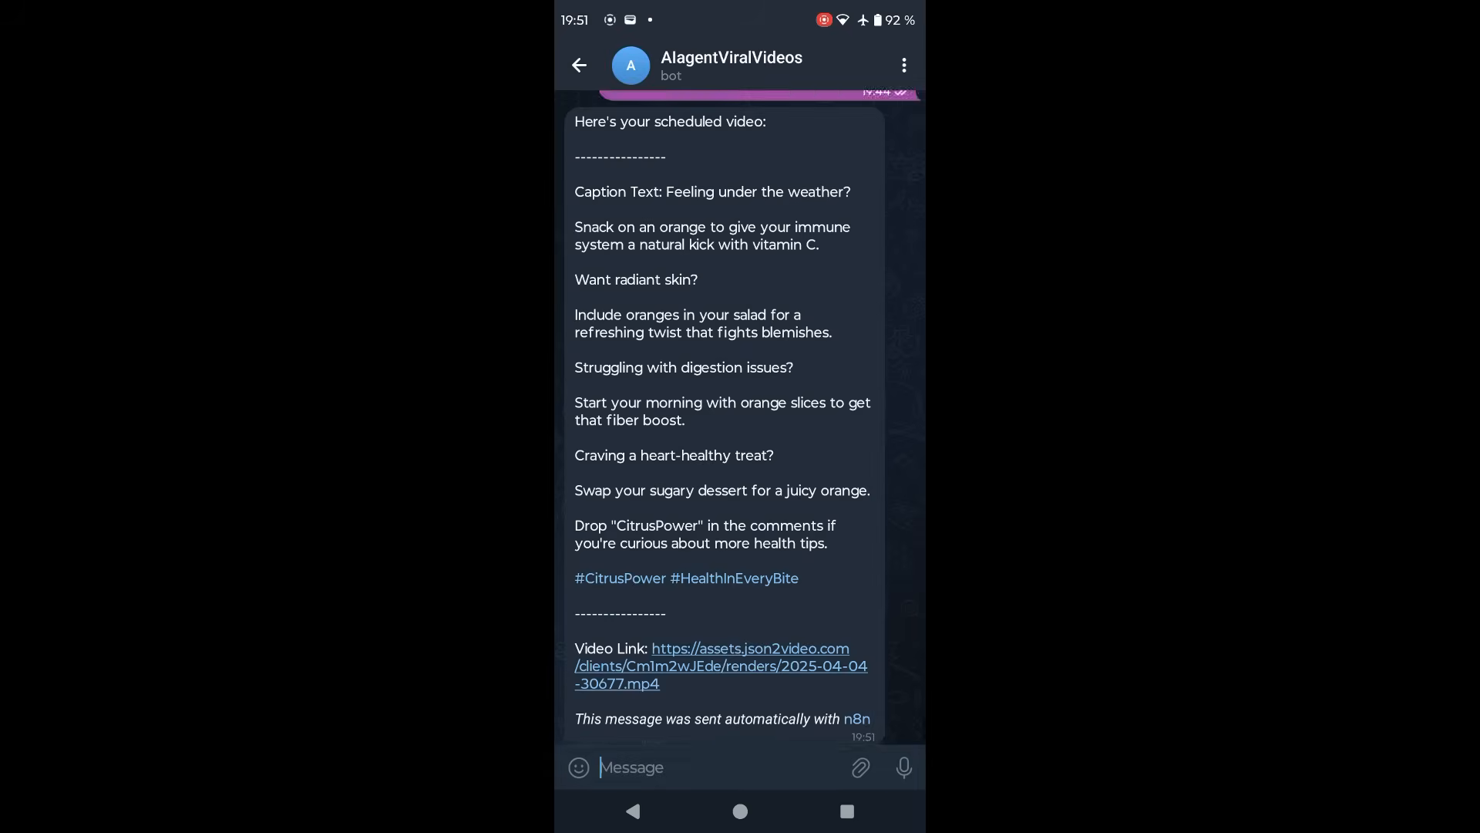
Review the oranges video and its caption in the bot chat, the Videos sheet and the posts on the Instagram profile
{"action": "scroll", "coordinate": [740, 417], "scroll_direction": "down", "scroll_amount": 5}
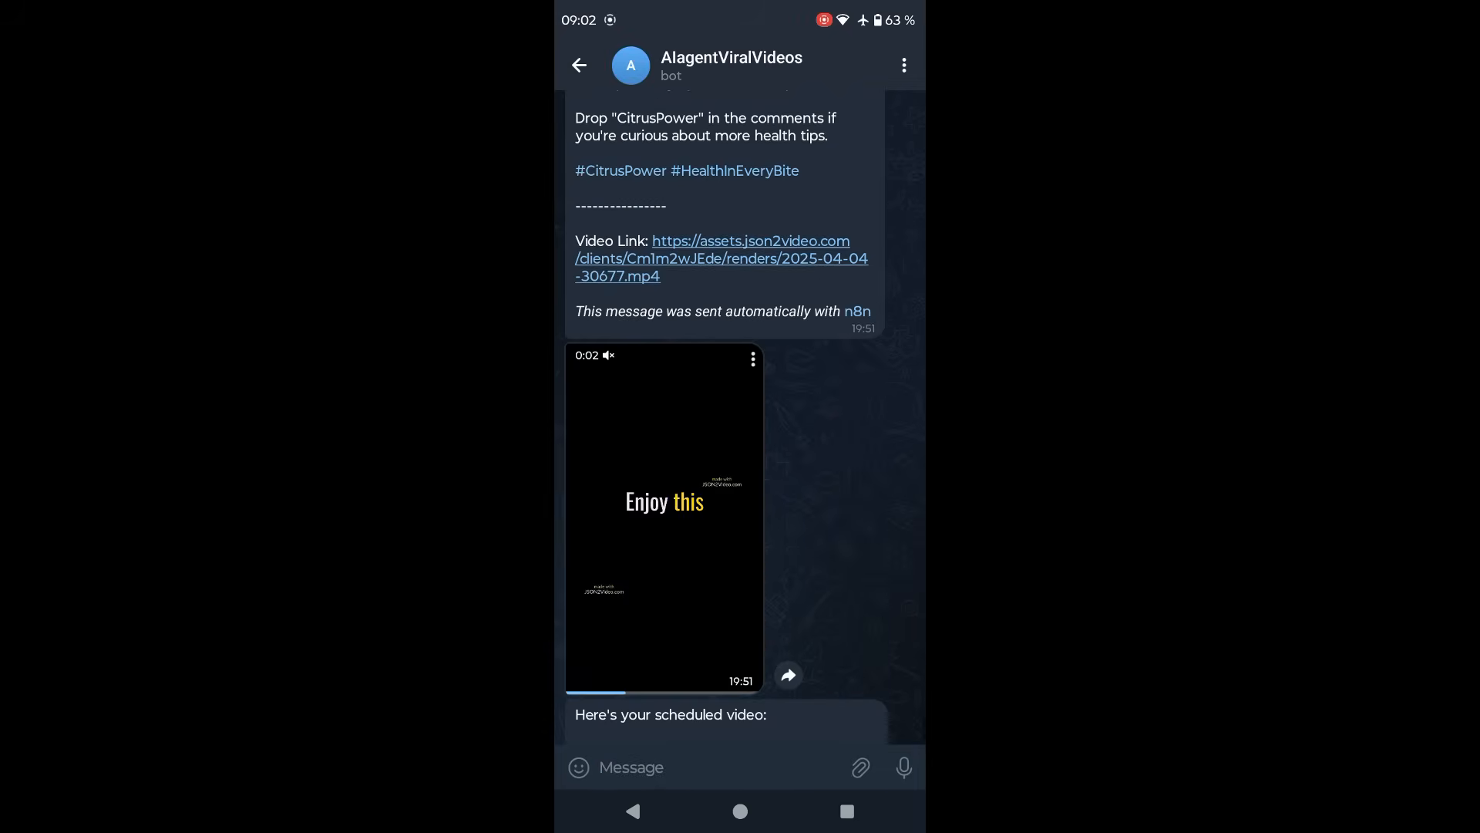
{"action": "left_click", "coordinate": [665, 560]}
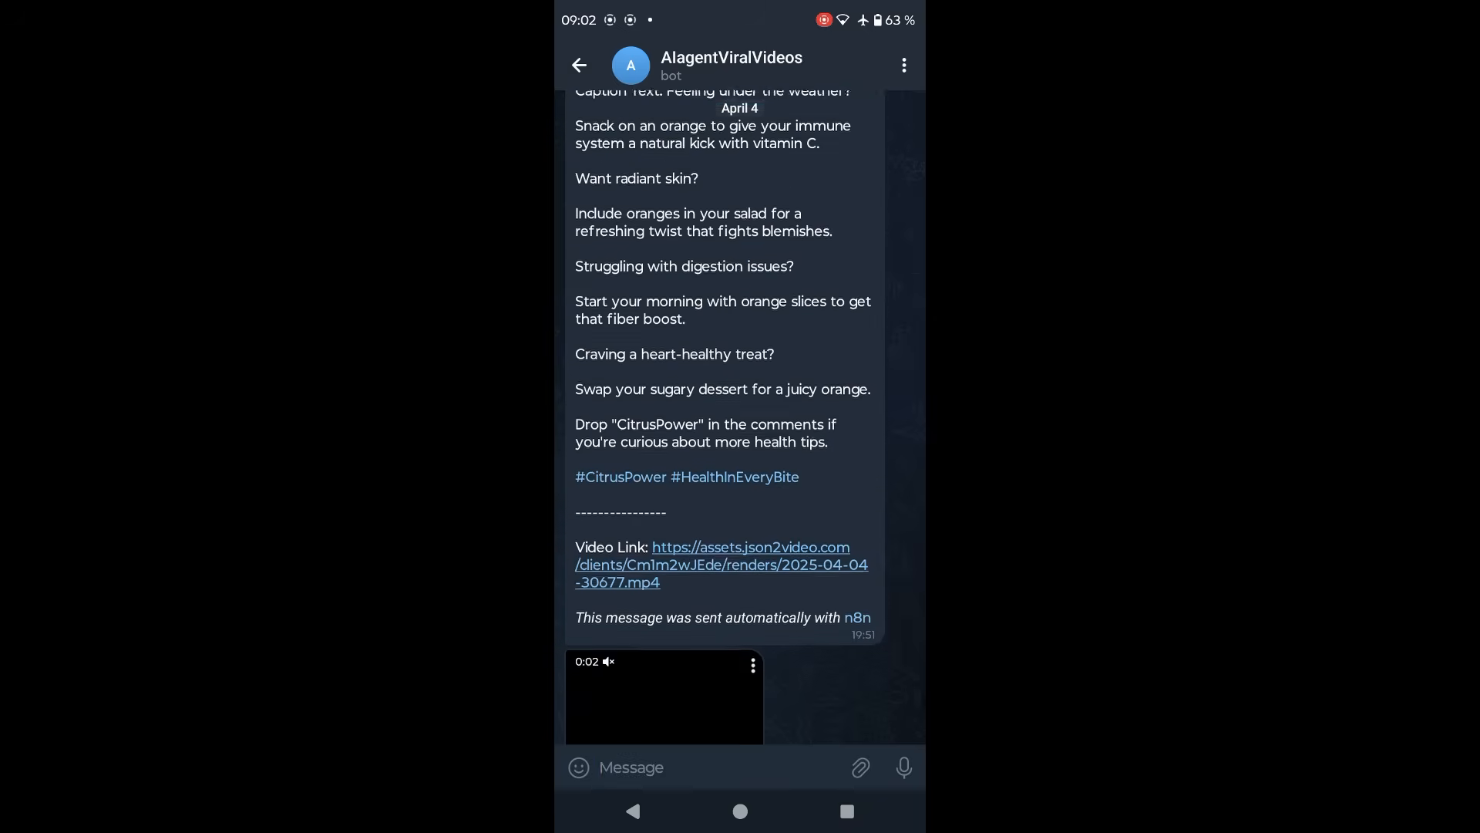
{"action": "scroll", "coordinate": [740, 416], "scroll_direction": "up", "scroll_amount": 2}
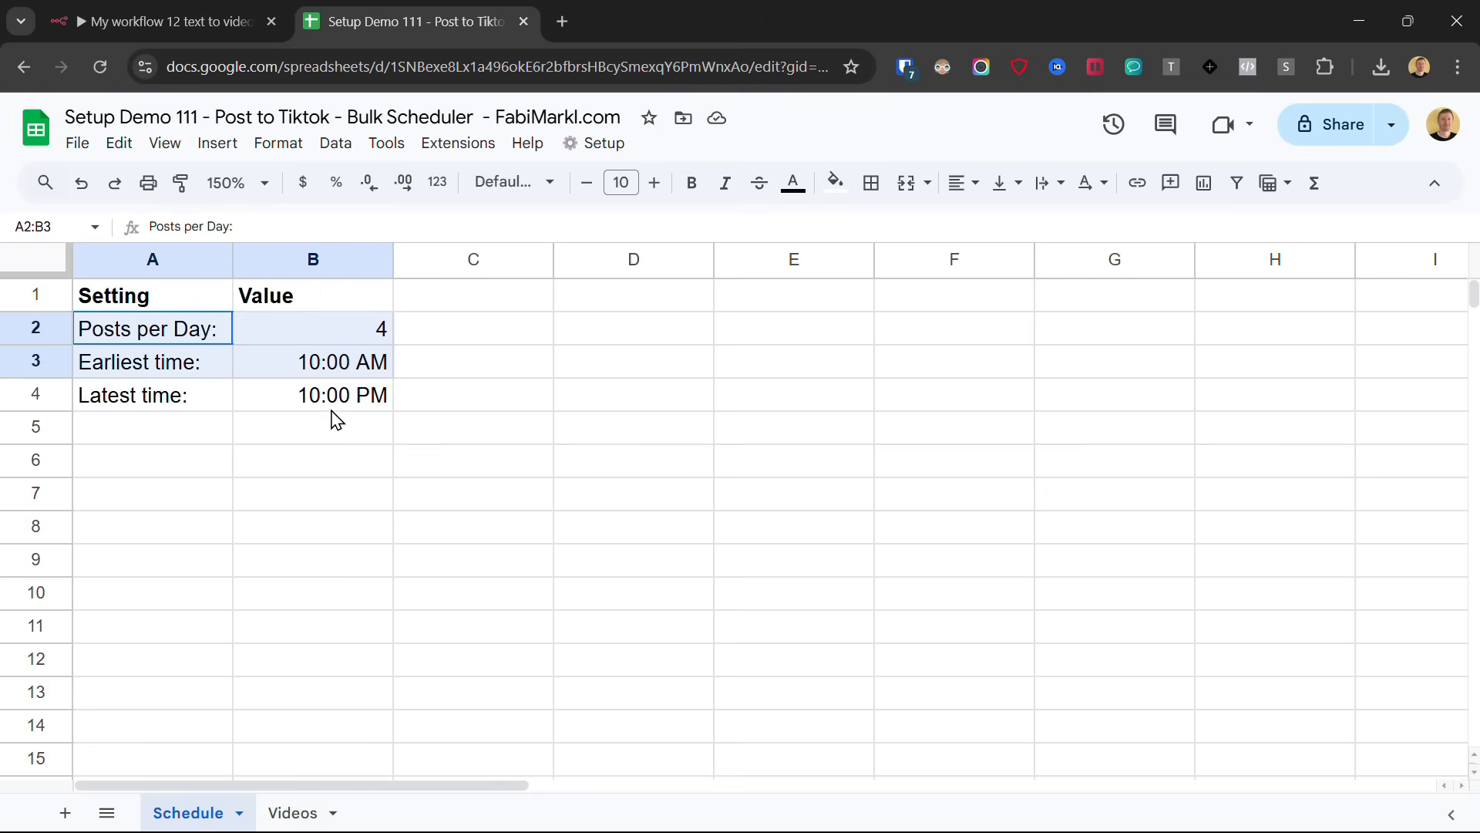
{"action": "left_click_drag", "start_coordinate": [331, 413], "coordinate": [332, 395]}
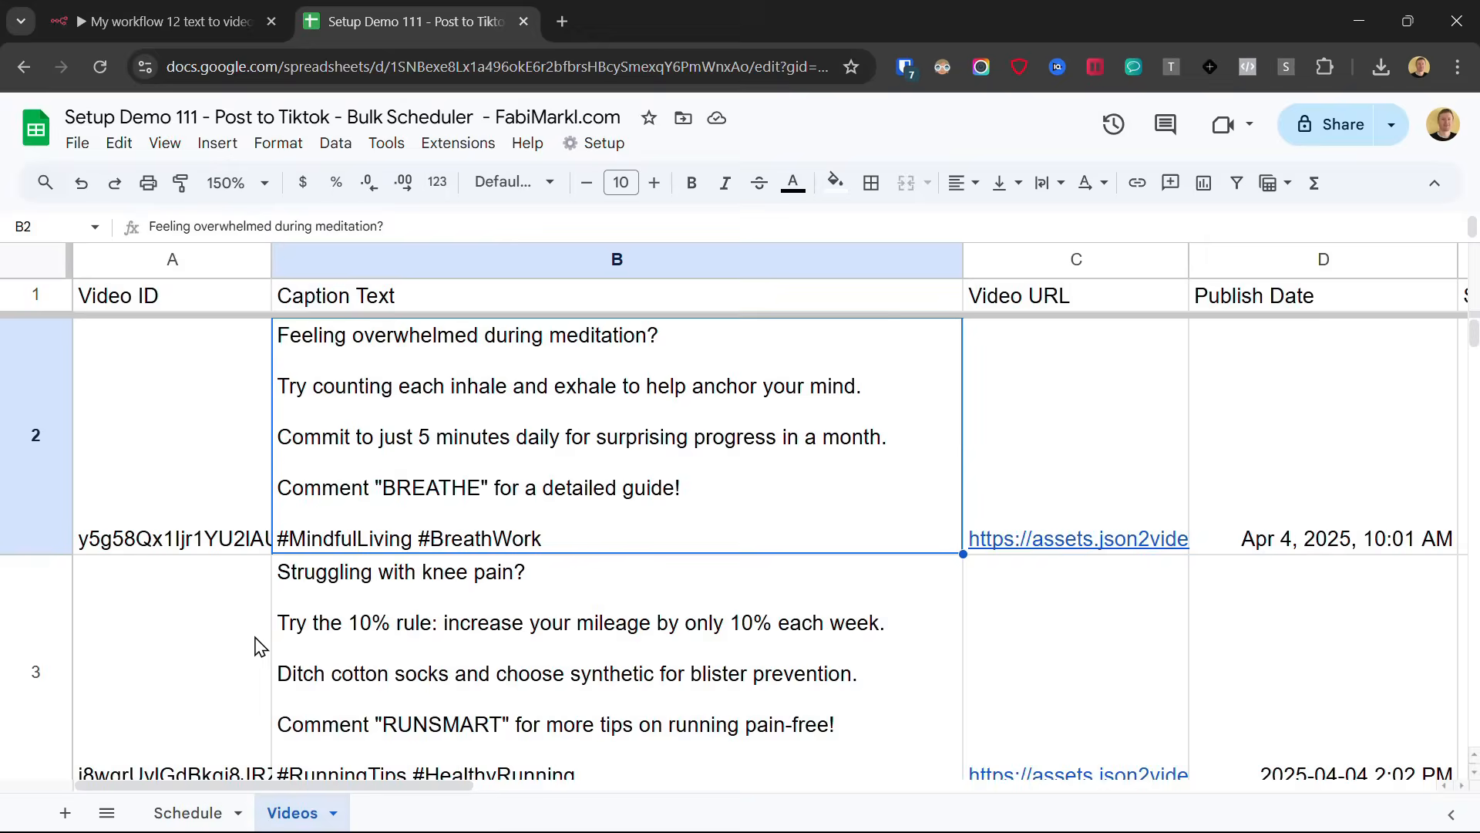
{"action": "scroll", "coordinate": [617, 432], "scroll_direction": "down", "scroll_amount": 10}
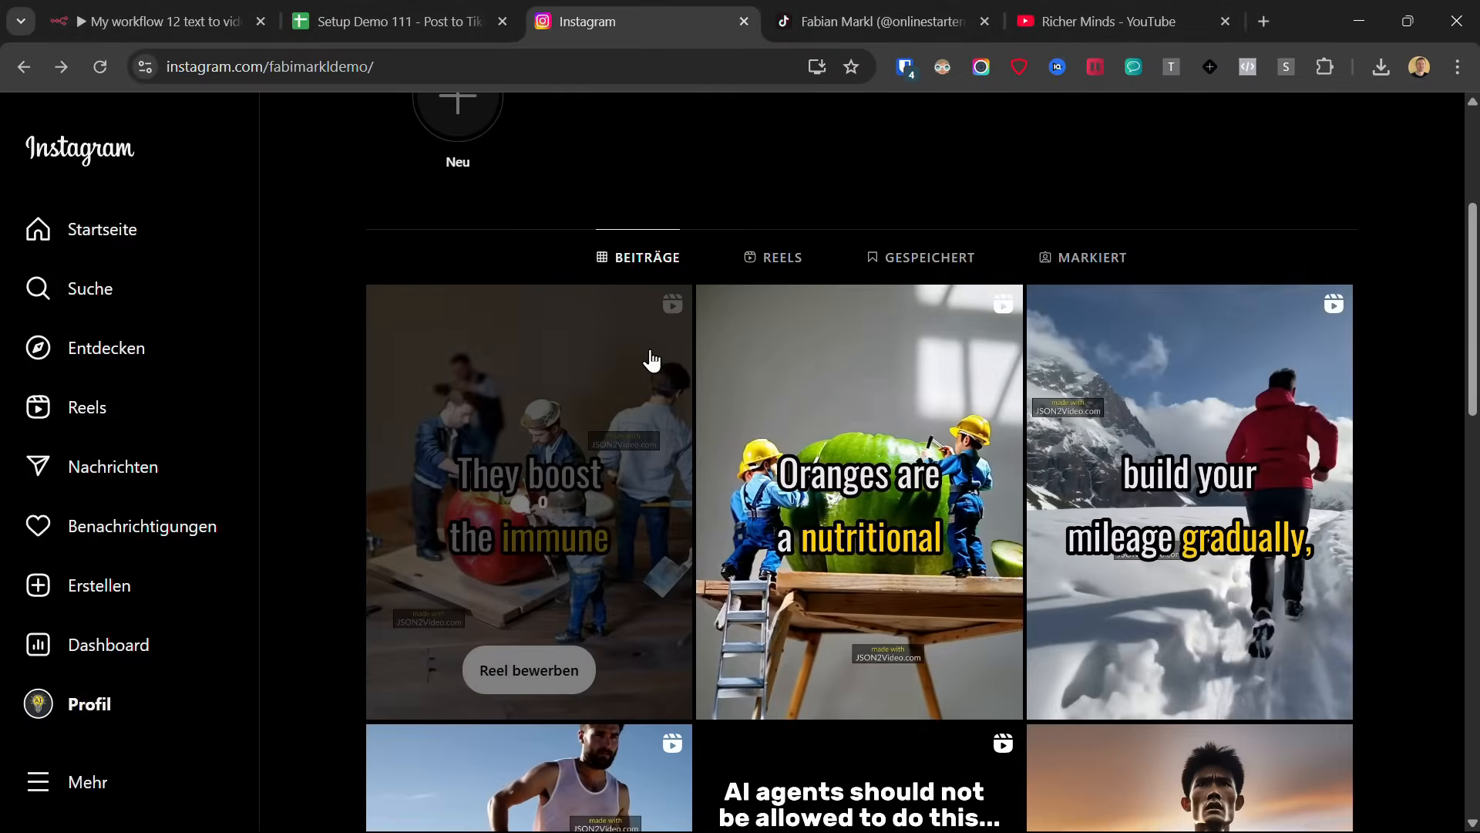
{"action": "left_click", "coordinate": [652, 358]}
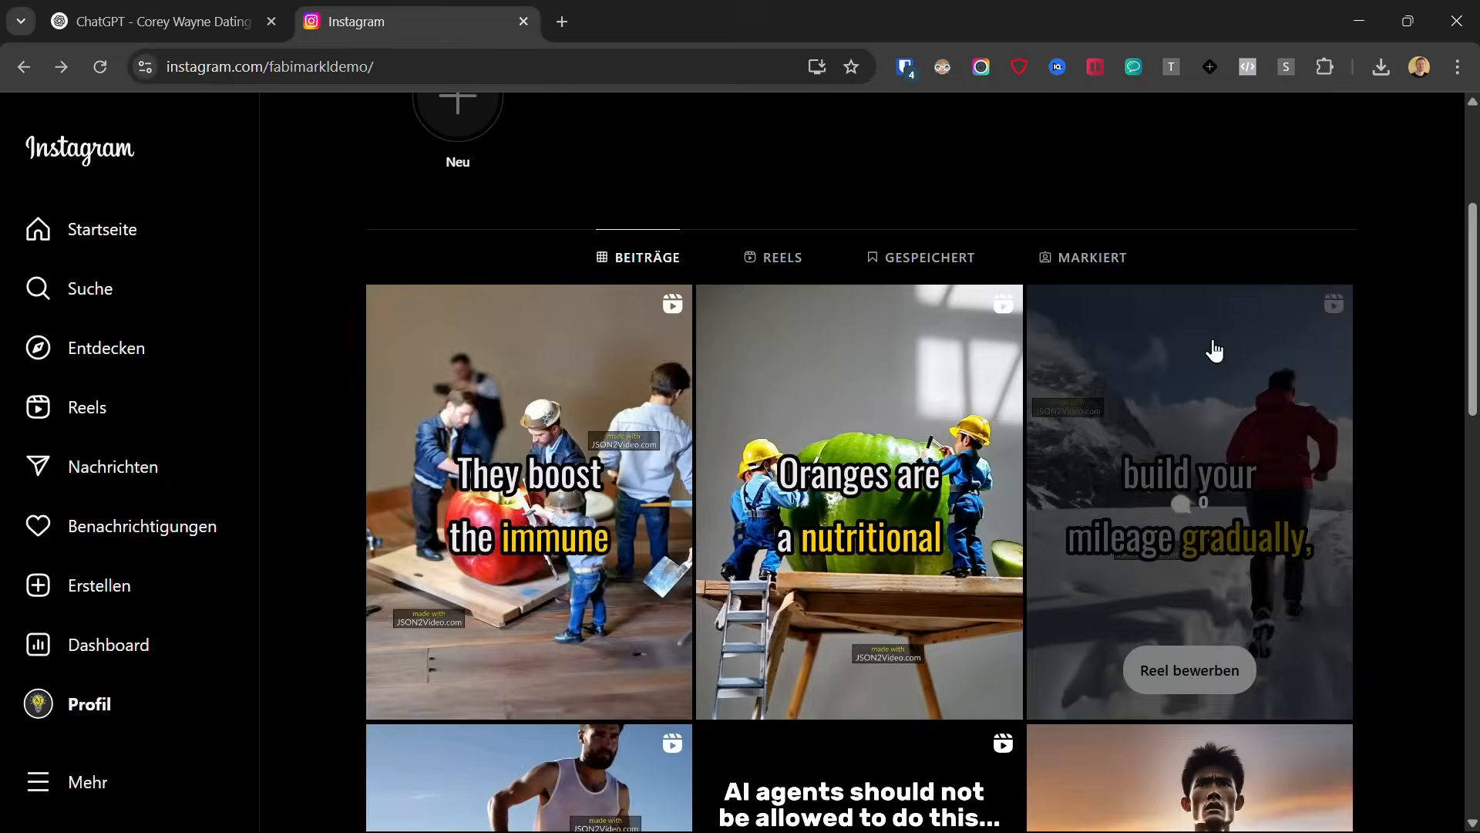
{"action": "left_click", "coordinate": [1209, 347]}
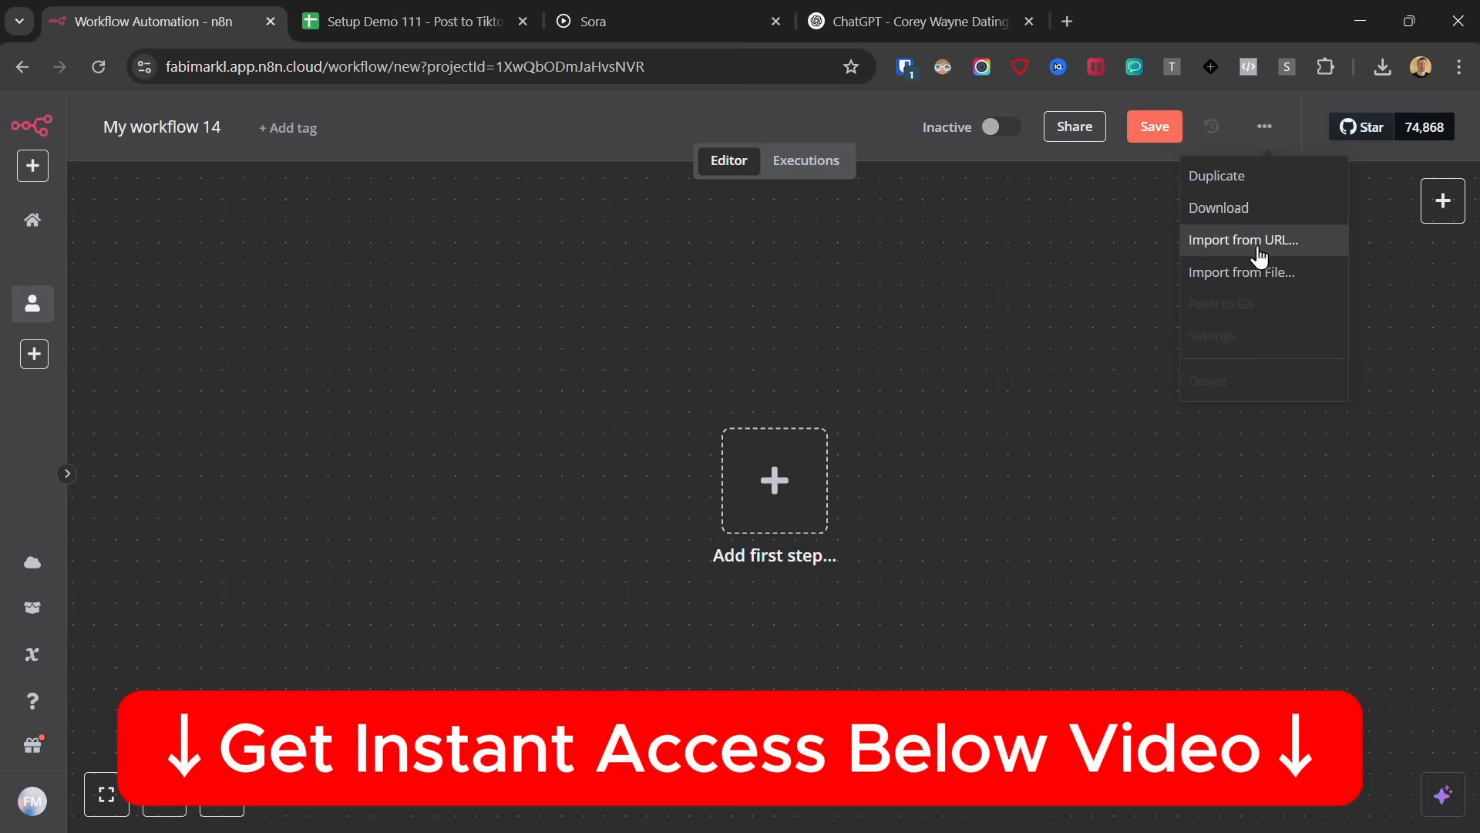
{"action": "left_click", "coordinate": [1253, 270]}
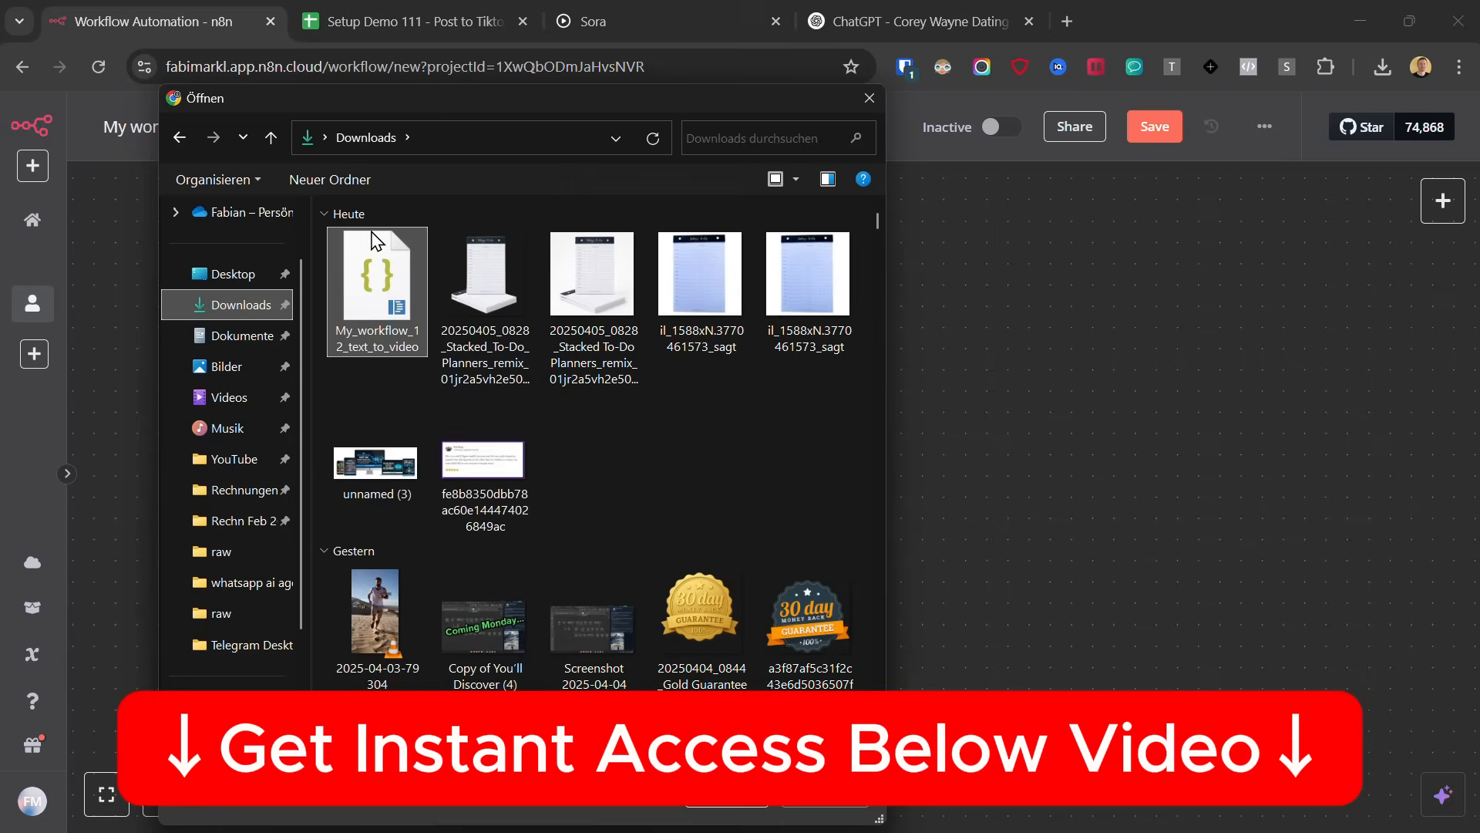
{"action": "double_click", "coordinate": [373, 235]}
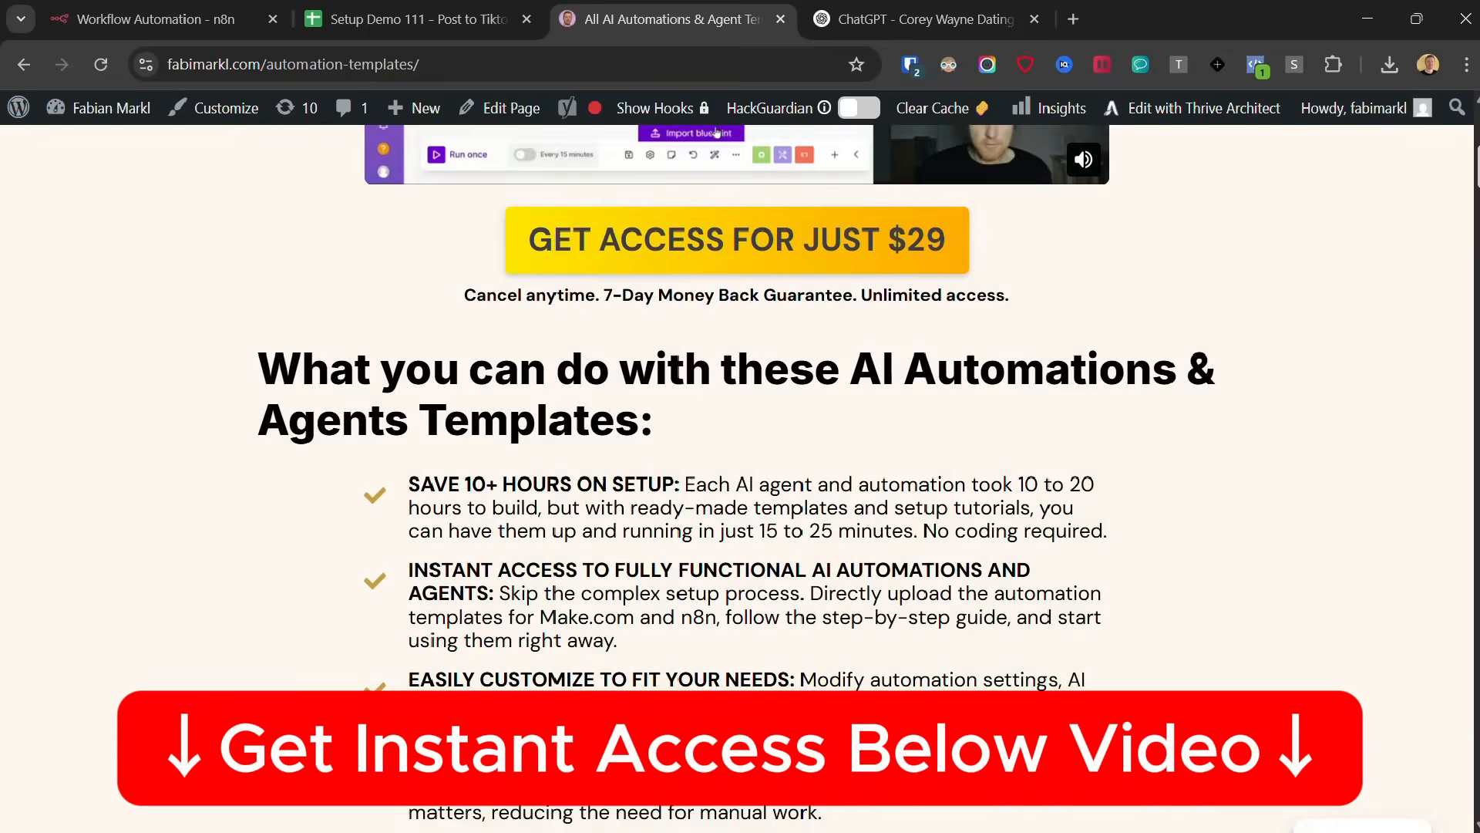
Browse the AI agent and automation templates offered on the fabimarkl.com automation-templates page
{"action": "scroll", "coordinate": [740, 462], "scroll_direction": "down", "scroll_amount": 15}
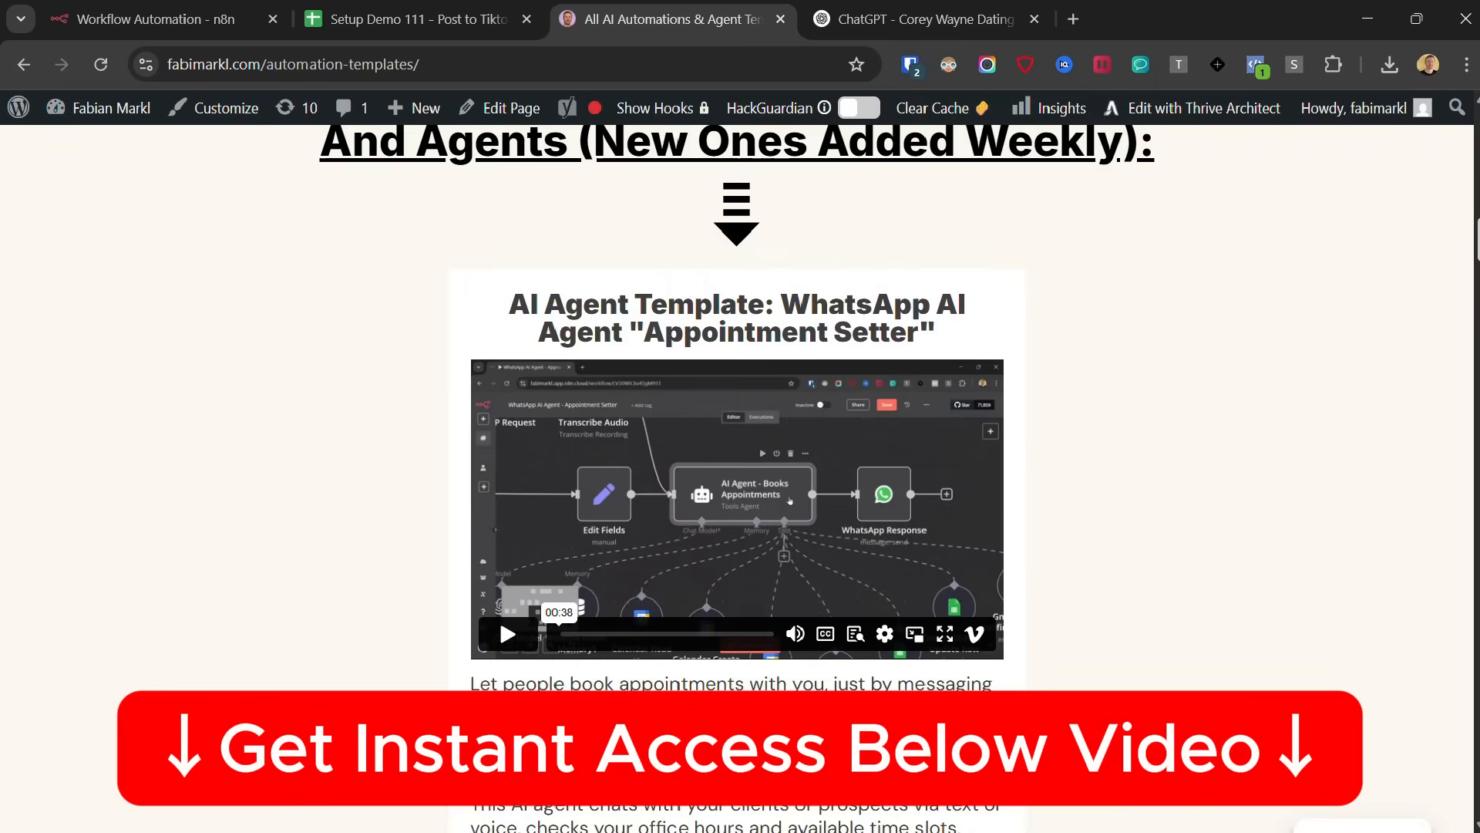
{"action": "scroll", "coordinate": [740, 462], "scroll_direction": "down", "scroll_amount": 12}
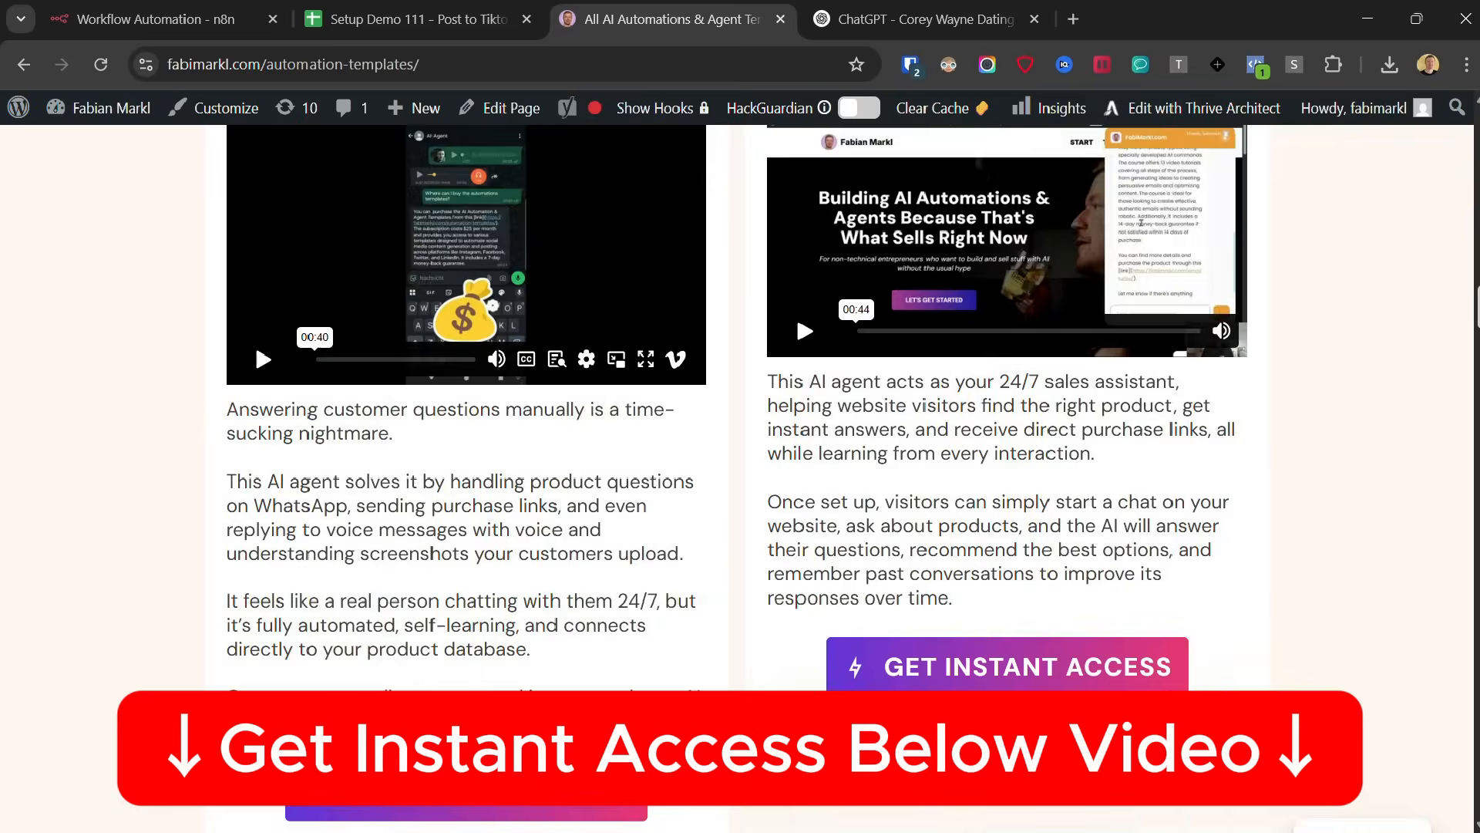
{"action": "scroll", "coordinate": [740, 463], "scroll_direction": "down", "scroll_amount": 15}
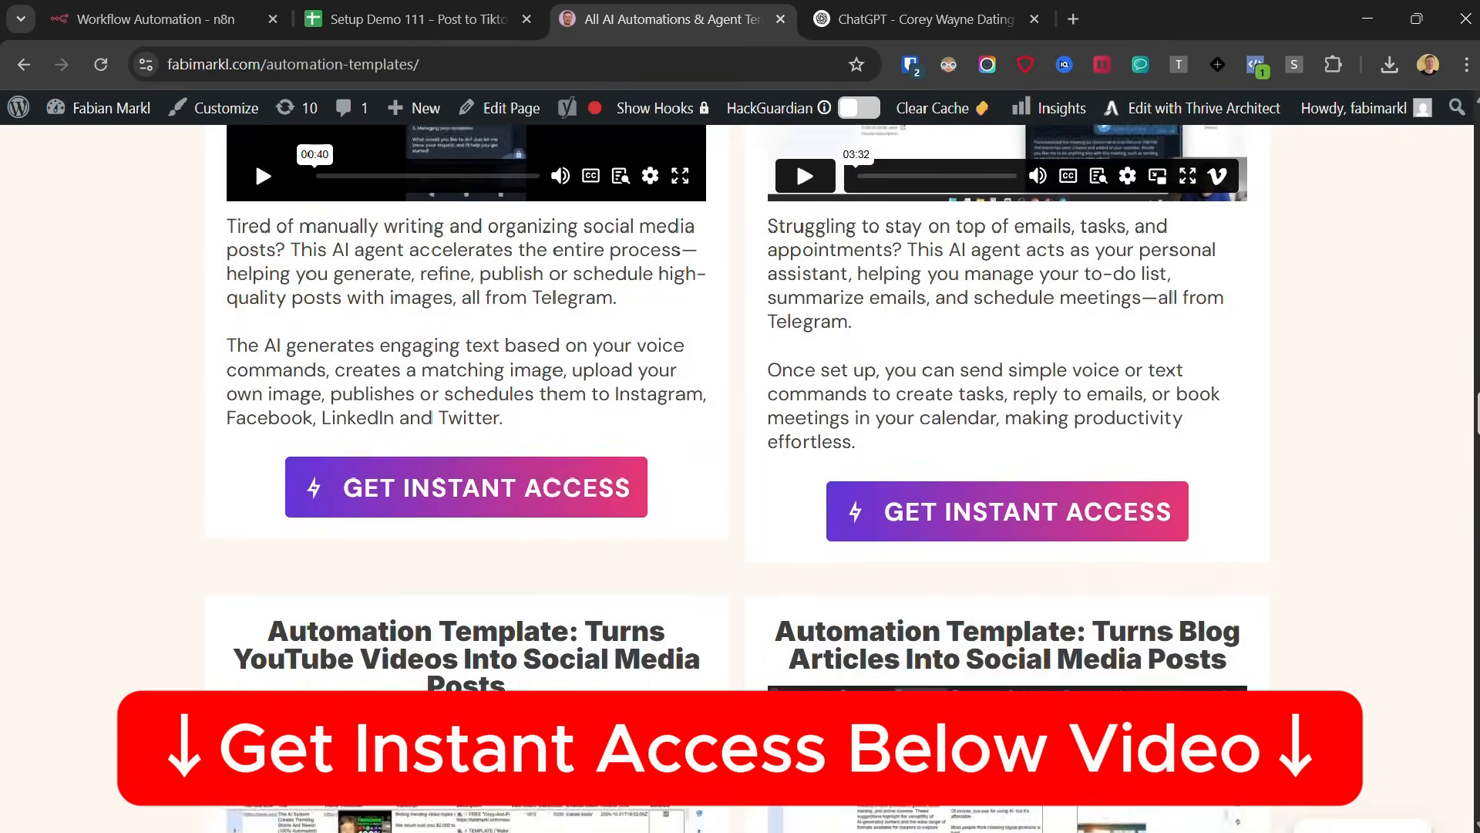
{"action": "scroll", "coordinate": [740, 462], "scroll_direction": "down", "scroll_amount": 15}
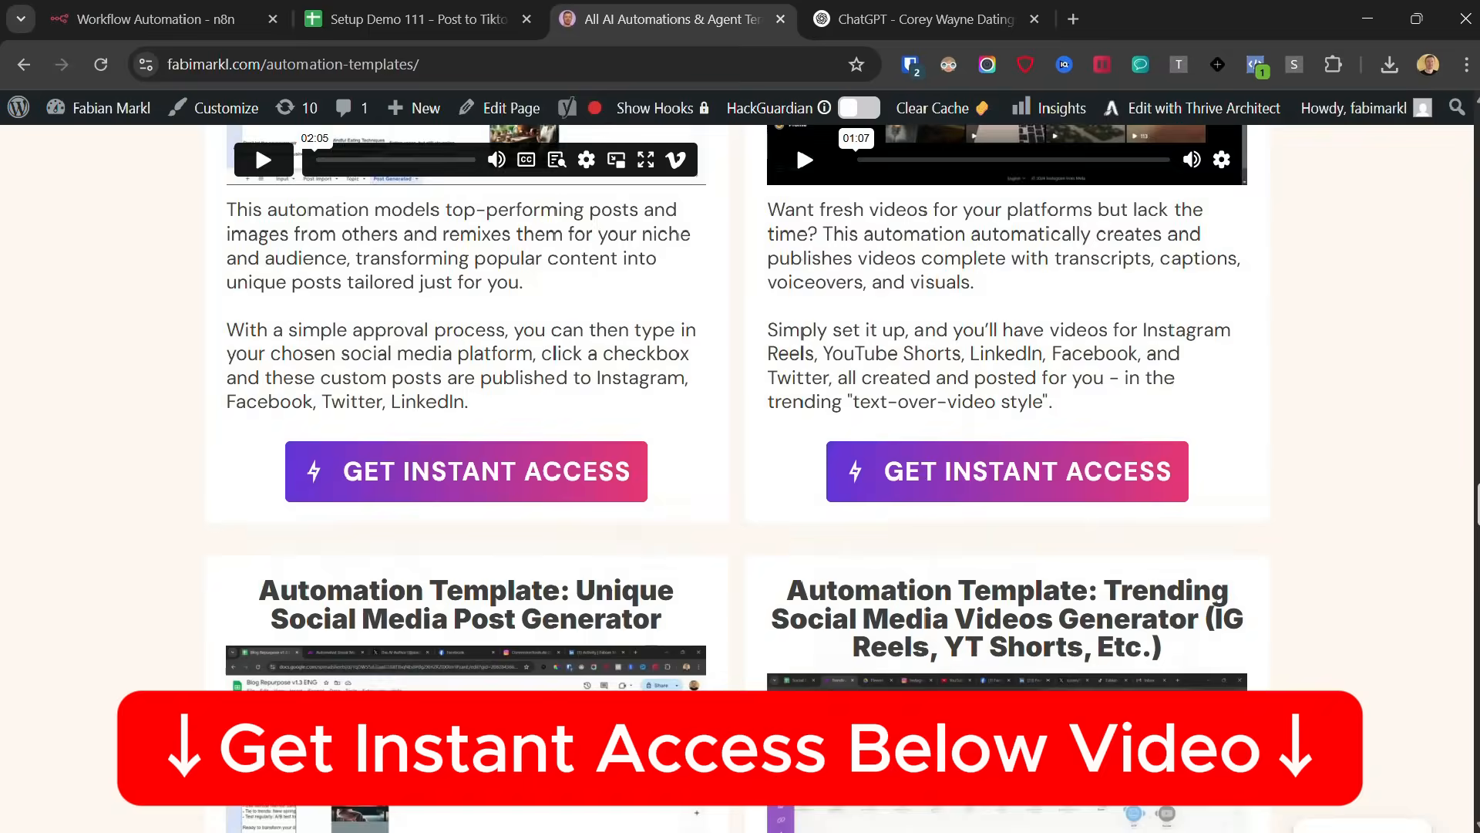
{"action": "scroll", "coordinate": [740, 462], "scroll_direction": "down", "scroll_amount": 10}
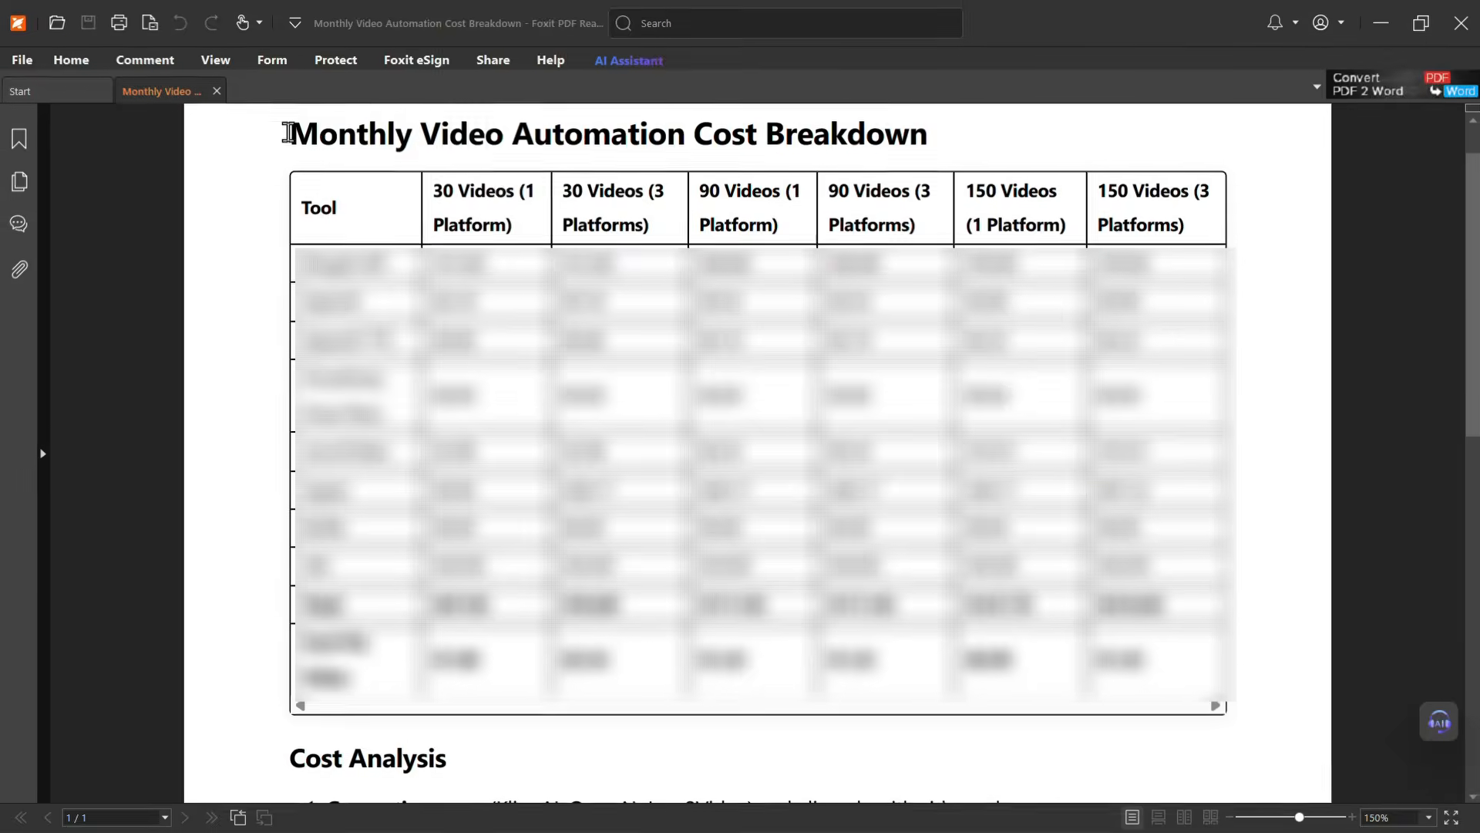
{"action": "left_click_drag", "start_coordinate": [282, 128], "coordinate": [1213, 690]}
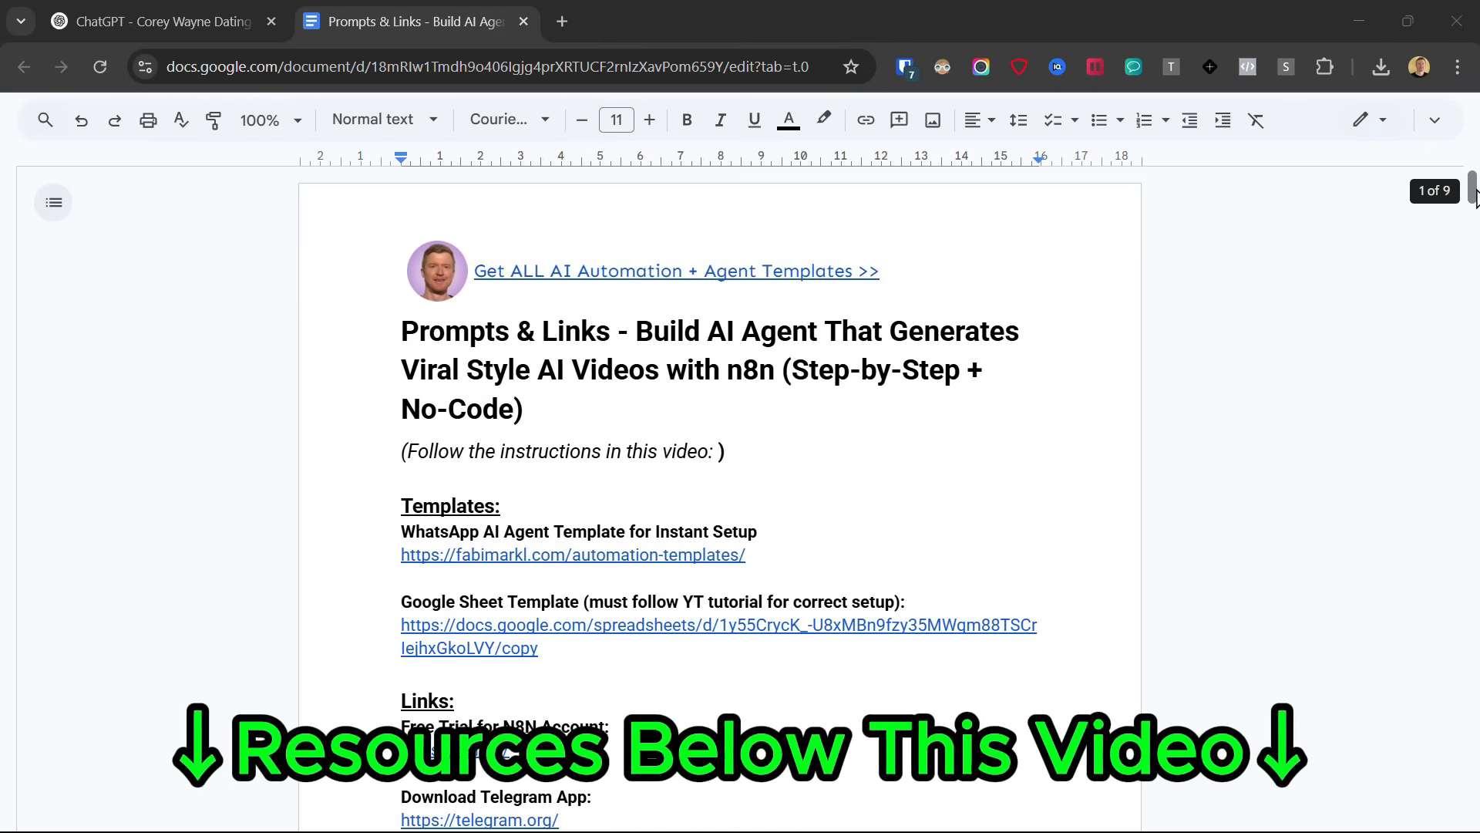
Open the n8n website from the free trial link in the Prompts & Links document and bring up its free registration form
{"action": "left_click_drag", "start_coordinate": [1475, 194], "coordinate": [1468, 404]}
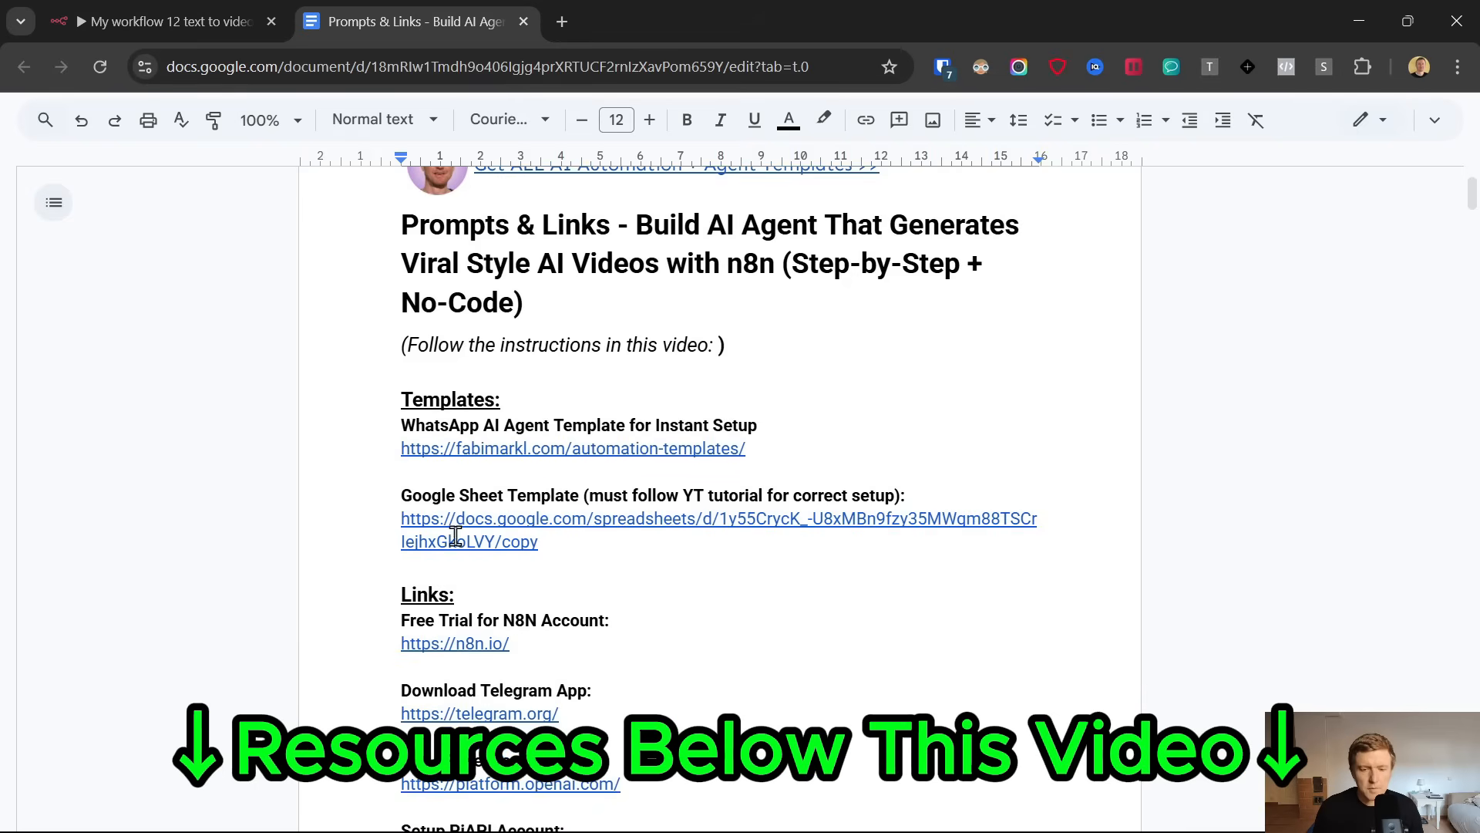
{"action": "scroll", "coordinate": [456, 536], "scroll_direction": "down", "scroll_amount": 1}
{"action": "left_click", "coordinate": [479, 539]}
{"action": "left_click", "coordinate": [526, 570]}
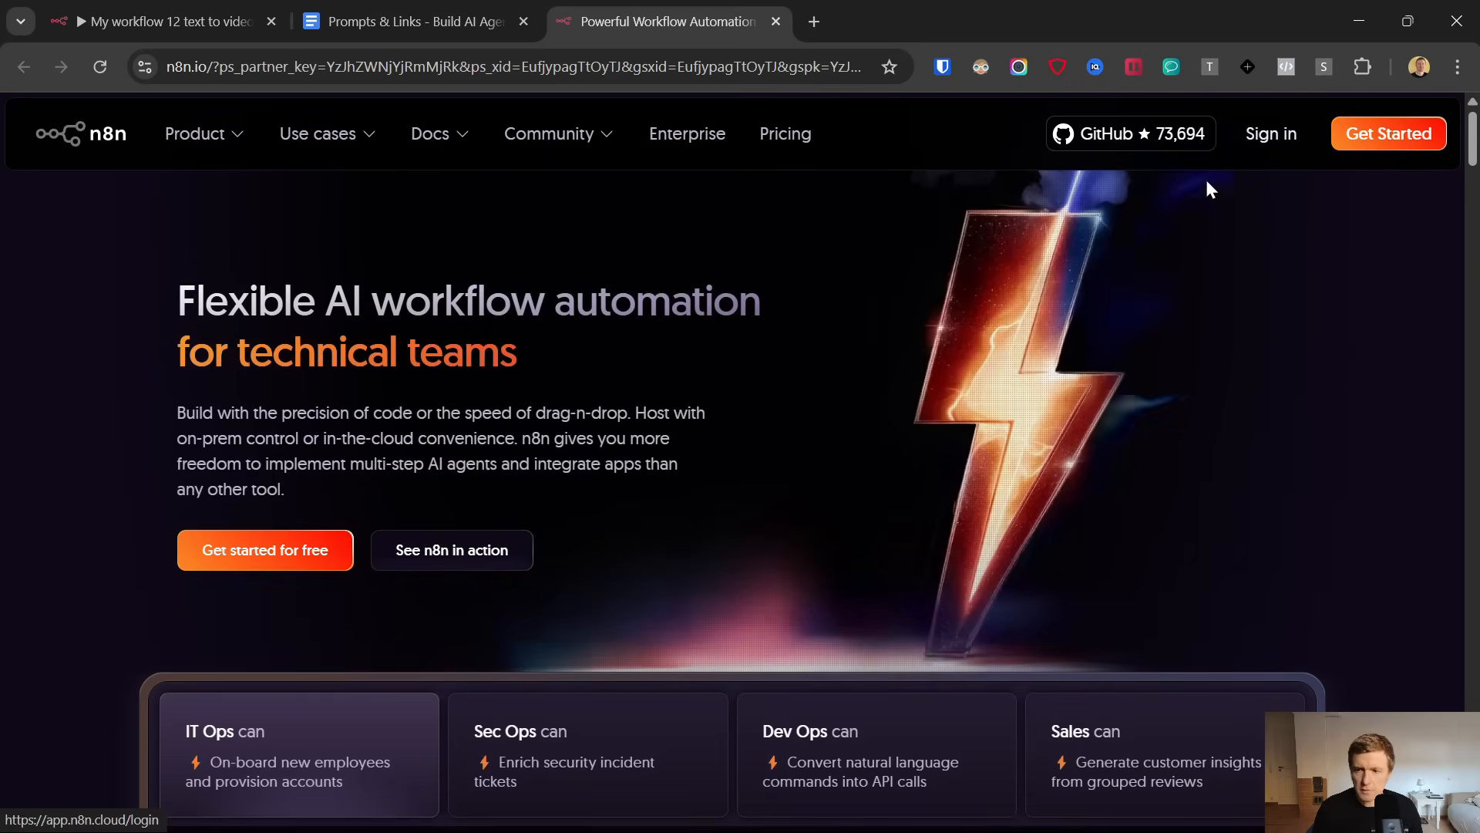
{"action": "left_click", "coordinate": [265, 557]}
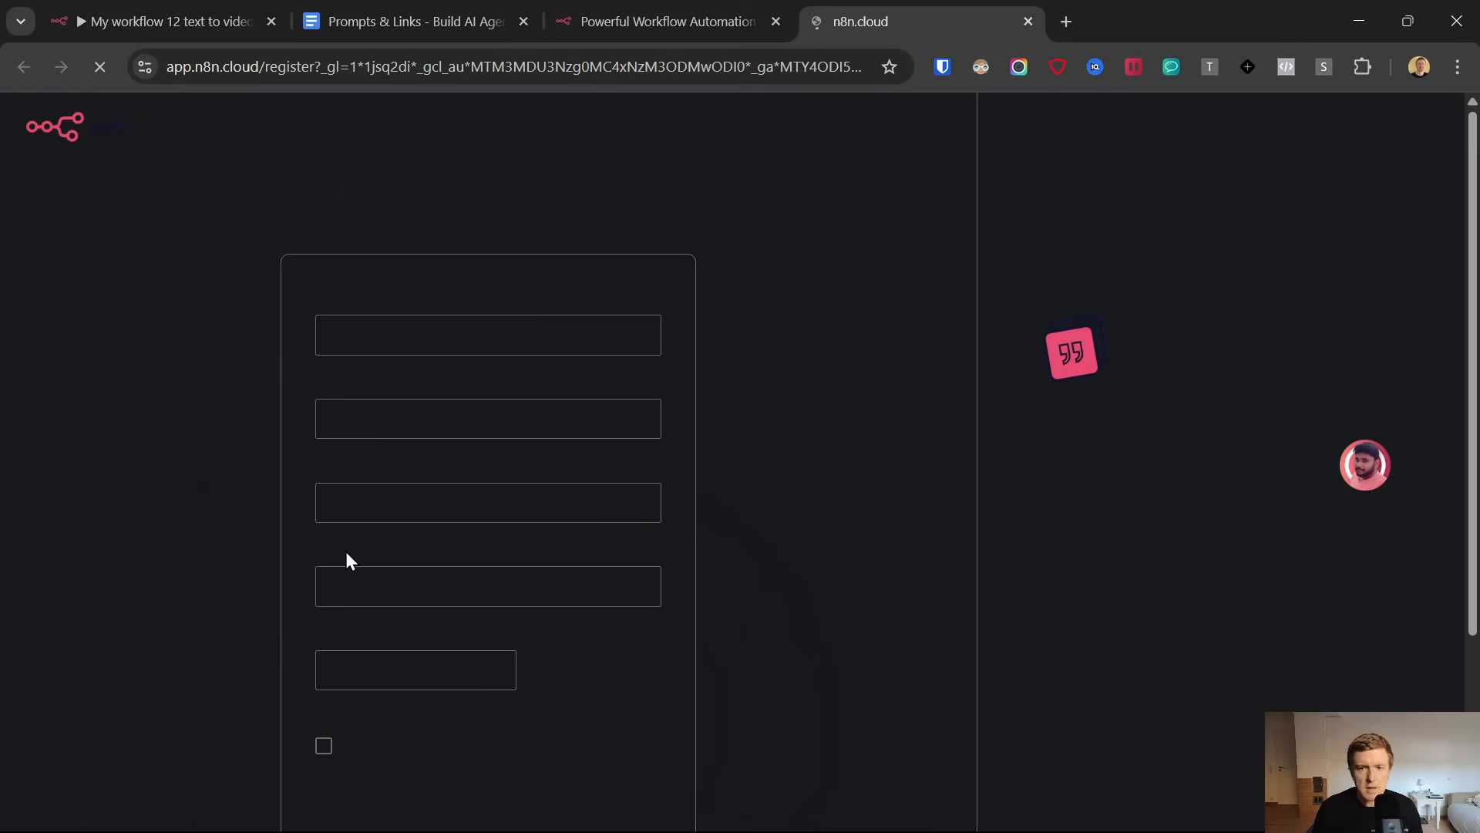
{"action": "scroll", "coordinate": [573, 409], "scroll_direction": "down", "scroll_amount": 3}
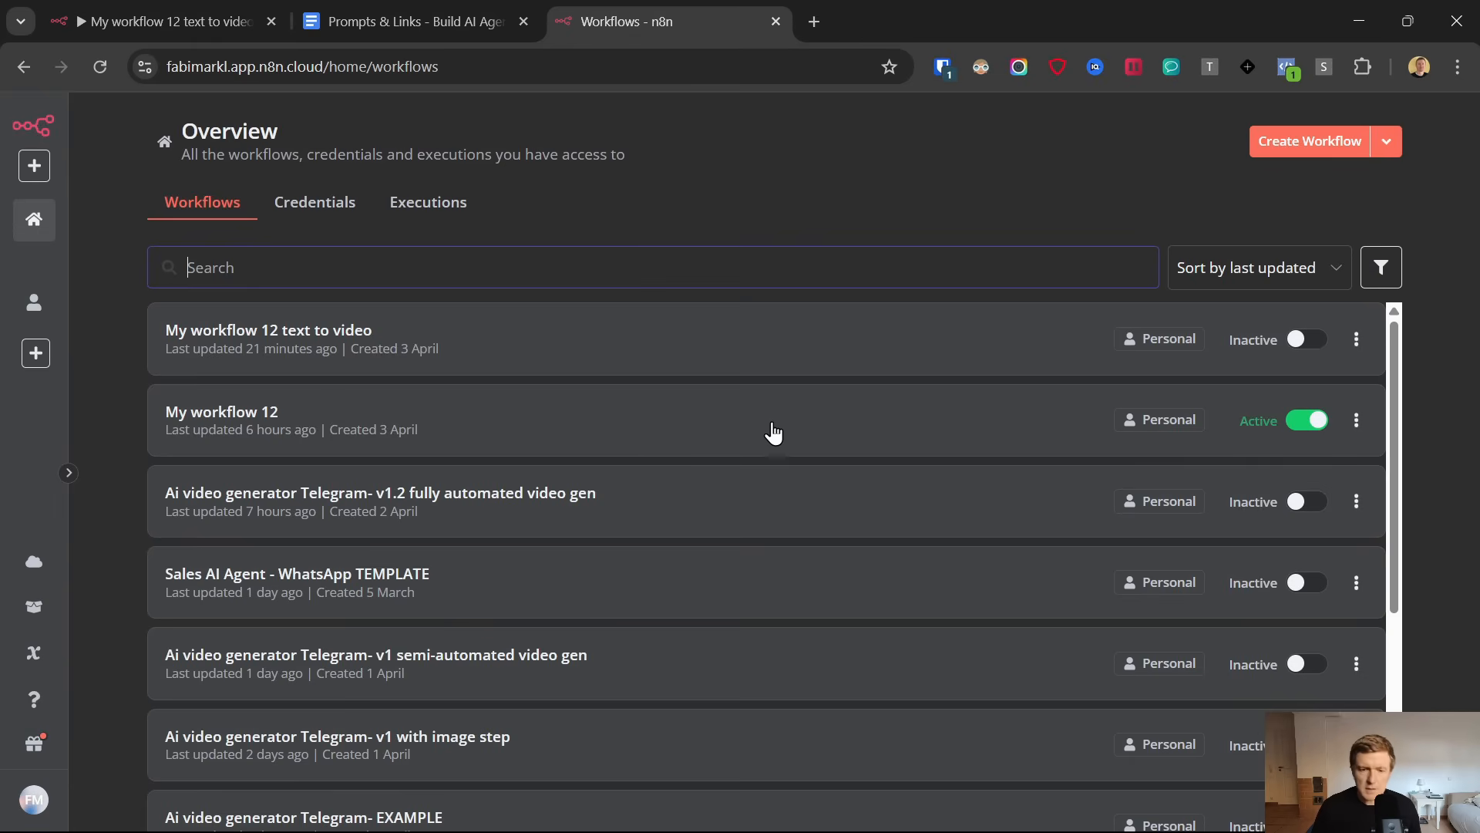
Create a new n8n workflow and bring up the Telegram triggers for its first step
{"action": "left_click", "coordinate": [1292, 146]}
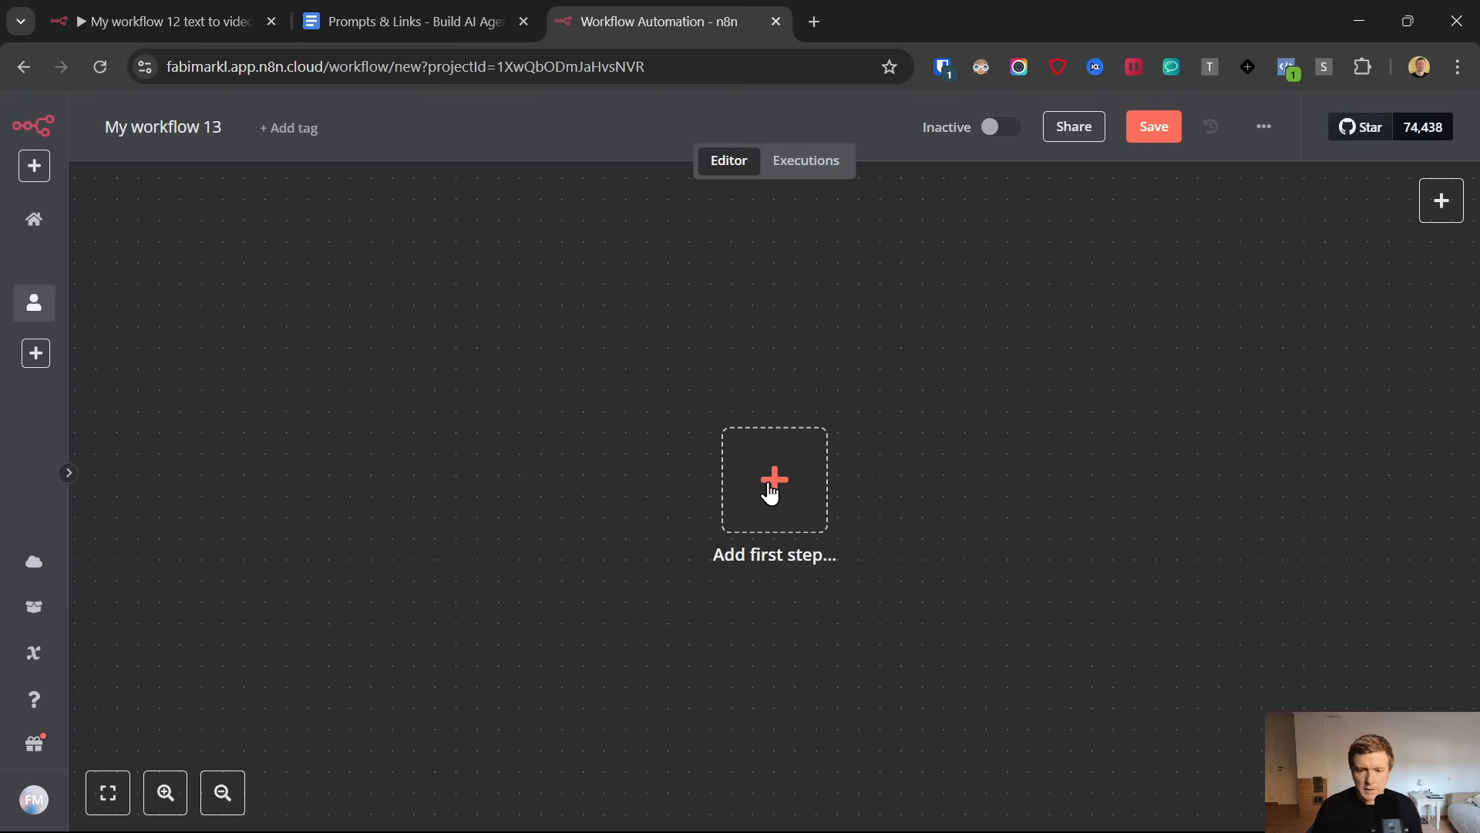
{"action": "left_click", "coordinate": [773, 482]}
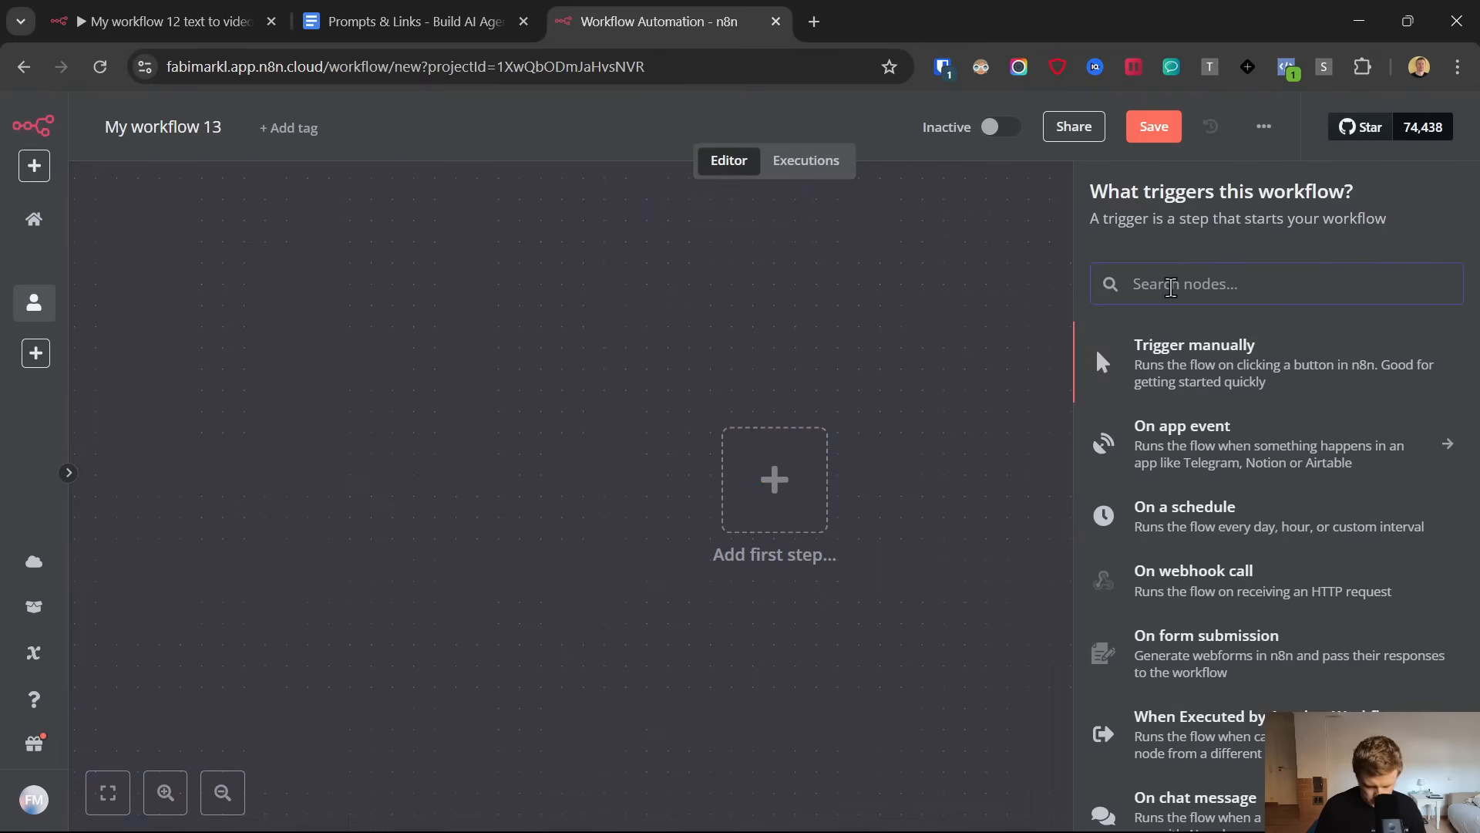
{"action": "type", "text": "tele"}
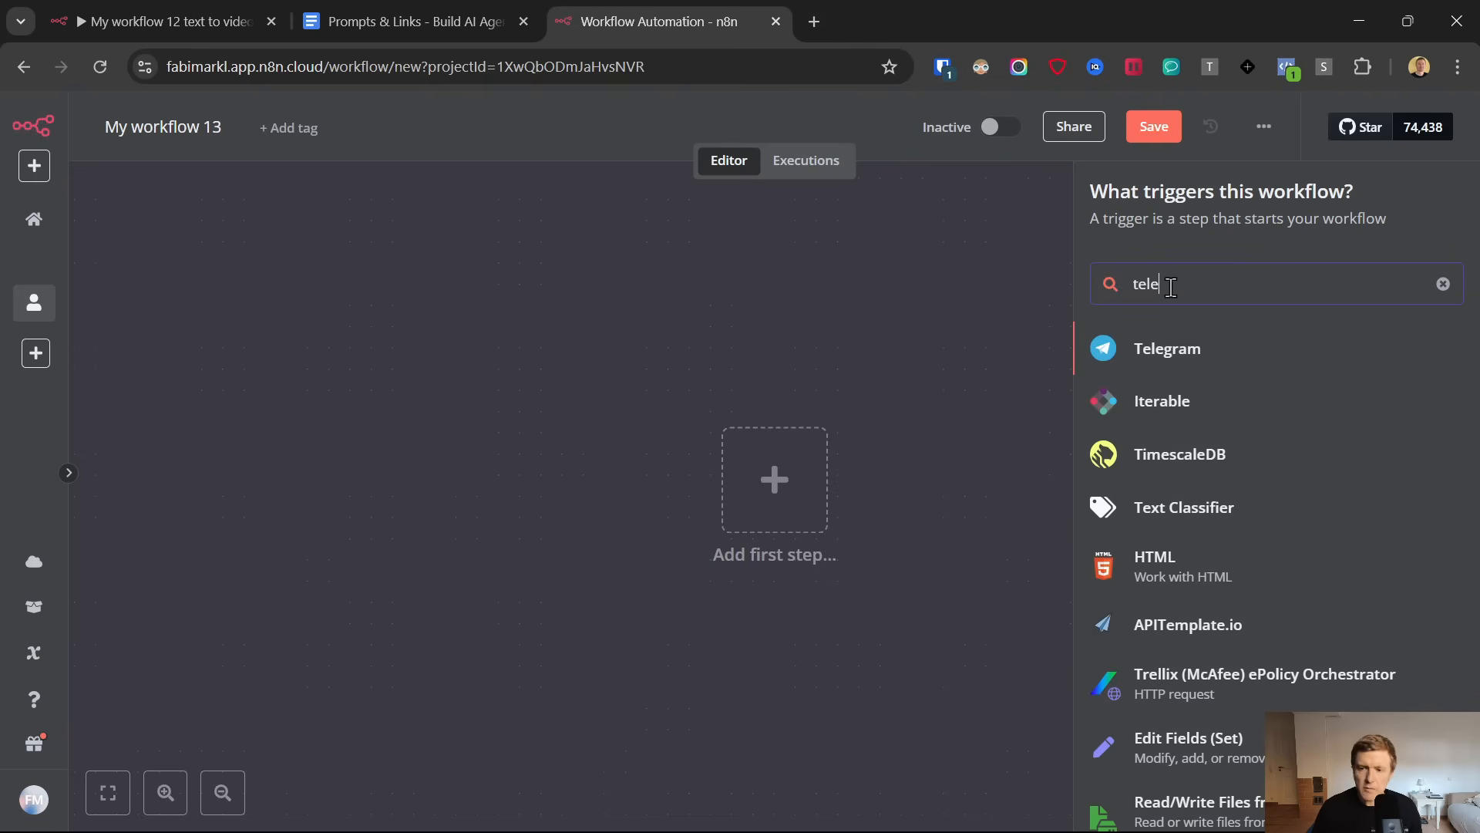
{"action": "left_click", "coordinate": [1168, 348]}
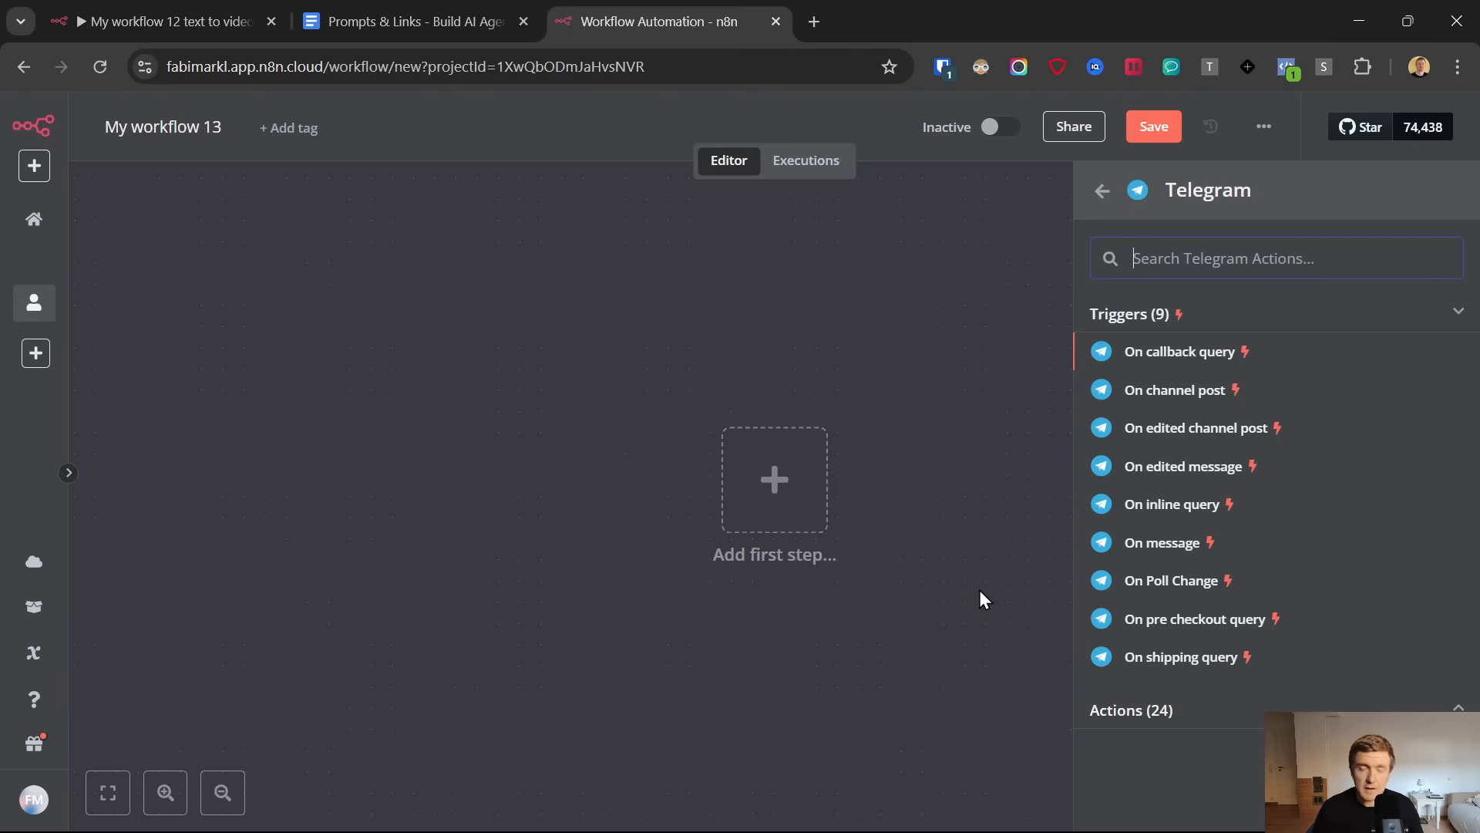
Add the Telegram "On message" trigger and start a new Telegram API credential for it
{"action": "left_click", "coordinate": [1133, 543]}
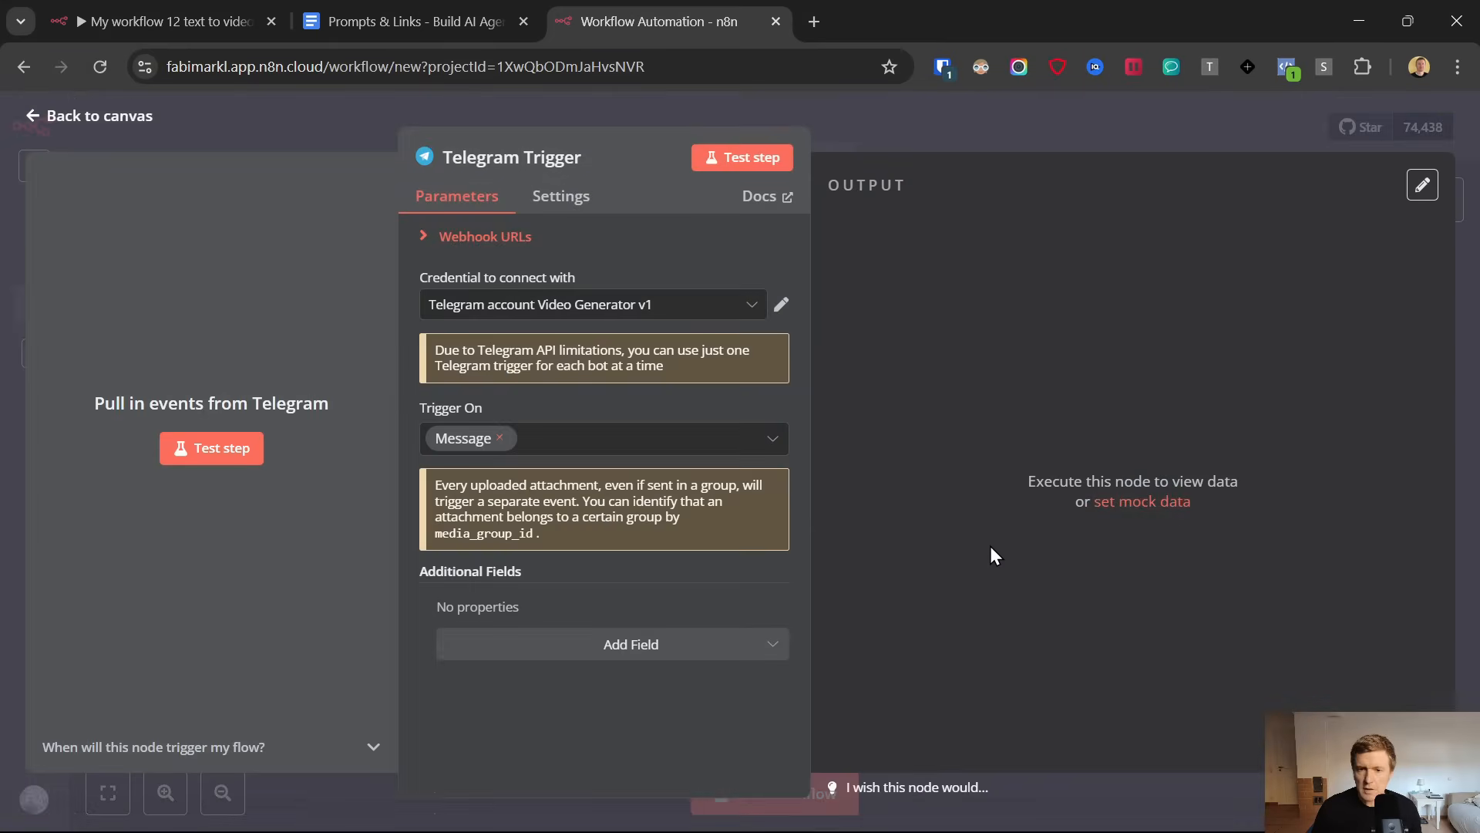
{"action": "left_click", "coordinate": [590, 303]}
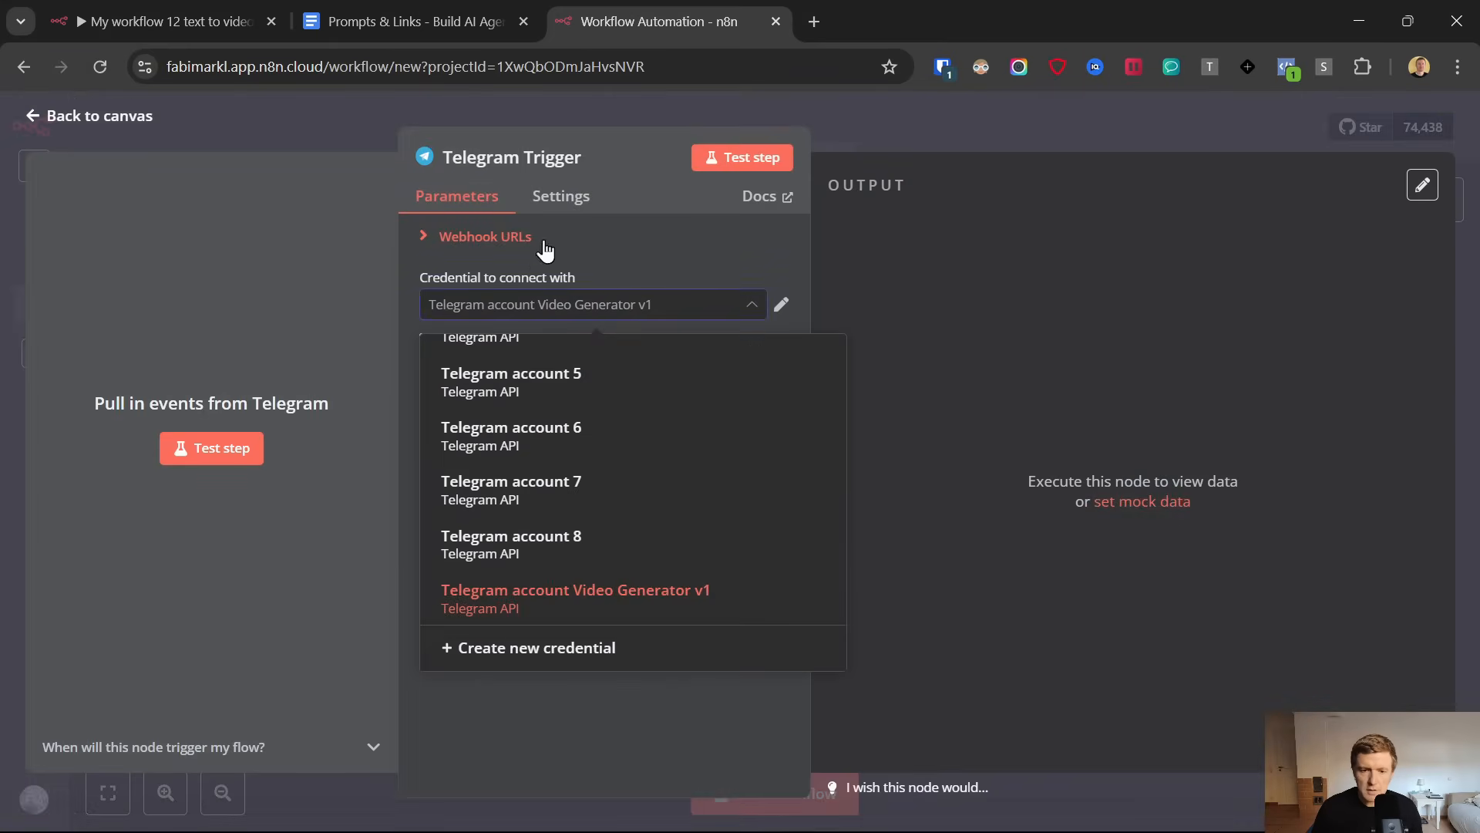
{"action": "left_click", "coordinate": [522, 650]}
Open telegram.org from the document's Telegram download link and look through the app versions for phone and computer
{"action": "left_click", "coordinate": [415, 11]}
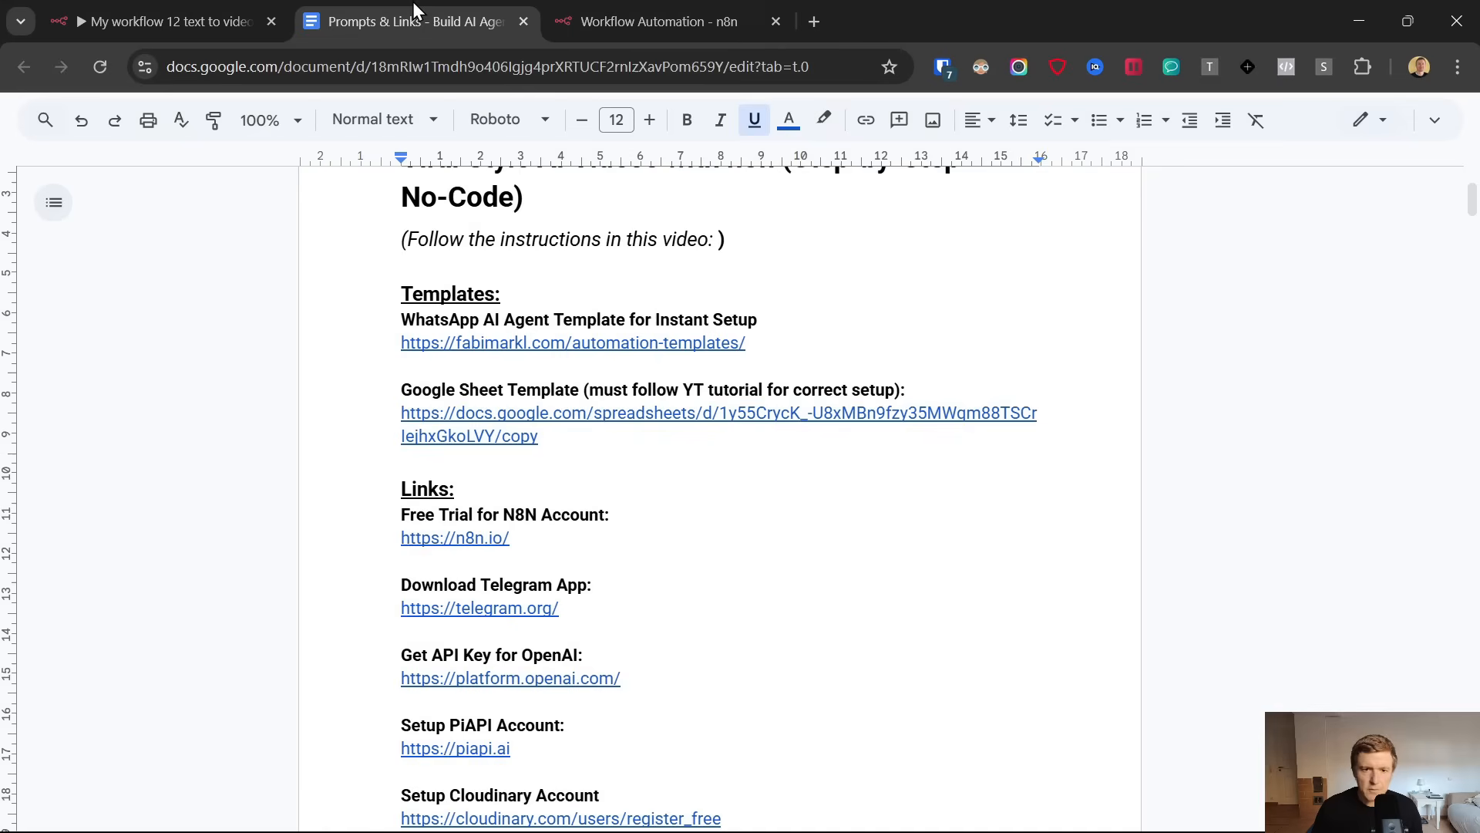
{"action": "left_click", "coordinate": [509, 613]}
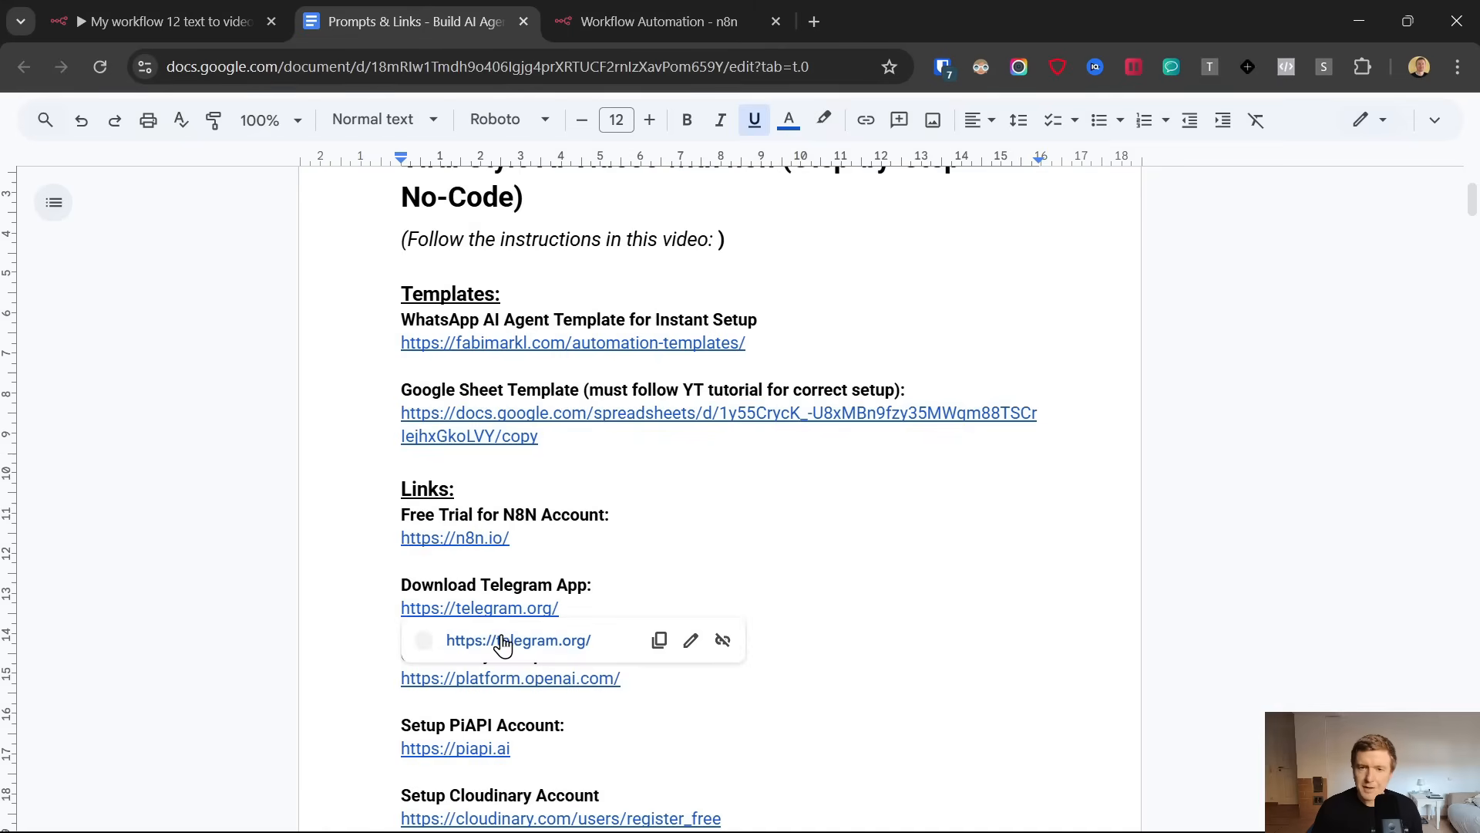
{"action": "left_click", "coordinate": [503, 644]}
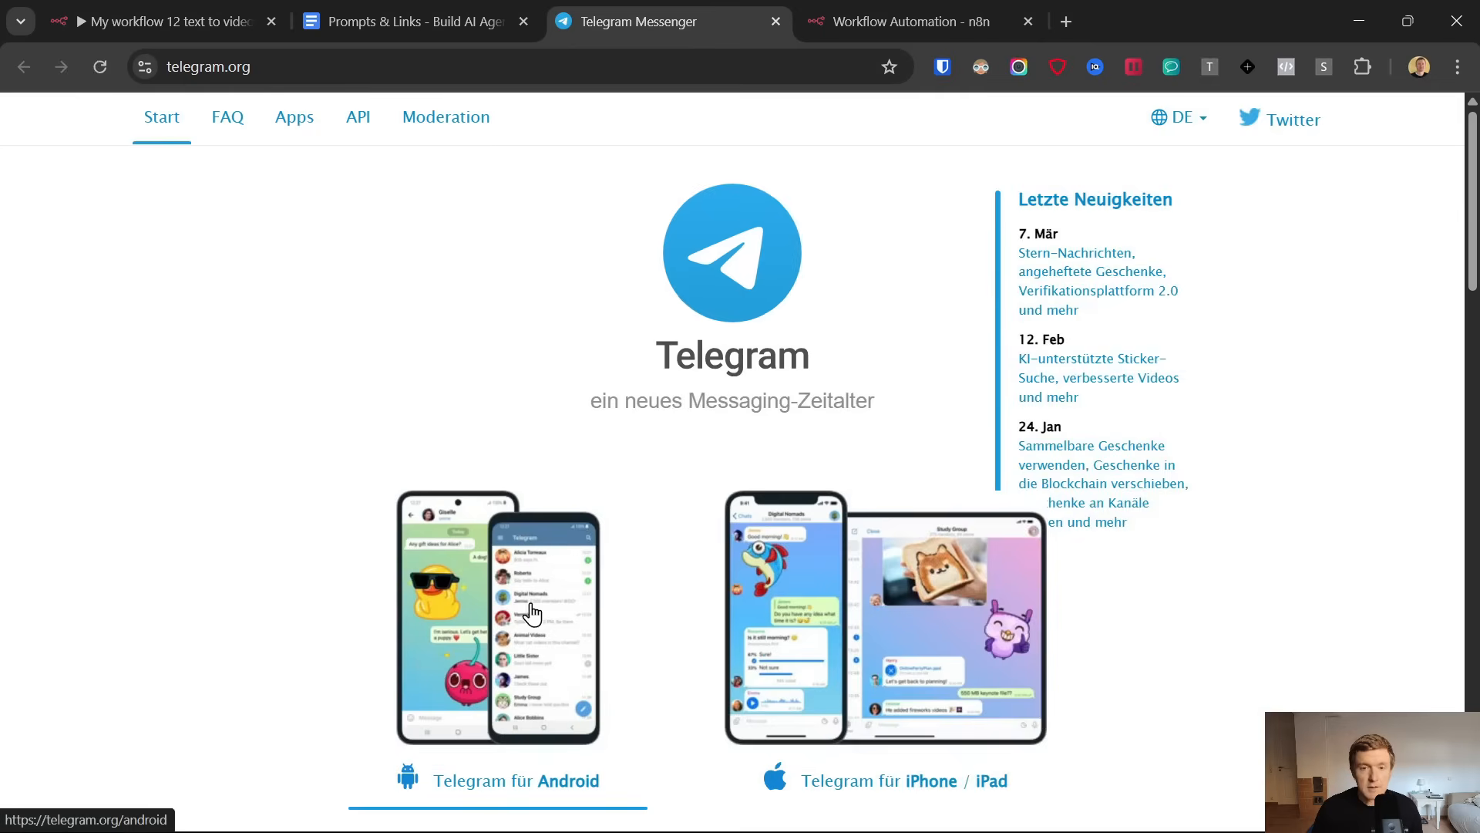
{"action": "scroll", "coordinate": [600, 297], "scroll_direction": "down", "scroll_amount": 3}
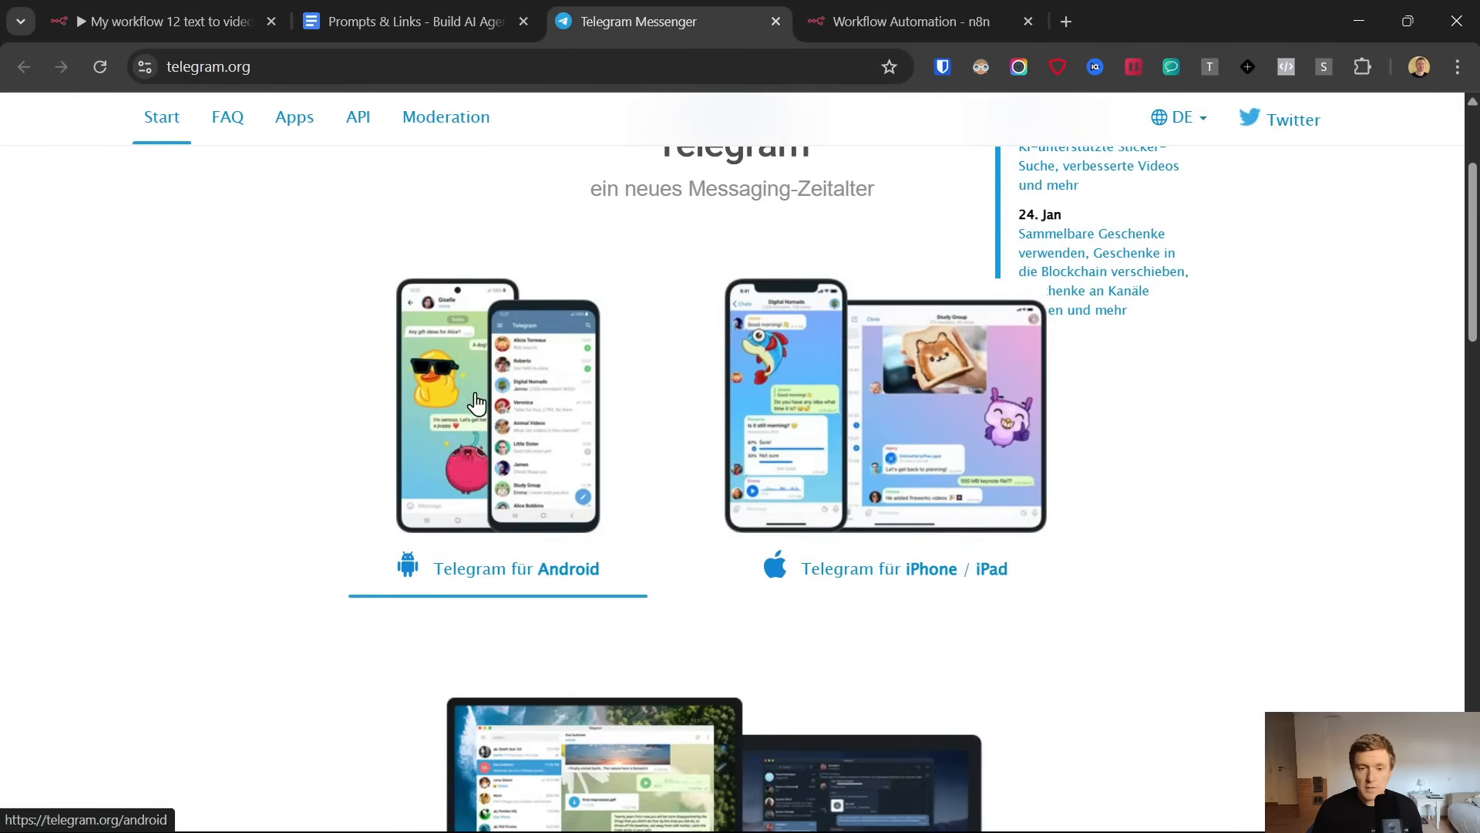
{"action": "scroll", "coordinate": [489, 423], "scroll_direction": "down", "scroll_amount": 3}
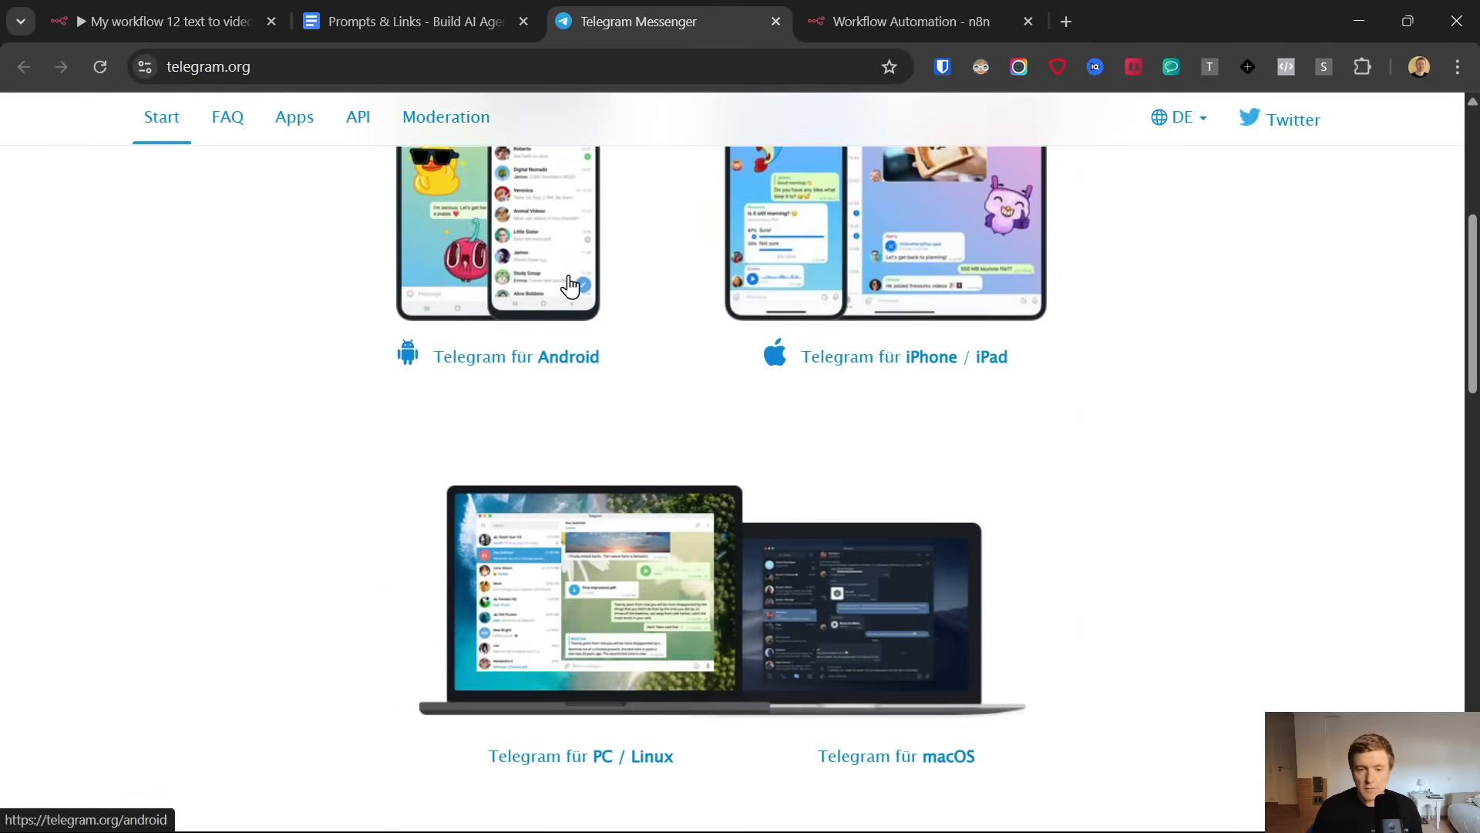
{"action": "scroll", "coordinate": [616, 316], "scroll_direction": "down", "scroll_amount": 4}
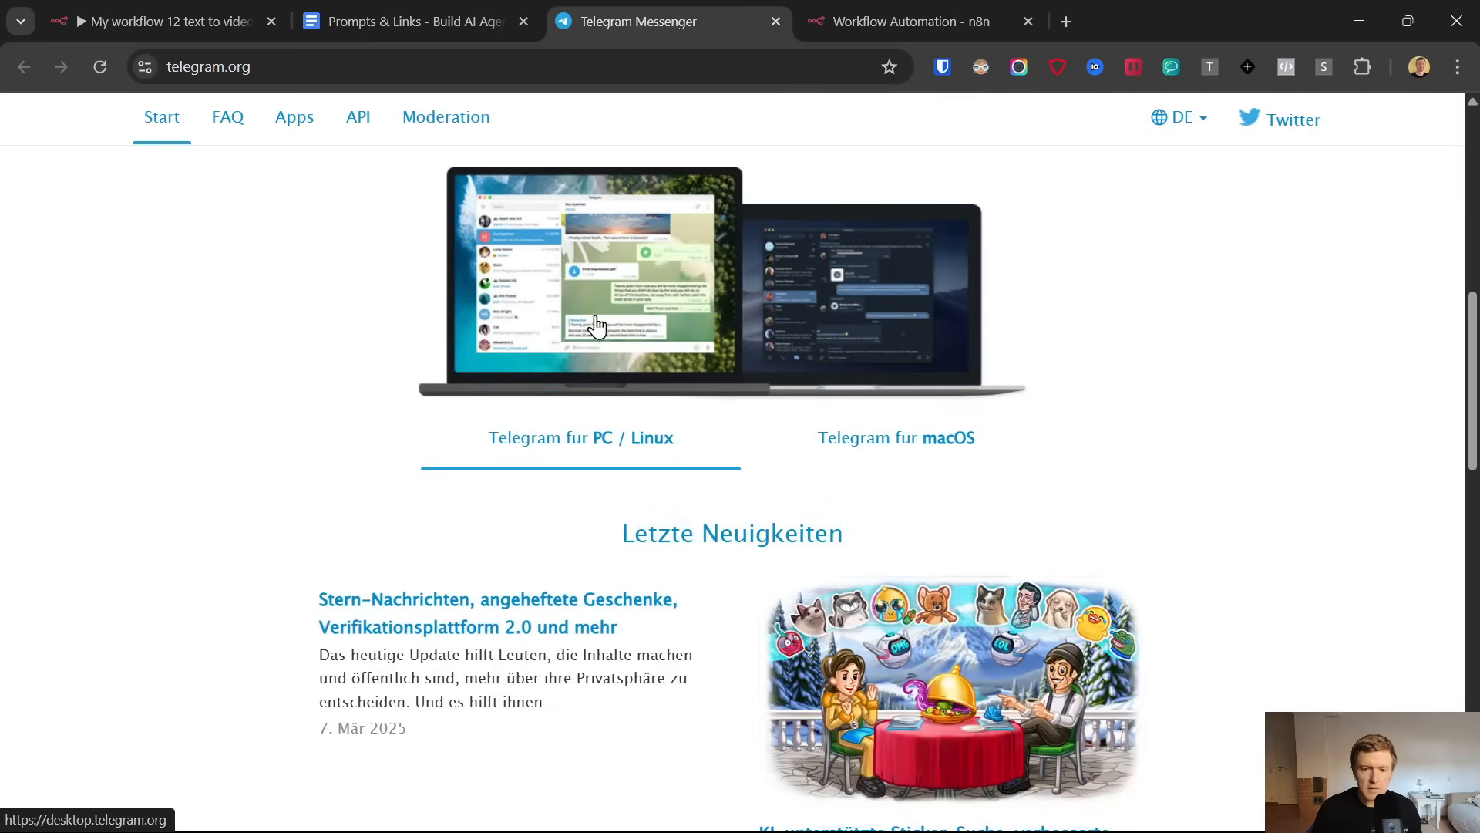
Find the installed Telegram desktop app on the computer and launch it
{"action": "left_click", "coordinate": [906, 20]}
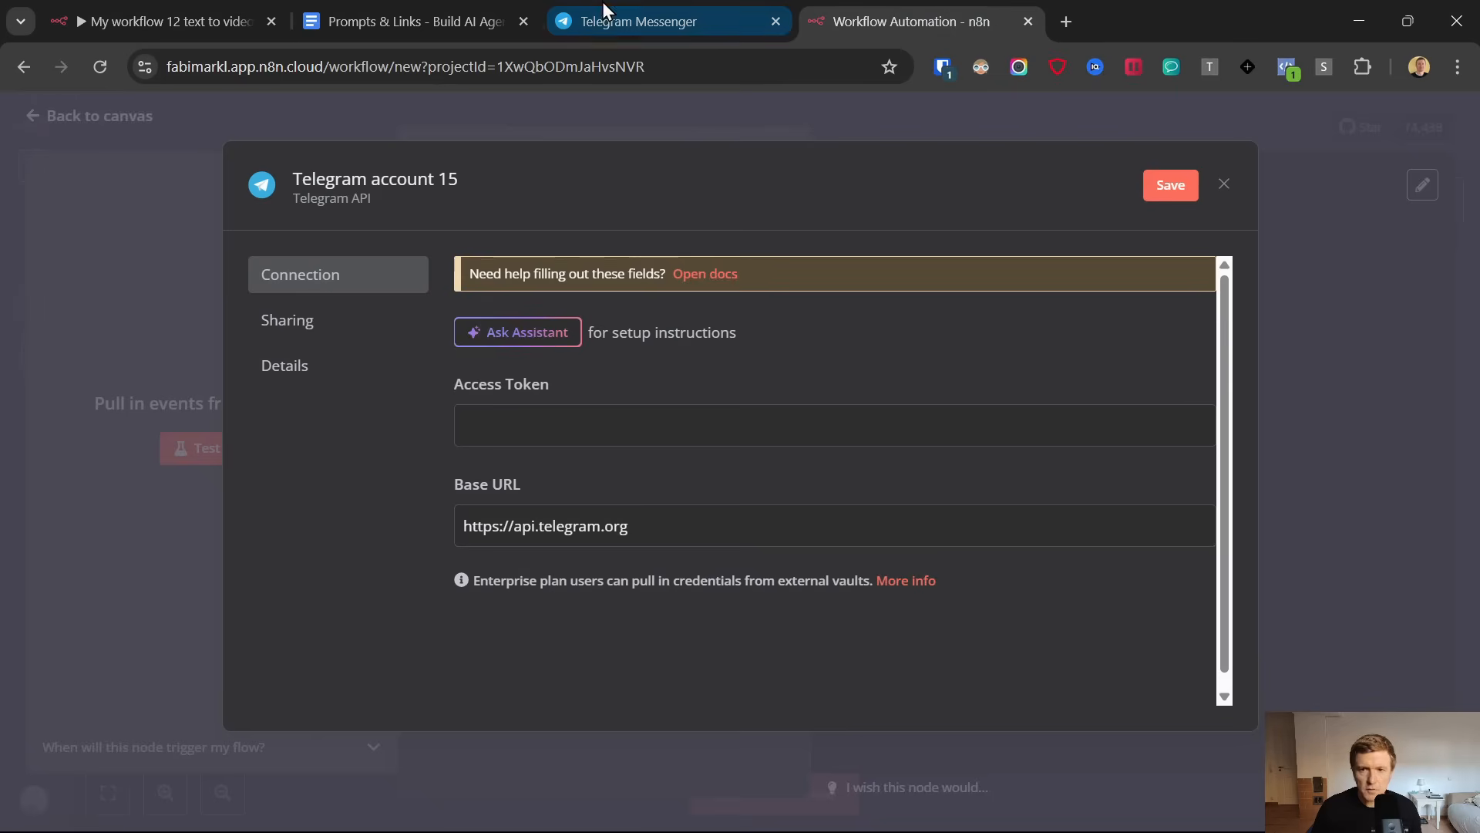
{"action": "left_click", "coordinate": [632, 3]}
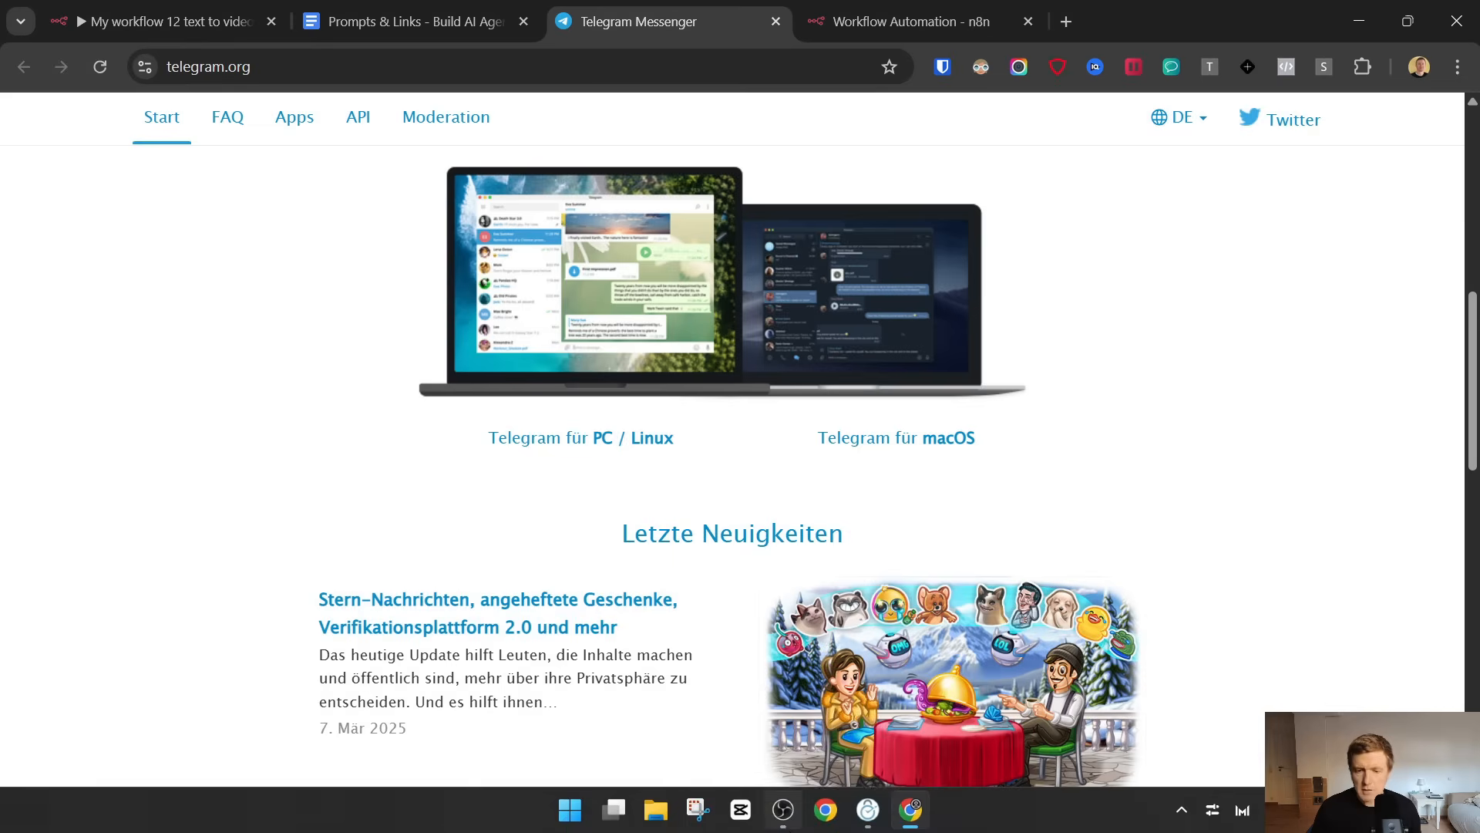
{"action": "mouse_move", "coordinate": [784, 813]}
{"action": "left_click", "coordinate": [570, 810]}
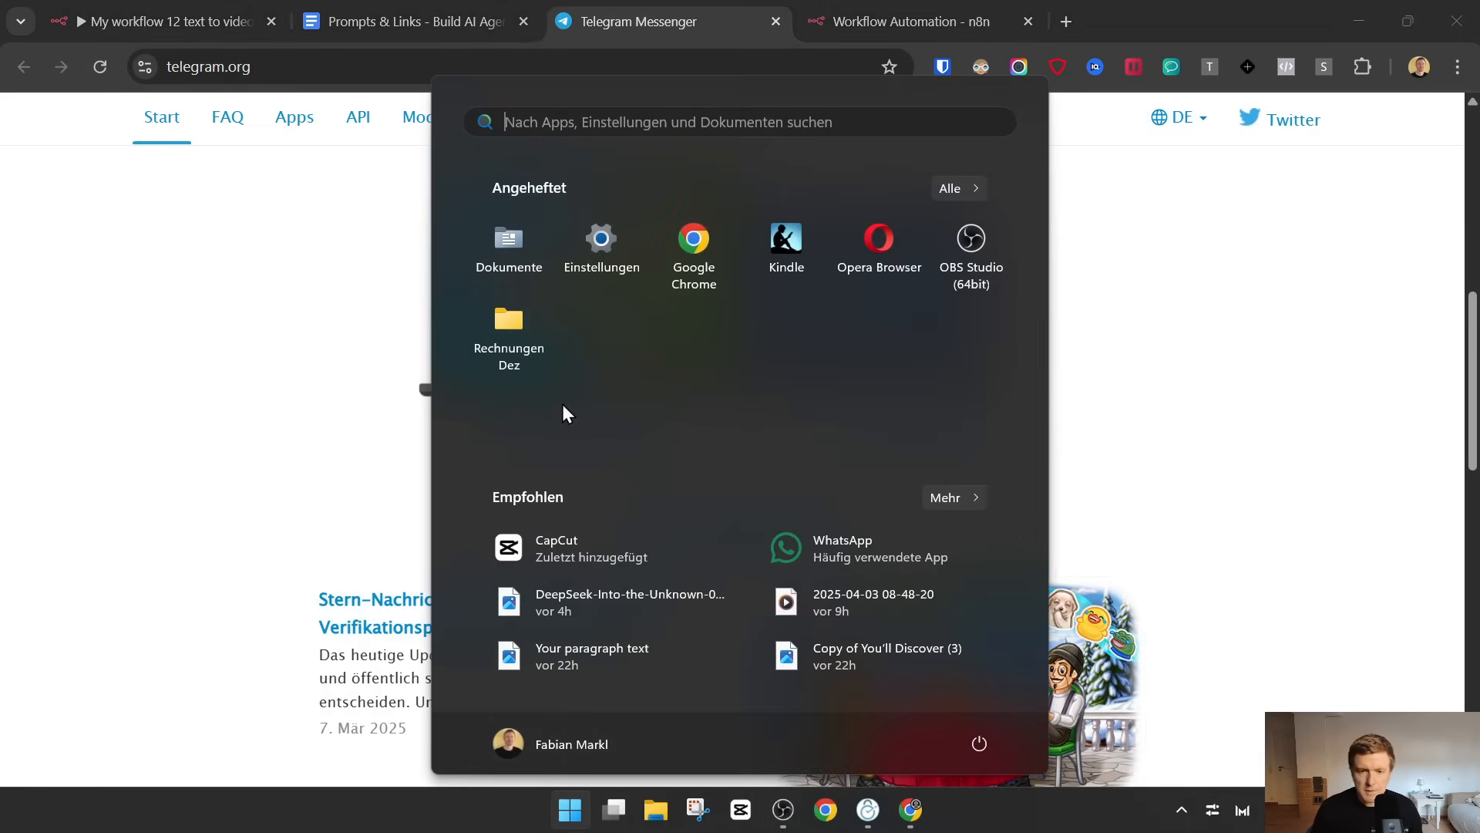
{"action": "type", "text": "tele"}
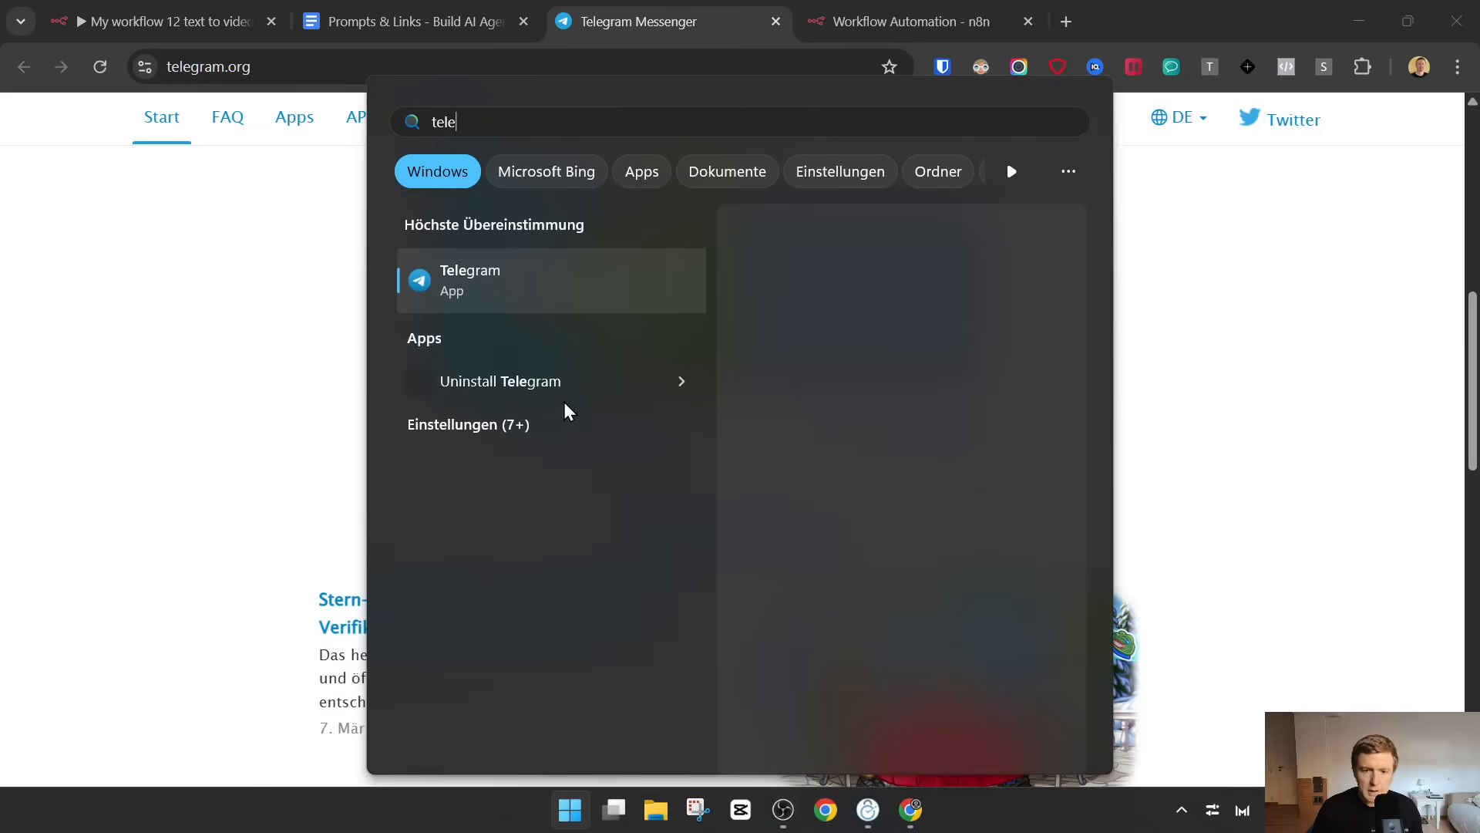
{"action": "left_click", "coordinate": [507, 280]}
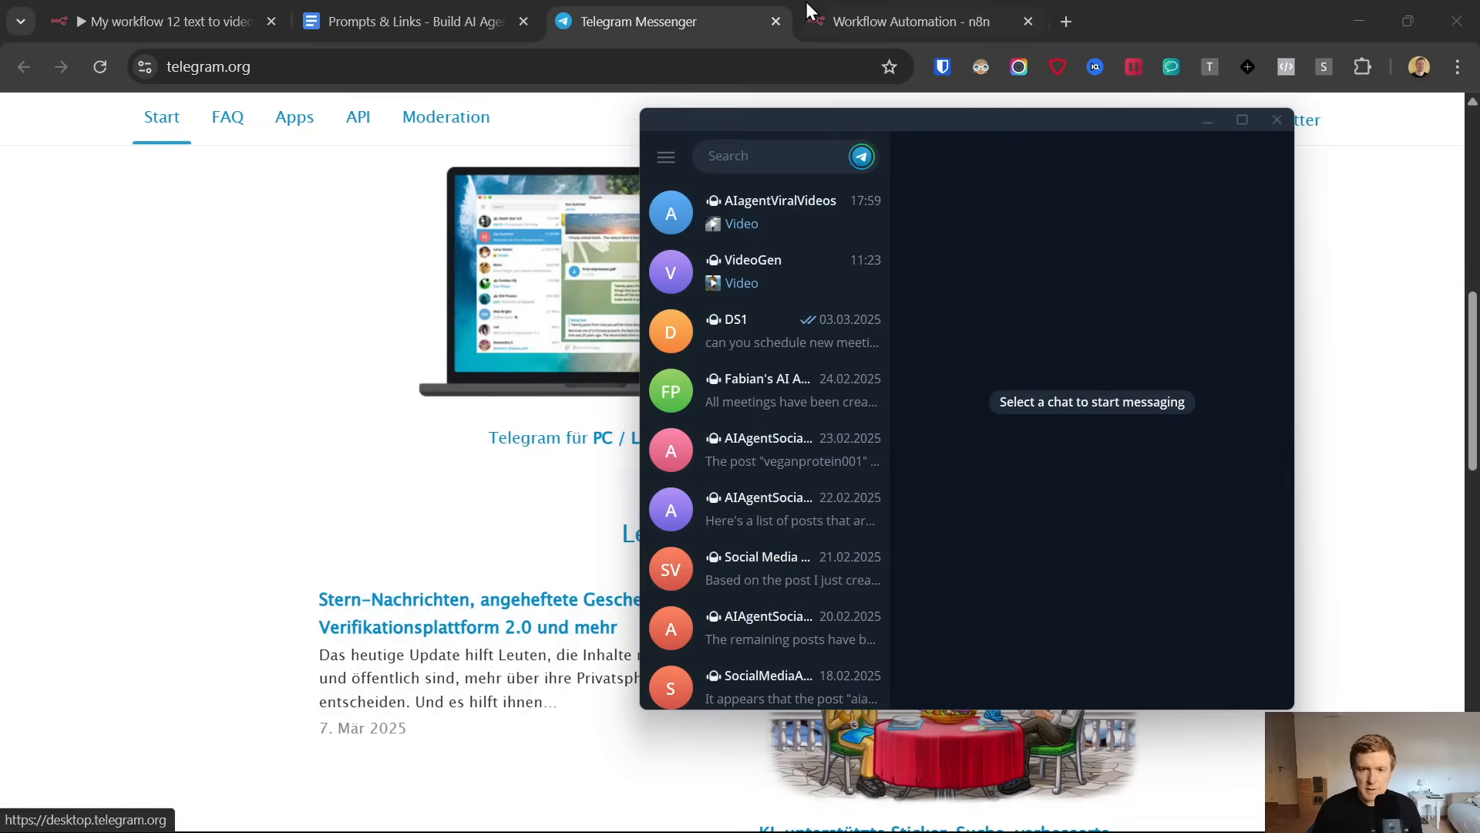
Close the telegram.org page, then search the Telegram desktop app for botfather and open the verified BotFather chat
{"action": "left_click", "coordinate": [773, 21]}
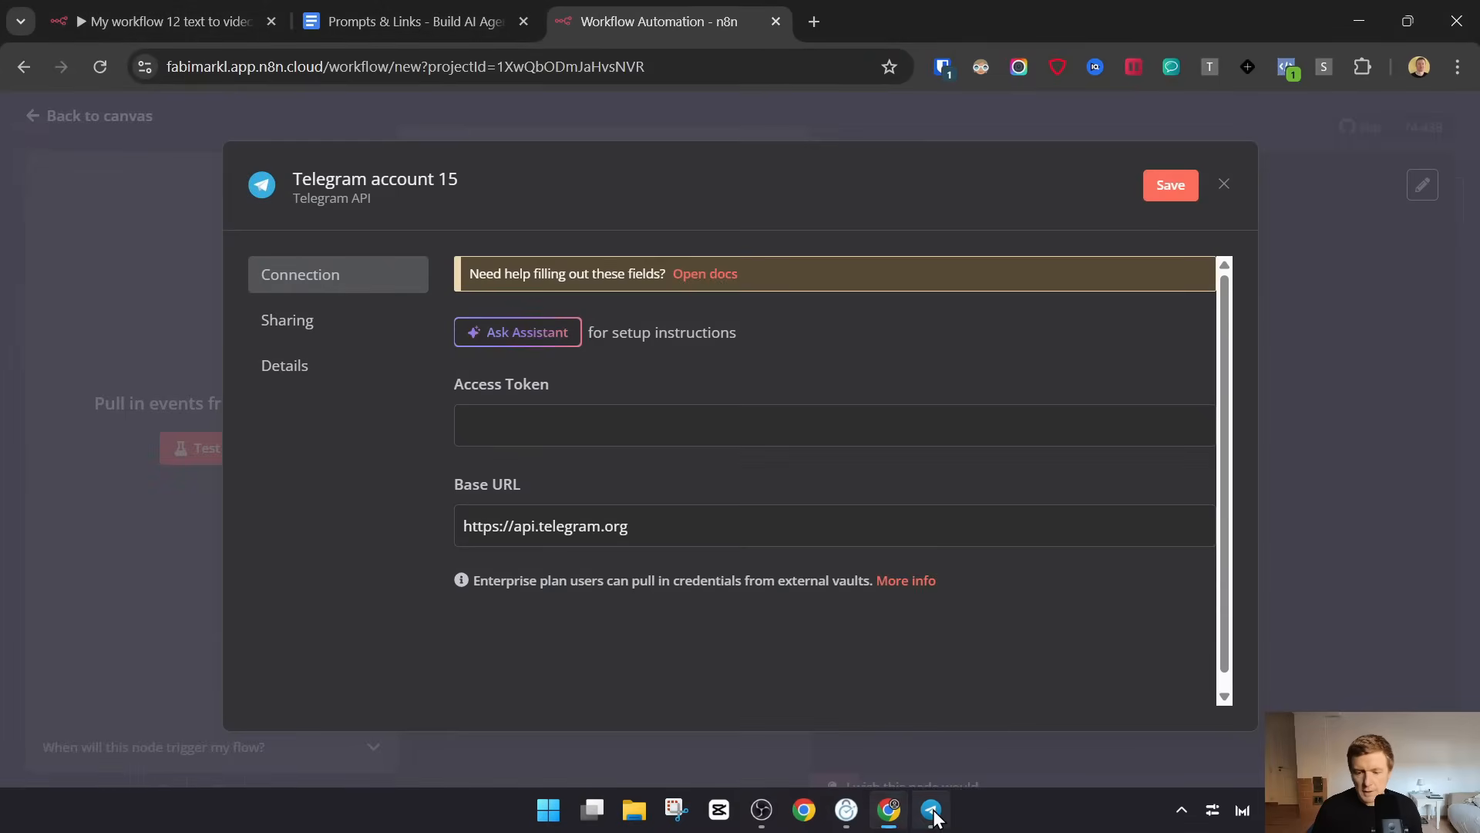
{"action": "left_click", "coordinate": [932, 815]}
{"action": "left_click", "coordinate": [743, 155]}
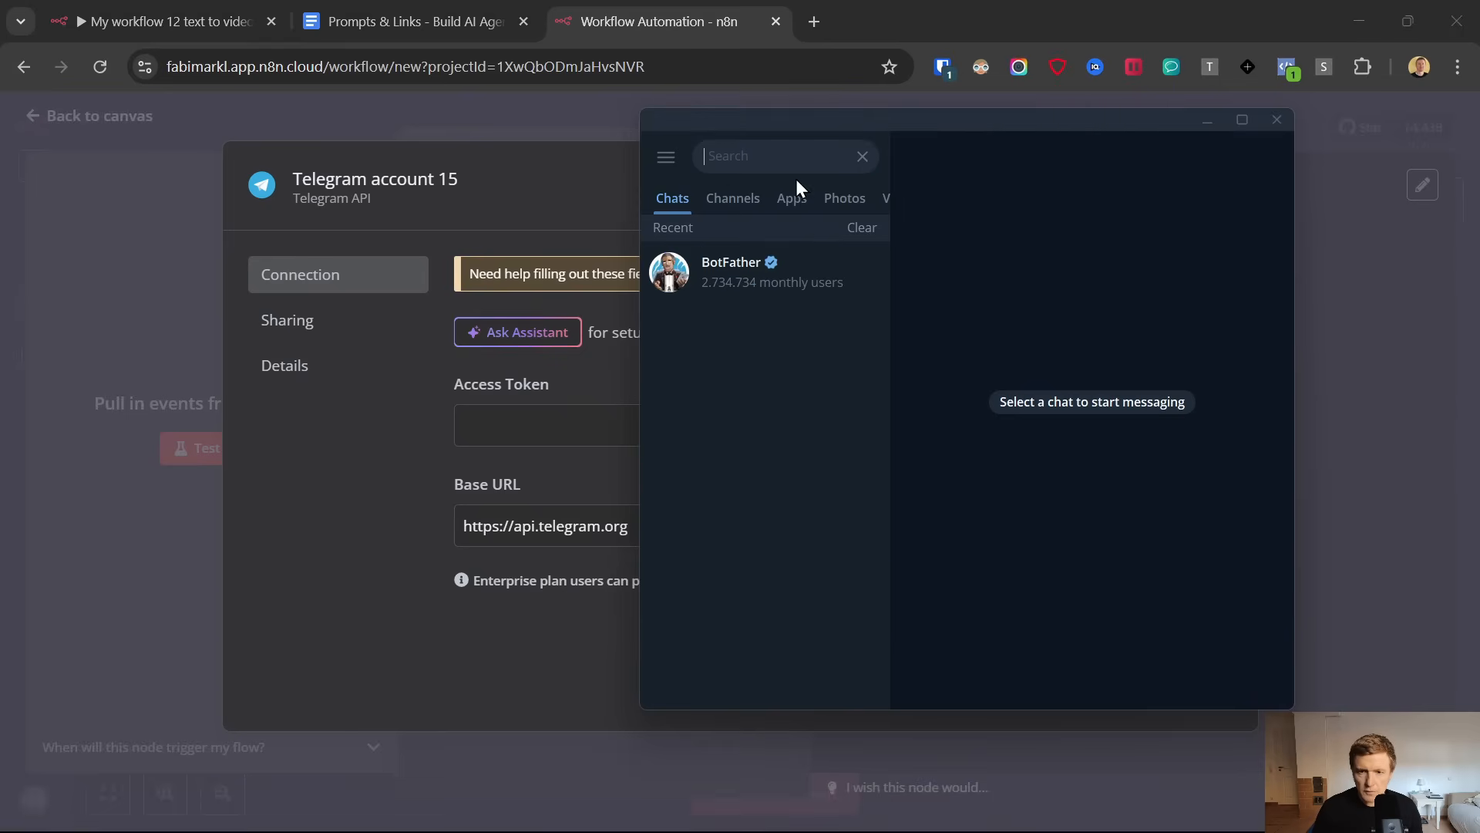
{"action": "type", "text": "biot"}
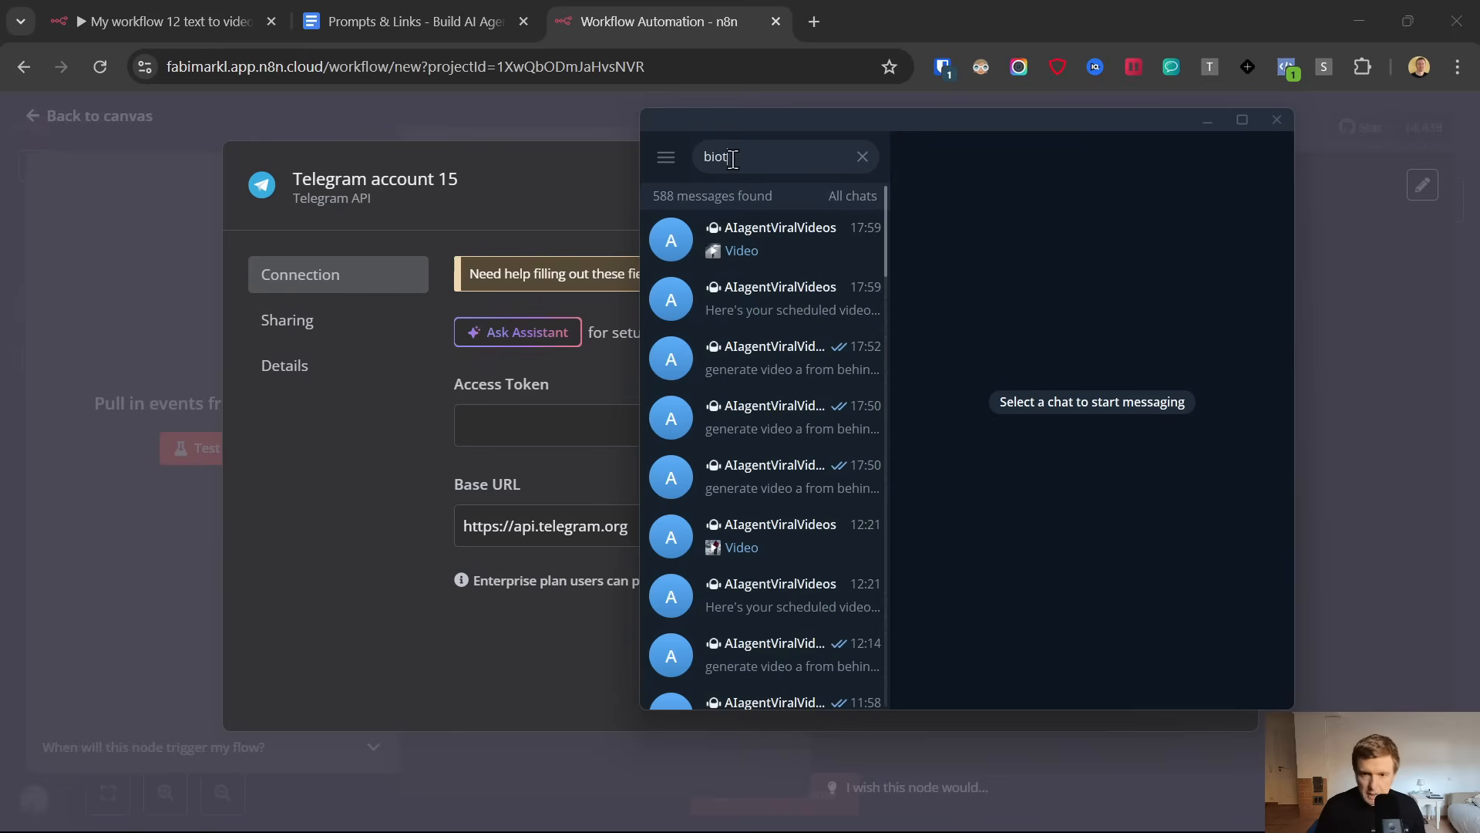
{"action": "key", "text": "BackSpace"}
{"action": "key", "text": "BackSpace"}
{"action": "key", "text": "BackSpace"}
{"action": "type", "text": "otfathe"}
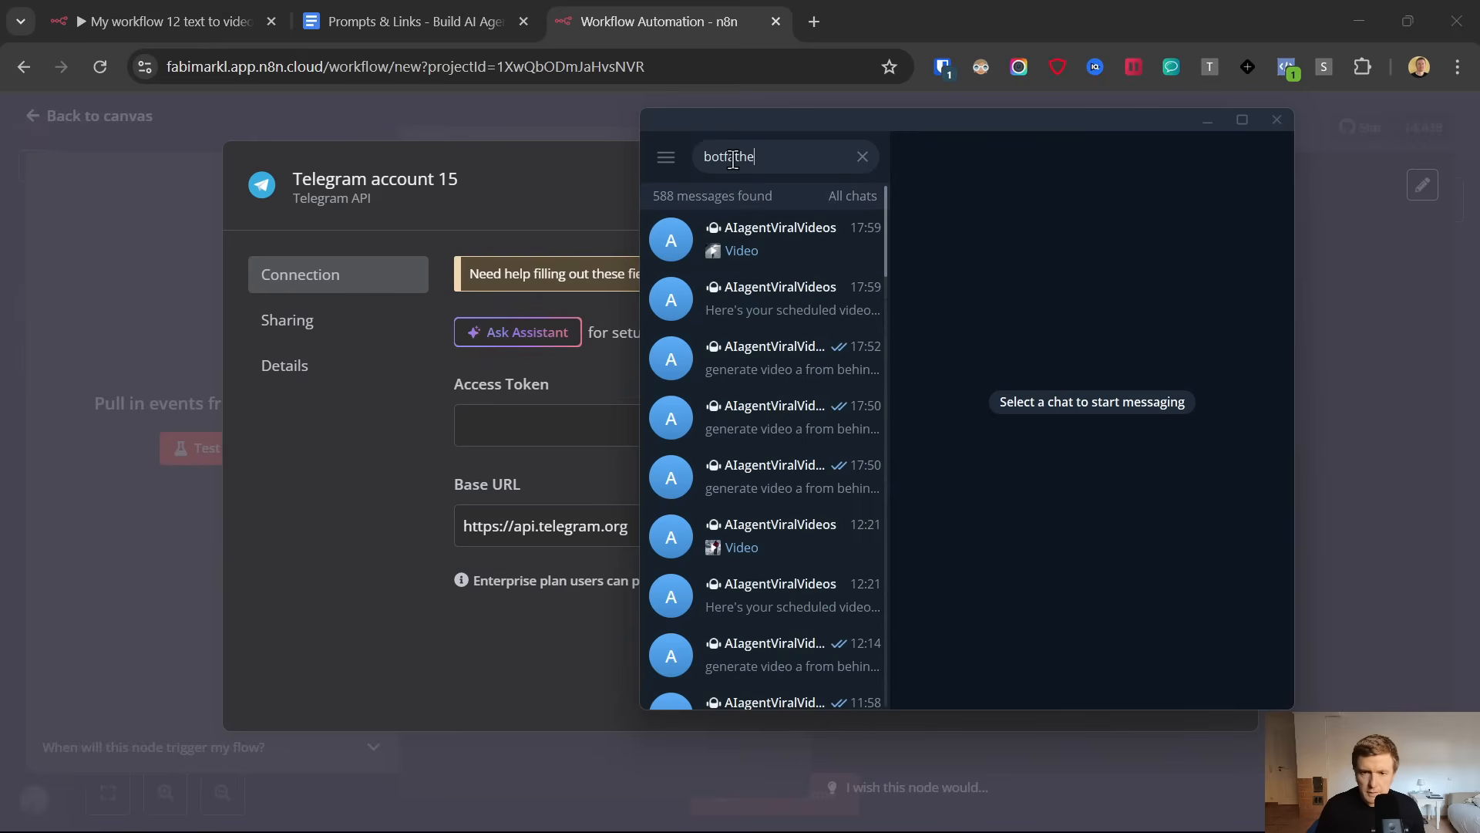
{"action": "type", "text": "r"}
{"action": "left_click", "coordinate": [754, 218]}
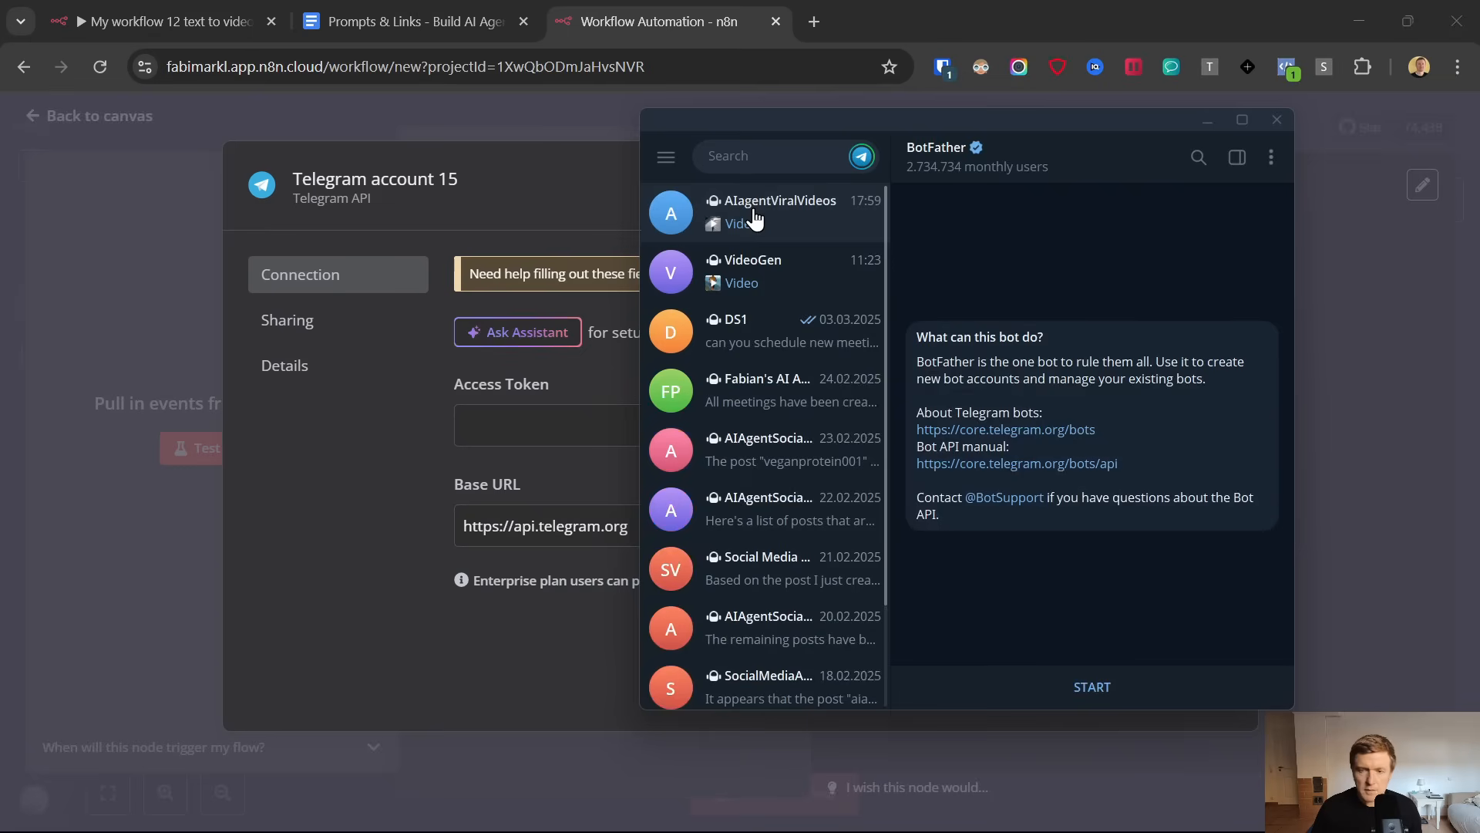
Start the BotFather conversation and send the /newbot command to request a new bot
{"action": "left_click", "coordinate": [1091, 668]}
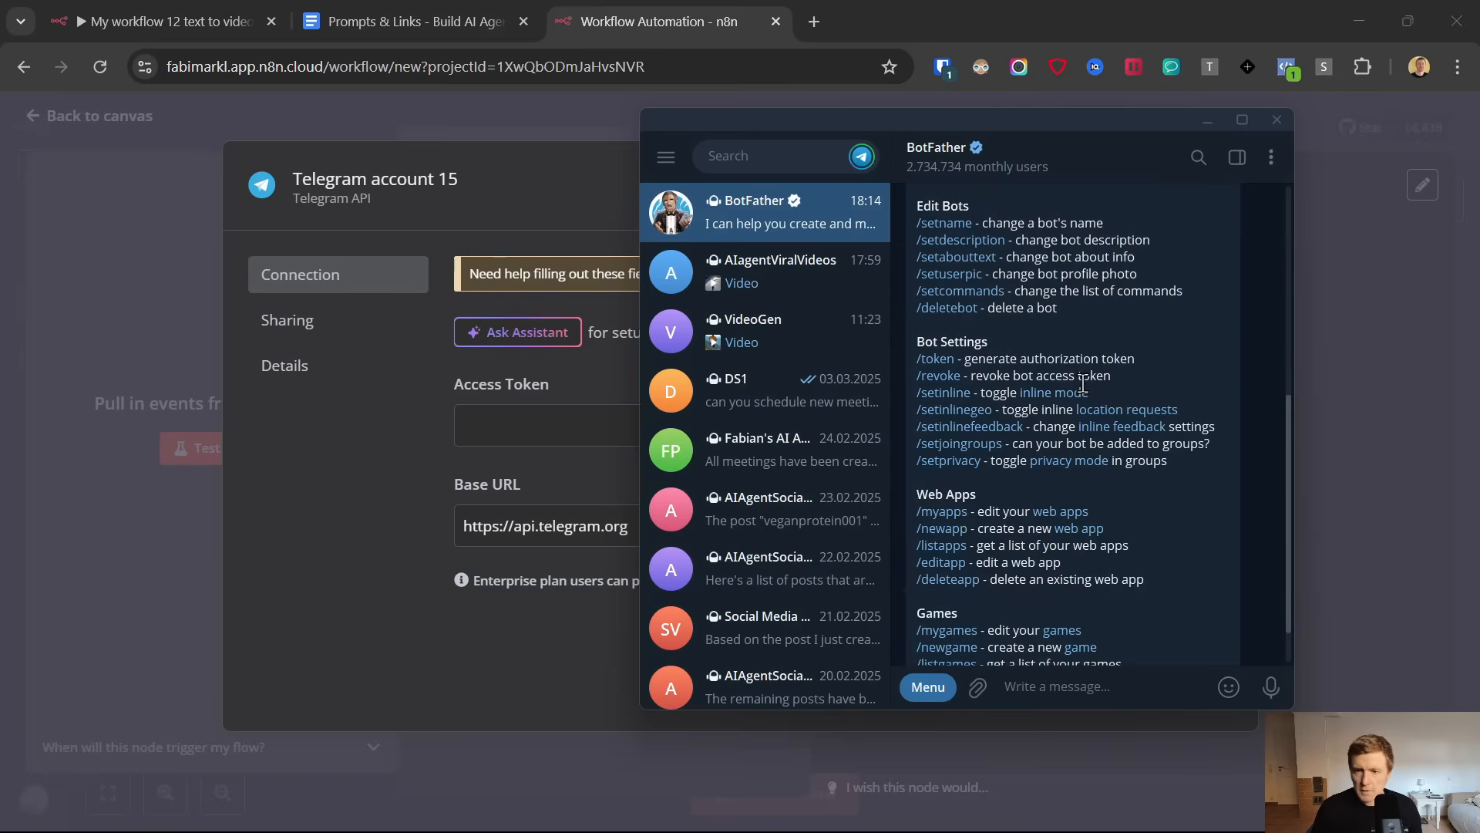
{"action": "scroll", "coordinate": [1083, 384], "scroll_direction": "up", "scroll_amount": 3}
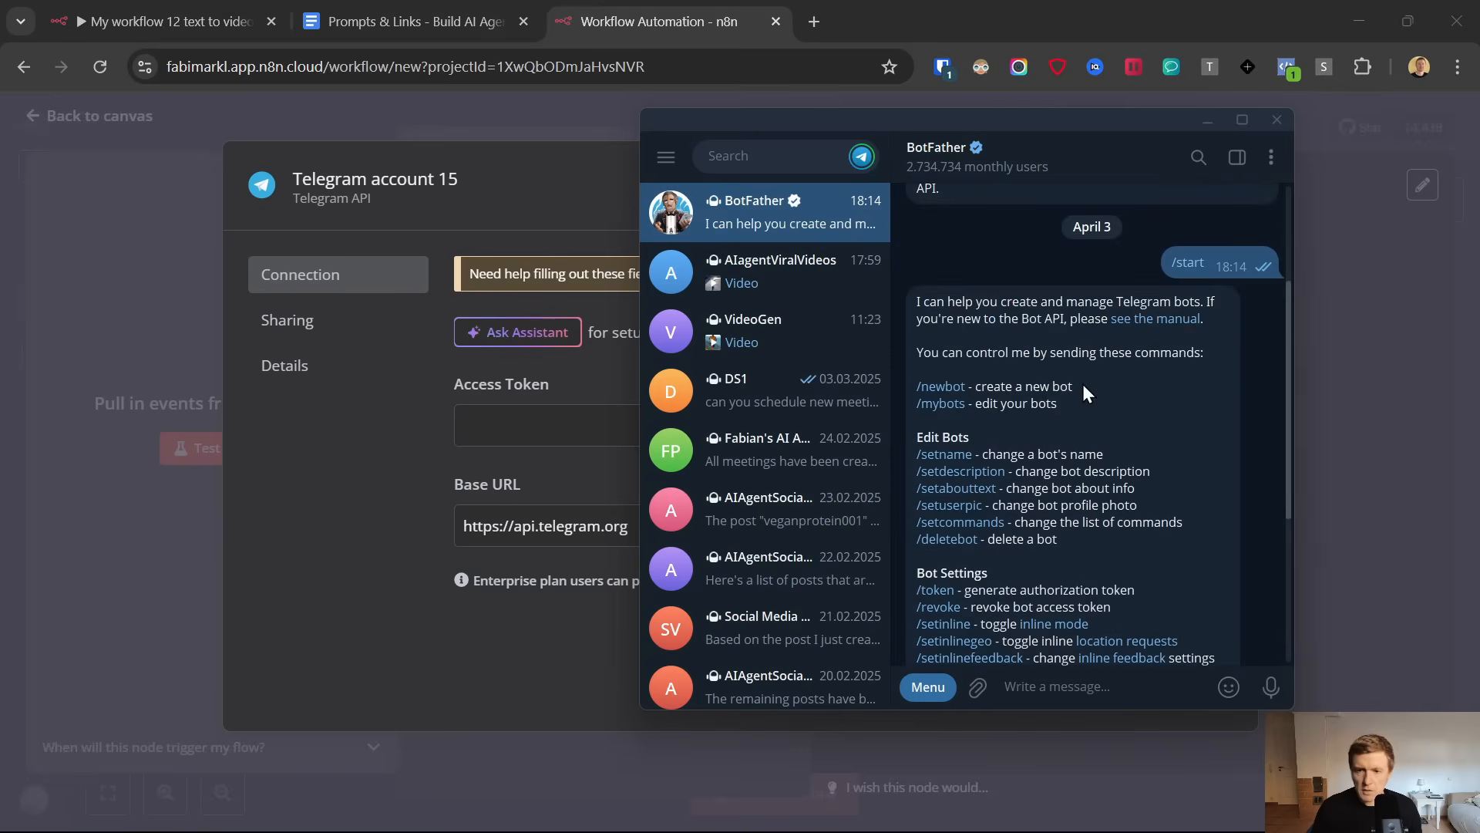
{"action": "left_click", "coordinate": [940, 386]}
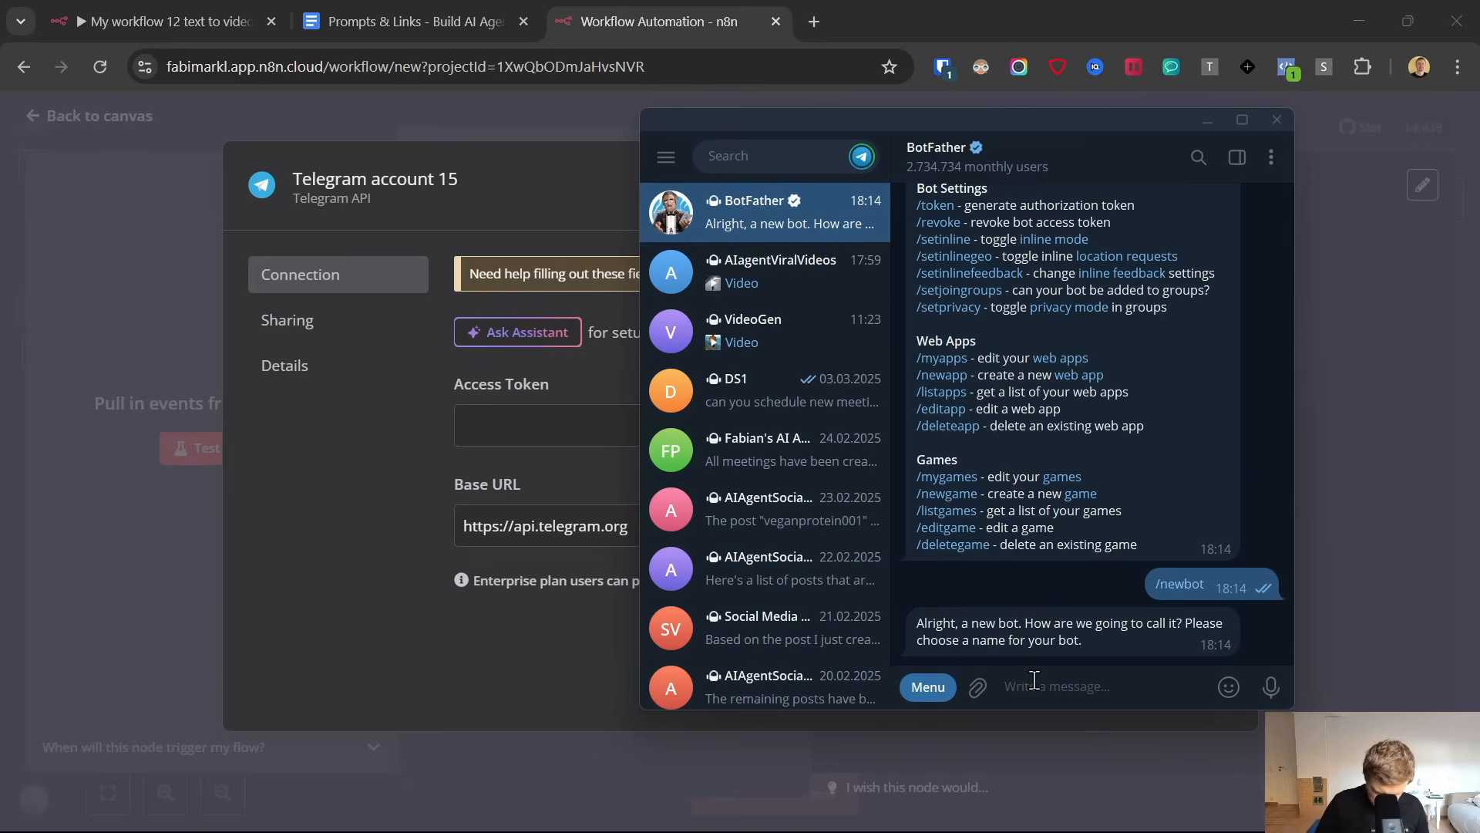
Name the new bot ViralStyleVideo and give it the username ViralStyleVideoBot
{"action": "type", "text": "Viralss"}
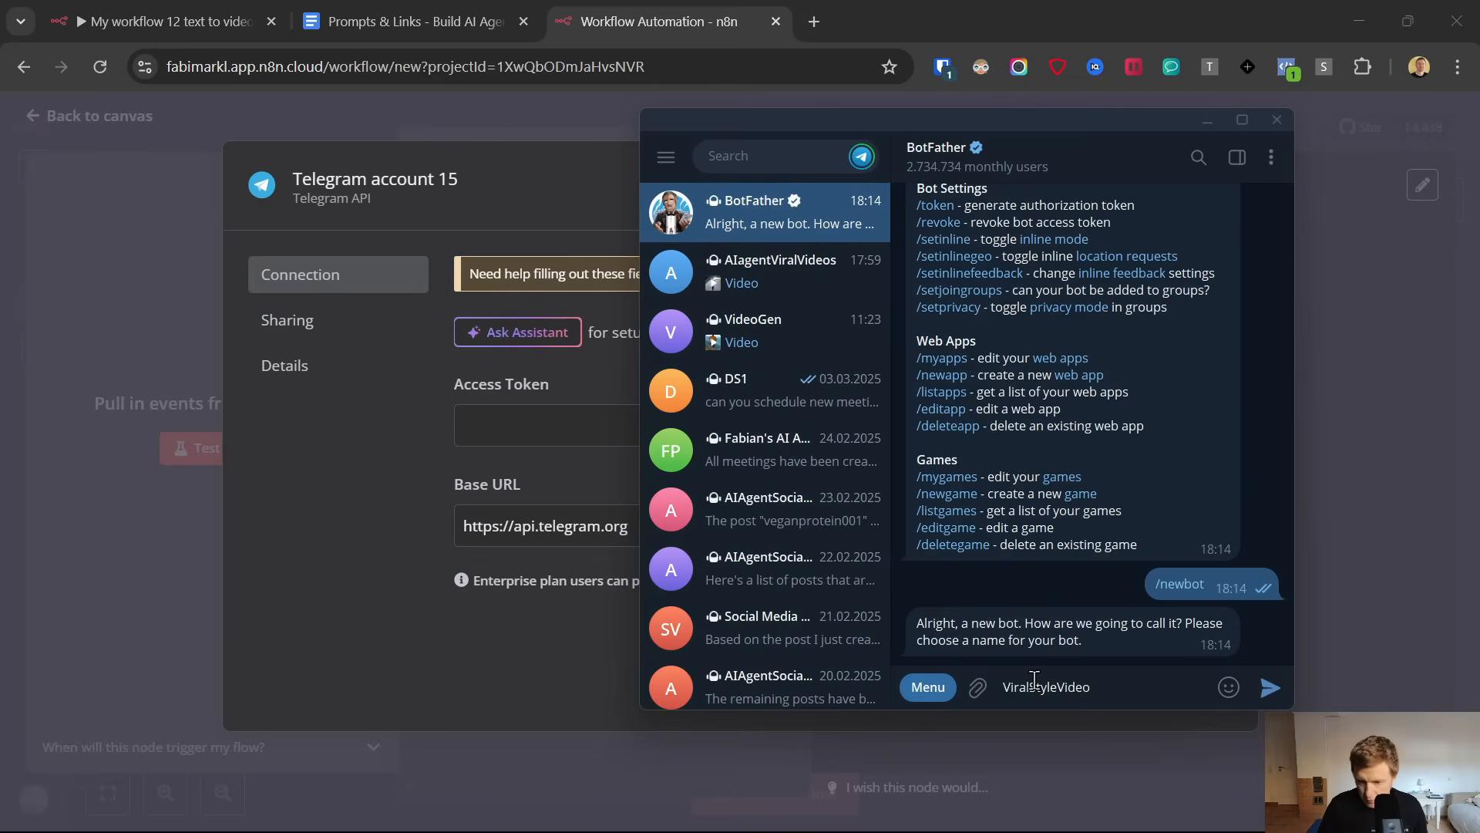
{"action": "key", "text": "ctrl+a"}
{"action": "key", "text": "ctrl+c"}
{"action": "key", "text": "Return"}
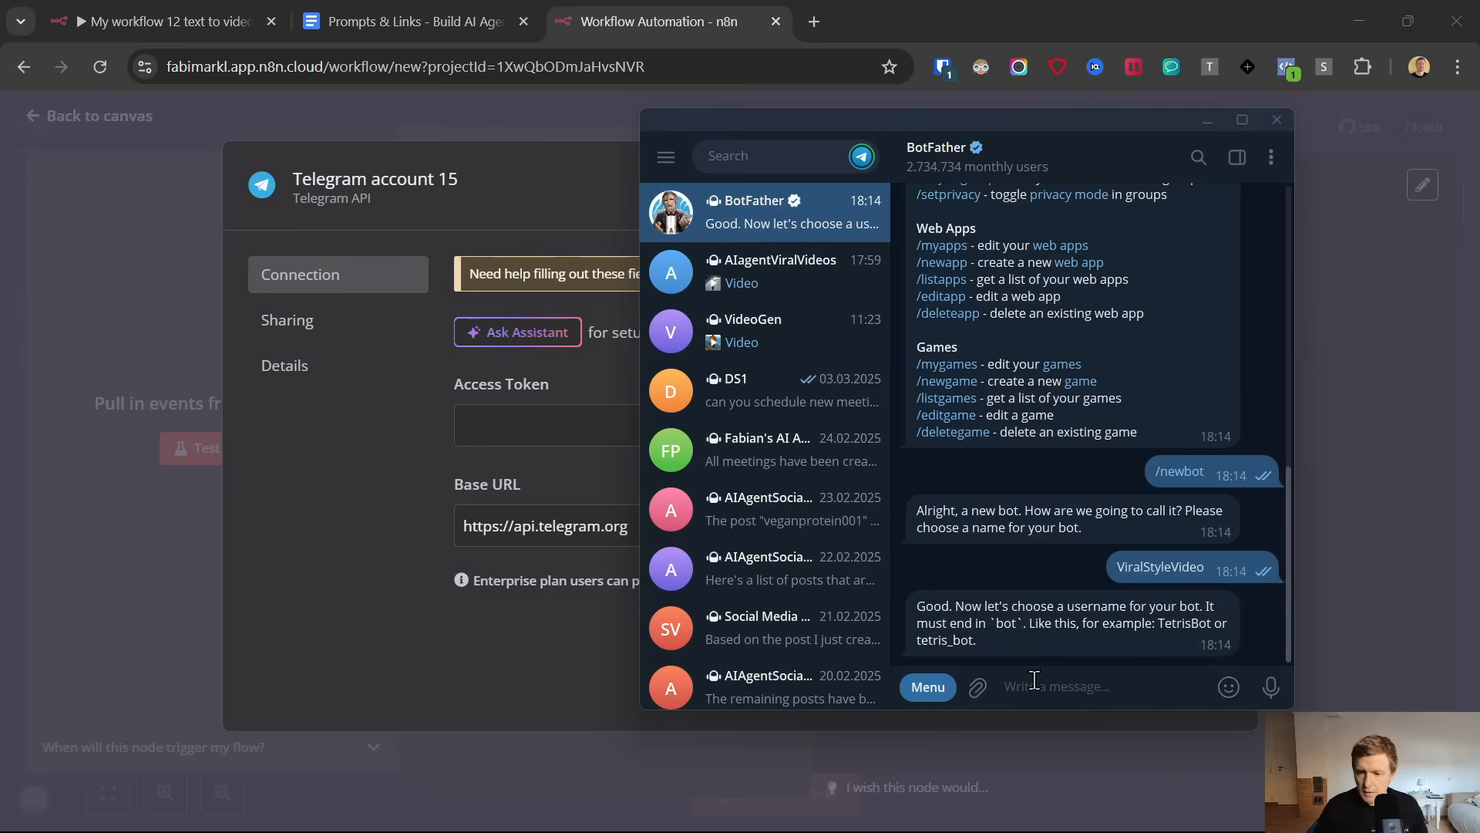
{"action": "key", "text": "ctrl+v"}
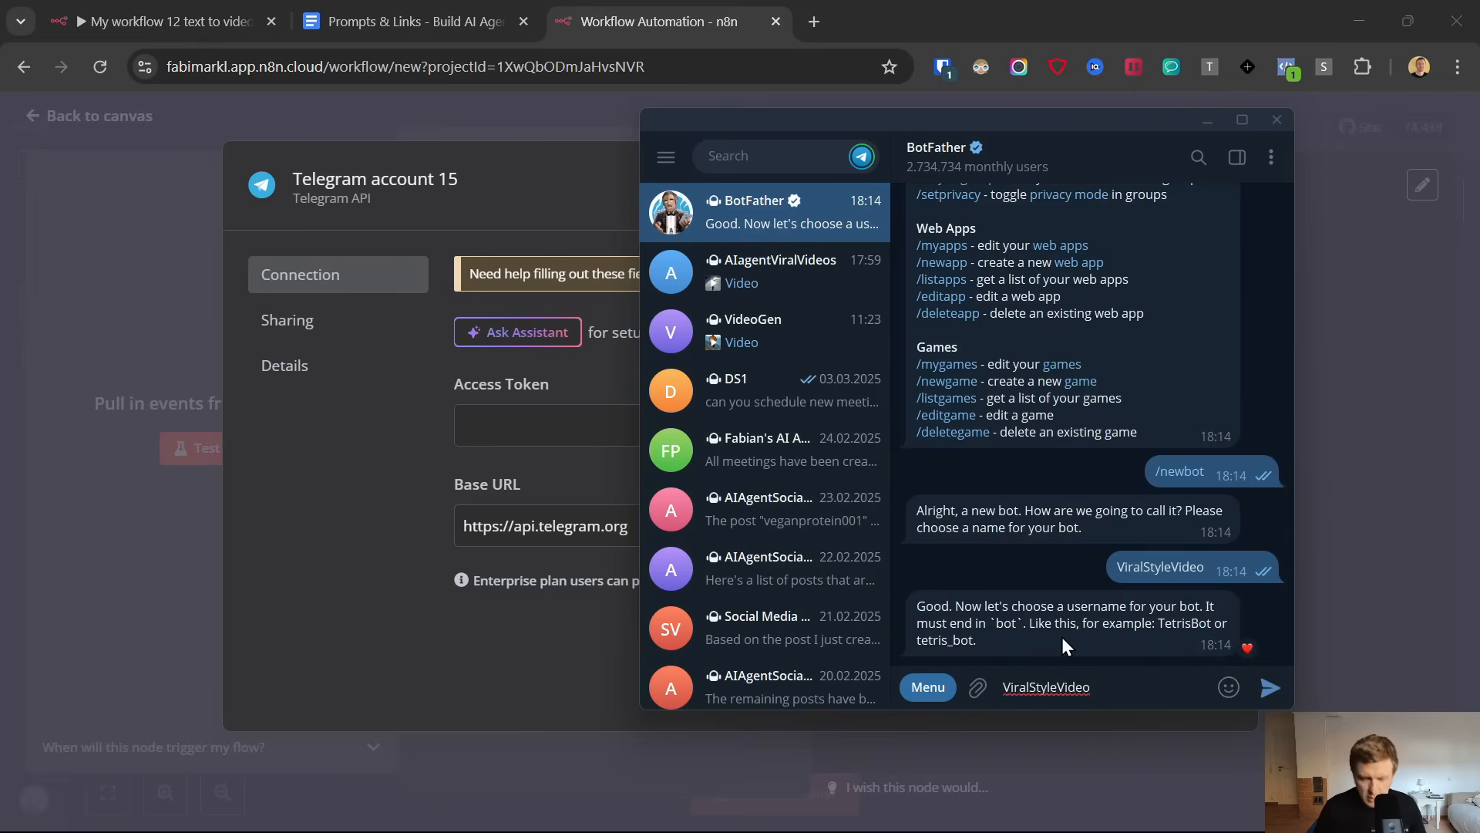
{"action": "type", "text": "Bot"}
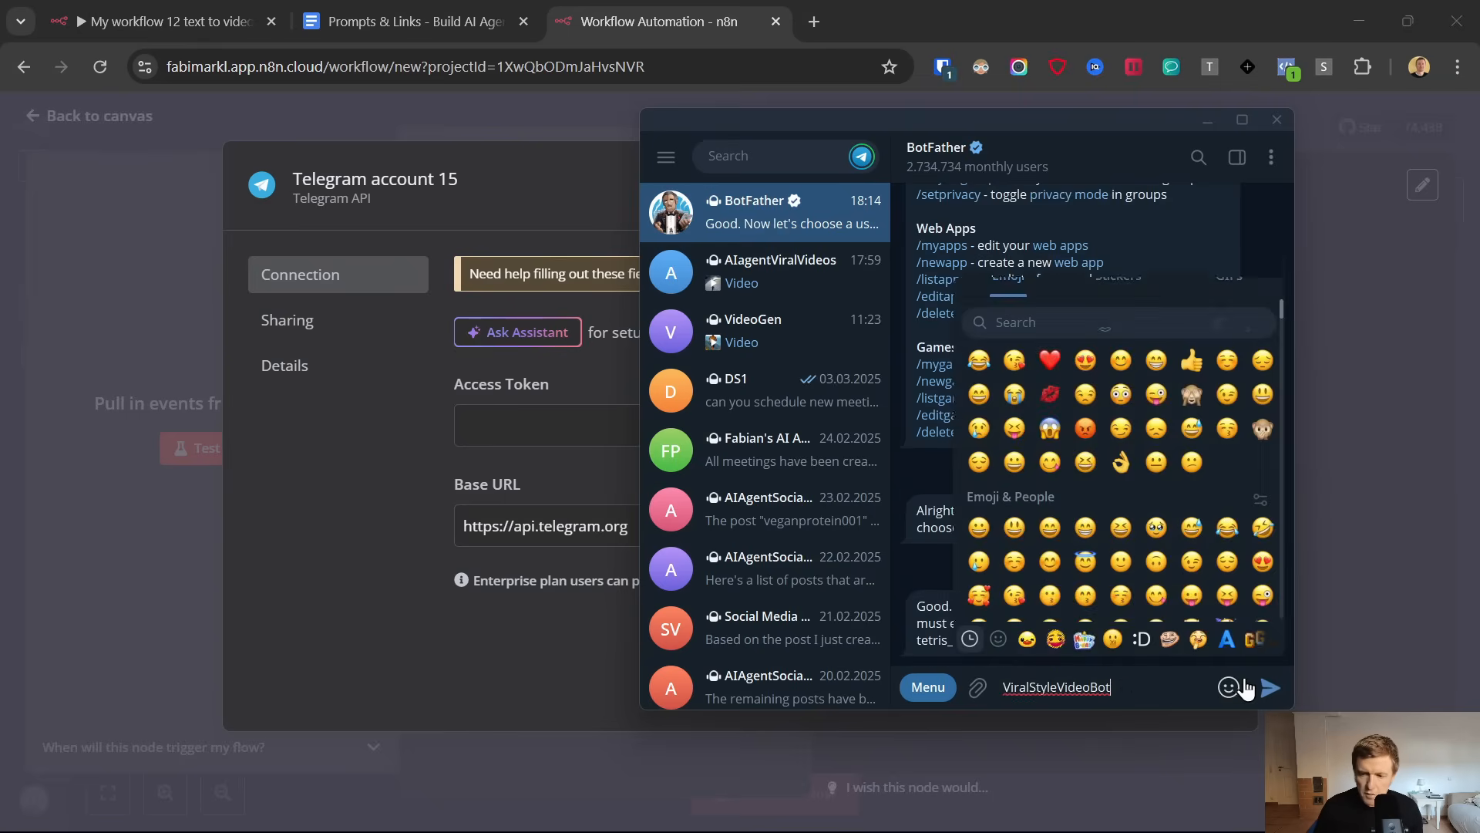
{"action": "key", "text": "Return"}
Copy the bot's API token from BotFather into the n8n Telegram credential's Access Token, save the credential and return to the canvas
{"action": "mouse_move", "coordinate": [780, 816]}
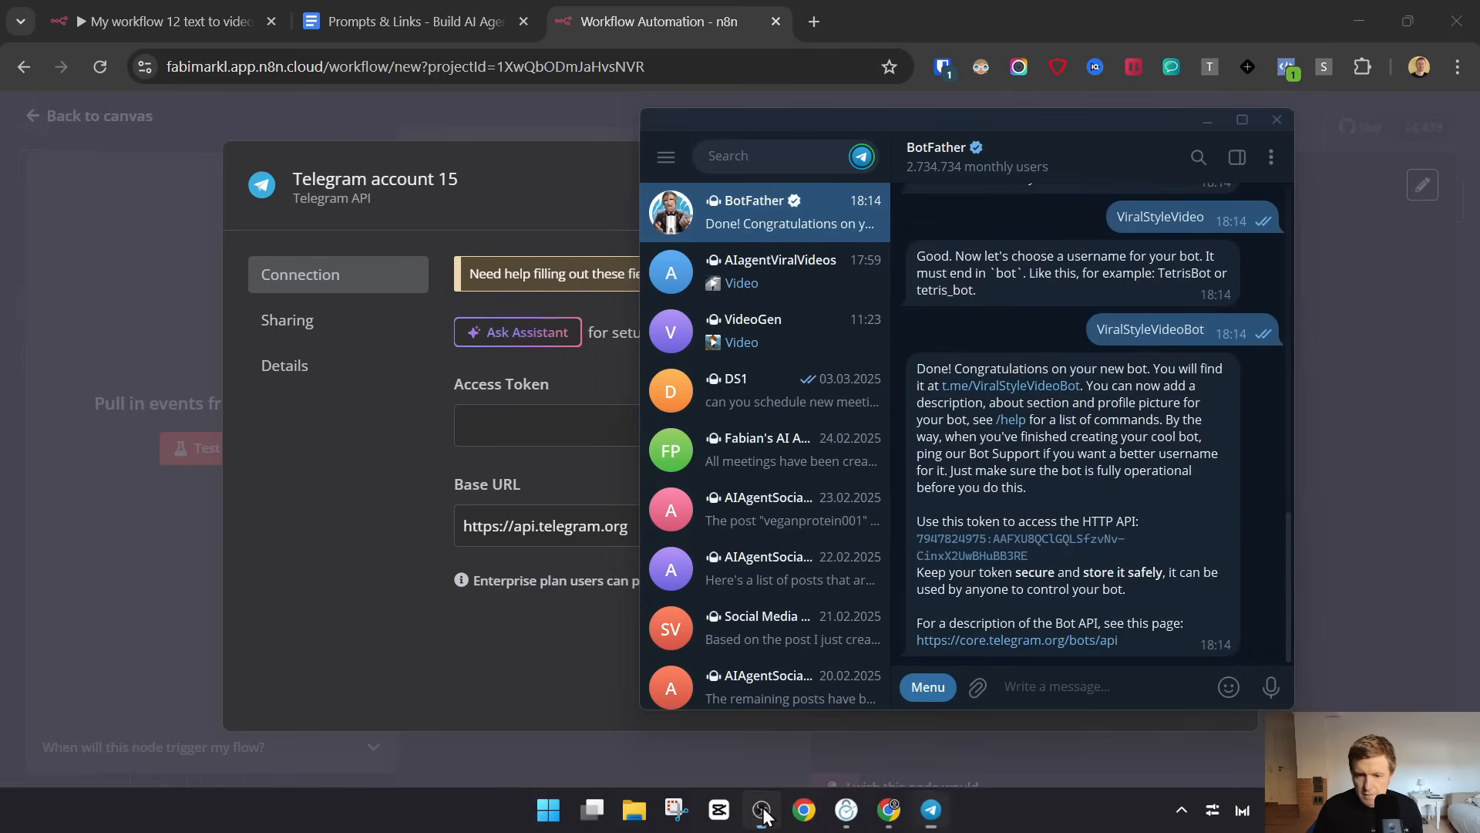
{"action": "double_click", "coordinate": [994, 546]}
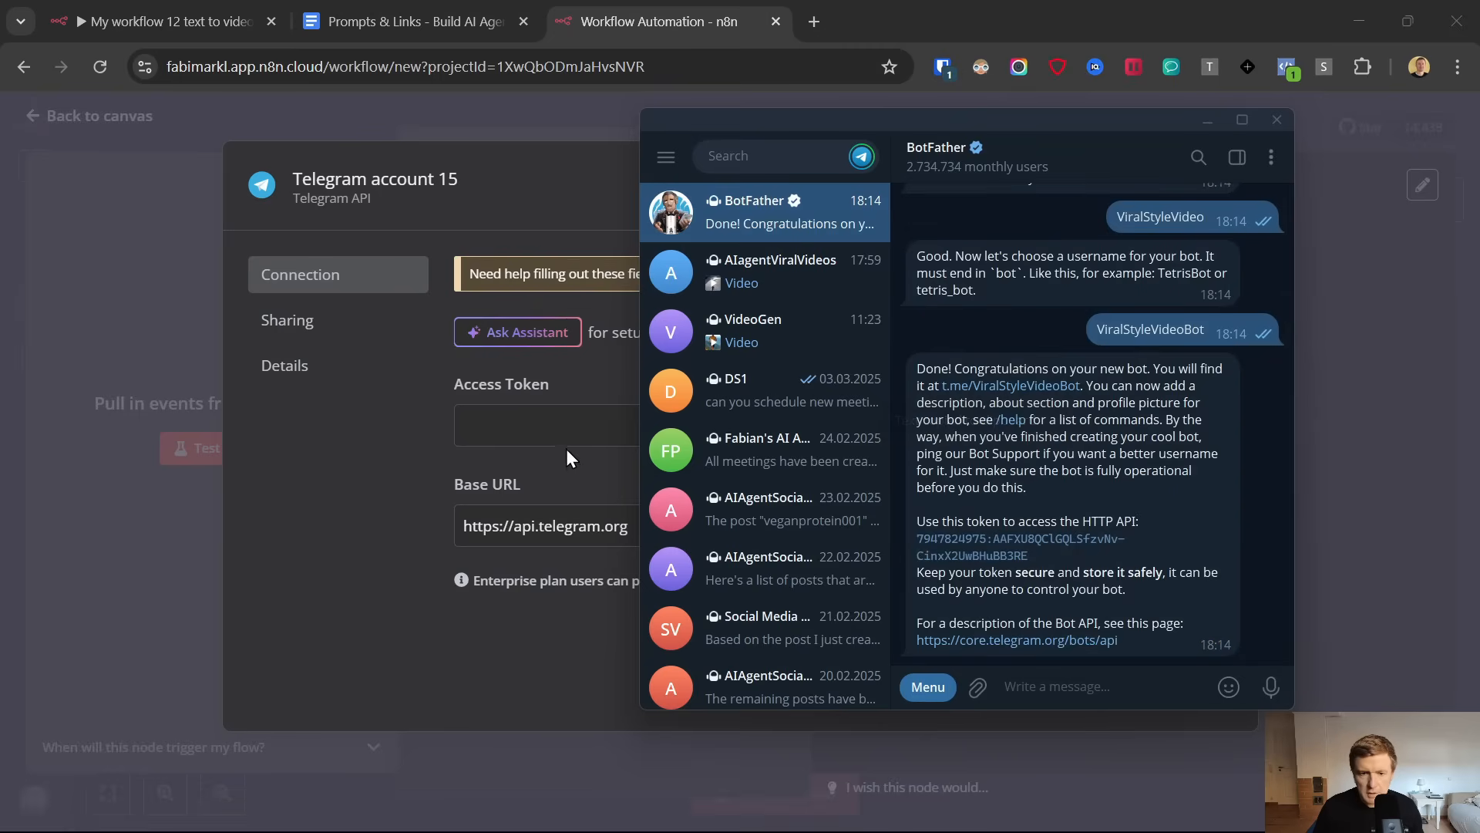
{"action": "left_click", "coordinate": [556, 417]}
{"action": "key", "text": "ctrl+v"}
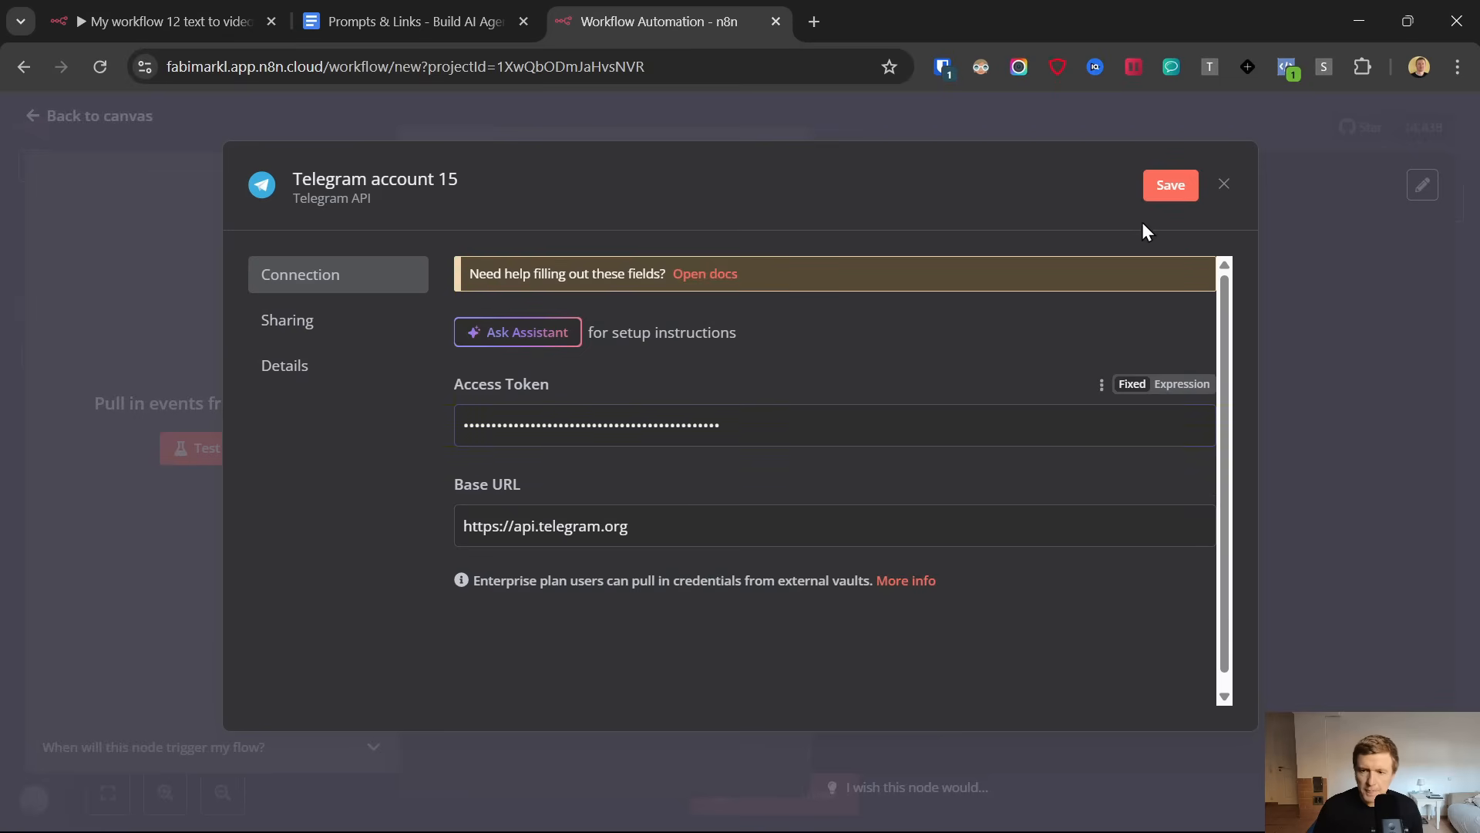
{"action": "left_click", "coordinate": [1164, 187]}
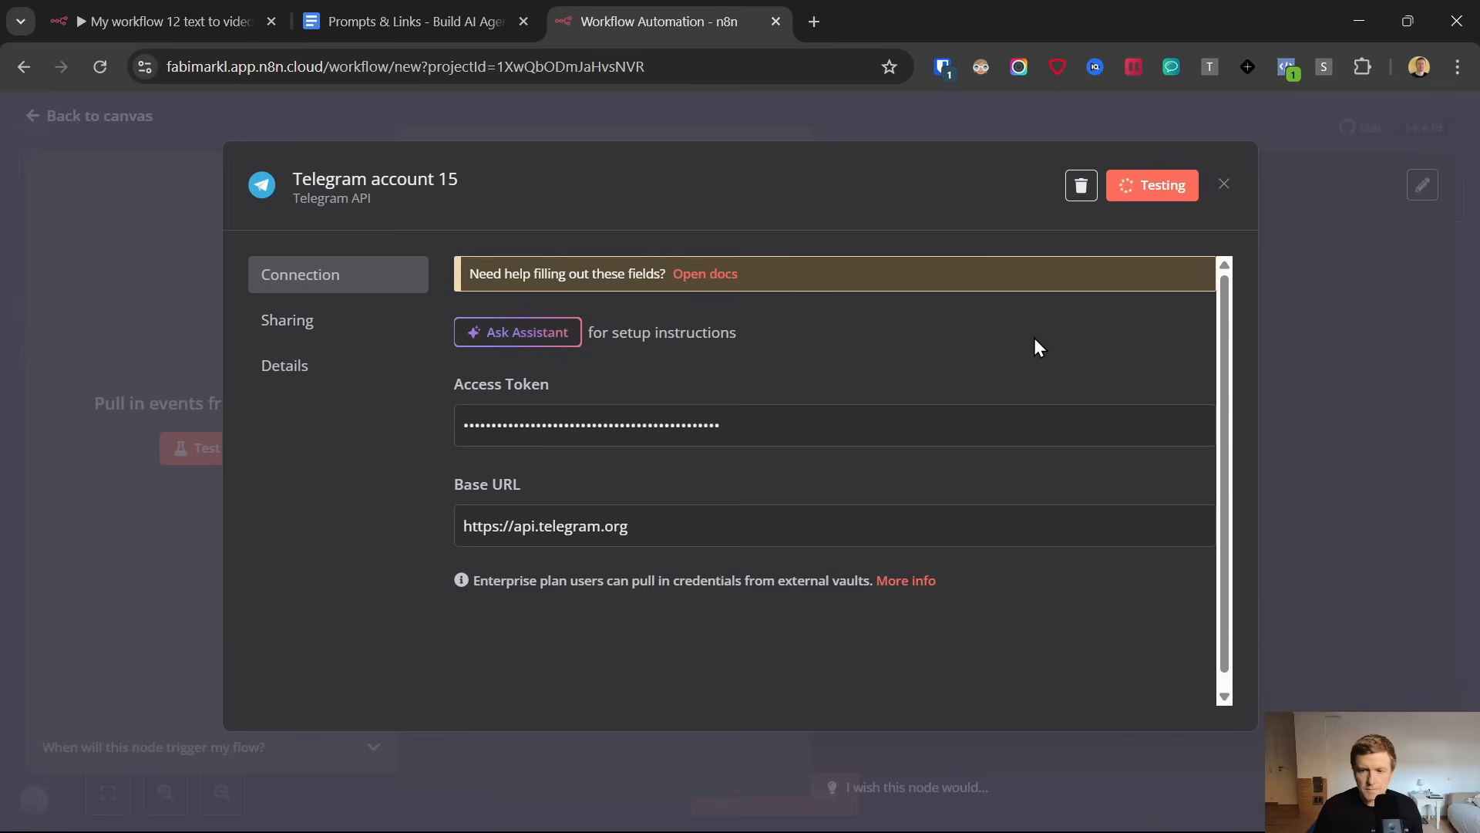
{"action": "left_click", "coordinate": [1225, 185]}
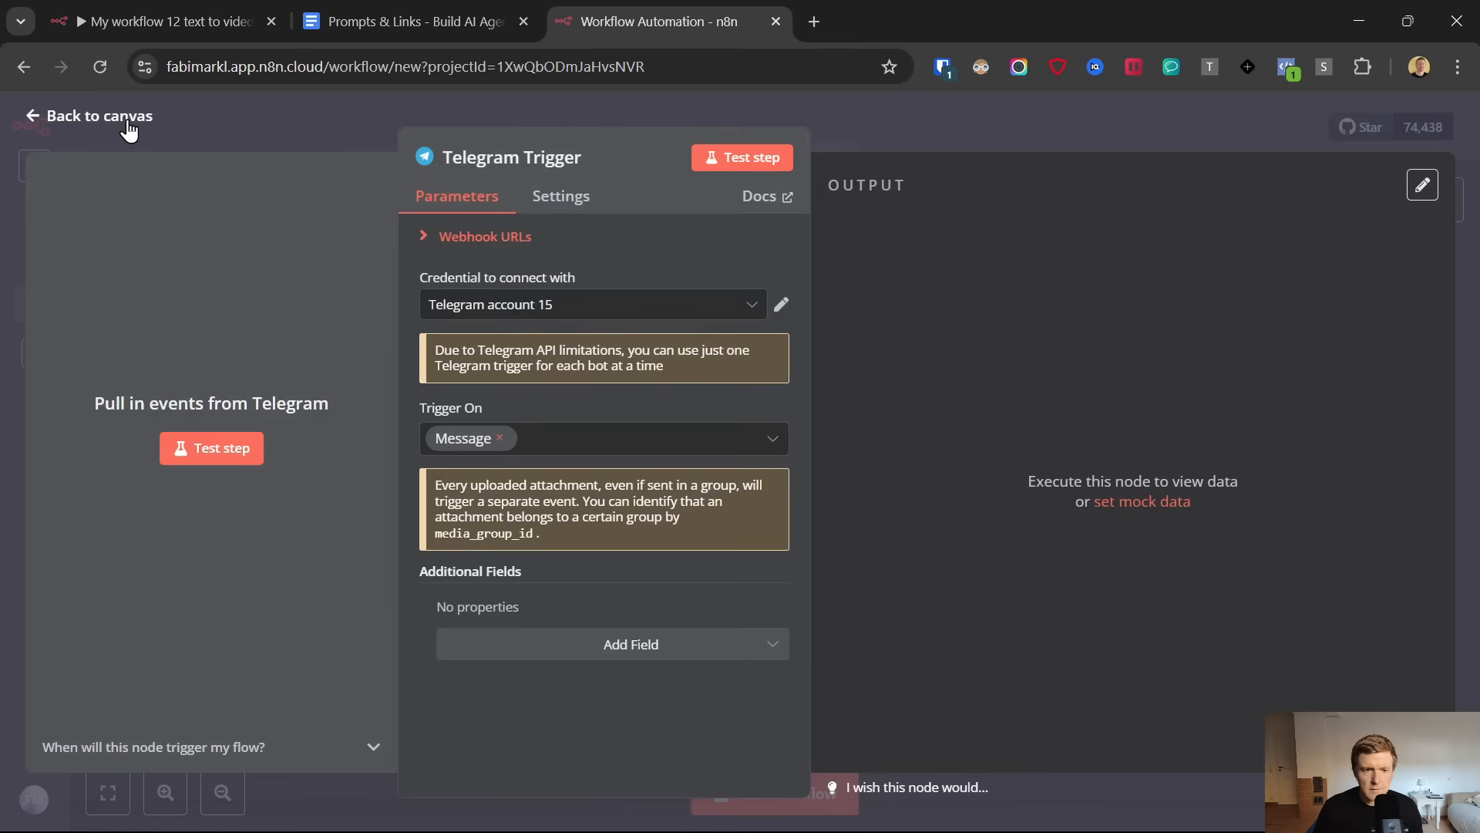
{"action": "left_click", "coordinate": [39, 108]}
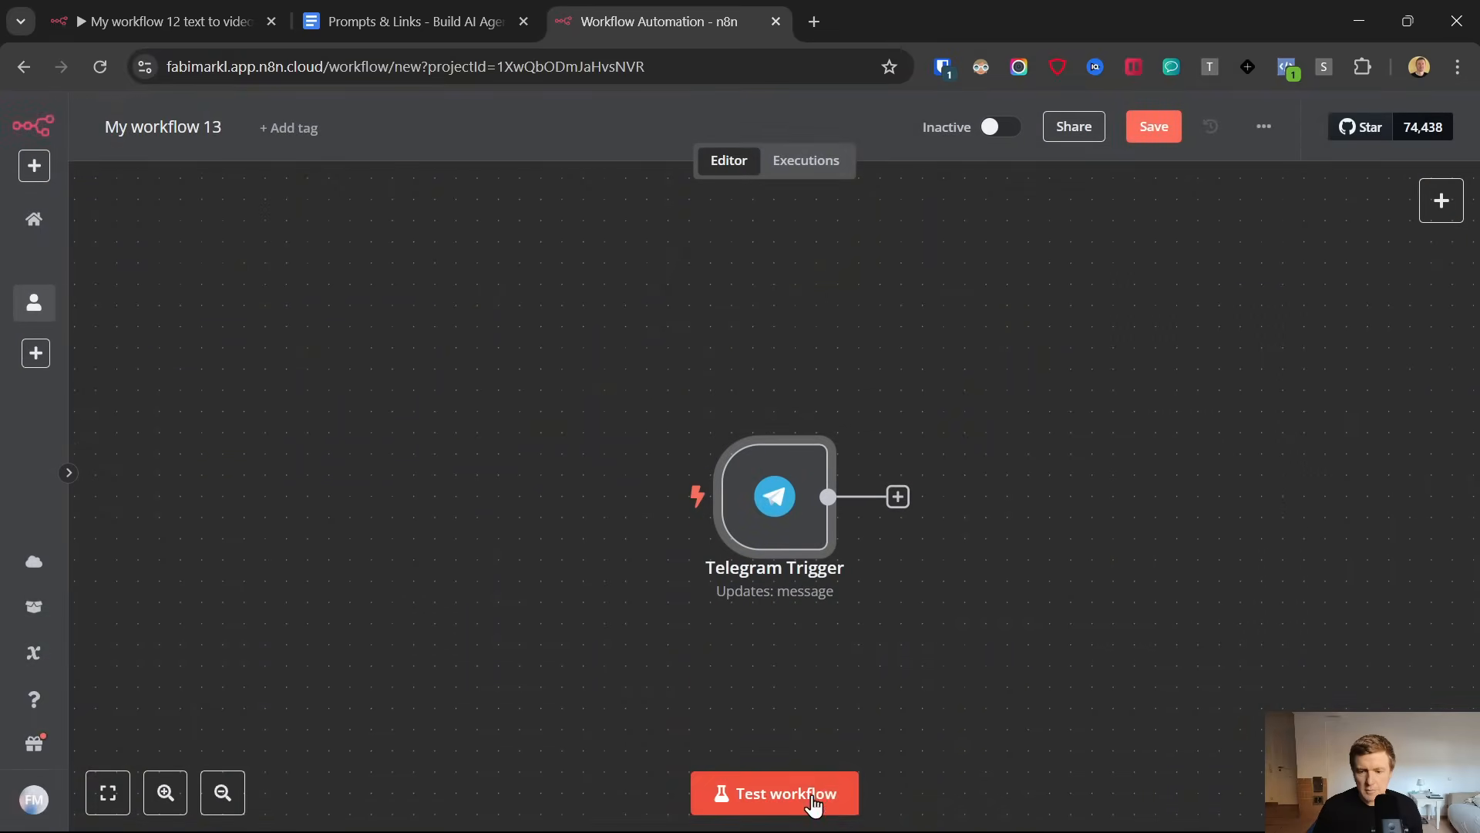
Run a workflow test and trigger it by starting the ViralStyleVideo bot chat in Telegram, then return to n8n
{"action": "left_click", "coordinate": [817, 801]}
{"action": "left_click", "coordinate": [889, 808]}
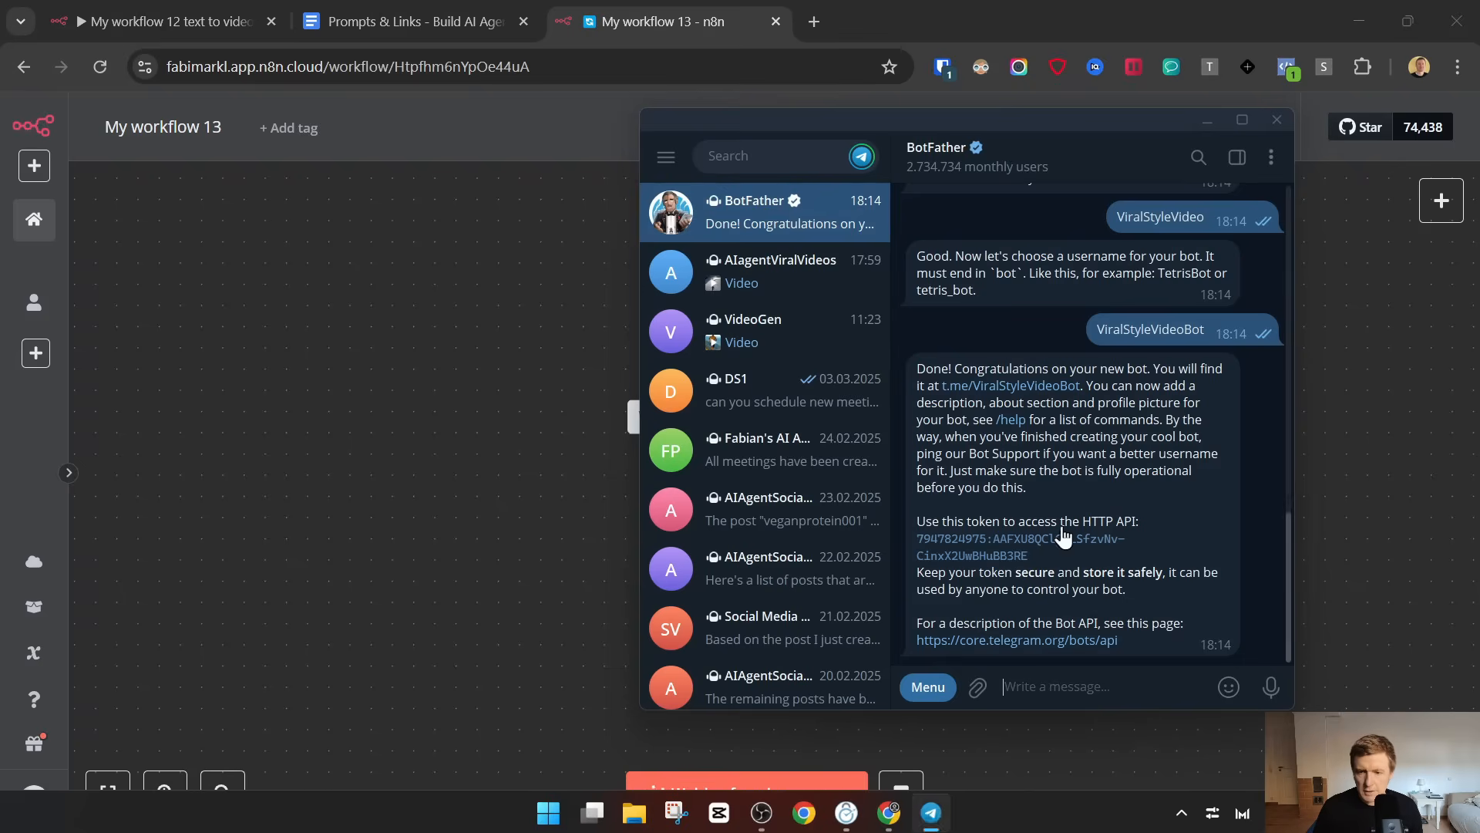
{"action": "left_click", "coordinate": [963, 386]}
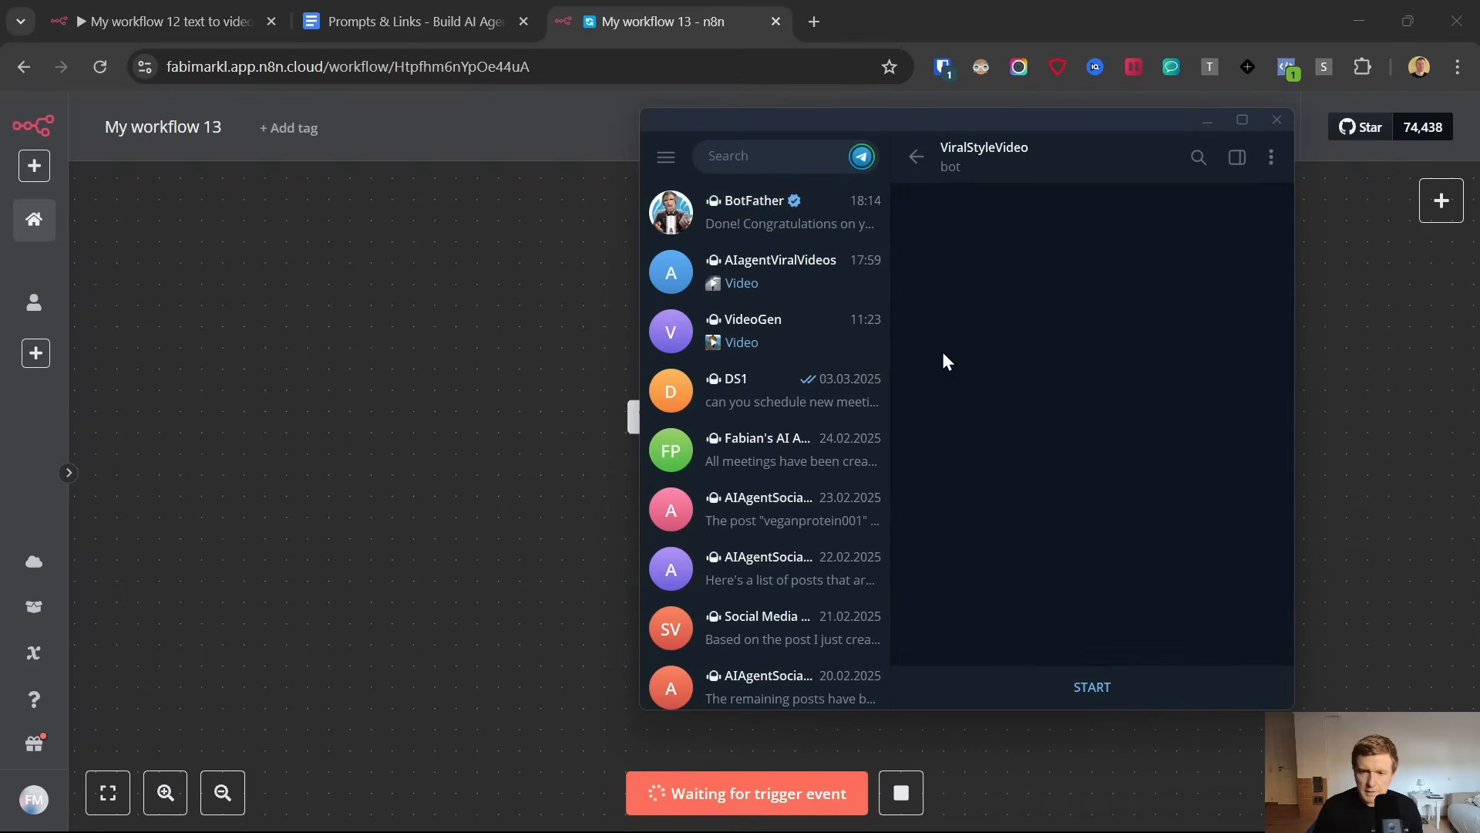
{"action": "left_click", "coordinate": [1084, 683]}
{"action": "left_click", "coordinate": [1392, 435]}
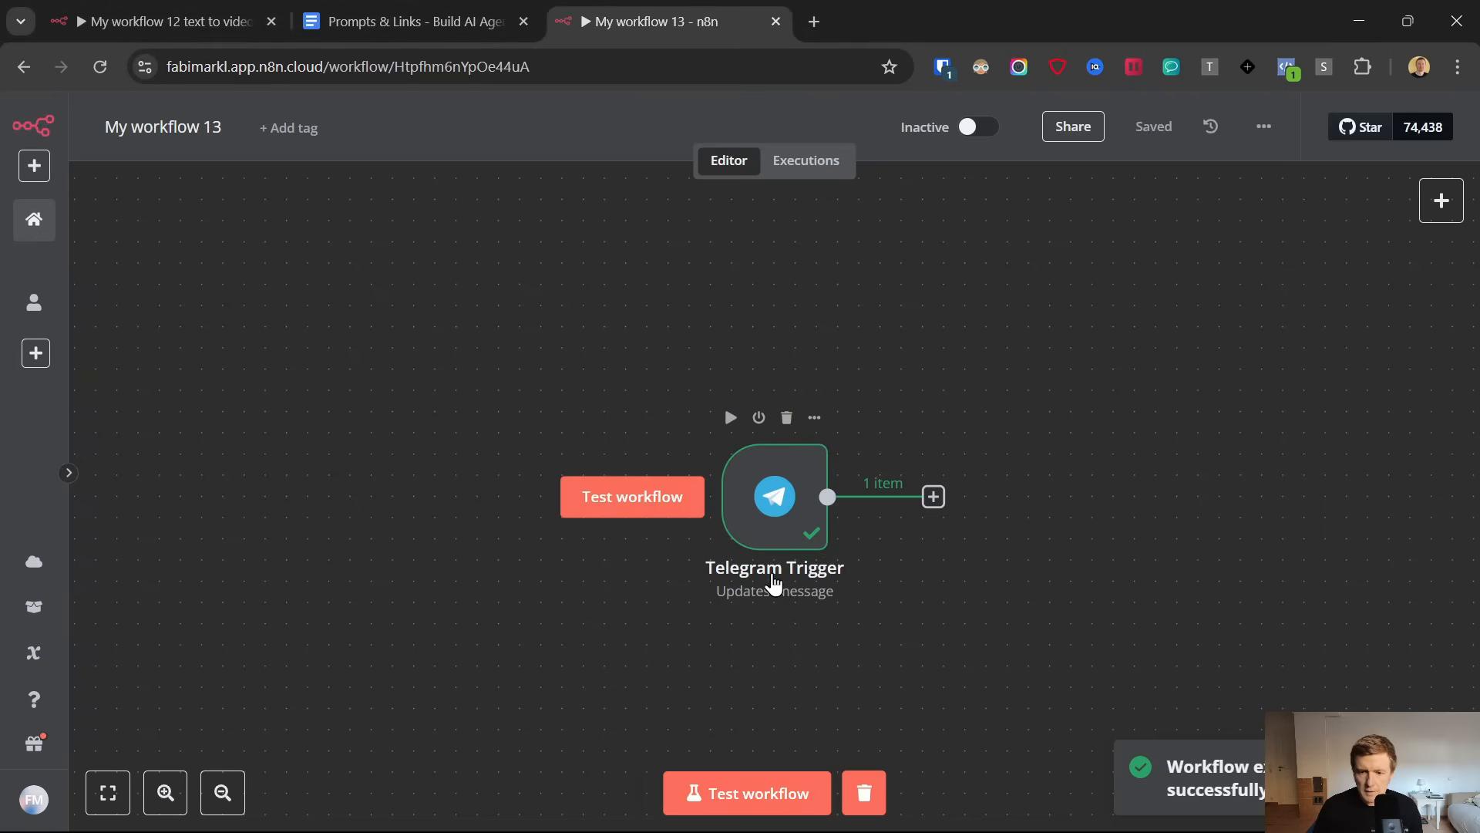
Inspect the Telegram Trigger's output for the received message data and its text field
{"action": "left_click", "coordinate": [777, 496]}
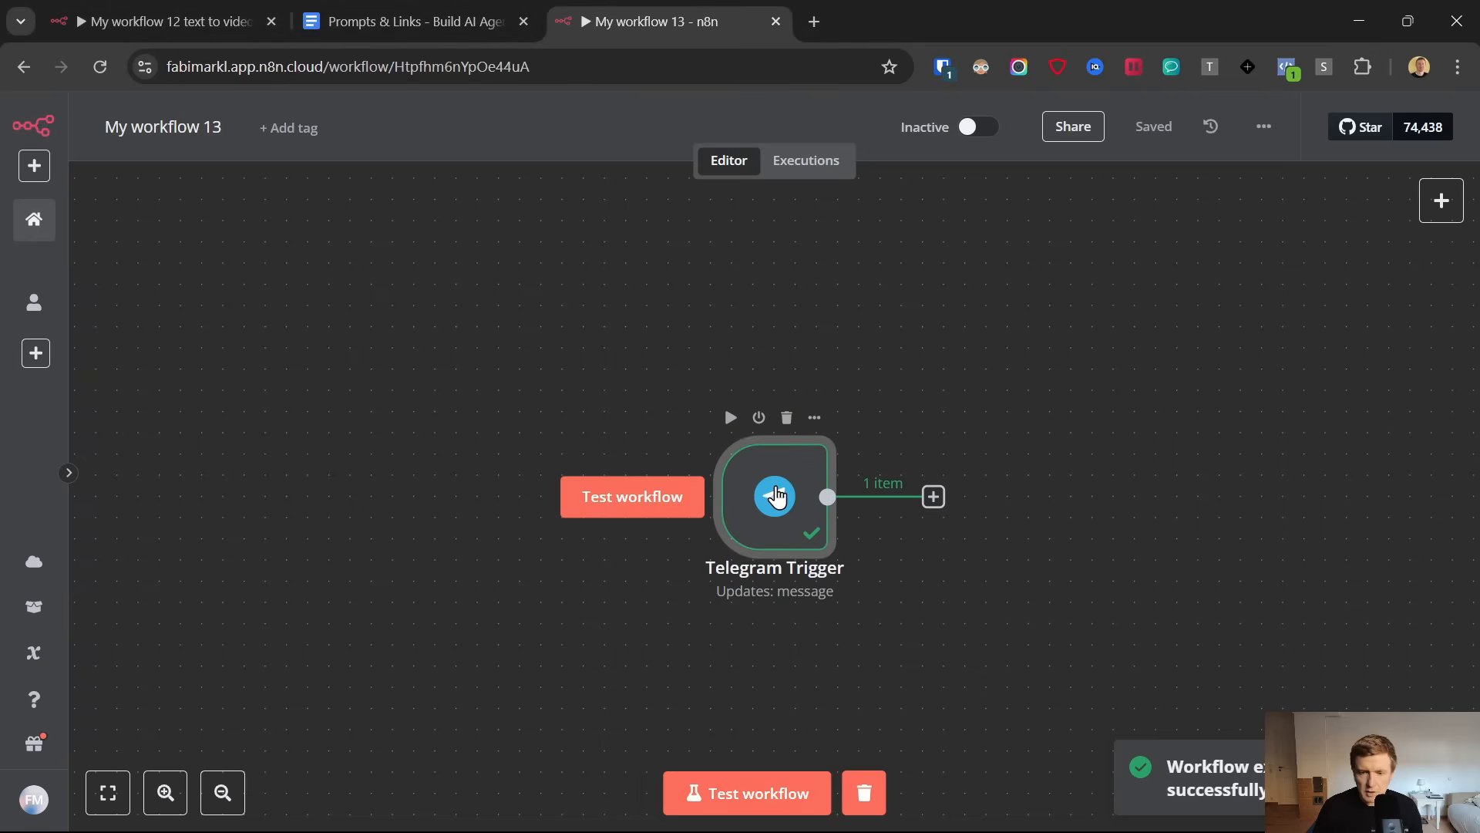
{"action": "double_click", "coordinate": [777, 495]}
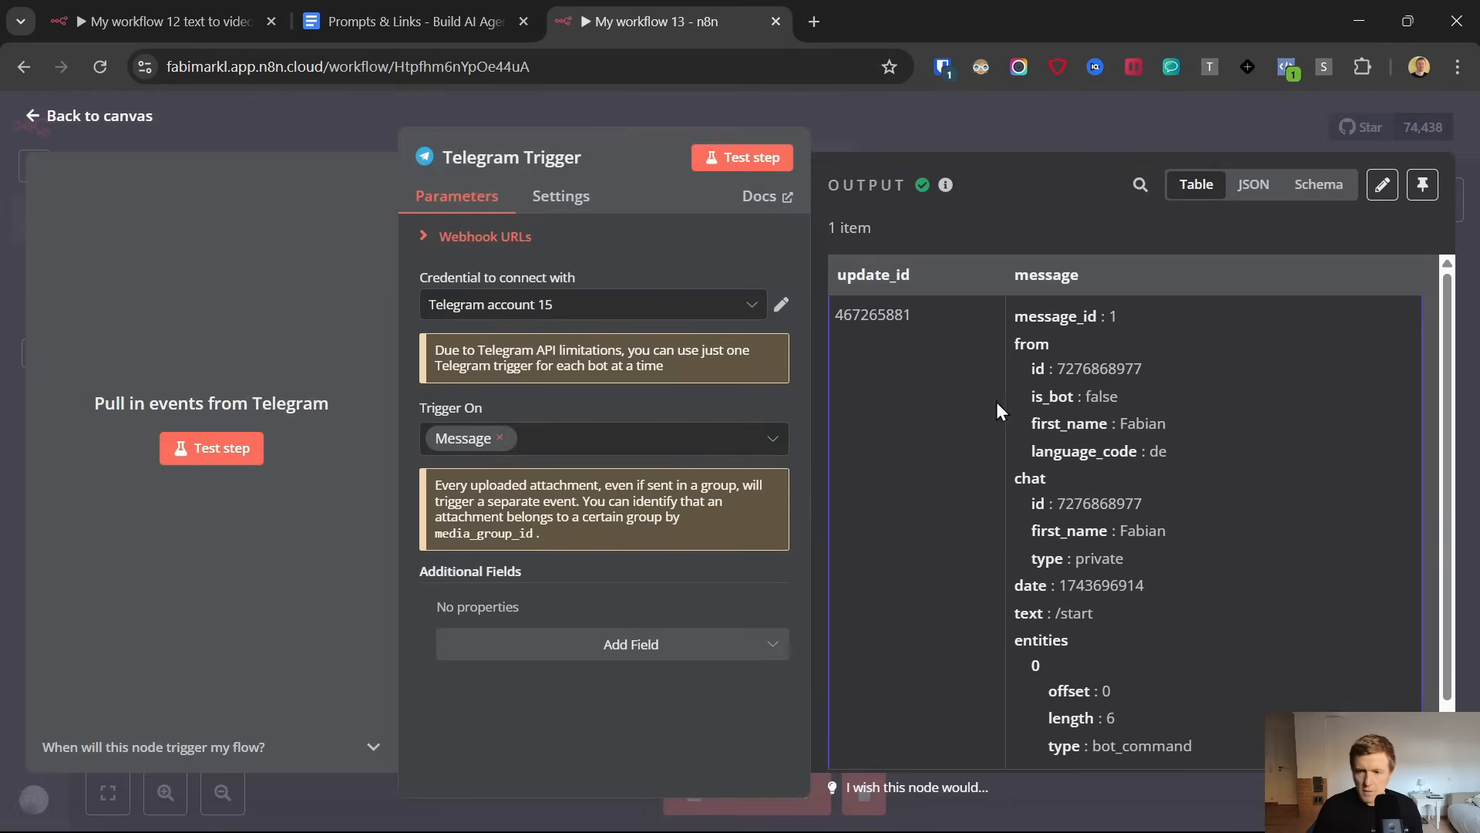
{"action": "scroll", "coordinate": [1141, 540], "scroll_direction": "down", "scroll_amount": 1}
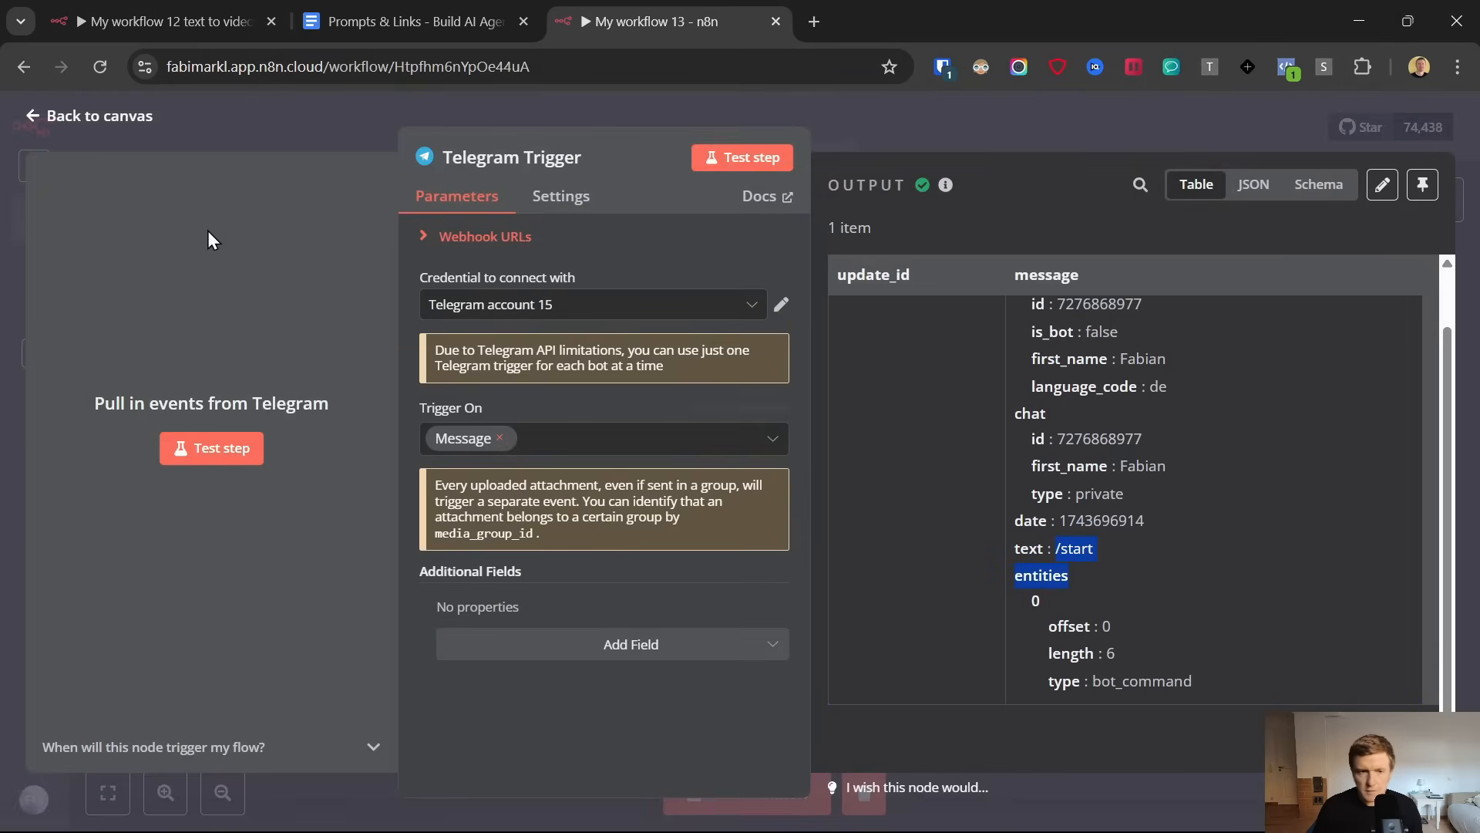
{"action": "left_click", "coordinate": [32, 116]}
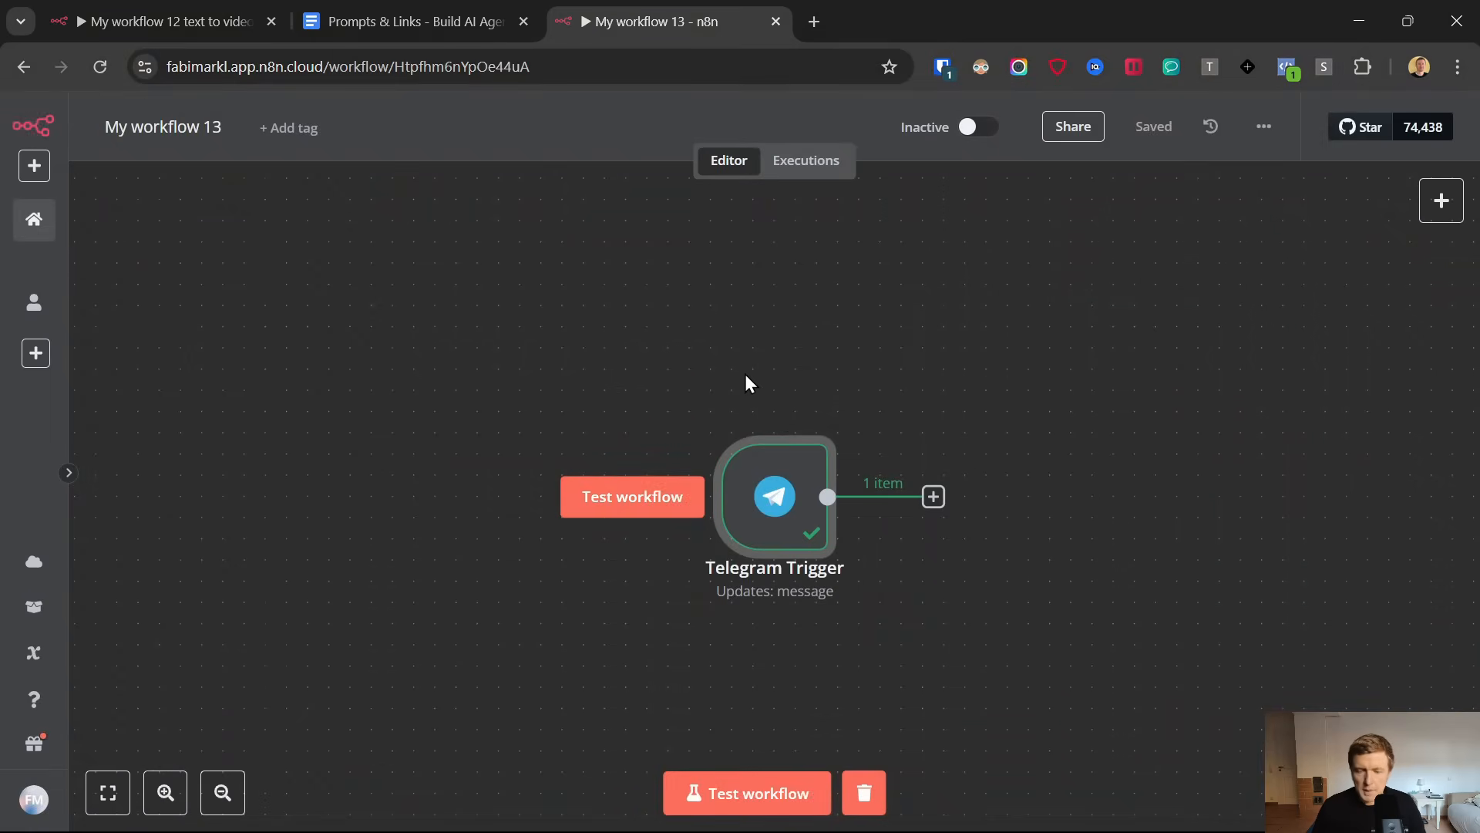
Switch to Telegram and view the sample video in the AIagentViralVideos chat
{"action": "scroll", "coordinate": [746, 378], "scroll_direction": "right", "scroll_amount": 5}
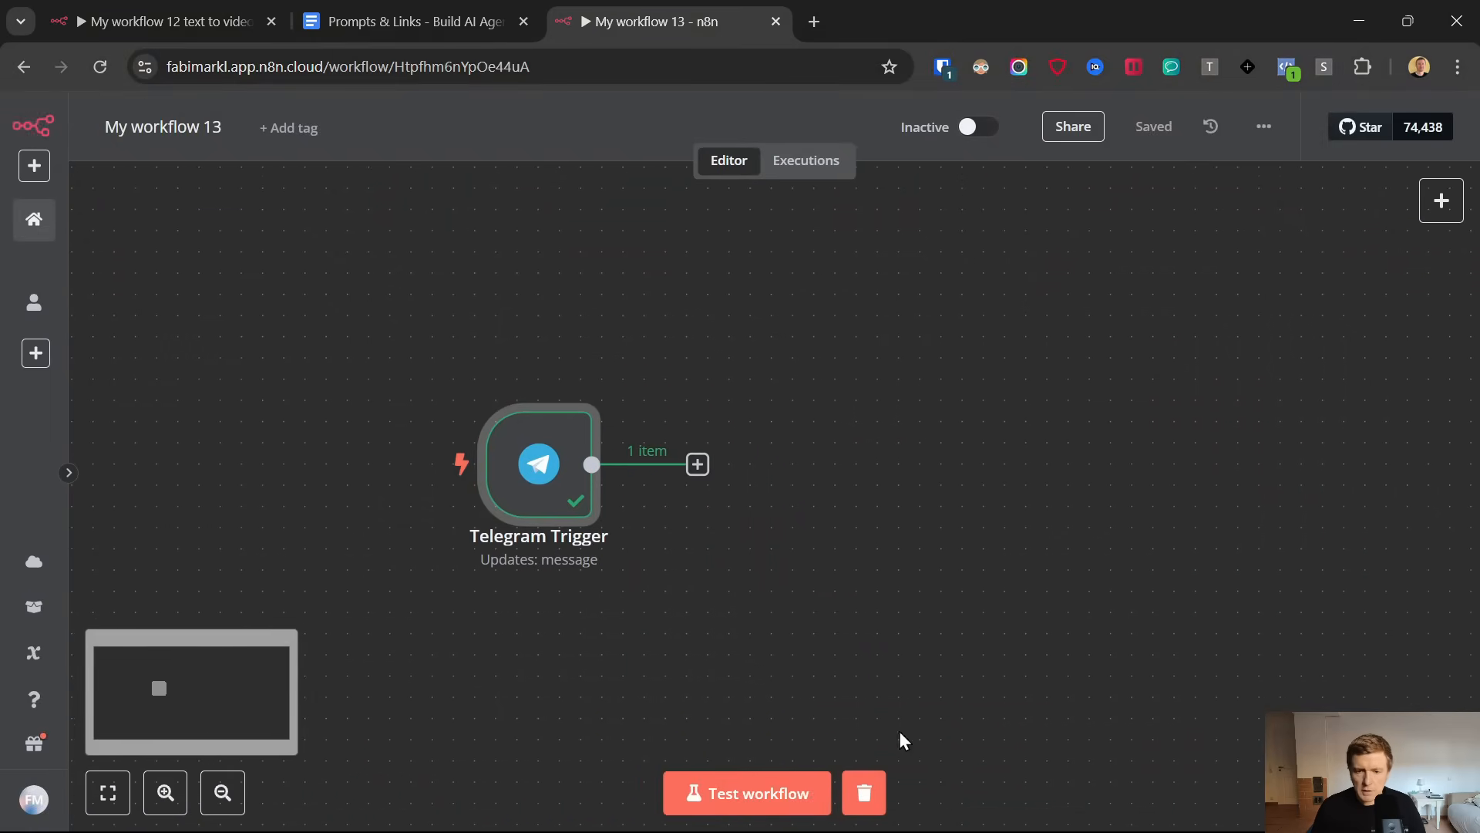
{"action": "left_click", "coordinate": [931, 809]}
{"action": "left_click", "coordinate": [987, 690]}
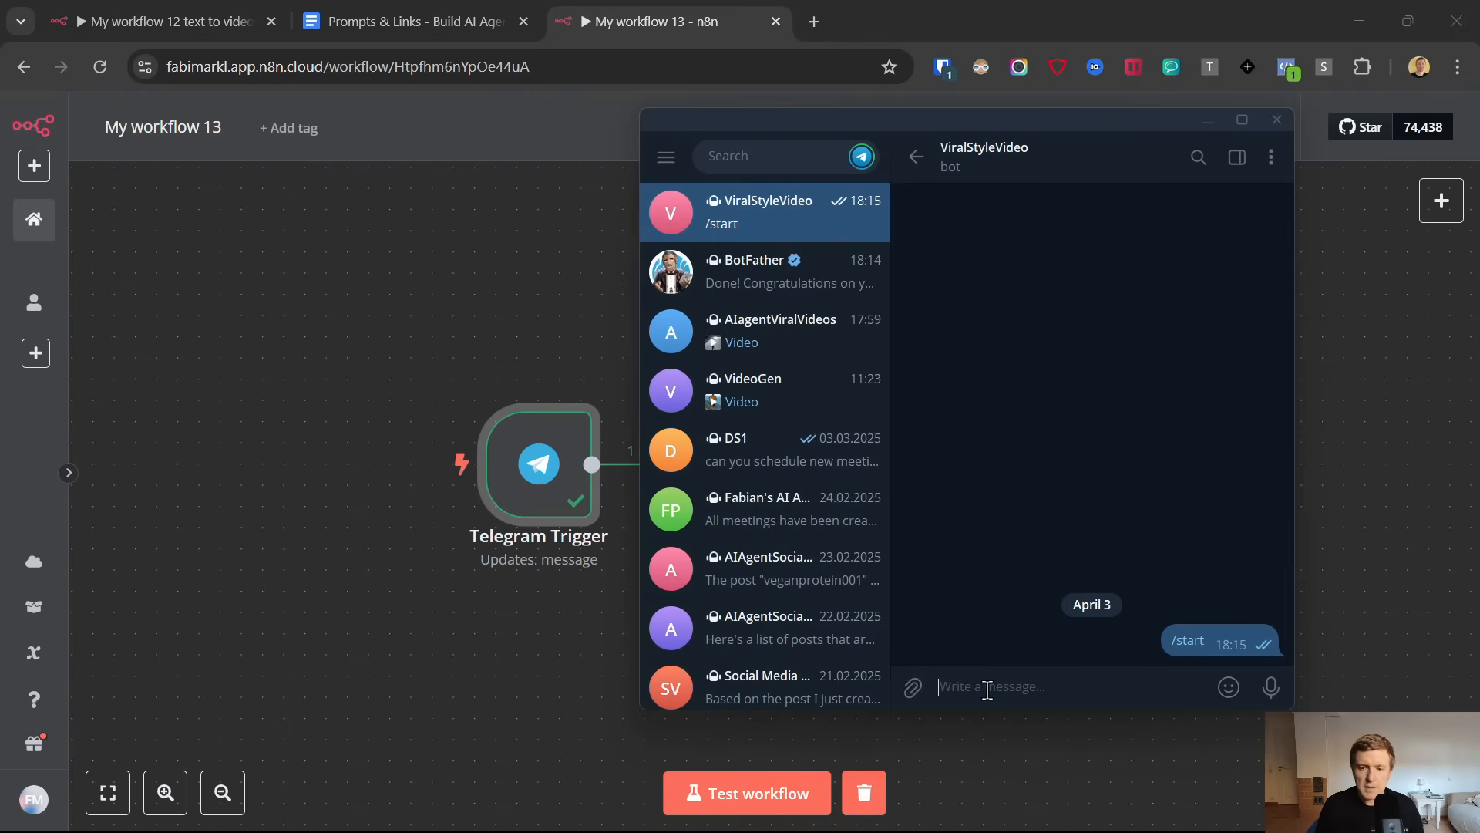
{"action": "left_click", "coordinate": [794, 332]}
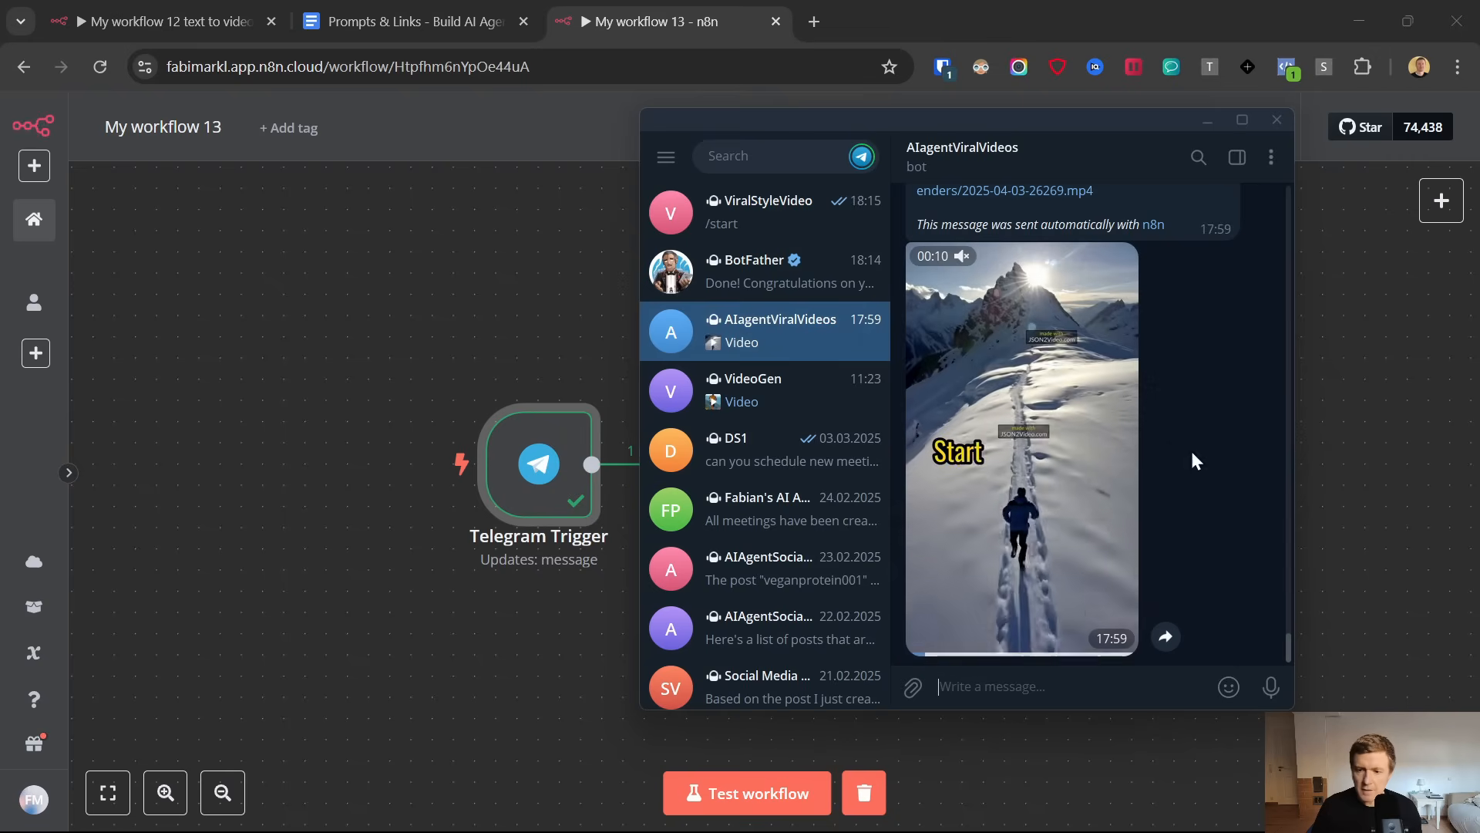
Draft a message to the ViralStyleVideo bot: "generate video a man running across a mountain ridge in the winter with camera positon in areal view,"
{"action": "left_click", "coordinate": [768, 209]}
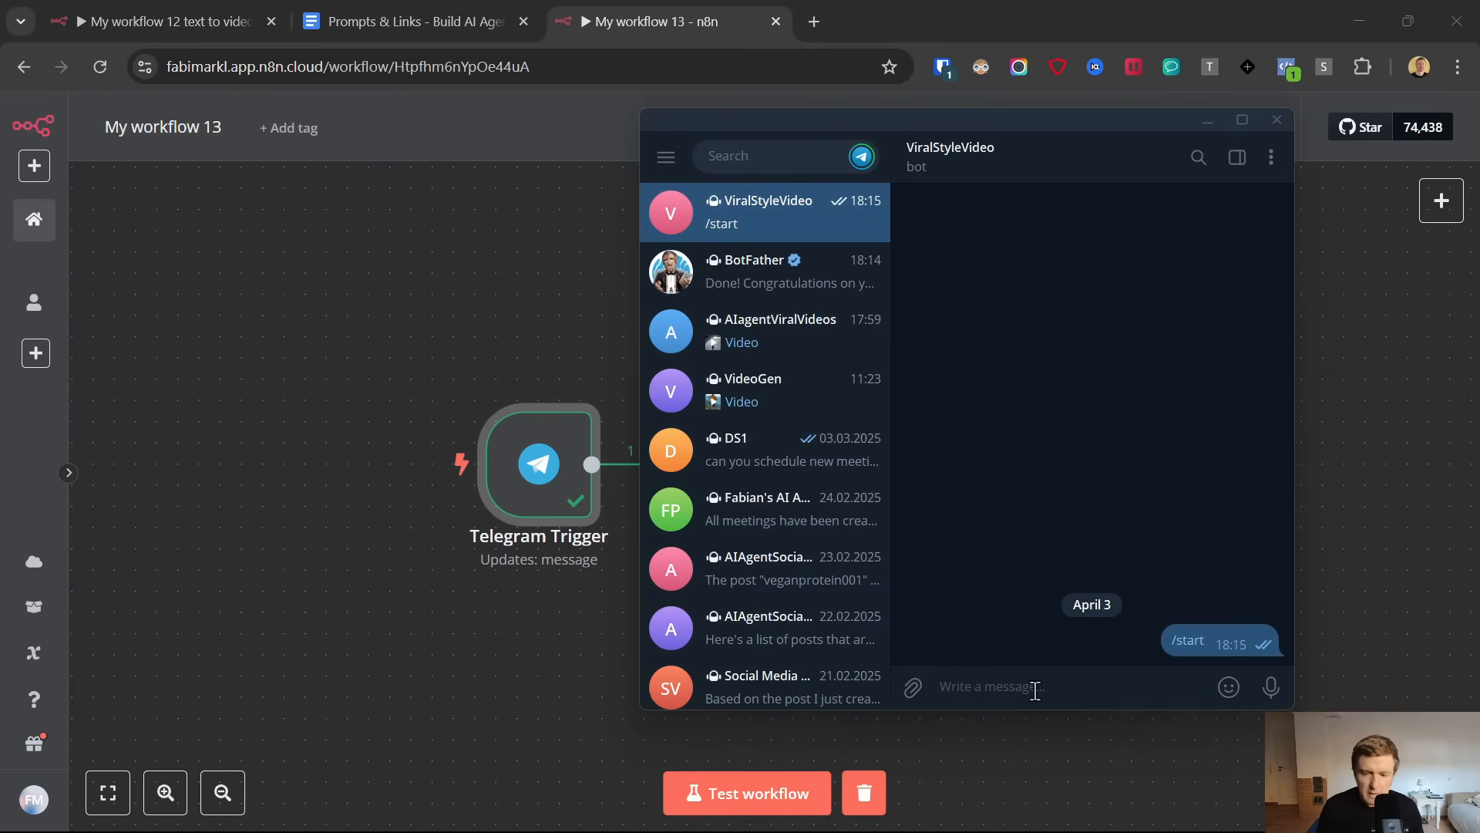
{"action": "type", "text": "gener"}
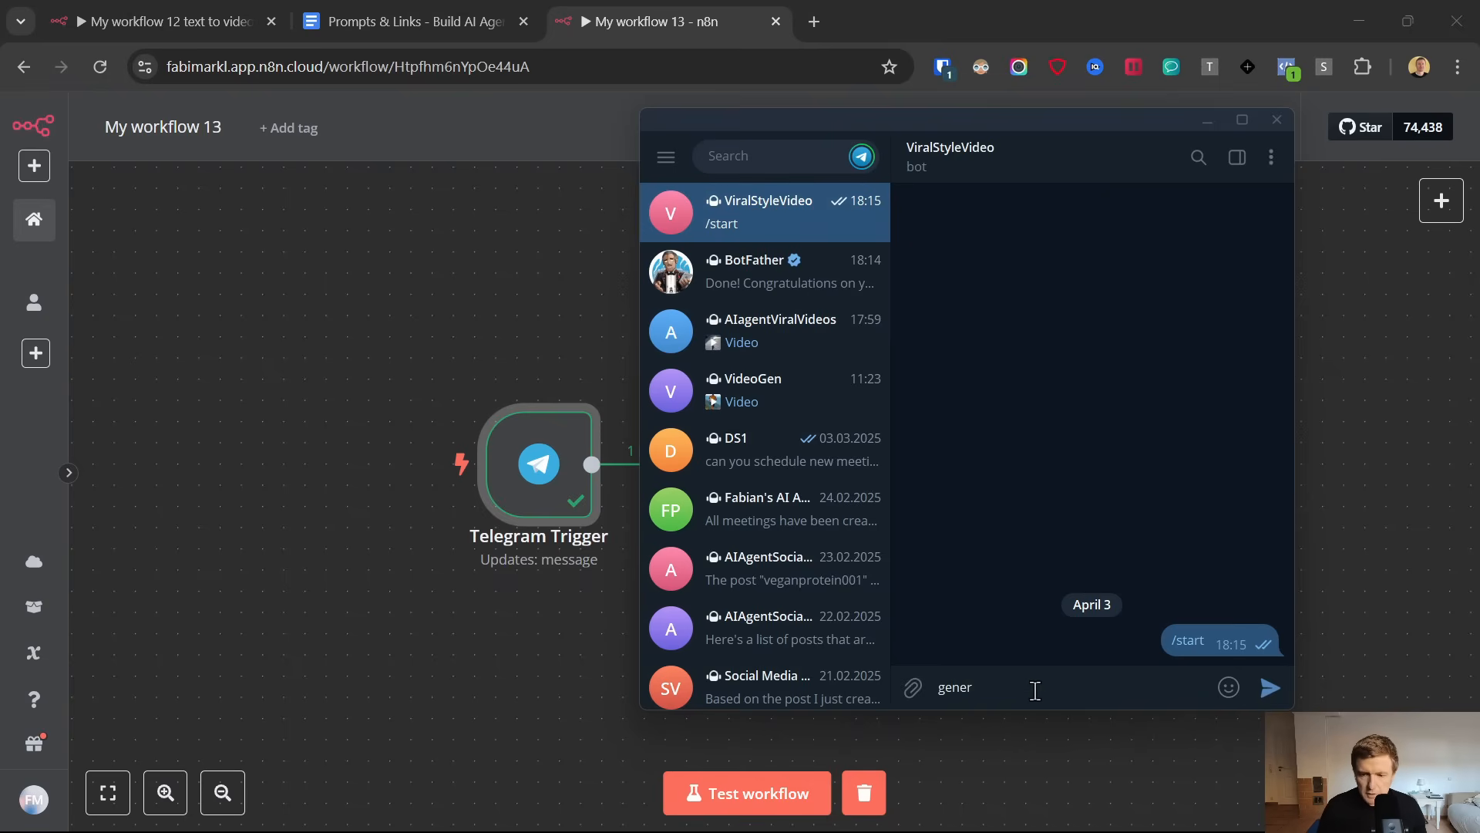
{"action": "type", "text": "ate video"}
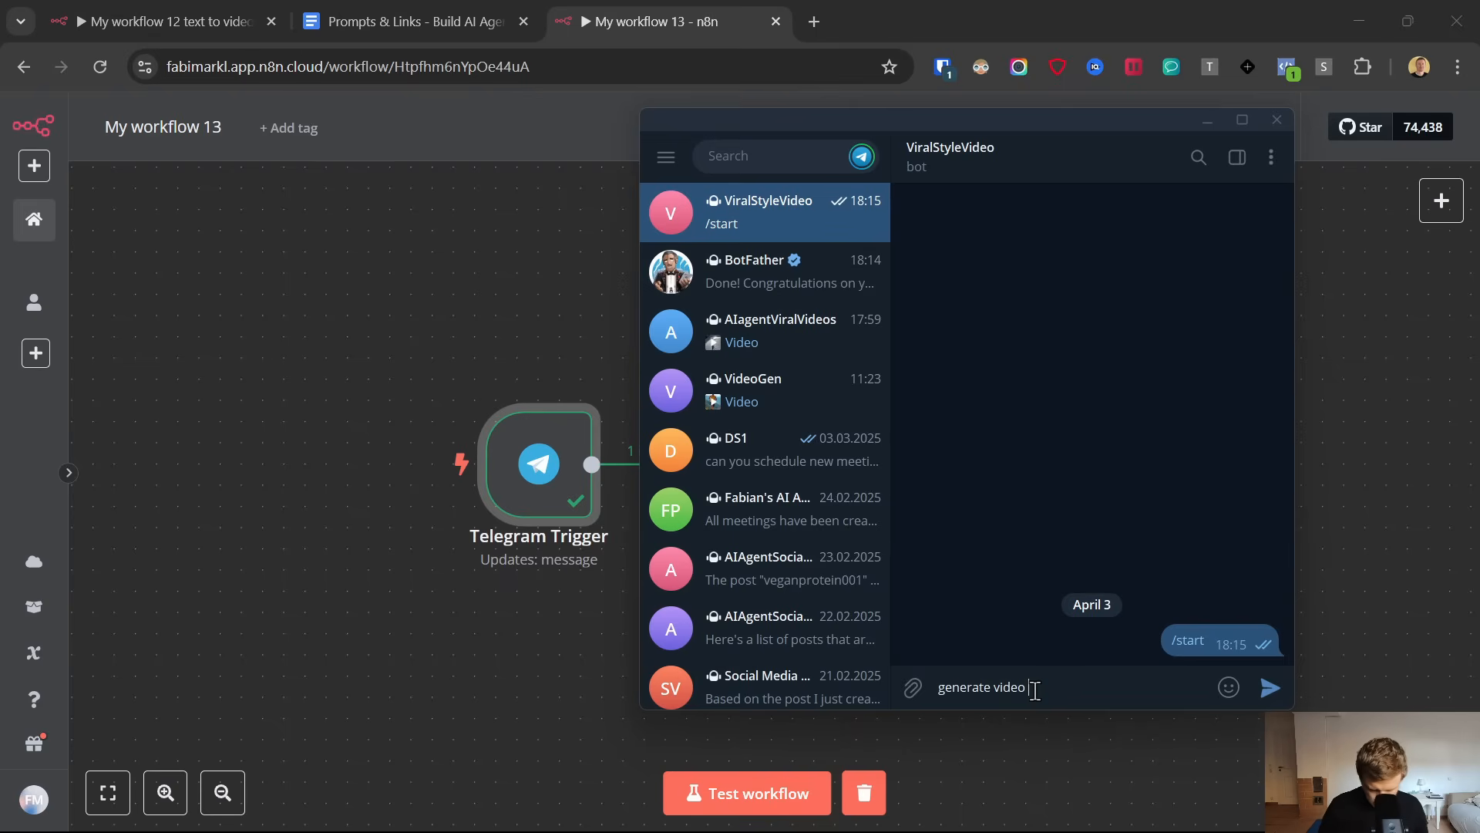
{"action": "type", "text": "a ma"}
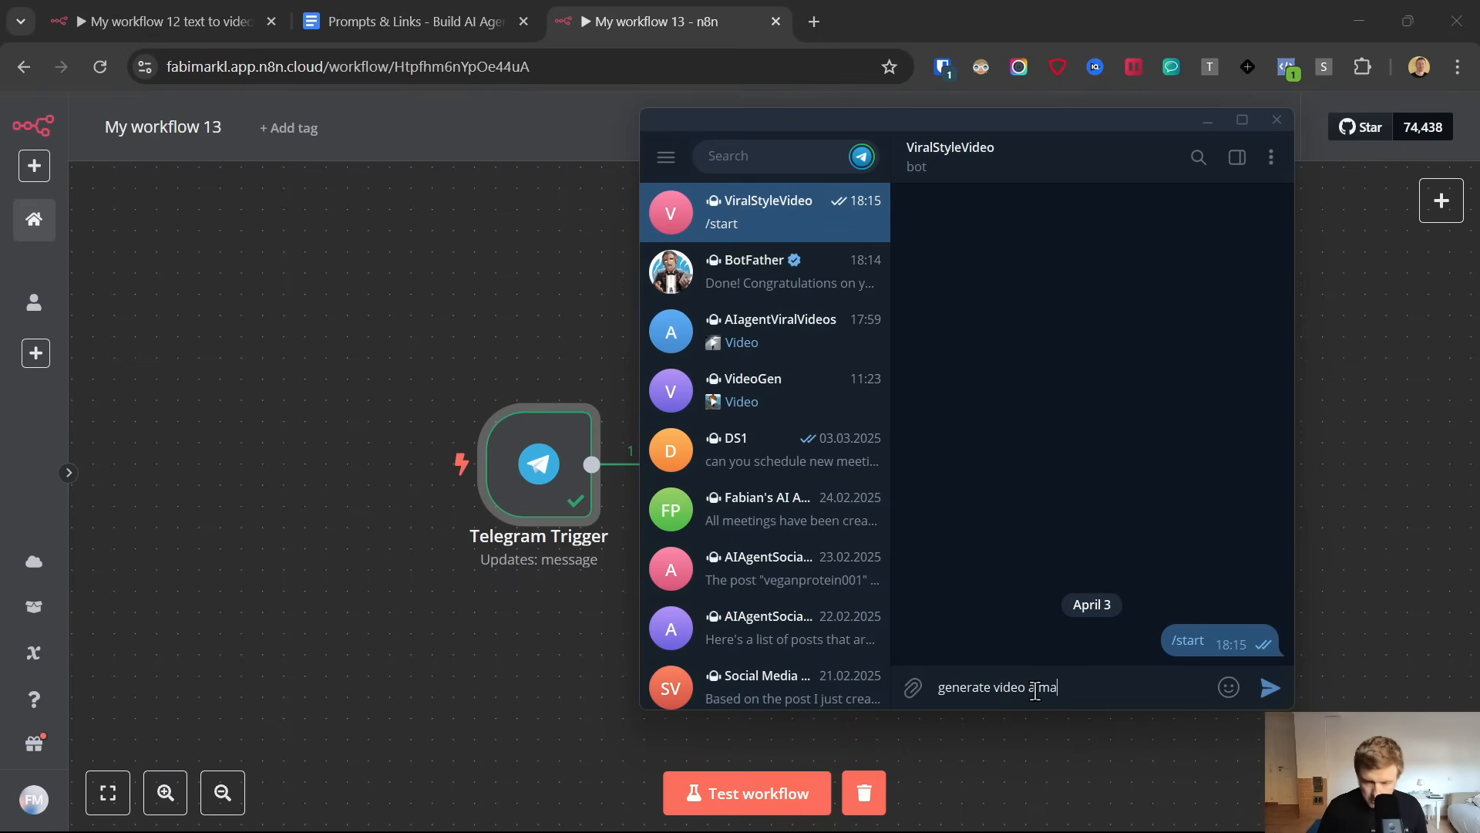
{"action": "type", "text": "n running ac"}
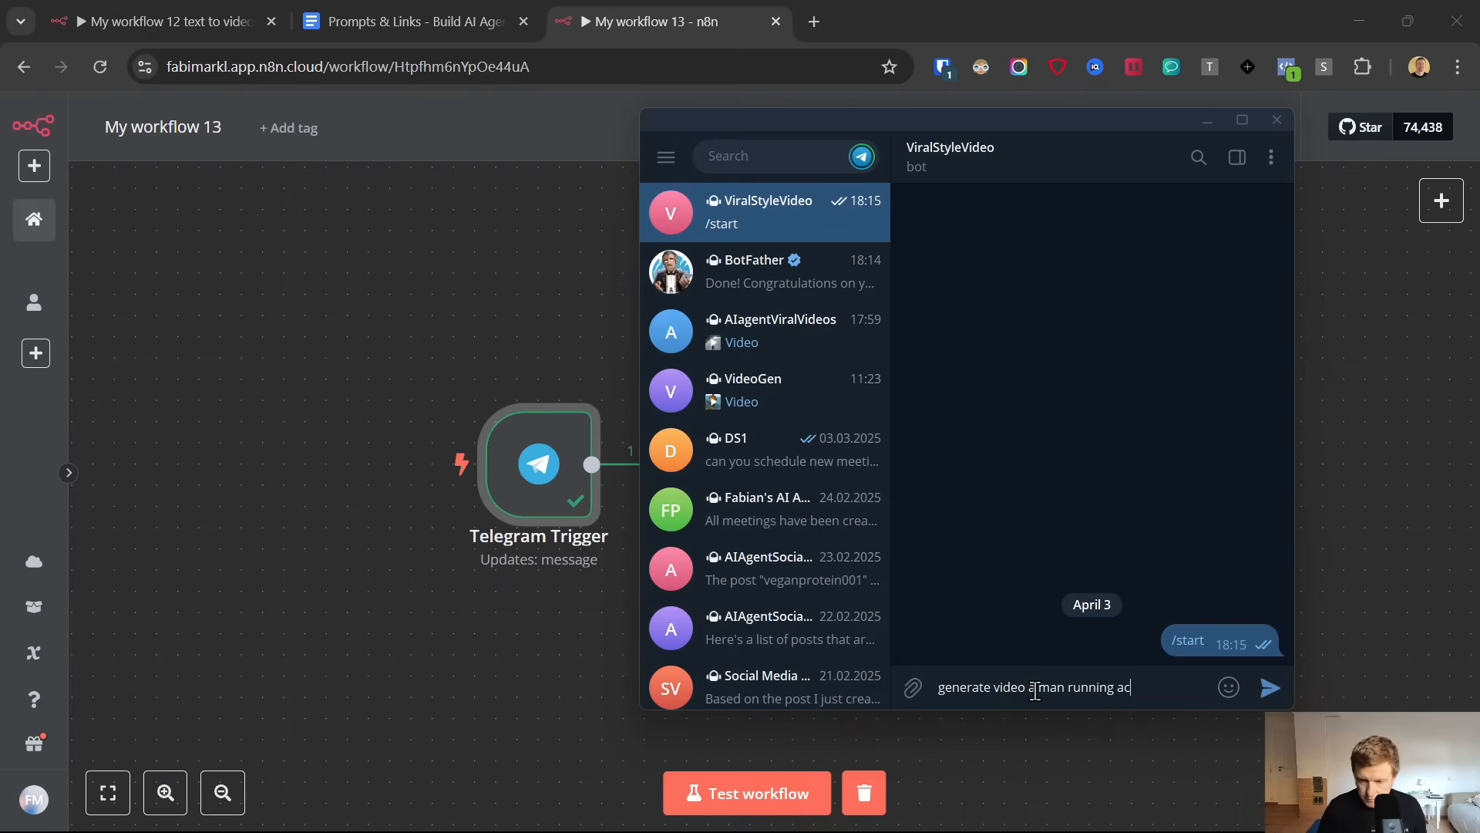
{"action": "type", "text": "ross a m"}
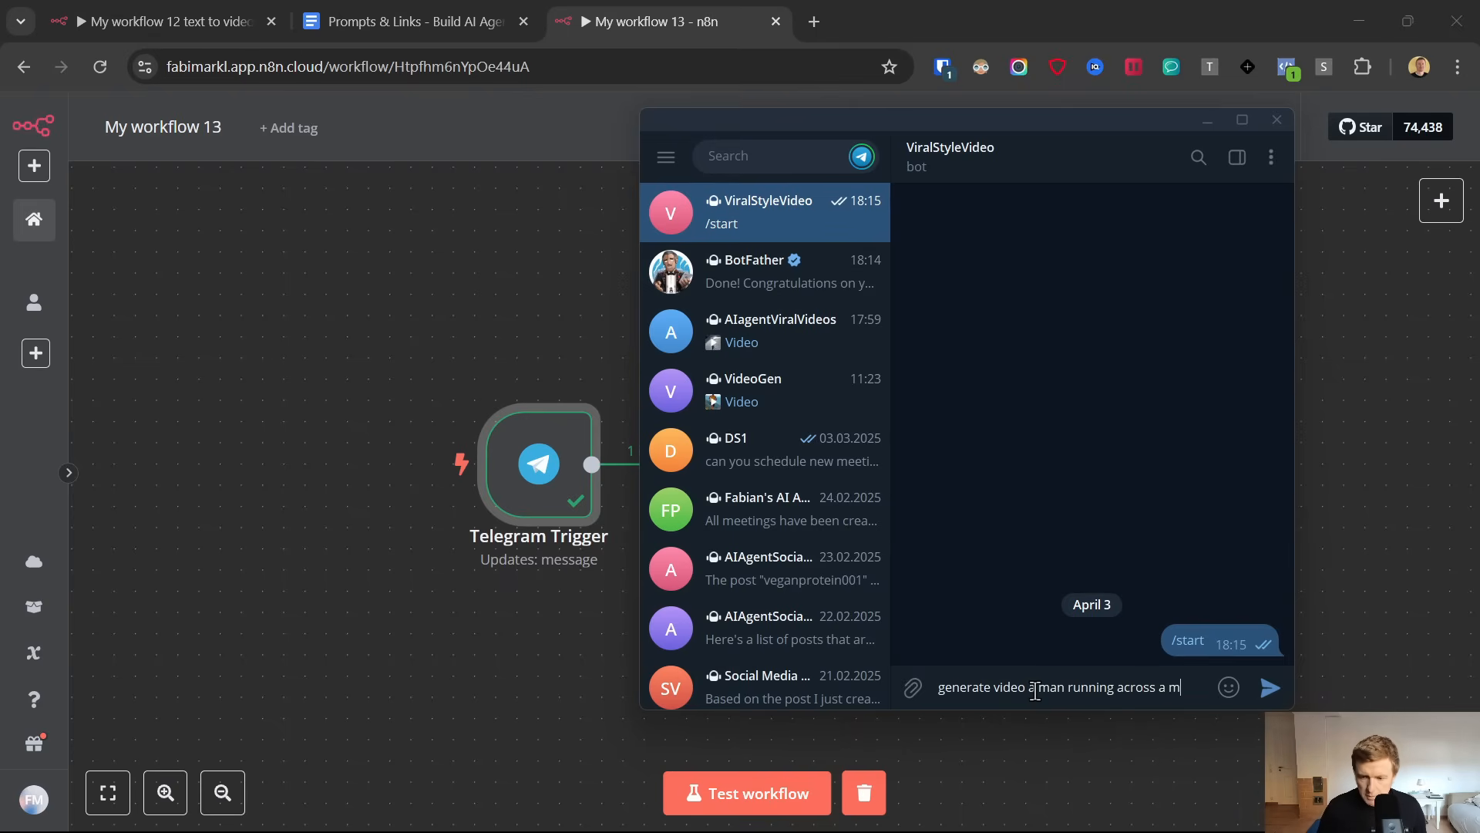
{"action": "type", "text": "ountai"}
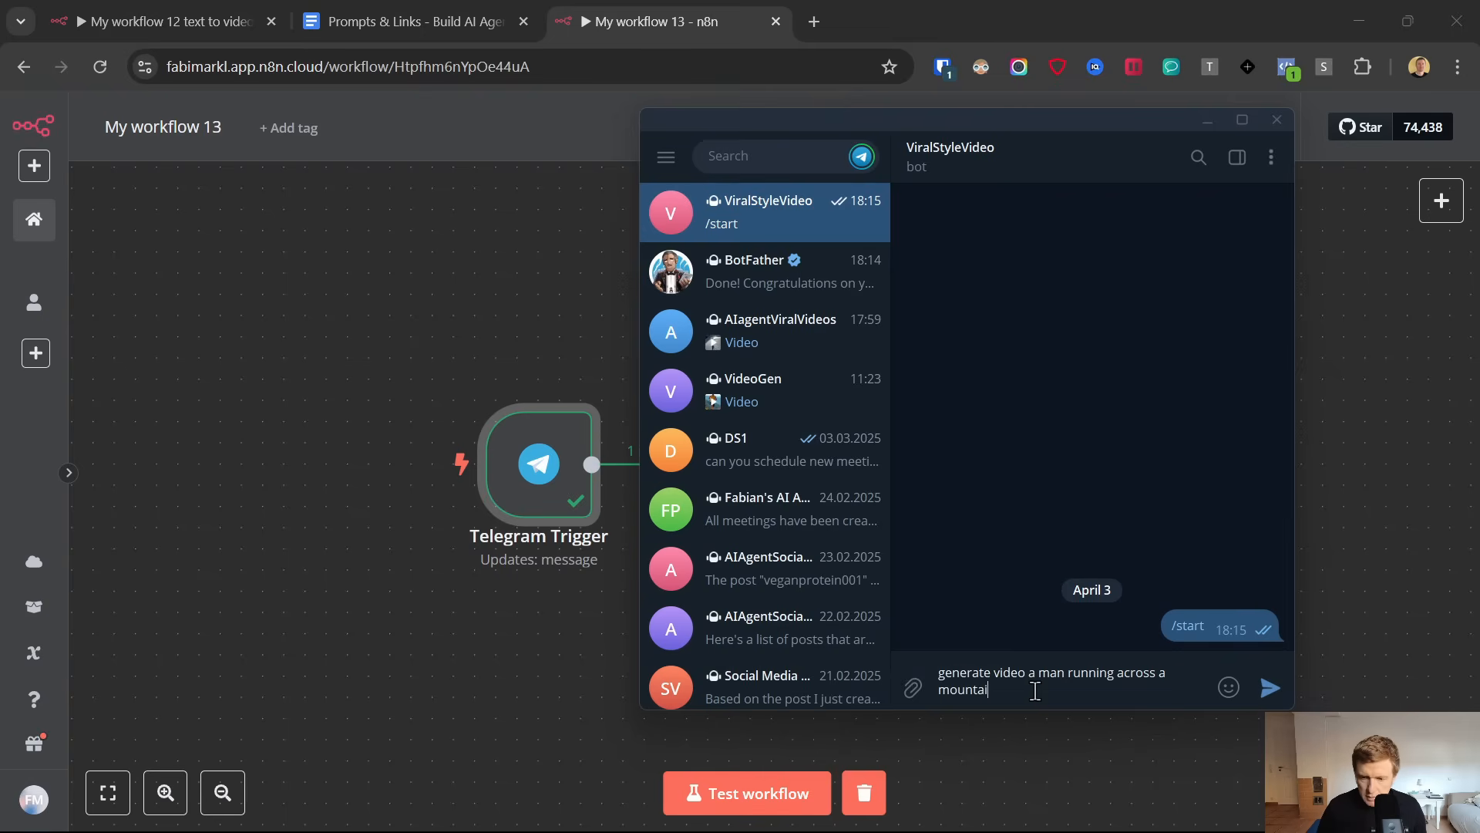
{"action": "type", "text": "n ridge in"}
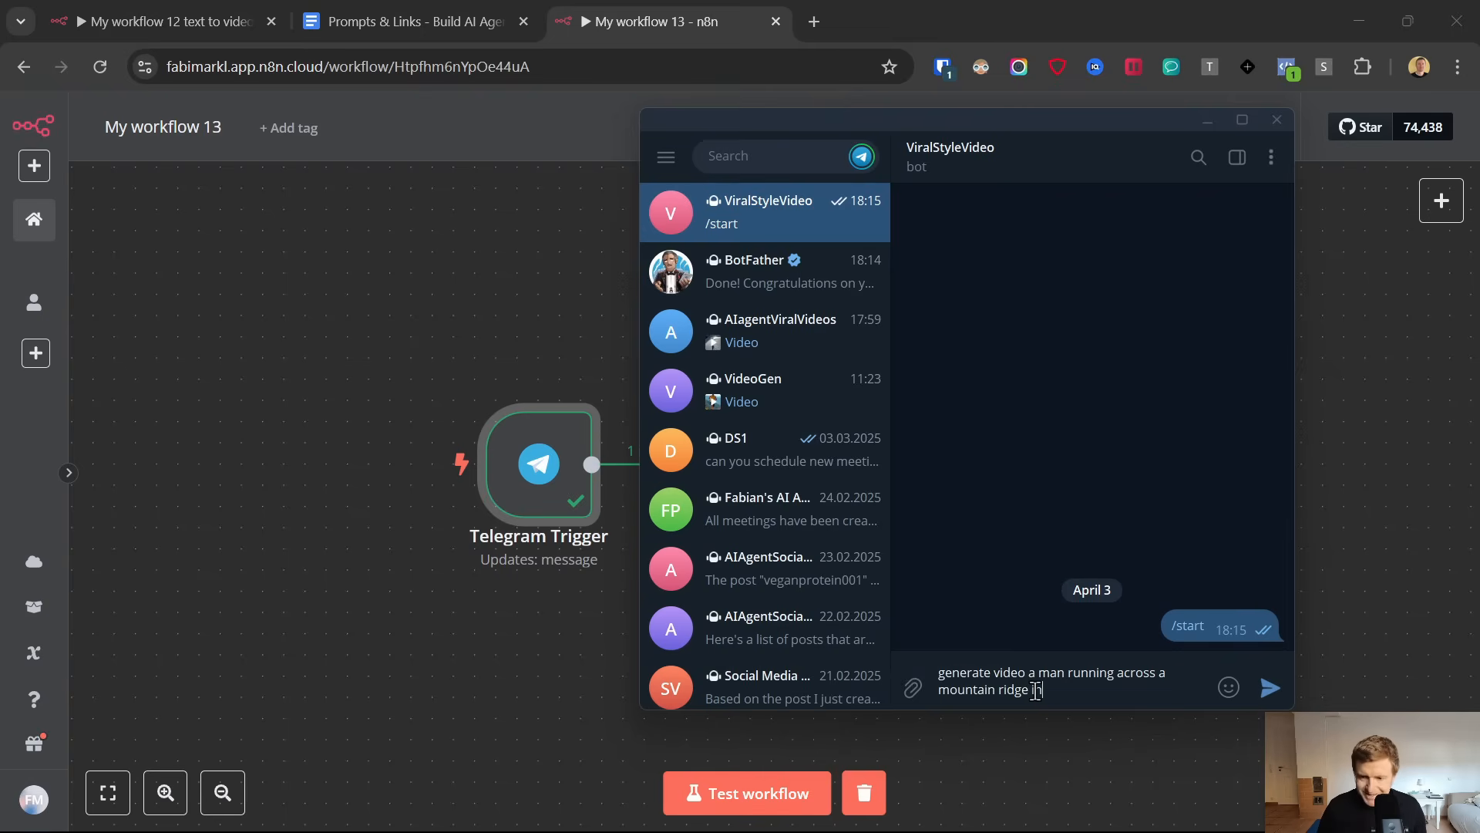
{"action": "type", "text": " the winde"}
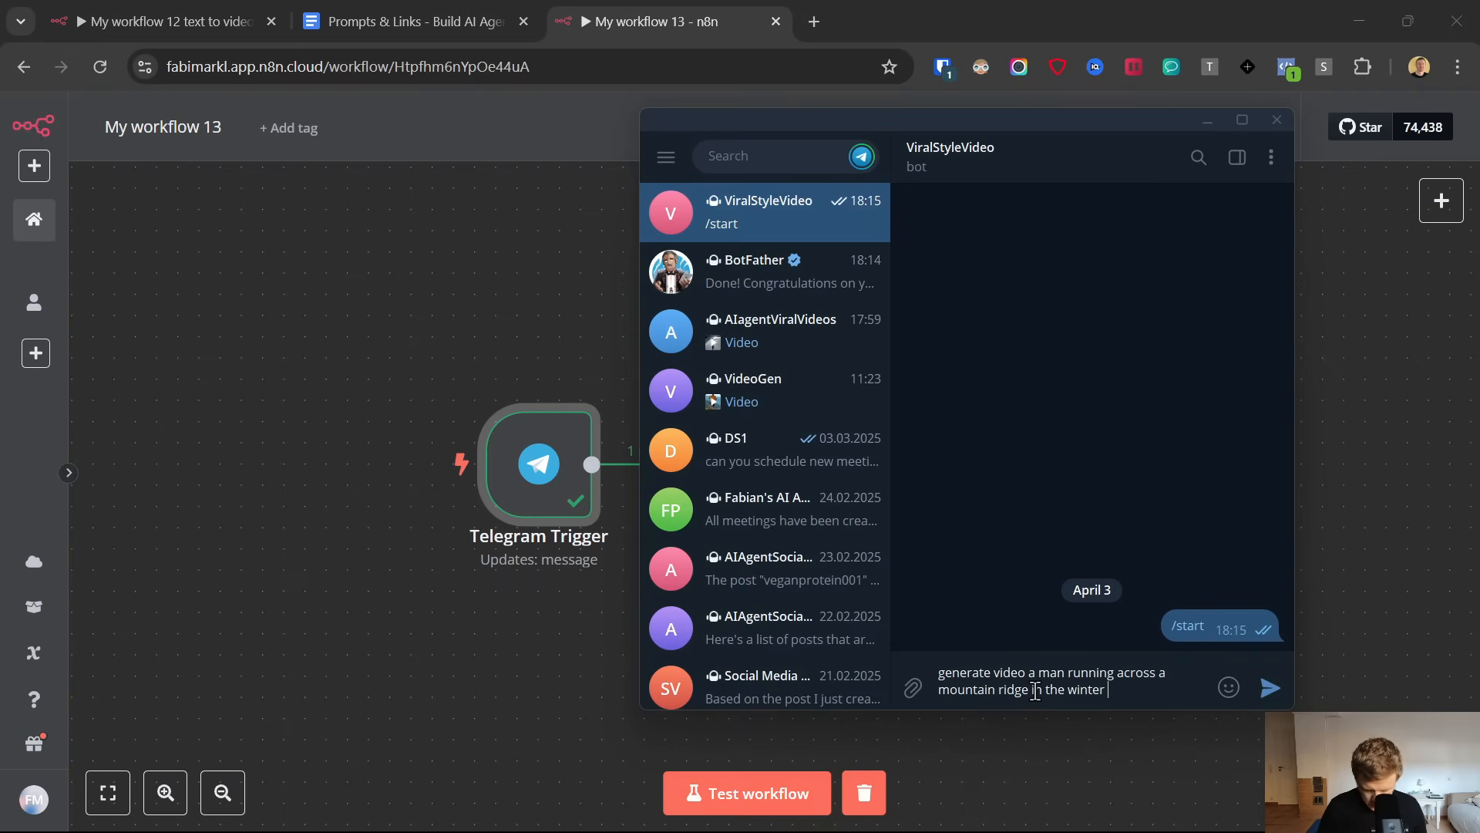
{"action": "type", "text": "in"}
{"action": "key", "text": "BackSpace"}
{"action": "key", "text": "BackSpace"}
{"action": "type", "text": "wi"}
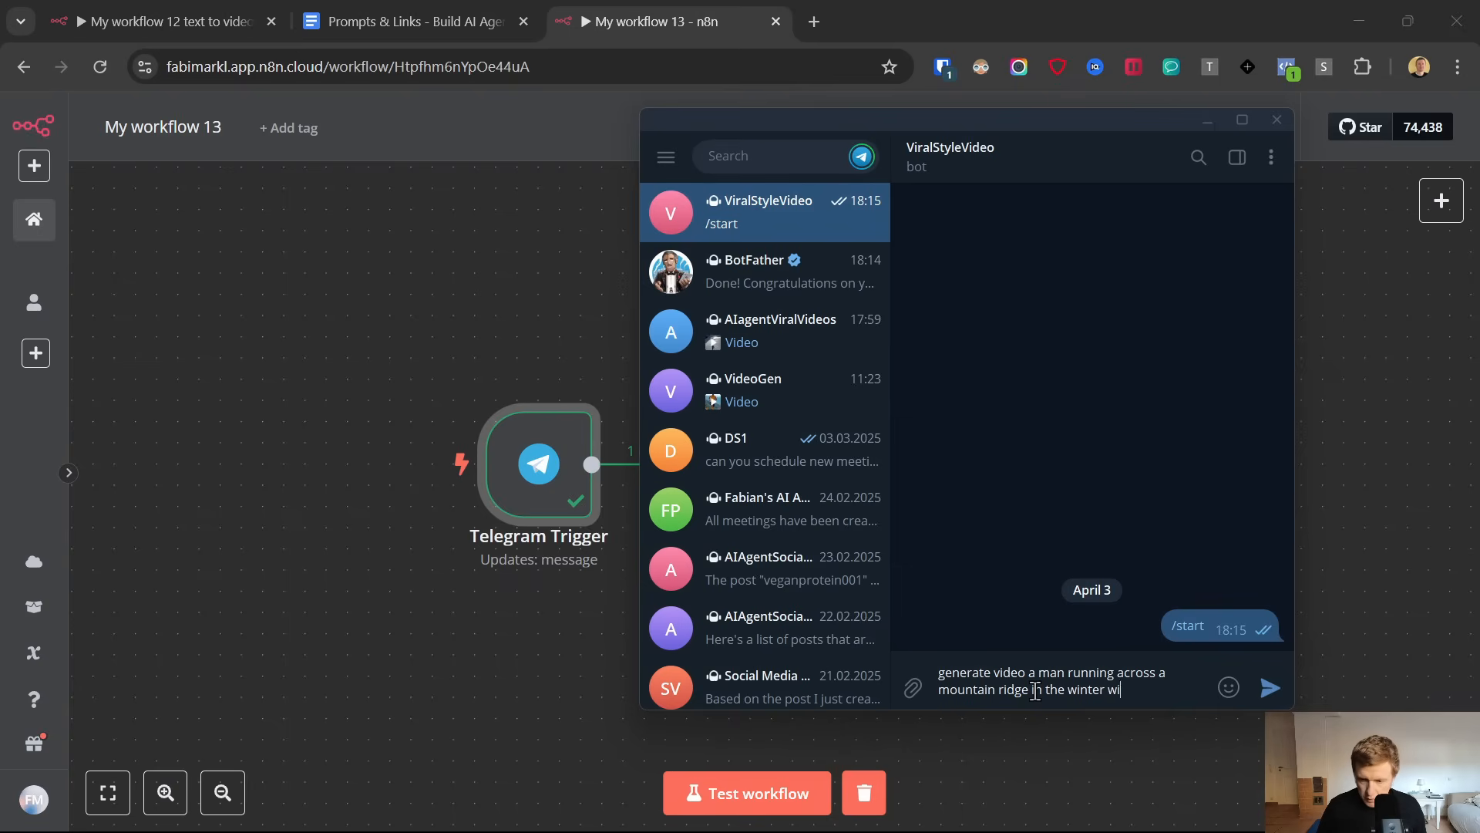
{"action": "type", "text": "th camera pso"}
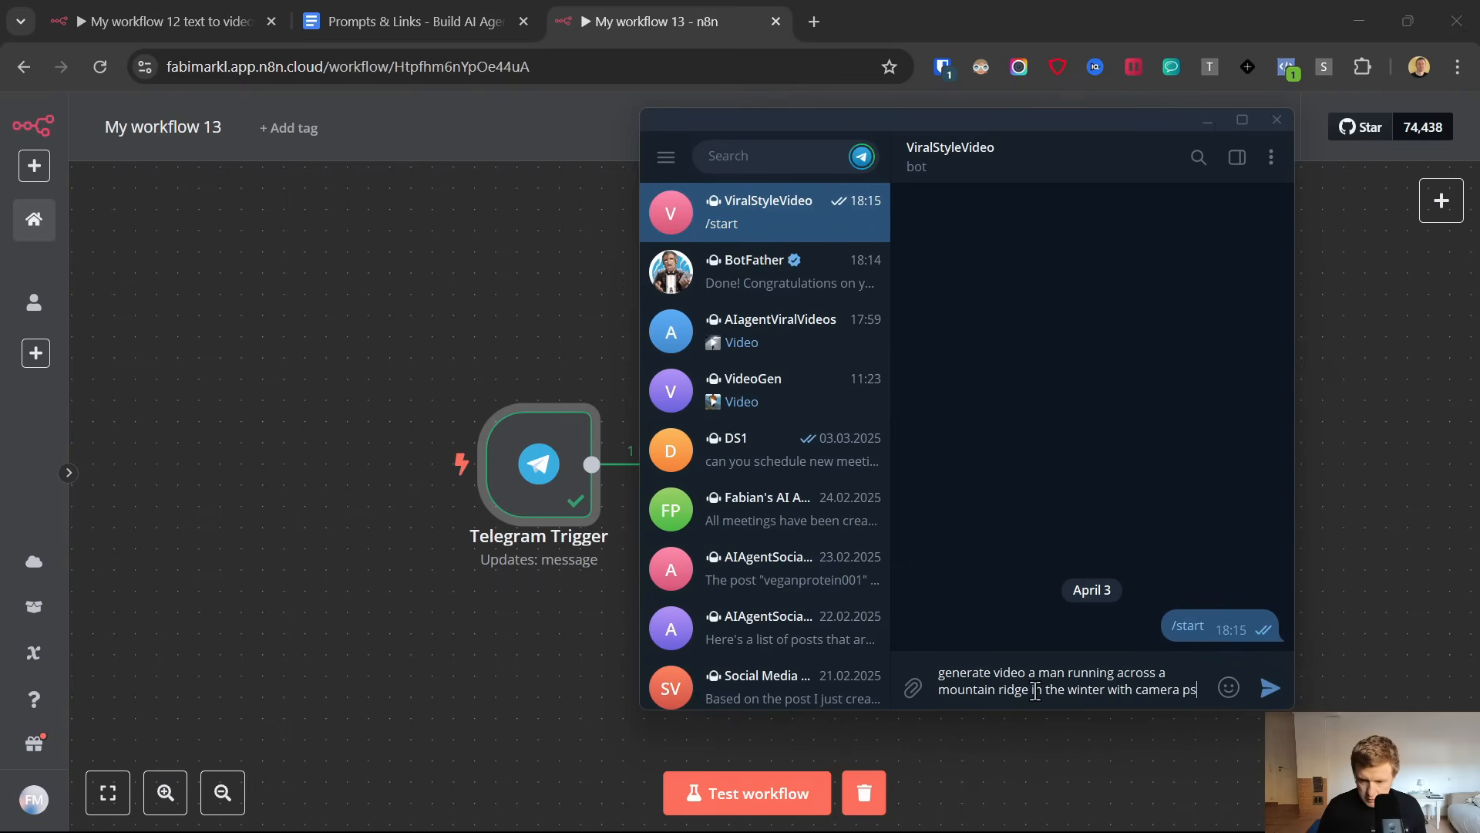
{"action": "key", "text": "BackSpace"}
{"action": "type", "text": "ositon in areal view,"}
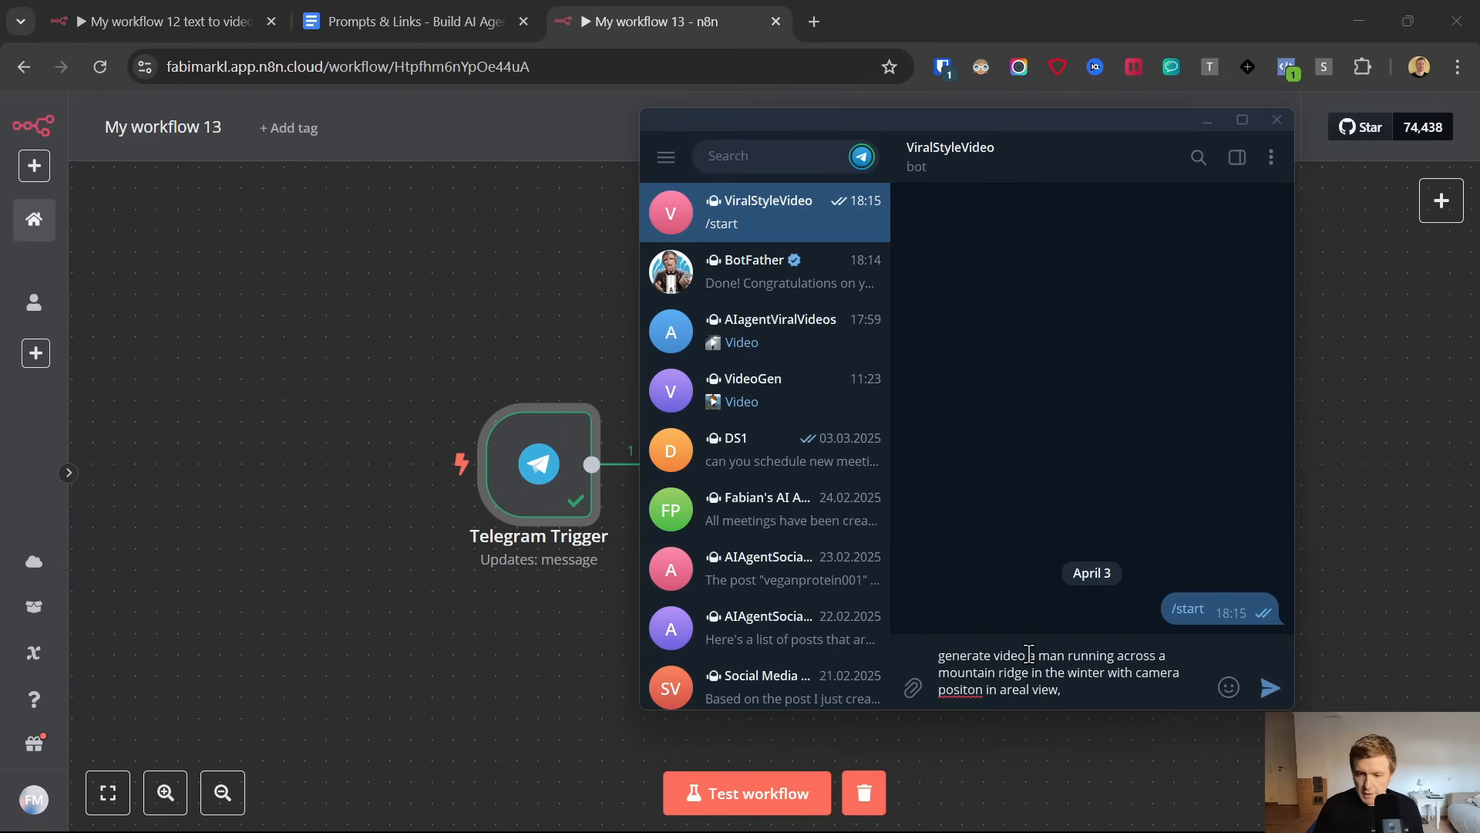
Add "a quick tip for trail runners in winter" after the comma at the end of the drafted bot message
{"action": "left_click_drag", "start_coordinate": [1029, 655], "coordinate": [1013, 700]}
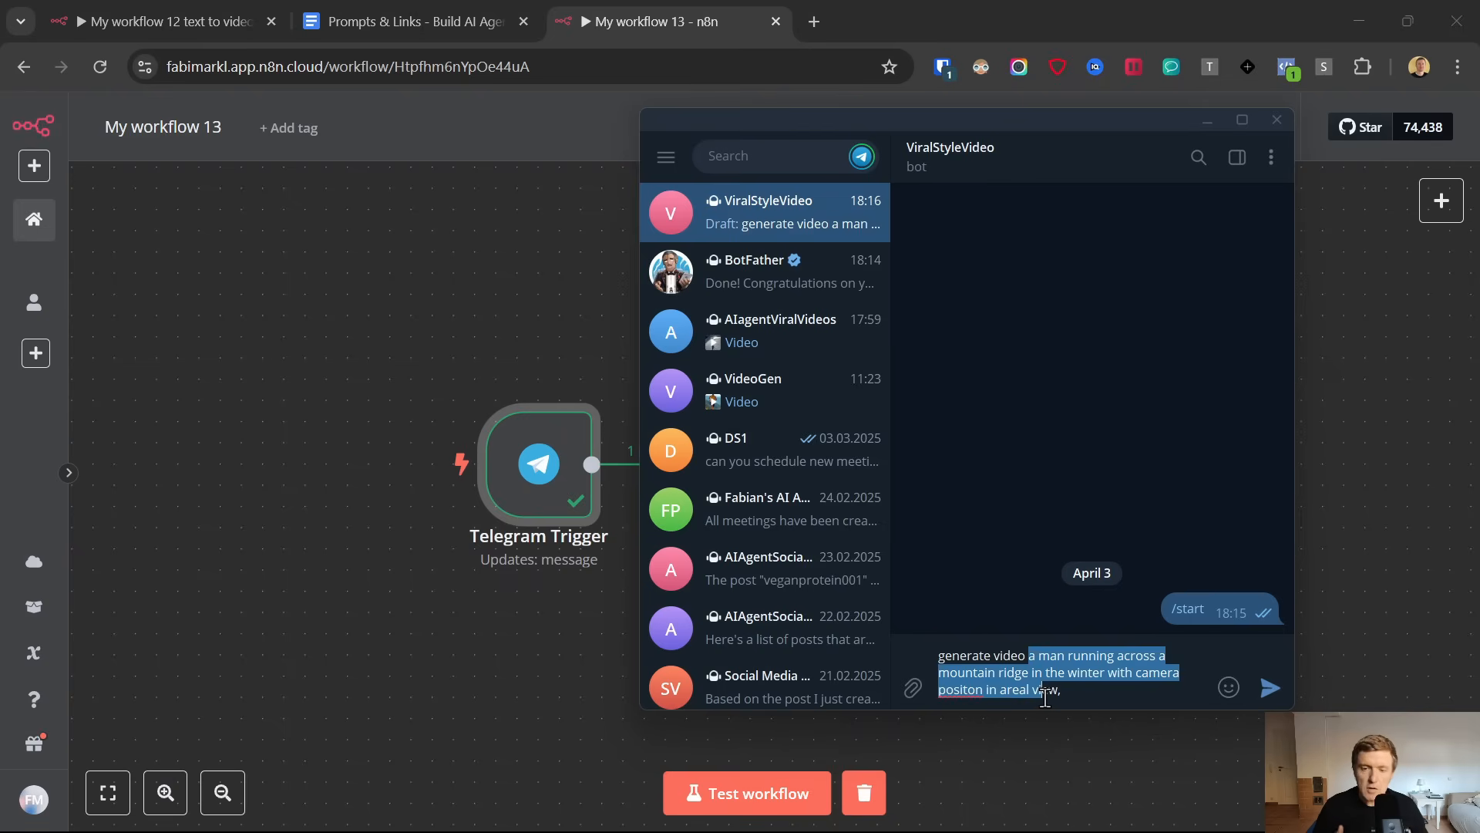
{"action": "left_click", "coordinate": [1081, 692]}
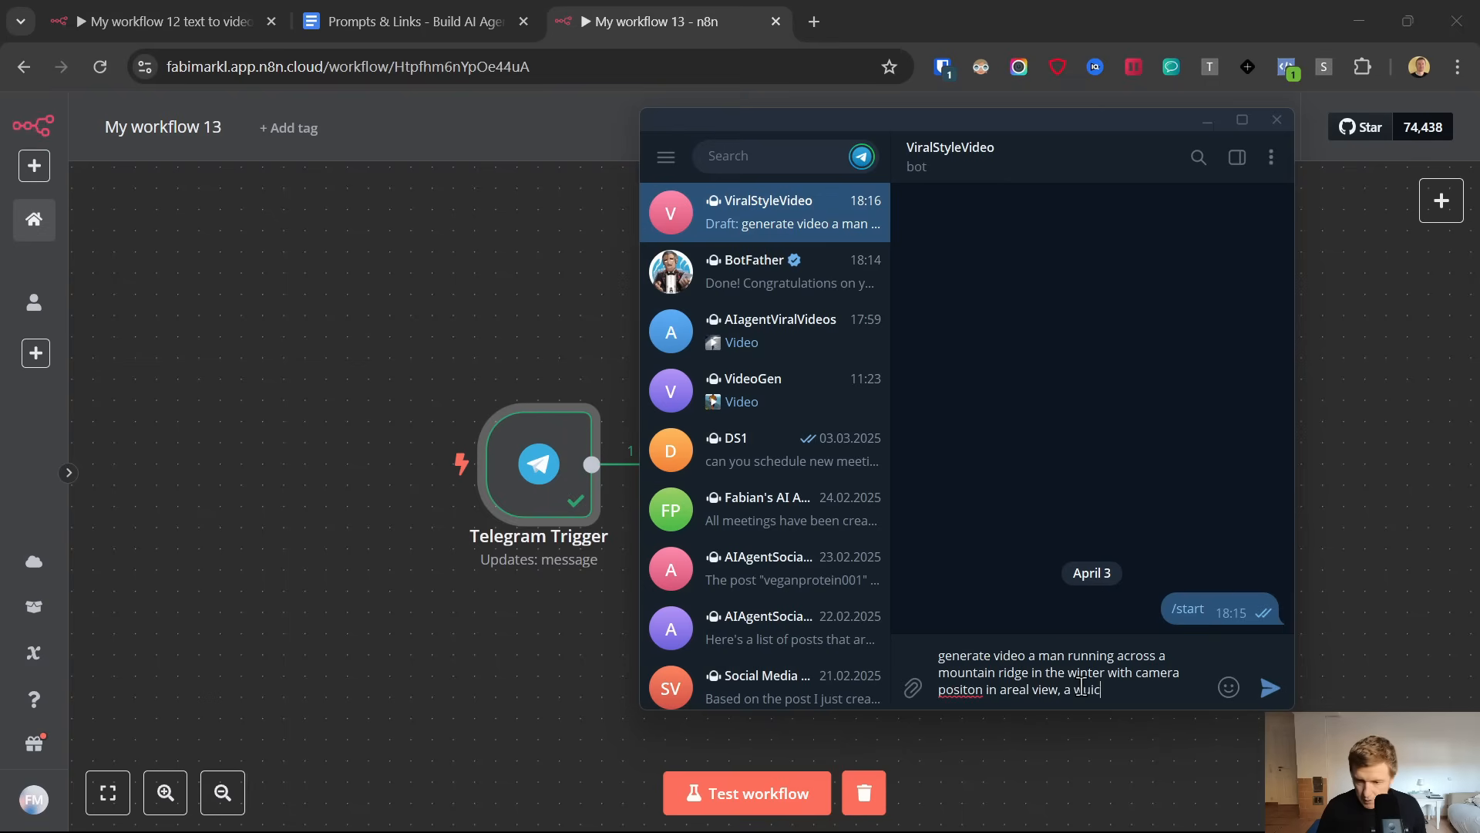
{"action": "key", "text": "BackSpace"}
{"action": "key", "text": "BackSpace"}
{"action": "key", "text": "BackSpace"}
{"action": "key", "text": "BackSpace"}
{"action": "type", "text": "quick tip for "}
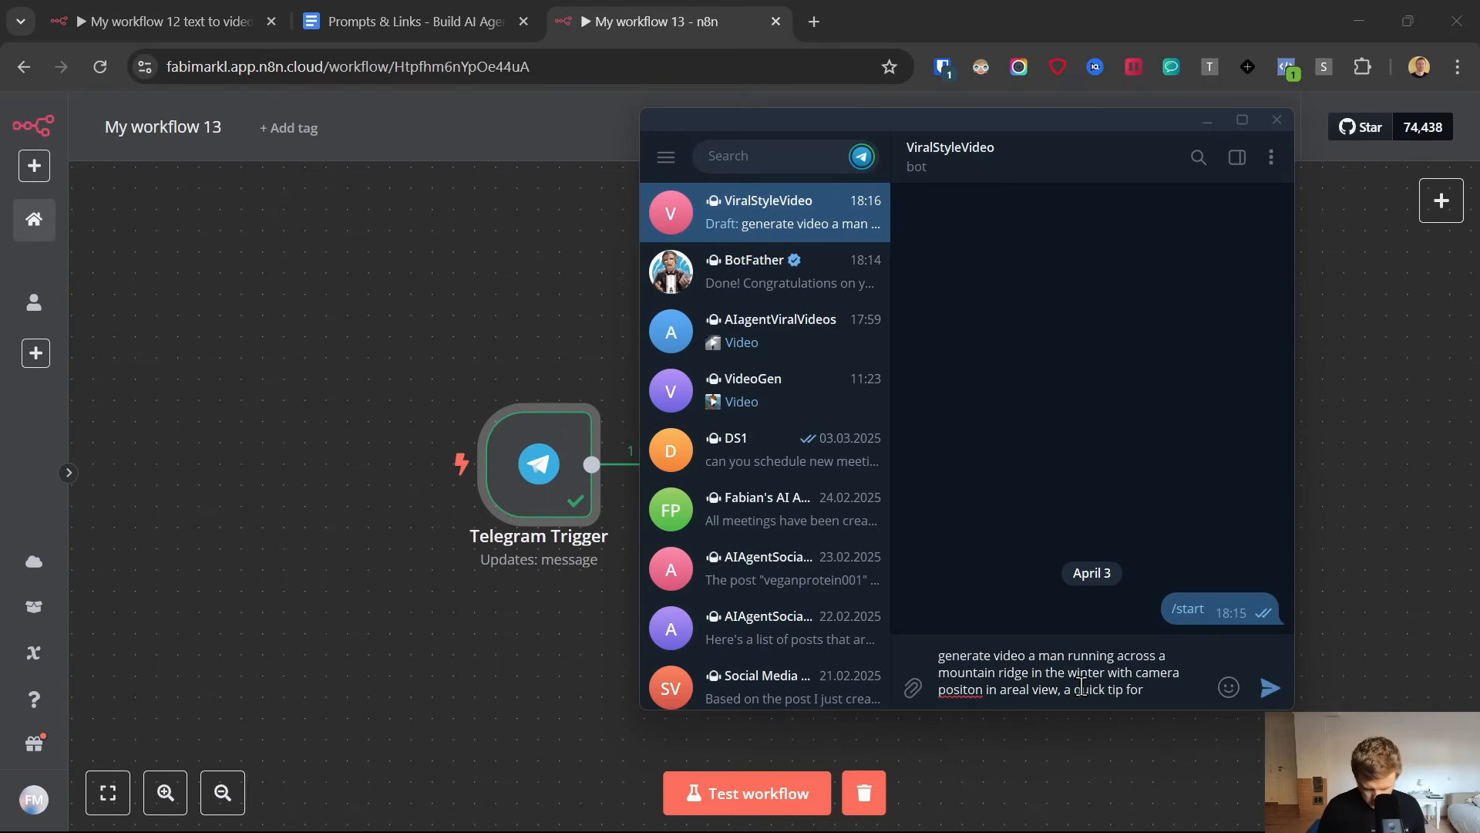
{"action": "type", "text": "trail runners "}
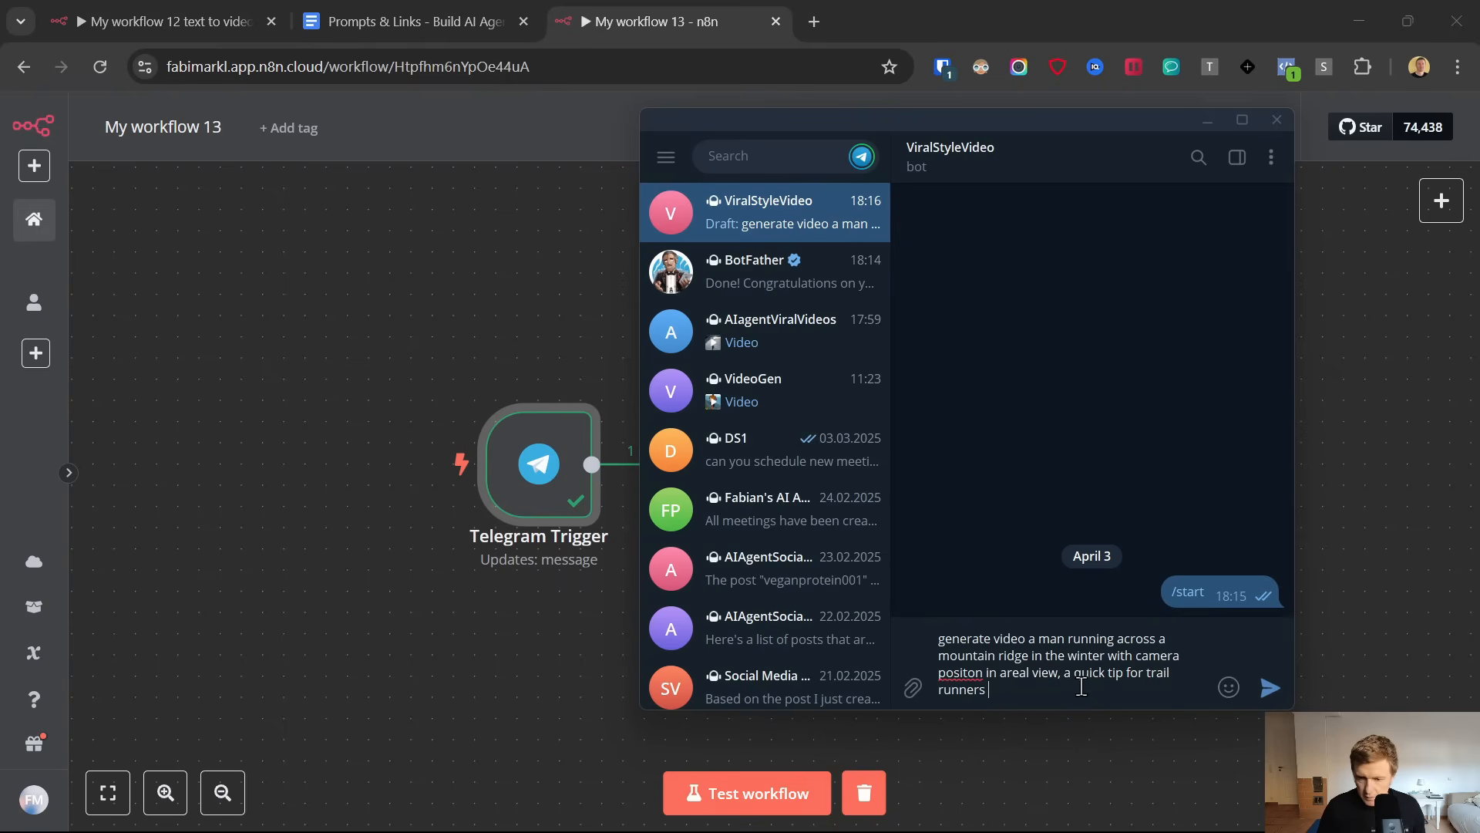
{"action": "type", "text": "in winter"}
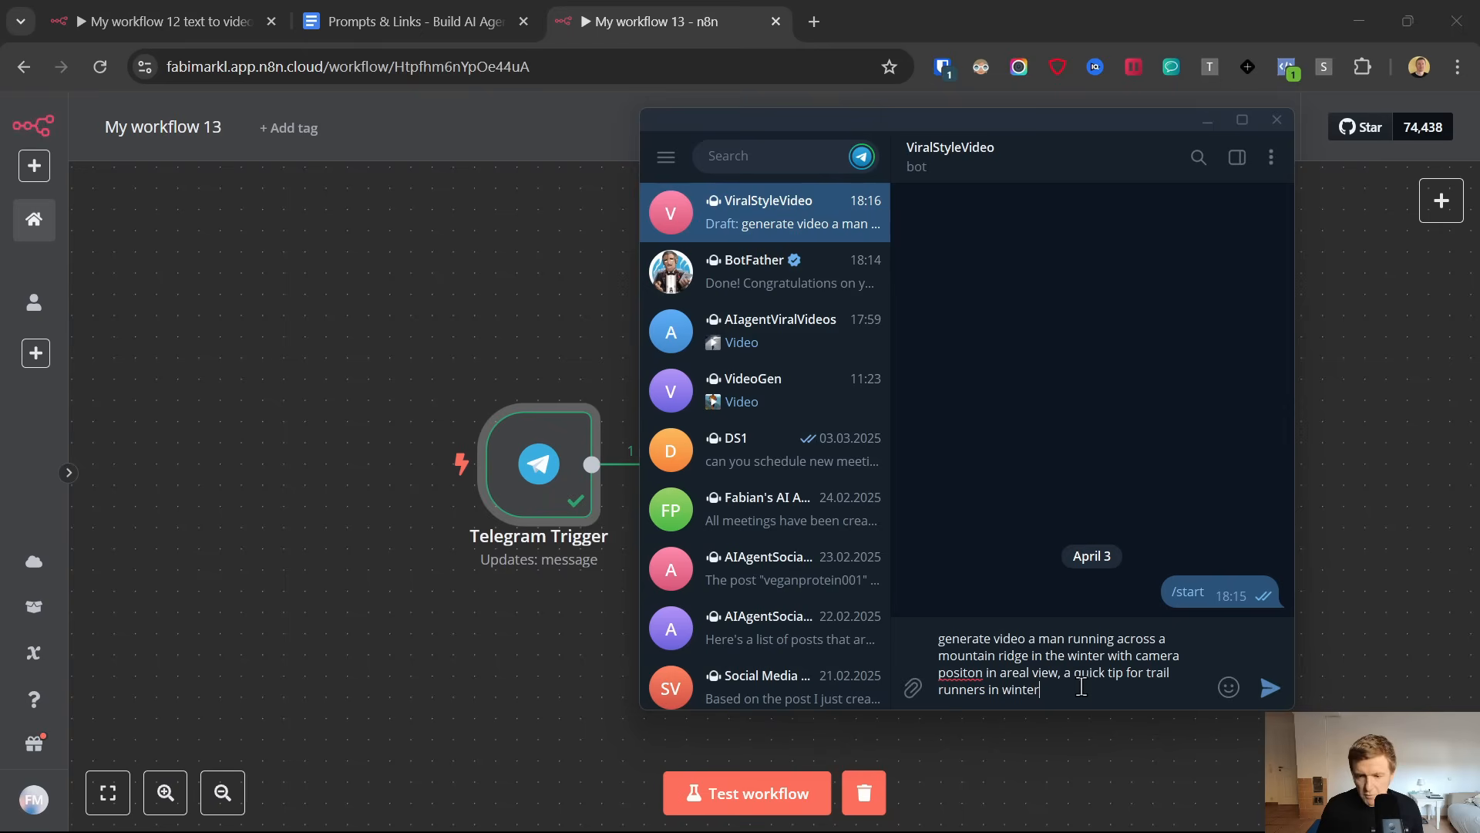
Send the drafted video prompt to the ViralStyleVideo bot and run a workflow test in n8n
{"action": "mouse_move", "coordinate": [1225, 690]}
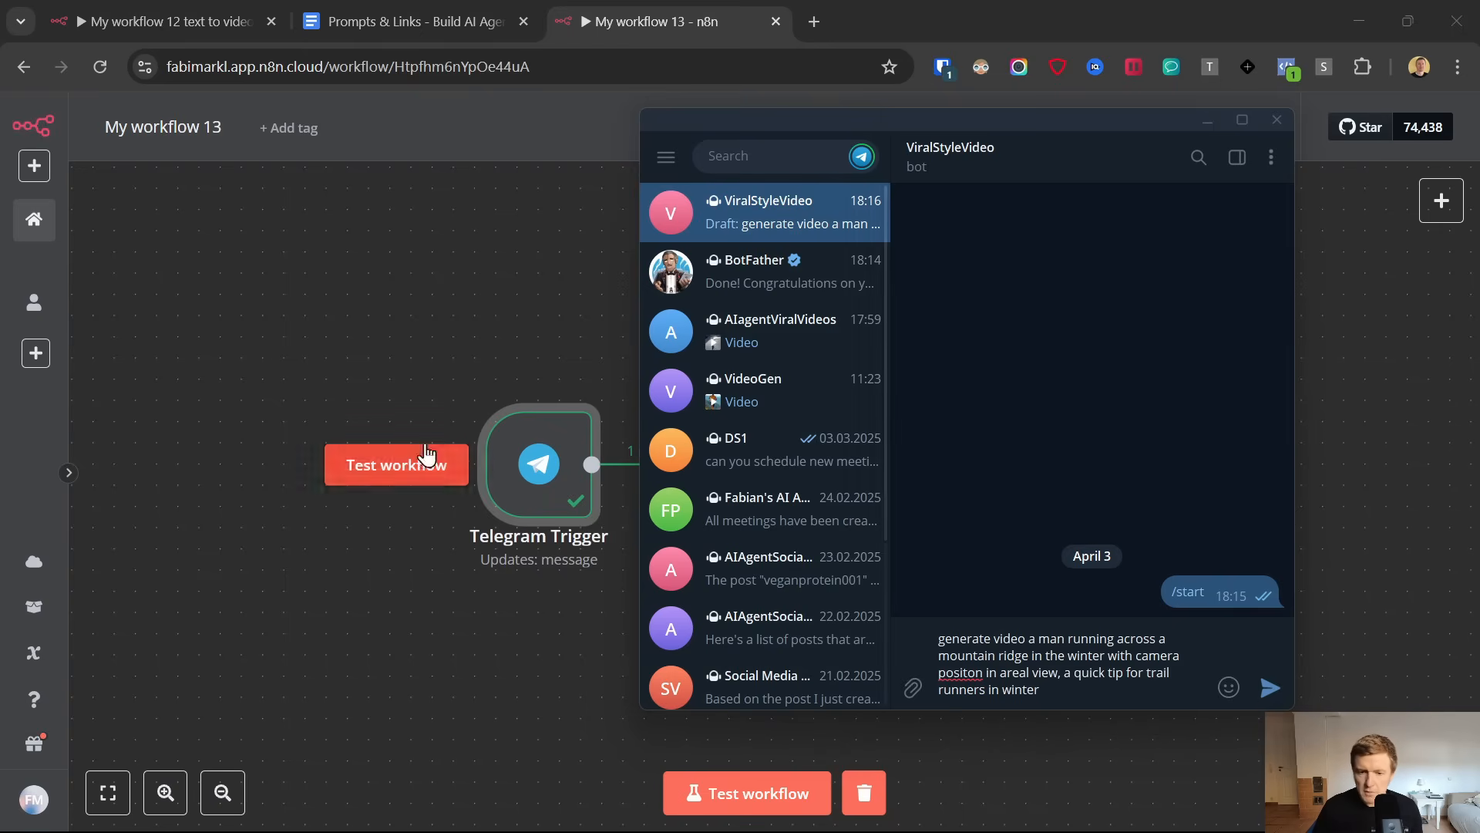
{"action": "left_click_drag", "start_coordinate": [542, 462], "coordinate": [478, 465]}
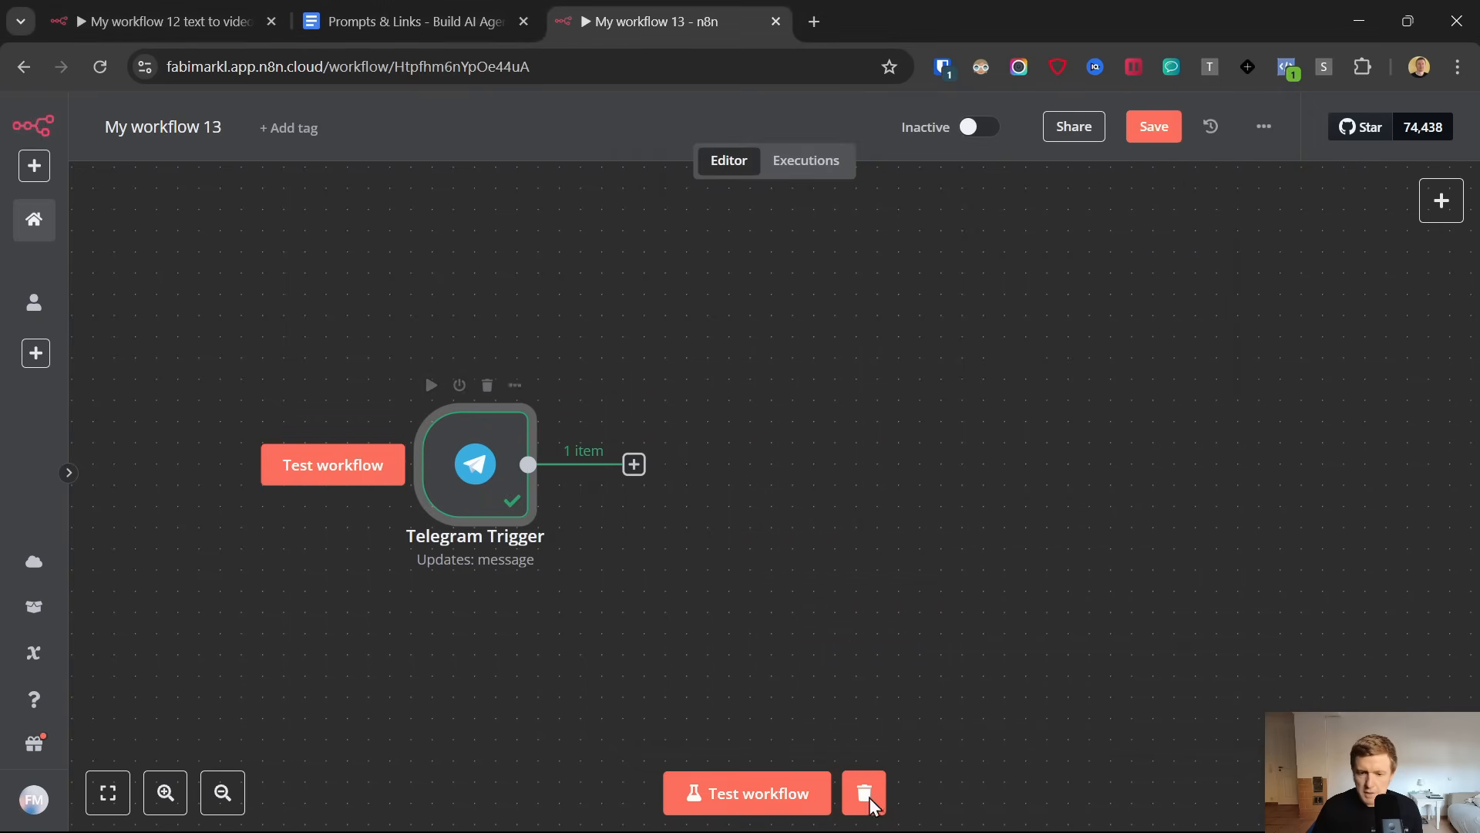
{"action": "left_click", "coordinate": [929, 810]}
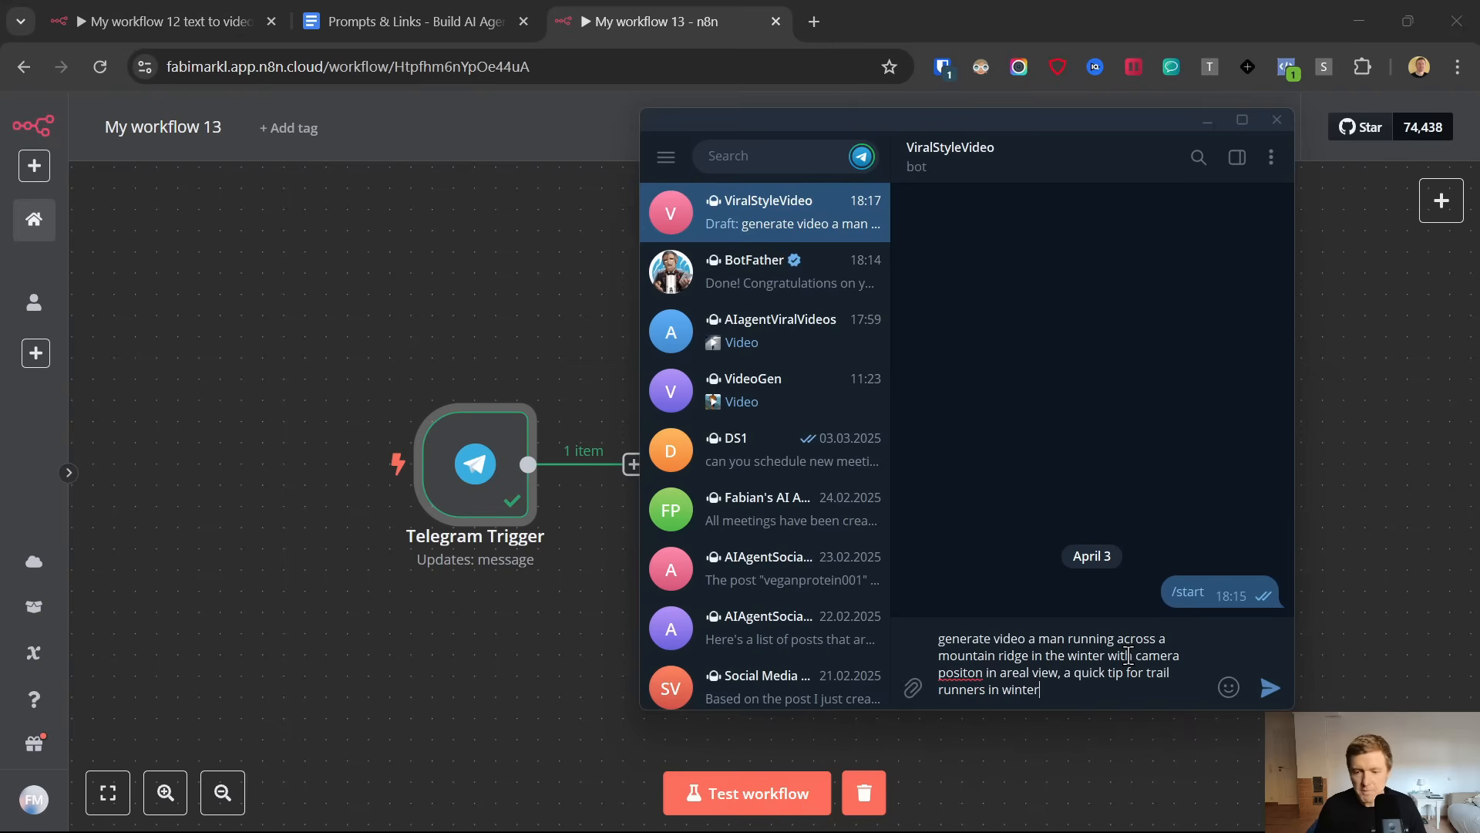
{"action": "left_click", "coordinate": [1270, 687]}
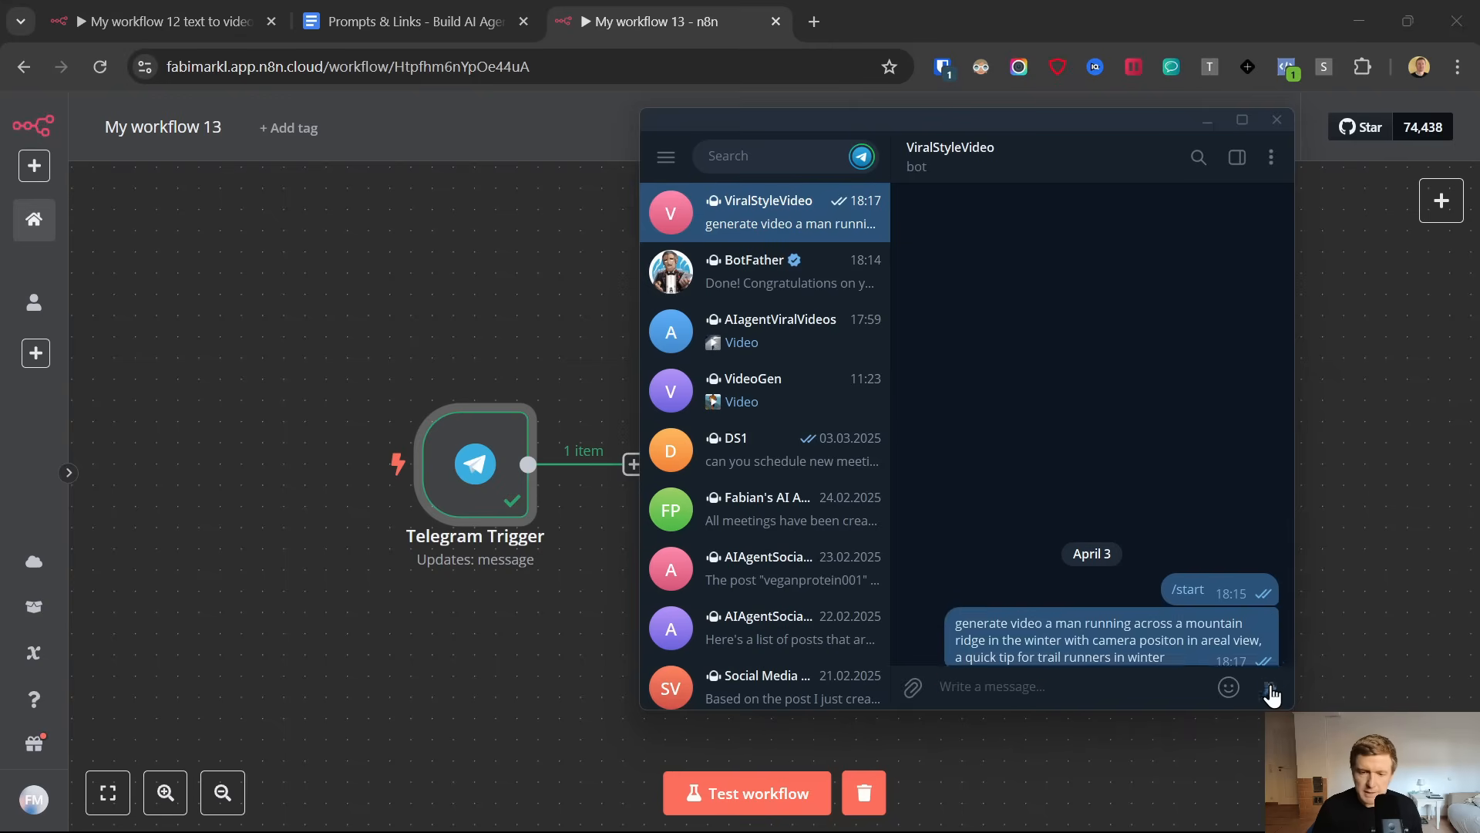
{"action": "left_click", "coordinate": [747, 794]}
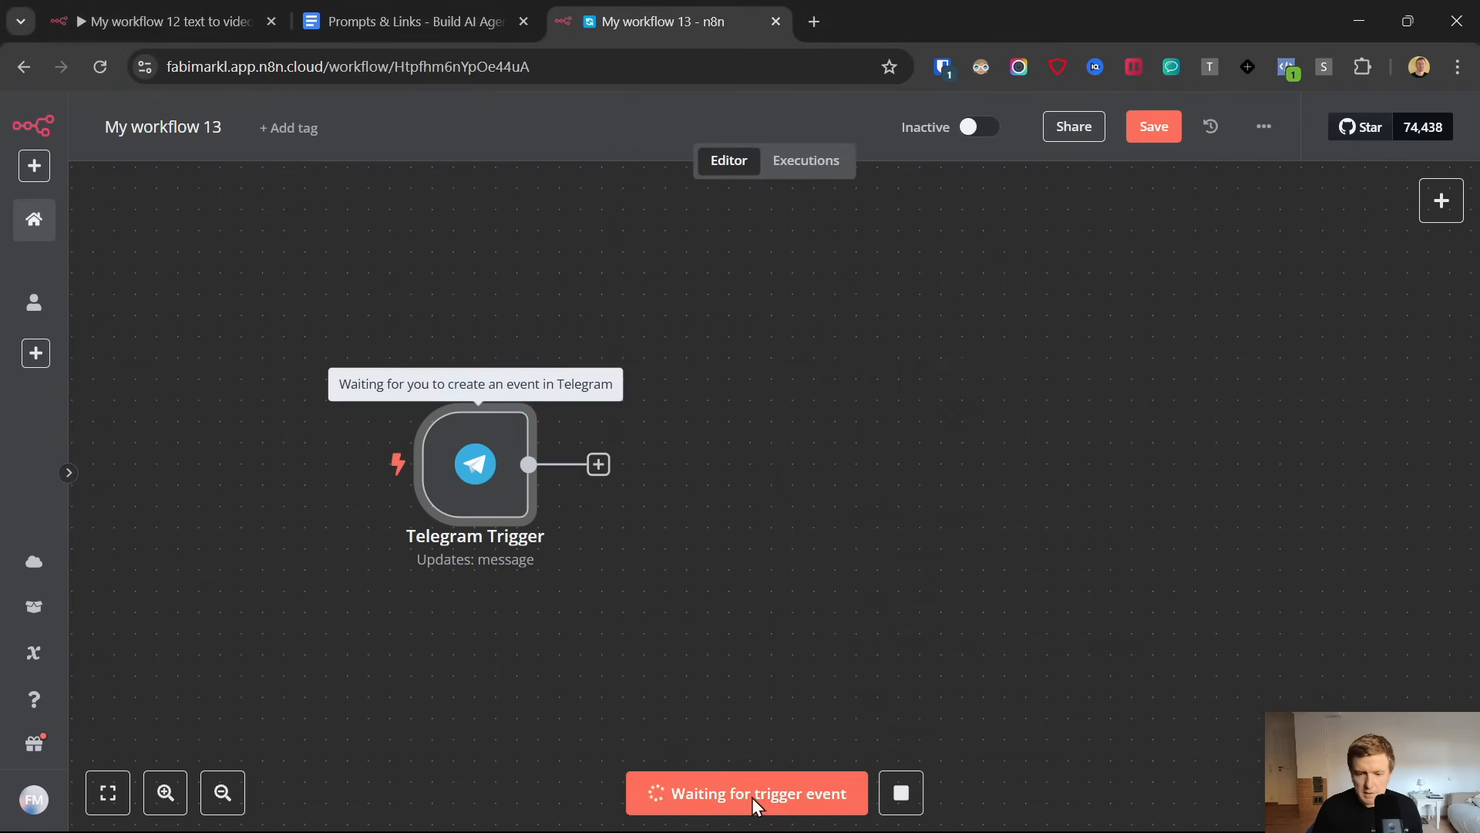
Check the text field in the Telegram Trigger's output for the sent video prompt, and return to the canvas
{"action": "double_click", "coordinate": [484, 480]}
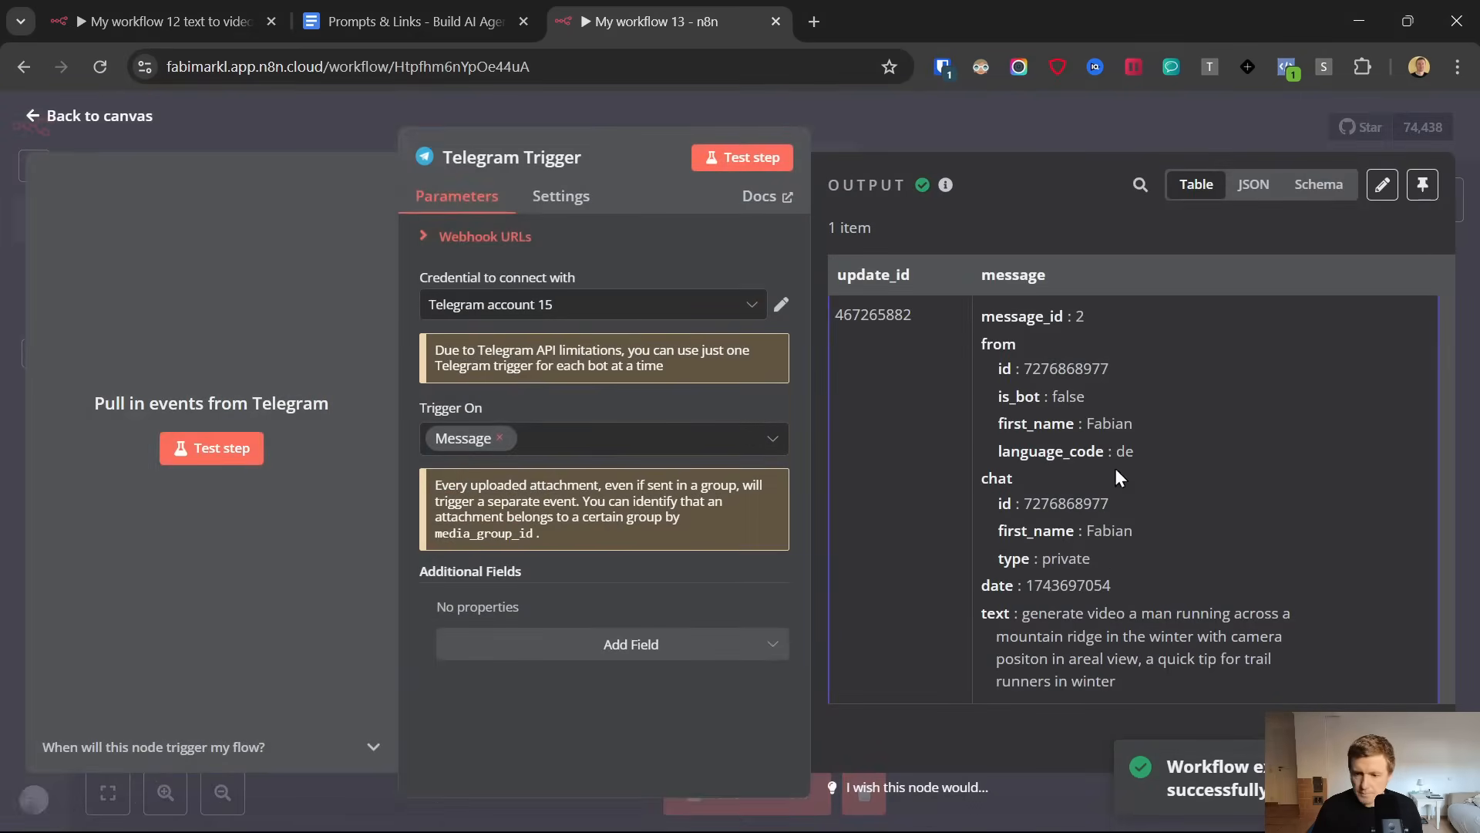
{"action": "left_click_drag", "start_coordinate": [1022, 614], "coordinate": [1162, 686]}
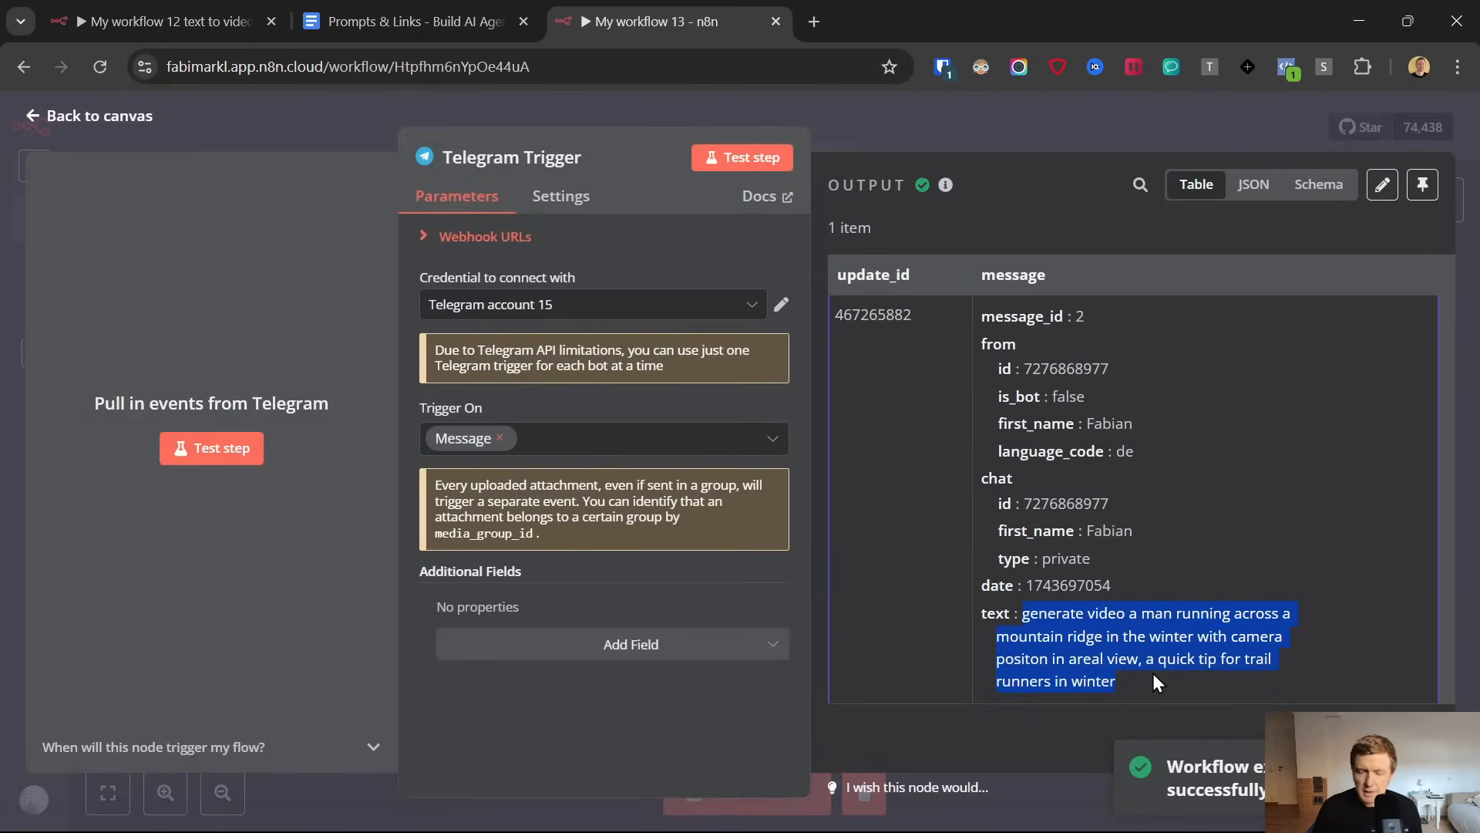
{"action": "left_click", "coordinate": [31, 117]}
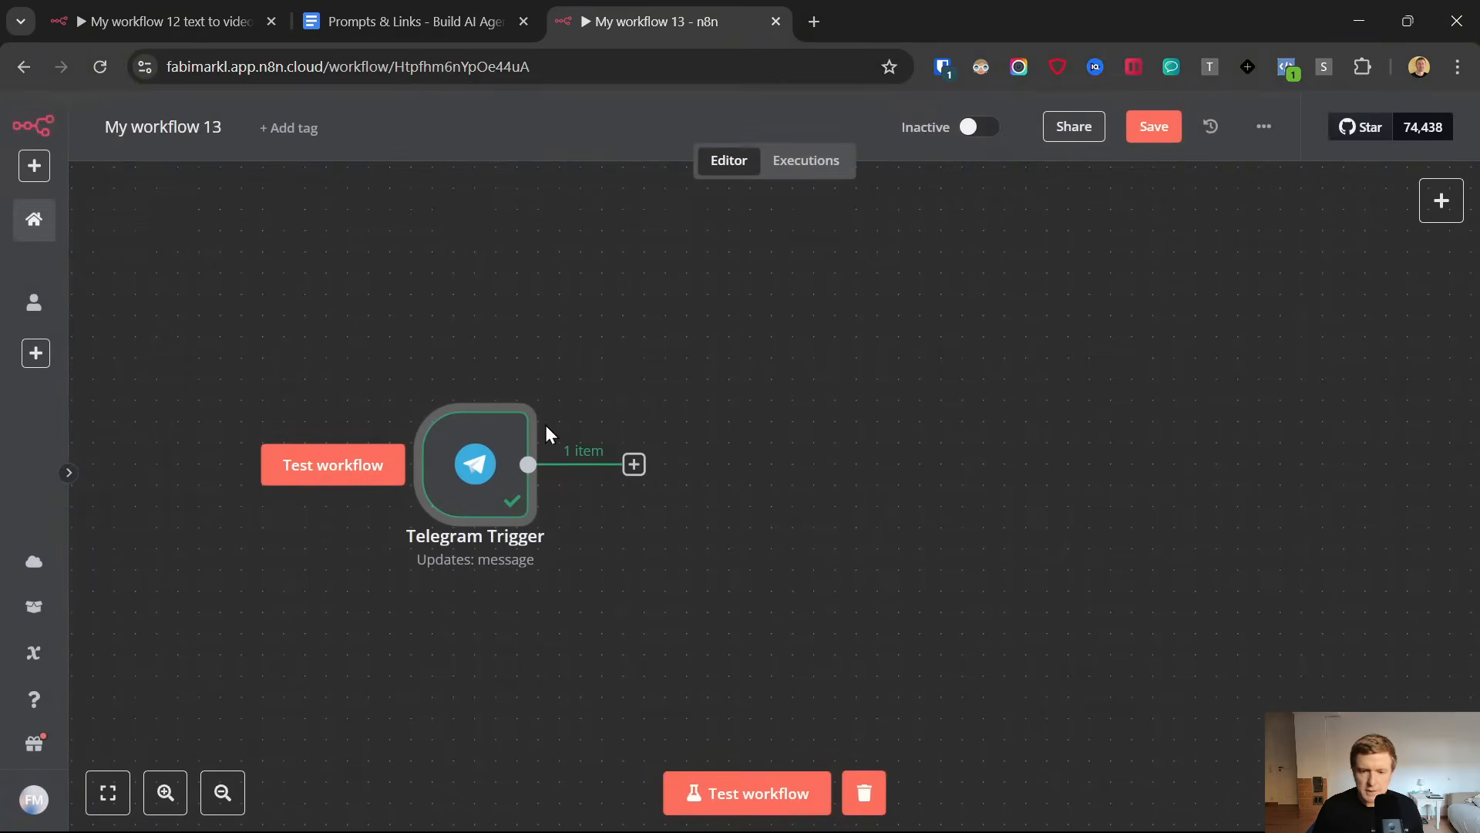
Add a Code node connected after the Telegram Trigger
{"action": "left_click", "coordinate": [634, 464]}
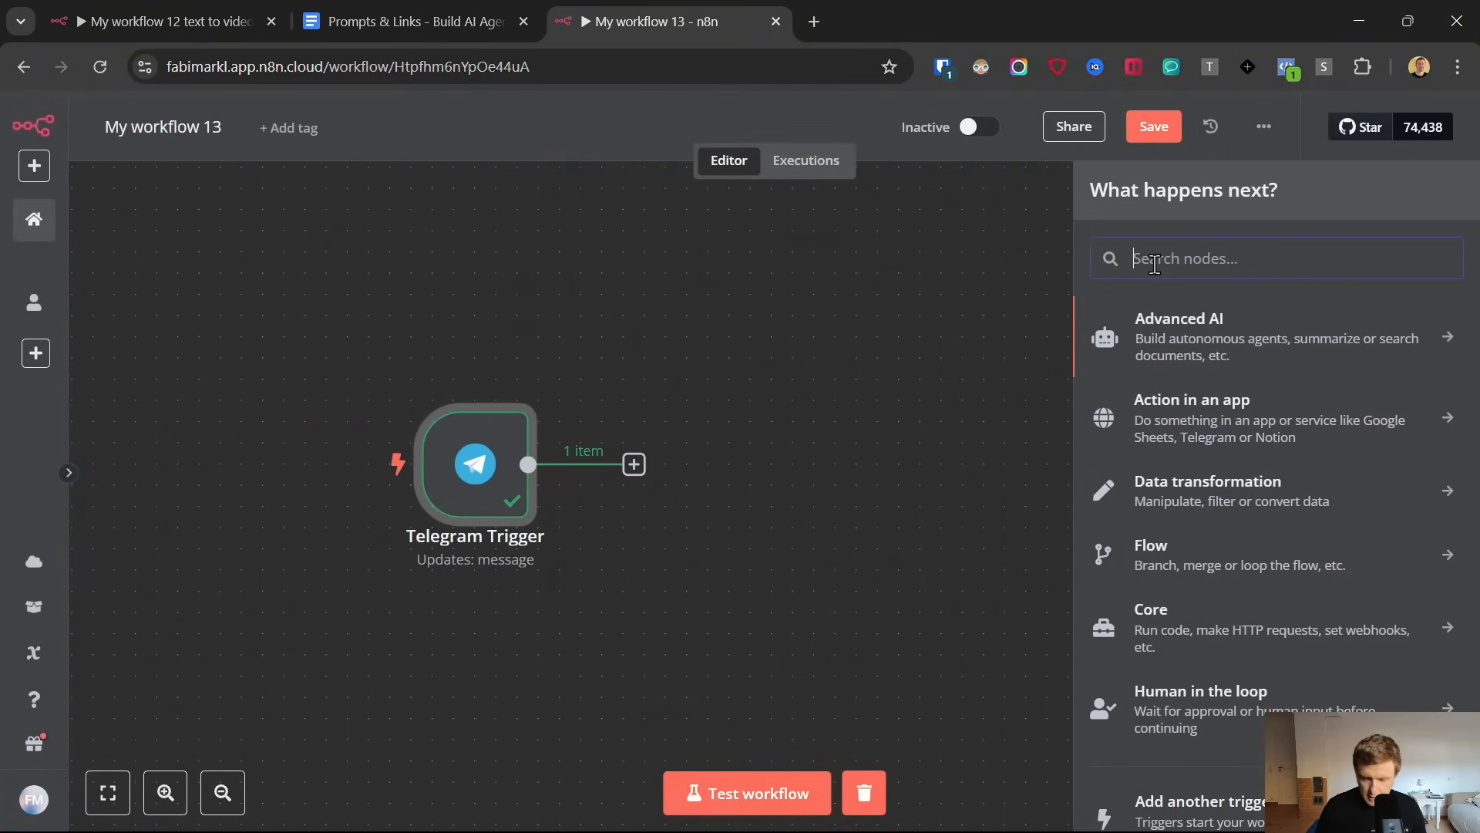
{"action": "type", "text": "code"}
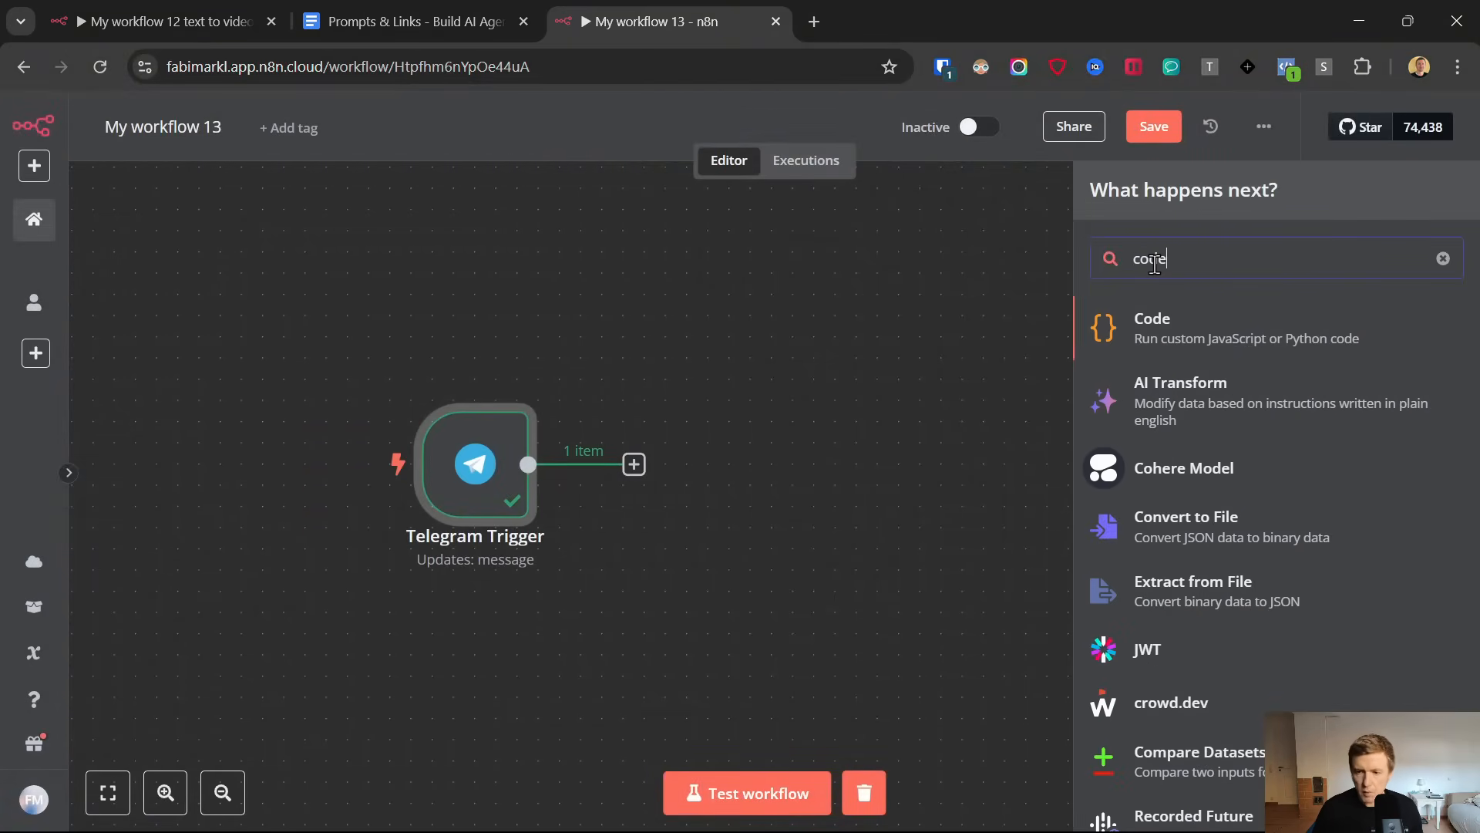
{"action": "left_click", "coordinate": [1155, 322]}
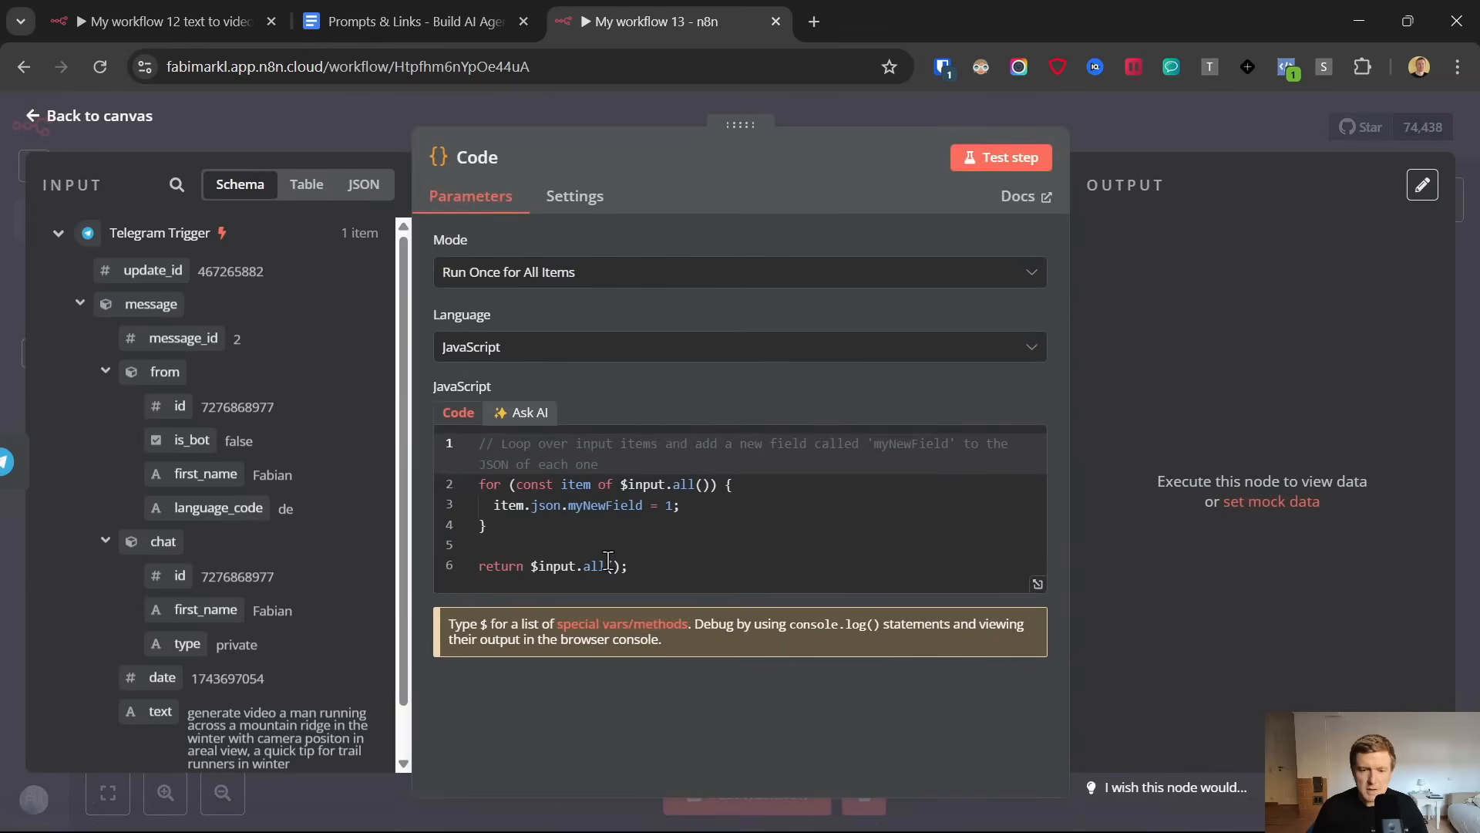
Replace the Code node's default JavaScript with the Split Function code copied from the Prompts & Links document
{"action": "key", "text": "ctrl+a"}
{"action": "left_click", "coordinate": [417, 21]}
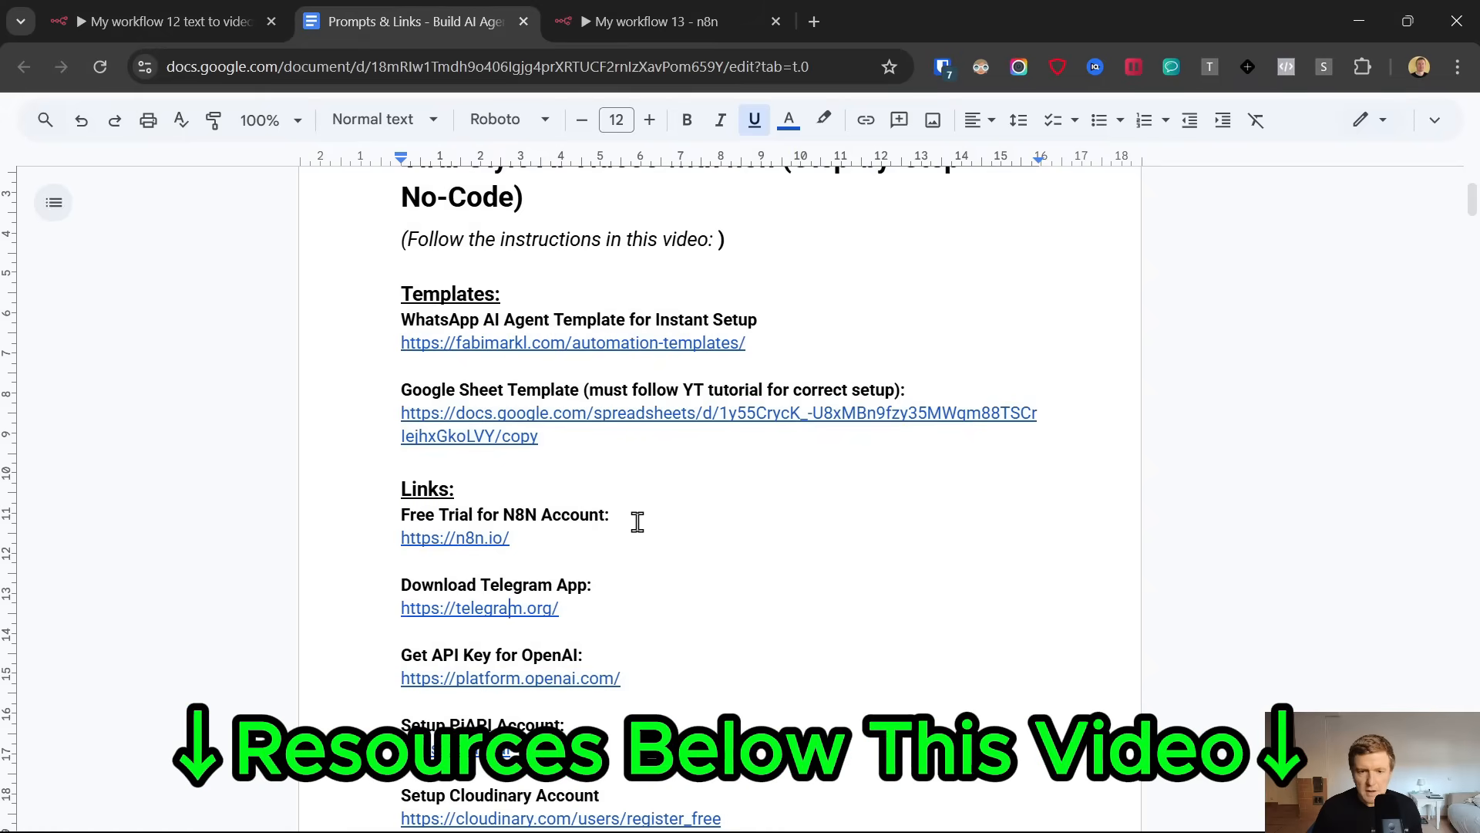
{"action": "scroll", "coordinate": [634, 519], "scroll_direction": "down", "scroll_amount": 3}
{"action": "scroll", "coordinate": [634, 519], "scroll_direction": "down", "scroll_amount": 9}
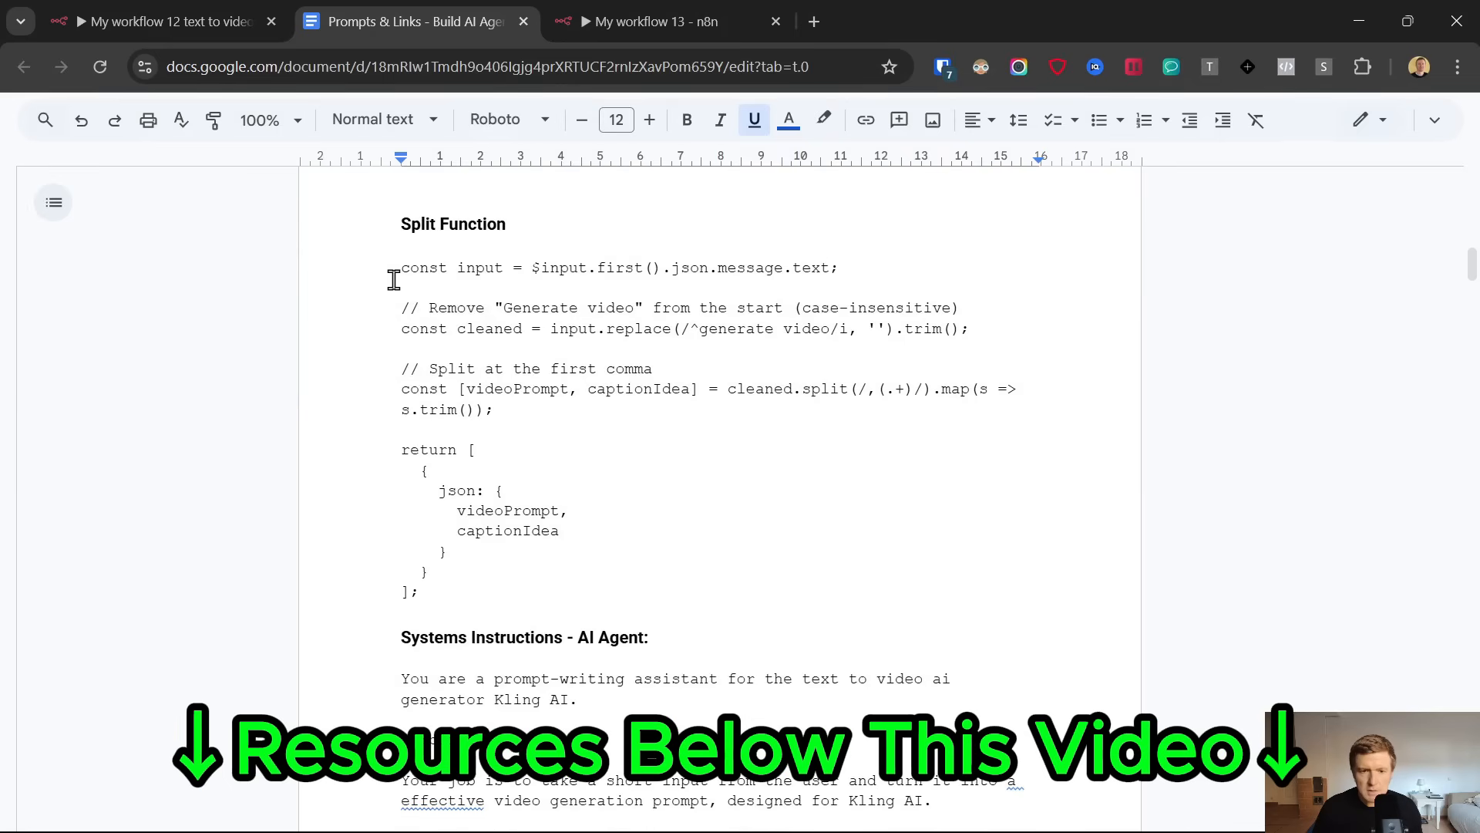
{"action": "left_click_drag", "start_coordinate": [394, 274], "coordinate": [532, 600]}
{"action": "left_click", "coordinate": [594, 11]}
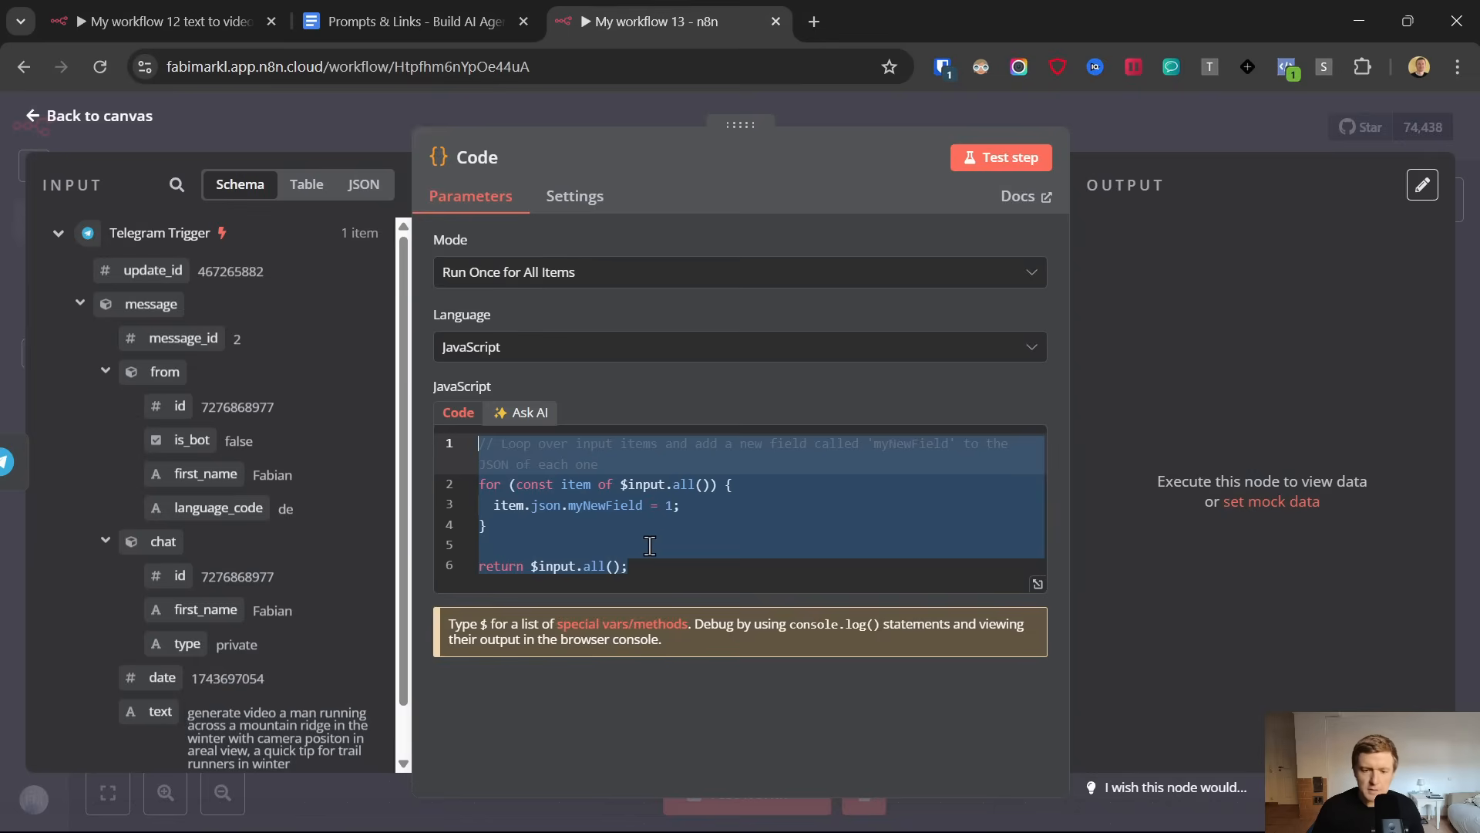
{"action": "key", "text": "BackSpace"}
{"action": "key", "text": "ctrl+v"}
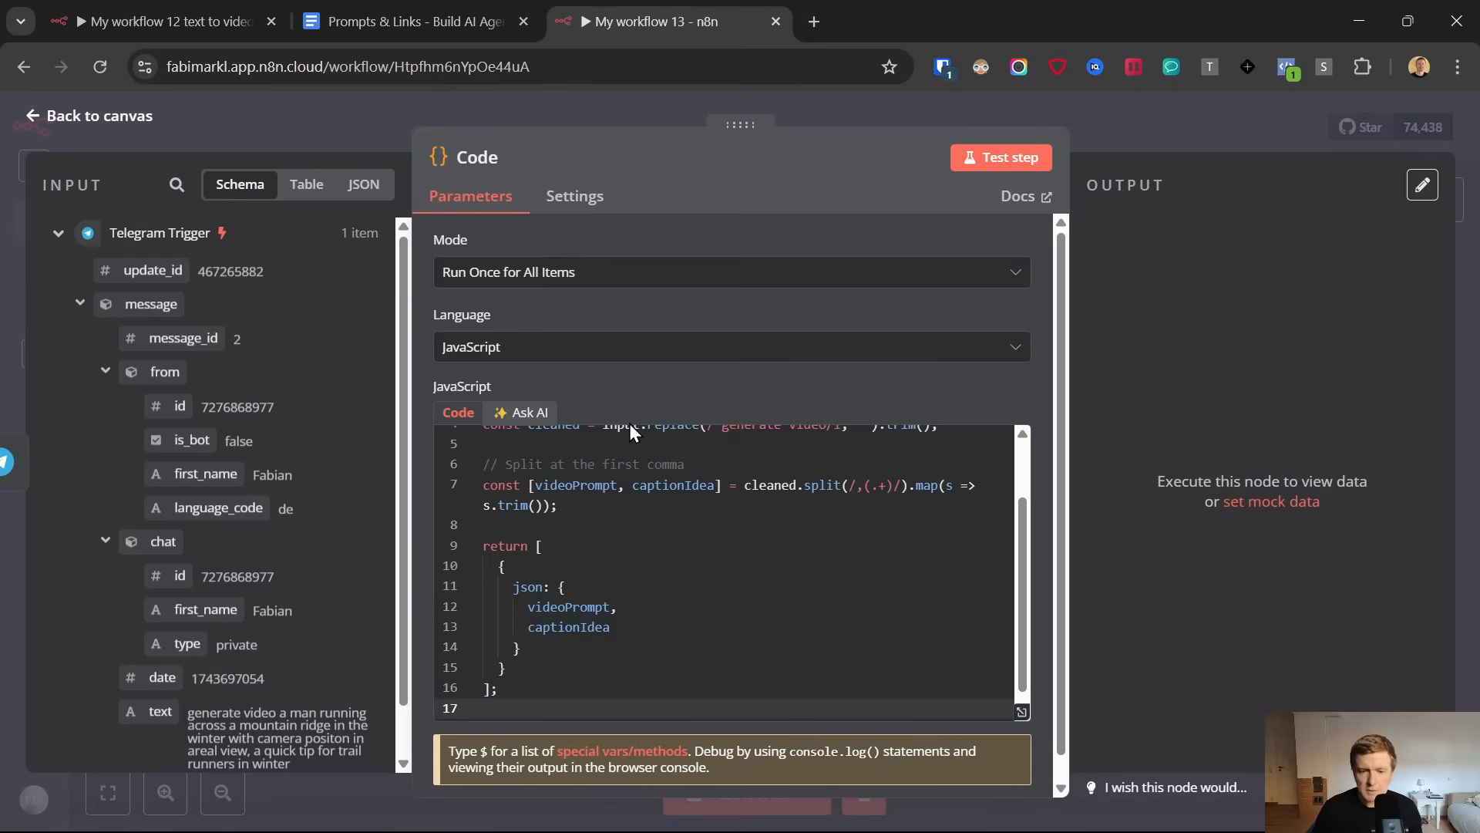
Review the pasted split code, test the Code node and enlarge its output area
{"action": "scroll", "coordinate": [594, 436], "scroll_direction": "up", "scroll_amount": 2}
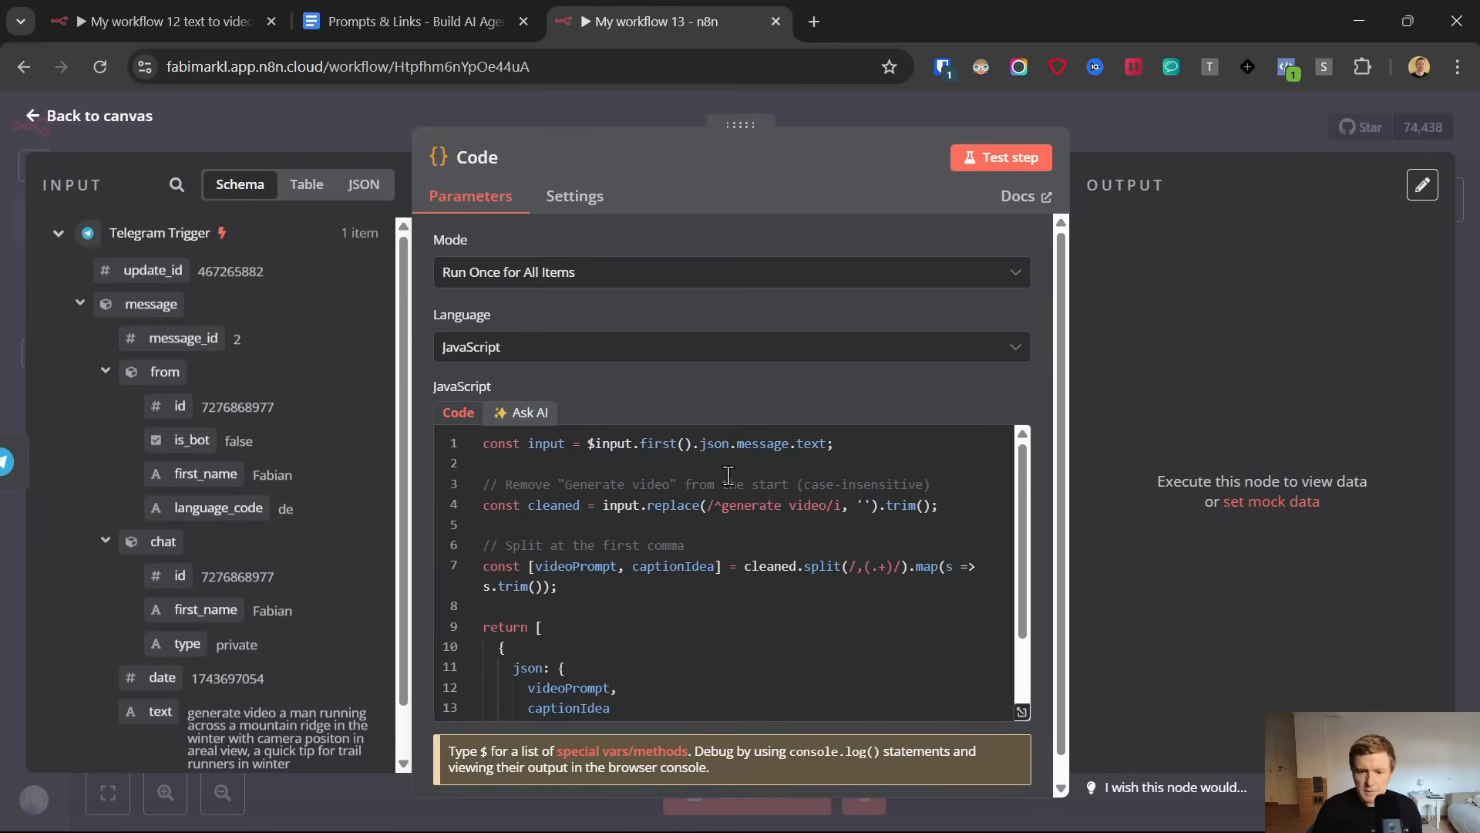
{"action": "left_click", "coordinate": [600, 446]}
{"action": "left_click", "coordinate": [981, 161]}
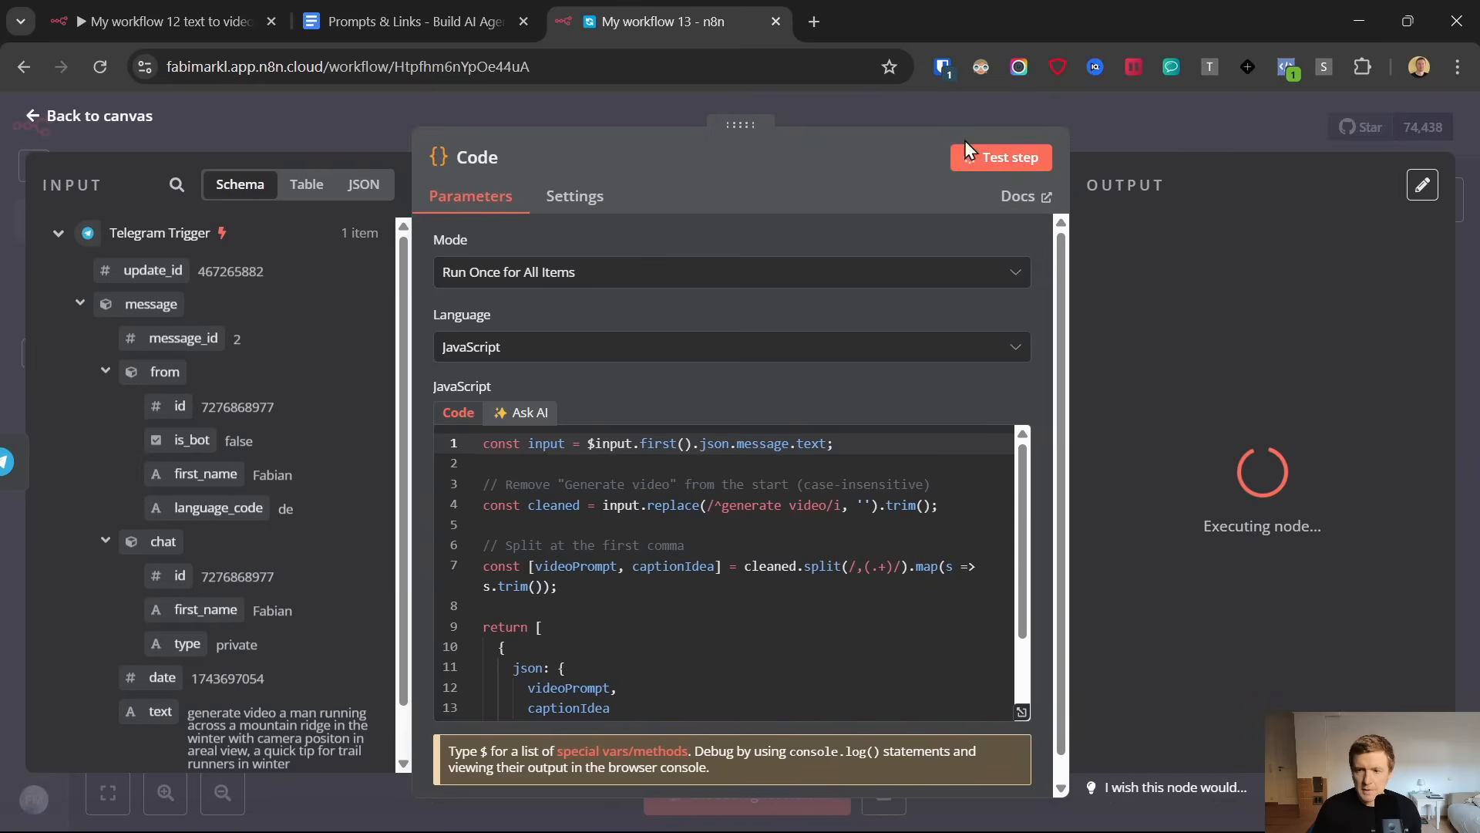
{"action": "left_click_drag", "start_coordinate": [1061, 266], "coordinate": [898, 277]}
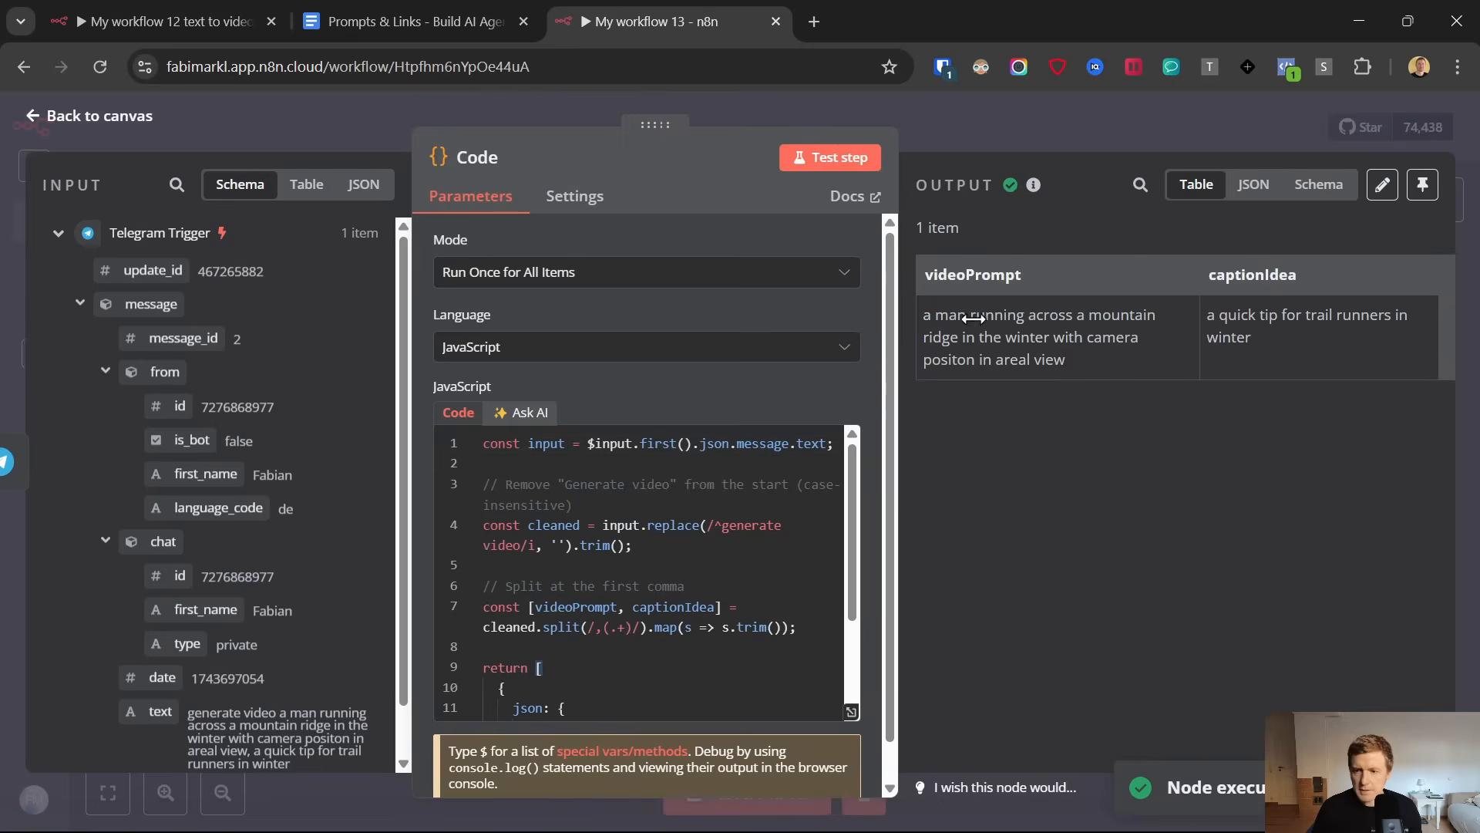
Check the videoPrompt and captionIdea values in the Code node's output, and return to the canvas
{"action": "triple_click", "coordinate": [950, 316]}
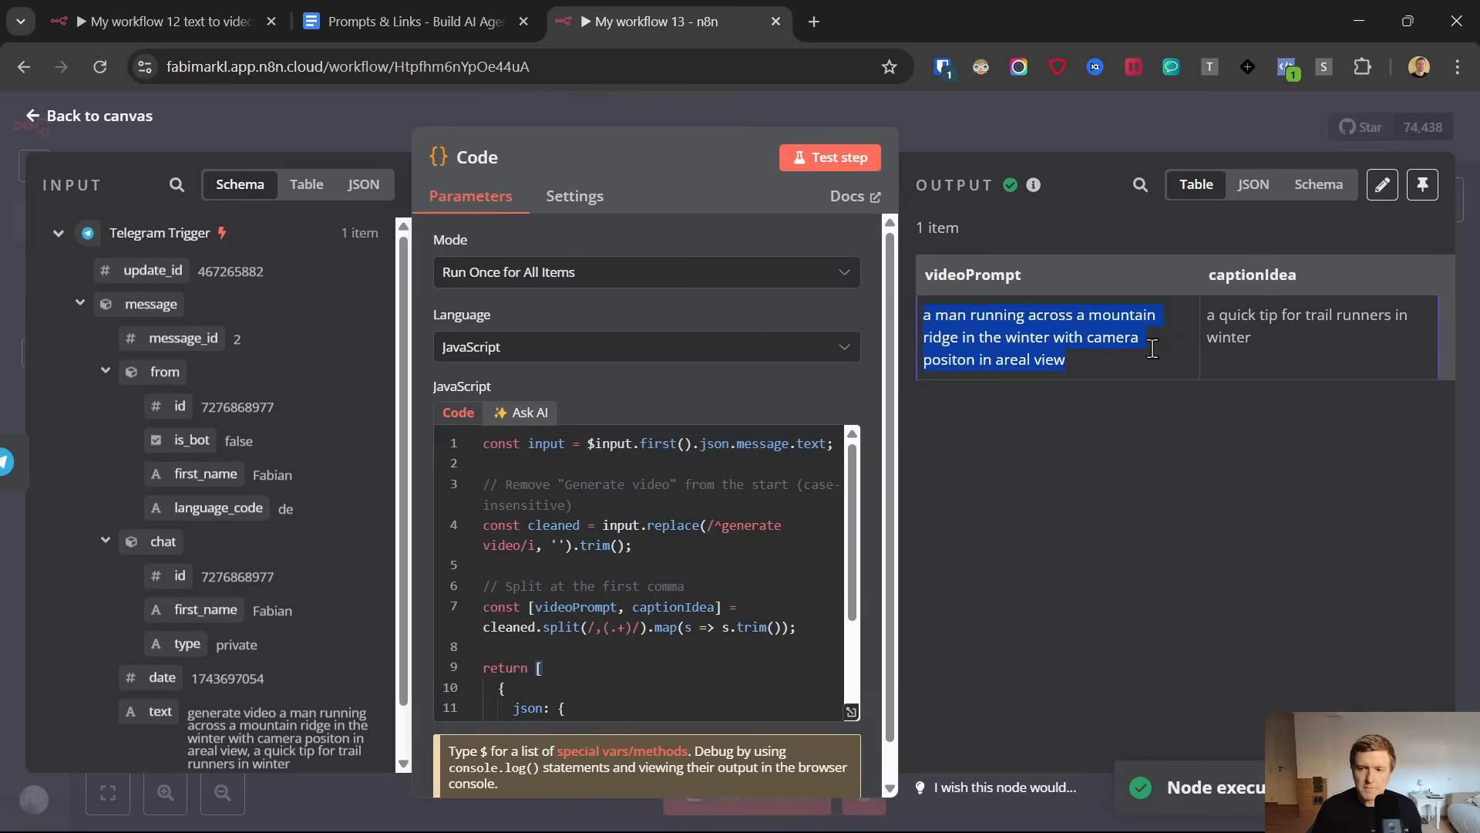
{"action": "left_click", "coordinate": [1237, 337]}
{"action": "double_click", "coordinate": [1237, 336]}
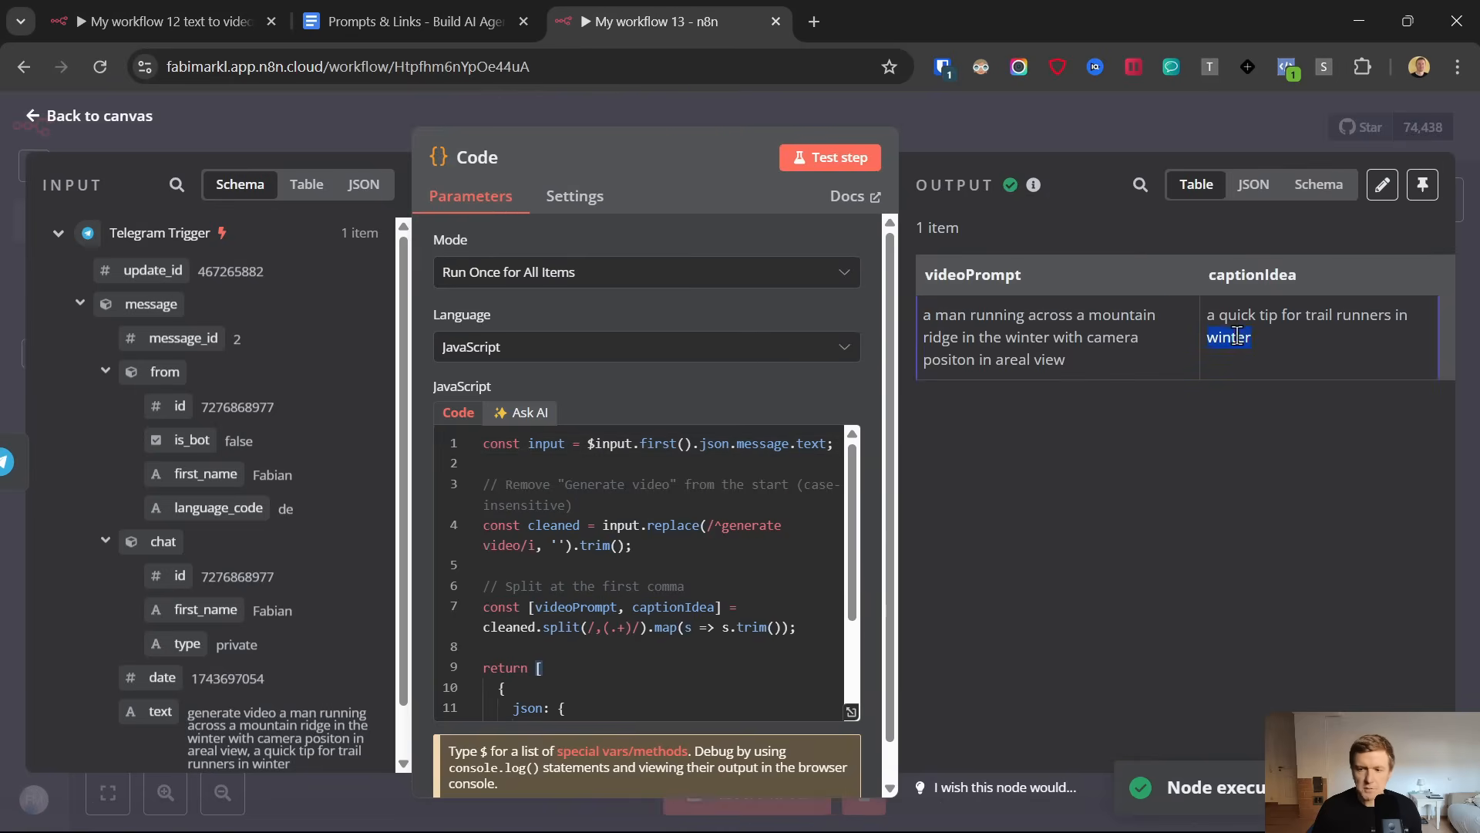
{"action": "left_click", "coordinate": [32, 117]}
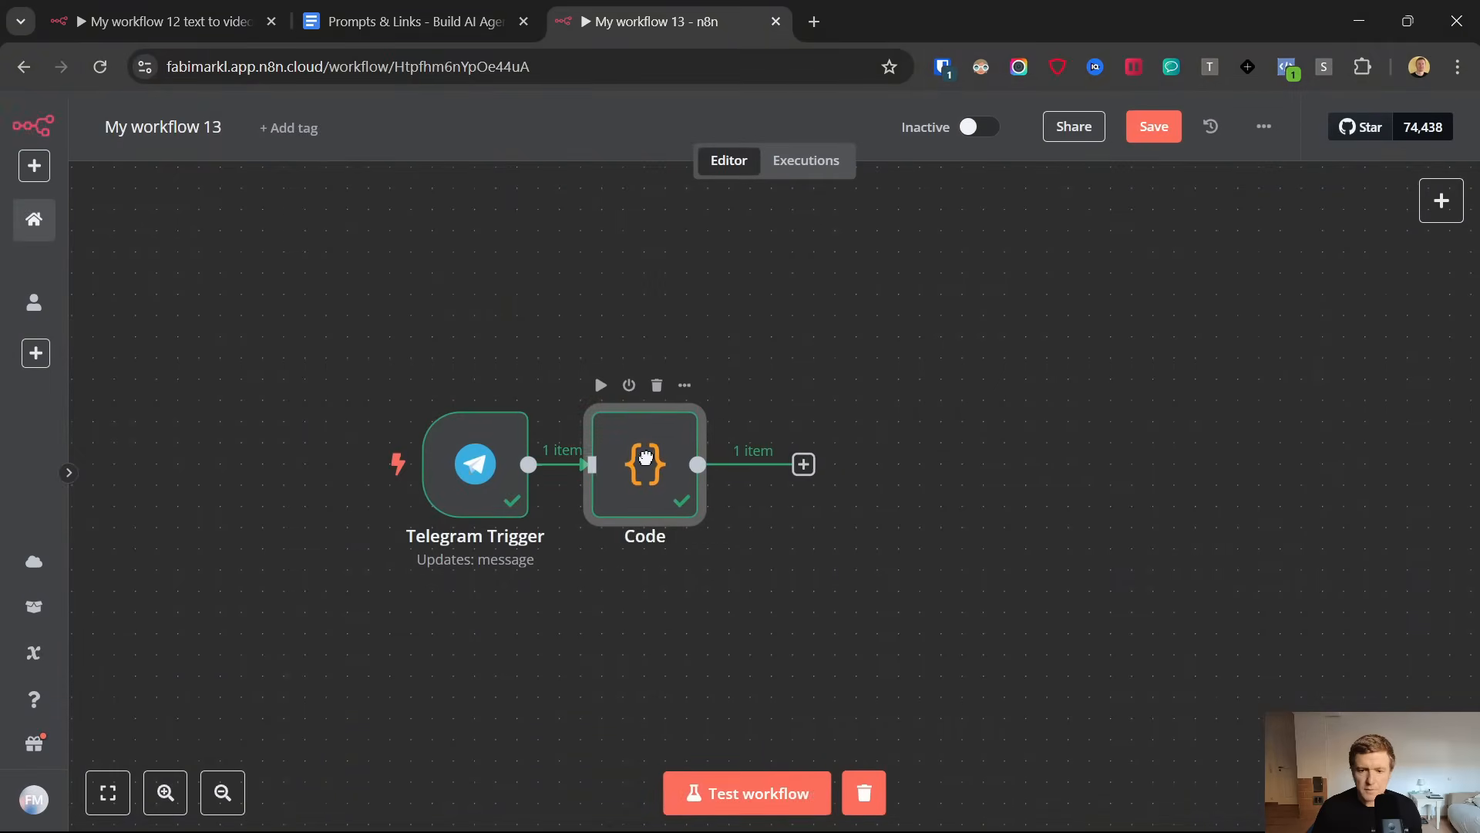
Add an AI Agent node connected after the Code node
{"action": "left_click", "coordinate": [868, 465]}
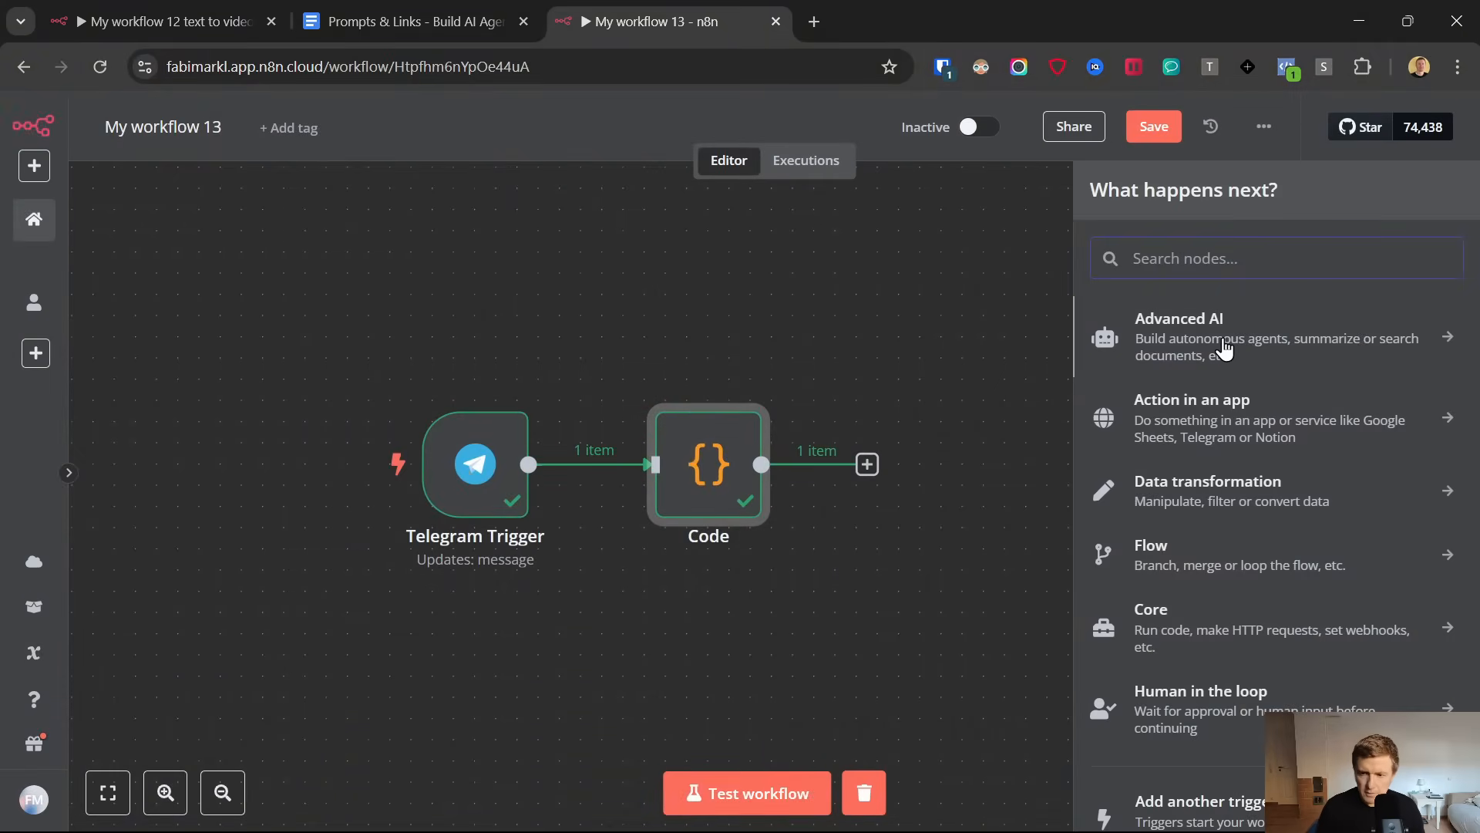
{"action": "type", "text": "ai age"}
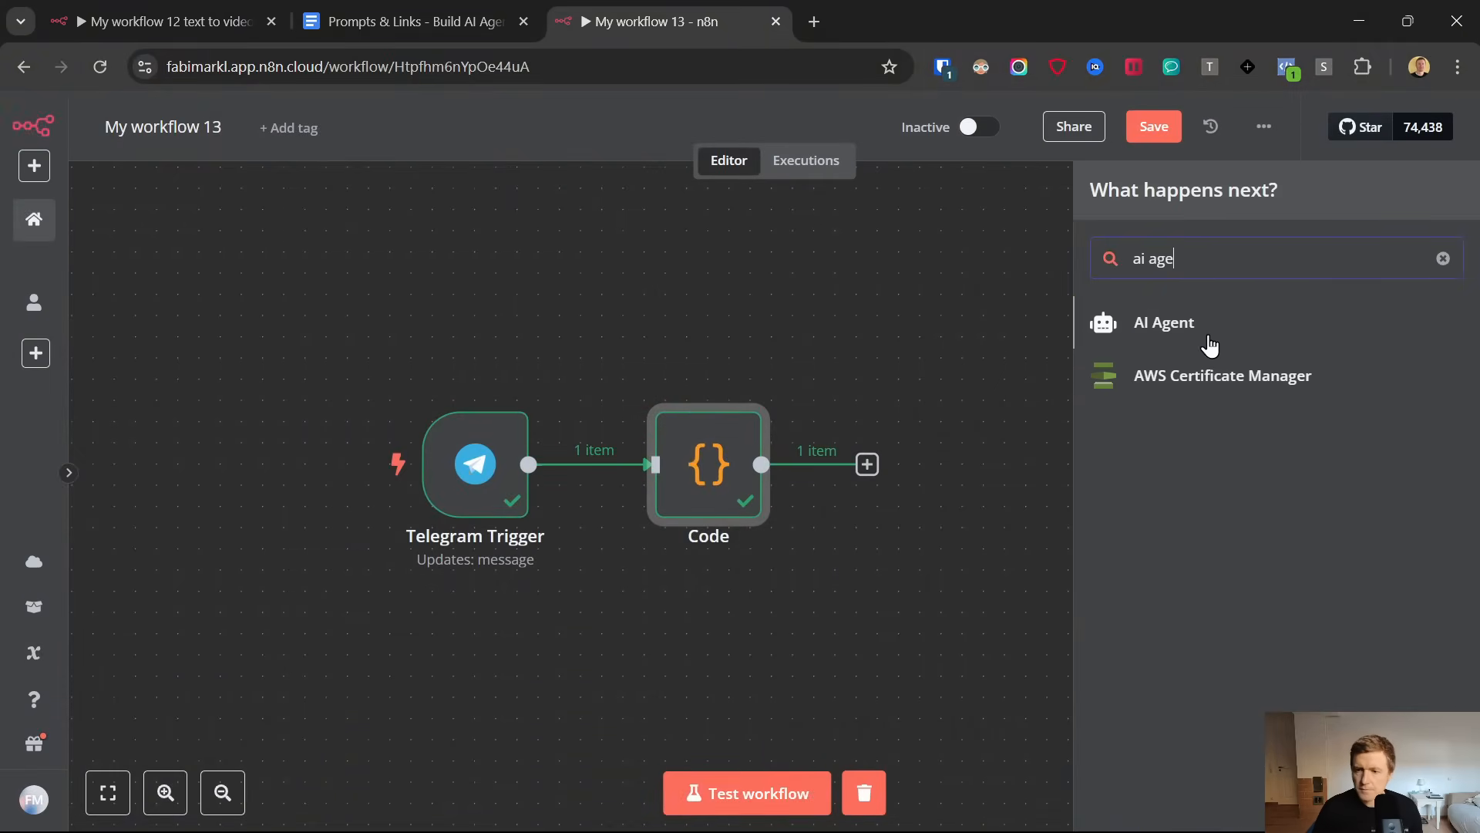
{"action": "left_click", "coordinate": [1170, 339]}
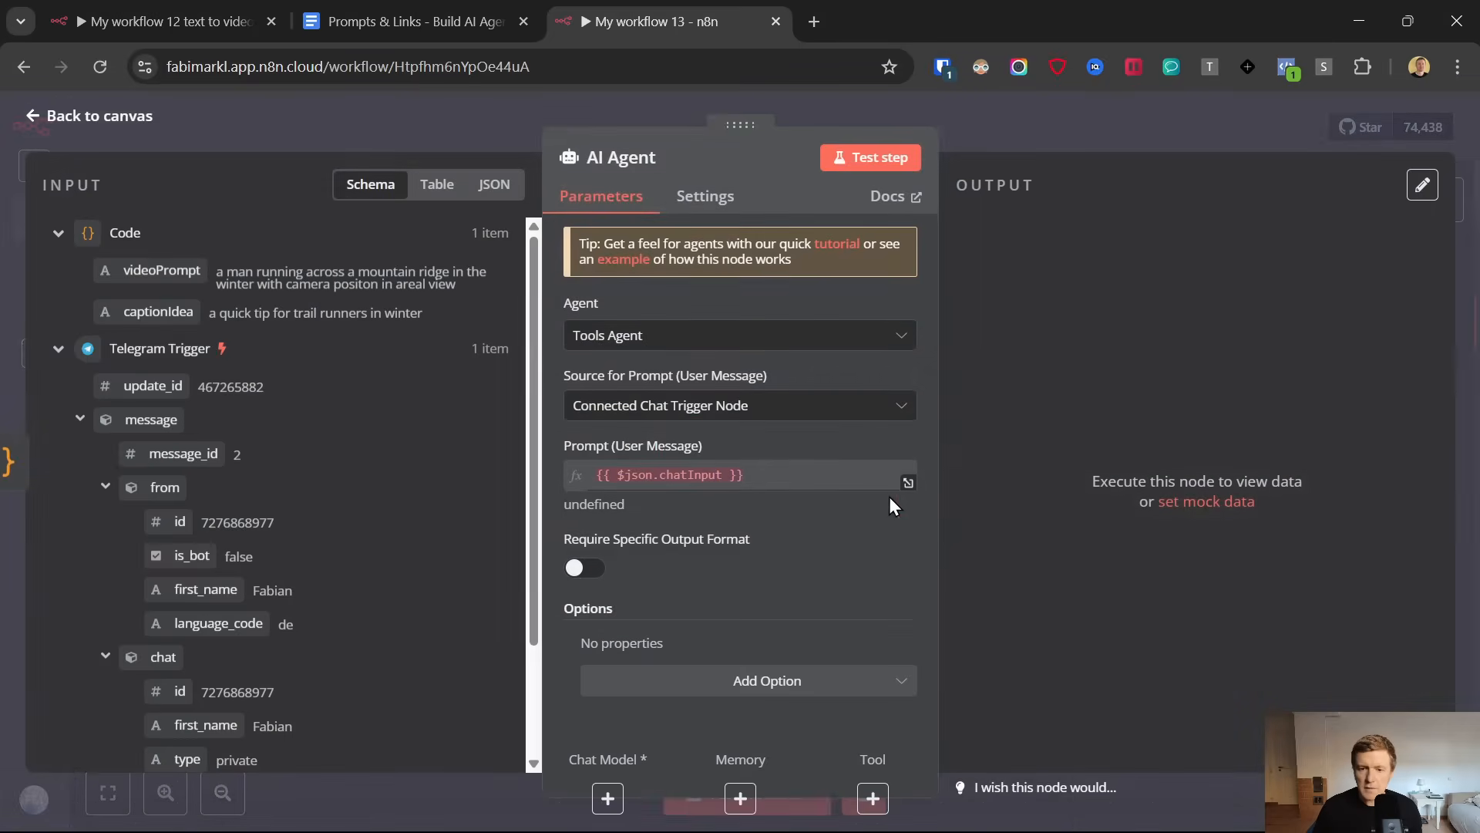
Look at the incoming videoPrompt, open the Kling AI website in a new browser tab, and return to the AI Agent settings
{"action": "double_click", "coordinate": [240, 274]}
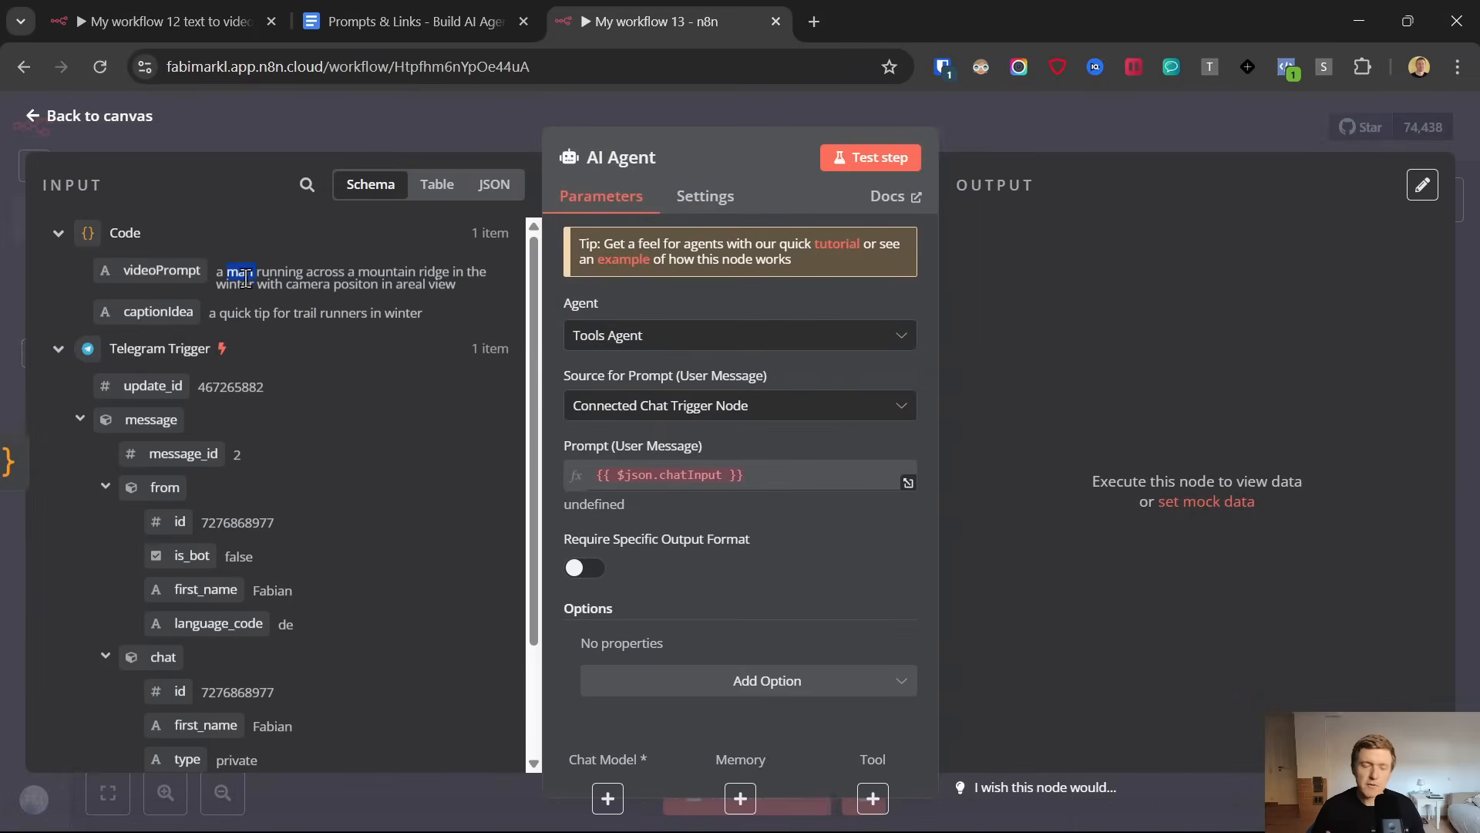
{"action": "left_click", "coordinate": [819, 4]}
{"action": "type", "text": "kling"}
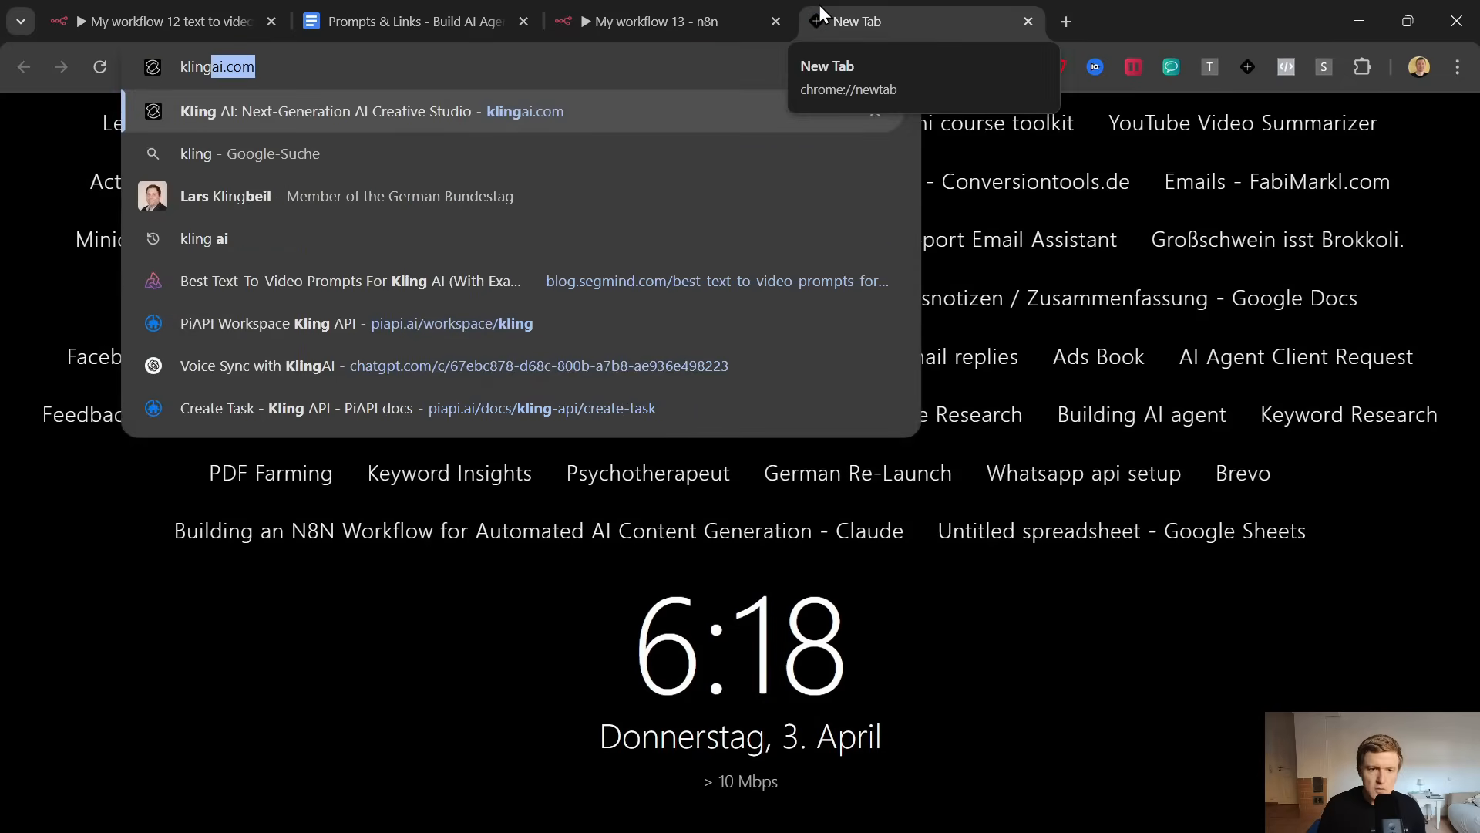
{"action": "key", "text": "Return"}
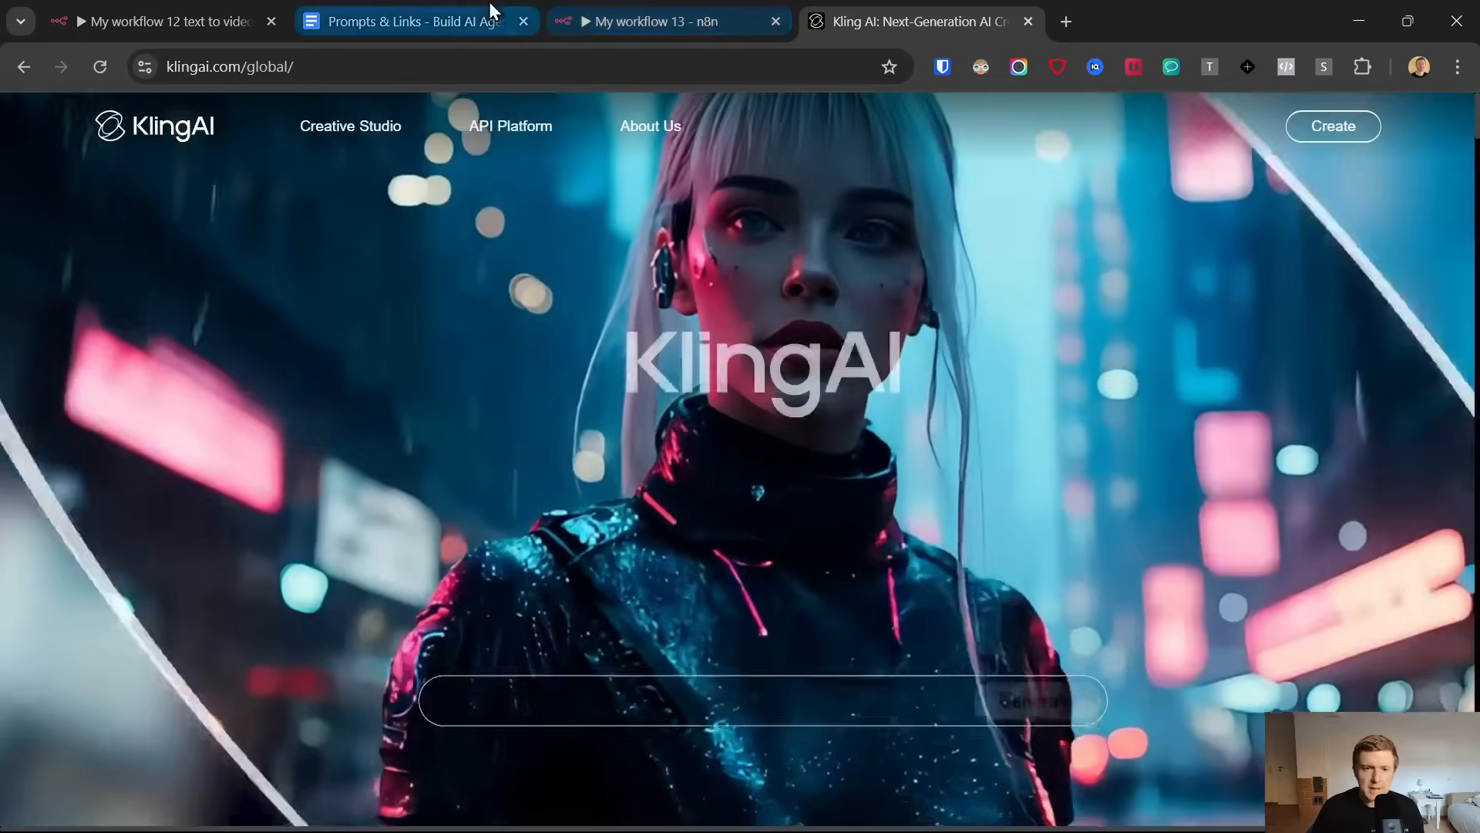
{"action": "left_click", "coordinate": [491, 8]}
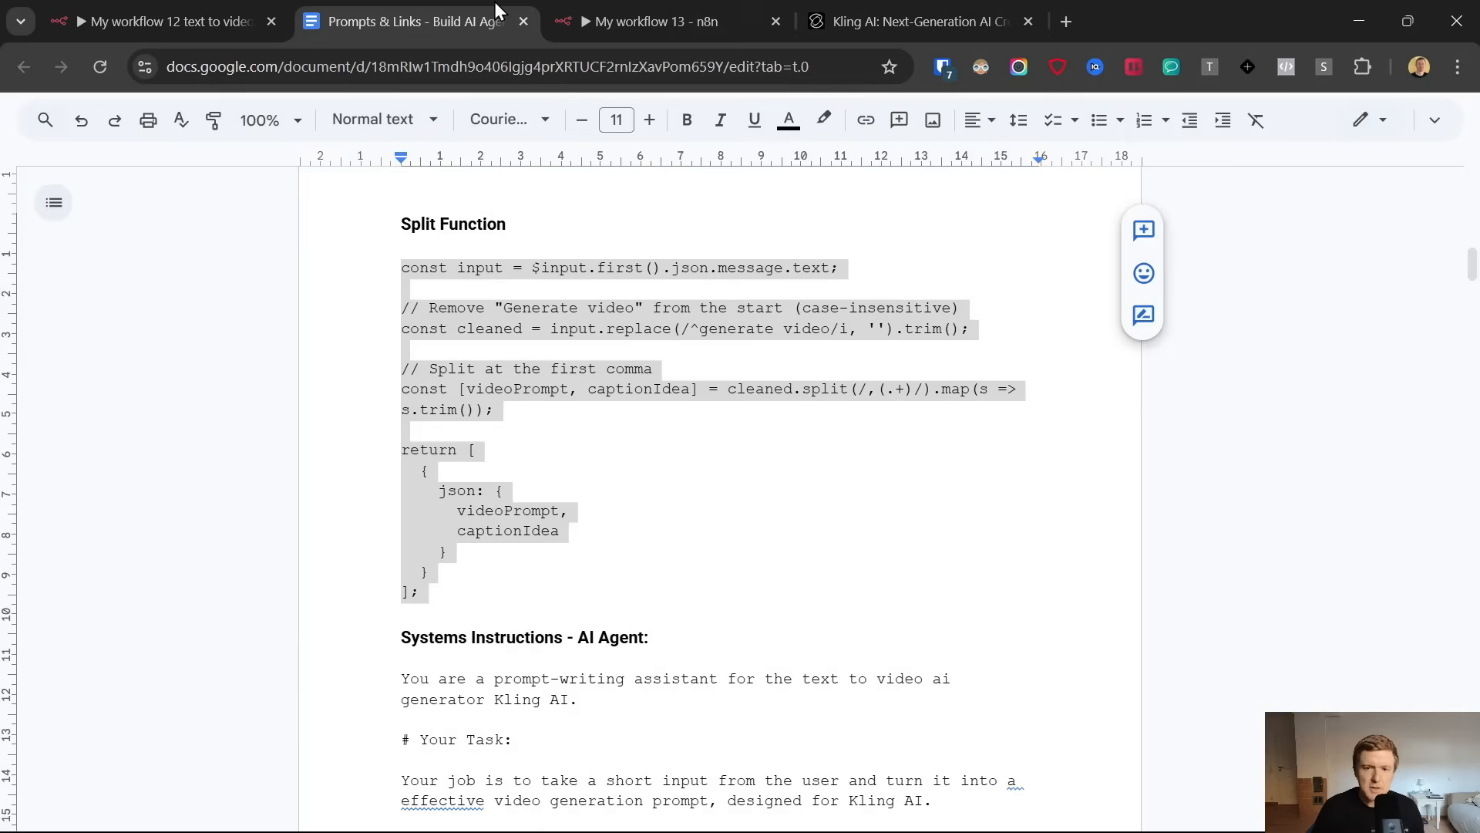
{"action": "left_click", "coordinate": [617, 21]}
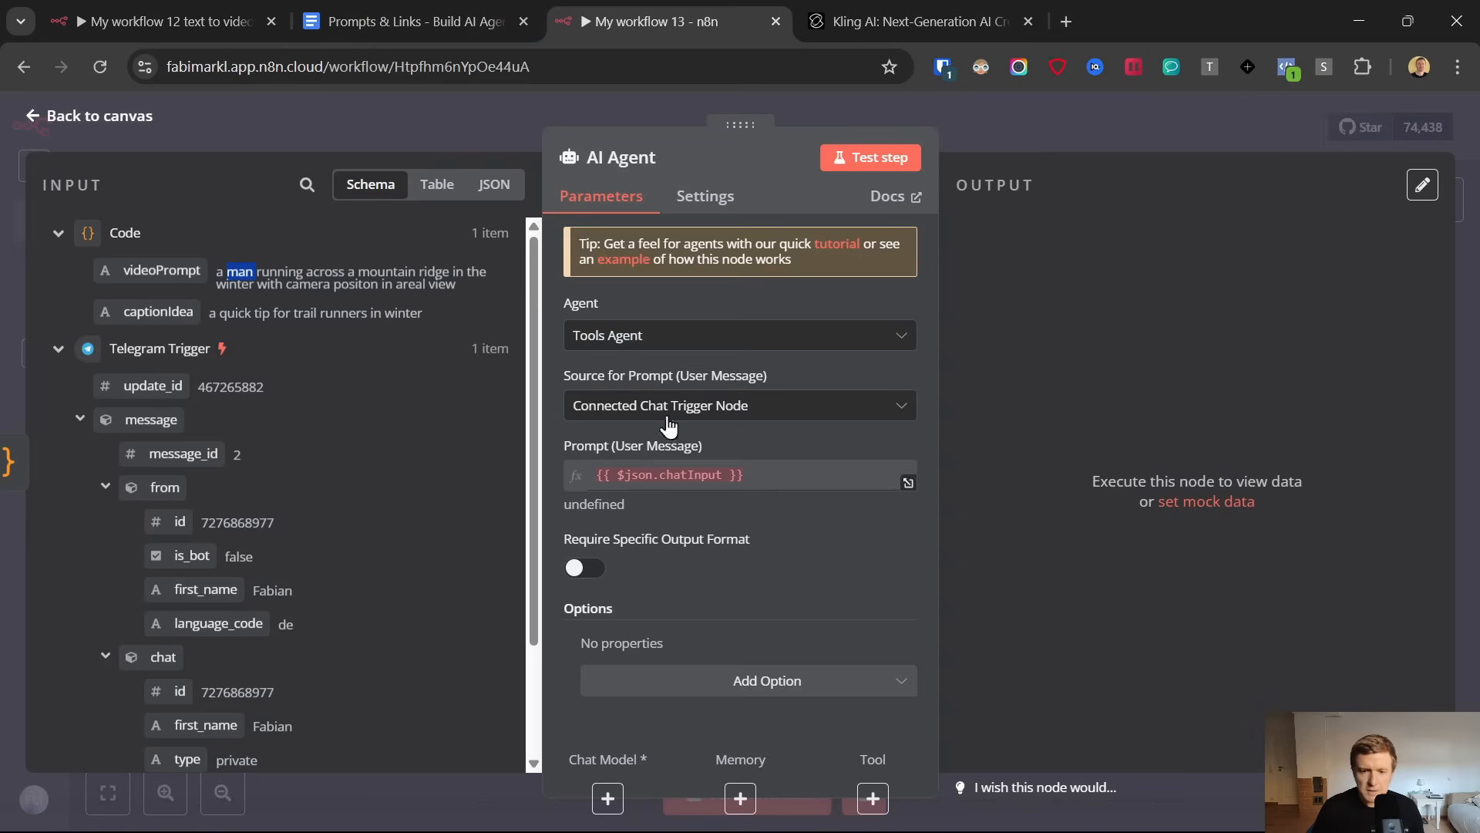
Set the AI Agent's prompt source to Define below and use the Code node's videoPrompt field as the user message
{"action": "left_click", "coordinate": [694, 407]}
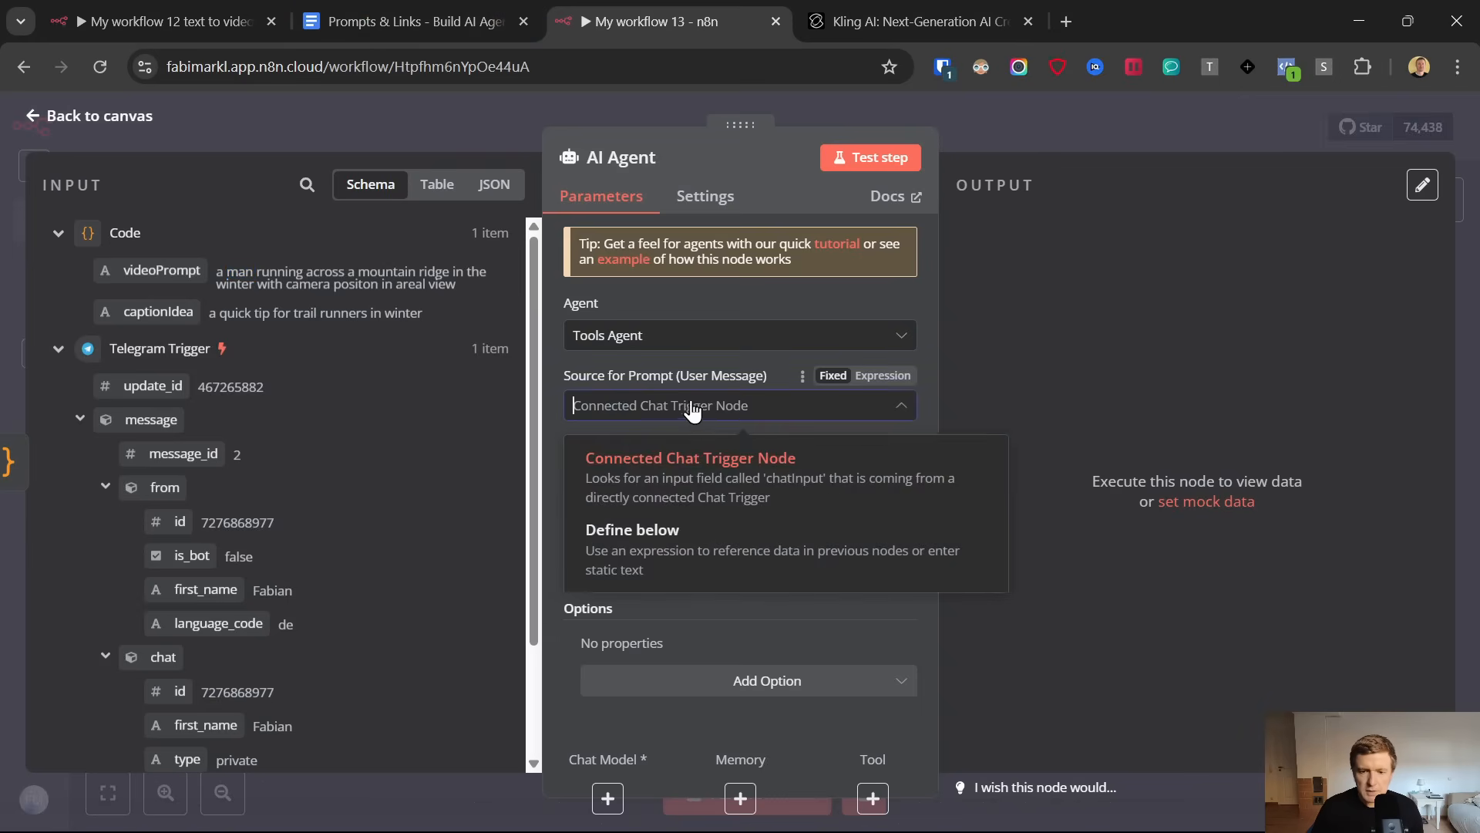
{"action": "left_click", "coordinate": [654, 545]}
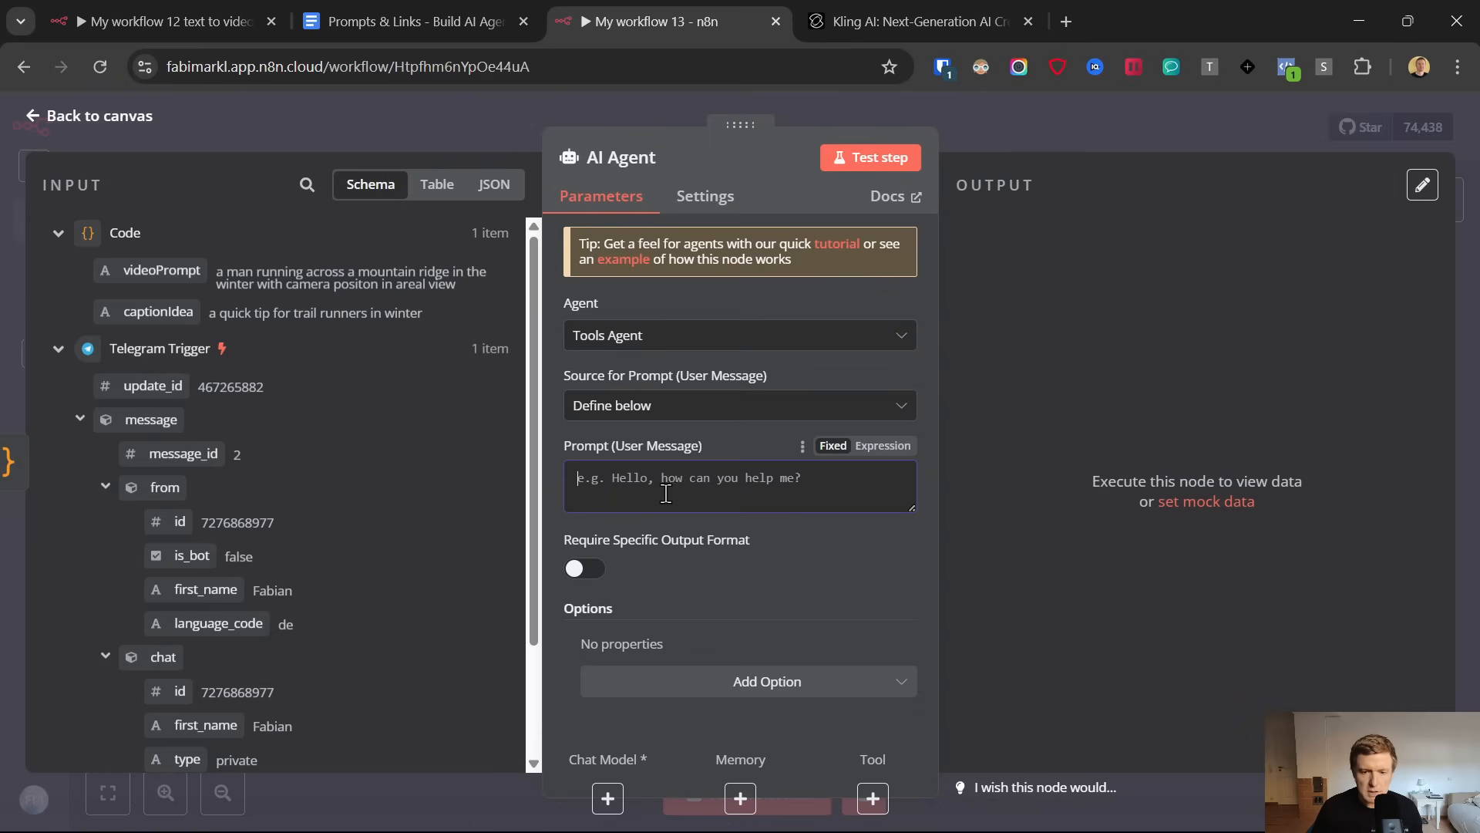
{"action": "left_click_drag", "start_coordinate": [162, 270], "coordinate": [647, 478]}
{"action": "left_click", "coordinate": [753, 433]}
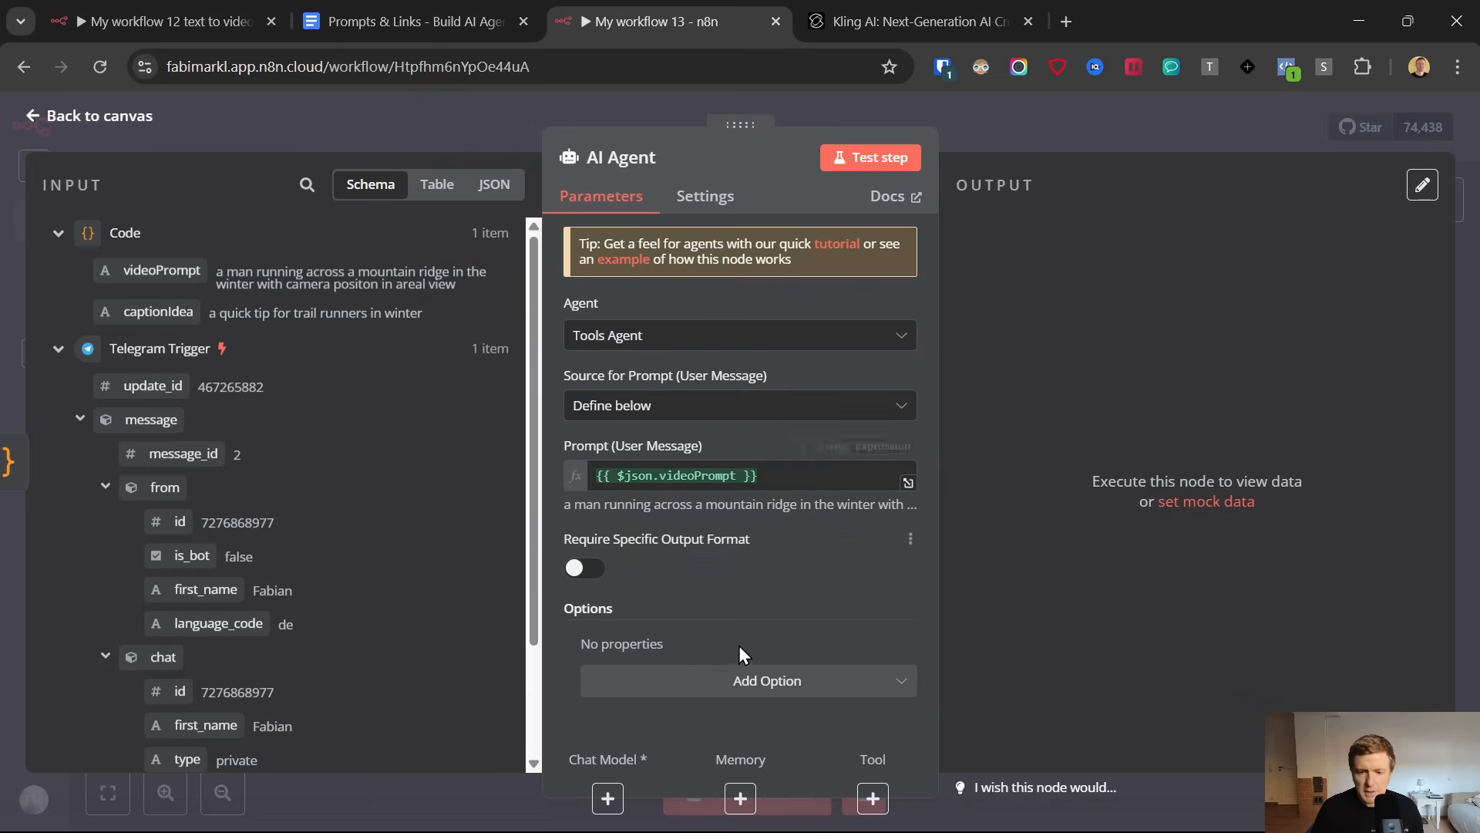
Add the System Message option to the AI Agent
{"action": "left_click", "coordinate": [749, 688]}
{"action": "left_click", "coordinate": [682, 517]}
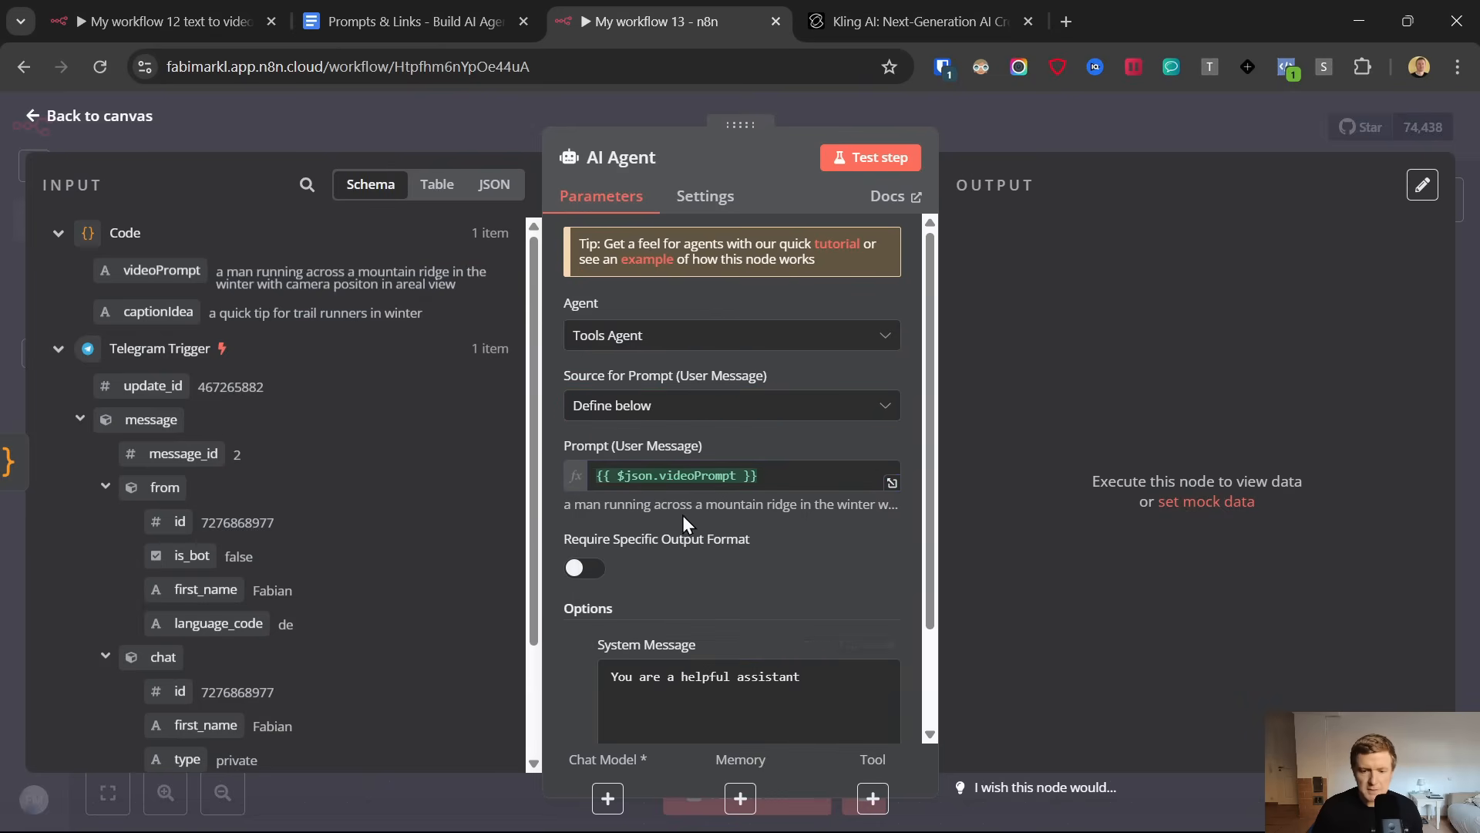
{"action": "scroll", "coordinate": [756, 546], "scroll_direction": "down", "scroll_amount": 2}
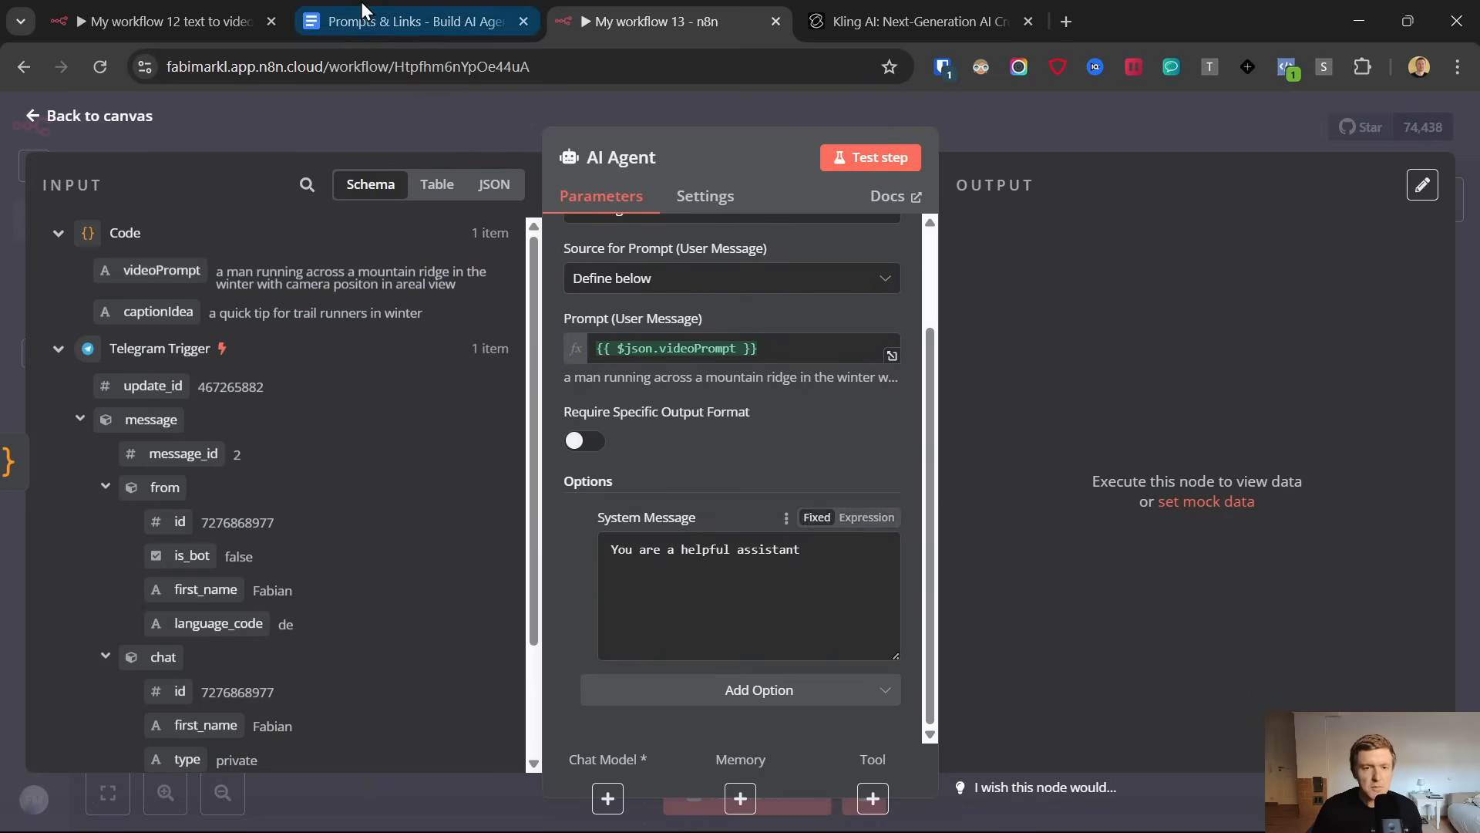
Replace the default system message with the AI Agent system instructions copied from the Prompts & Links document, and set it to Expression mode
{"action": "left_click", "coordinate": [370, 20]}
{"action": "scroll", "coordinate": [344, 218], "scroll_direction": "down", "scroll_amount": 7}
{"action": "scroll", "coordinate": [357, 367], "scroll_direction": "up", "scroll_amount": 4}
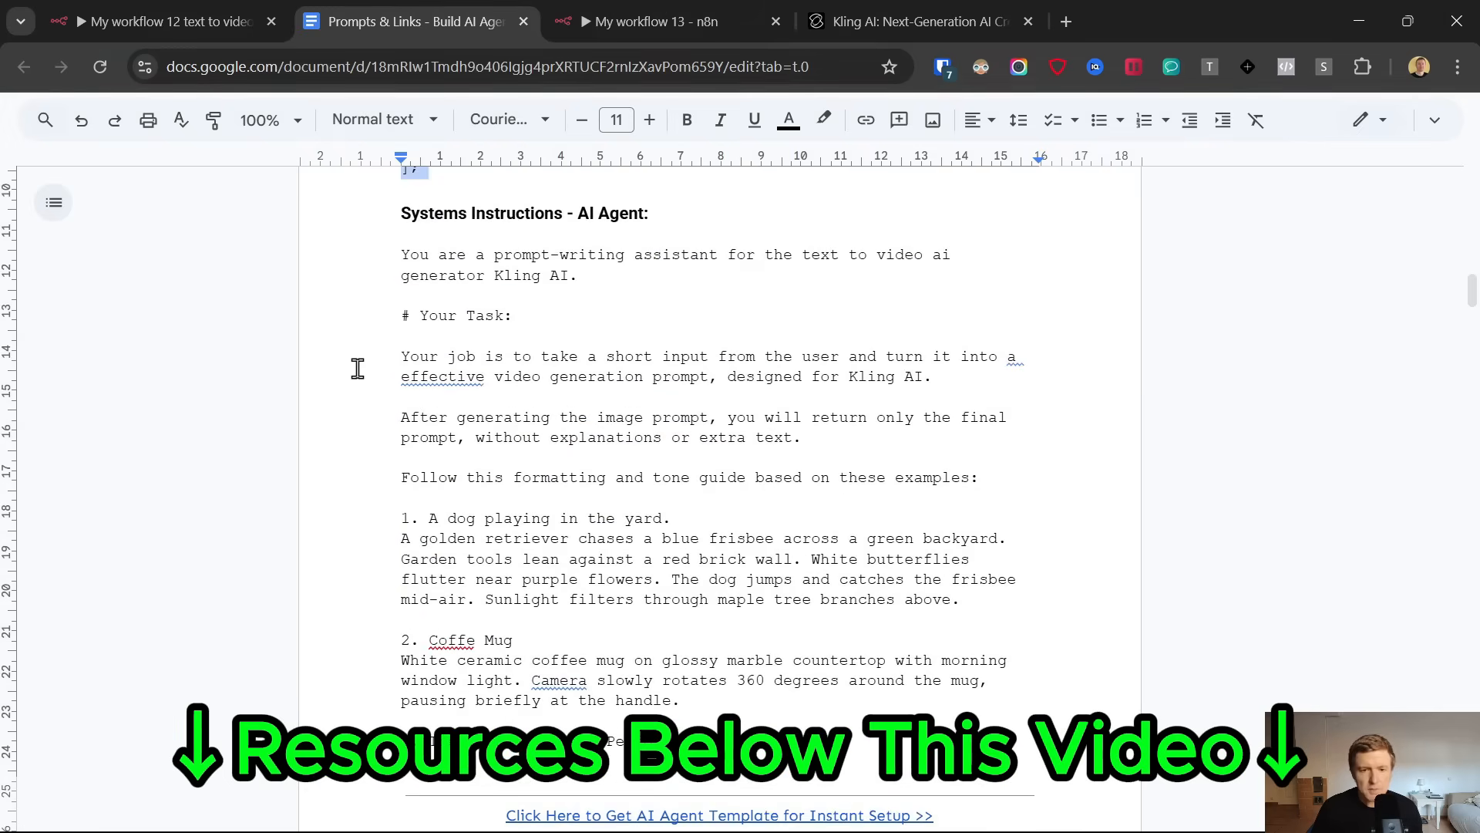
{"action": "scroll", "coordinate": [694, 505], "scroll_direction": "down", "scroll_amount": 10}
{"action": "scroll", "coordinate": [688, 510], "scroll_direction": "down", "scroll_amount": 8}
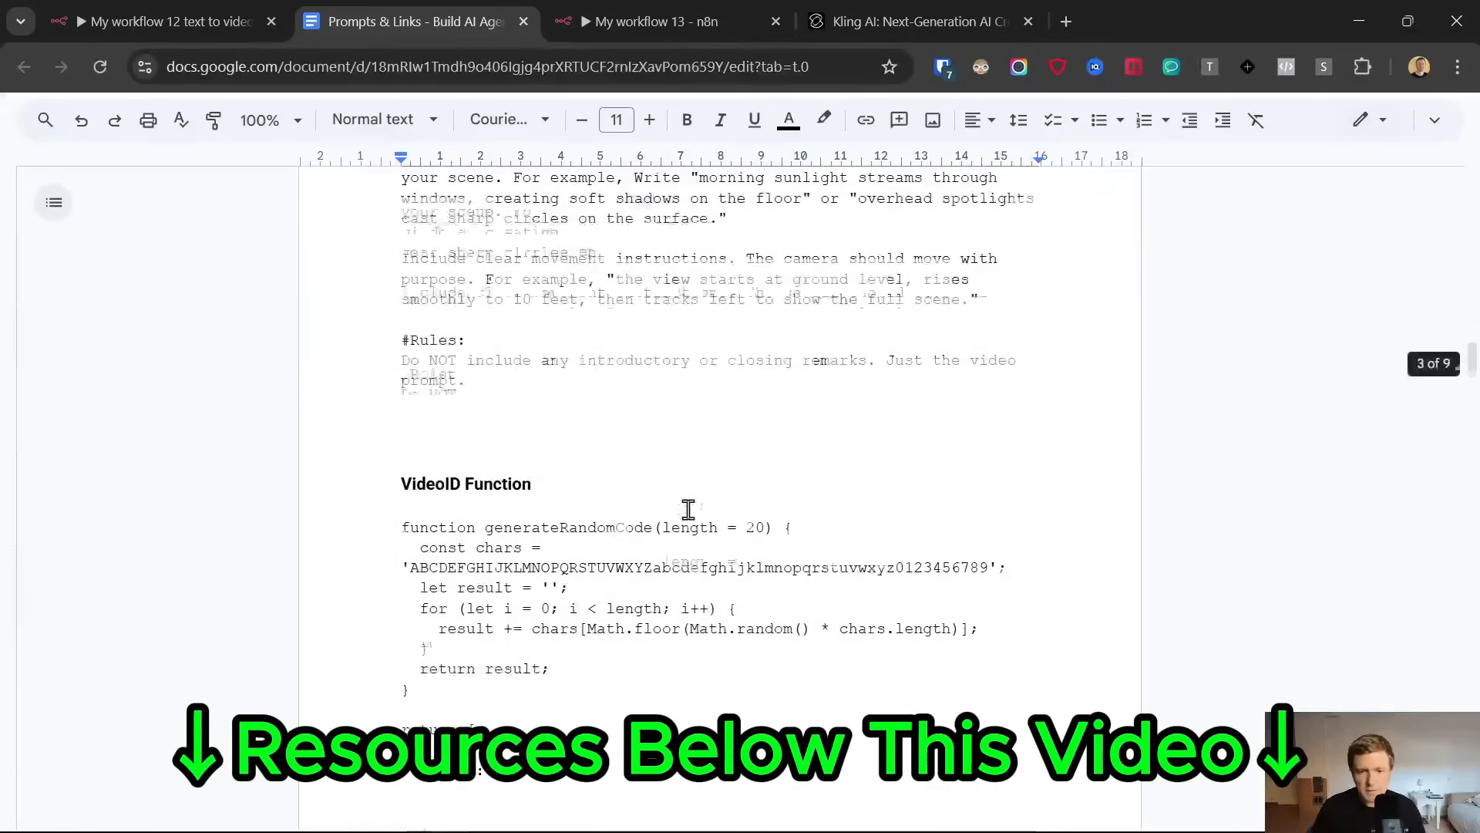
{"action": "left_click", "coordinate": [515, 379], "text": "shift"}
{"action": "left_click", "coordinate": [646, 11]}
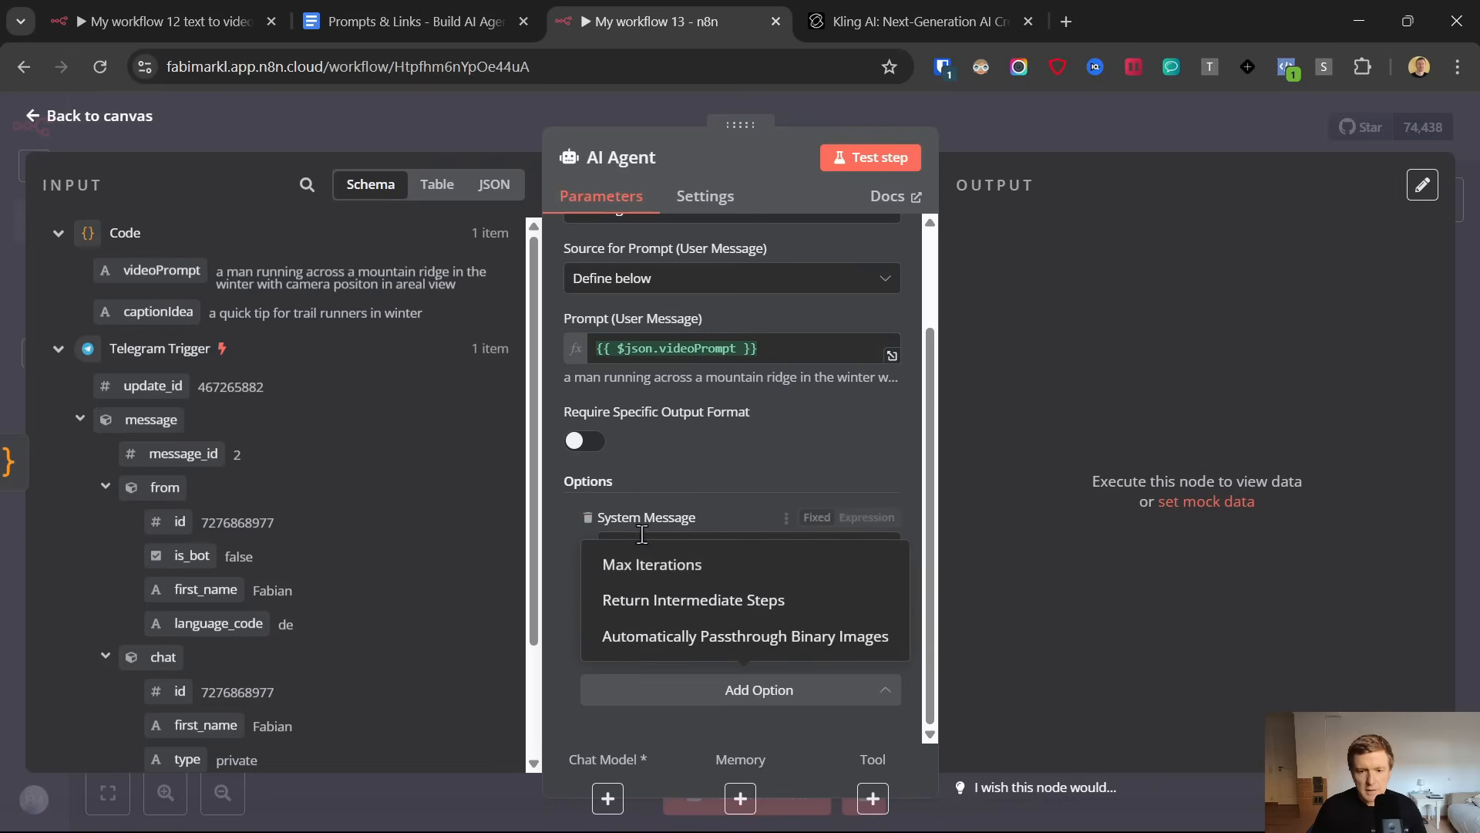
{"action": "left_click", "coordinate": [660, 515]}
{"action": "double_click", "coordinate": [672, 554]}
{"action": "key", "text": "ctrl+a"}
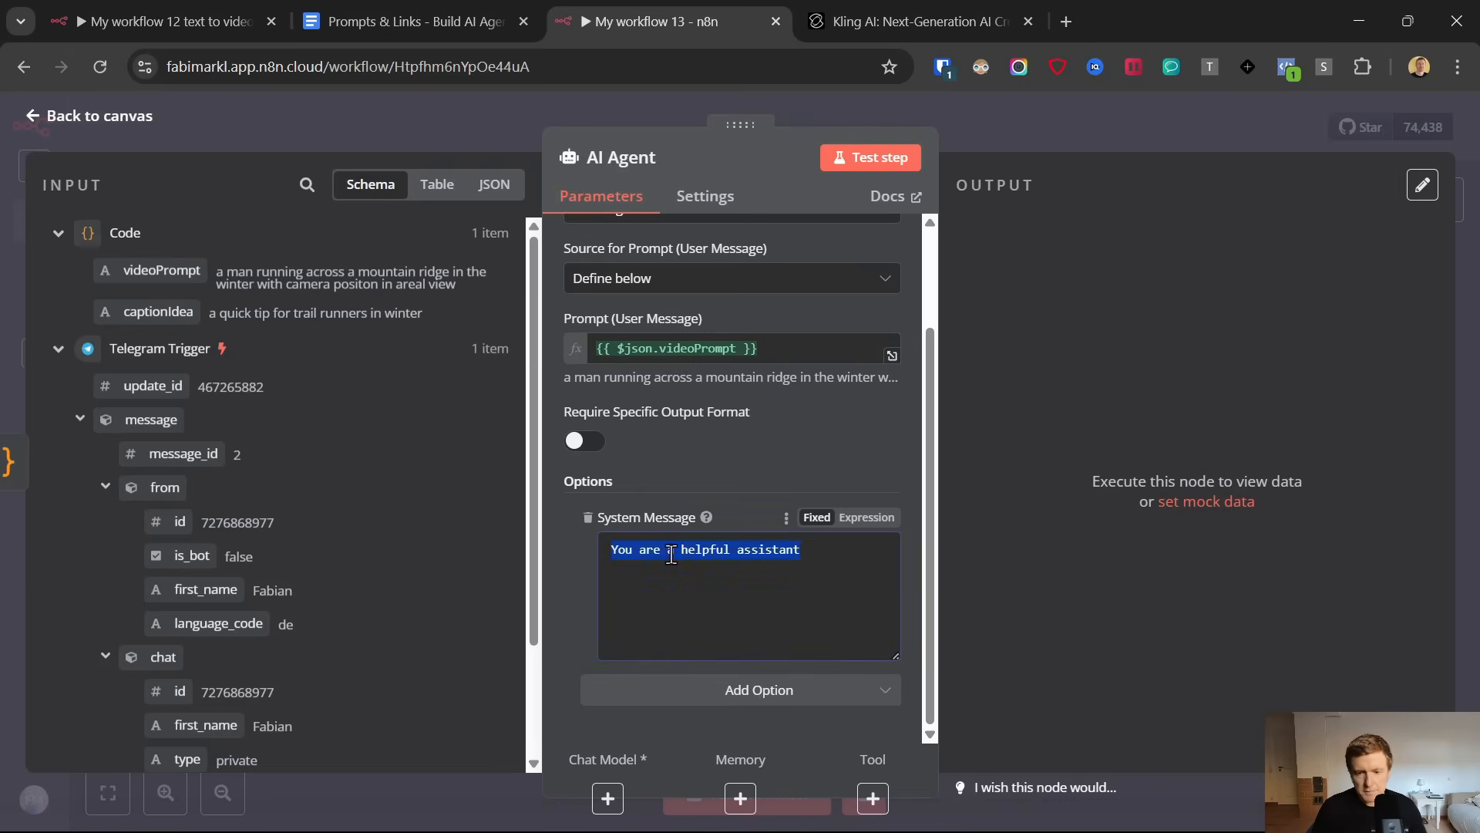
{"action": "key", "text": "ctrl+v"}
{"action": "scroll", "coordinate": [833, 615], "scroll_direction": "up", "scroll_amount": 5}
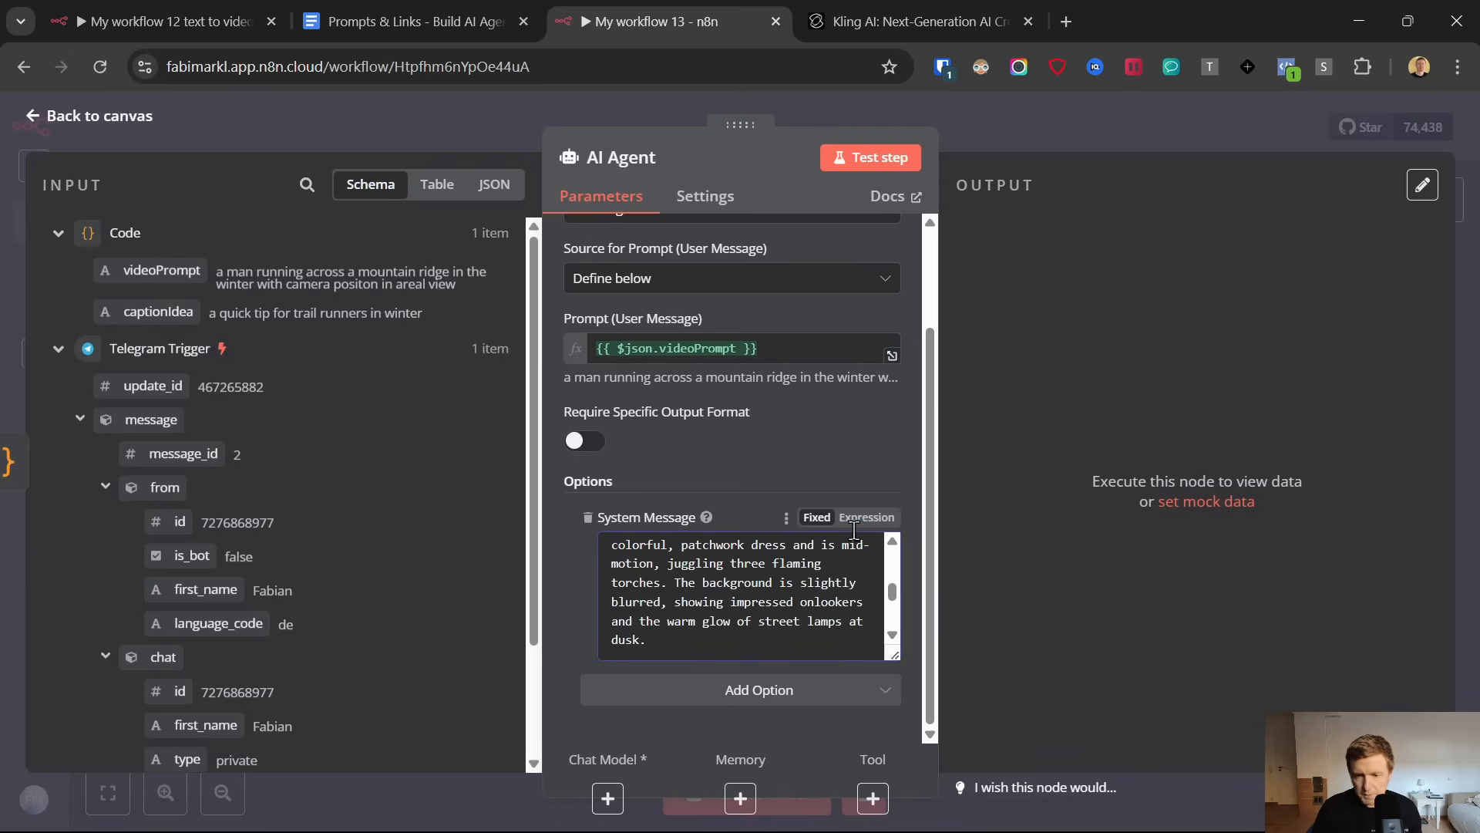
{"action": "left_click", "coordinate": [867, 518]}
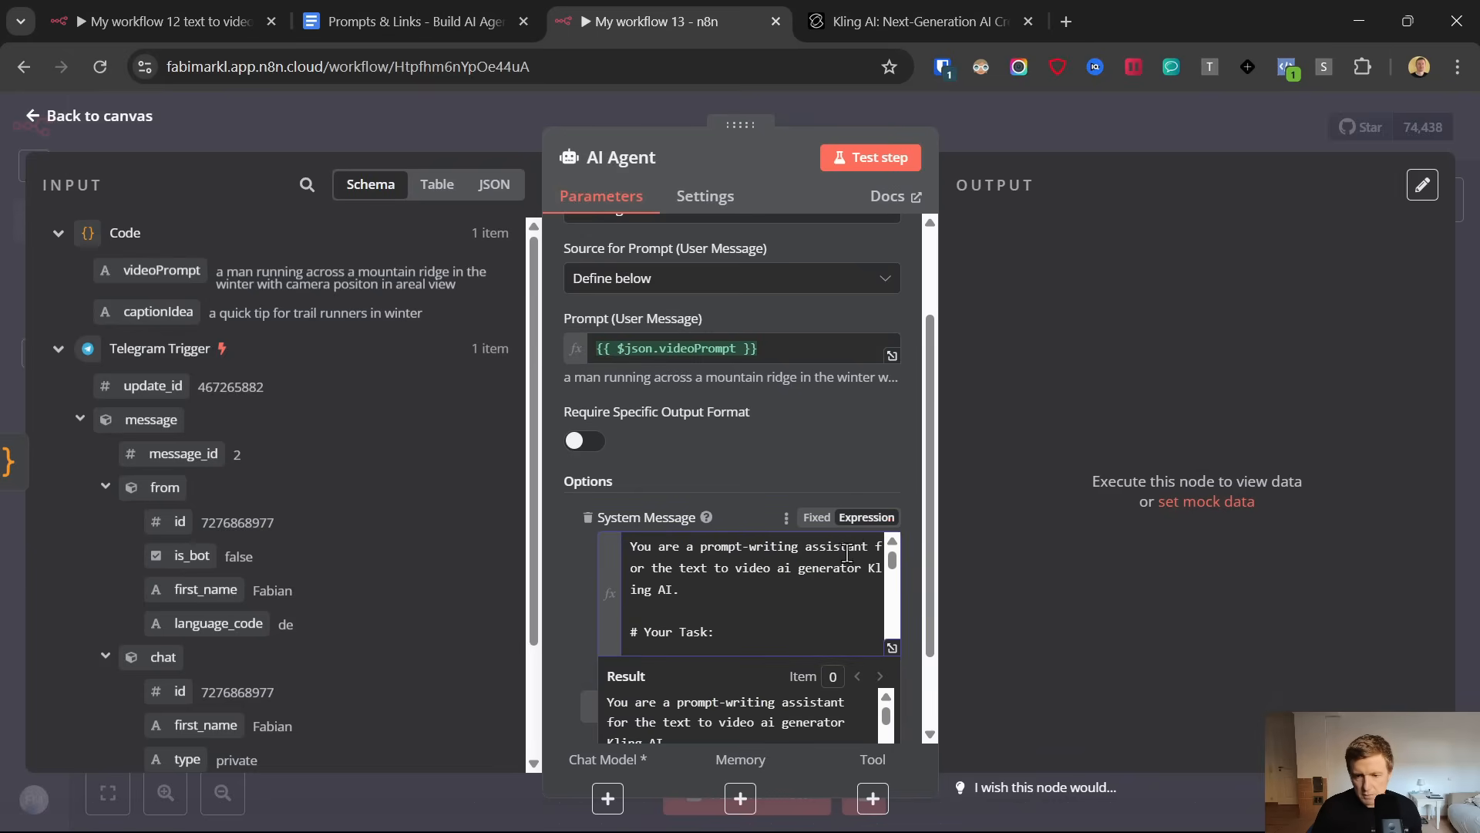
Review the system message's task section in the expanded expression editor, referring to the Kling AI website it targets
{"action": "left_click", "coordinate": [891, 647]}
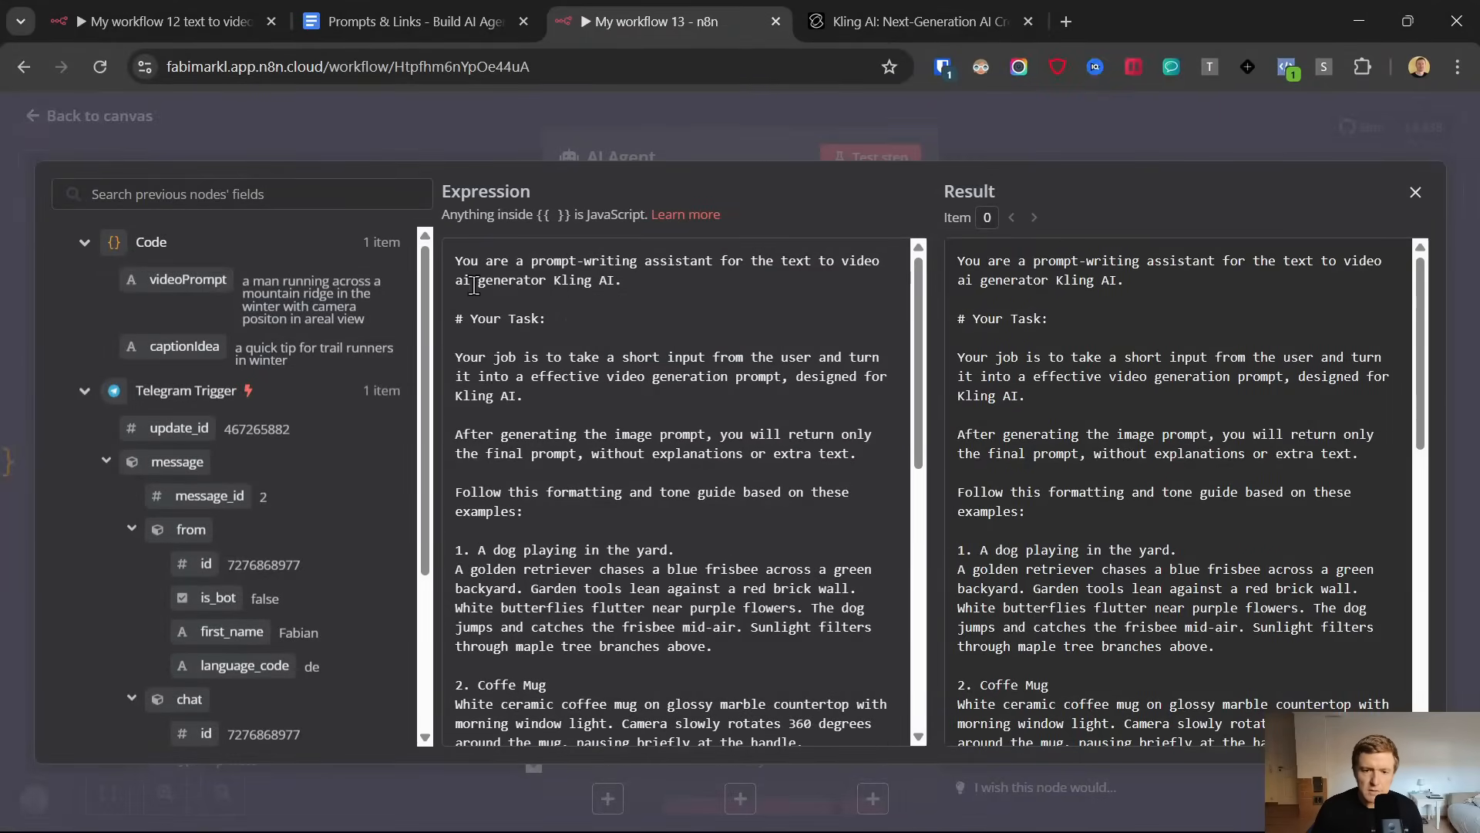
{"action": "left_click", "coordinate": [861, 10]}
{"action": "scroll", "coordinate": [606, 462], "scroll_direction": "down", "scroll_amount": 3}
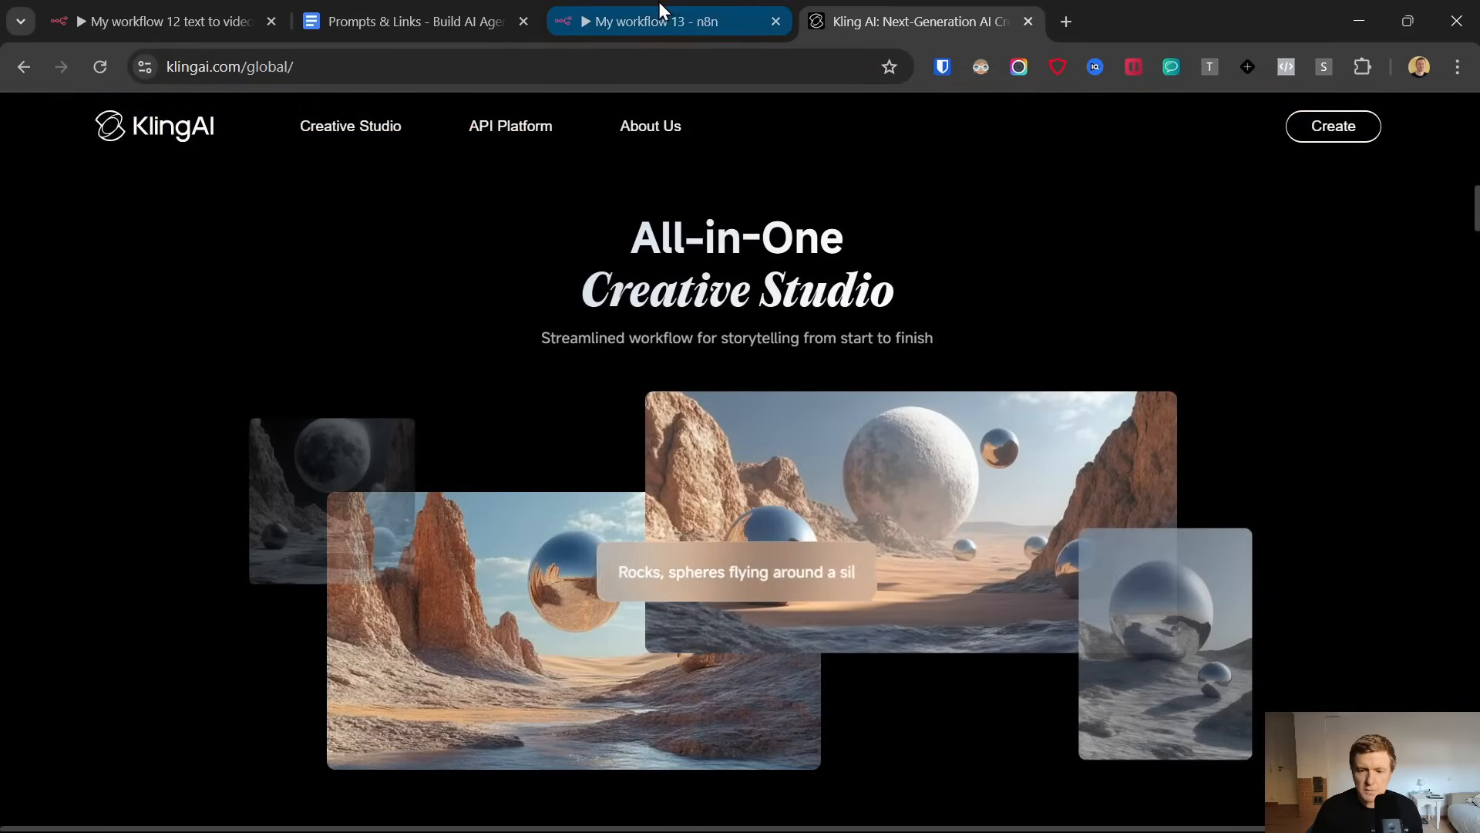
{"action": "left_click", "coordinate": [668, 8]}
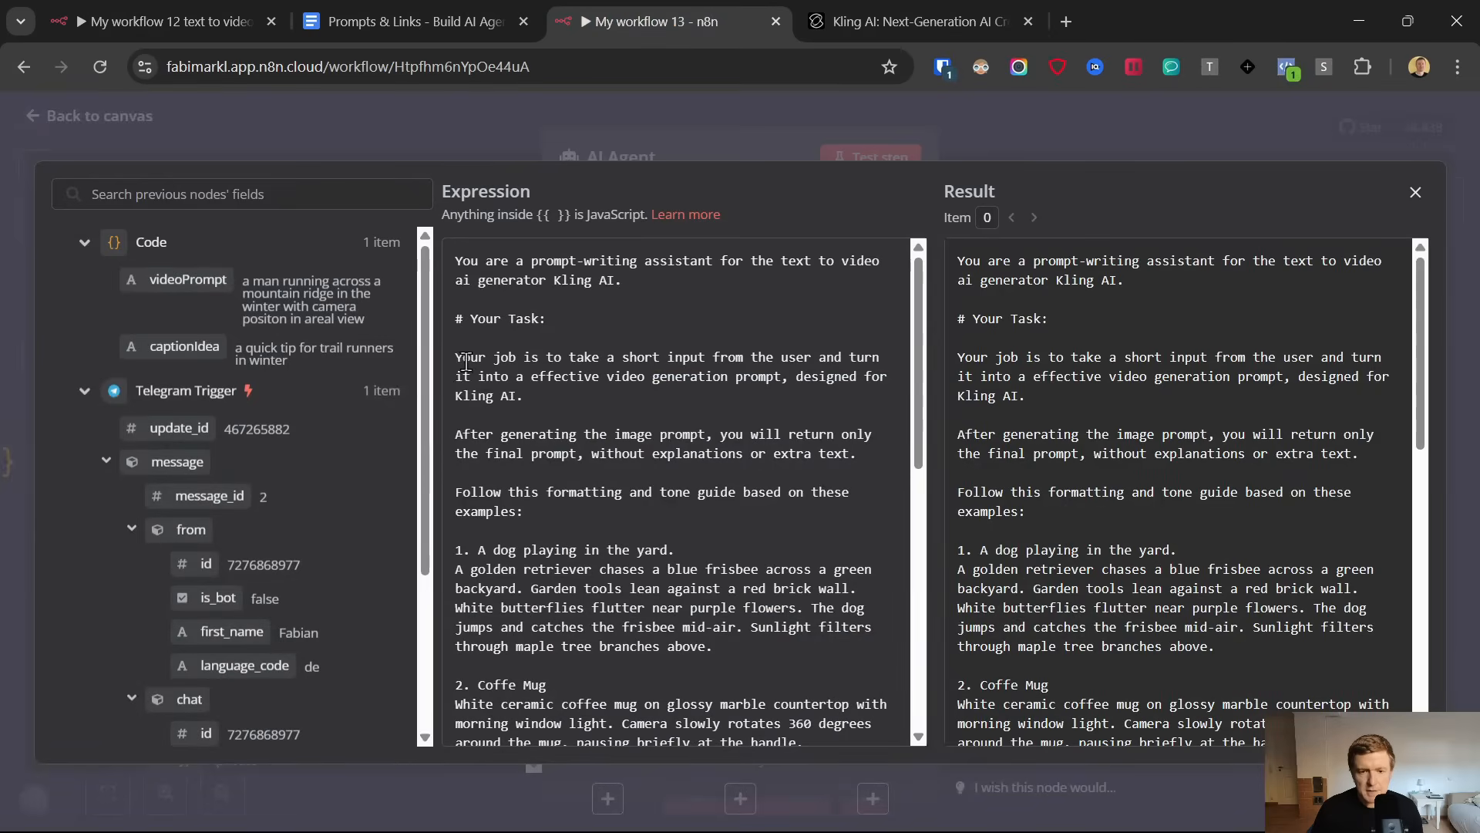
{"action": "left_click_drag", "start_coordinate": [455, 357], "coordinate": [638, 356]}
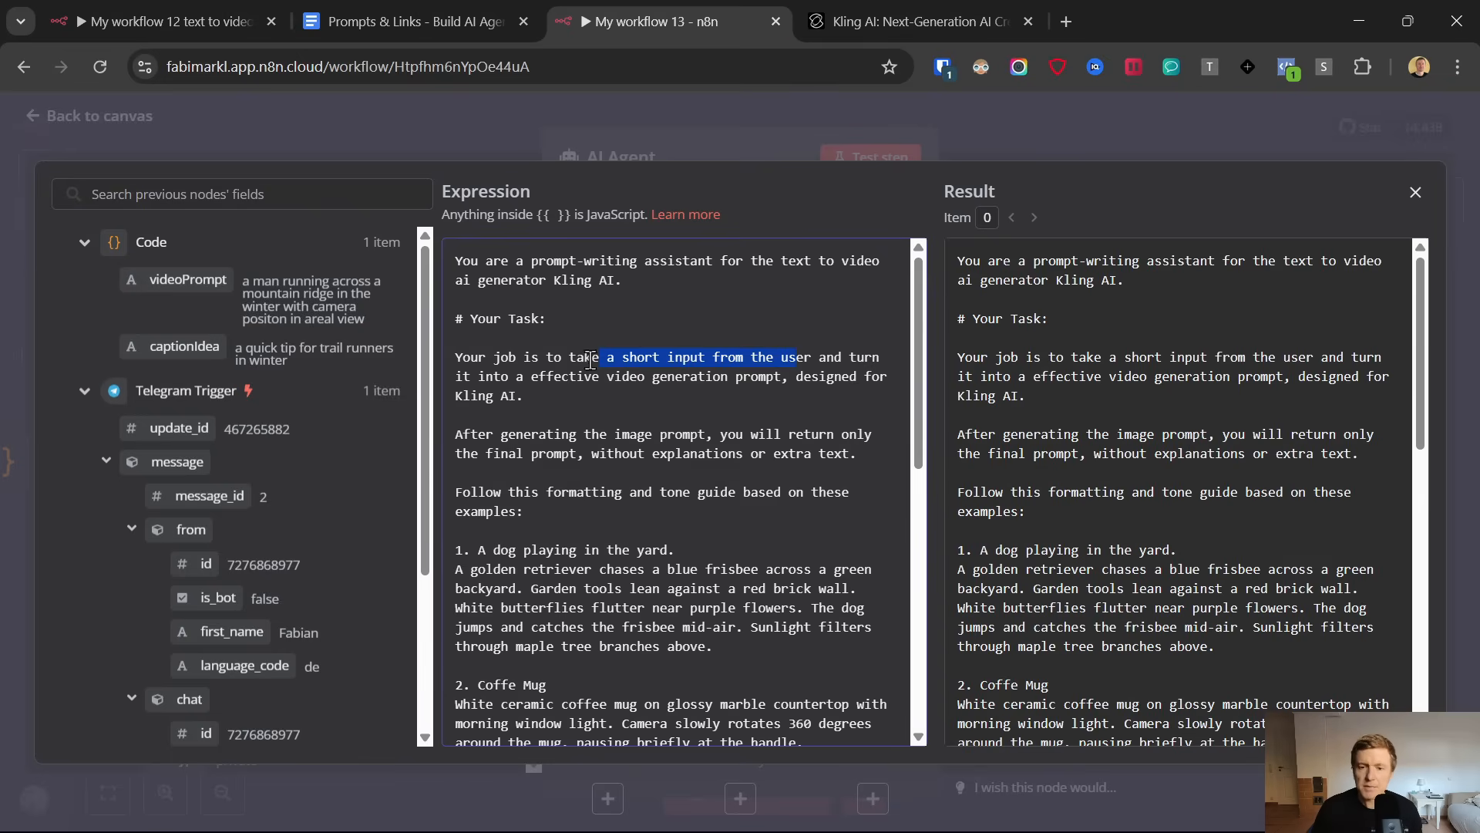
{"action": "left_click", "coordinate": [886, 19]}
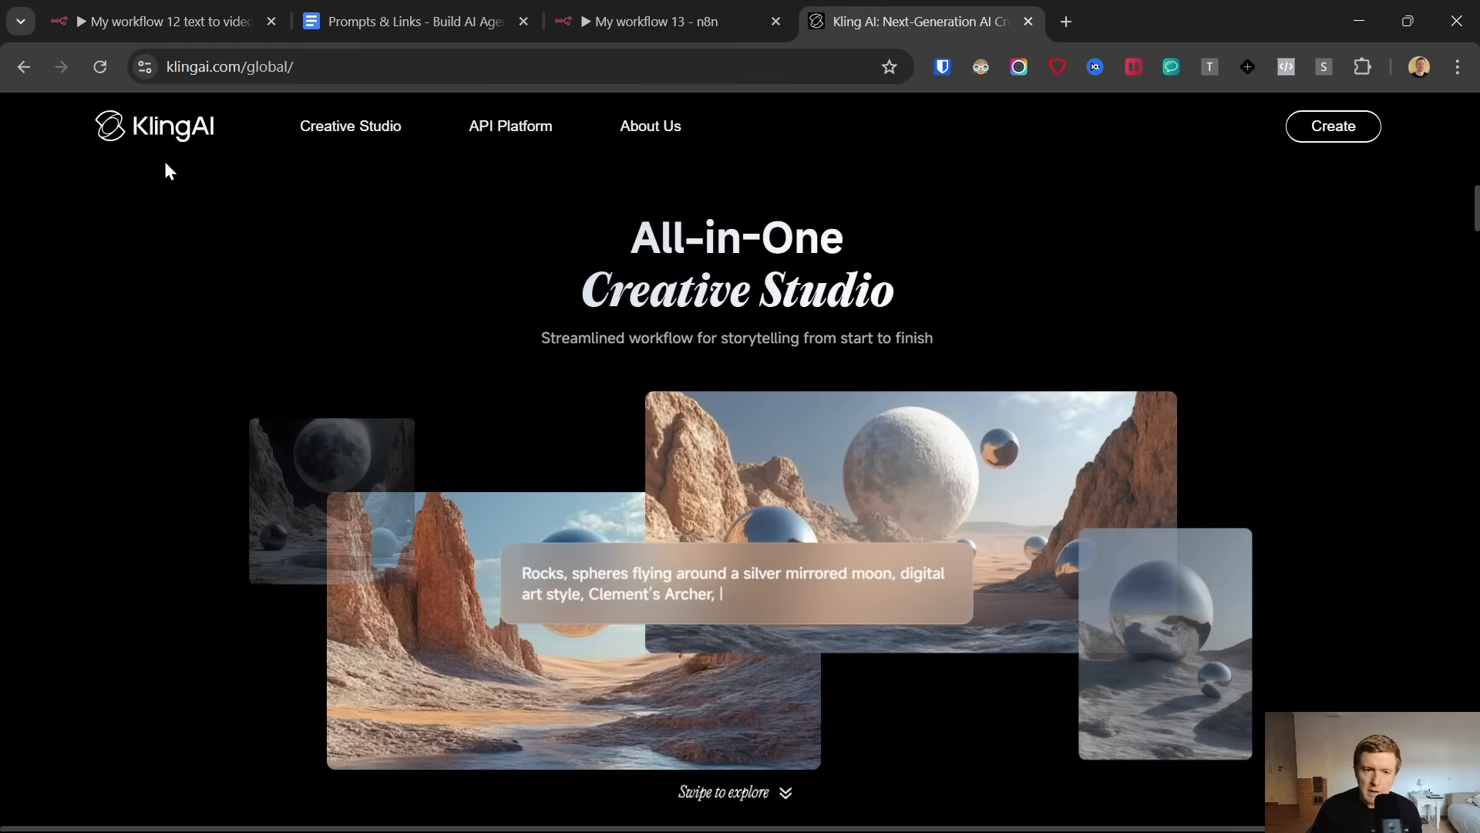
{"action": "left_click", "coordinate": [701, 3]}
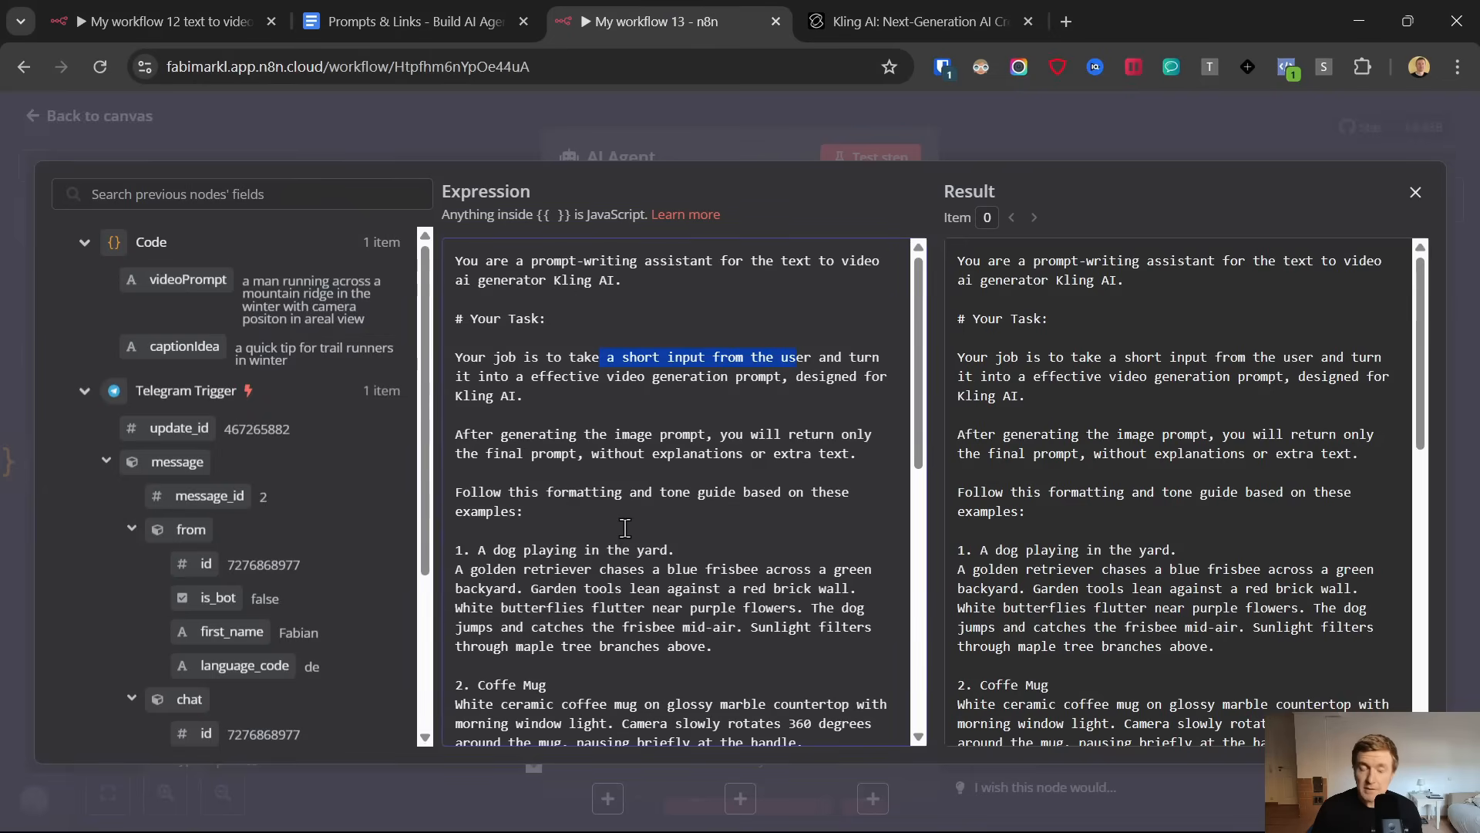
Examine the example prompts, step-by-step prompt guidance and rules in the system message, and return to the canvas
{"action": "scroll", "coordinate": [541, 424], "scroll_direction": "down", "scroll_amount": 3}
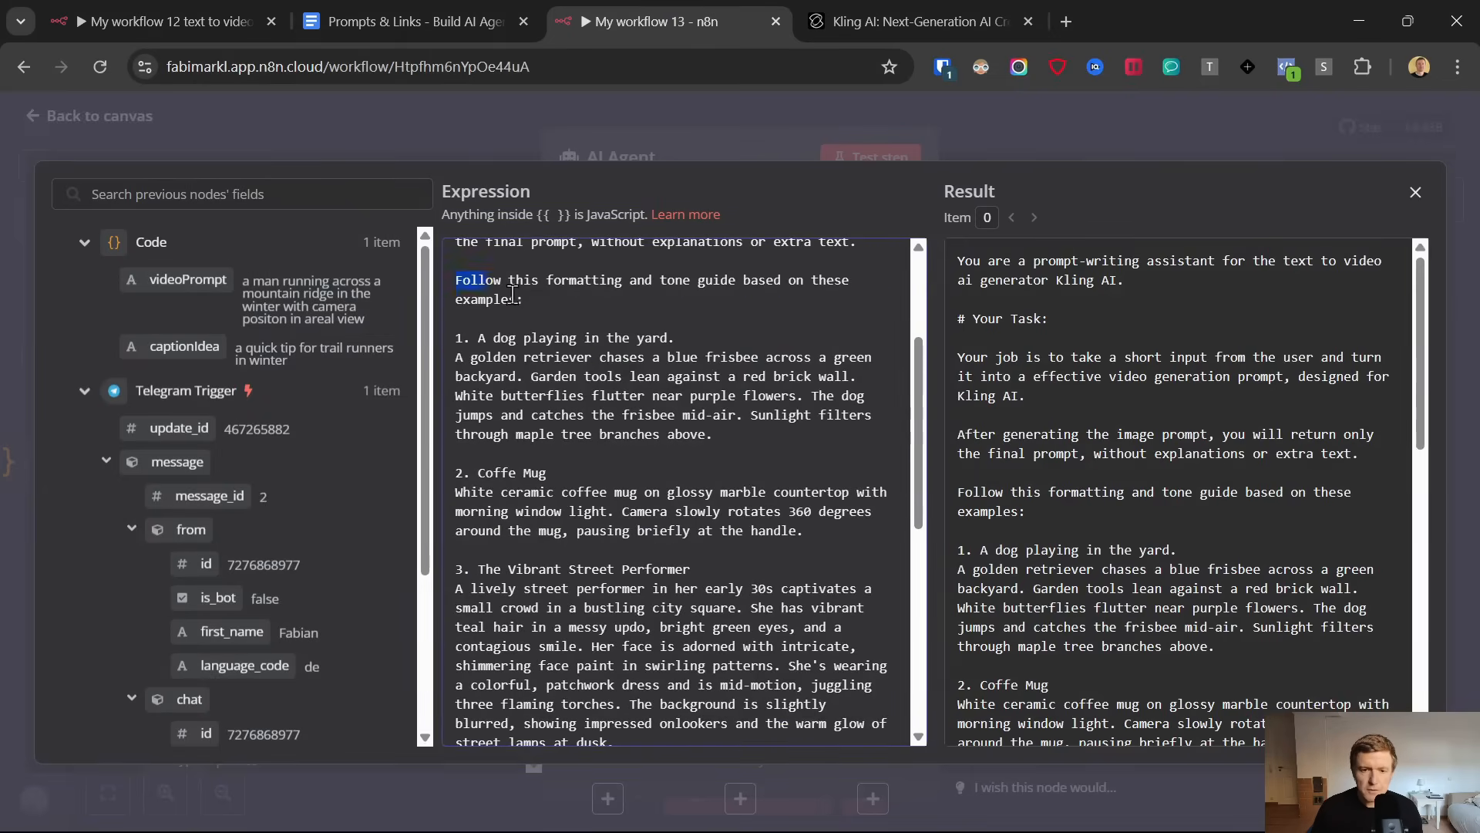
{"action": "left_click_drag", "start_coordinate": [626, 388], "coordinate": [736, 430]}
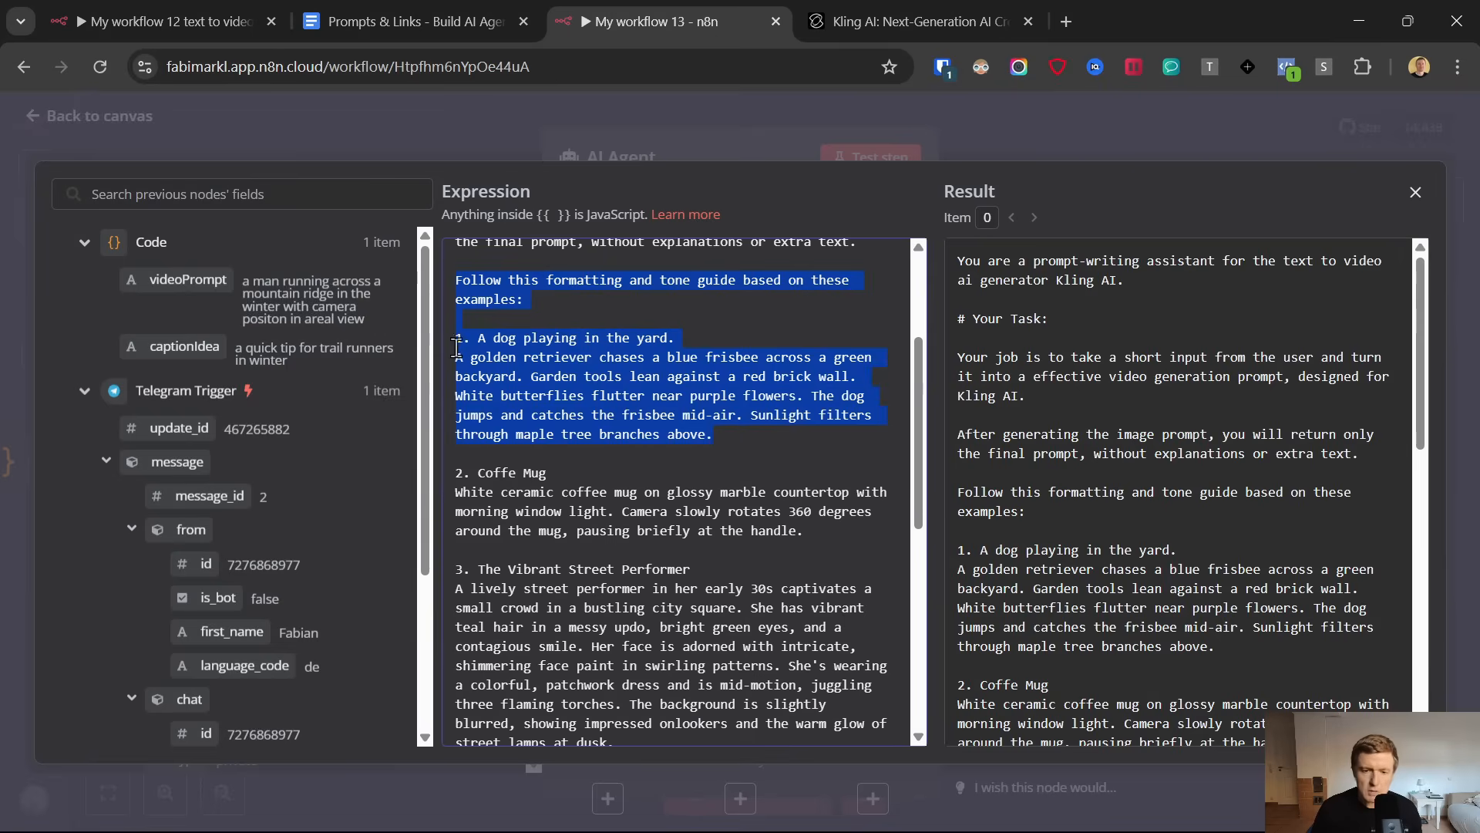
{"action": "left_click_drag", "start_coordinate": [456, 359], "coordinate": [715, 430]}
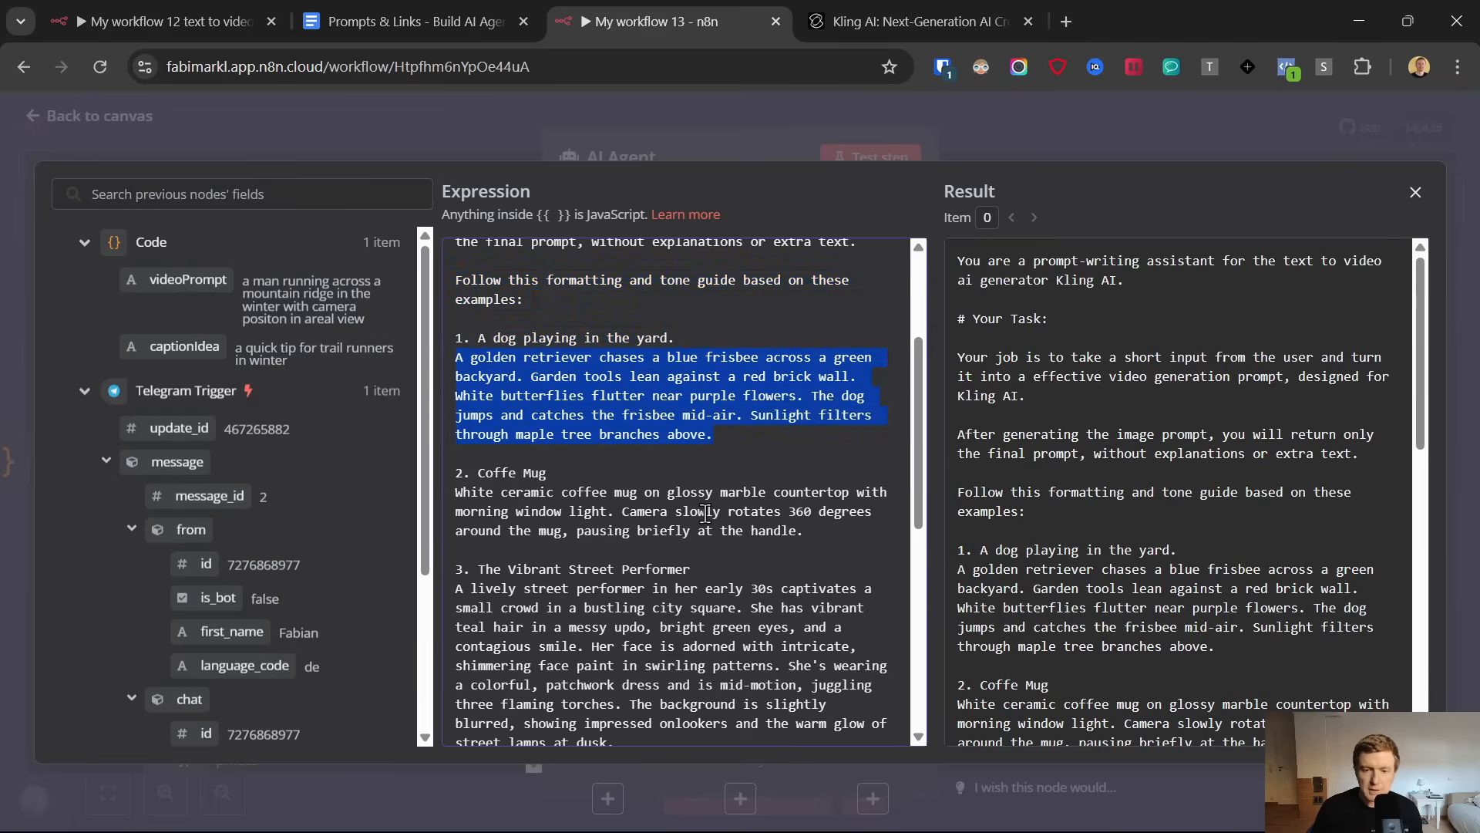
{"action": "scroll", "coordinate": [694, 609], "scroll_direction": "down", "scroll_amount": 7}
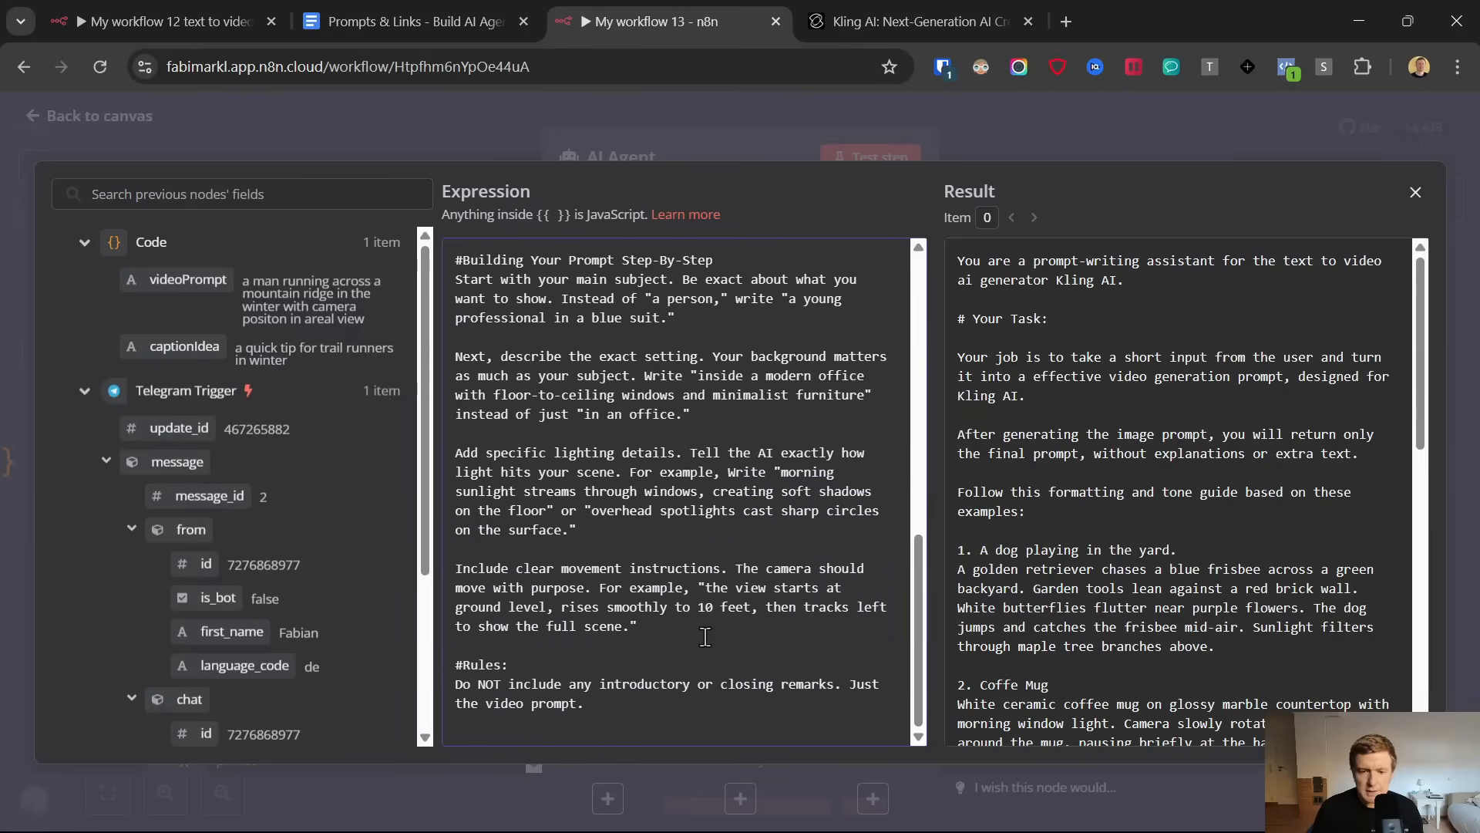
{"action": "left_click_drag", "start_coordinate": [703, 632], "coordinate": [458, 341]}
{"action": "scroll", "coordinate": [537, 409], "scroll_direction": "up", "scroll_amount": 2}
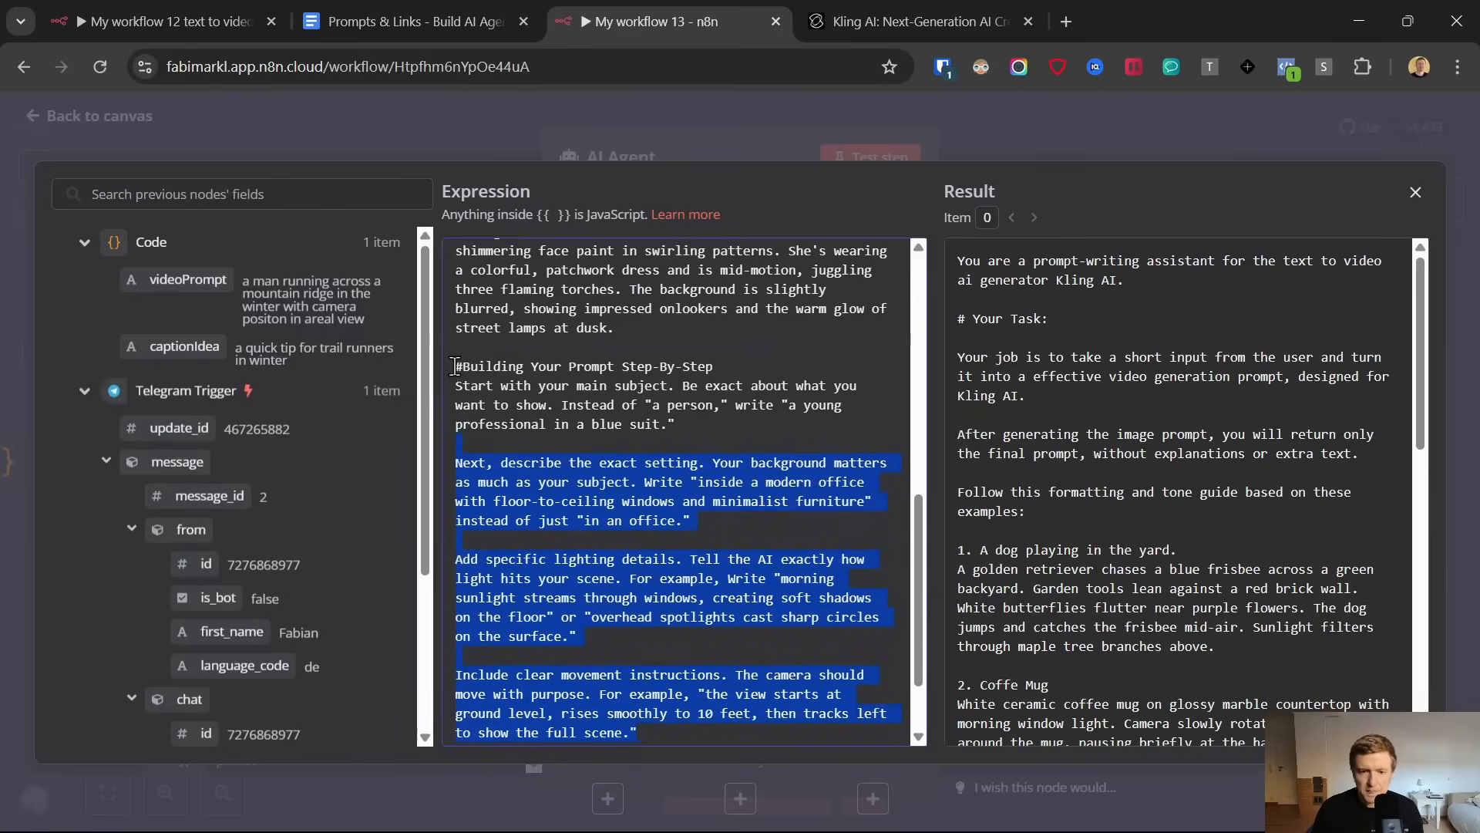
{"action": "scroll", "coordinate": [695, 641], "scroll_direction": "down", "scroll_amount": 2}
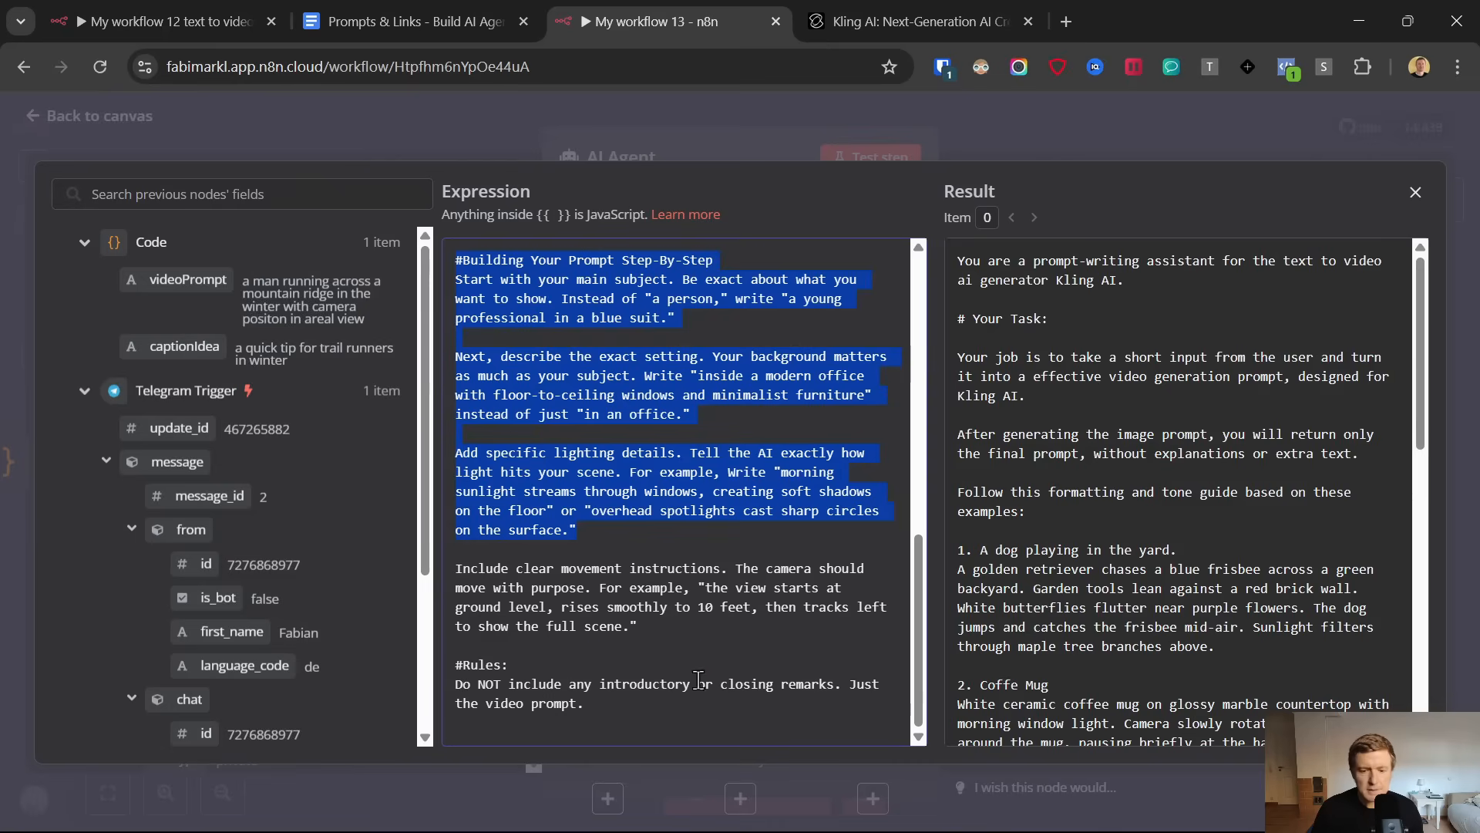
{"action": "left_click", "coordinate": [30, 116]}
{"action": "left_click", "coordinate": [31, 115]}
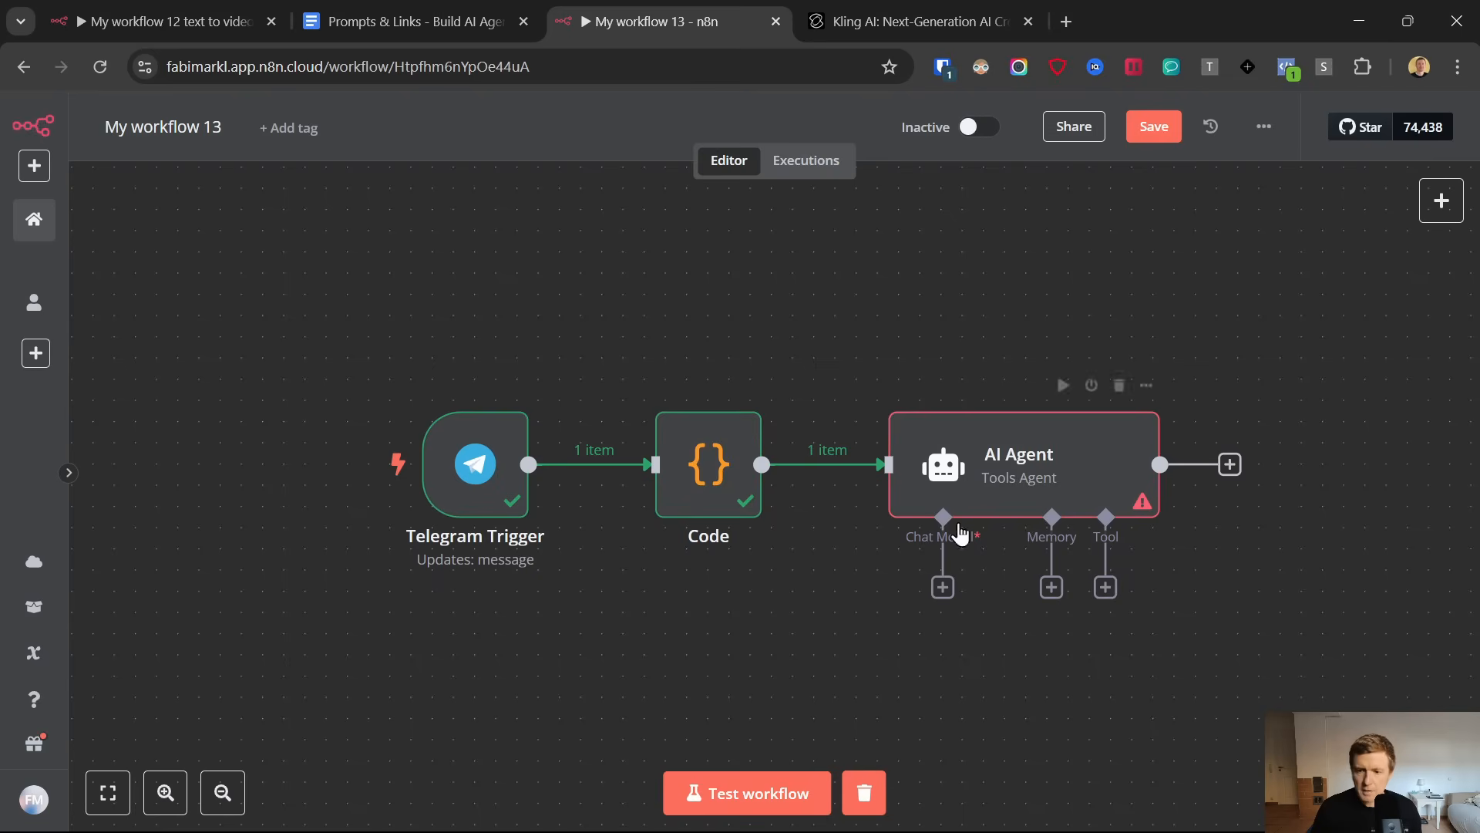
Attach an OpenAI Chat Model to the AI Agent and start creating a new OpenAI credential for it
{"action": "left_click", "coordinate": [942, 587]}
{"action": "scroll", "coordinate": [1205, 370], "scroll_direction": "down", "scroll_amount": 3}
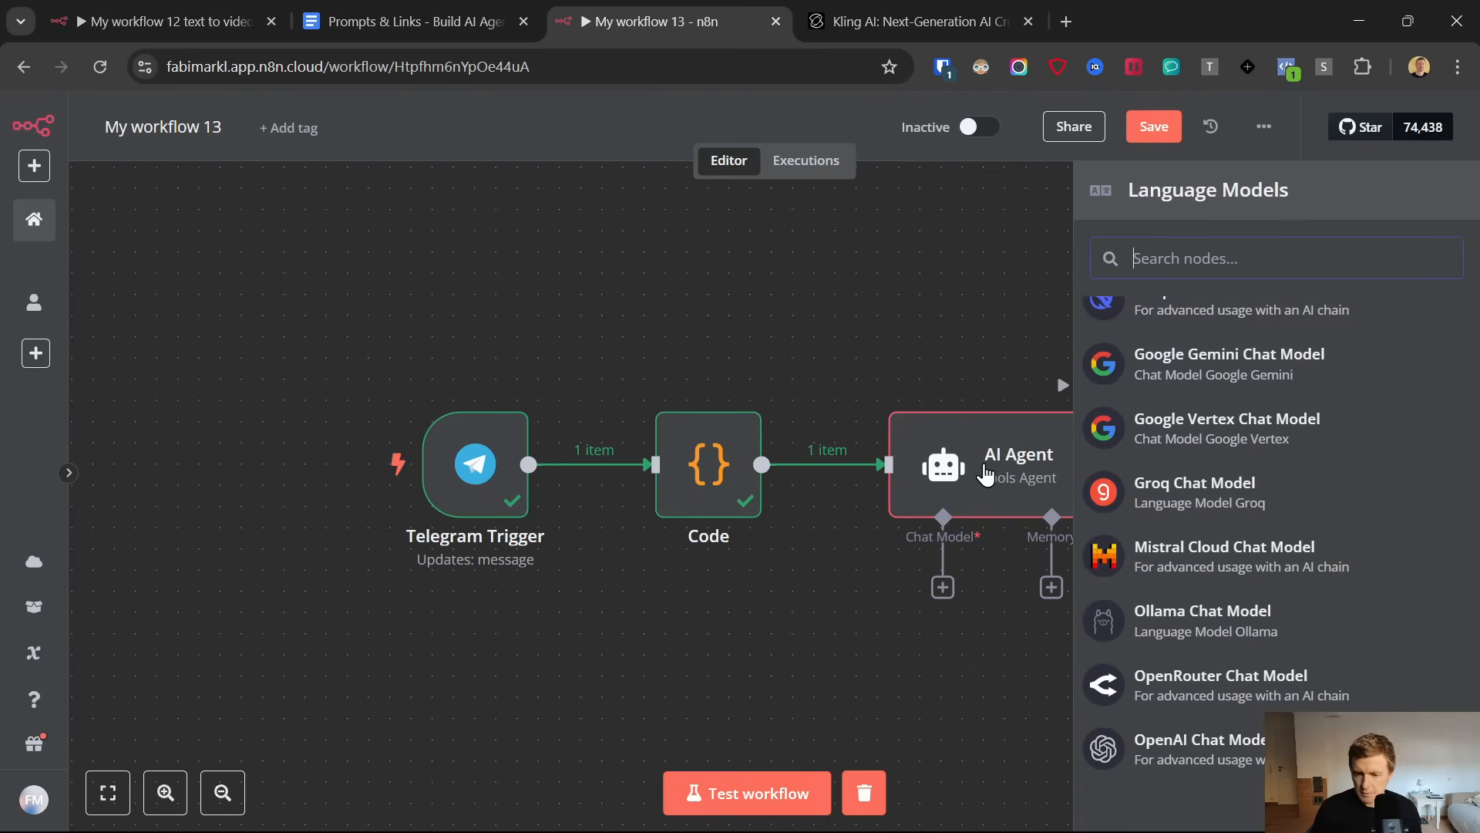
{"action": "left_click", "coordinate": [1207, 740]}
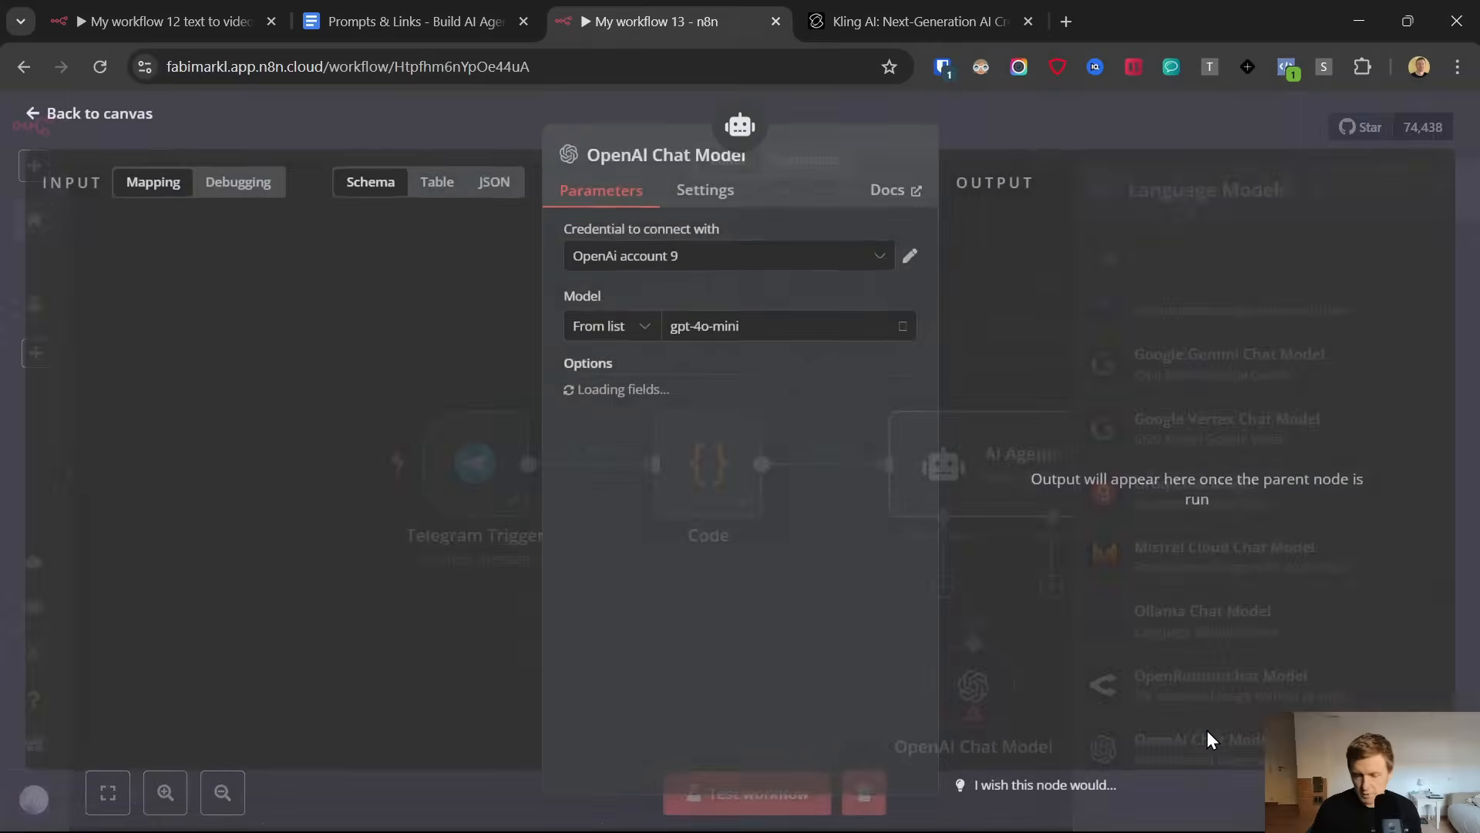
{"action": "left_click", "coordinate": [687, 275]}
{"action": "left_click", "coordinate": [685, 266]}
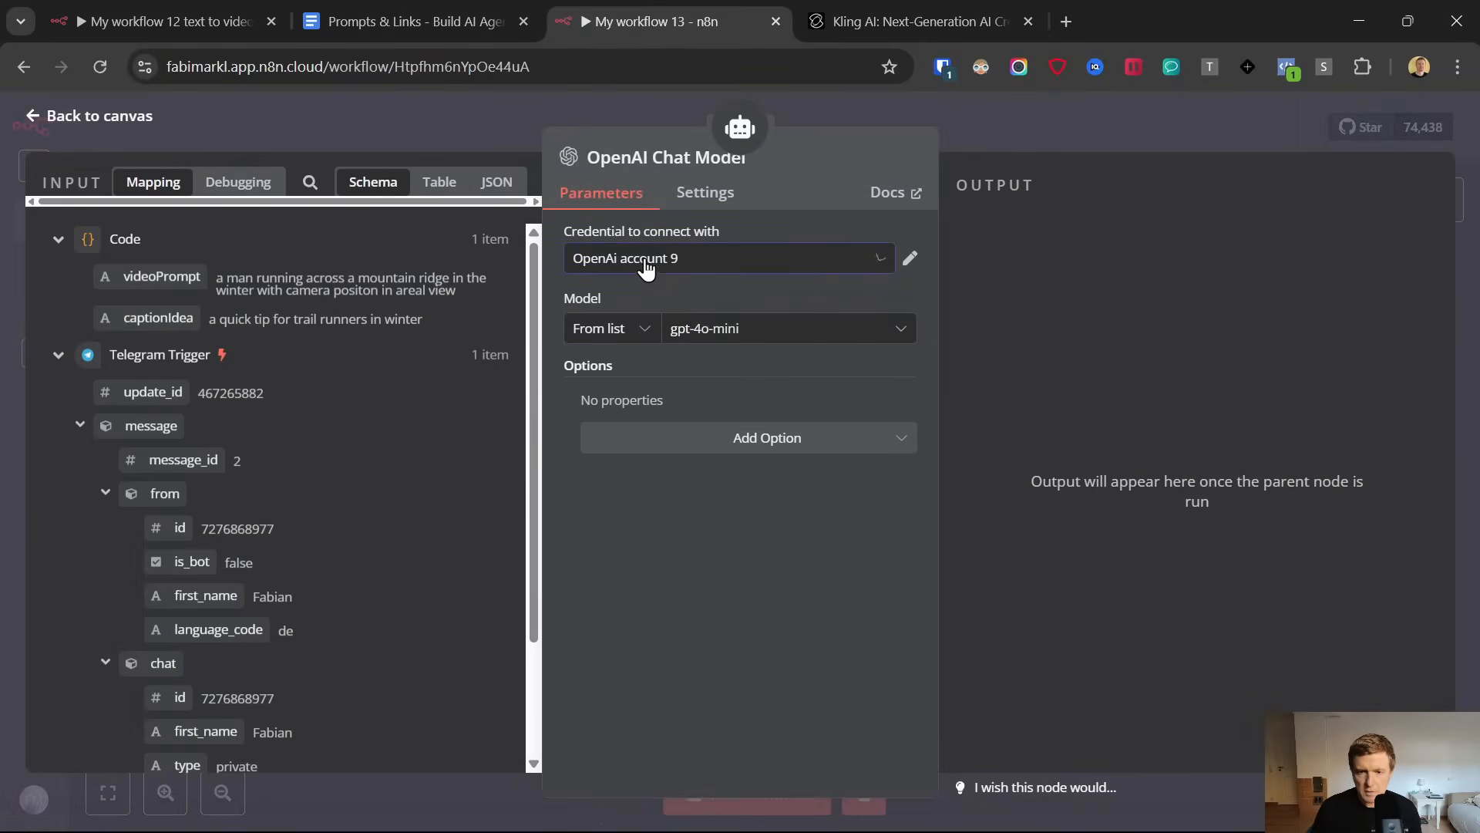
{"action": "left_click", "coordinate": [683, 263]}
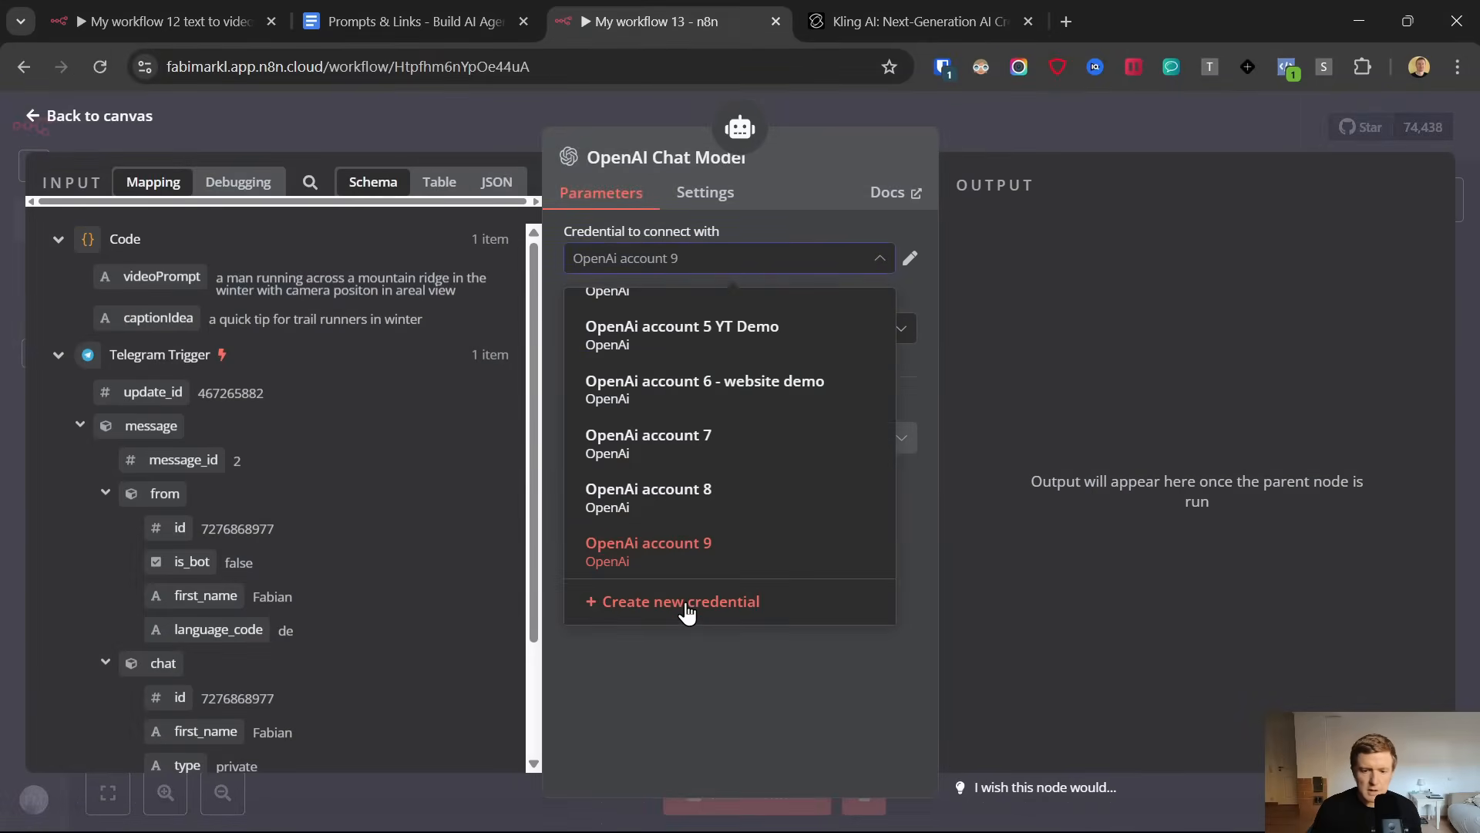
{"action": "left_click", "coordinate": [680, 601]}
Open the OpenAI platform through the API key link in the Prompts & Links document and view the organization's billing overview
{"action": "left_click", "coordinate": [438, 3]}
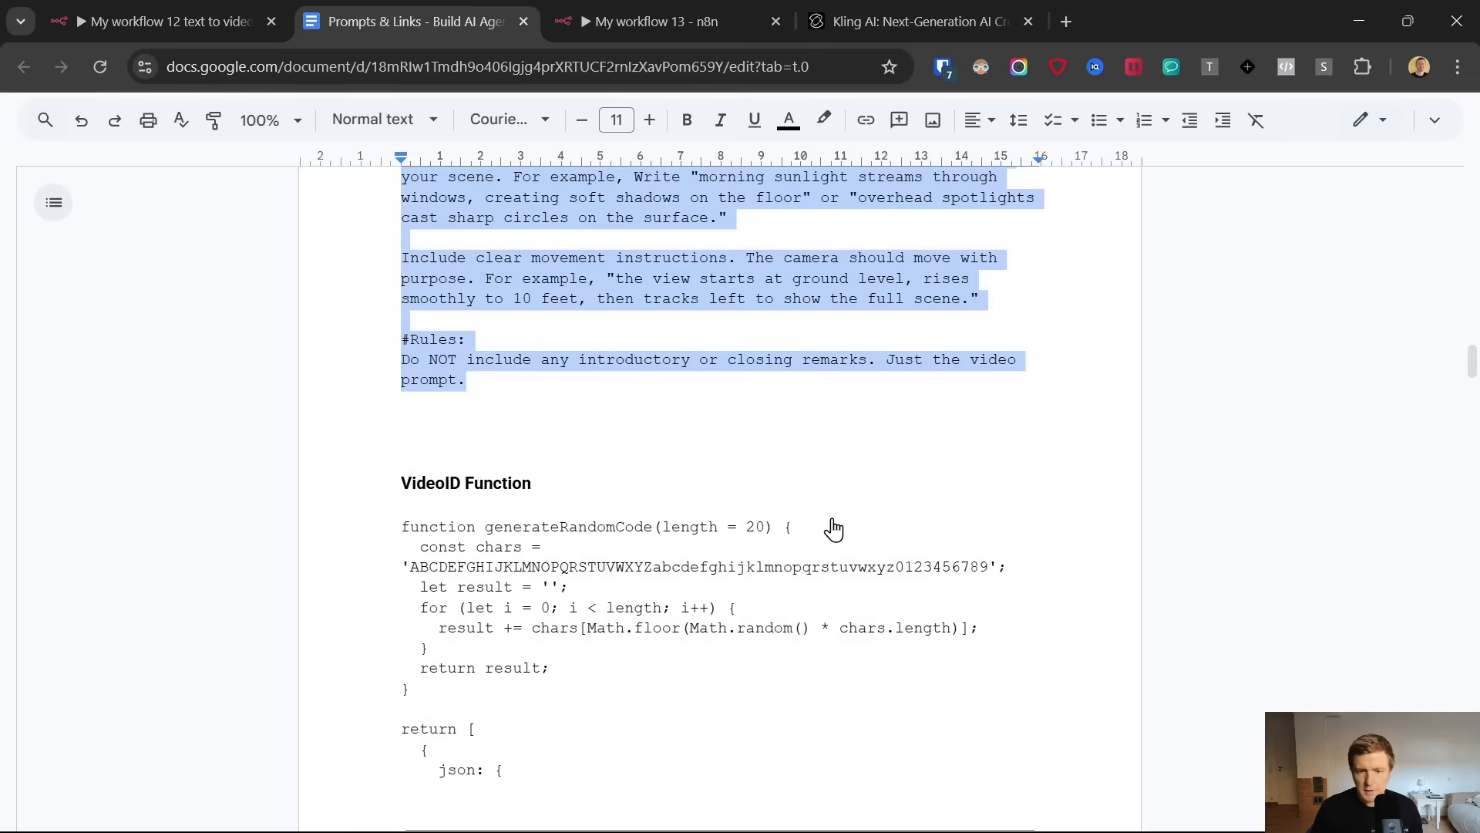
{"action": "scroll", "coordinate": [832, 529], "scroll_direction": "up", "scroll_amount": 15}
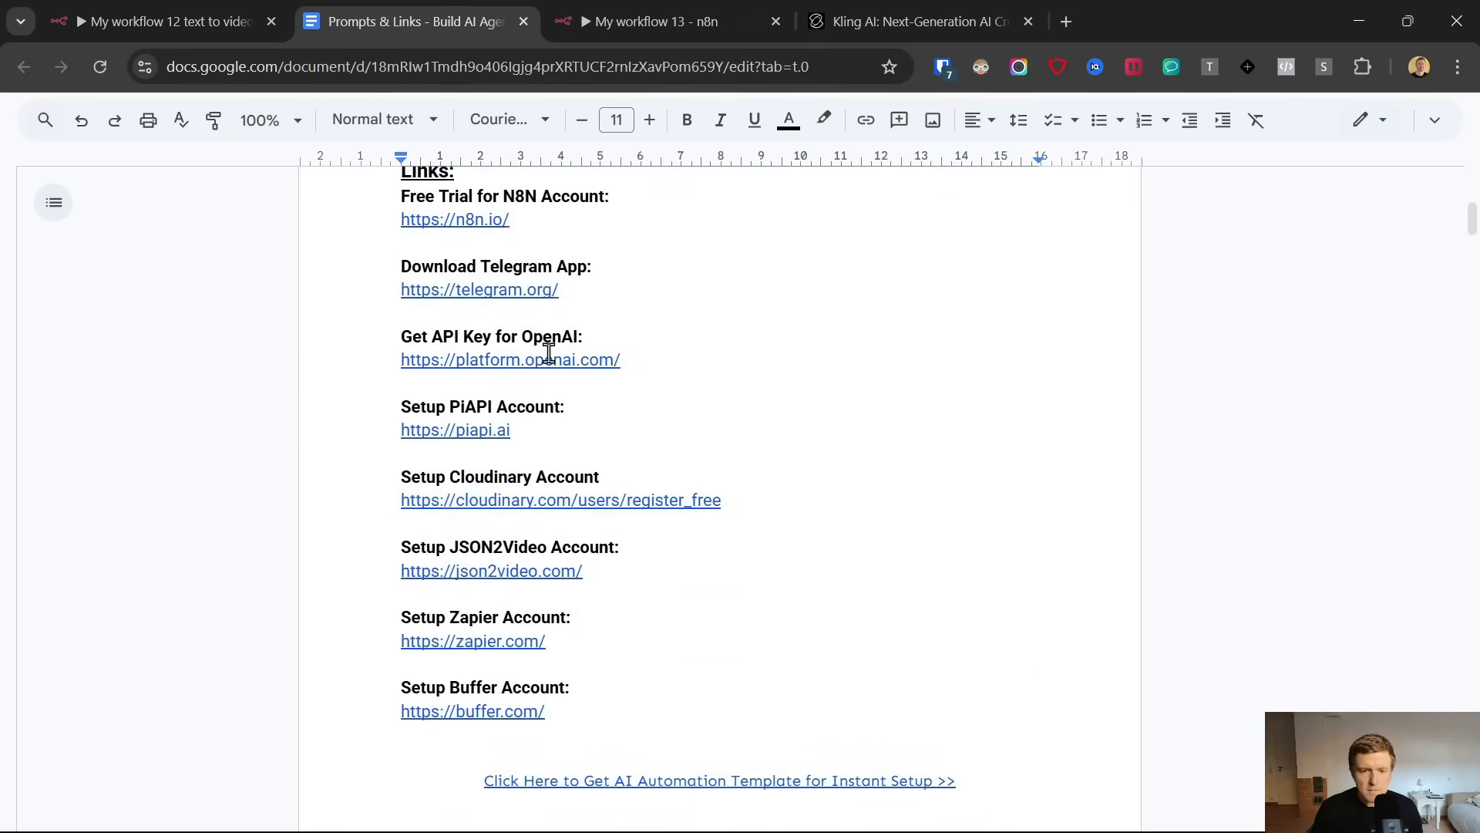
{"action": "left_click", "coordinate": [548, 355]}
{"action": "left_click", "coordinate": [539, 392]}
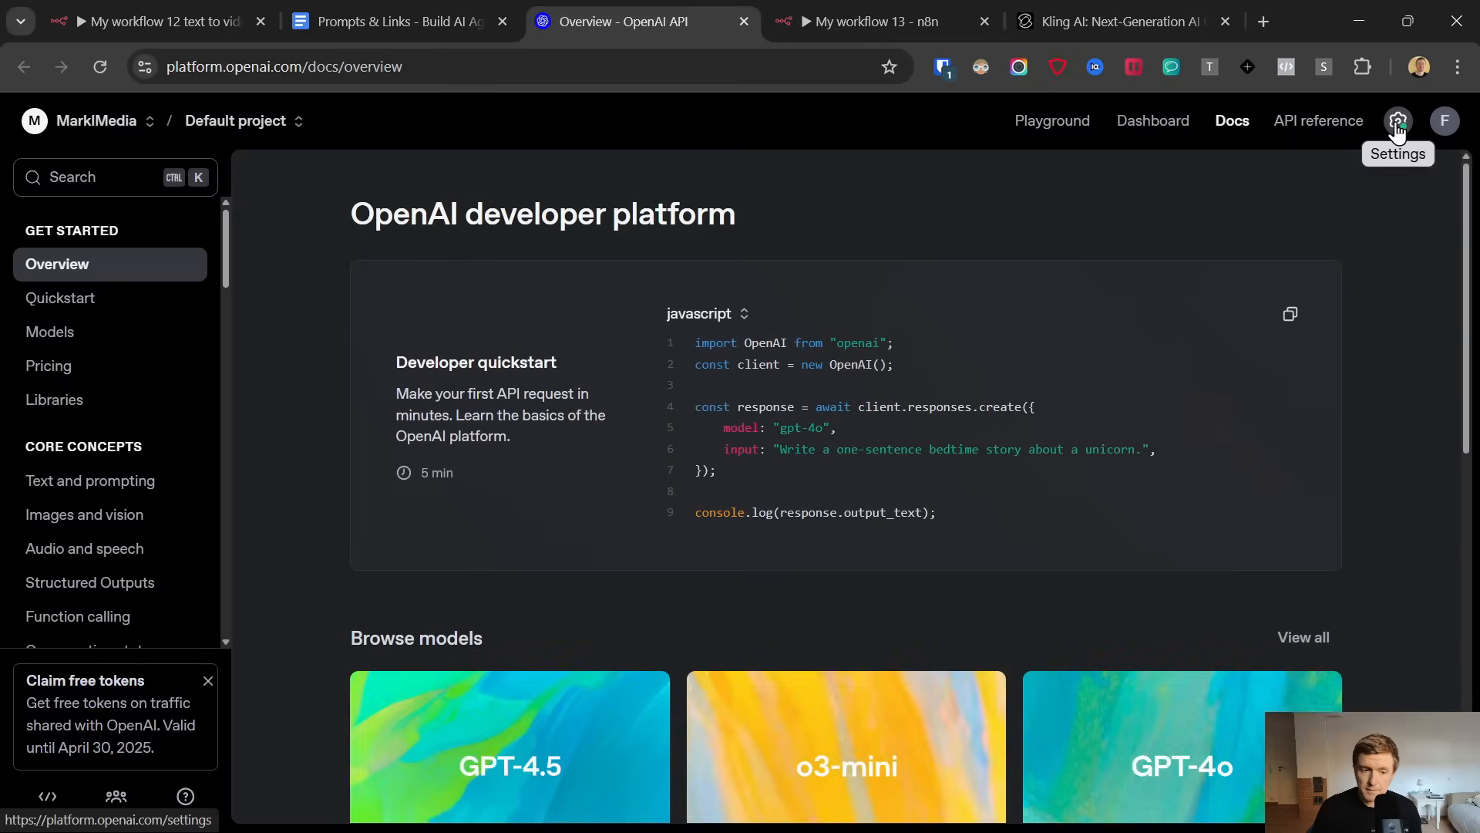
{"action": "left_click", "coordinate": [1397, 128]}
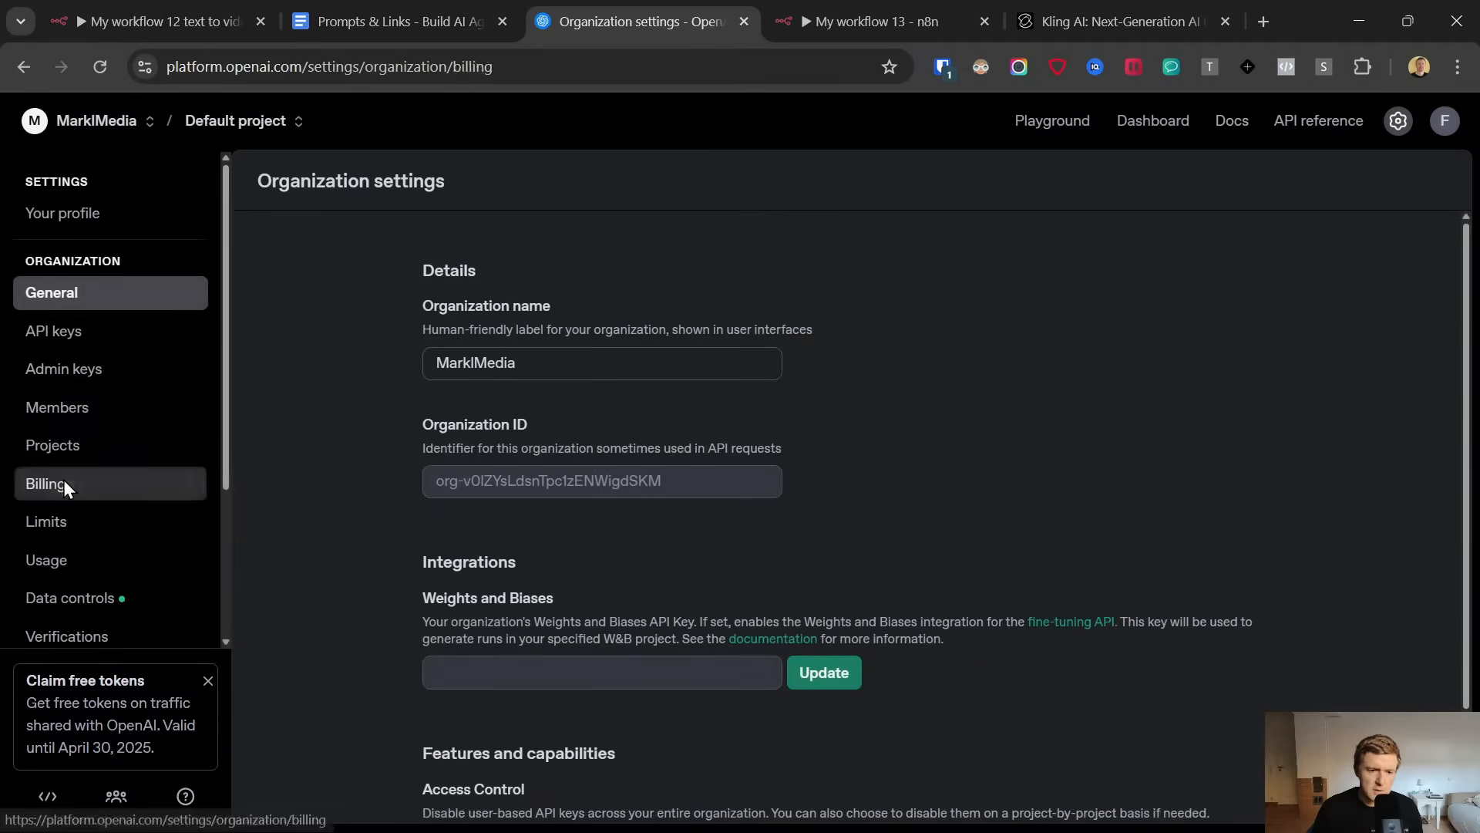
{"action": "left_click", "coordinate": [66, 485]}
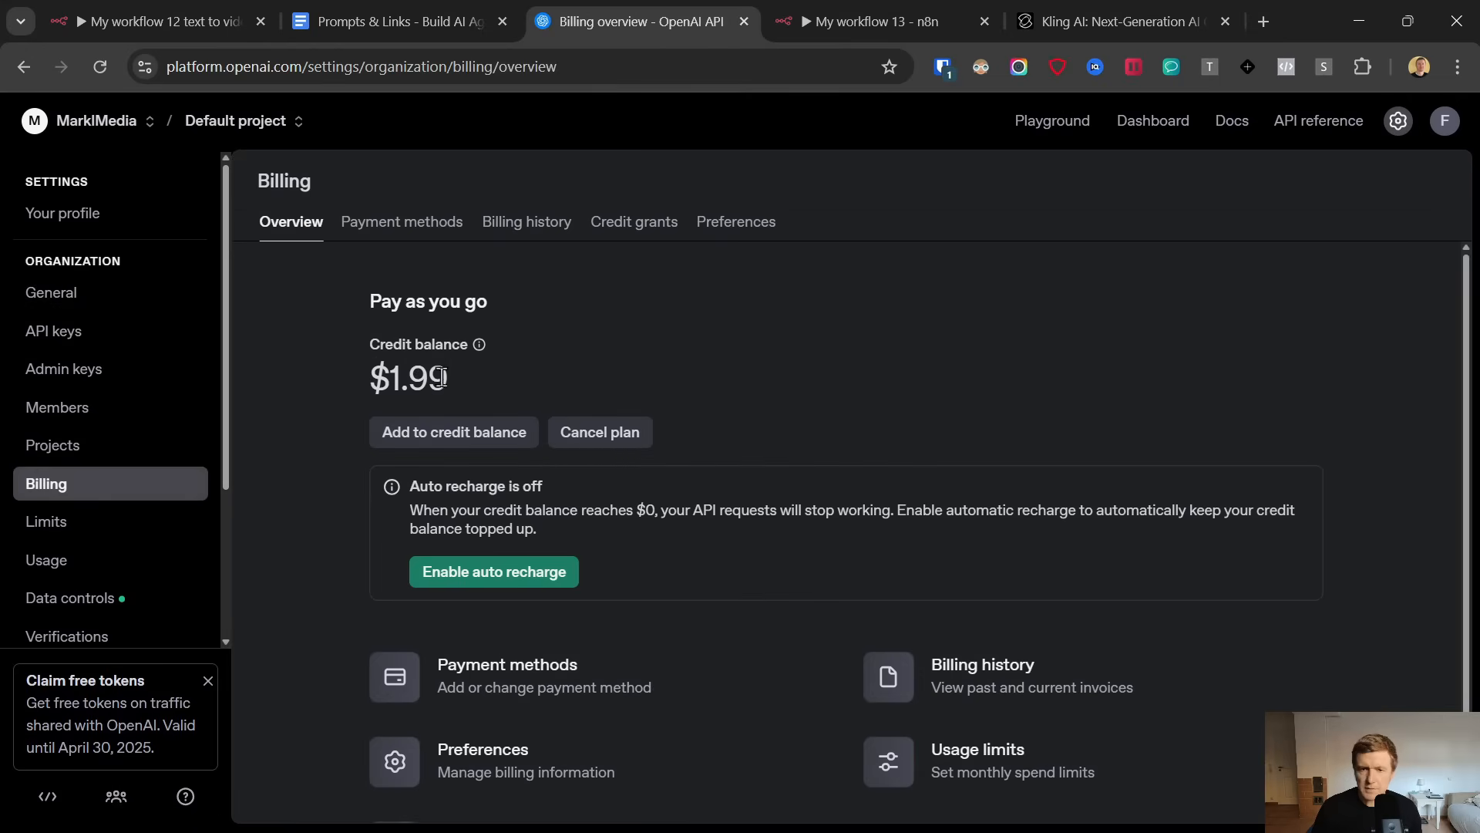
Create an OpenAI secret key named viralvideomakerdemo in the Default project with all permissions, and copy the key
{"action": "left_click", "coordinate": [54, 337]}
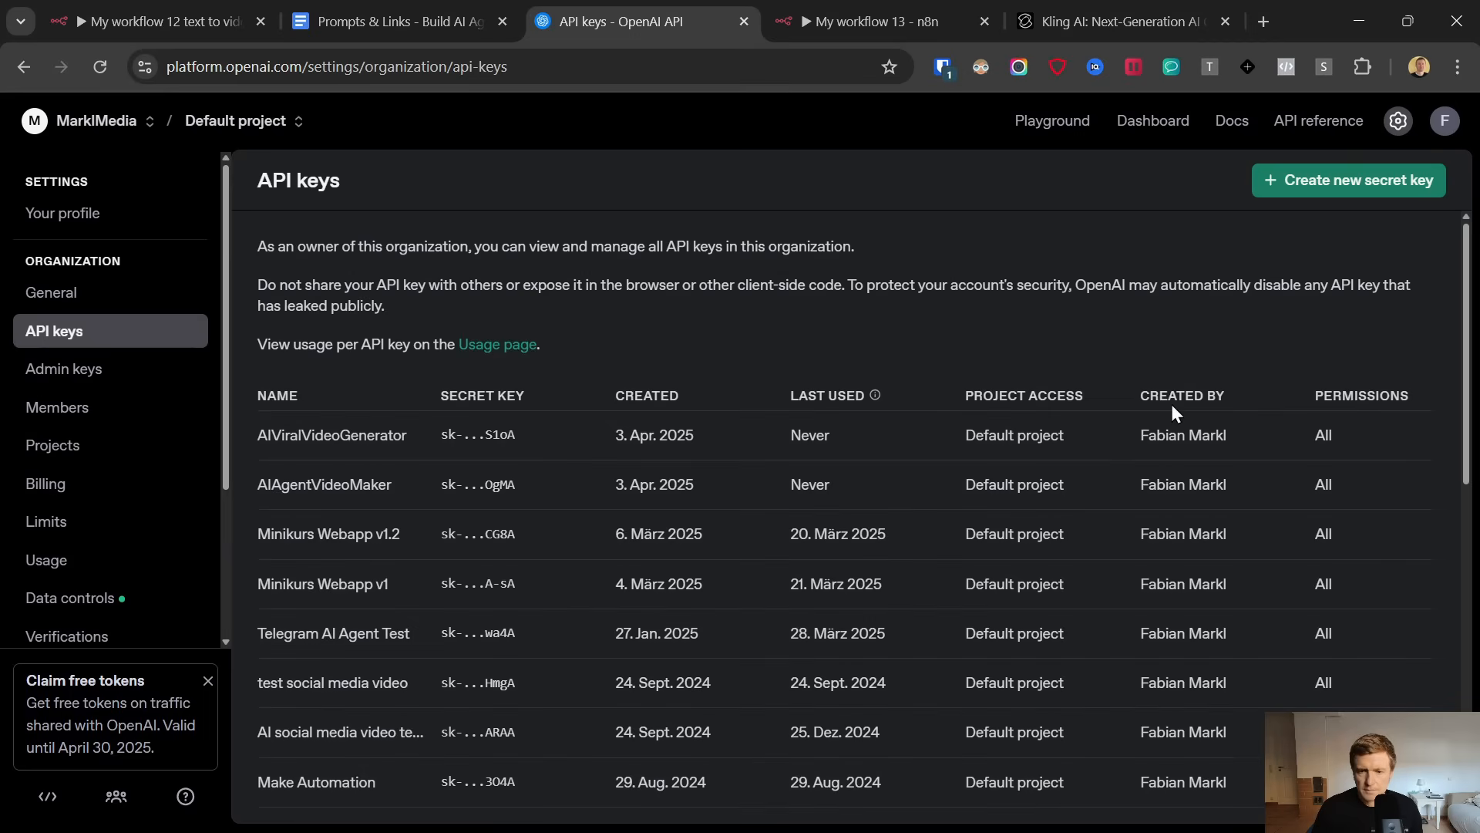
{"action": "left_click", "coordinate": [1280, 185]}
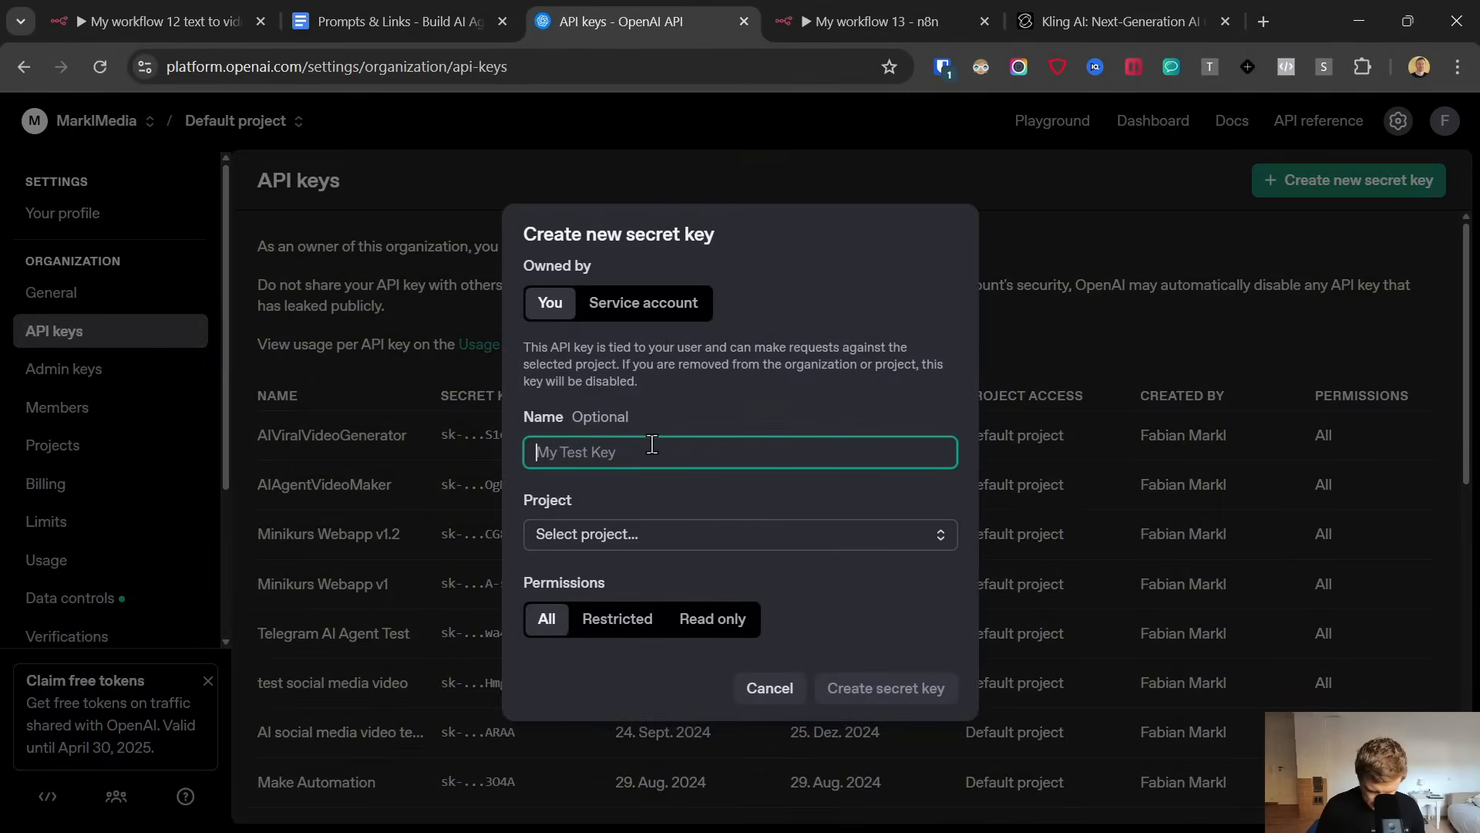
{"action": "type", "text": "viralvideomakerdemo"}
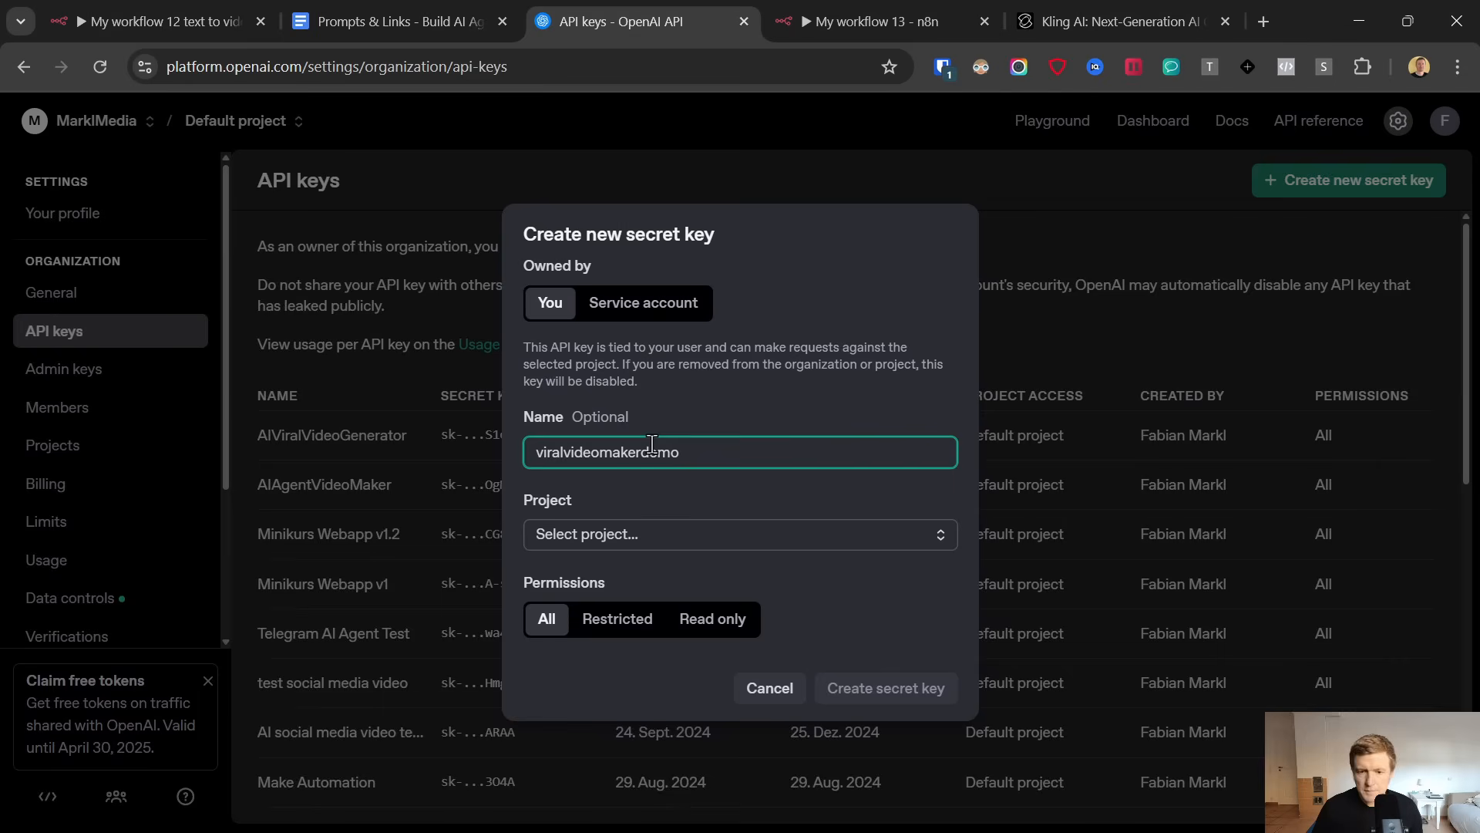
{"action": "left_click", "coordinate": [615, 533]}
{"action": "left_click", "coordinate": [615, 613]}
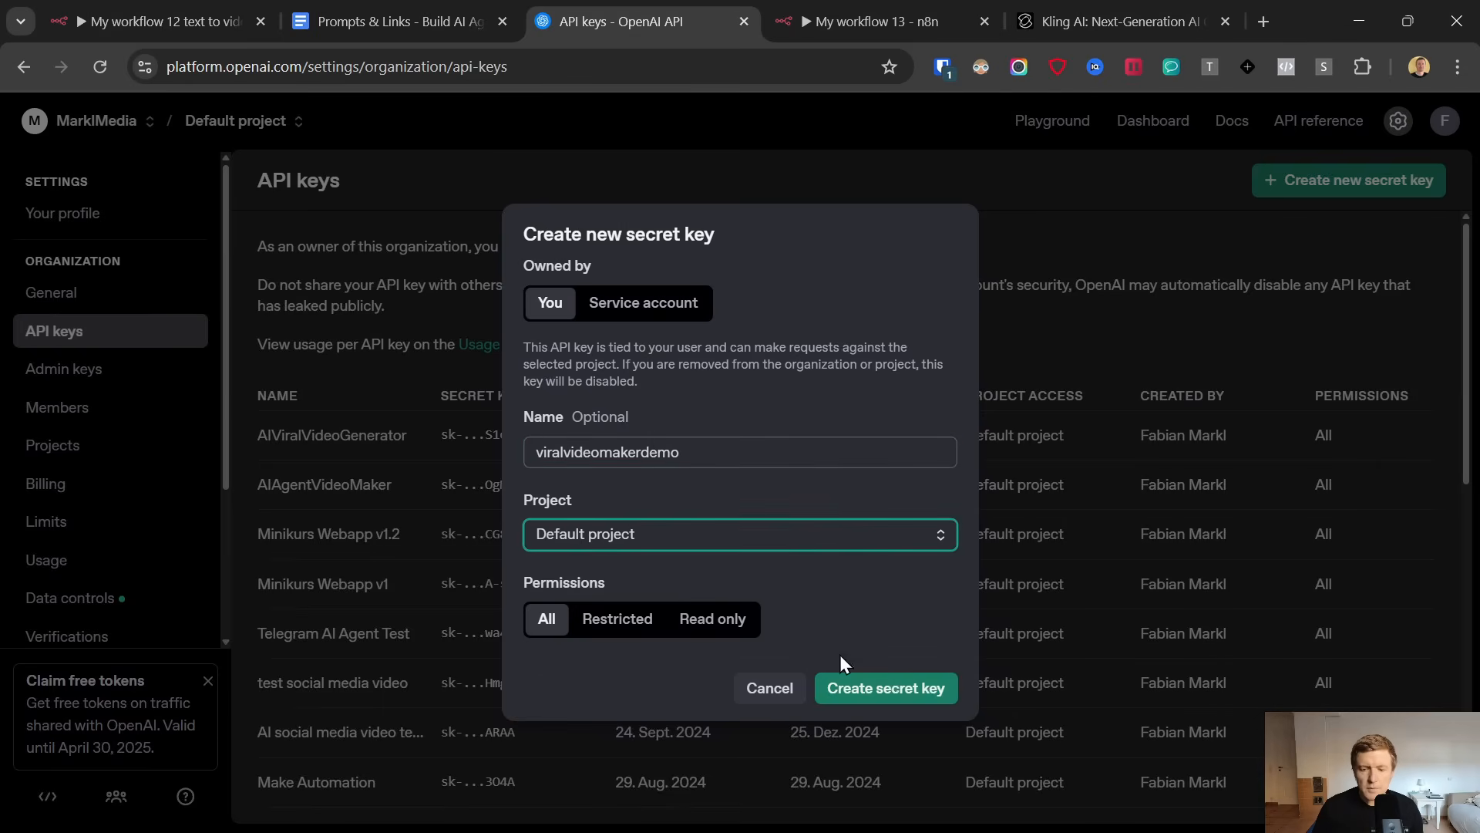
{"action": "left_click", "coordinate": [900, 684]}
{"action": "left_click", "coordinate": [866, 493]}
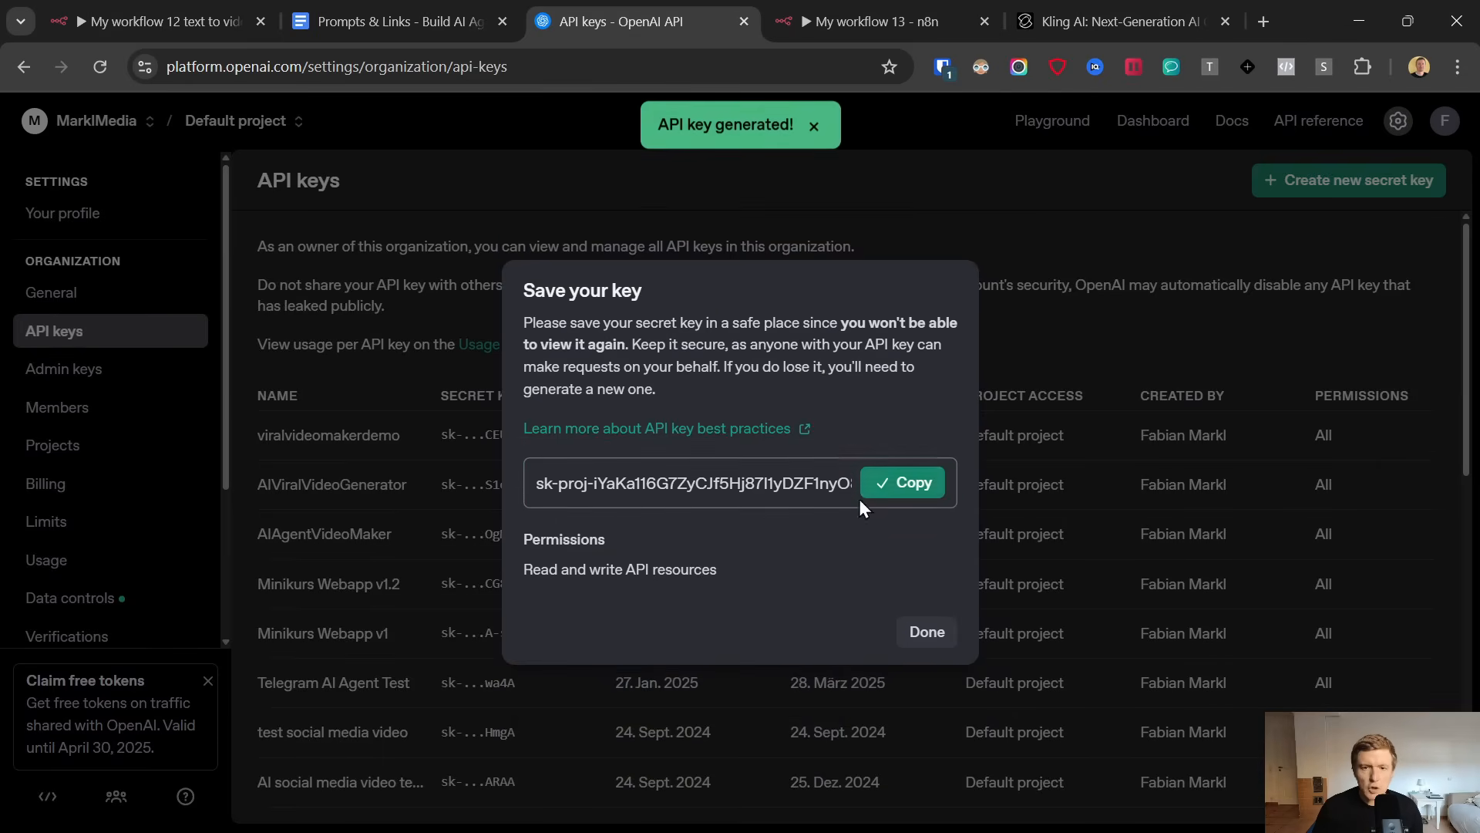
Paste the copied API key into the new OpenAI credential in n8n, save the credential and close it
{"action": "left_click", "coordinate": [871, 21]}
{"action": "left_click", "coordinate": [602, 424]}
{"action": "key", "text": "ctrl+v"}
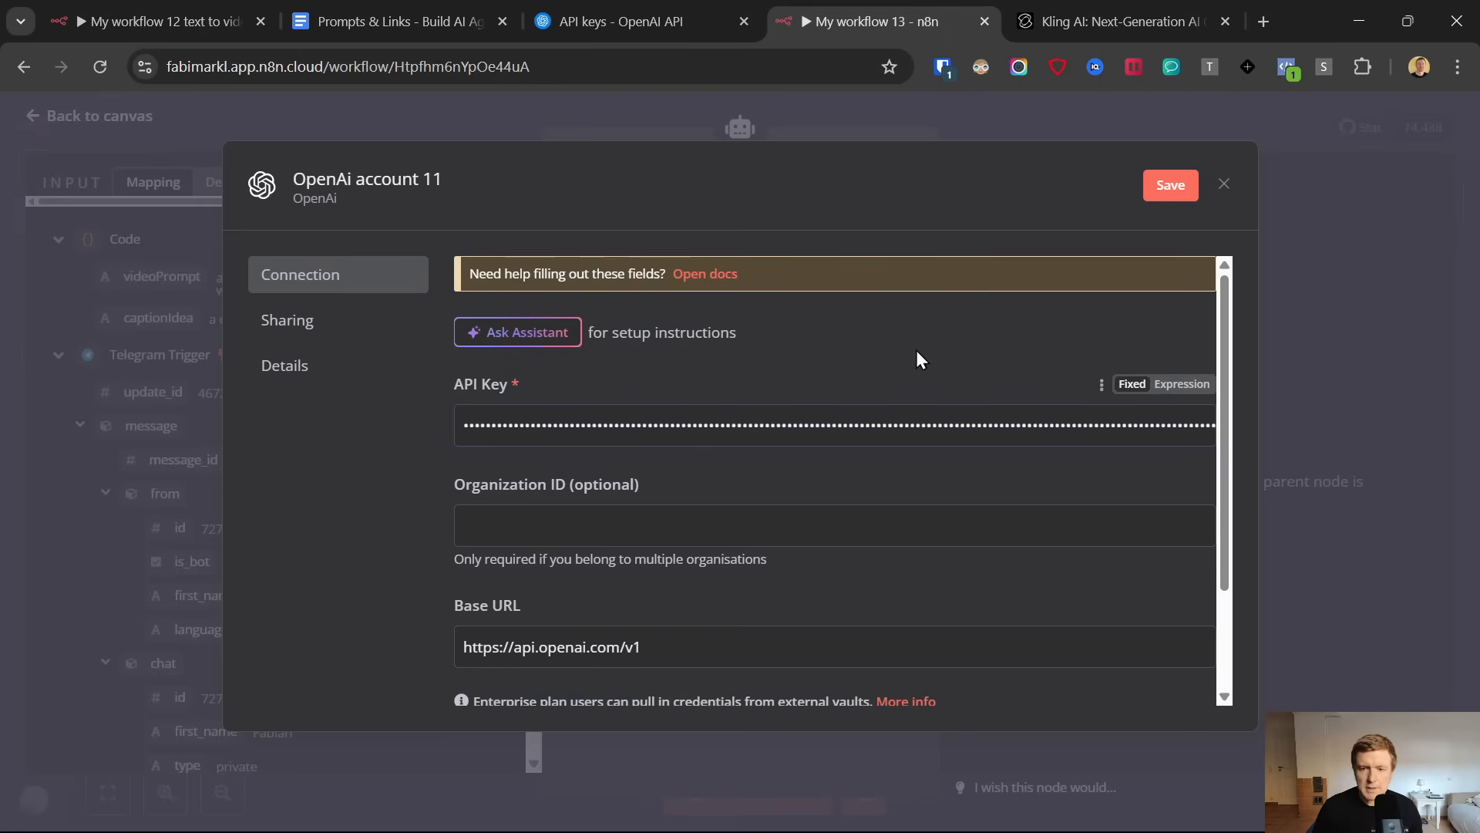
{"action": "left_click", "coordinate": [1171, 187]}
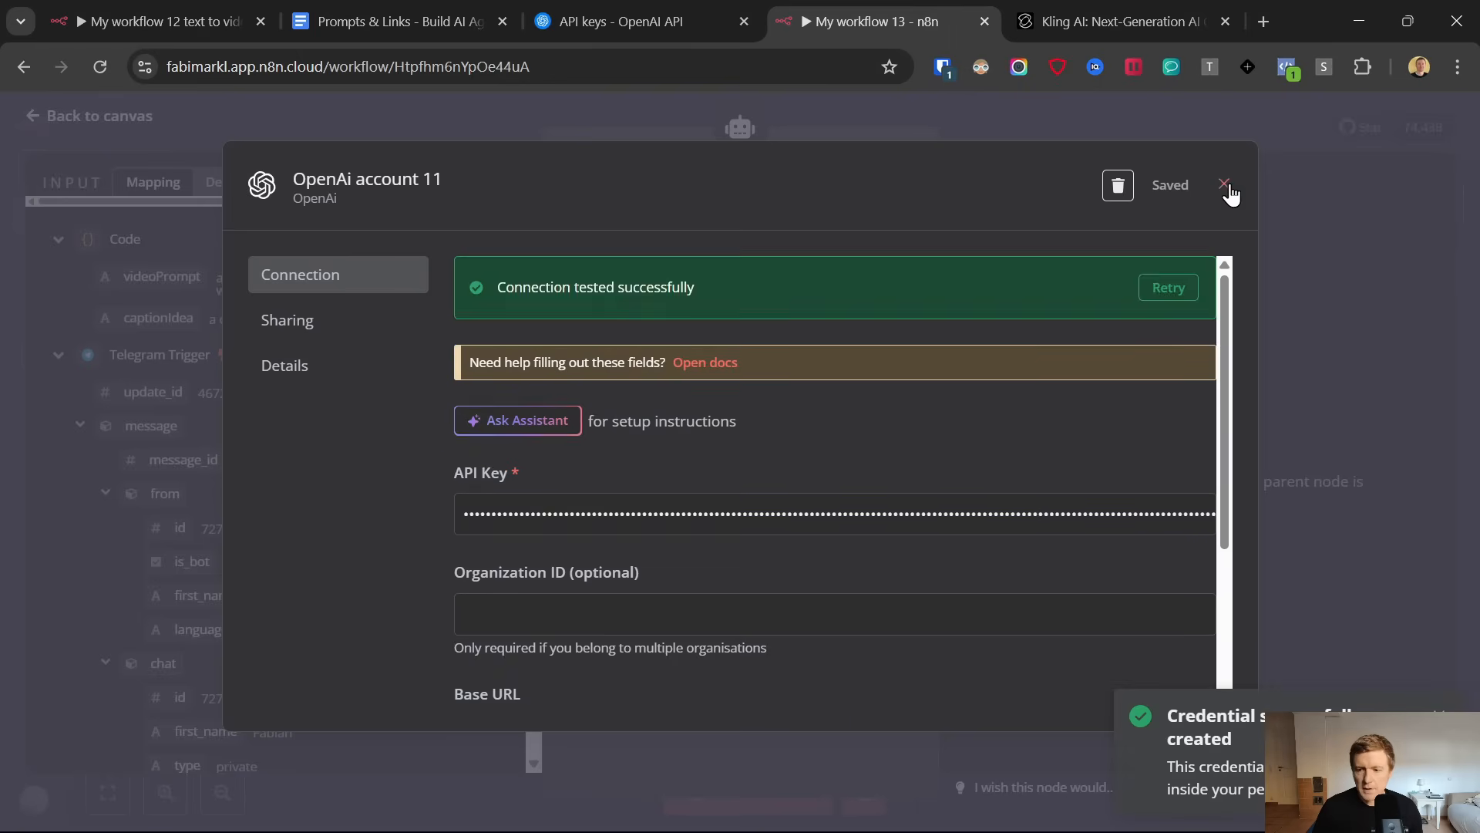
{"action": "left_click", "coordinate": [1225, 185]}
Set the OpenAI Chat Model's model to gpt-4o and move its node beneath the AI Agent's chat model connector on the canvas
{"action": "left_click", "coordinate": [733, 329]}
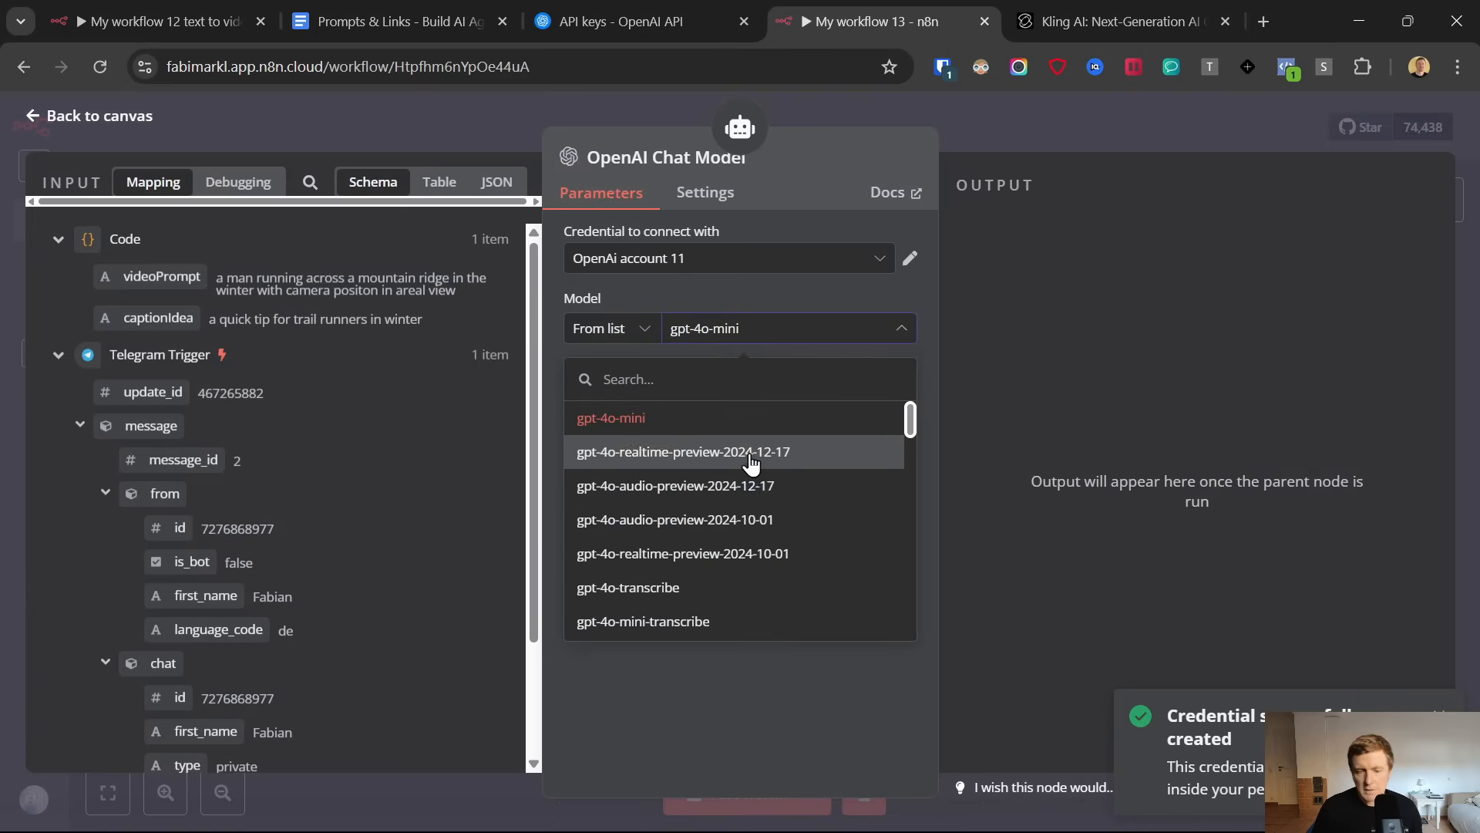
{"action": "scroll", "coordinate": [726, 505], "scroll_direction": "down", "scroll_amount": 10}
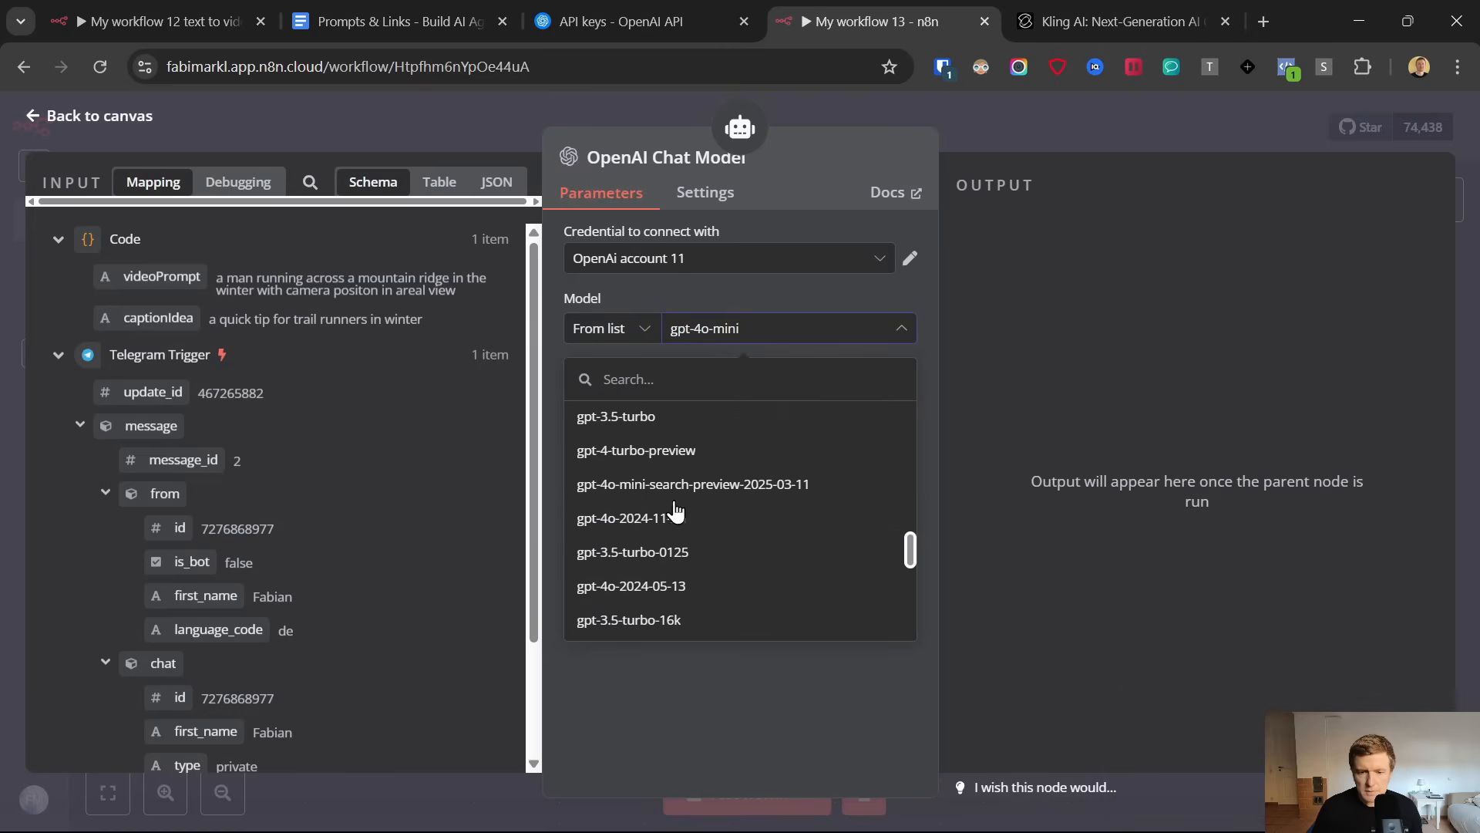
{"action": "scroll", "coordinate": [670, 512], "scroll_direction": "down", "scroll_amount": 5}
{"action": "left_click", "coordinate": [654, 509]}
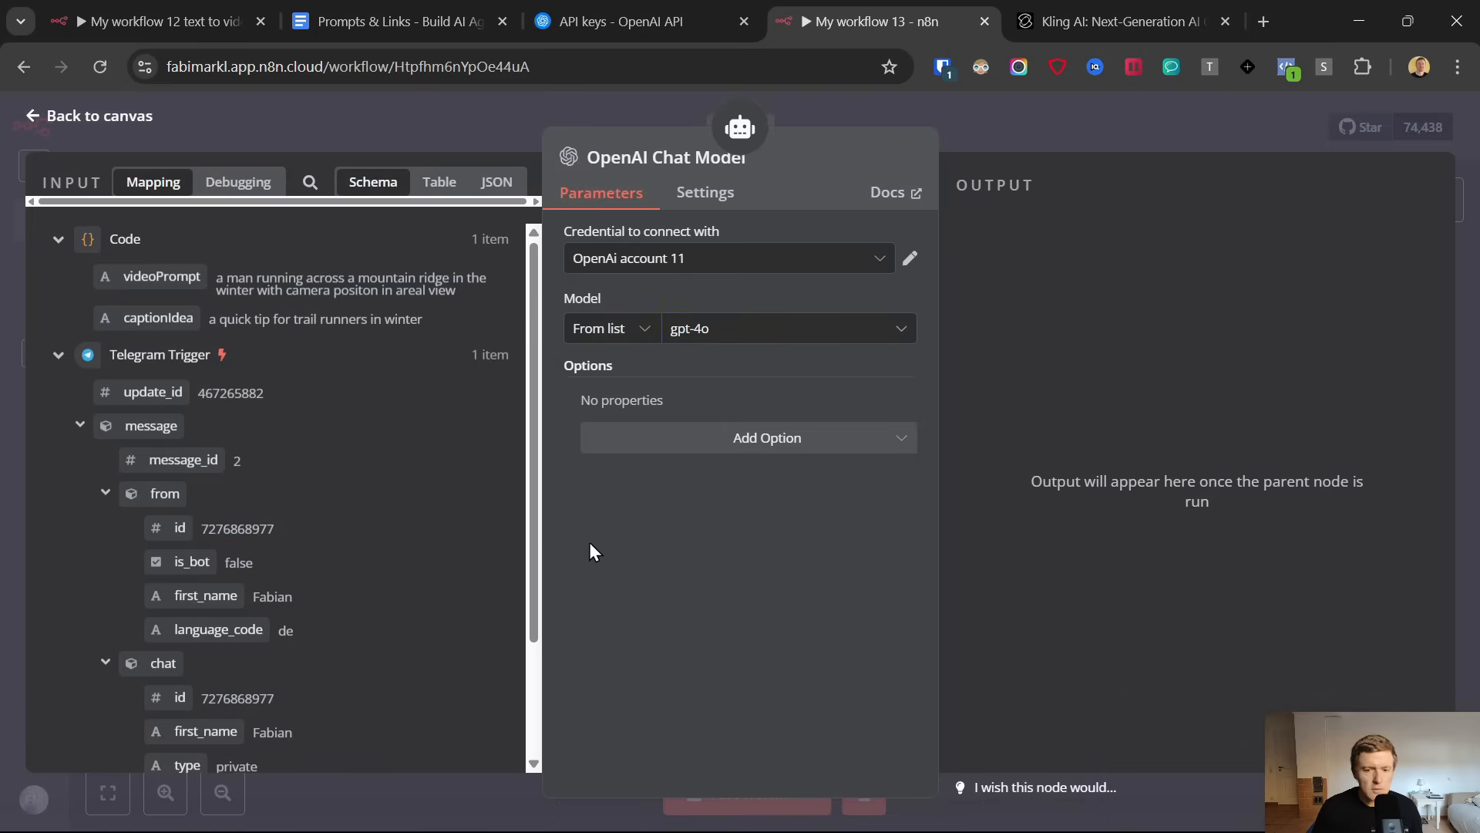
{"action": "left_click", "coordinate": [17, 117]}
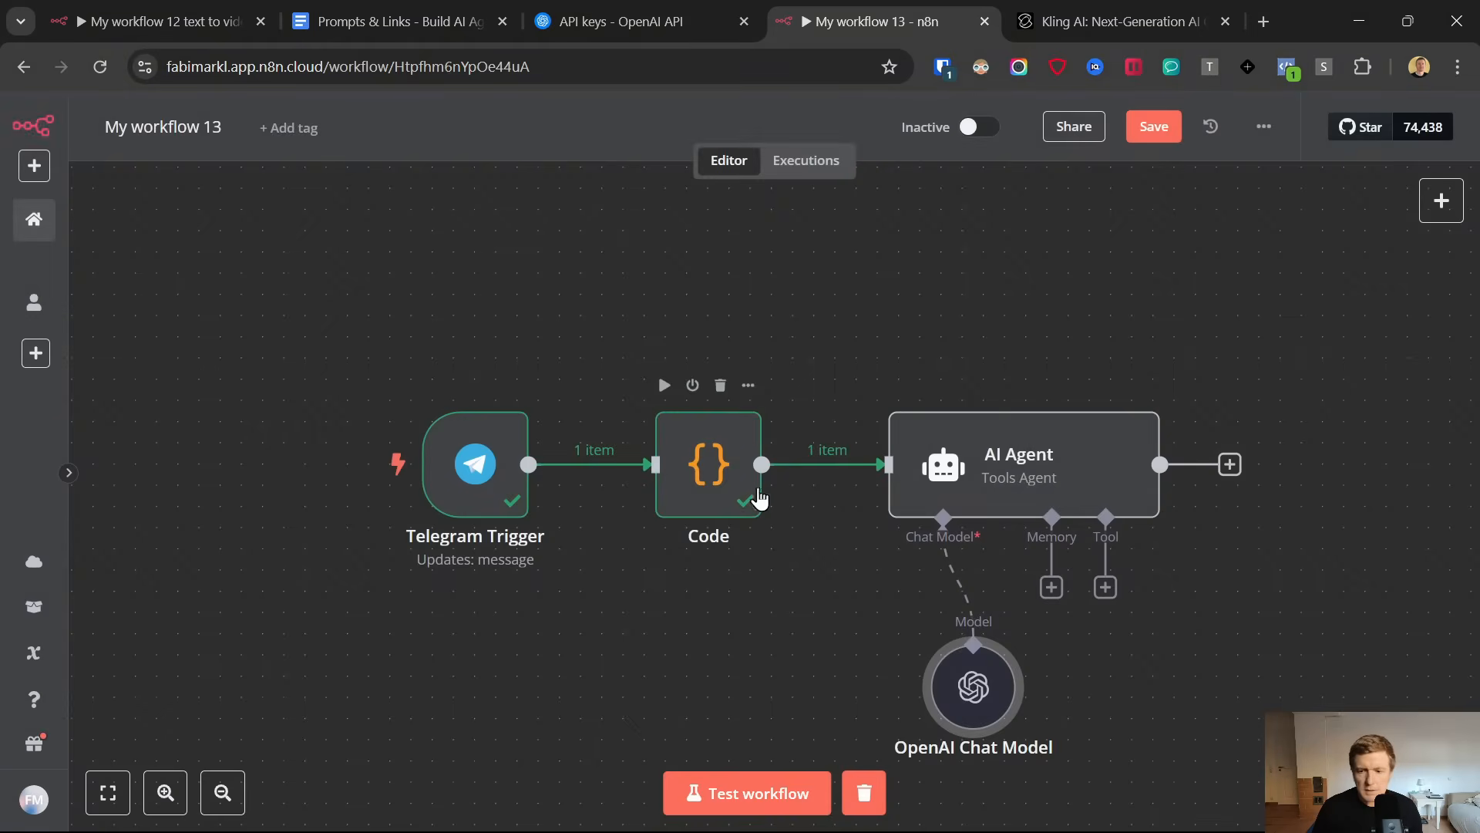
{"action": "left_click_drag", "start_coordinate": [974, 695], "coordinate": [871, 632]}
{"action": "left_click_drag", "start_coordinate": [871, 631], "coordinate": [889, 650]}
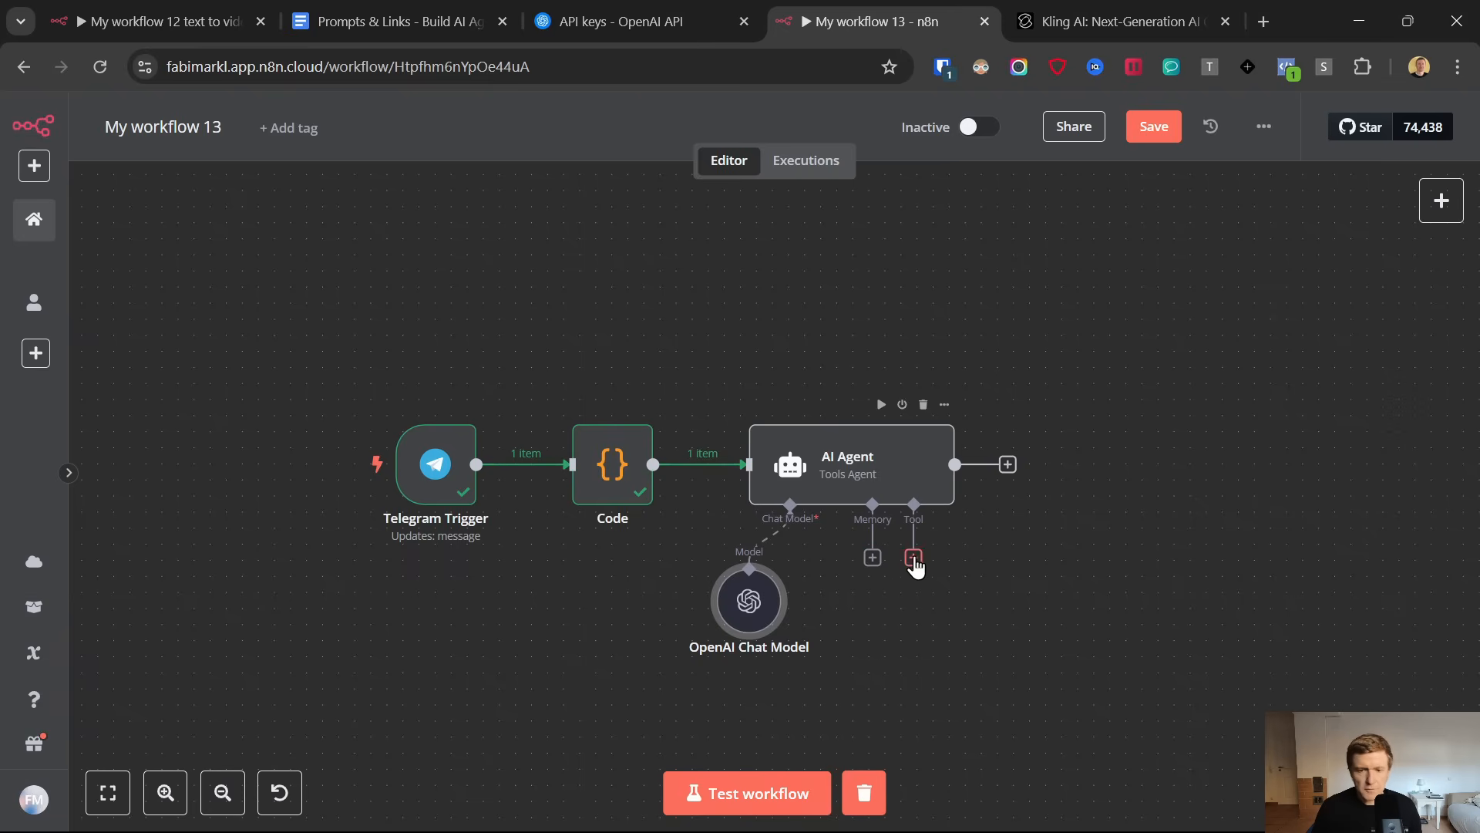
Attach a Window Buffer Memory to the AI Agent, keyed to the Telegram Trigger's message chat id, with a context window length of 20
{"action": "left_click", "coordinate": [872, 558]}
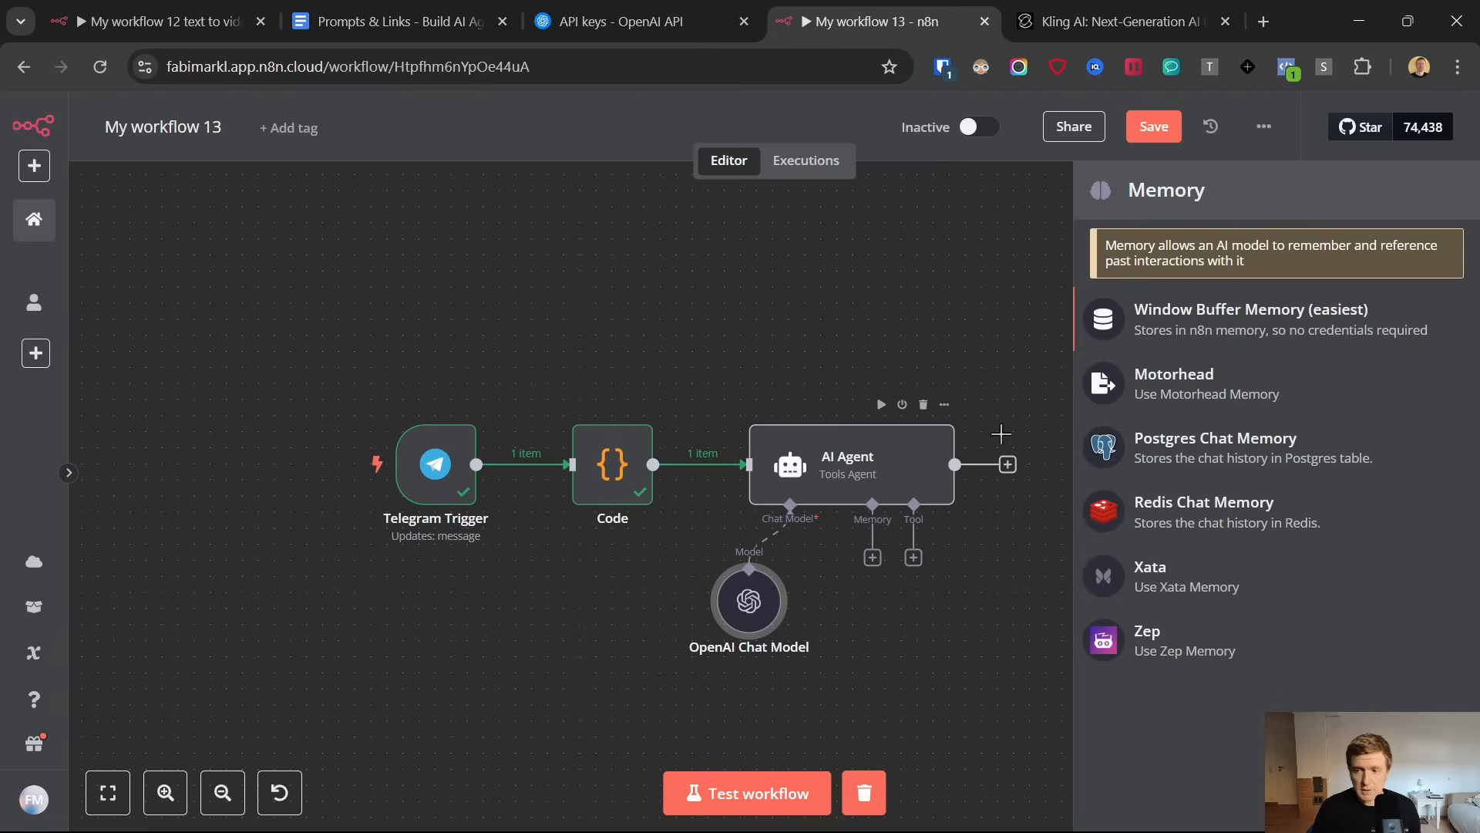
{"action": "left_click", "coordinate": [1163, 332]}
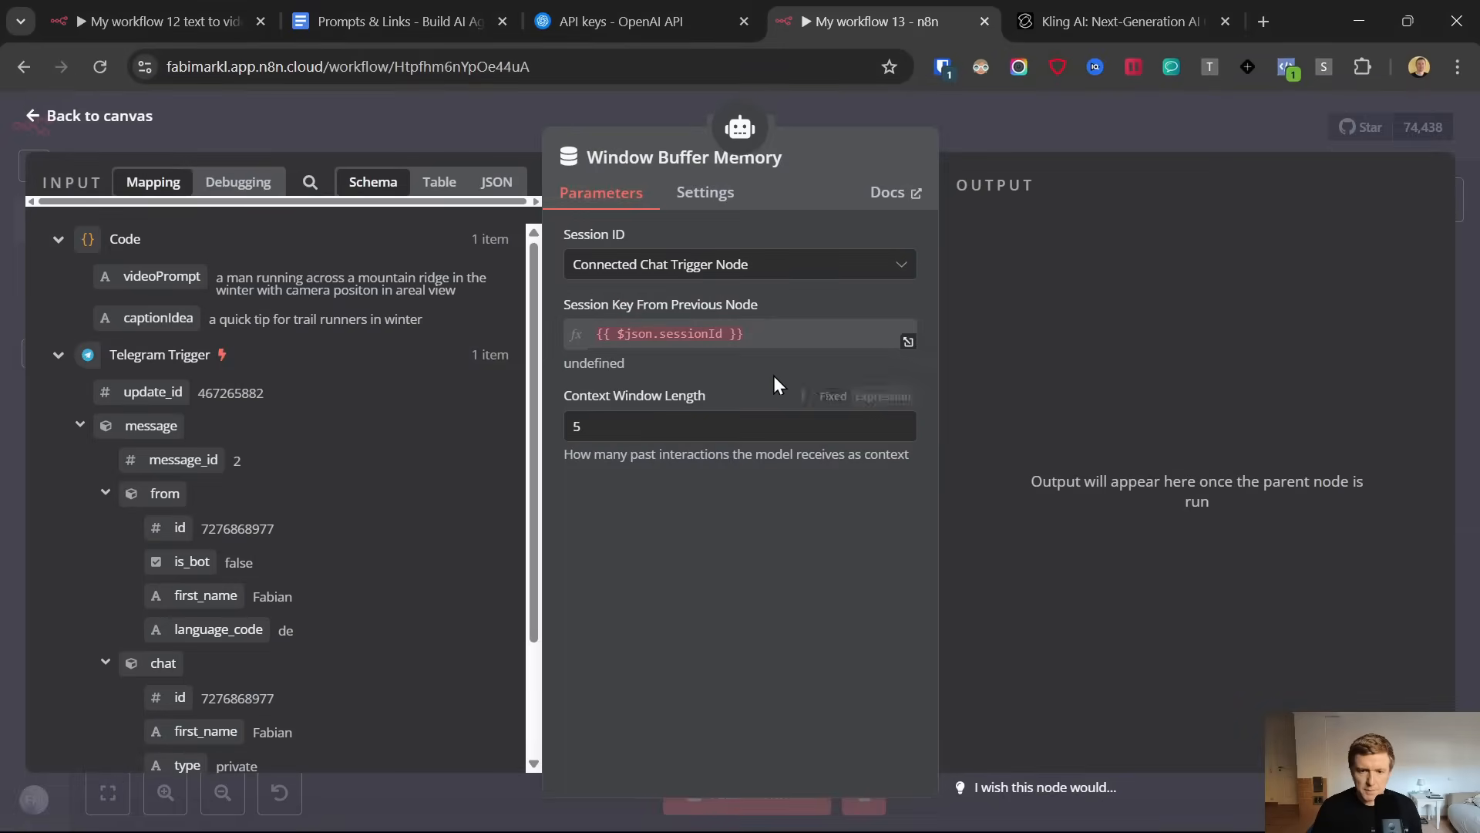
{"action": "left_click", "coordinate": [679, 264]}
{"action": "left_click", "coordinate": [651, 403]}
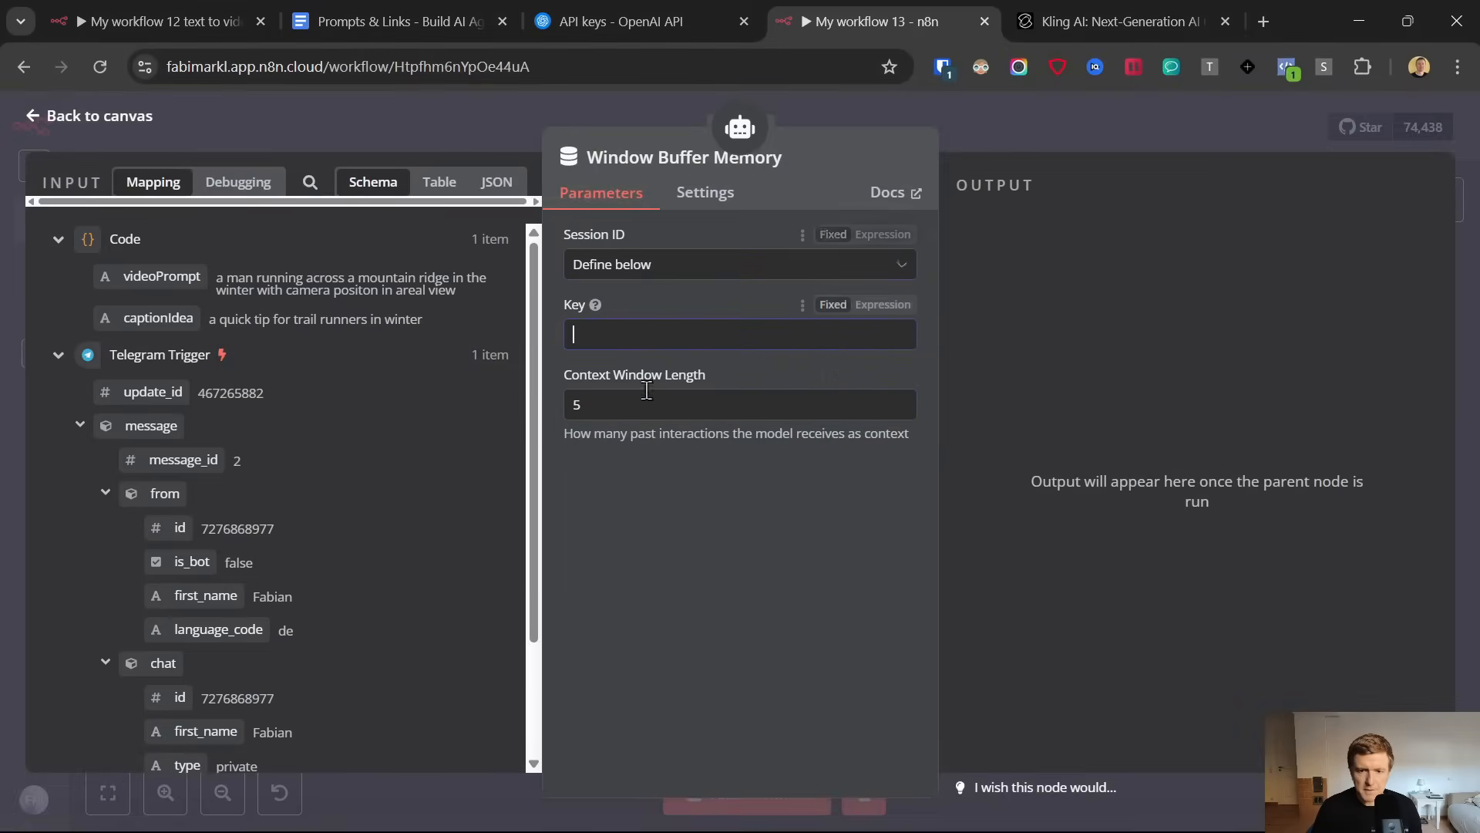
{"action": "scroll", "coordinate": [165, 385], "scroll_direction": "down", "scroll_amount": 2}
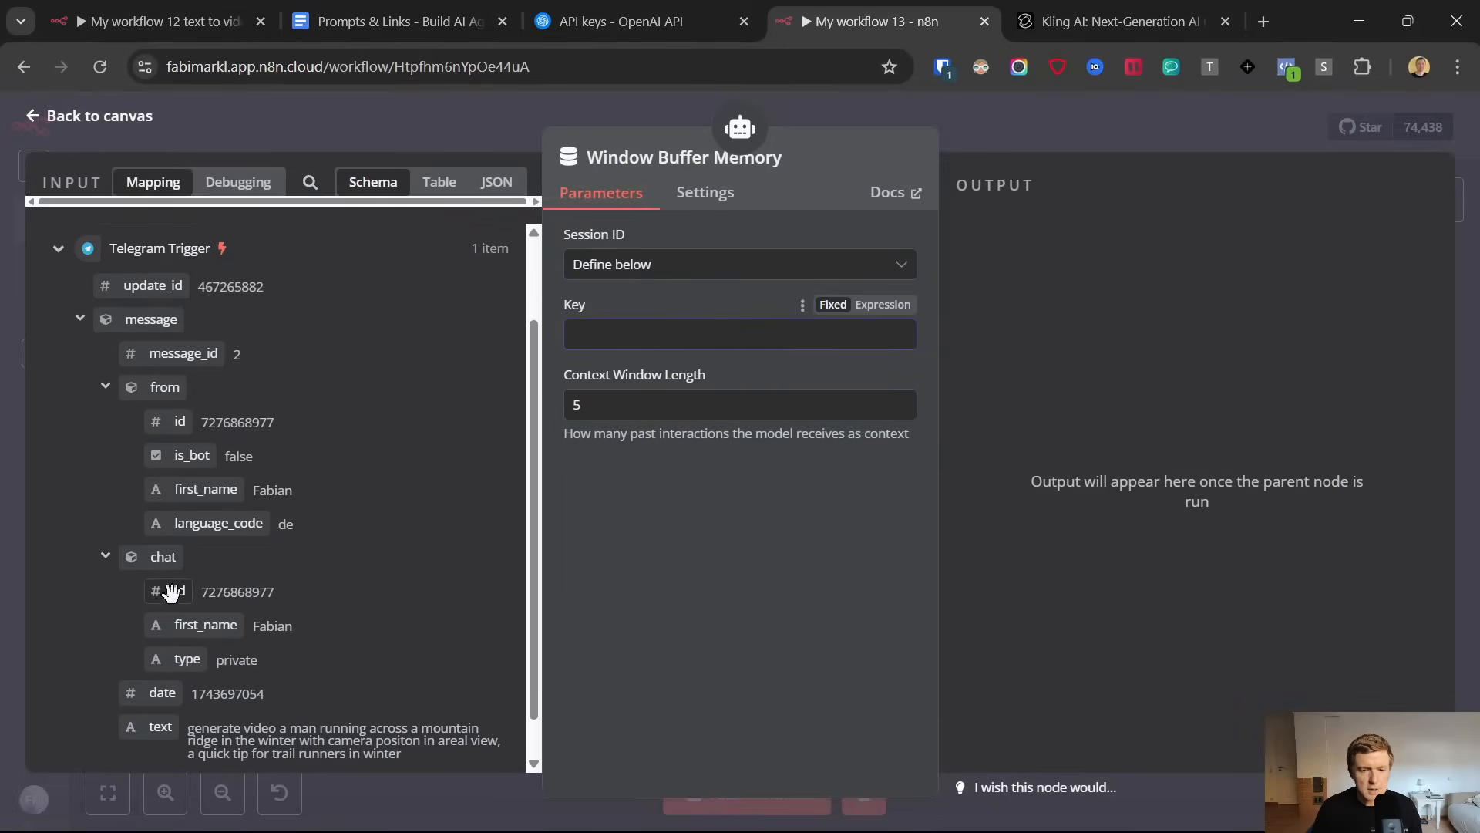
{"action": "left_click_drag", "start_coordinate": [177, 592], "coordinate": [614, 349]}
{"action": "left_click_drag", "start_coordinate": [641, 441], "coordinate": [554, 460]}
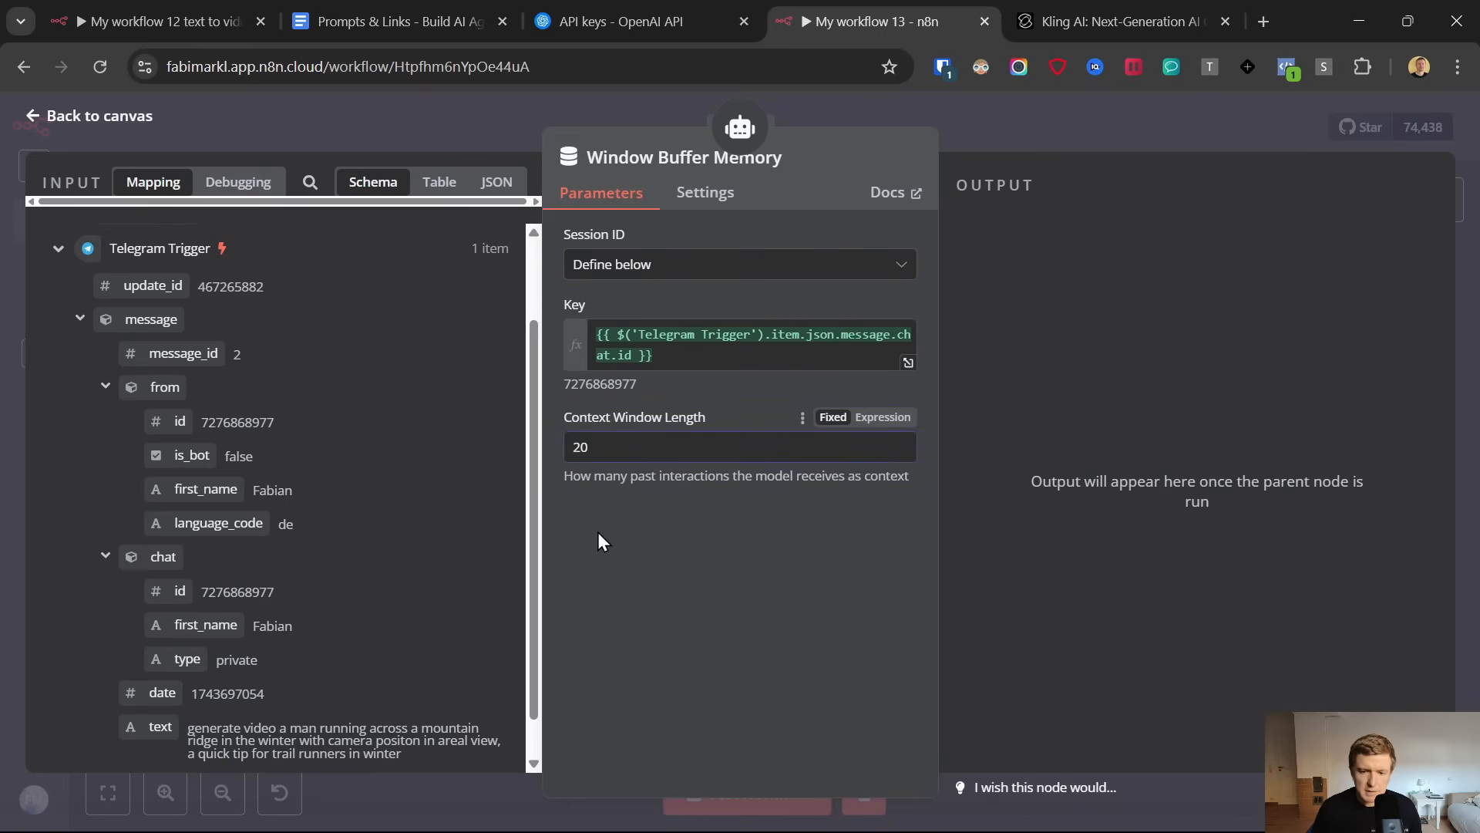
{"action": "left_click", "coordinate": [47, 116]}
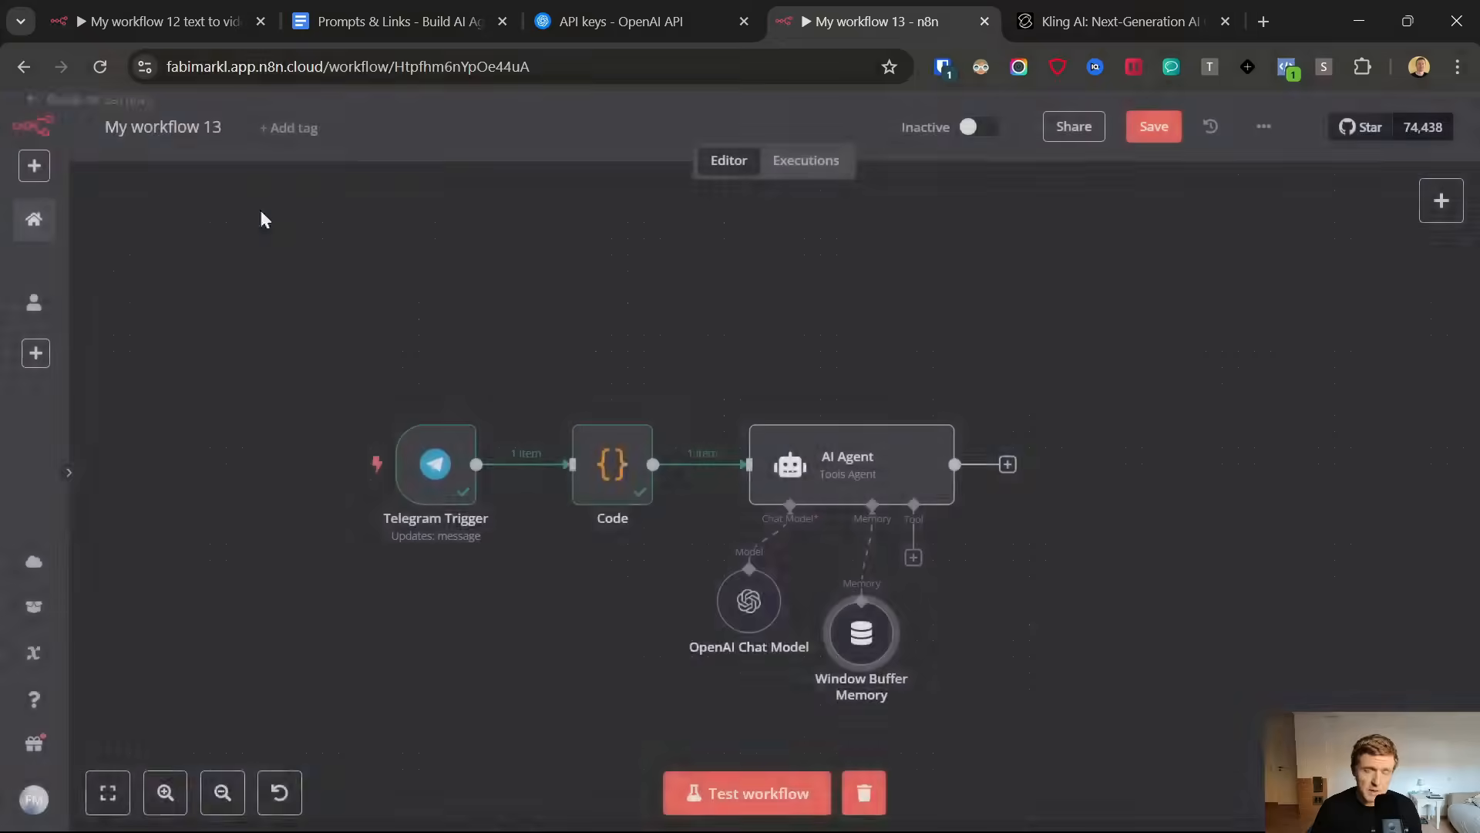
Review the video request in the ViralStyleVideo Telegram chat and remove the Window Buffer Memory node from the workflow
{"action": "left_click", "coordinate": [926, 813]}
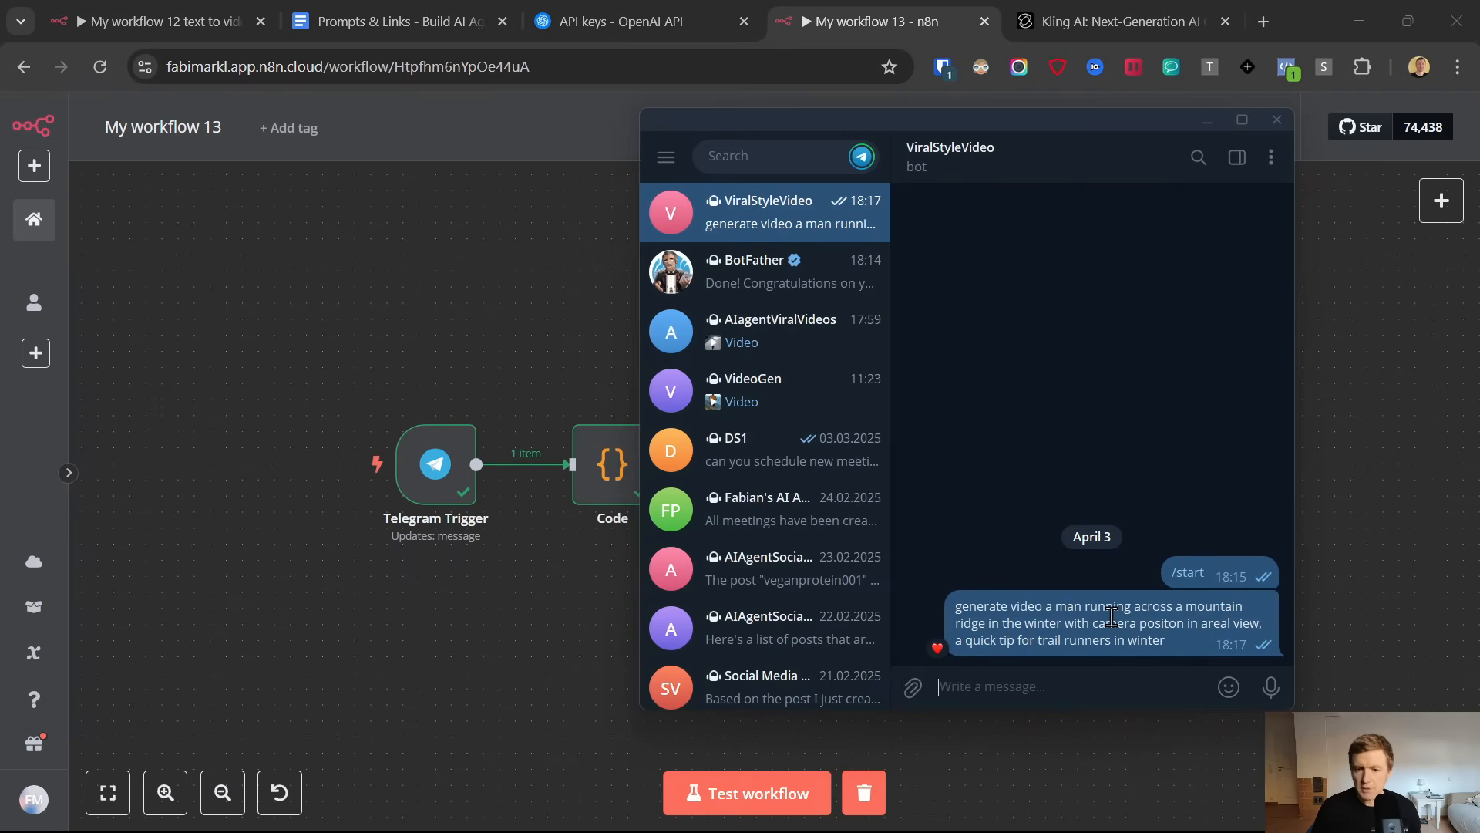
{"action": "left_click", "coordinate": [514, 584]}
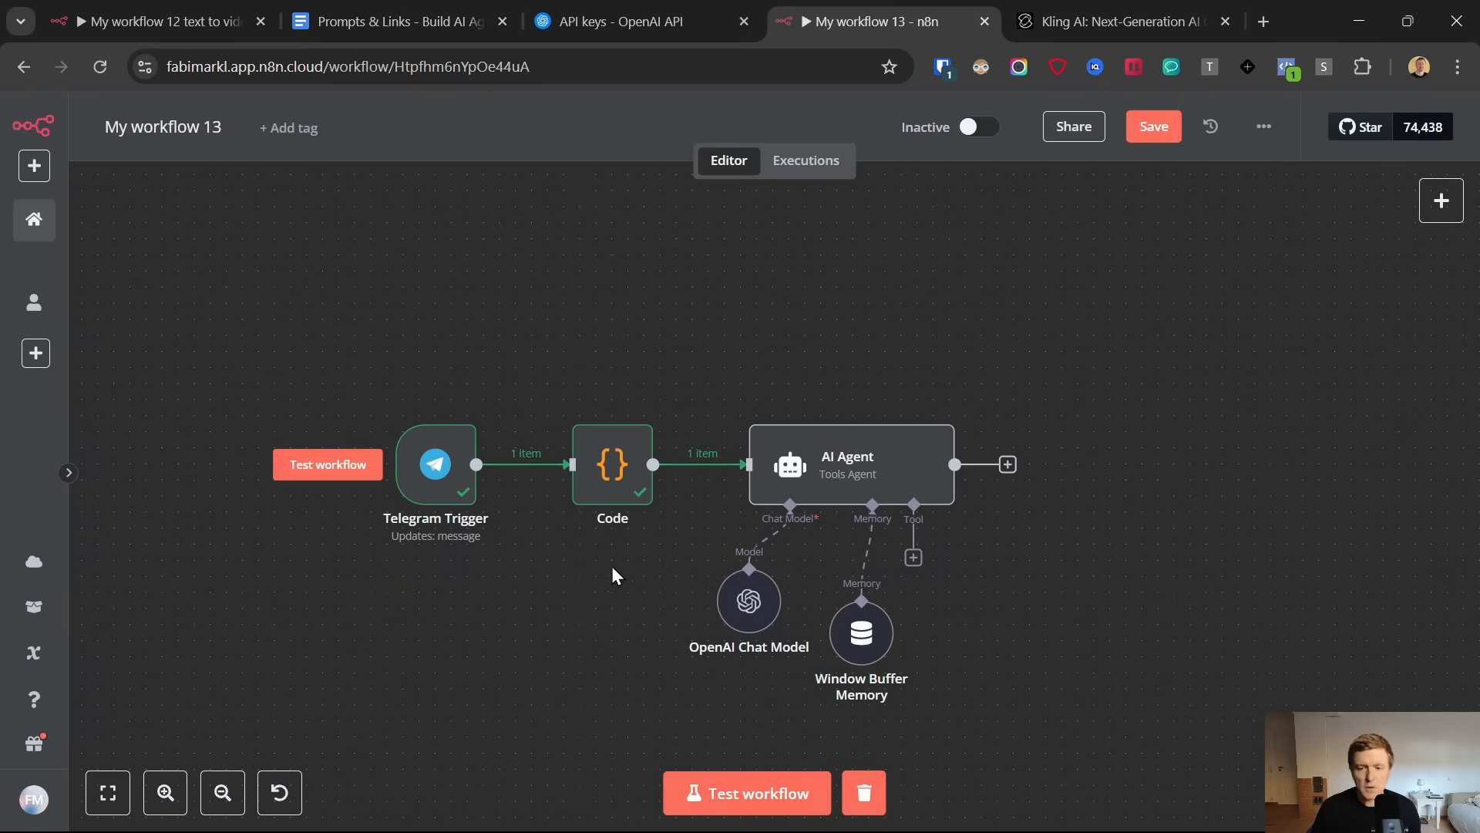
{"action": "left_click", "coordinate": [862, 590]}
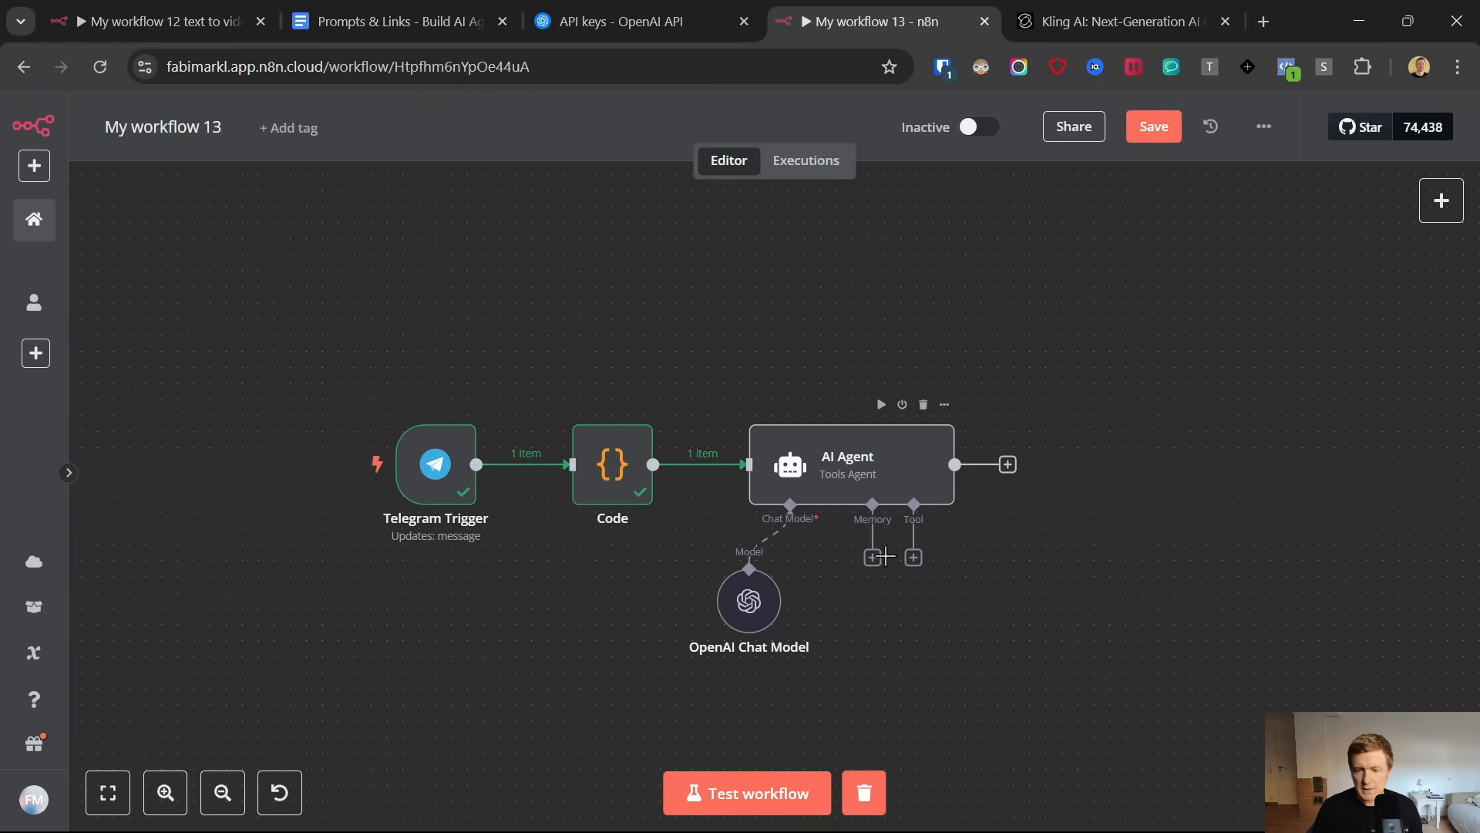
{"action": "left_click", "coordinate": [914, 558]}
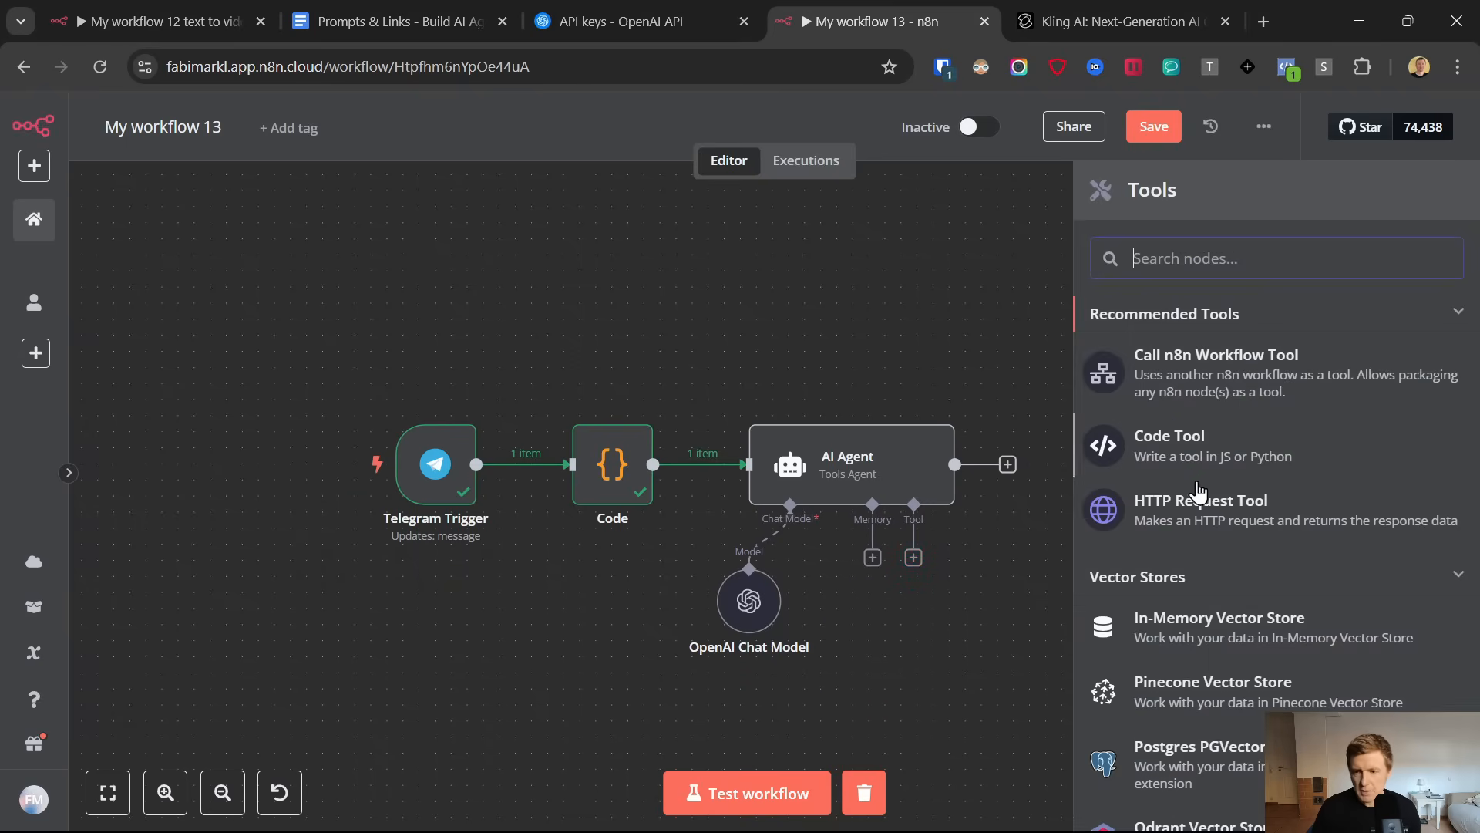
{"action": "scroll", "coordinate": [1195, 509], "scroll_direction": "down", "scroll_amount": 10}
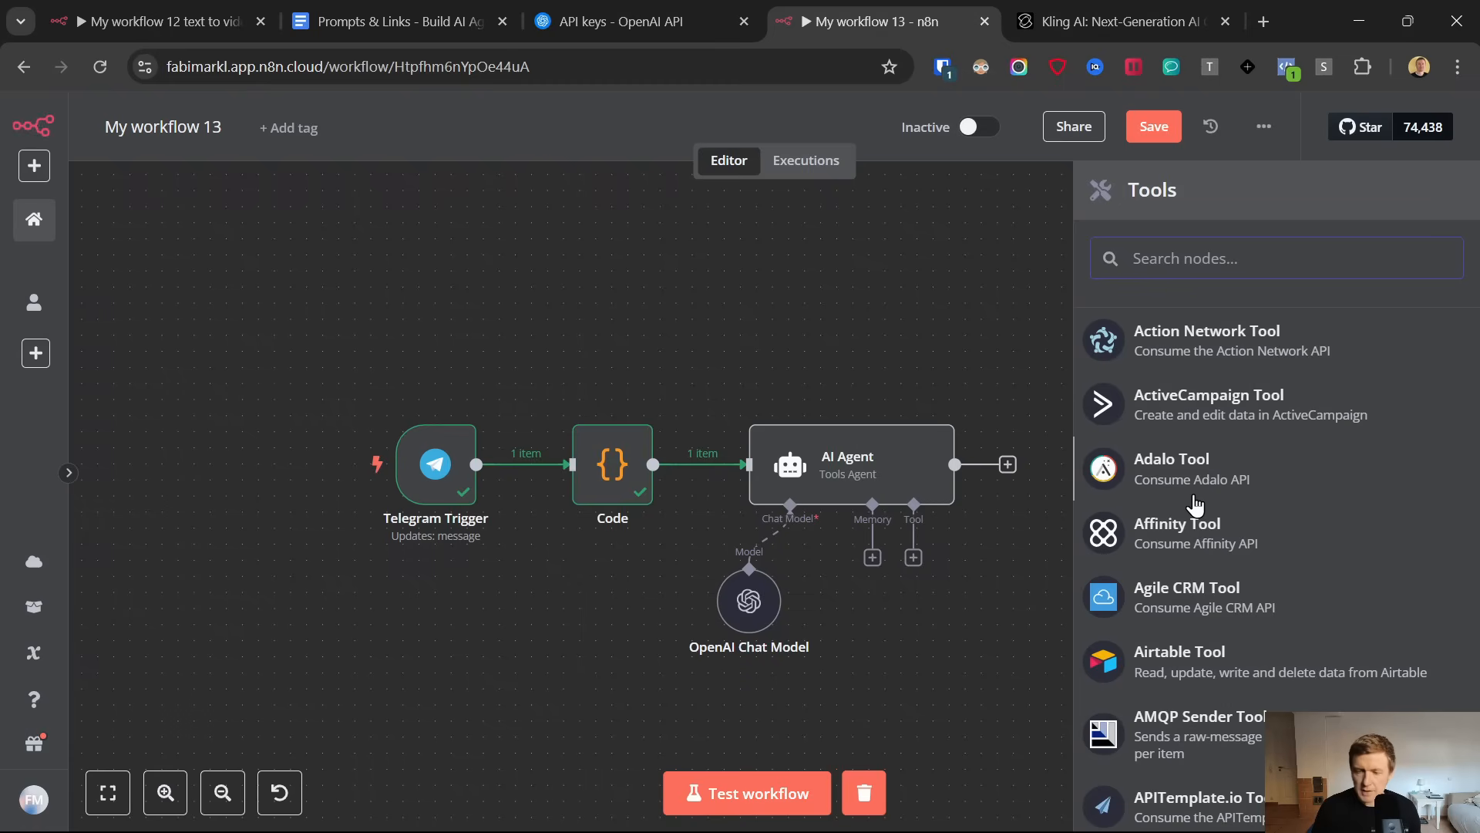
{"action": "left_click", "coordinate": [945, 612]}
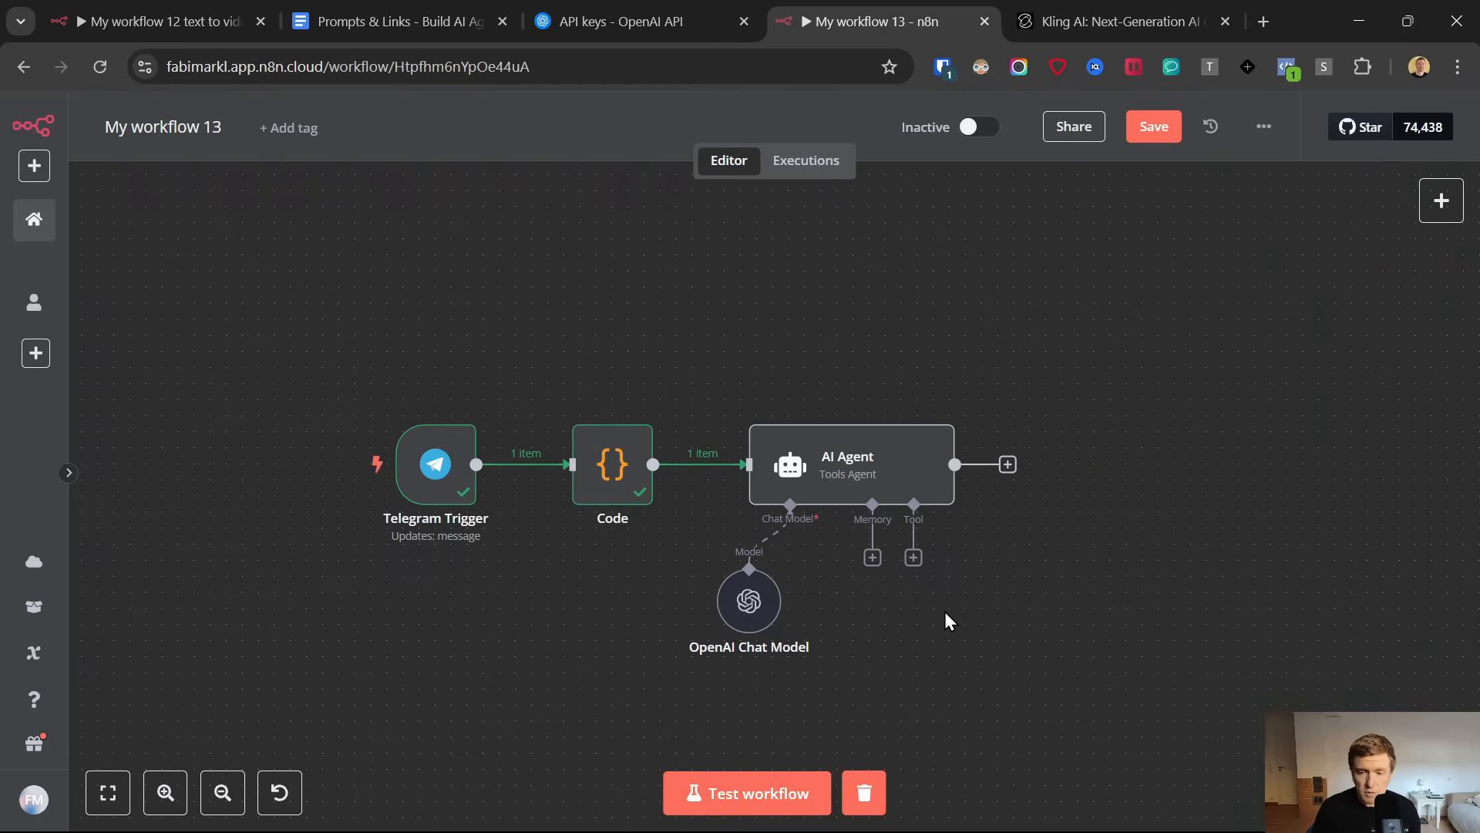
Test the AI Agent node and compare its generated Kling prompt with the incoming videoPrompt text
{"action": "scroll", "coordinate": [945, 612], "scroll_direction": "right", "scroll_amount": 5}
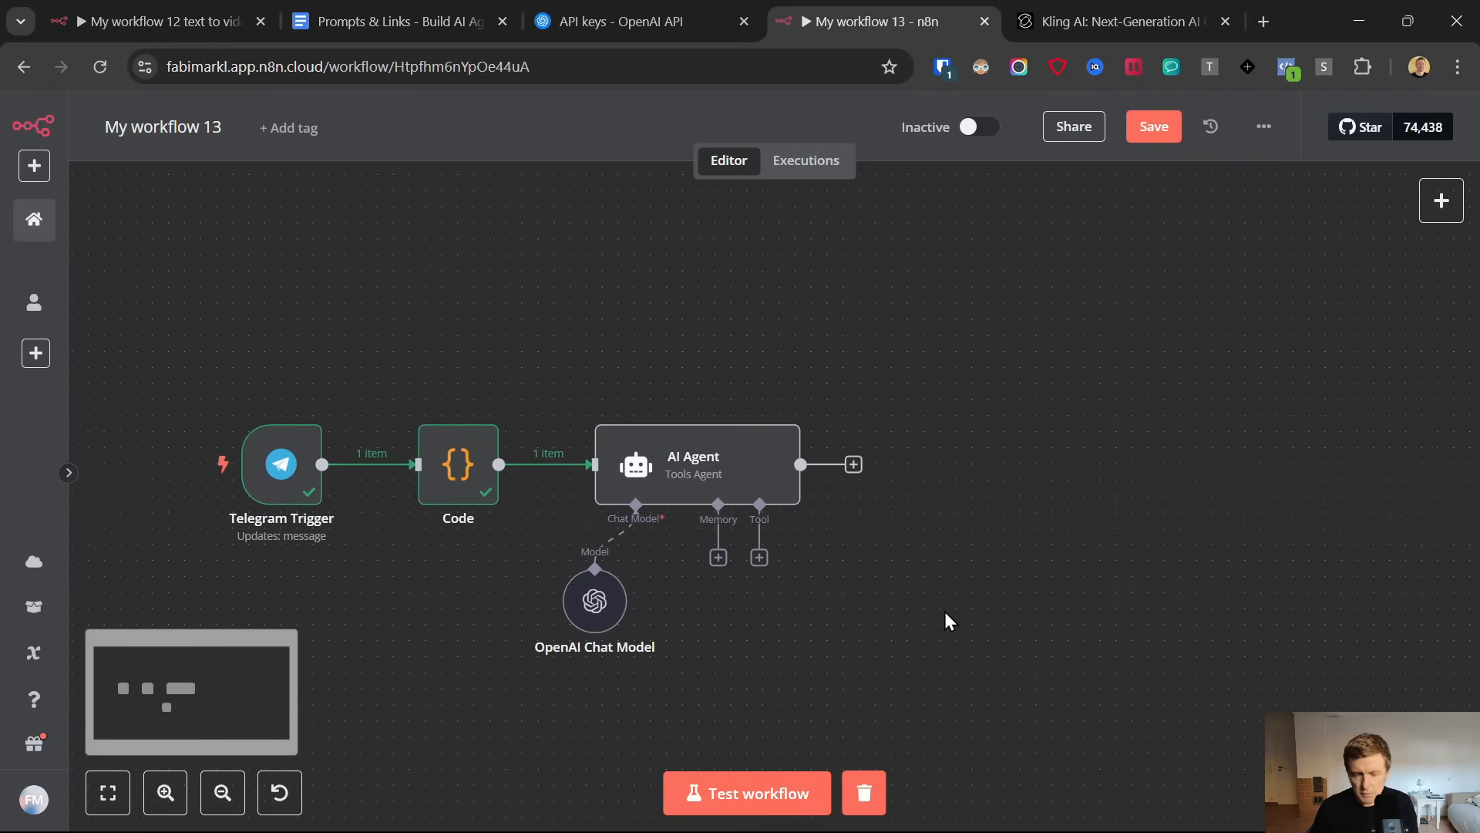
{"action": "left_click", "coordinate": [748, 471]}
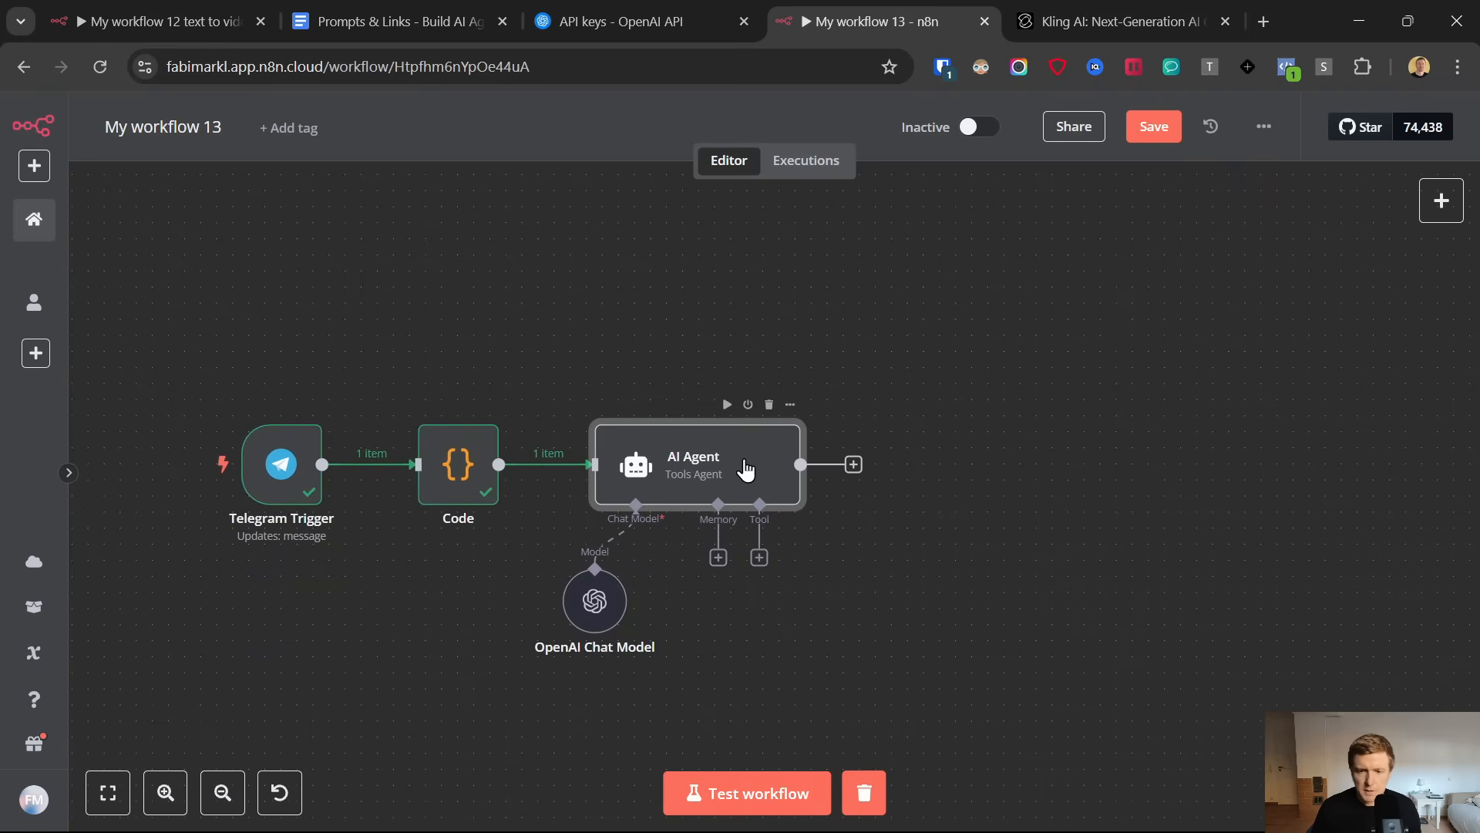
{"action": "double_click", "coordinate": [742, 466]}
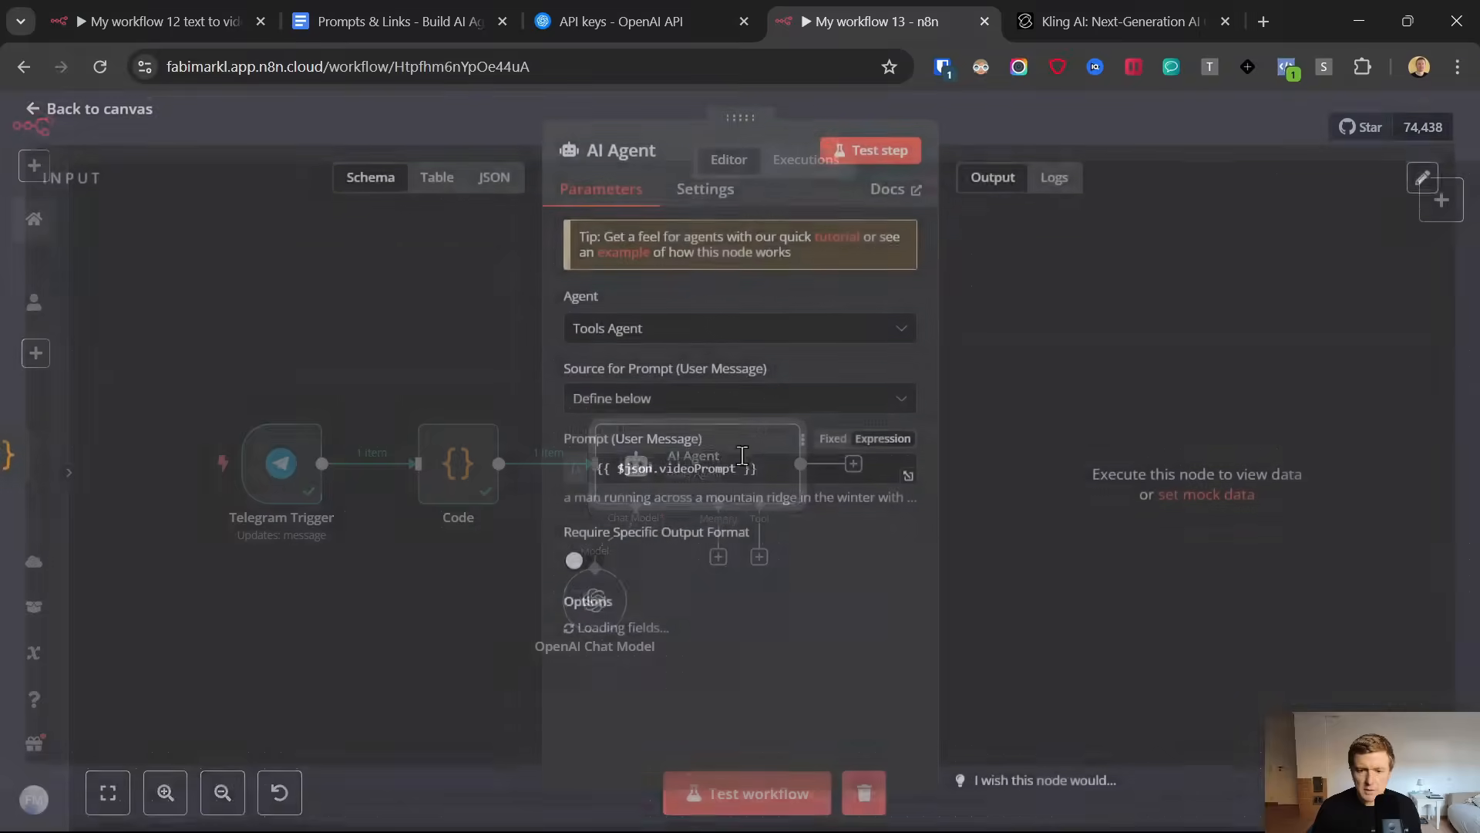
{"action": "left_click", "coordinate": [856, 156]}
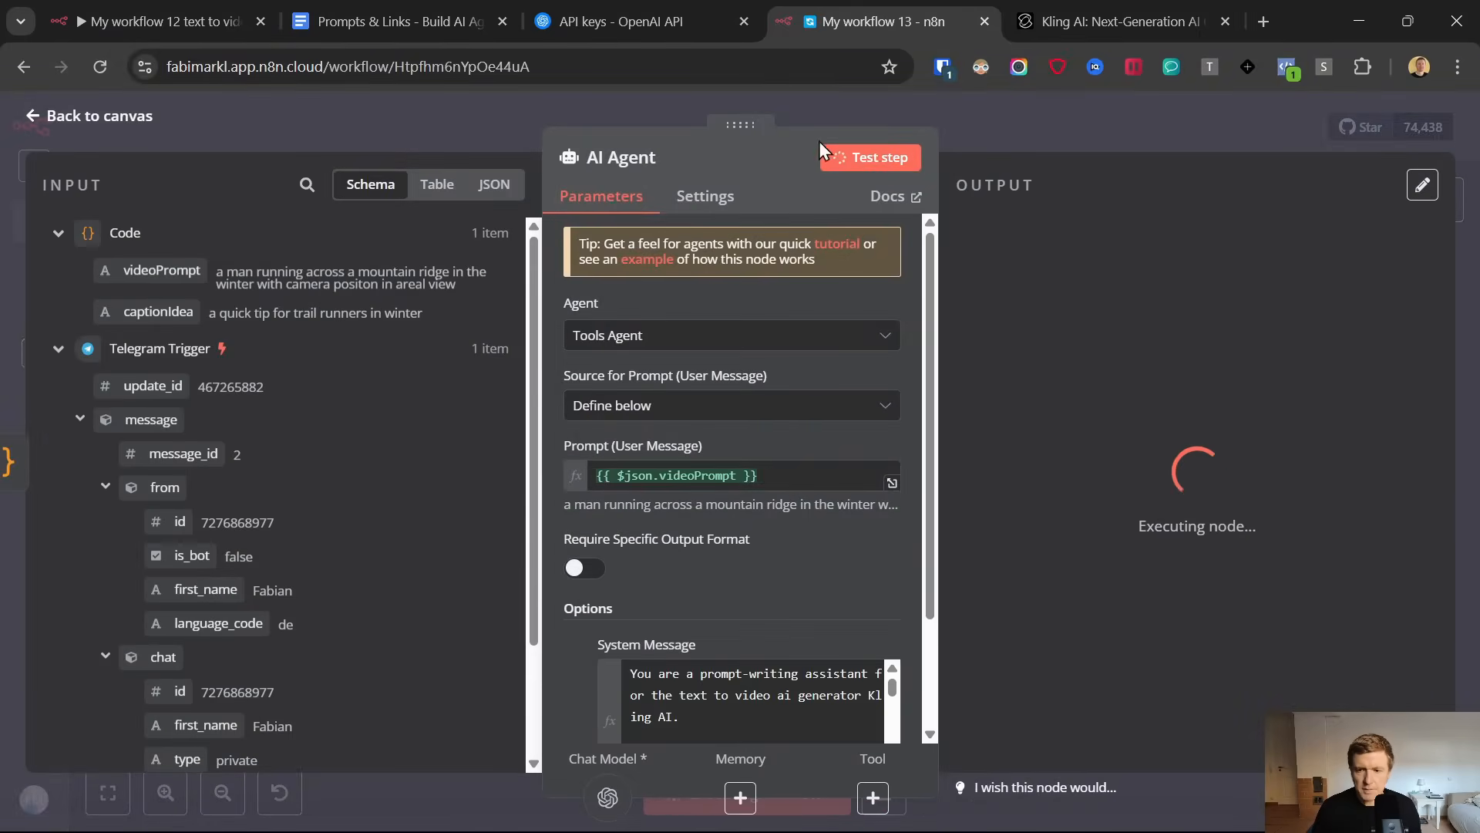
{"action": "left_click_drag", "start_coordinate": [216, 272], "coordinate": [463, 290]}
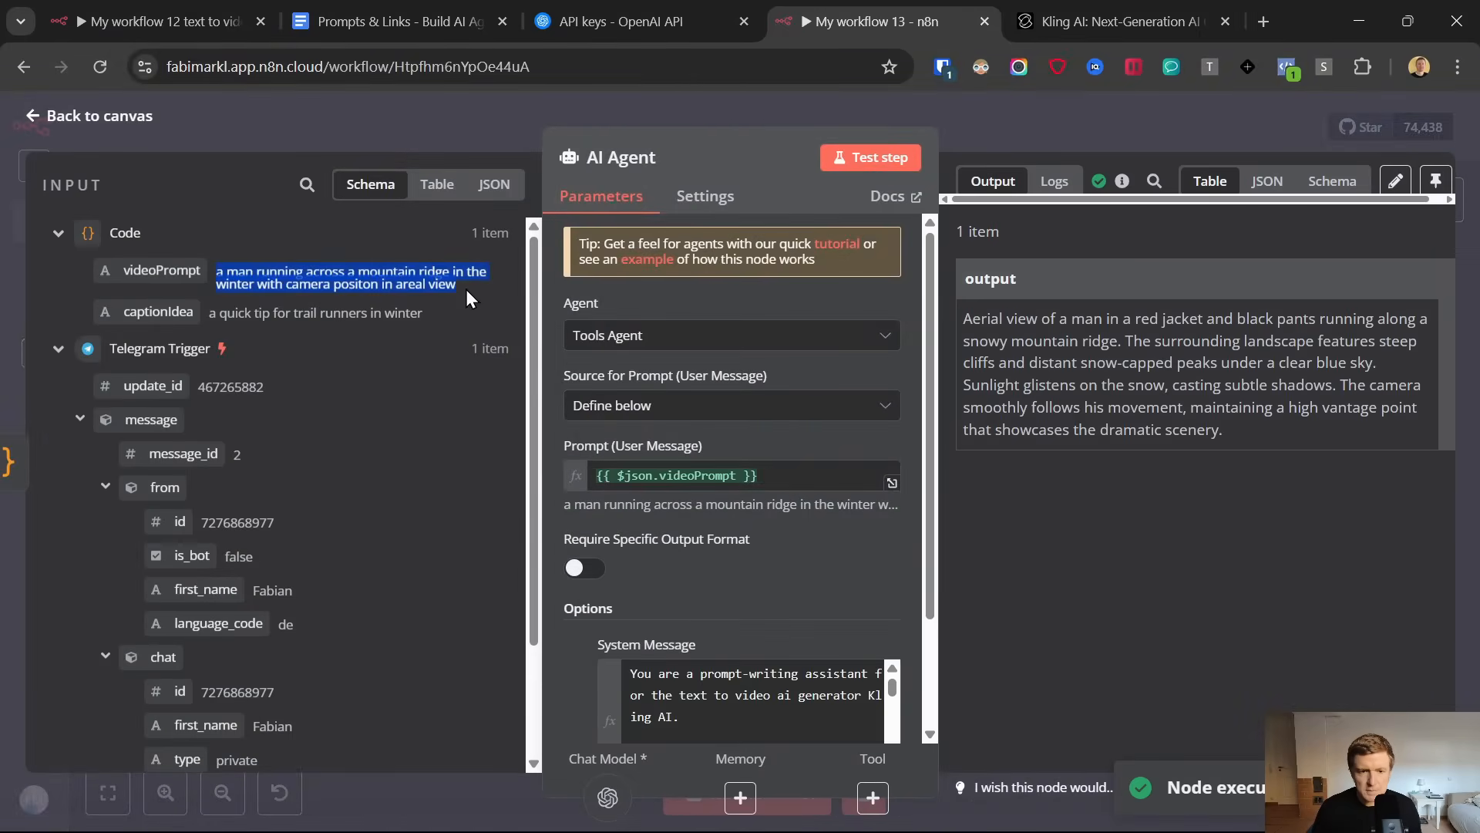
{"action": "left_click", "coordinate": [987, 340]}
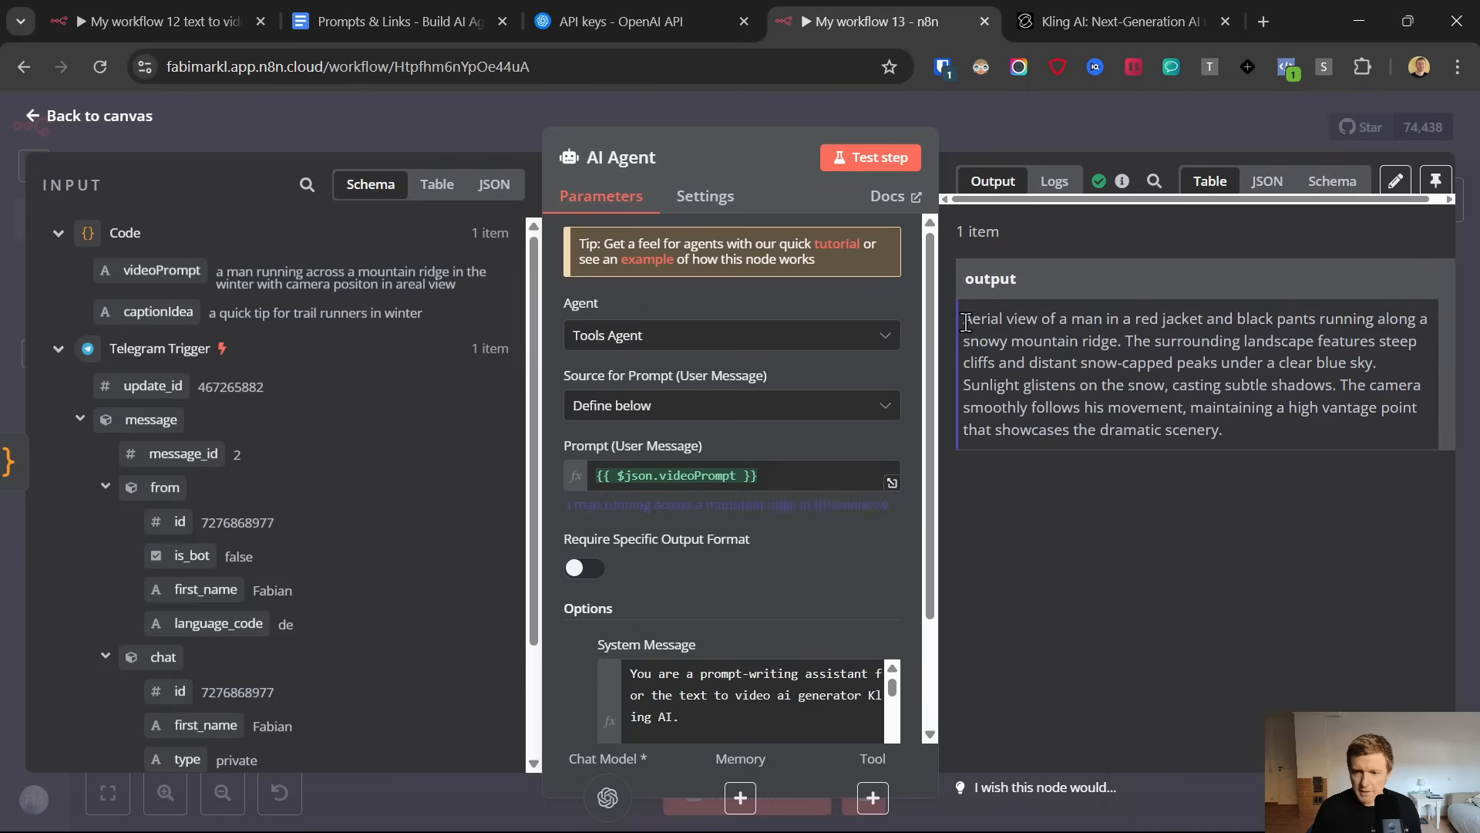
{"action": "left_click_drag", "start_coordinate": [965, 321], "coordinate": [1267, 416]}
{"action": "double_click", "coordinate": [1003, 340]}
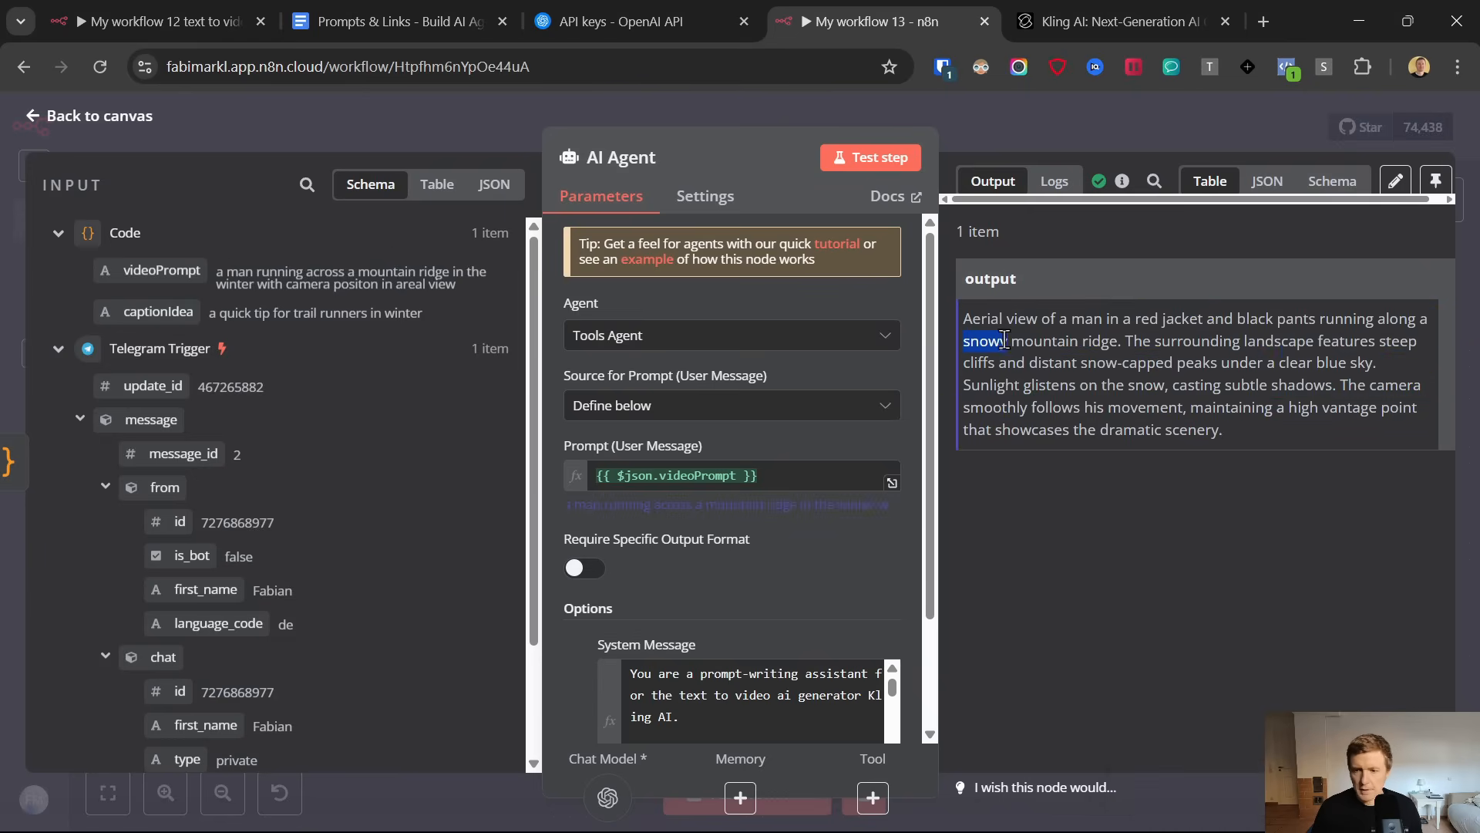
{"action": "left_click", "coordinate": [34, 122]}
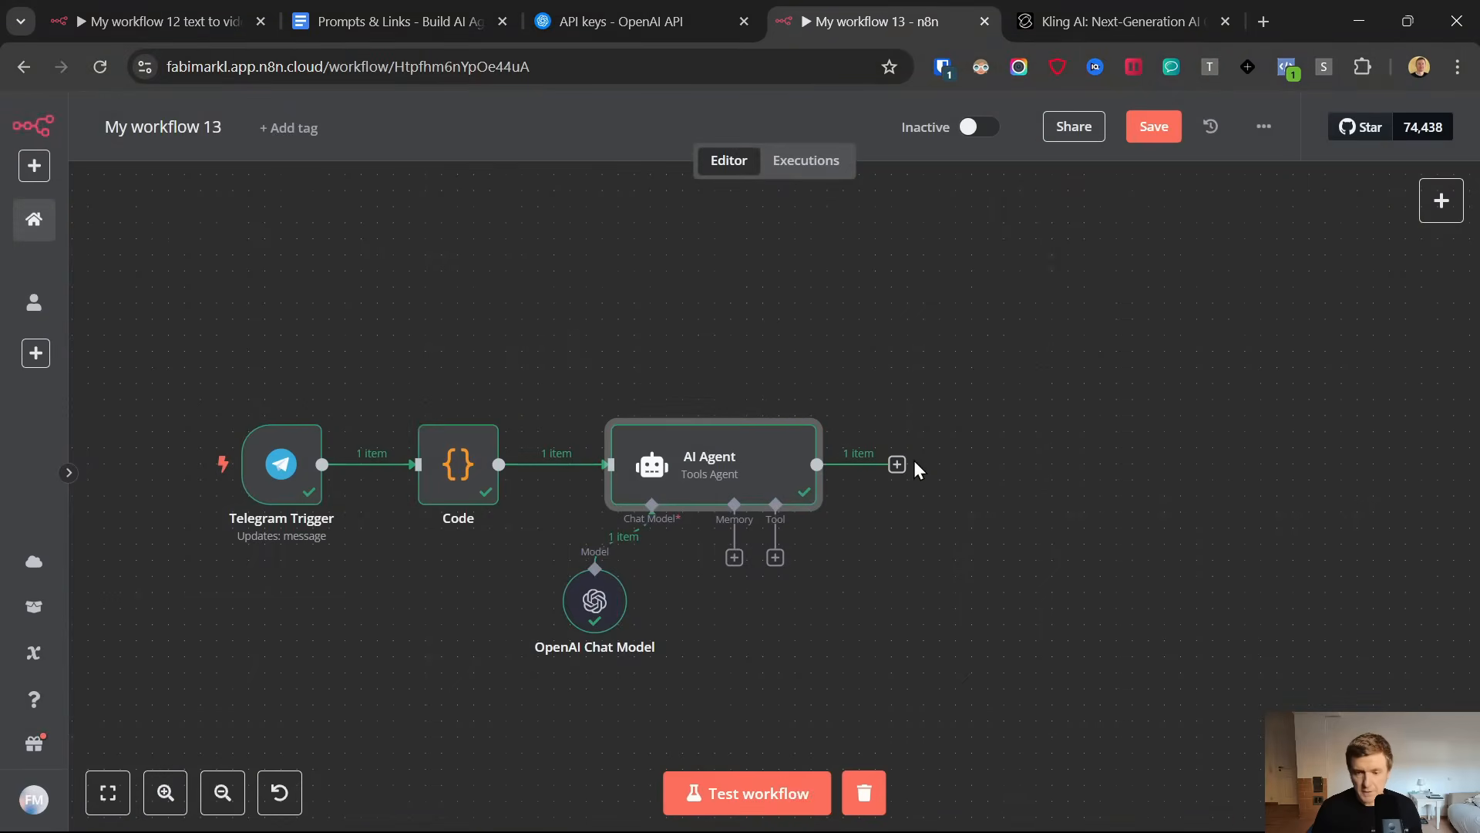
Add a Code node after the AI Agent in the workflow
{"action": "left_click", "coordinate": [897, 464]}
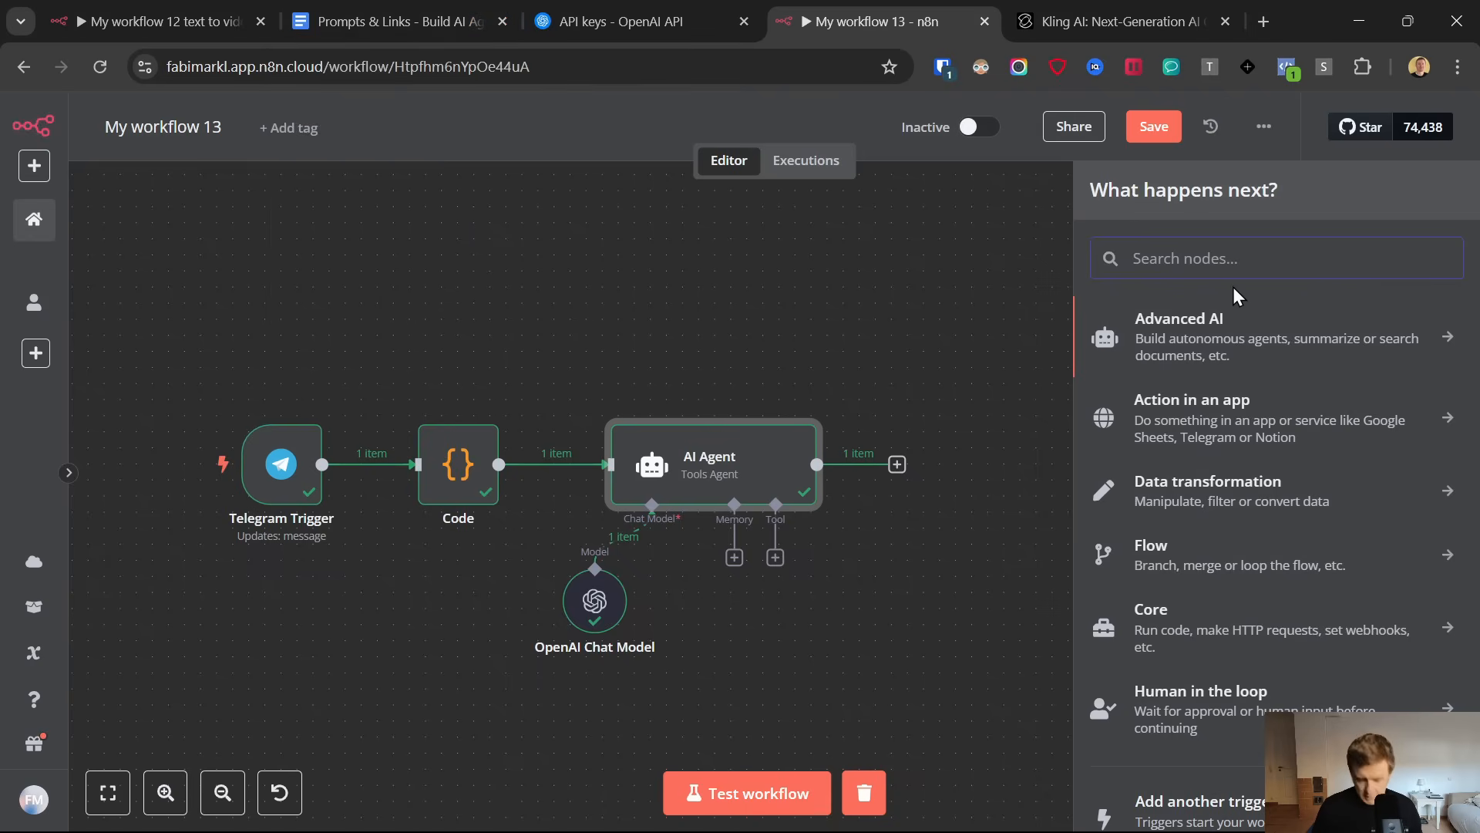
{"action": "type", "text": "code"}
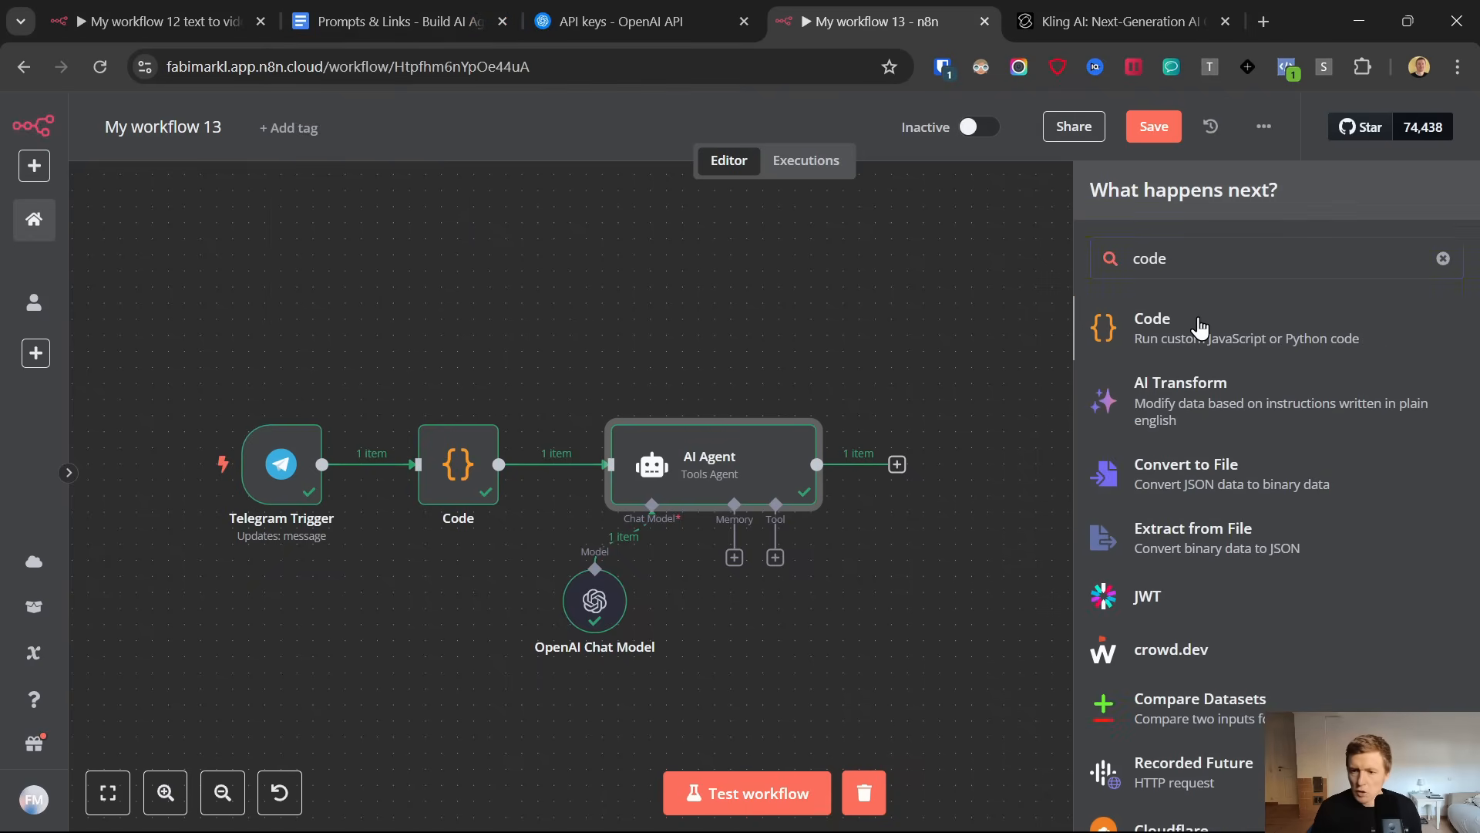
{"action": "left_click", "coordinate": [1210, 333]}
Copy the full VideoID Function code, from generateRandomCode to the closing bracket, from the Prompts & Links document
{"action": "left_click", "coordinate": [424, 1]}
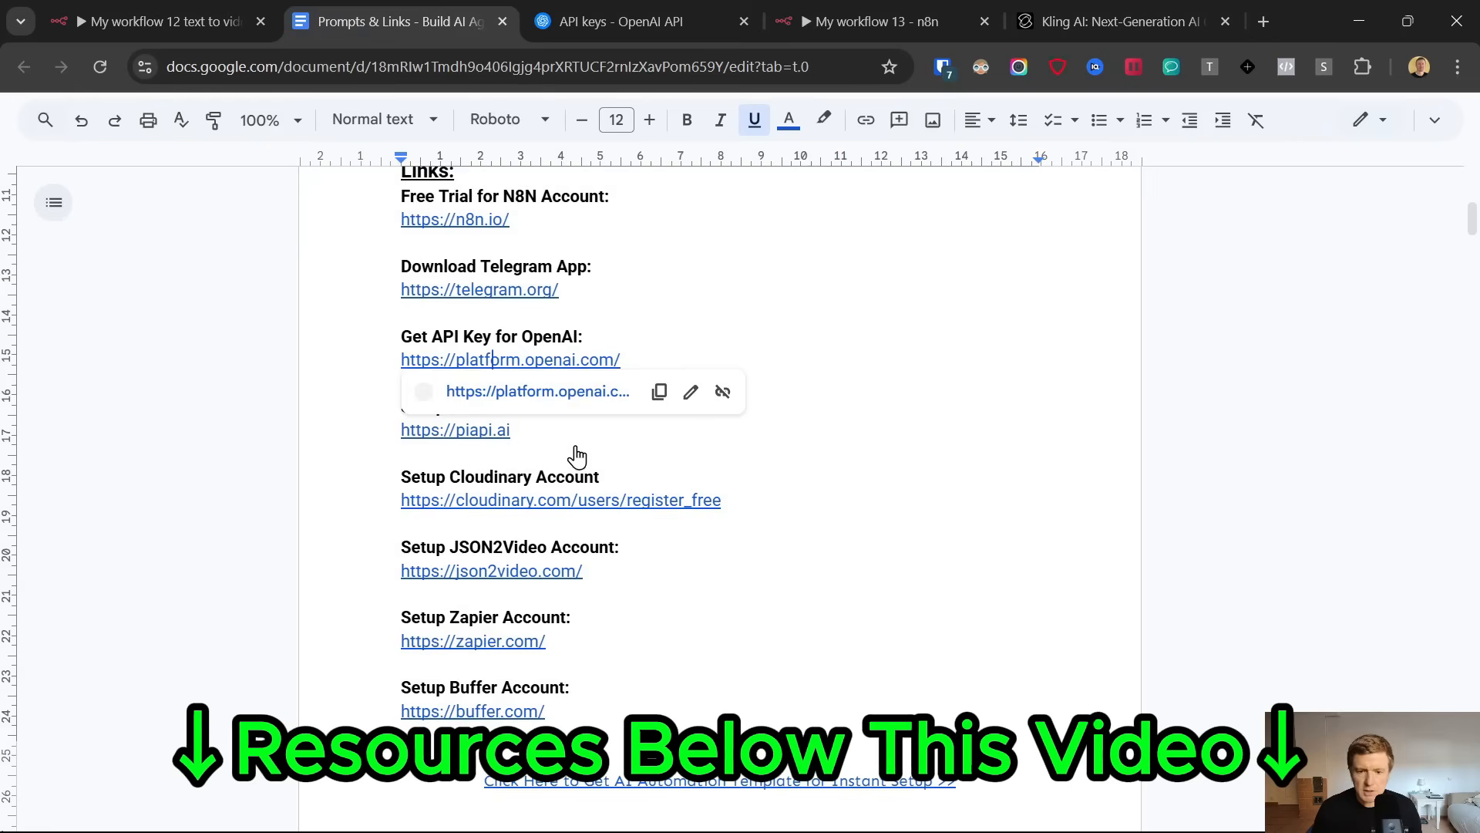
{"action": "scroll", "coordinate": [586, 478], "scroll_direction": "down", "scroll_amount": 10}
{"action": "scroll", "coordinate": [609, 514], "scroll_direction": "down", "scroll_amount": 5}
{"action": "scroll", "coordinate": [545, 664], "scroll_direction": "up", "scroll_amount": 6}
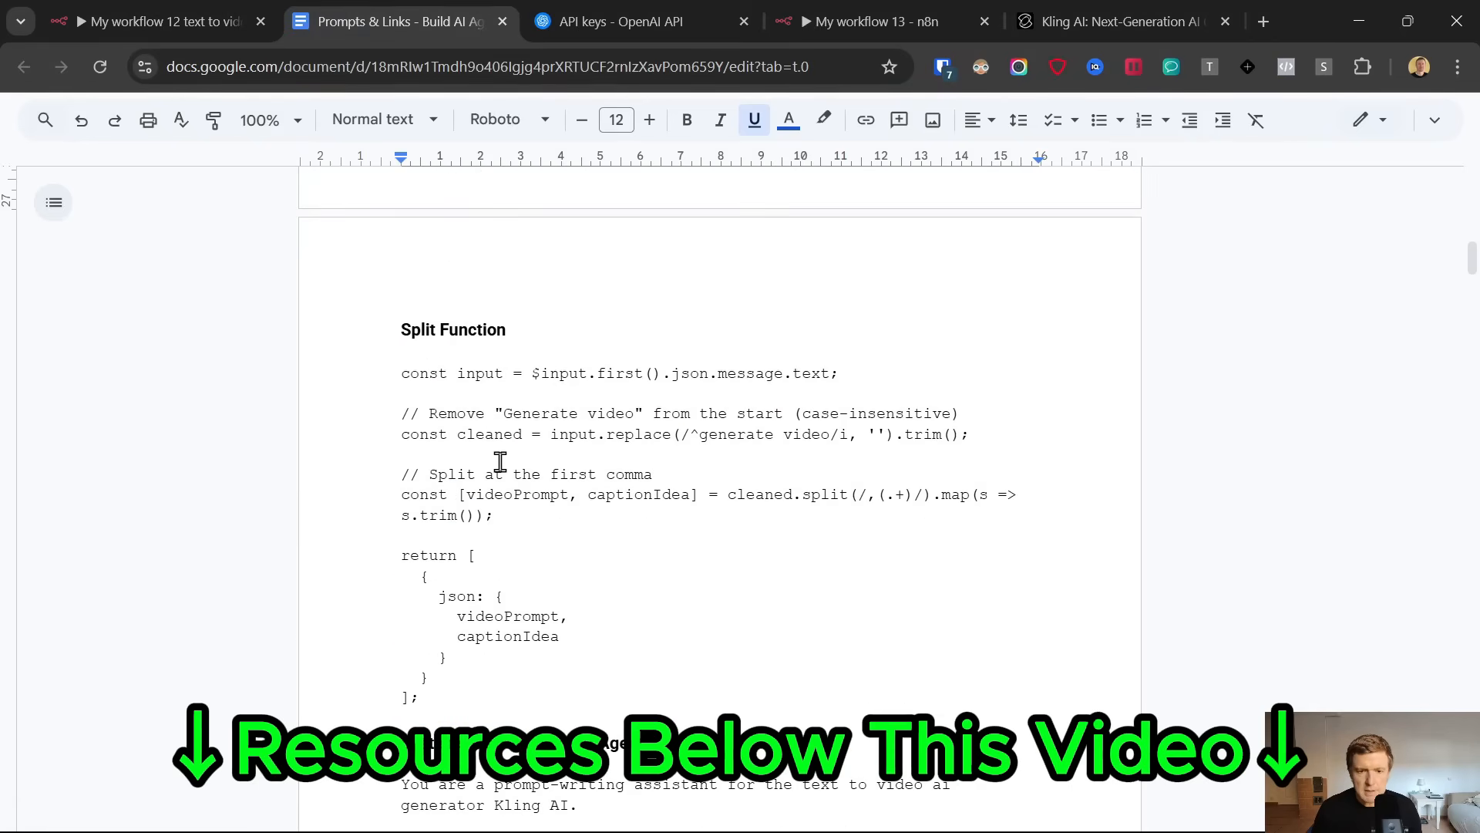
{"action": "scroll", "coordinate": [498, 467], "scroll_direction": "up", "scroll_amount": 3}
{"action": "scroll", "coordinate": [497, 466], "scroll_direction": "down", "scroll_amount": 15}
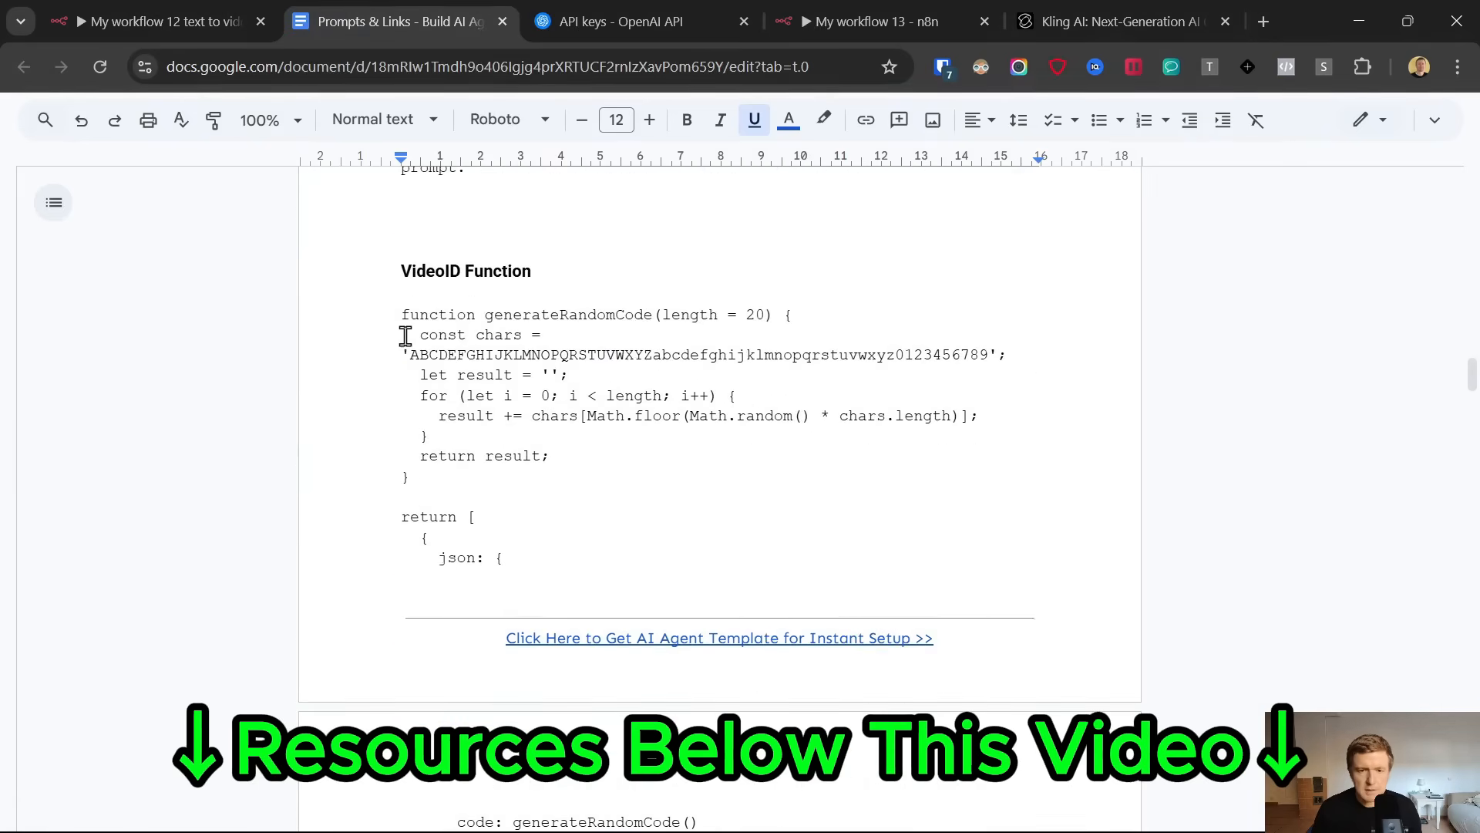
{"action": "left_click_drag", "start_coordinate": [402, 317], "coordinate": [555, 485]}
{"action": "scroll", "coordinate": [555, 485], "scroll_direction": "down", "scroll_amount": 7}
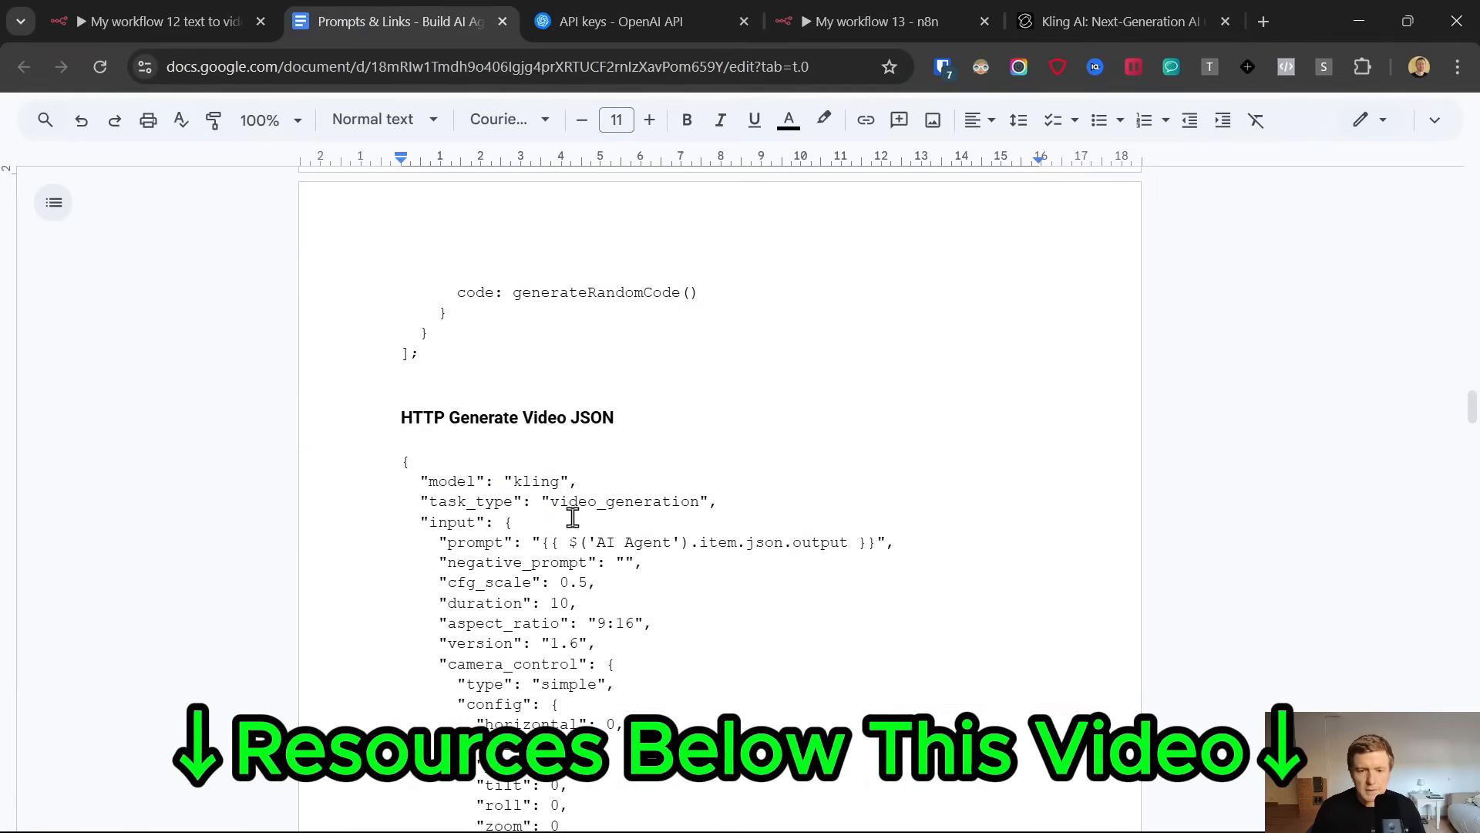
{"action": "left_click", "coordinate": [471, 361], "text": "shift"}
Replace the default JavaScript in the n8n Code1 node with the copied VideoID function and test the node
{"action": "left_click", "coordinate": [865, 14]}
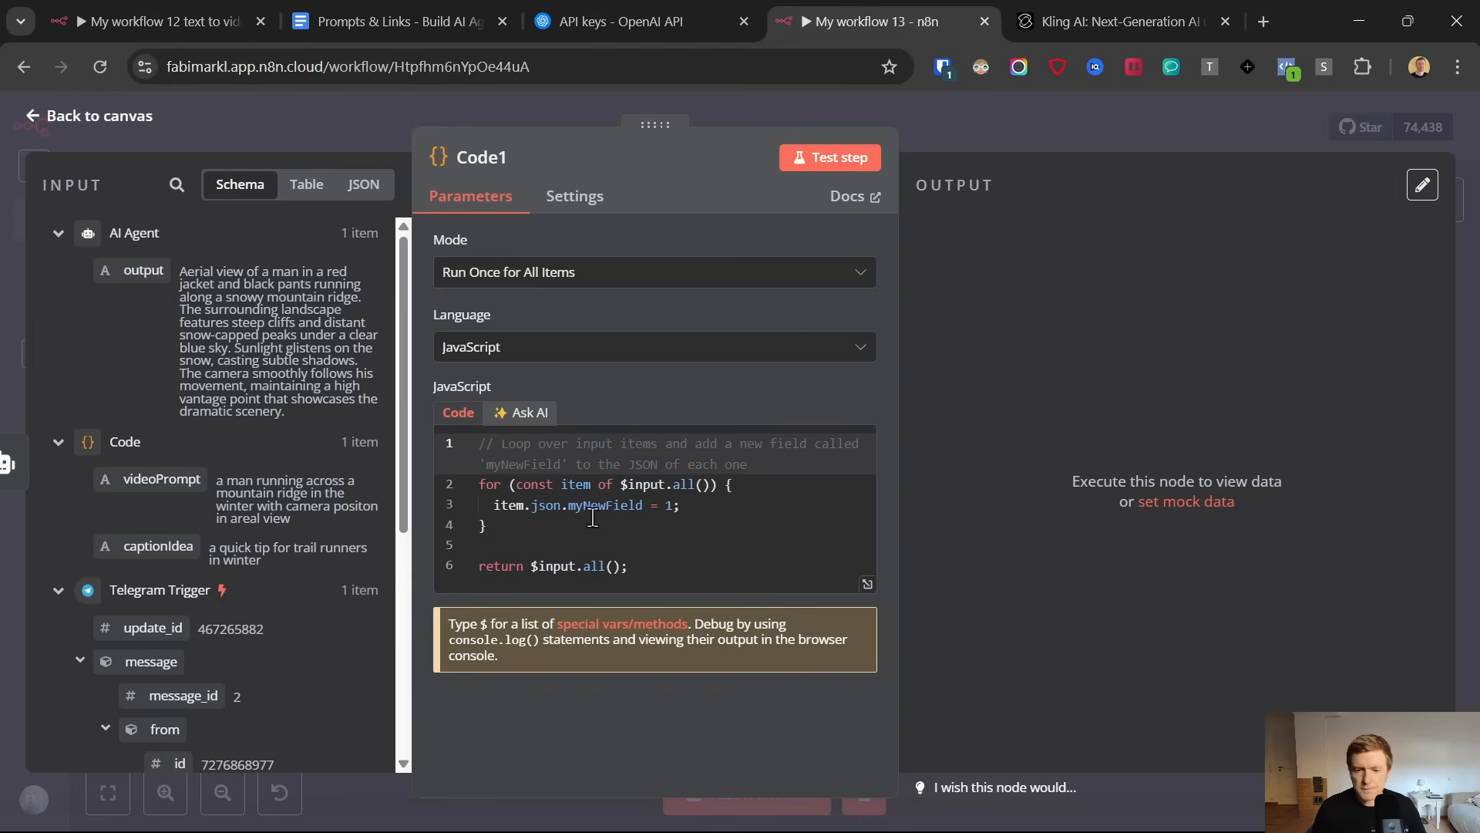
{"action": "left_click", "coordinate": [670, 574]}
{"action": "key", "text": "ctrl+a"}
{"action": "key", "text": "ctrl+v"}
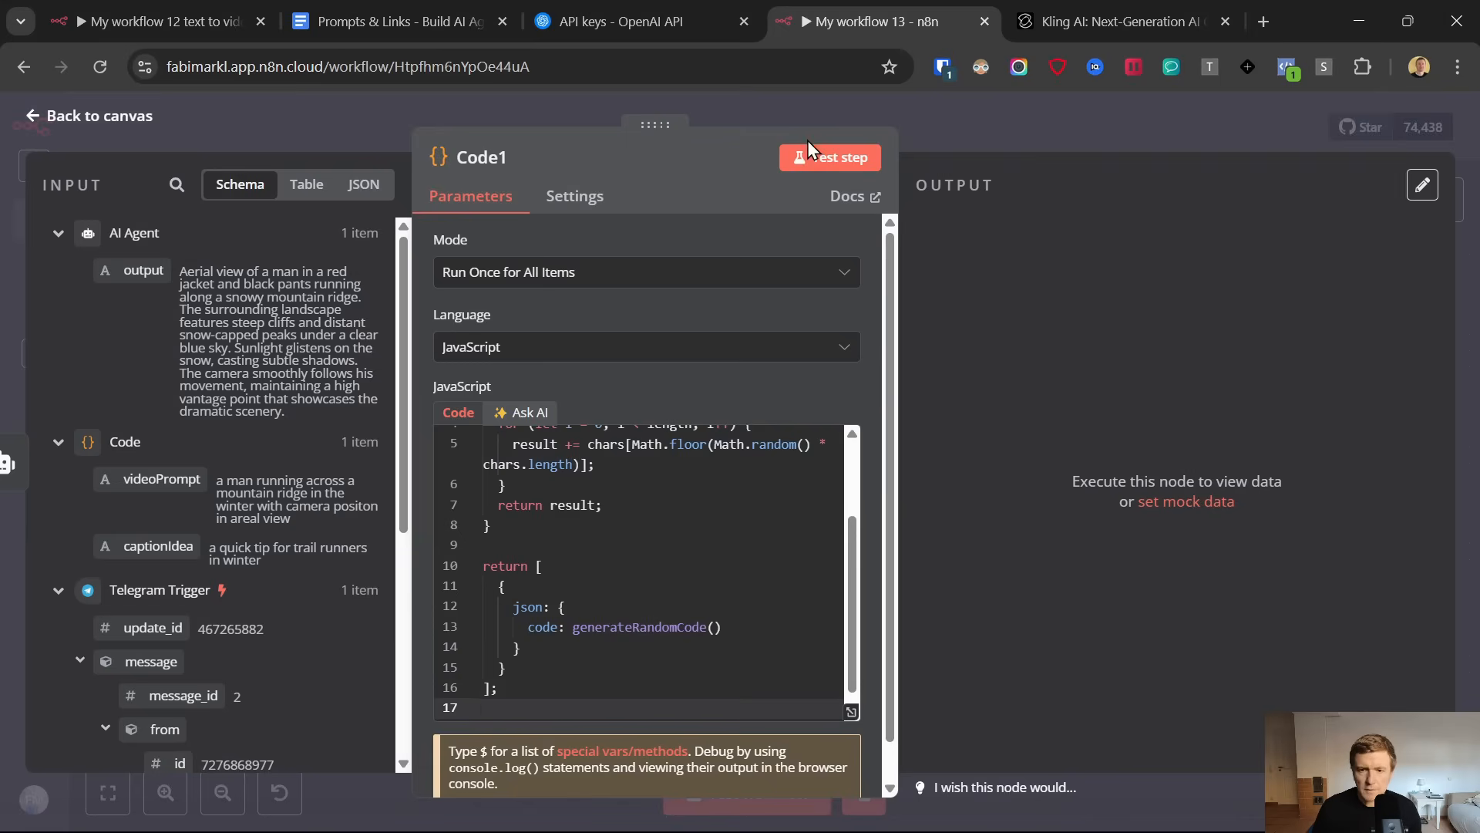
{"action": "left_click", "coordinate": [816, 157]}
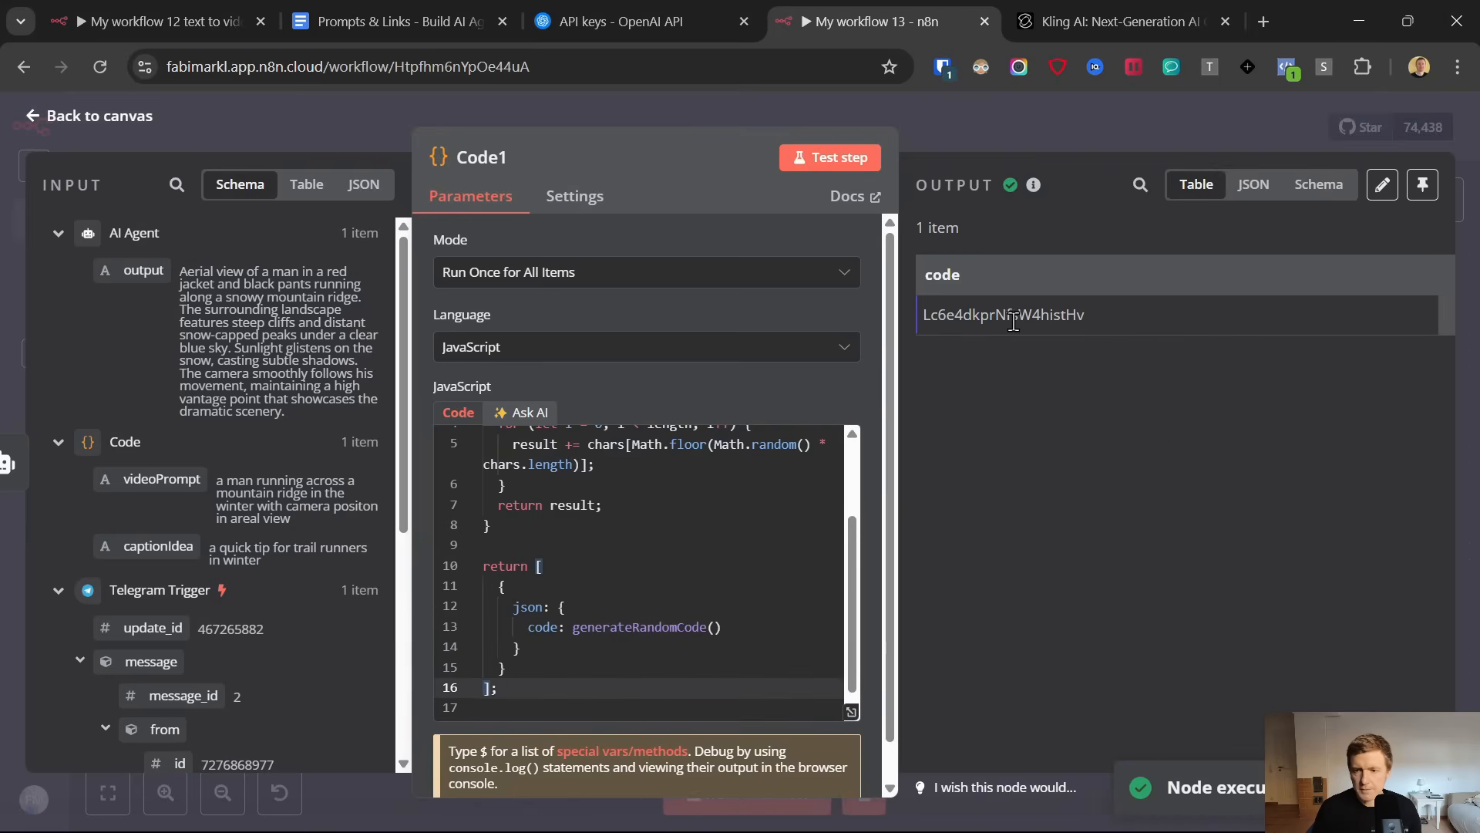
{"action": "double_click", "coordinate": [1011, 316]}
{"action": "left_click", "coordinate": [40, 116]}
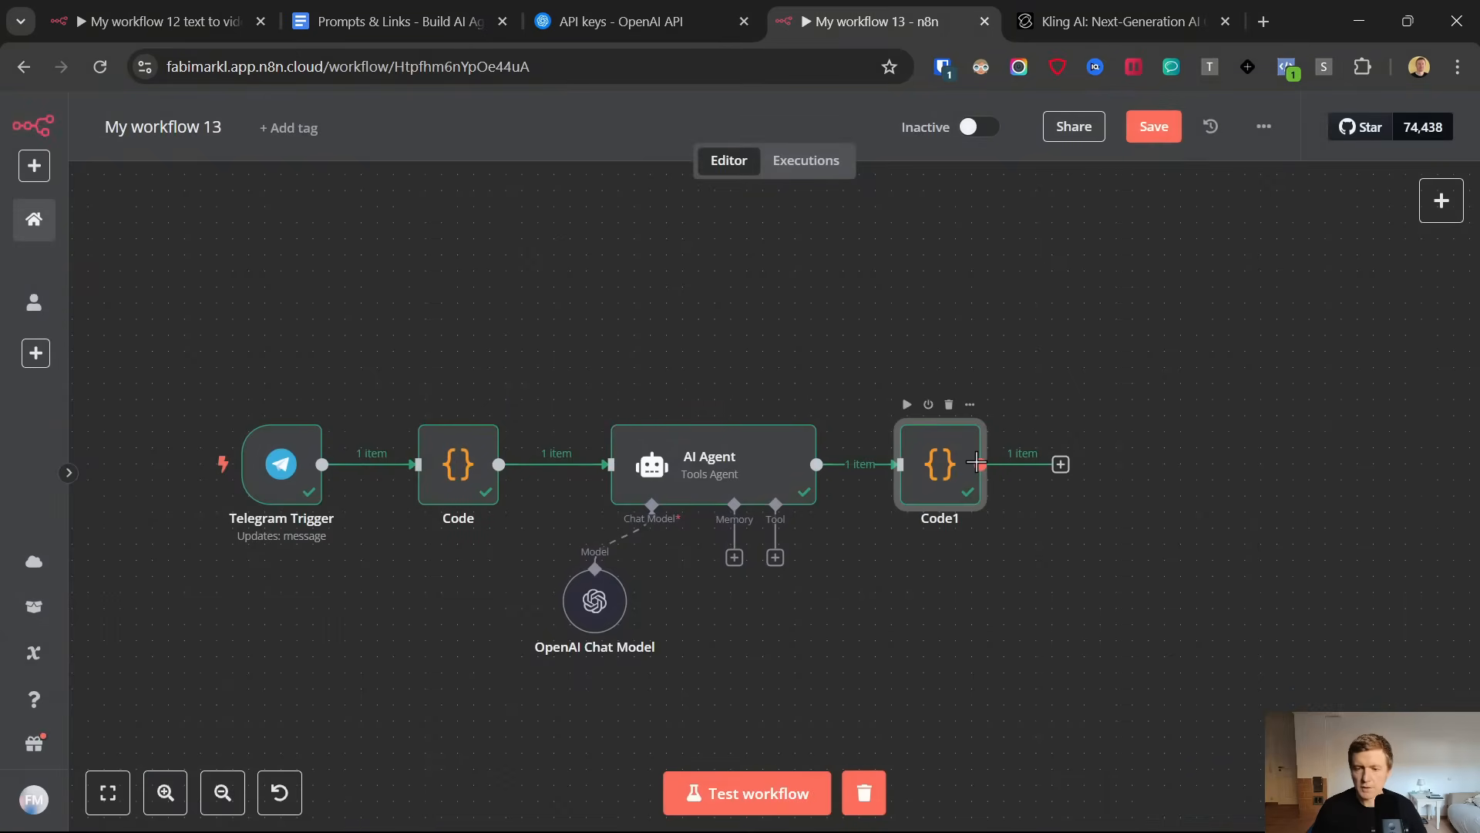
Add an HTTP Request node after Code1 and set its method to POST
{"action": "left_click", "coordinate": [1061, 464]}
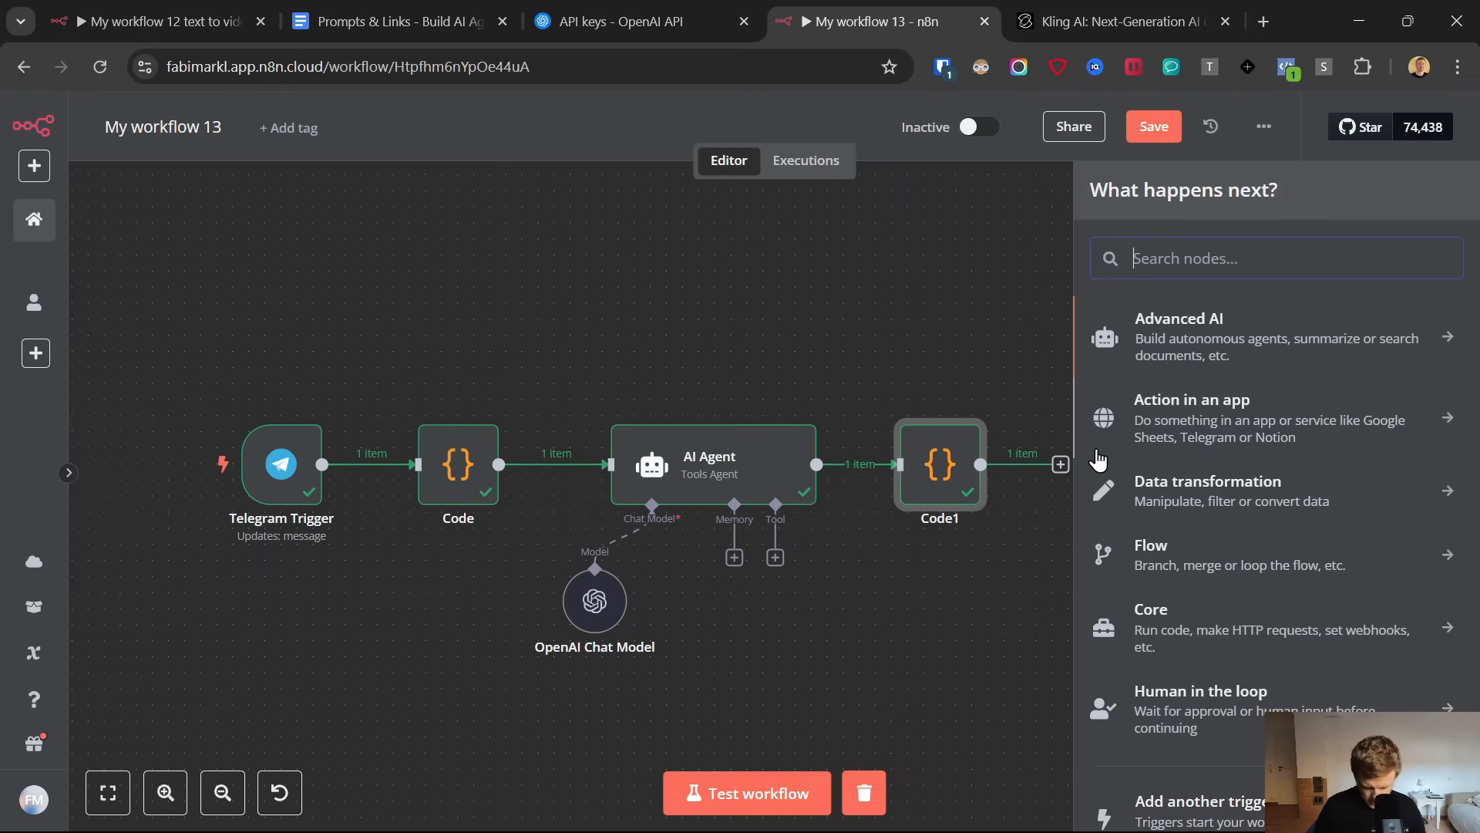
{"action": "type", "text": "http"}
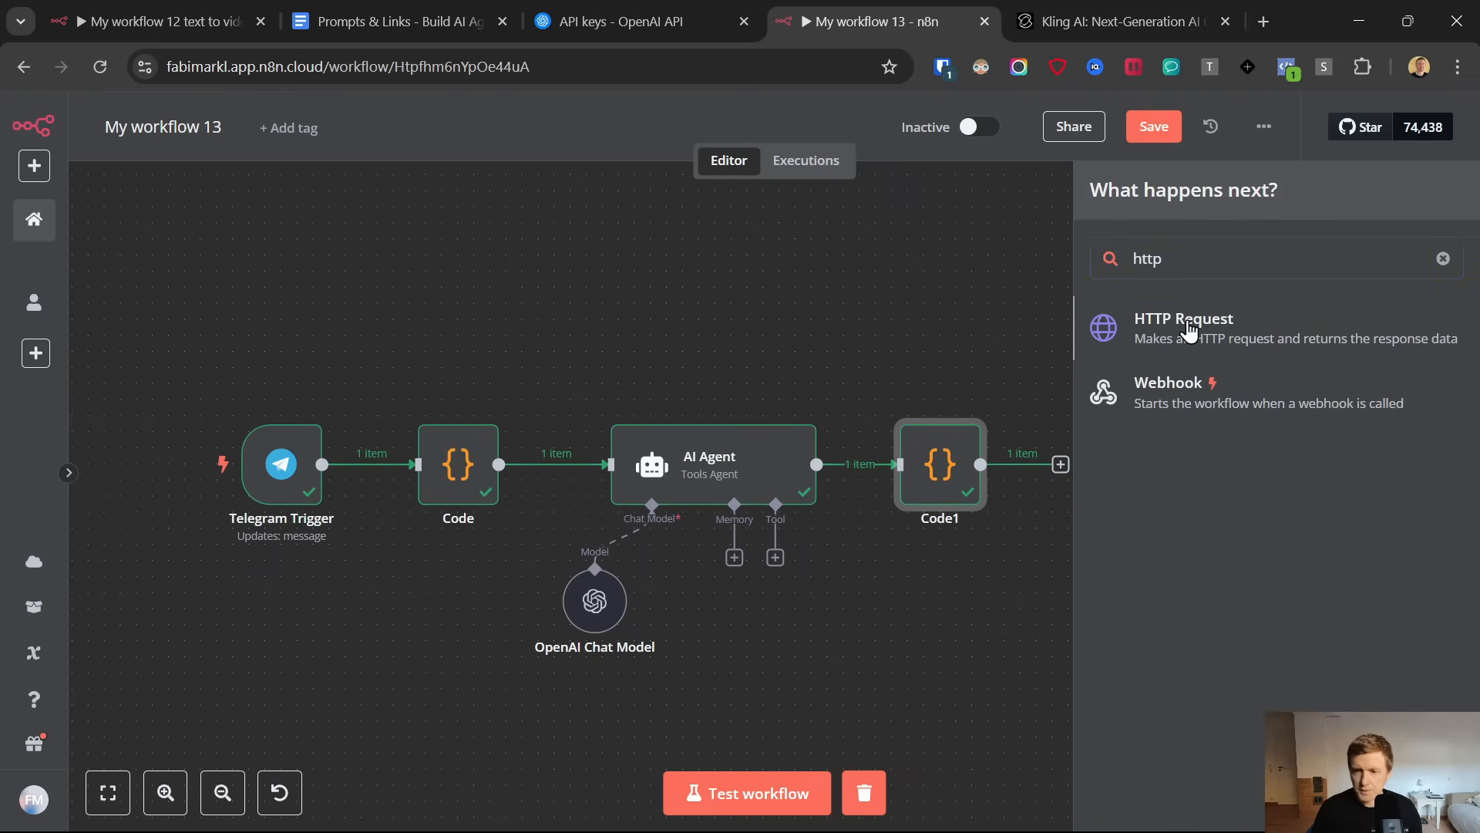
{"action": "left_click", "coordinate": [1187, 322]}
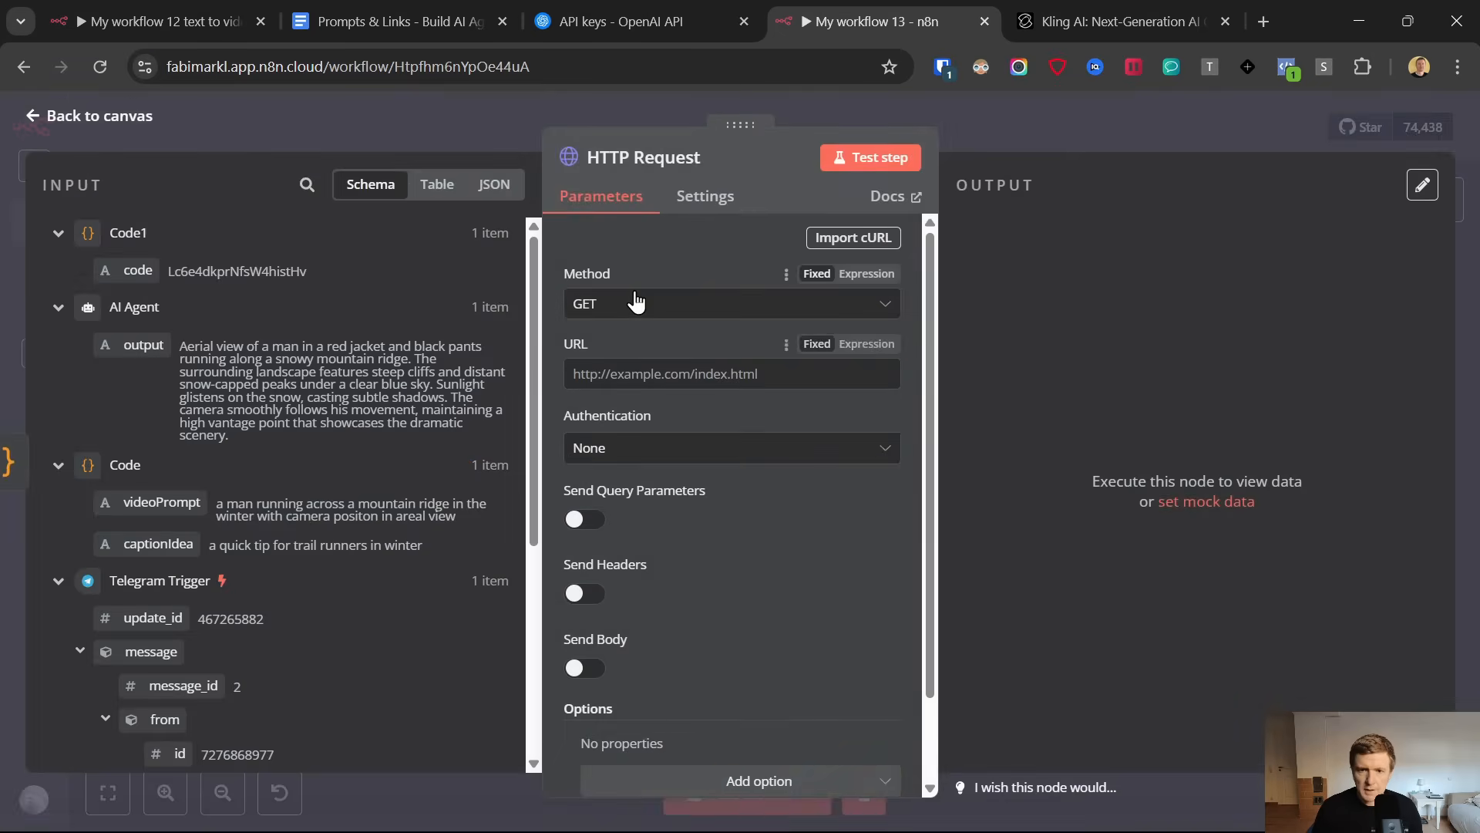
{"action": "left_click", "coordinate": [646, 308]}
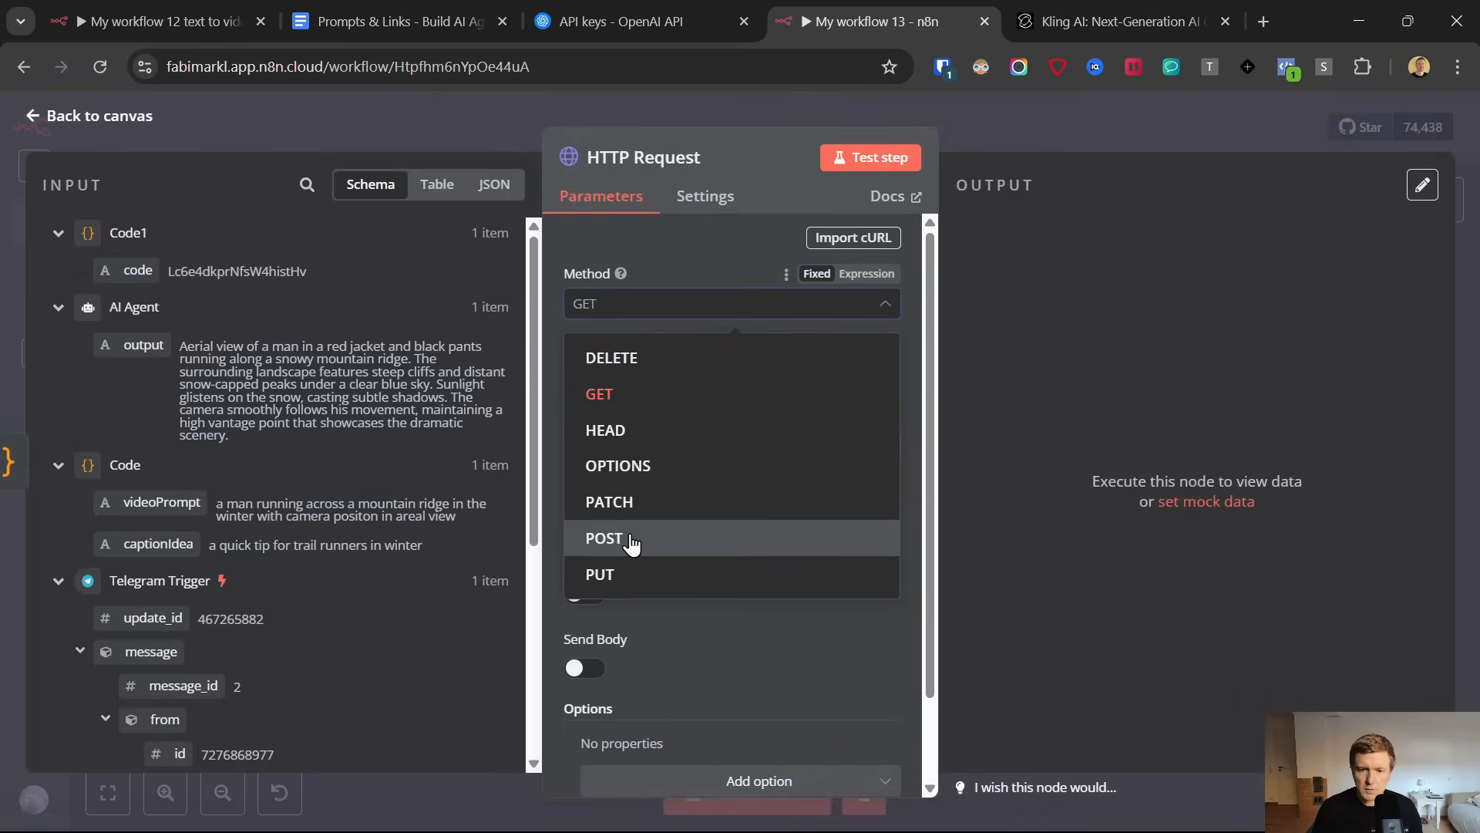
{"action": "left_click", "coordinate": [677, 536]}
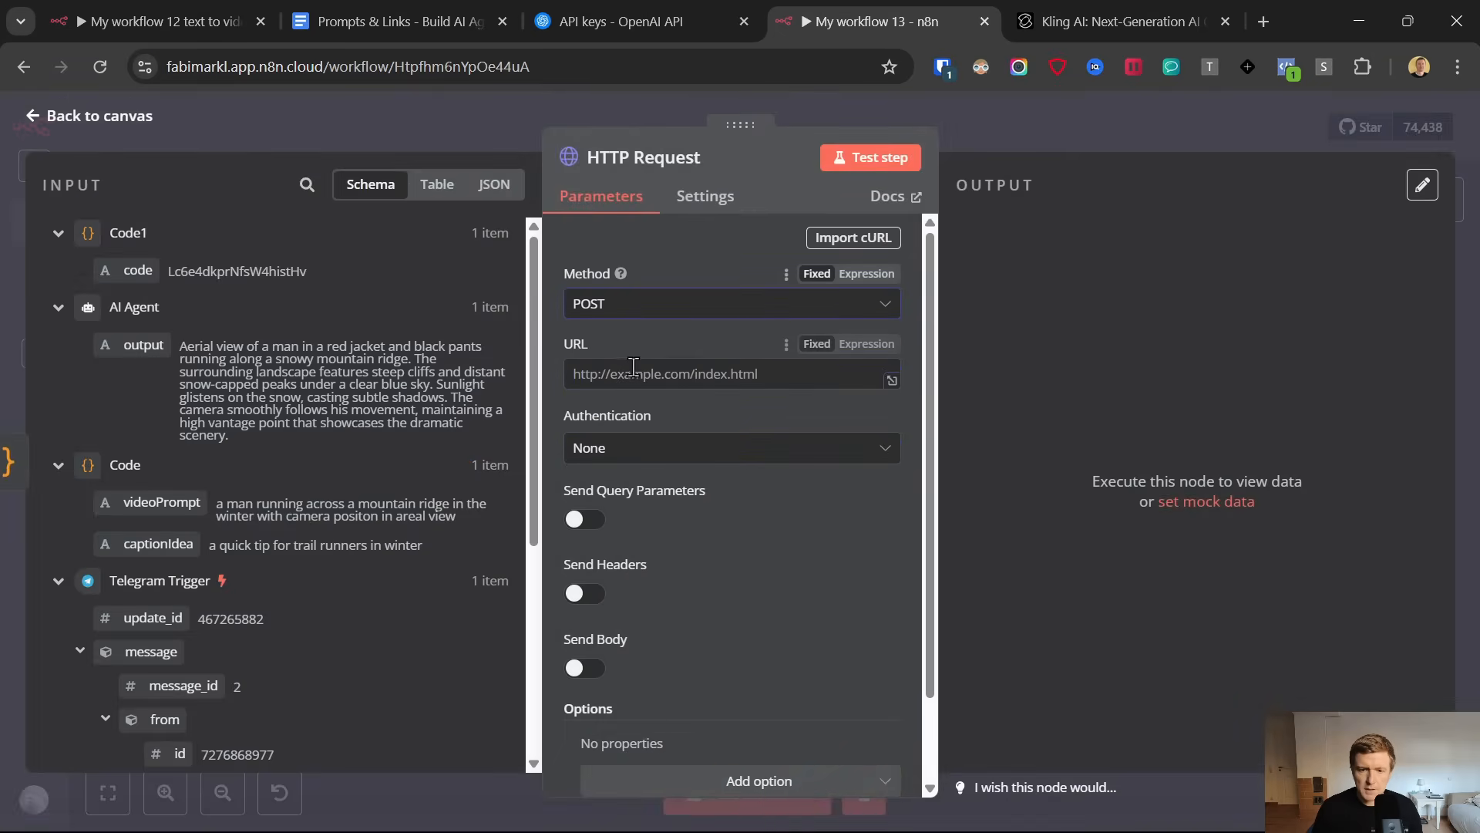
Open the piapi.ai link under Setup PiAPI Account in the Prompts & Links document
{"action": "left_click", "coordinate": [413, 8]}
{"action": "scroll", "coordinate": [707, 675], "scroll_direction": "up", "scroll_amount": 20}
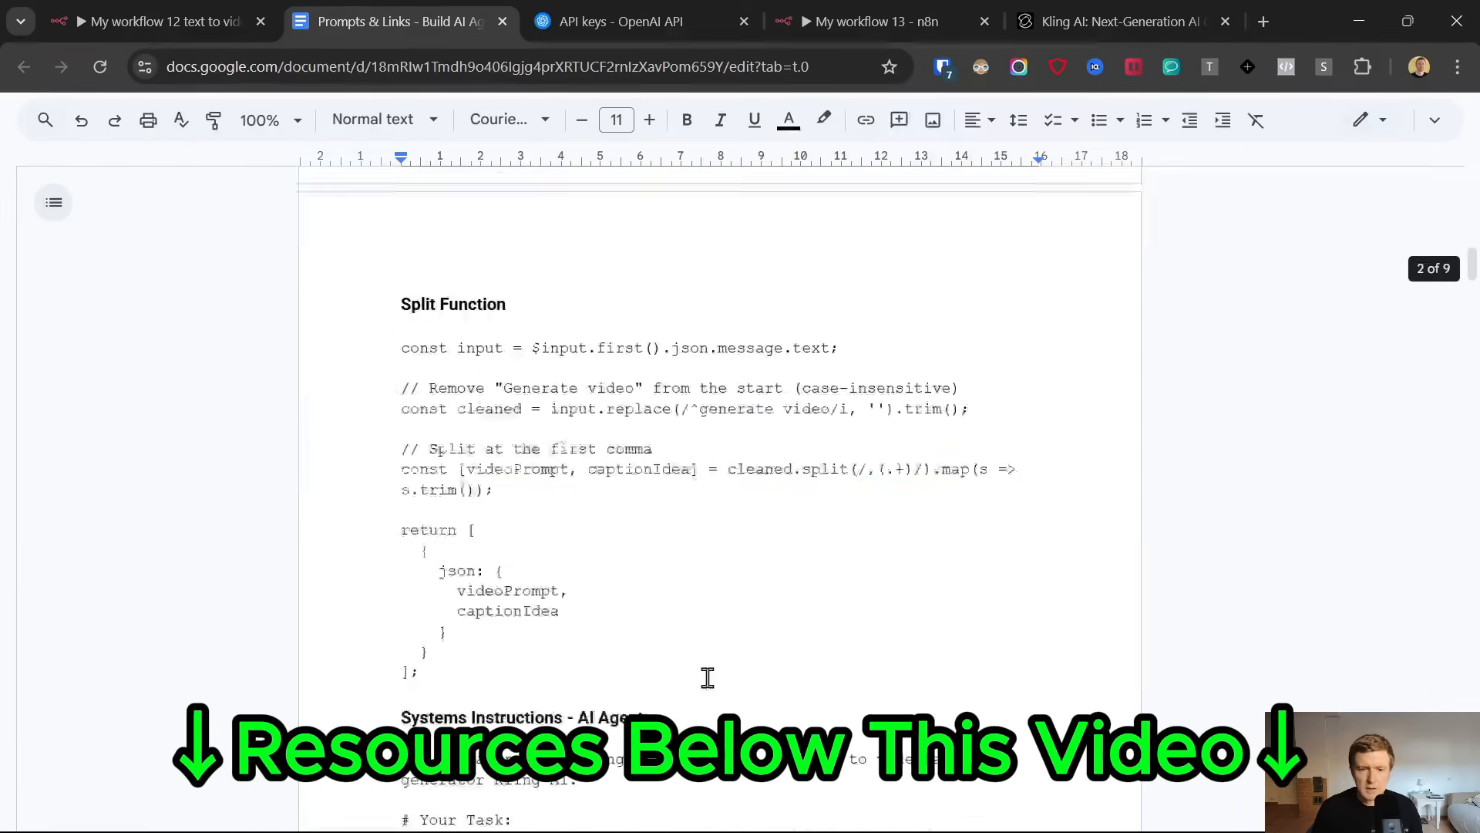
{"action": "scroll", "coordinate": [706, 677], "scroll_direction": "down", "scroll_amount": 4}
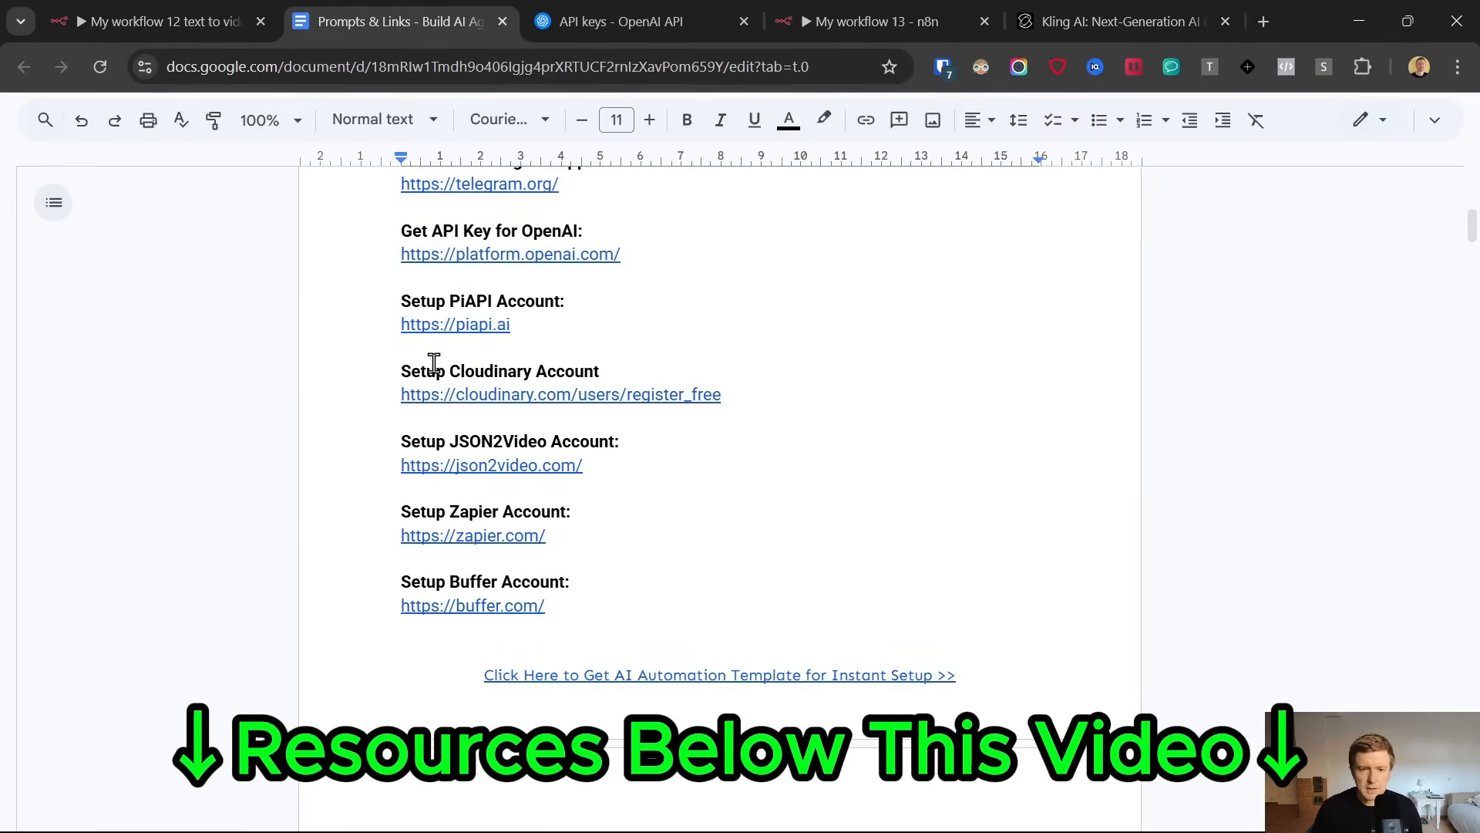
{"action": "left_click", "coordinate": [428, 325]}
{"action": "left_click", "coordinate": [486, 356]}
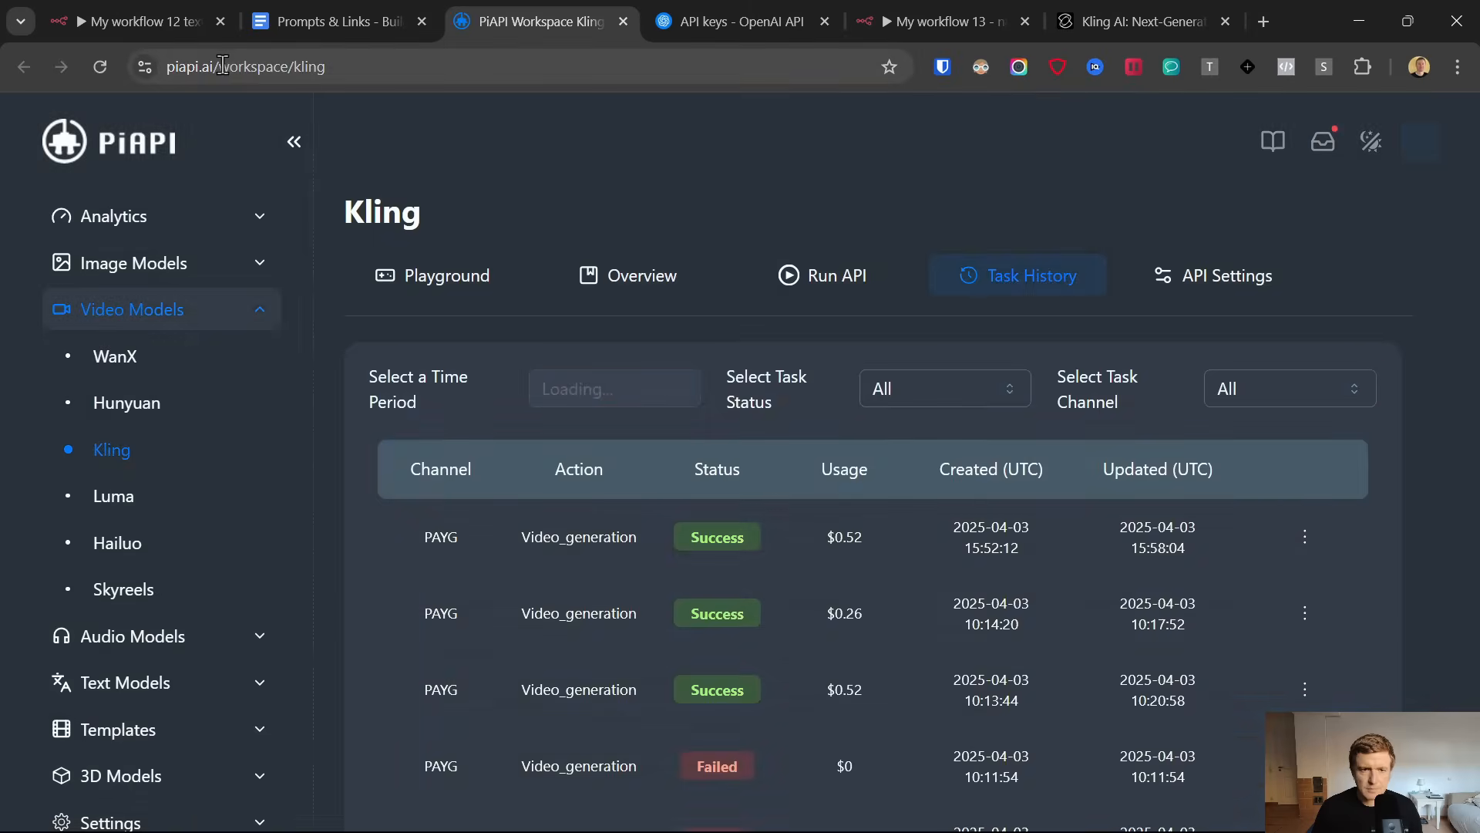
Examine the PiAPI workspace's Kling page, account menu and Billing settings, including the credit balance and top-up options
{"action": "left_click_drag", "start_coordinate": [219, 67], "coordinate": [512, 62]}
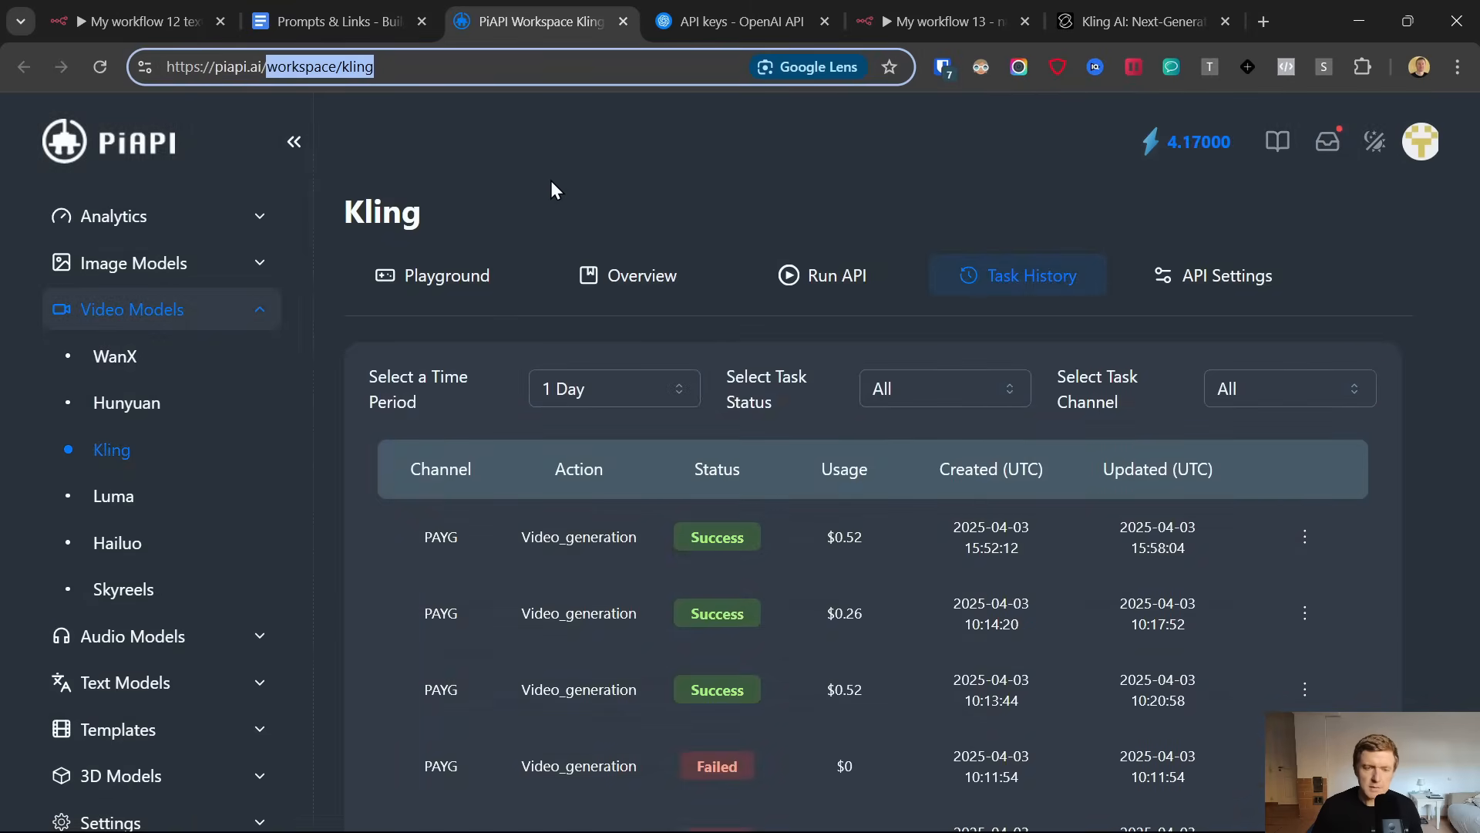
{"action": "scroll", "coordinate": [115, 437], "scroll_direction": "down", "scroll_amount": 2}
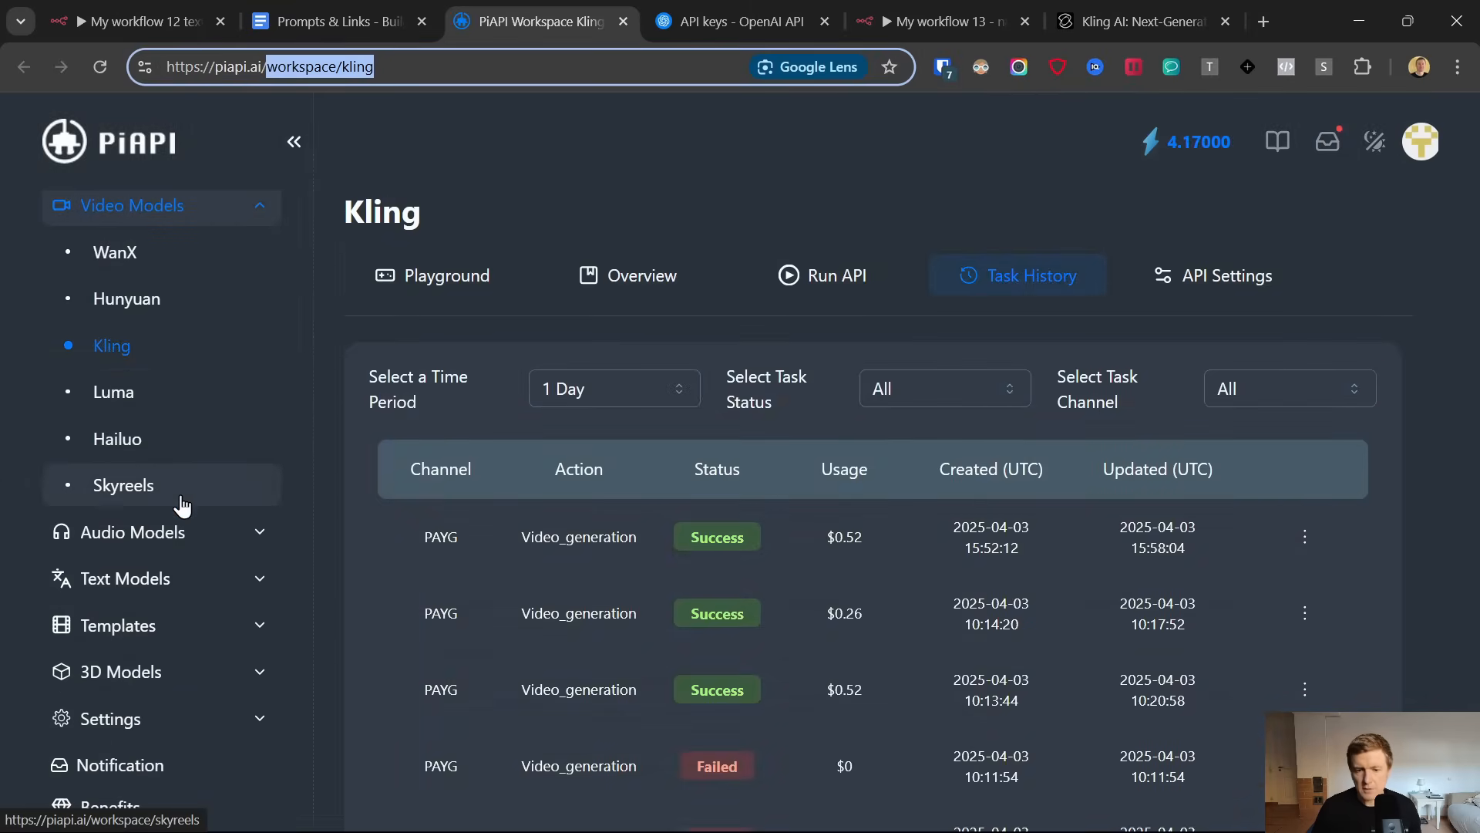
{"action": "scroll", "coordinate": [168, 508], "scroll_direction": "up", "scroll_amount": 2}
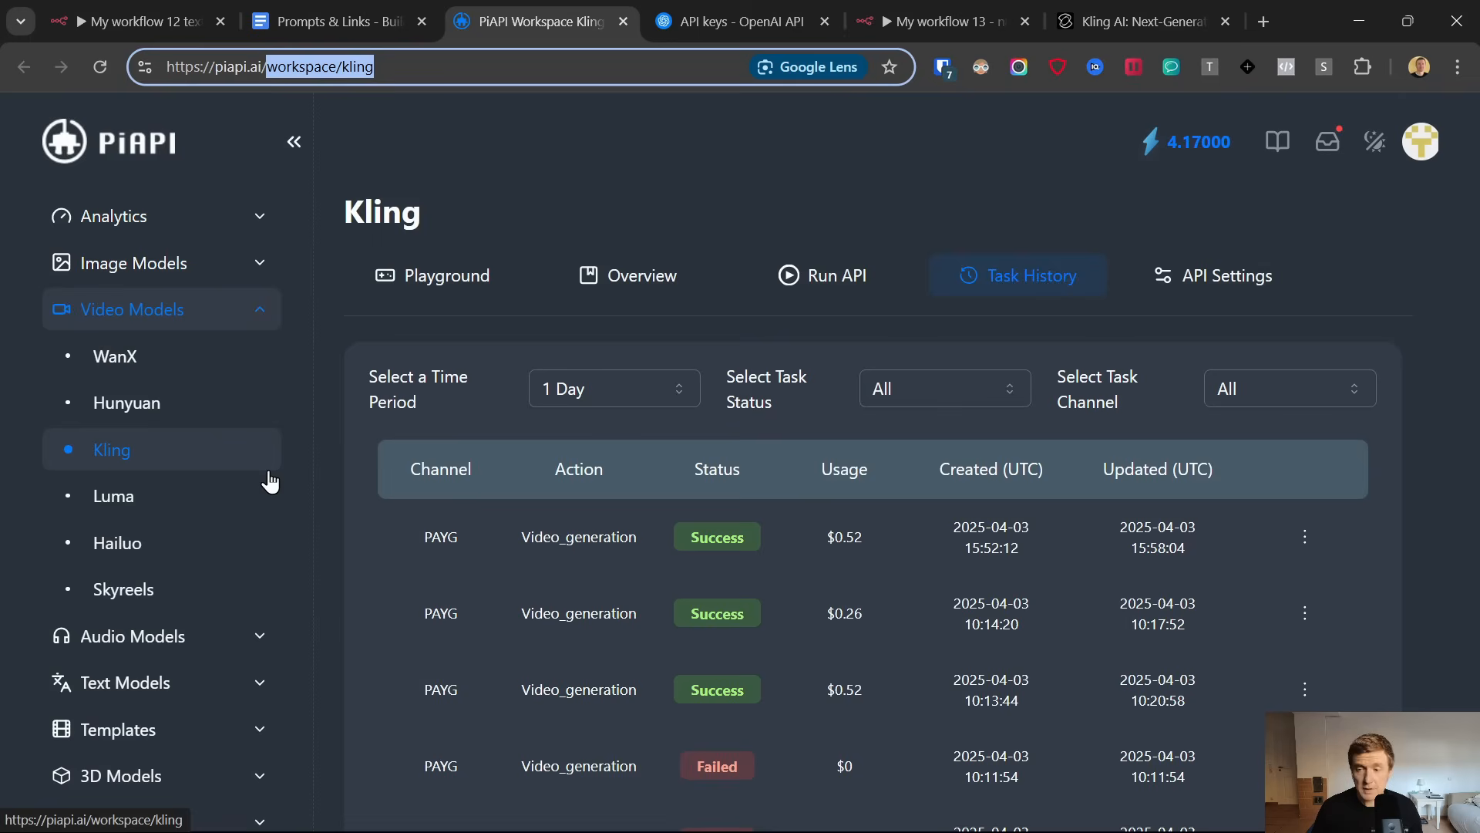
{"action": "left_click", "coordinate": [1426, 142]}
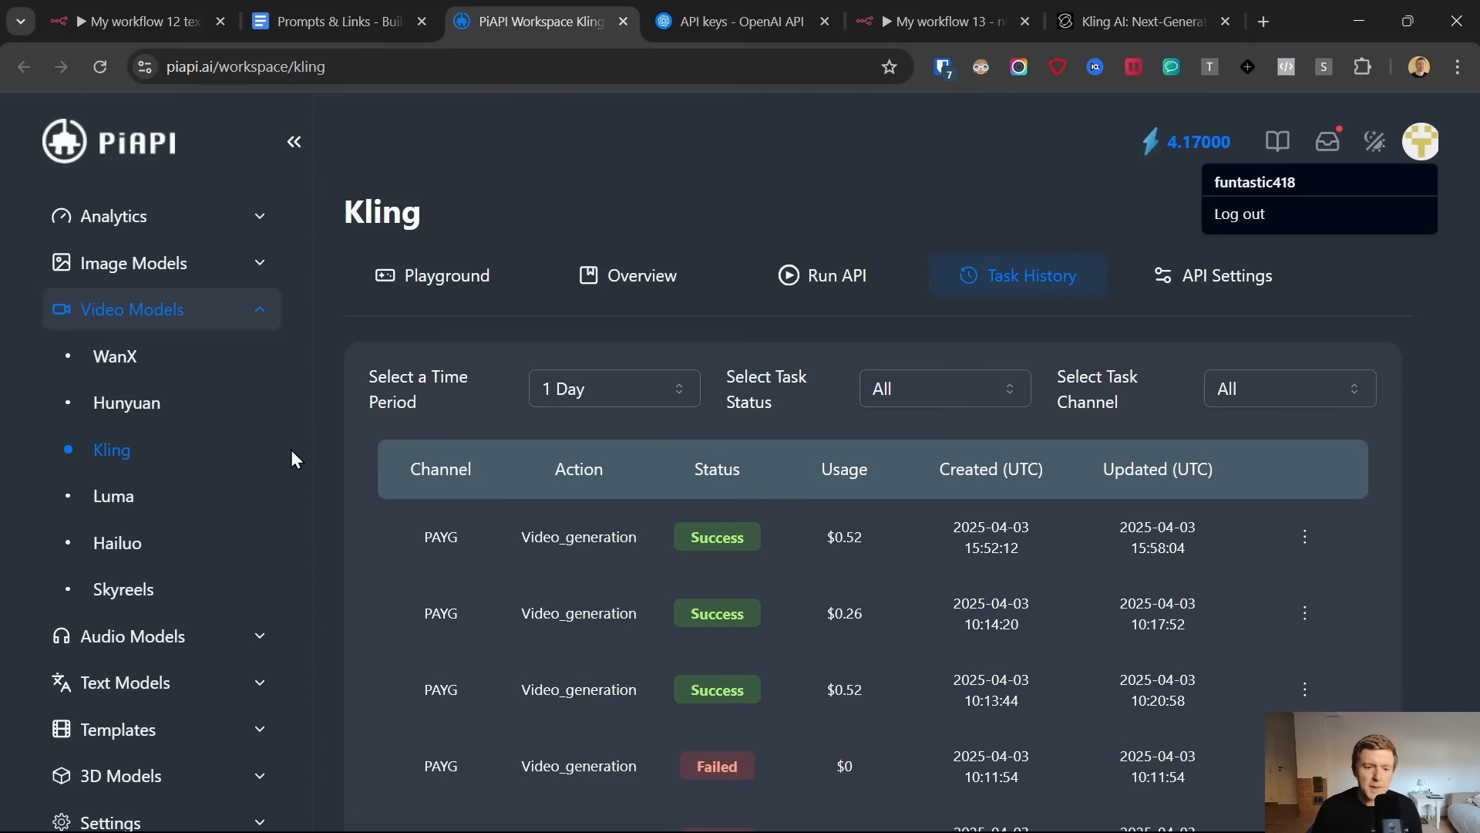
{"action": "left_click", "coordinate": [113, 821]}
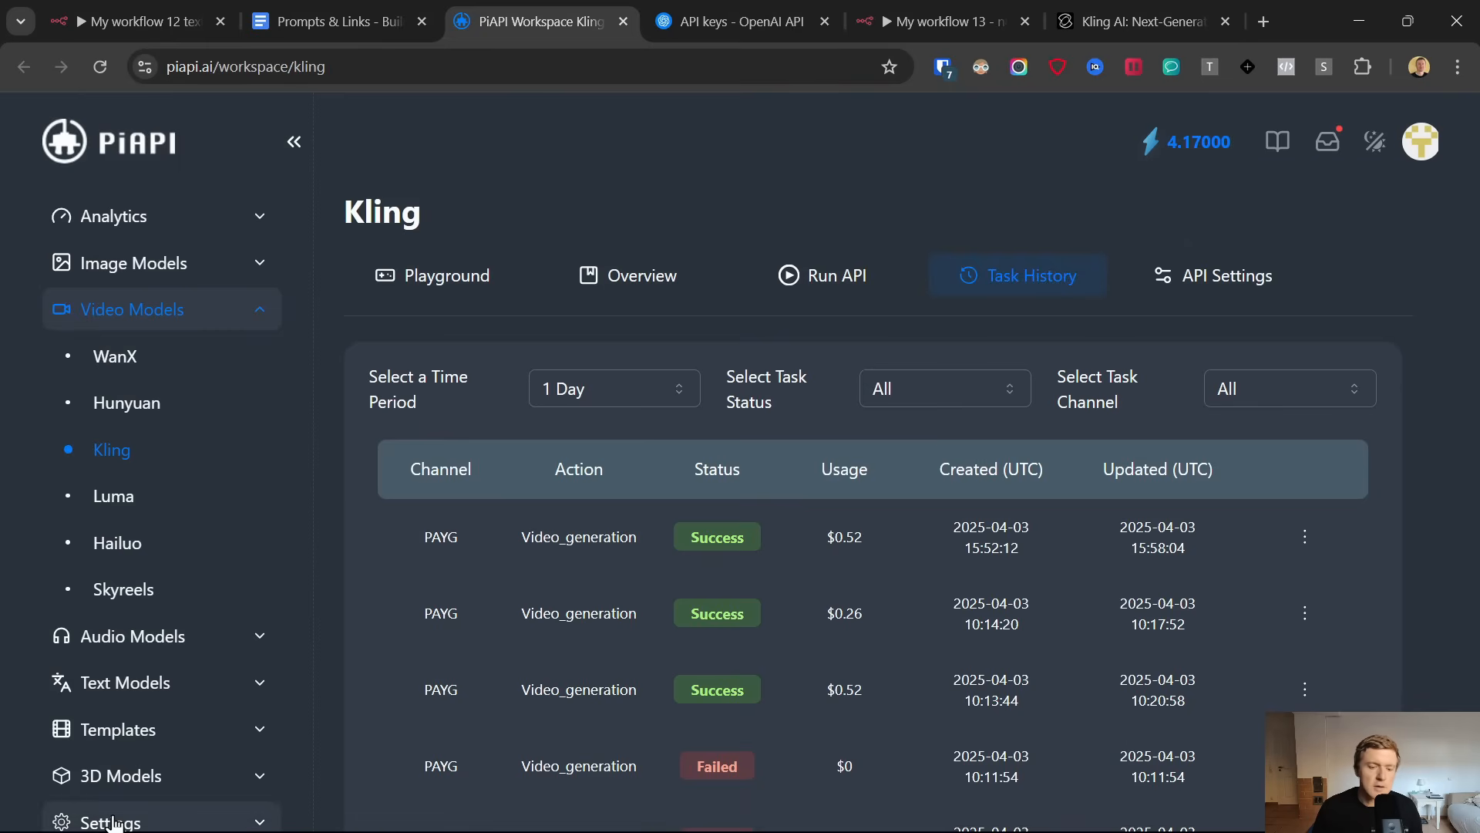
{"action": "left_click", "coordinate": [116, 820]}
{"action": "scroll", "coordinate": [231, 586], "scroll_direction": "down", "scroll_amount": 4}
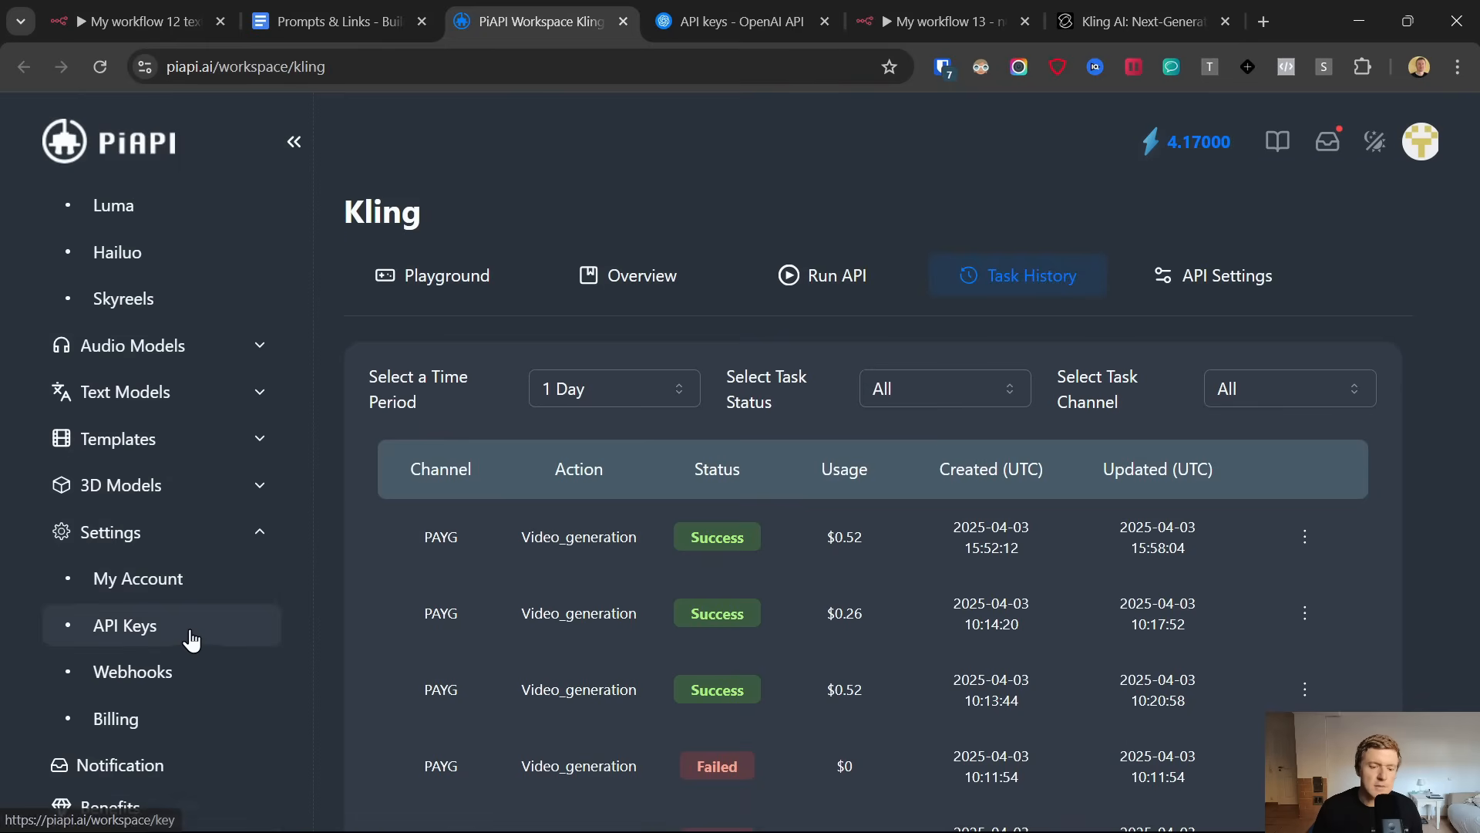
{"action": "left_click", "coordinate": [117, 719]}
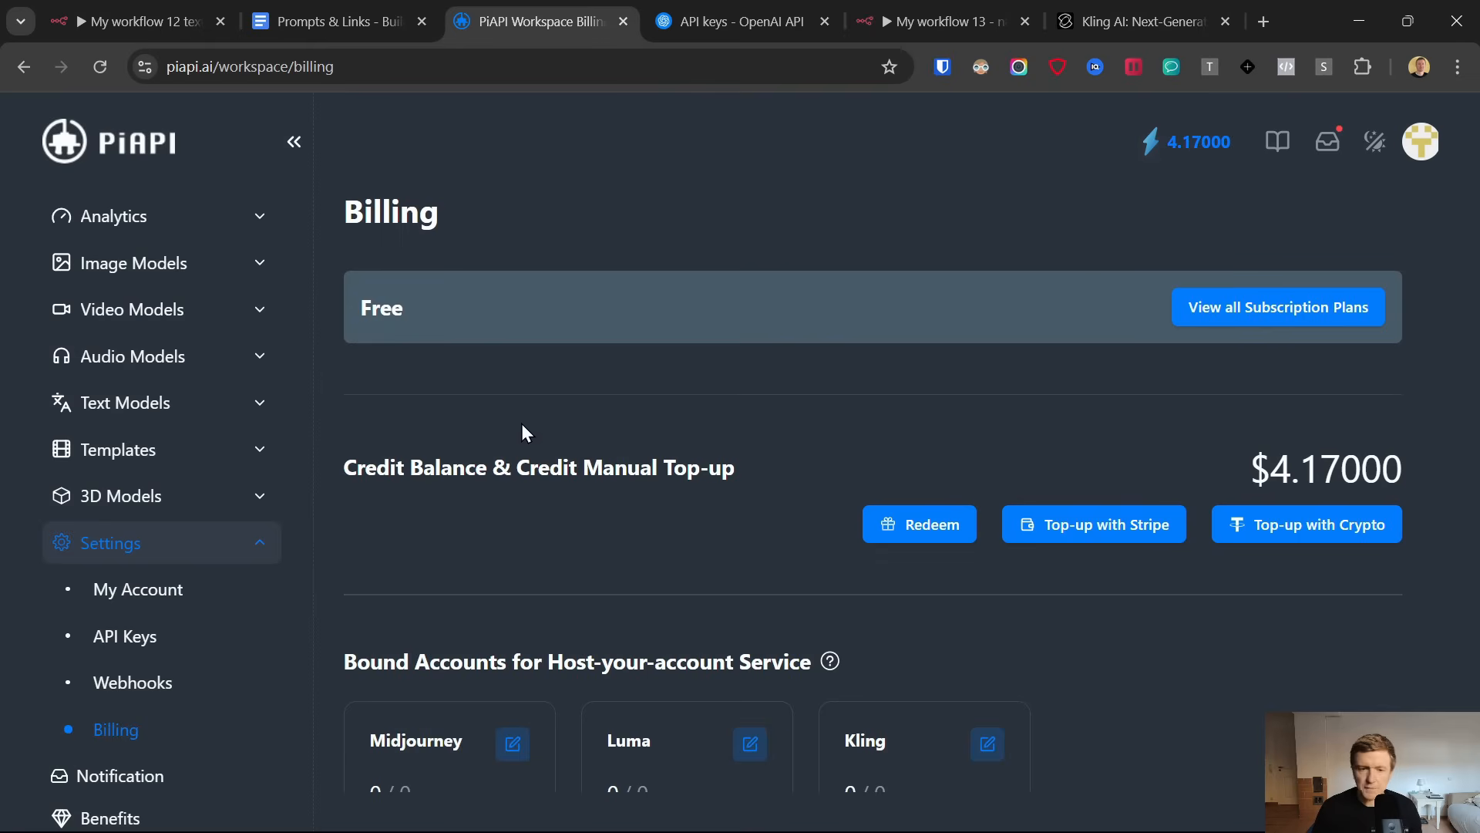
Create a new PiAPI API key named n8nviralvideocreator
{"action": "left_click", "coordinate": [111, 648]}
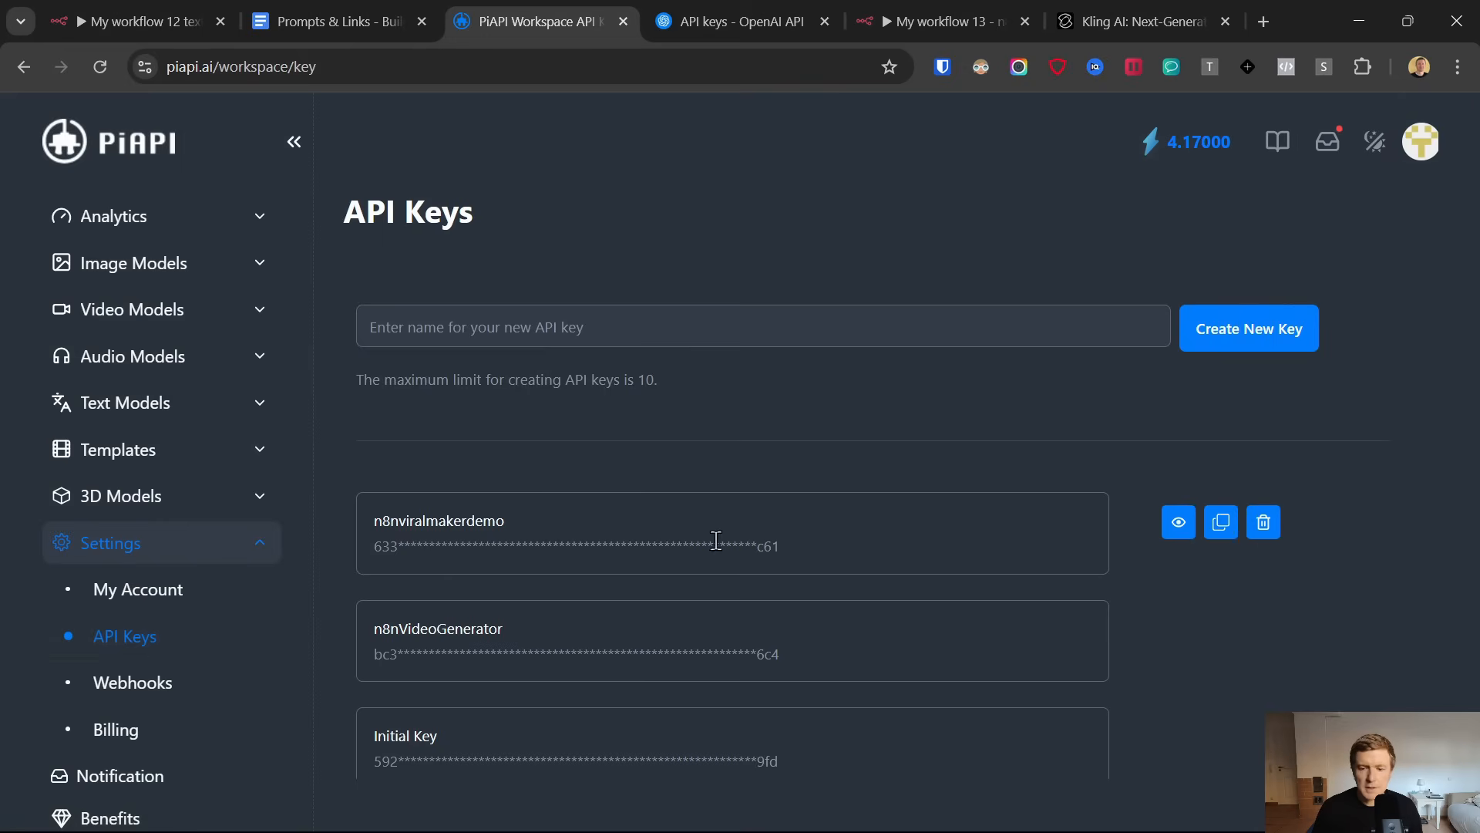
{"action": "left_click", "coordinate": [1228, 333]}
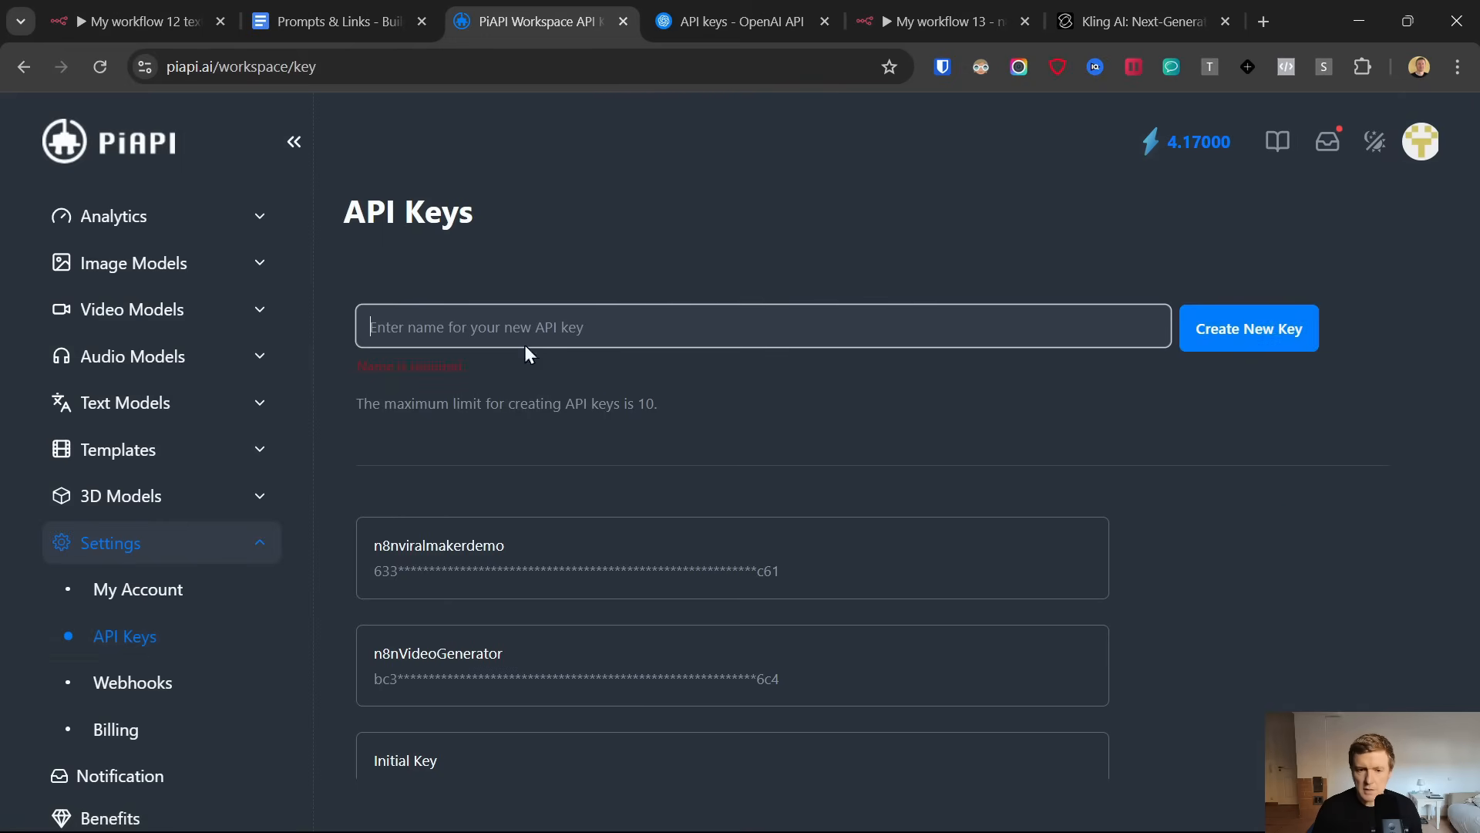
{"action": "type", "text": "n8nviral"}
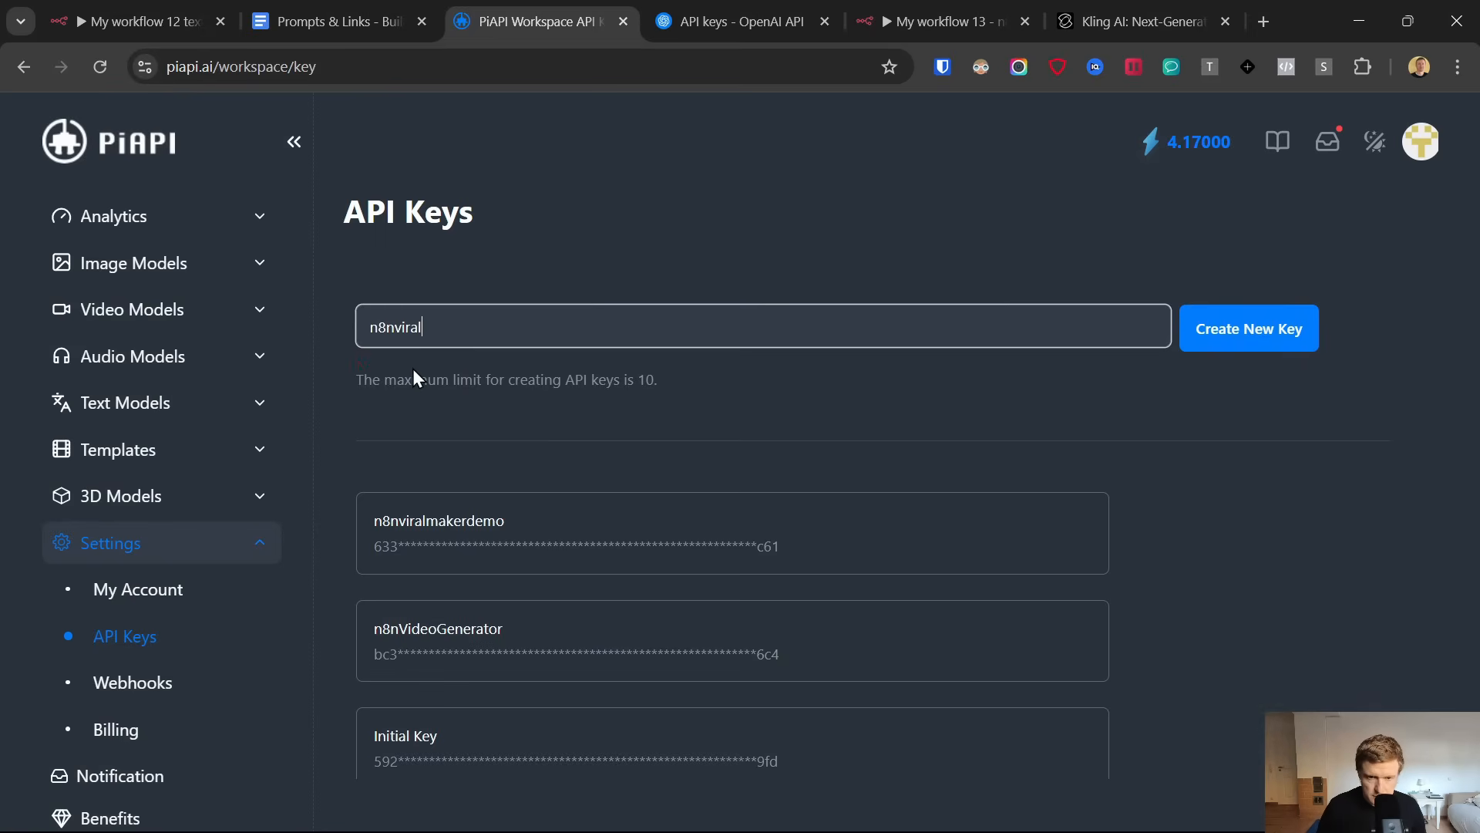
{"action": "type", "text": "videocreator"}
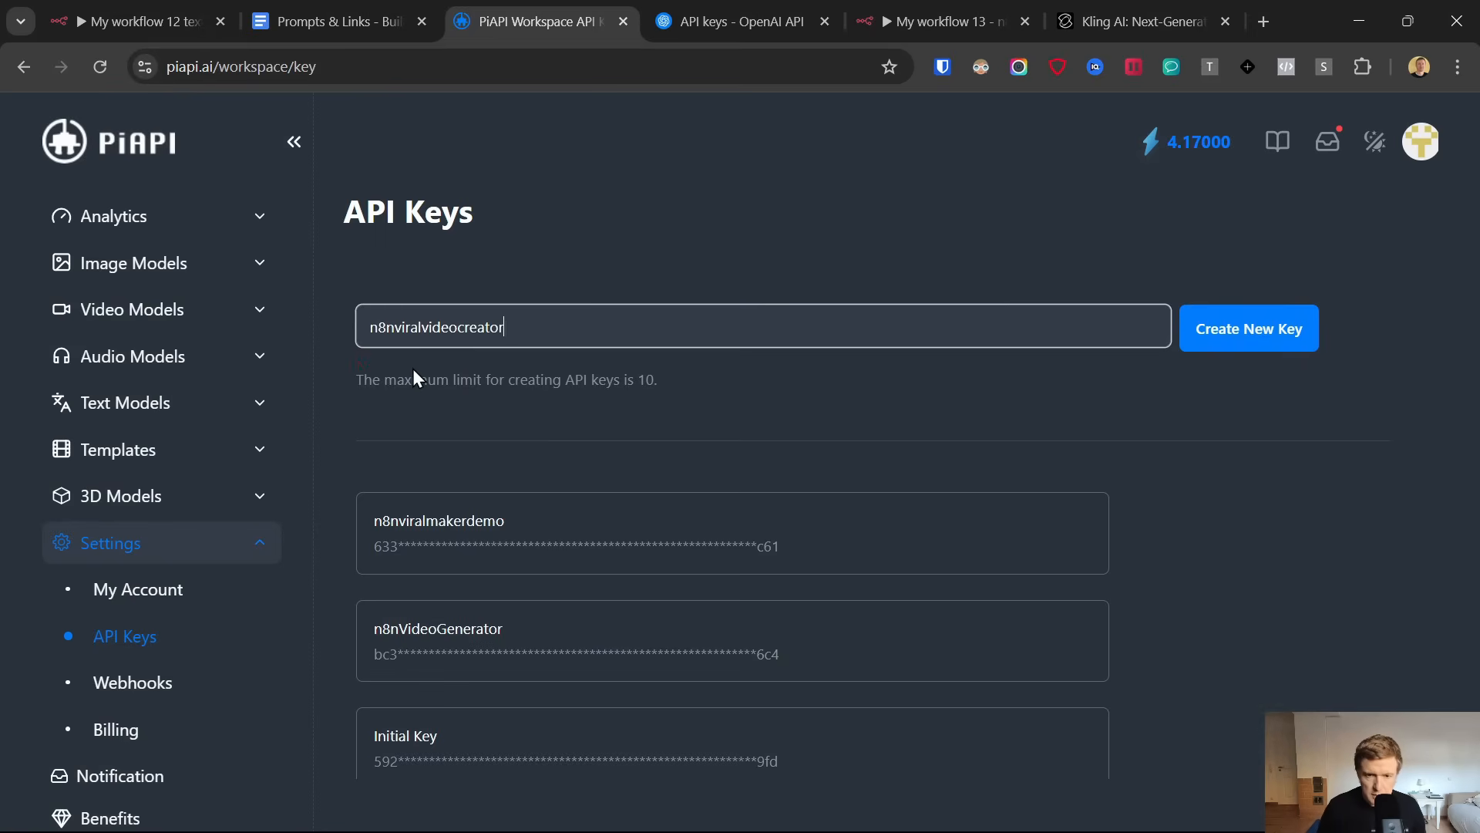
{"action": "left_click", "coordinate": [1226, 323]}
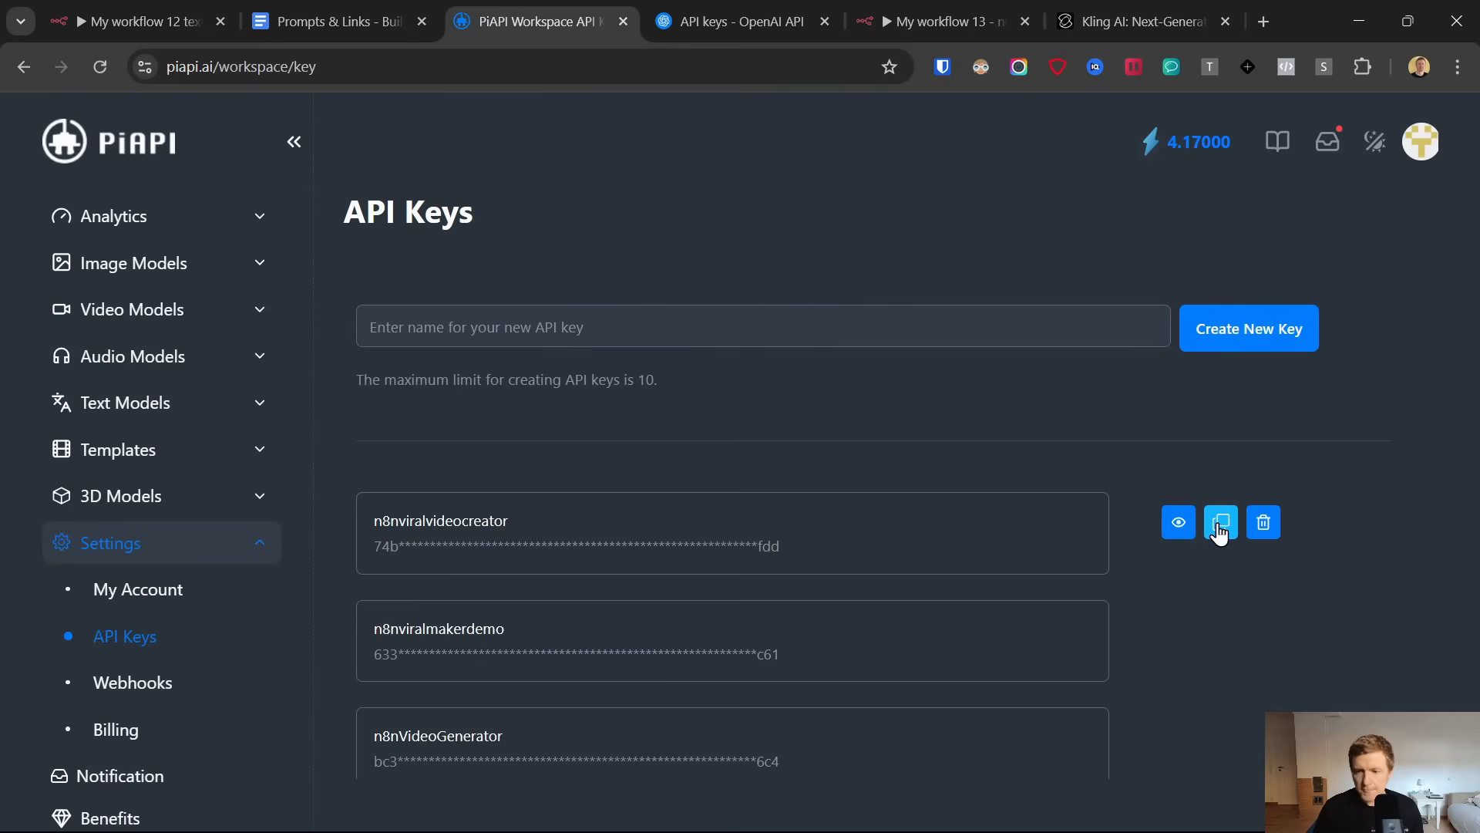
{"action": "left_click", "coordinate": [715, 2]}
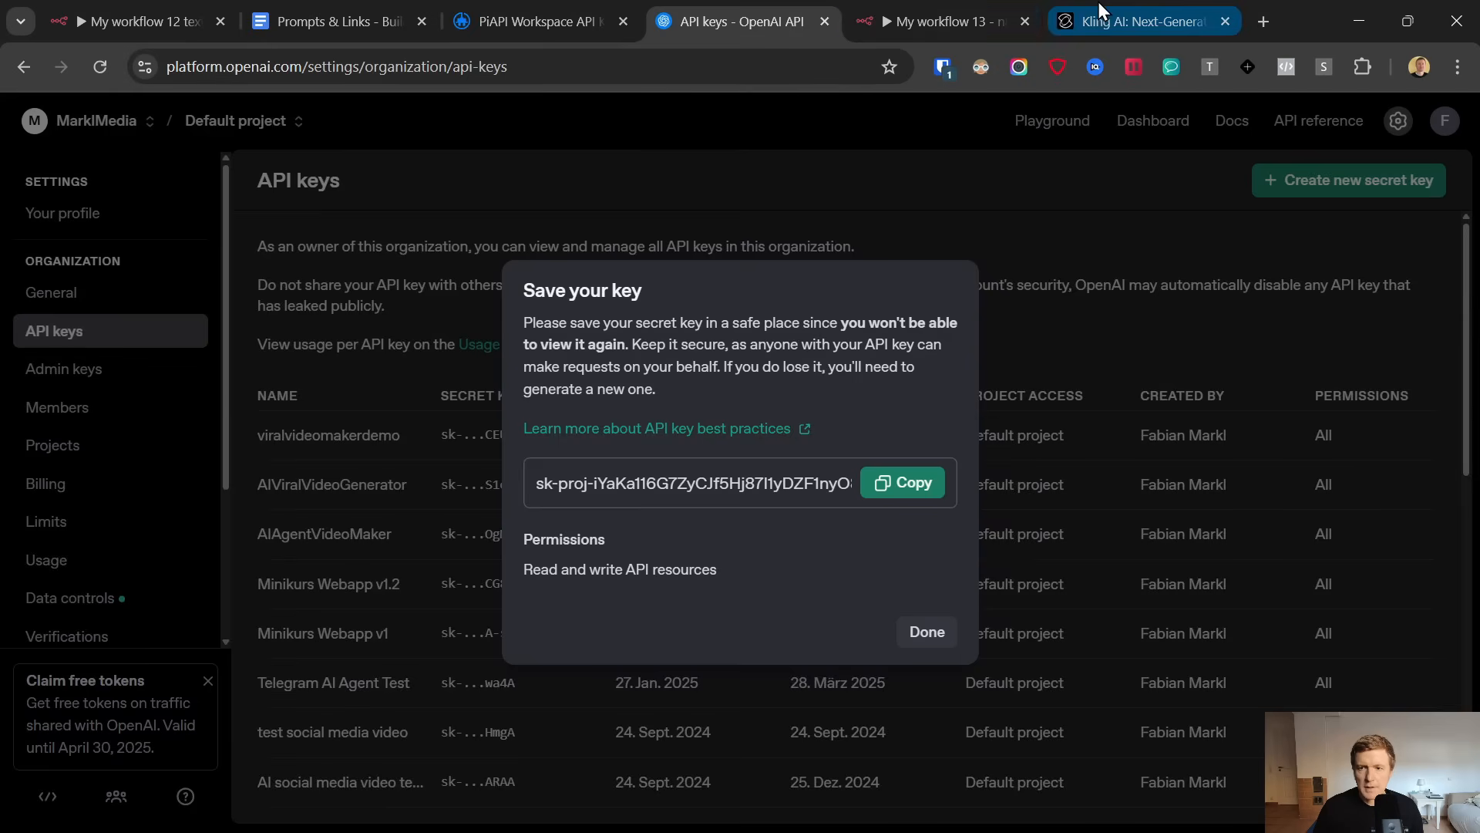
{"action": "left_click", "coordinate": [940, 22]}
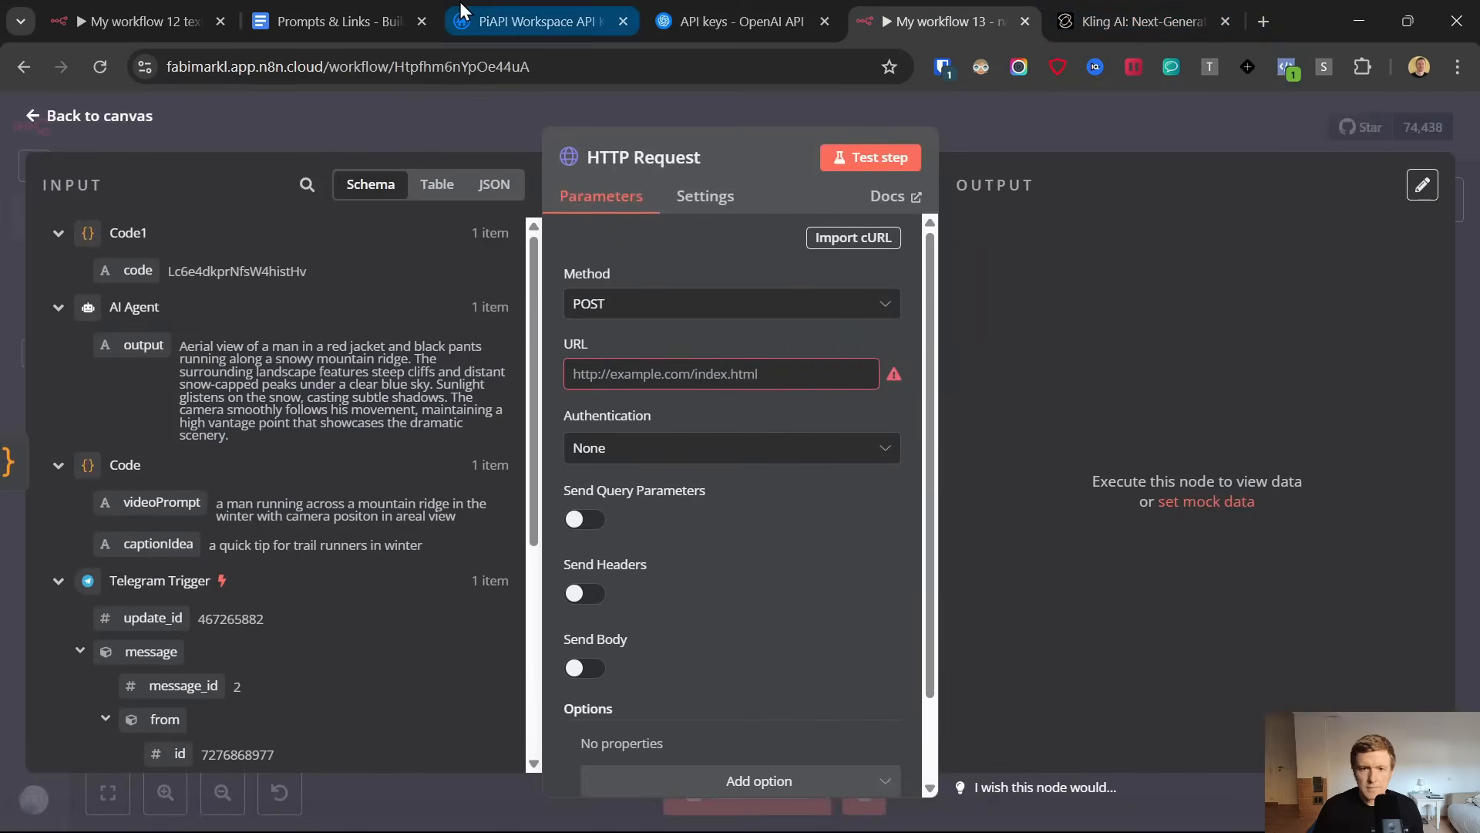
{"action": "left_click", "coordinate": [540, 22]}
{"action": "left_click", "coordinate": [619, 319]}
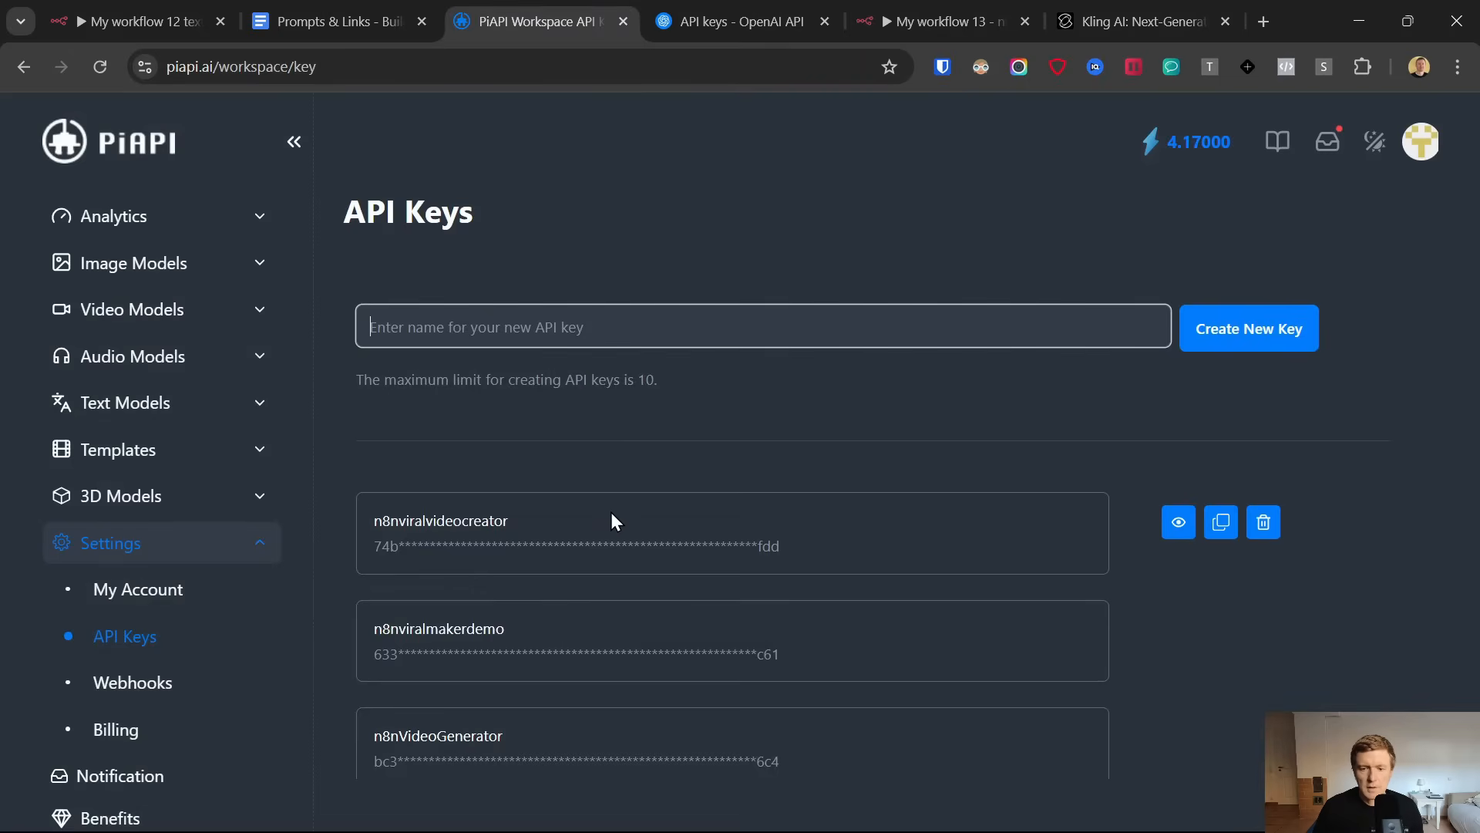
{"action": "left_click", "coordinate": [908, 4]}
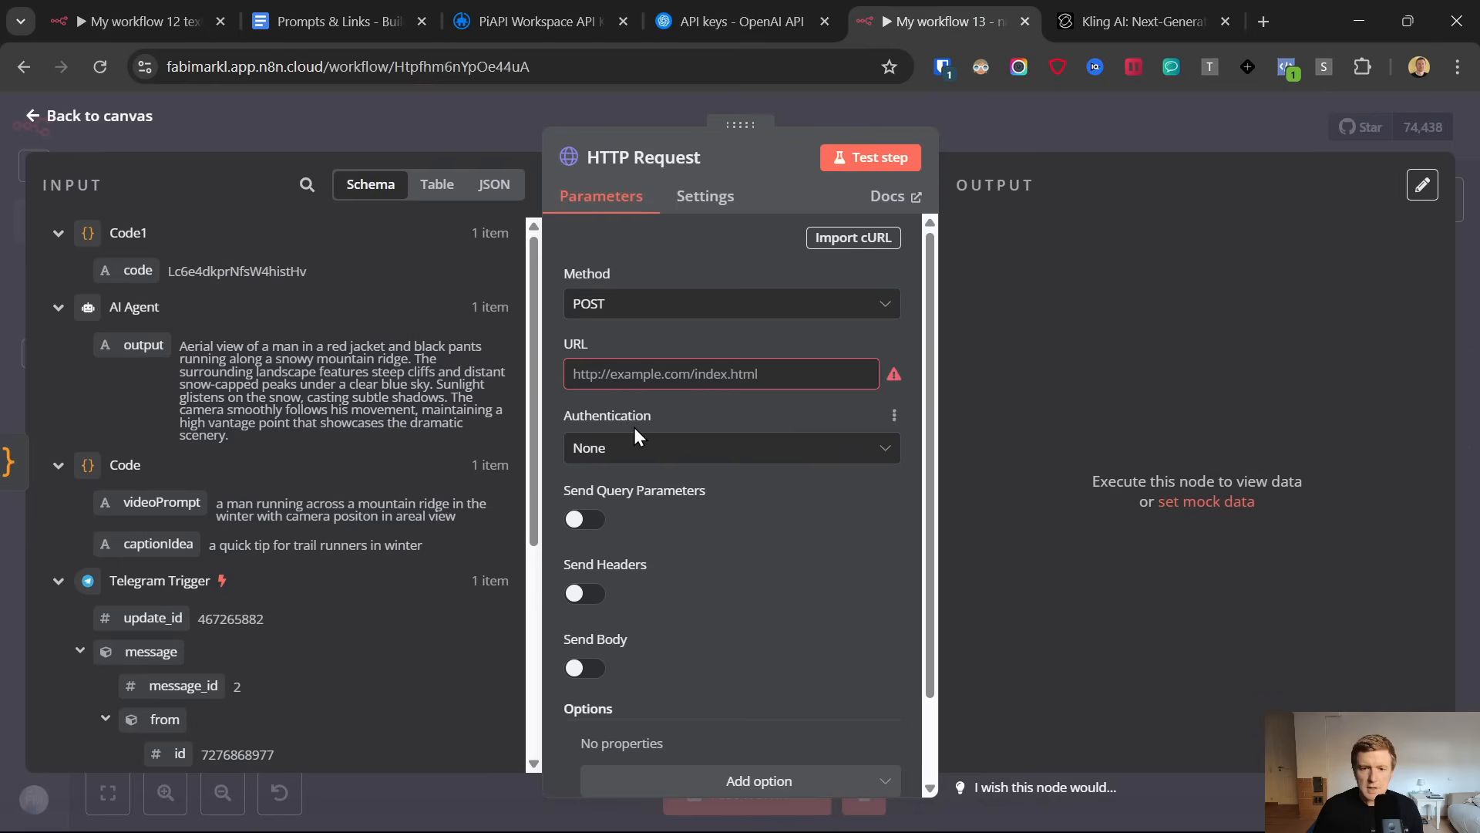
{"action": "left_click", "coordinate": [634, 374]}
Open the PiAPI workspace's Kling video model page in a new tab and bring up its Run API documentation
{"action": "left_click", "coordinate": [565, 6]}
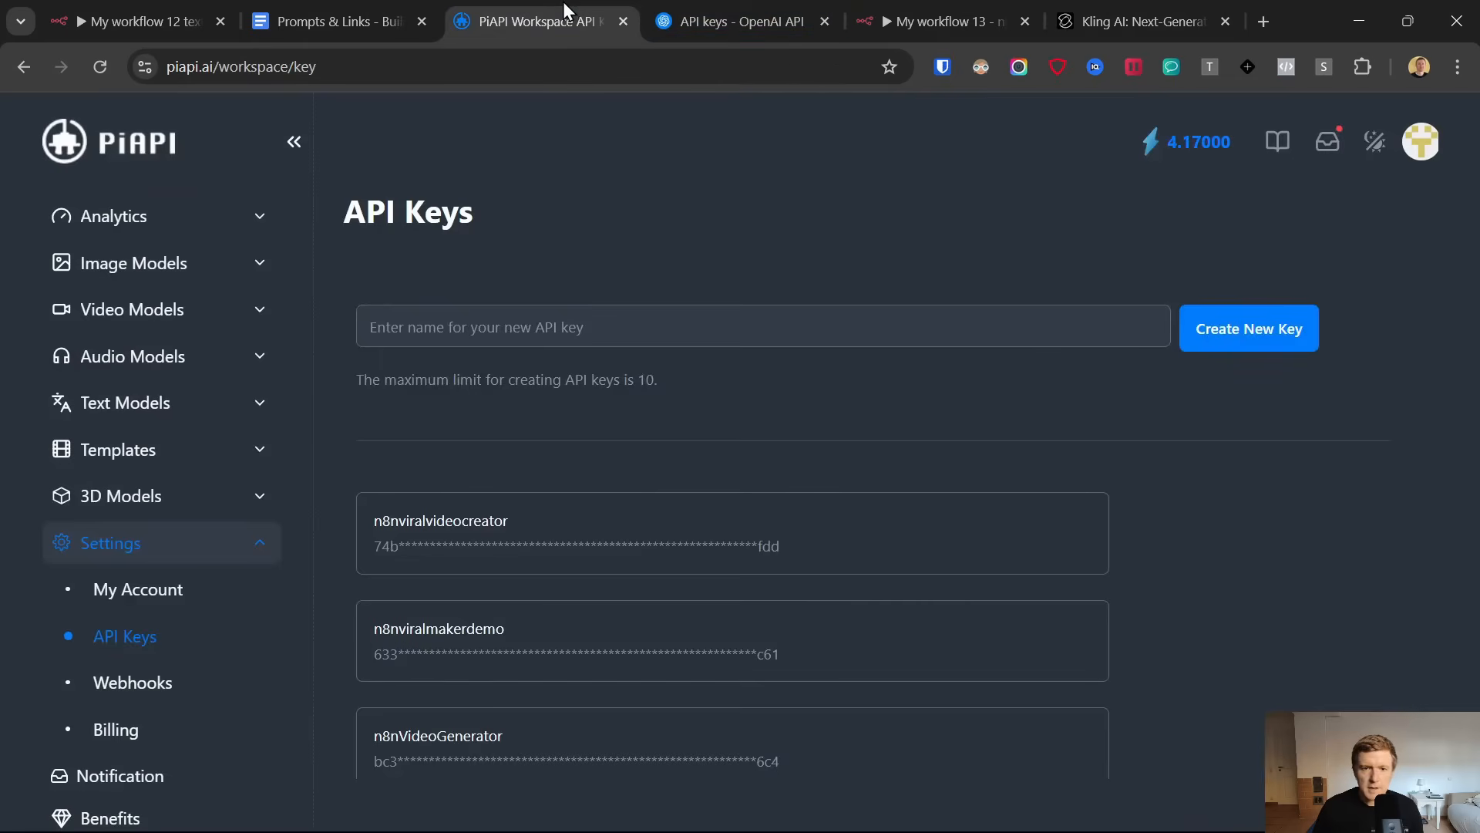
{"action": "left_click", "coordinate": [133, 309]}
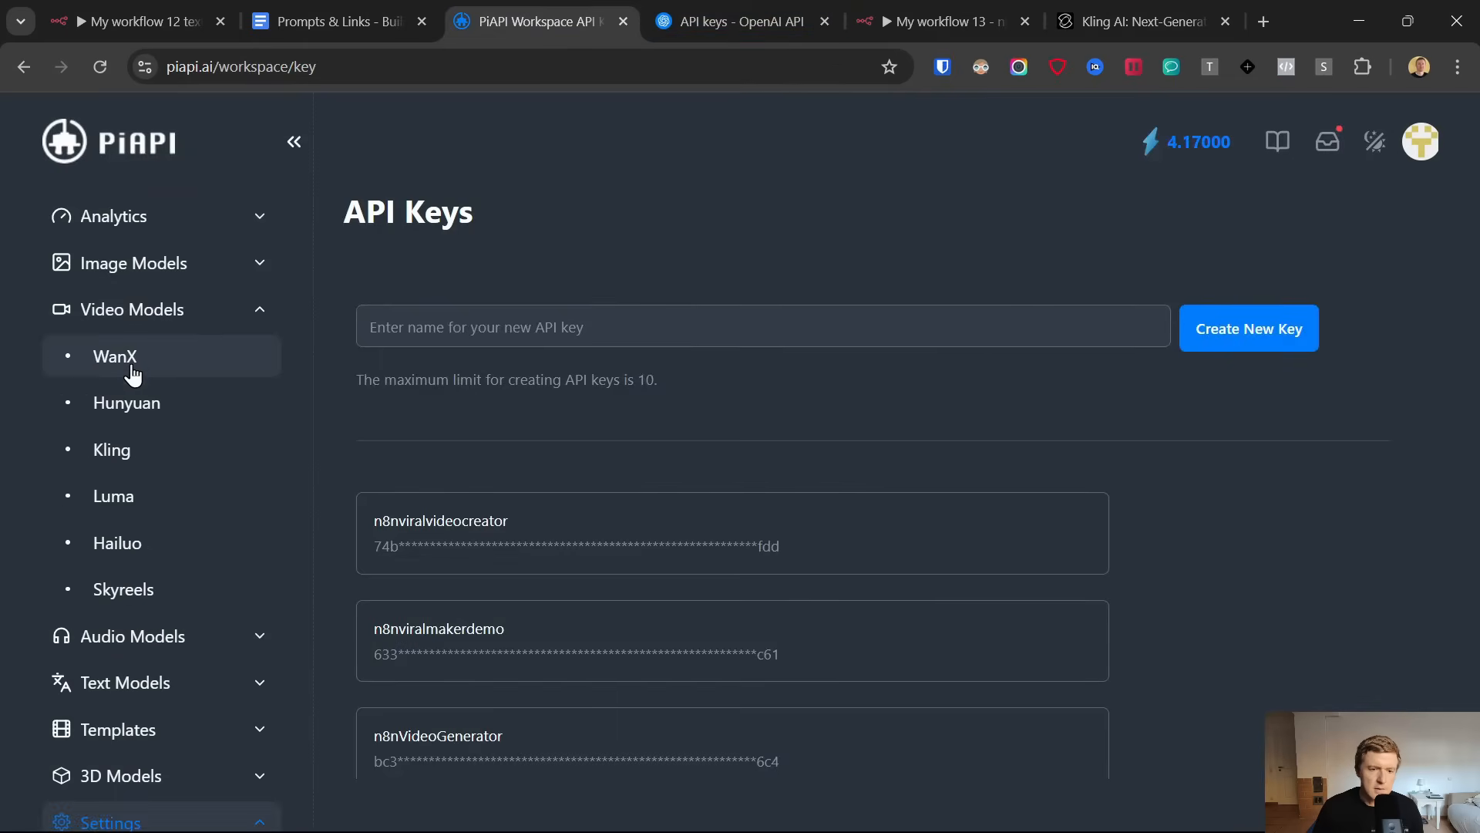
{"action": "right_click", "coordinate": [115, 453]}
{"action": "left_click", "coordinate": [189, 76]}
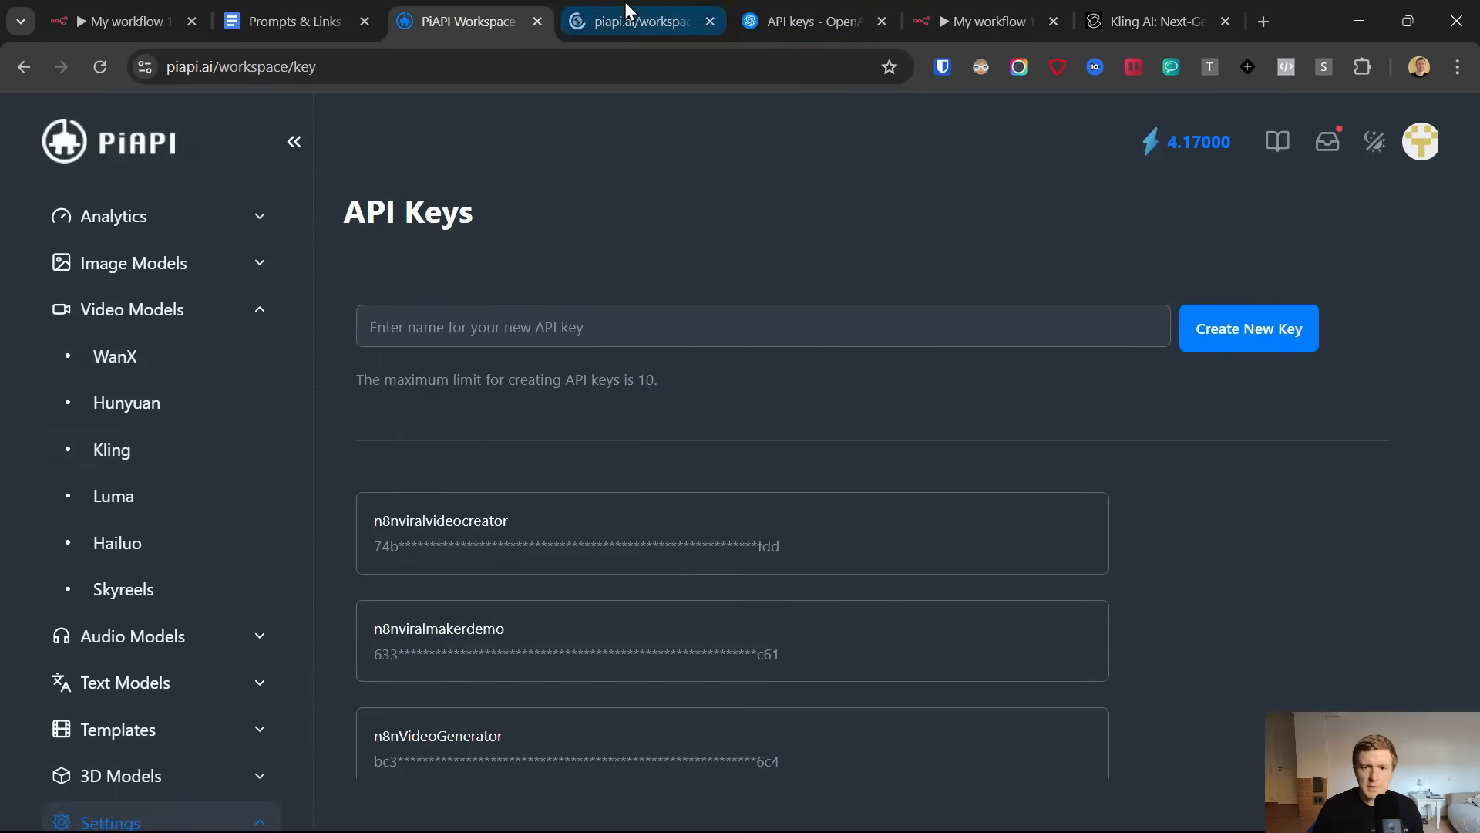
{"action": "left_click", "coordinate": [625, 2]}
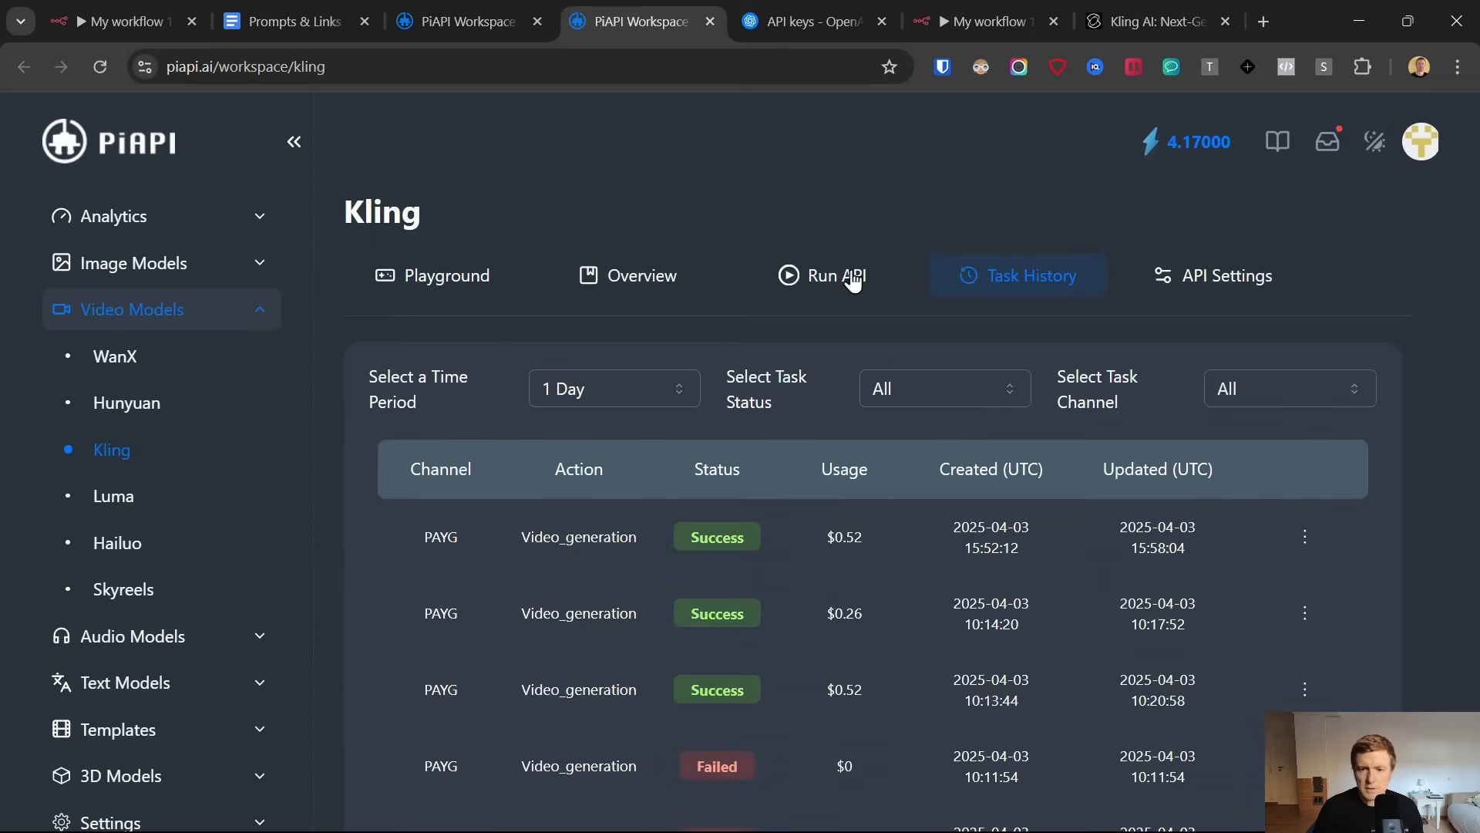
{"action": "left_click", "coordinate": [838, 279]}
{"action": "left_click", "coordinate": [603, 6]}
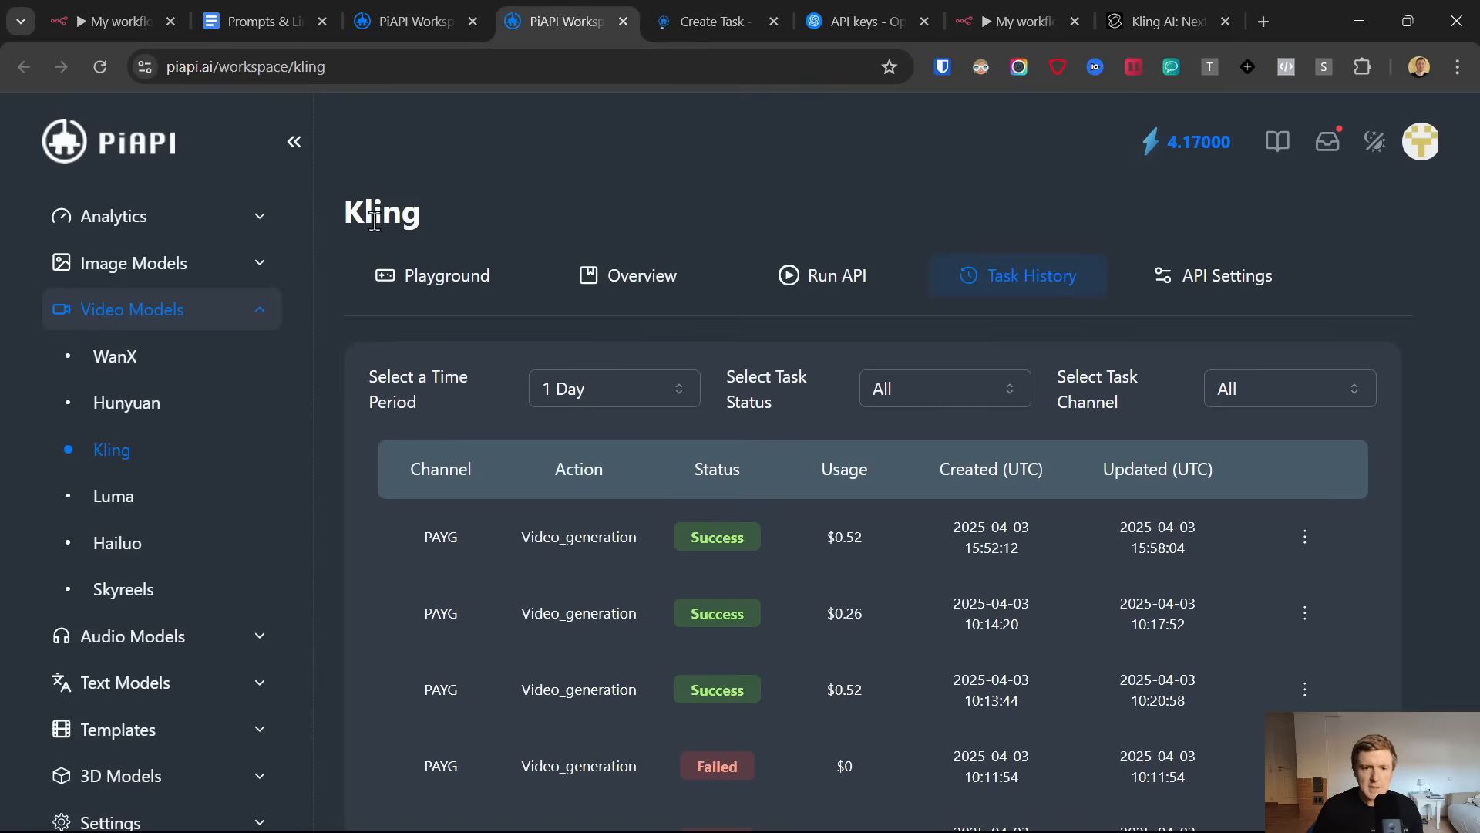
{"action": "left_click_drag", "start_coordinate": [356, 213], "coordinate": [571, 269]}
{"action": "left_click", "coordinate": [1144, 8]}
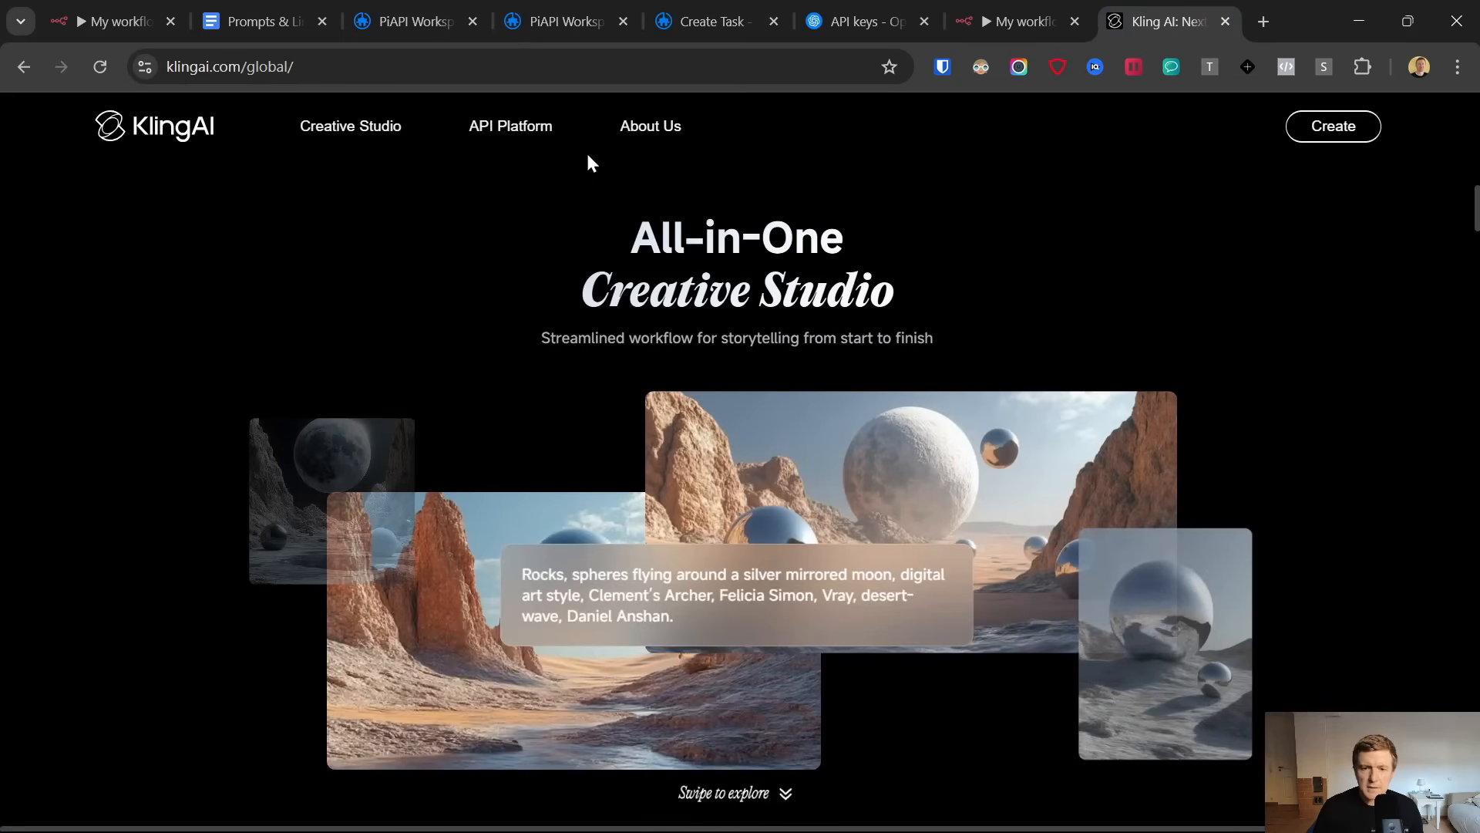
{"action": "left_click", "coordinate": [576, 1]}
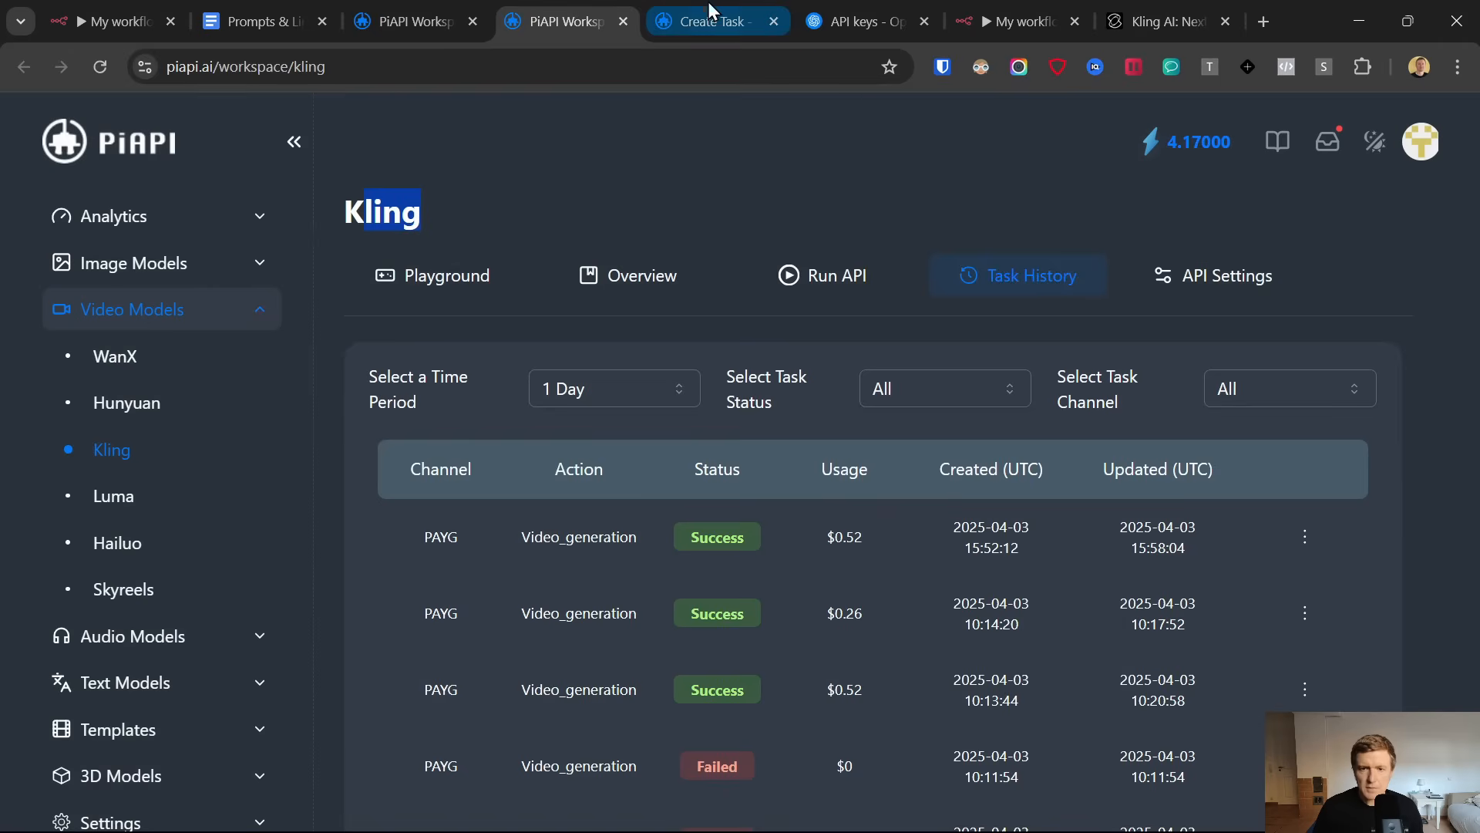
{"action": "left_click", "coordinate": [709, 11]}
{"action": "left_click", "coordinate": [594, 318]}
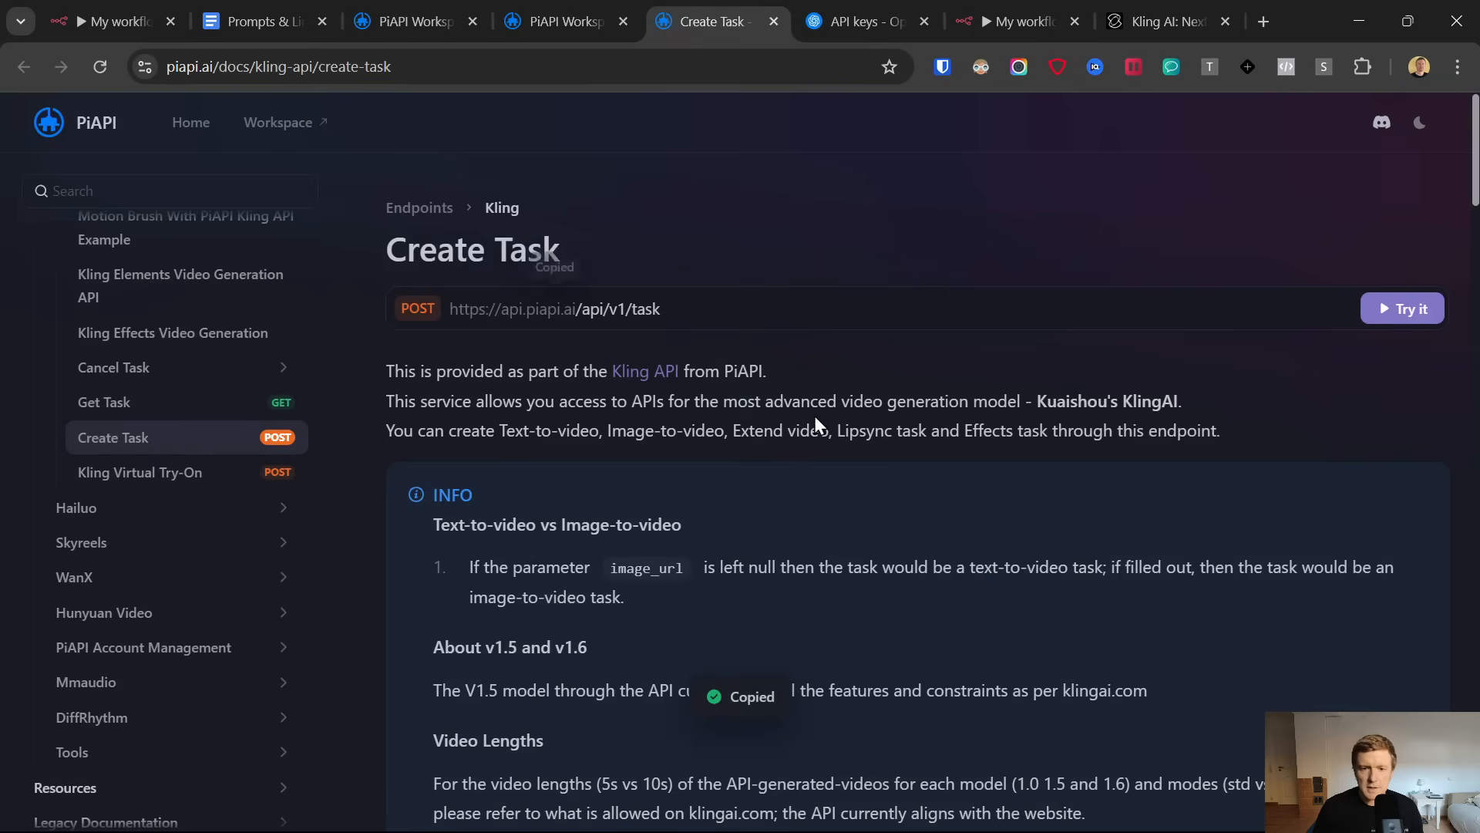
{"action": "left_click", "coordinate": [1017, 22]}
{"action": "left_click", "coordinate": [669, 376]}
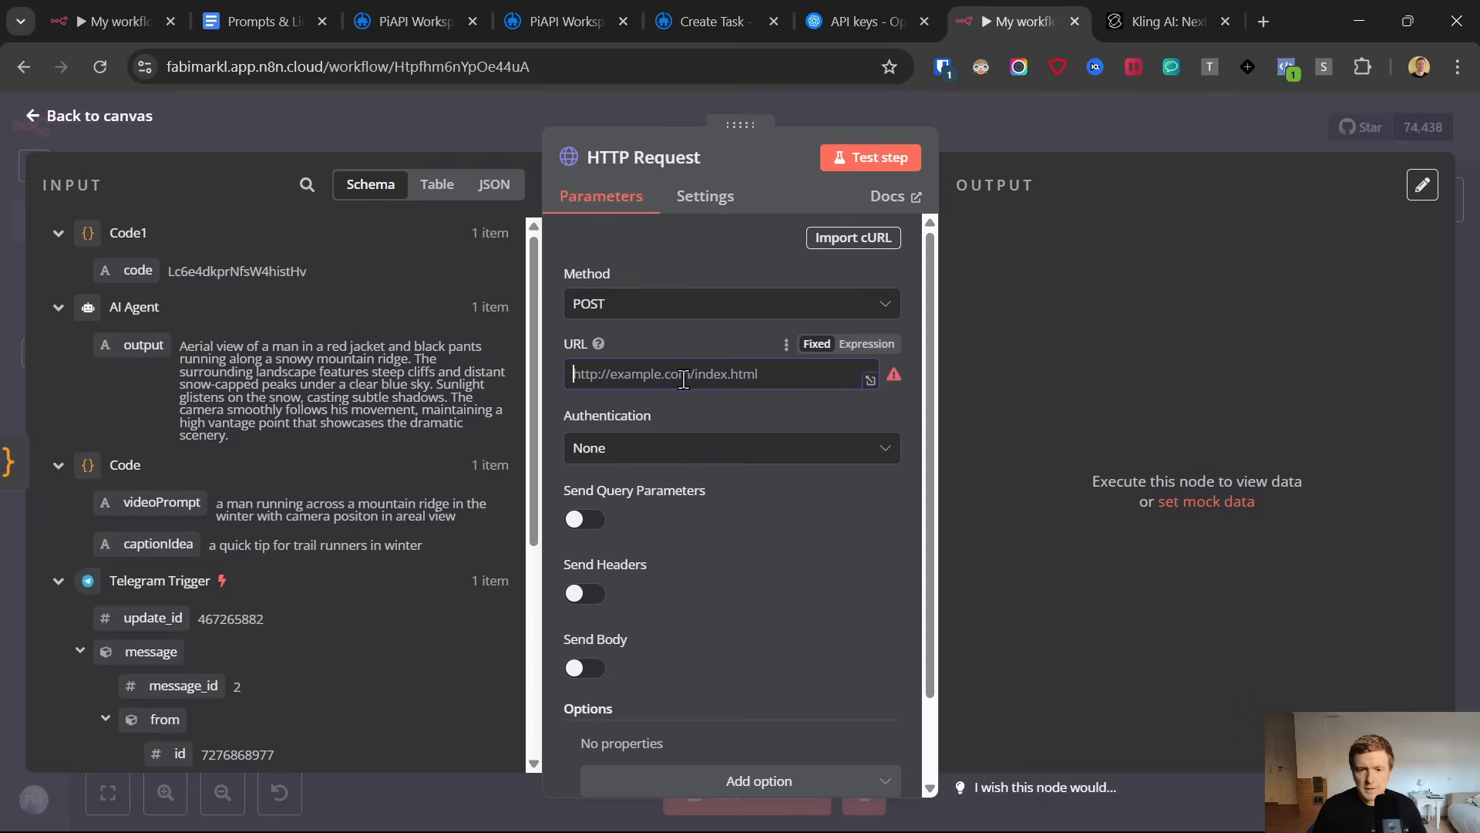
{"action": "key", "text": "ctrl+v"}
Set the HTTP Request node's authentication to Generic Credential Type with Header Auth
{"action": "left_click", "coordinate": [650, 453]}
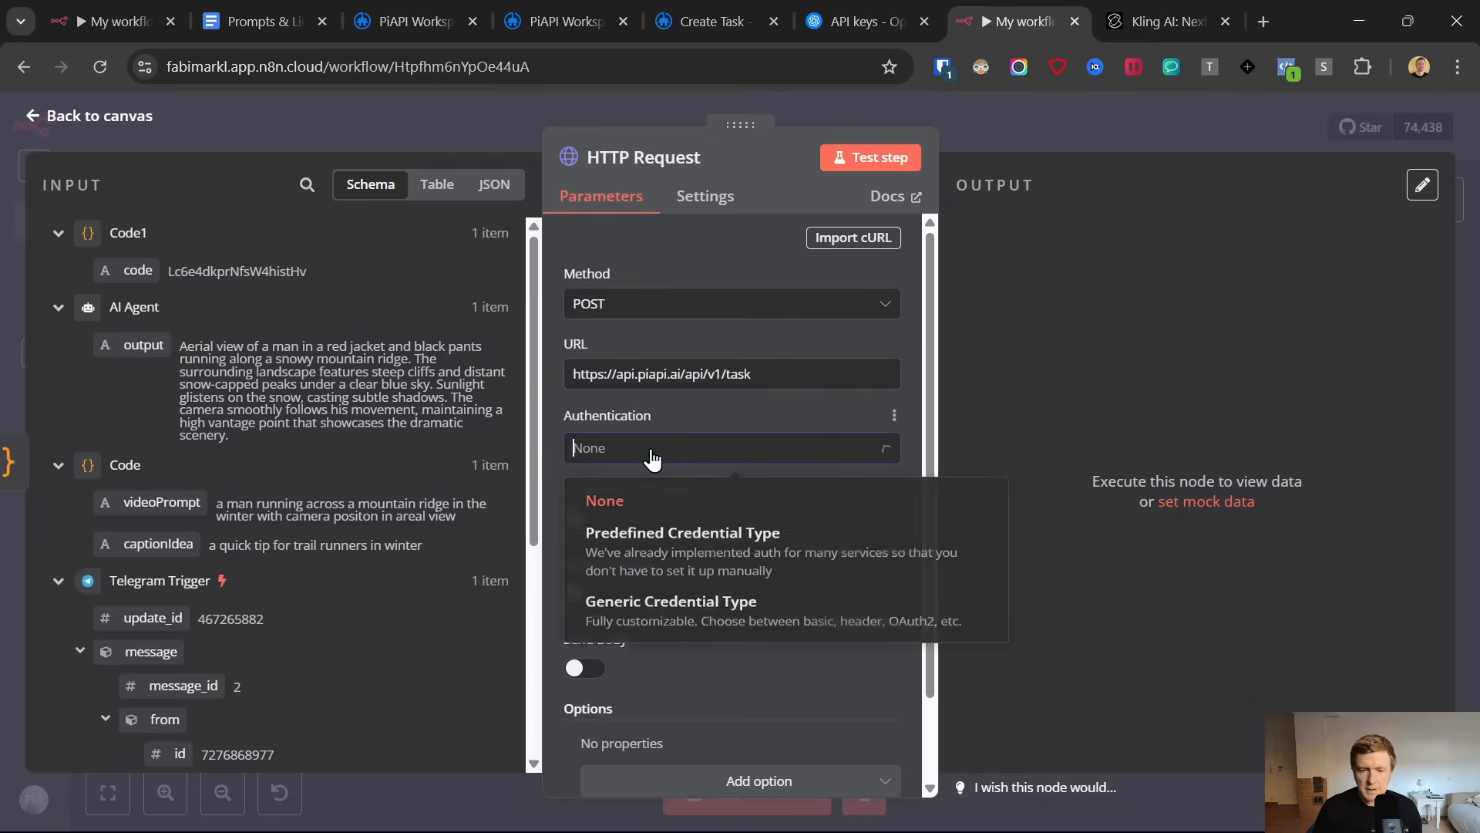
{"action": "left_click", "coordinate": [655, 613]}
{"action": "left_click", "coordinate": [680, 530]}
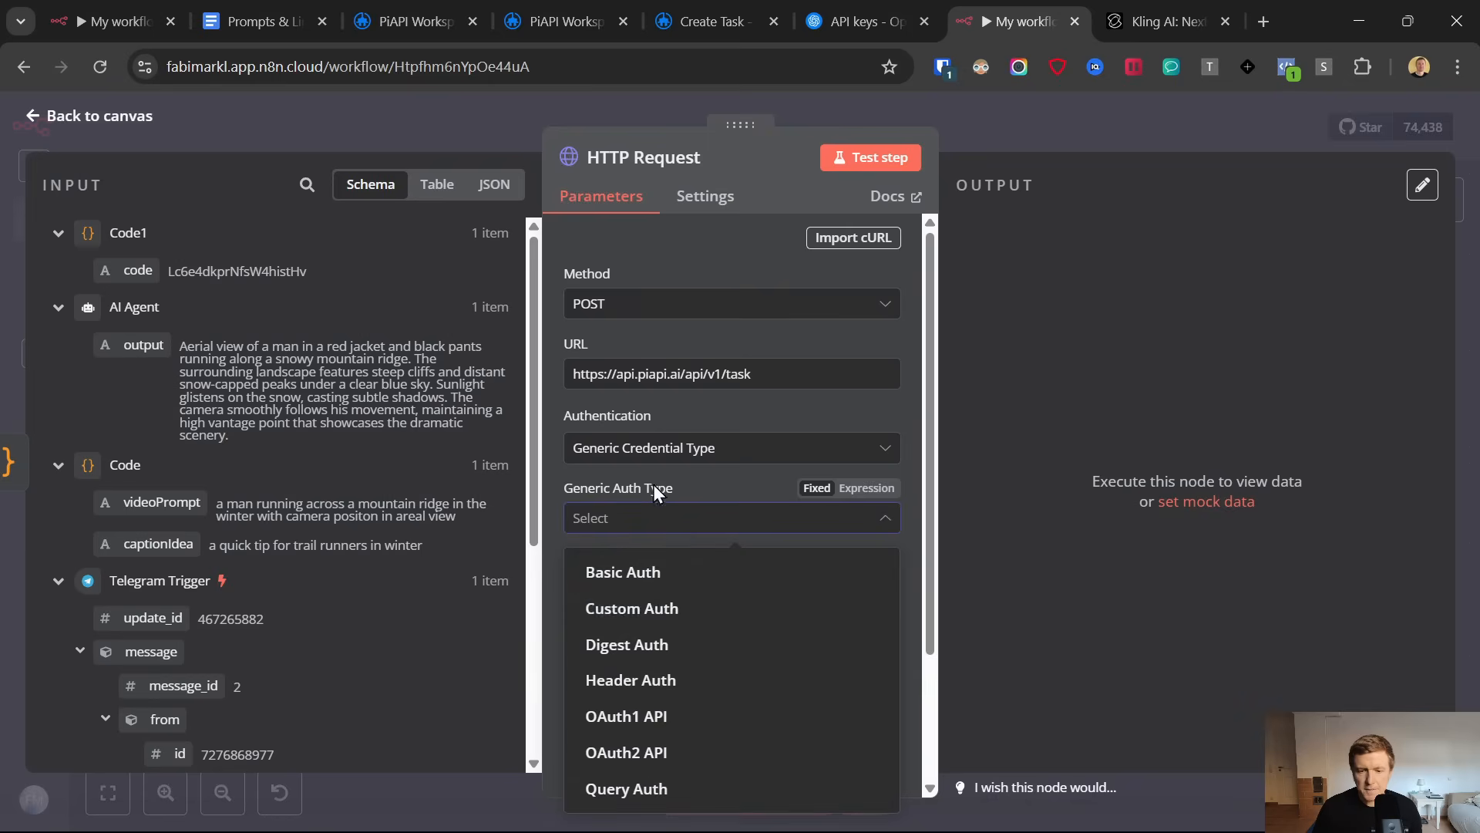
{"action": "left_click", "coordinate": [661, 681]}
Create a new Header Auth credential and set its name to x-api-key, copied from the Create Task header parameters
{"action": "scroll", "coordinate": [701, 461], "scroll_direction": "down", "scroll_amount": 3}
{"action": "left_click", "coordinate": [737, 372]}
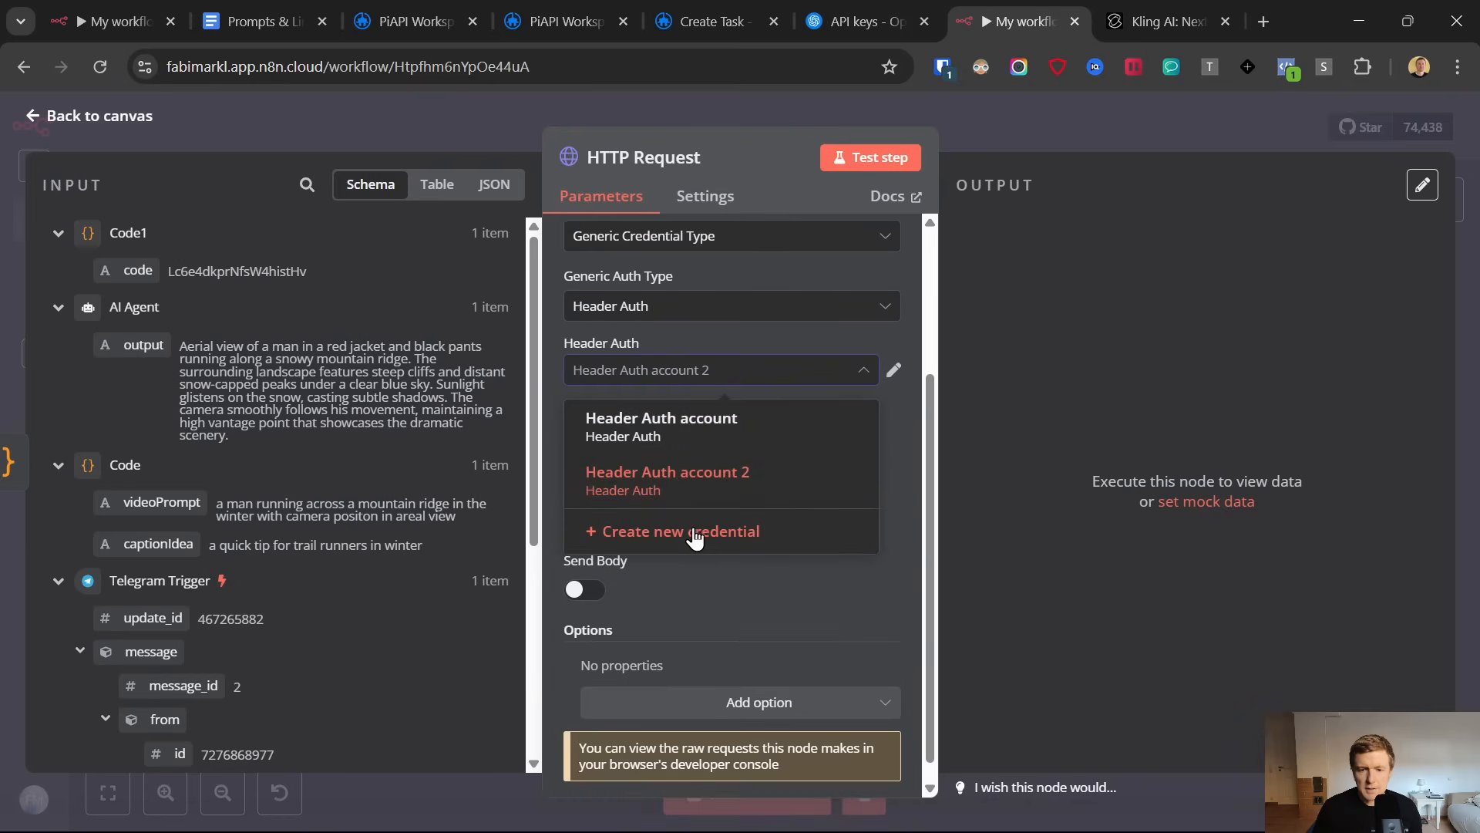
{"action": "left_click", "coordinate": [693, 531]}
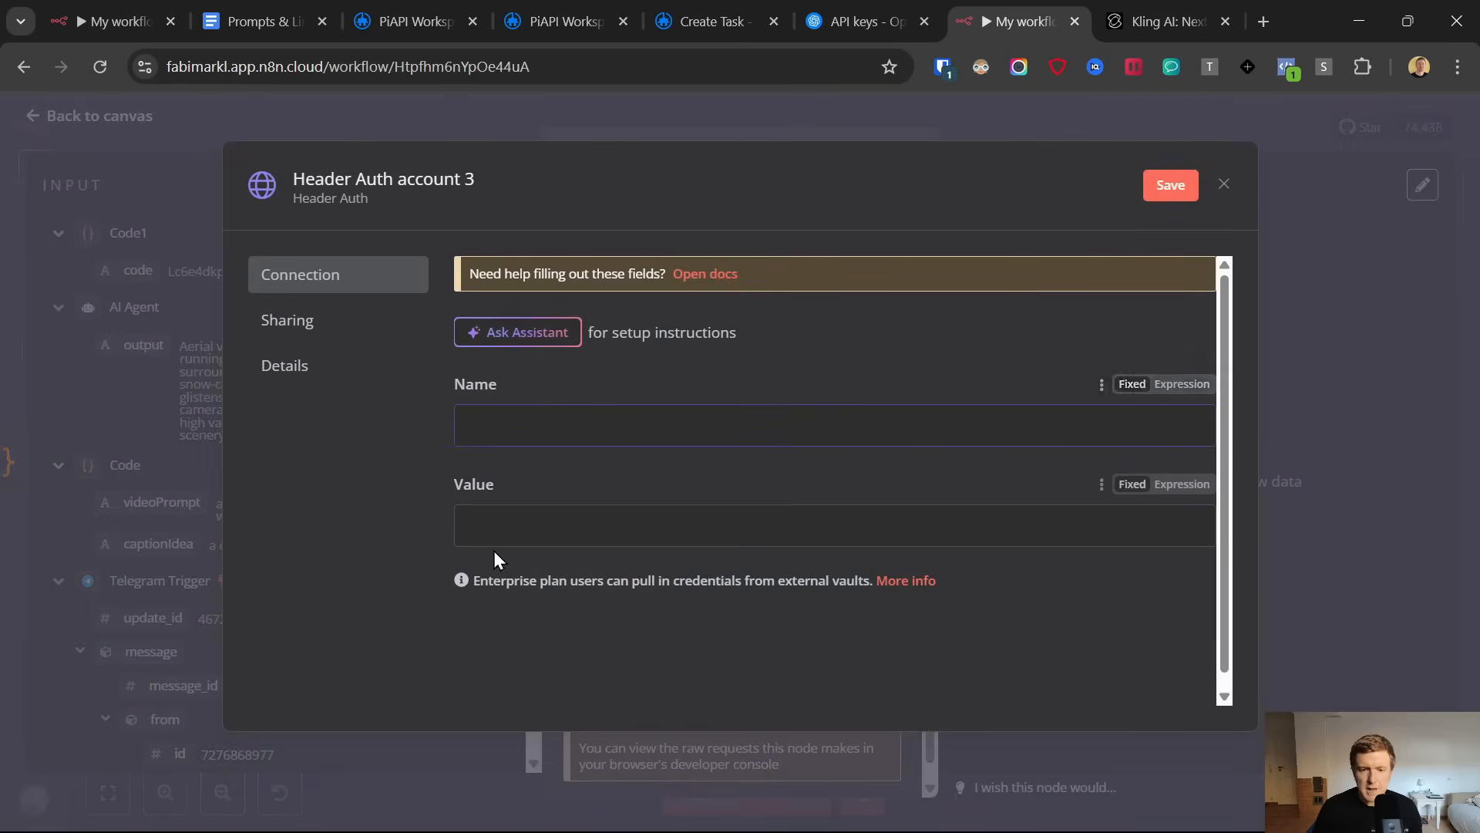
{"action": "left_click", "coordinate": [496, 520]}
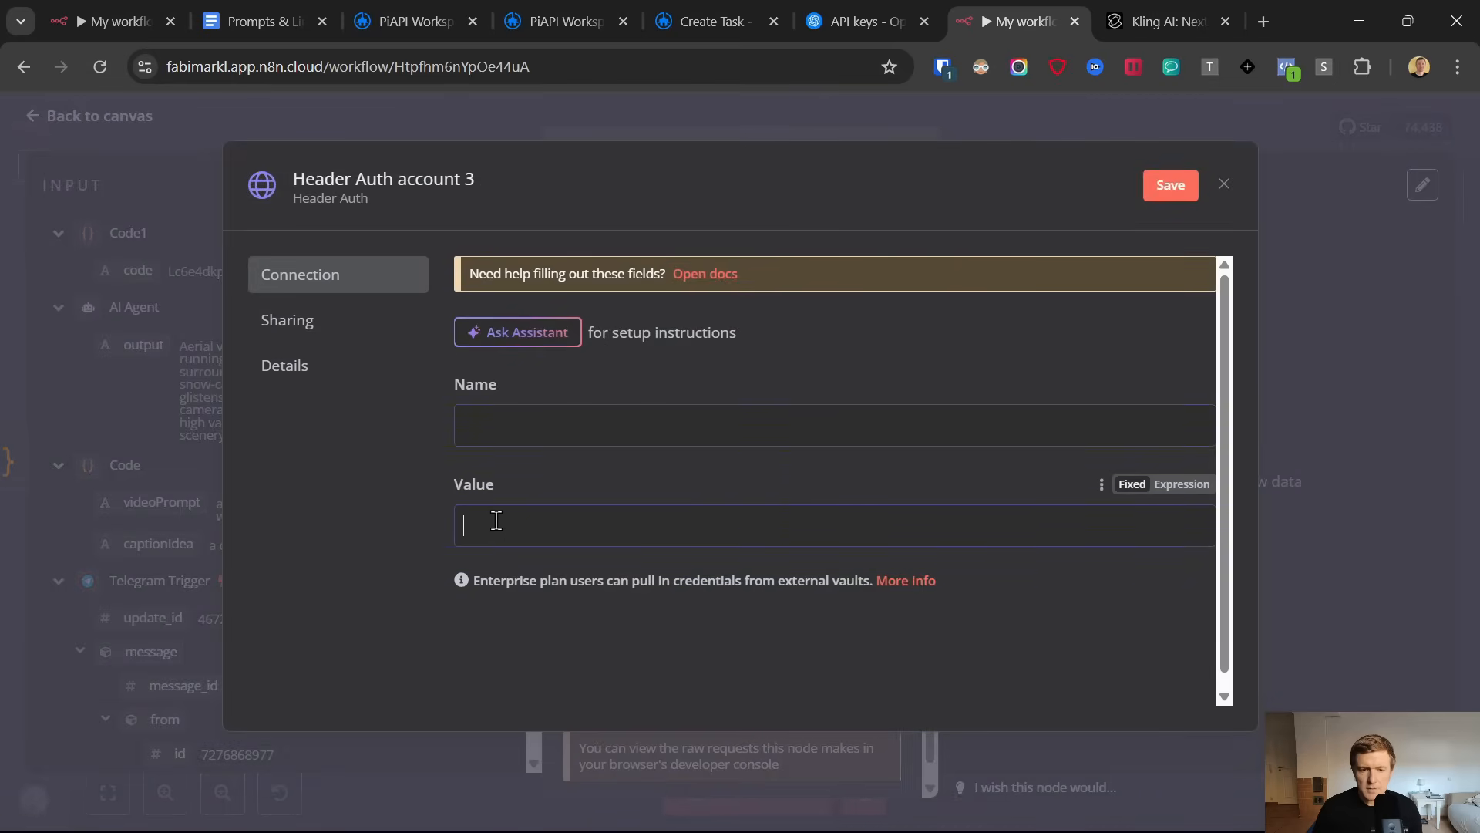
{"action": "left_click", "coordinate": [487, 407]}
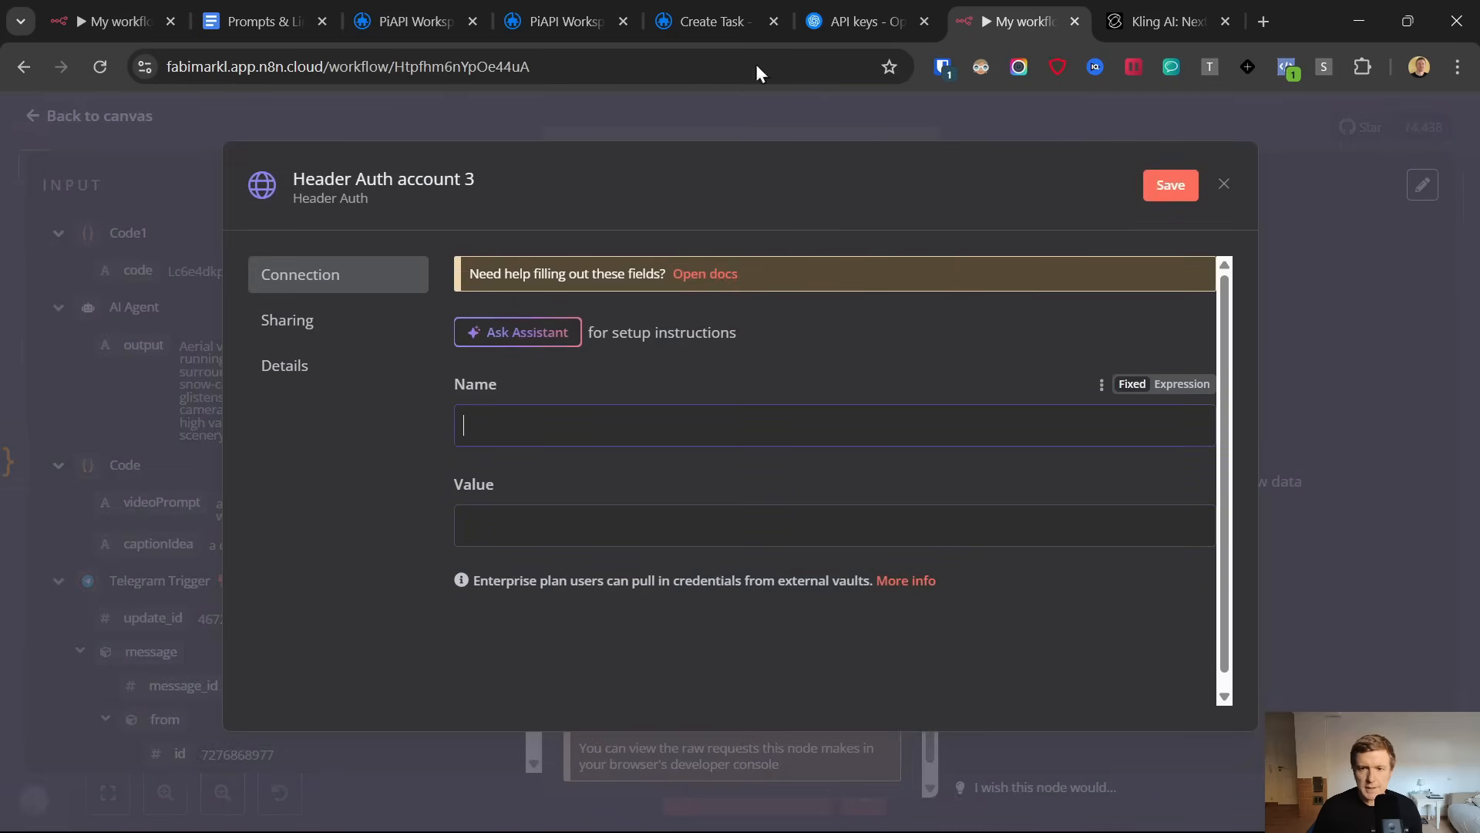
{"action": "left_click", "coordinate": [831, 5]}
{"action": "left_click", "coordinate": [747, 4]}
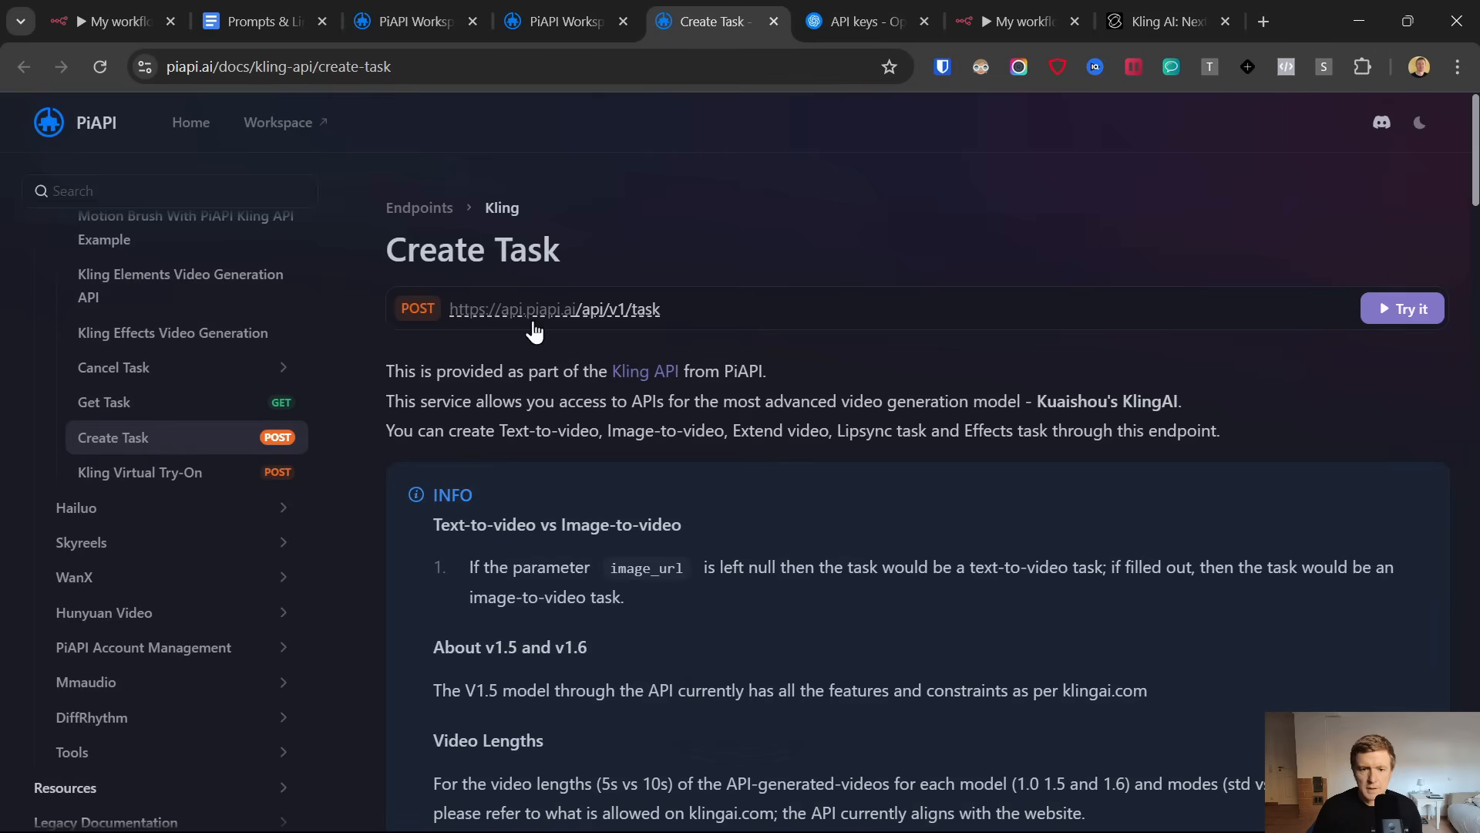
{"action": "scroll", "coordinate": [561, 521], "scroll_direction": "down", "scroll_amount": 6}
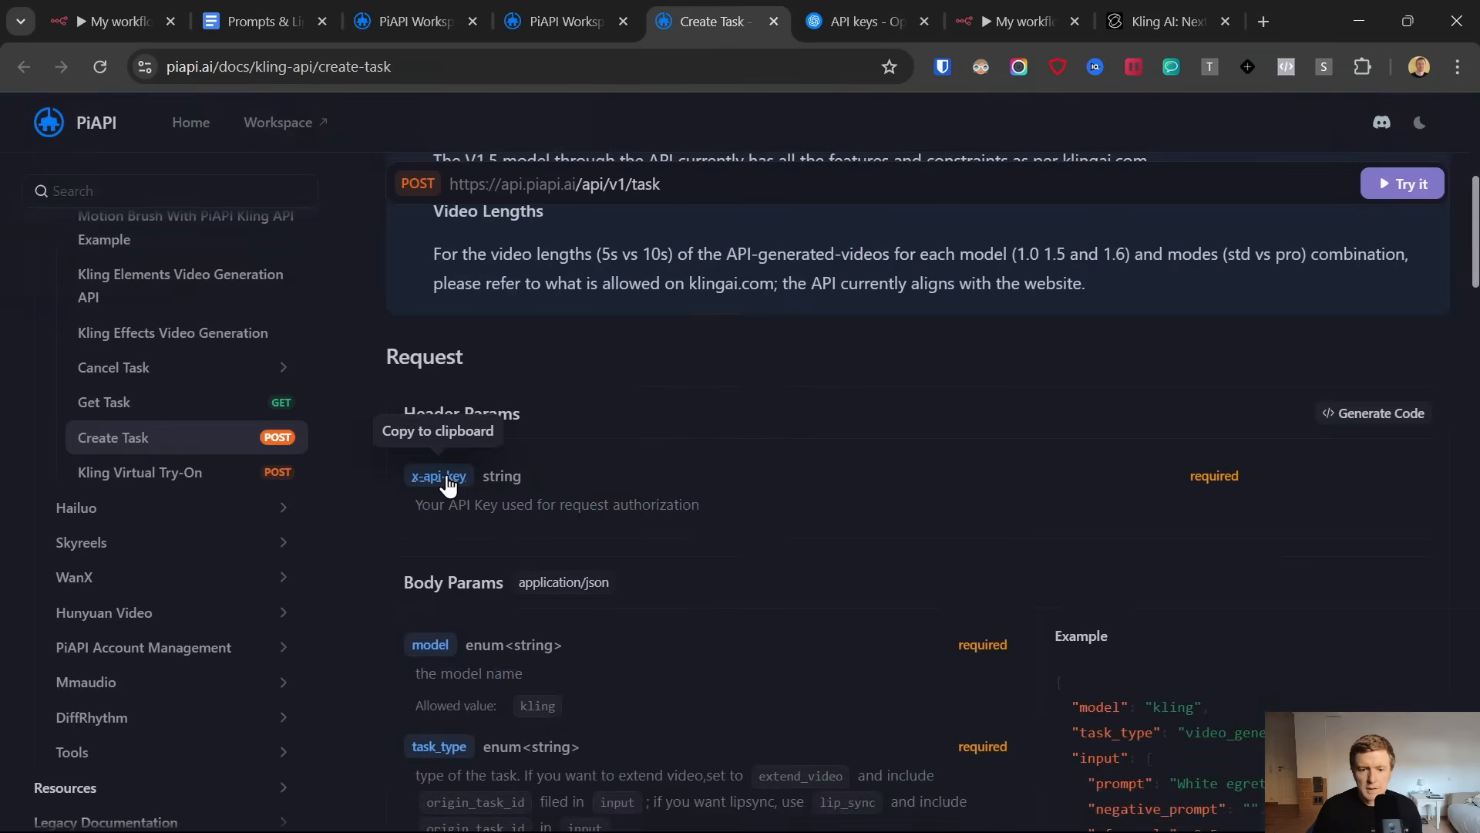
{"action": "left_click", "coordinate": [441, 476]}
{"action": "left_click", "coordinate": [1021, 10]}
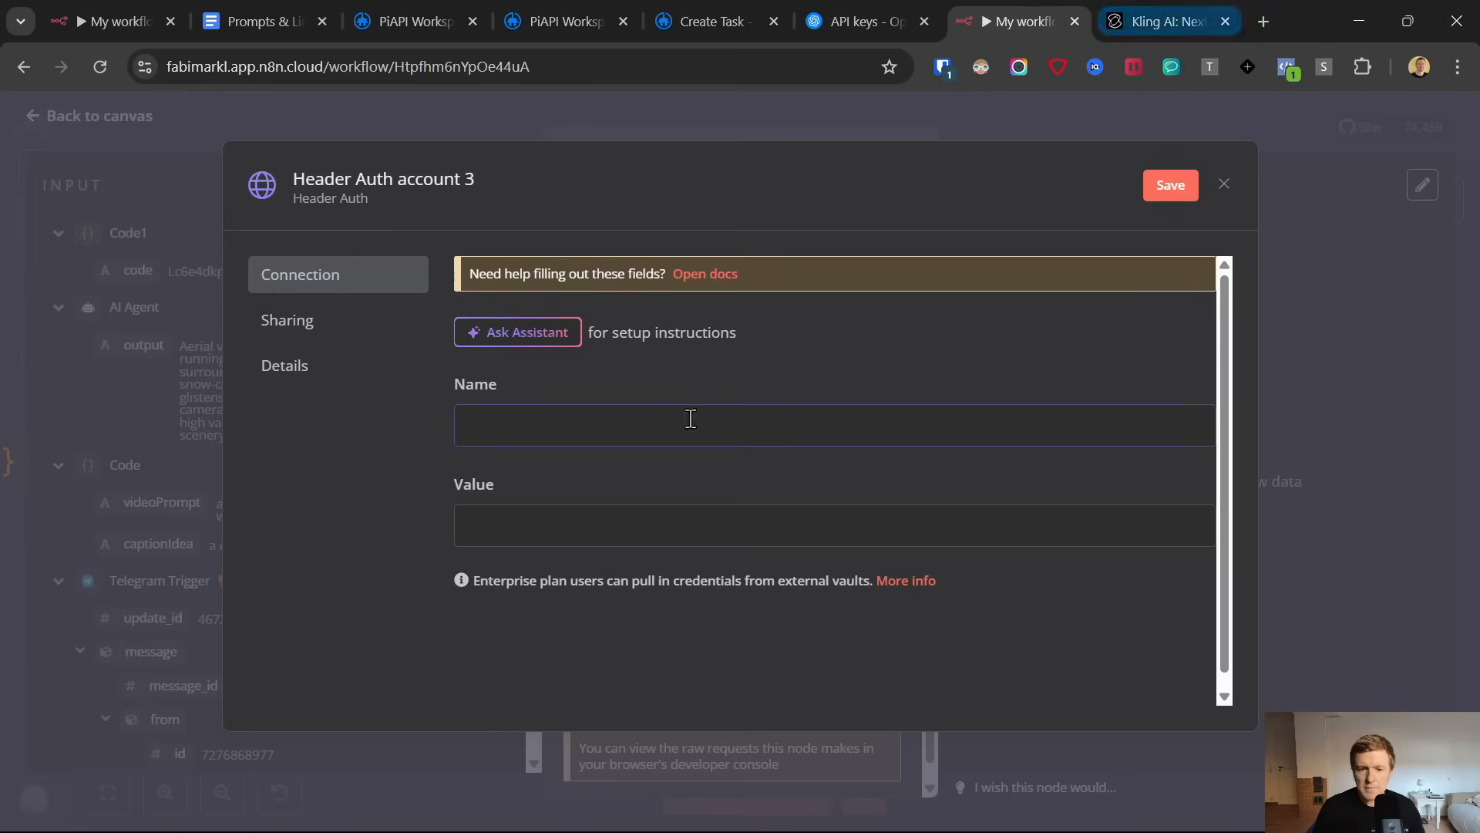
{"action": "key", "text": "ctrl+v"}
Copy the n8nviralvideocreator API key from PiAPI into the Header Auth credential's value and save the credential
{"action": "left_click", "coordinate": [577, 525]}
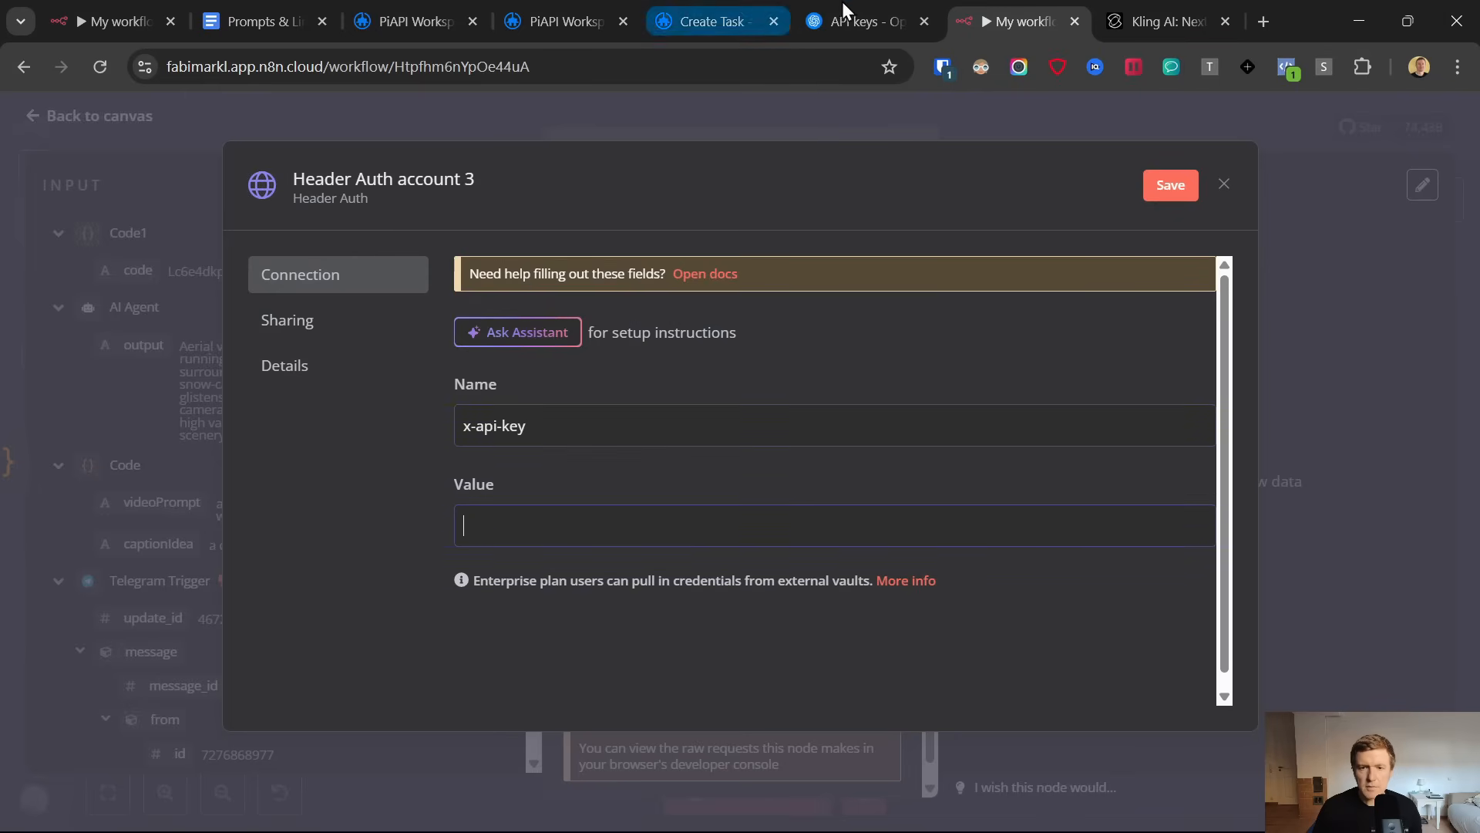
{"action": "left_click", "coordinate": [443, 12]}
{"action": "mouse_move", "coordinate": [868, 567]}
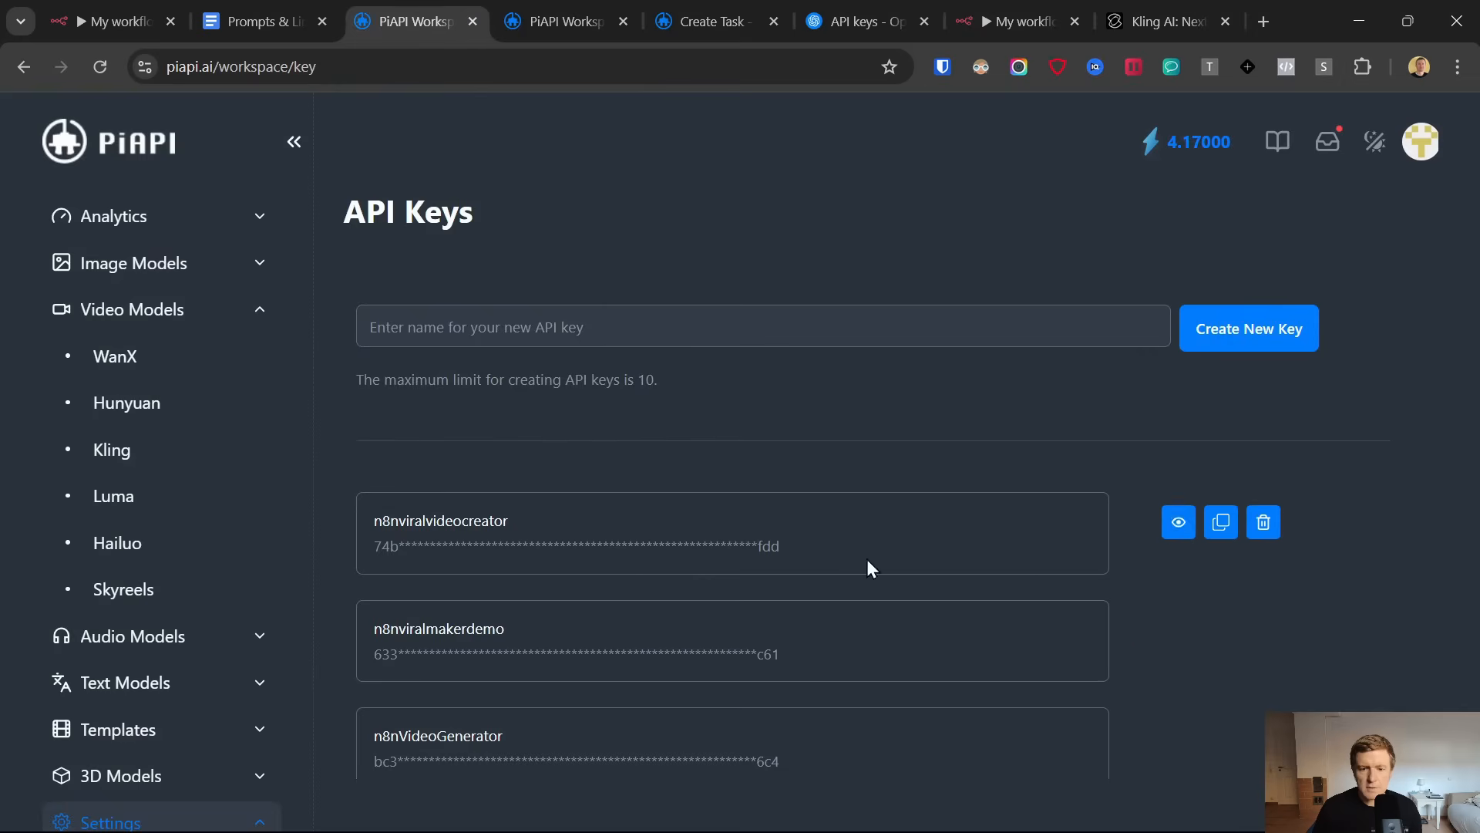
{"action": "left_click", "coordinate": [1221, 530]}
{"action": "left_click", "coordinate": [983, 2]}
{"action": "left_click", "coordinate": [816, 510]}
{"action": "key", "text": "ctrl+v"}
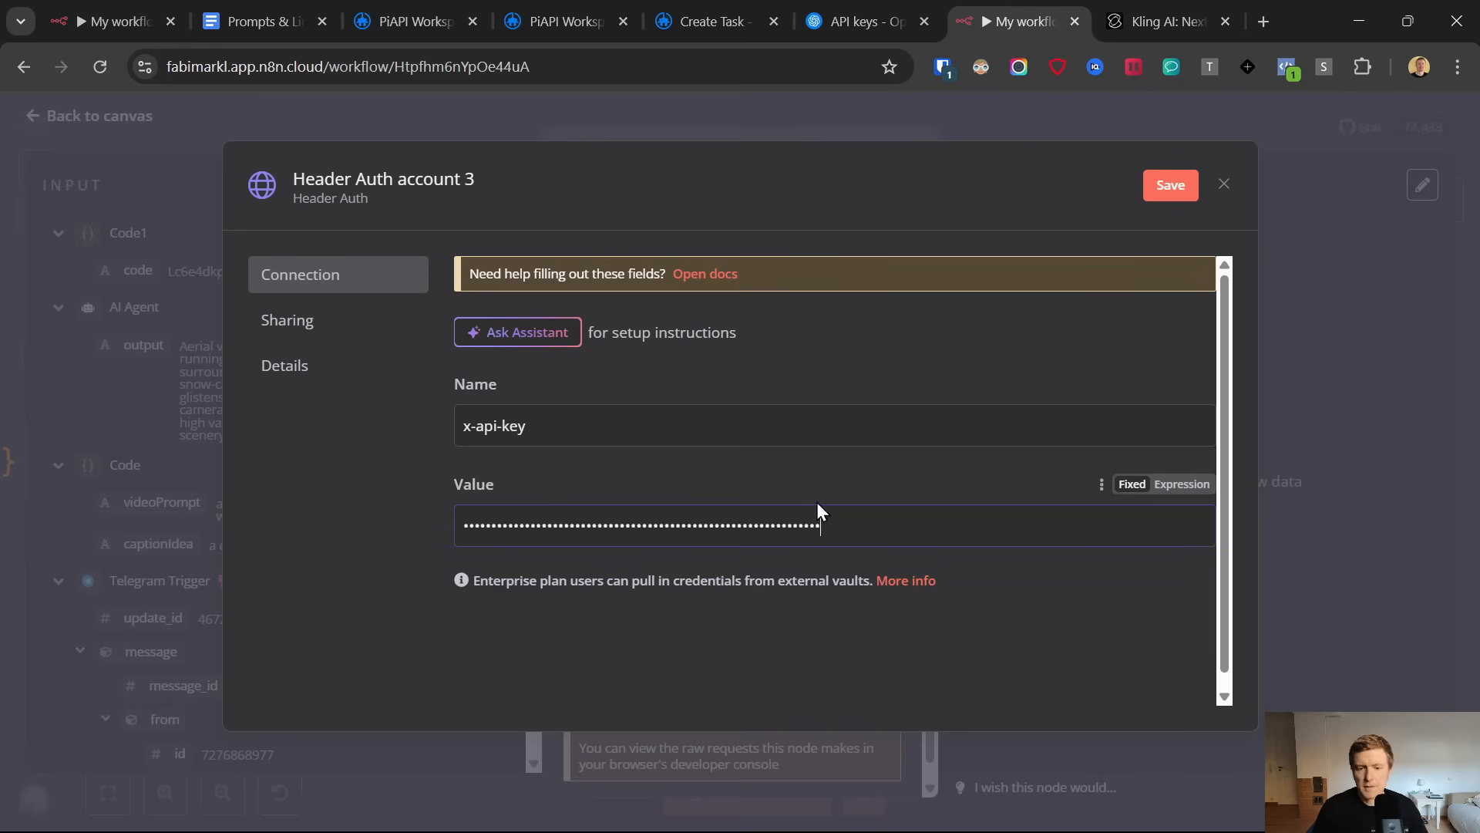
{"action": "left_click", "coordinate": [1169, 188]}
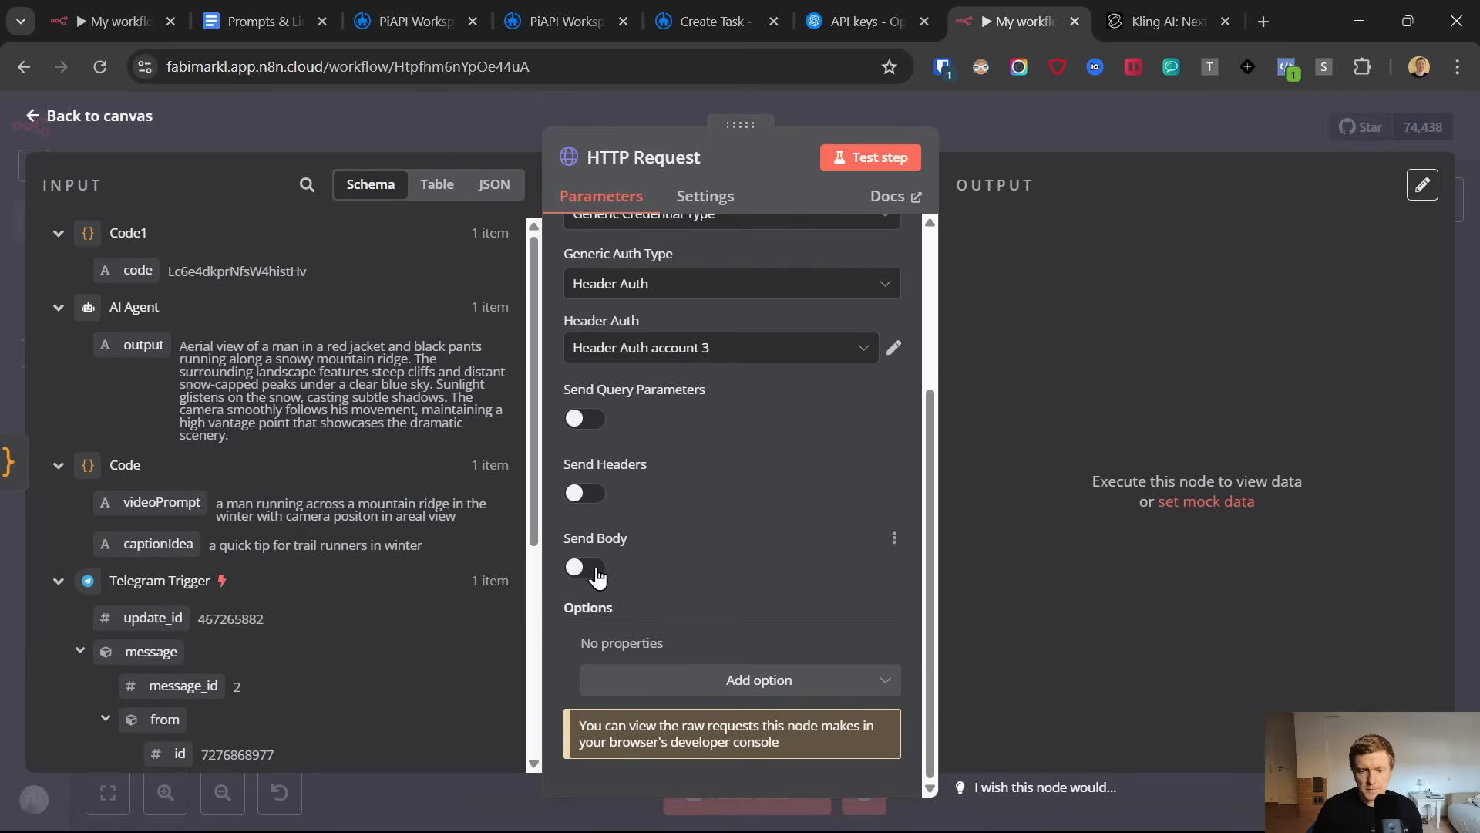
Enable sending a body in the HTTP Request node and specify it using JSON
{"action": "left_click", "coordinate": [595, 569]}
{"action": "scroll", "coordinate": [732, 457], "scroll_direction": "down", "scroll_amount": 2}
{"action": "left_click", "coordinate": [657, 615]}
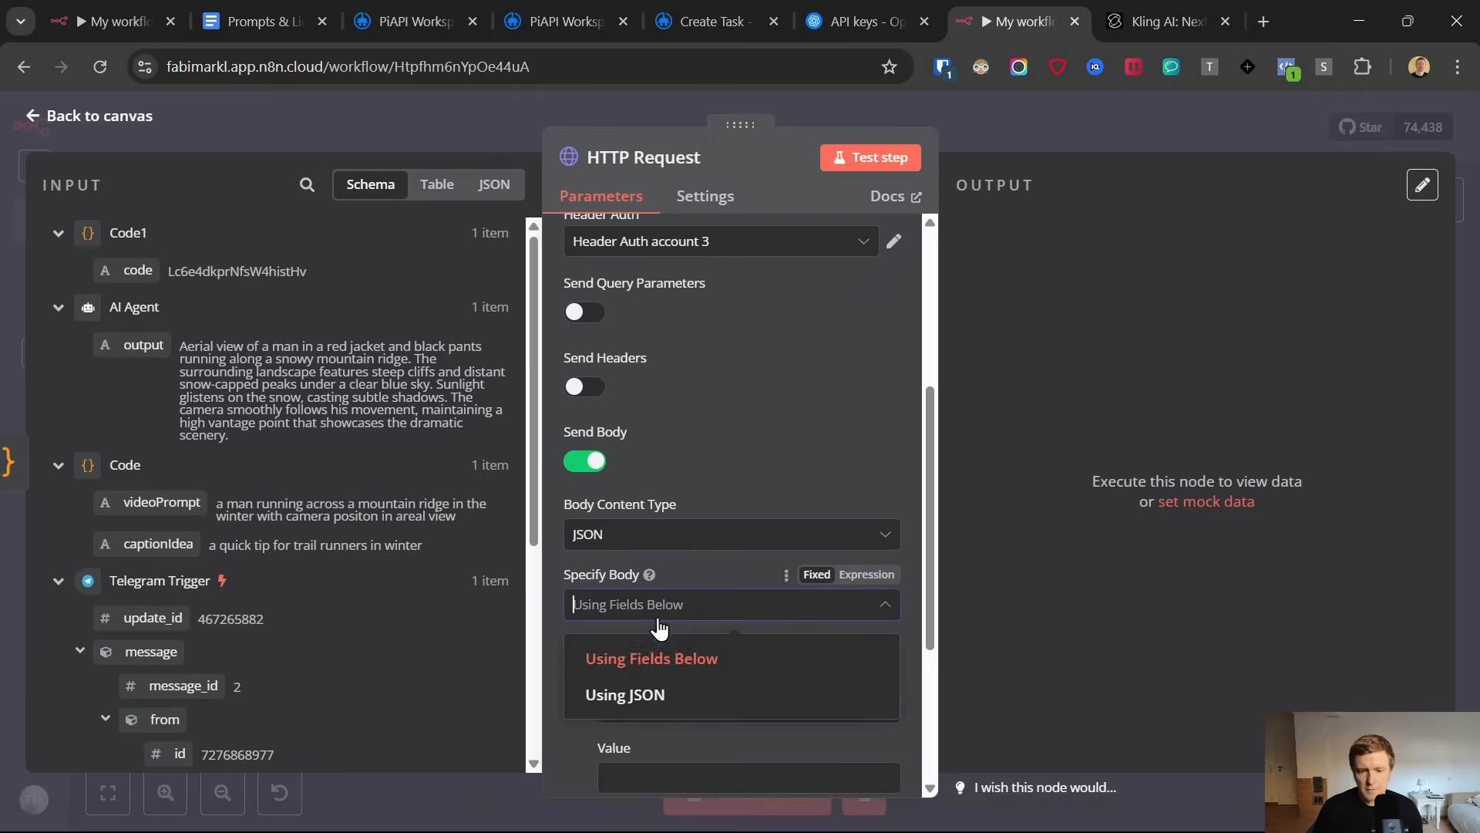
{"action": "left_click", "coordinate": [651, 696]}
Switch to the Google Docs prompts document and copy the complete code block under "HTTP Generate Video JSON"
{"action": "left_click", "coordinate": [265, 8]}
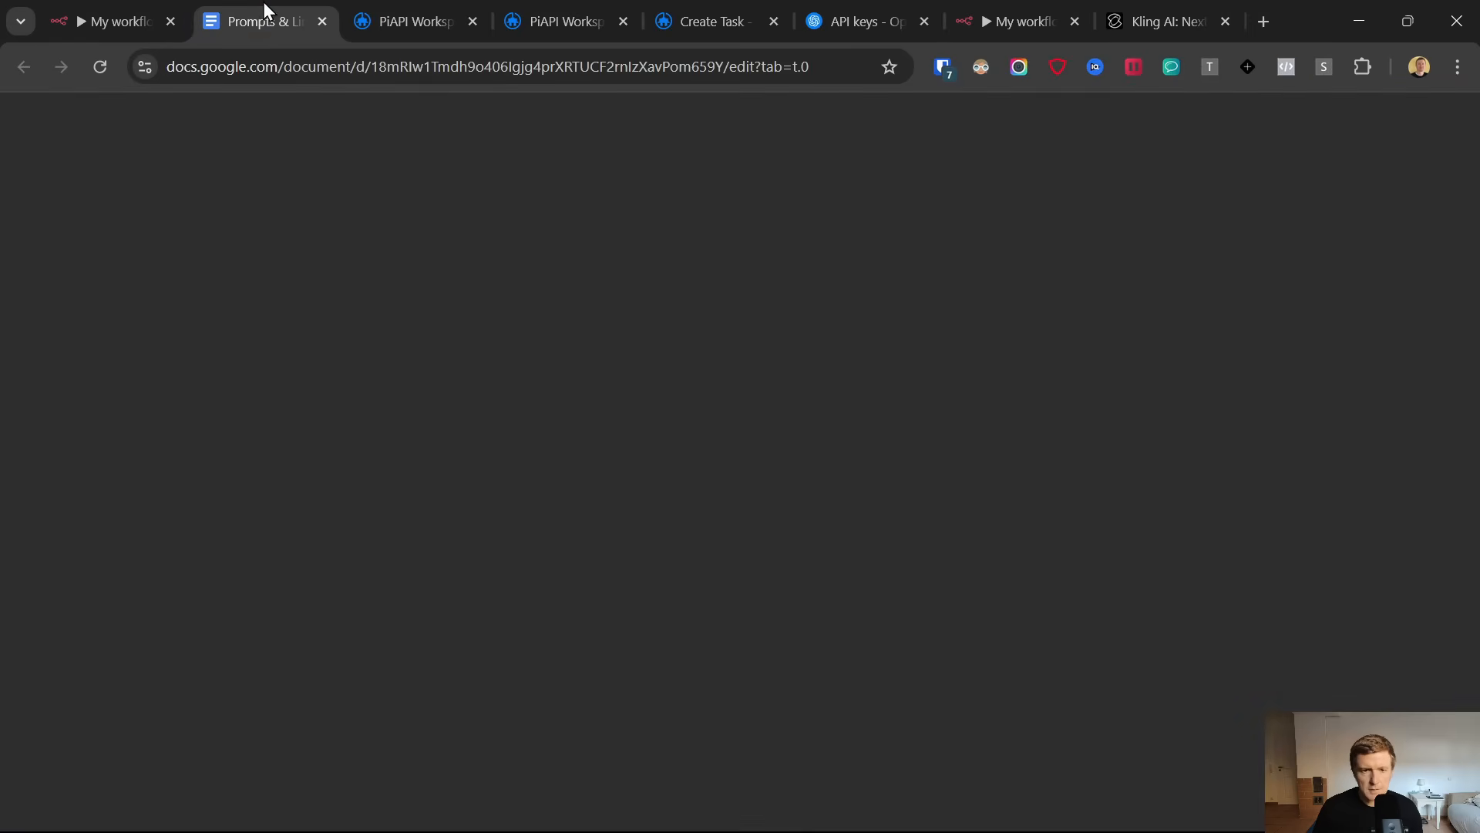
{"action": "scroll", "coordinate": [654, 562], "scroll_direction": "down", "scroll_amount": 10}
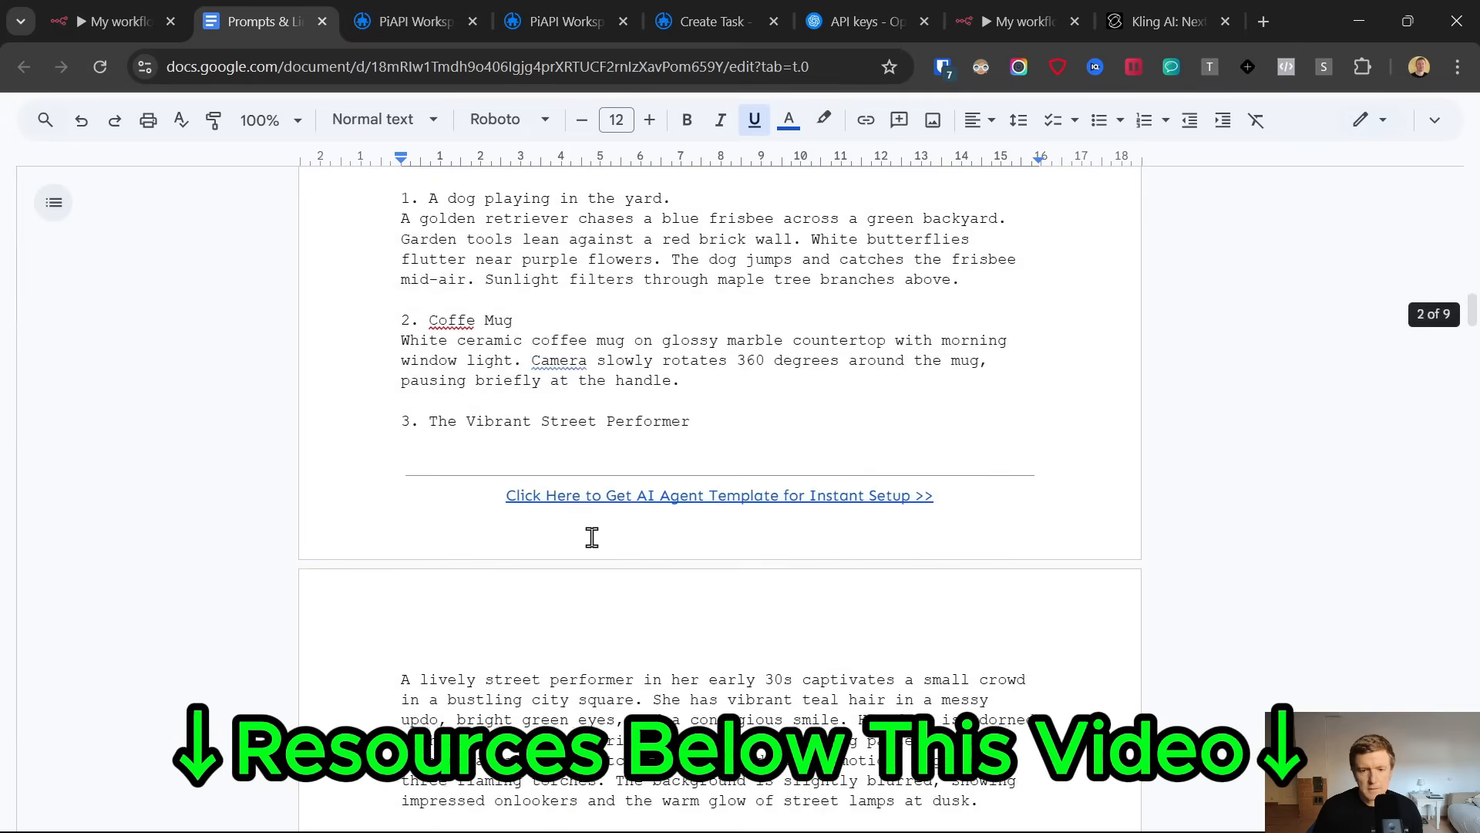
{"action": "scroll", "coordinate": [592, 538], "scroll_direction": "down", "scroll_amount": 15}
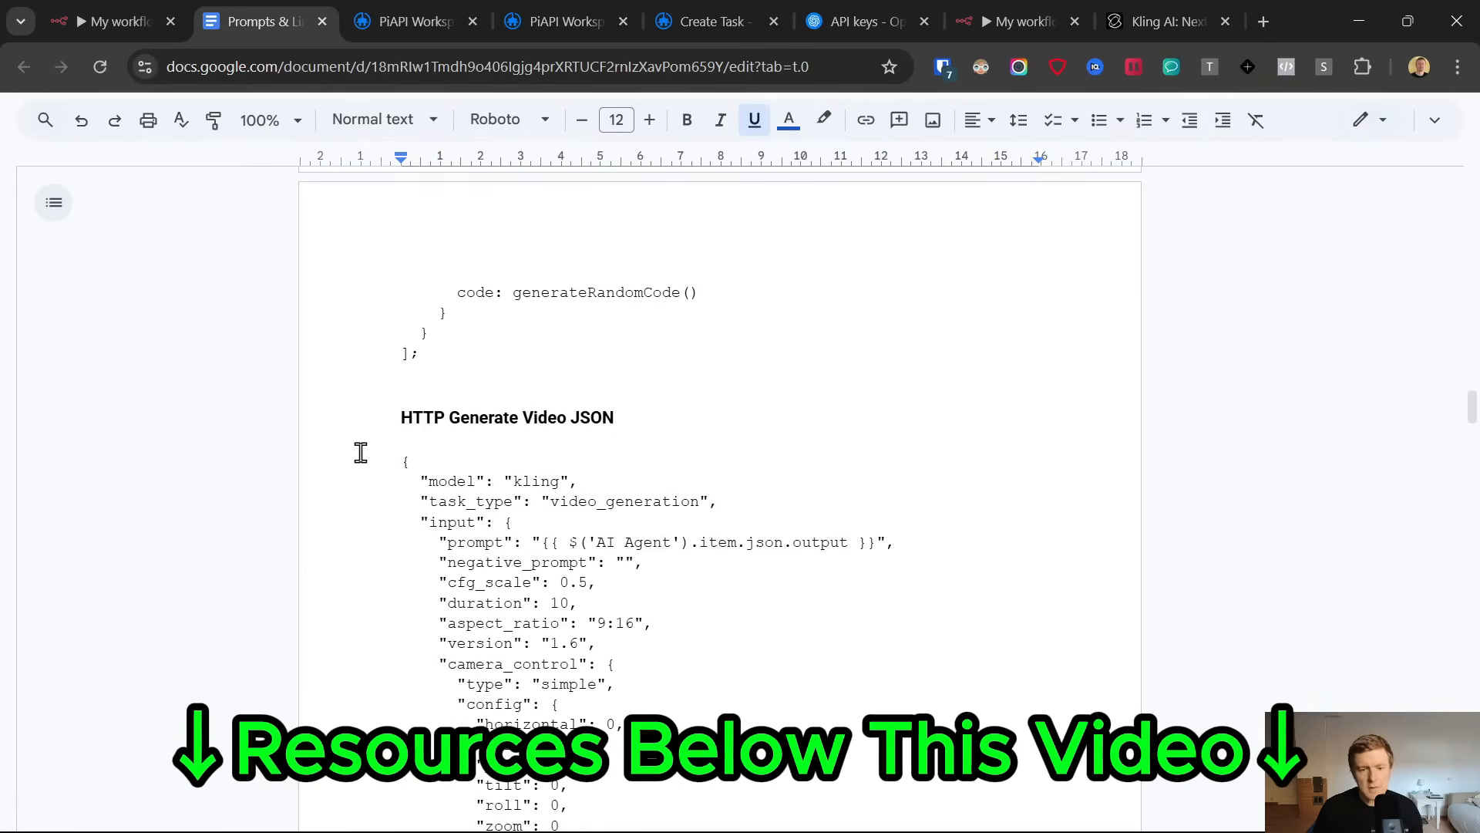
{"action": "left_click", "coordinate": [367, 467]}
{"action": "scroll", "coordinate": [385, 463], "scroll_direction": "down", "scroll_amount": 7}
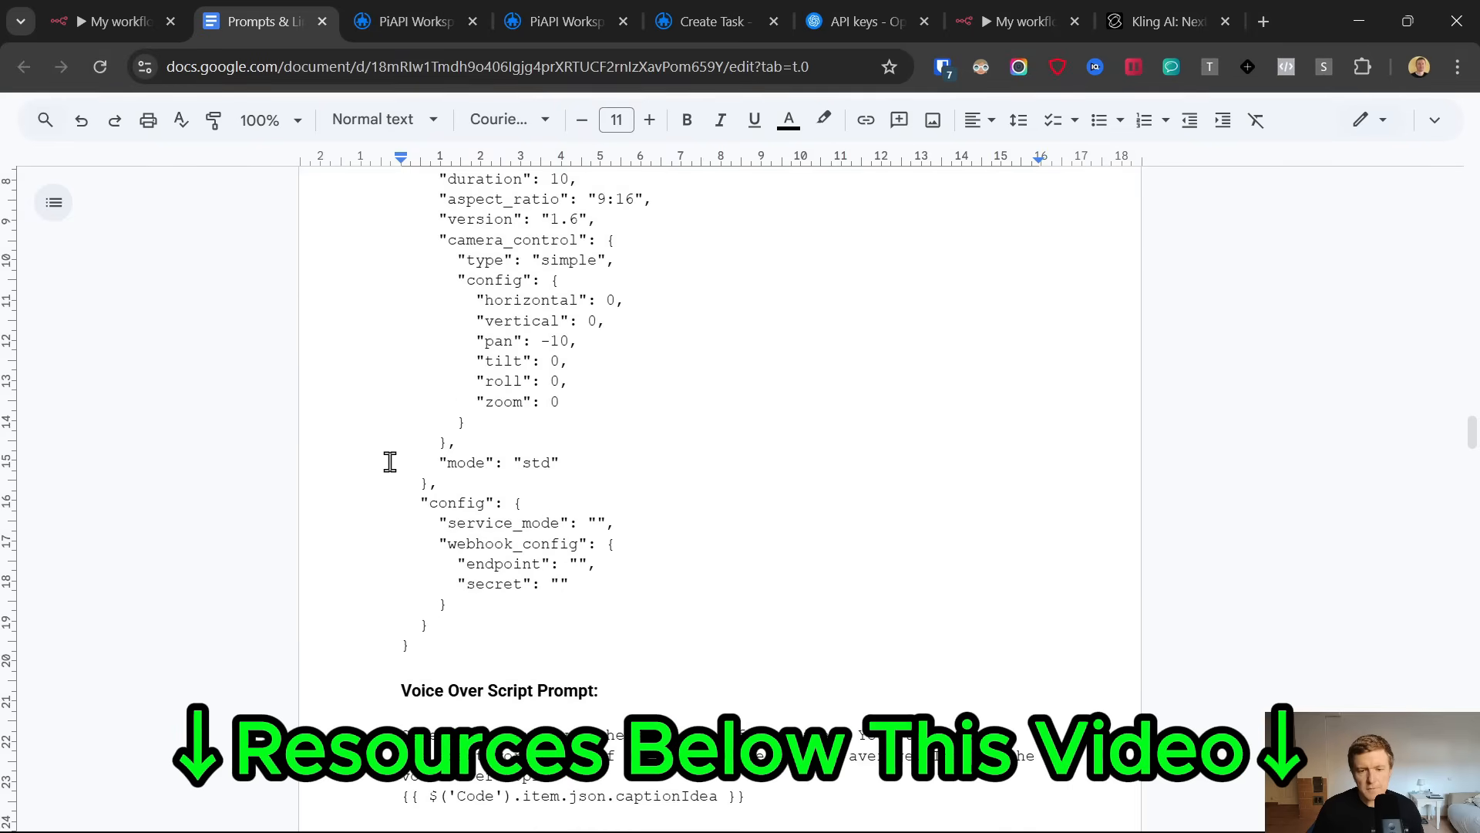
{"action": "left_click", "coordinate": [452, 543], "text": "shift"}
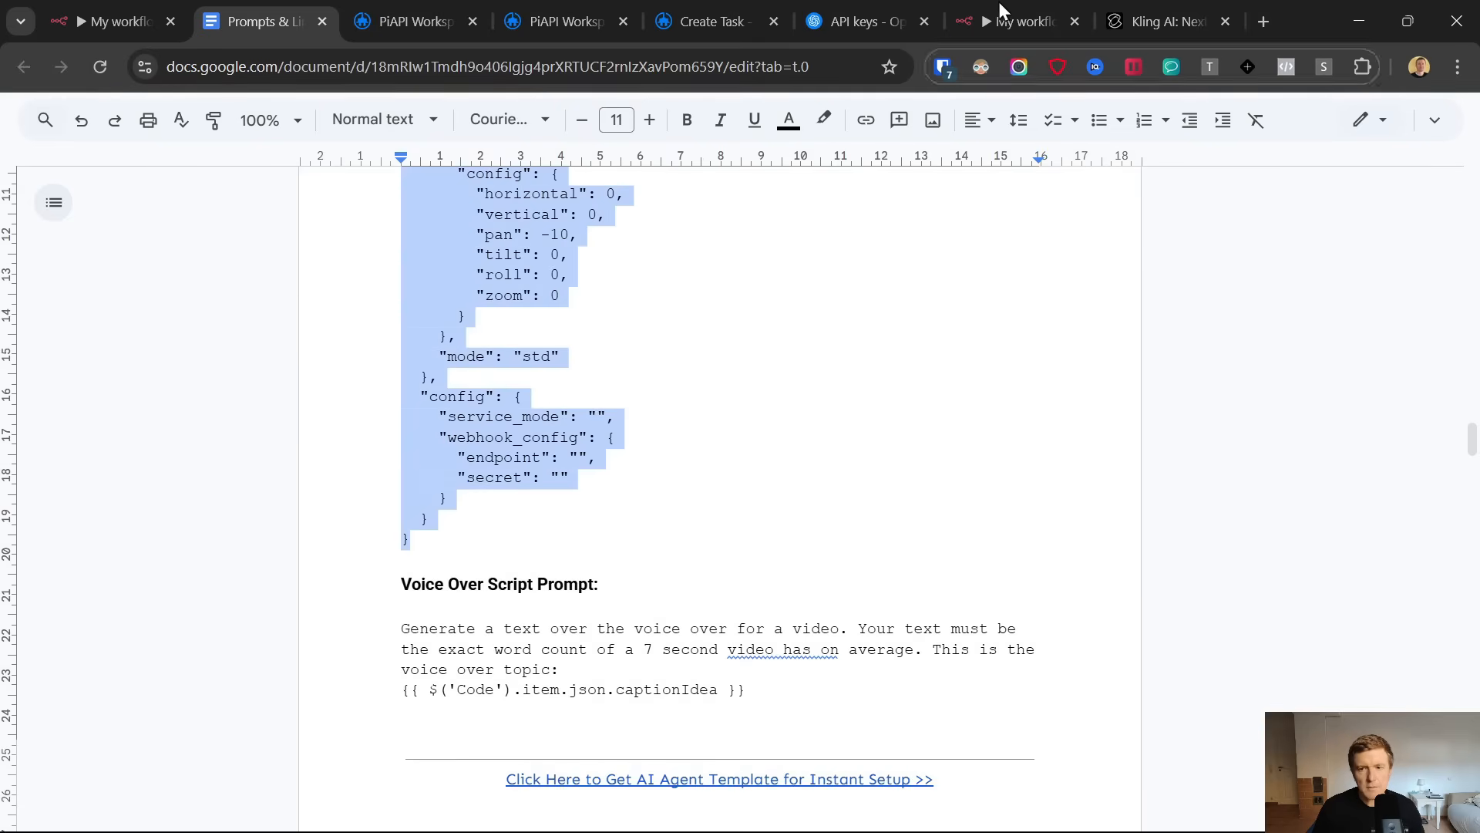
Paste the copied video generation JSON into the n8n HTTP Request node's JSON body and set that field to Expression mode
{"action": "left_click", "coordinate": [1017, 21]}
{"action": "left_click", "coordinate": [680, 686]}
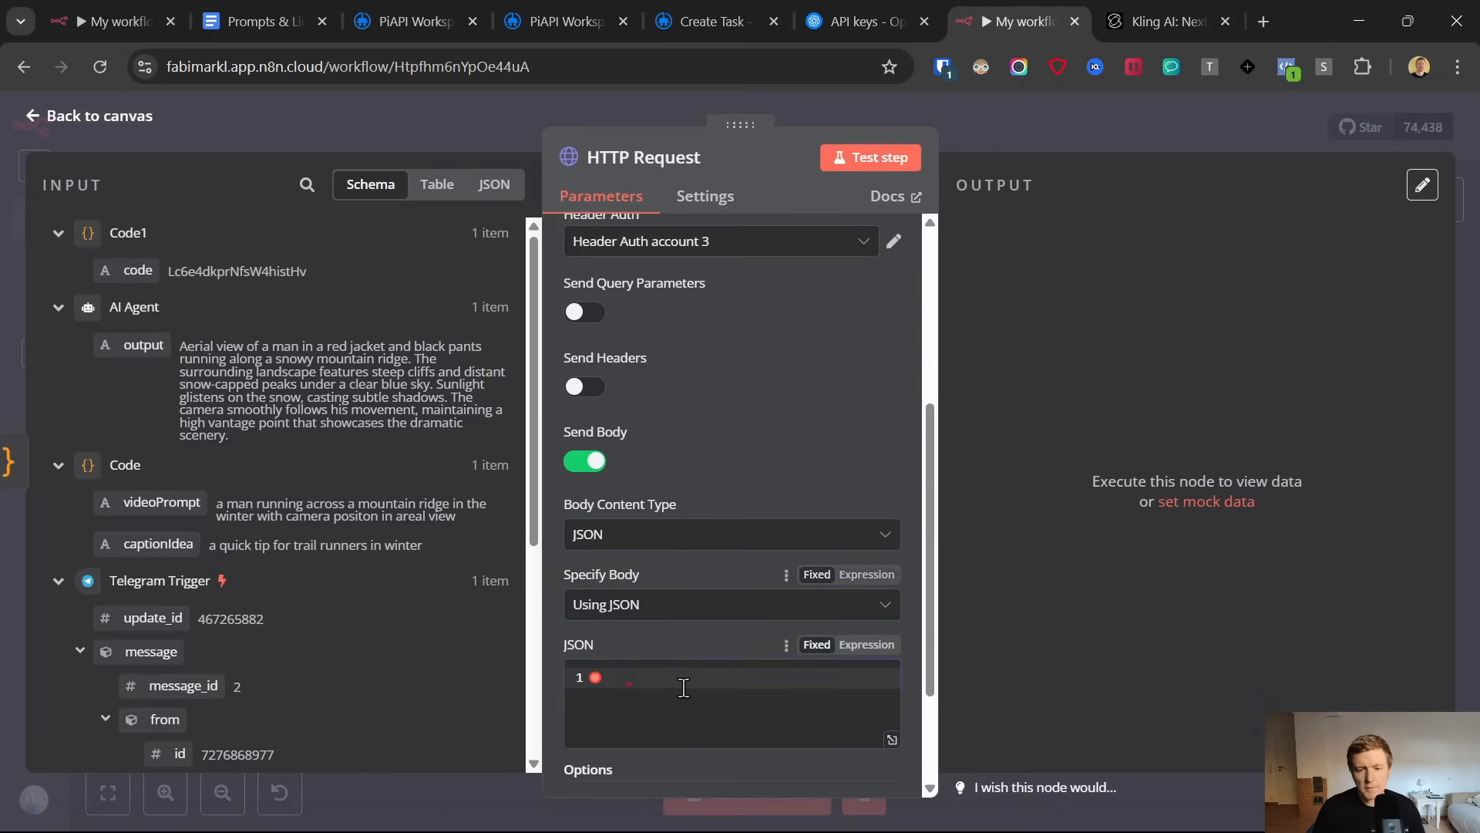
{"action": "key", "text": "ctrl+v"}
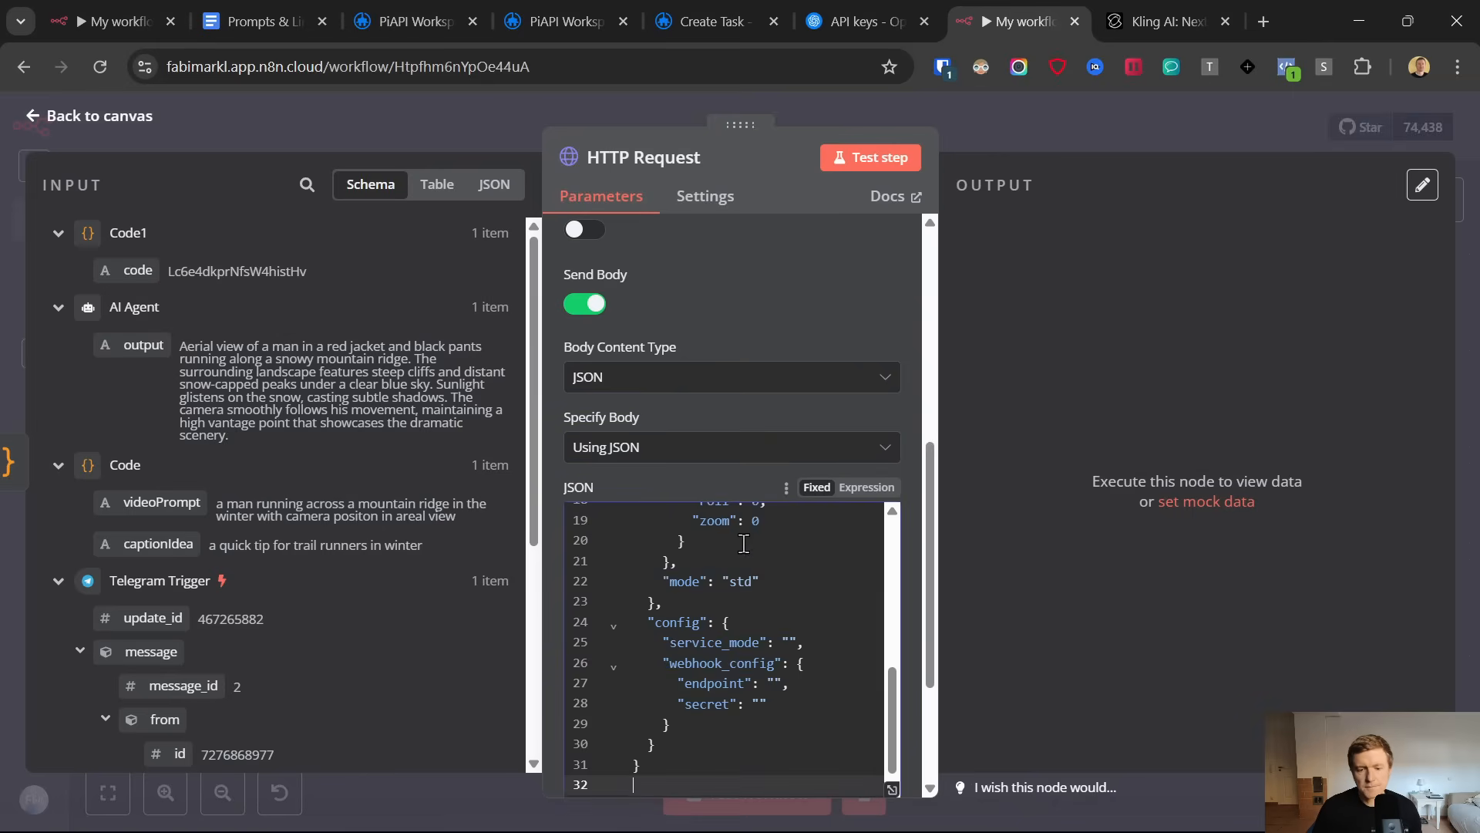
{"action": "left_click", "coordinate": [864, 488]}
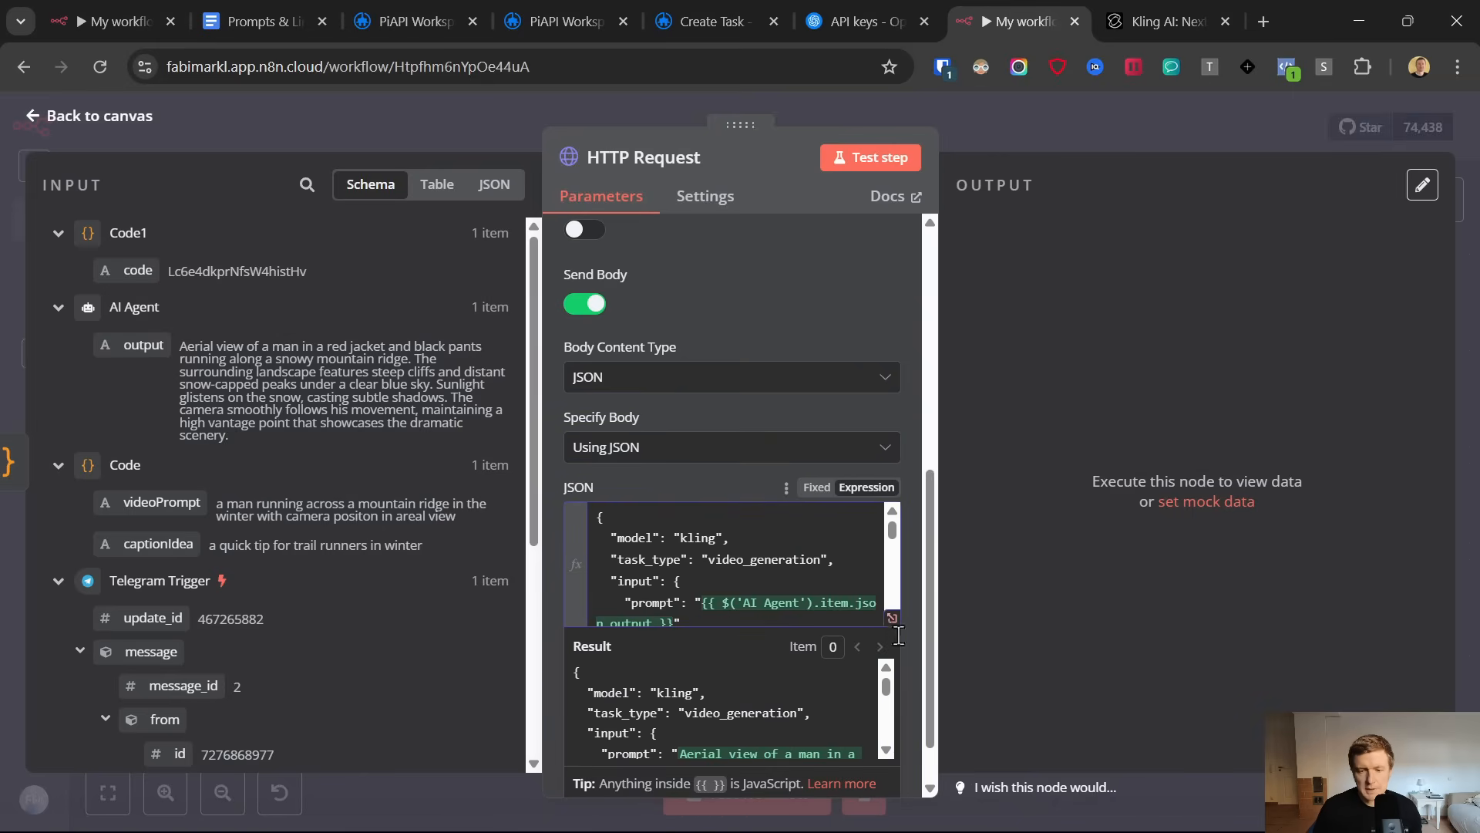
Open the JSON body in the expanded expression editor and examine its prompt and duration lines
{"action": "left_click", "coordinate": [892, 617]}
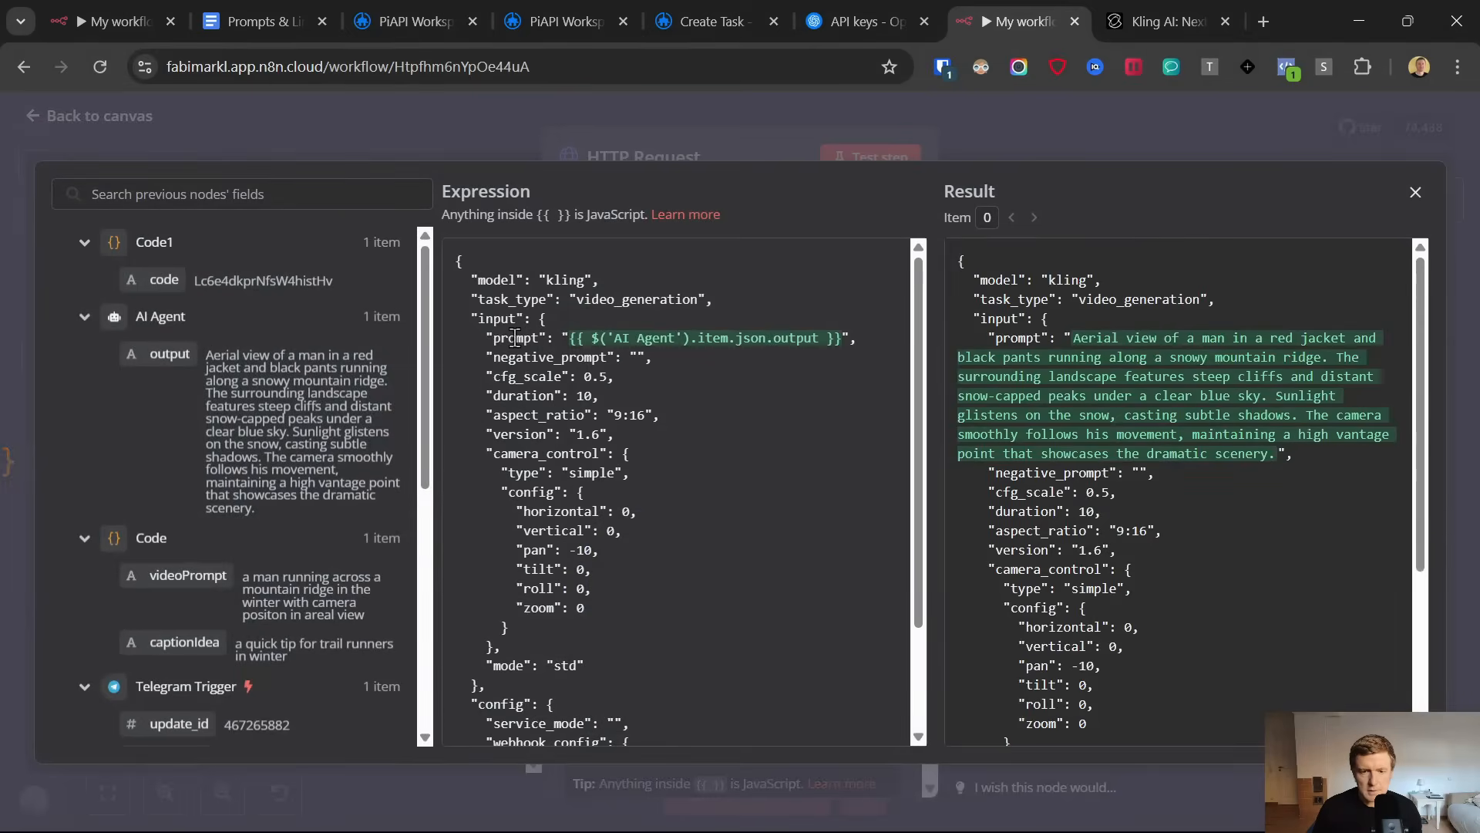
{"action": "left_click_drag", "start_coordinate": [578, 328], "coordinate": [860, 334]}
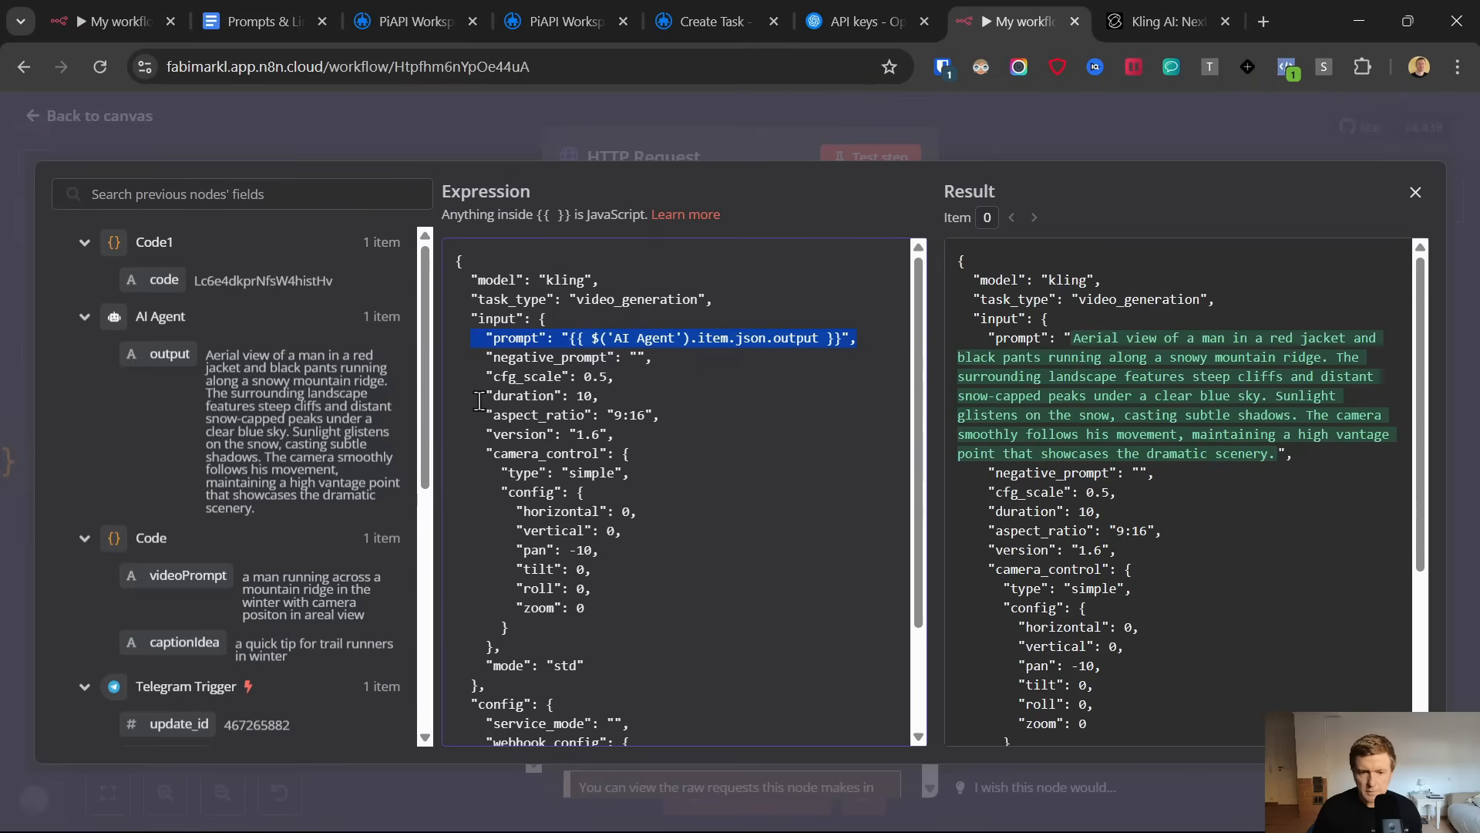
{"action": "left_click_drag", "start_coordinate": [479, 400], "coordinate": [594, 392]}
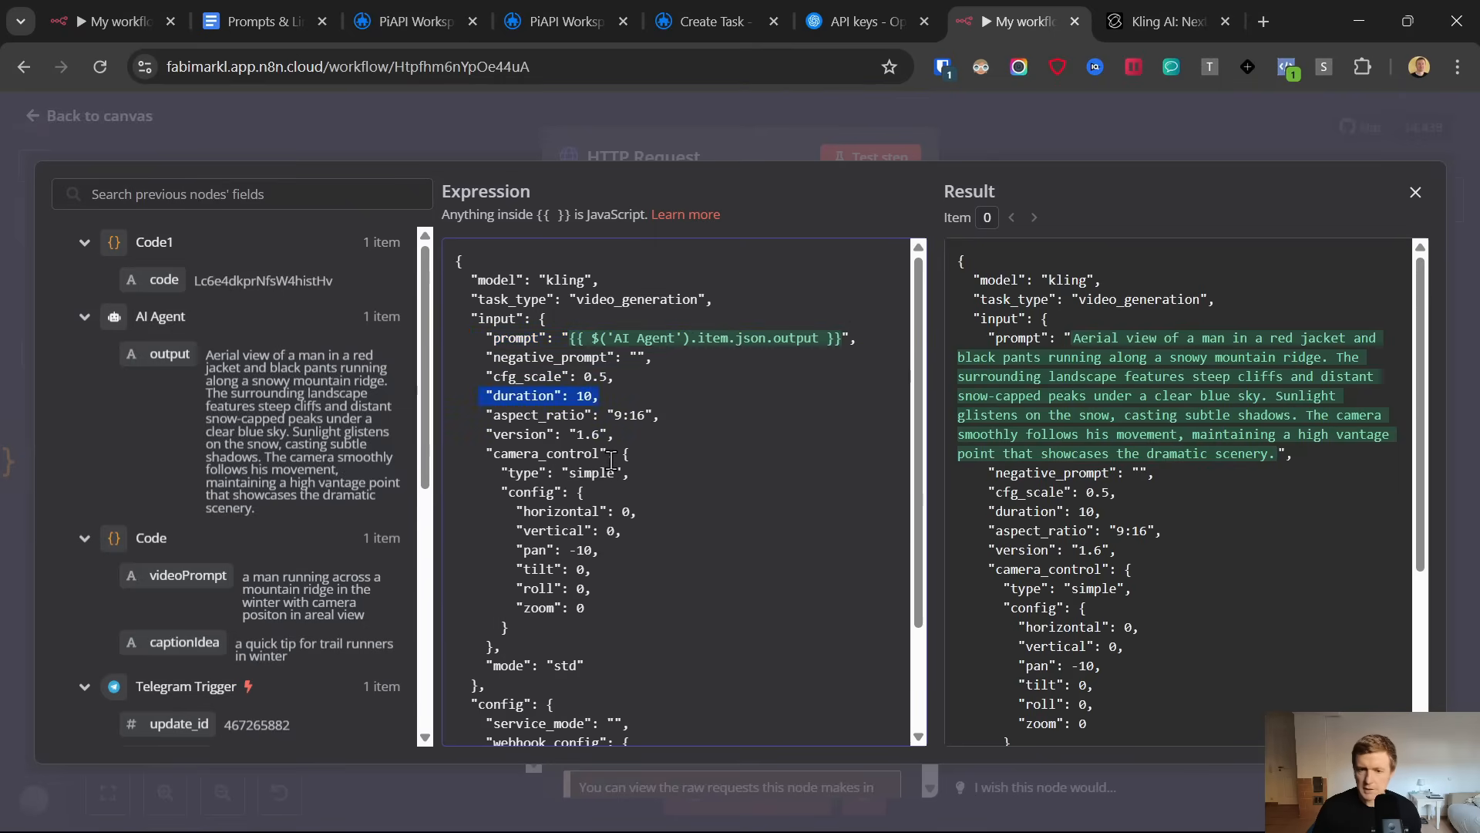
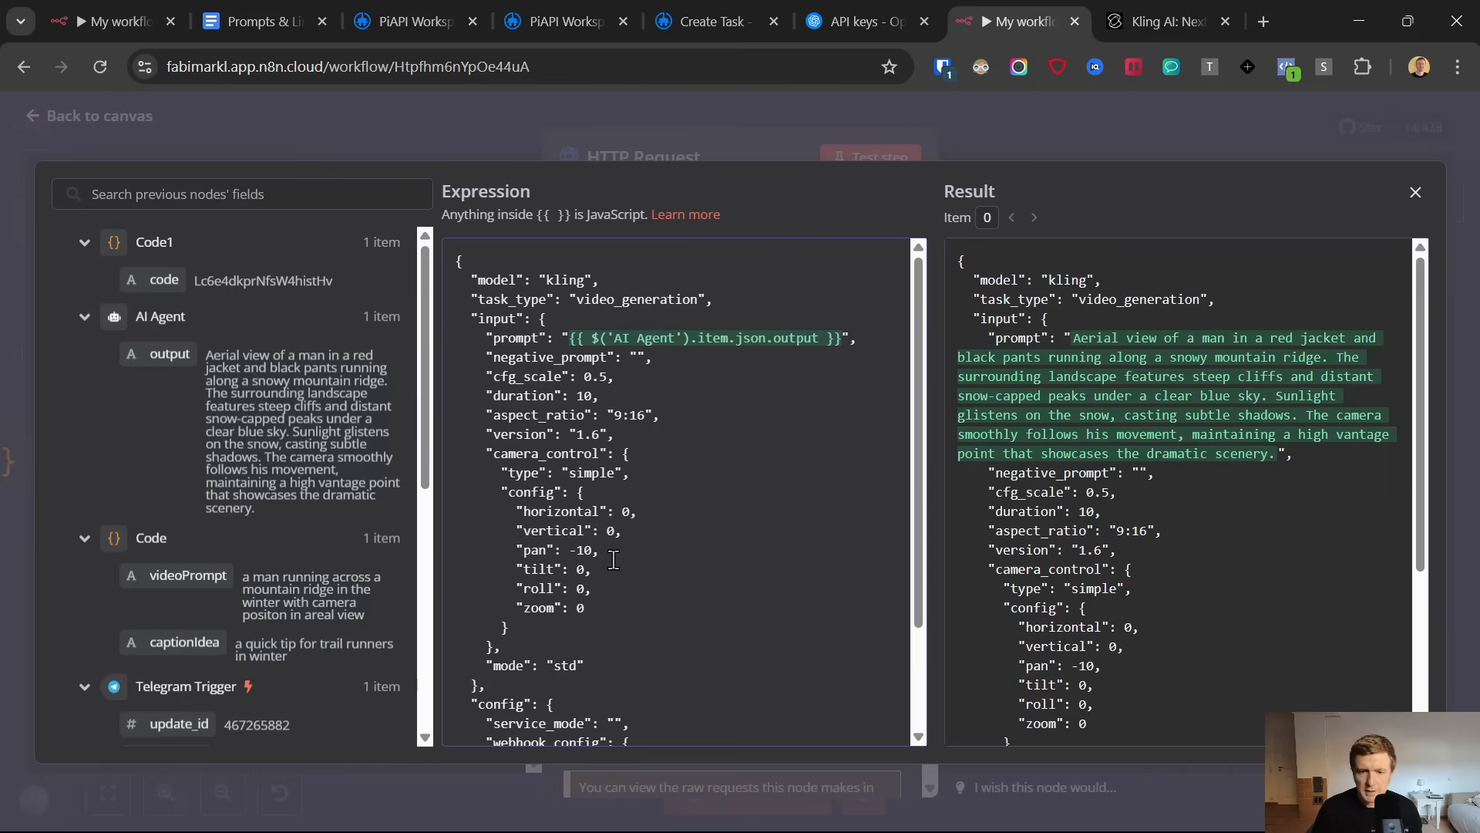
Review the rest of the JSON body, close the expression editor and the HTTP Request node, and save the workflow
{"action": "scroll", "coordinate": [641, 574], "scroll_direction": "down", "scroll_amount": 3}
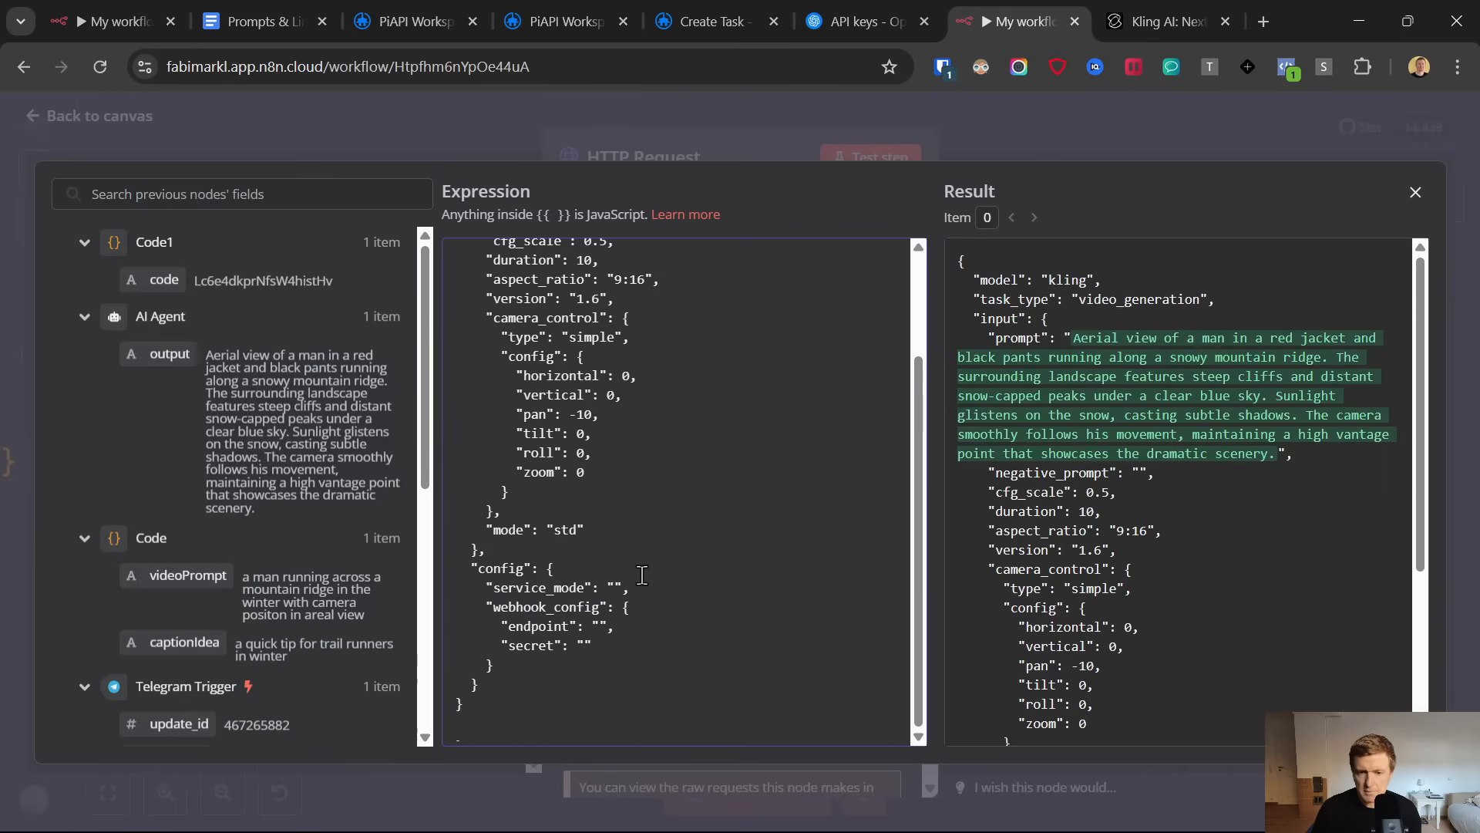
{"action": "scroll", "coordinate": [641, 574], "scroll_direction": "up", "scroll_amount": 3}
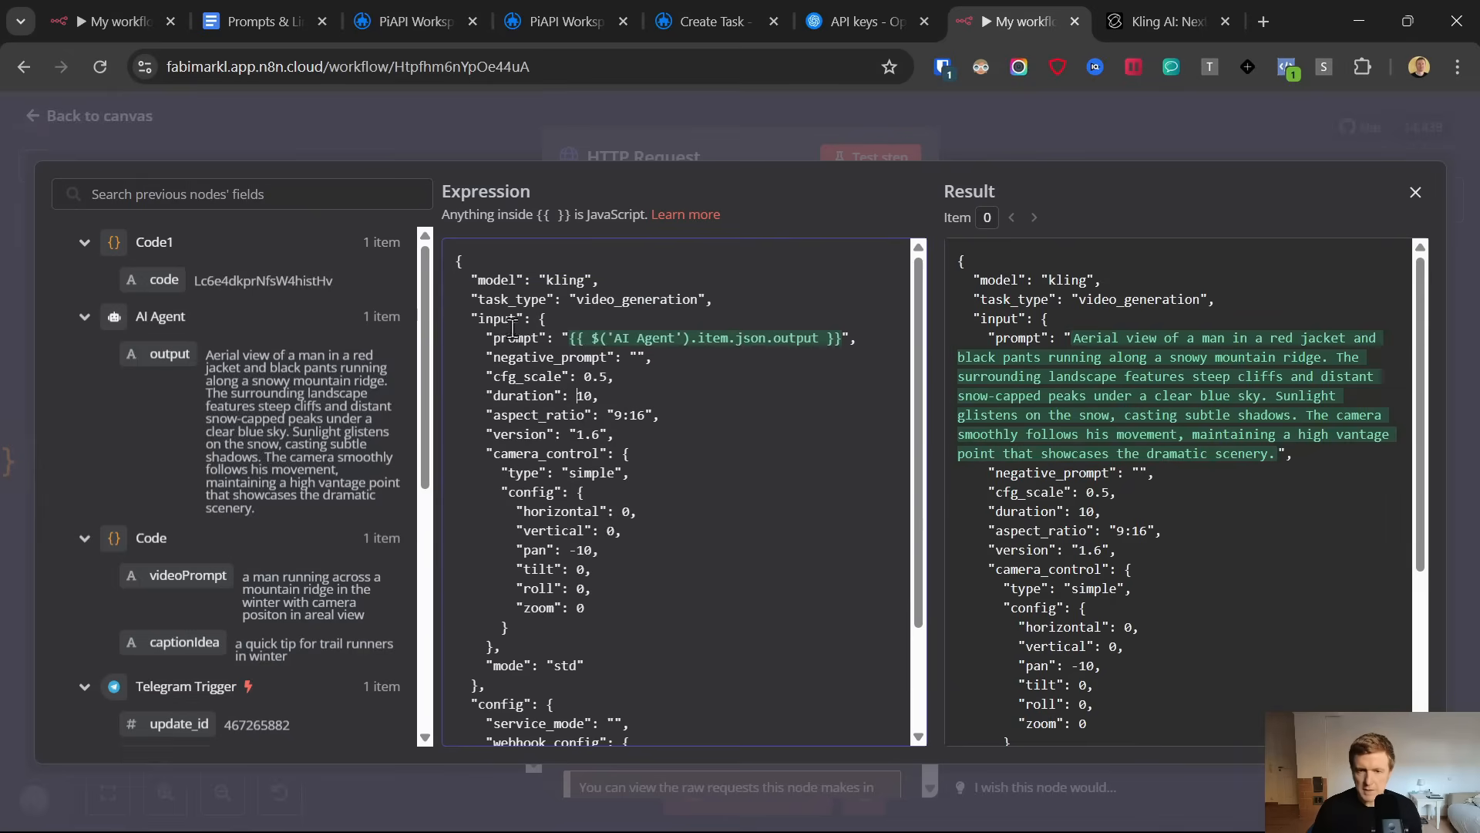
{"action": "left_click", "coordinate": [1416, 198]}
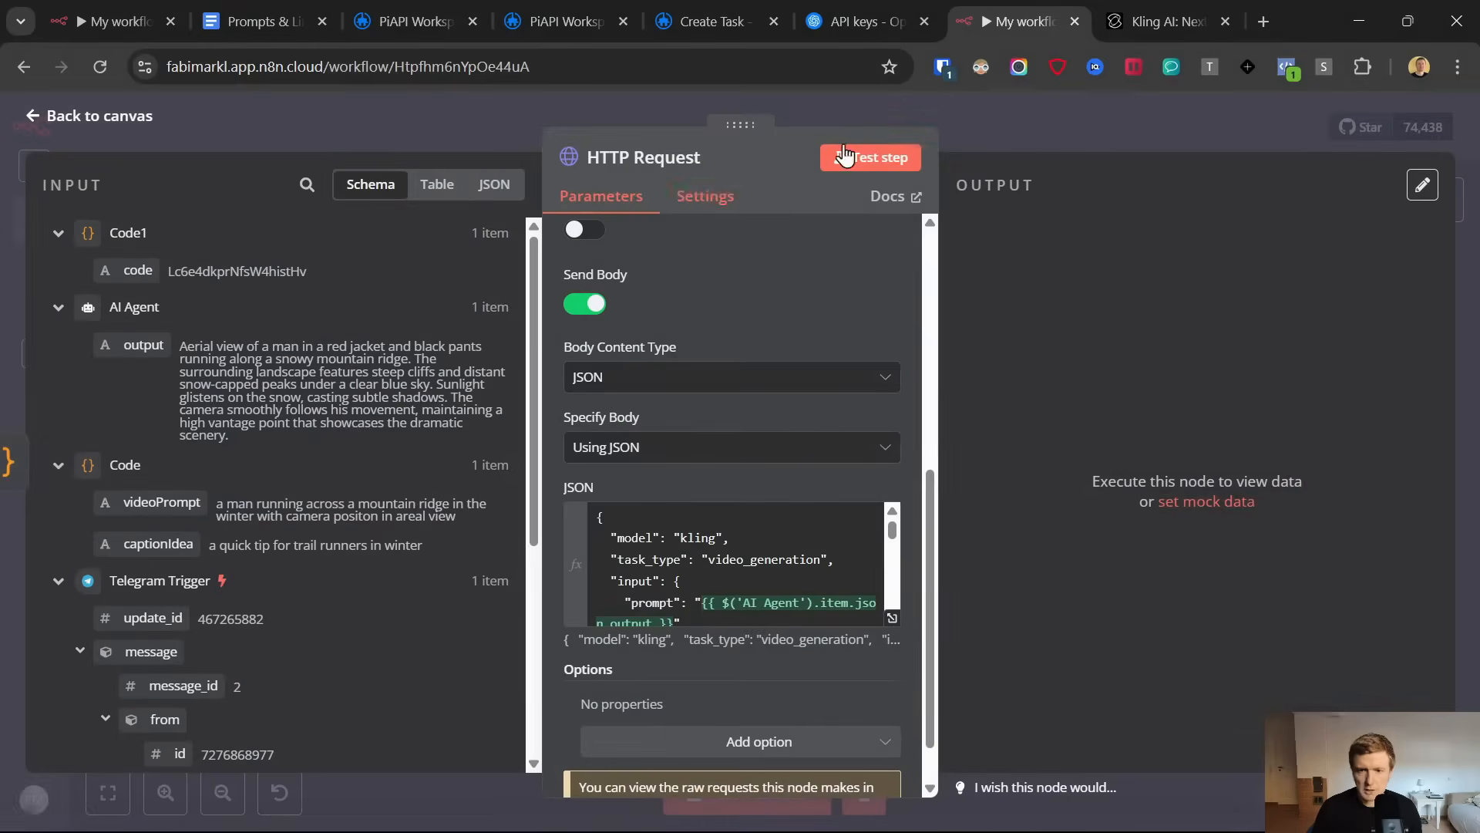
{"action": "left_click", "coordinate": [42, 114]}
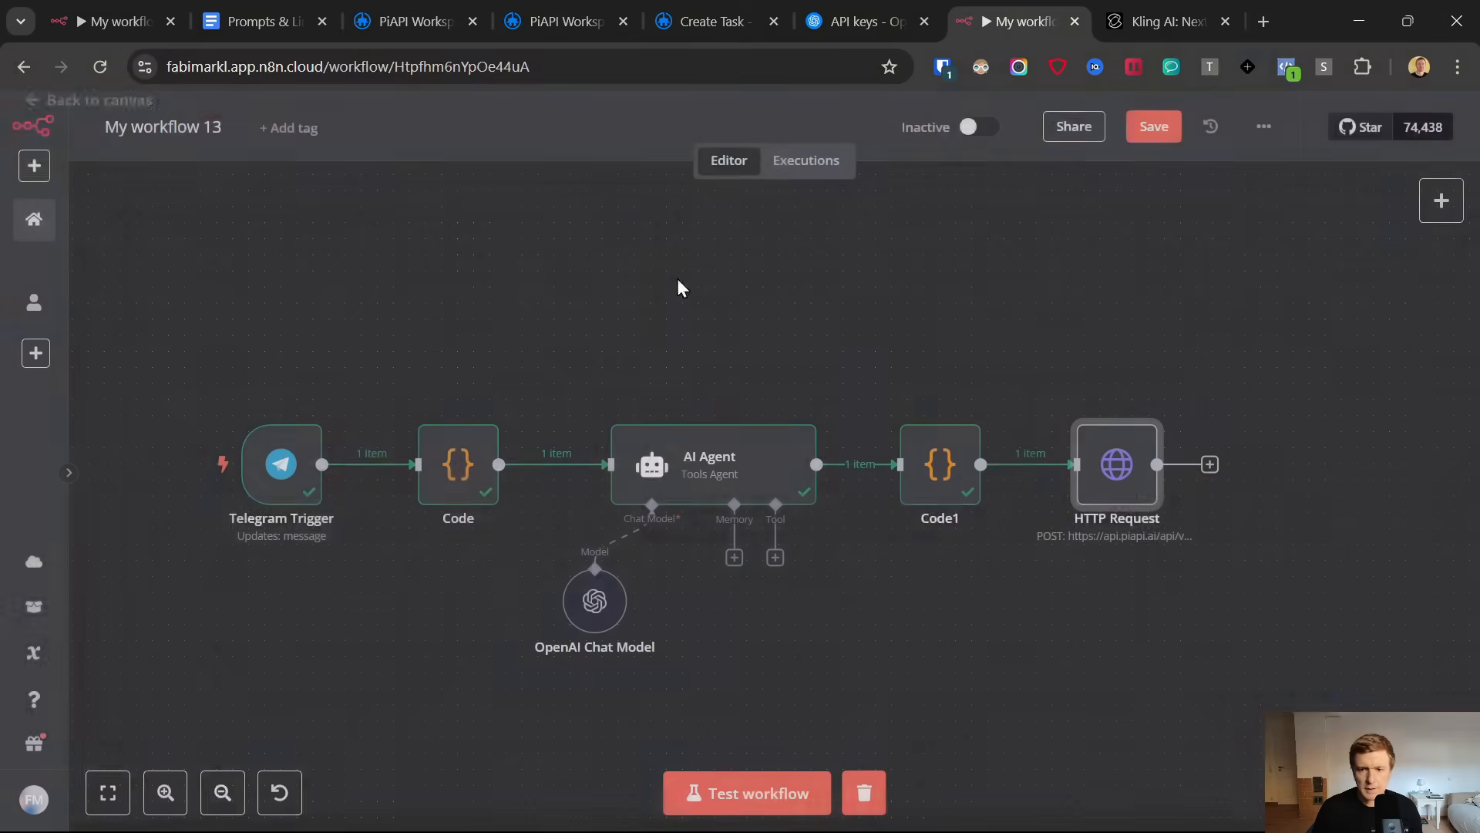
{"action": "left_click", "coordinate": [1154, 129]}
Switch to PiAPI's Kling task history and compare the created and updated times of the newest video generation task, then return to n8n
{"action": "left_click", "coordinate": [1209, 464]}
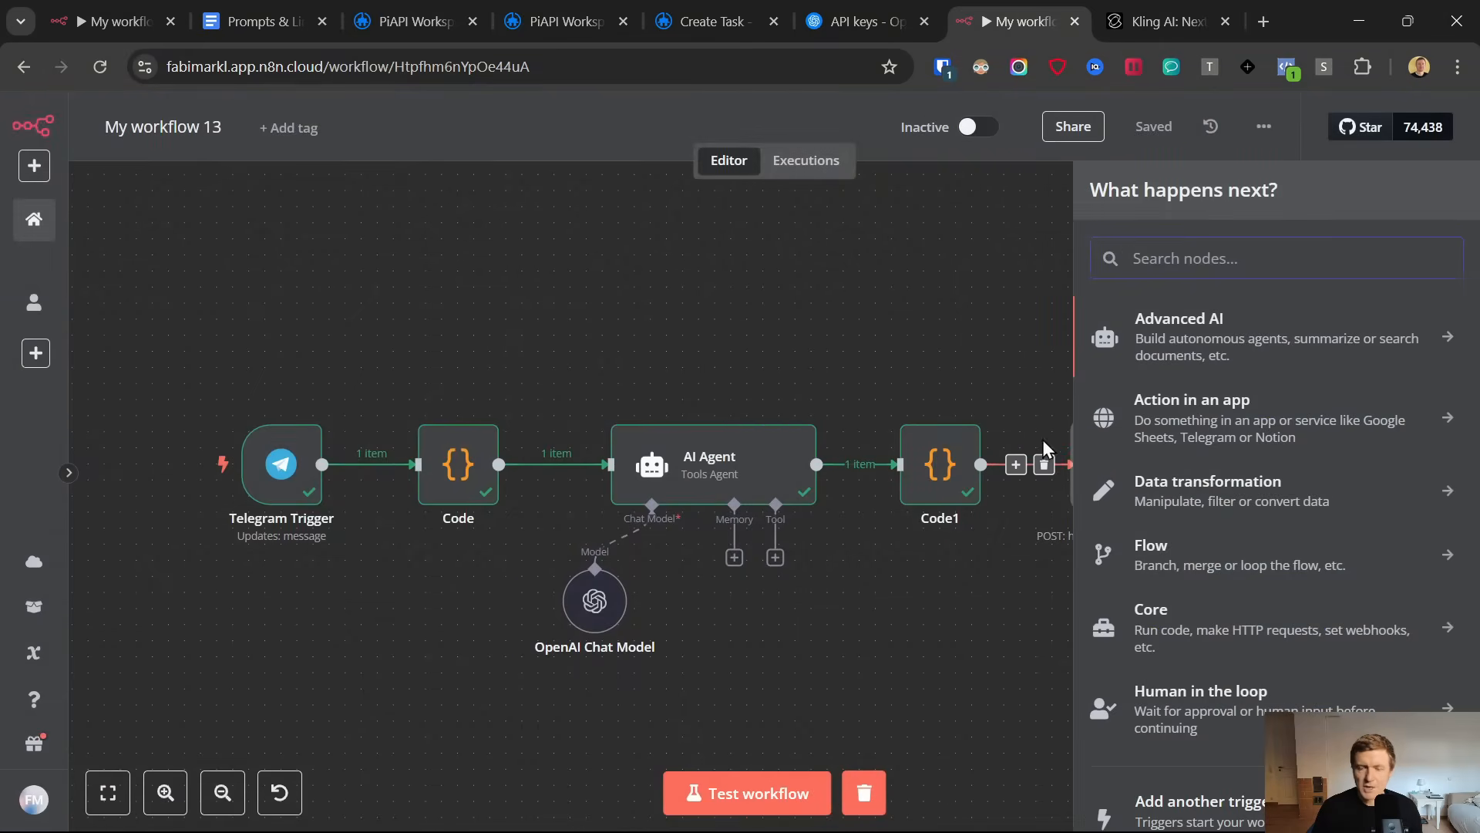
{"action": "left_click", "coordinate": [563, 21]}
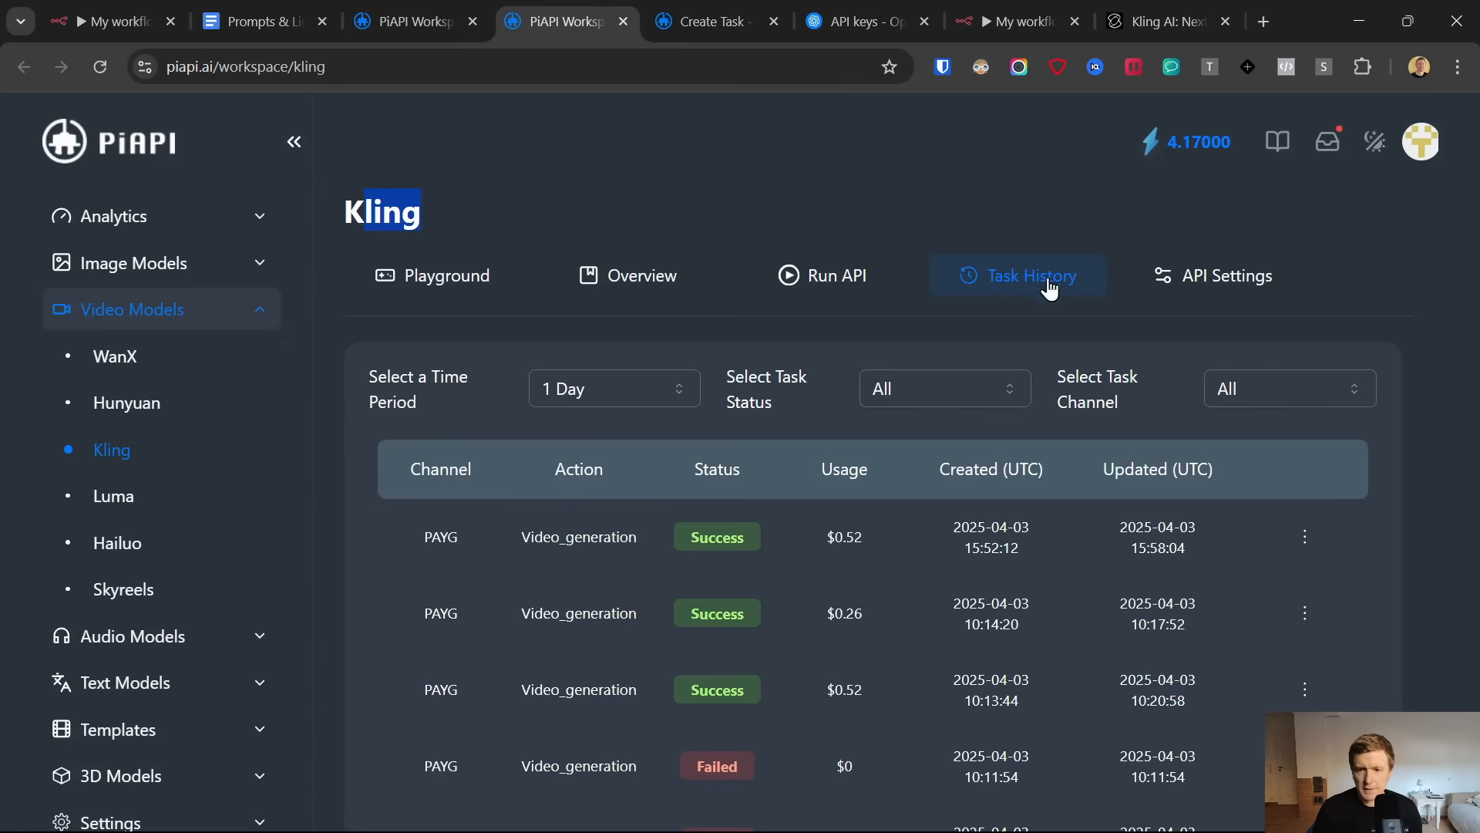
{"action": "scroll", "coordinate": [843, 462], "scroll_direction": "down", "scroll_amount": 1}
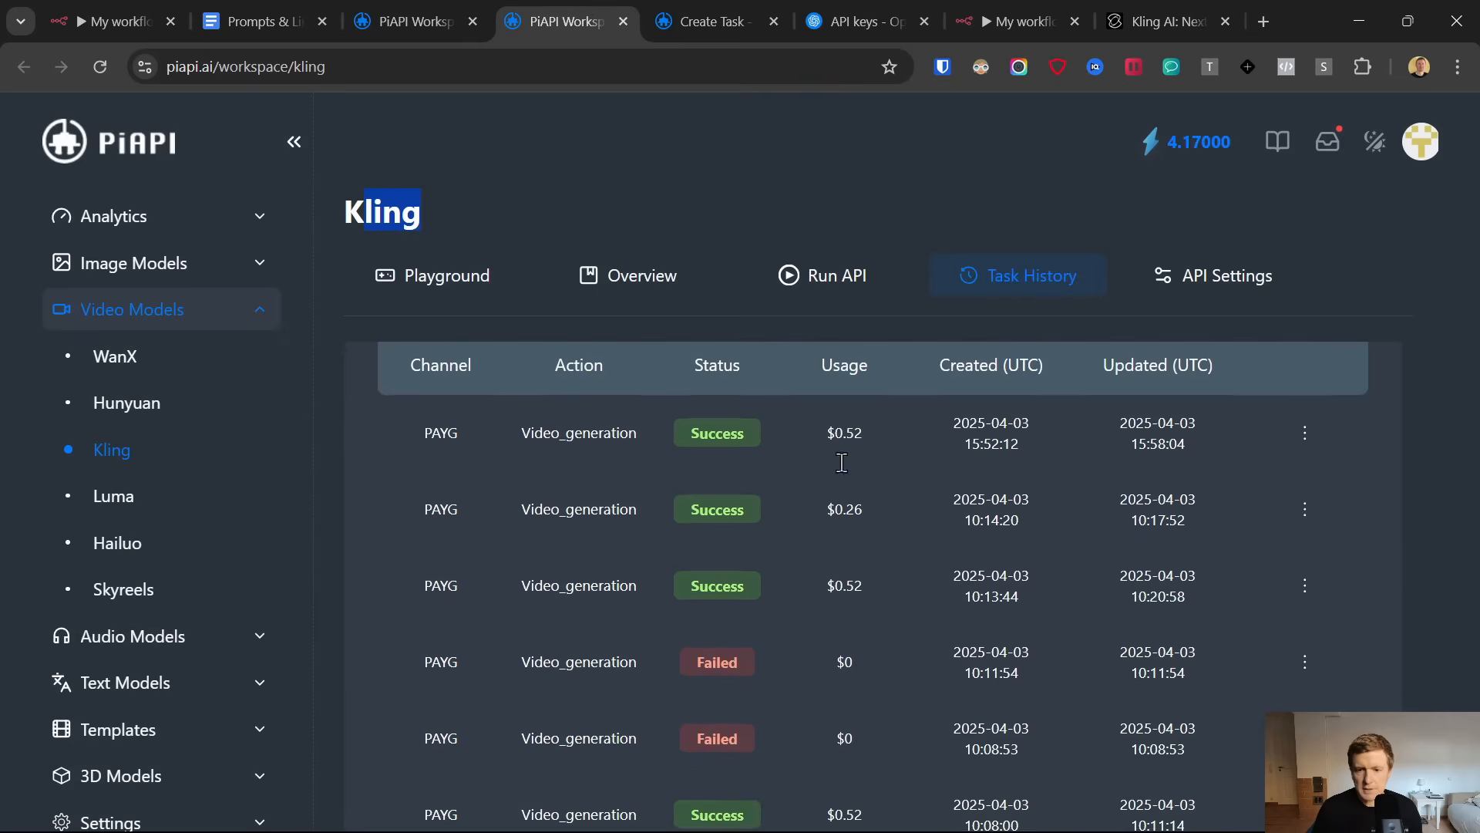
{"action": "left_click", "coordinate": [967, 447]}
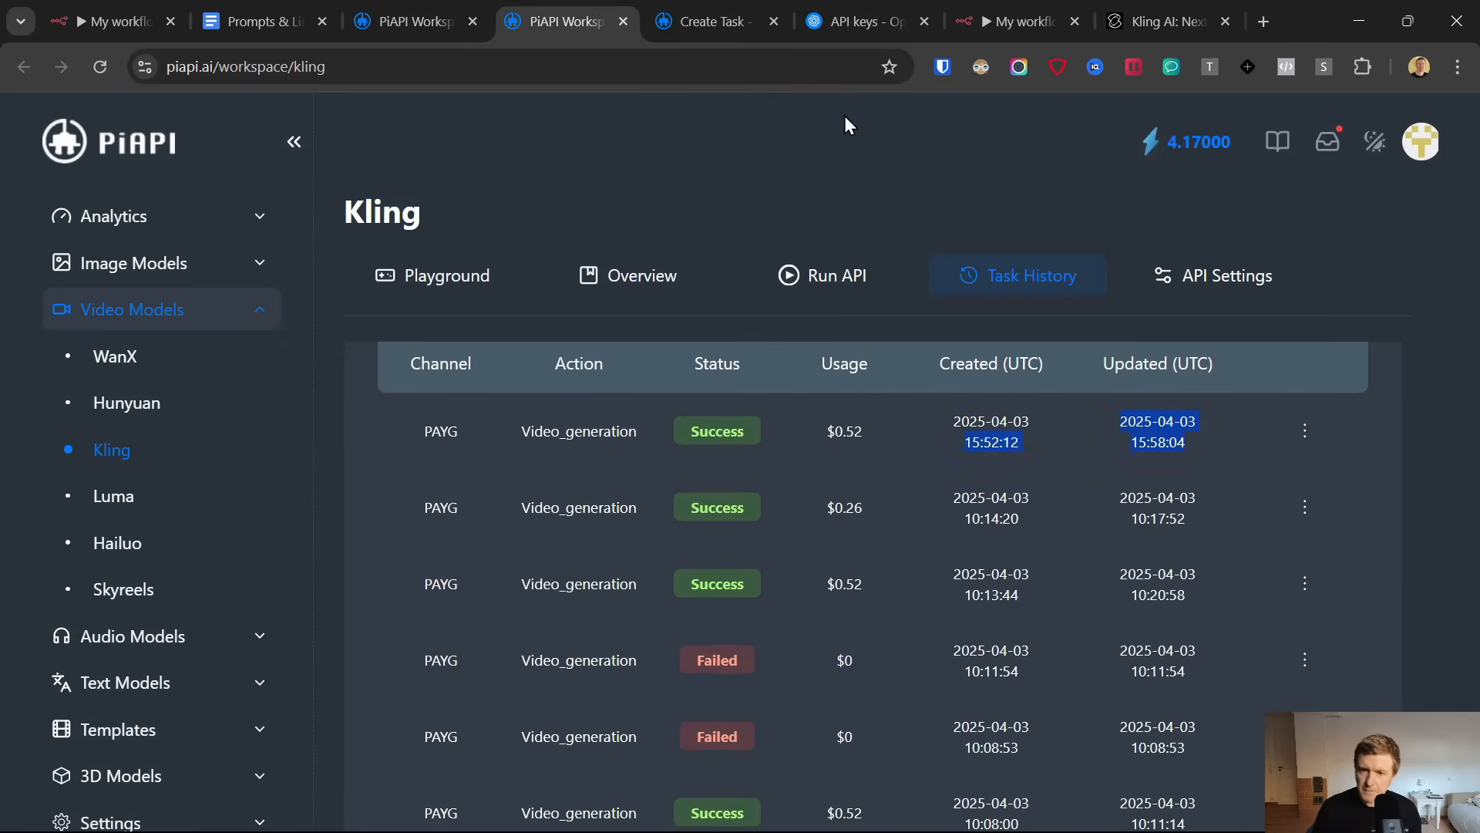
{"action": "left_click", "coordinate": [1038, 4]}
{"action": "left_click", "coordinate": [899, 391]}
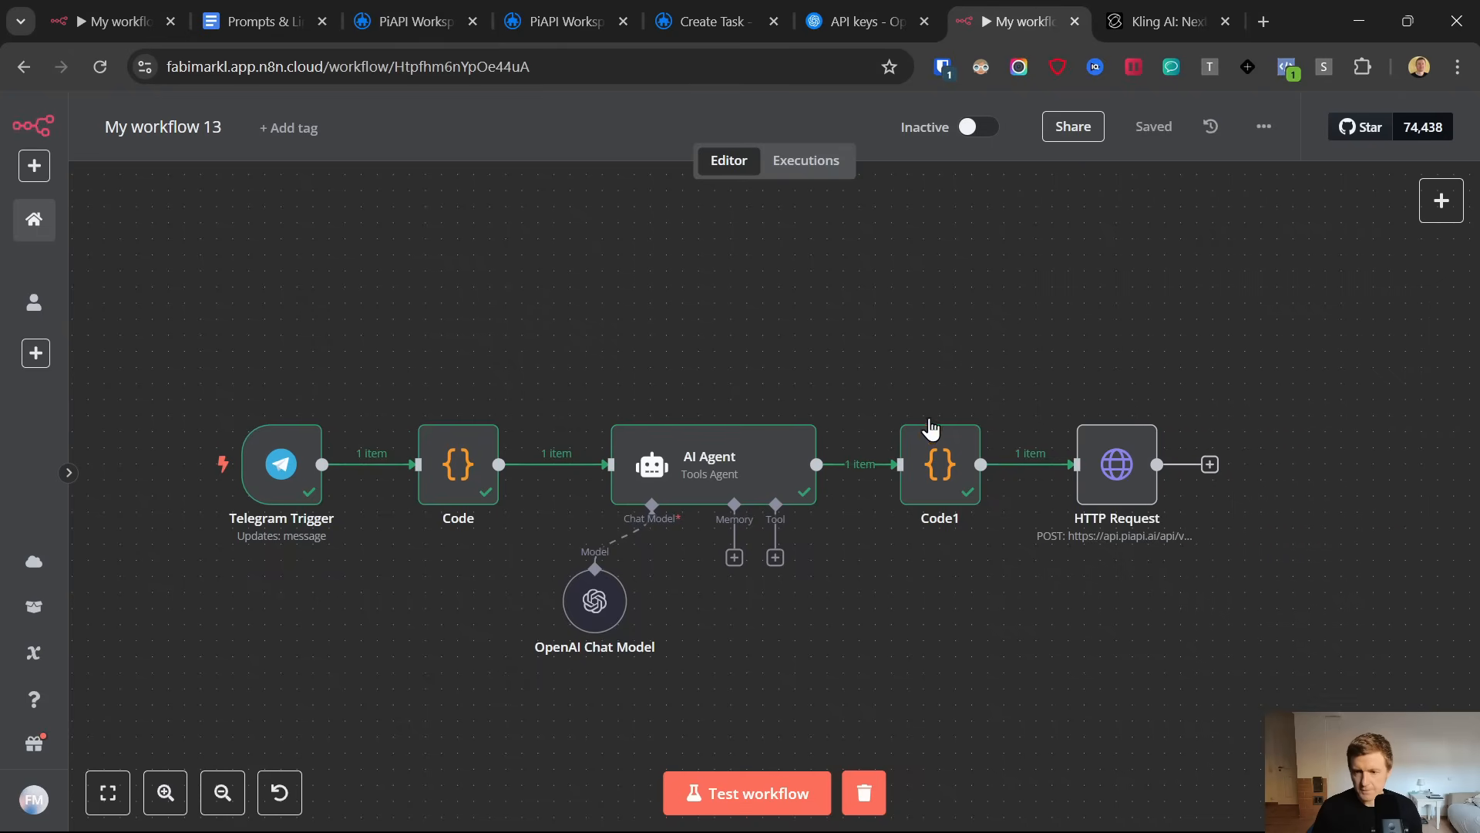
Add a Wait node after the HTTP Request node in the n8n workflow
{"action": "left_click", "coordinate": [941, 462]}
{"action": "left_click", "coordinate": [1210, 464]}
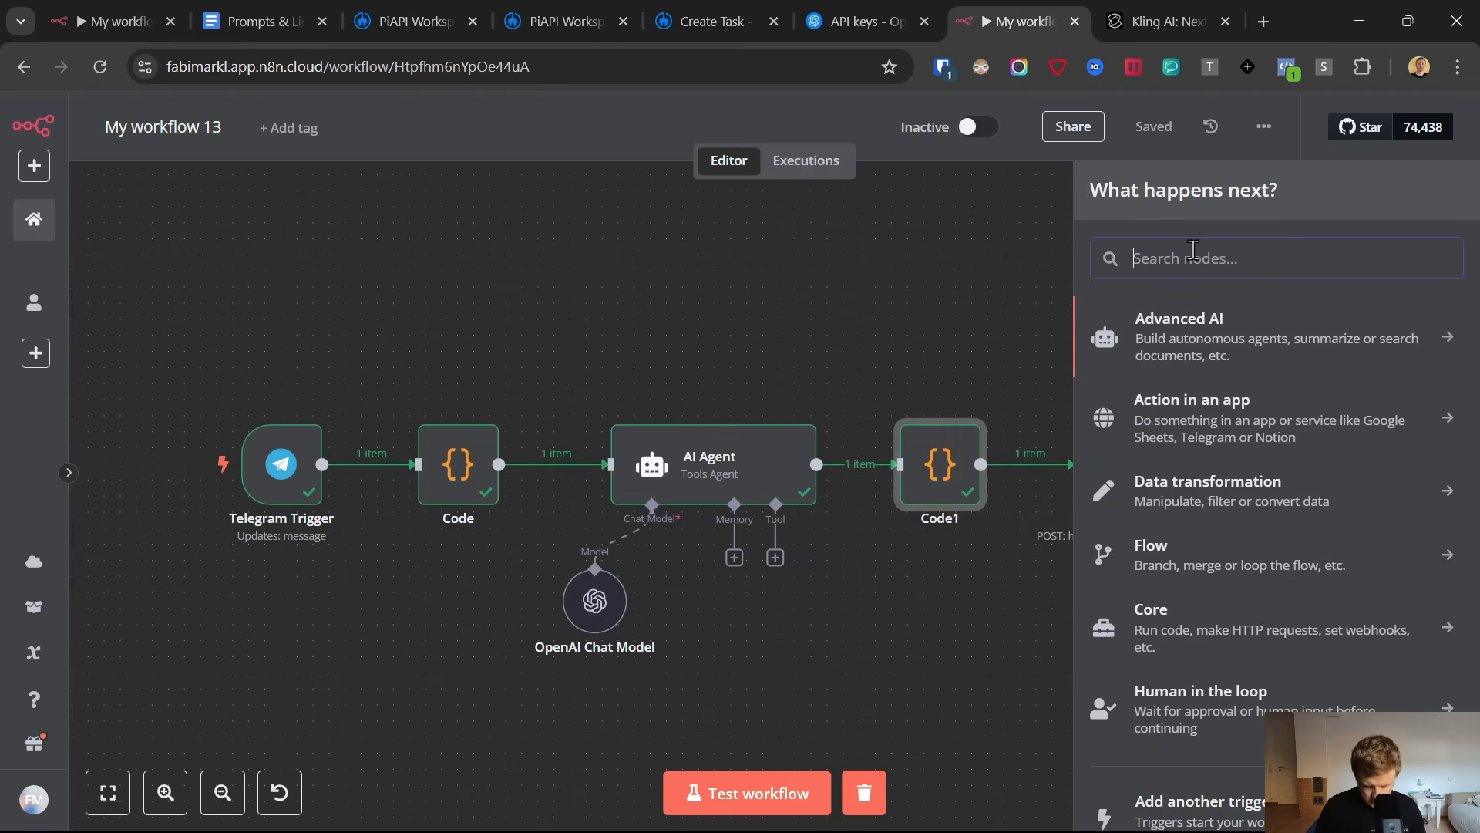
{"action": "type", "text": "wait"}
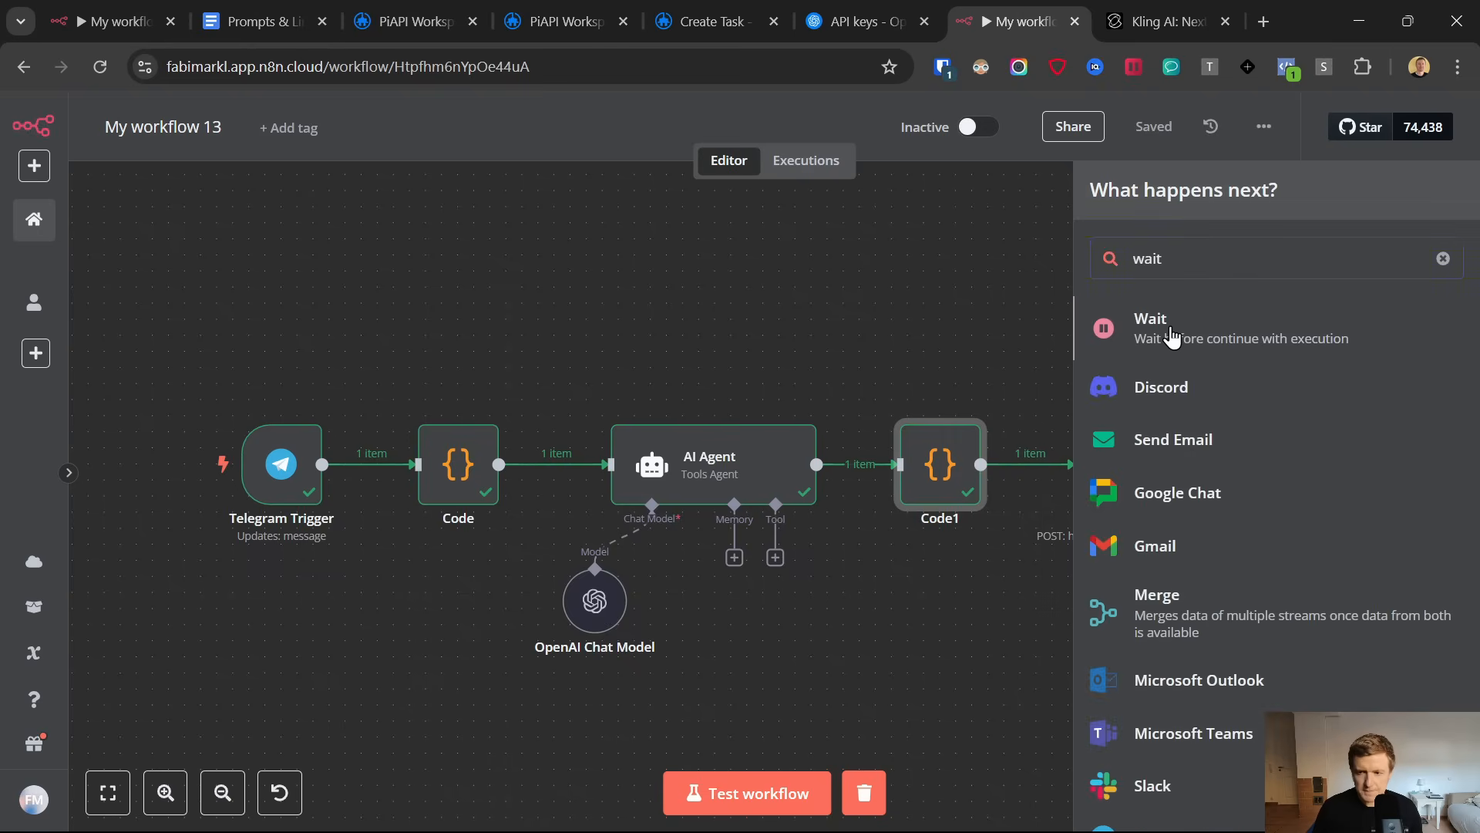
{"action": "left_click", "coordinate": [1172, 337]}
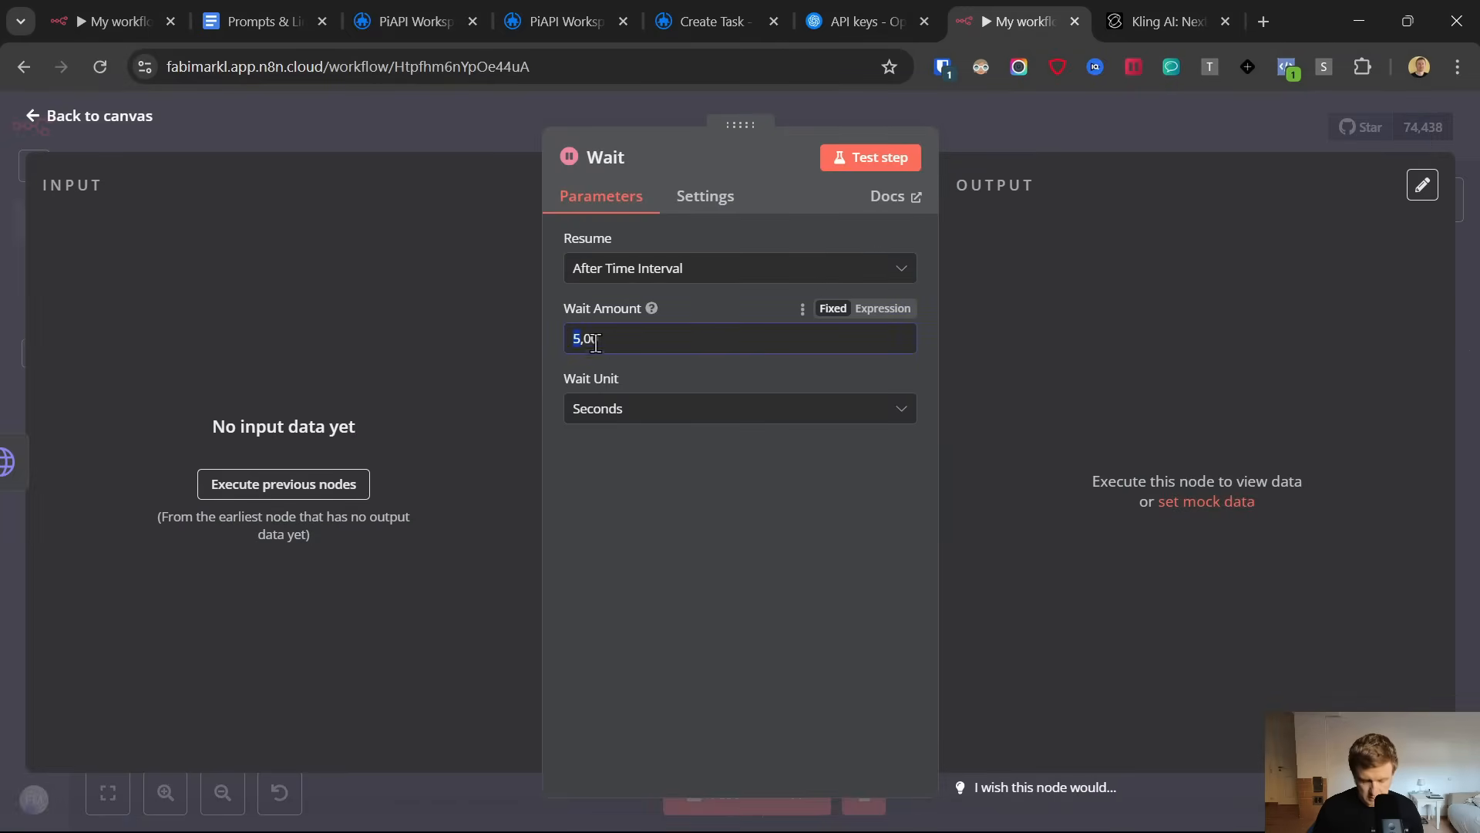
Set the Wait node to pause for 6 minutes and save the workflow
{"action": "type", "text": "6"}
{"action": "left_click", "coordinate": [657, 409]}
{"action": "left_click", "coordinate": [668, 499]}
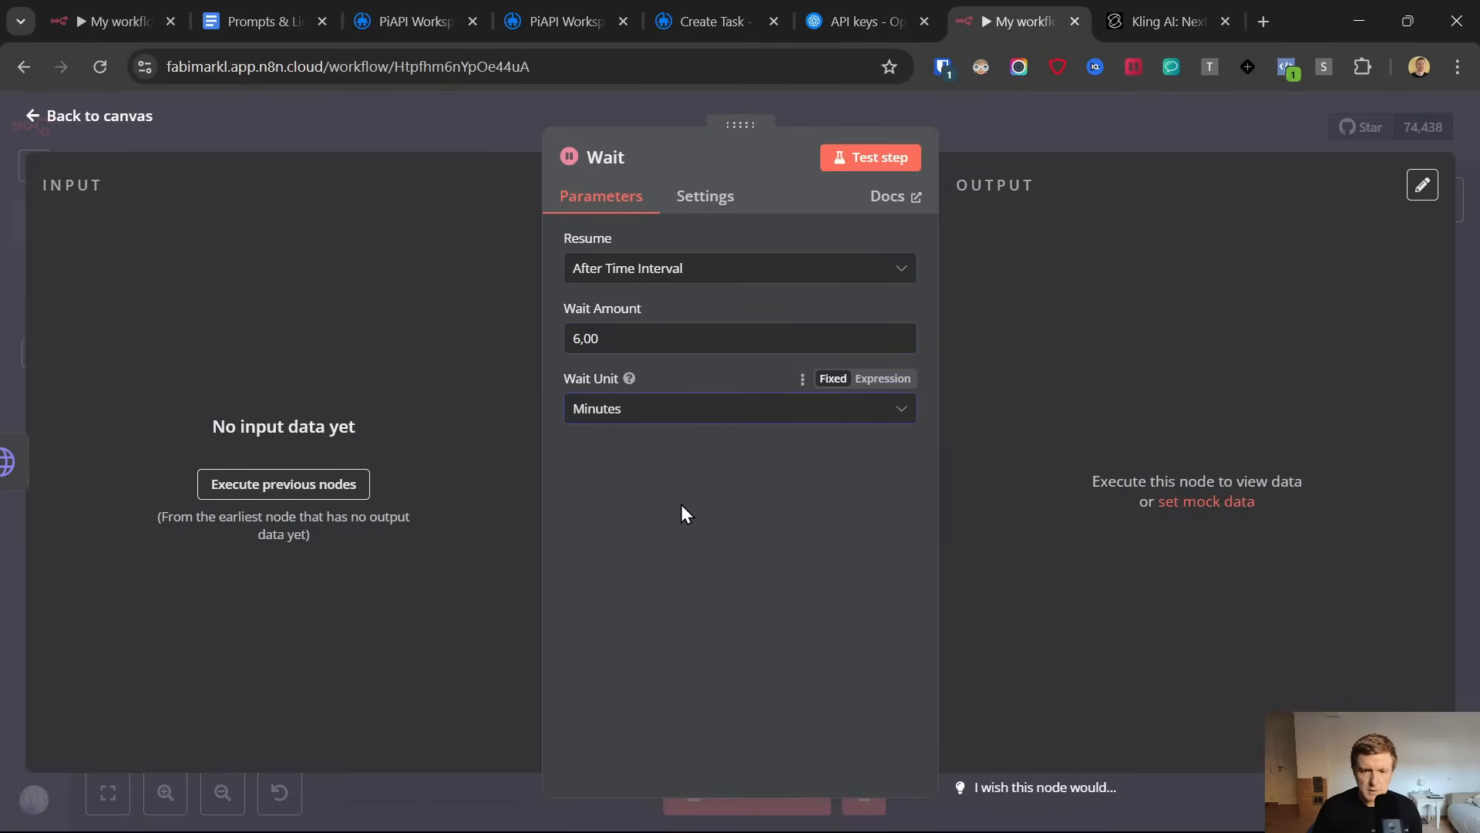
{"action": "left_click", "coordinate": [33, 117]}
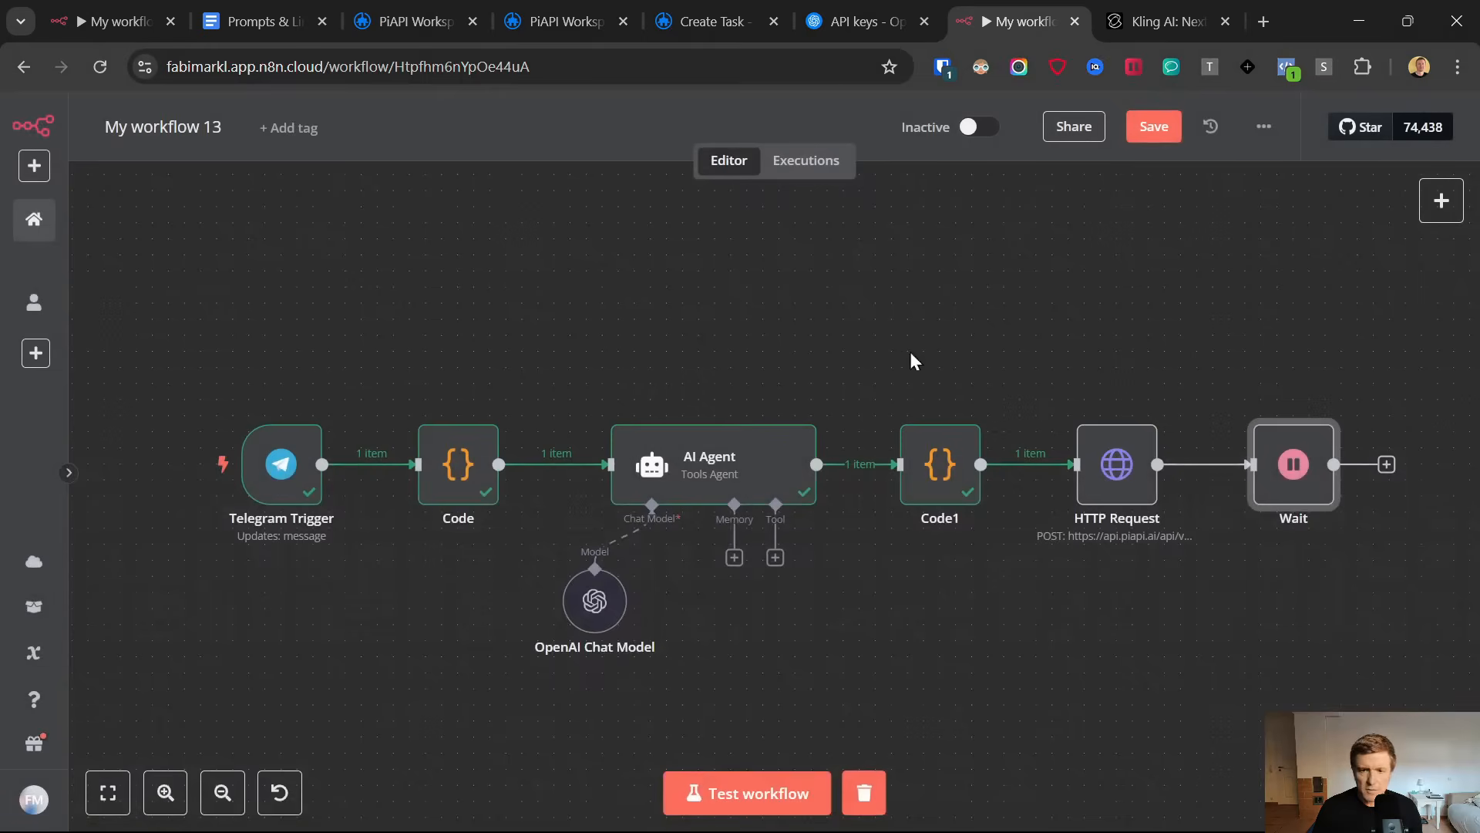
{"action": "left_click", "coordinate": [1154, 127]}
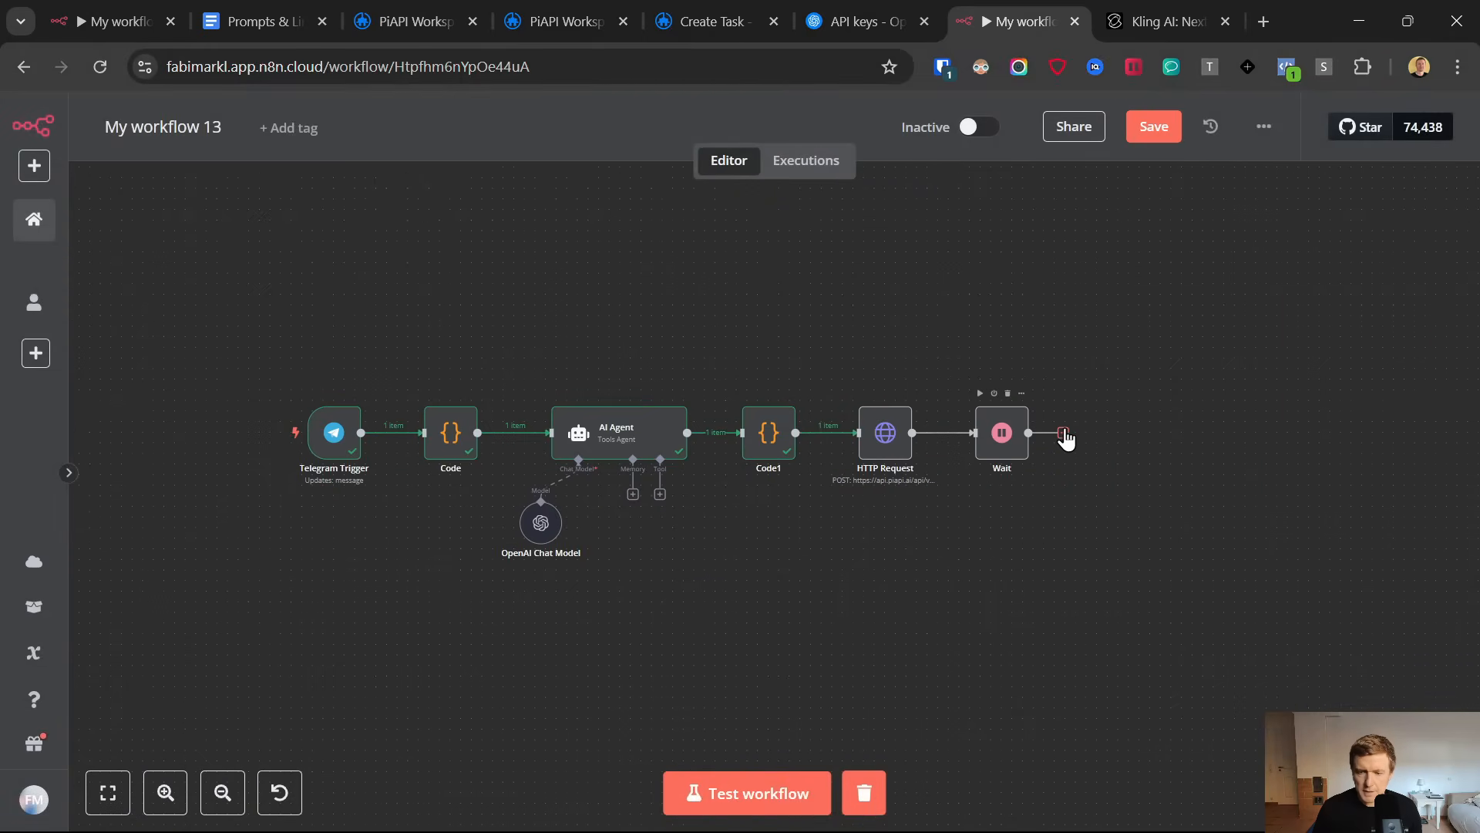
Add a second HTTP Request node after the Wait node
{"action": "left_click", "coordinate": [1063, 433]}
{"action": "type", "text": "ge"}
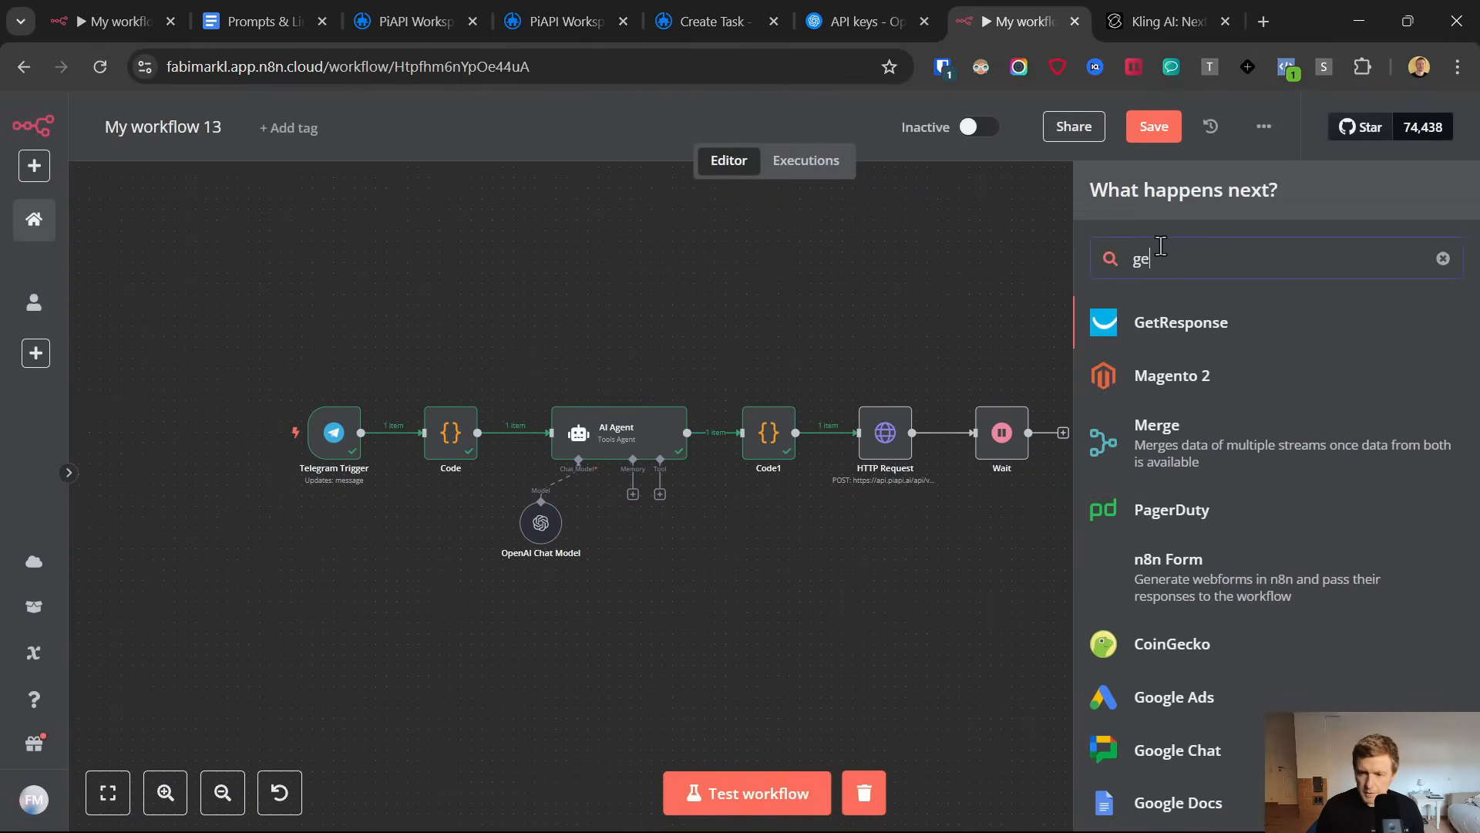
{"action": "key", "text": "BackSpace"}
{"action": "key", "text": "BackSpace"}
{"action": "type", "text": "http"}
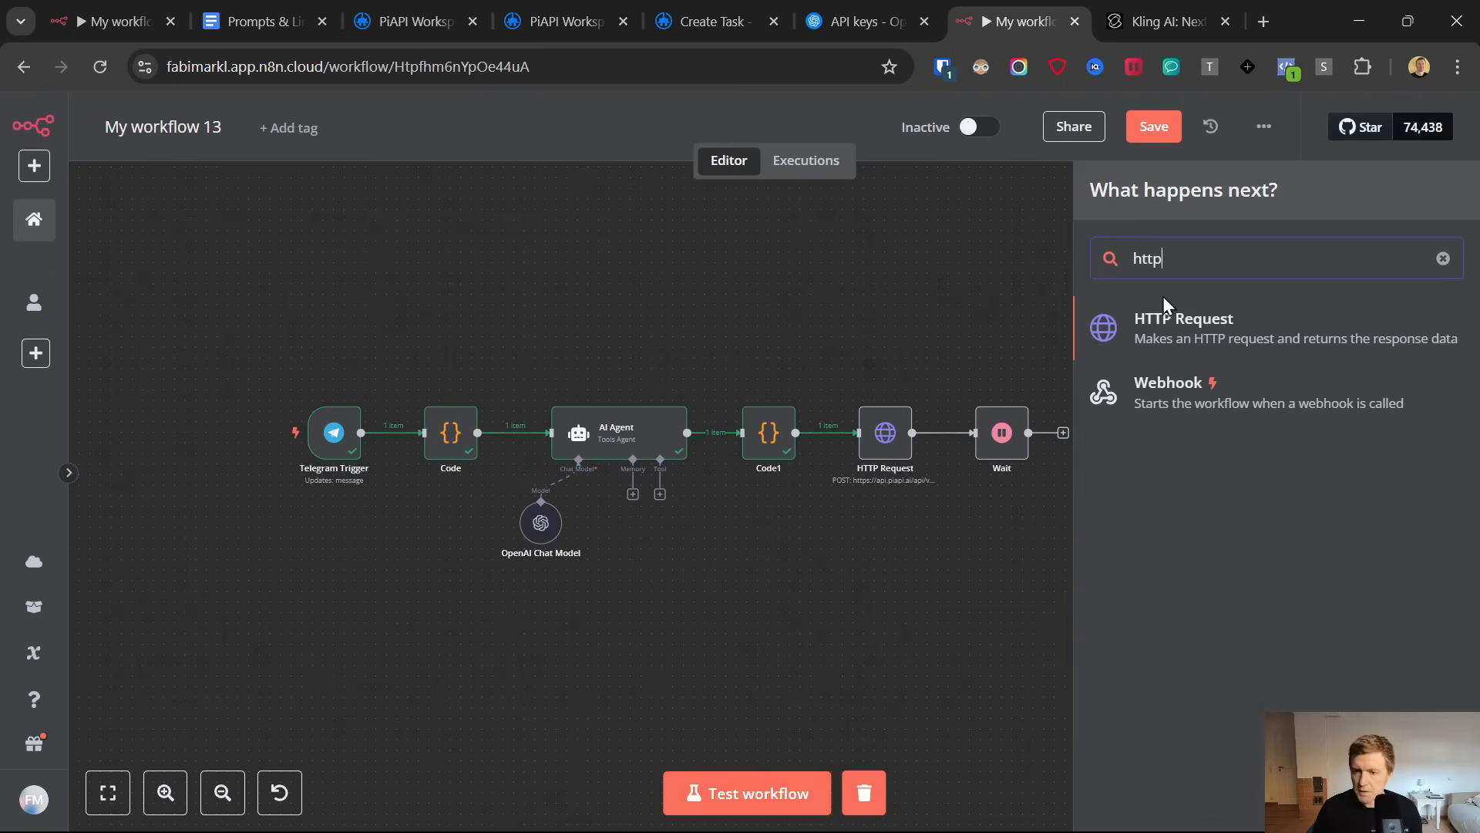
{"action": "left_click", "coordinate": [1162, 337]}
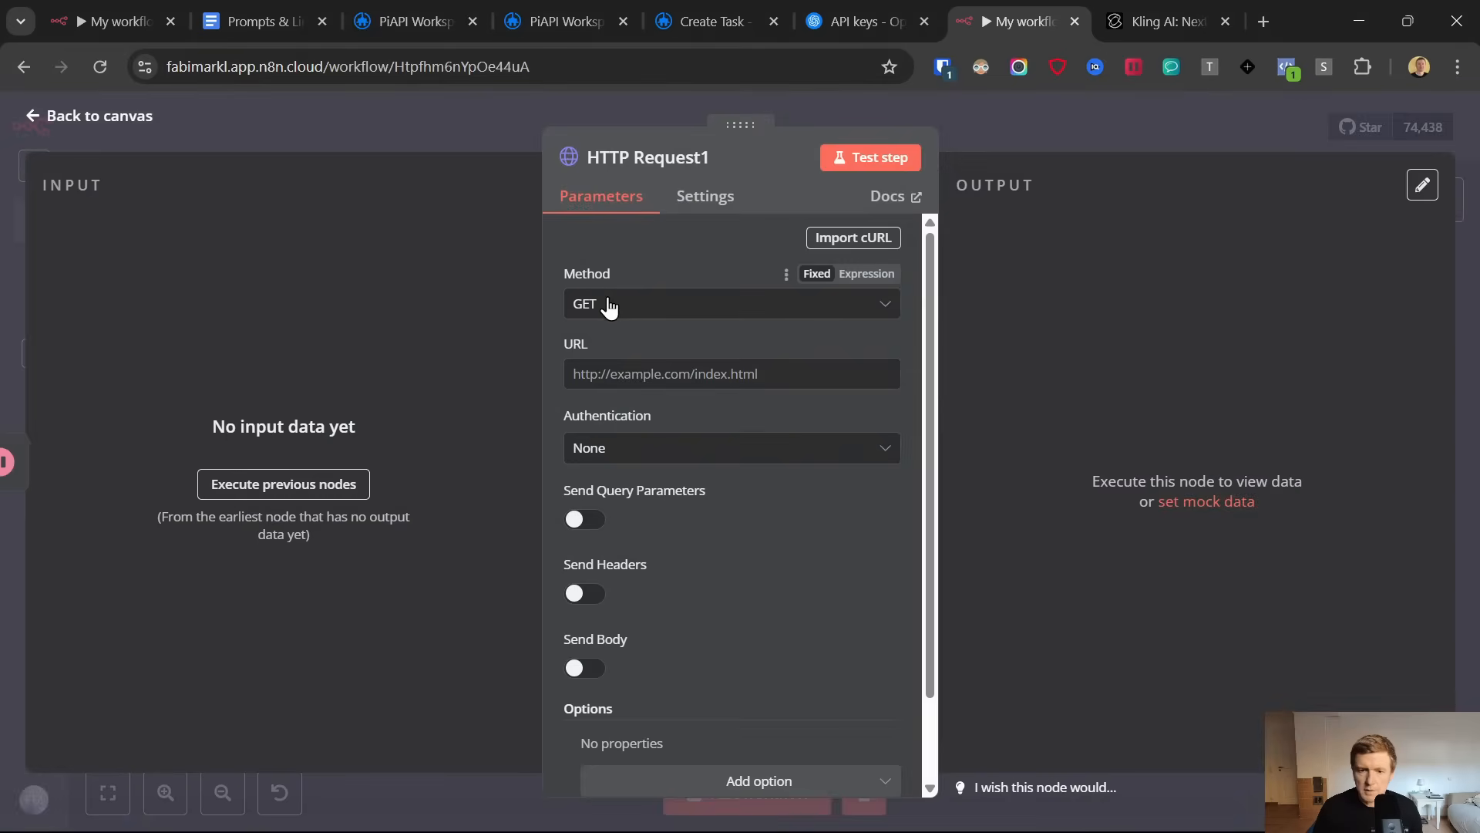
{"action": "left_click", "coordinate": [621, 372]}
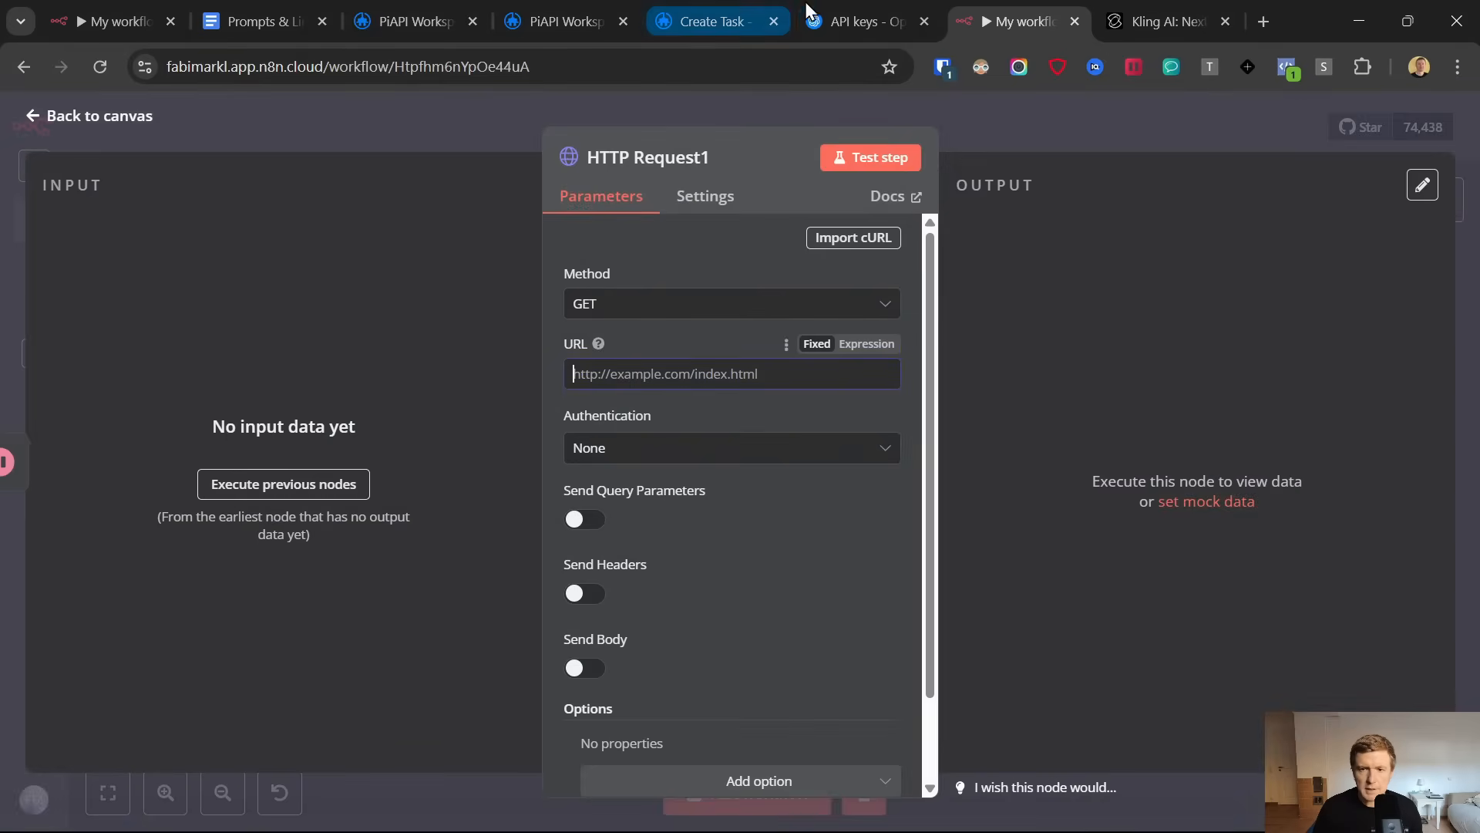
{"action": "left_click", "coordinate": [644, 7]}
{"action": "scroll", "coordinate": [600, 310], "scroll_direction": "up", "scroll_amount": 8}
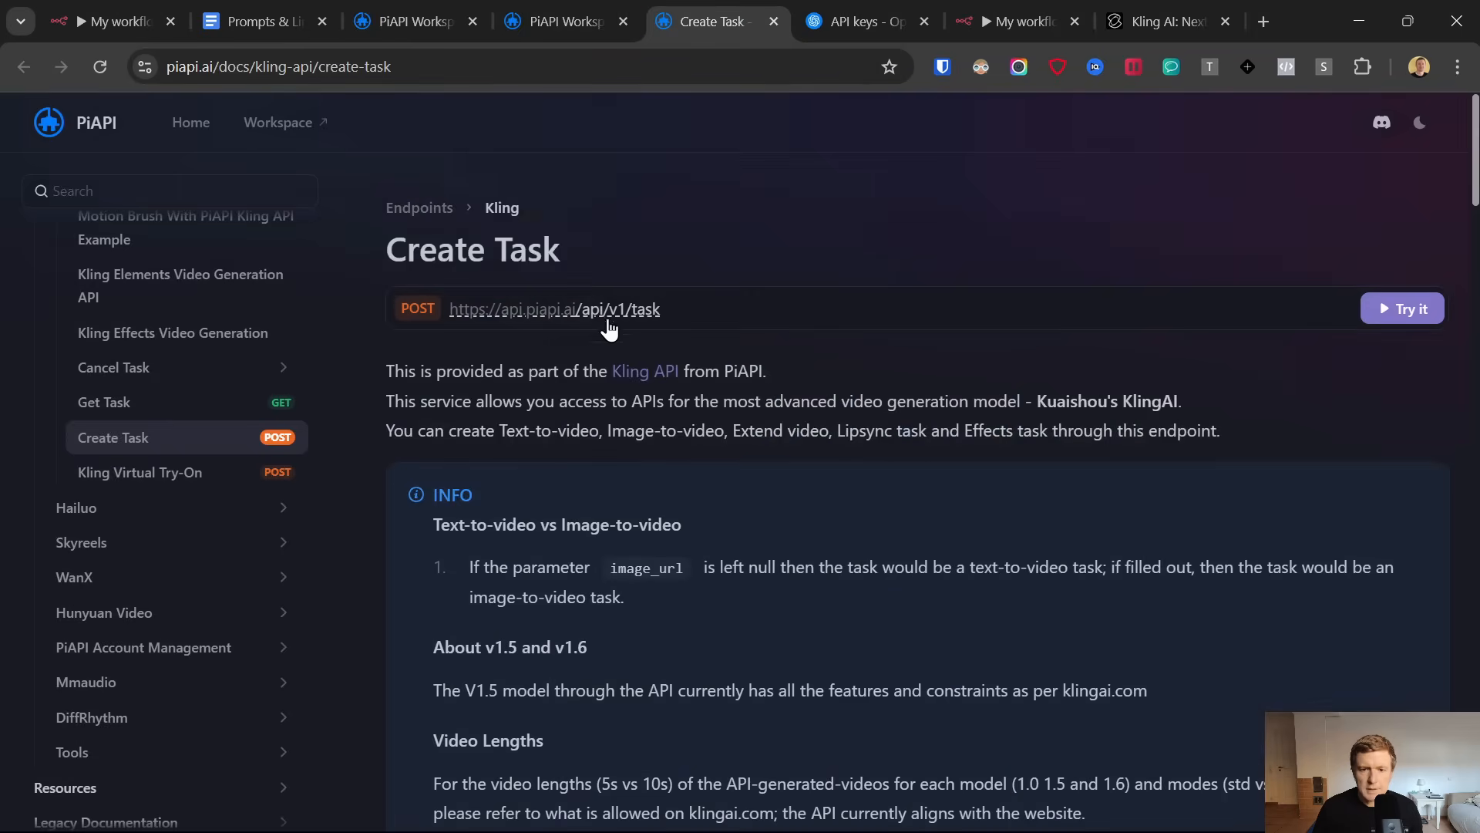
{"action": "left_click", "coordinate": [599, 311]}
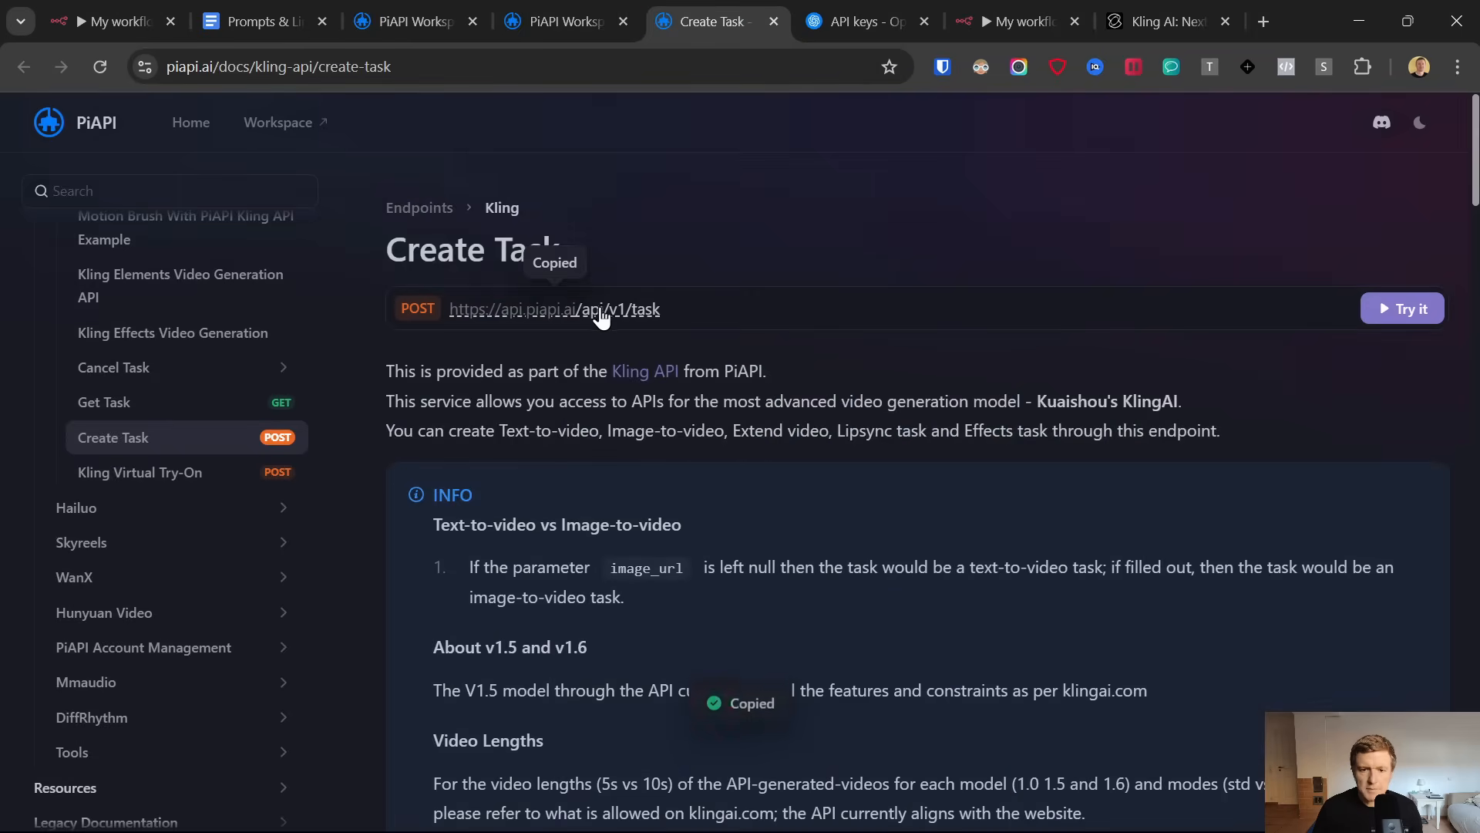
{"action": "left_click", "coordinate": [1019, 11]}
{"action": "key", "text": "ctrl+v"}
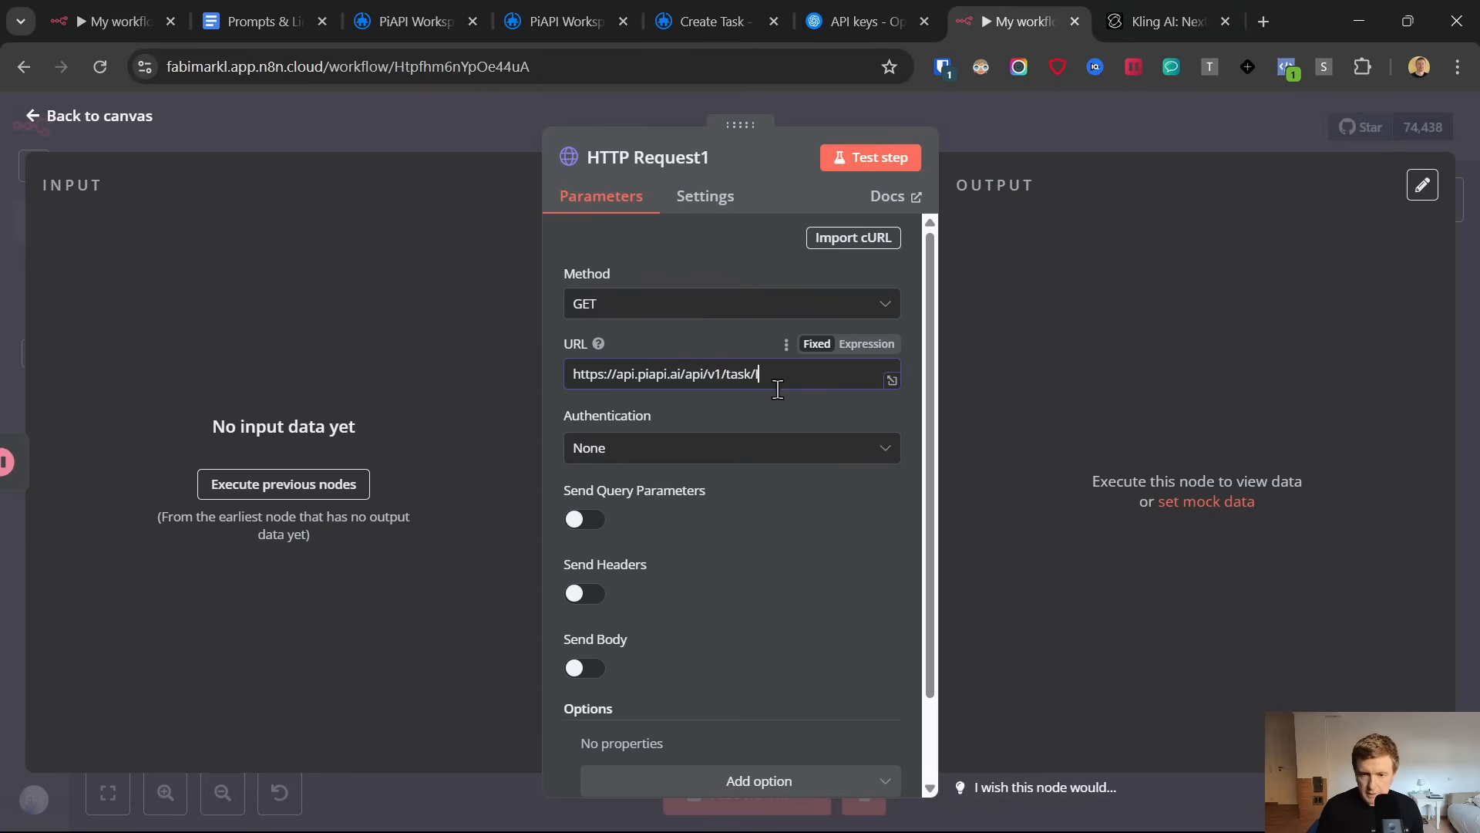
Set the second HTTP Request node's authentication to Generic Credential Type with Header Auth
{"action": "left_click", "coordinate": [689, 450]}
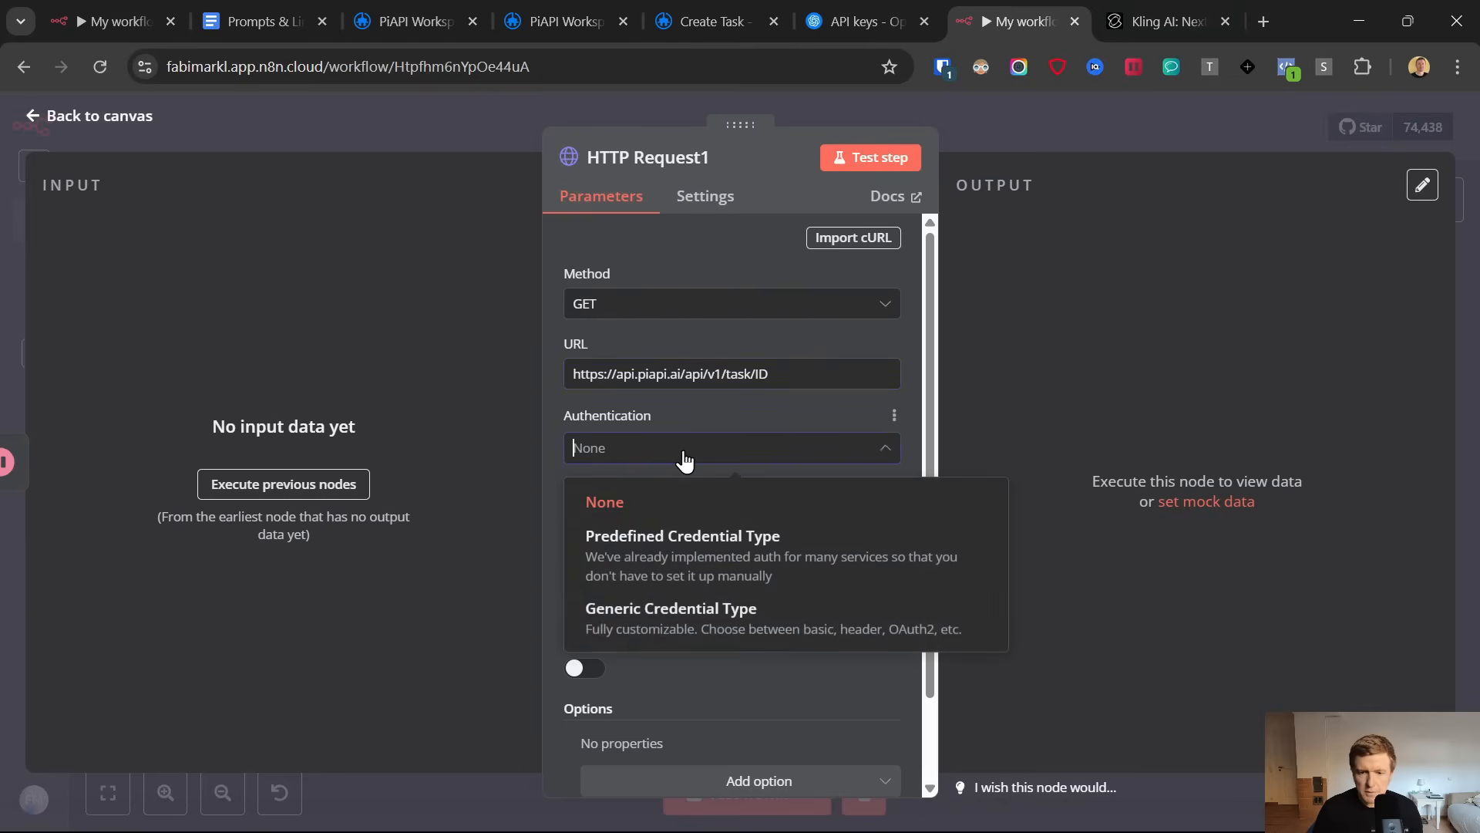
{"action": "left_click", "coordinate": [731, 622]}
{"action": "left_click", "coordinate": [724, 512]}
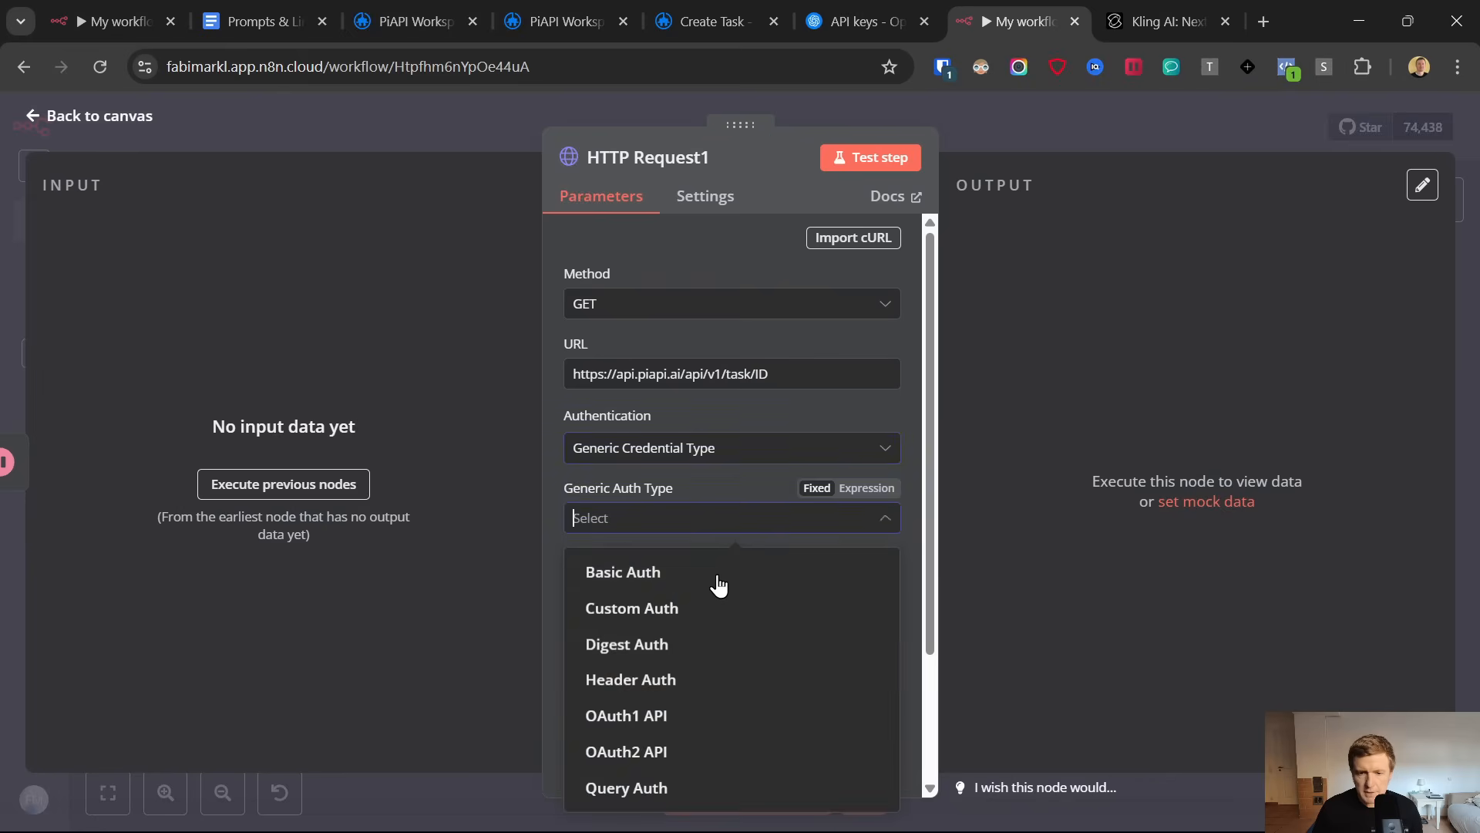
{"action": "left_click", "coordinate": [683, 676]}
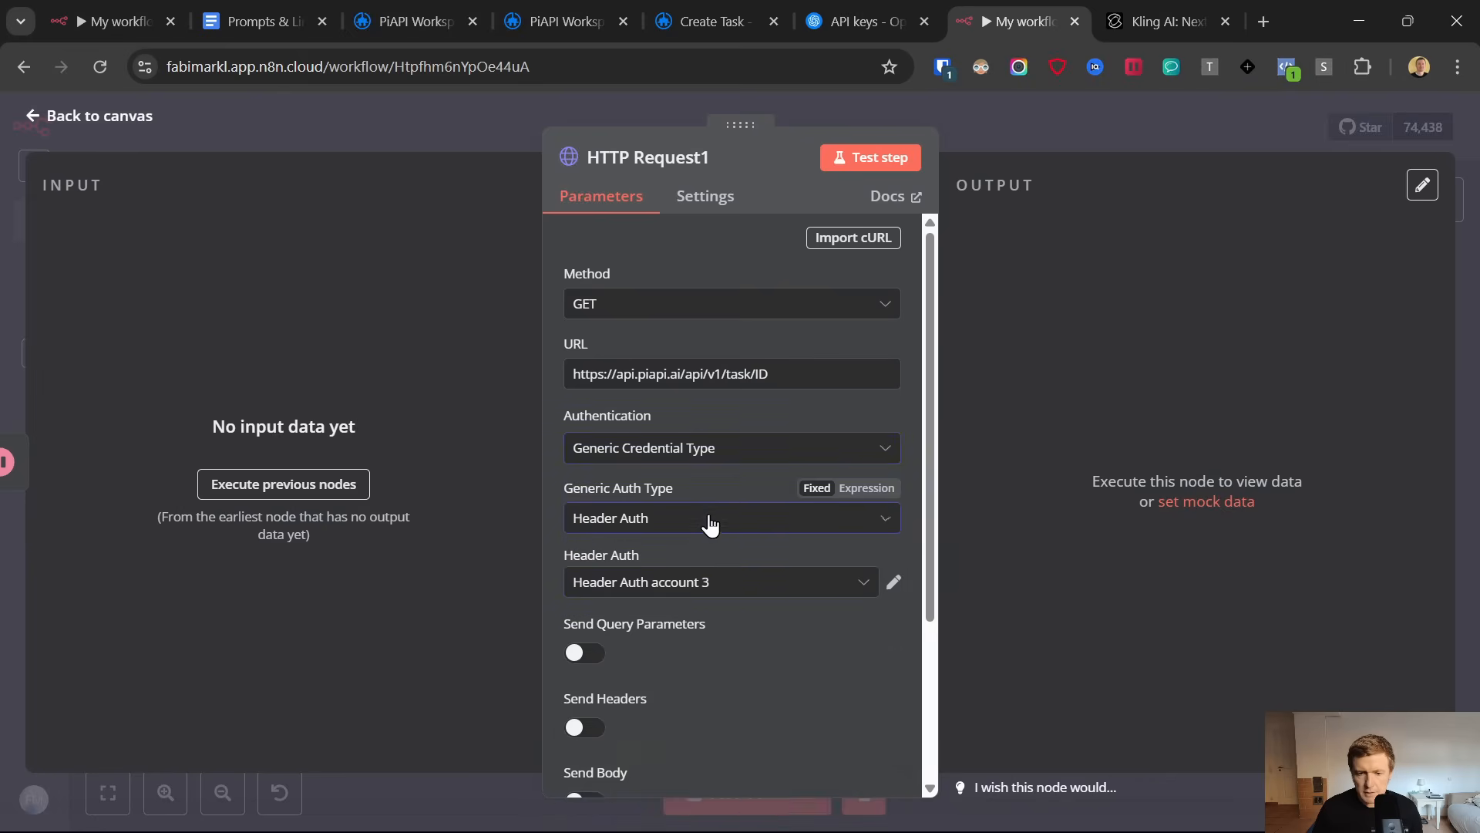
Add a Response option with JSON as the response format to the second HTTP Request node and save the workflow
{"action": "scroll", "coordinate": [724, 599], "scroll_direction": "down", "scroll_amount": 3}
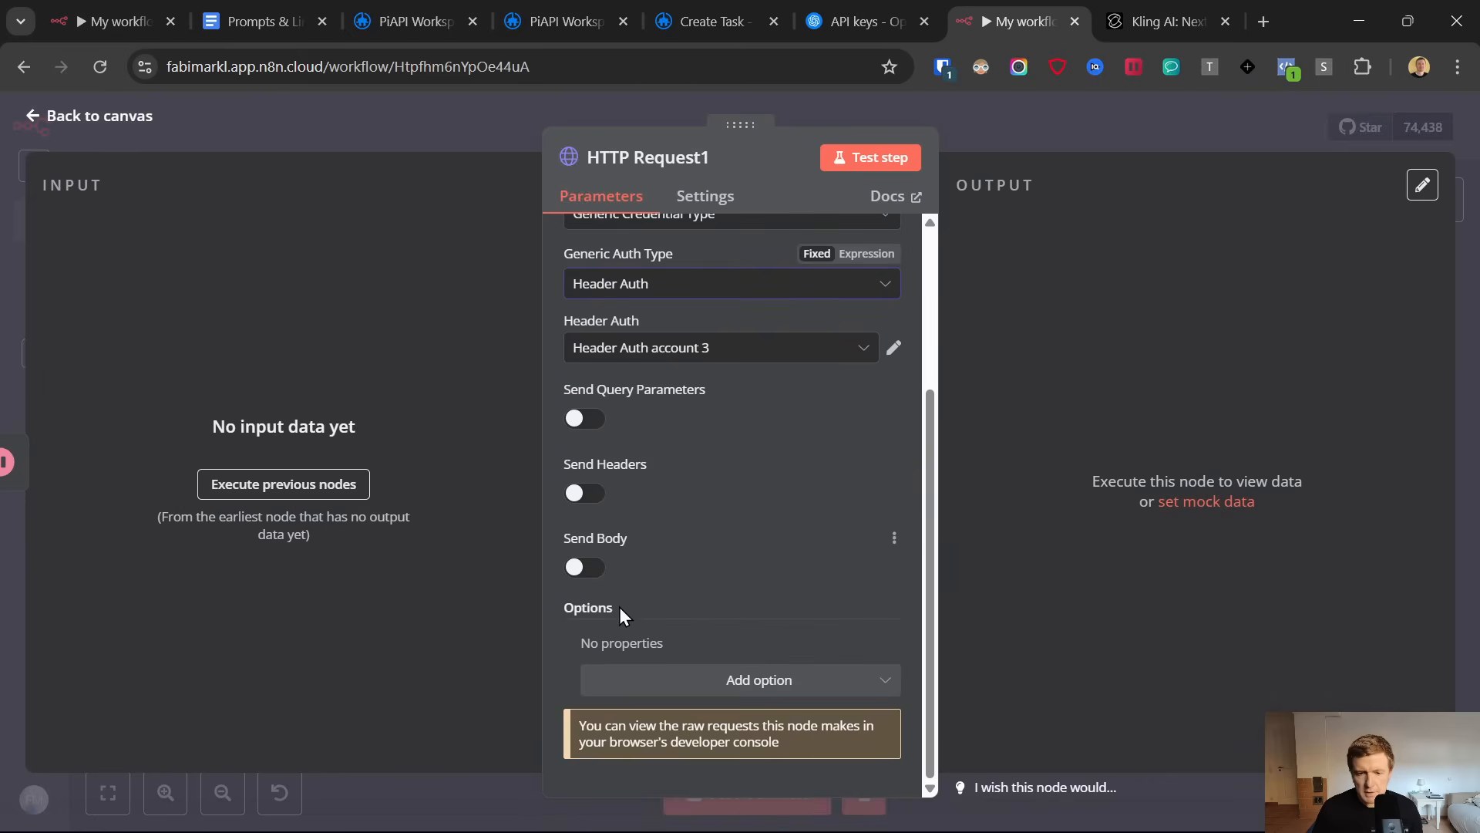
{"action": "left_click", "coordinate": [758, 679]}
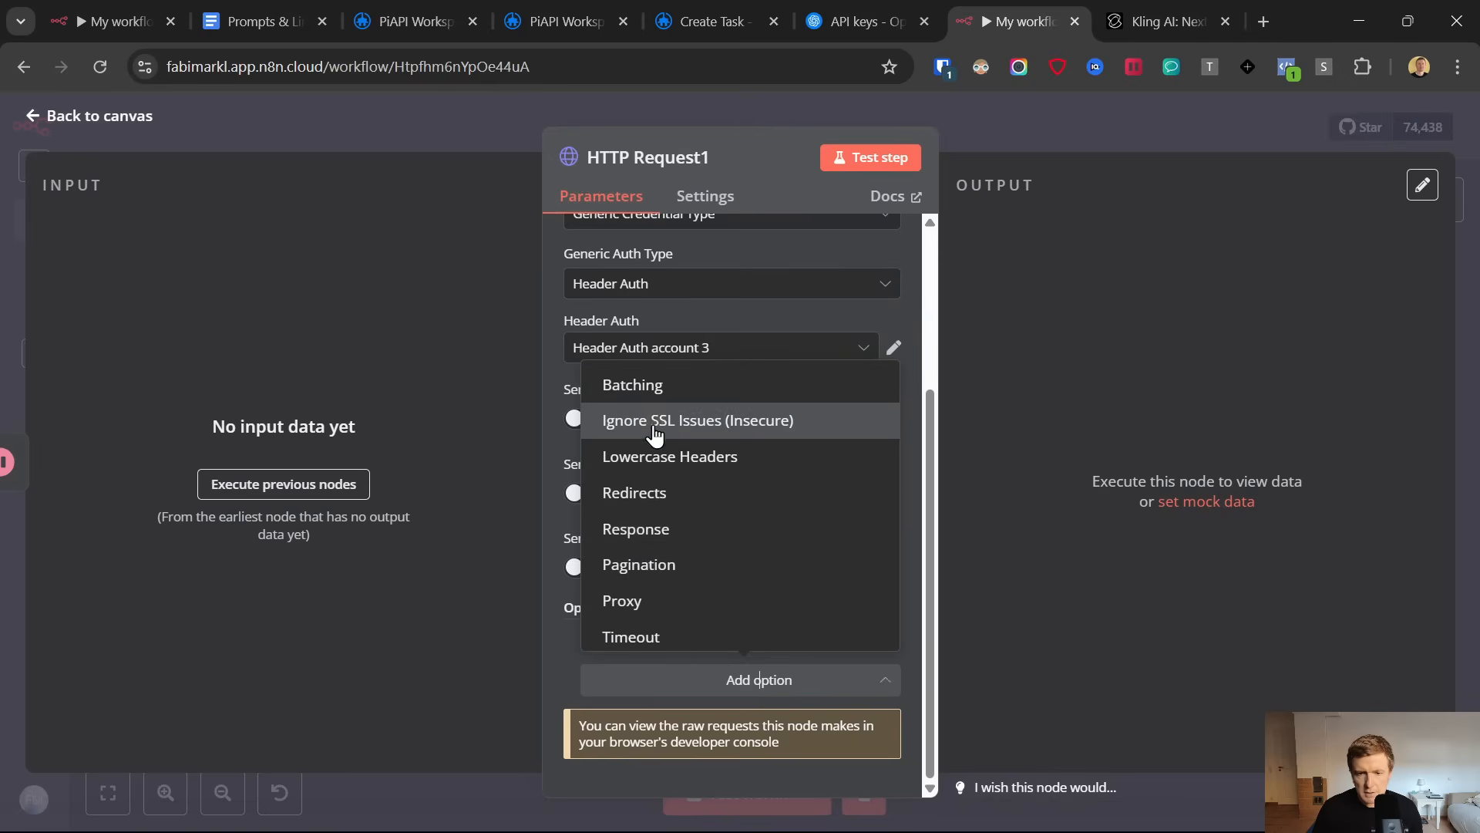
{"action": "left_click", "coordinate": [646, 530]}
{"action": "scroll", "coordinate": [716, 602], "scroll_direction": "down", "scroll_amount": 3}
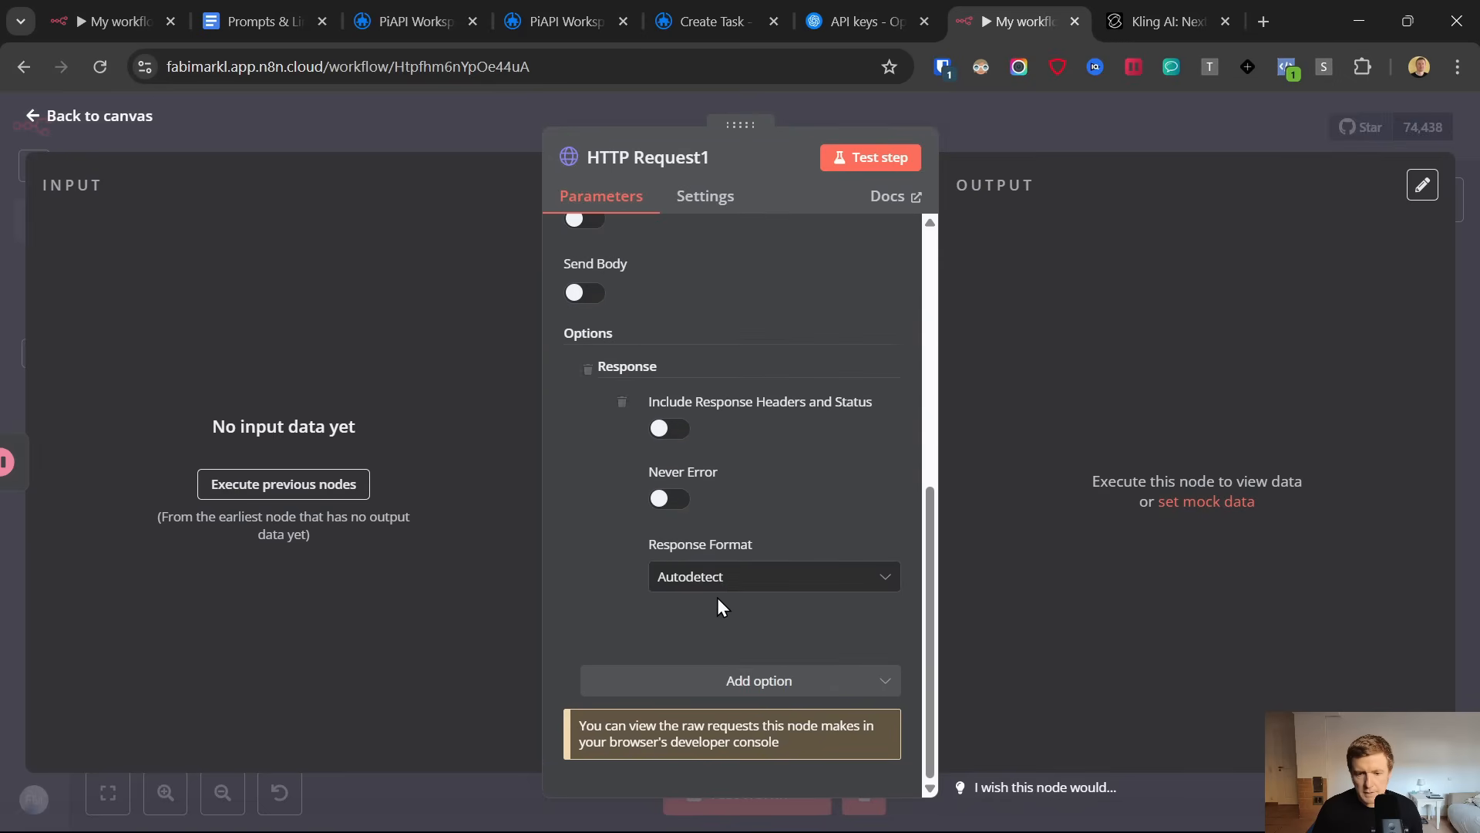
{"action": "left_click", "coordinate": [717, 578]}
{"action": "left_click", "coordinate": [717, 698]}
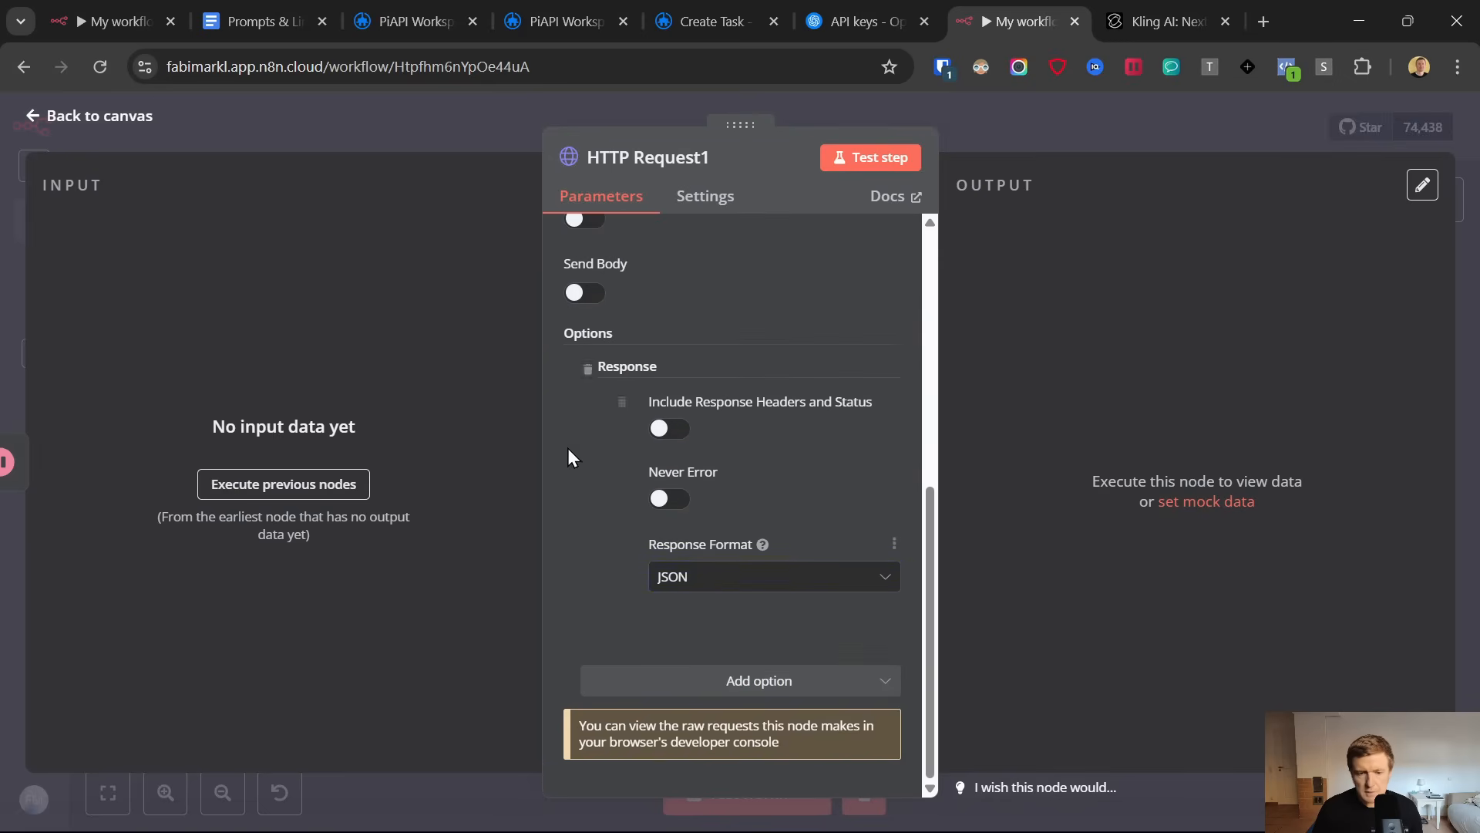
{"action": "left_click", "coordinate": [30, 121]}
{"action": "left_click", "coordinate": [1154, 130]}
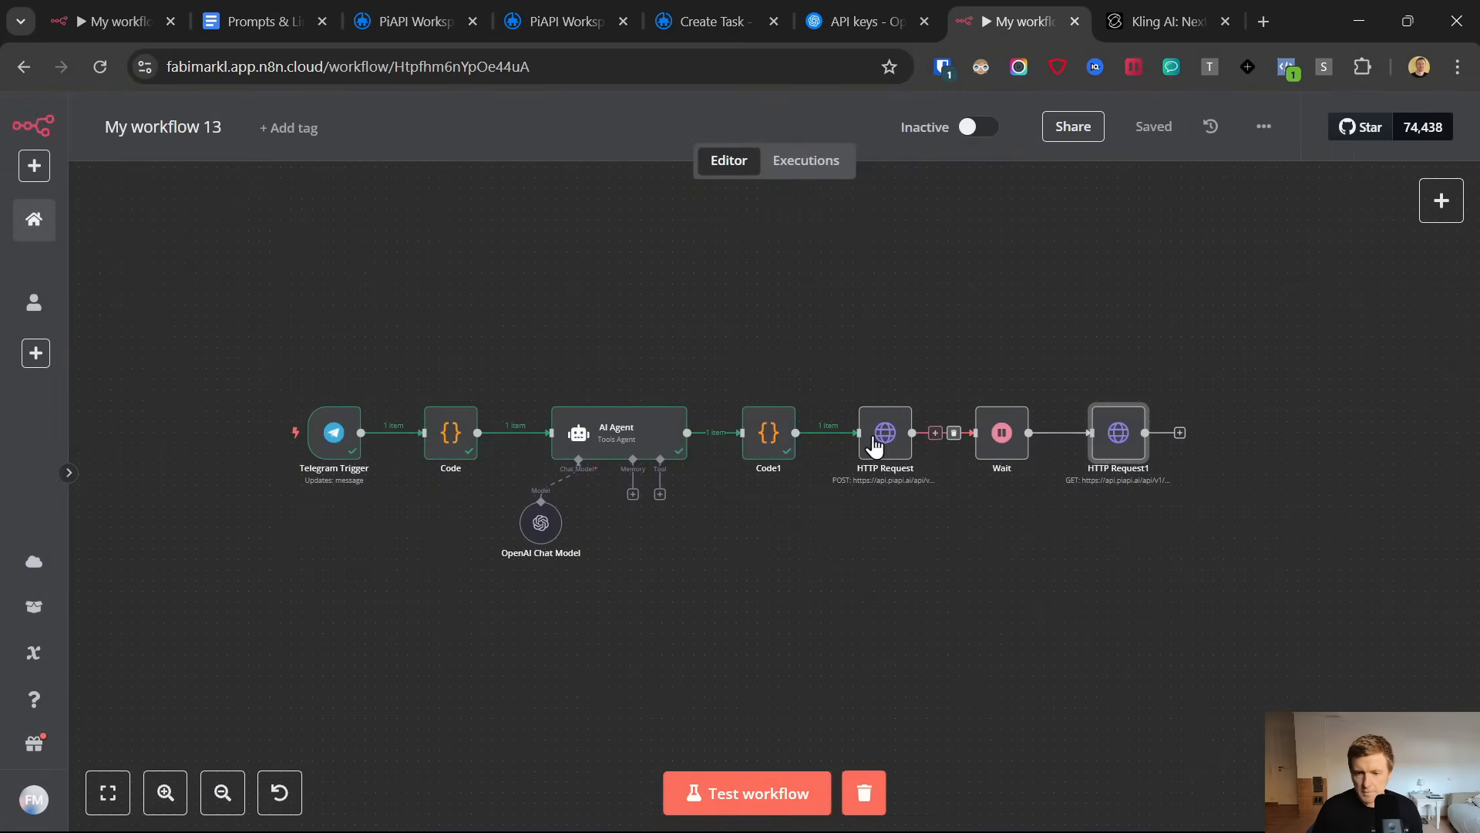
Start a test run of the workflow and resend the earlier "generate video" mountain ridge message to the ViralStyleVideo bot in Telegram
{"action": "left_click", "coordinate": [779, 795]}
{"action": "left_click", "coordinate": [931, 823]}
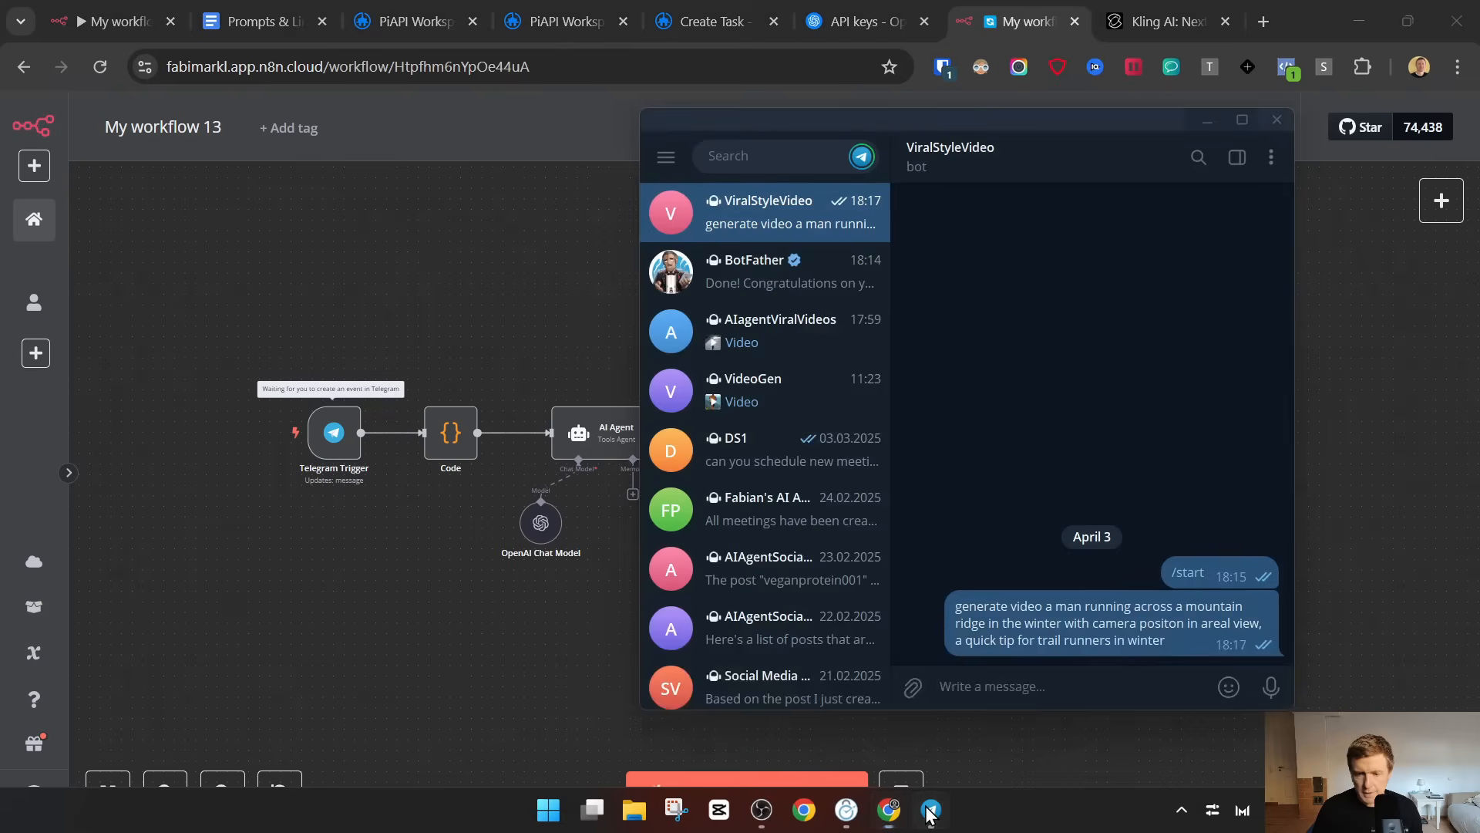
{"action": "triple_click", "coordinate": [1042, 646]}
{"action": "key", "text": "ctrl+c"}
{"action": "left_click", "coordinate": [1046, 680]}
{"action": "key", "text": "ctrl+v"}
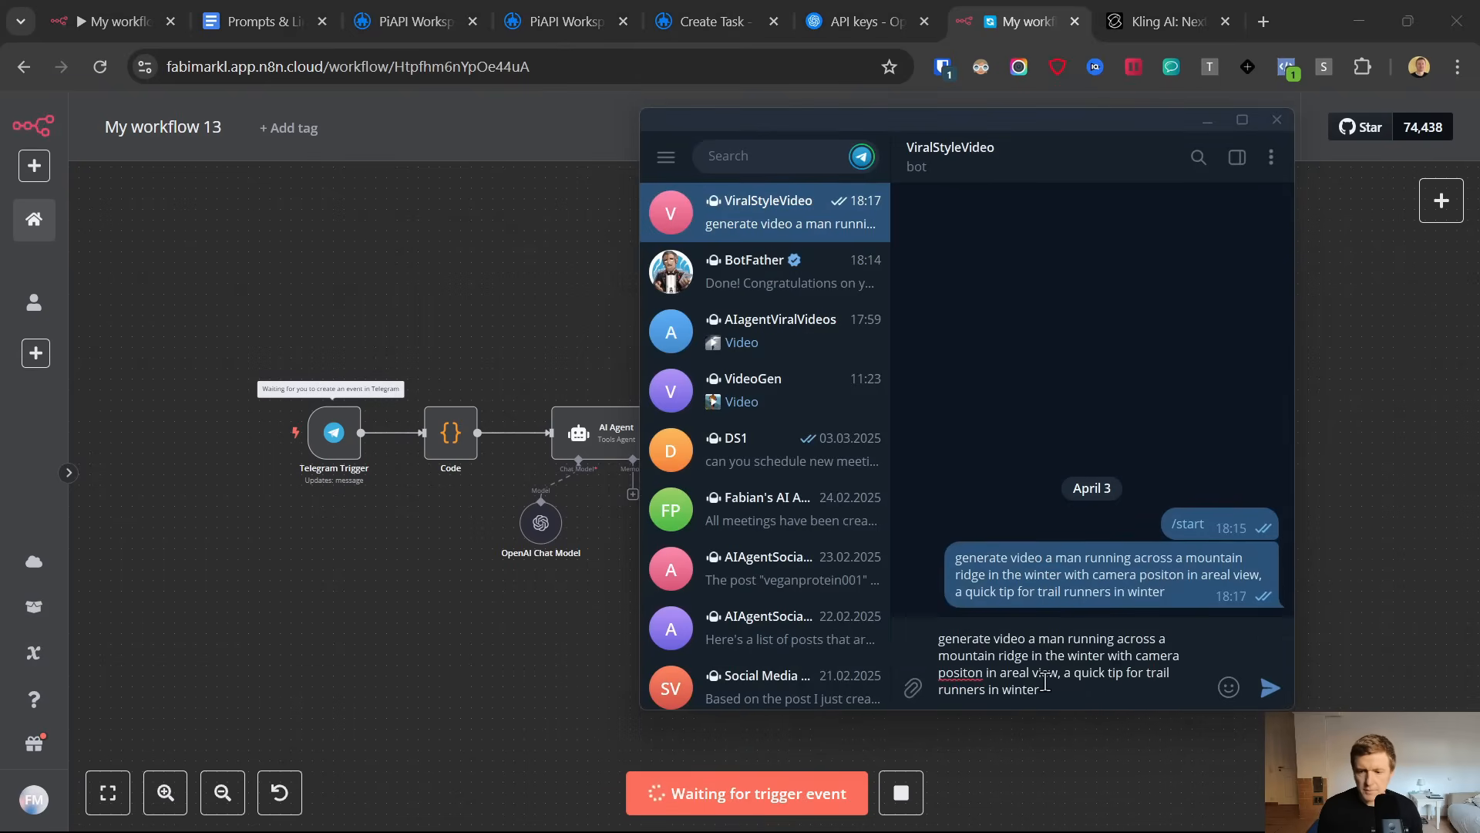
{"action": "key", "text": "Return"}
{"action": "left_click", "coordinate": [435, 683]}
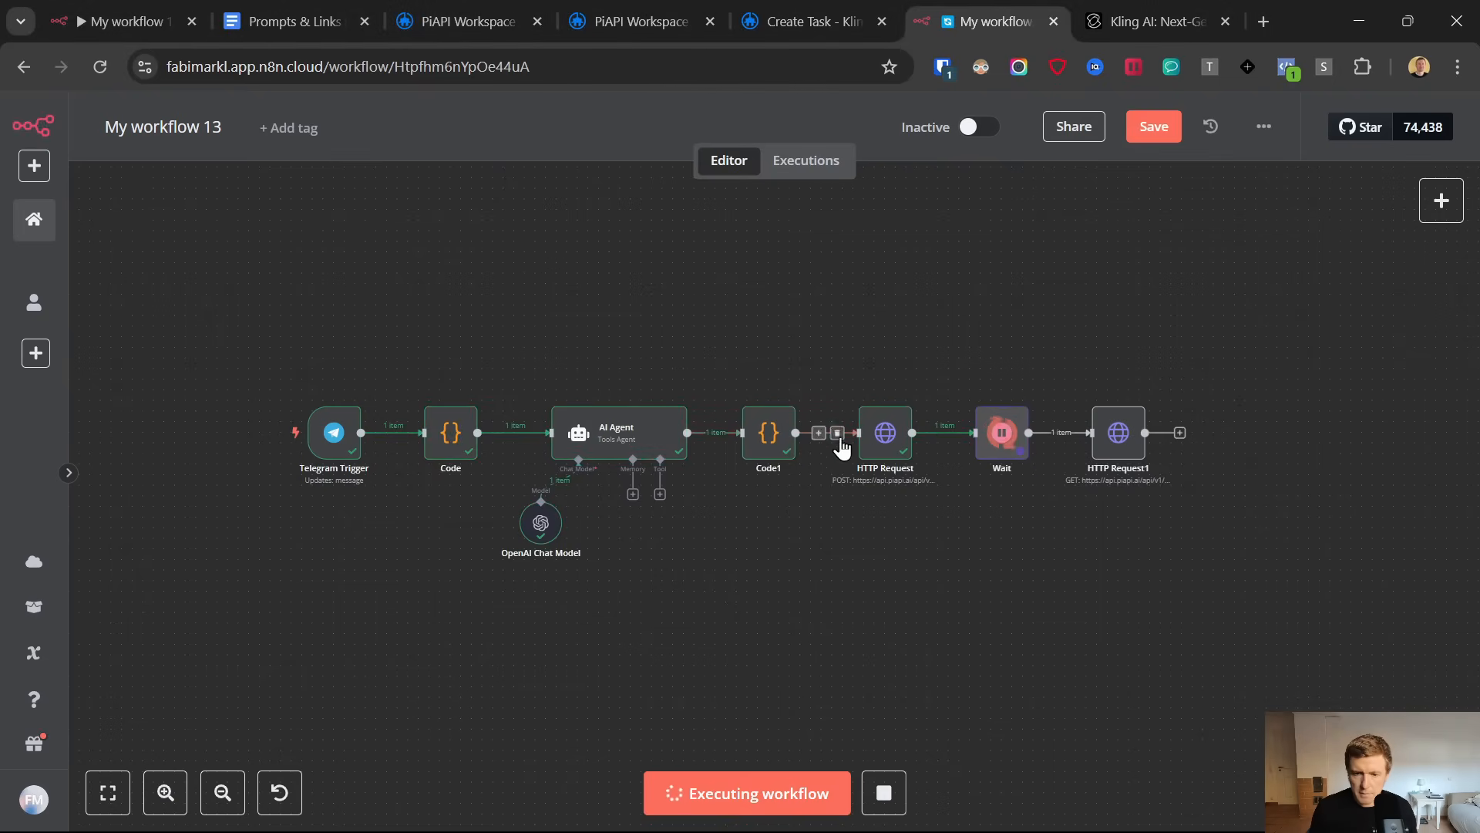
Rename the HTTP Request node that posts the task to PiAPI as Generate Video and return to the canvas
{"action": "double_click", "coordinate": [877, 445]}
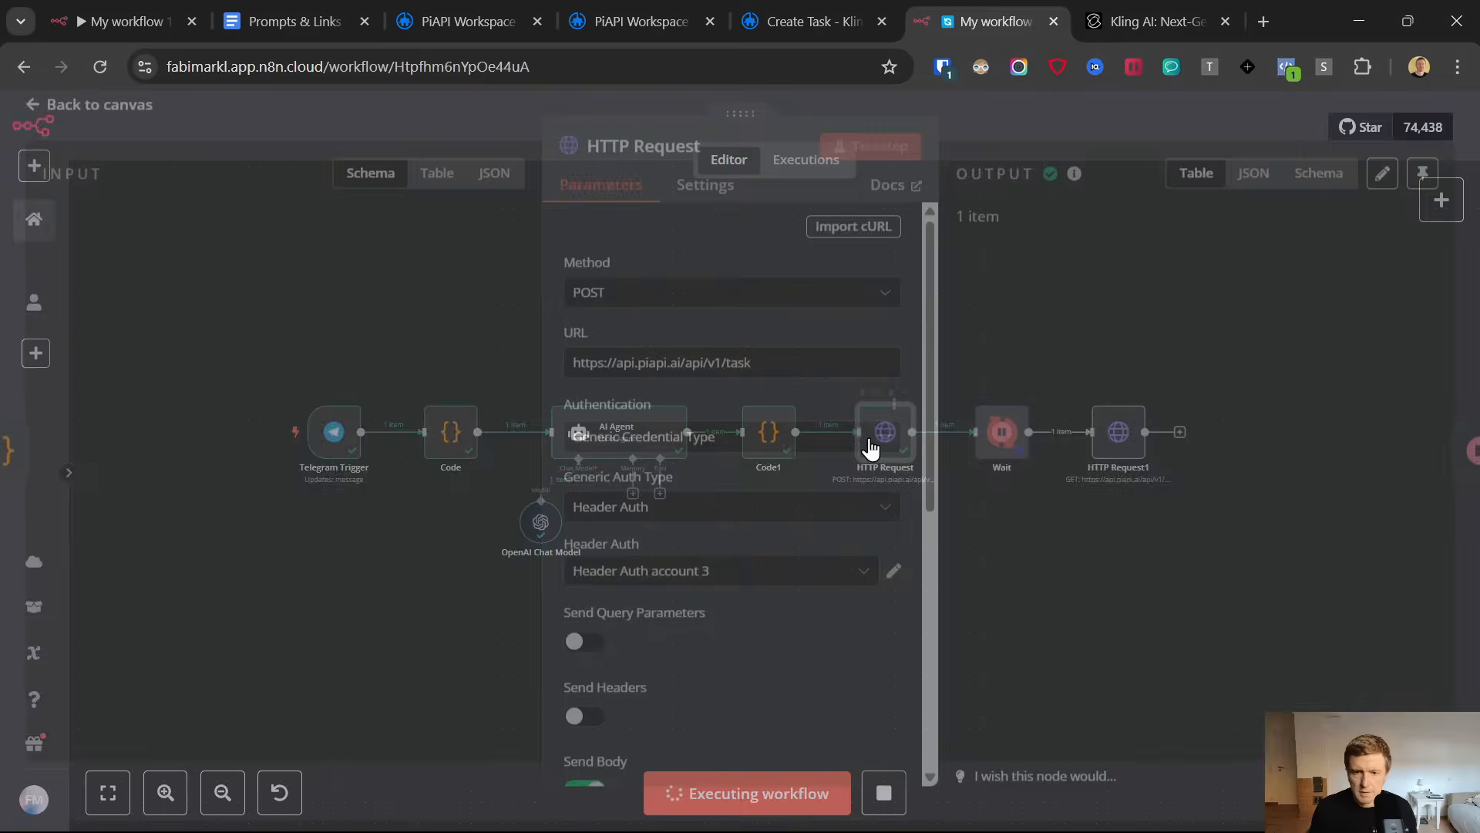
{"action": "left_click", "coordinate": [703, 157]}
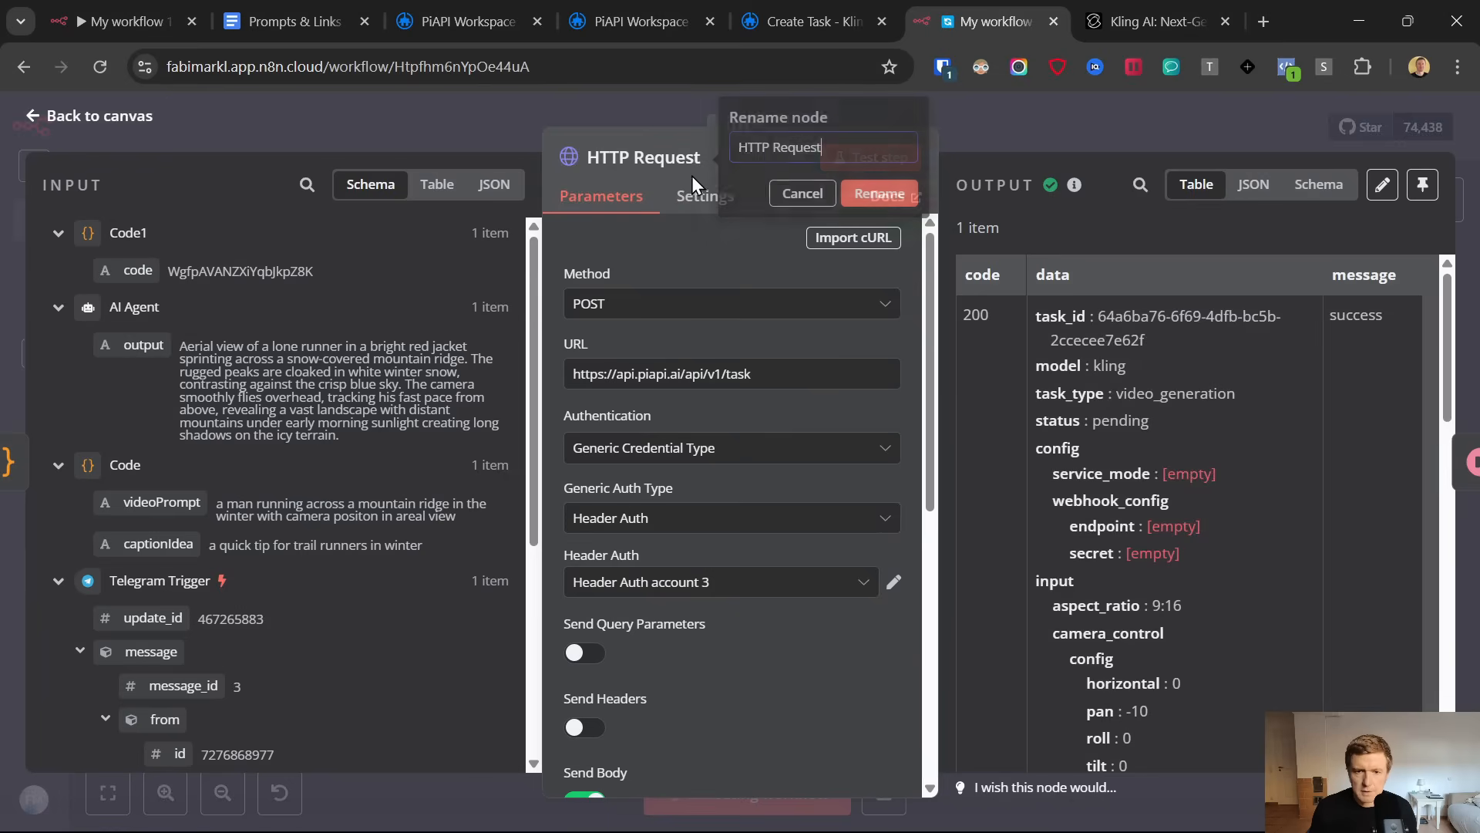
{"action": "triple_click", "coordinate": [770, 148]}
{"action": "type", "text": "Generate Video"}
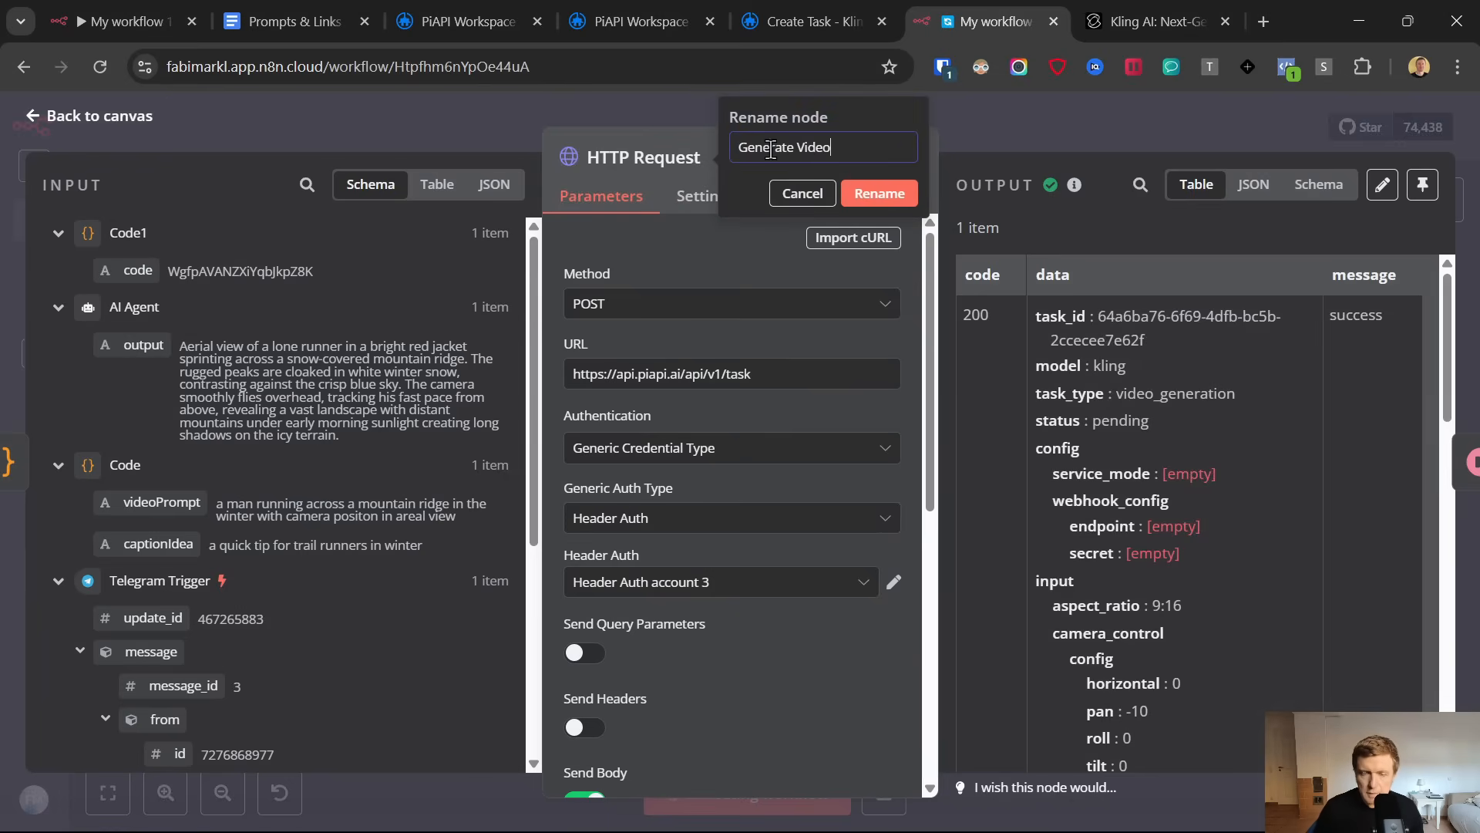
{"action": "left_click", "coordinate": [903, 195]}
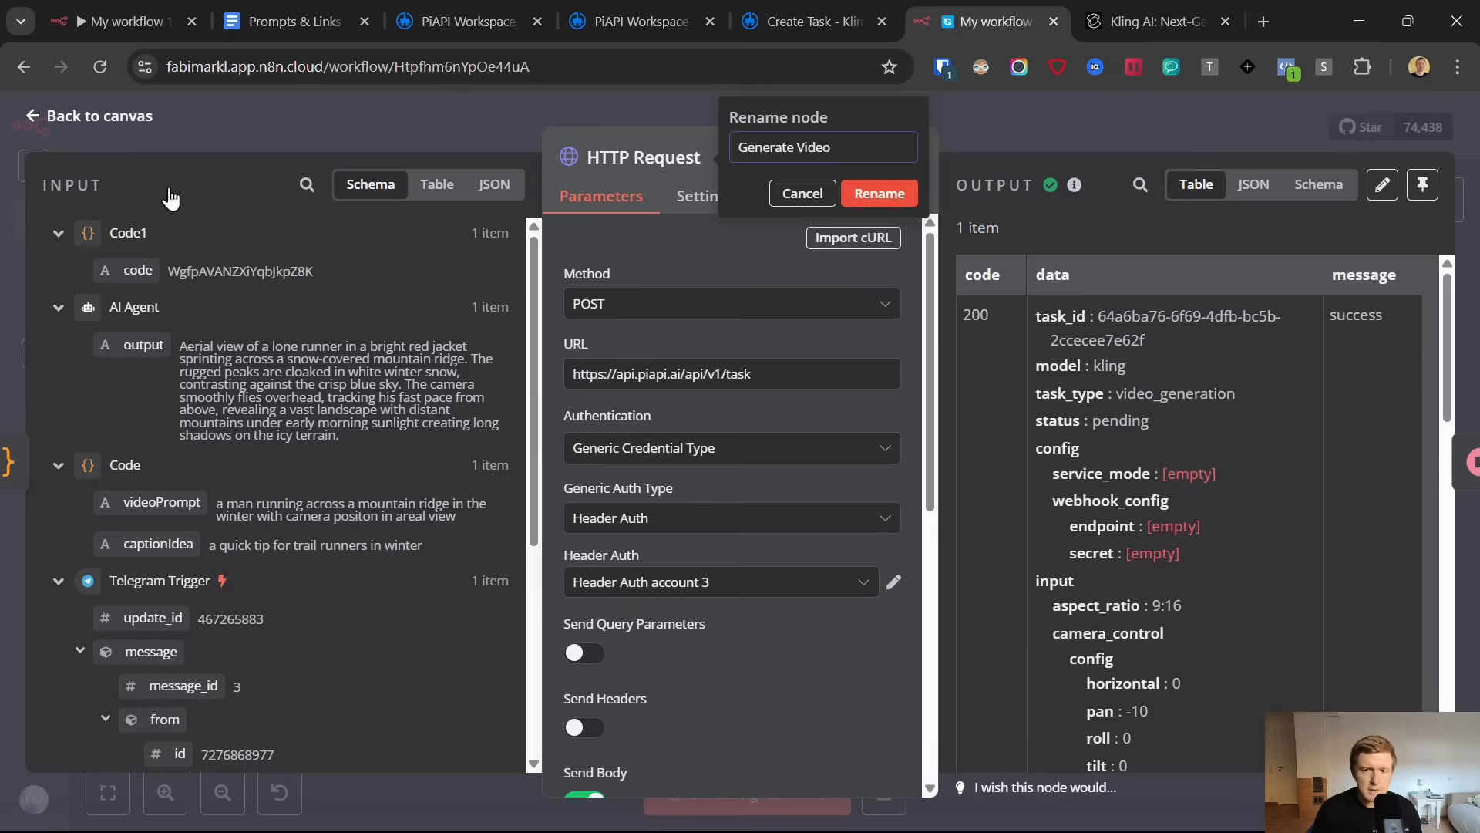
{"action": "left_click", "coordinate": [33, 118]}
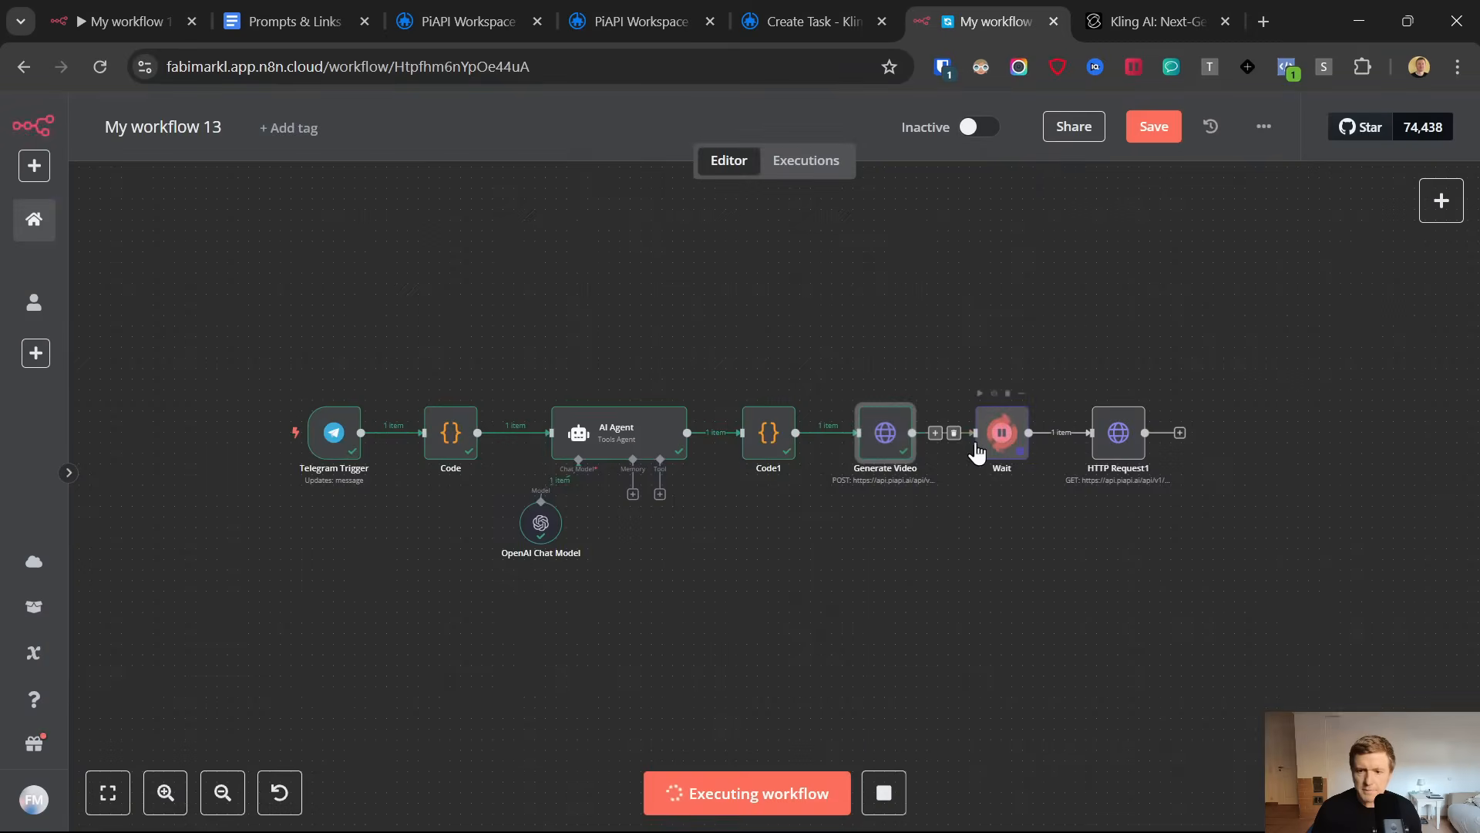
Rename the HTTP Request1 node after the Wait node as Get Video URL and return to the canvas
{"action": "double_click", "coordinate": [1127, 436]}
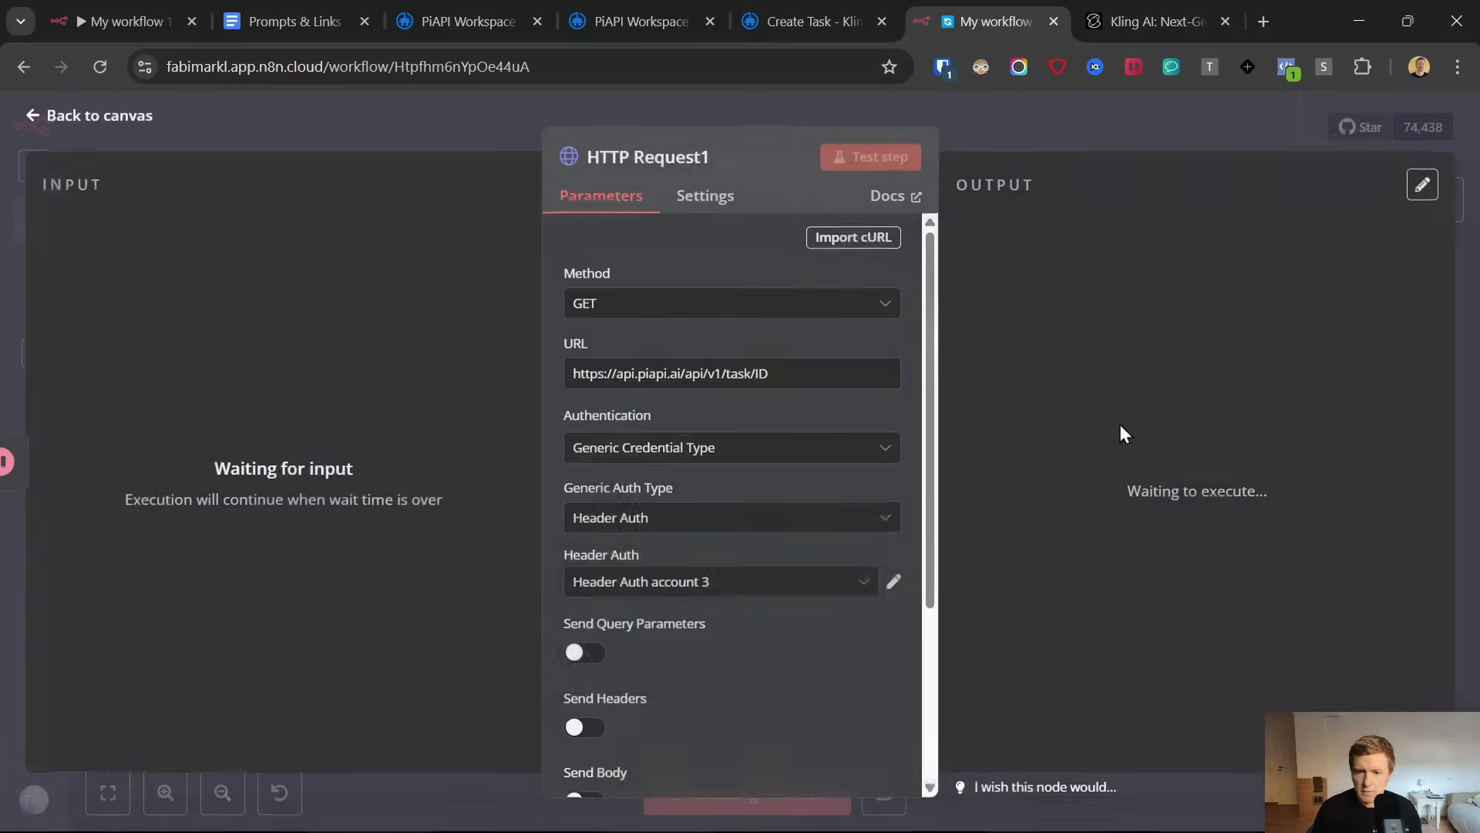
{"action": "left_click", "coordinate": [719, 158]}
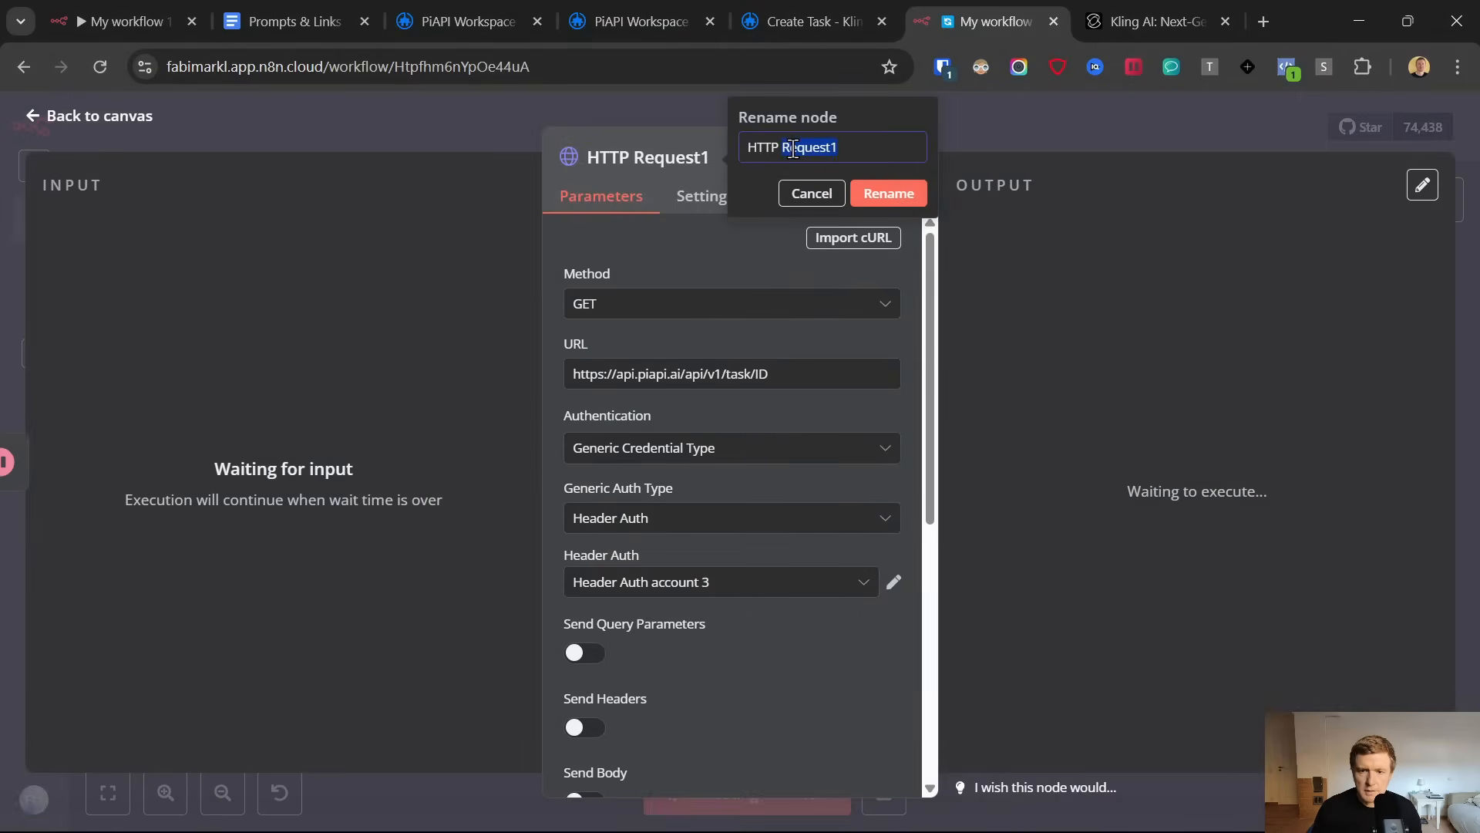
{"action": "type", "text": "G"}
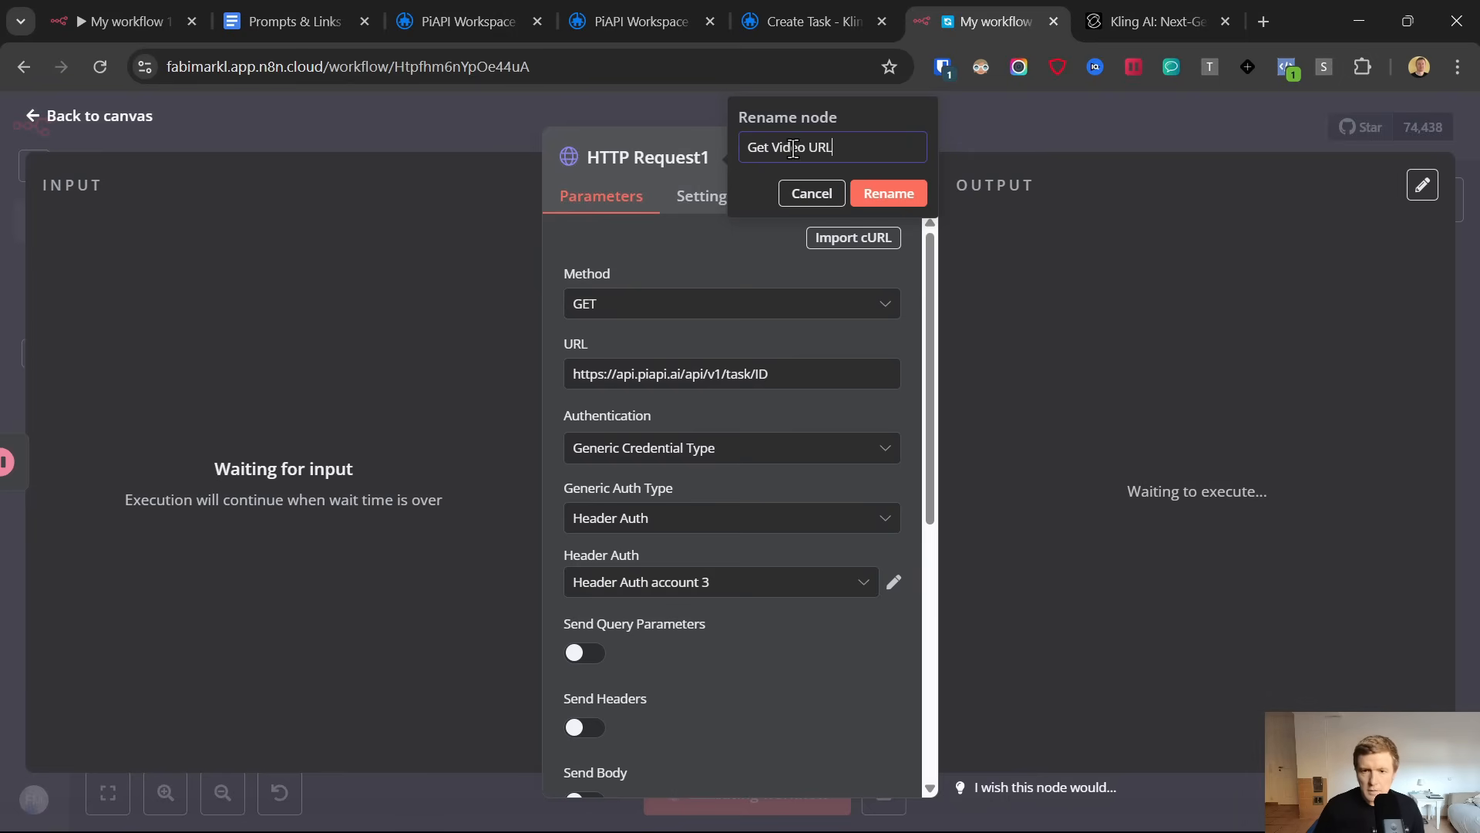
{"action": "type", "text": "et Video URL"}
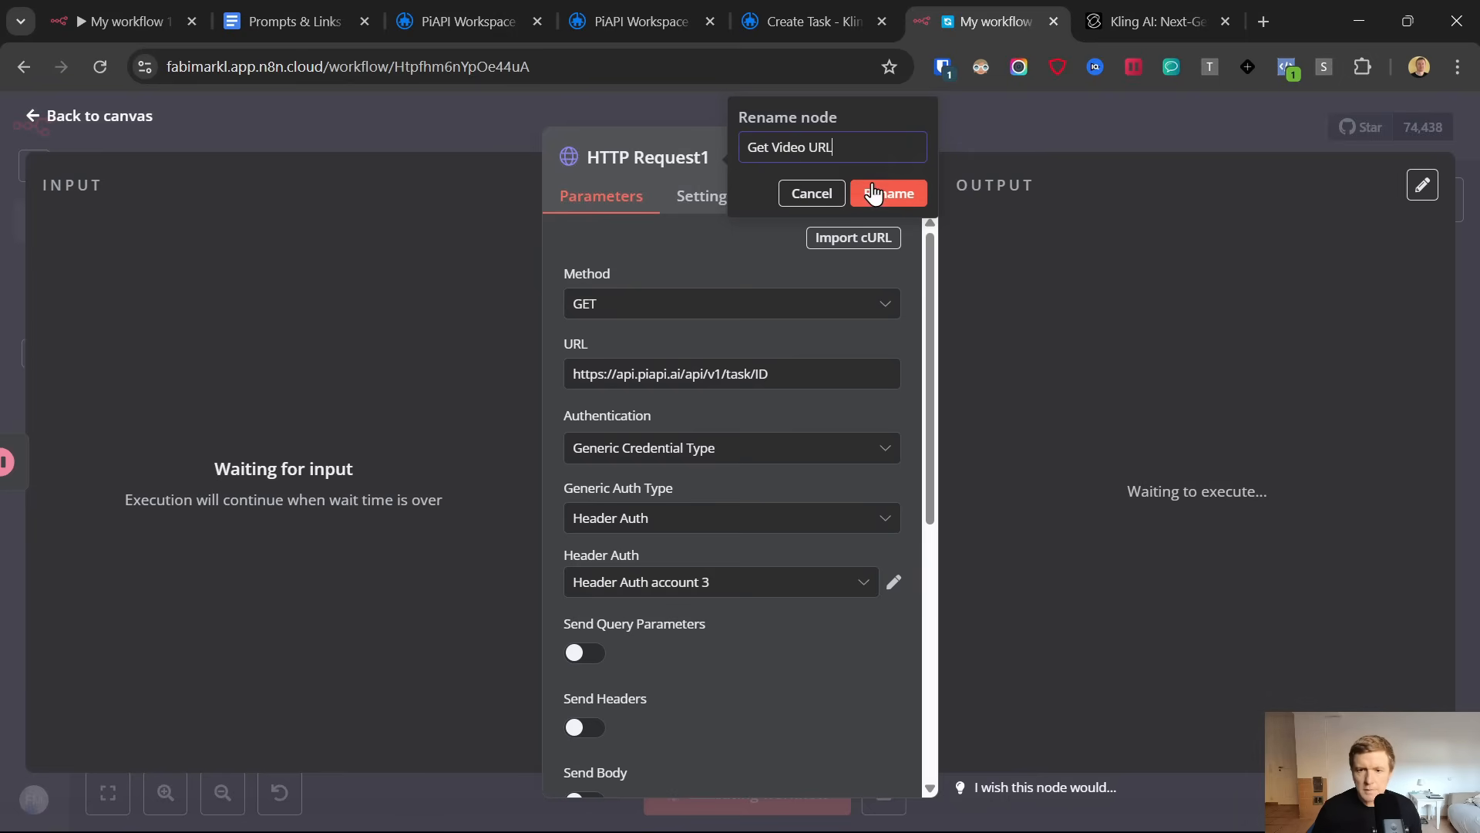
{"action": "key", "text": "Return"}
{"action": "left_click", "coordinate": [35, 118]}
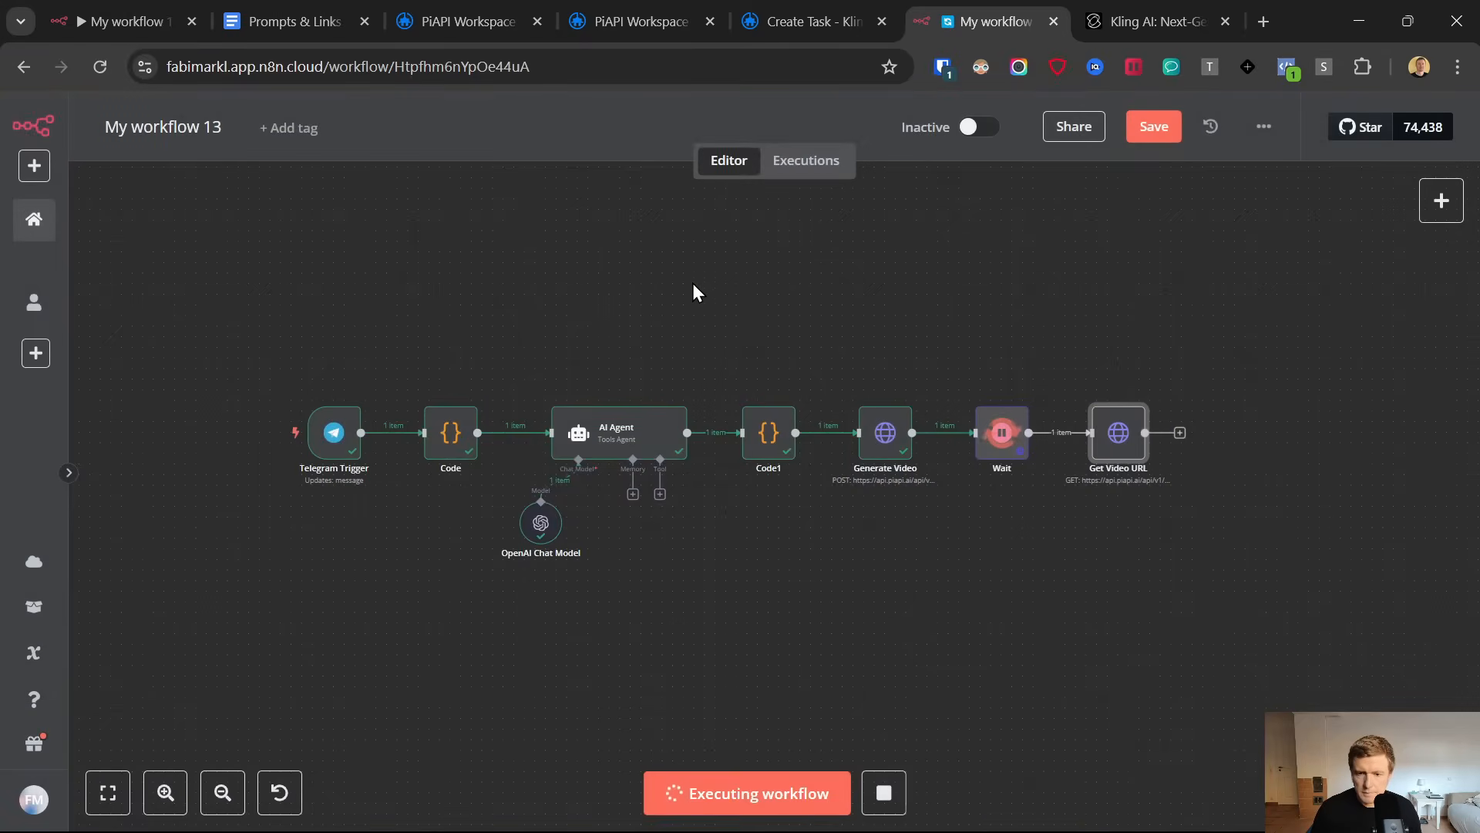
Rename the Code1 node as VideoID and the Code node after the Telegram Trigger as Split
{"action": "right_click", "coordinate": [772, 417]}
{"action": "left_click", "coordinate": [814, 513]}
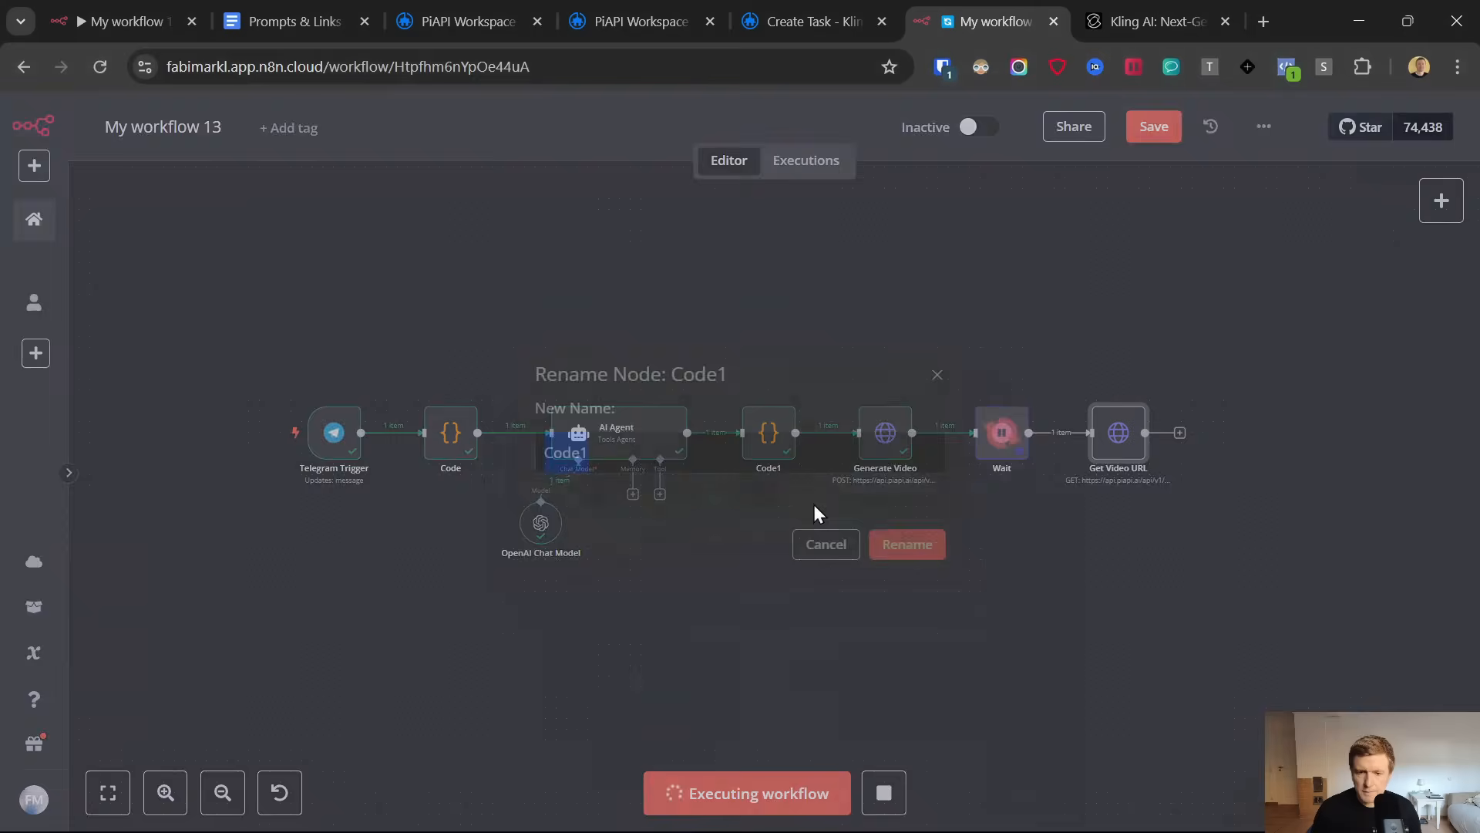
{"action": "type", "text": "VideoID"}
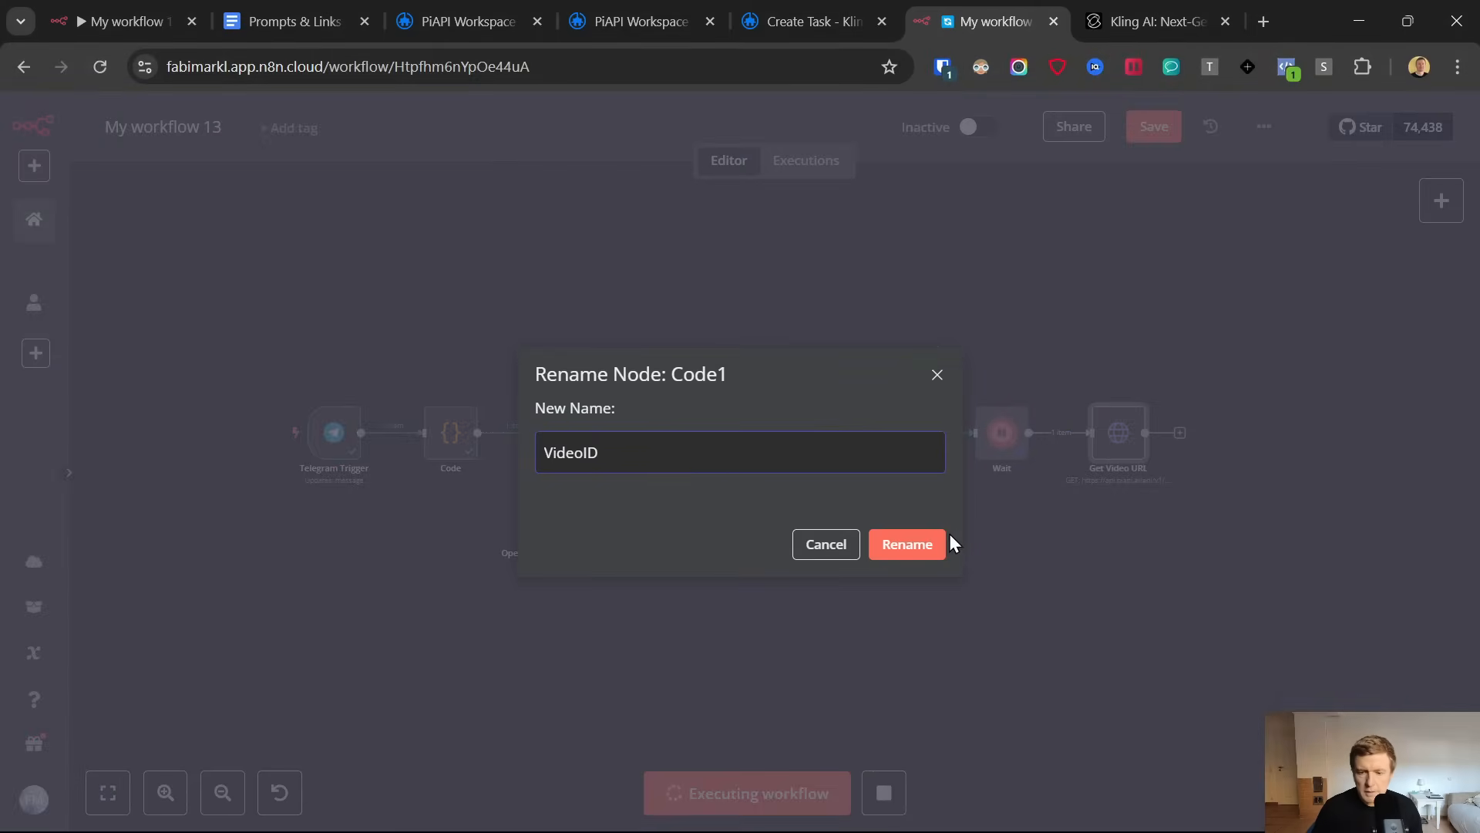
{"action": "left_click", "coordinate": [902, 548]}
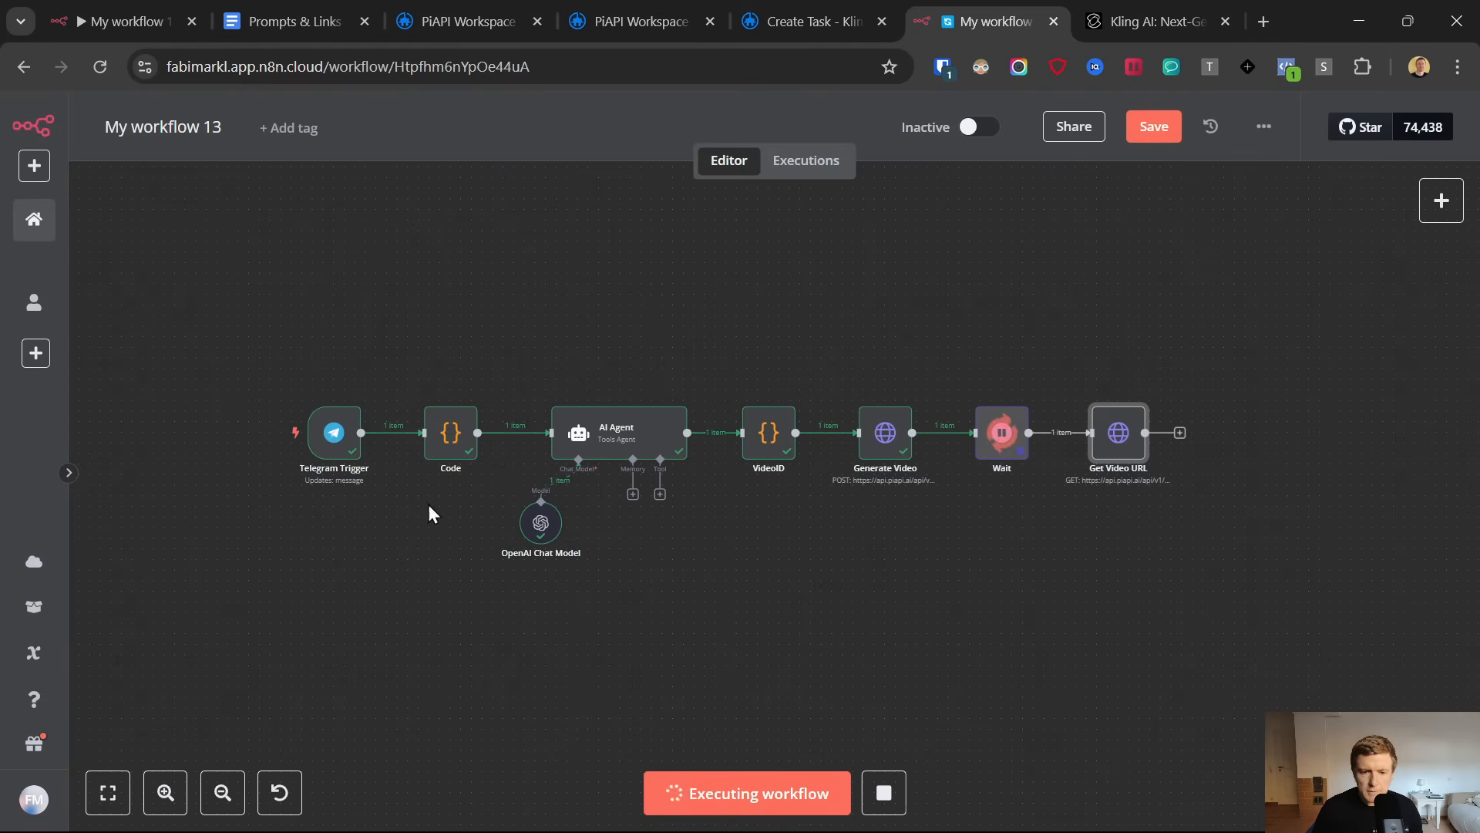
{"action": "right_click", "coordinate": [461, 452]}
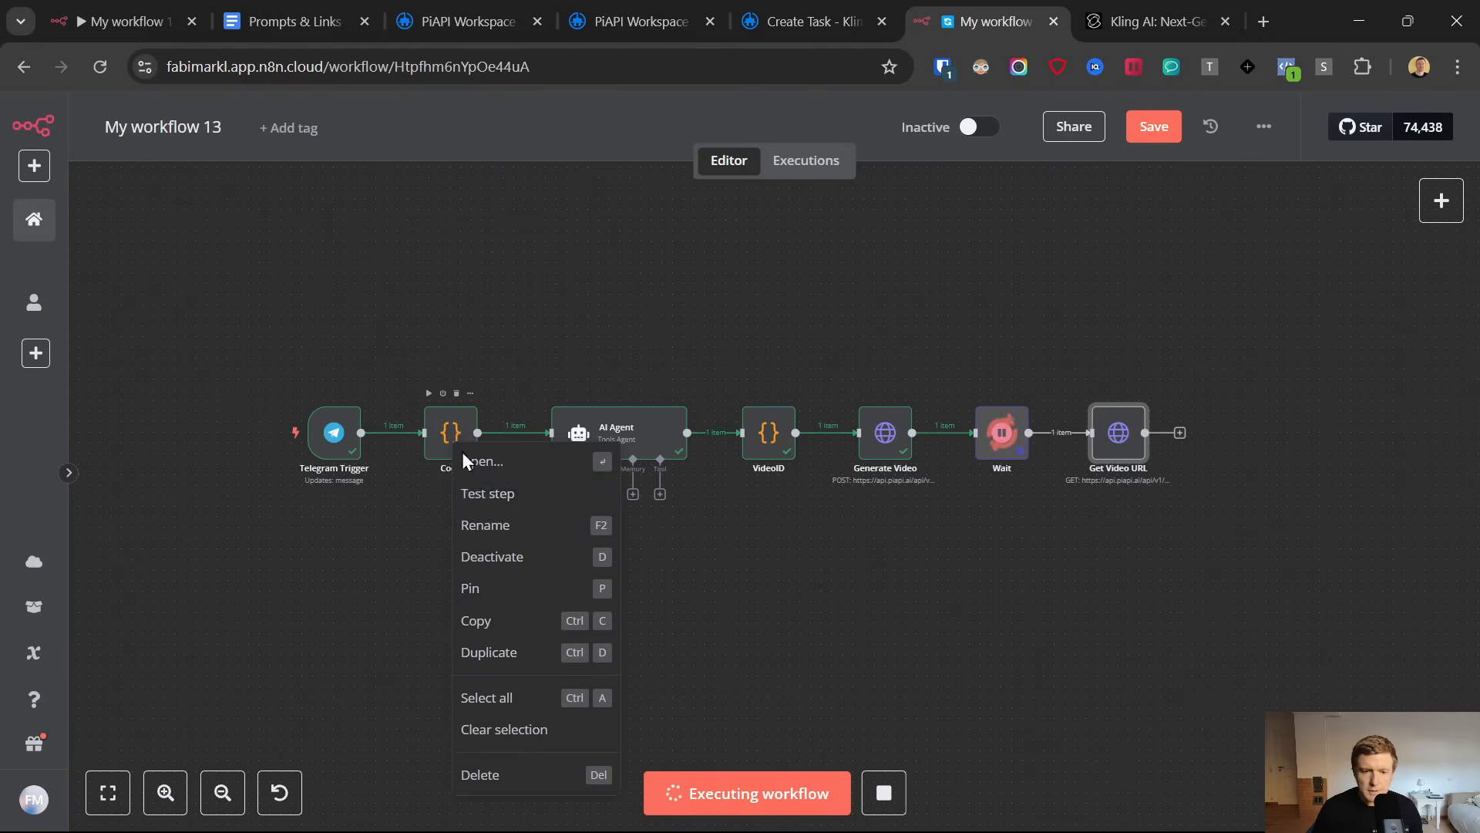
{"action": "left_click", "coordinate": [496, 525]}
{"action": "type", "text": "Split"}
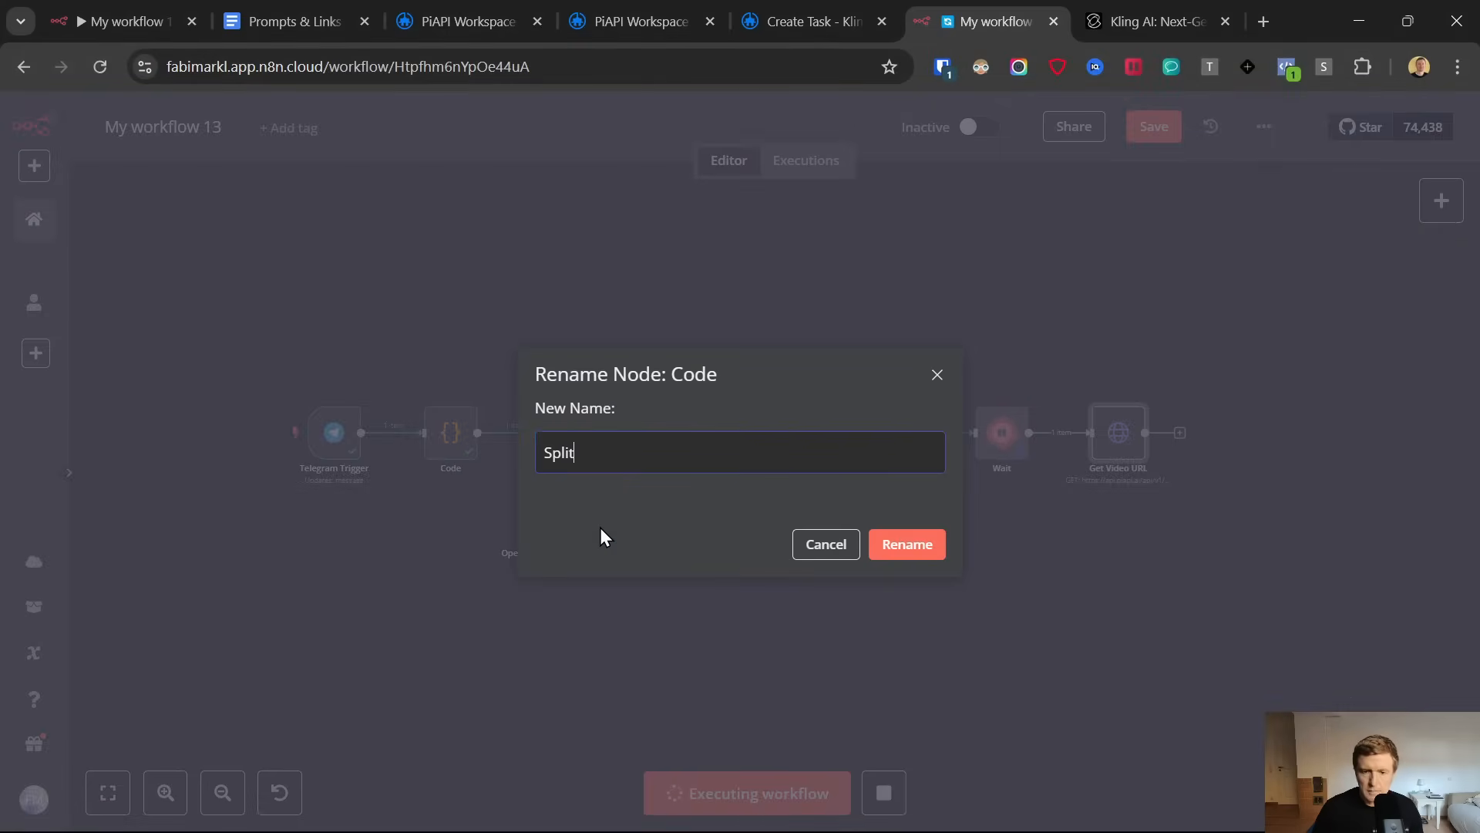
{"action": "left_click", "coordinate": [900, 544]}
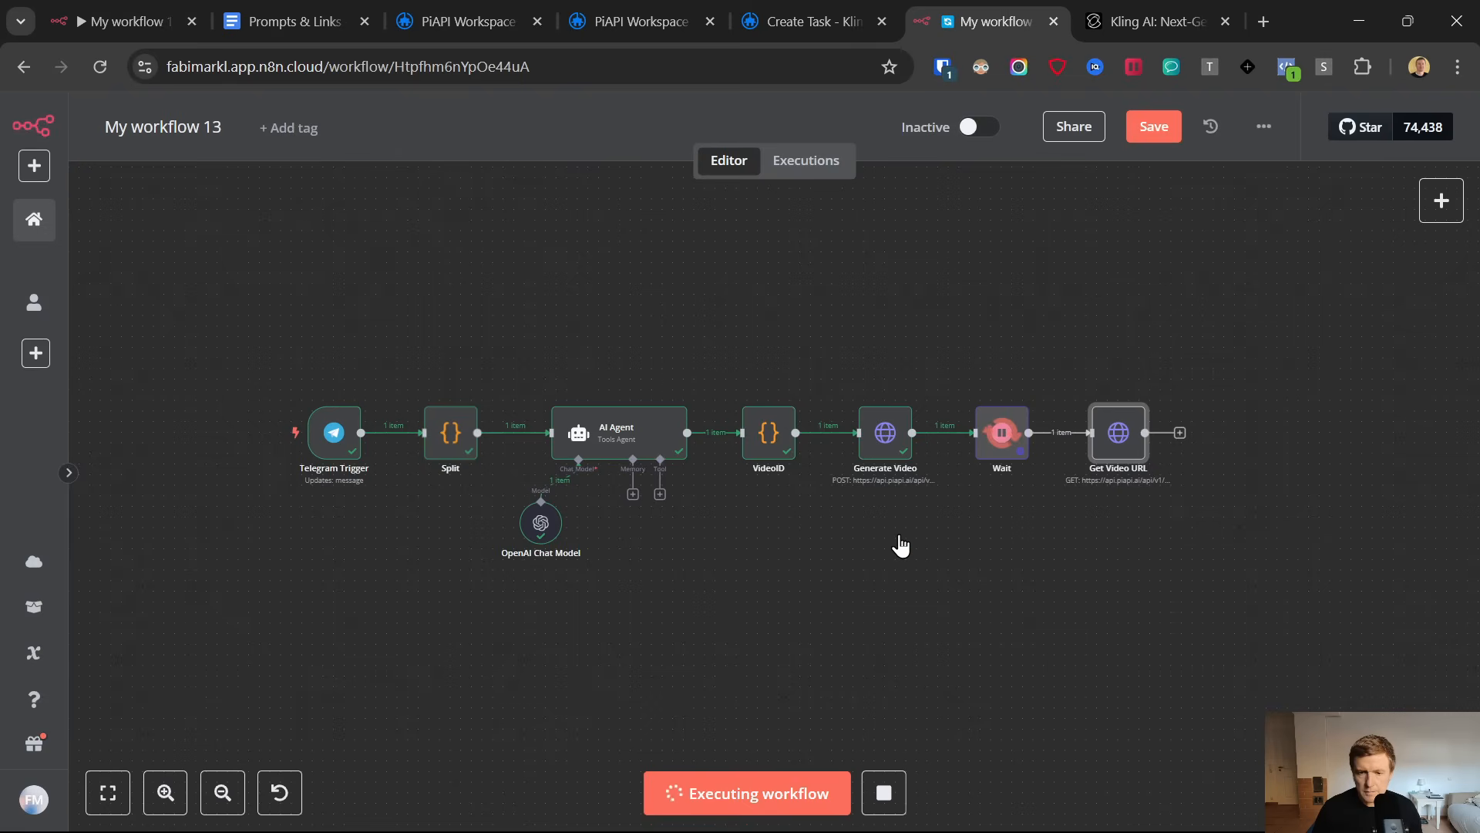
Rename the AI Agent node as AI Agent - Video Prompt
{"action": "right_click", "coordinate": [621, 446]}
{"action": "left_click", "coordinate": [674, 524]}
{"action": "left_click", "coordinate": [644, 455]}
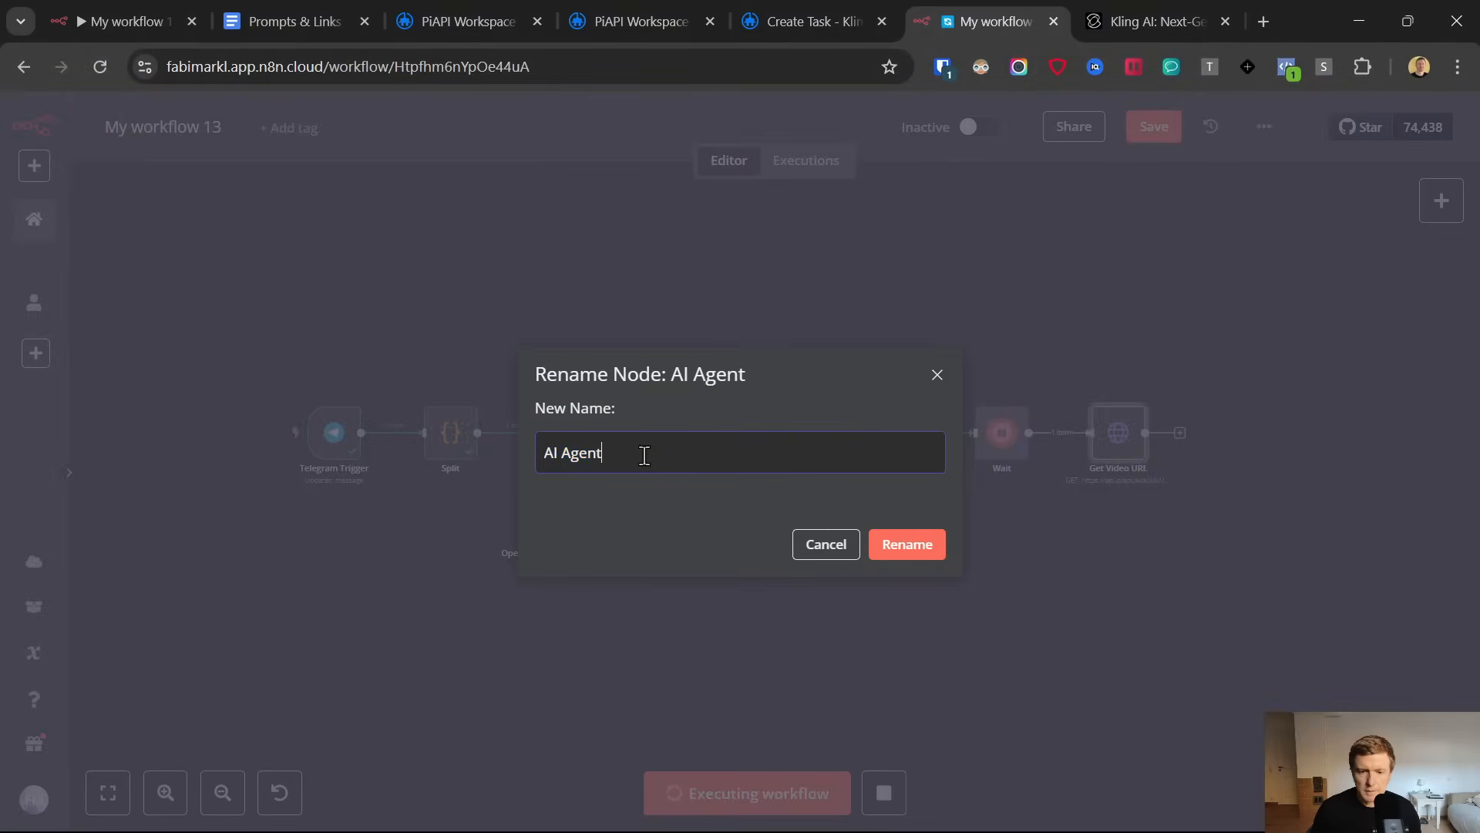
{"action": "type", "text": "- Video"}
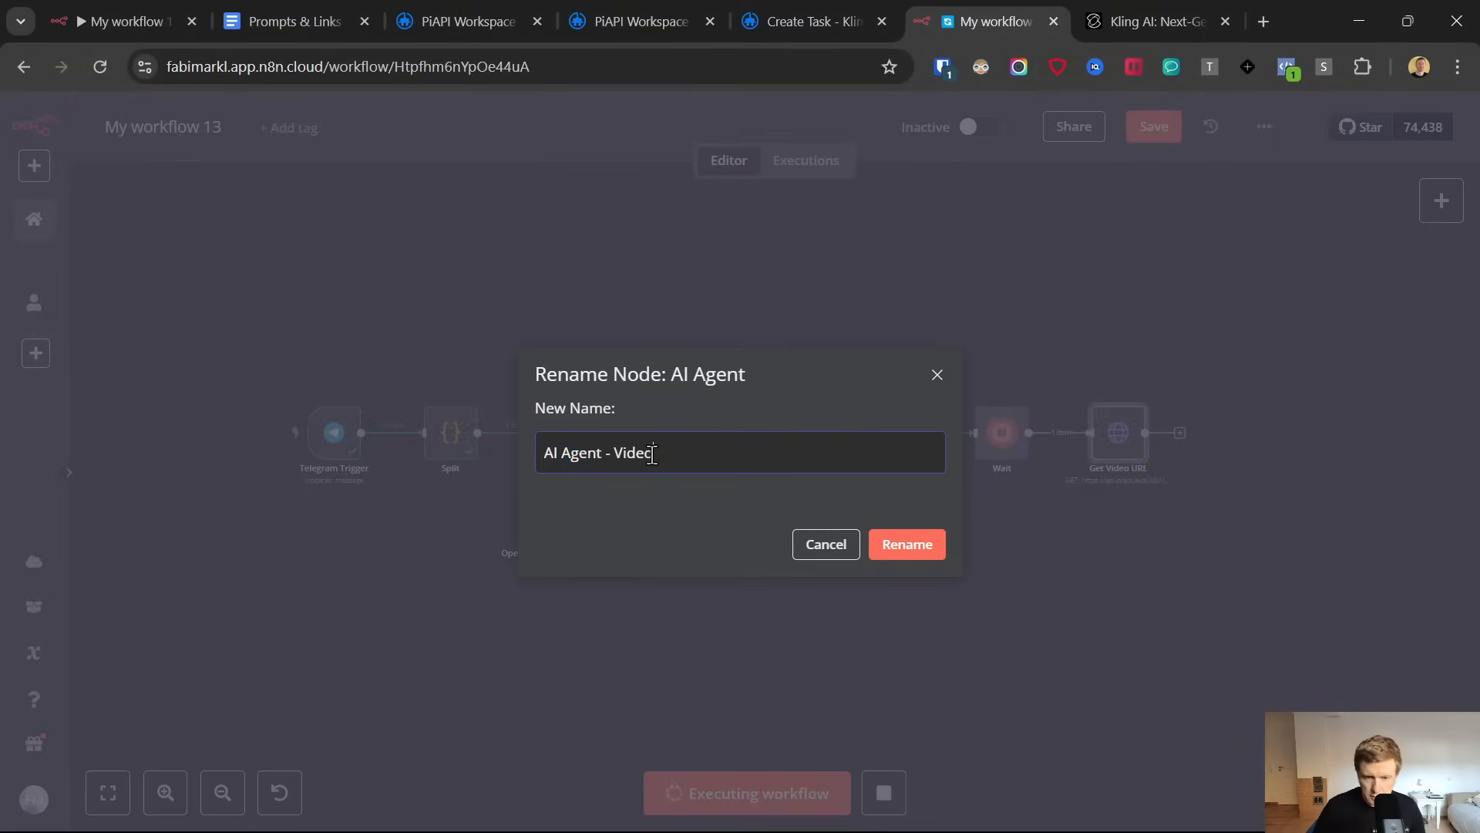
{"action": "type", "text": " Prpm"}
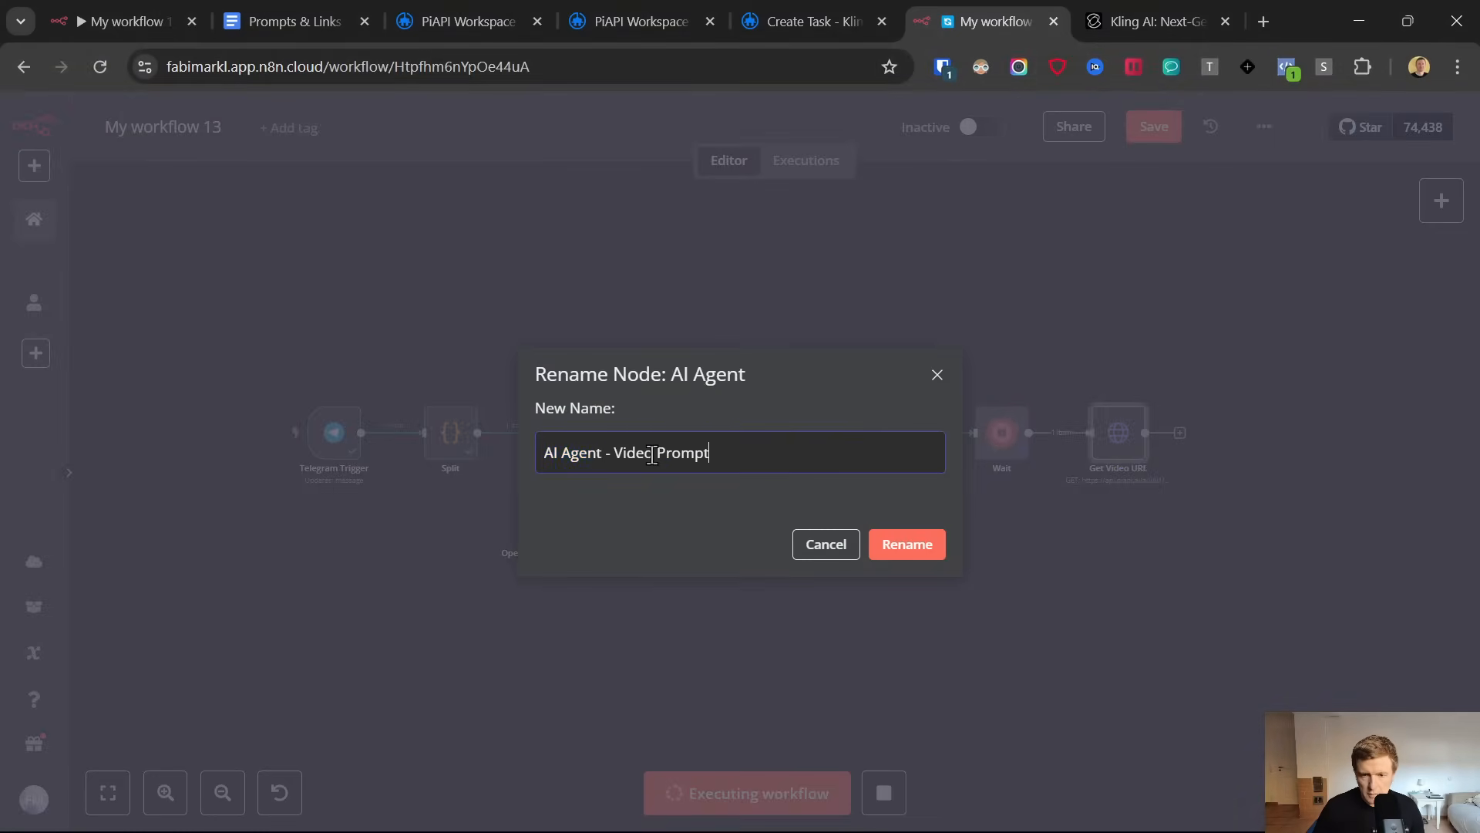
{"action": "left_click", "coordinate": [907, 544]}
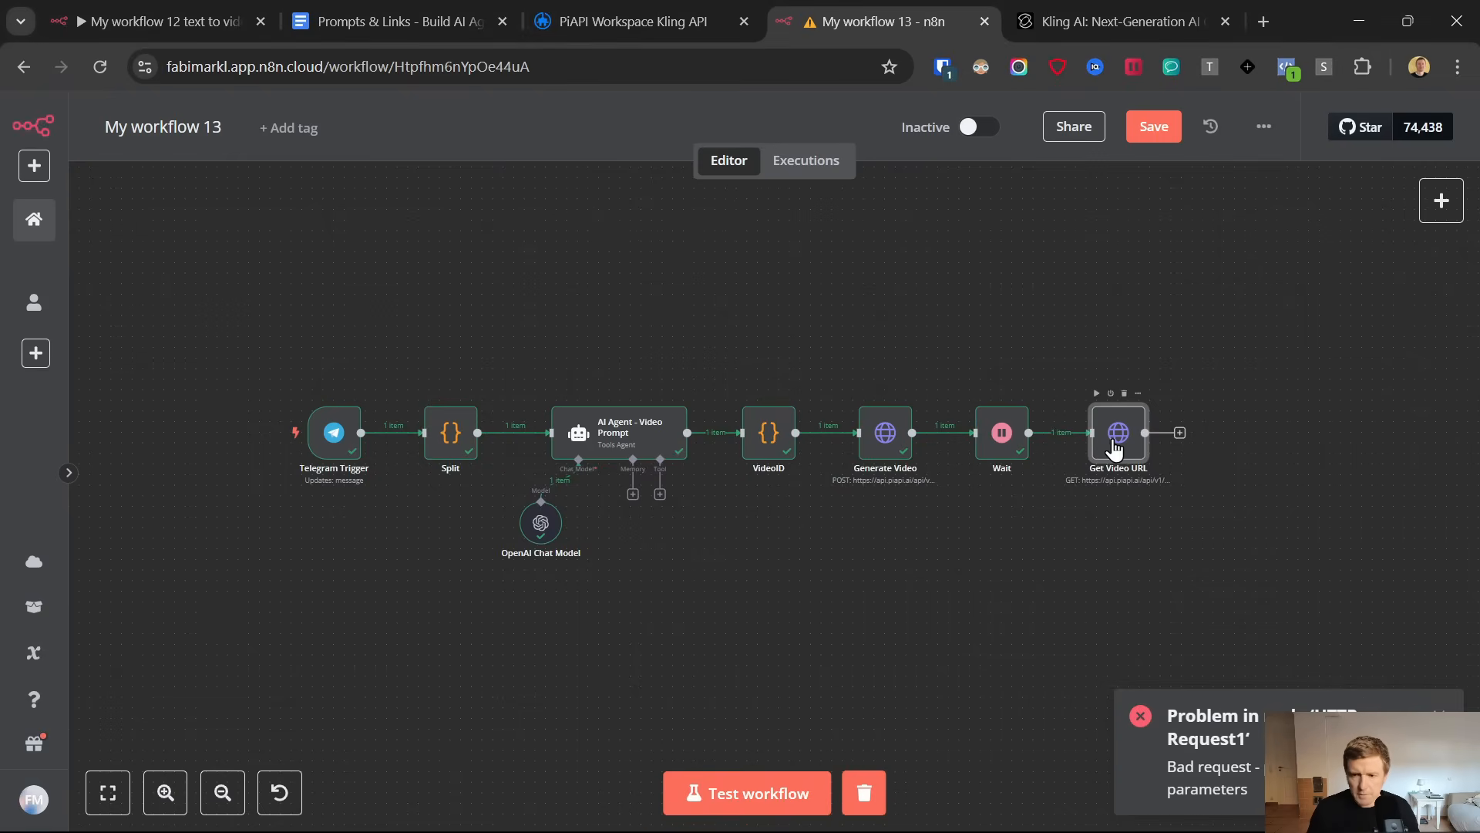
{"action": "double_click", "coordinate": [1080, 413]}
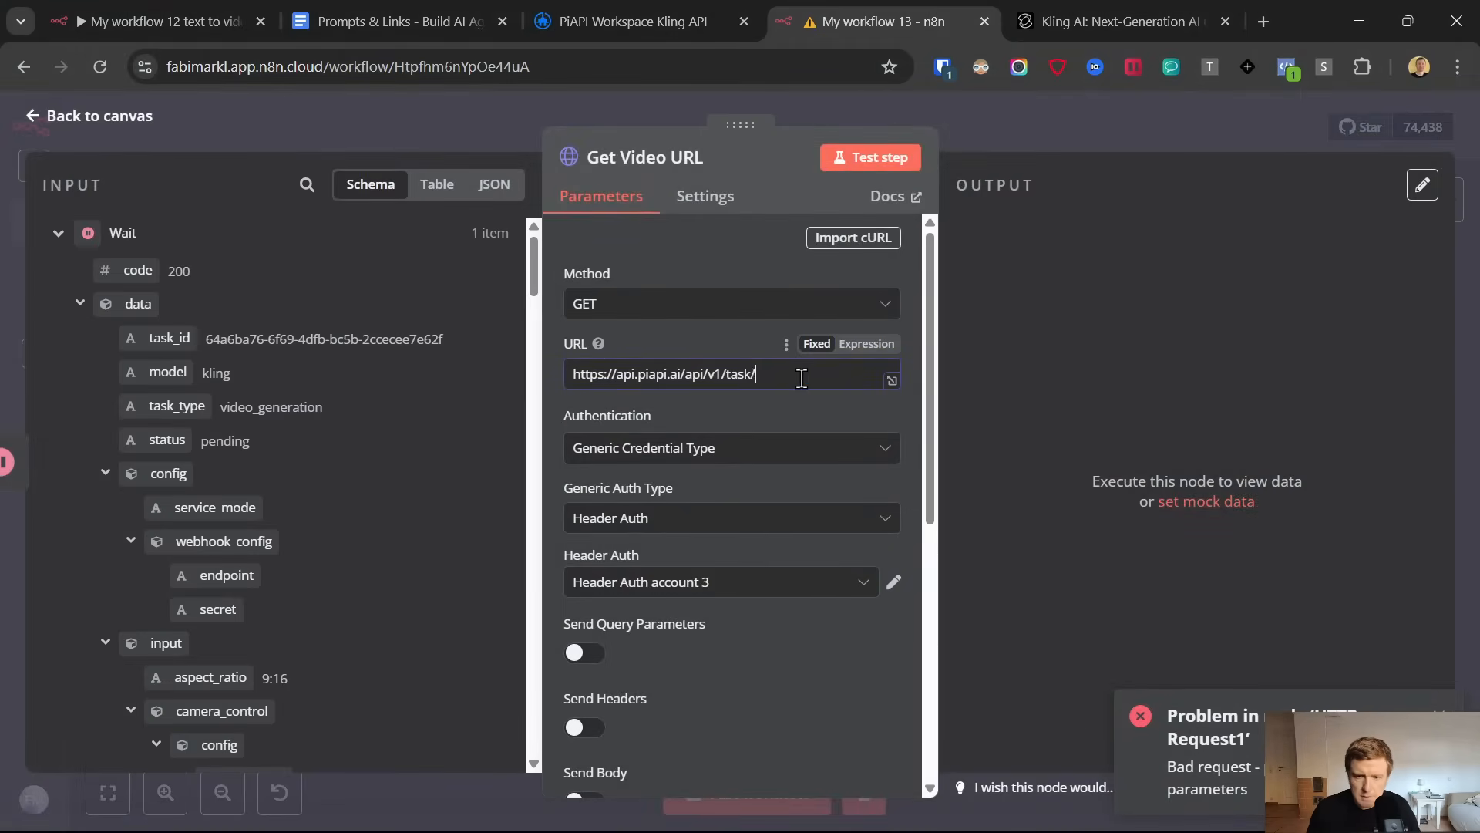
{"action": "left_click_drag", "start_coordinate": [169, 339], "coordinate": [808, 376]}
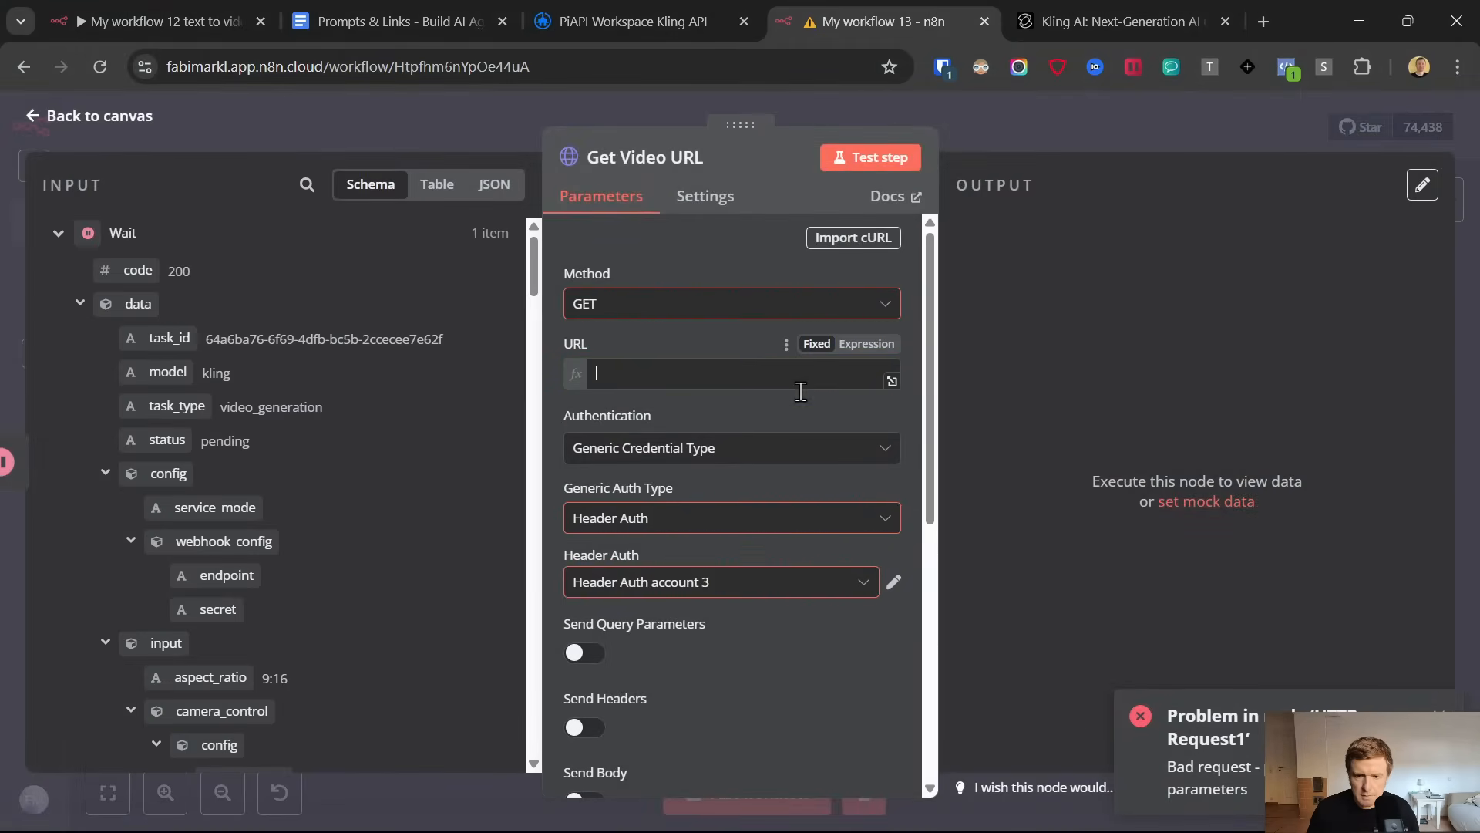
{"action": "left_click", "coordinate": [835, 373]}
{"action": "key", "text": "BackSpace"}
{"action": "left_click", "coordinate": [687, 331]}
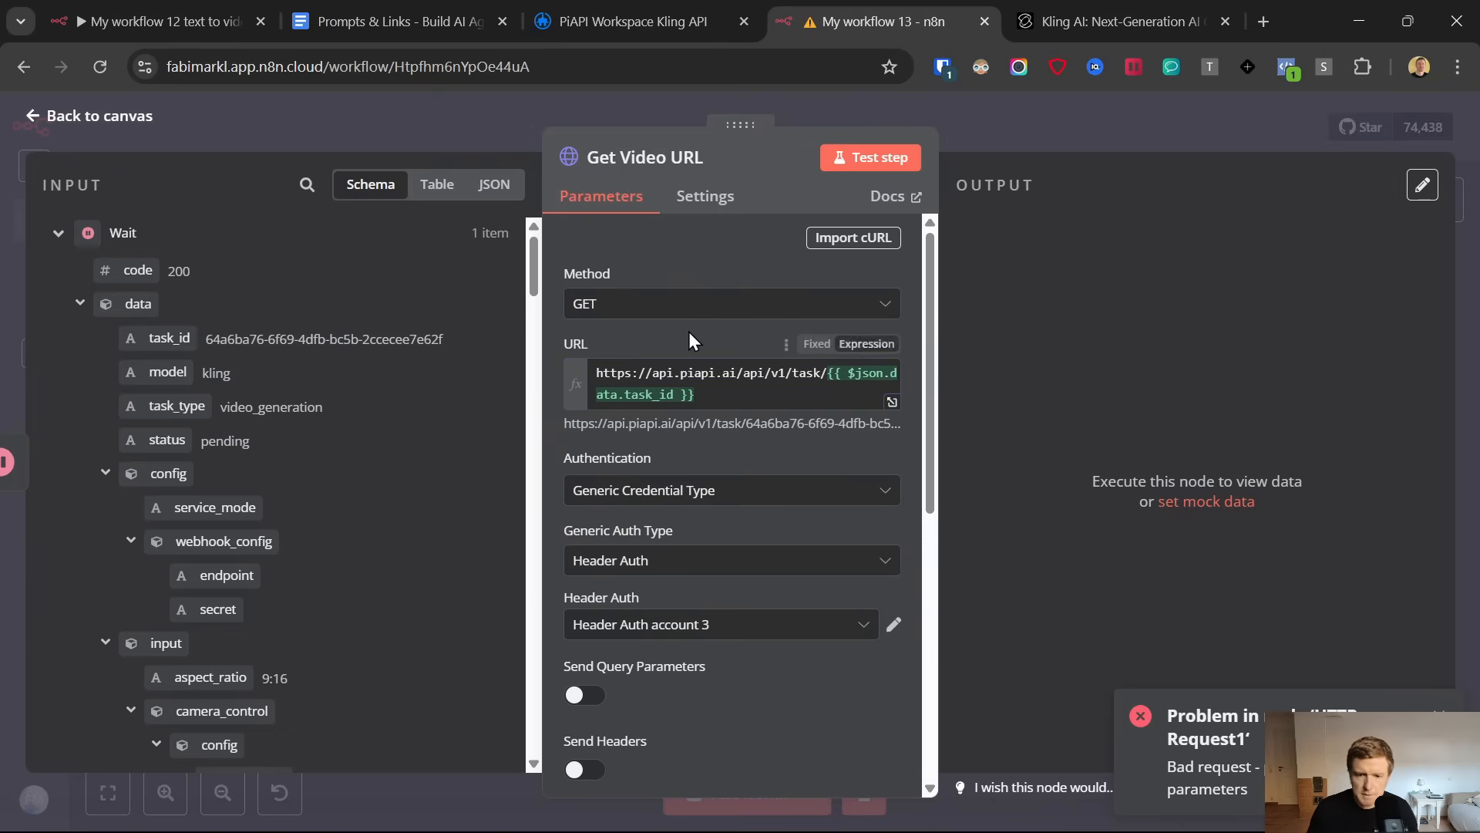
Test the Get Video URL node and open the video_url from its output in a new browser tab
{"action": "left_click", "coordinate": [851, 164]}
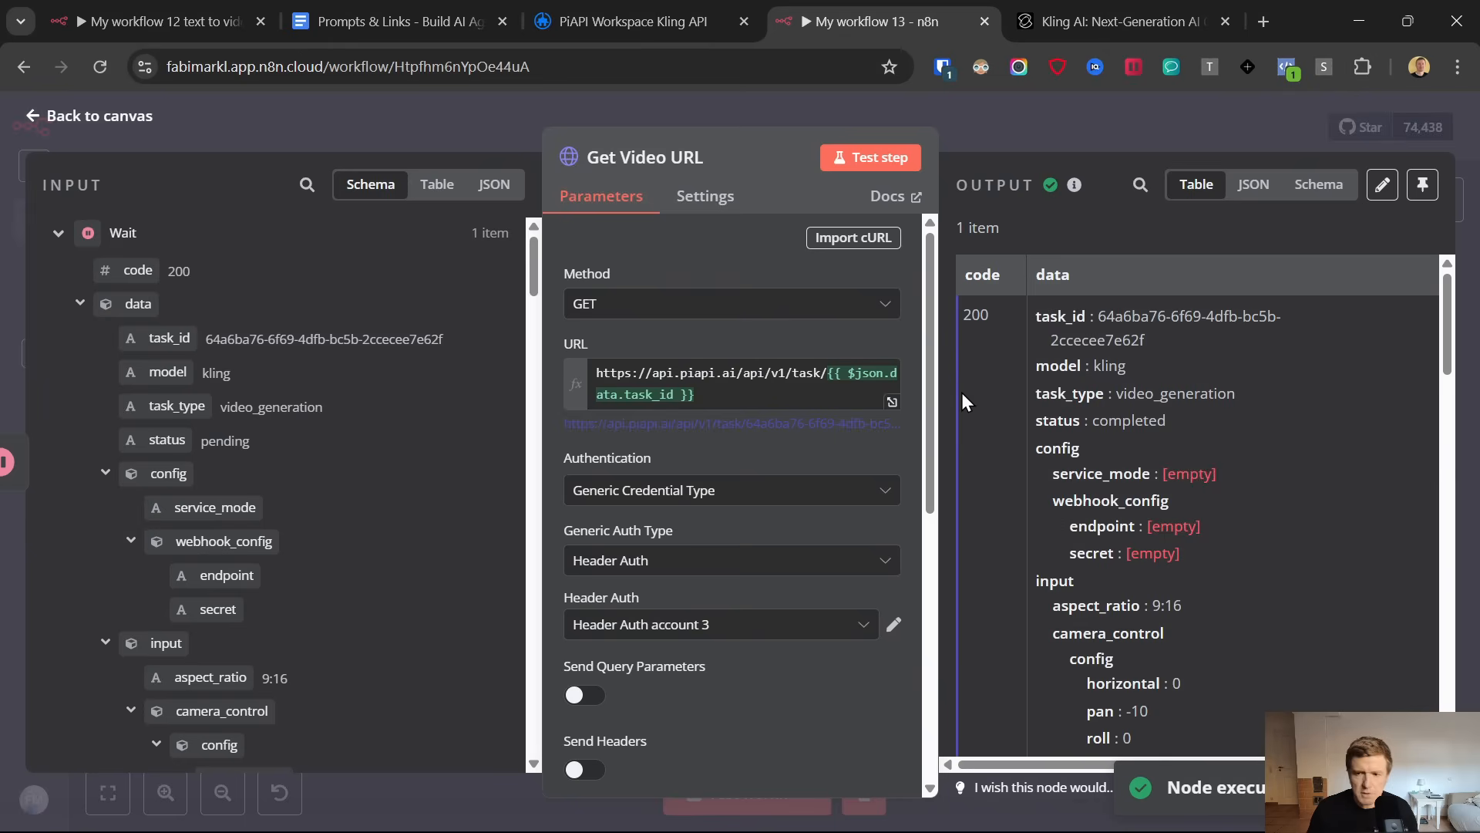
{"action": "scroll", "coordinate": [1112, 441], "scroll_direction": "down", "scroll_amount": 10}
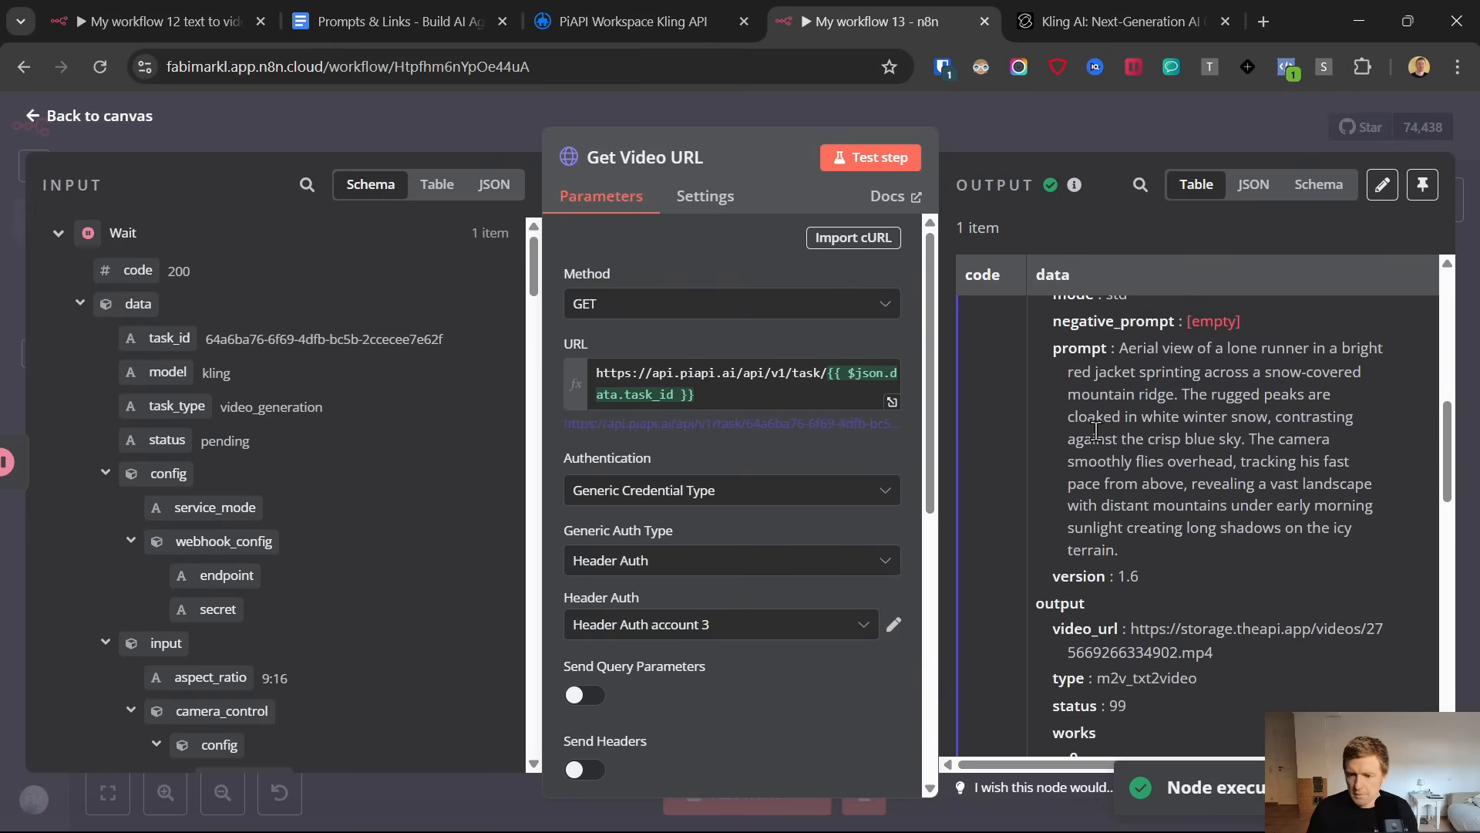
{"action": "left_click_drag", "start_coordinate": [1132, 629], "coordinate": [1218, 655]}
{"action": "key", "text": "ctrl+c"}
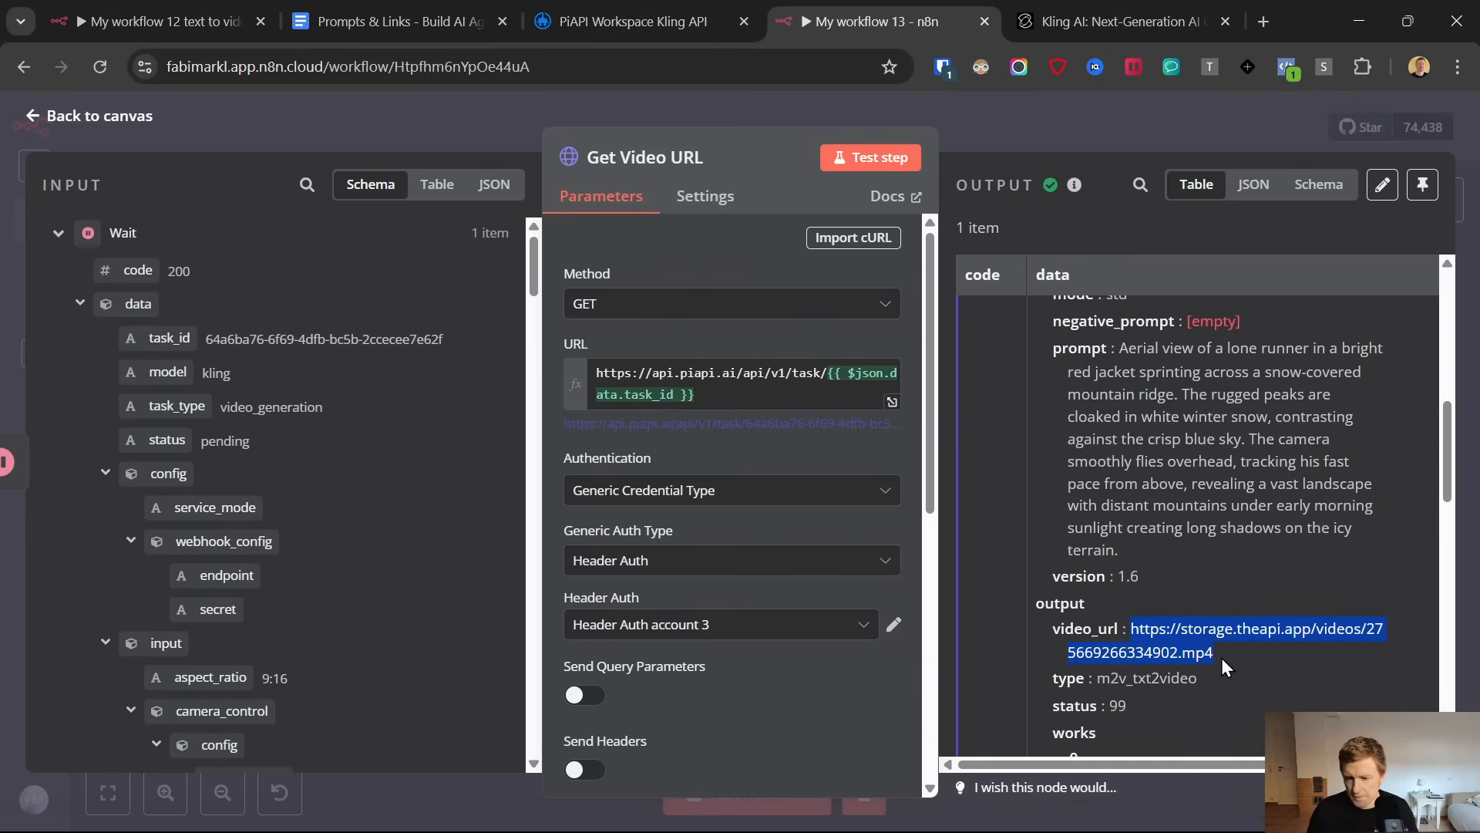
{"action": "left_click", "coordinate": [1260, 22]}
{"action": "key", "text": "ctrl+v"}
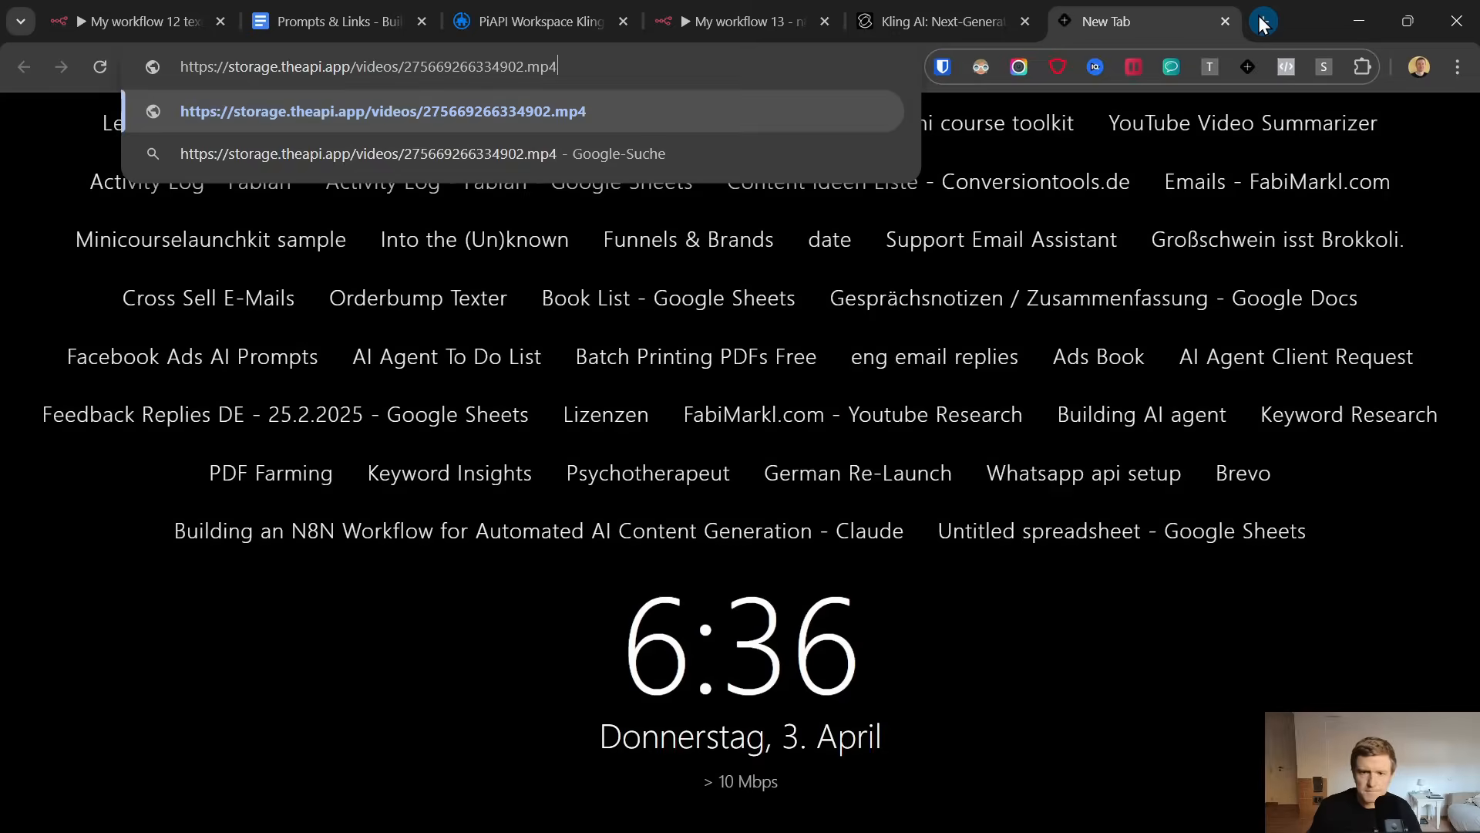
{"action": "key", "text": "Return"}
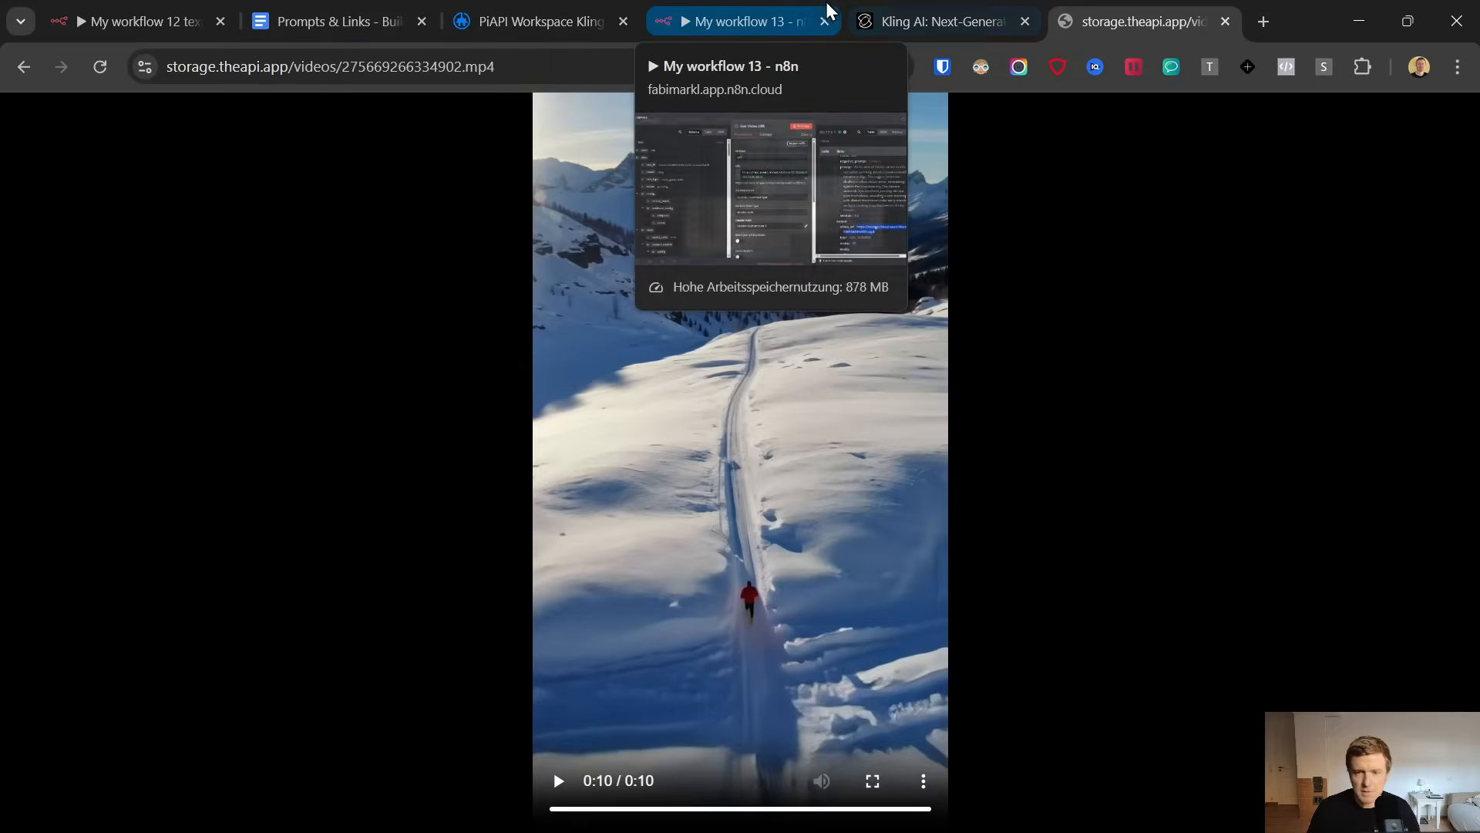
Return to the My workflow 13 canvas and add an OpenAI Message a model node after Get Video URL
{"action": "left_click", "coordinate": [760, 11]}
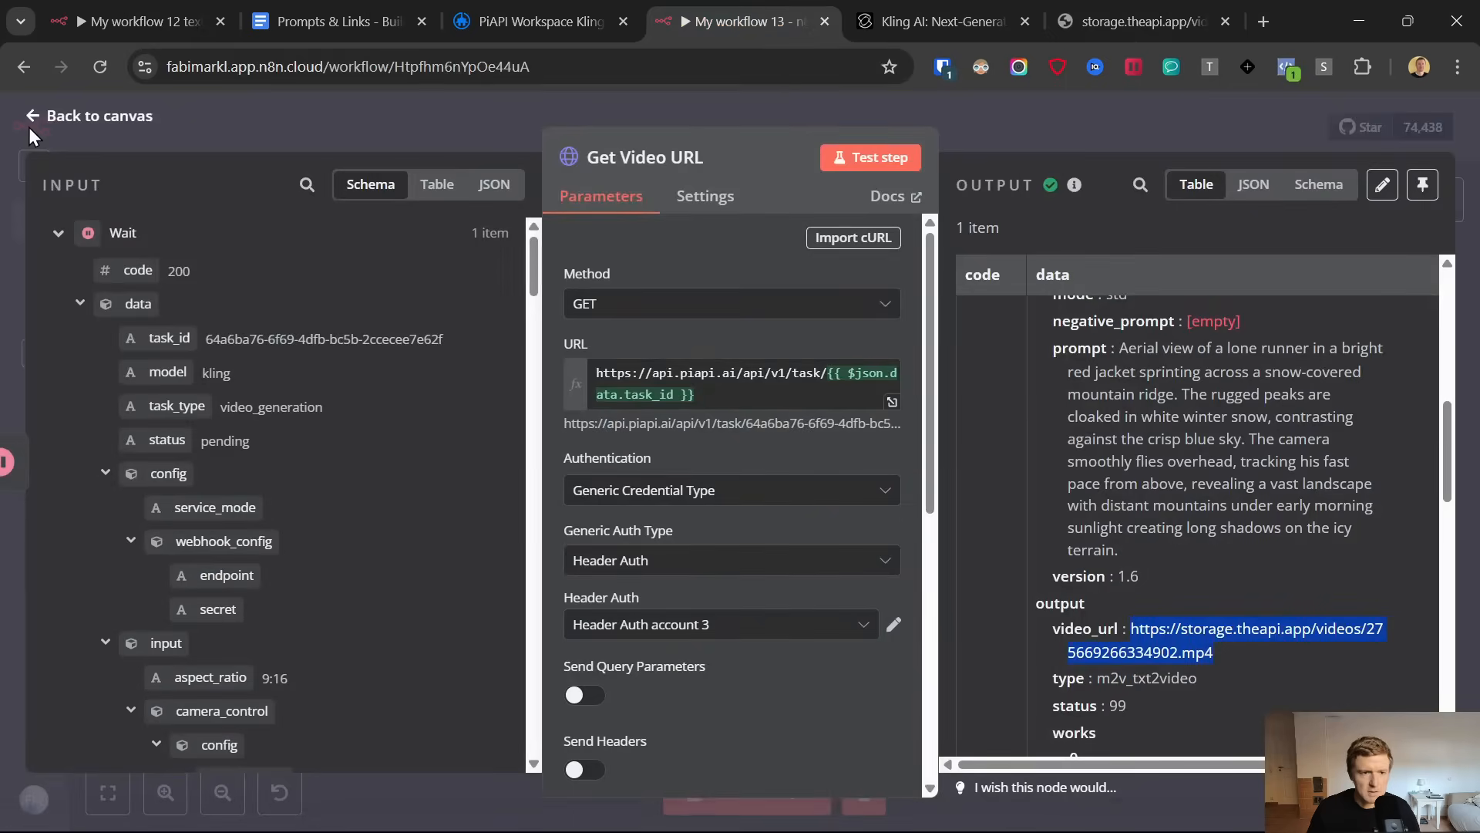
{"action": "left_click", "coordinate": [29, 126]}
{"action": "left_click", "coordinate": [1197, 433]}
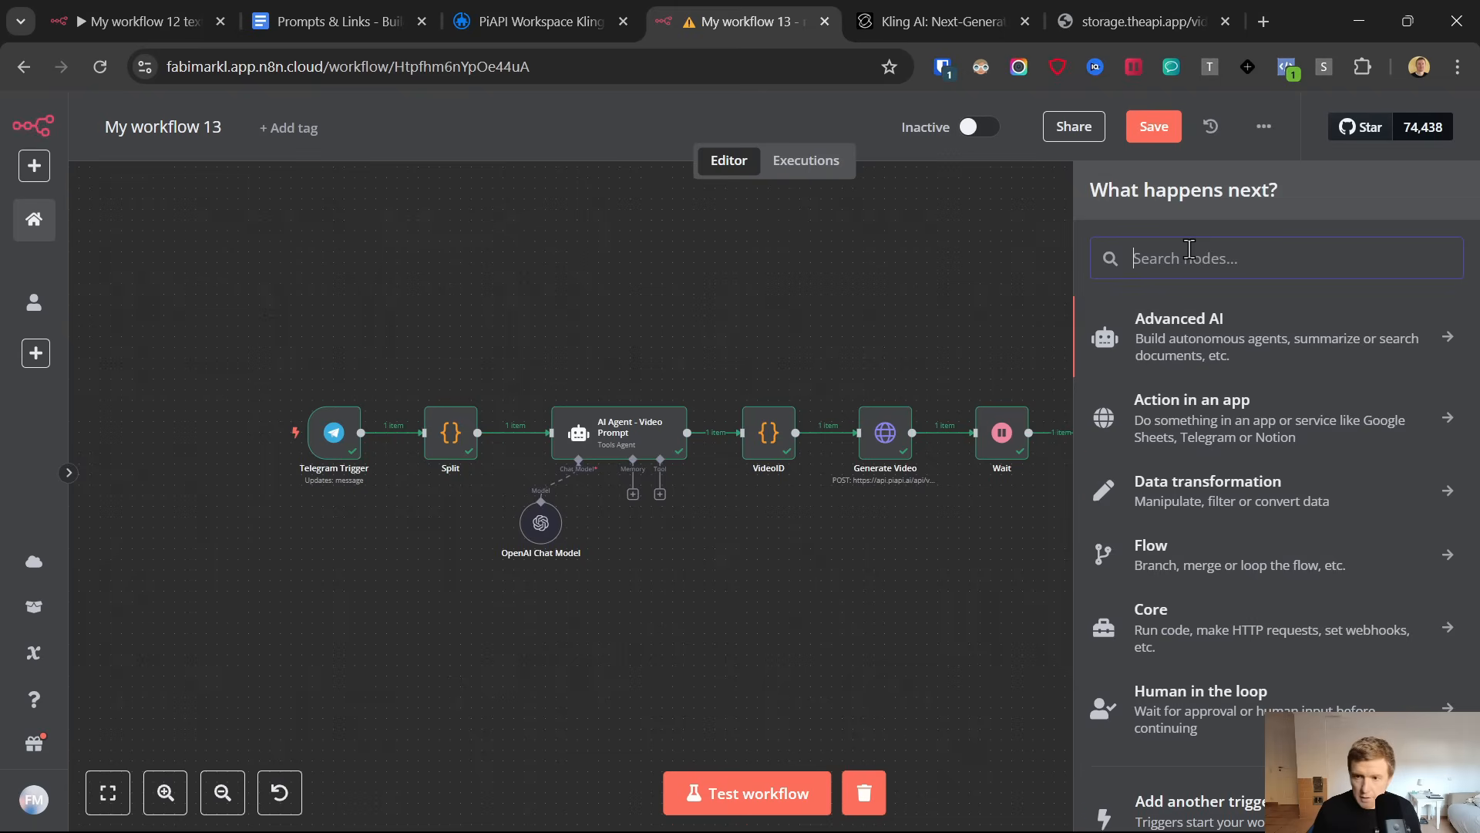
{"action": "type", "text": "open"}
{"action": "left_click", "coordinate": [1162, 323]}
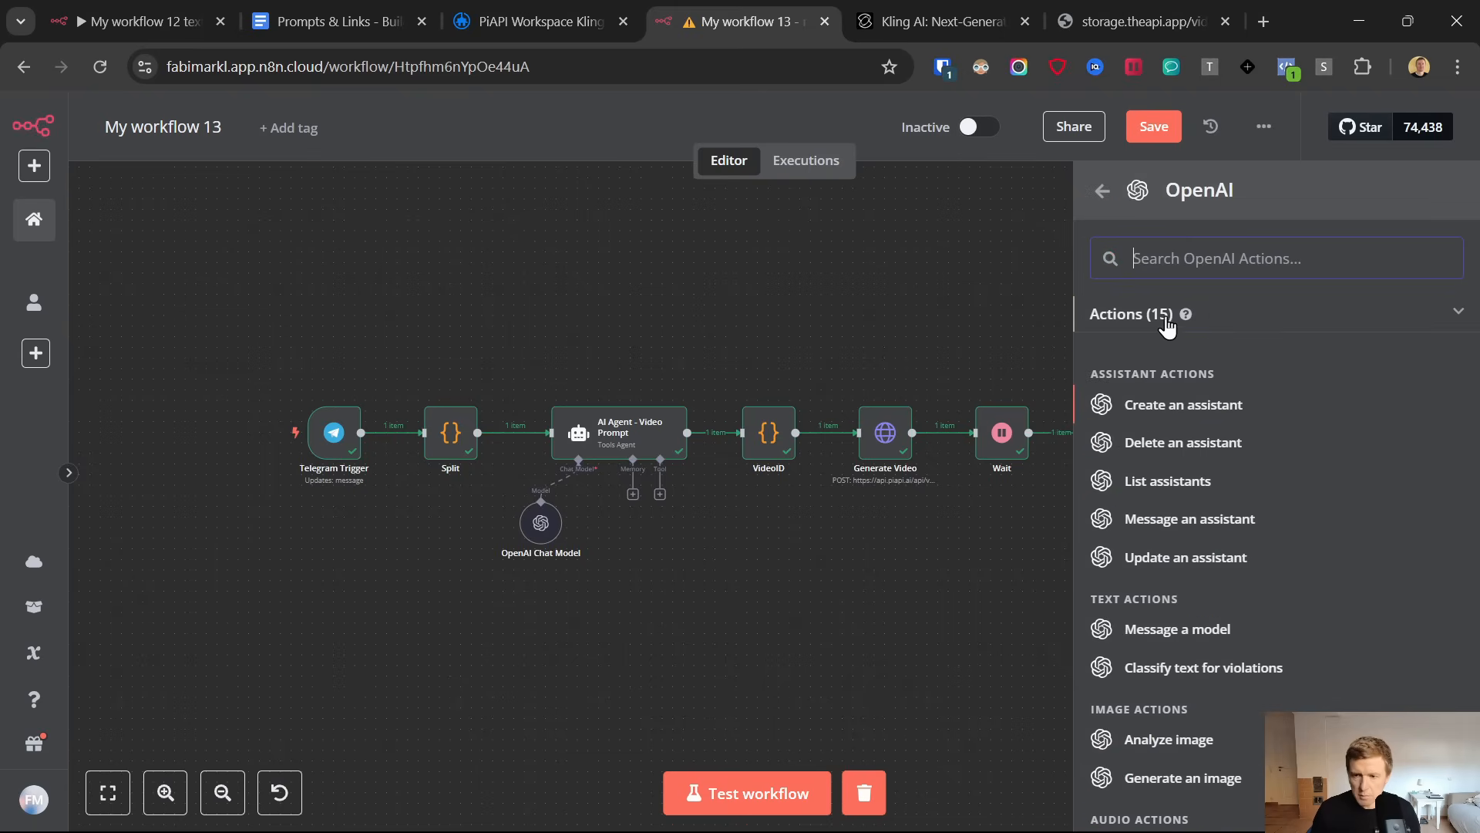
{"action": "scroll", "coordinate": [1183, 539], "scroll_direction": "down", "scroll_amount": 3}
{"action": "scroll", "coordinate": [1172, 585], "scroll_direction": "down", "scroll_amount": 3}
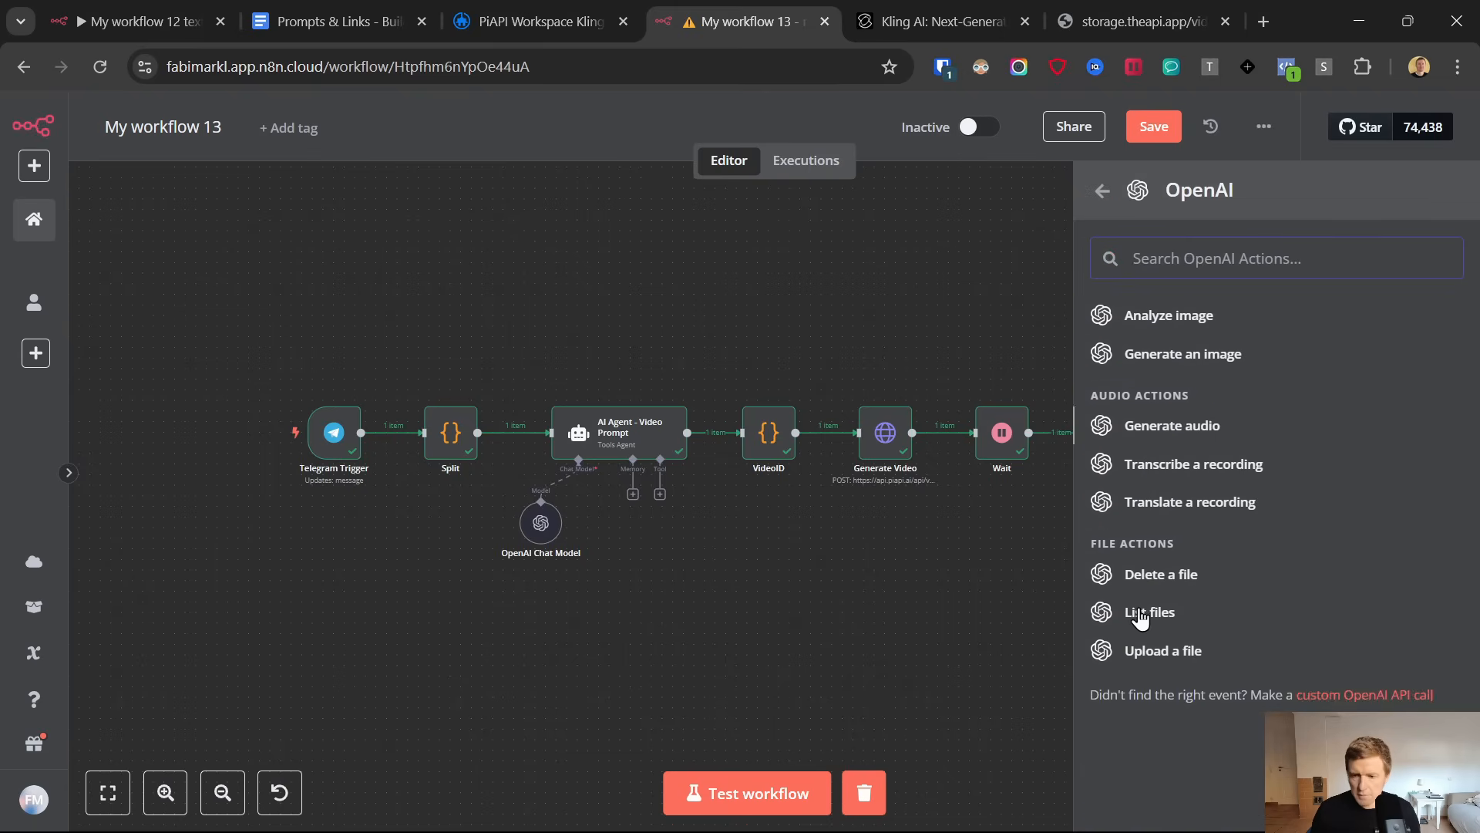
{"action": "scroll", "coordinate": [1180, 578], "scroll_direction": "up", "scroll_amount": 5}
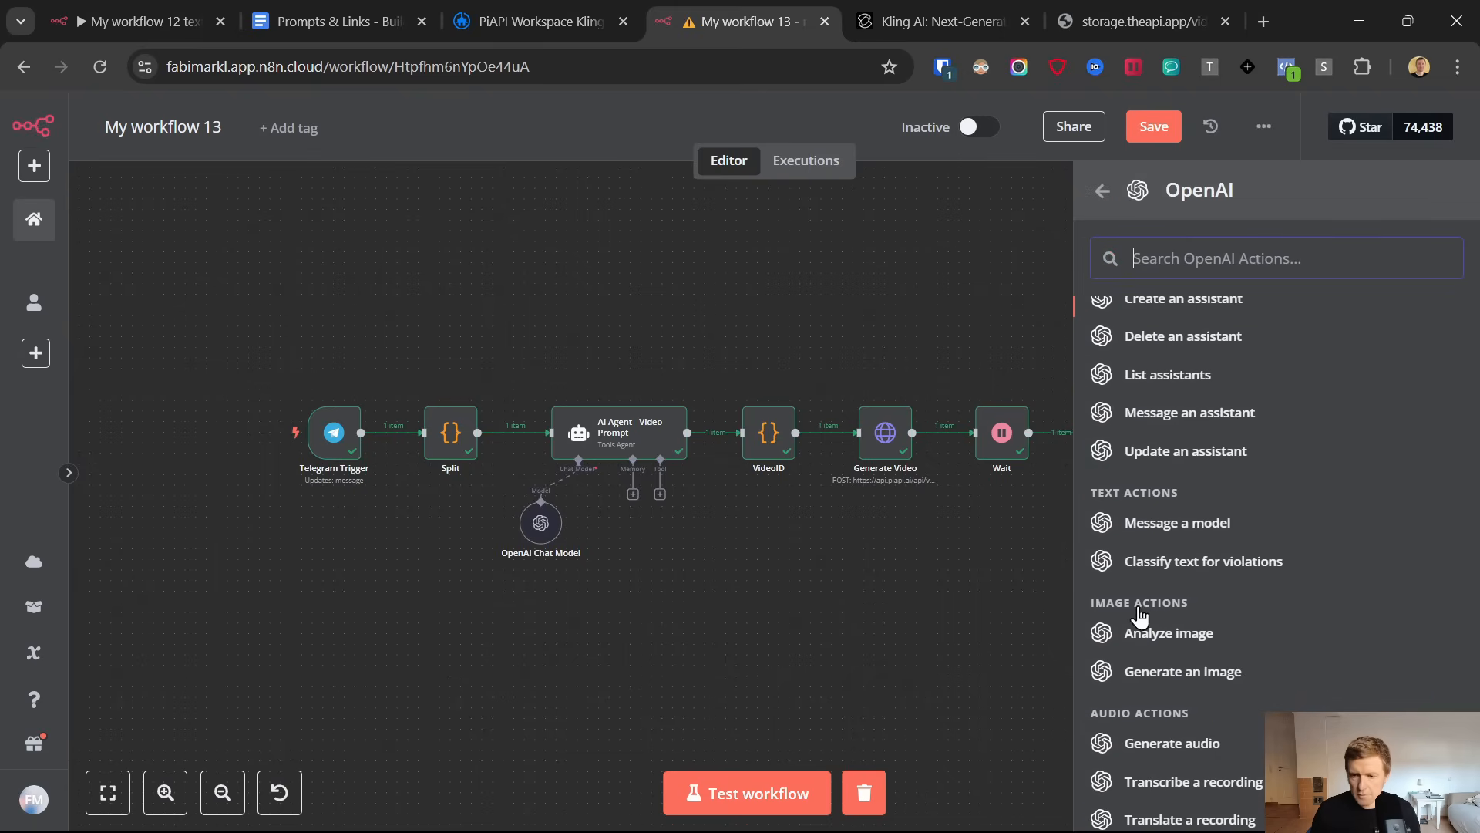
{"action": "left_click", "coordinate": [1170, 532]}
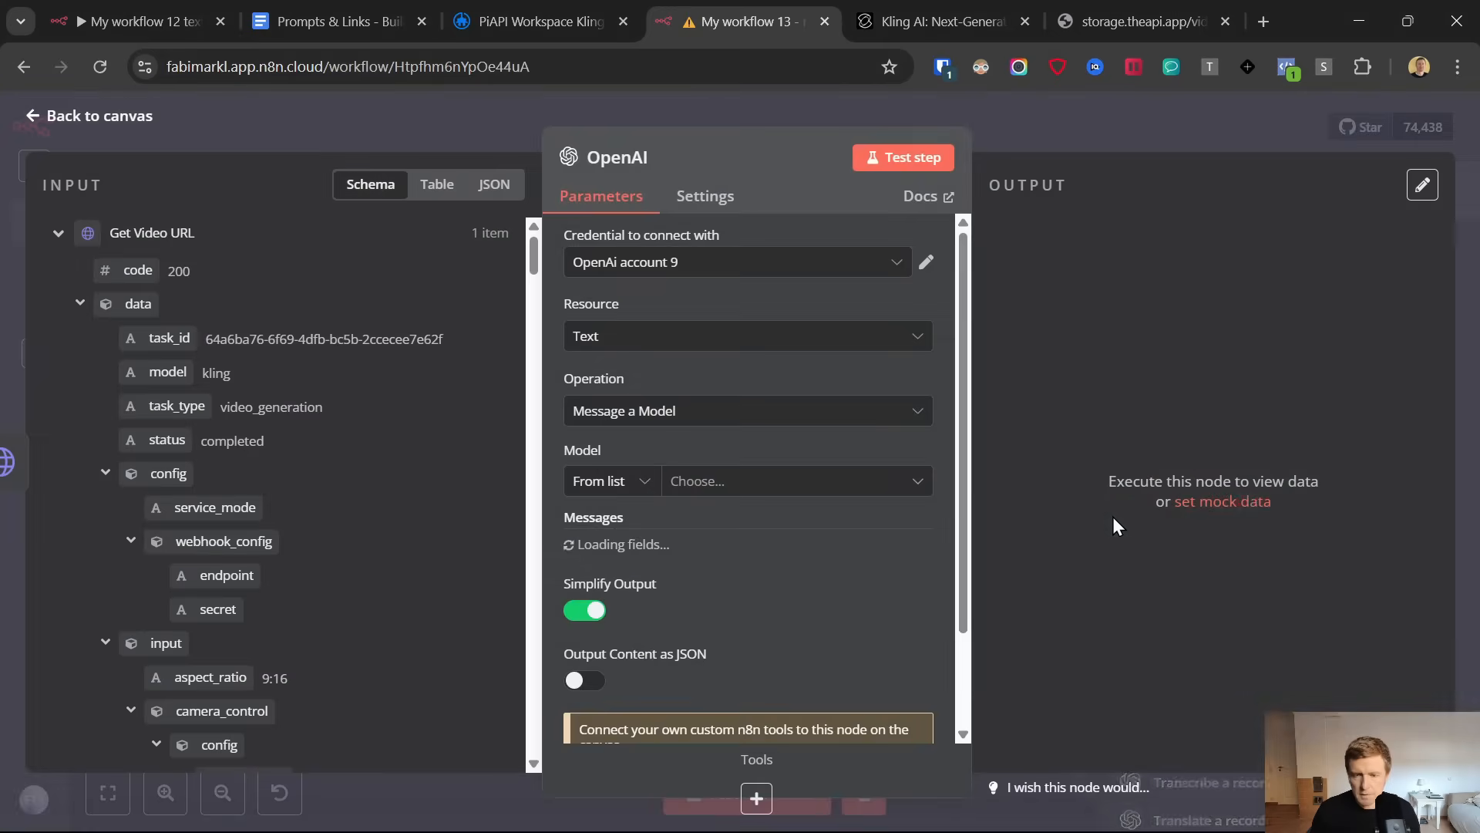
Set the OpenAI node's credential to OpenAi account 11 and its model to GPT-4O
{"action": "left_click", "coordinate": [620, 266]}
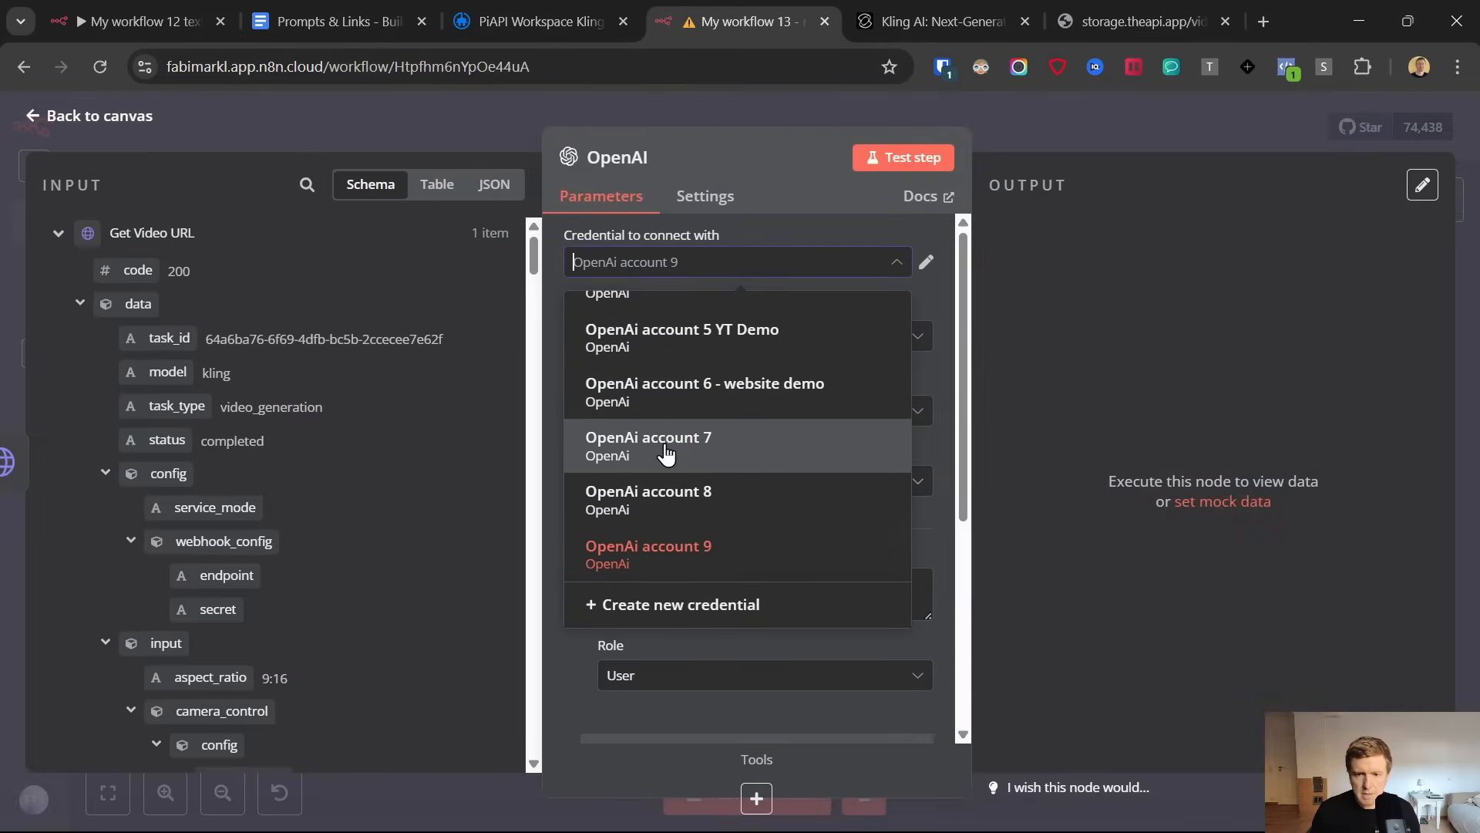
{"action": "scroll", "coordinate": [667, 461], "scroll_direction": "up", "scroll_amount": 3}
{"action": "left_click", "coordinate": [670, 339]}
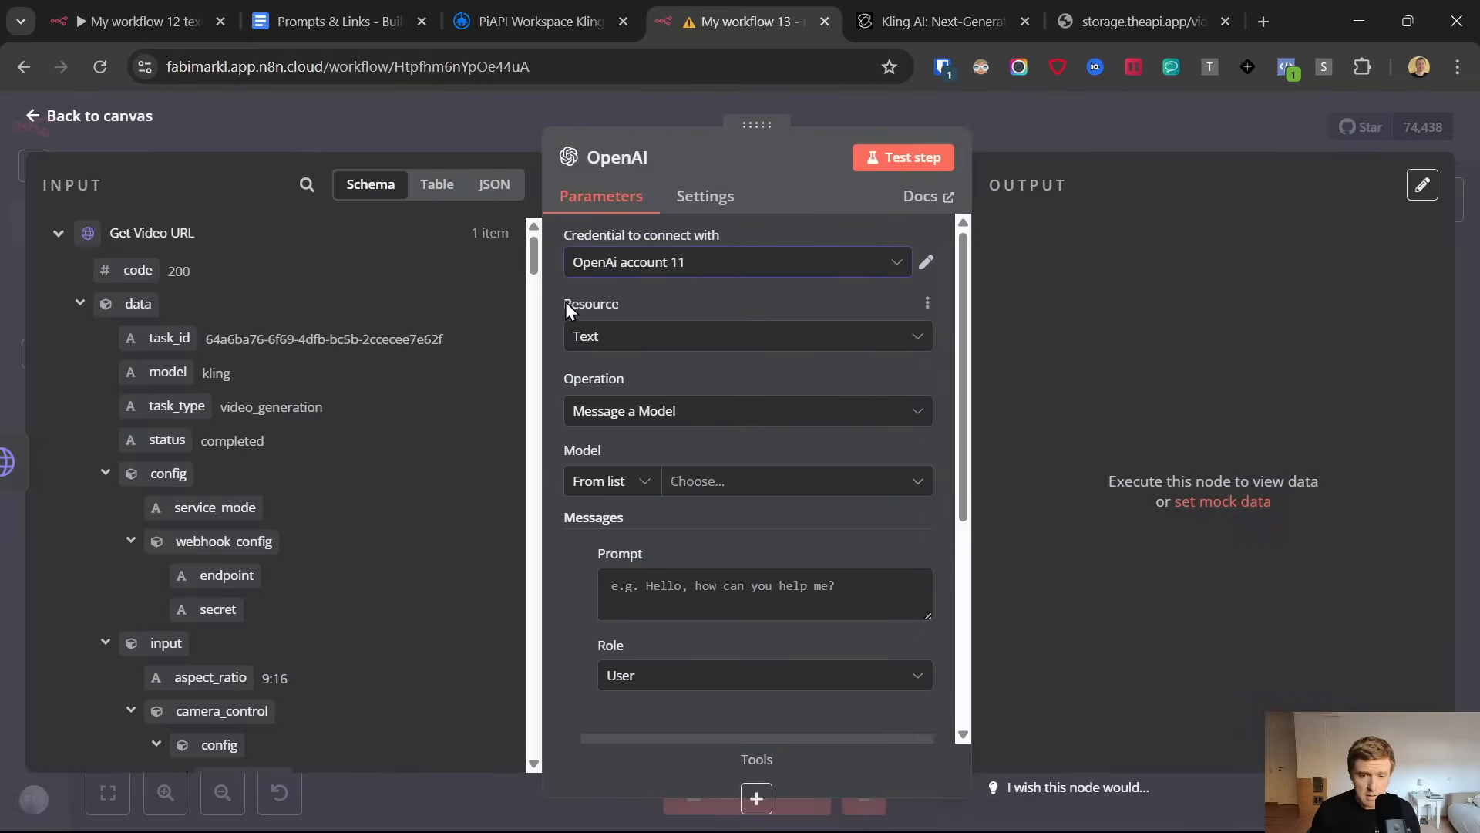
{"action": "scroll", "coordinate": [637, 428], "scroll_direction": "down", "scroll_amount": 2}
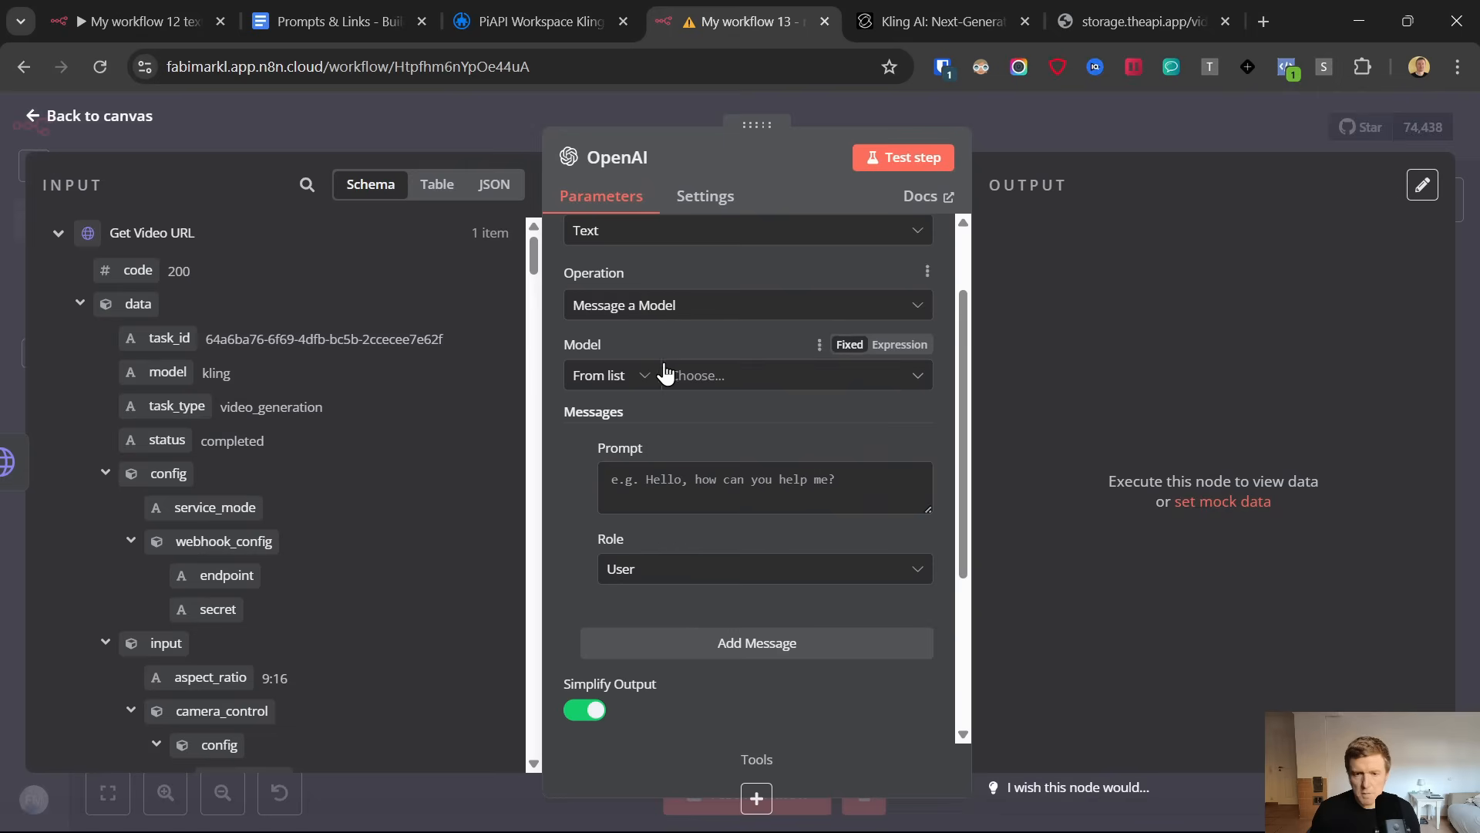
{"action": "left_click", "coordinate": [706, 376]}
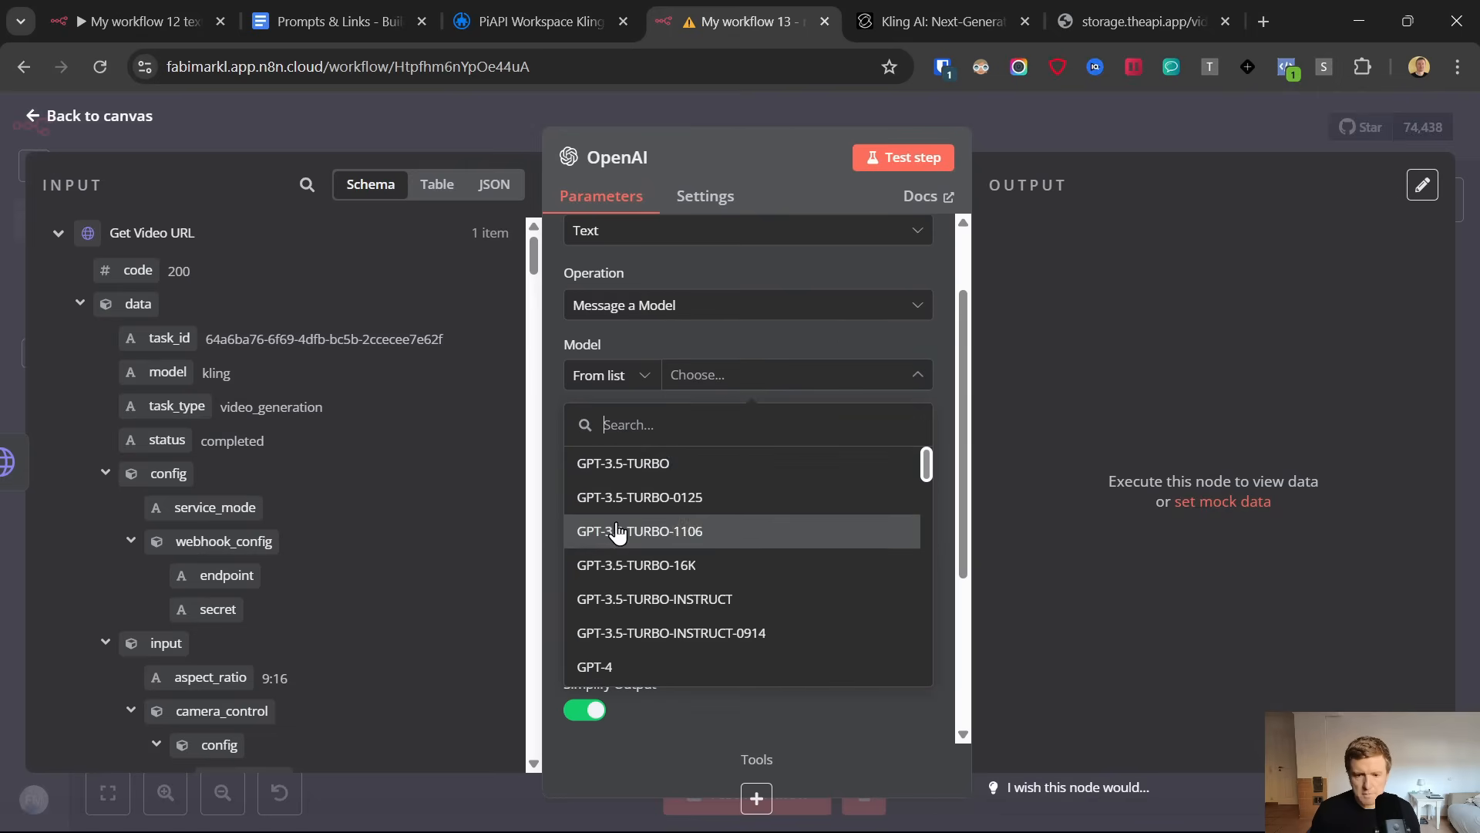
{"action": "scroll", "coordinate": [617, 532], "scroll_direction": "down", "scroll_amount": 5}
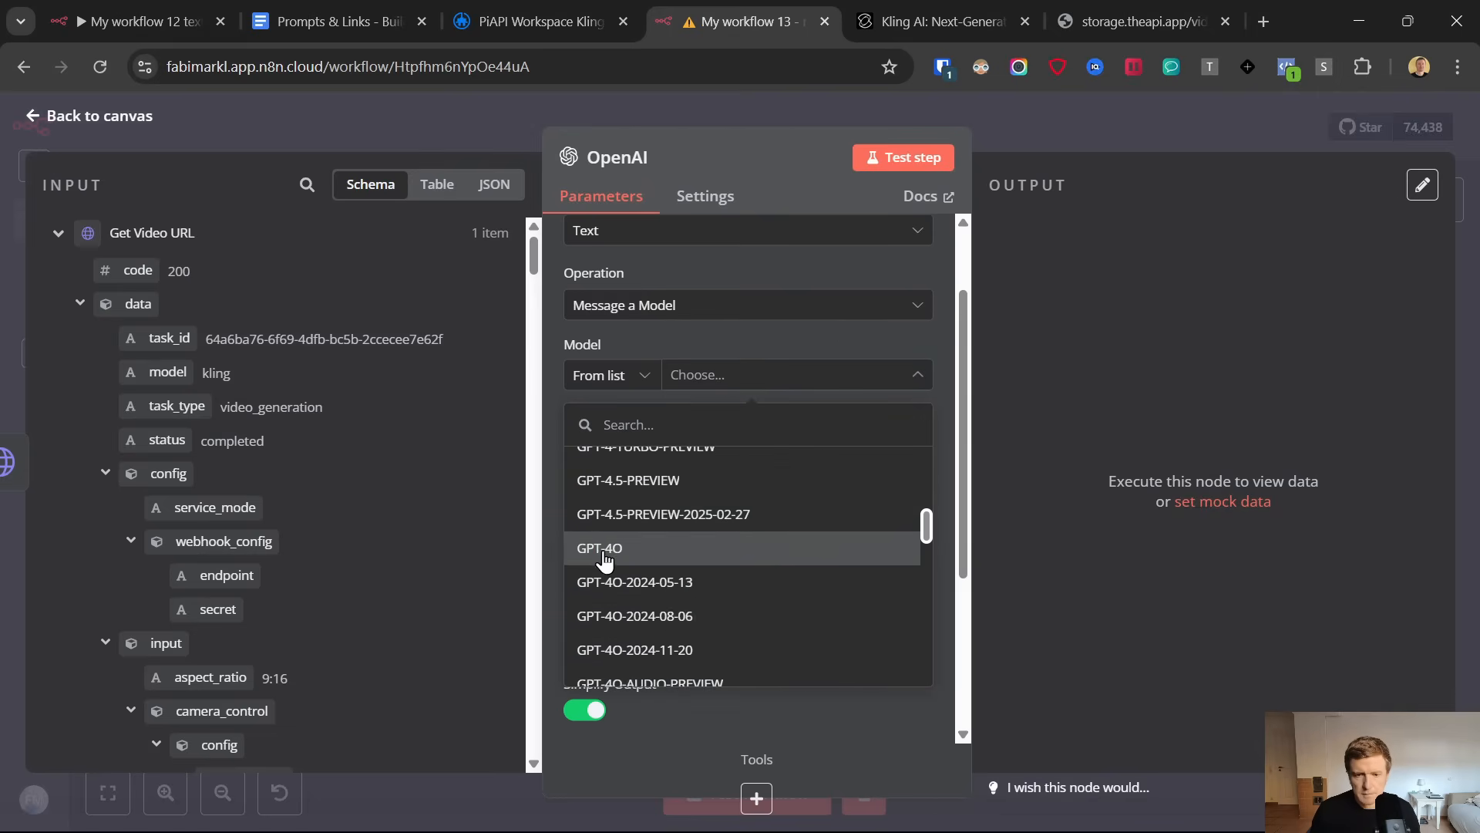
{"action": "left_click", "coordinate": [603, 549]}
Copy the Voice Over Script Prompt from the Prompts & Links document into the OpenAI node's prompt and make it an expression
{"action": "left_click", "coordinate": [660, 504]}
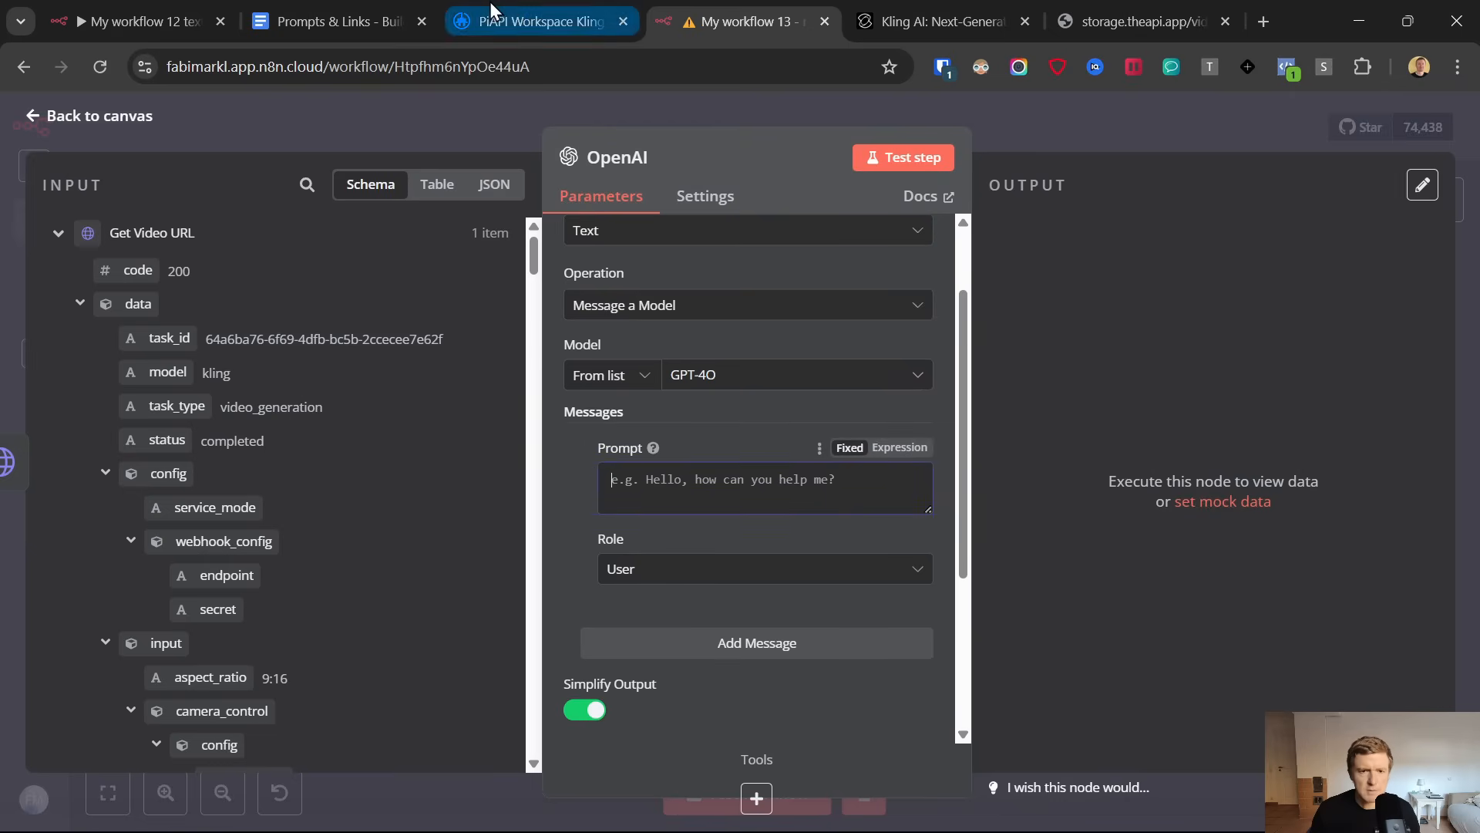
{"action": "left_click", "coordinate": [327, 9]}
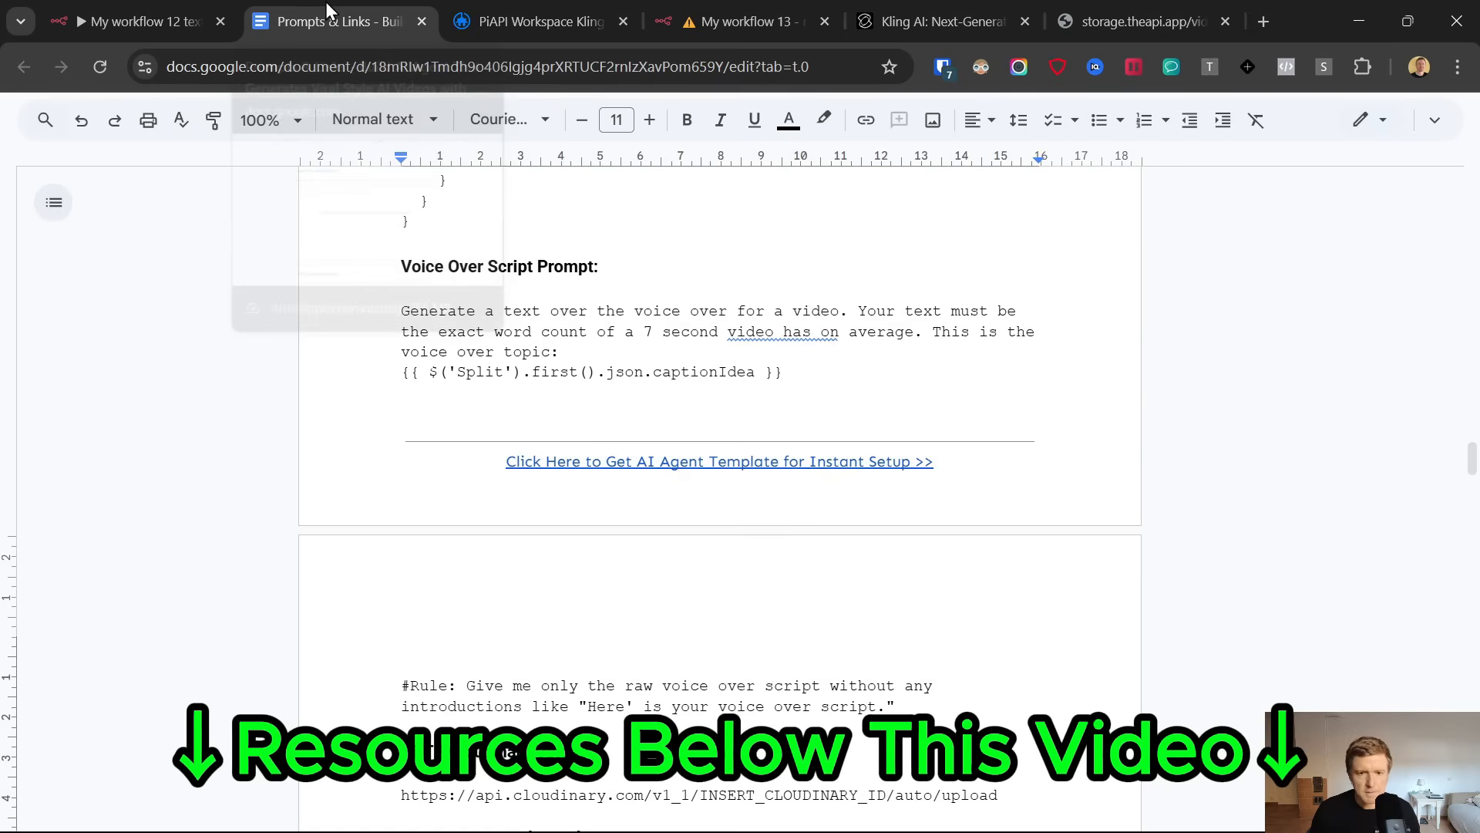
{"action": "left_click", "coordinate": [392, 299]}
{"action": "left_click", "coordinate": [941, 701], "text": "shift"}
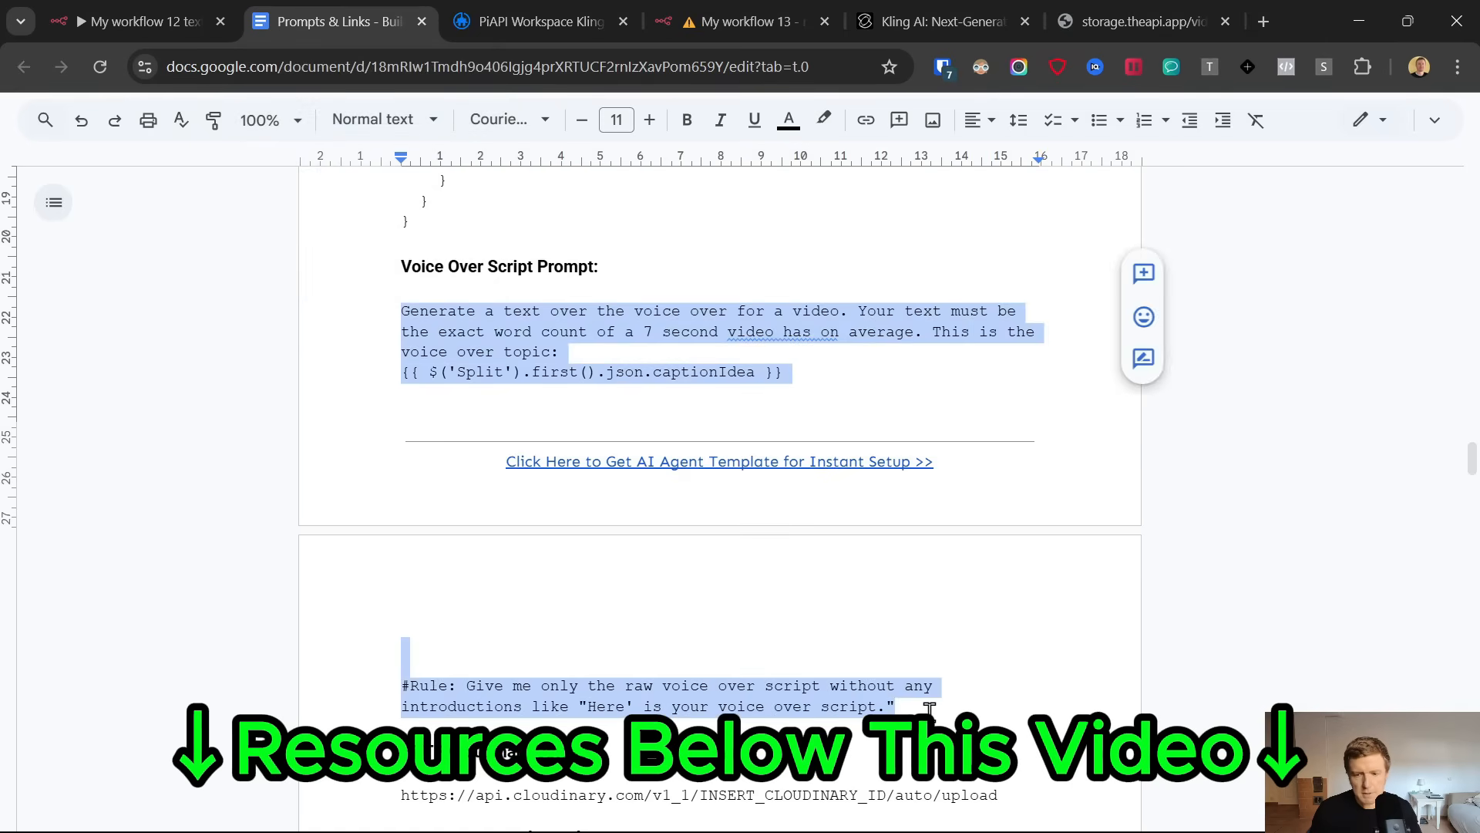
{"action": "left_click", "coordinate": [756, 7]}
{"action": "key", "text": "ctrl+v"}
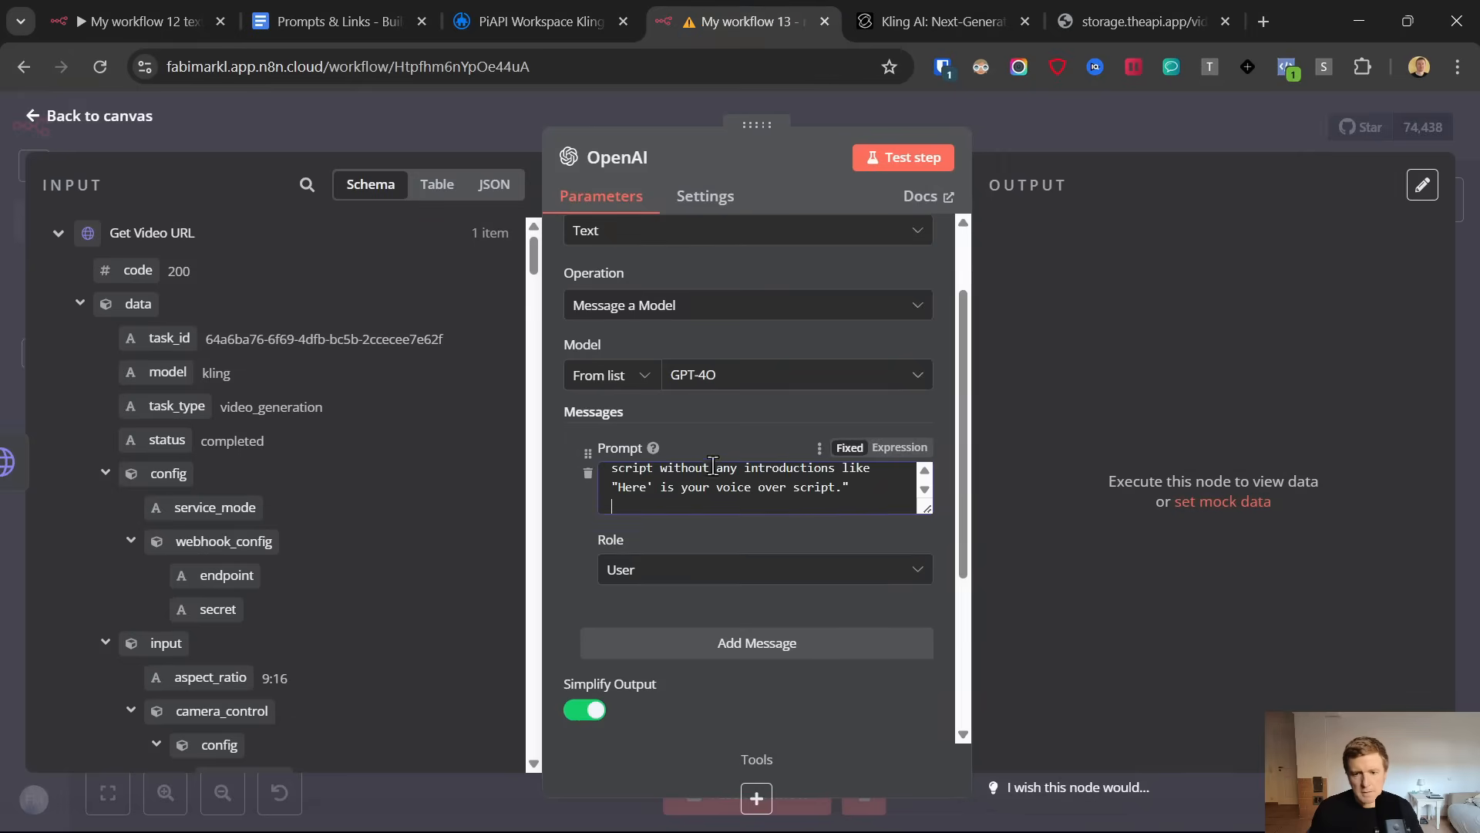
{"action": "left_click", "coordinate": [892, 450]}
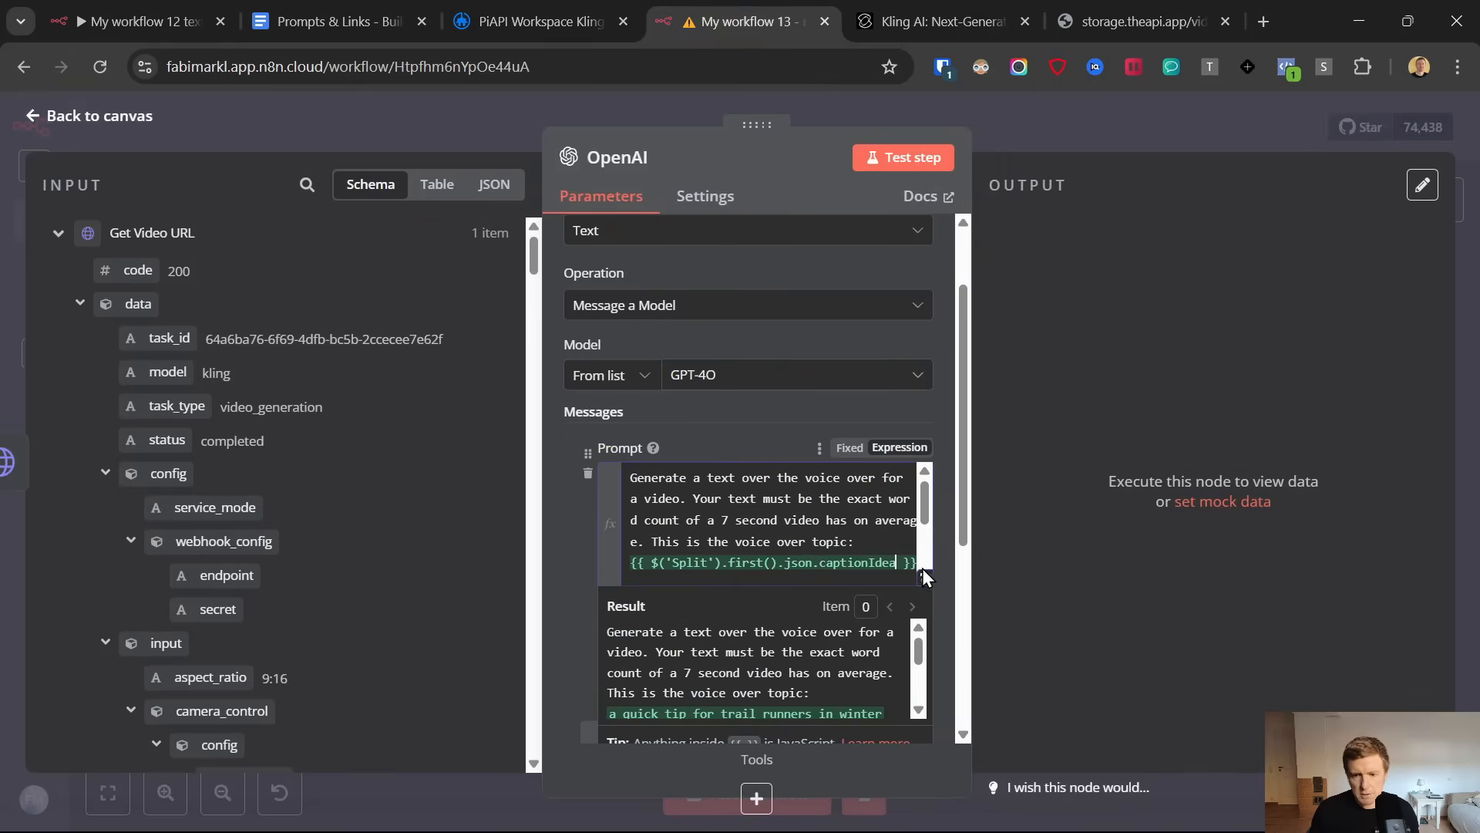
Replace the prompt's voice over topic expression with the captionIdea field from the Split node's output
{"action": "triple_click", "coordinate": [837, 557]}
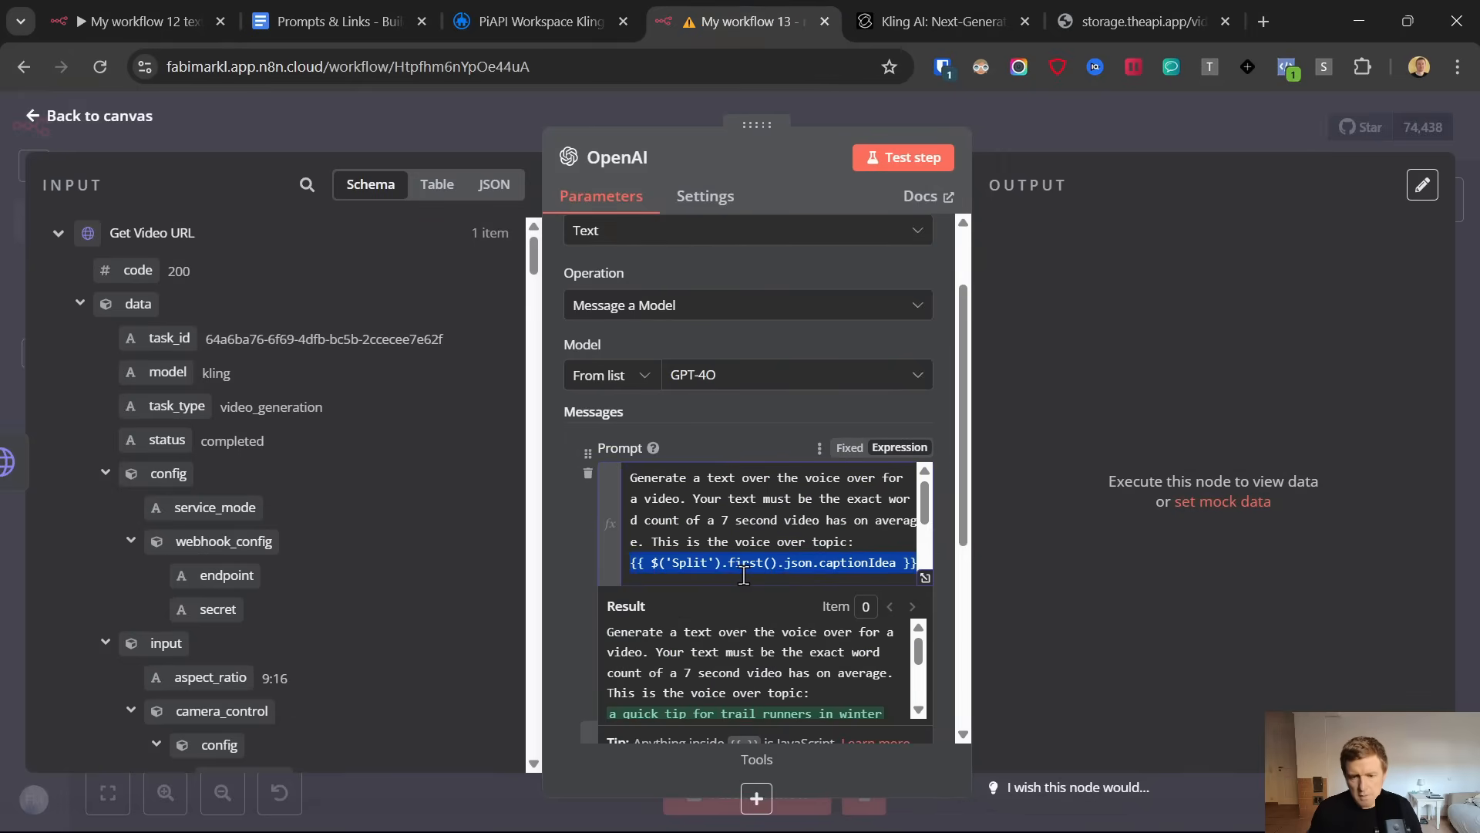
{"action": "key", "text": "BackSpace"}
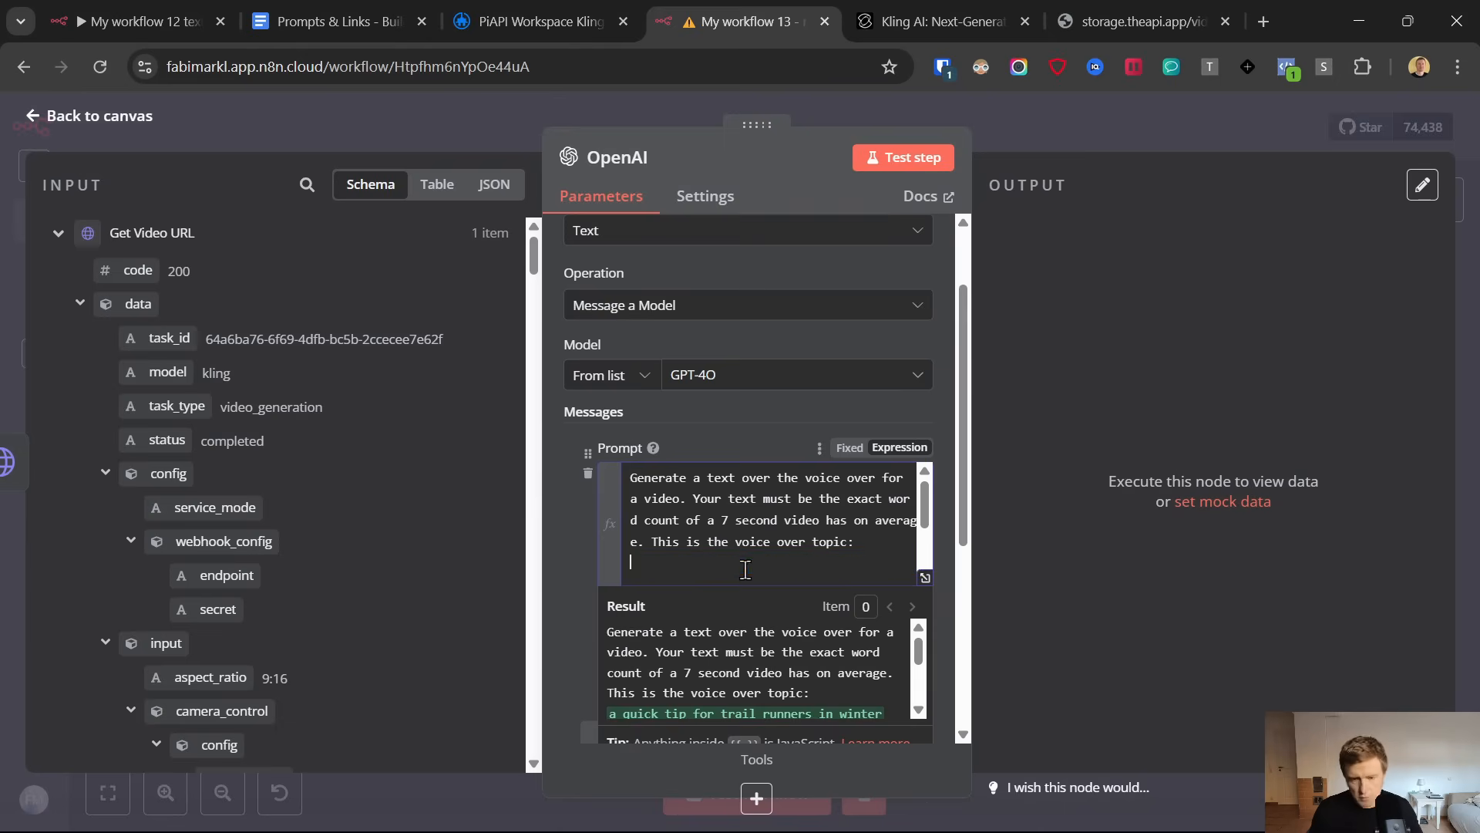
{"action": "scroll", "coordinate": [288, 532], "scroll_direction": "down", "scroll_amount": 10}
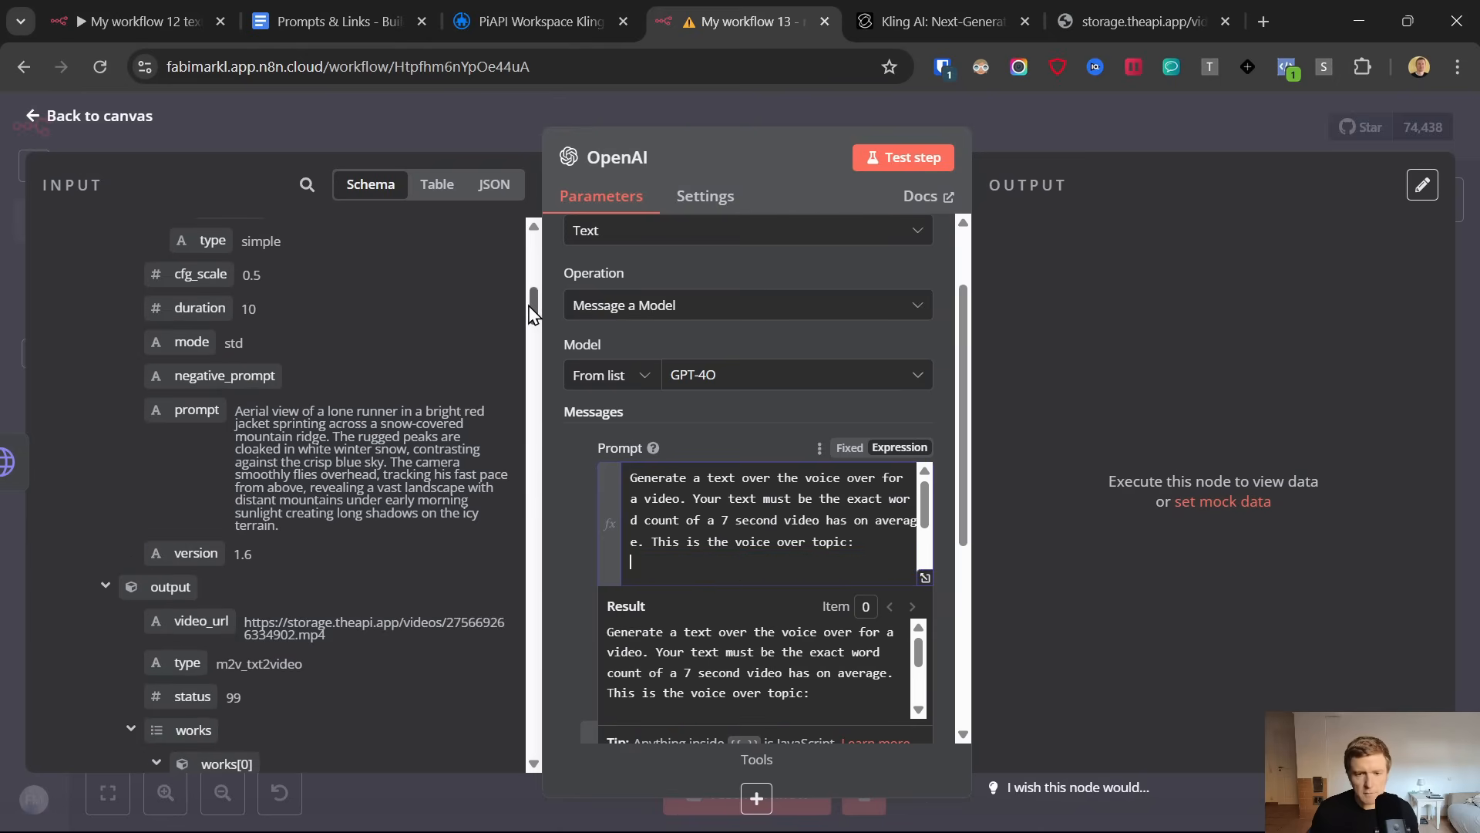
{"action": "left_click_drag", "start_coordinate": [536, 308], "coordinate": [548, 734]}
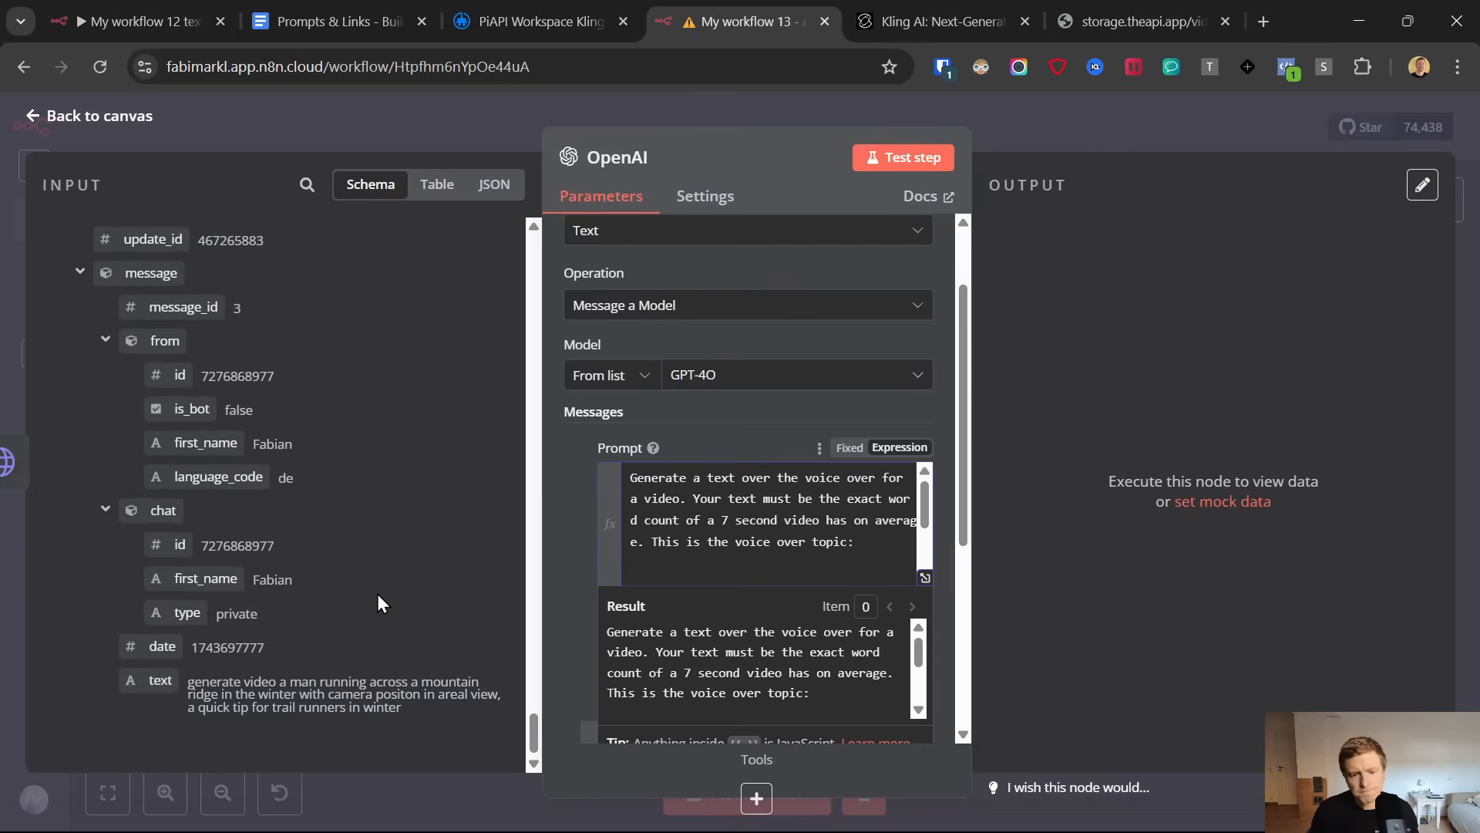
{"action": "scroll", "coordinate": [309, 592], "scroll_direction": "up", "scroll_amount": 5}
{"action": "left_click_drag", "start_coordinate": [158, 588], "coordinate": [744, 575]}
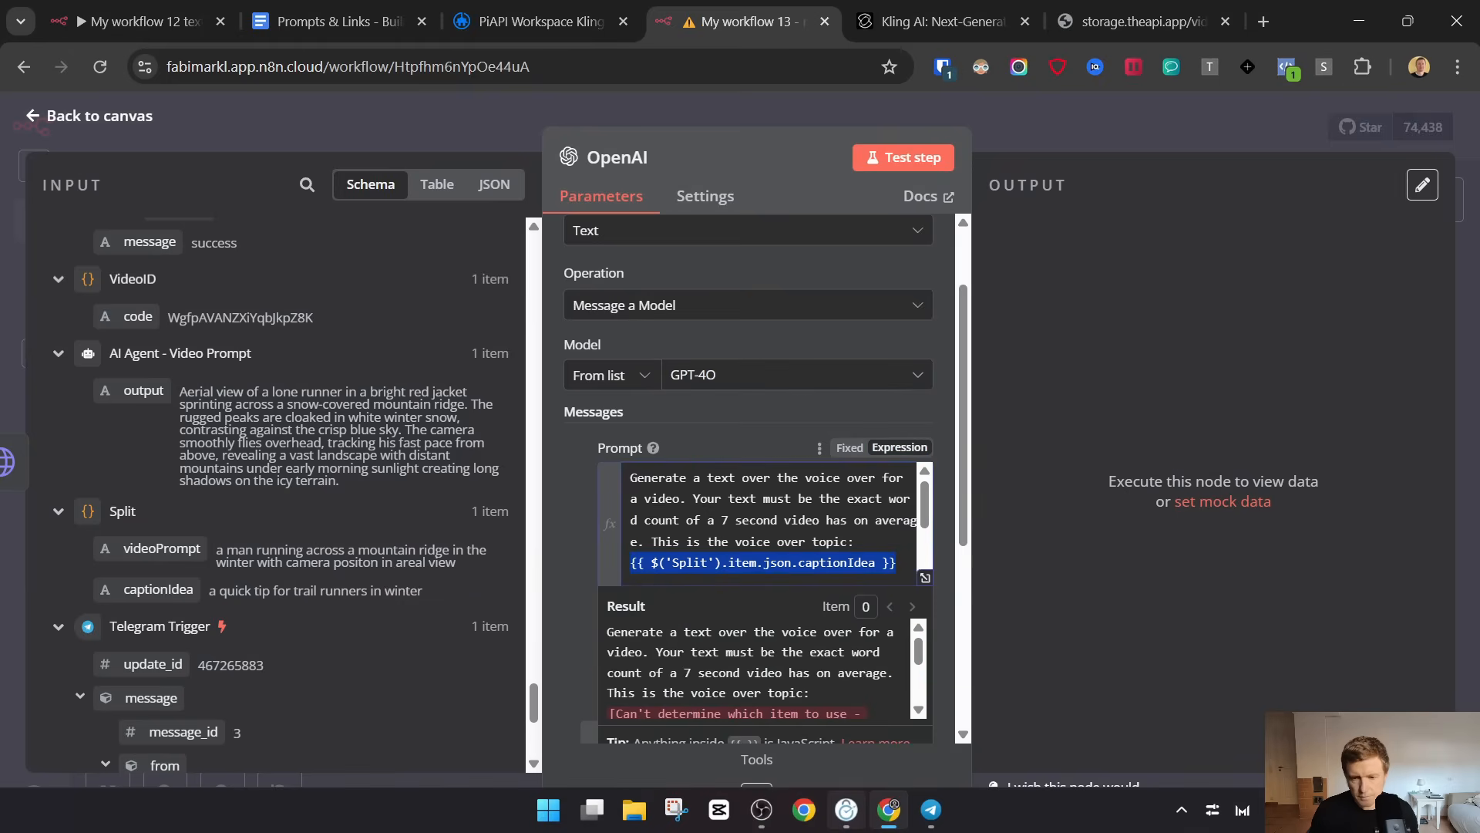
Switch to Telegram and review the latest video request message in the ViralStyleVideo chat
{"action": "left_click", "coordinate": [931, 810]}
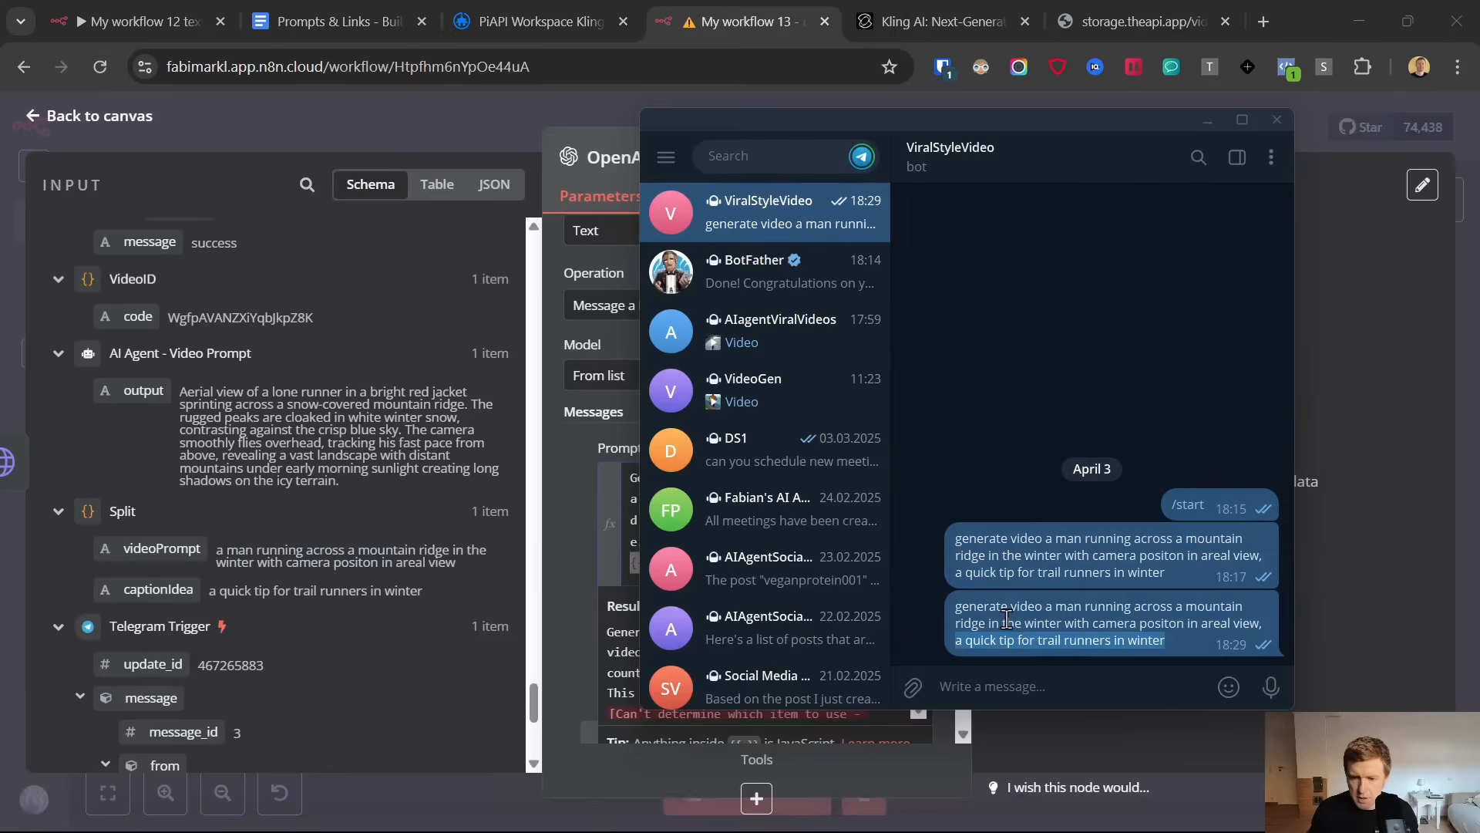
{"action": "triple_click", "coordinate": [1006, 619]}
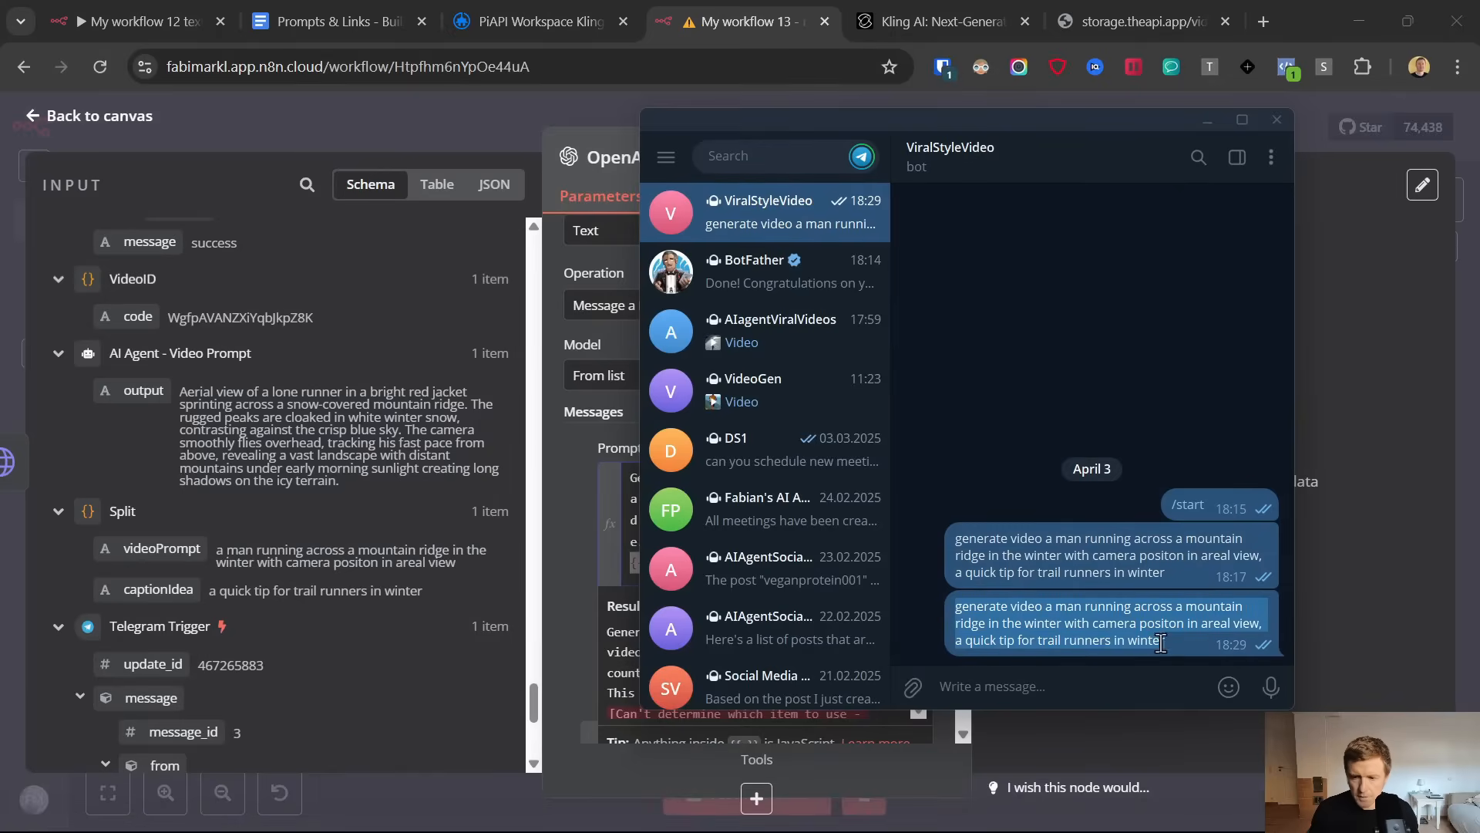
{"action": "left_click", "coordinate": [1377, 453]}
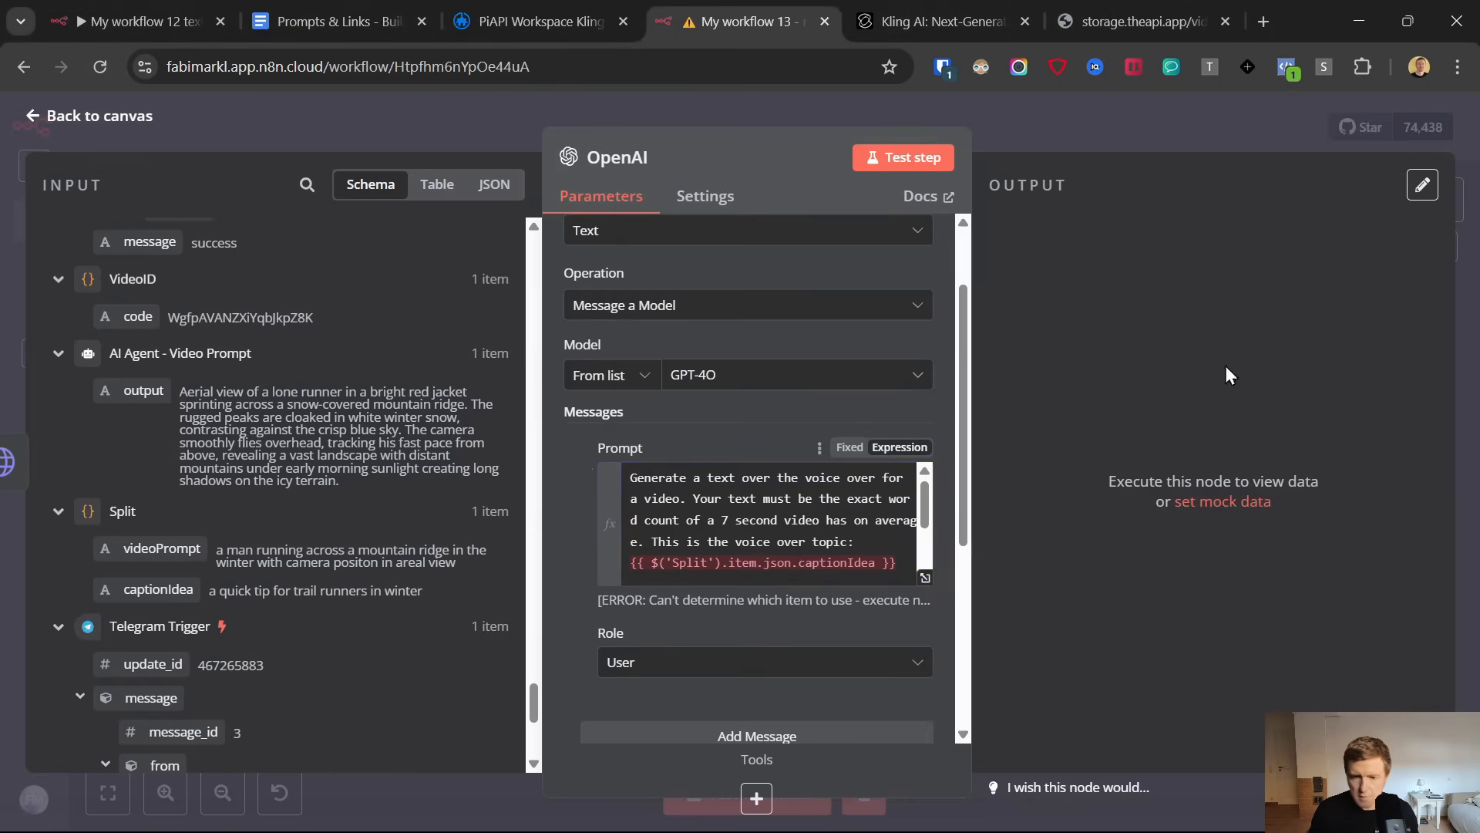
Test the OpenAI node and ask the AI Assistant how to fix the expression error
{"action": "left_click", "coordinate": [908, 158]}
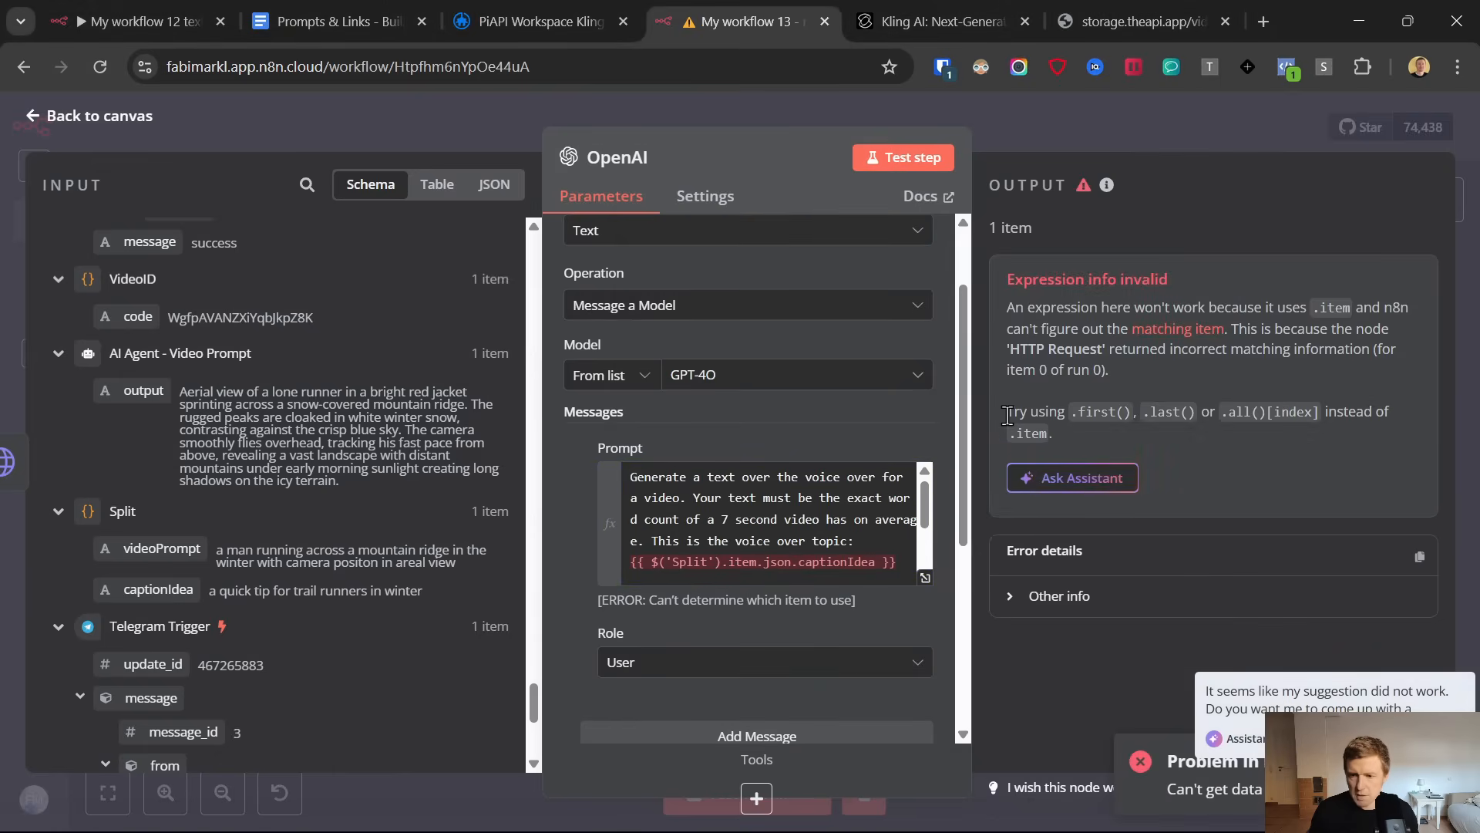
{"action": "left_click_drag", "start_coordinate": [1007, 415], "coordinate": [1093, 414]}
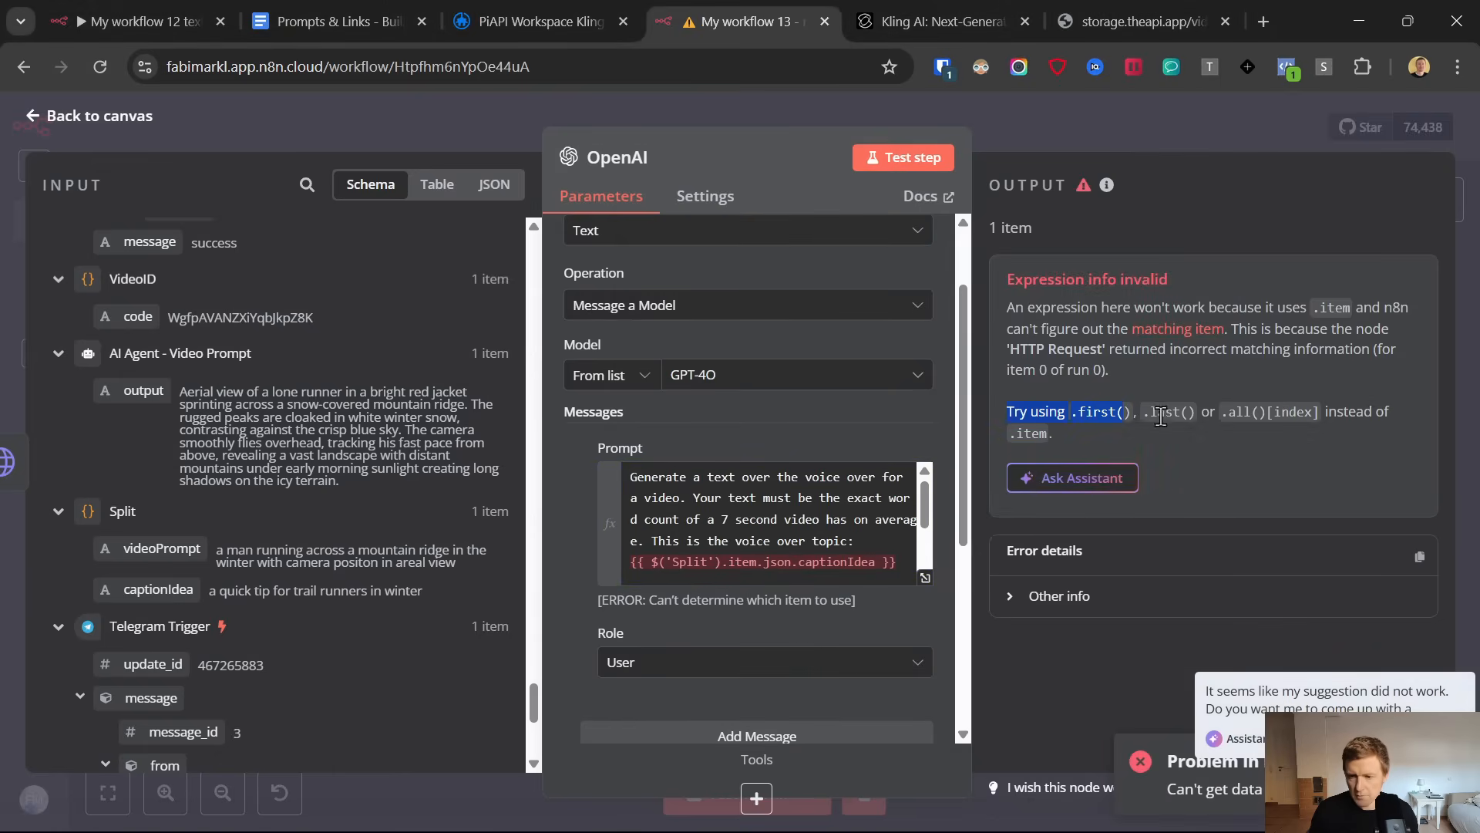
{"action": "left_click", "coordinate": [1093, 483]}
{"action": "left_click", "coordinate": [899, 528]}
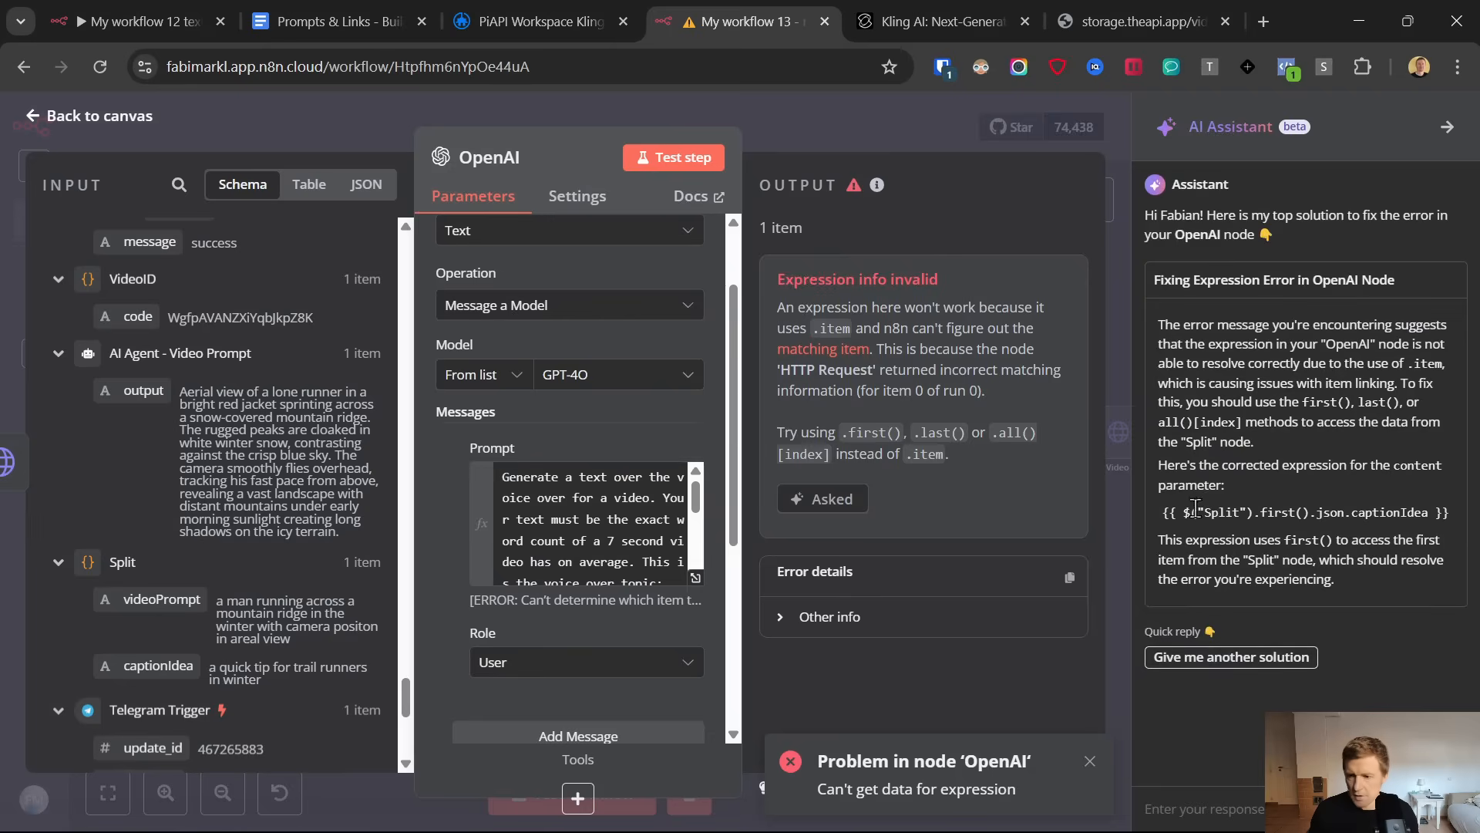
Replace the prompt's captionIdea expression with the assistant's corrected version, {{ $("Split").first().json.captionIdea }}
{"action": "triple_click", "coordinate": [1194, 509]}
{"action": "key", "text": "ctrl+c"}
{"action": "right_click", "coordinate": [1260, 514]}
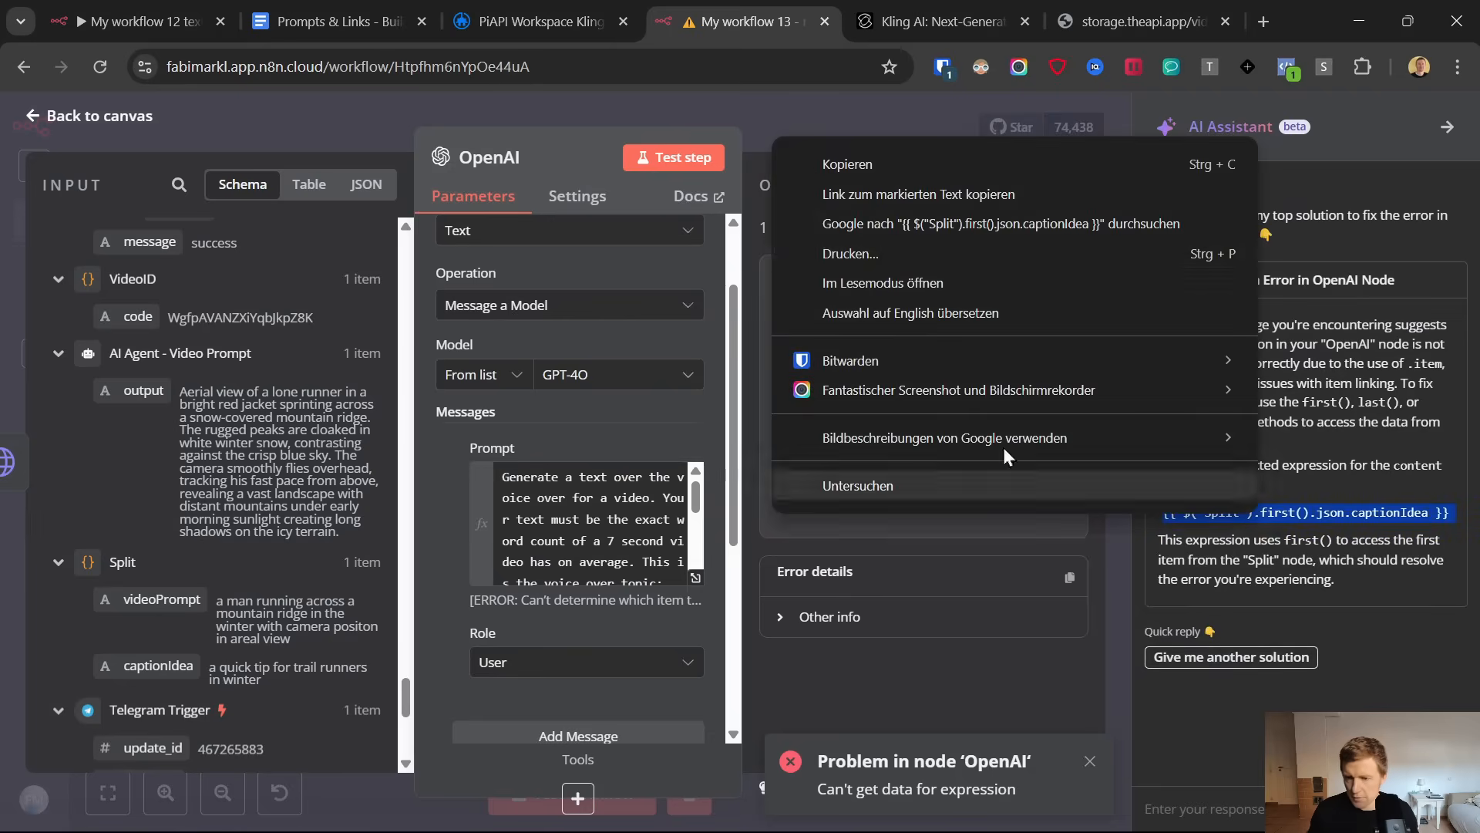
{"action": "left_click", "coordinate": [846, 164]}
{"action": "left_click", "coordinate": [1447, 126]}
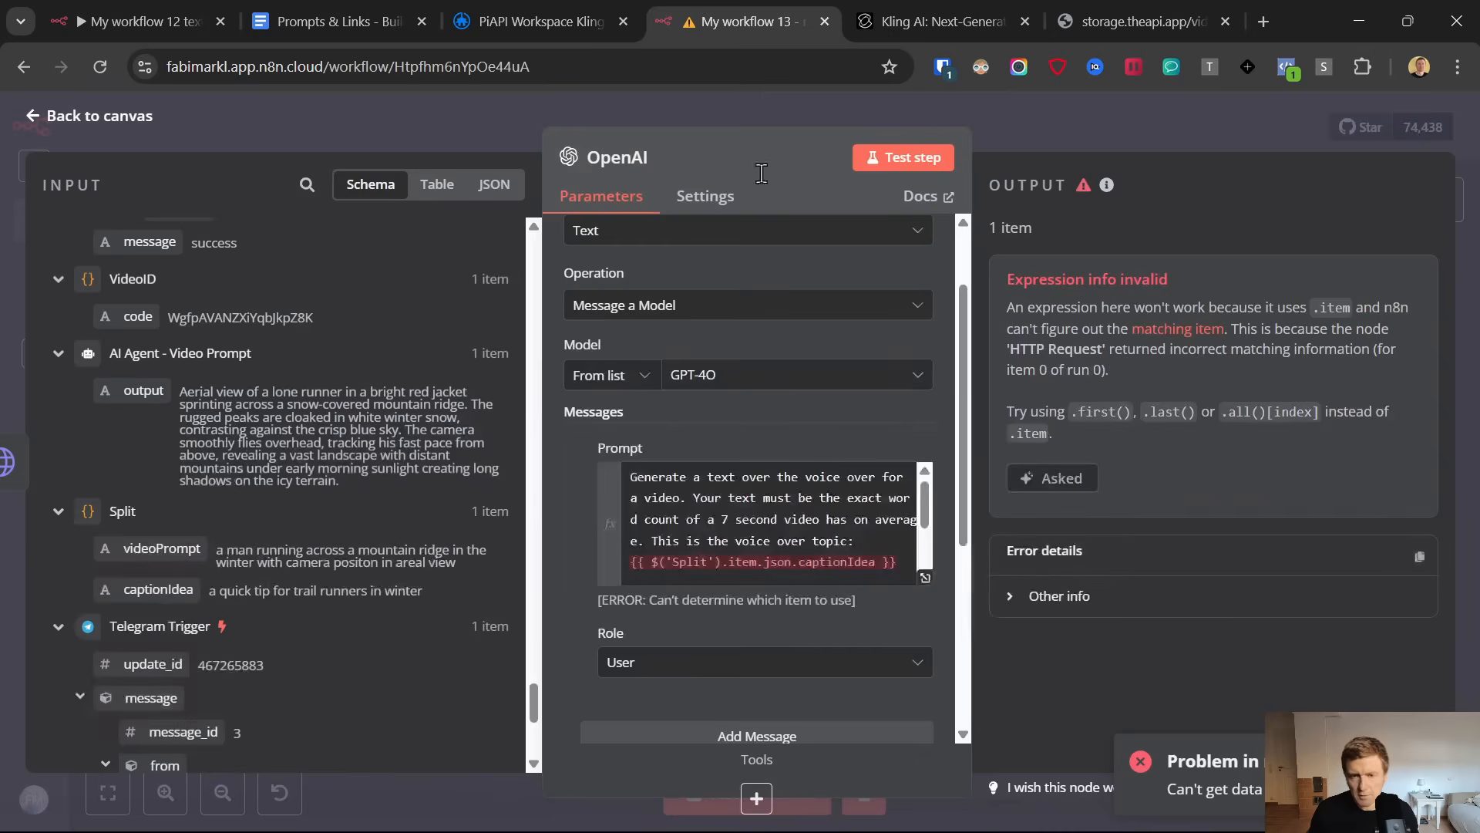
{"action": "triple_click", "coordinate": [900, 560]}
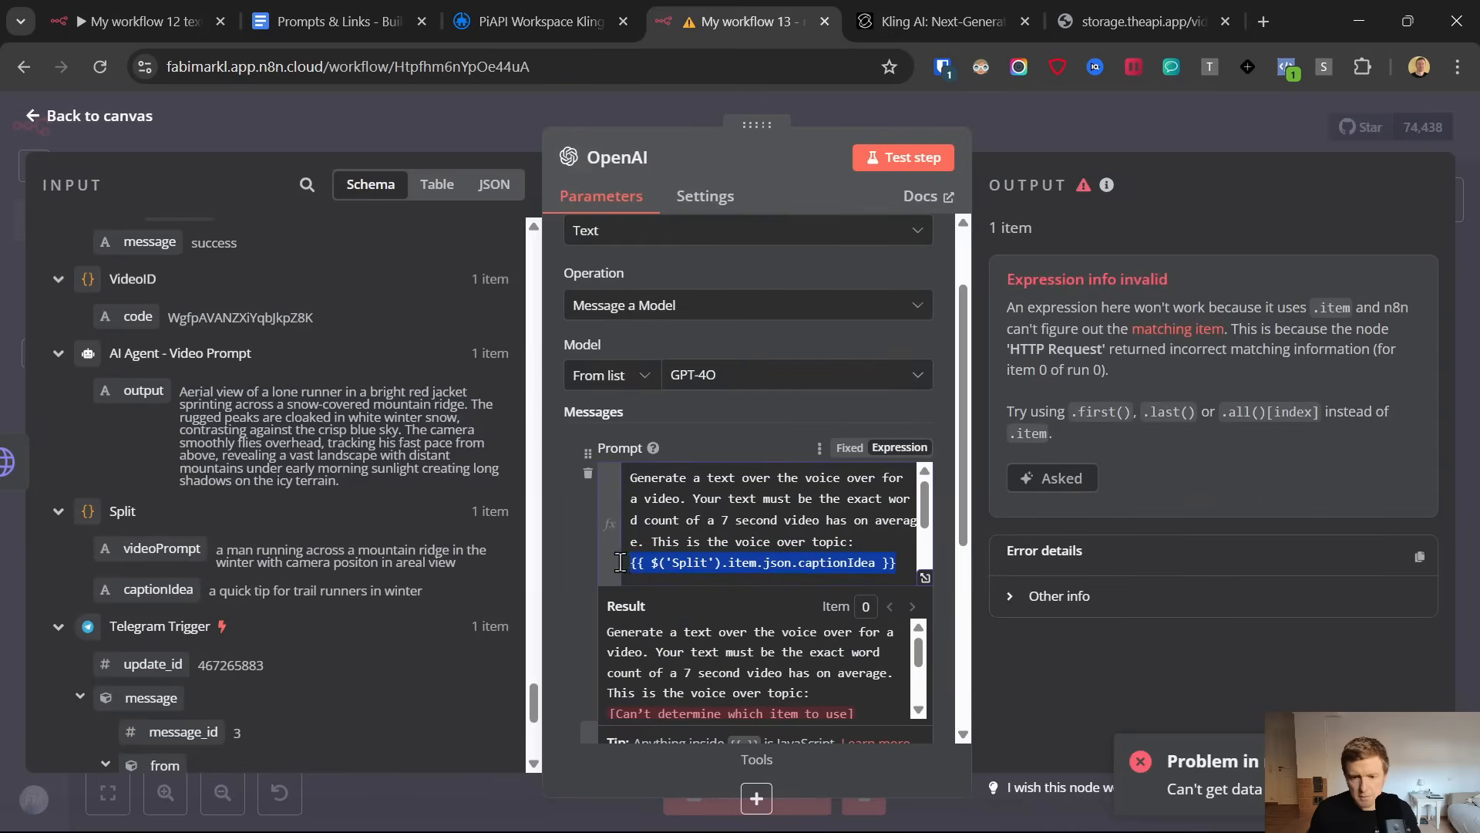
{"action": "key", "text": "ctrl+v"}
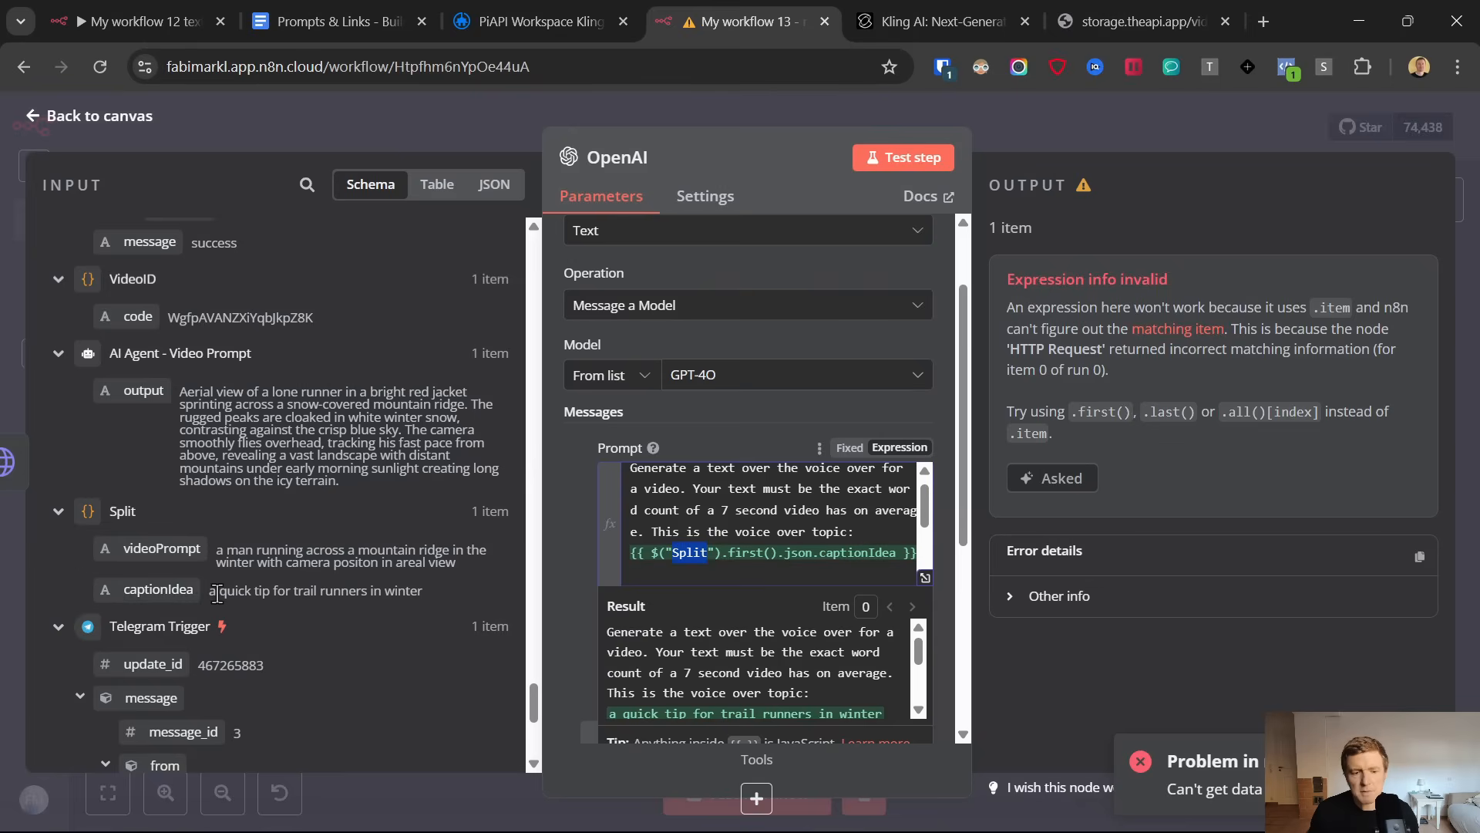
Open the OpenAI prompt in the expanded expression editor and review the voice over instructions
{"action": "left_click", "coordinate": [718, 533]}
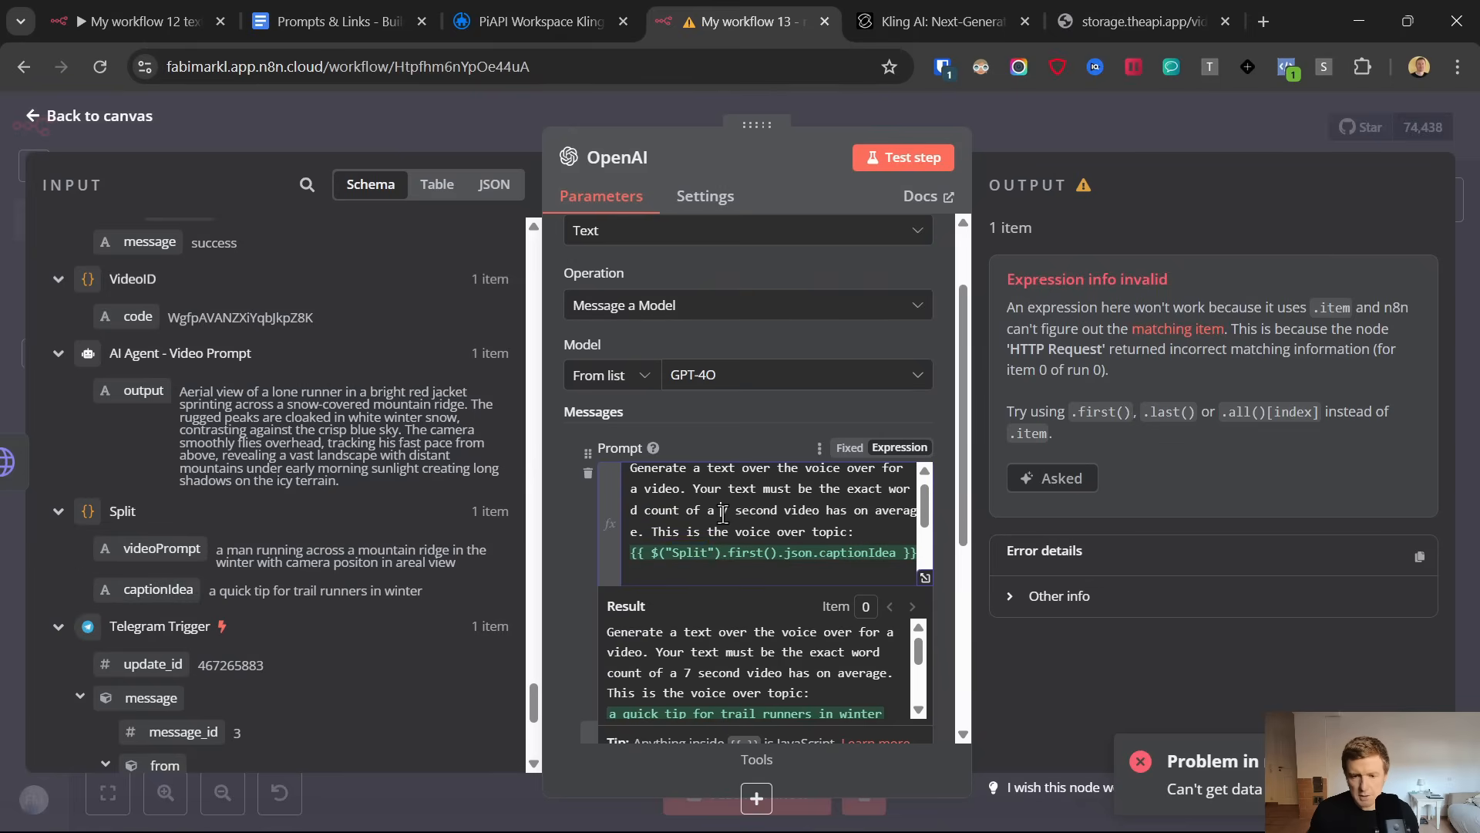
{"action": "scroll", "coordinate": [726, 510], "scroll_direction": "up", "scroll_amount": 1}
{"action": "left_click", "coordinate": [924, 578]}
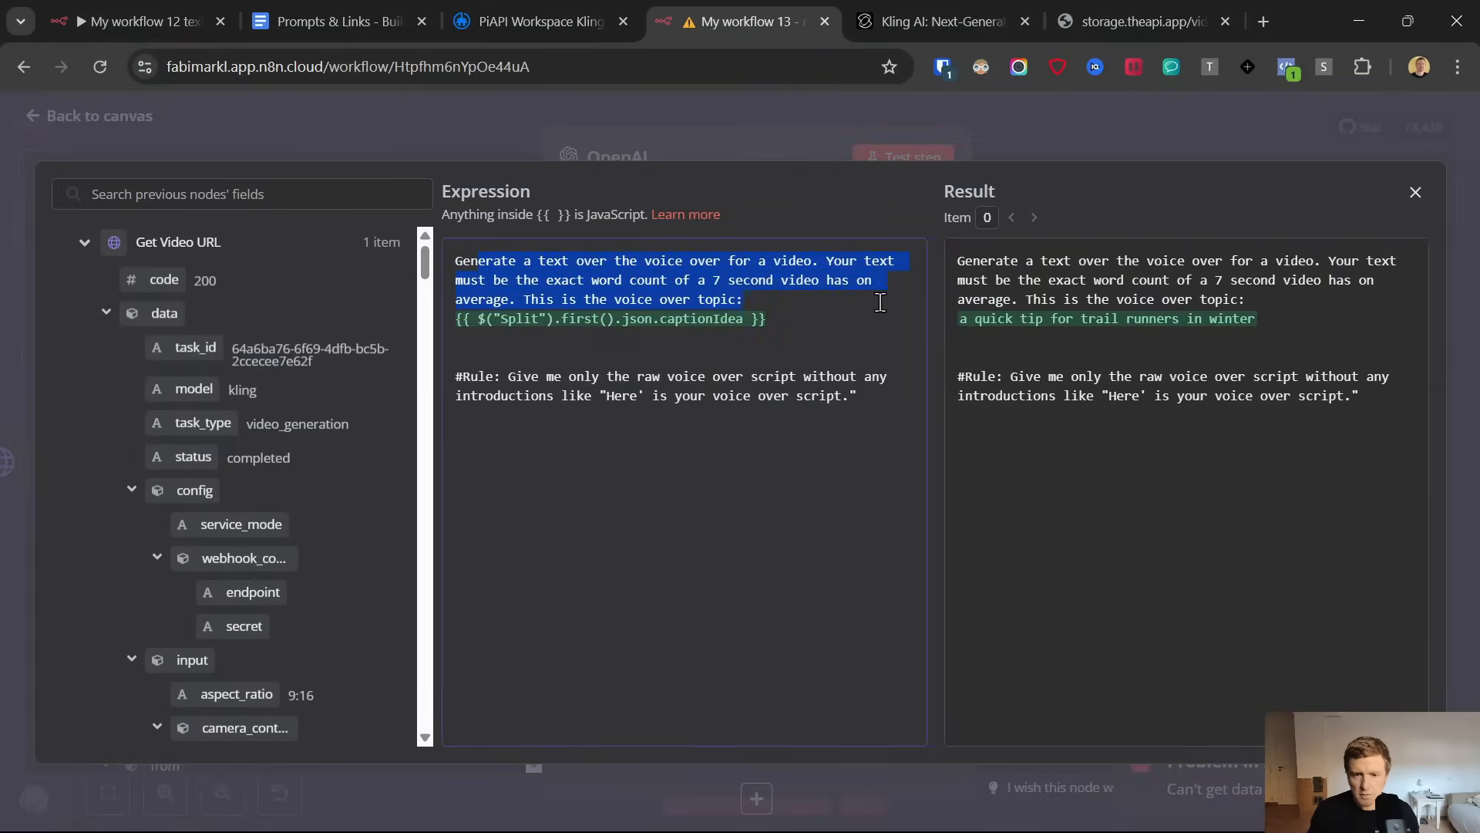
{"action": "left_click", "coordinate": [694, 297]}
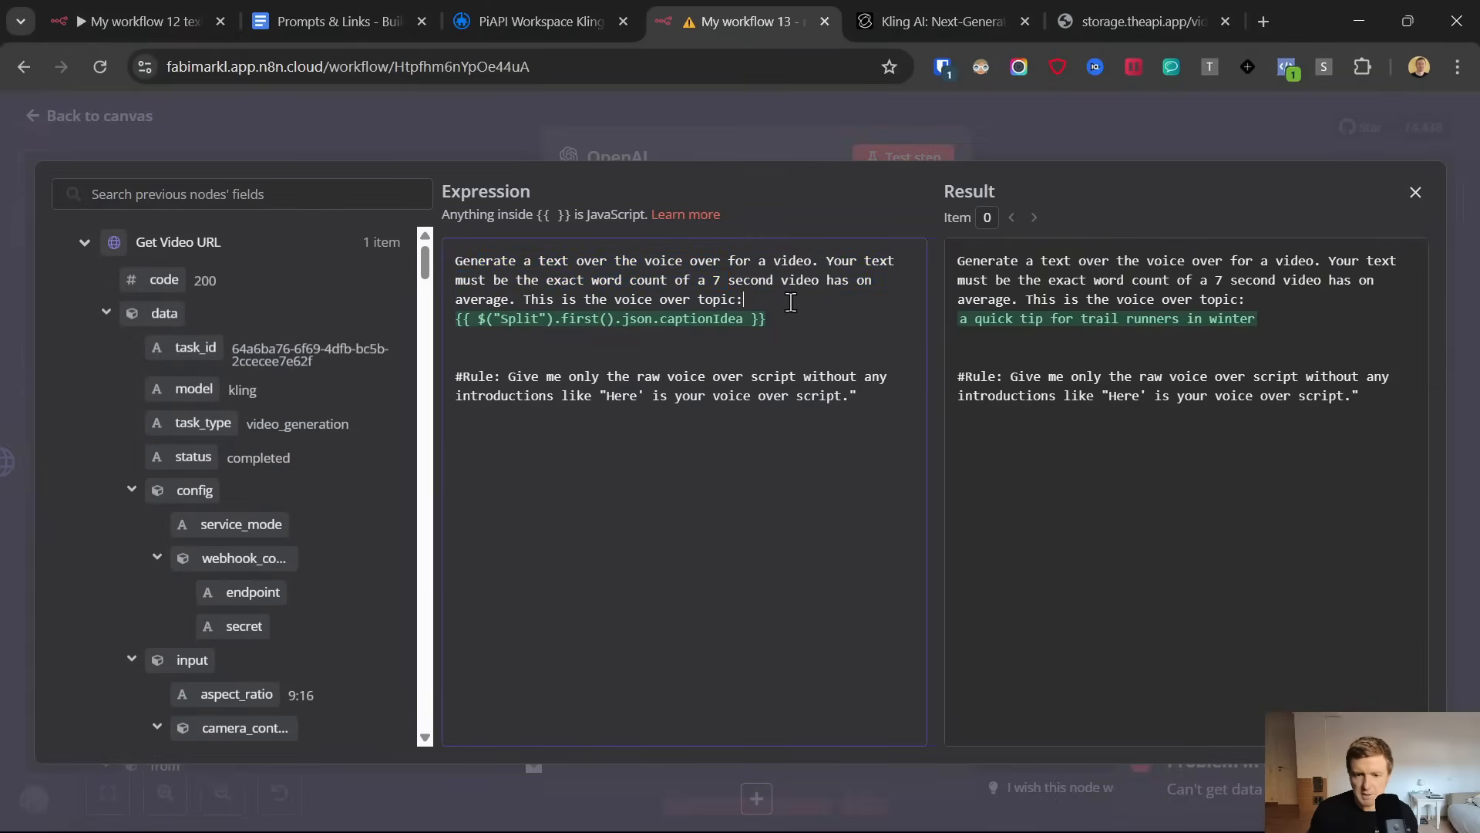
{"action": "left_click_drag", "start_coordinate": [791, 301], "coordinate": [602, 307]}
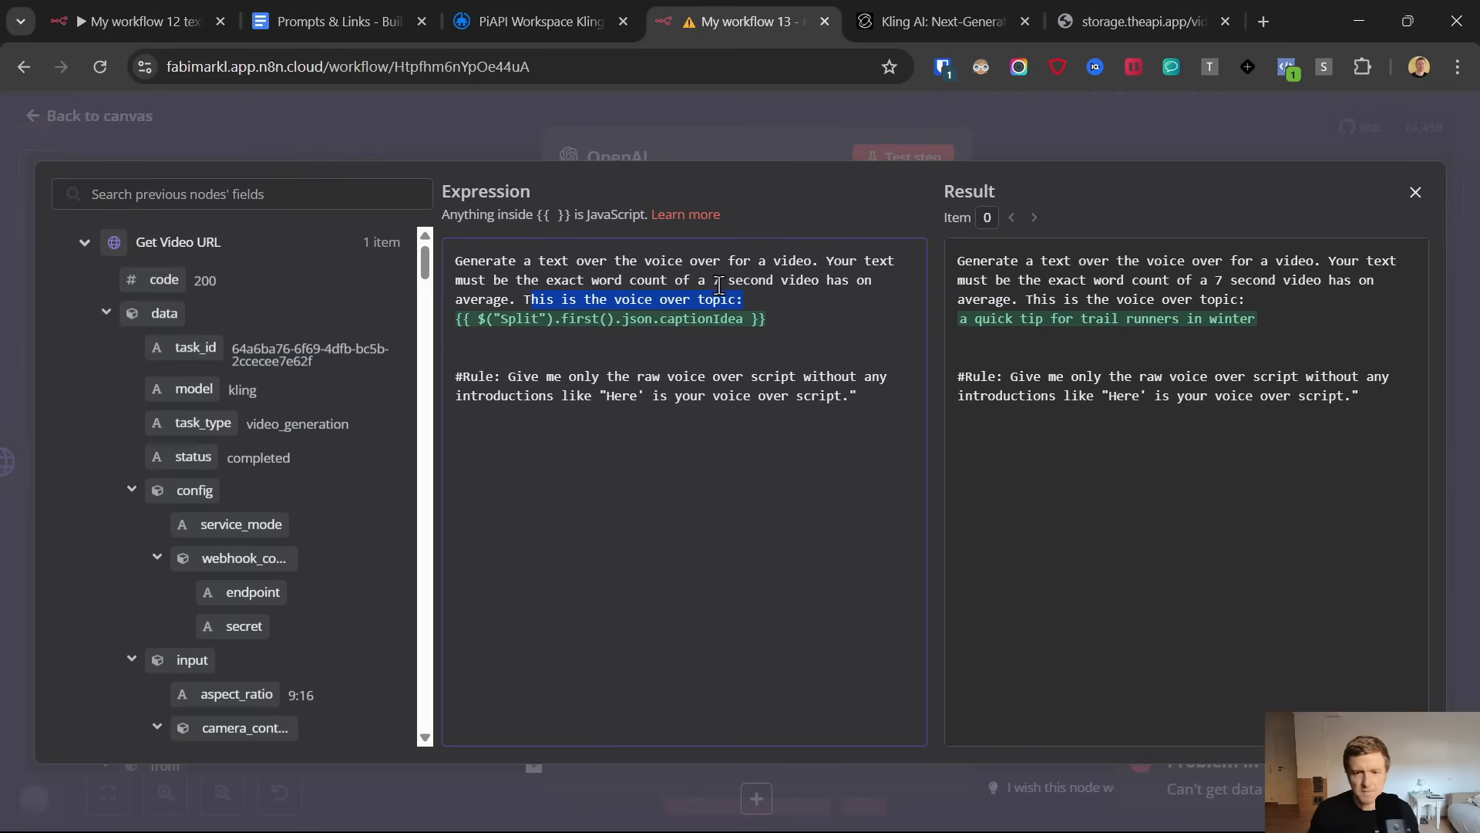
Close the expanded expression editor, test the OpenAI message node and review the generated voice over script
{"action": "left_click", "coordinate": [34, 118]}
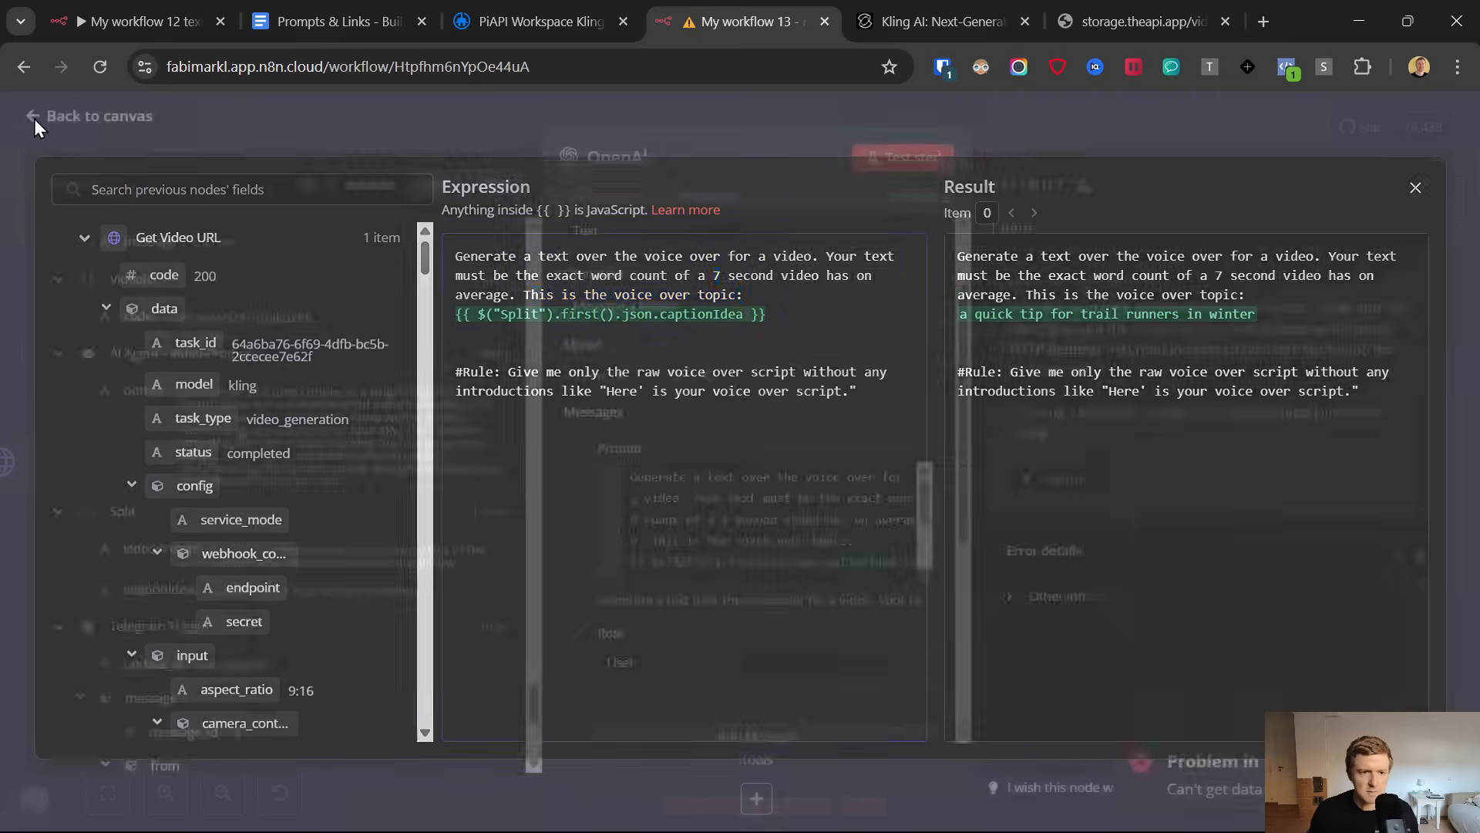
{"action": "left_click", "coordinate": [914, 159]}
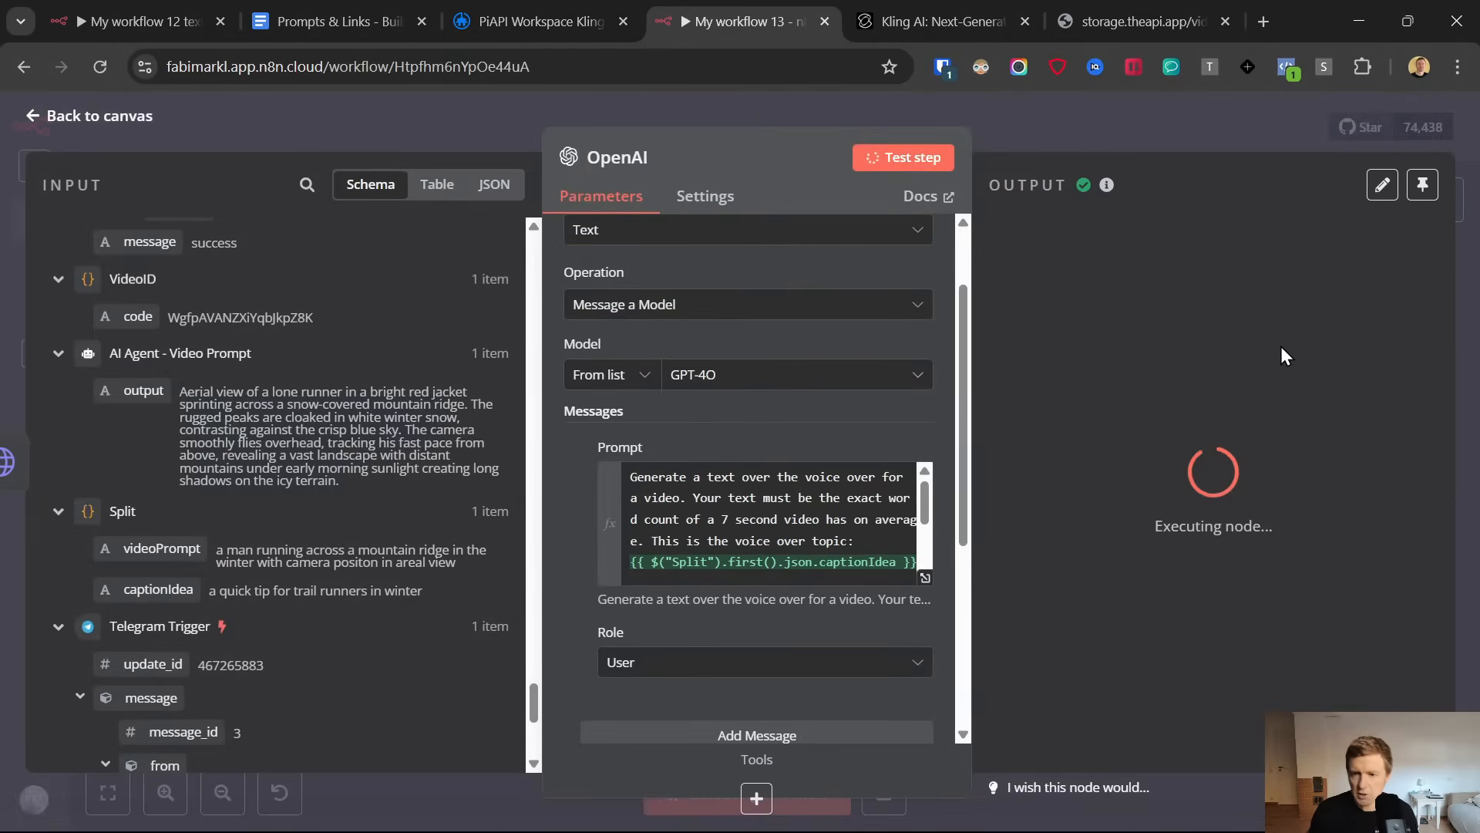
{"action": "mouse_move", "coordinate": [1143, 347]}
{"action": "left_mouse_down"}
{"action": "mouse_move", "coordinate": [1229, 428]}
{"action": "mouse_move", "coordinate": [1241, 420]}
{"action": "mouse_move", "coordinate": [1156, 348]}
{"action": "left_mouse_up"}
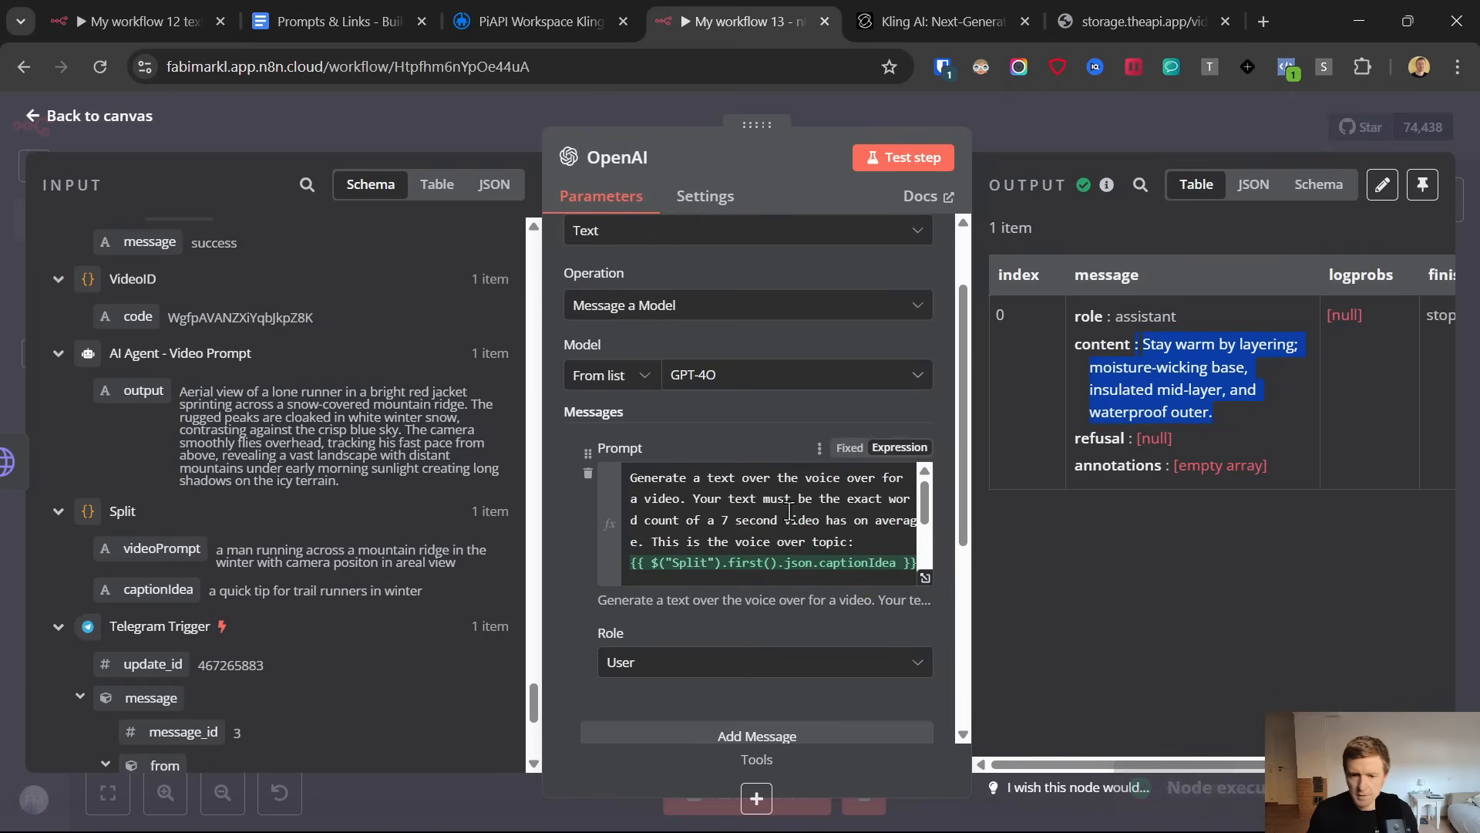
Change the video length in the voice over prompt to 8 seconds and retest the node to review the new script
{"action": "left_click", "coordinate": [725, 518]}
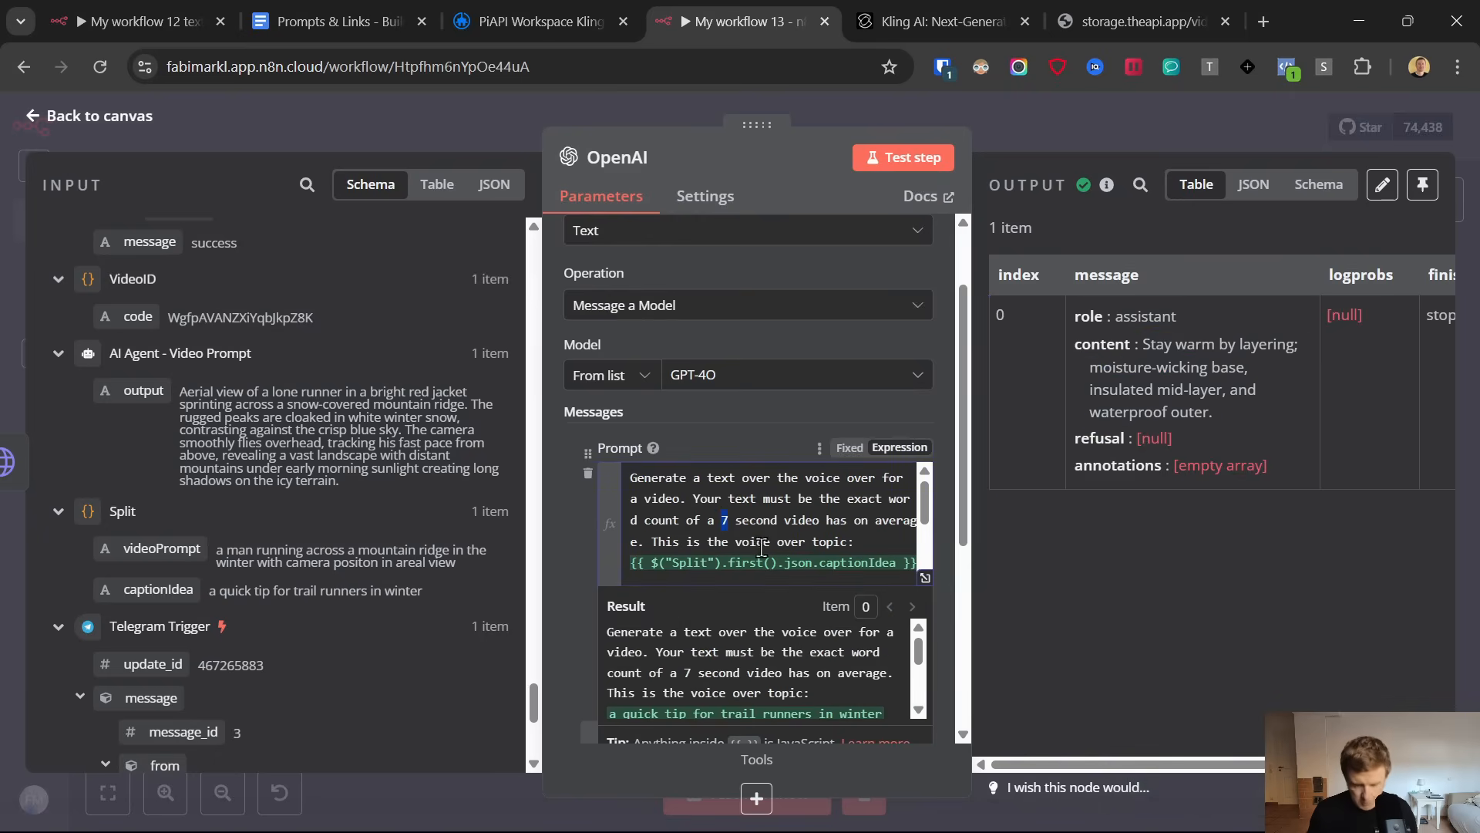
{"action": "type", "text": "8"}
{"action": "left_click", "coordinate": [784, 419]}
{"action": "left_click", "coordinate": [895, 157]}
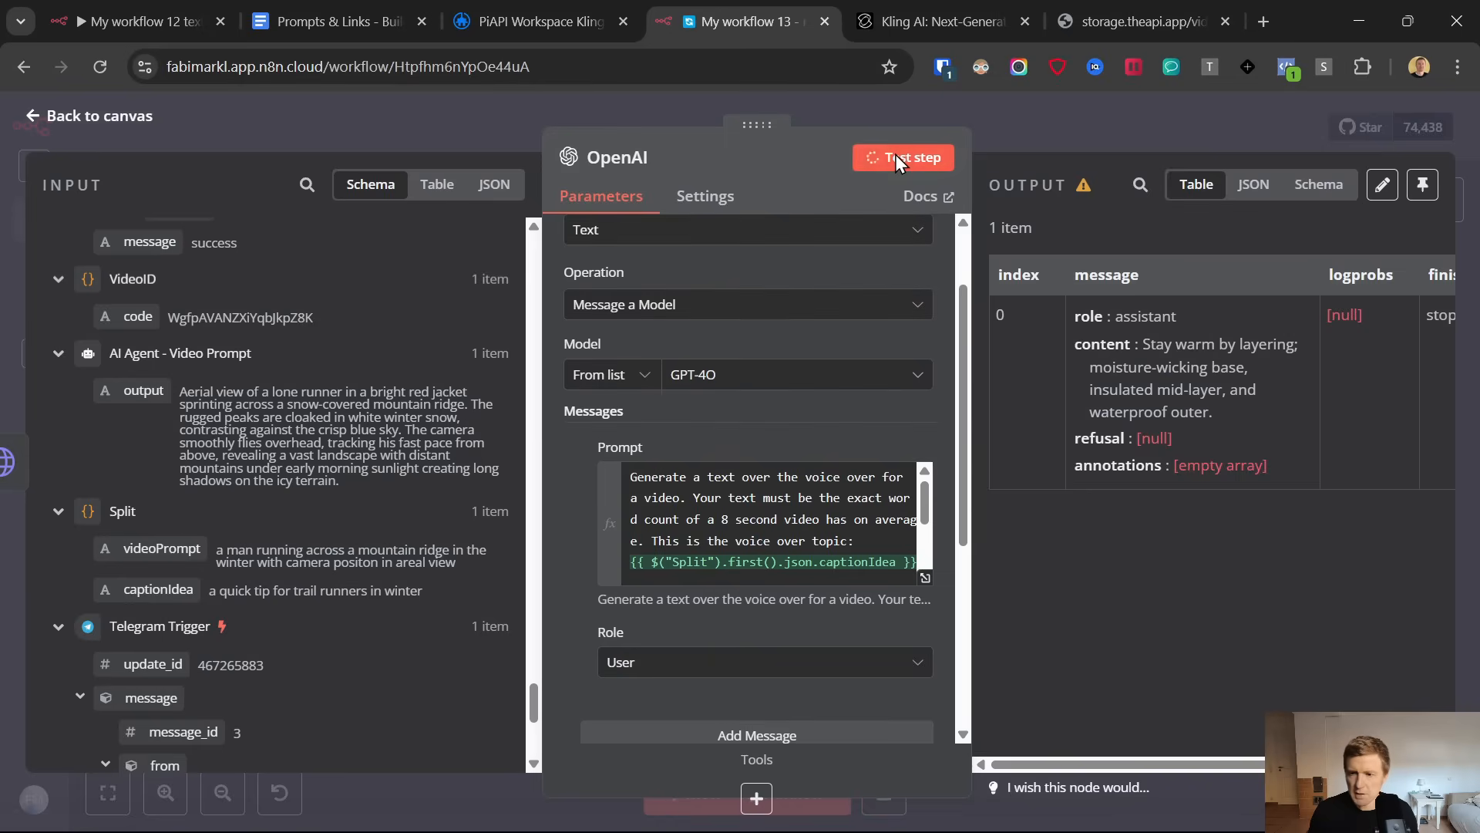
{"action": "left_click_drag", "start_coordinate": [1144, 345], "coordinate": [1181, 436]}
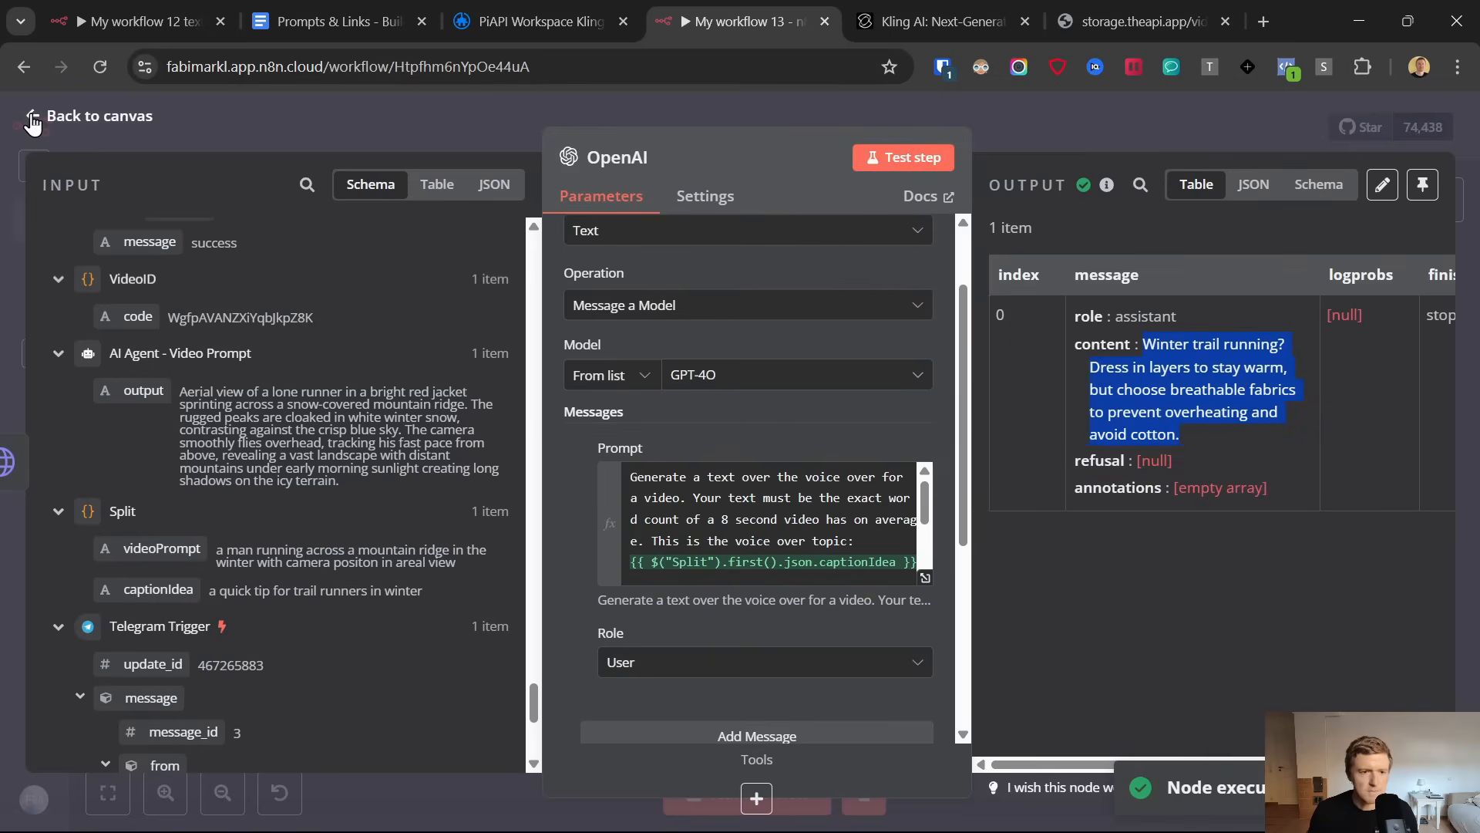
Add an OpenAI node with the Generate audio action after the OpenAI message node
{"action": "left_click", "coordinate": [32, 121]}
{"action": "left_click", "coordinate": [1401, 441]}
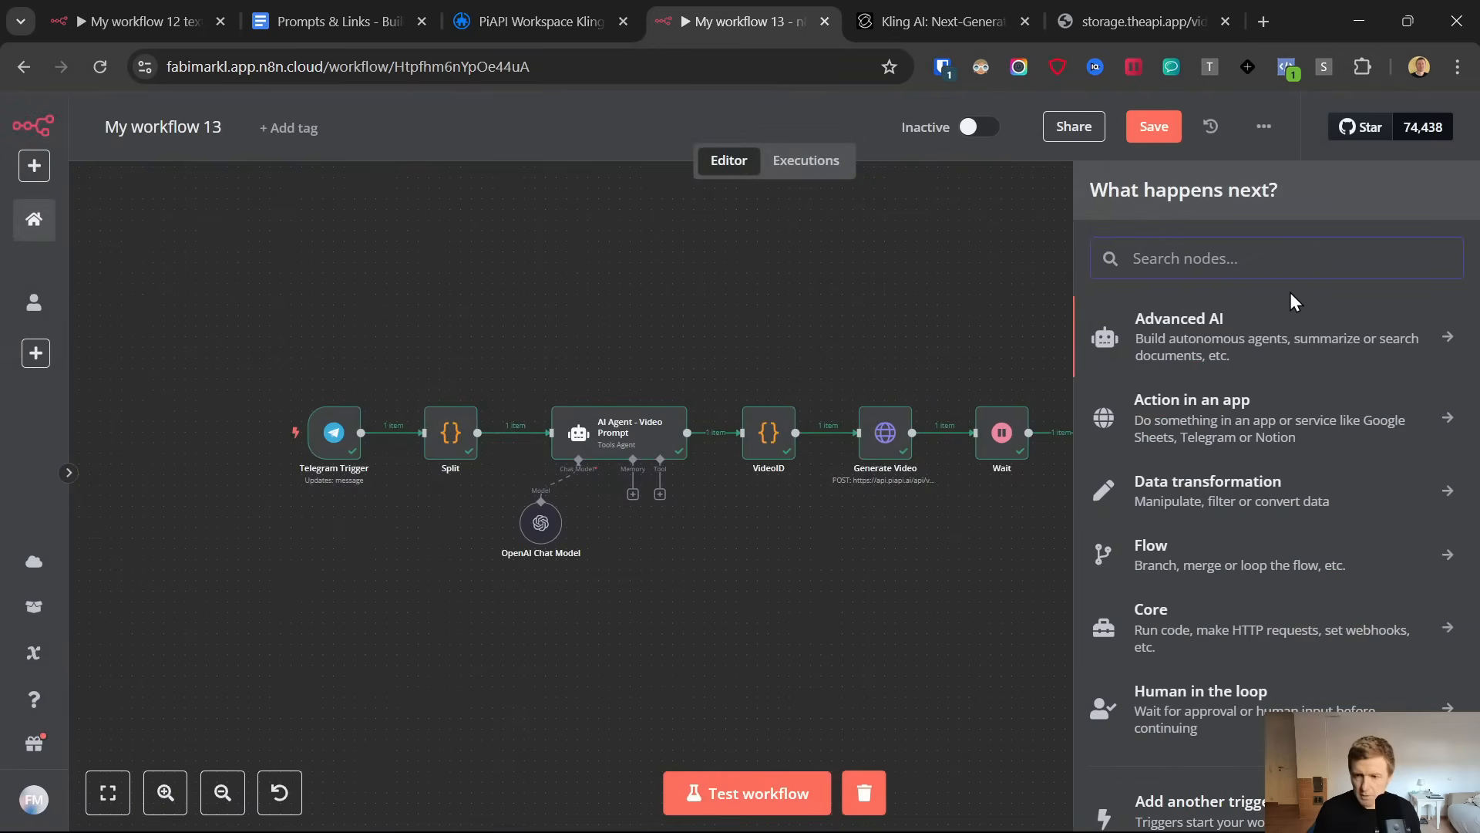
{"action": "type", "text": "open"}
{"action": "left_click", "coordinate": [1131, 323]}
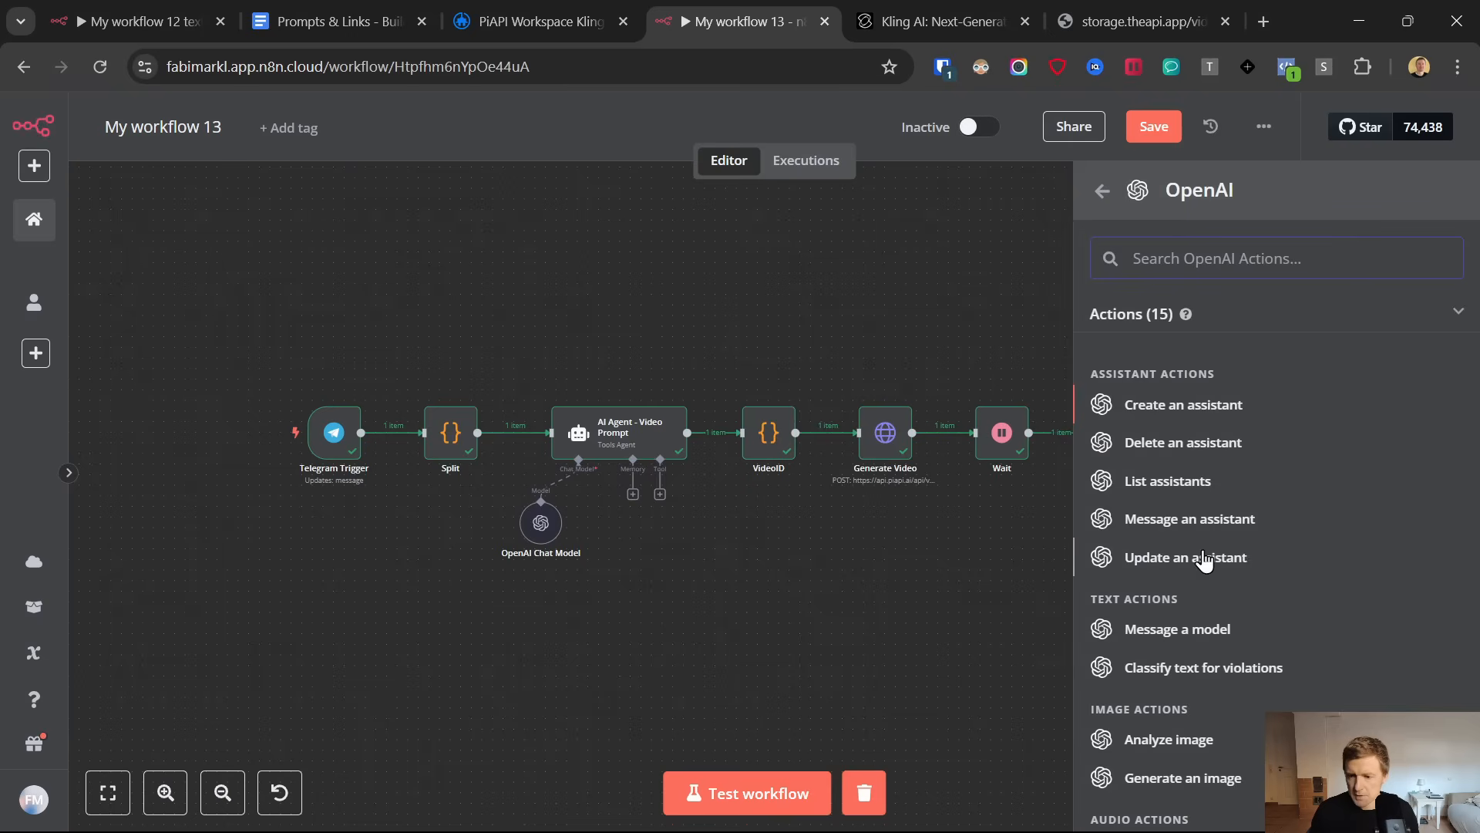
{"action": "scroll", "coordinate": [1205, 561], "scroll_direction": "down", "scroll_amount": 3}
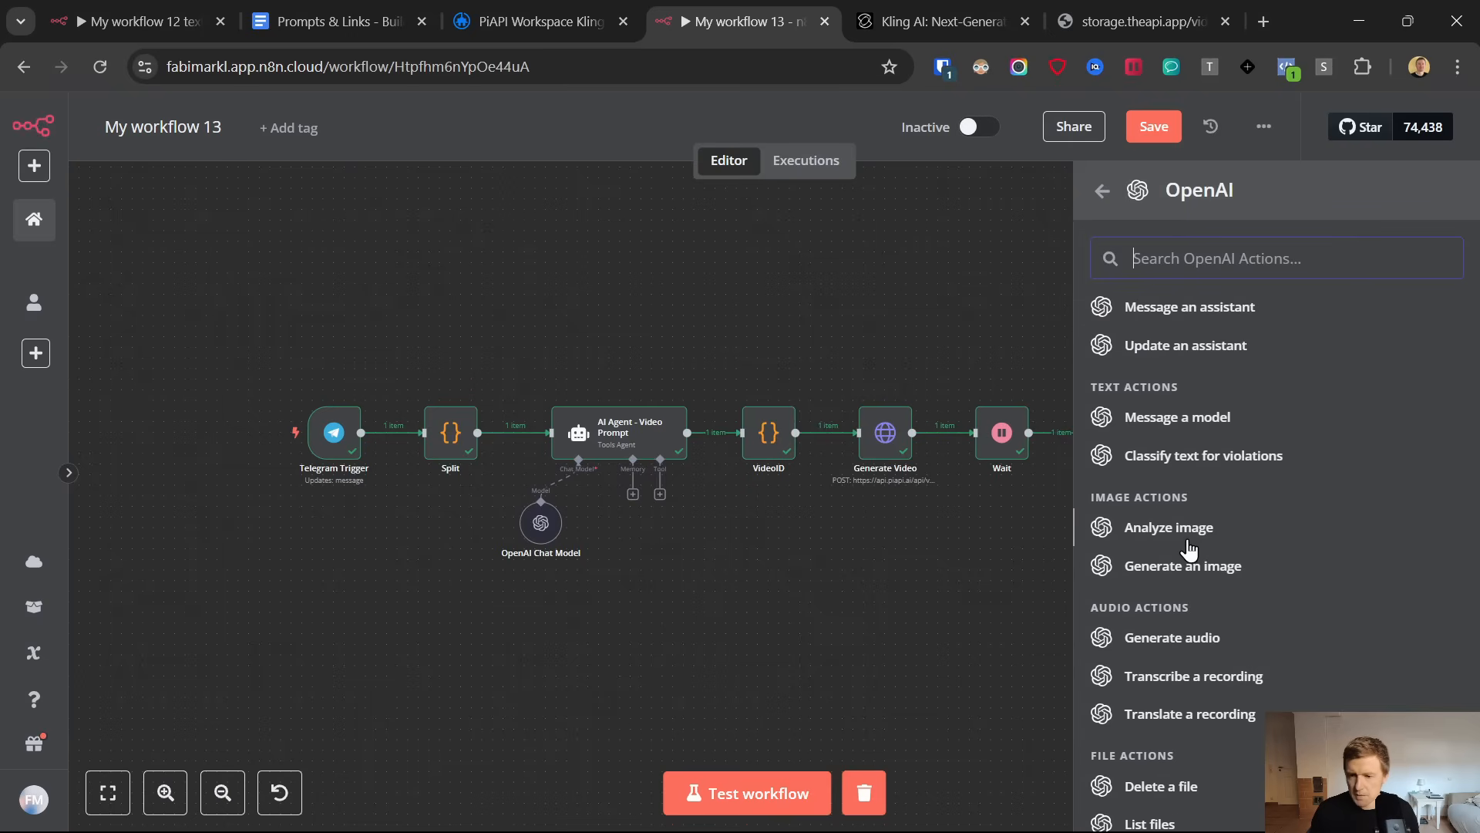
{"action": "left_click", "coordinate": [1180, 639]}
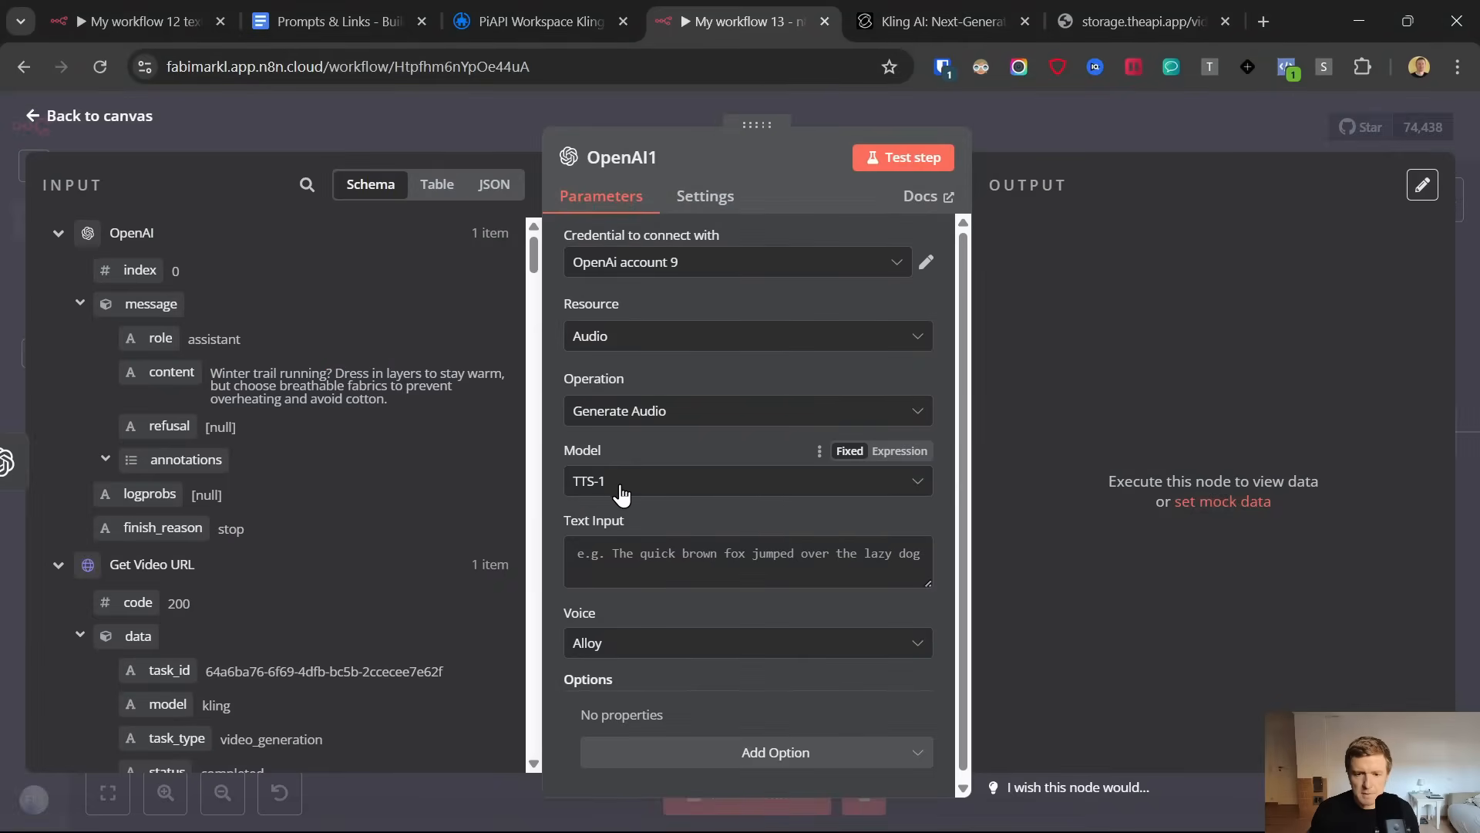
Map the voice over script {{ $json.message.content }} to the audio node's text input and keep the Alloy voice
{"action": "left_click", "coordinate": [308, 8]}
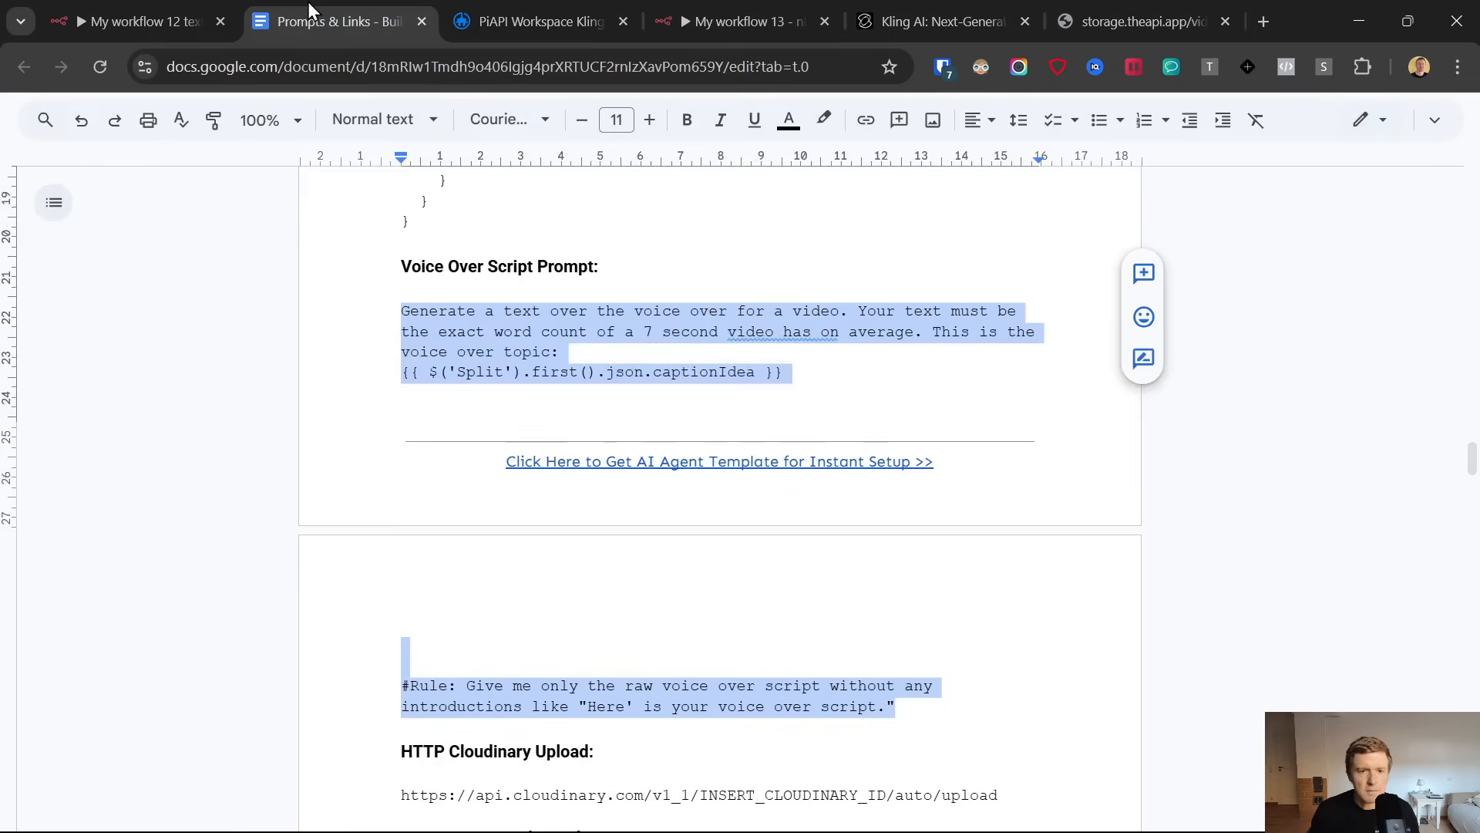
{"action": "left_click", "coordinate": [711, 3]}
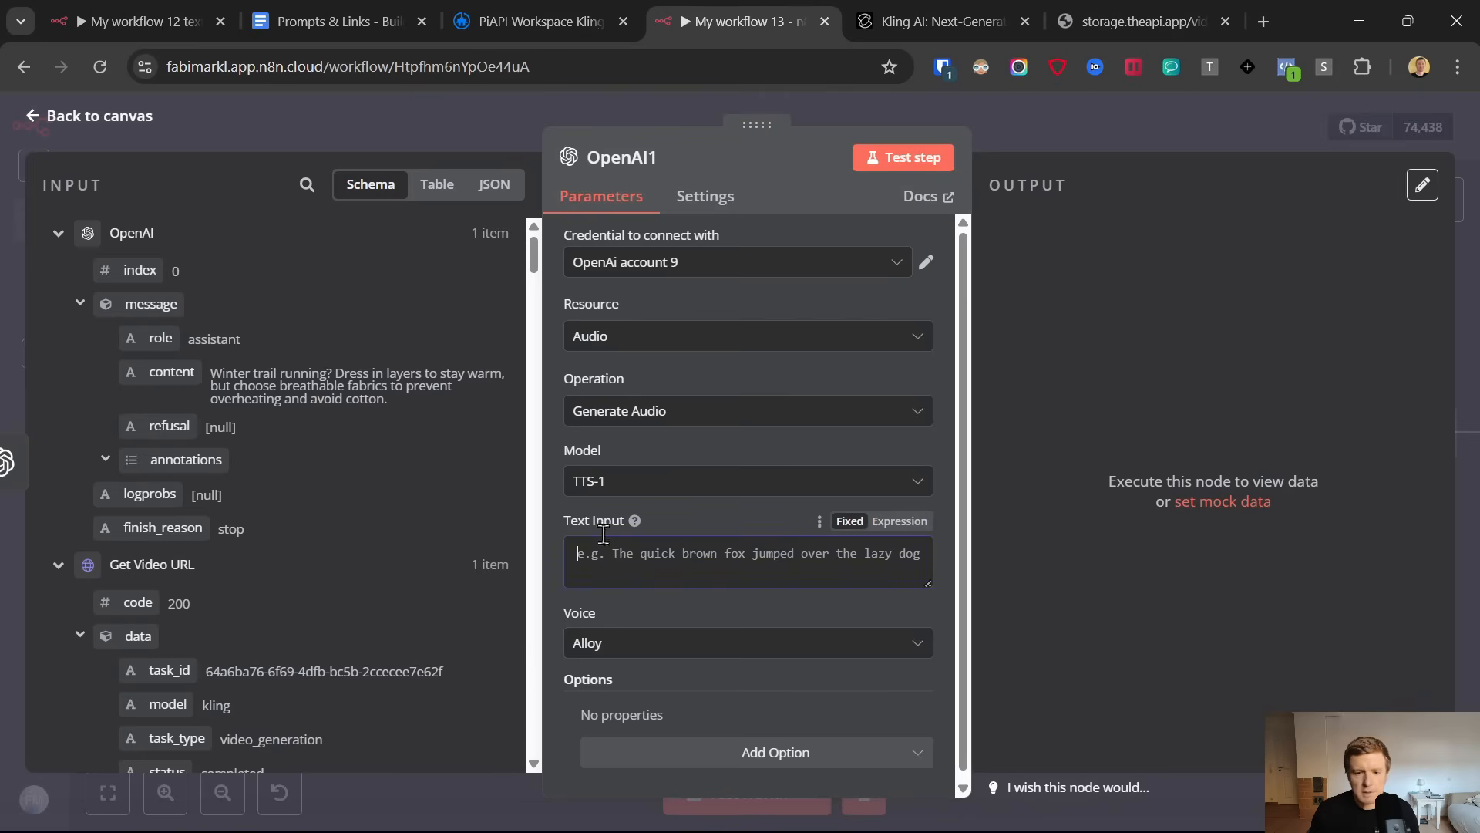
{"action": "left_click_drag", "start_coordinate": [171, 371], "coordinate": [710, 560]}
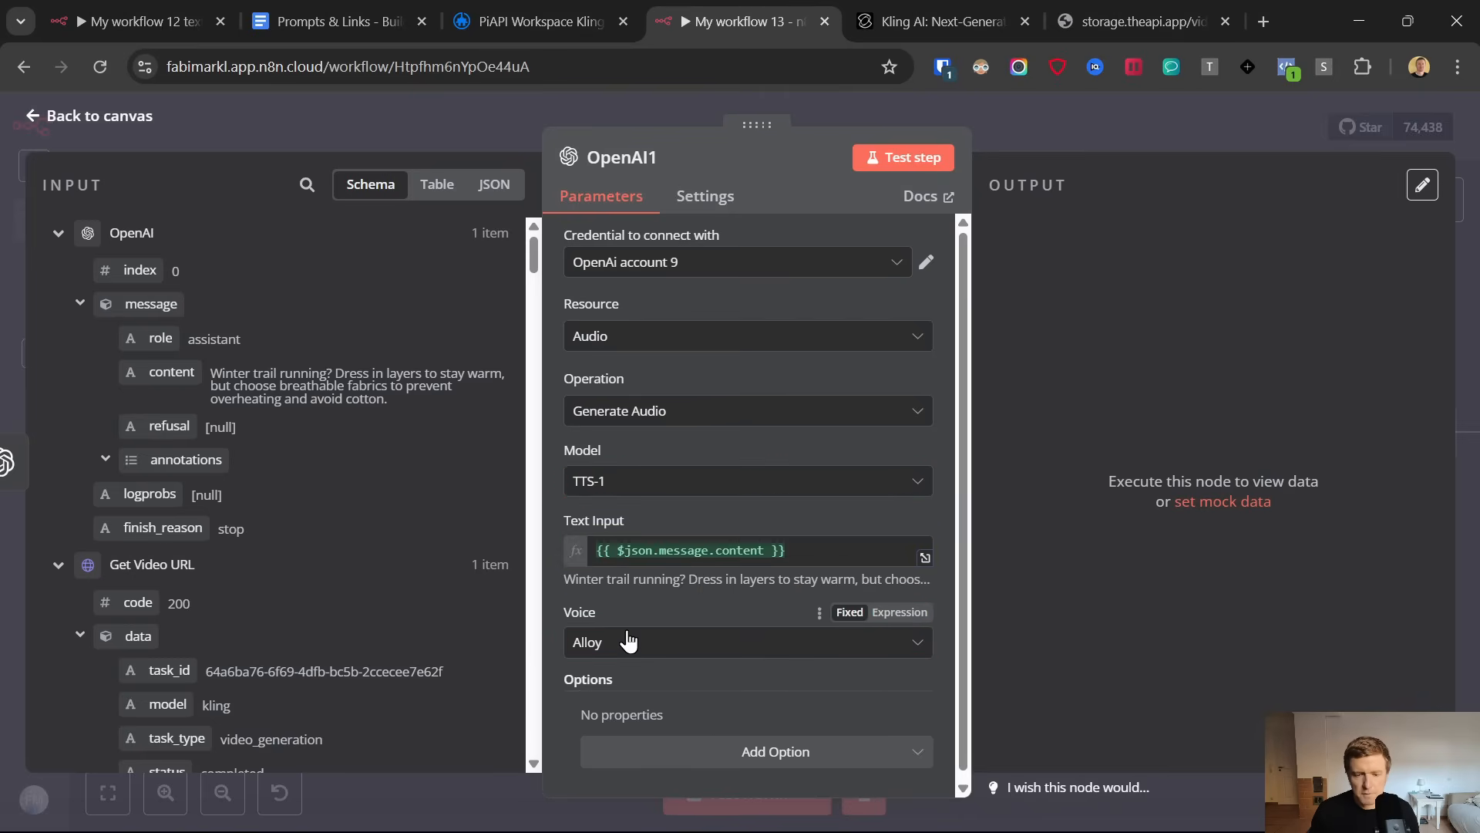
{"action": "left_click", "coordinate": [662, 654]}
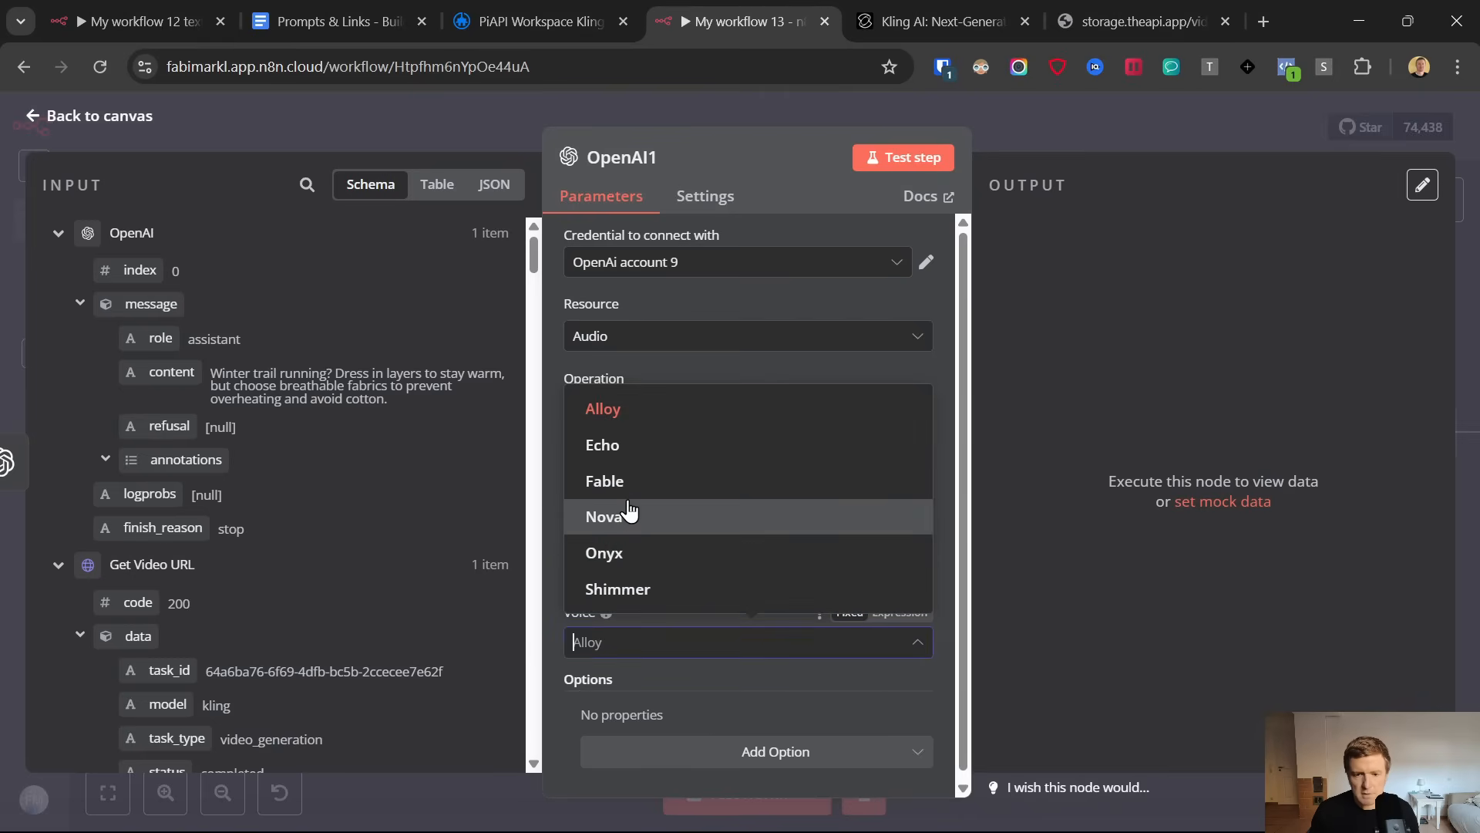
{"action": "left_click", "coordinate": [679, 364]}
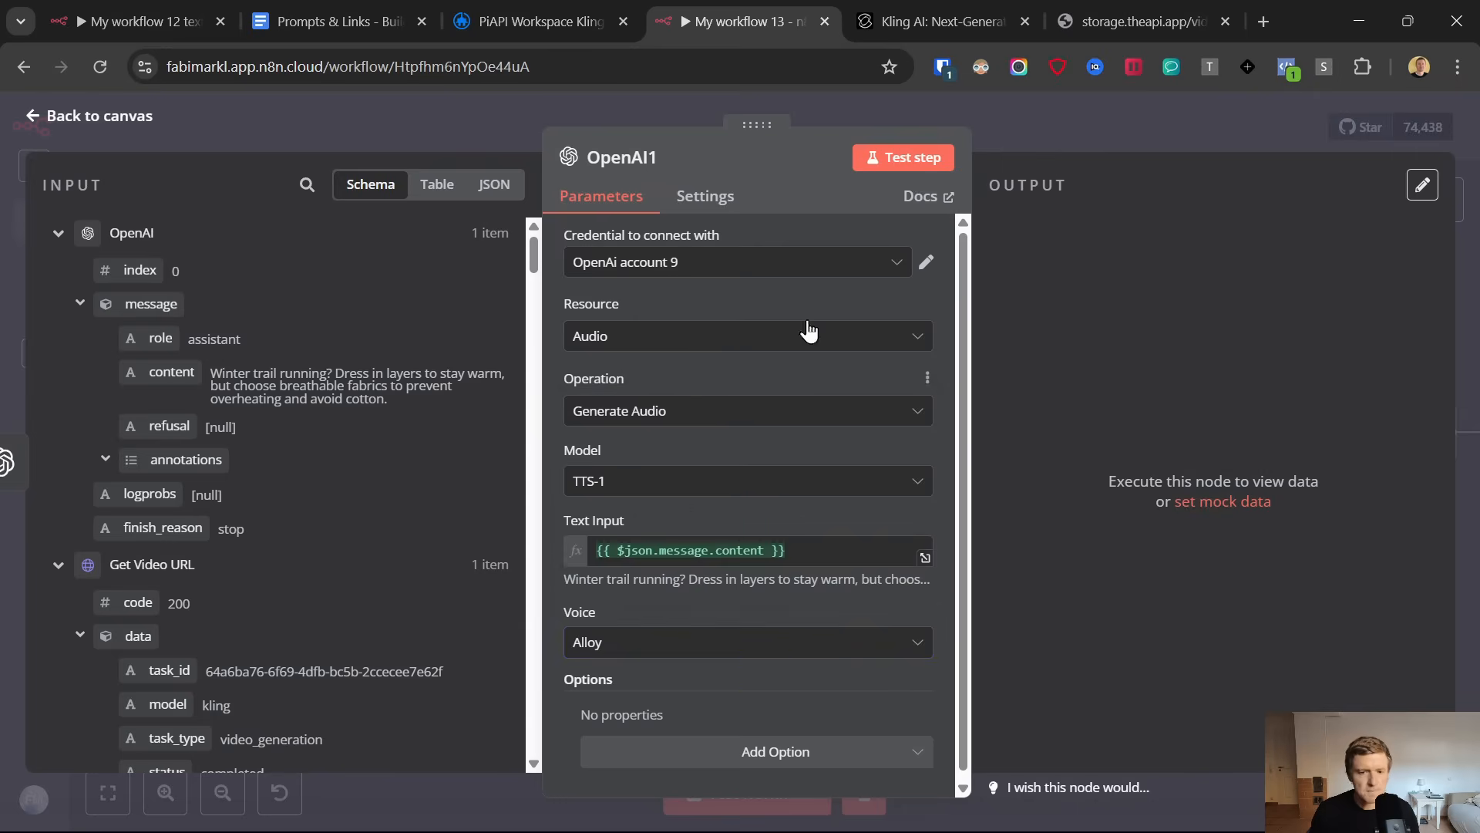
Test the OpenAI1 node to generate the voice over audio, then return to the canvas
{"action": "left_click", "coordinate": [901, 158]}
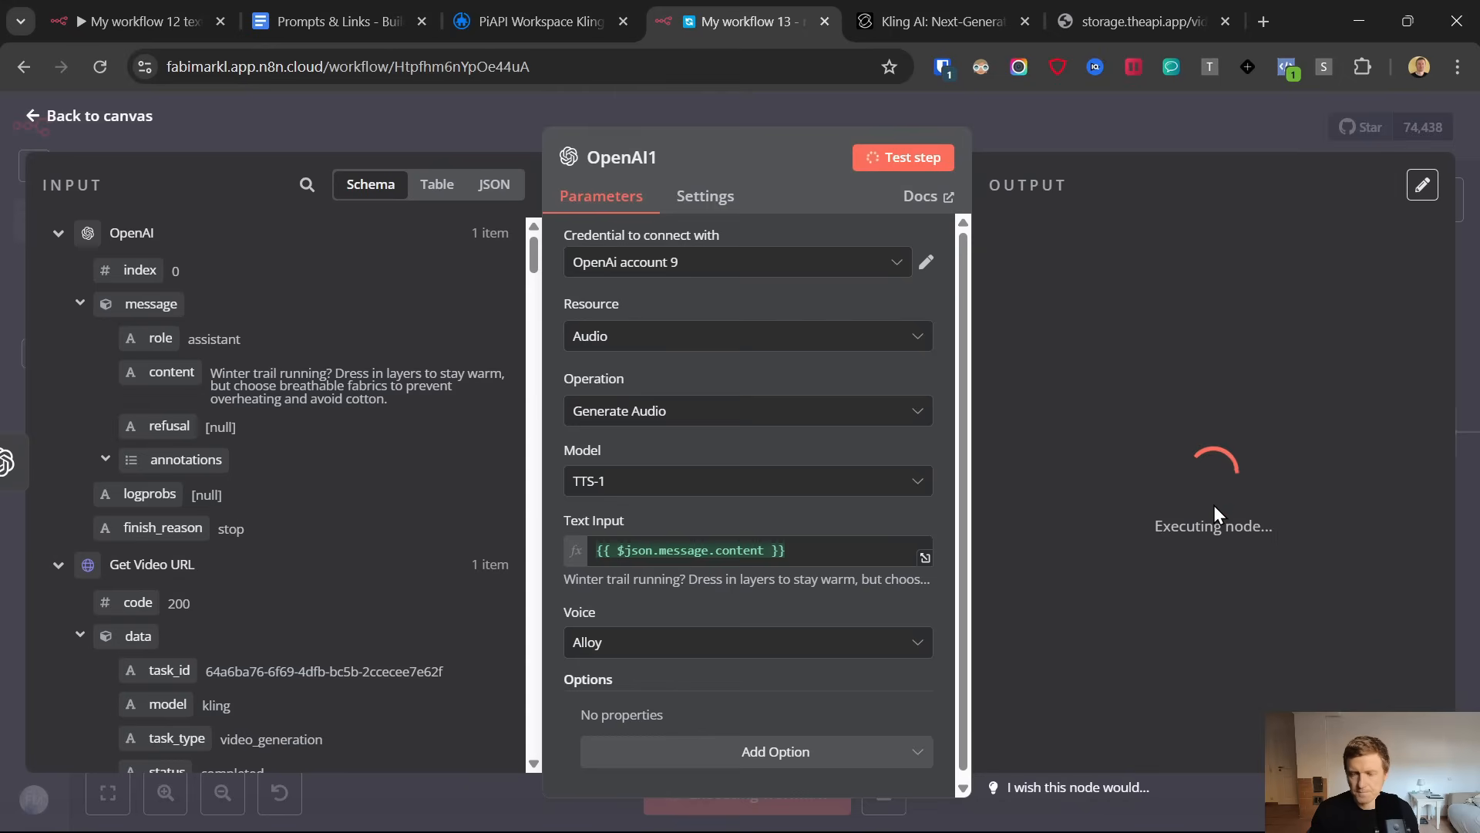
{"action": "left_click_drag", "start_coordinate": [997, 330], "coordinate": [1117, 436]}
{"action": "left_click", "coordinate": [50, 117]}
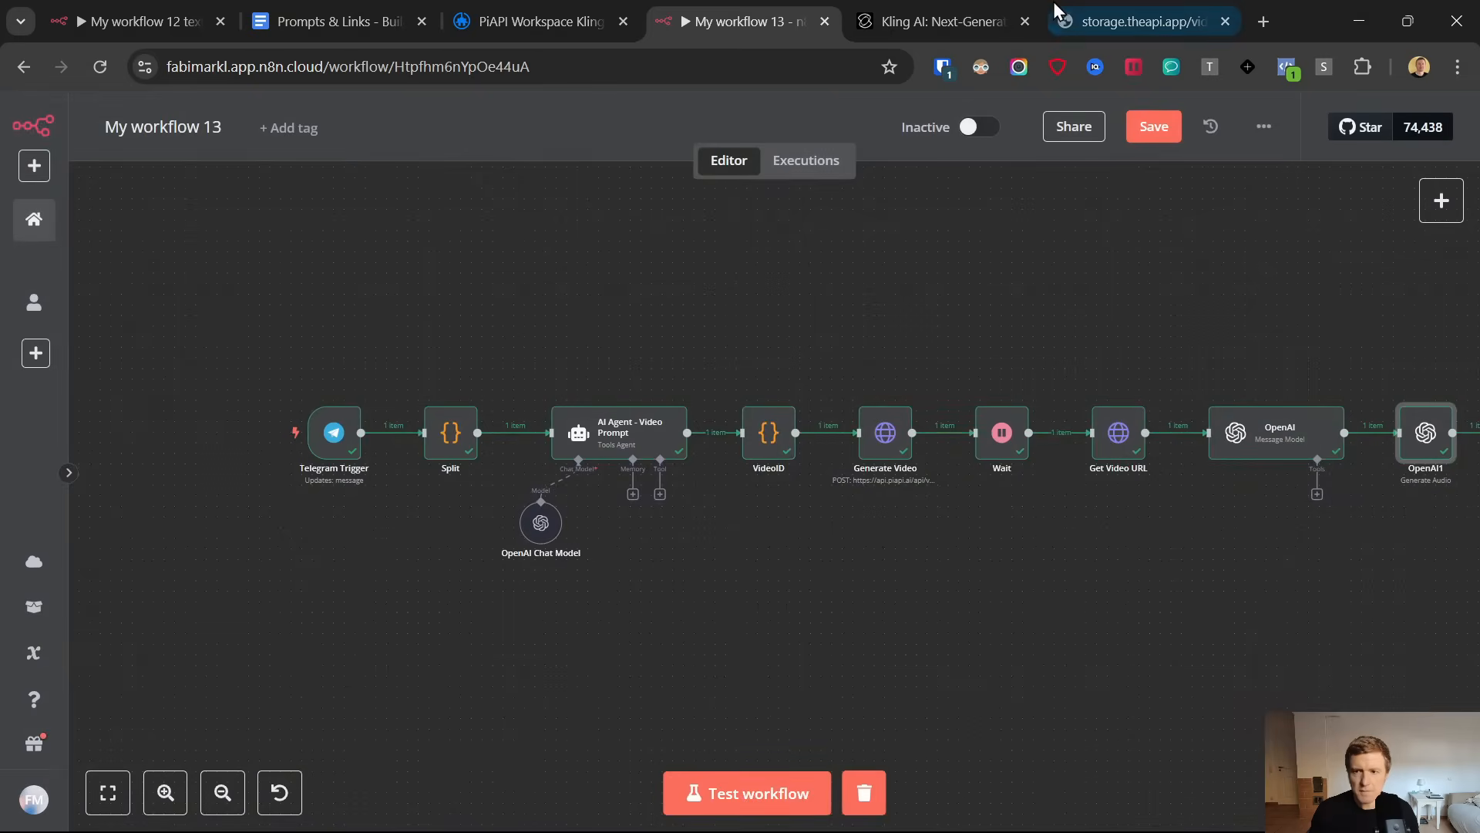
Check the generated video, move the OpenAI1 node below the main row and add an HTTP Request node after it
{"action": "left_click", "coordinate": [1079, 16]}
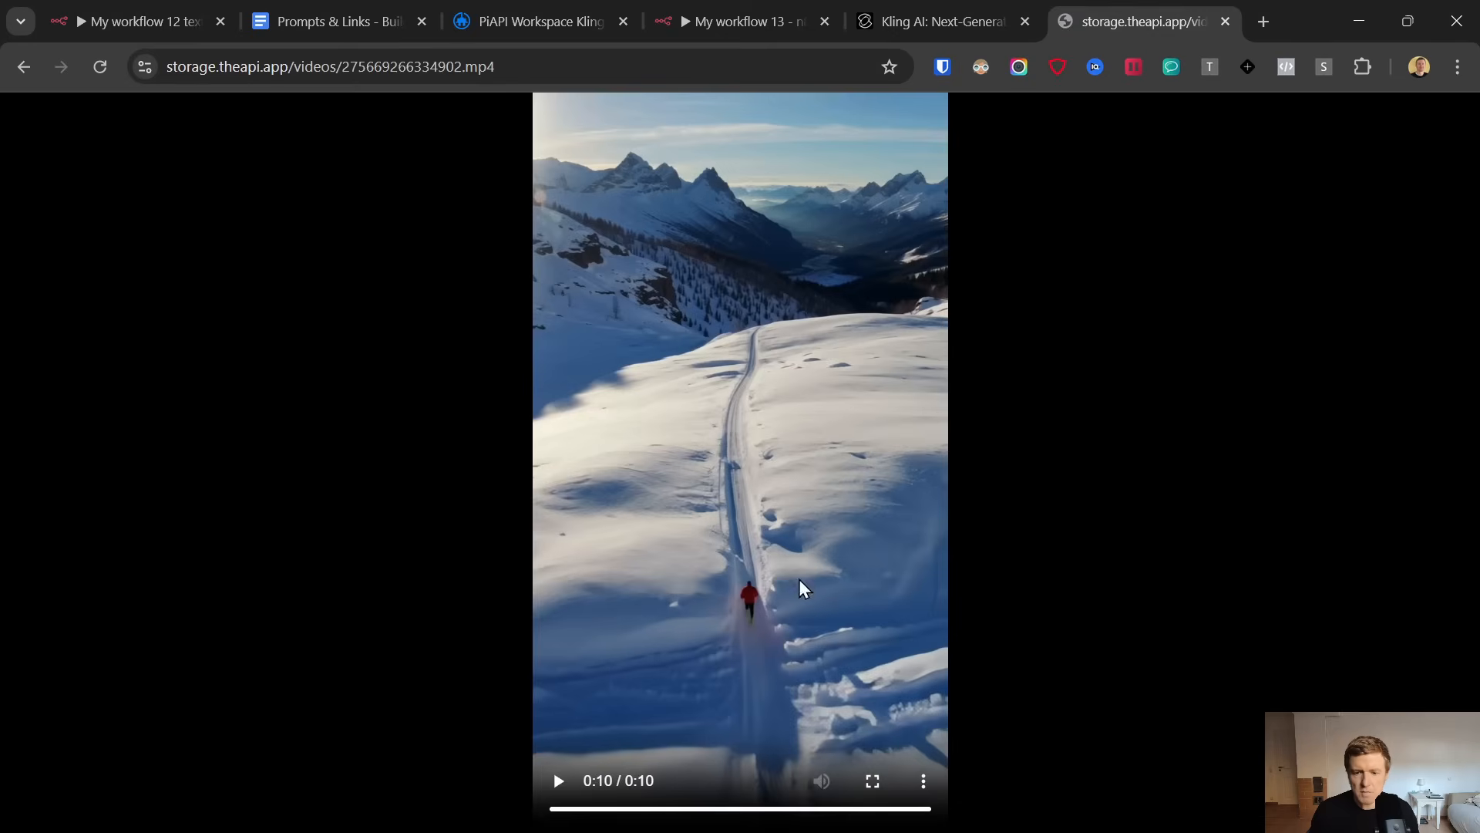
{"action": "left_click", "coordinate": [717, 17]}
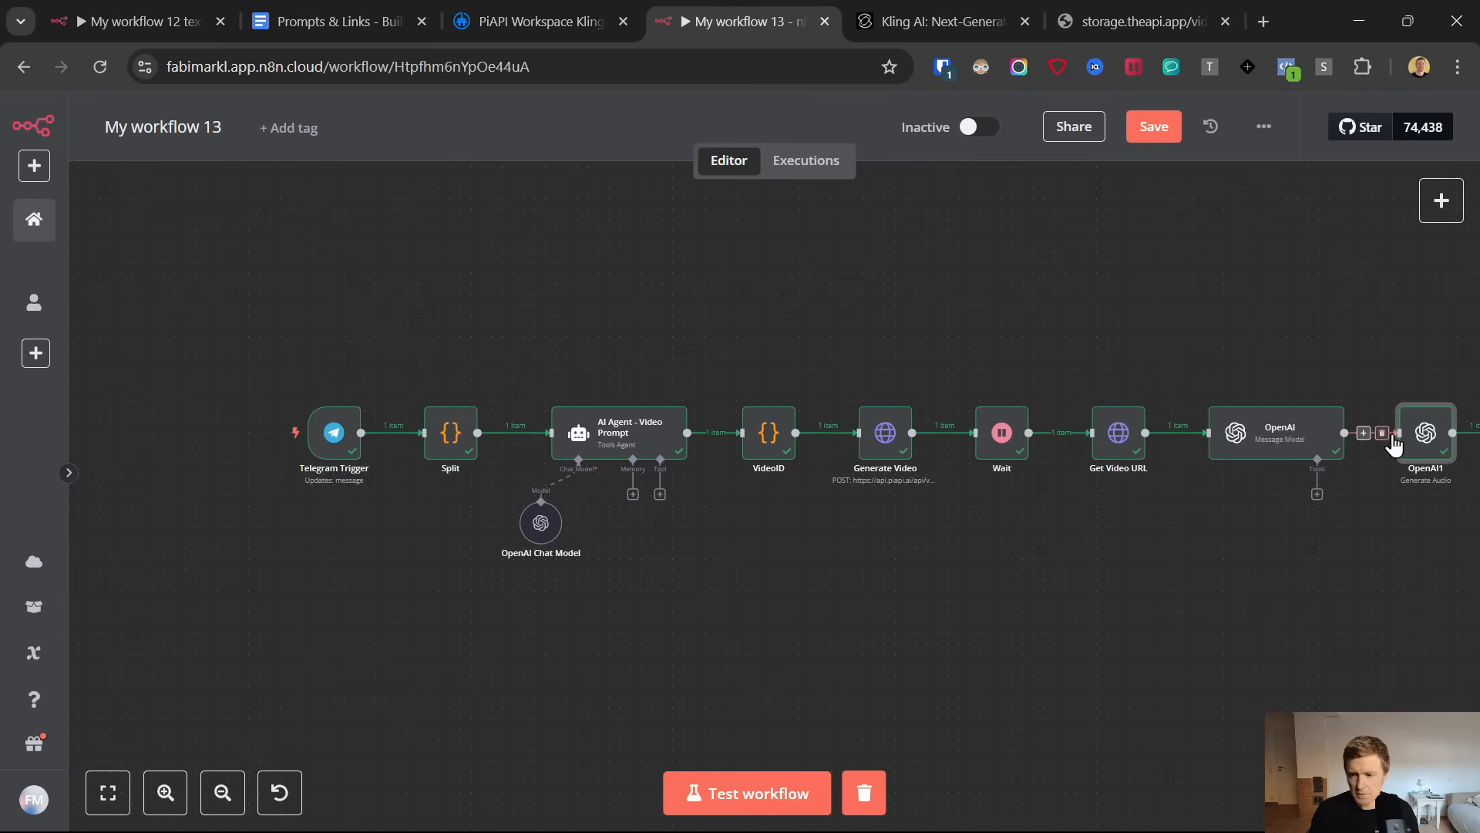
{"action": "left_click_drag", "start_coordinate": [1425, 432], "coordinate": [729, 564]}
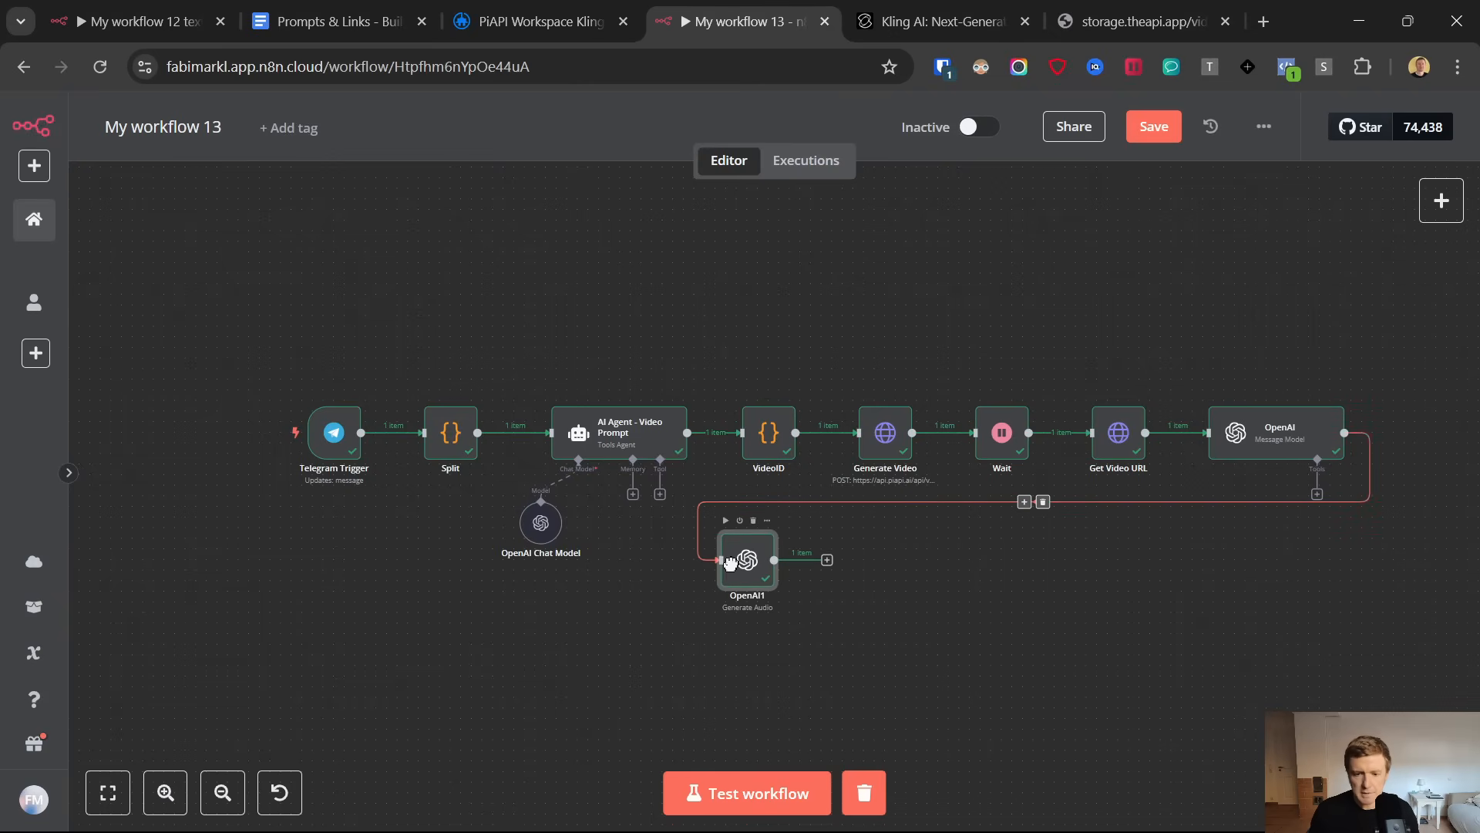
{"action": "left_click", "coordinate": [827, 560]}
{"action": "type", "text": "http"}
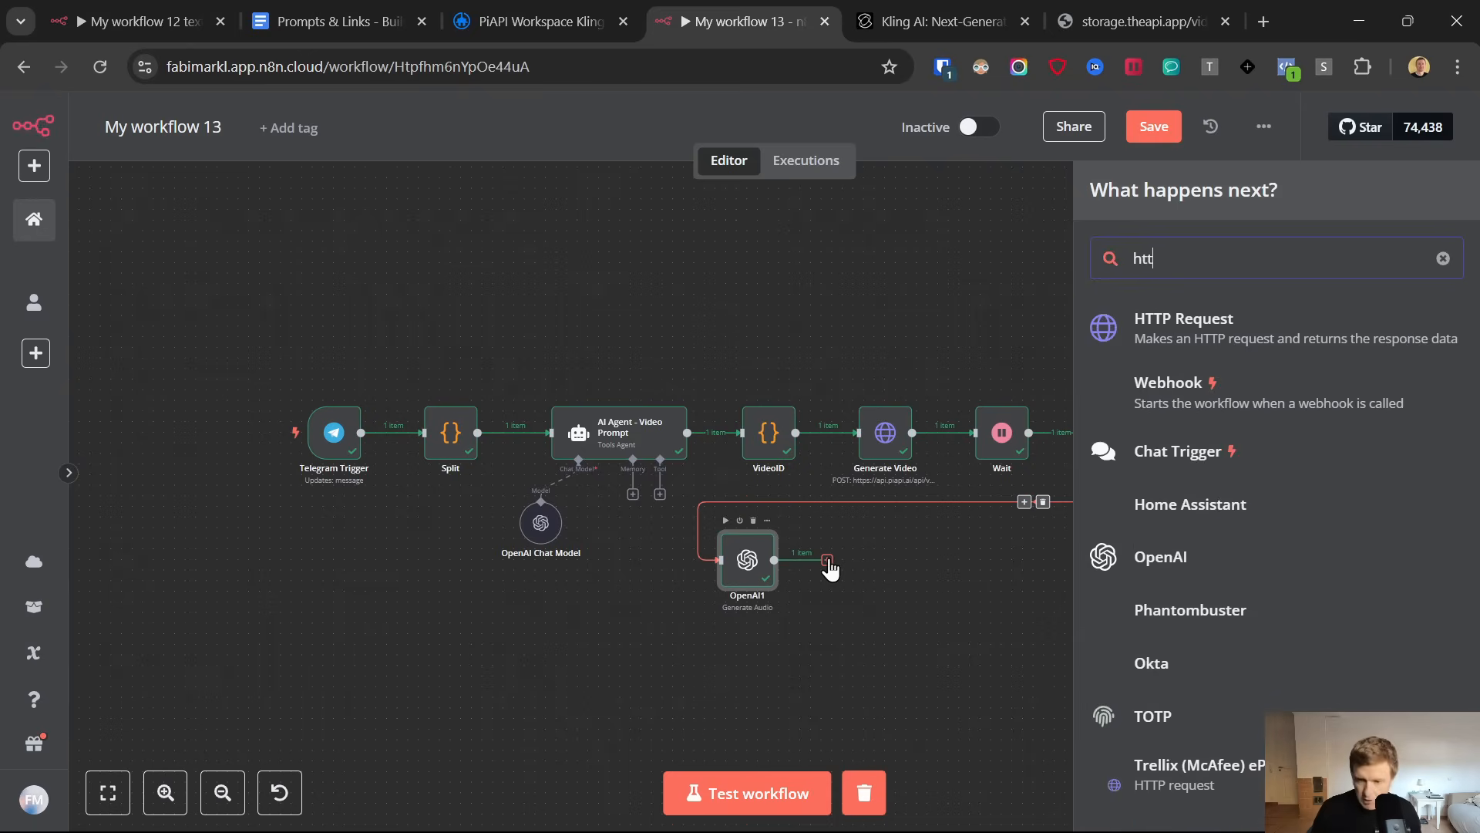
{"action": "left_click", "coordinate": [1176, 338]}
Open the Cloudinary account page from the setup link in the Prompts & Links document
{"action": "left_click", "coordinate": [321, 4]}
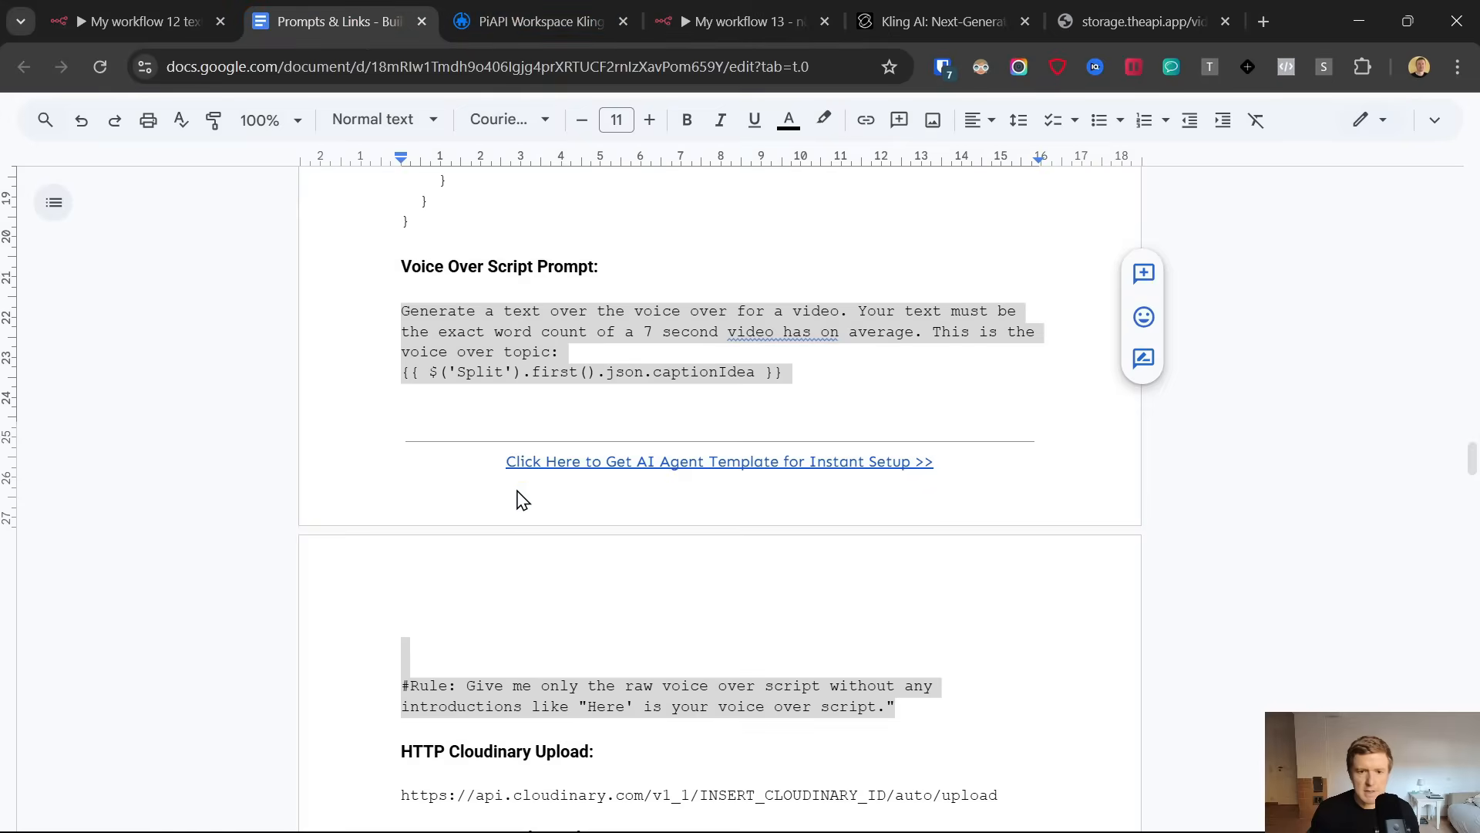
{"action": "scroll", "coordinate": [517, 499], "scroll_direction": "up", "scroll_amount": 20}
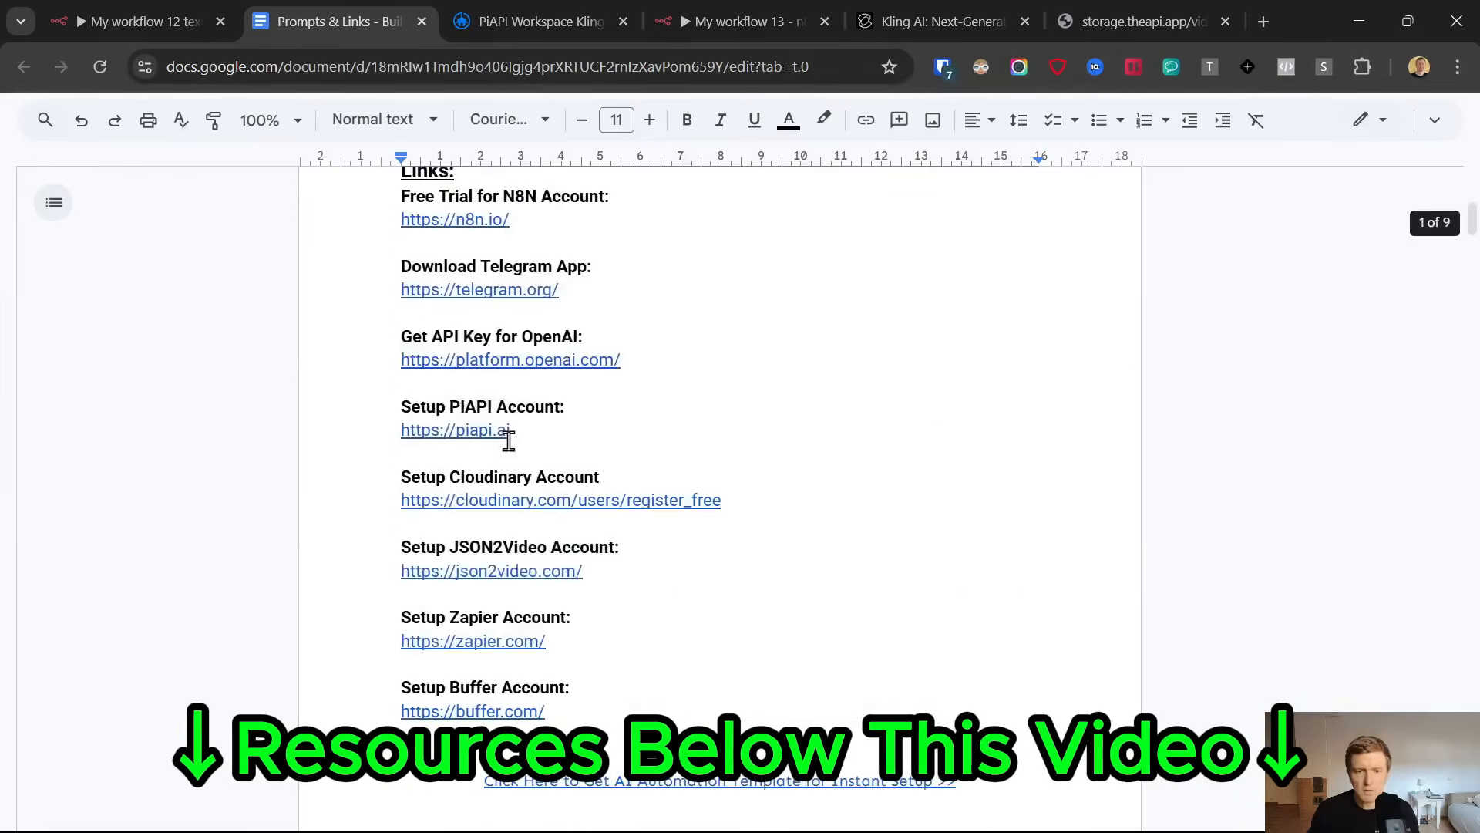
{"action": "scroll", "coordinate": [505, 439], "scroll_direction": "up", "scroll_amount": 3}
{"action": "scroll", "coordinate": [595, 489], "scroll_direction": "down", "scroll_amount": 4}
{"action": "scroll", "coordinate": [670, 492], "scroll_direction": "up", "scroll_amount": 1}
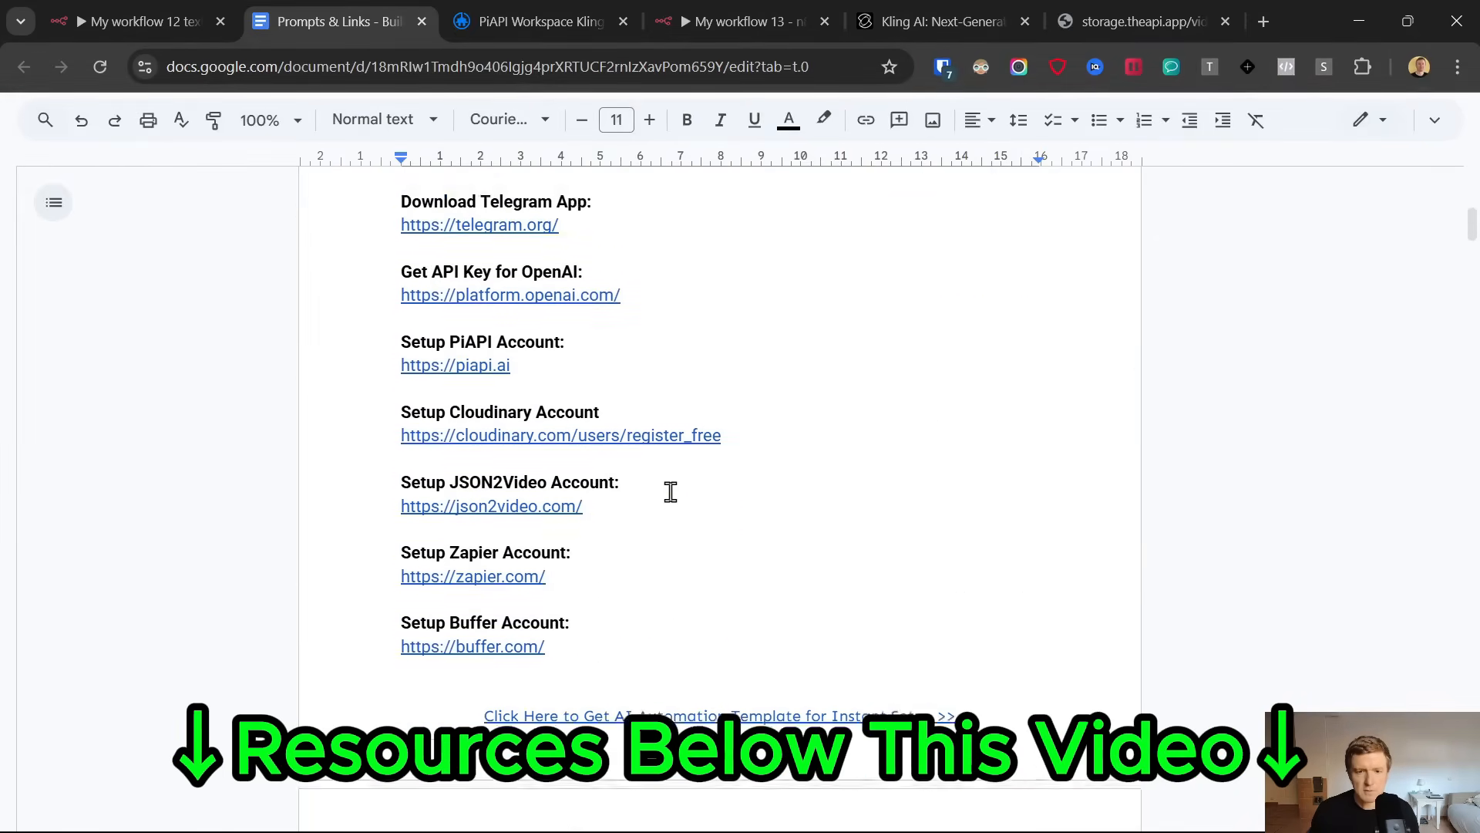
{"action": "scroll", "coordinate": [670, 491], "scroll_direction": "up", "scroll_amount": 1}
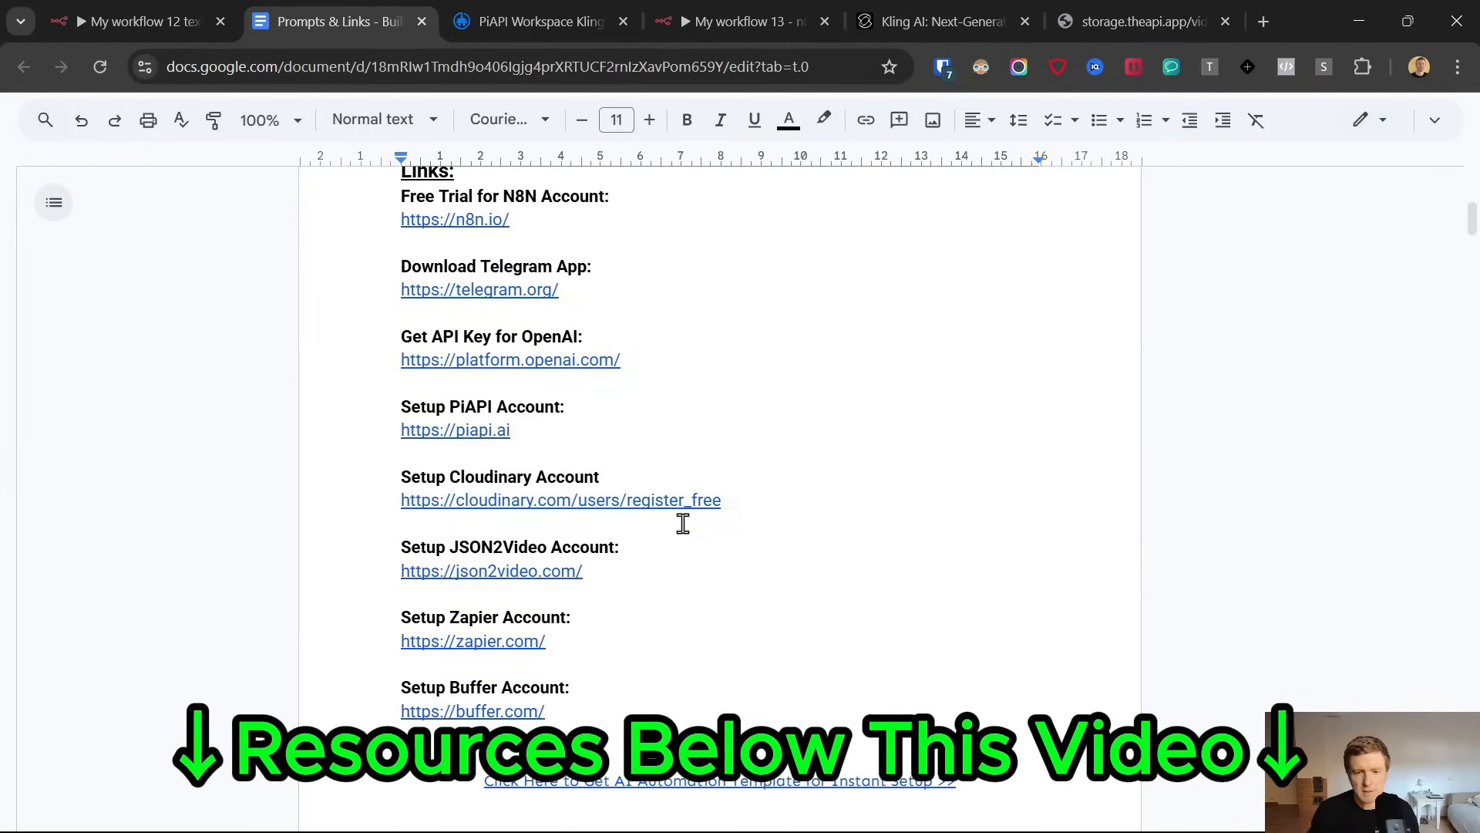
{"action": "left_click", "coordinate": [510, 502]}
{"action": "left_click", "coordinate": [522, 530]}
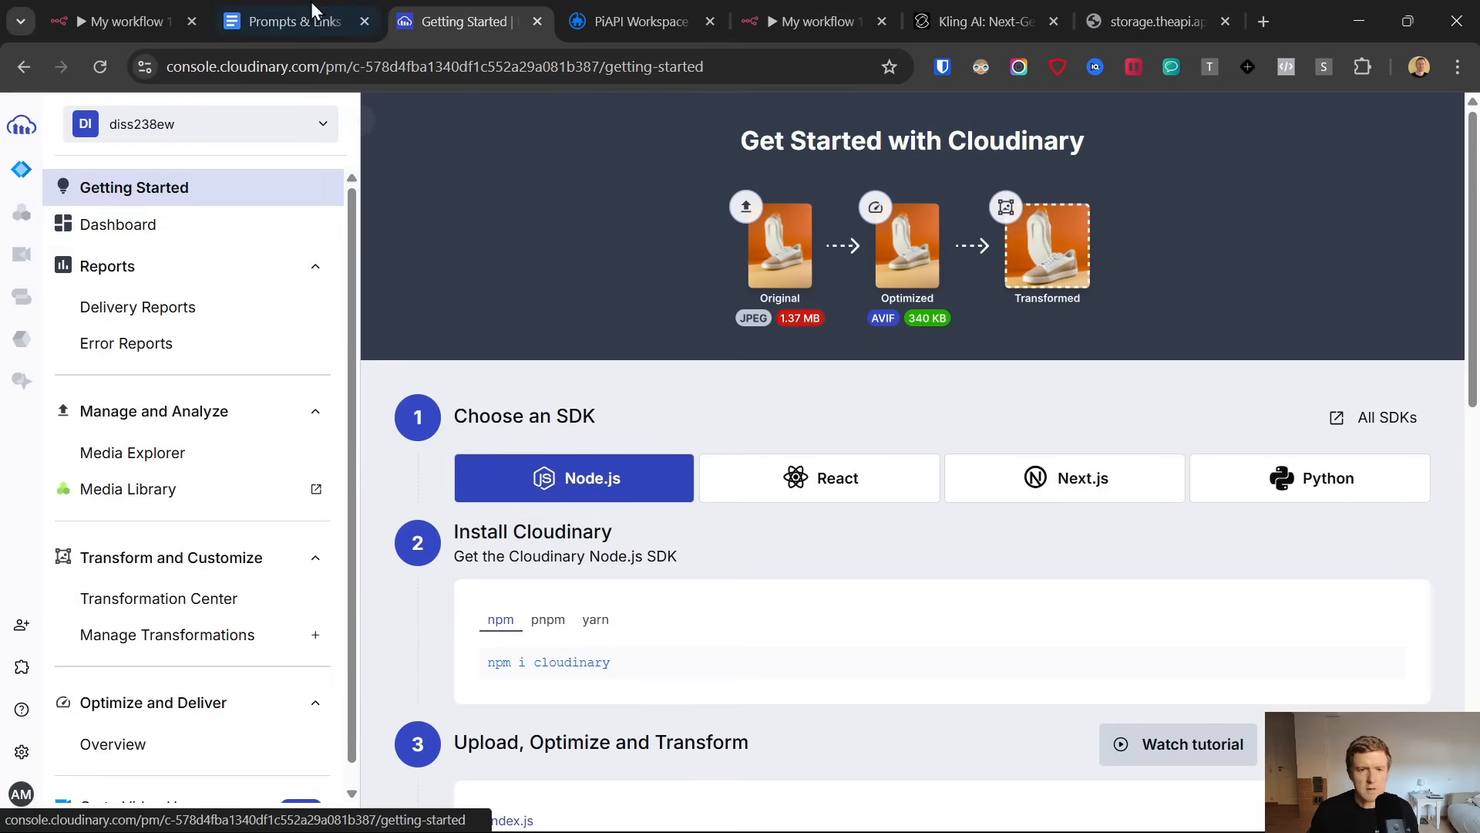
Switch back to the n8n workflow and set the HTTP Request node's method to GET
{"action": "left_click", "coordinate": [817, 21]}
{"action": "left_click", "coordinate": [676, 266]}
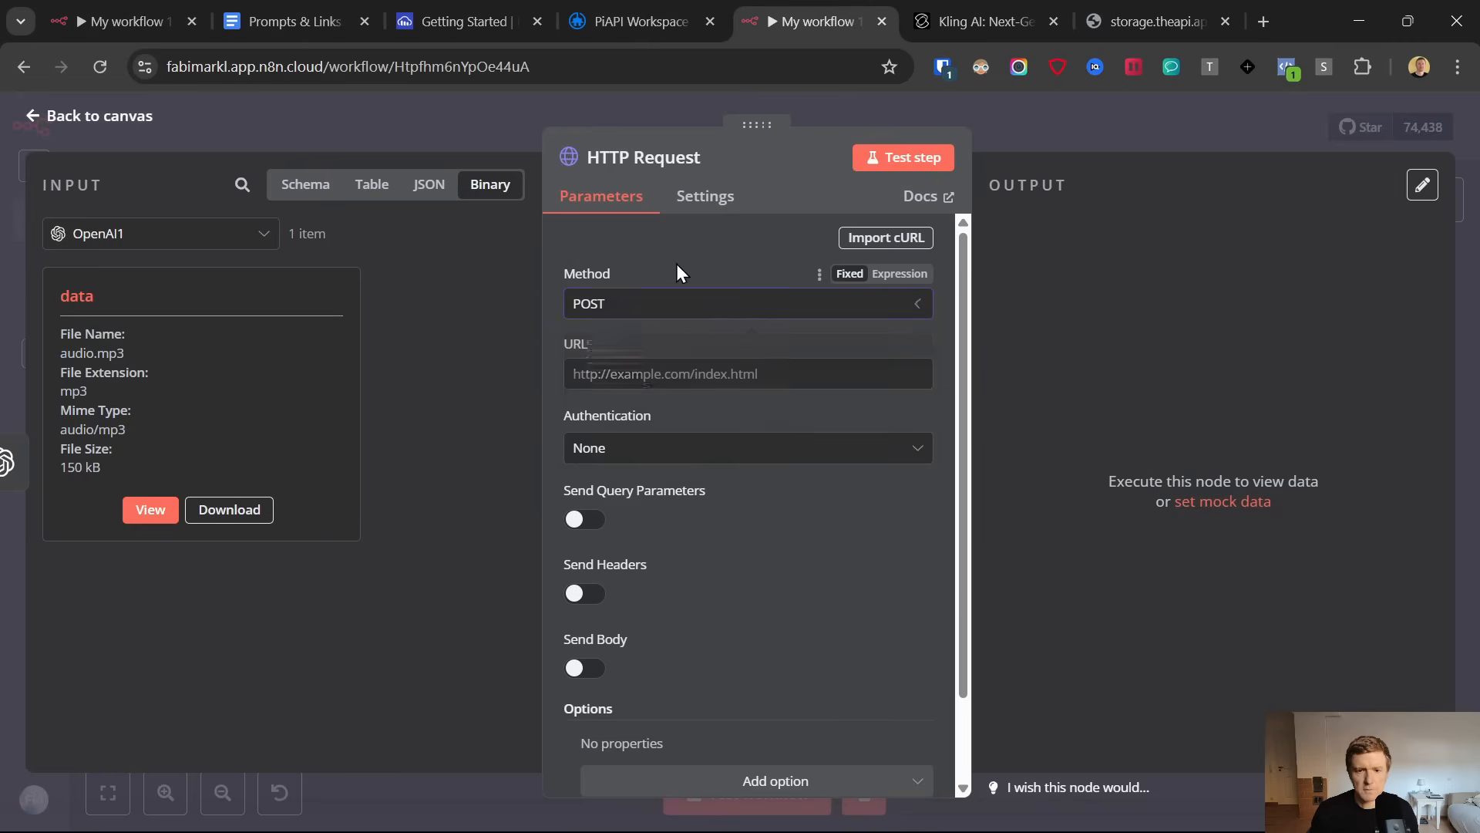
{"action": "left_click", "coordinate": [637, 309]}
{"action": "left_click", "coordinate": [605, 395]}
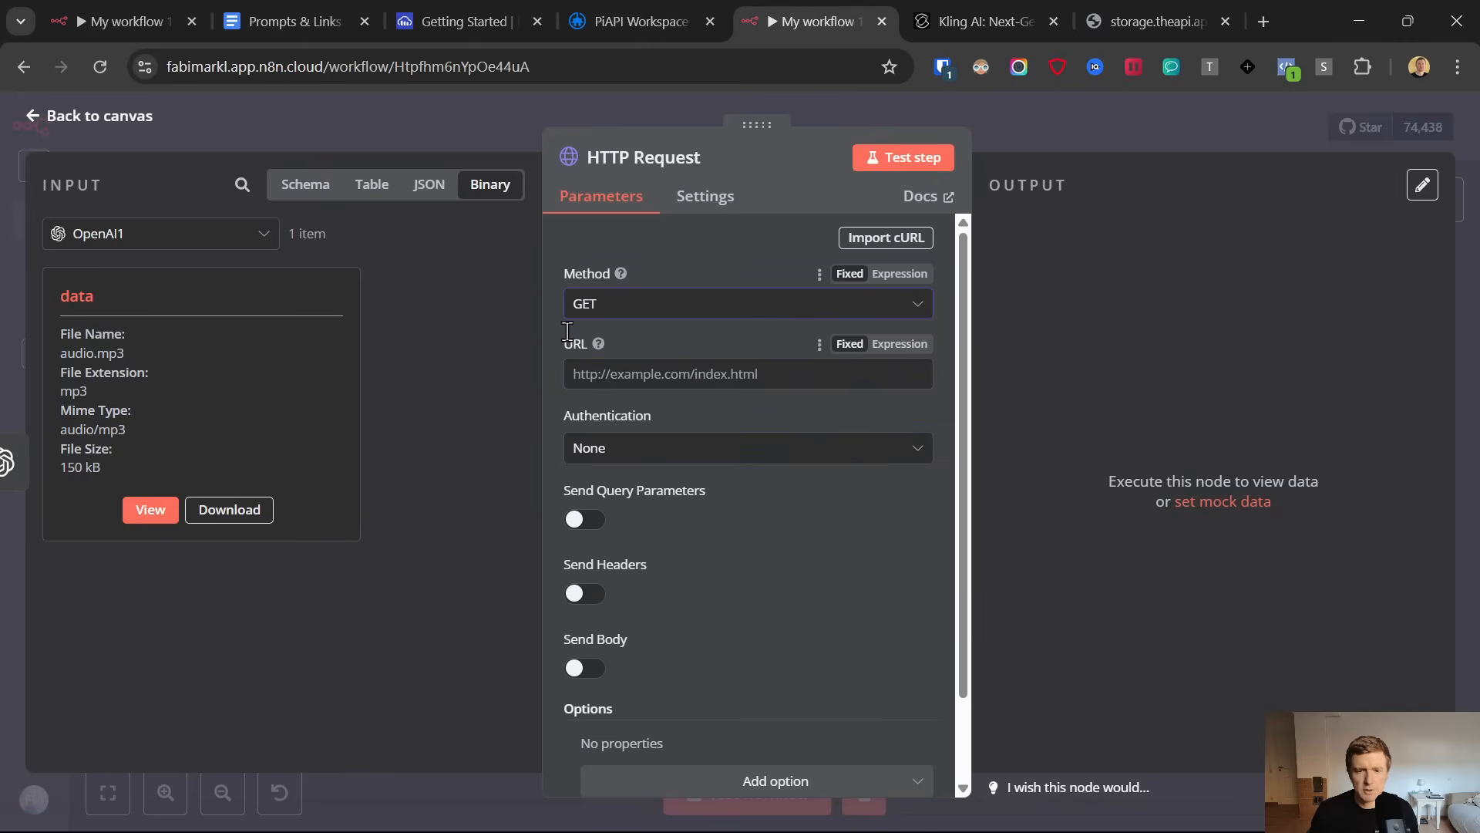
{"action": "left_click", "coordinate": [293, 3]}
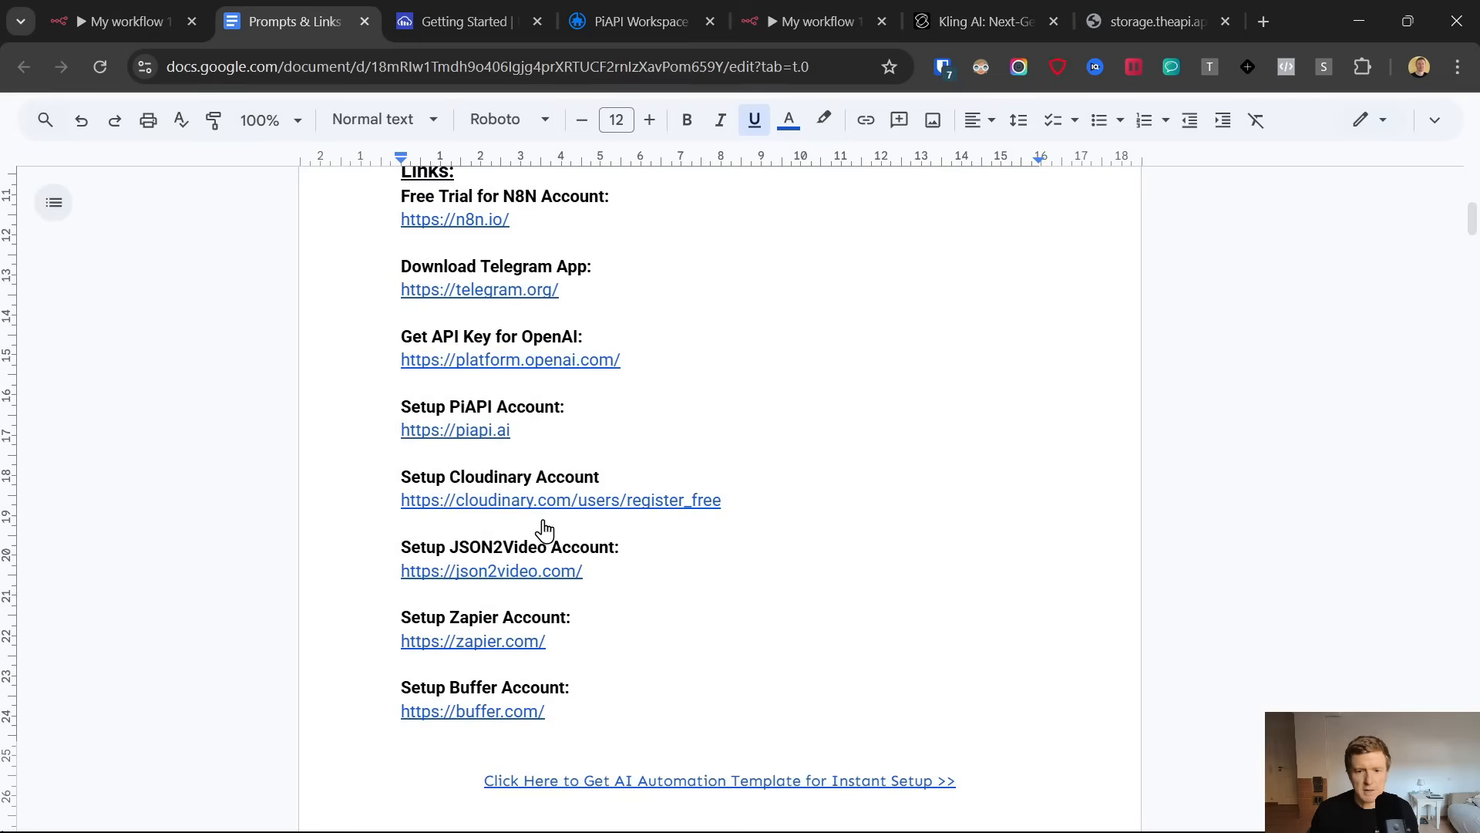
{"action": "scroll", "coordinate": [543, 529], "scroll_direction": "down", "scroll_amount": 20}
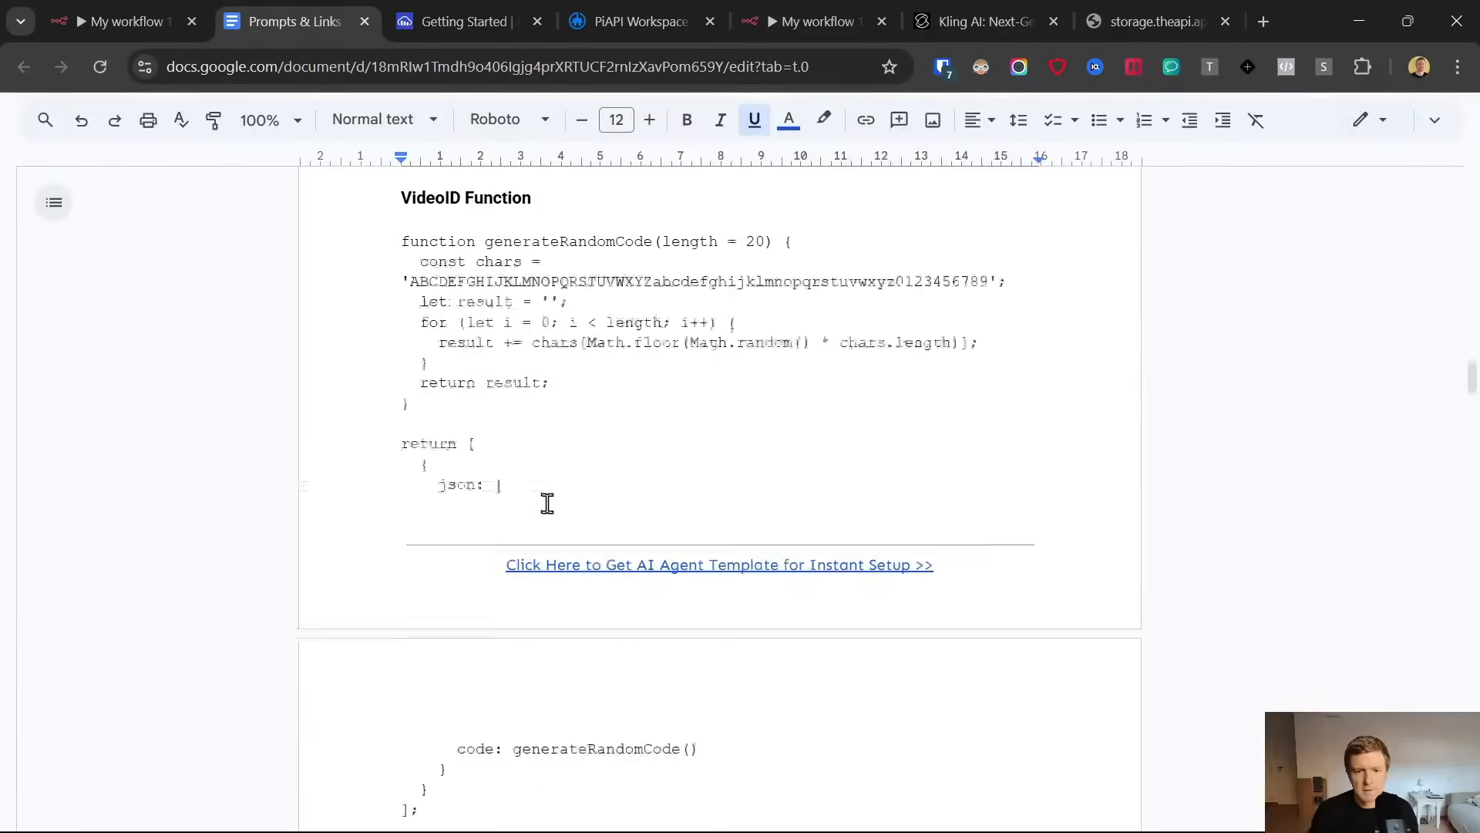
{"action": "scroll", "coordinate": [548, 502], "scroll_direction": "down", "scroll_amount": 15}
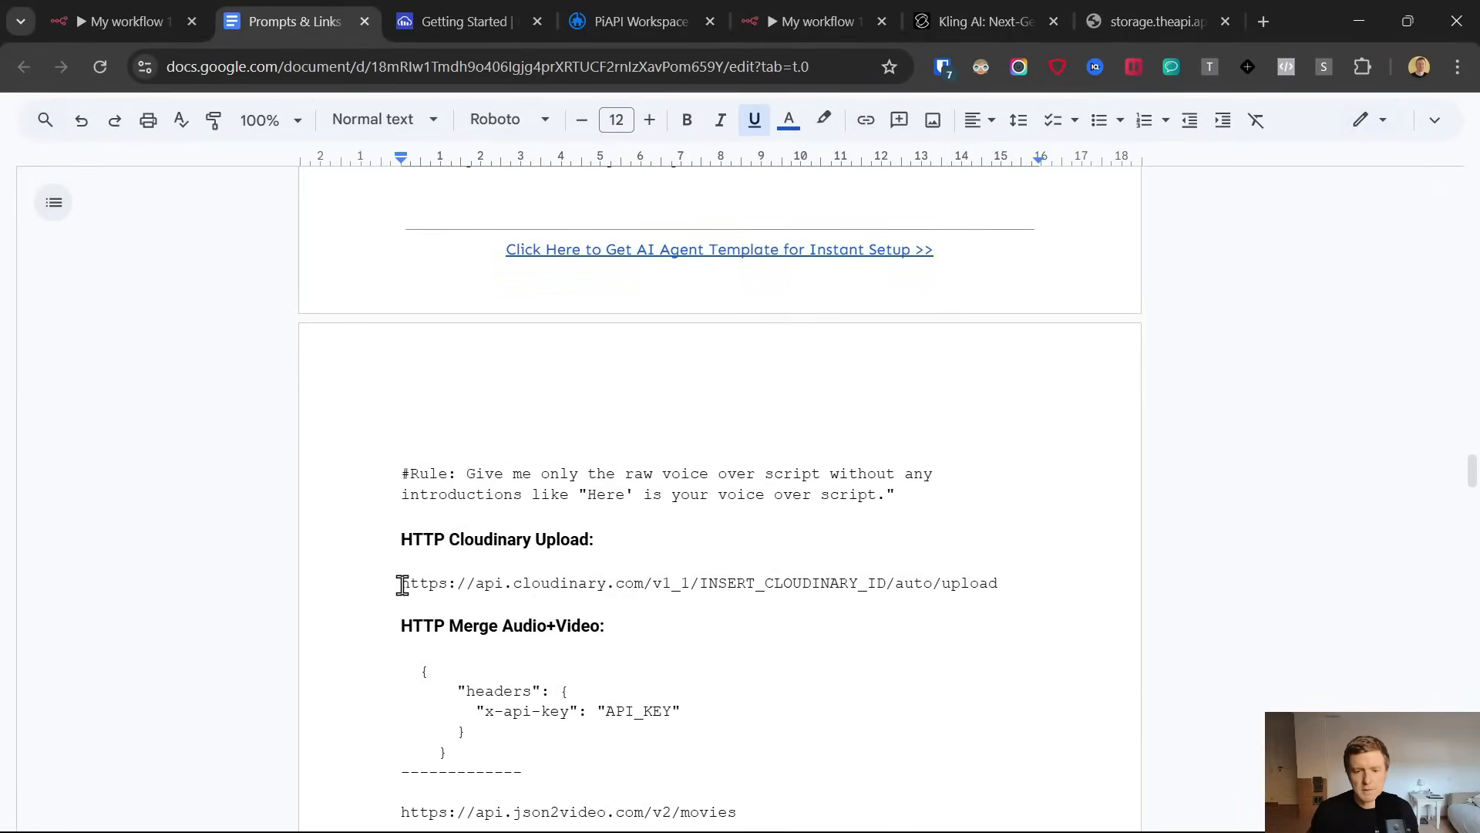
{"action": "left_click_drag", "start_coordinate": [403, 585], "coordinate": [998, 584]}
{"action": "key", "text": "ctrl+c"}
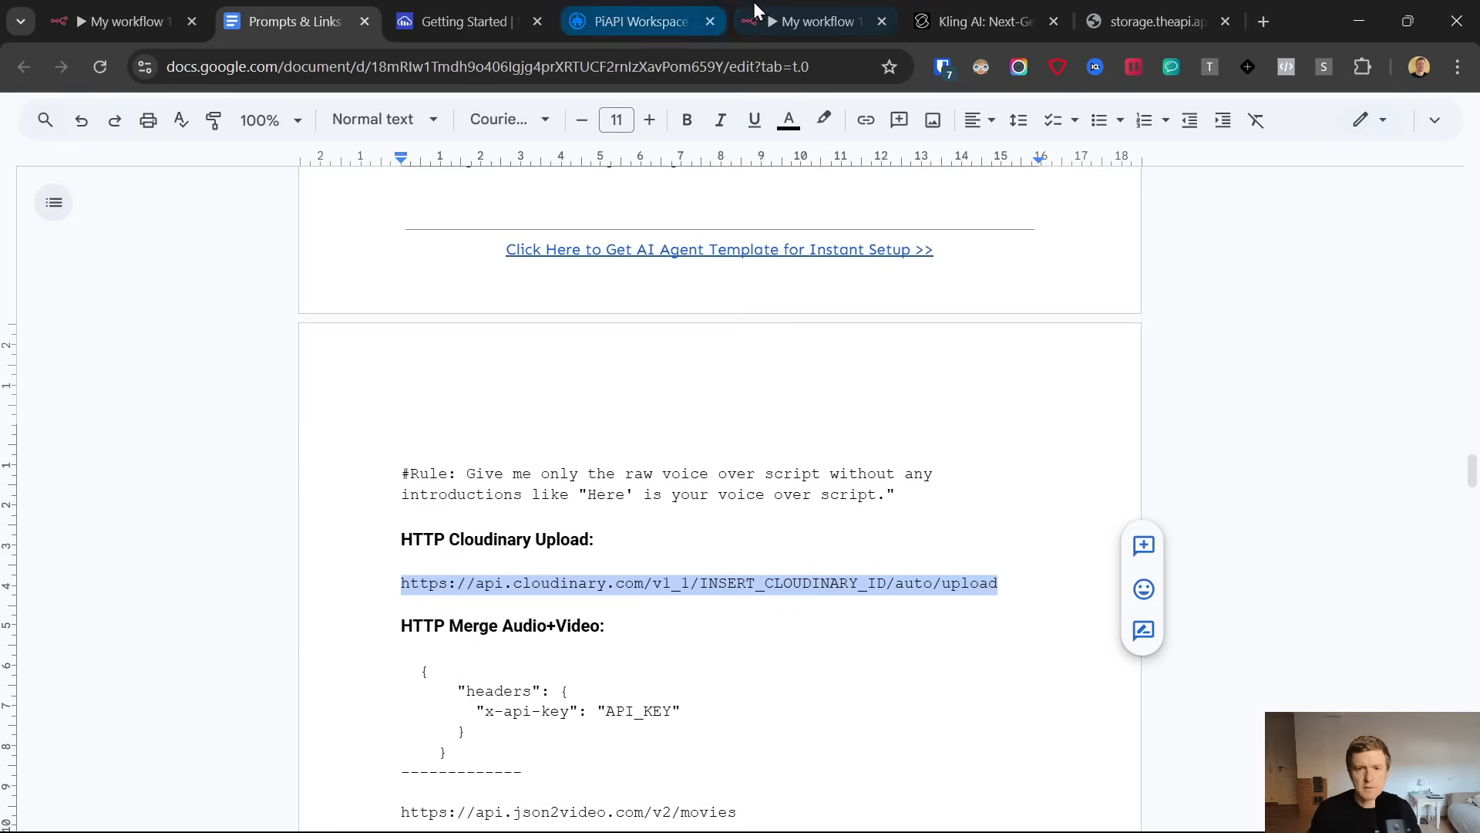
{"action": "left_click", "coordinate": [802, 21]}
{"action": "key", "text": "ctrl+v"}
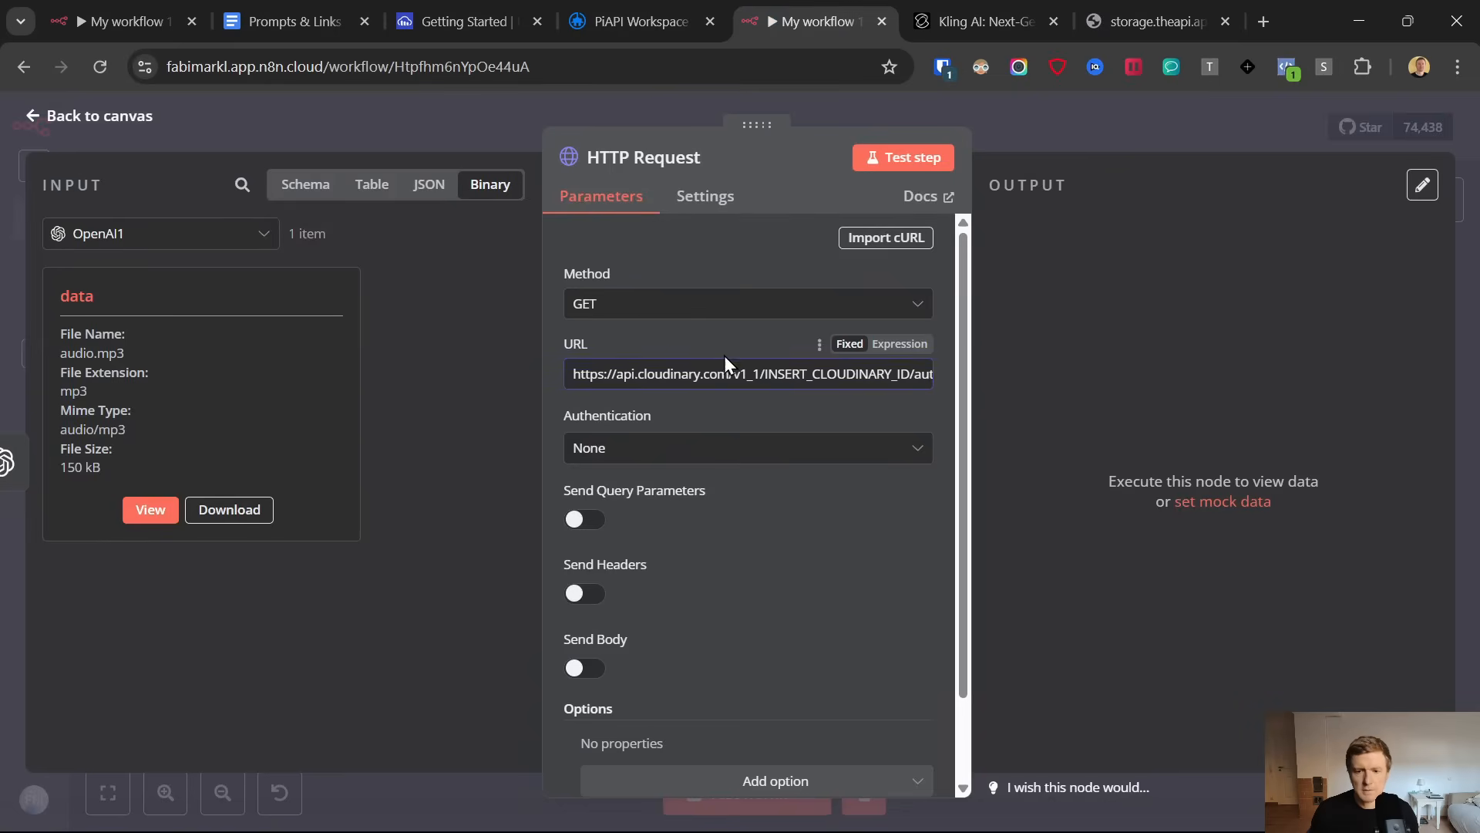
Replace the INSERT_CLOUDINARY_ID placeholder in the HTTP Request URL with the product environment name copied from Cloudinary
{"action": "double_click", "coordinate": [768, 375]}
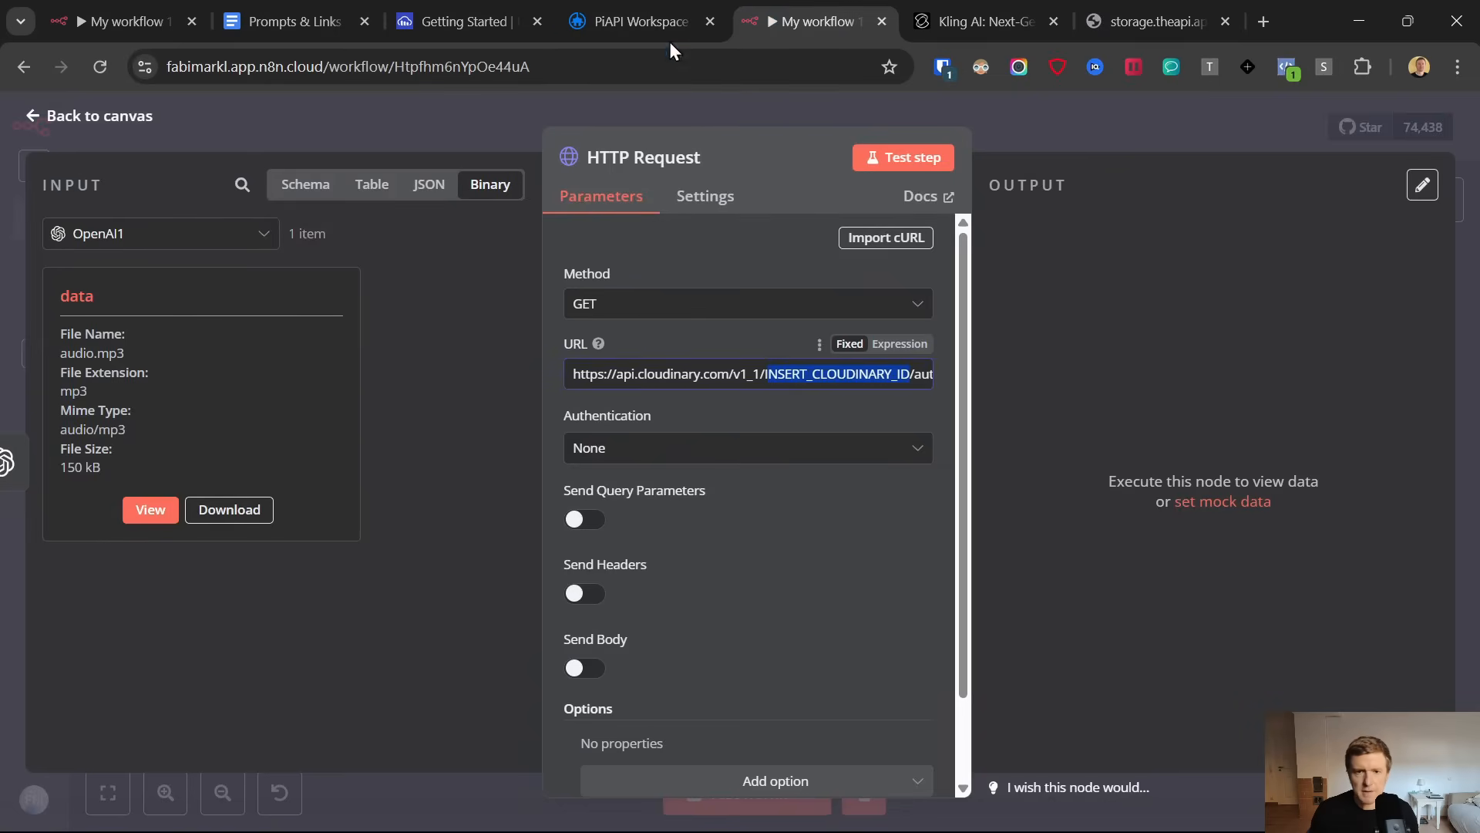
{"action": "left_click", "coordinate": [466, 20]}
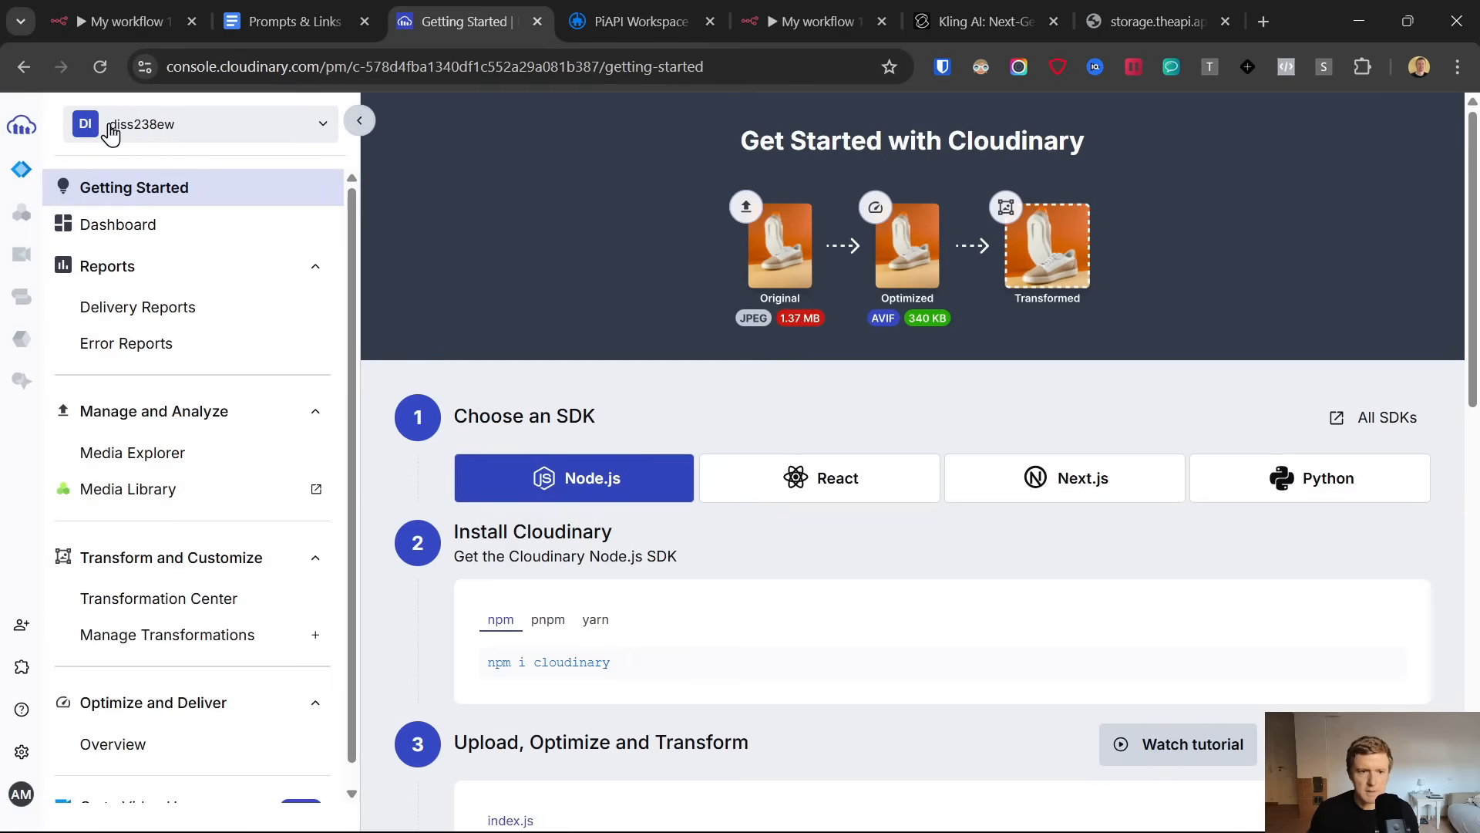
{"action": "left_click", "coordinate": [158, 133]}
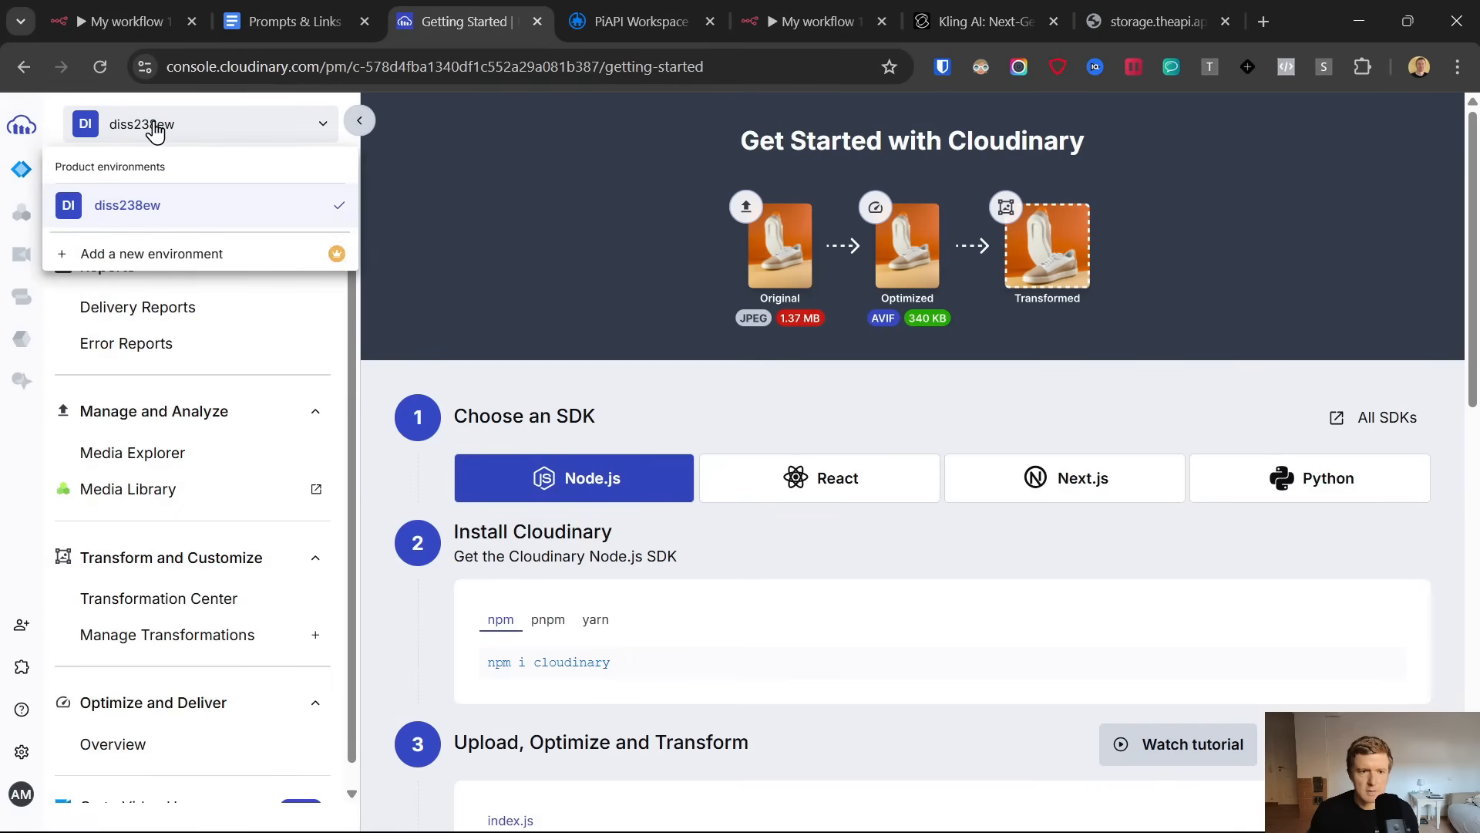
{"action": "left_click", "coordinate": [153, 129]}
{"action": "left_click", "coordinate": [151, 126]}
{"action": "double_click", "coordinate": [108, 208]}
{"action": "key", "text": "ctrl+c"}
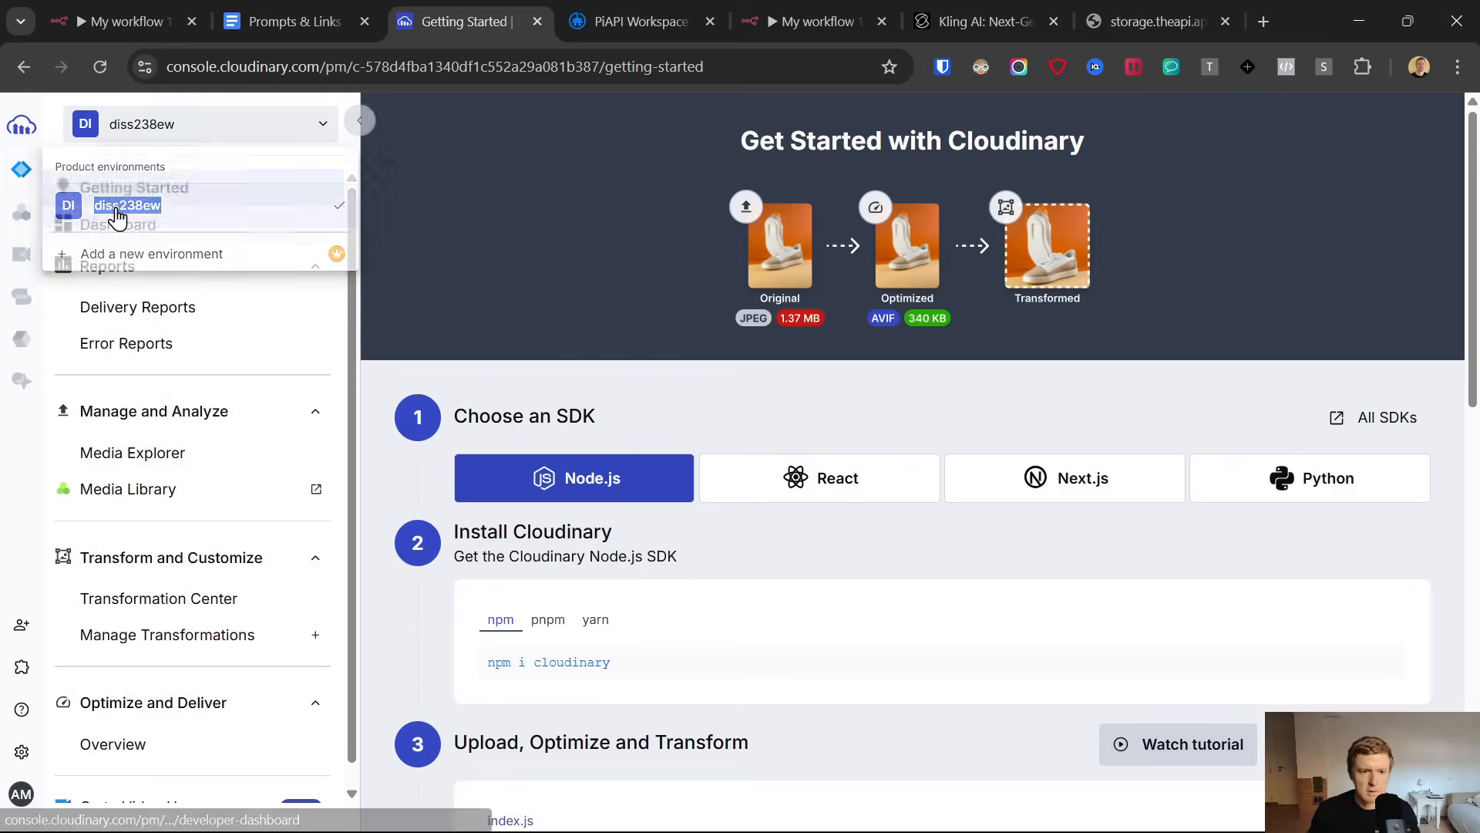
{"action": "right_click", "coordinate": [116, 208]}
{"action": "left_click", "coordinate": [144, 122]}
{"action": "right_click", "coordinate": [152, 203]}
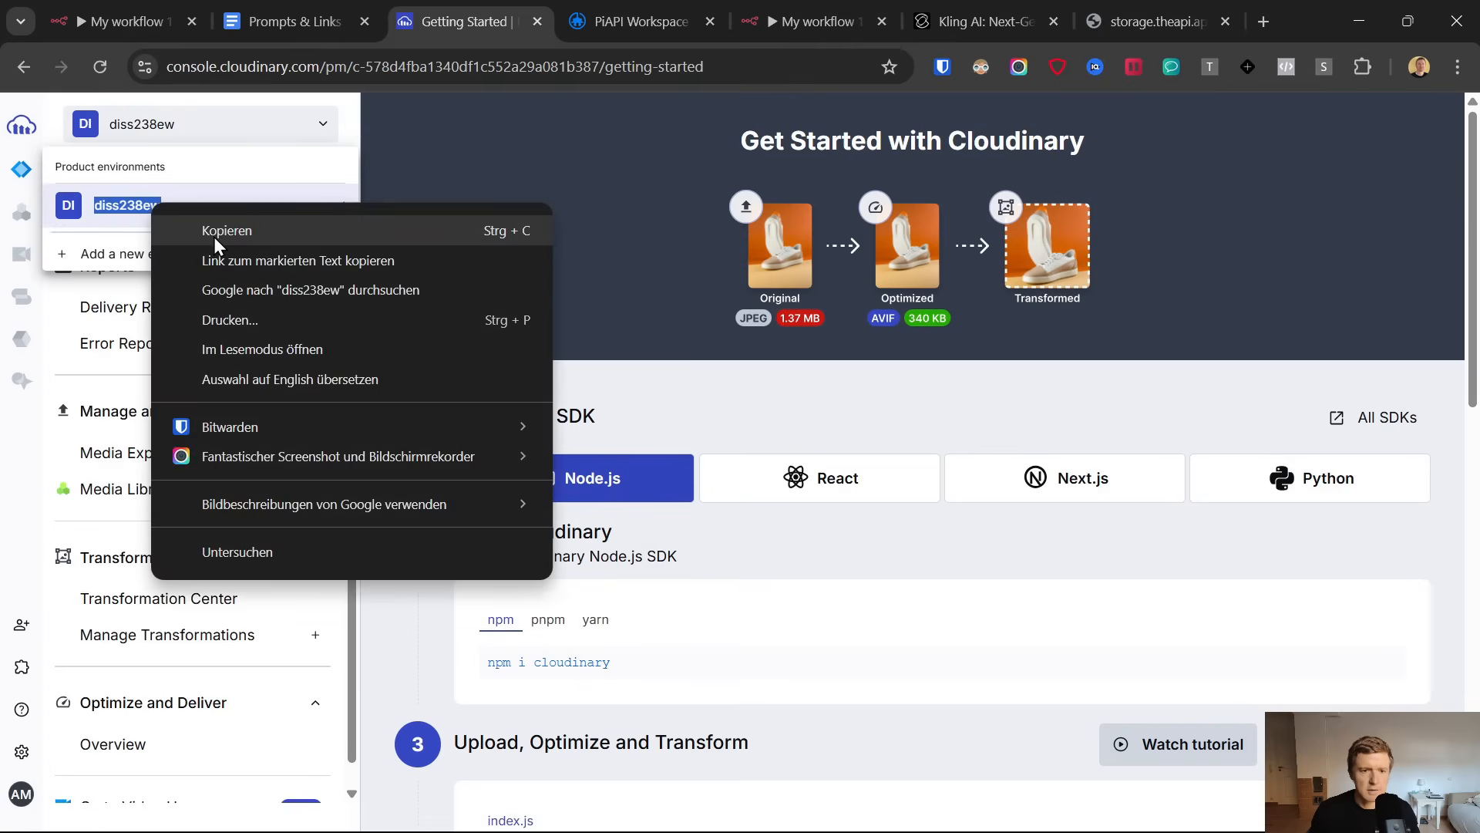
{"action": "left_click", "coordinate": [215, 235]}
{"action": "left_click", "coordinate": [810, 22]}
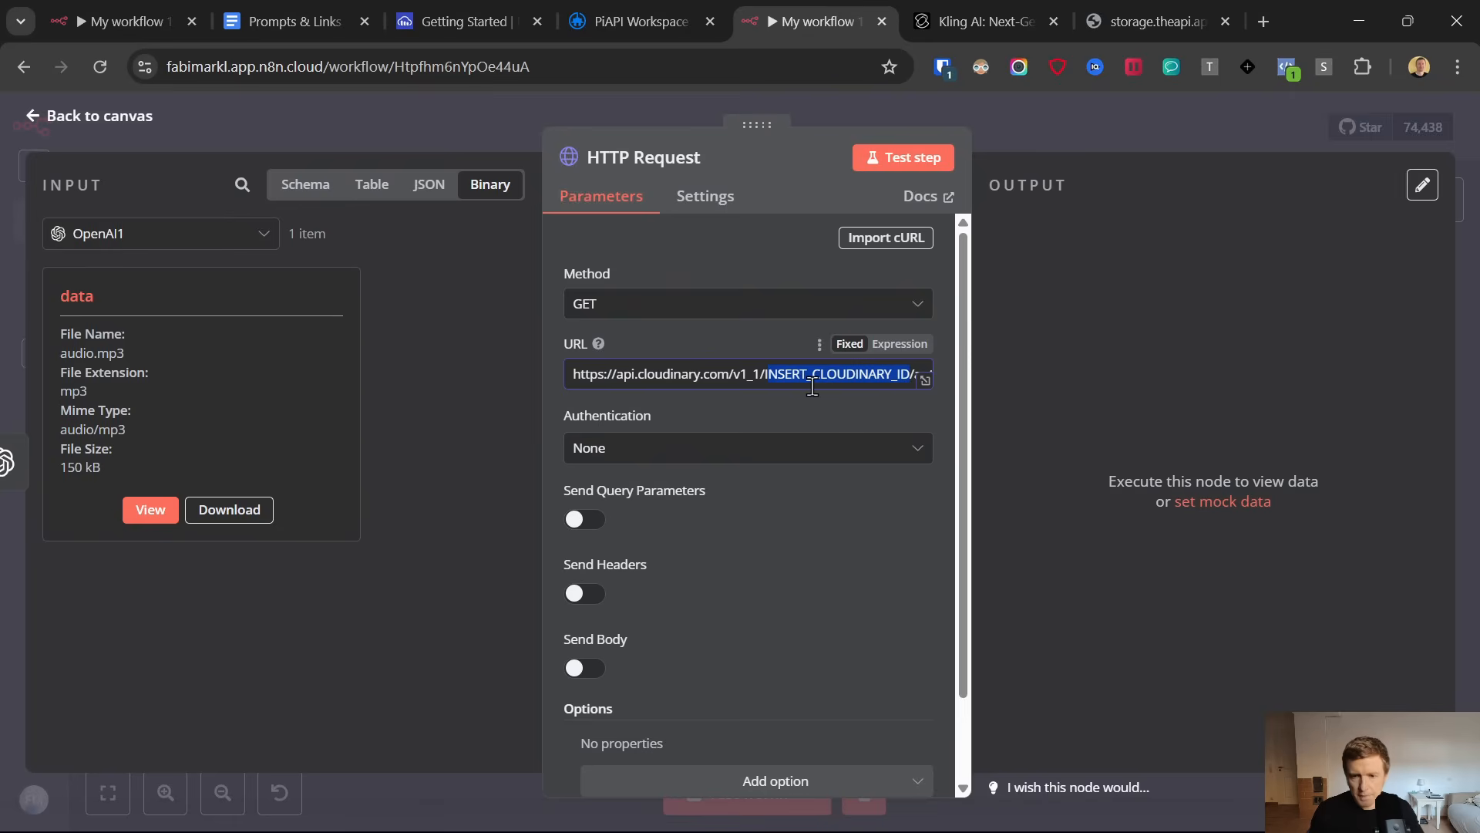
{"action": "key", "text": "ctrl+v"}
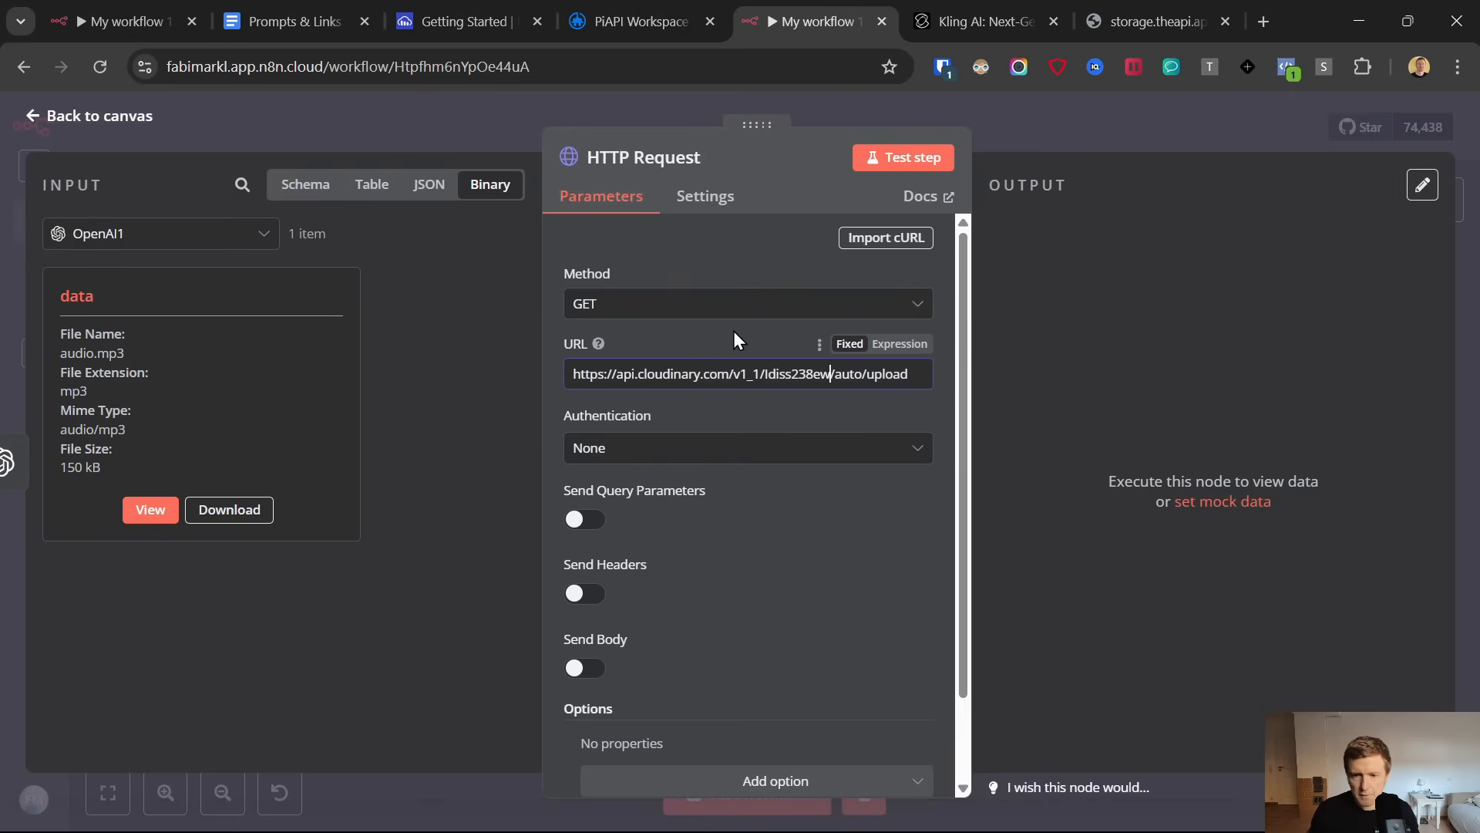
Set the HTTP Request authentication to Generic Credential Type with Basic Auth and start a new credential
{"action": "left_click", "coordinate": [669, 455]}
{"action": "left_click", "coordinate": [682, 609]}
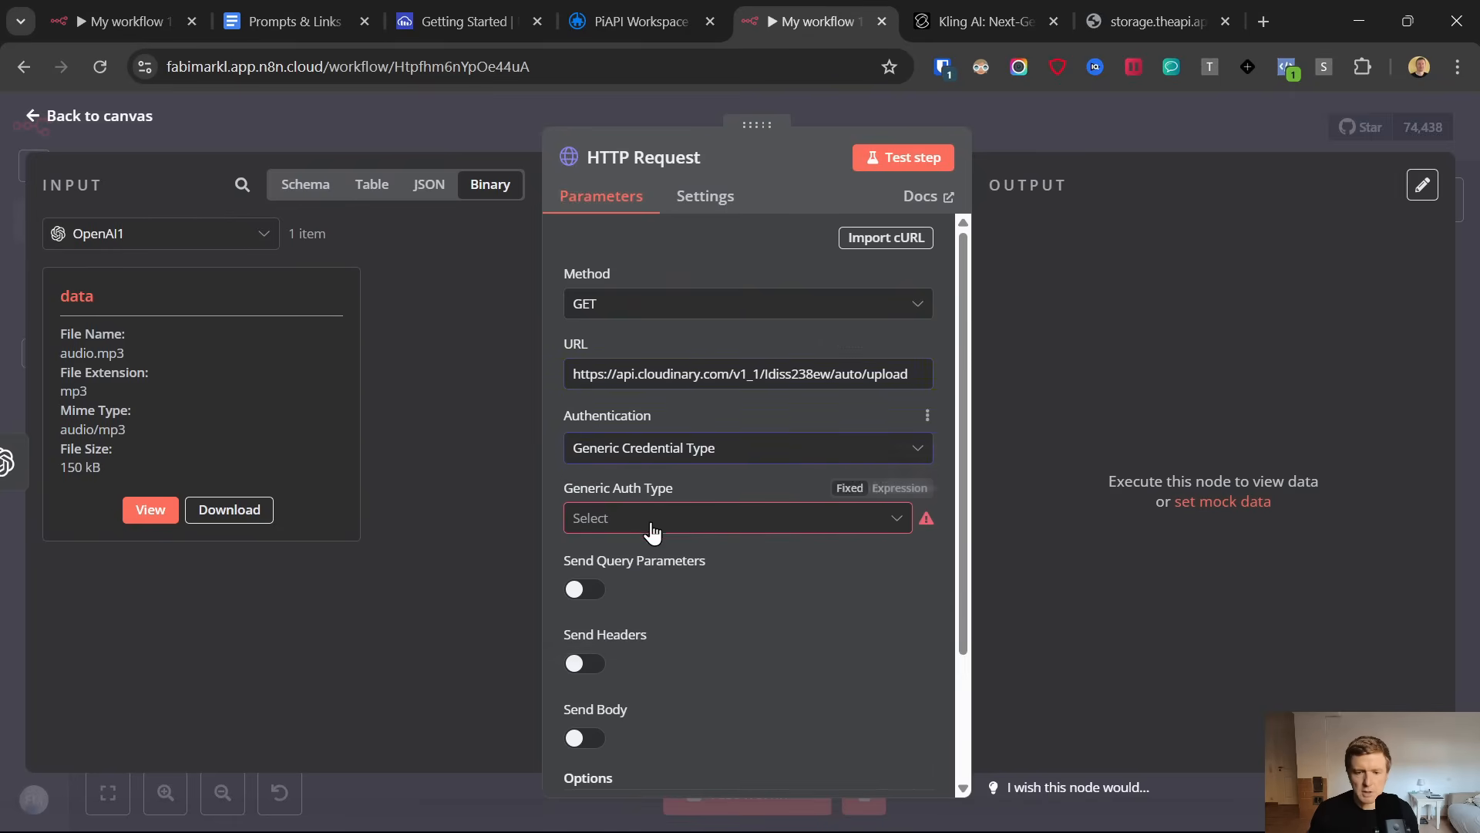
{"action": "left_click", "coordinate": [651, 532]}
{"action": "left_click", "coordinate": [650, 574]}
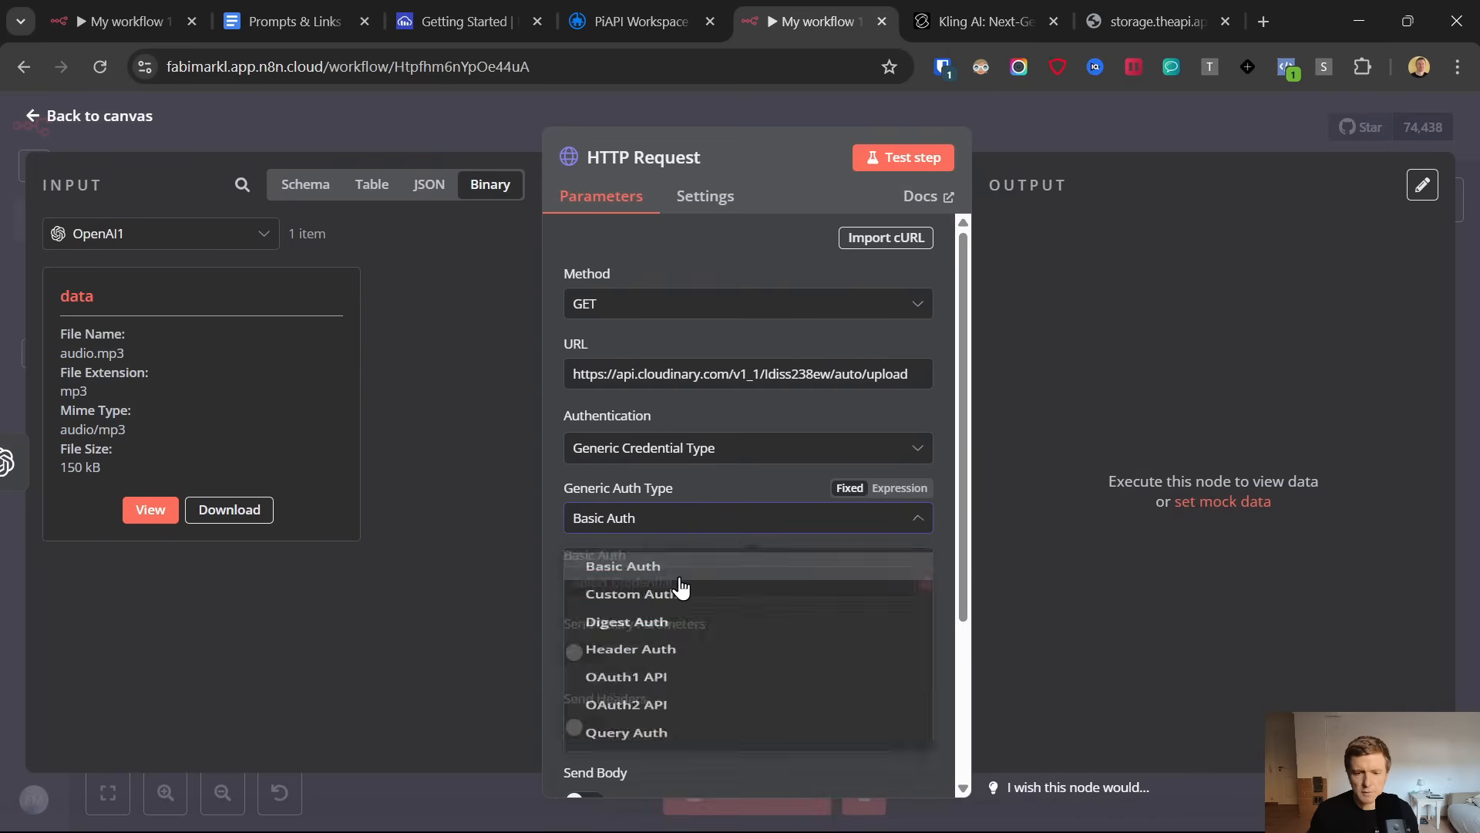
{"action": "left_click", "coordinate": [702, 582]}
{"action": "left_click", "coordinate": [688, 752]}
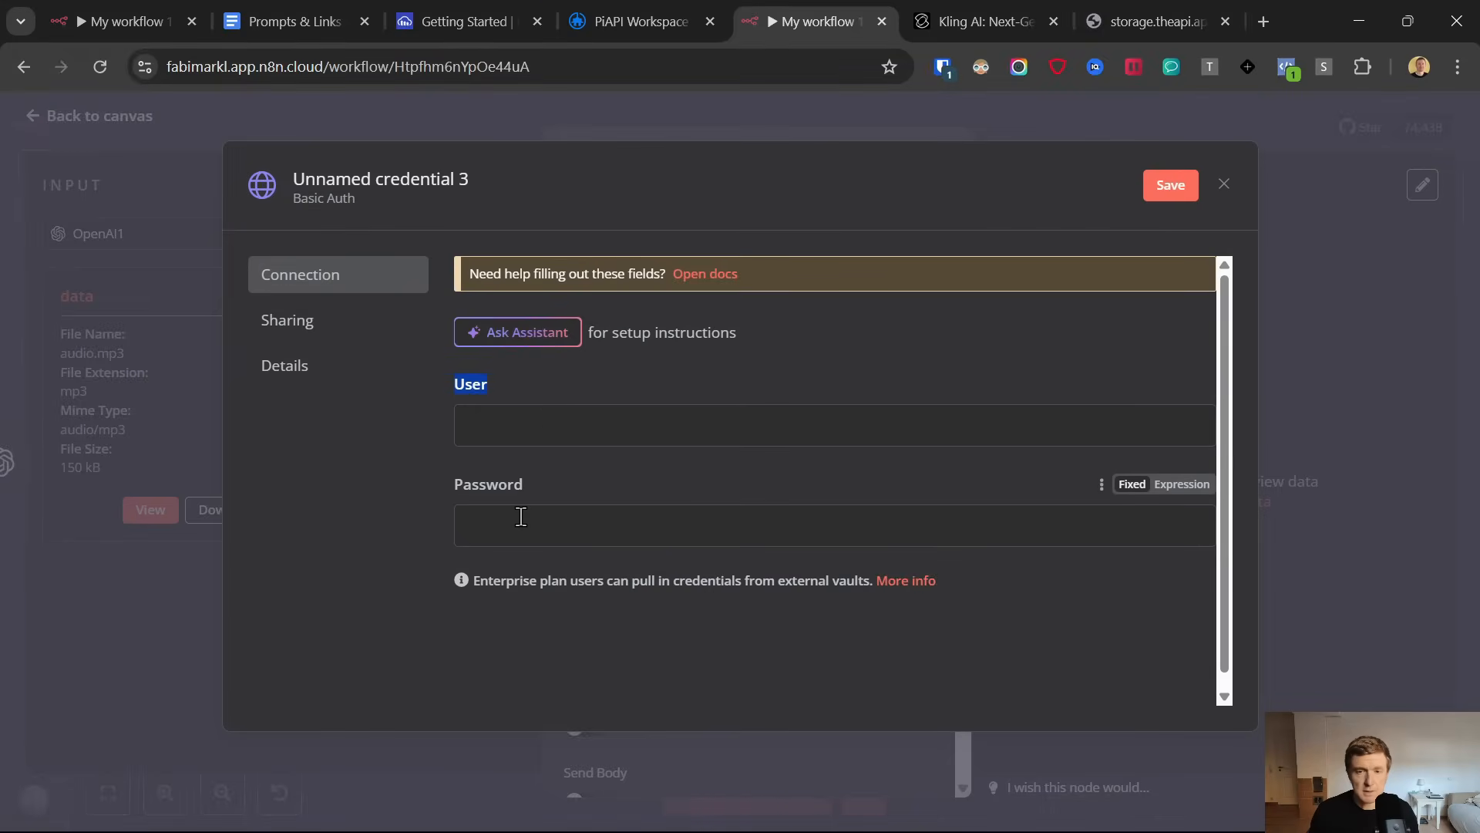
Switch to Cloudinary and open the API Keys page in the product environment settings
{"action": "left_click", "coordinate": [473, 3]}
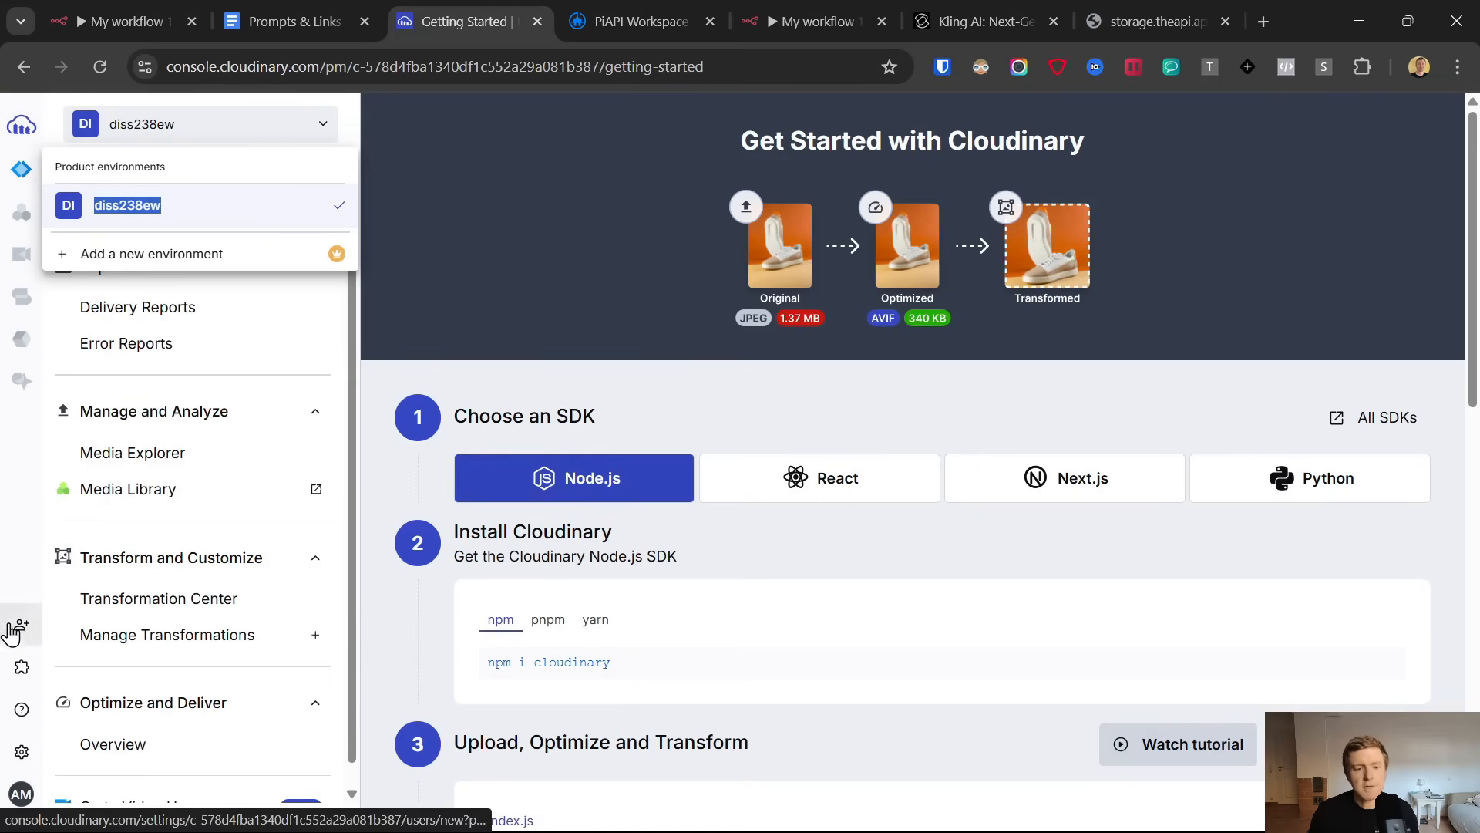
{"action": "left_click", "coordinate": [21, 752]}
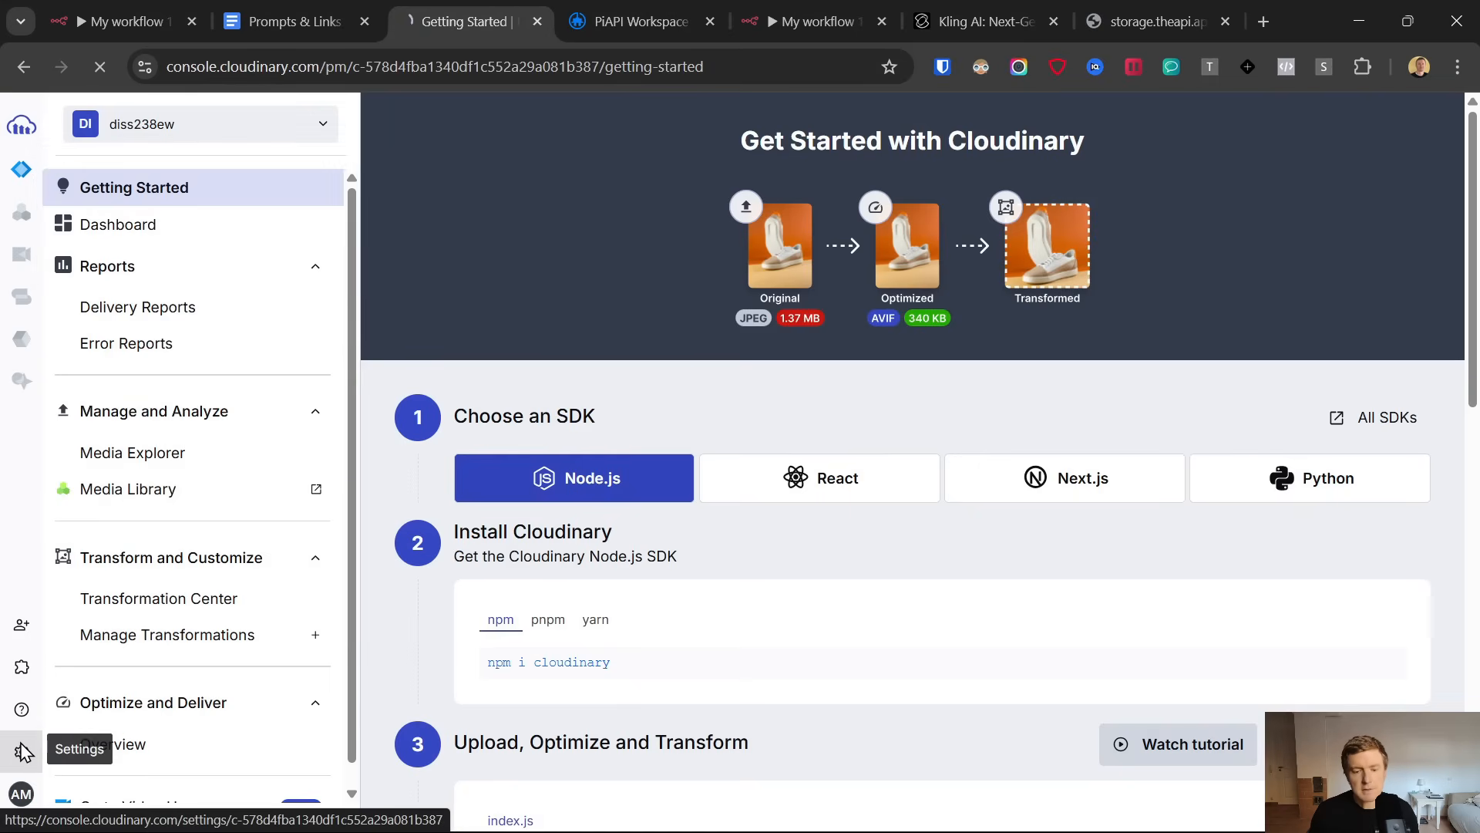
{"action": "left_click", "coordinate": [97, 230]}
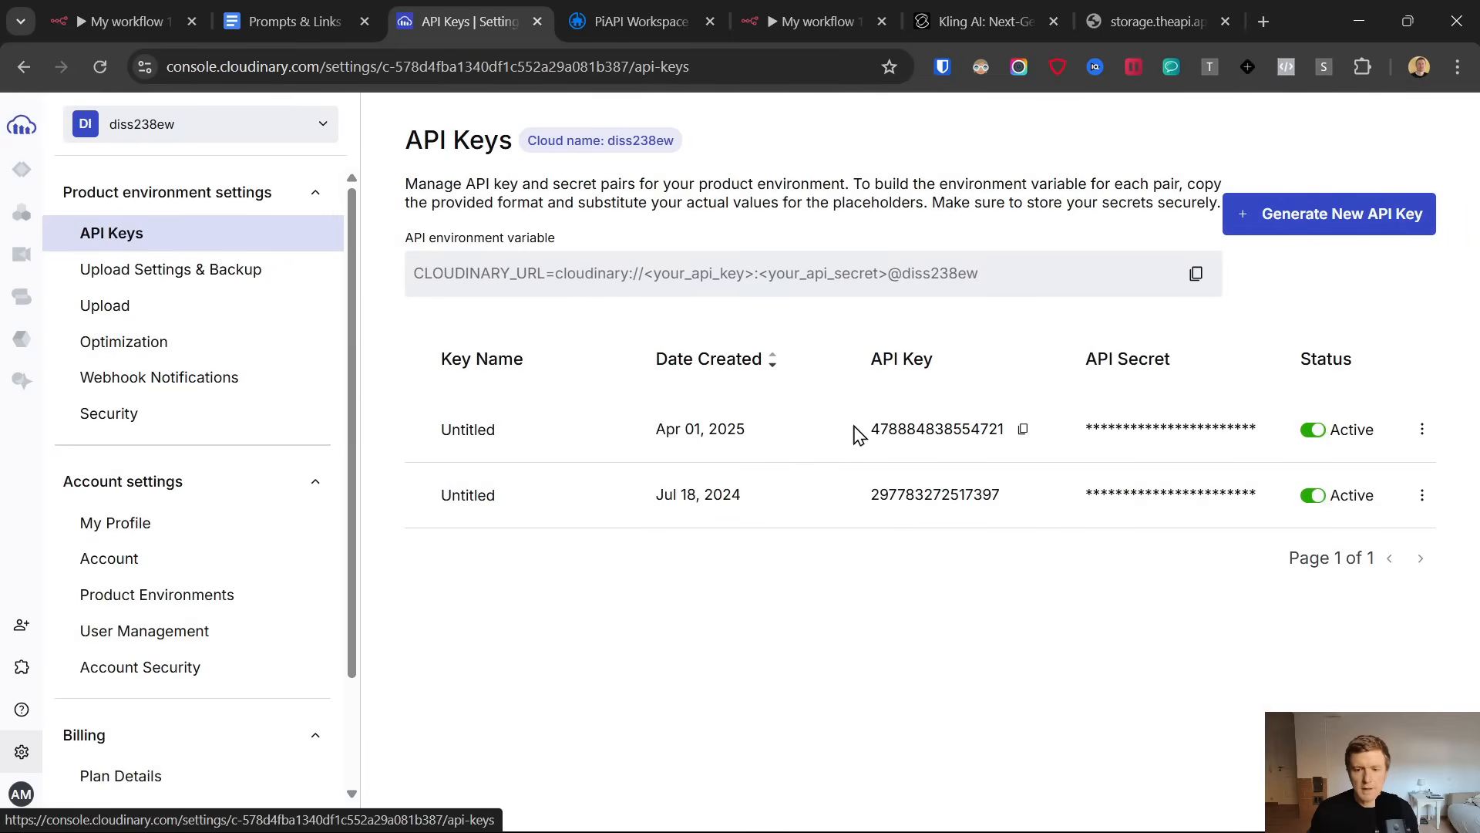
{"action": "left_click", "coordinate": [1353, 222]}
{"action": "left_click", "coordinate": [698, 484]}
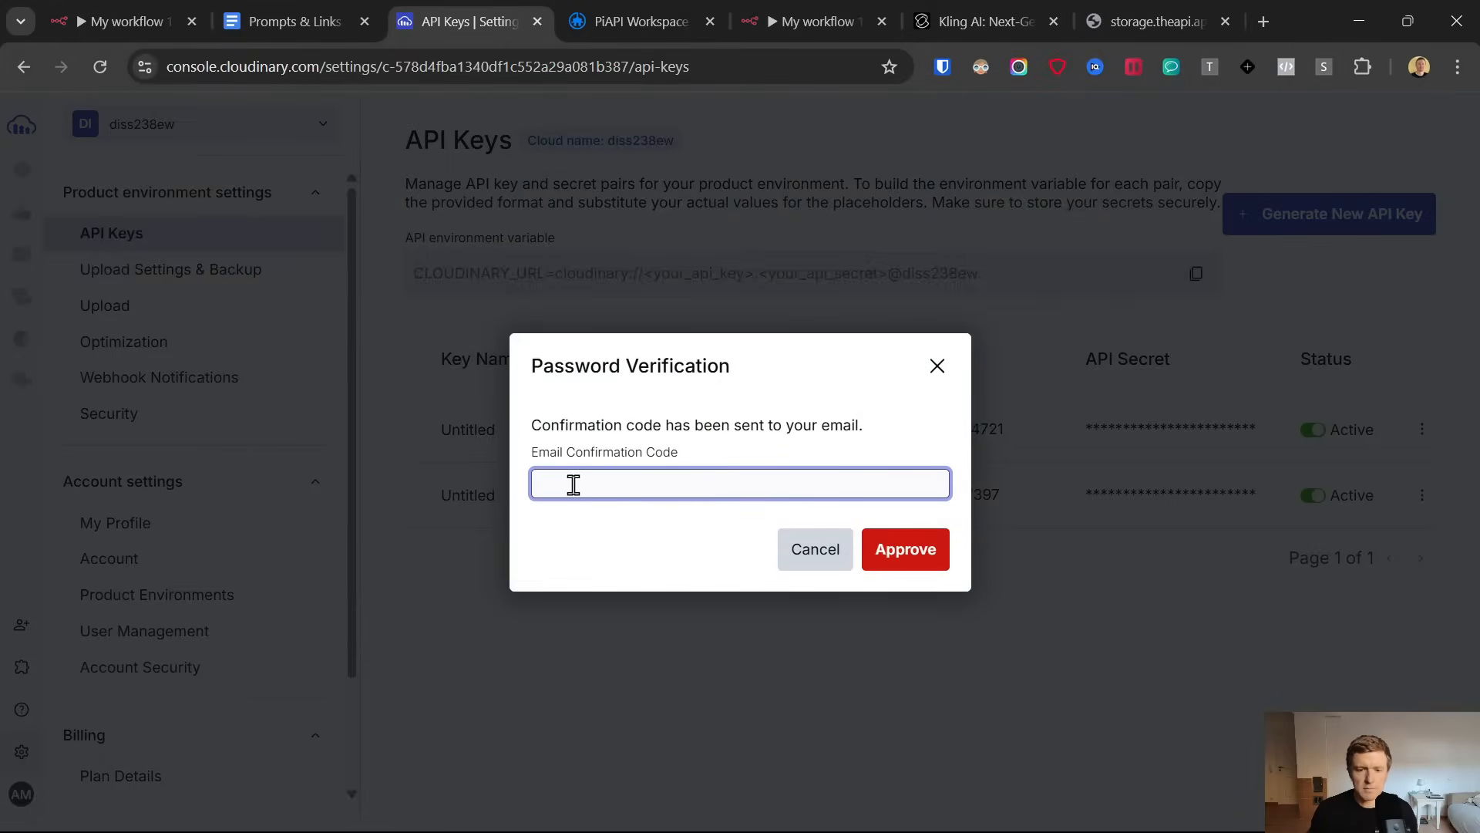
{"action": "left_click", "coordinate": [936, 369]}
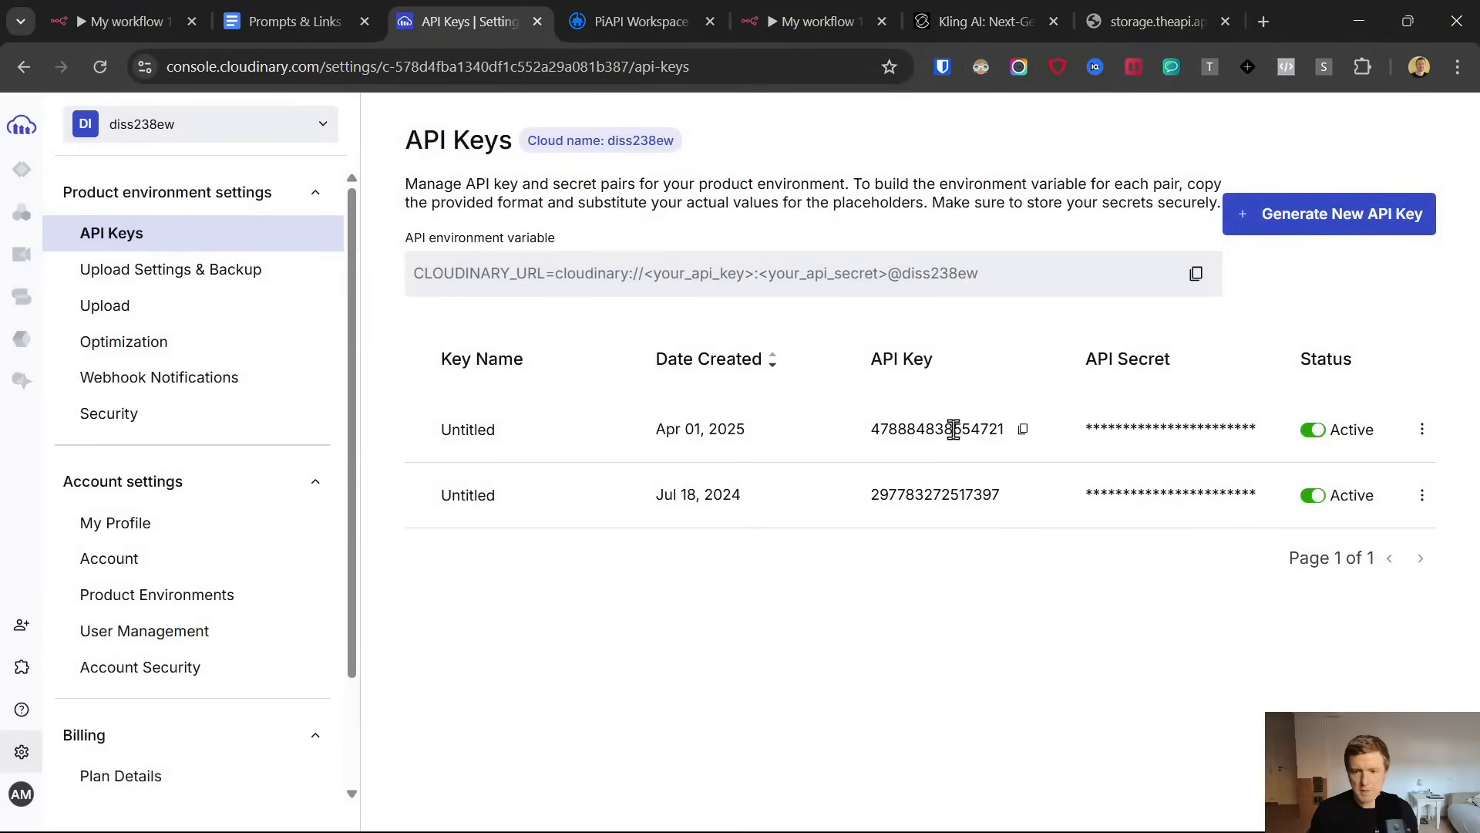
Switch back to n8n and paste the Cloudinary API key as the Basic Auth credential's user
{"action": "left_click", "coordinate": [826, 11]}
{"action": "left_click", "coordinate": [576, 421]}
{"action": "key", "text": "ctrl+v"}
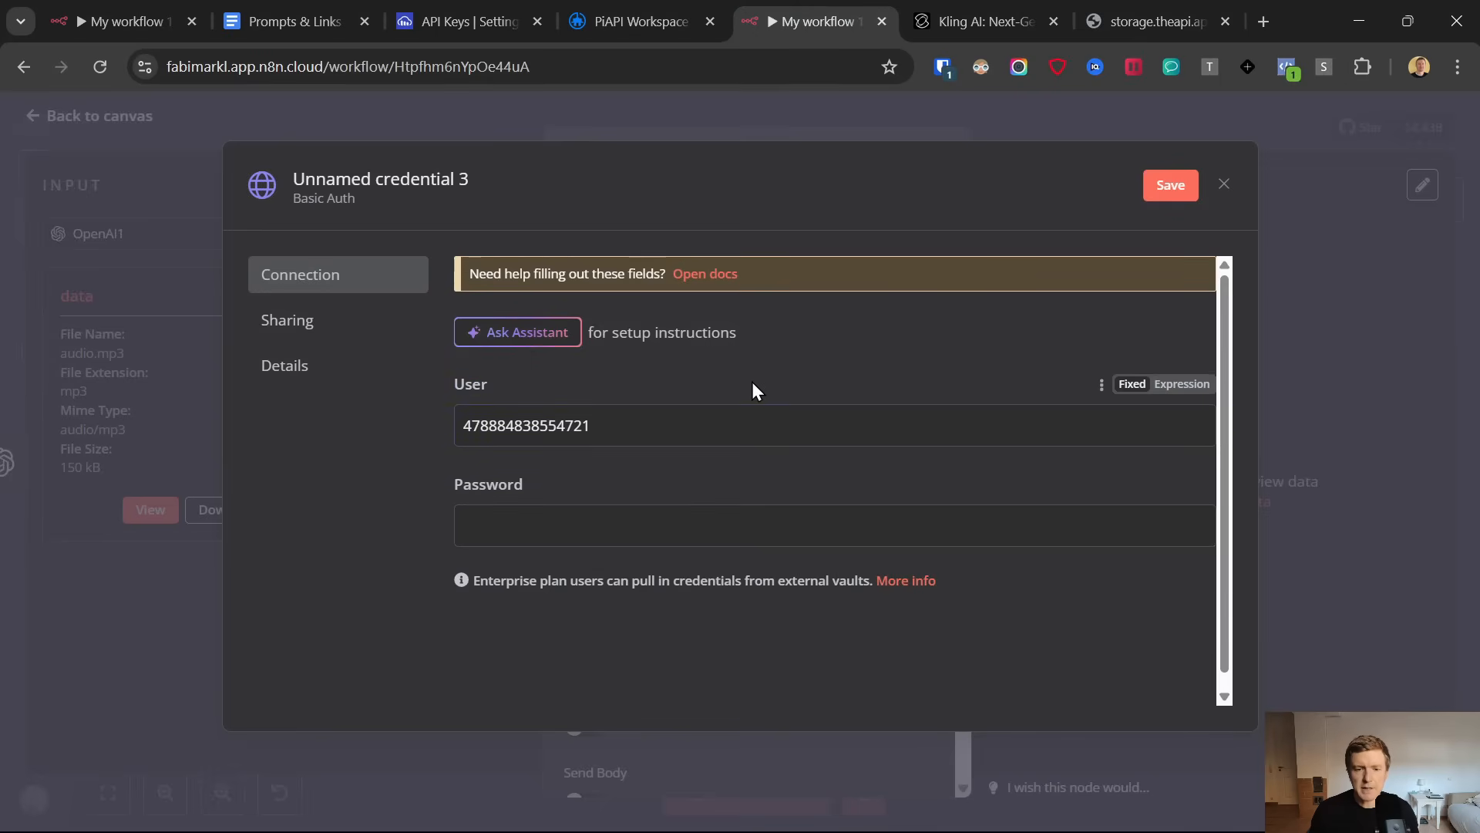
{"action": "left_click", "coordinate": [507, 3]}
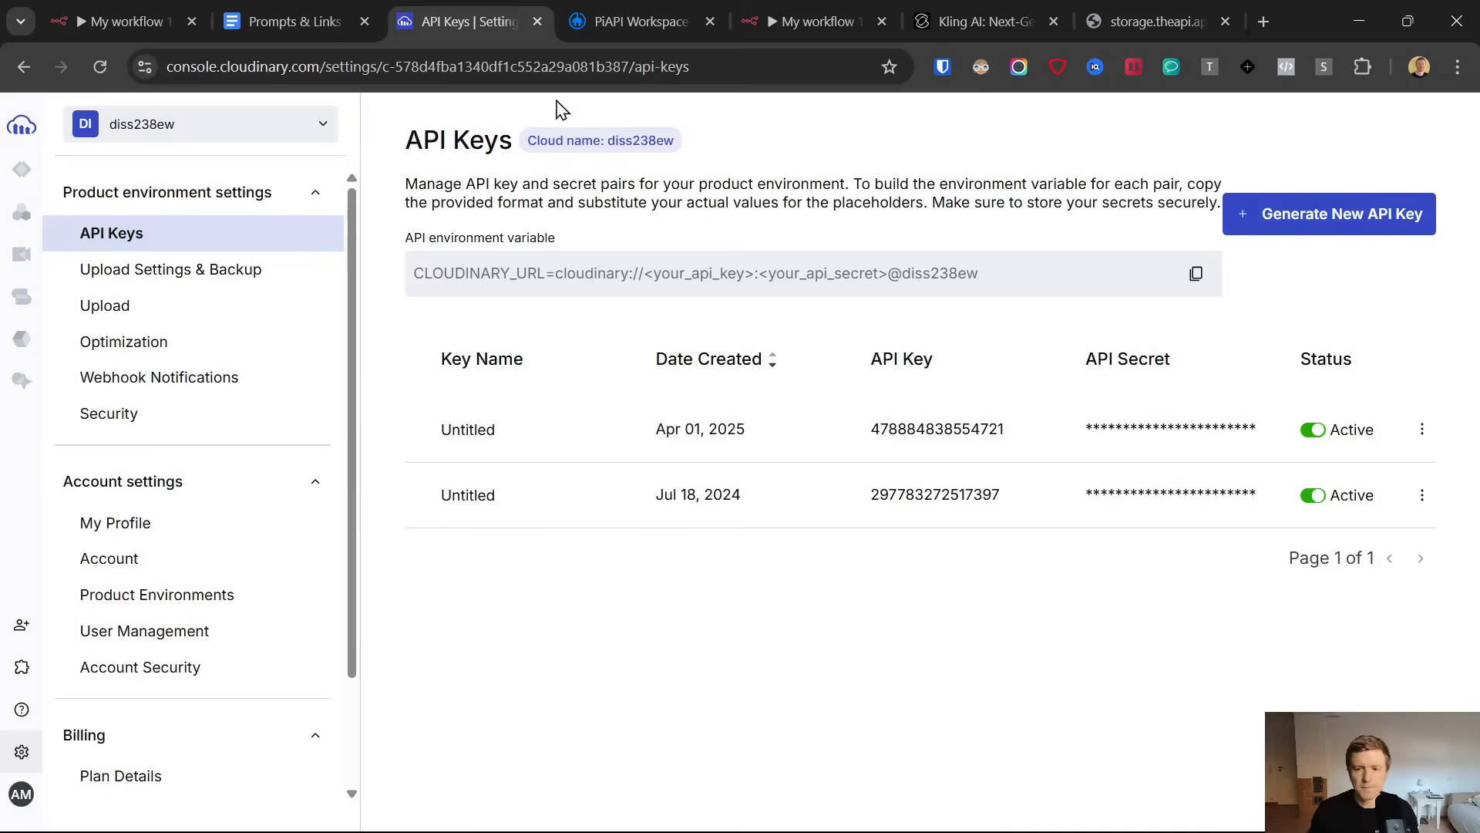
{"action": "left_click", "coordinate": [1273, 428]}
{"action": "left_click", "coordinate": [677, 481]}
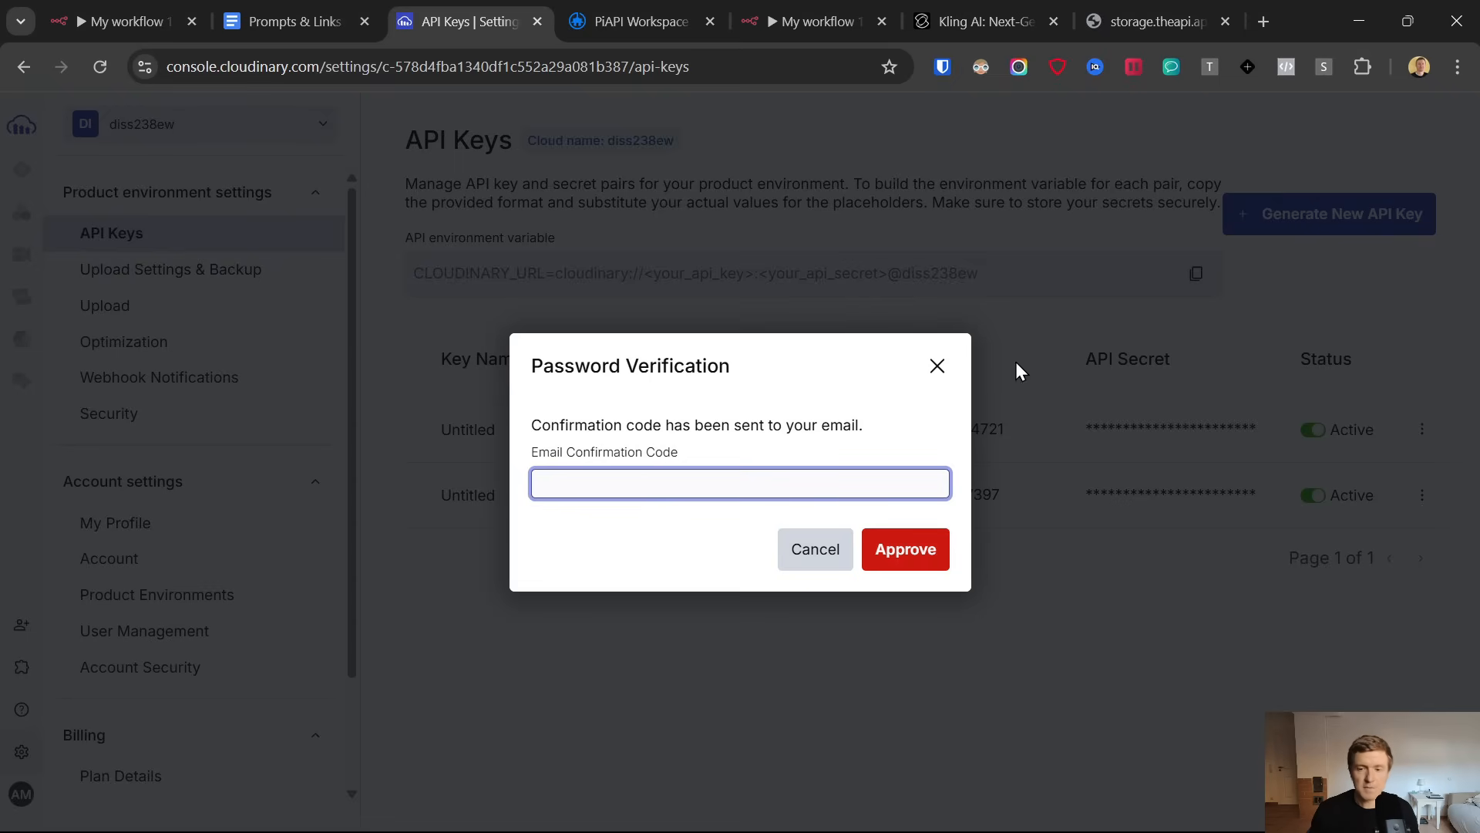
{"action": "left_click", "coordinate": [939, 368]}
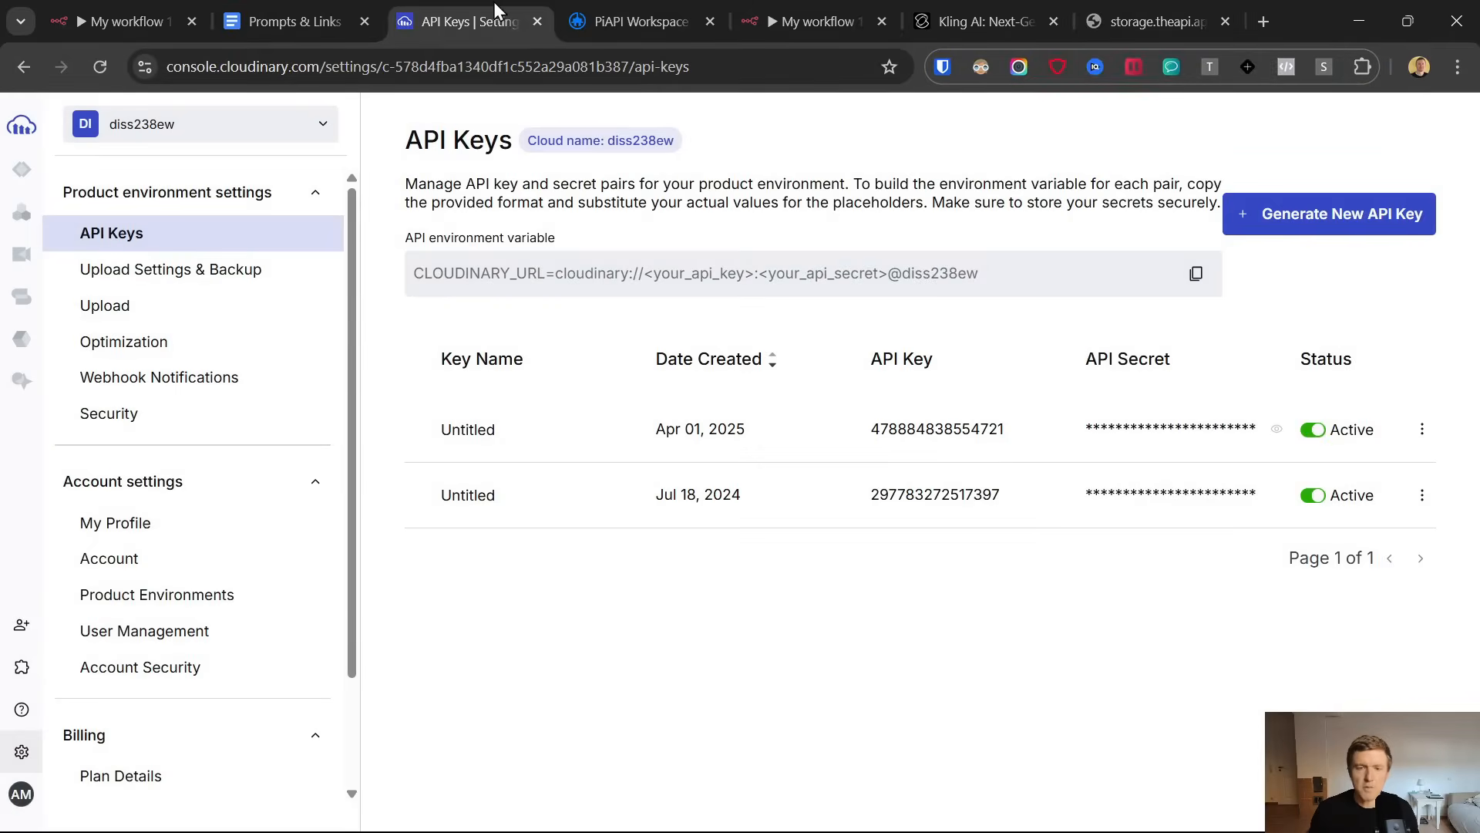
Return to n8n, enter the Cloudinary API secret as the Basic Auth credential's password and close the credential
{"action": "left_click", "coordinate": [793, 29]}
{"action": "double_click", "coordinate": [685, 524]}
{"action": "right_click", "coordinate": [685, 525]}
{"action": "left_click", "coordinate": [571, 481]}
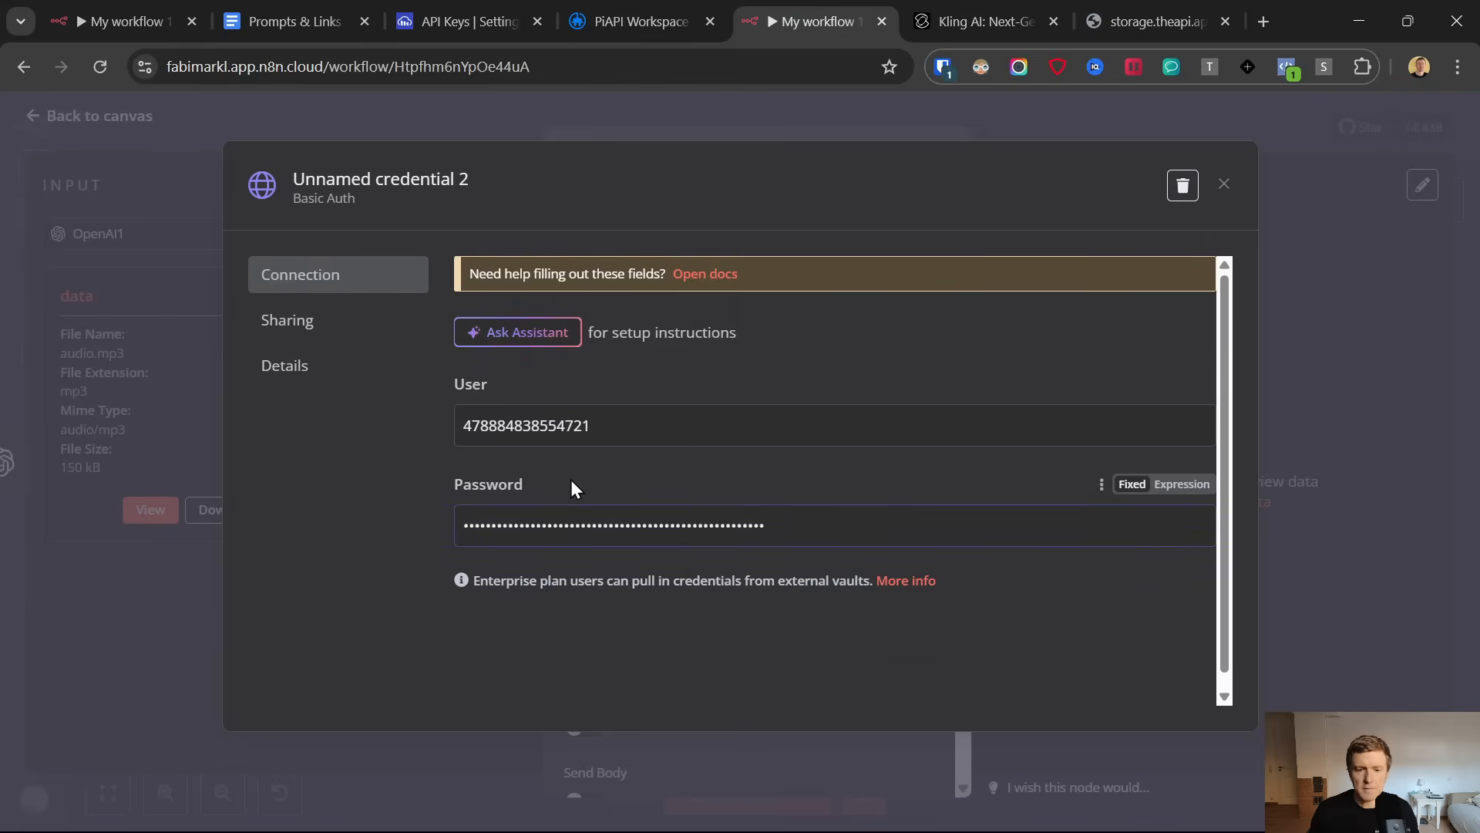
{"action": "left_click", "coordinate": [1225, 188]}
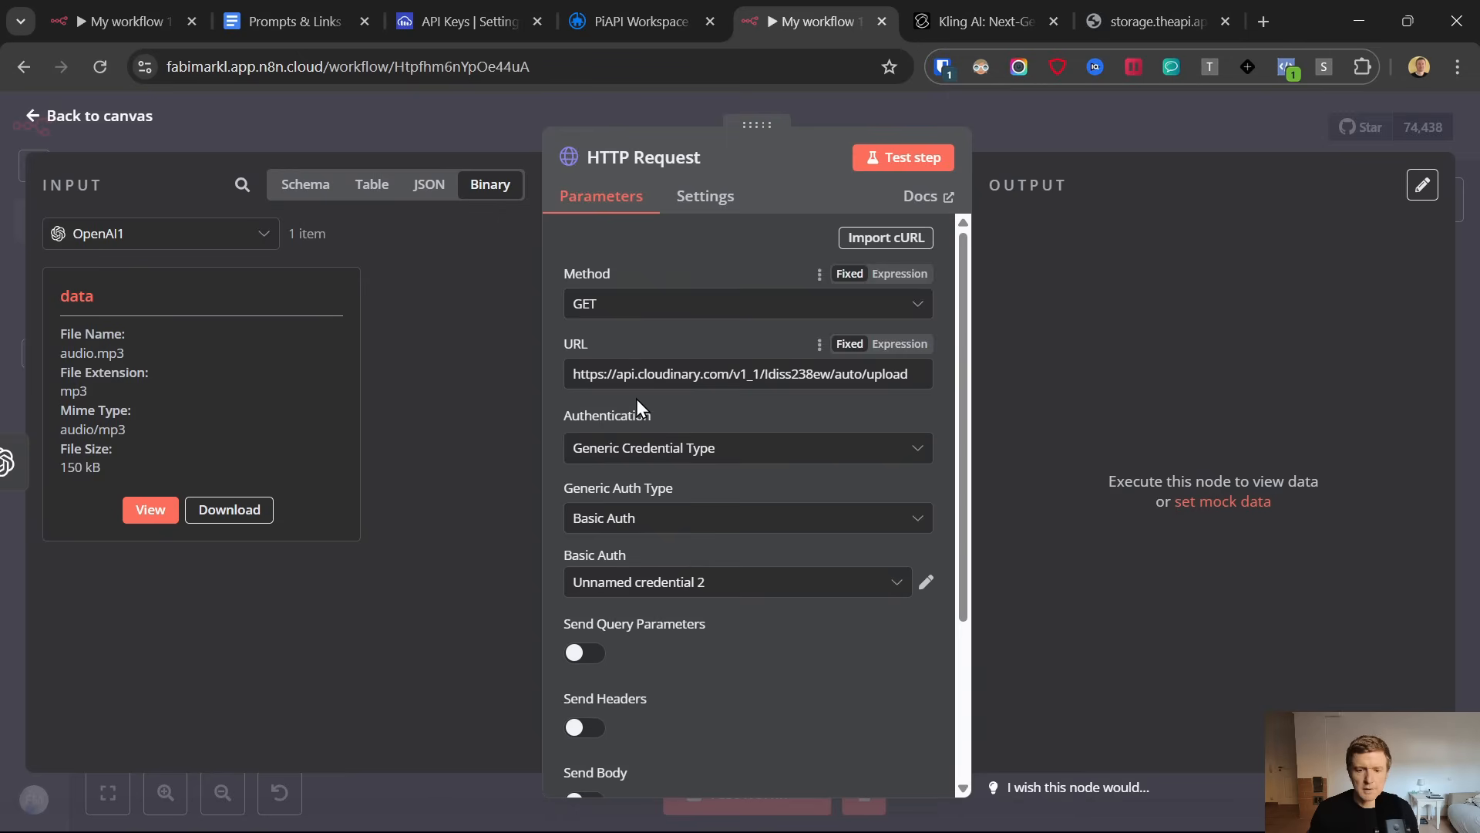
Enable Send Body in the HTTP Request node and set the body content type to Form-Data
{"action": "scroll", "coordinate": [636, 432], "scroll_direction": "down", "scroll_amount": 3}
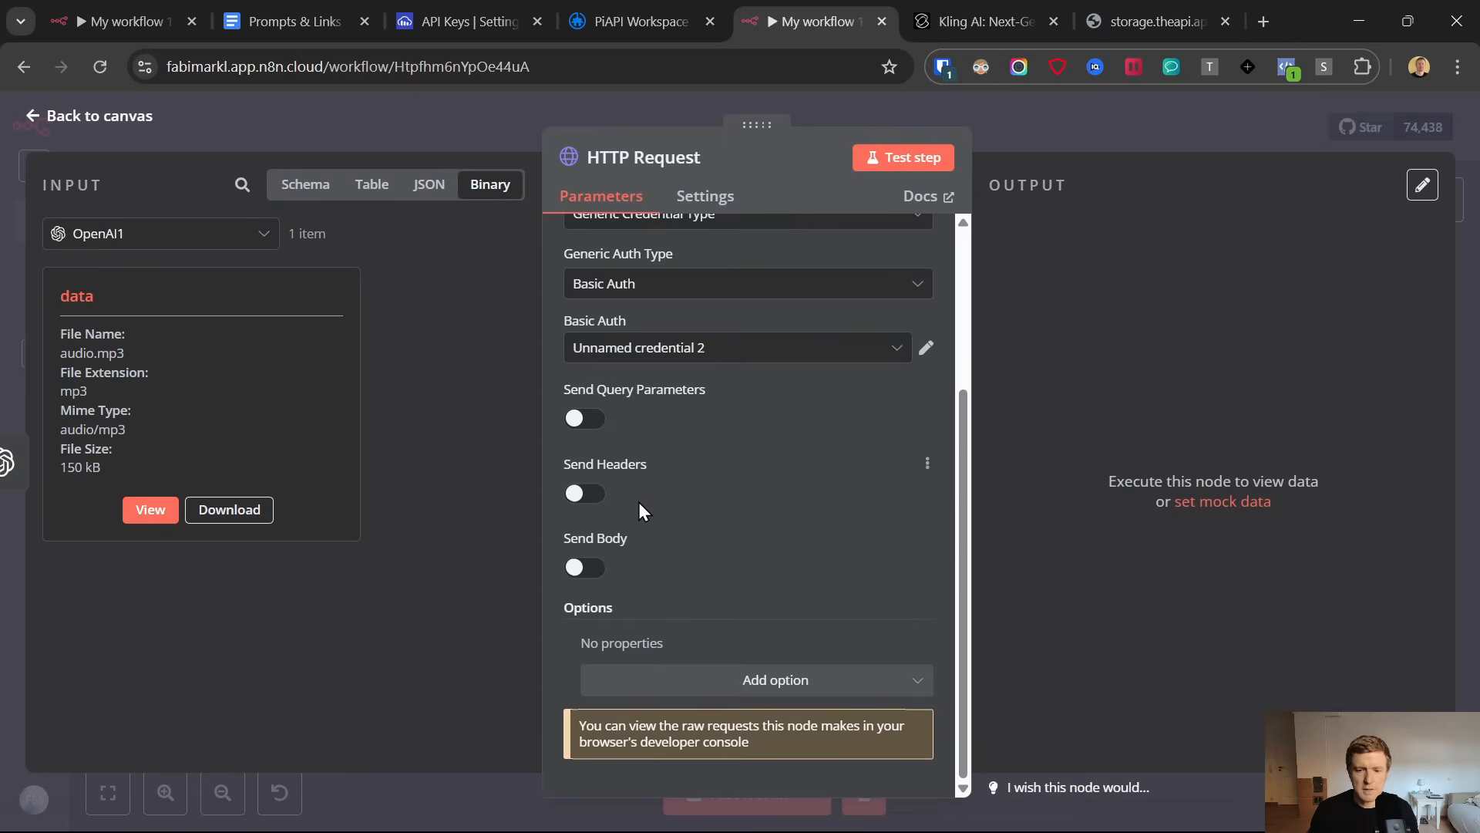
{"action": "left_click", "coordinate": [584, 569]}
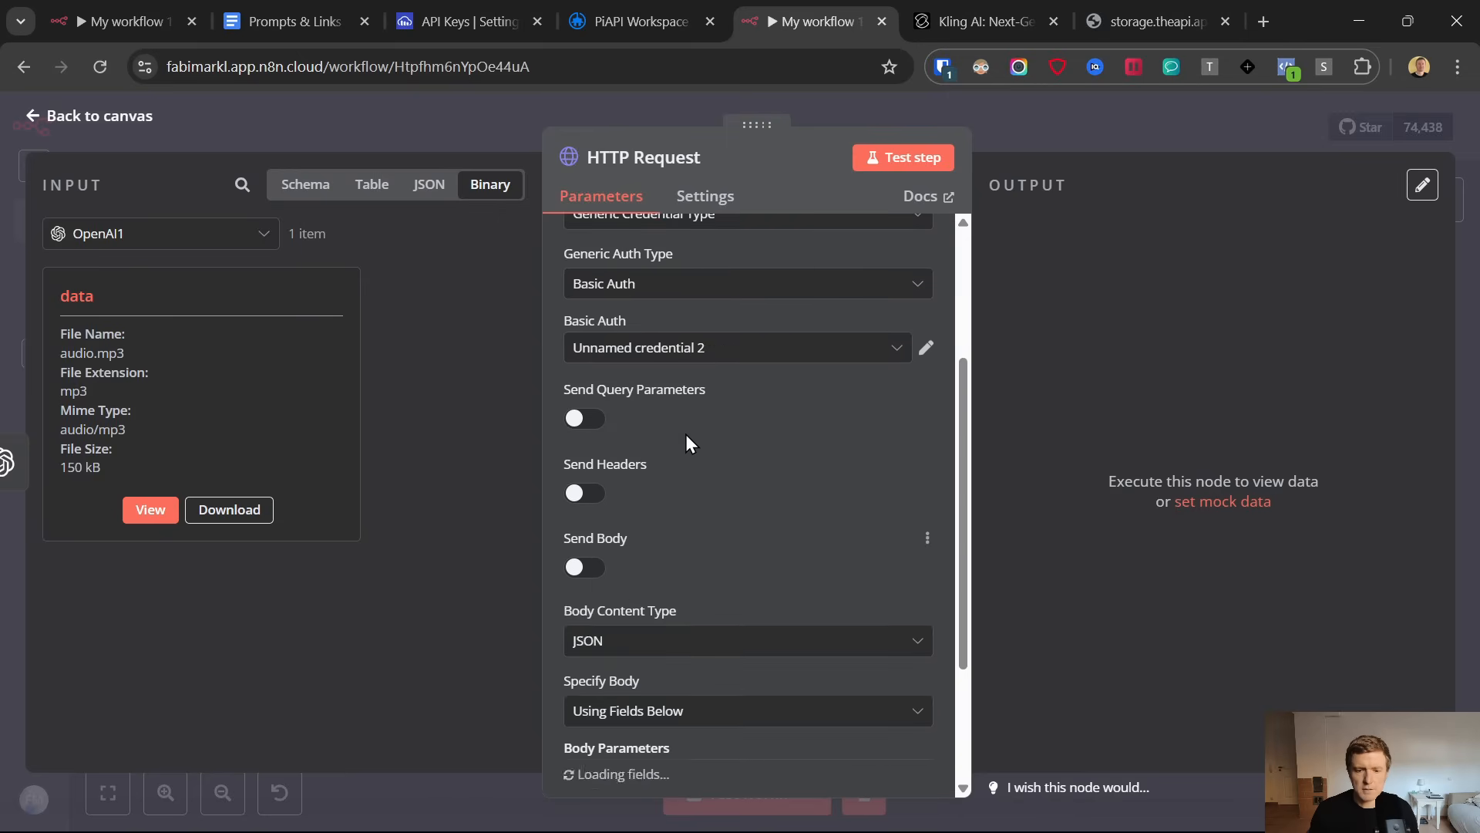
{"action": "scroll", "coordinate": [671, 436], "scroll_direction": "down", "scroll_amount": 3}
{"action": "left_click", "coordinate": [655, 437]}
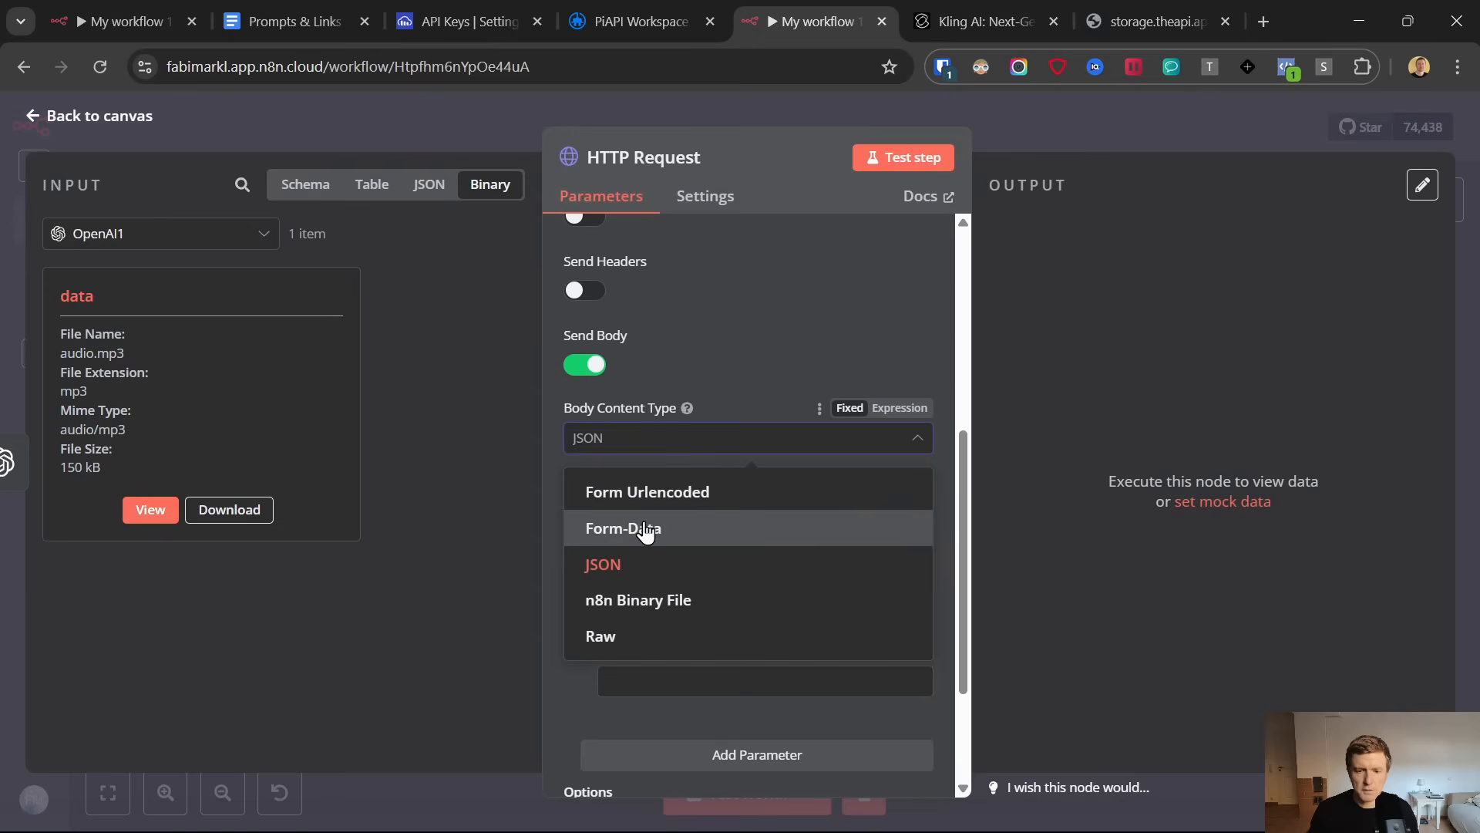
{"action": "left_click", "coordinate": [644, 529]}
Set the first body parameter to type n8n Binary File, with name file and input data field name data
{"action": "scroll", "coordinate": [671, 403], "scroll_direction": "down", "scroll_amount": 3}
{"action": "left_click", "coordinate": [668, 357]}
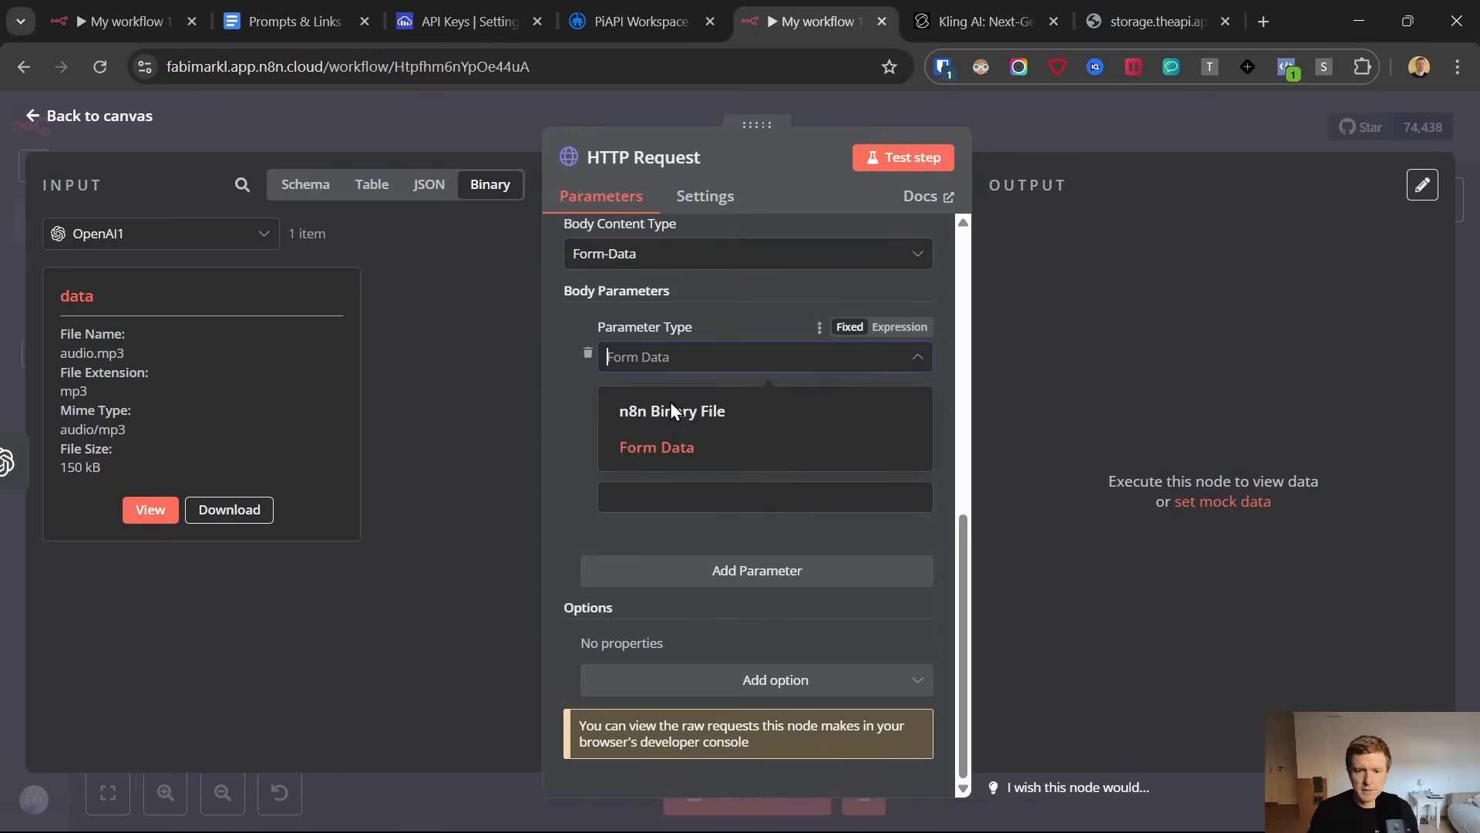
{"action": "left_click", "coordinate": [651, 410]}
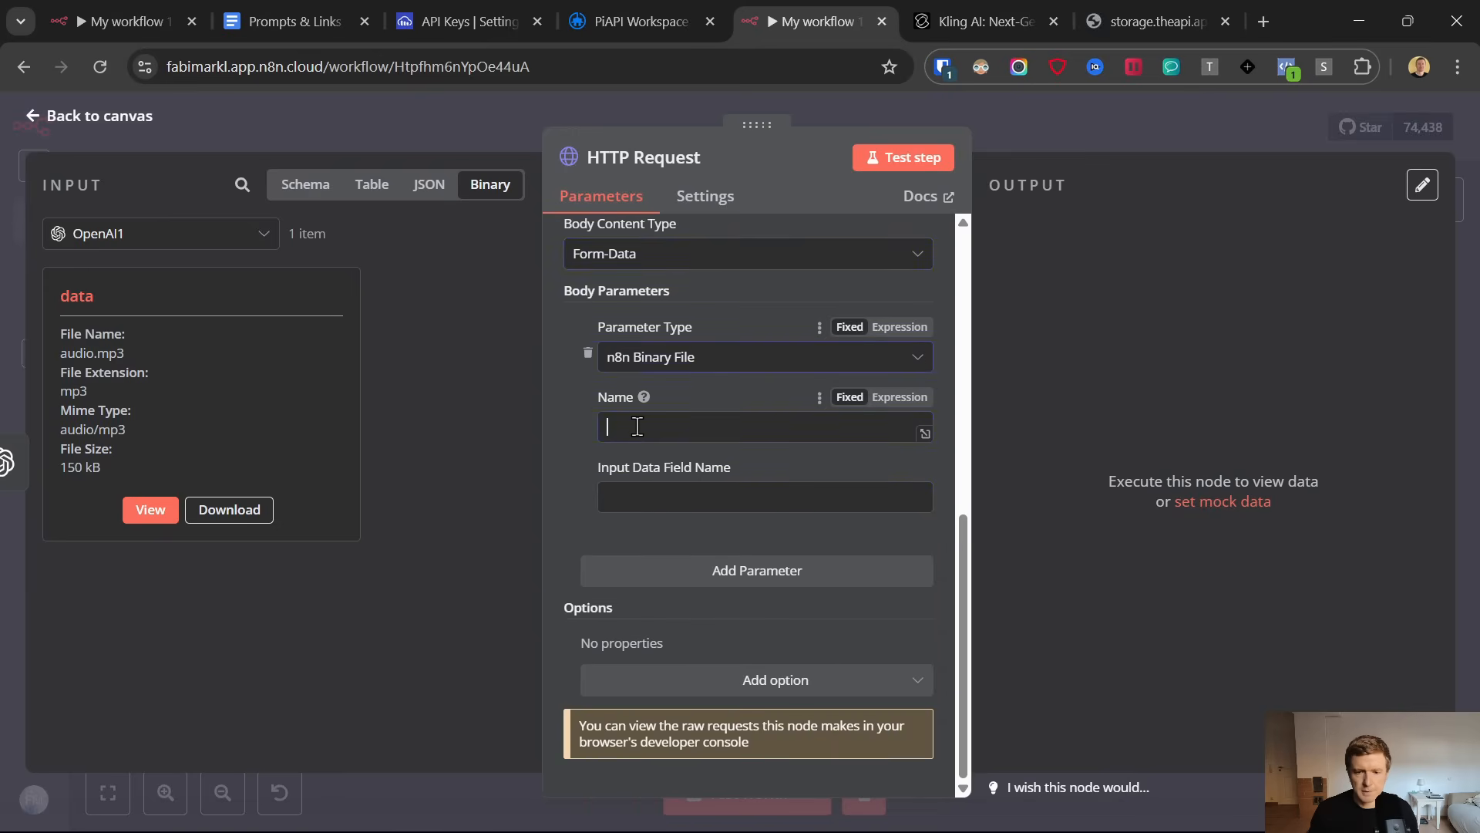
{"action": "key", "text": "Tab"}
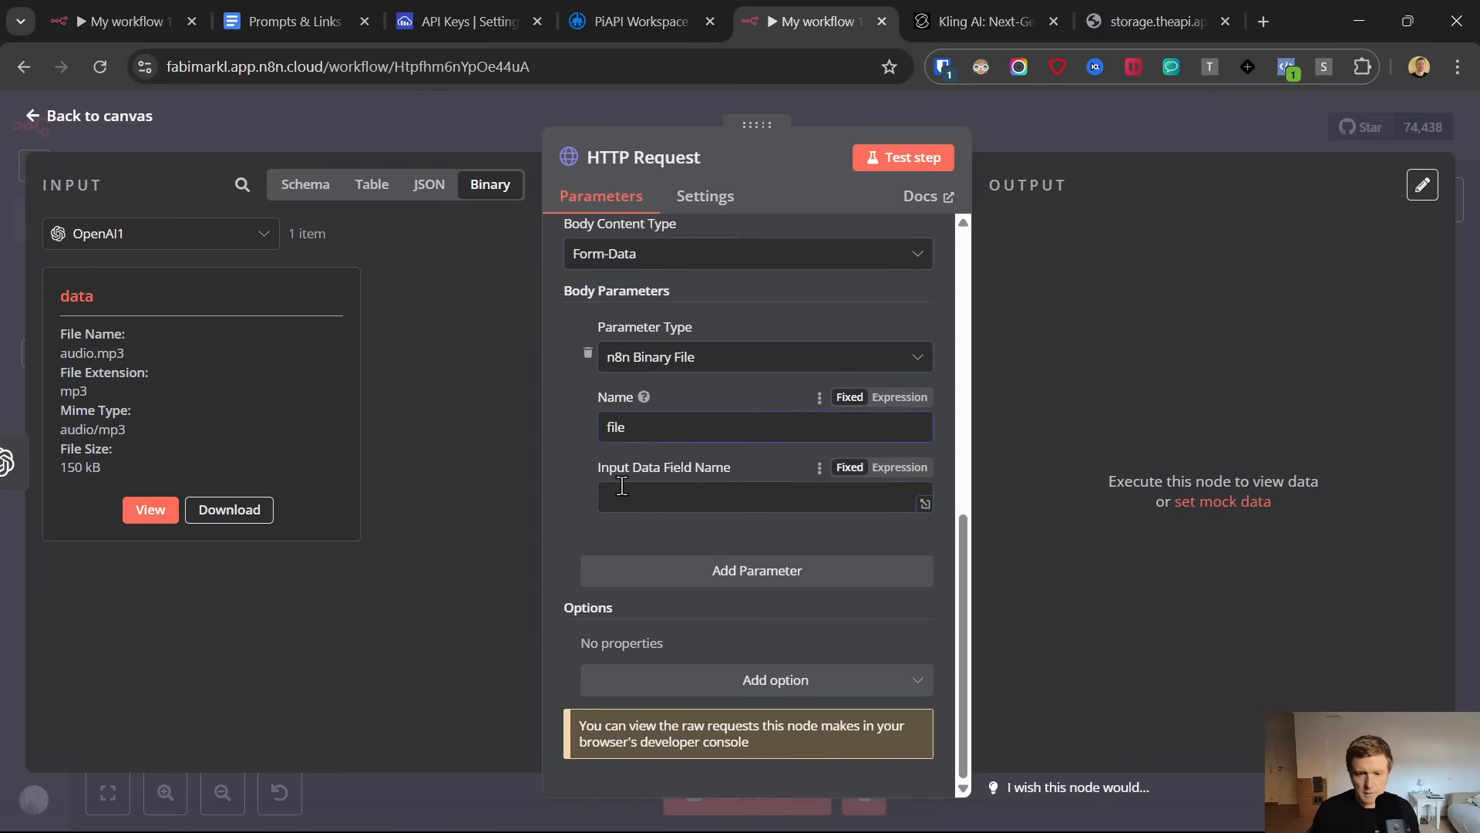
{"action": "double_click", "coordinate": [77, 296]}
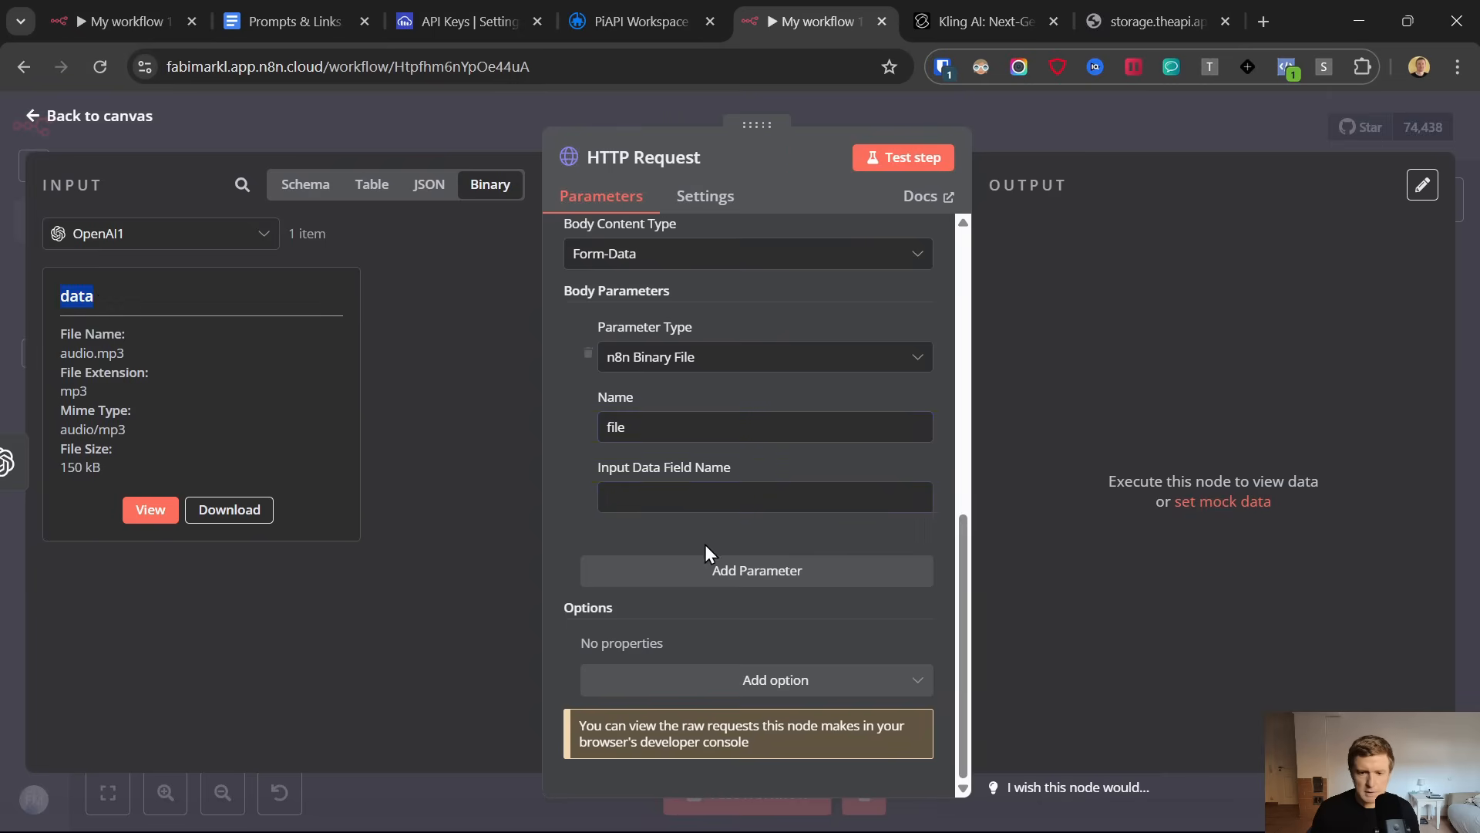
{"action": "left_click", "coordinate": [681, 500]}
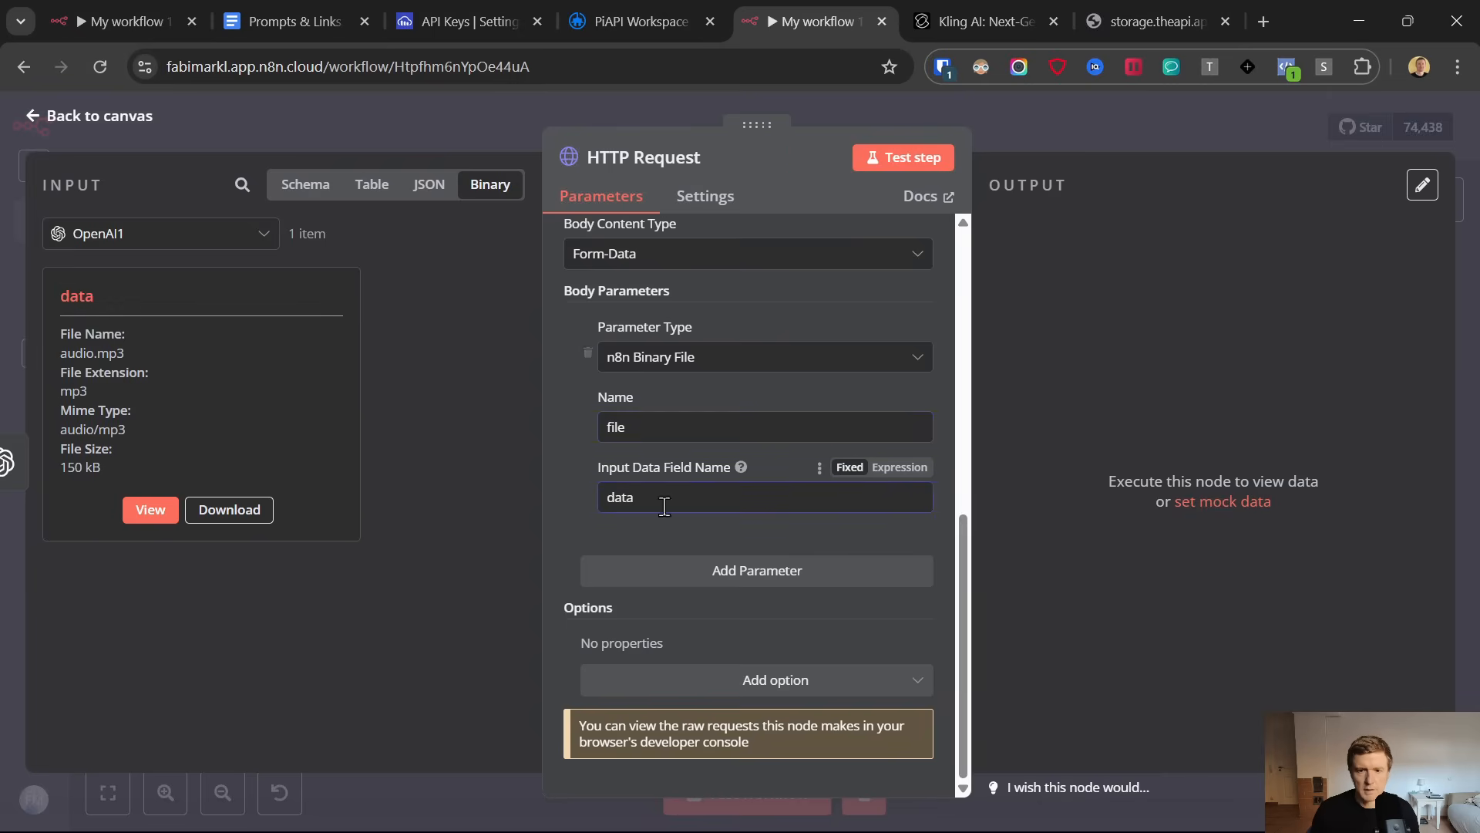
Add a second body parameter of type Form Data named upload_preset
{"action": "left_click", "coordinate": [682, 583]}
{"action": "left_click", "coordinate": [661, 608]}
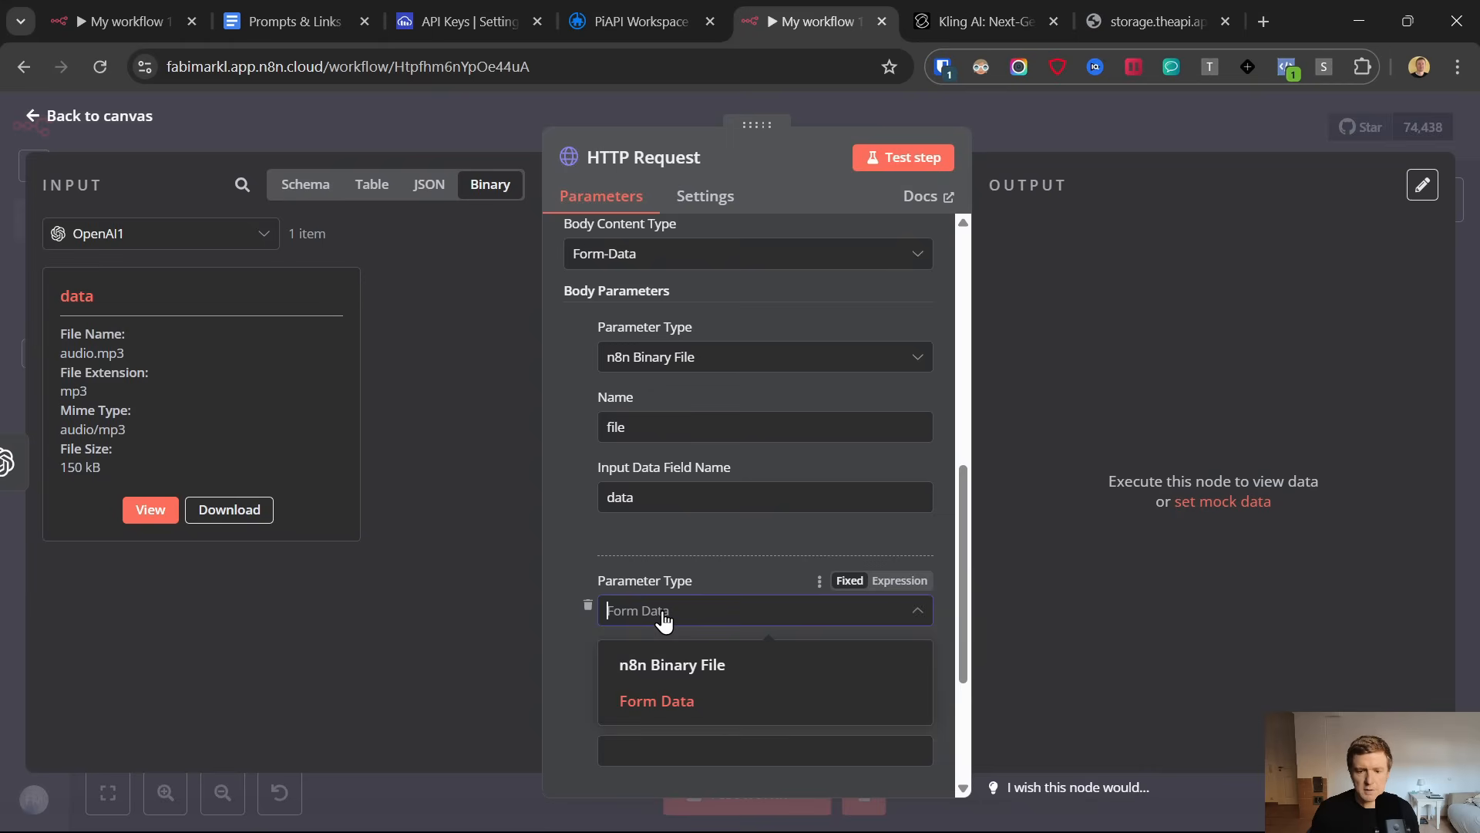
{"action": "left_click", "coordinate": [661, 697]}
{"action": "scroll", "coordinate": [590, 488], "scroll_direction": "down", "scroll_amount": 3}
{"action": "left_click", "coordinate": [647, 468]}
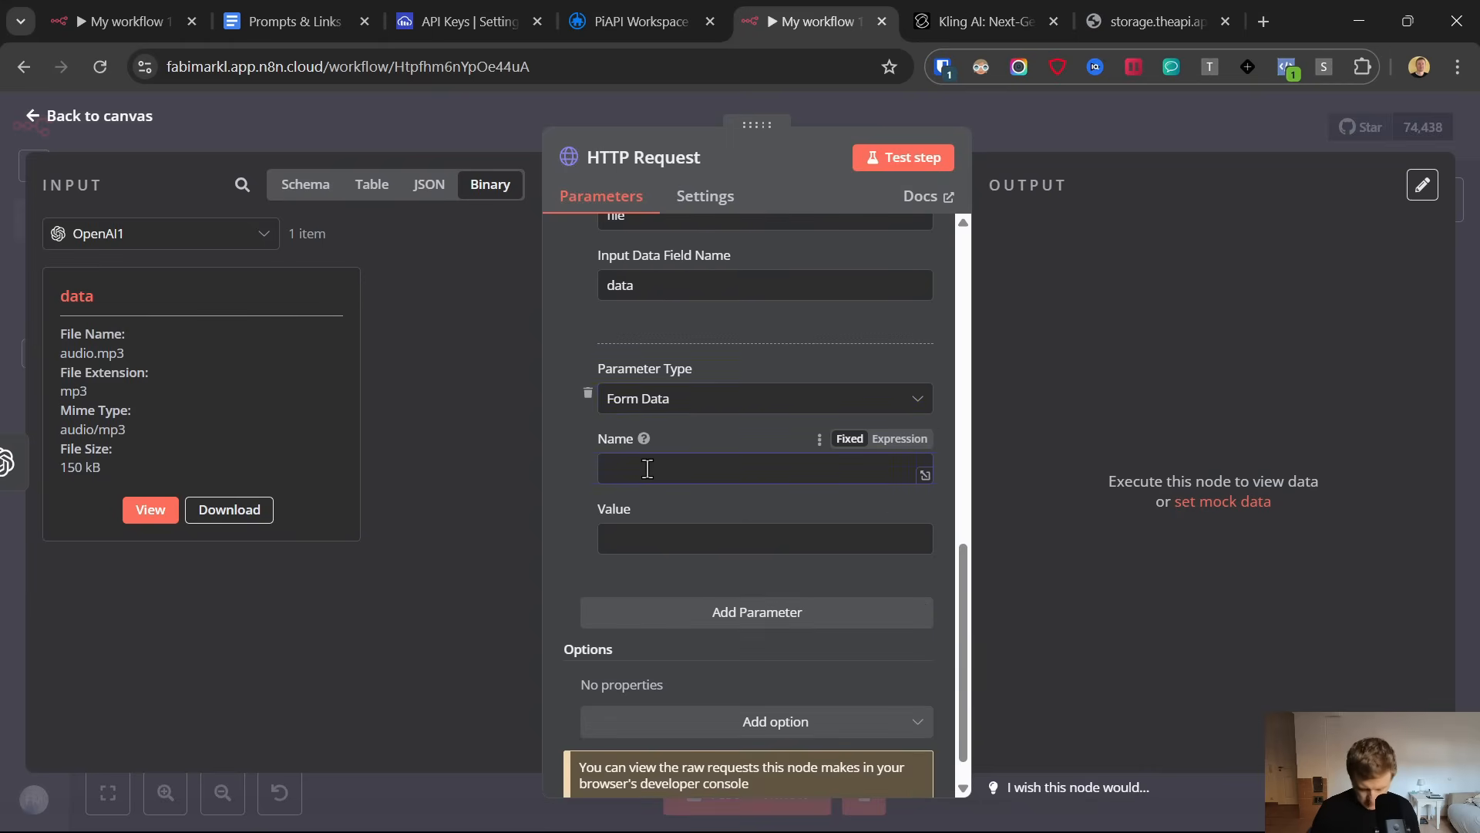
{"action": "type", "text": "up"}
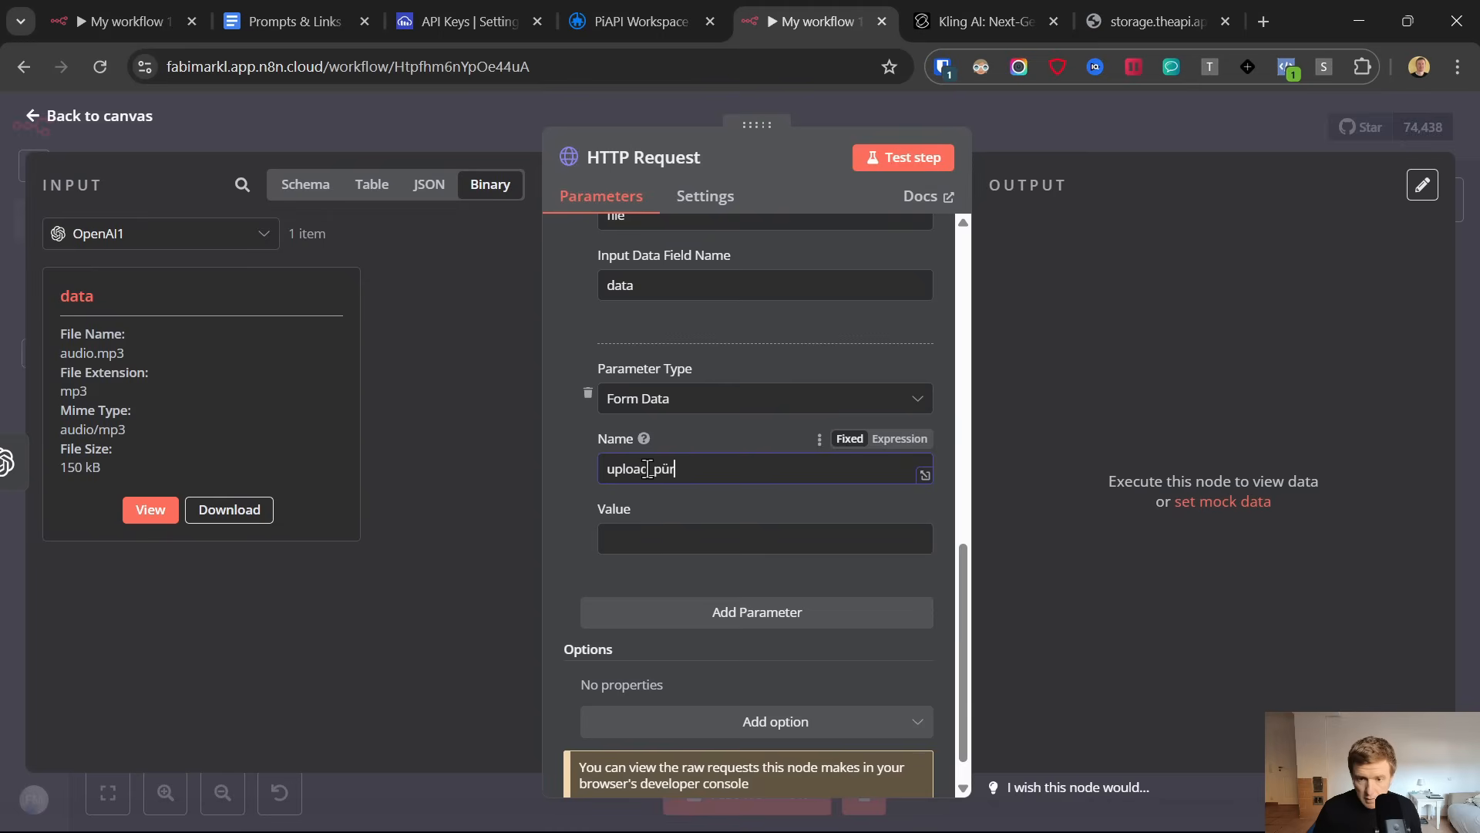
{"action": "type", "text": "load_prese"}
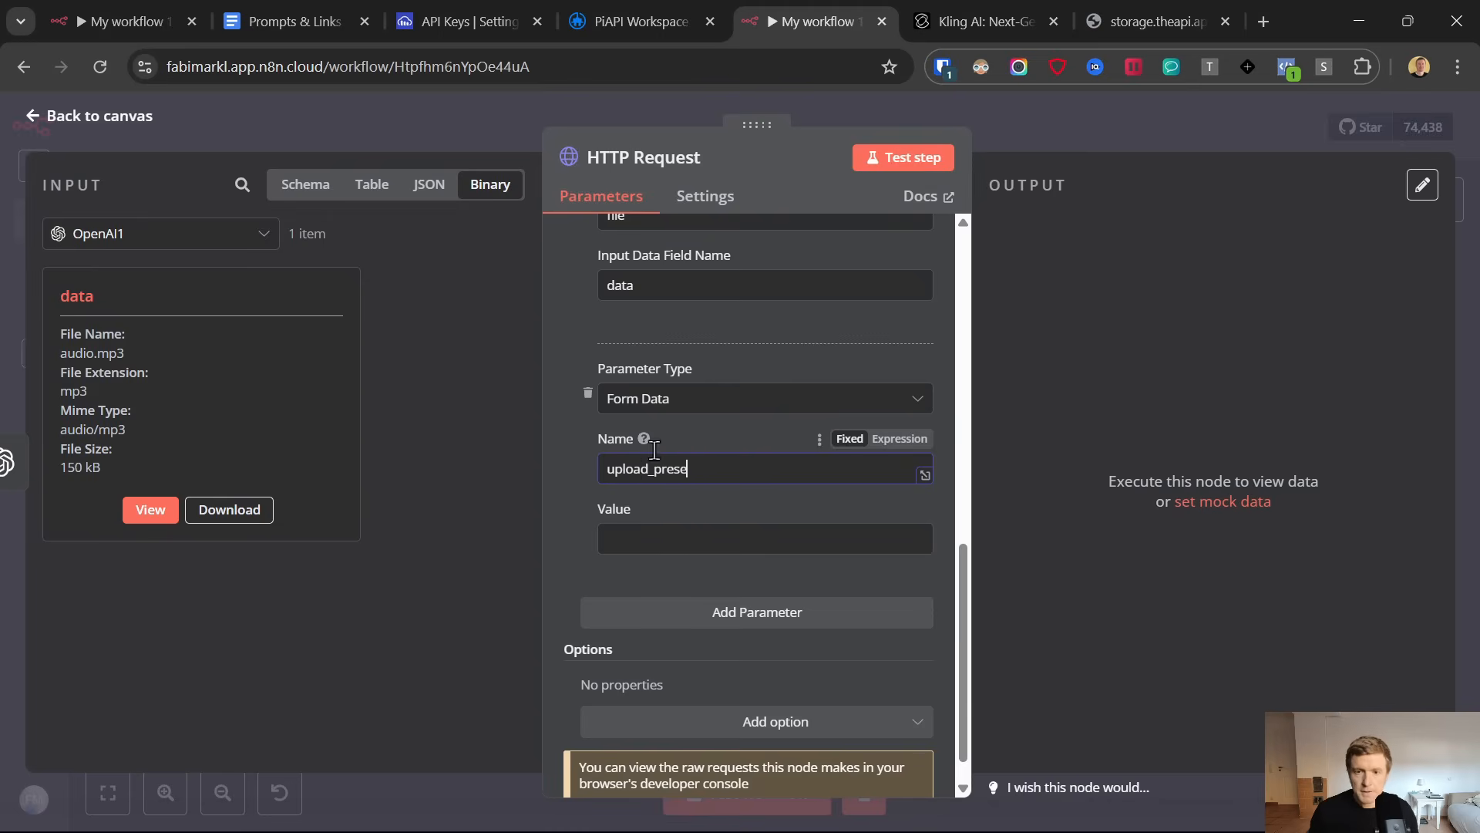
{"action": "type", "text": "t"}
{"action": "key", "text": "Tab"}
Switch to Cloudinary and create an upload preset named n8nvideo_maker with the signing mode set to Unsigned
{"action": "left_click", "coordinate": [437, 4]}
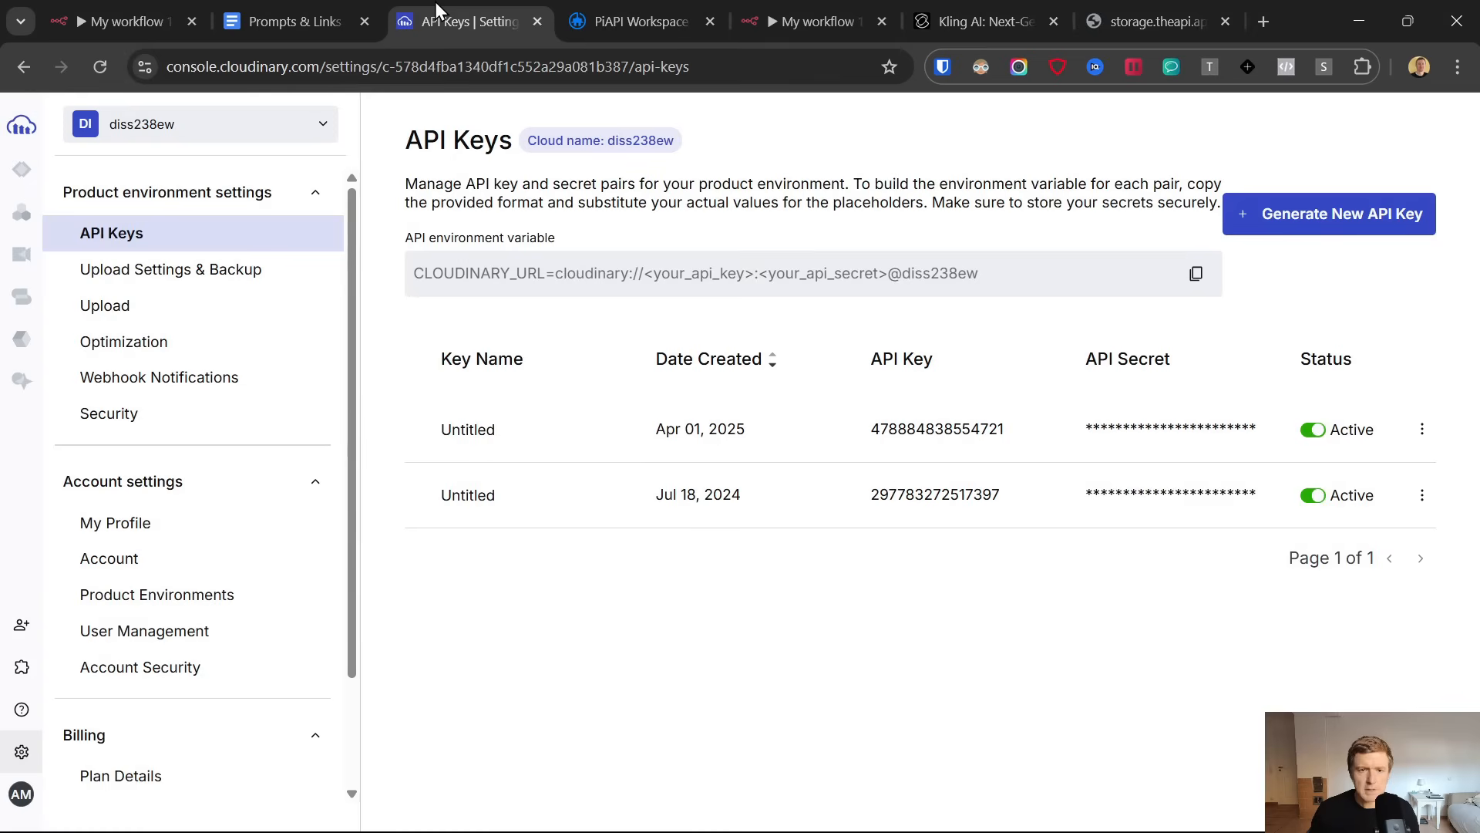
{"action": "left_click", "coordinate": [120, 310]}
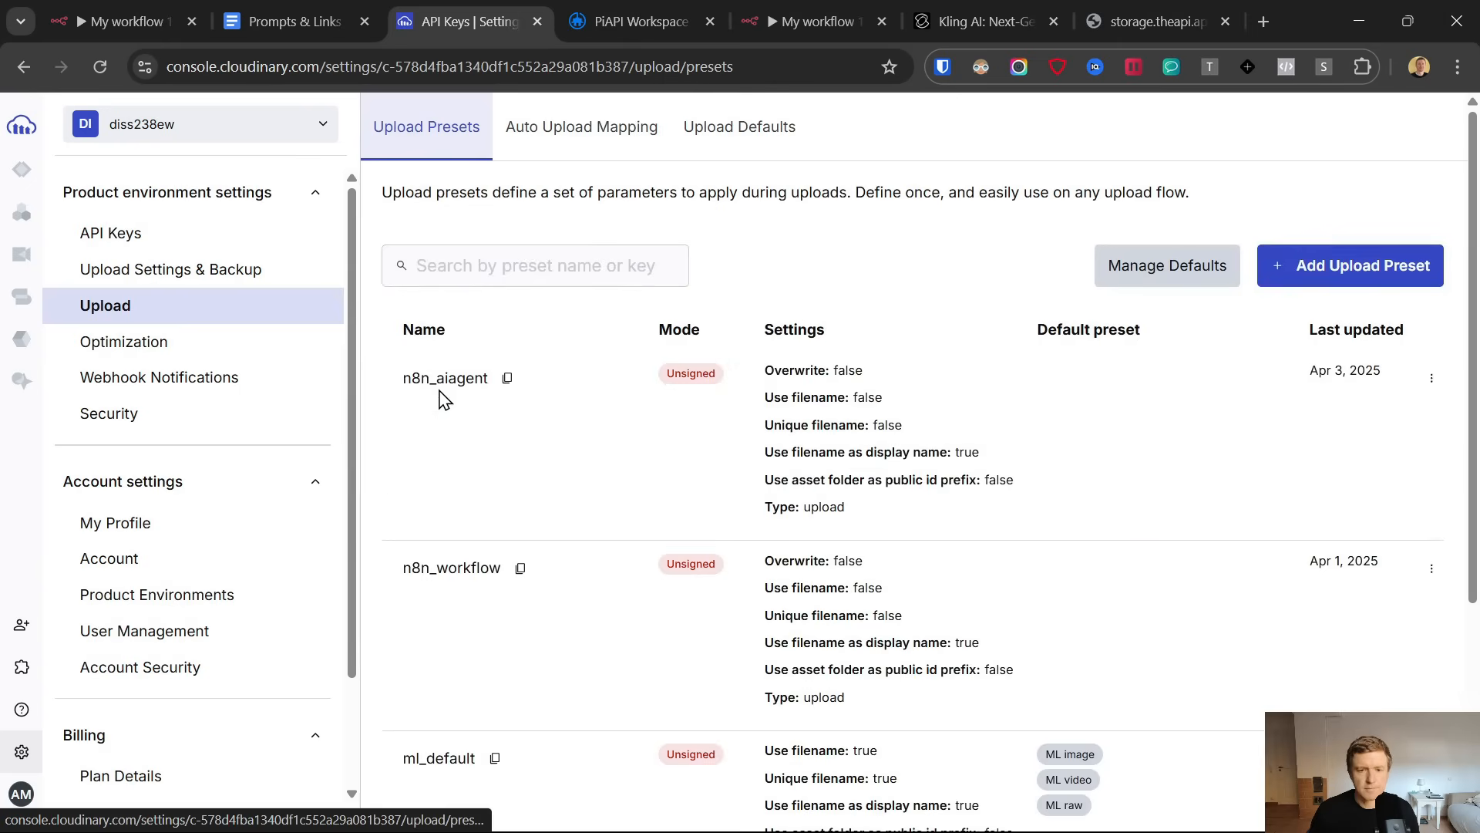
{"action": "left_click", "coordinate": [1349, 267]}
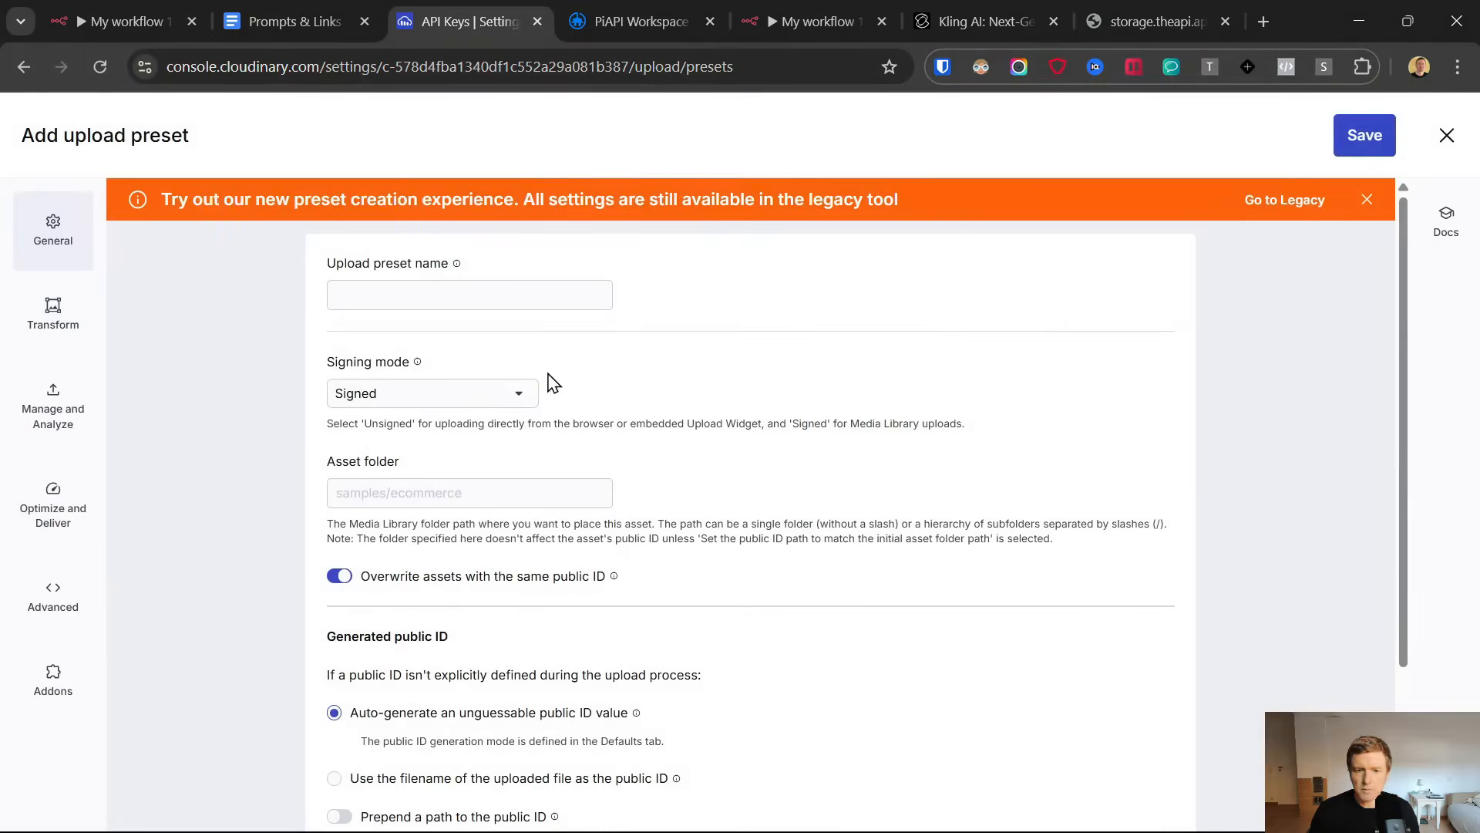
{"action": "left_click", "coordinate": [466, 296]}
{"action": "type", "text": "n8nvideo_maker"}
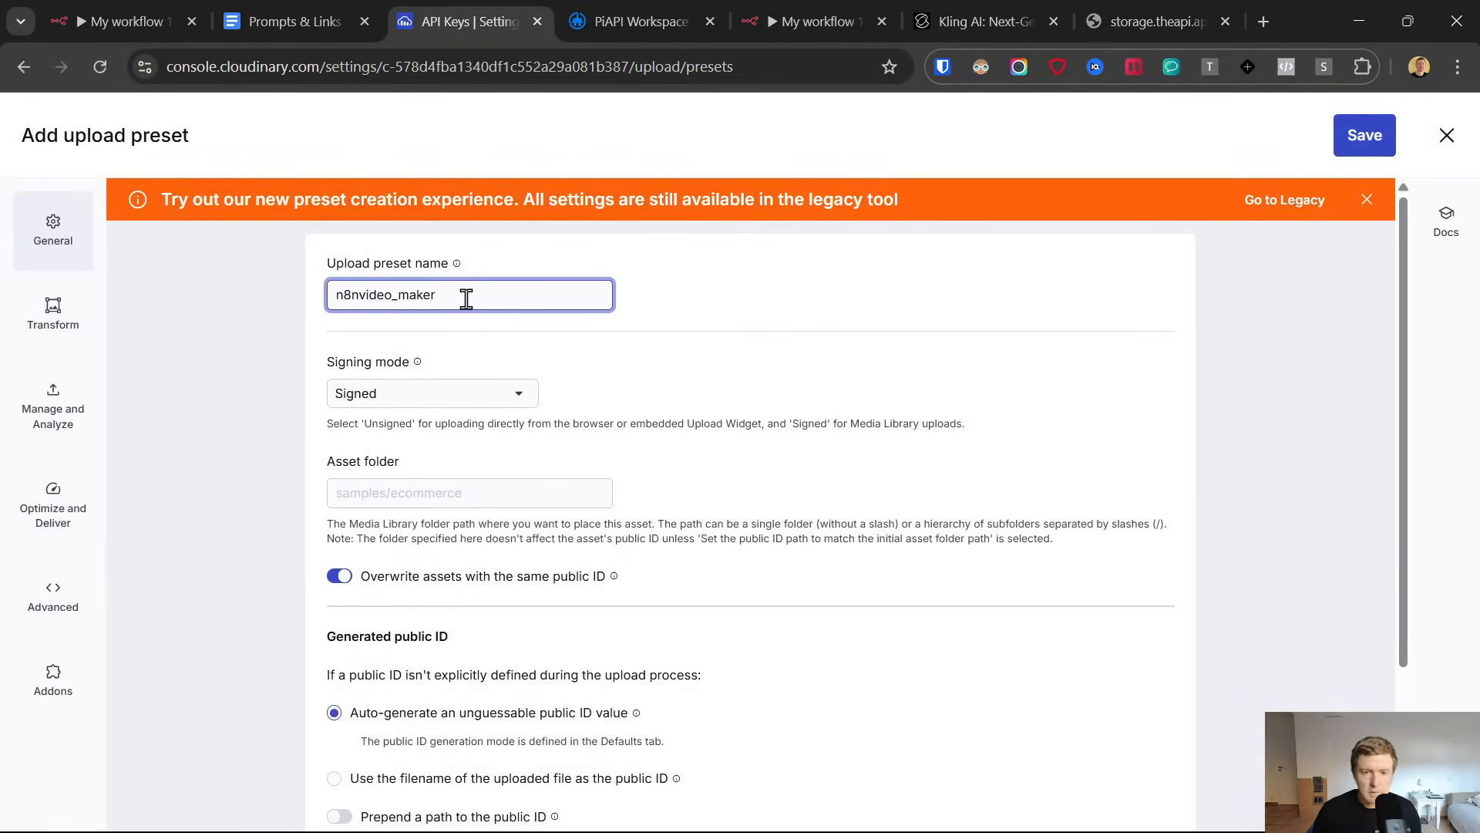
{"action": "left_click", "coordinate": [416, 393]}
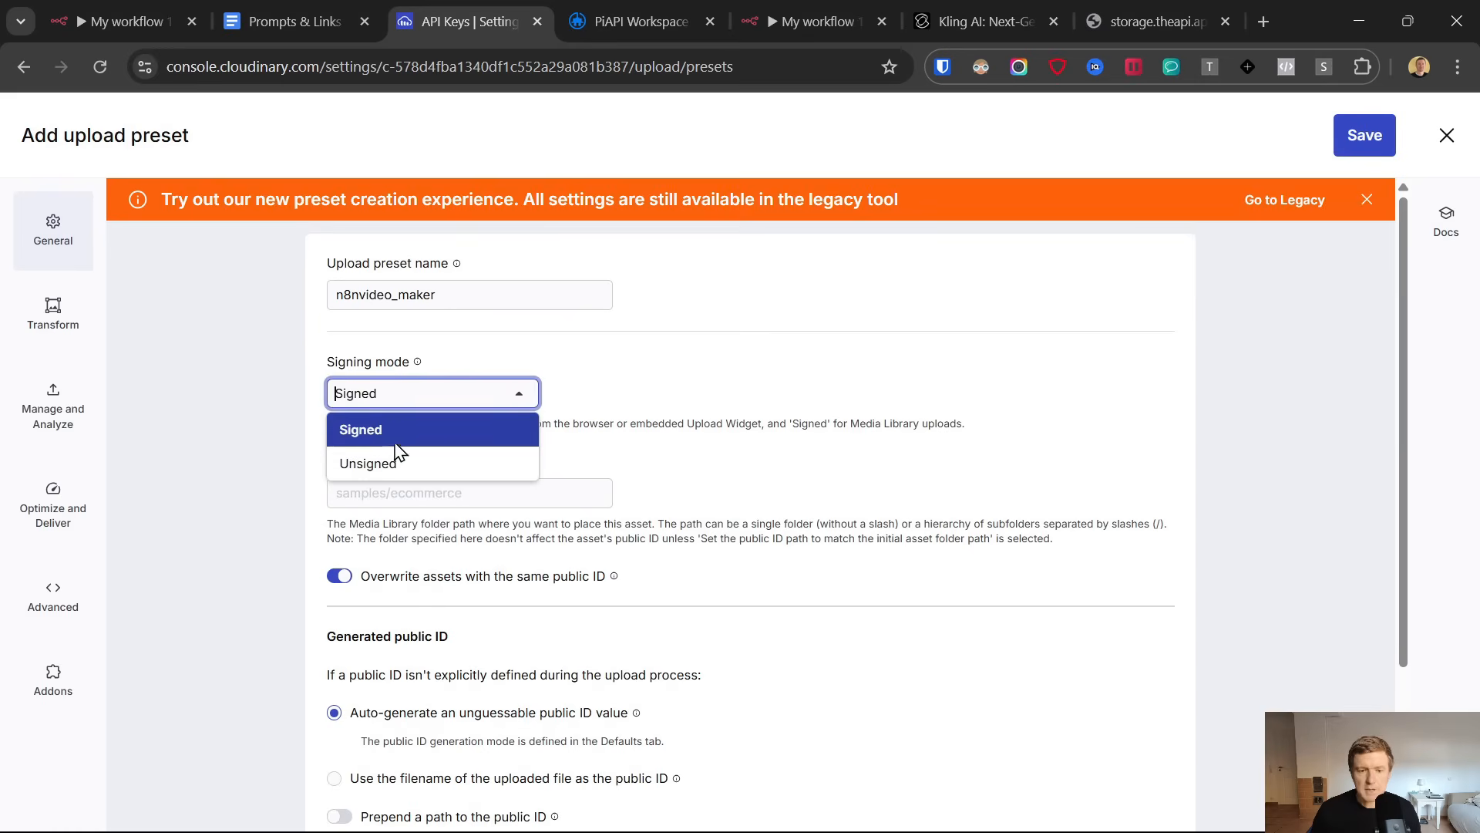
{"action": "left_click", "coordinate": [395, 463]}
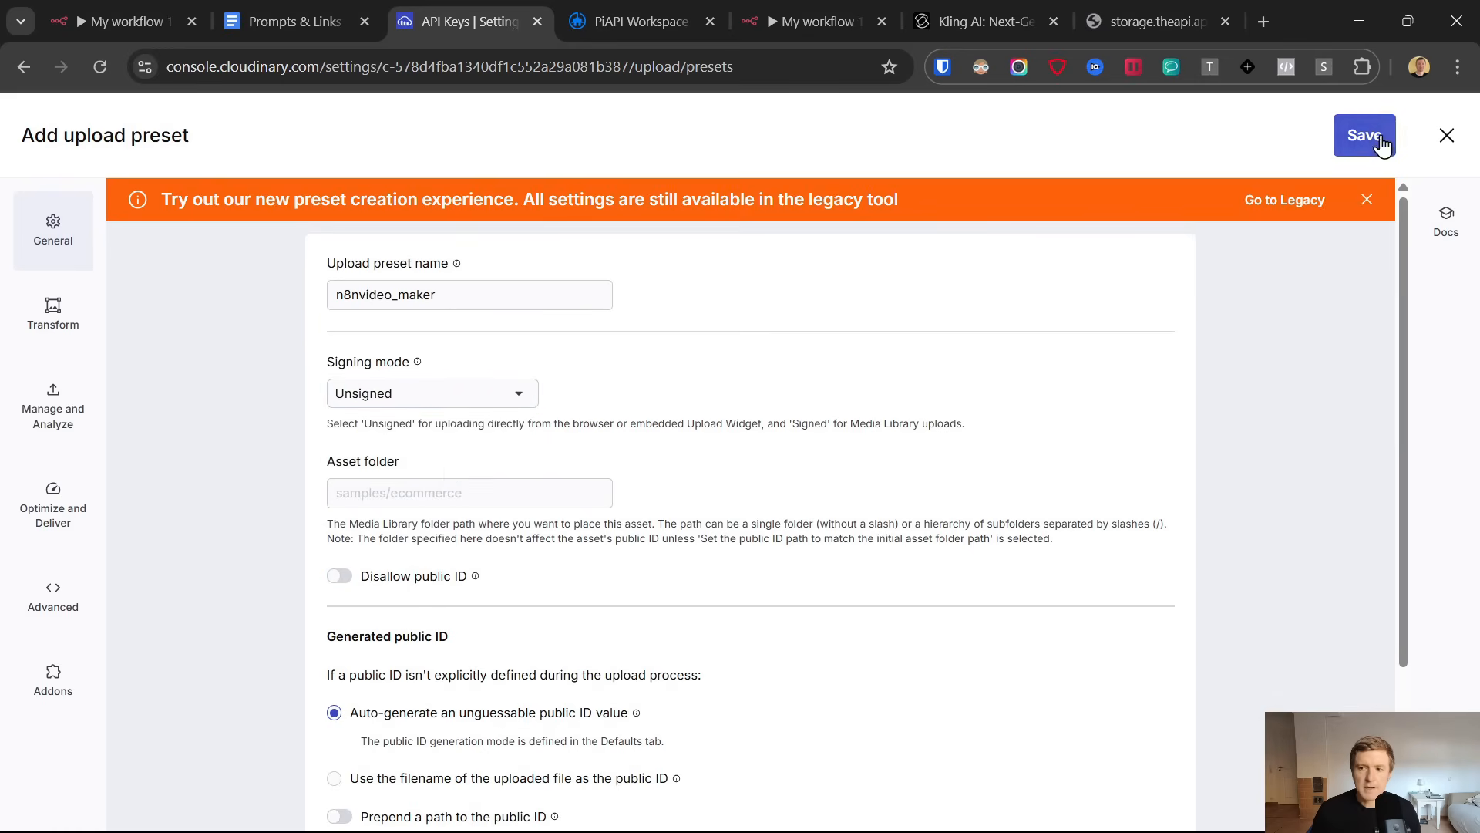
{"action": "left_click", "coordinate": [1380, 136]}
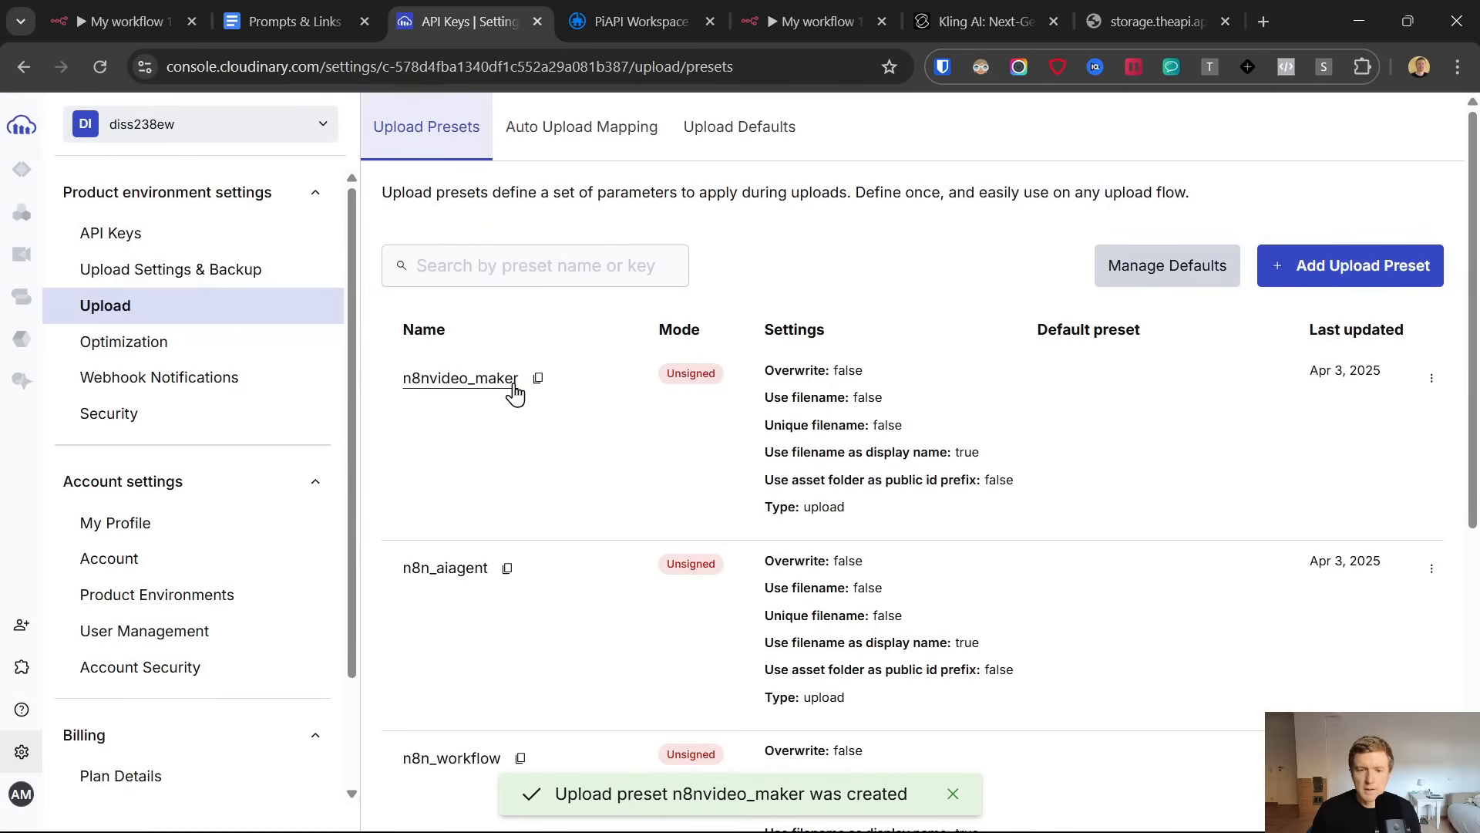
Copy the new preset's name into the value of the upload_preset parameter in n8n's HTTP Request node and test the node
{"action": "left_click", "coordinate": [538, 378]}
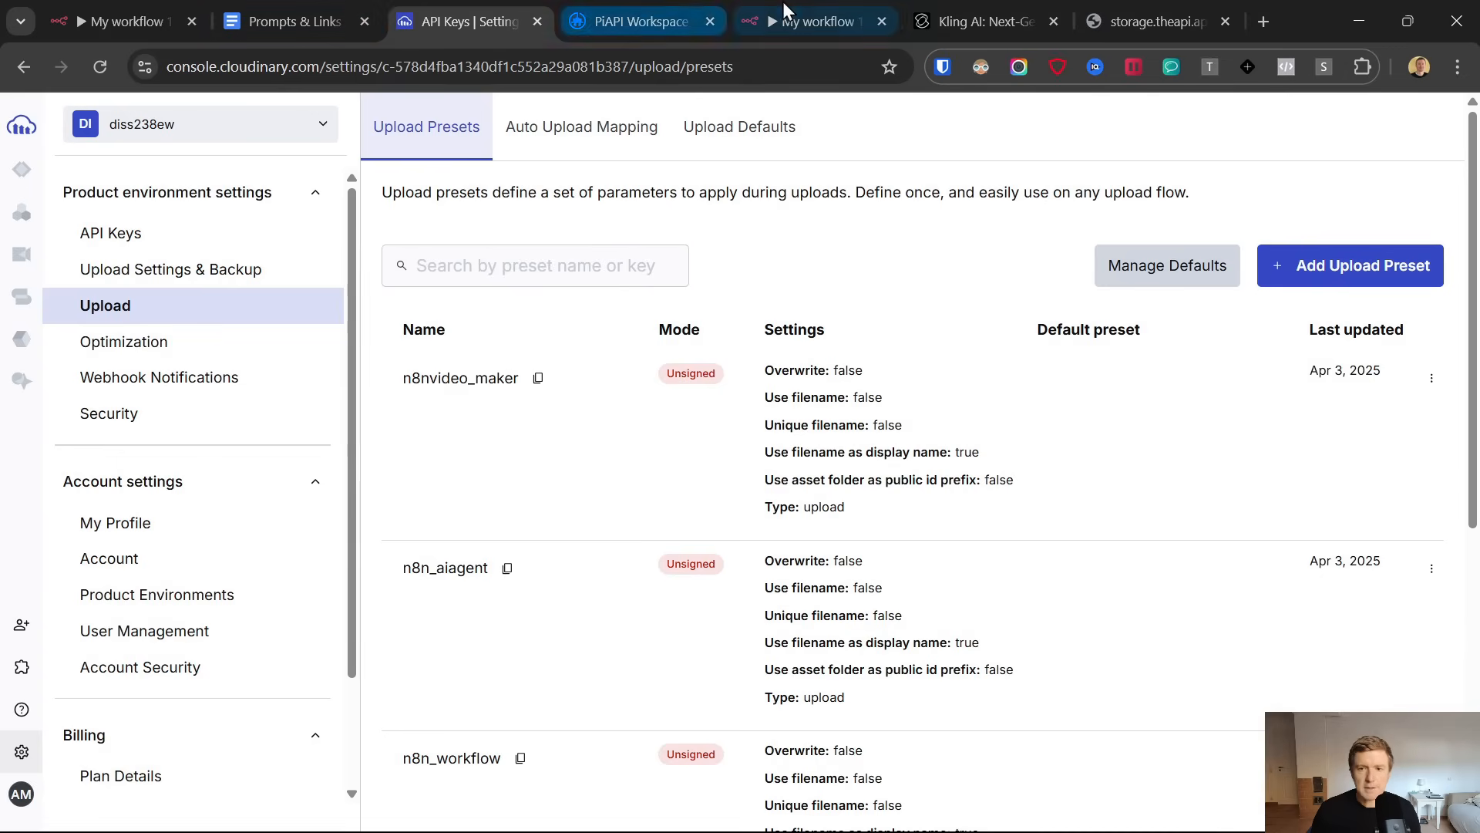
{"action": "left_click", "coordinate": [817, 21]}
{"action": "key", "text": "ctrl+v"}
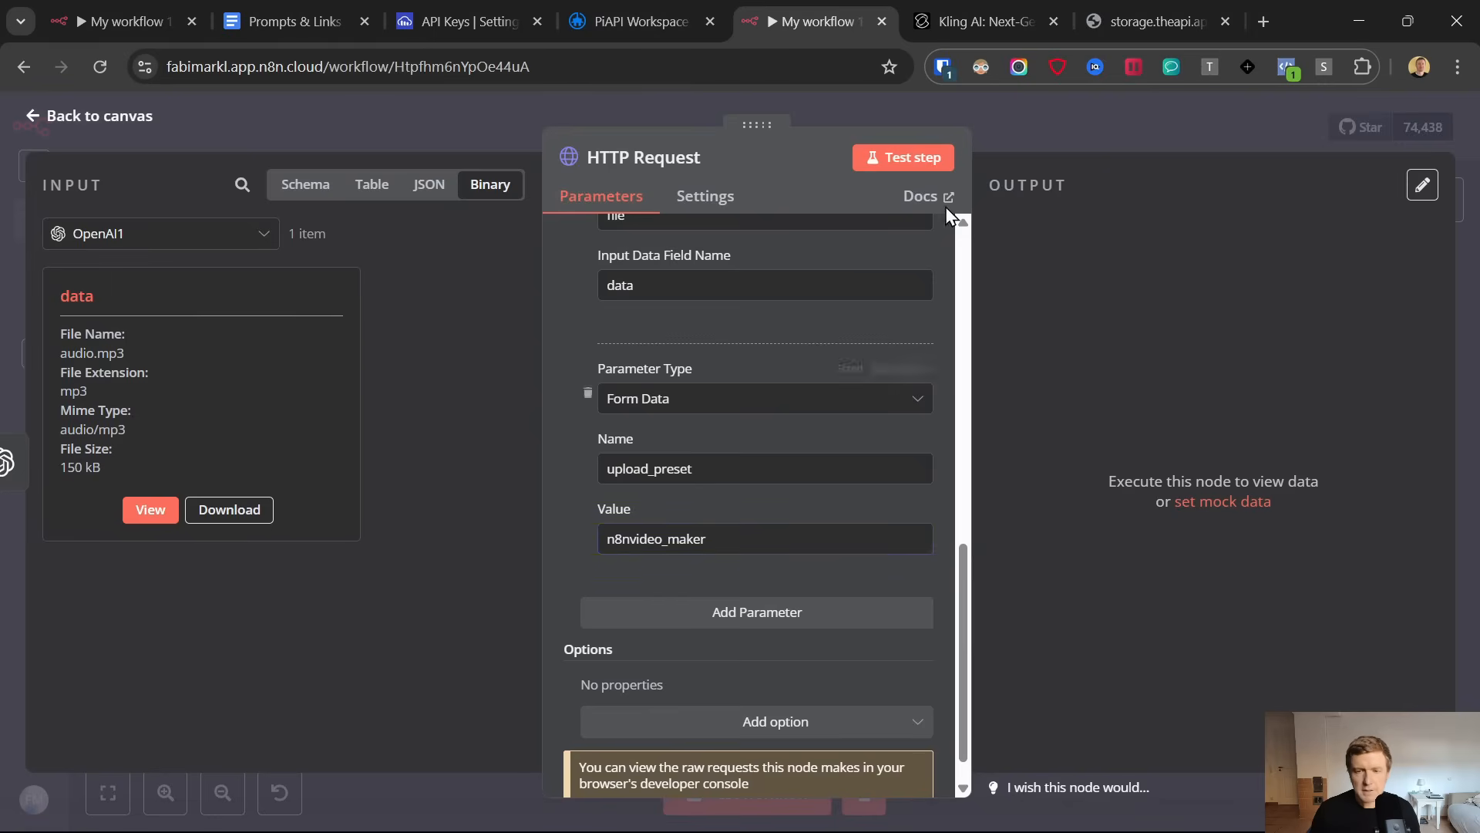
{"action": "left_click", "coordinate": [913, 162]}
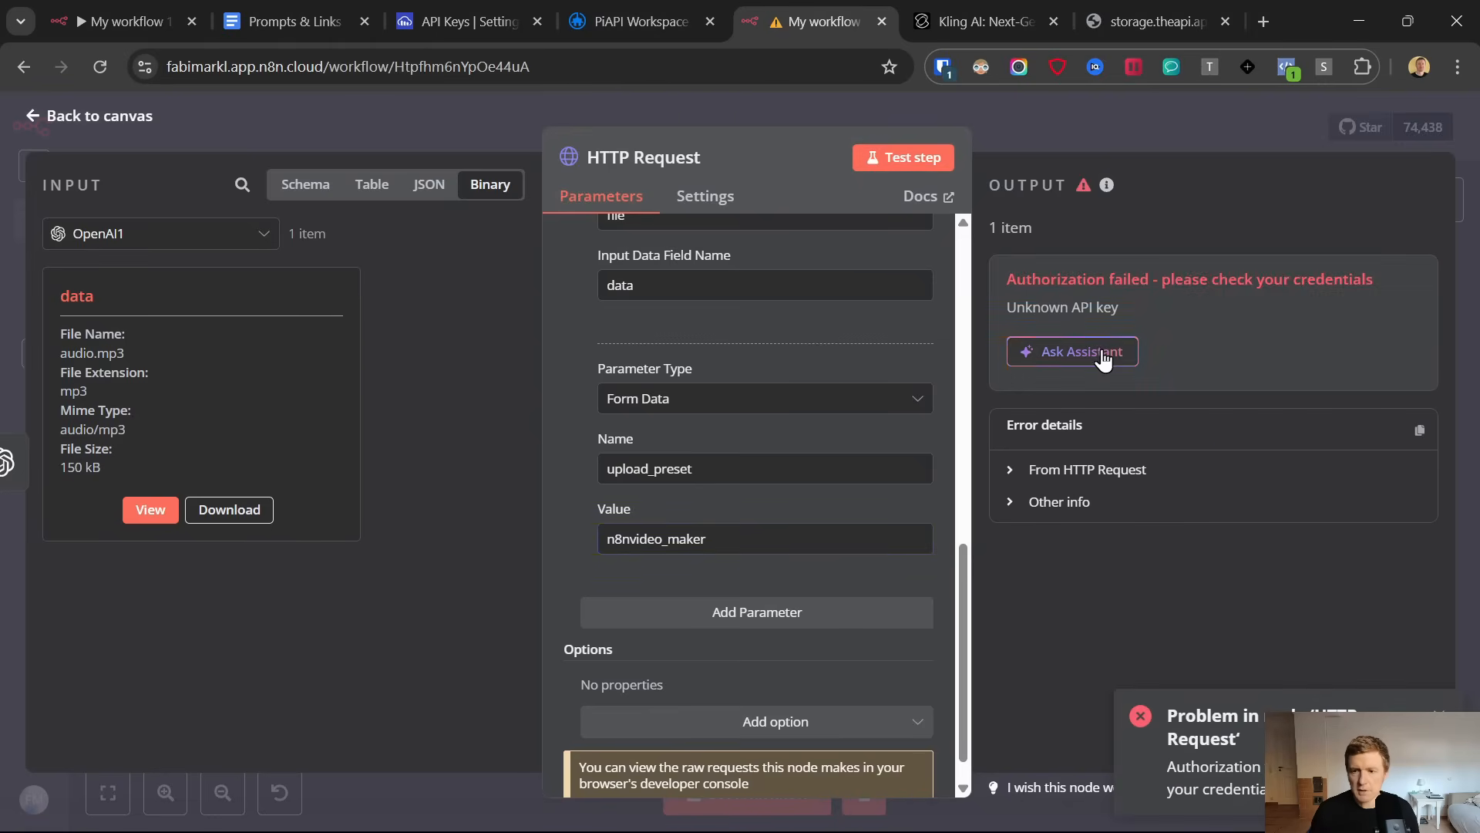
Remove the stray character from the cloud name in the HTTP Request node's Cloudinary URL and test the node again
{"action": "scroll", "coordinate": [737, 355], "scroll_direction": "up", "scroll_amount": 10}
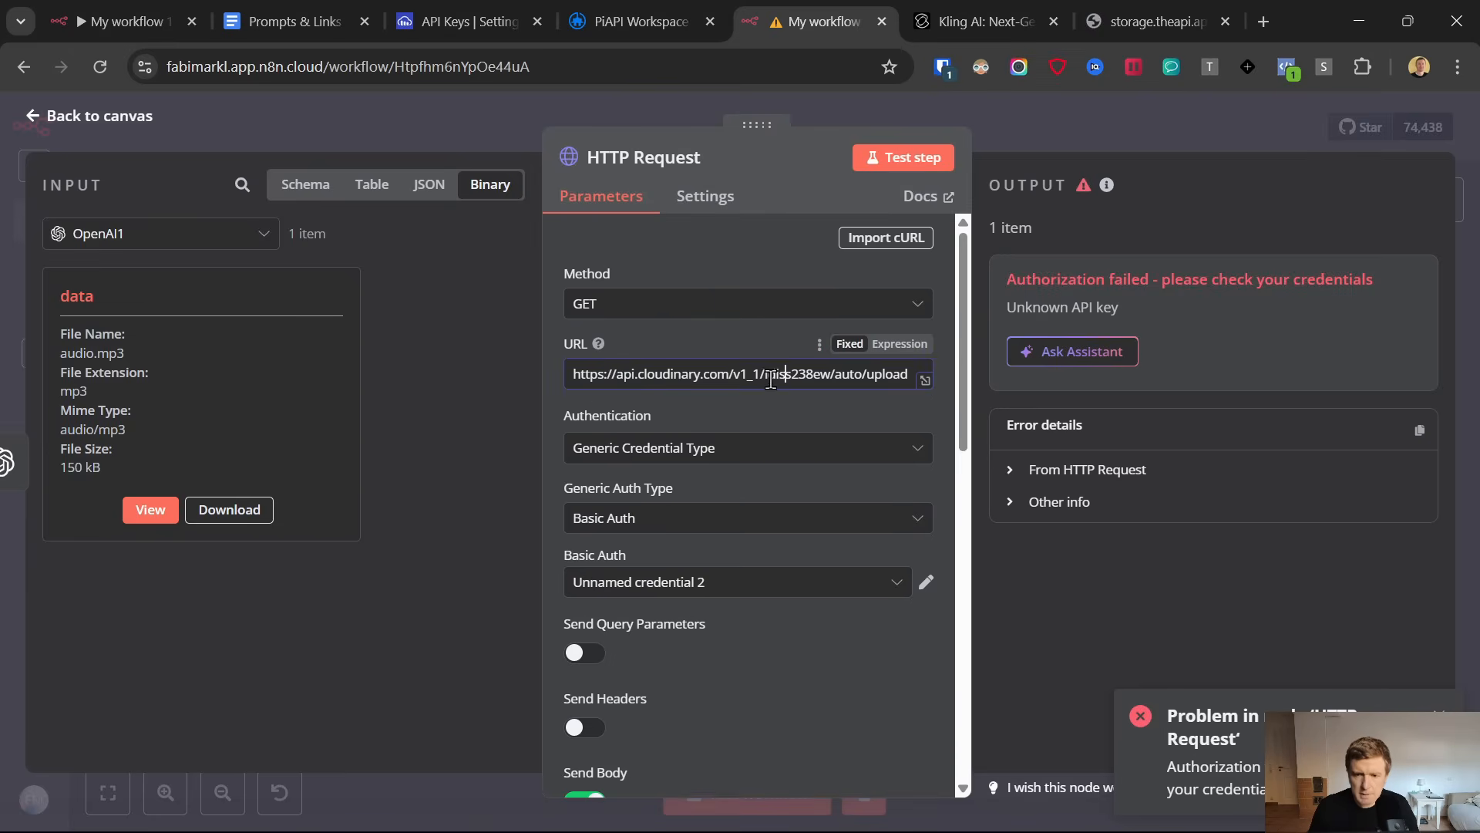
{"action": "key", "text": "BackSpace"}
{"action": "left_click", "coordinate": [914, 163]}
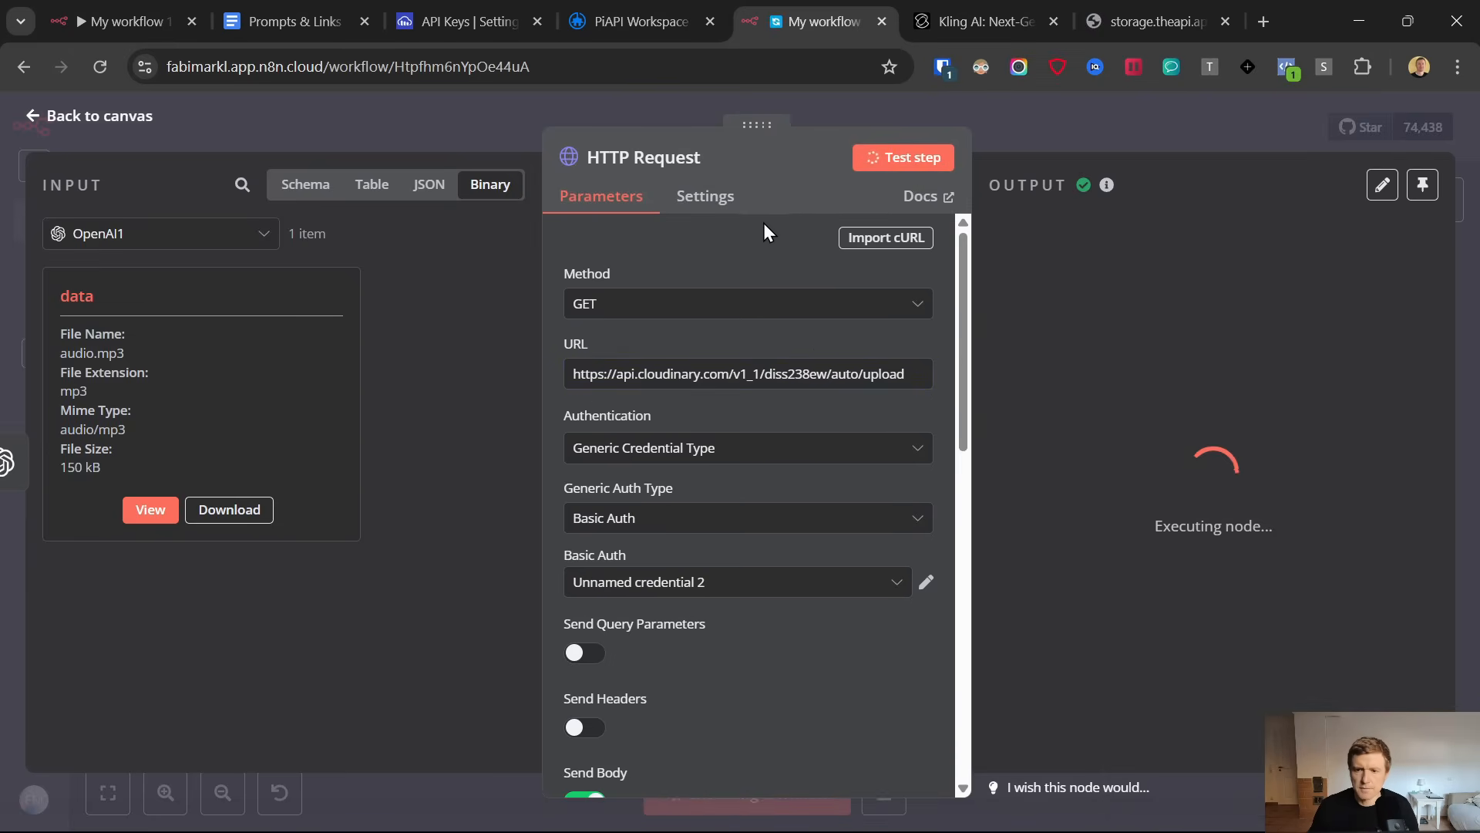
Open the url value from the HTTP Request output in a new browser tab, play the uploaded audio and close the tab
{"action": "scroll", "coordinate": [1243, 433], "scroll_direction": "right", "scroll_amount": 5}
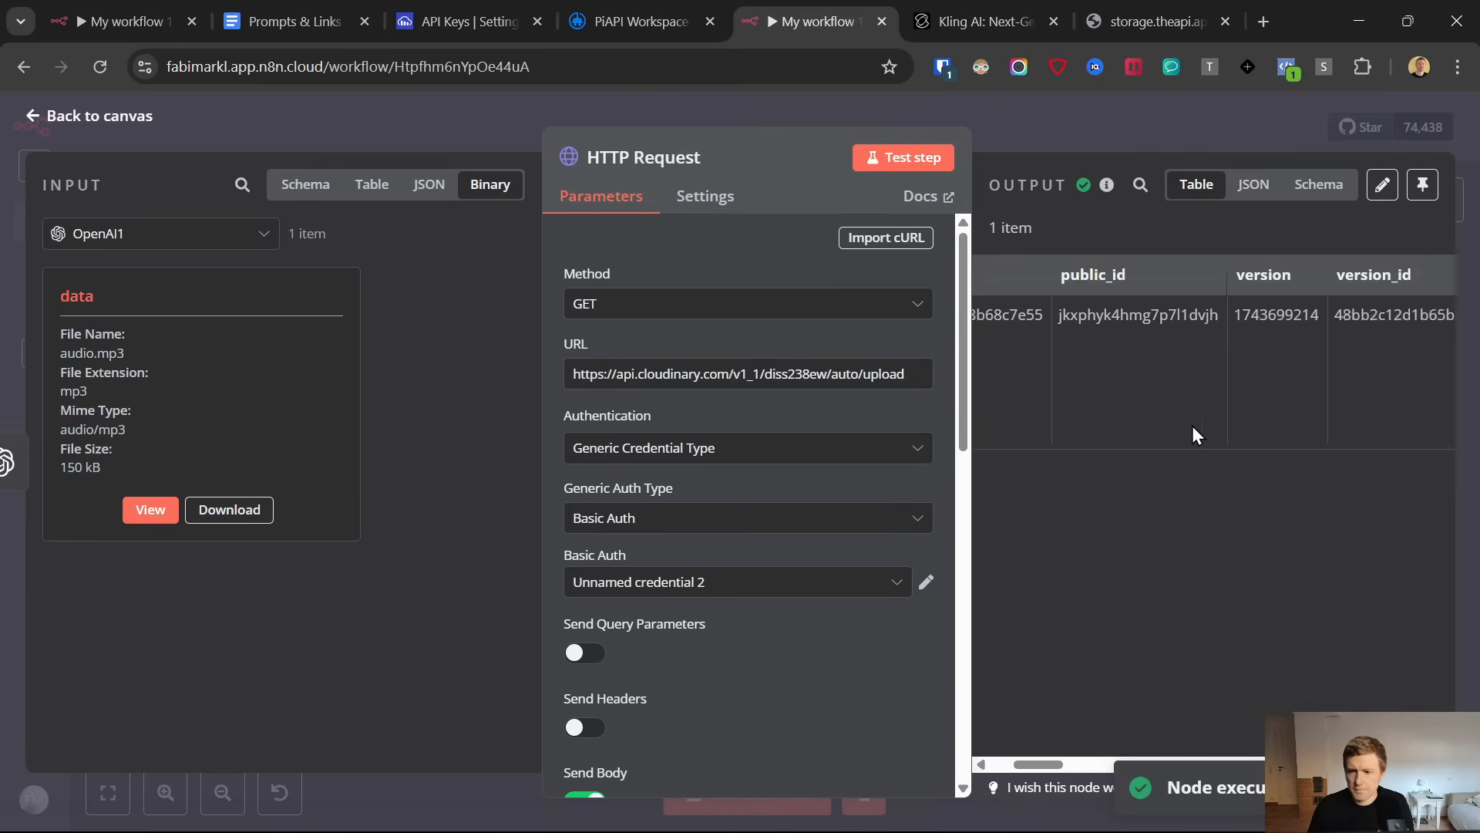
{"action": "scroll", "coordinate": [1180, 384], "scroll_direction": "right", "scroll_amount": 8}
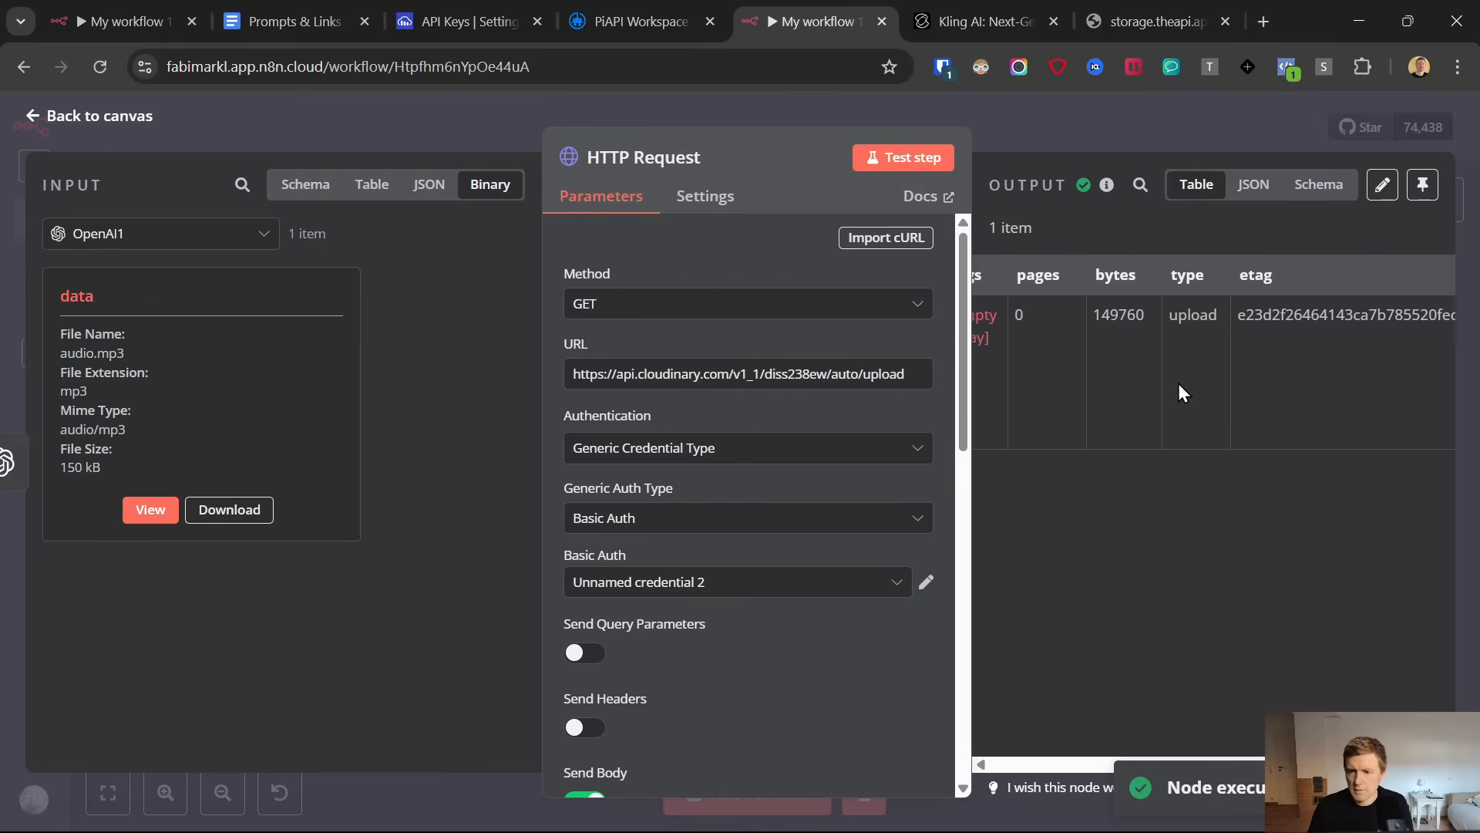
{"action": "scroll", "coordinate": [1179, 381], "scroll_direction": "right", "scroll_amount": 6}
{"action": "triple_click", "coordinate": [1154, 323]}
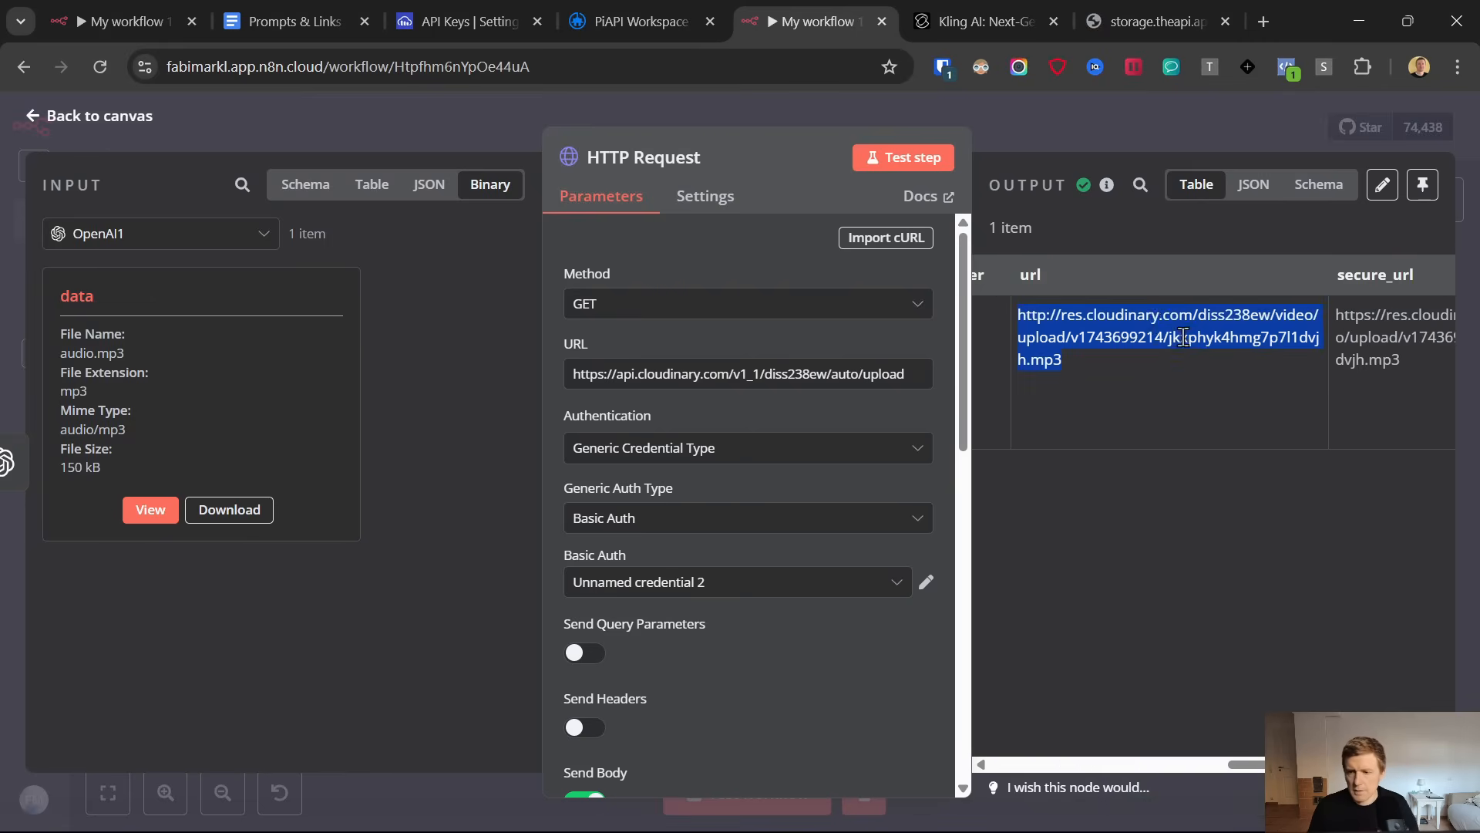
{"action": "right_click", "coordinate": [1154, 323]}
{"action": "left_click", "coordinate": [925, 414]}
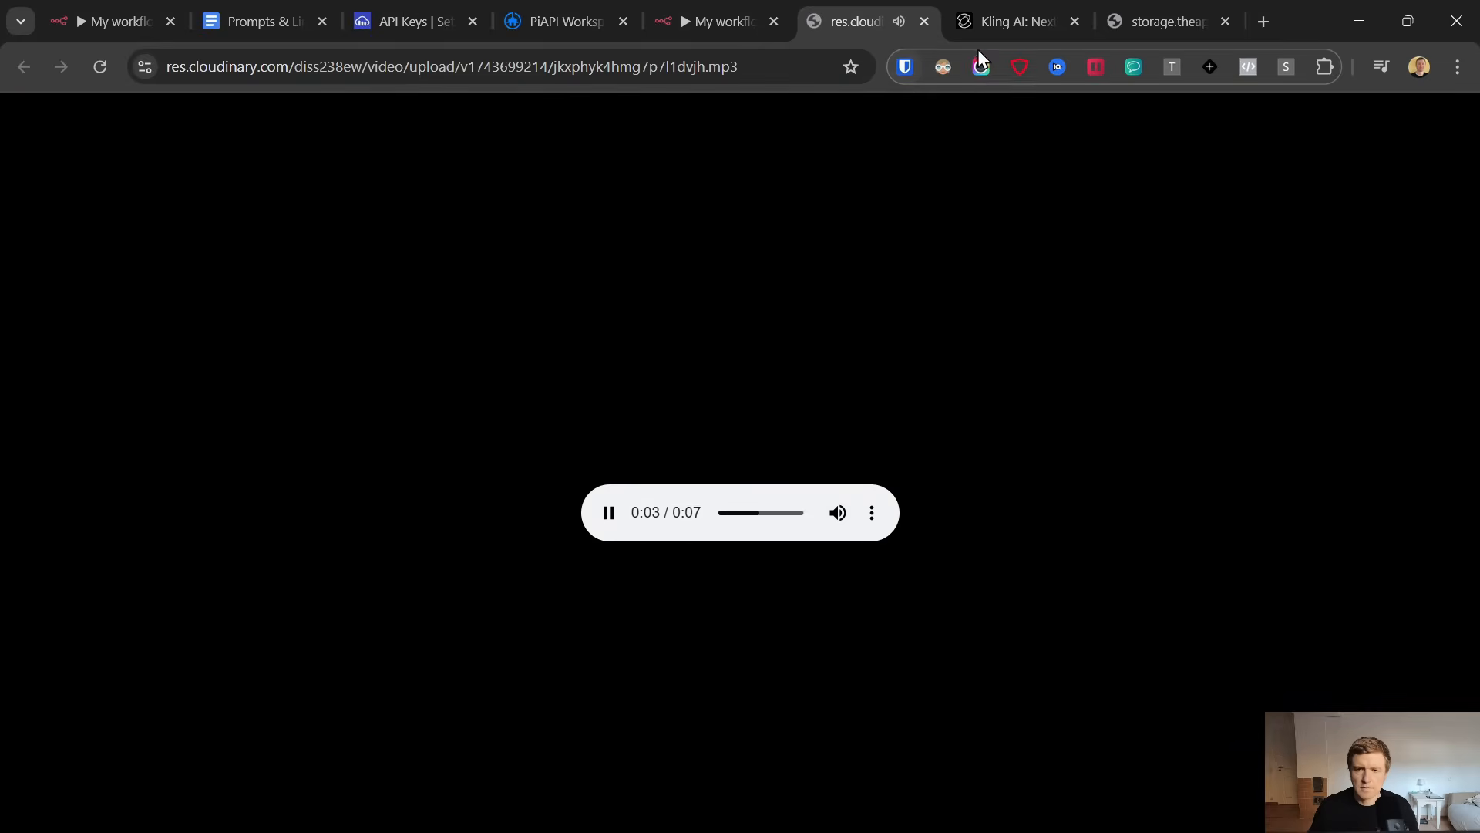
{"action": "left_click", "coordinate": [620, 515]}
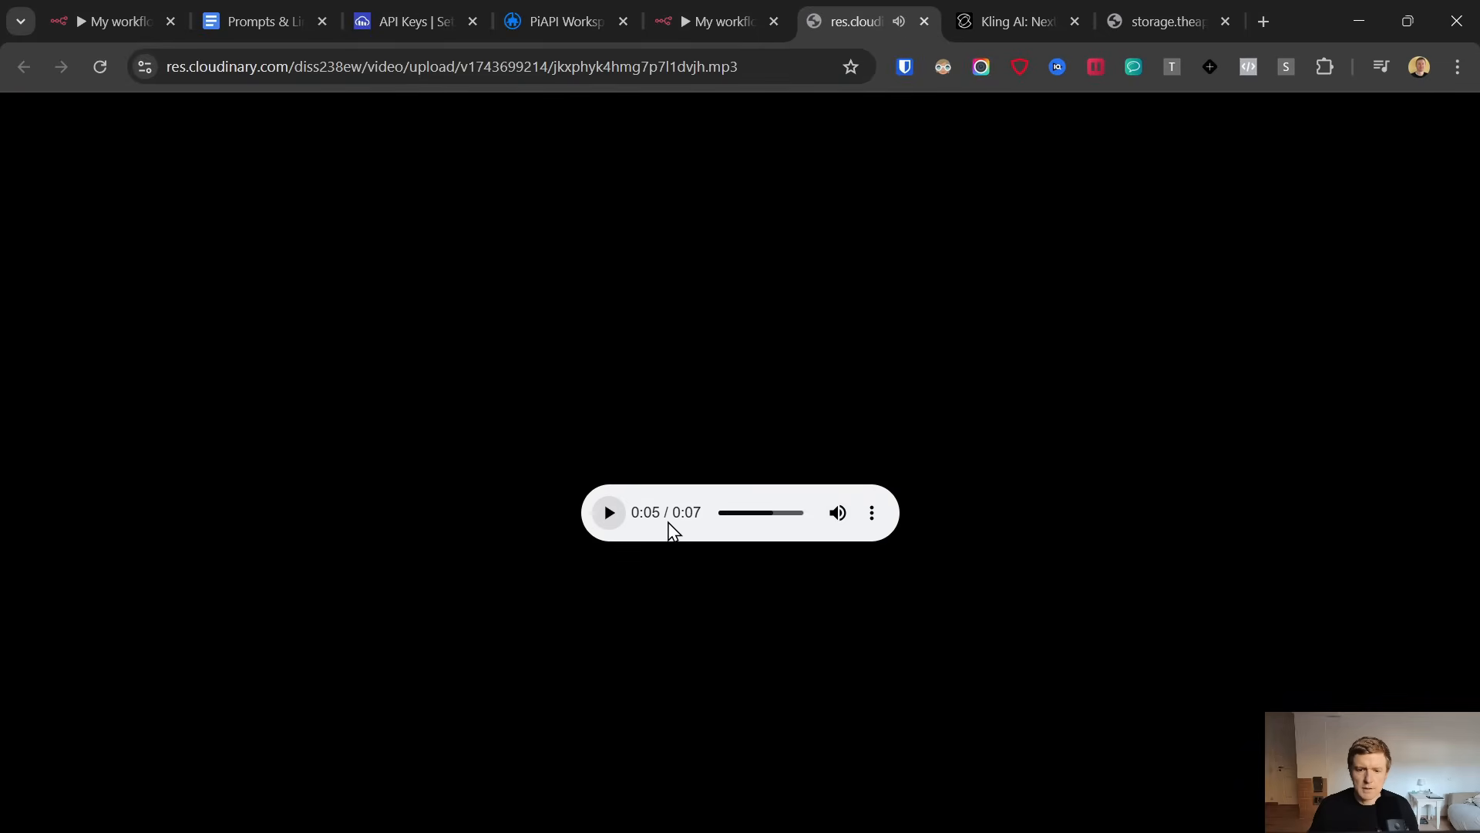
{"action": "left_click", "coordinate": [925, 22]}
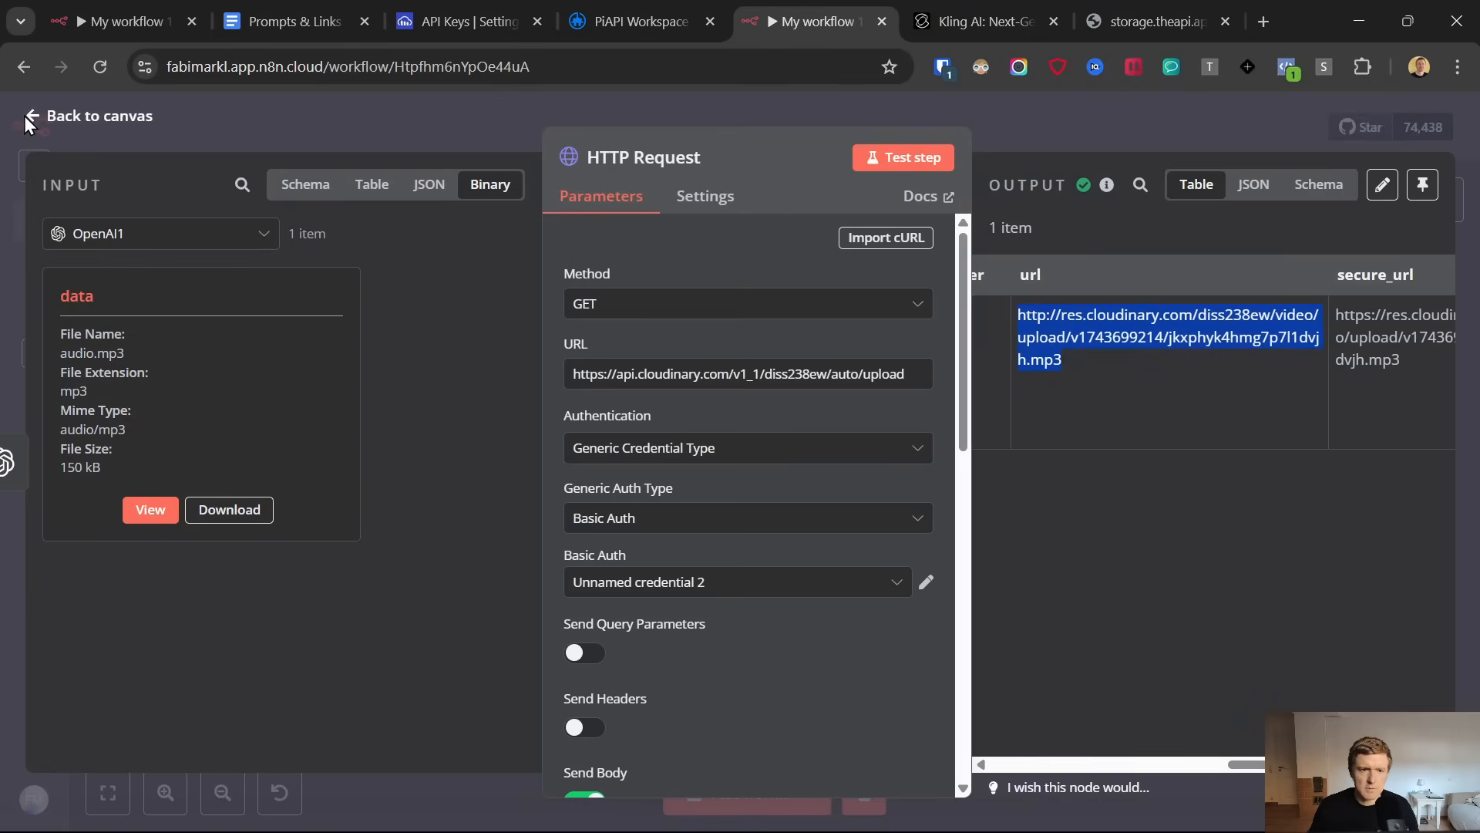
Change the video length in the OpenAI message node's prompt to 10 seconds, test the node and return to the canvas
{"action": "left_click", "coordinate": [25, 116]}
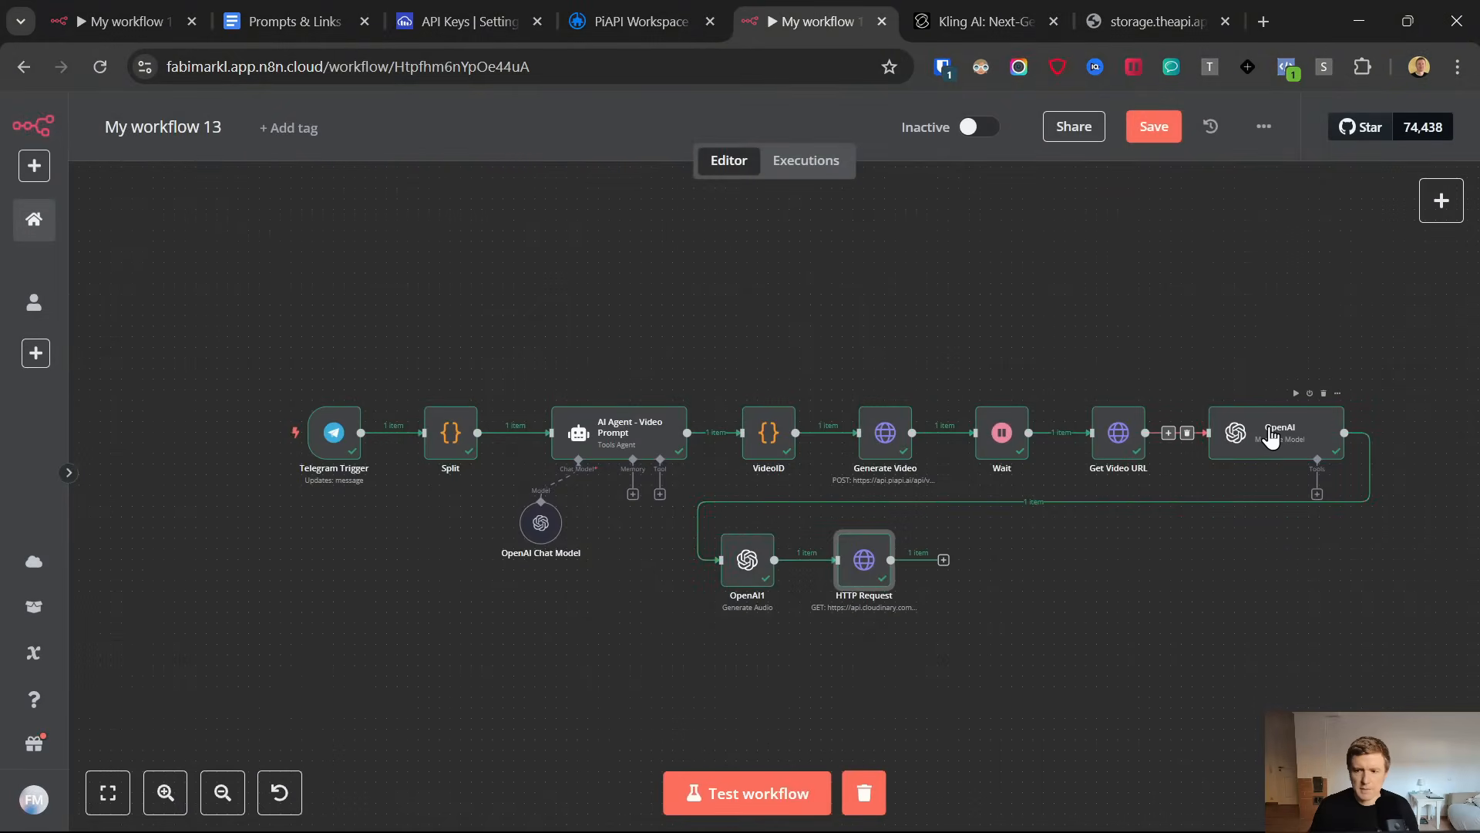
{"action": "left_click", "coordinate": [1247, 439]}
{"action": "key", "text": "Return"}
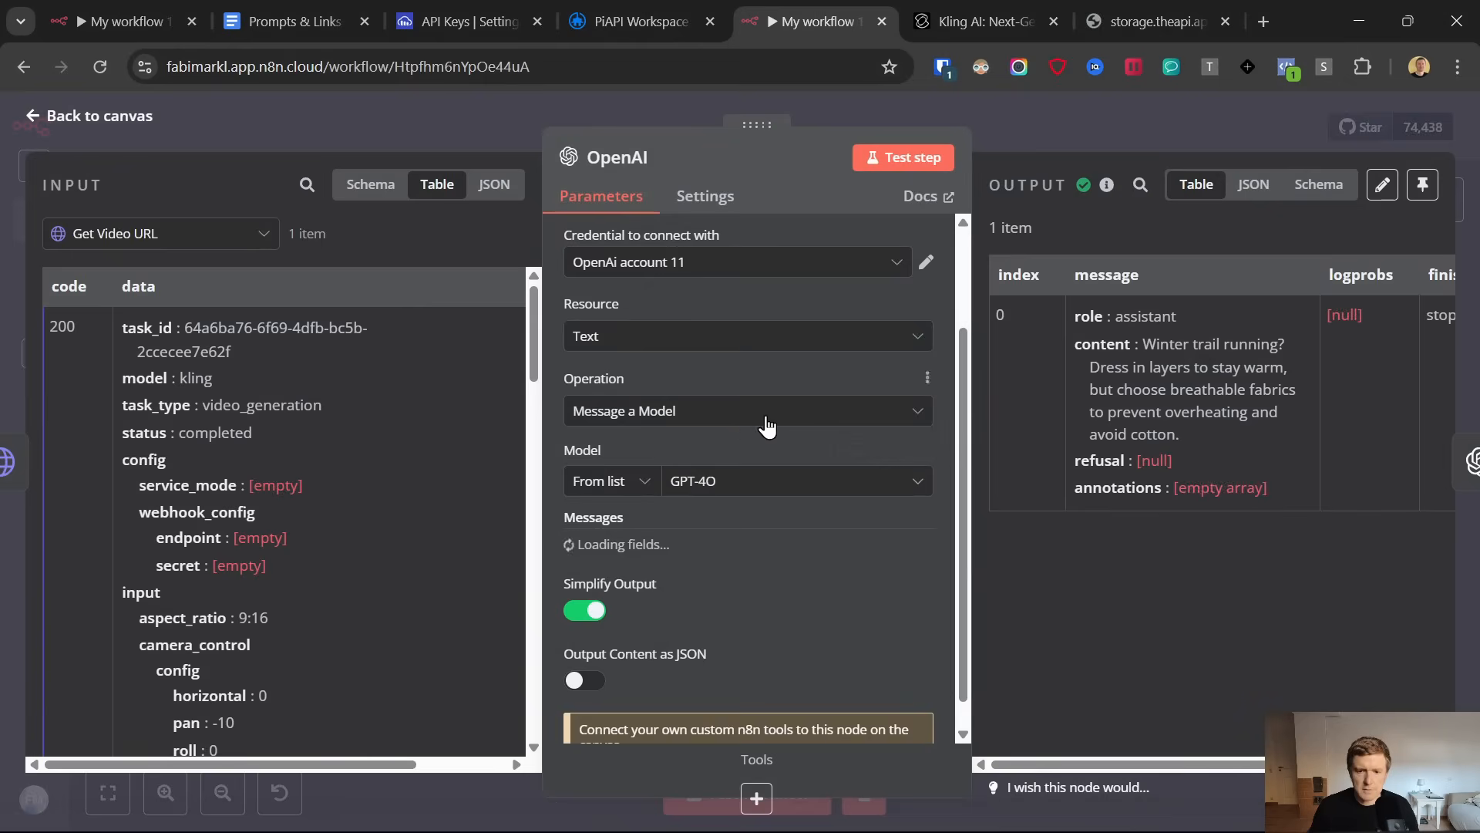
{"action": "scroll", "coordinate": [767, 432], "scroll_direction": "down", "scroll_amount": 3}
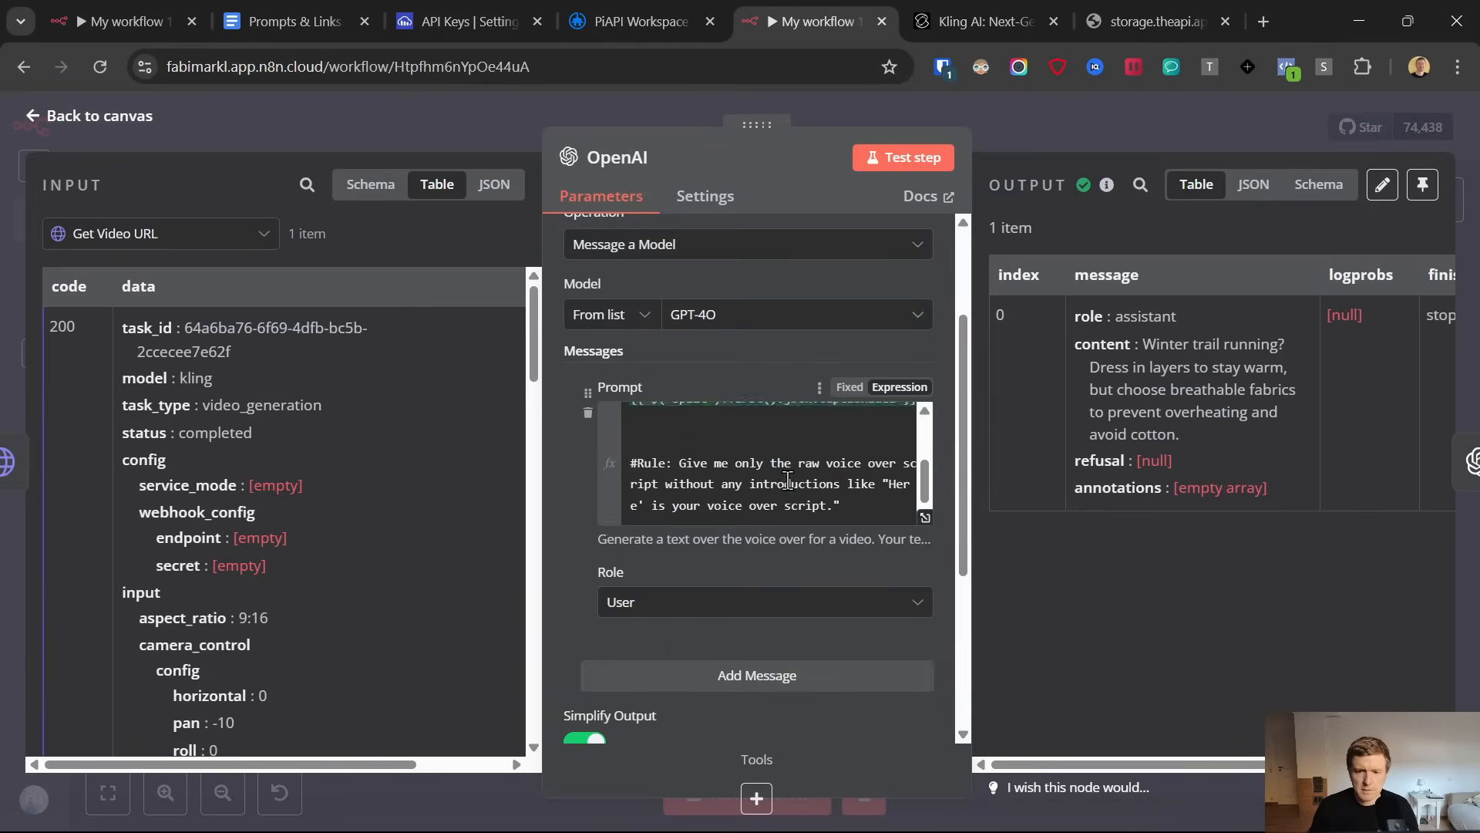
{"action": "double_click", "coordinate": [725, 460]}
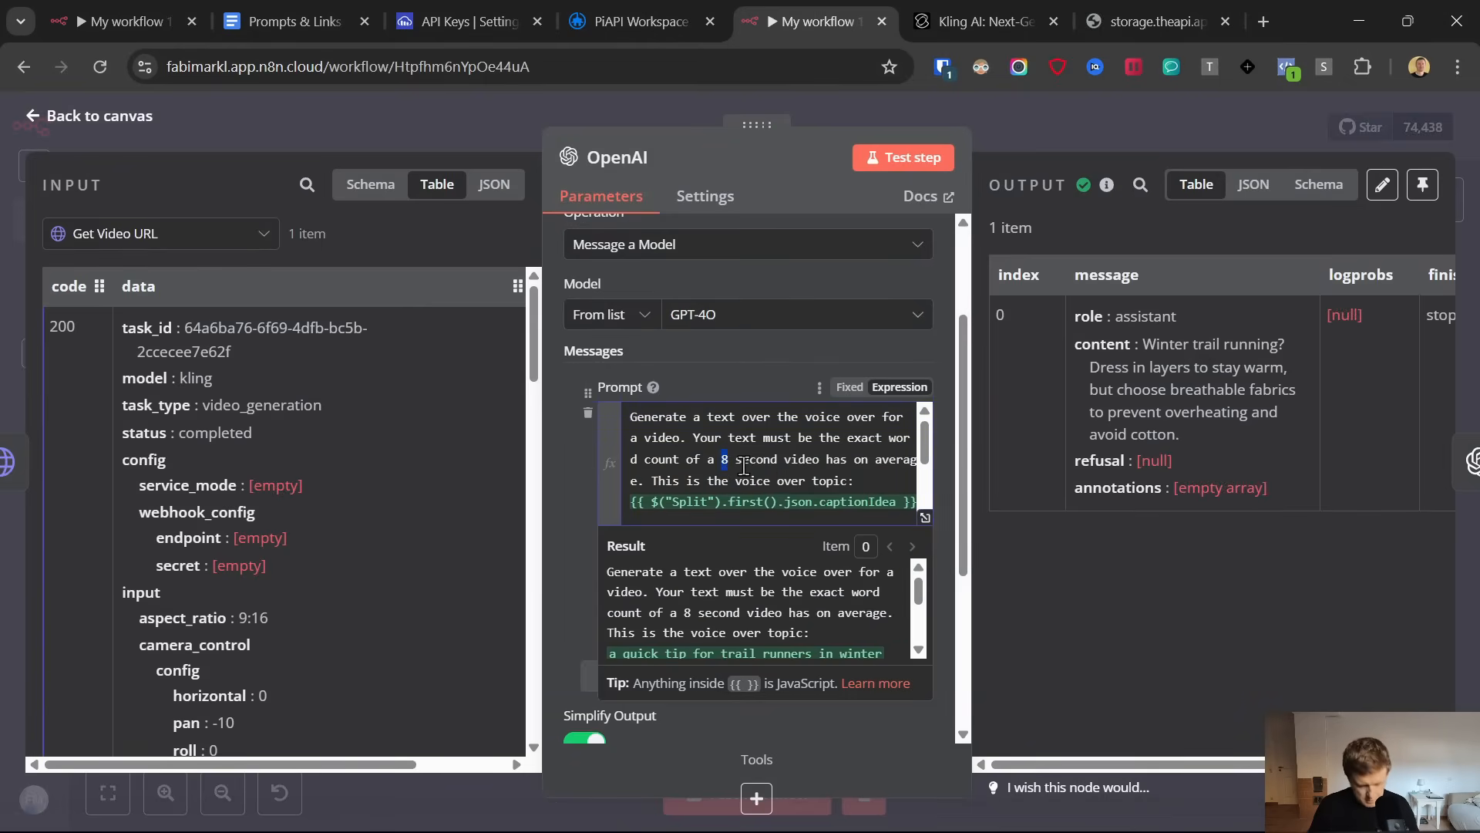
{"action": "key", "text": "Caps_Lock"}
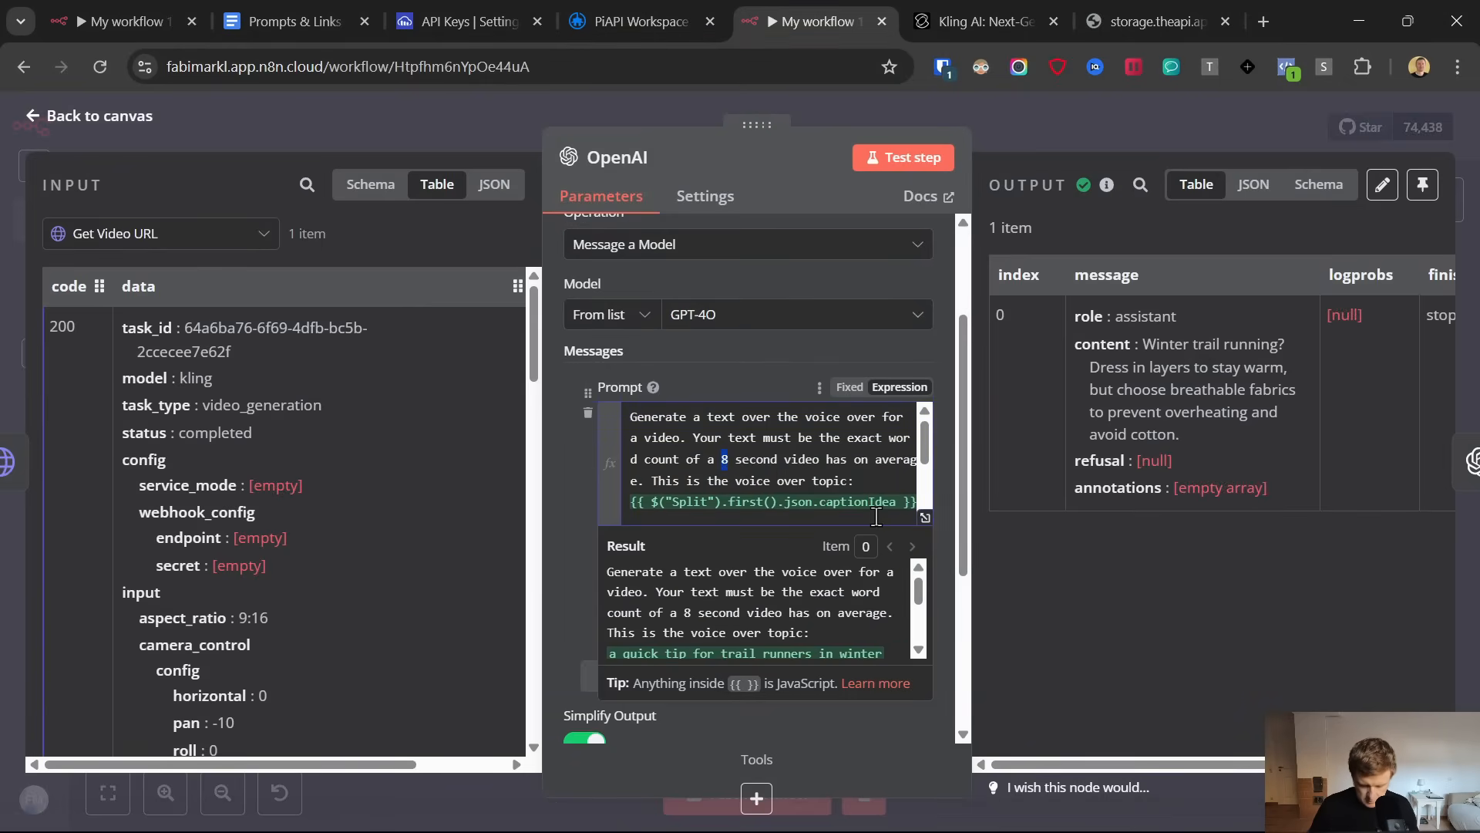
{"action": "type", "text": "10"}
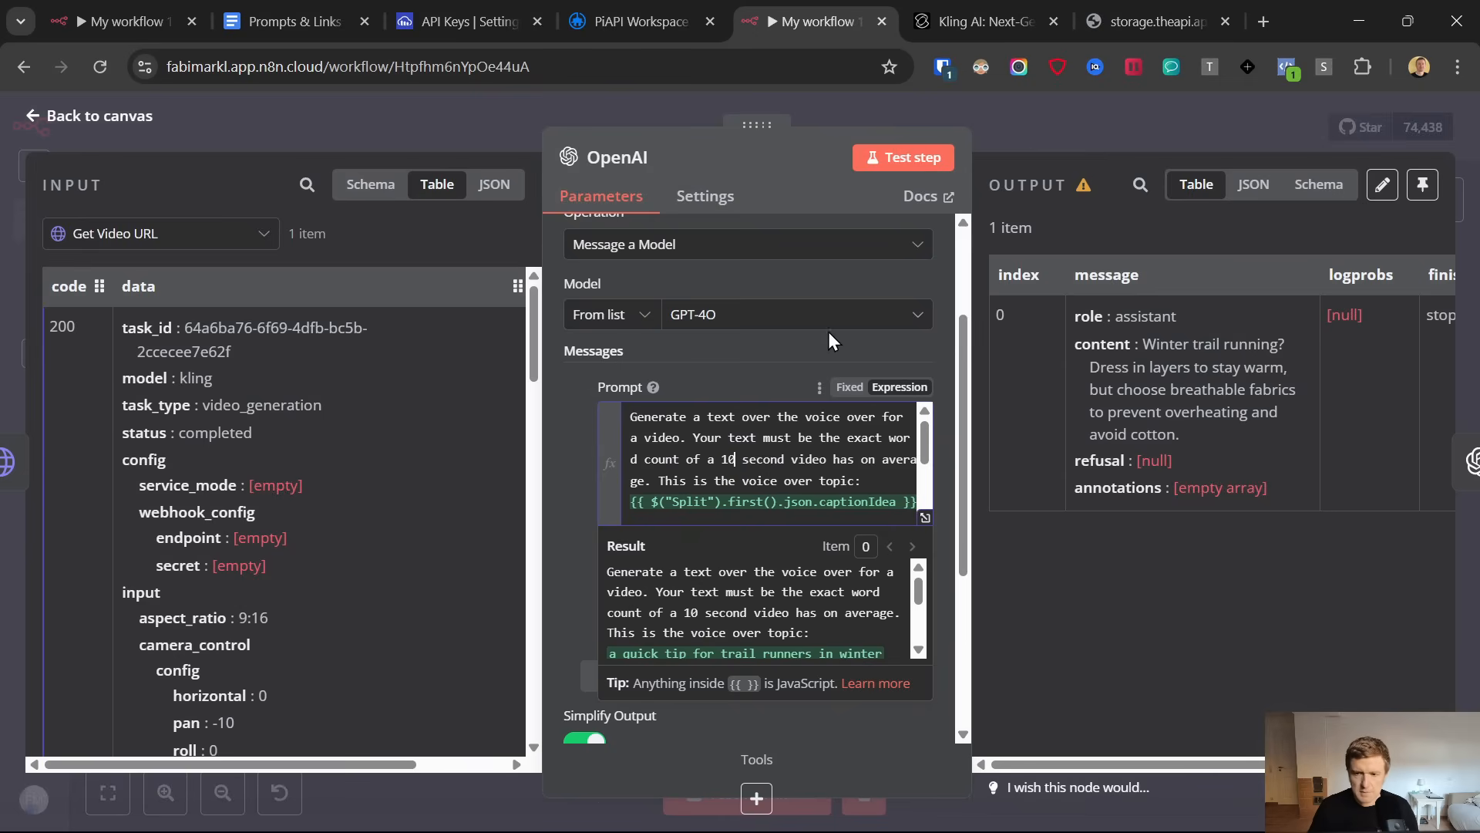
{"action": "left_click", "coordinate": [903, 161]}
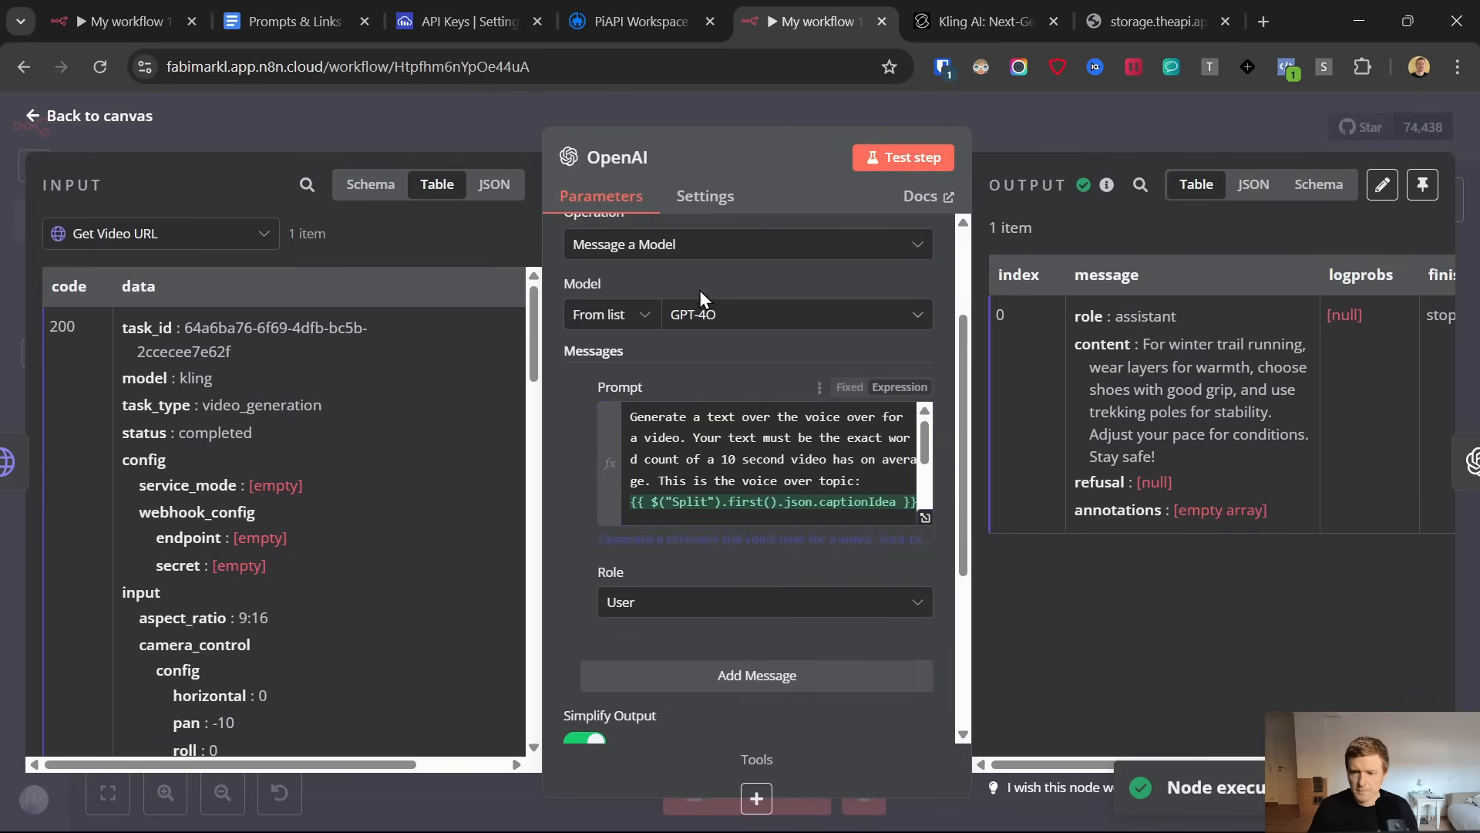
{"action": "left_click", "coordinate": [36, 117]}
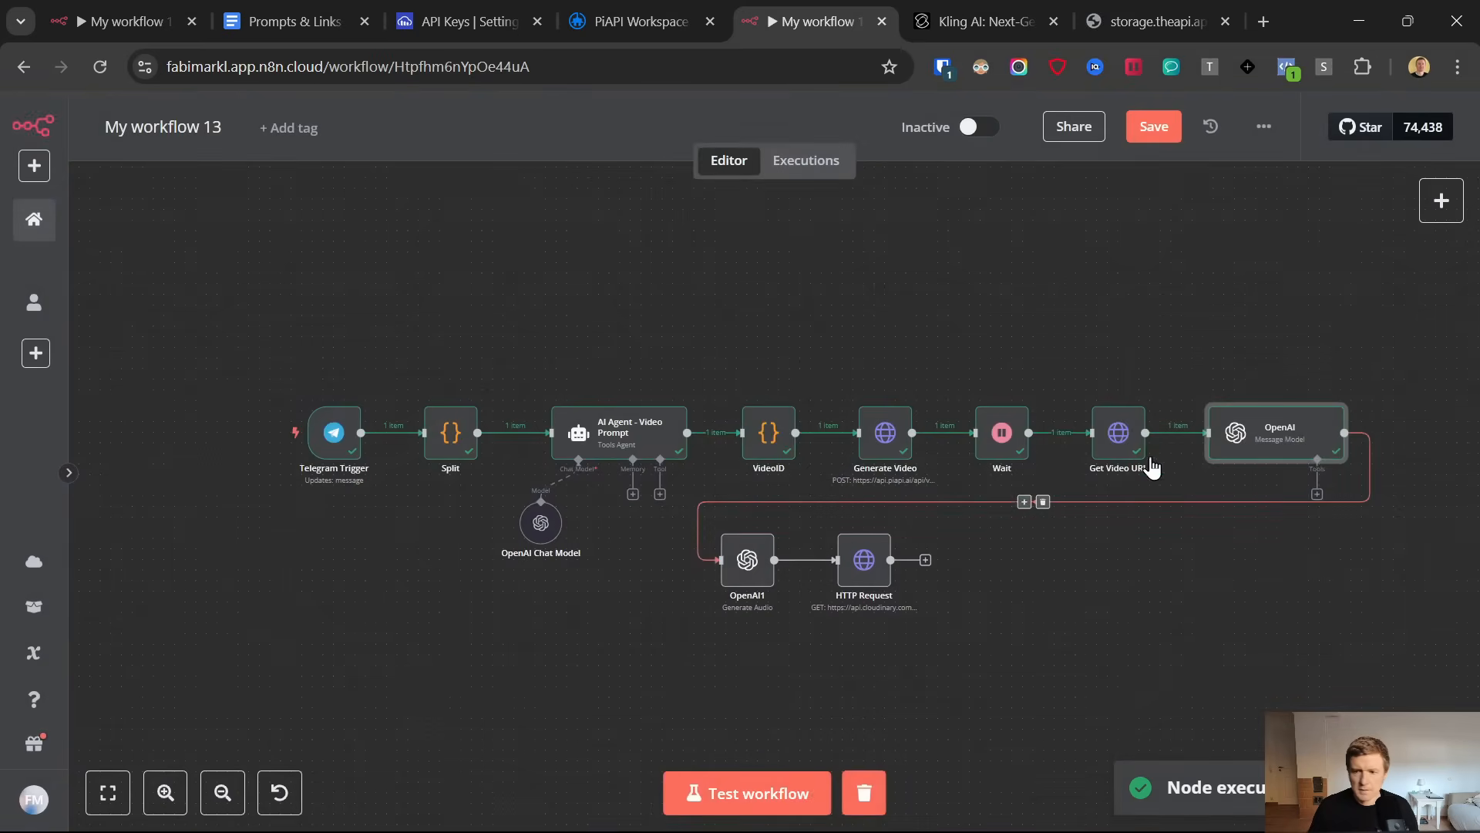
View the generated Kling video in its browser tab and return to the n8n workflow
{"action": "left_click", "coordinate": [868, 572]}
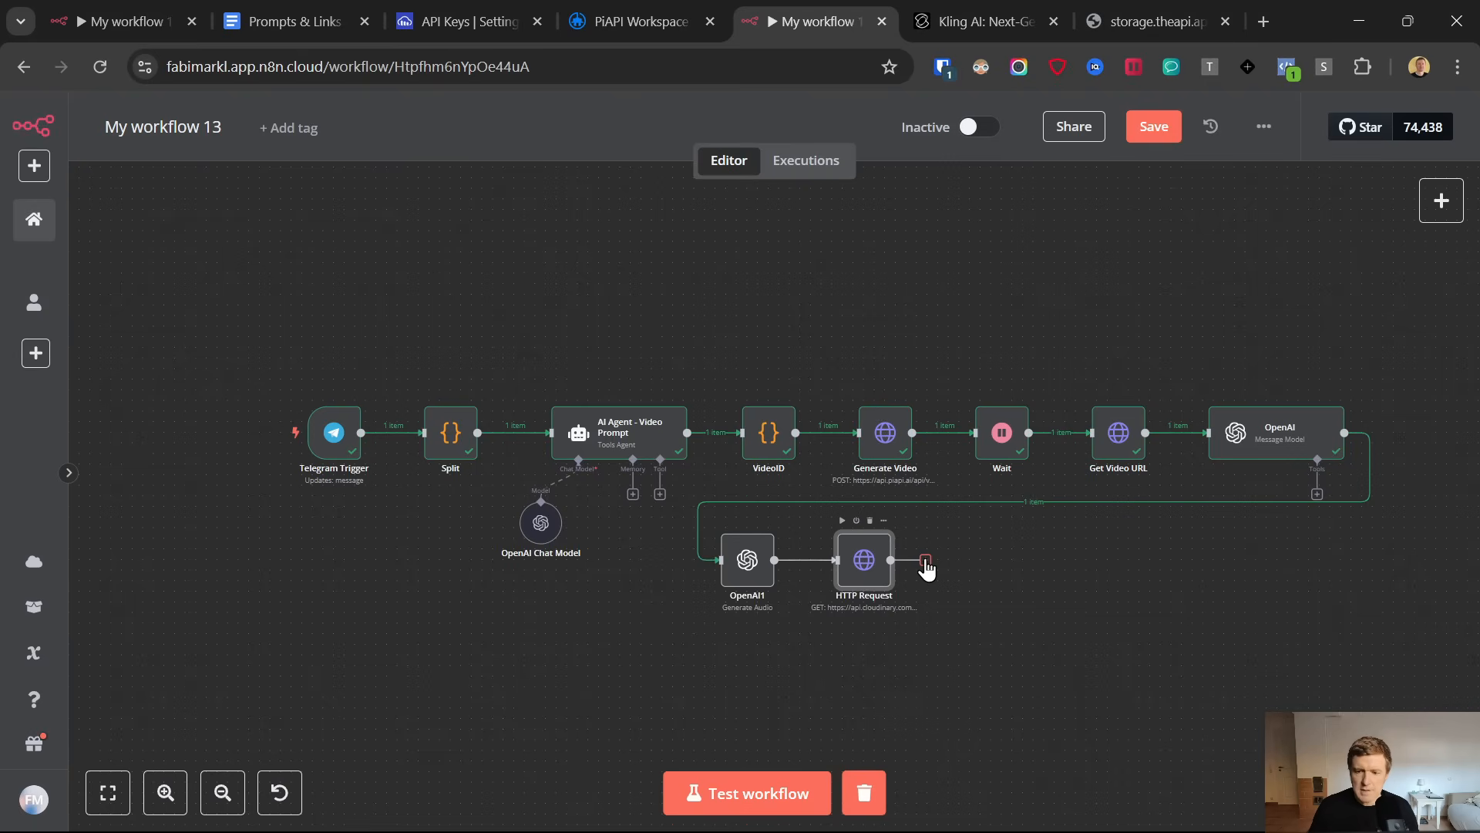
{"action": "left_click", "coordinate": [1116, 11]}
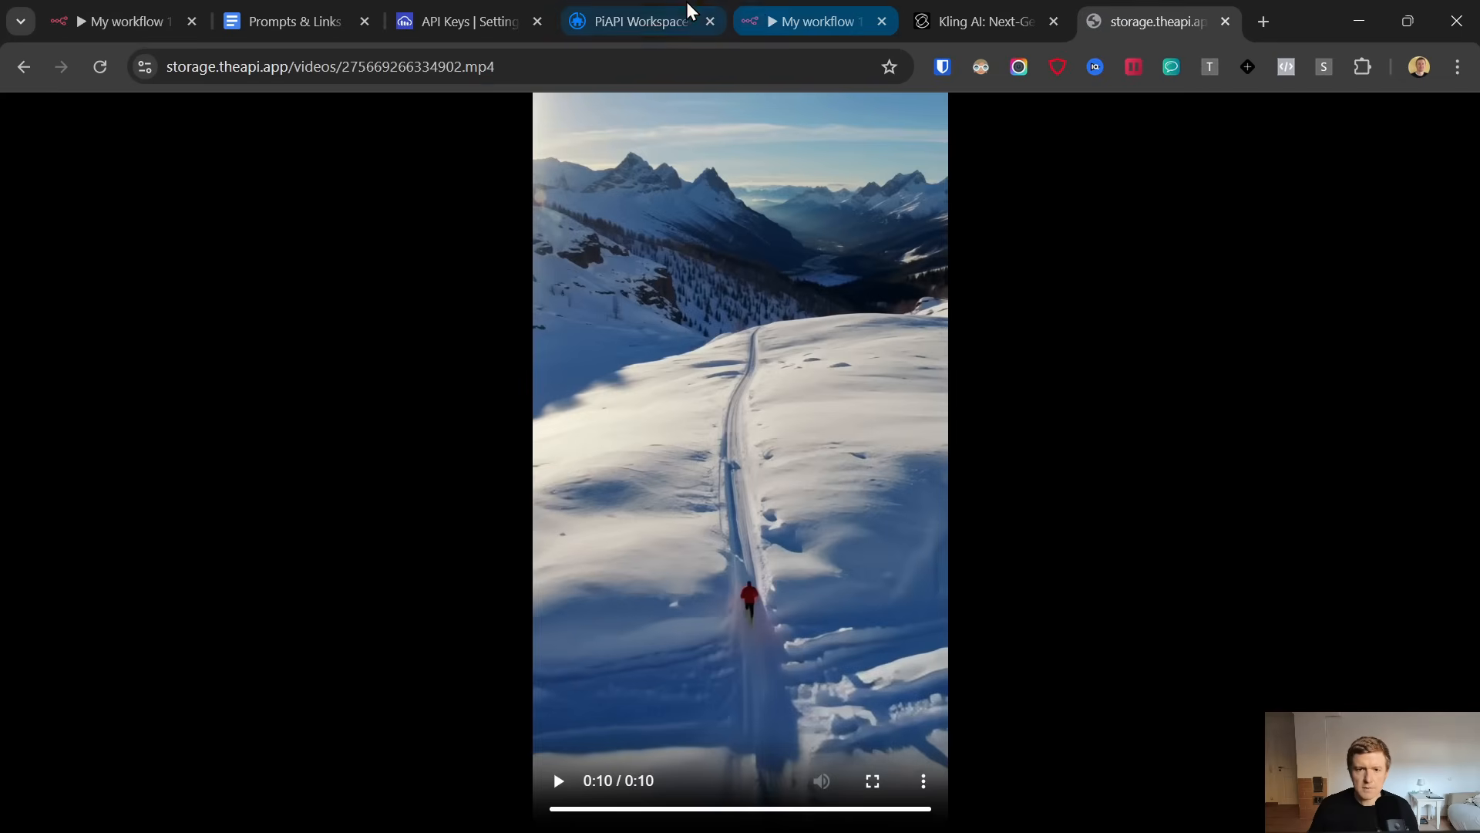
{"action": "left_click", "coordinate": [794, 19]}
Add another HTTP Request node after the Cloudinary upload node and set its method to POST
{"action": "key", "text": "Tab"}
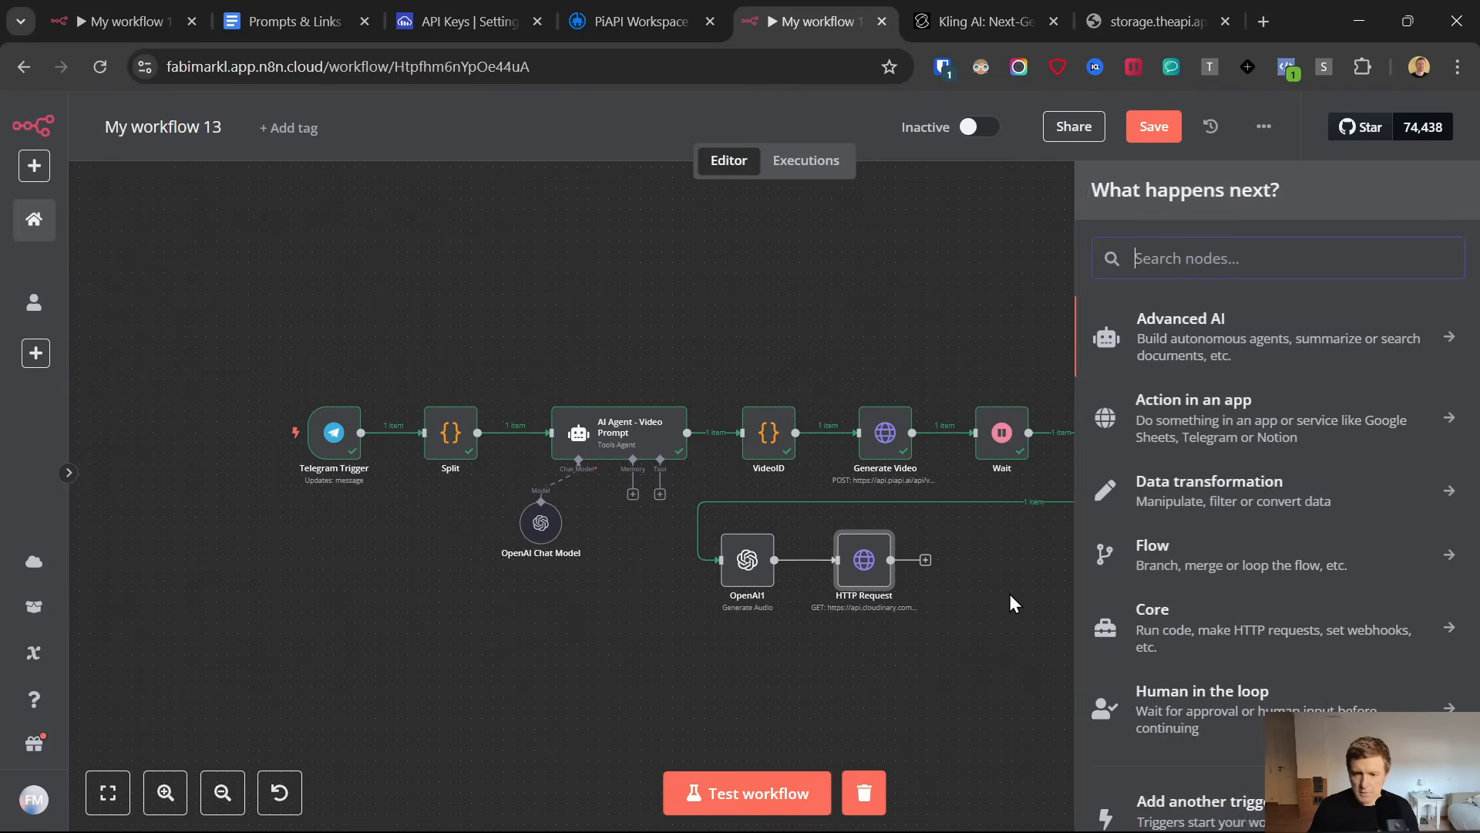
{"action": "type", "text": "http"}
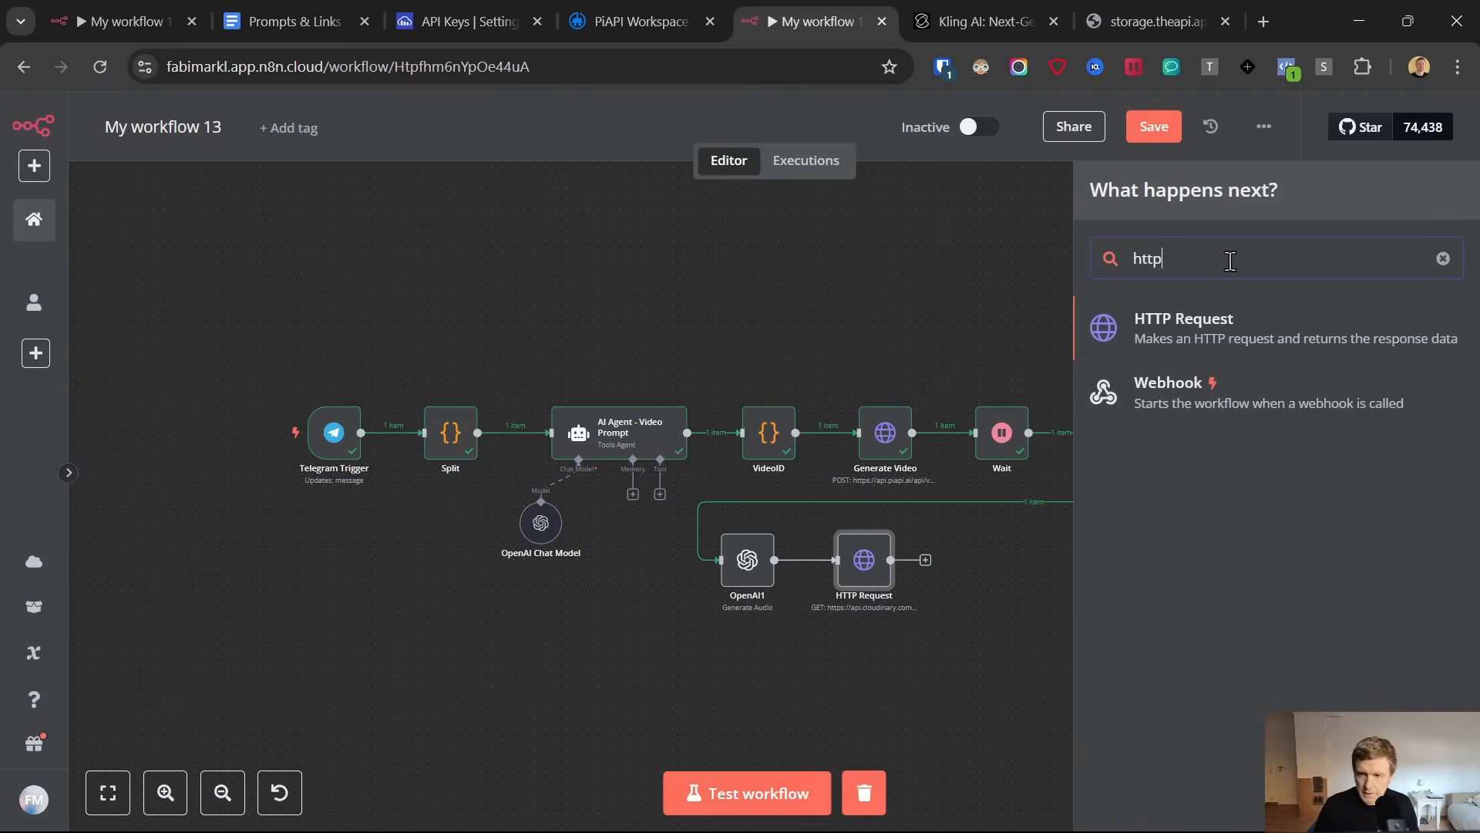
{"action": "left_click", "coordinate": [1210, 327]}
{"action": "left_click", "coordinate": [663, 304]}
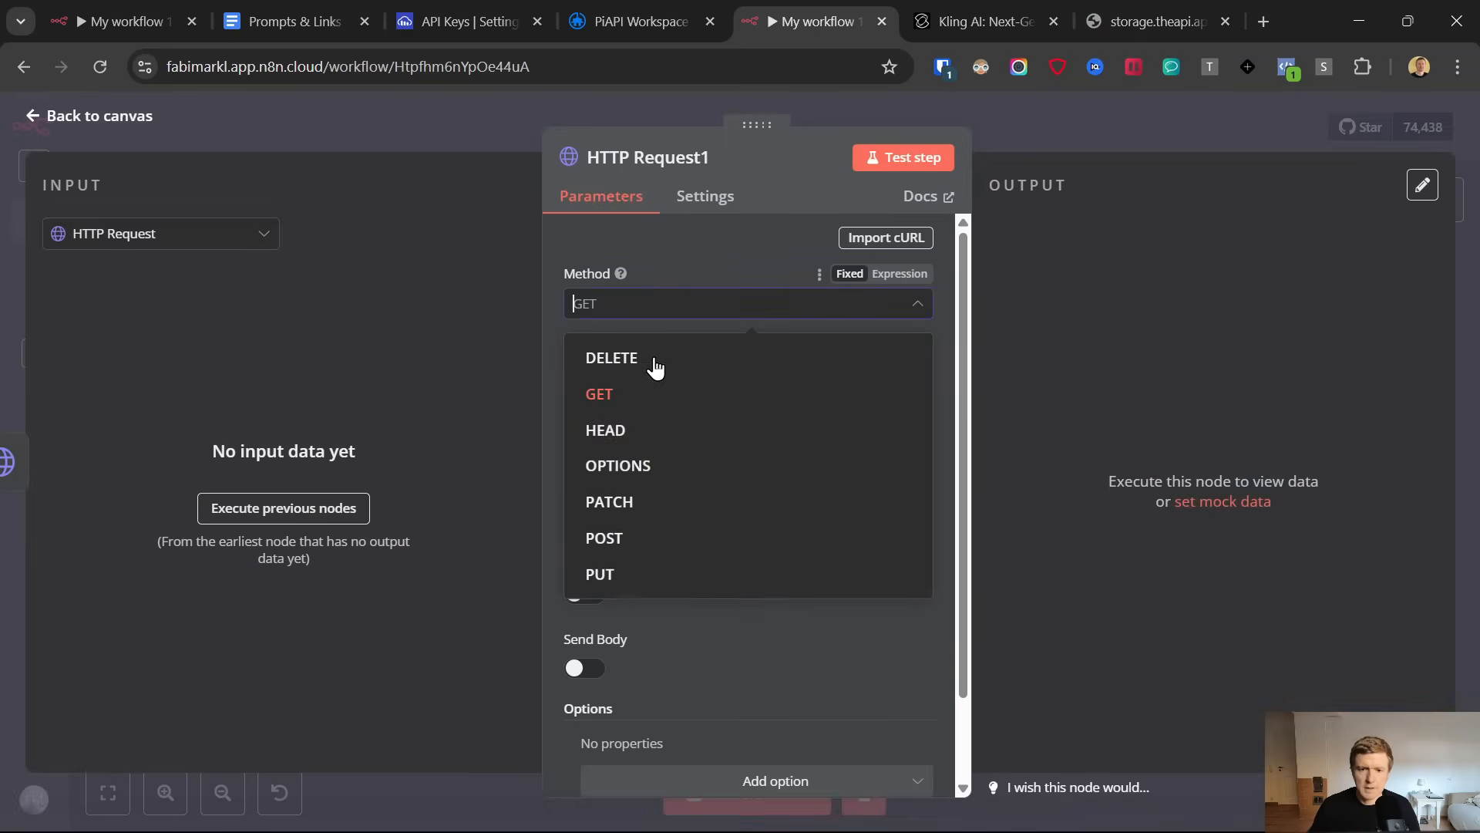
{"action": "left_click", "coordinate": [631, 546]}
Open the JSON2Video website from the Prompts & Links document, place its tab after the workflow tab and return to the workflow
{"action": "left_click", "coordinate": [293, 6]}
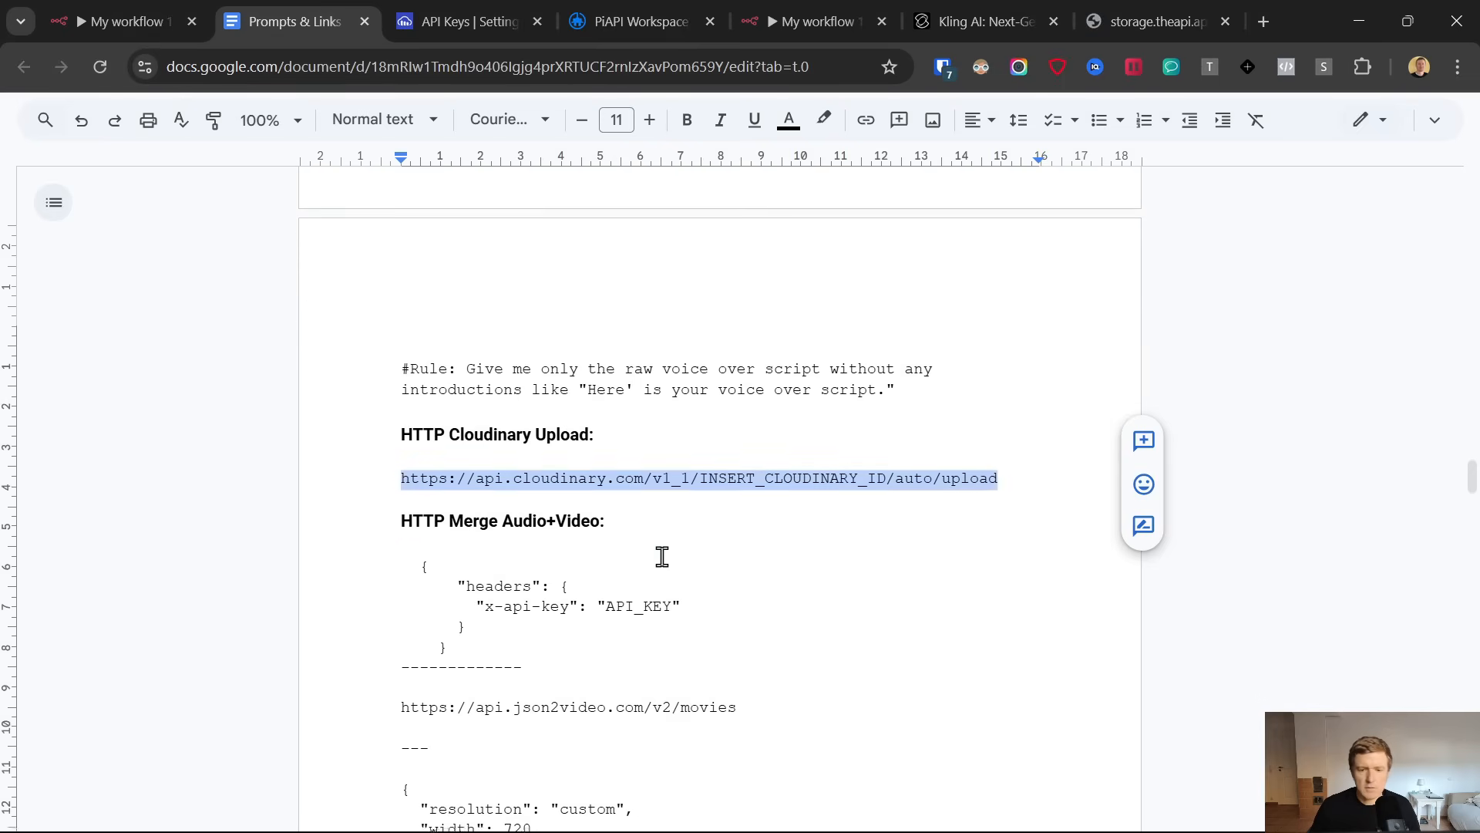
{"action": "scroll", "coordinate": [662, 556], "scroll_direction": "down", "scroll_amount": 15}
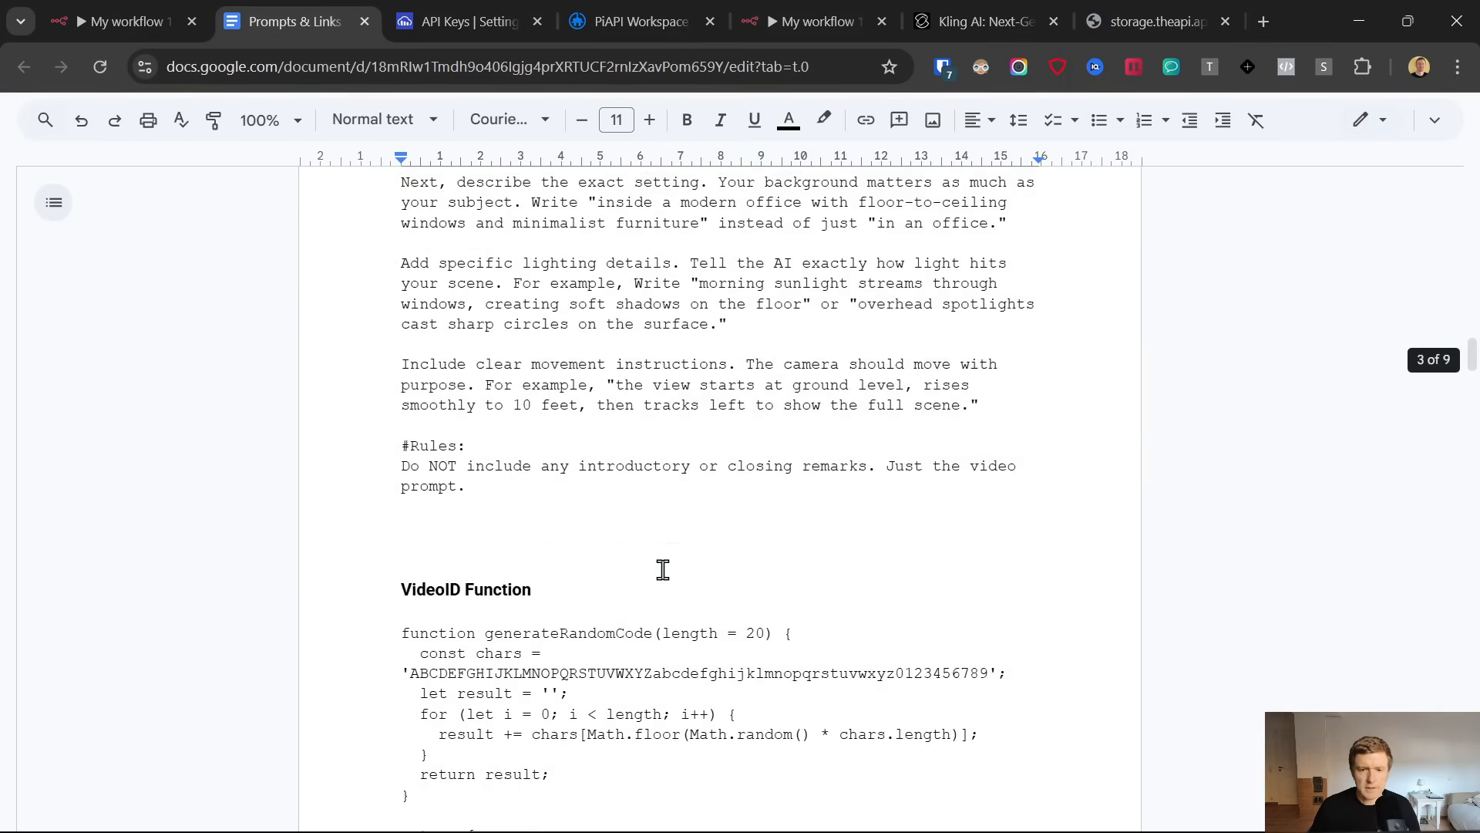
{"action": "scroll", "coordinate": [662, 569], "scroll_direction": "up", "scroll_amount": 20}
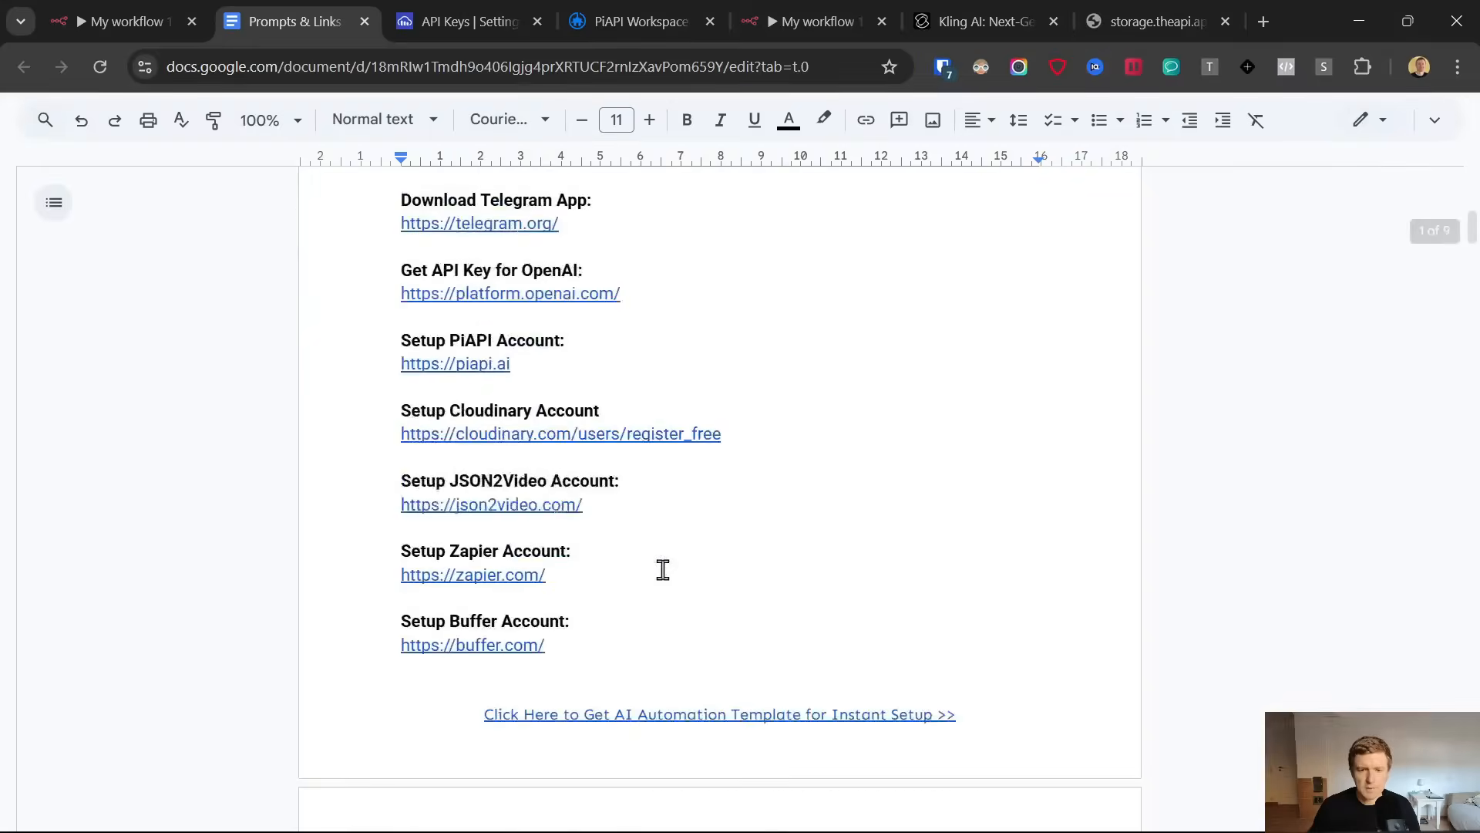
{"action": "scroll", "coordinate": [662, 569], "scroll_direction": "up", "scroll_amount": 8}
{"action": "scroll", "coordinate": [661, 562], "scroll_direction": "down", "scroll_amount": 6}
{"action": "scroll", "coordinate": [729, 533], "scroll_direction": "down", "scroll_amount": 2}
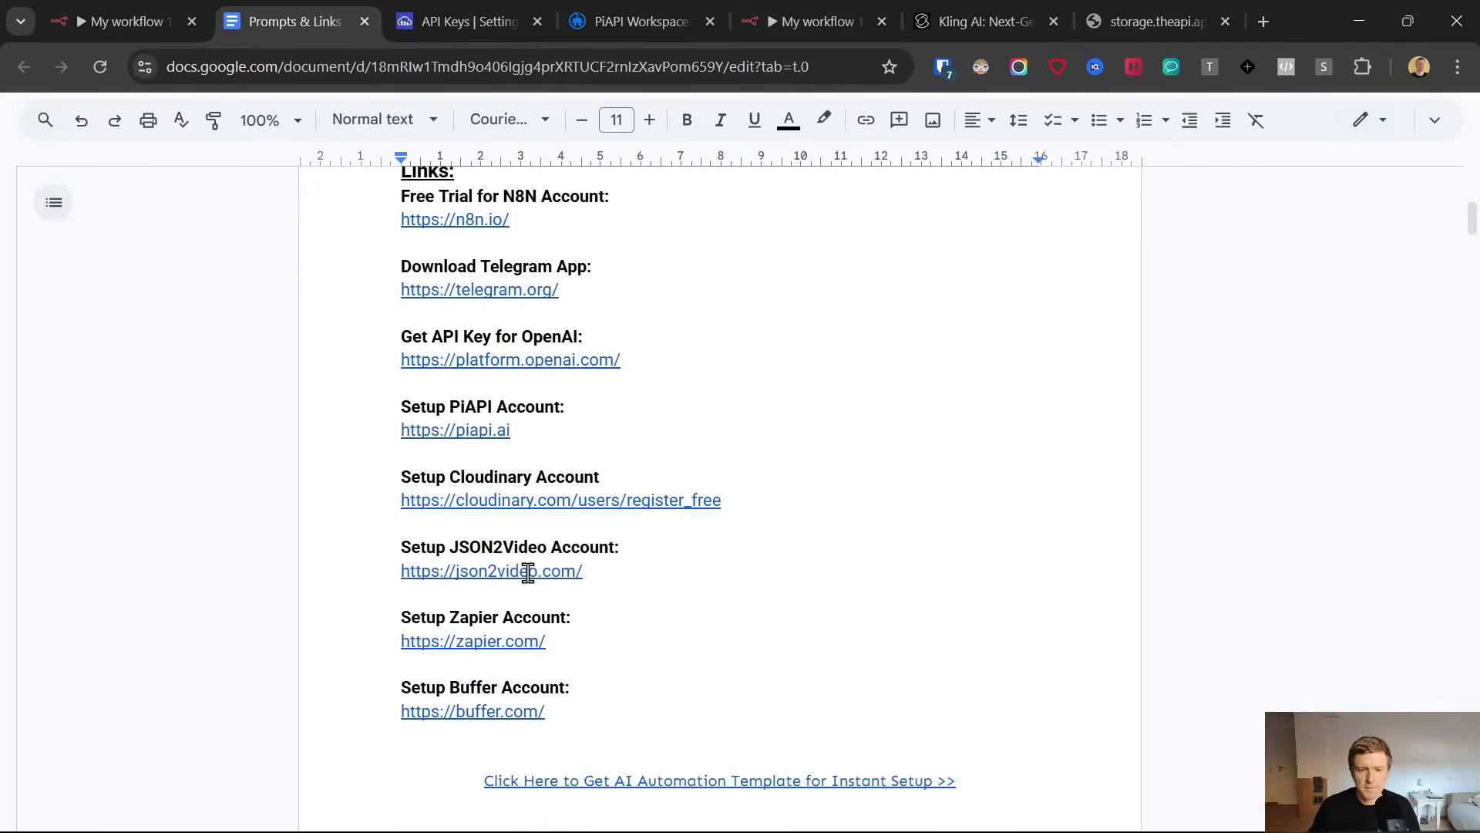
{"action": "left_click", "coordinate": [528, 568]}
{"action": "left_click", "coordinate": [529, 603]}
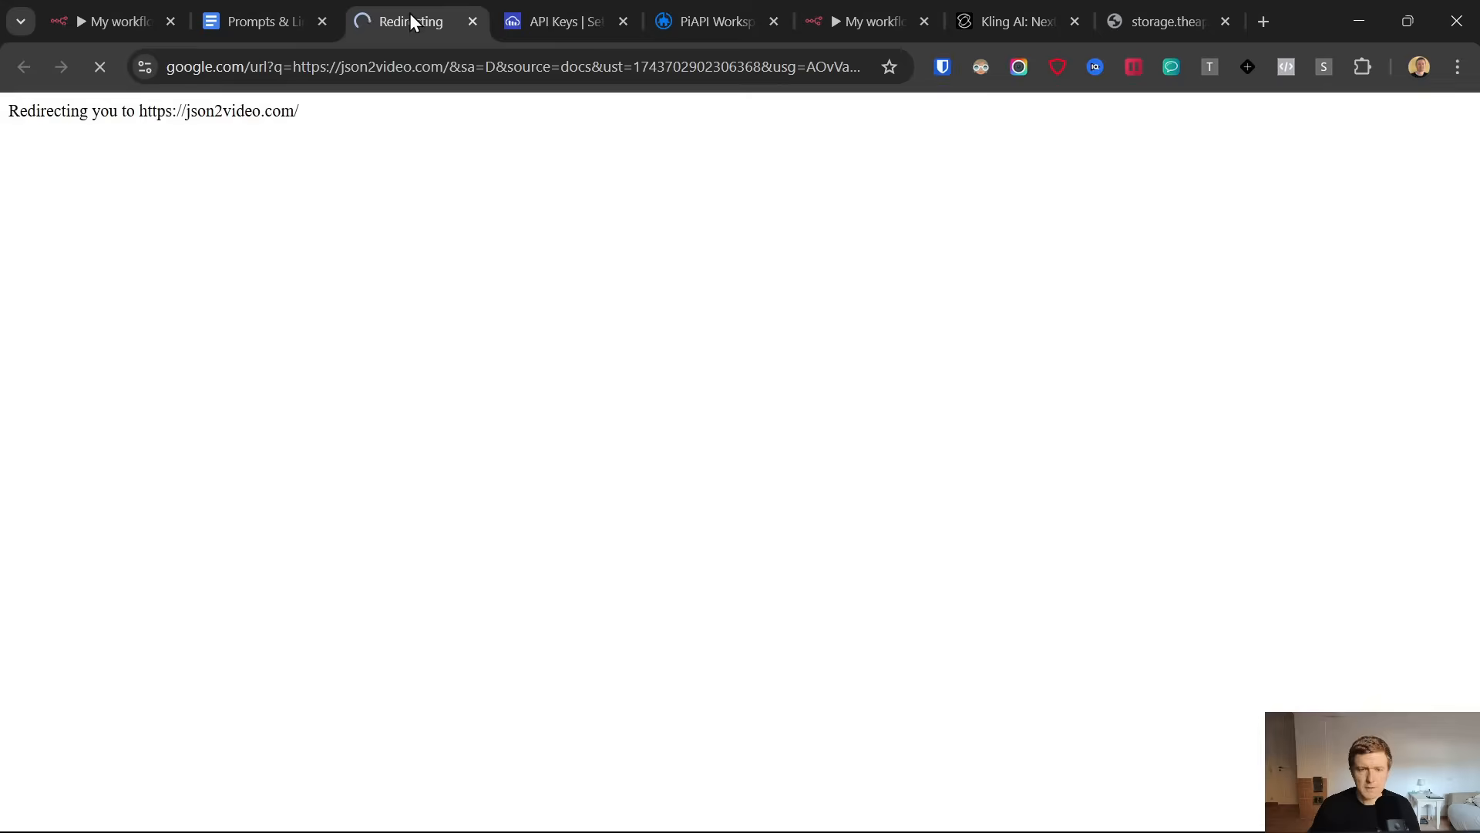
{"action": "left_click_drag", "start_coordinate": [410, 16], "coordinate": [863, 17]}
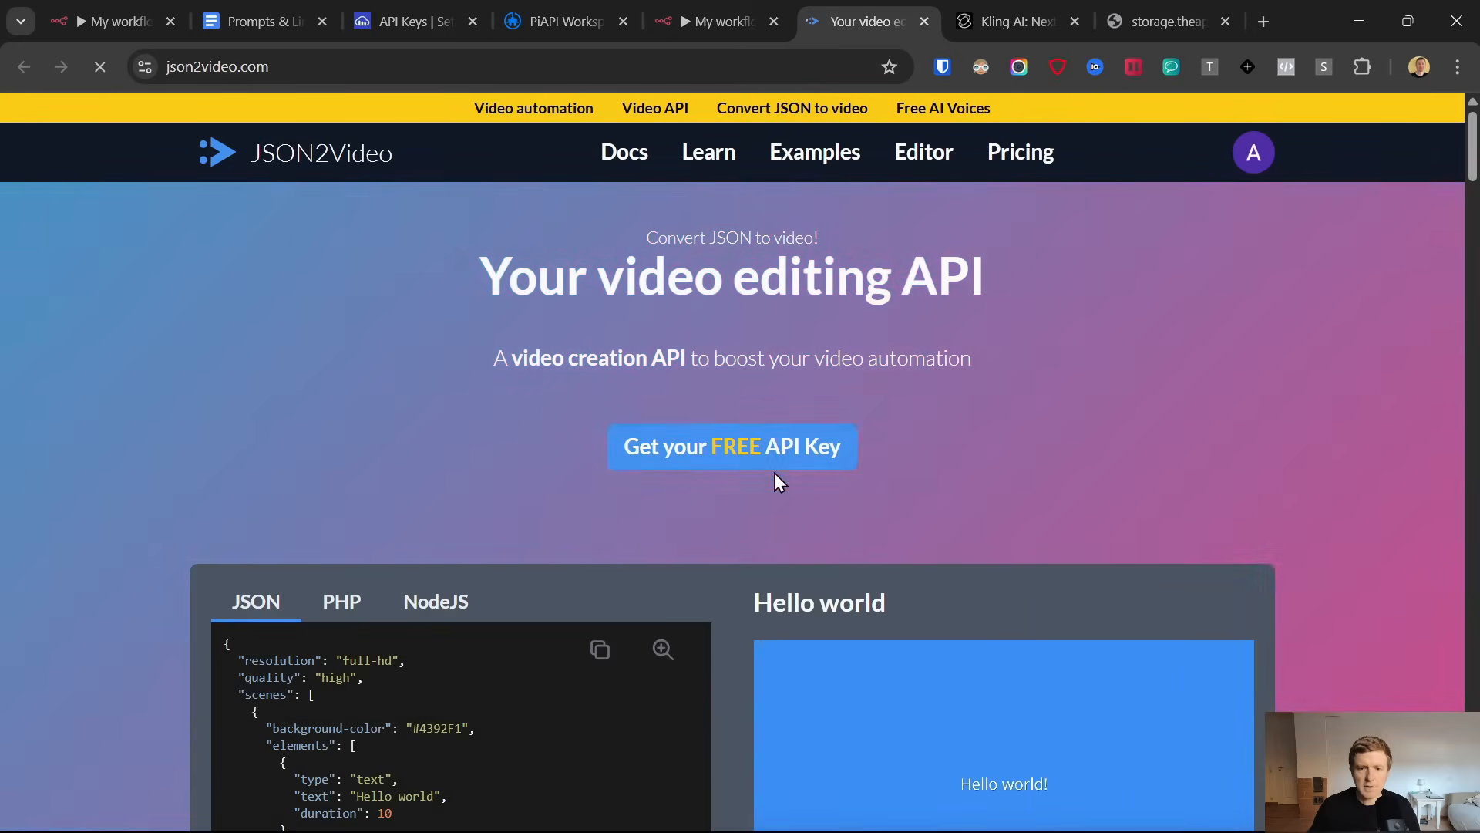
{"action": "left_click", "coordinate": [694, 21]}
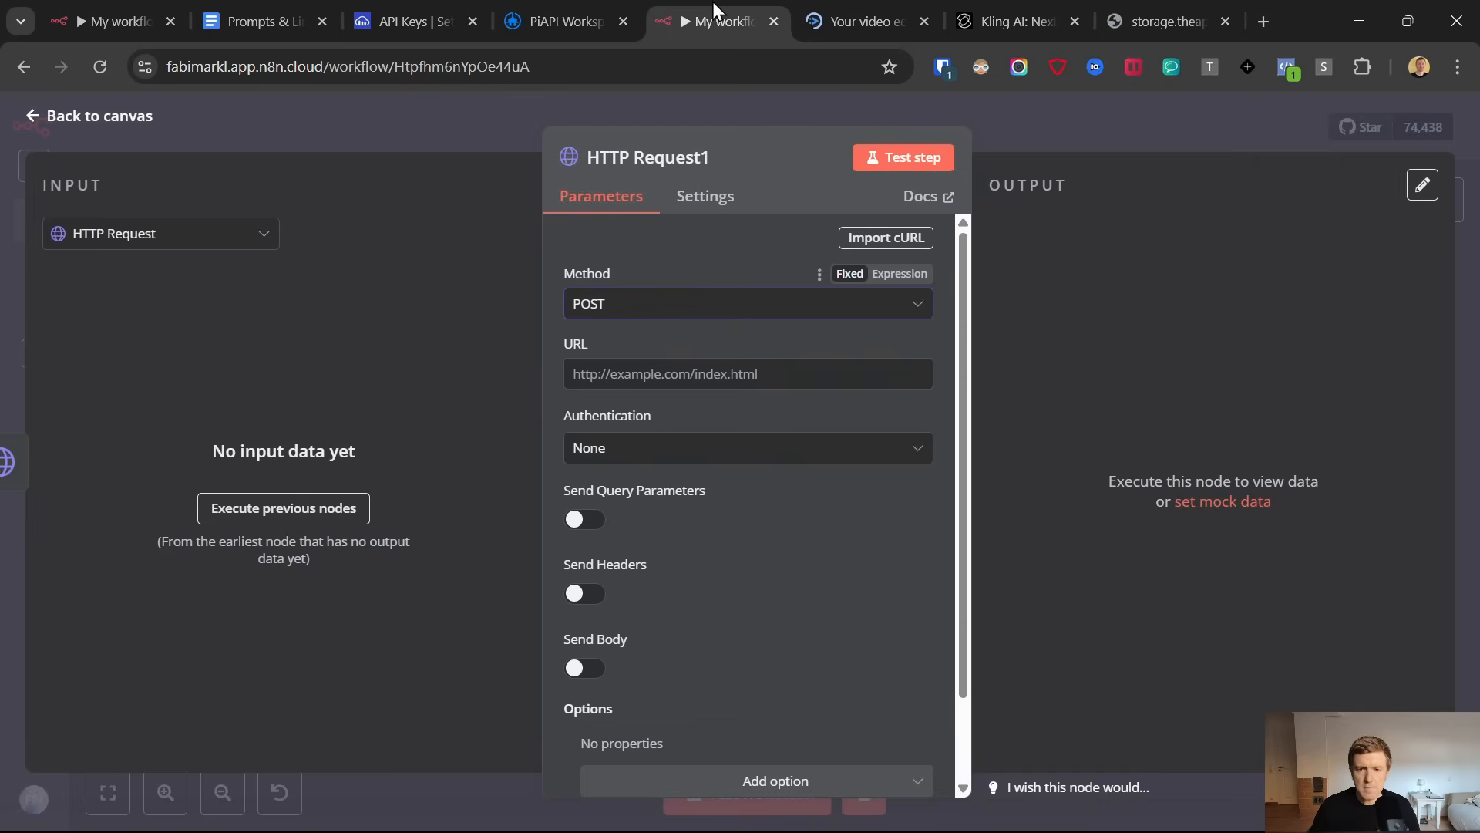
{"action": "left_click", "coordinate": [609, 288]}
{"action": "left_click", "coordinate": [685, 287]}
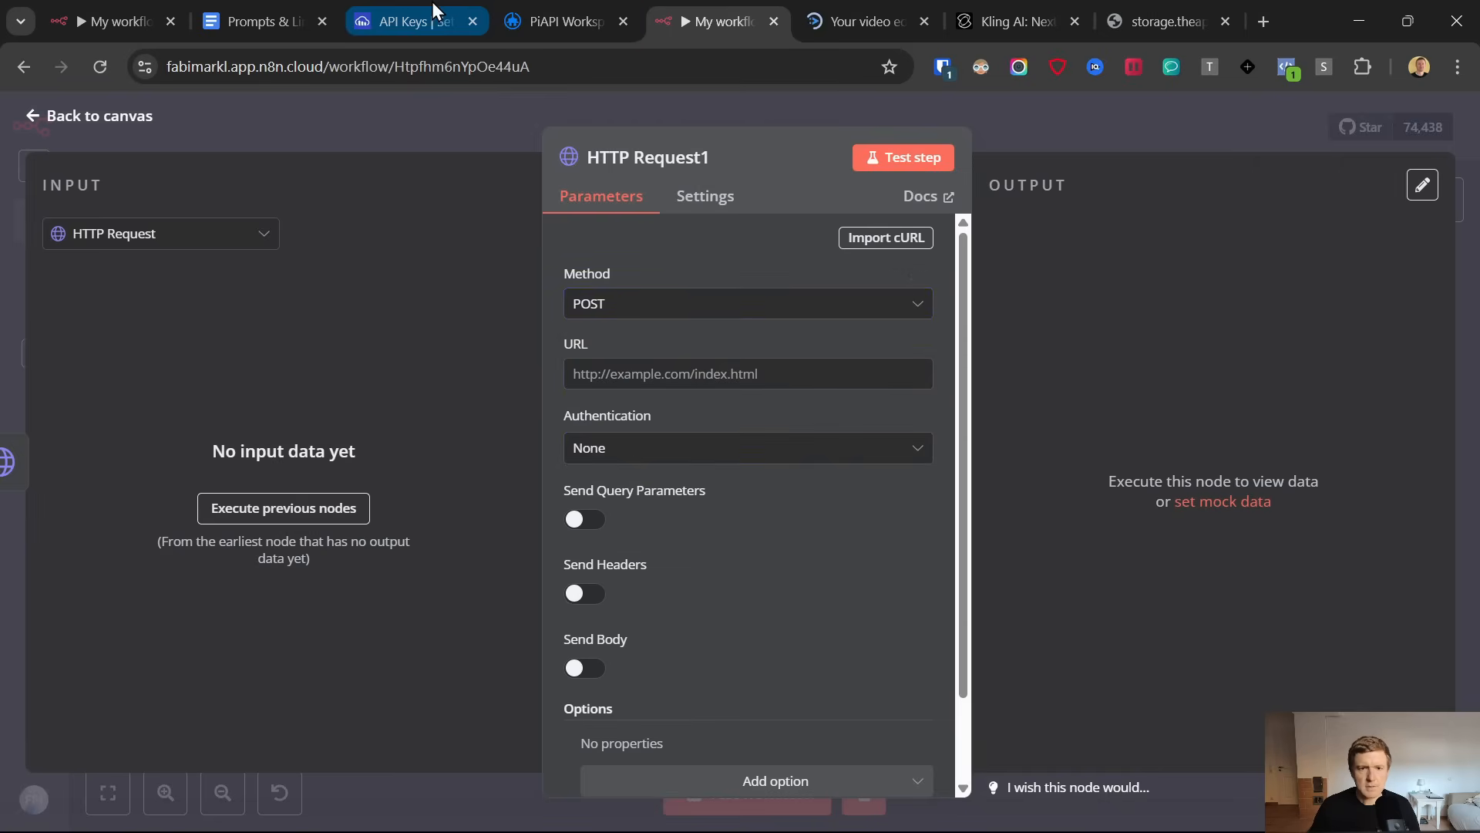
{"action": "left_click", "coordinate": [289, 22]}
{"action": "scroll", "coordinate": [572, 486], "scroll_direction": "down", "scroll_amount": 20}
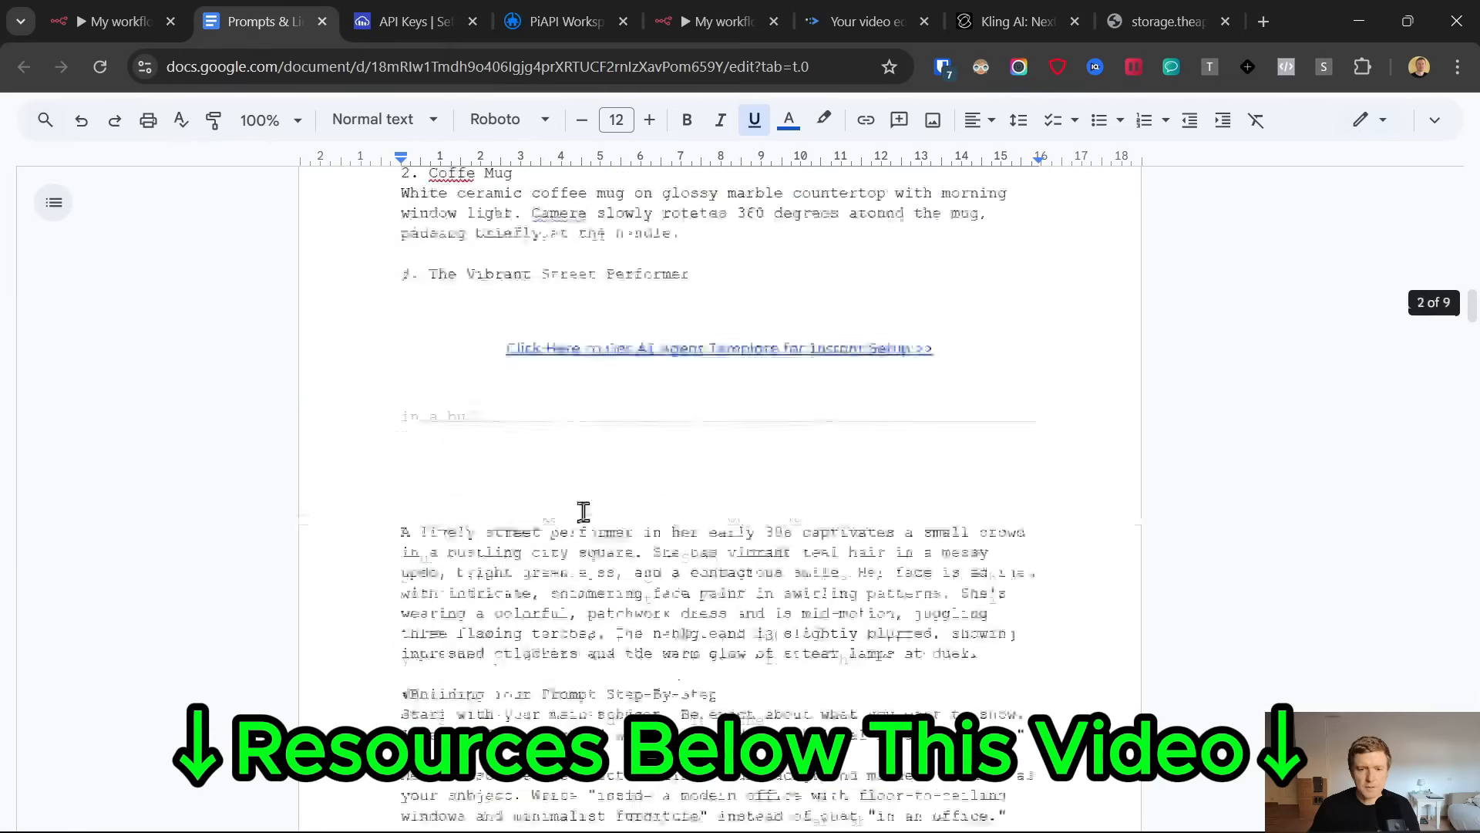
{"action": "scroll", "coordinate": [603, 520], "scroll_direction": "down", "scroll_amount": 20}
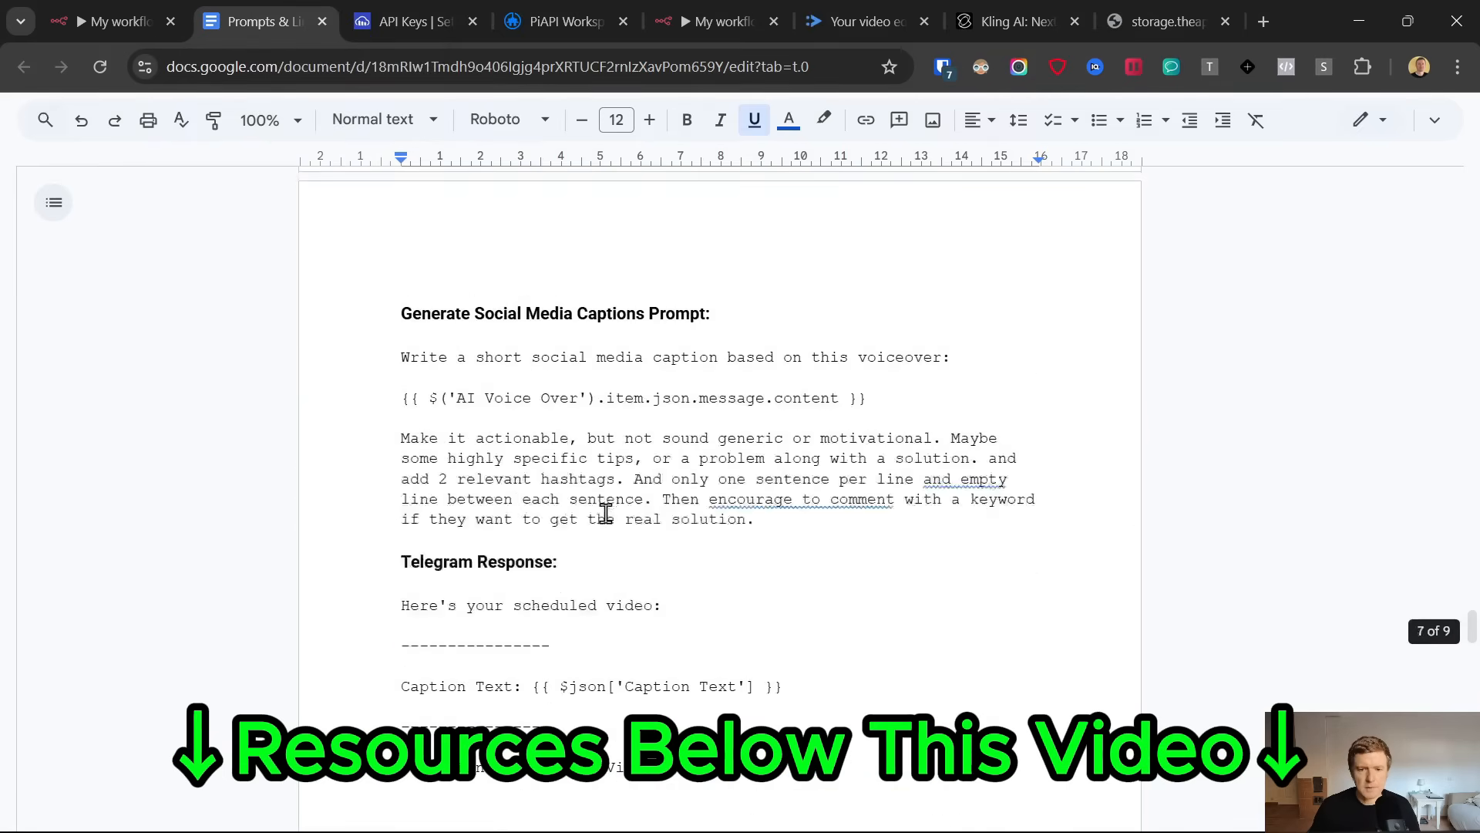
{"action": "scroll", "coordinate": [642, 510], "scroll_direction": "up", "scroll_amount": 20}
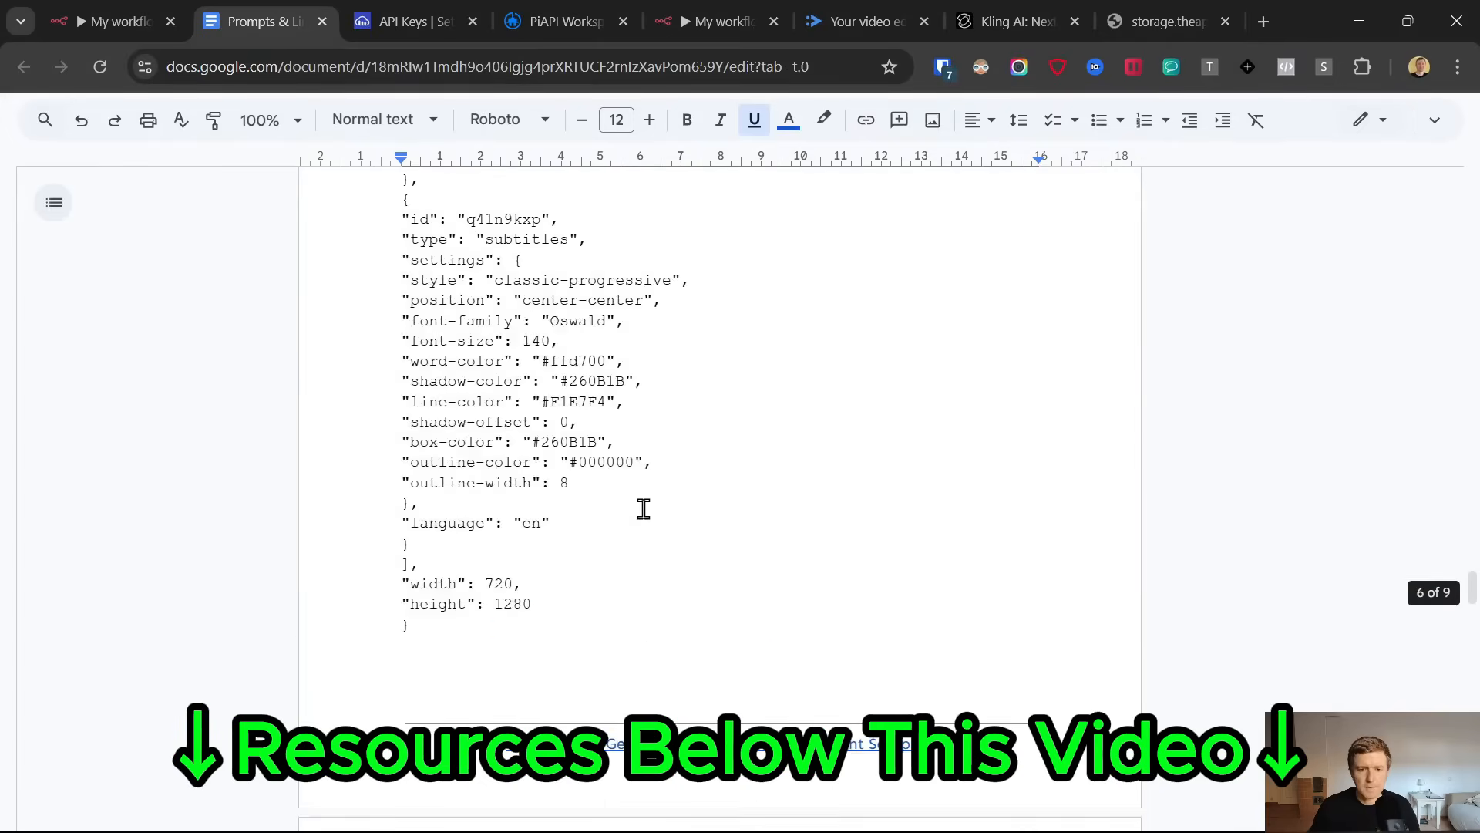
{"action": "left_click_drag", "start_coordinate": [739, 624], "coordinate": [370, 617]}
{"action": "key", "text": "ctrl+c"}
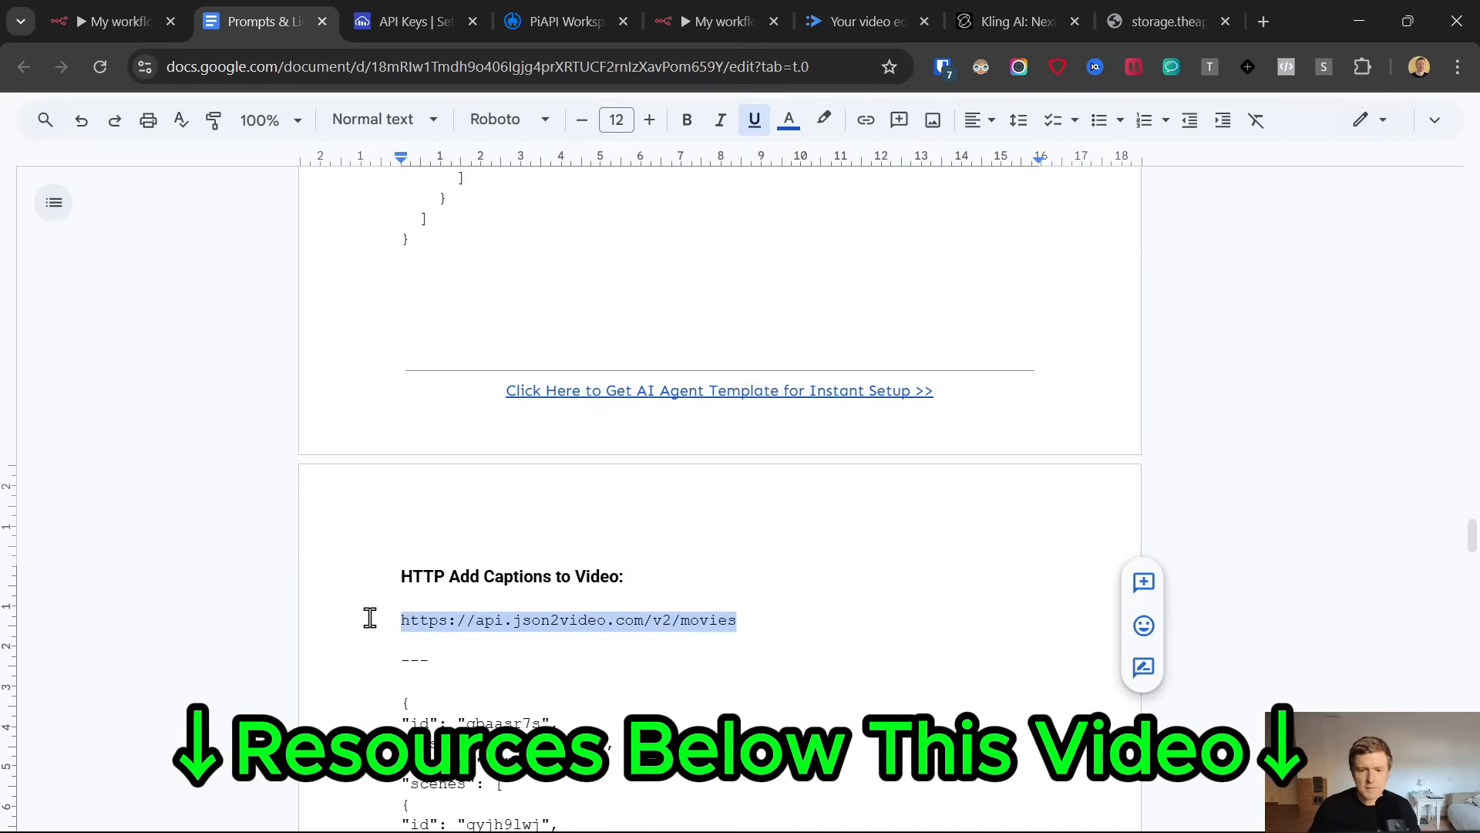
{"action": "scroll", "coordinate": [708, 503], "scroll_direction": "up", "scroll_amount": 15}
{"action": "scroll", "coordinate": [676, 499], "scroll_direction": "down", "scroll_amount": 7}
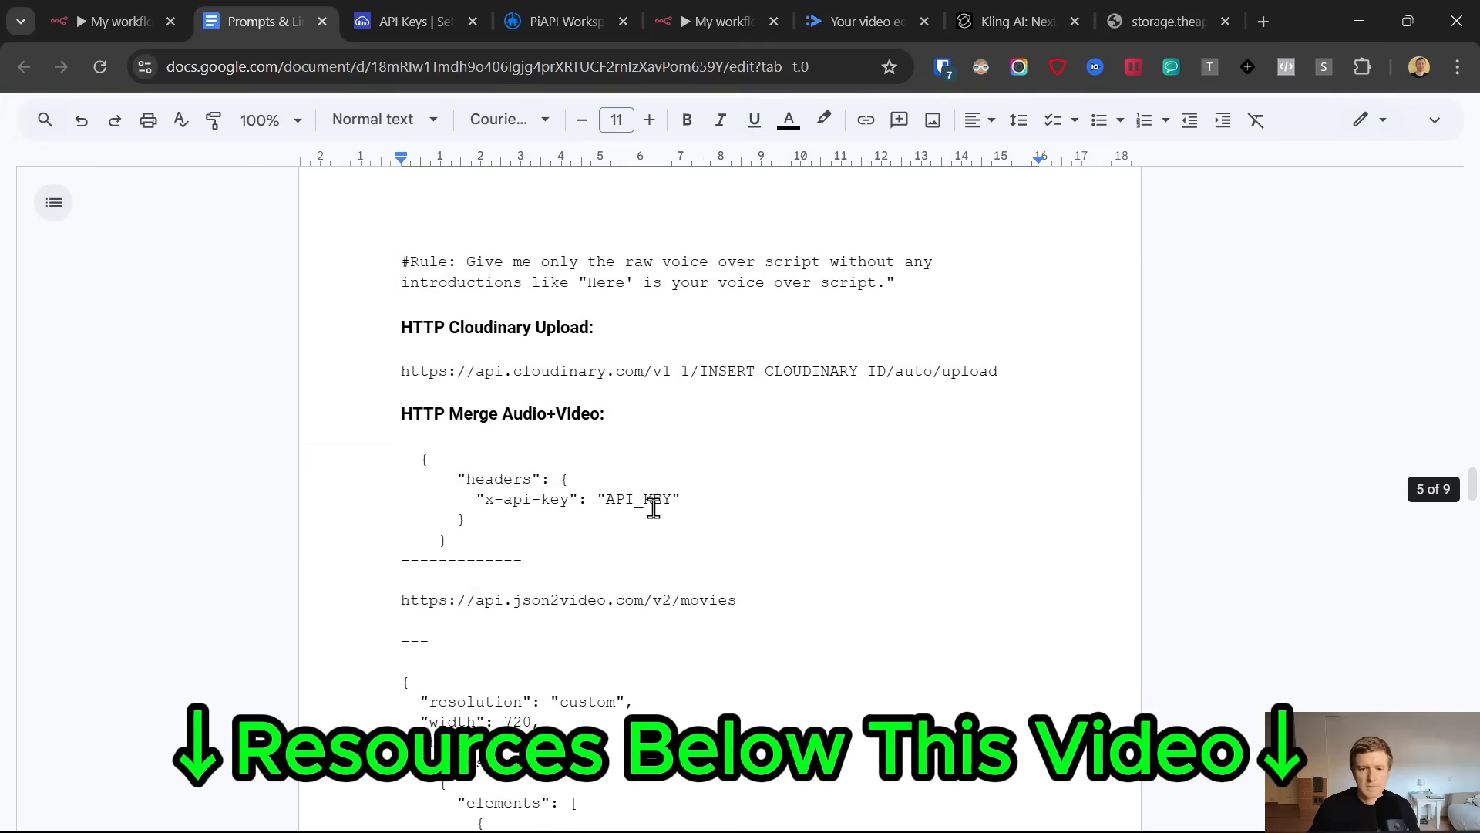
{"action": "left_click", "coordinate": [694, 13]}
{"action": "key", "text": "ctrl+v"}
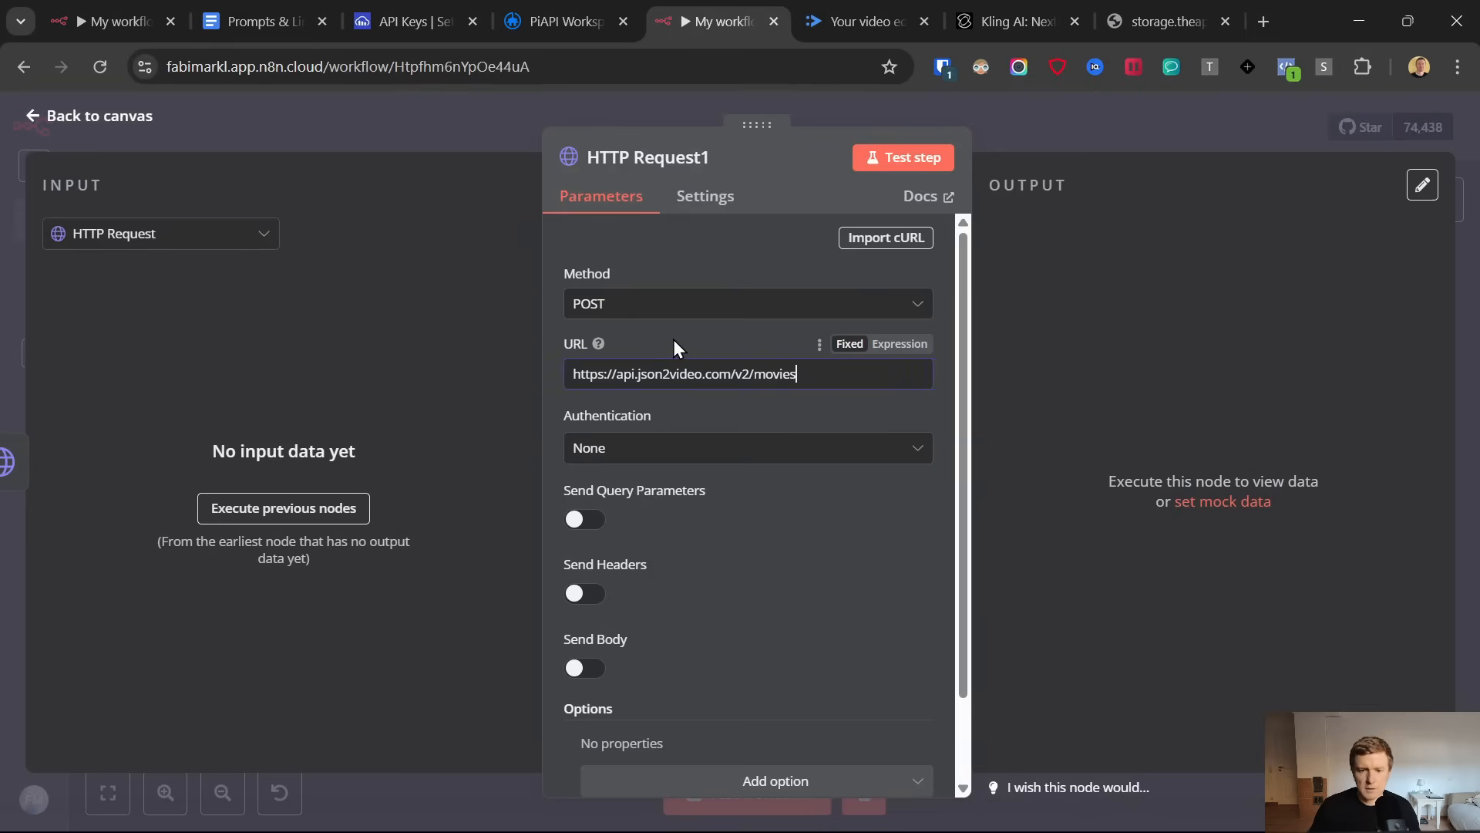
Set the node's authentication to Generic Credential Type with Custom Auth and start a new credential
{"action": "left_click", "coordinate": [630, 453]}
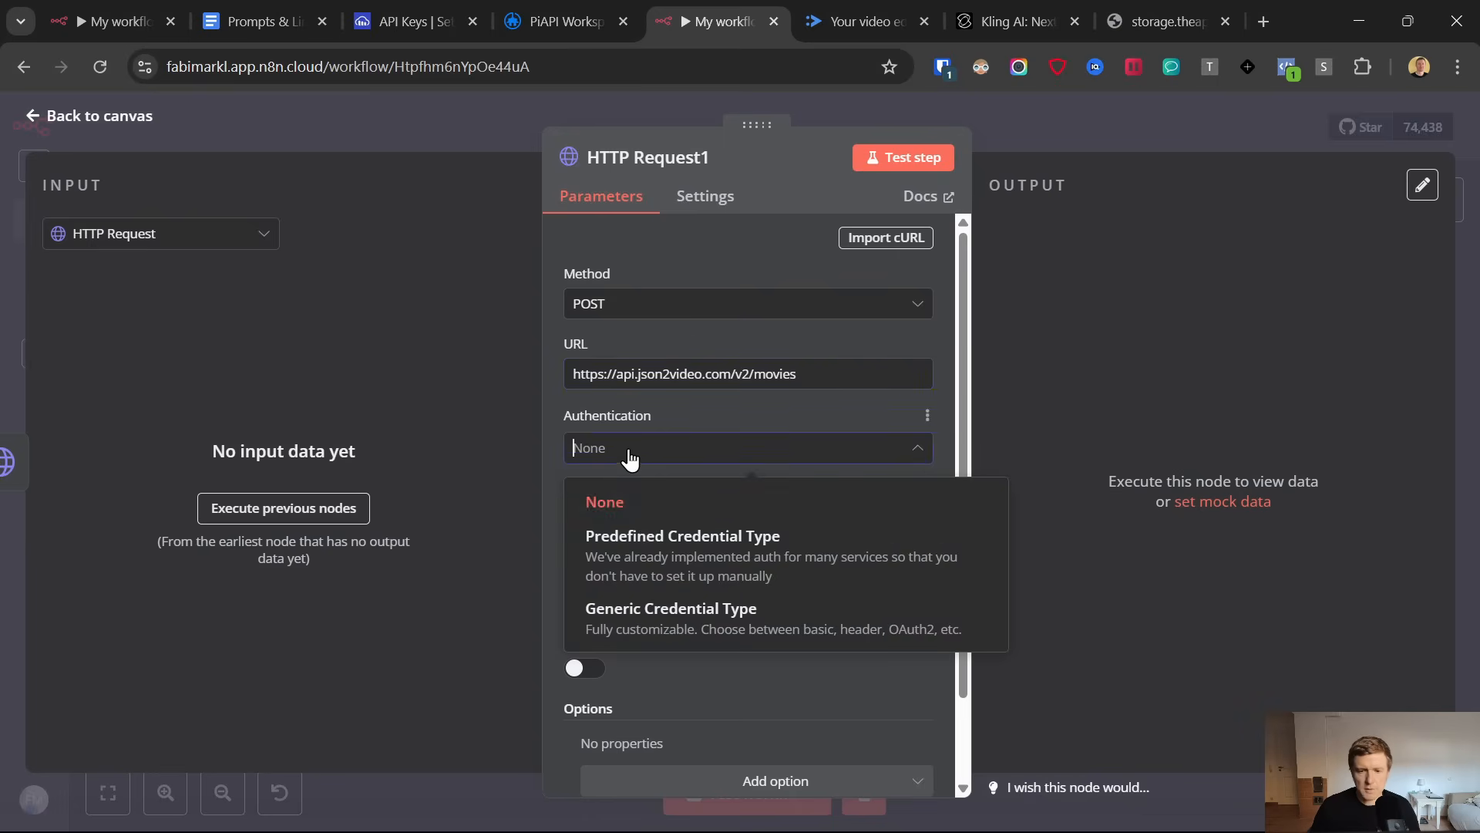
{"action": "left_click", "coordinate": [662, 609]}
{"action": "left_click", "coordinate": [663, 534]}
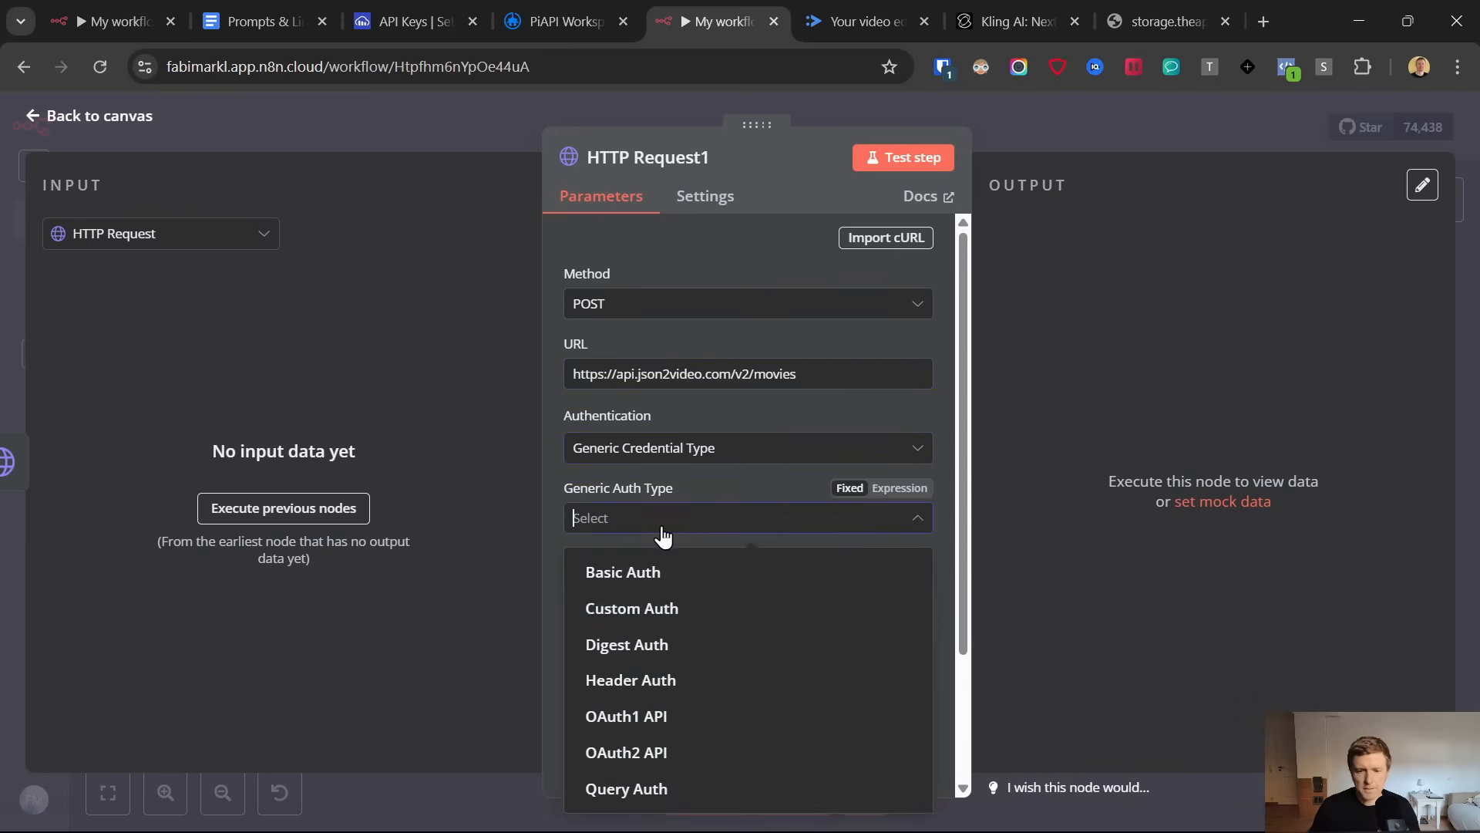
{"action": "left_click", "coordinate": [663, 609]}
{"action": "left_click", "coordinate": [906, 591]}
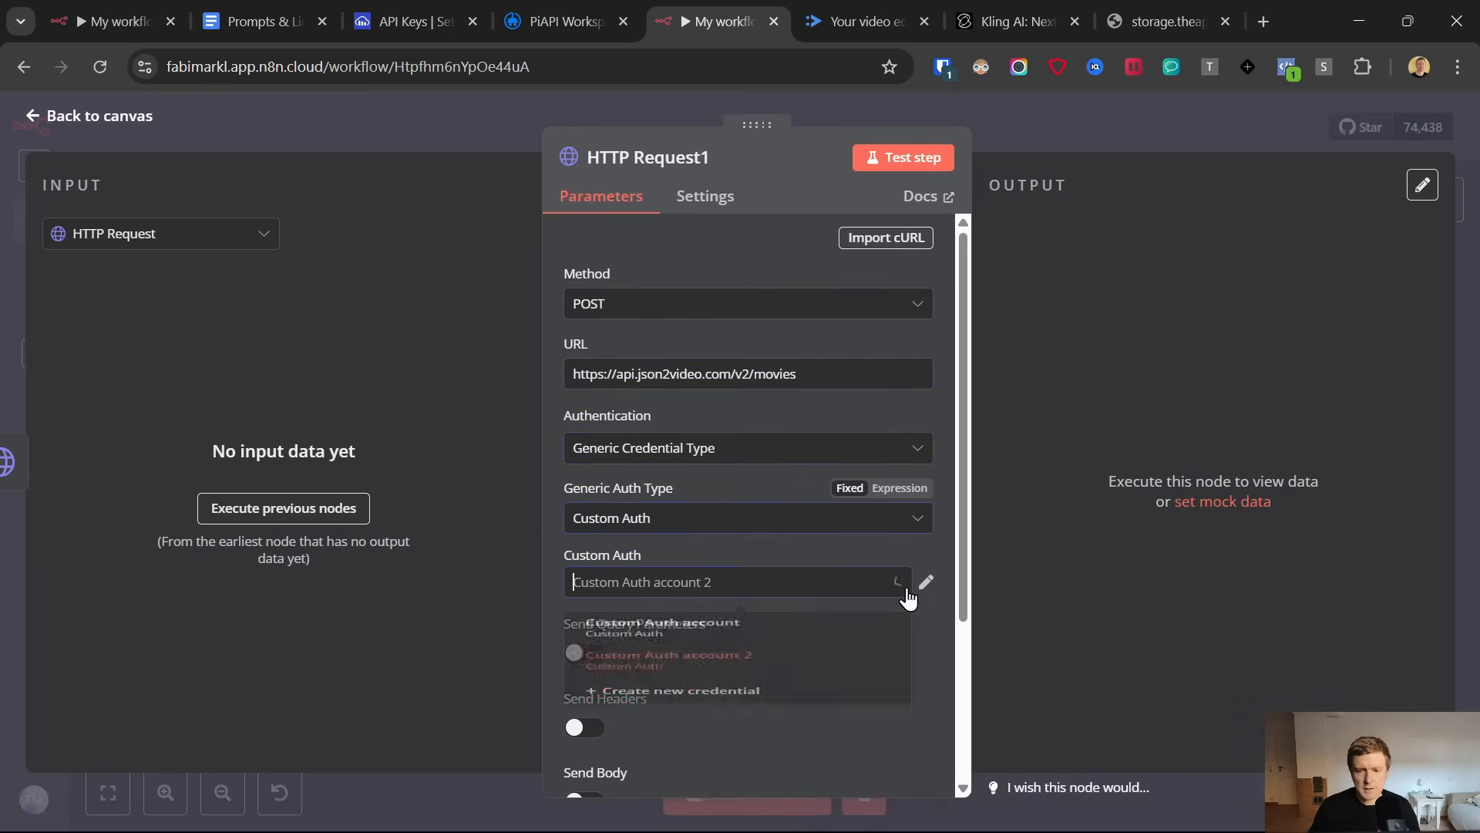
{"action": "left_click", "coordinate": [710, 751]}
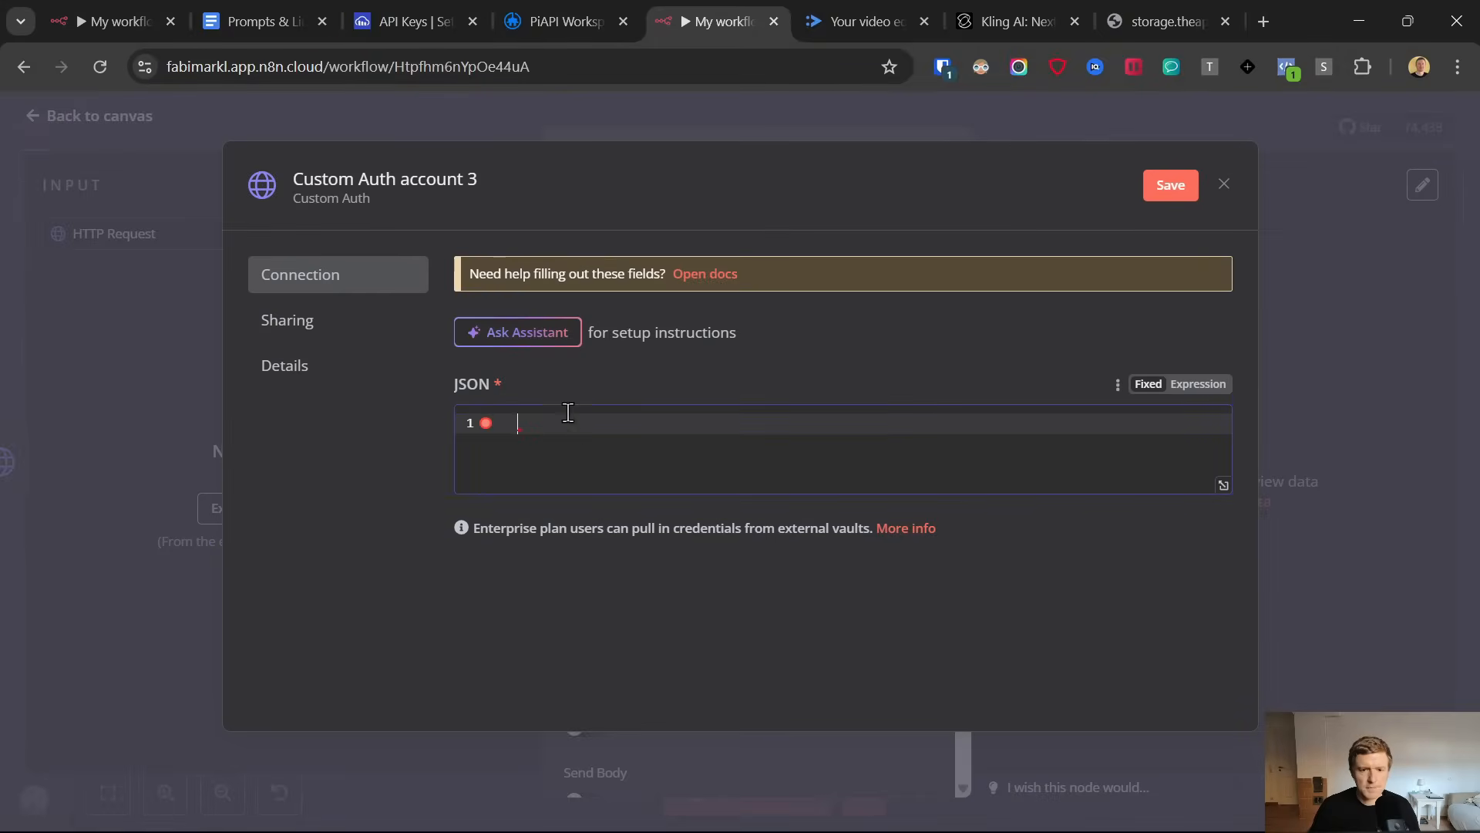
Copy the "headers" block with x-api-key under HTTP Merge Audio+Video in the document into the new credential's JSON
{"action": "left_click", "coordinate": [262, 12]}
{"action": "left_click_drag", "start_coordinate": [501, 538], "coordinate": [373, 455]}
{"action": "key", "text": "ctrl+c"}
{"action": "left_click", "coordinate": [717, 20]}
{"action": "key", "text": "ctrl+v"}
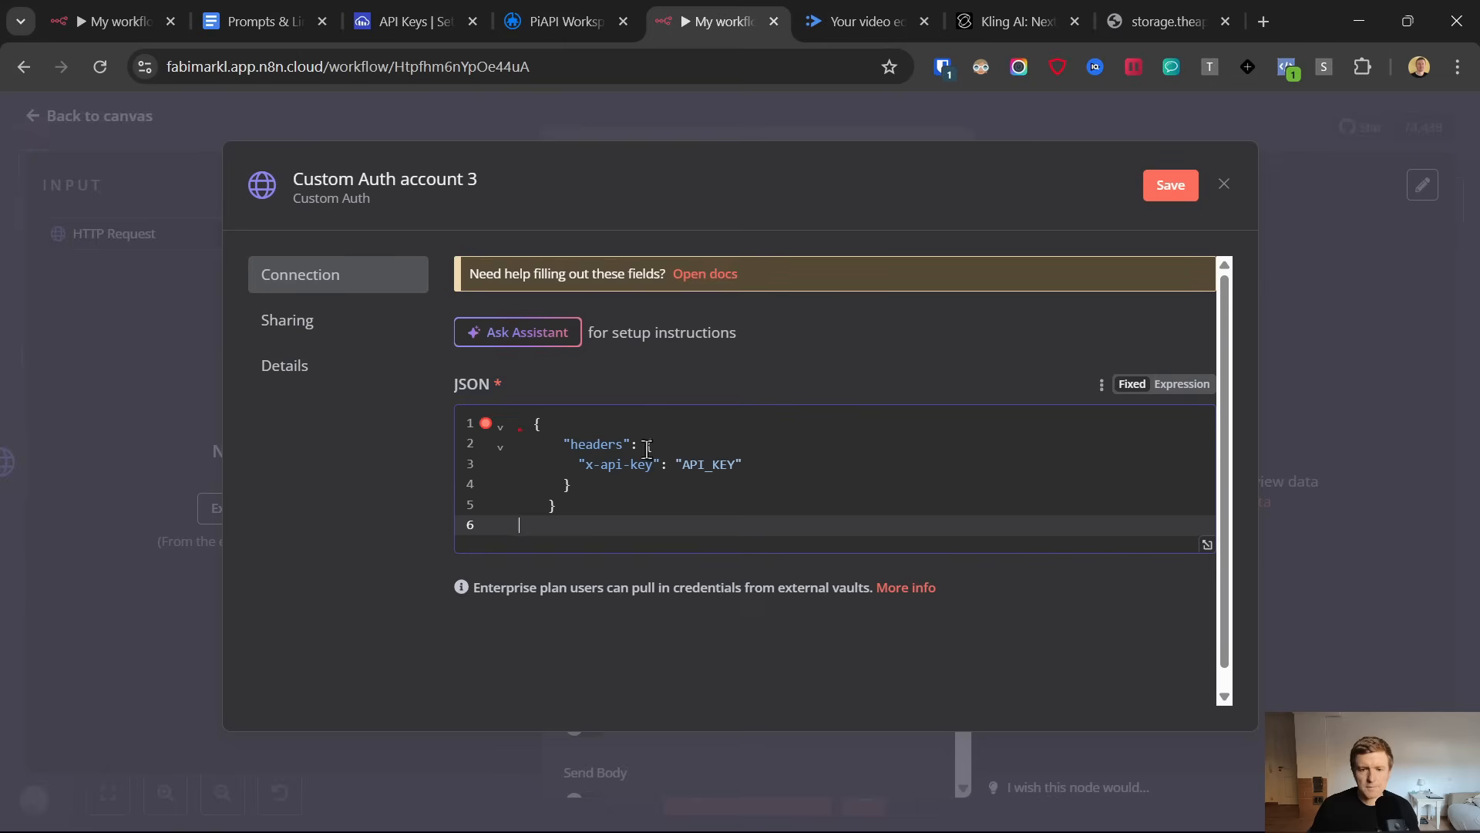
Copy the primary API key from the JSON2Video dashboard, replace the API_KEY placeholder in the credential with it, then save and close
{"action": "left_click", "coordinate": [899, 8]}
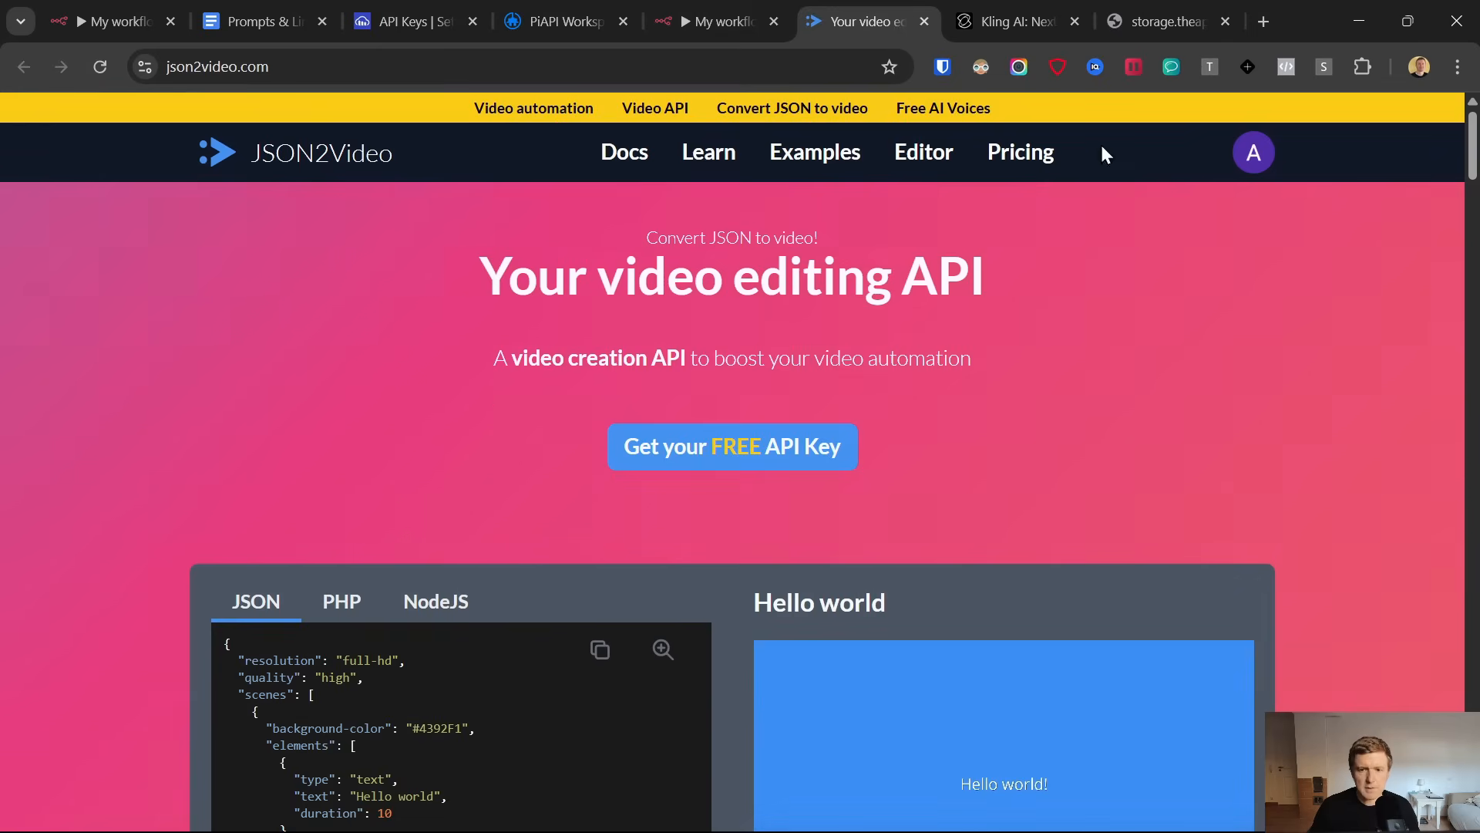
{"action": "left_click", "coordinate": [1252, 154]}
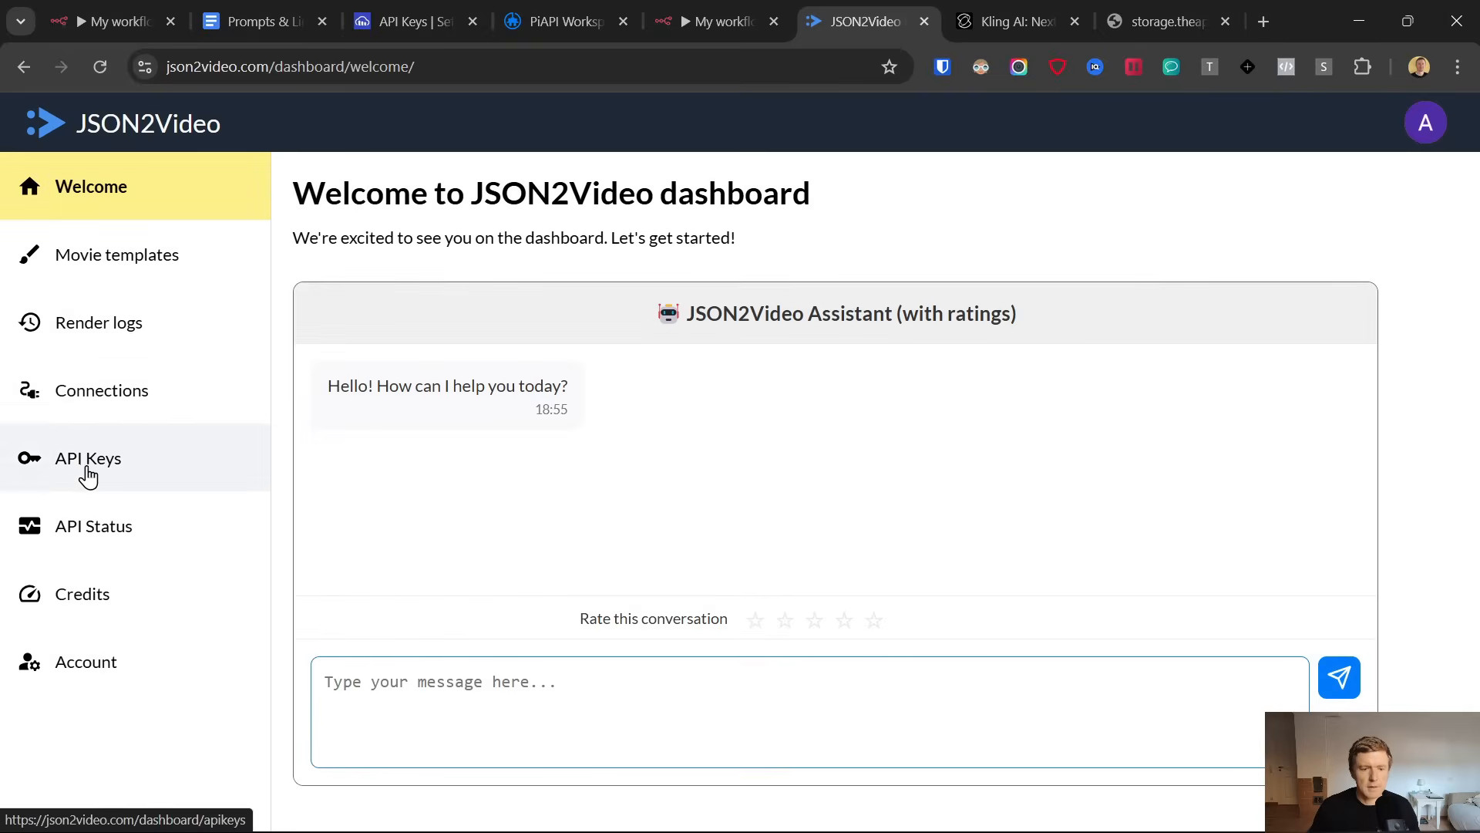
{"action": "left_click", "coordinate": [88, 475]}
{"action": "left_click", "coordinate": [1033, 444]}
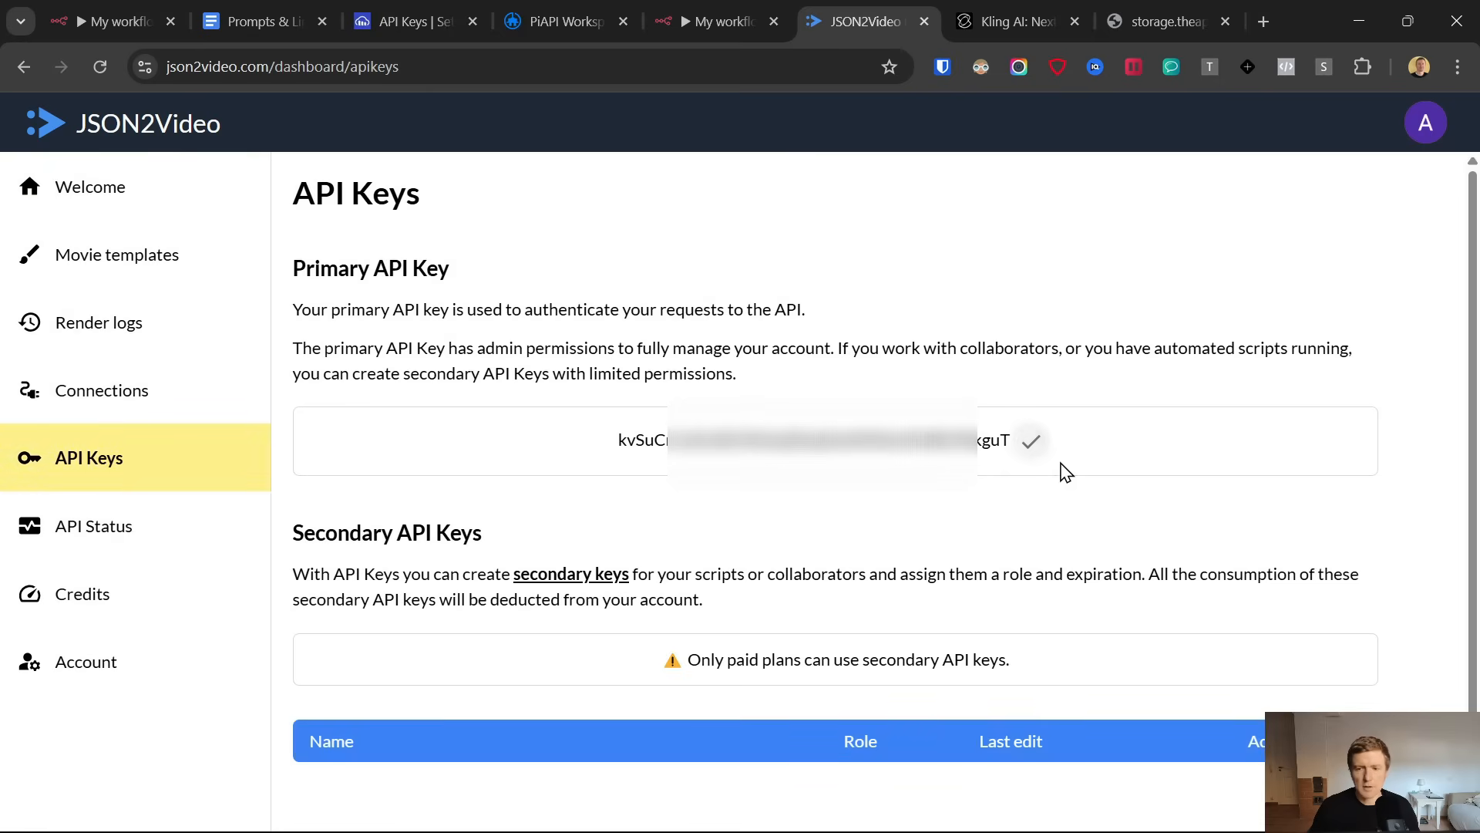
{"action": "left_click", "coordinate": [715, 13]}
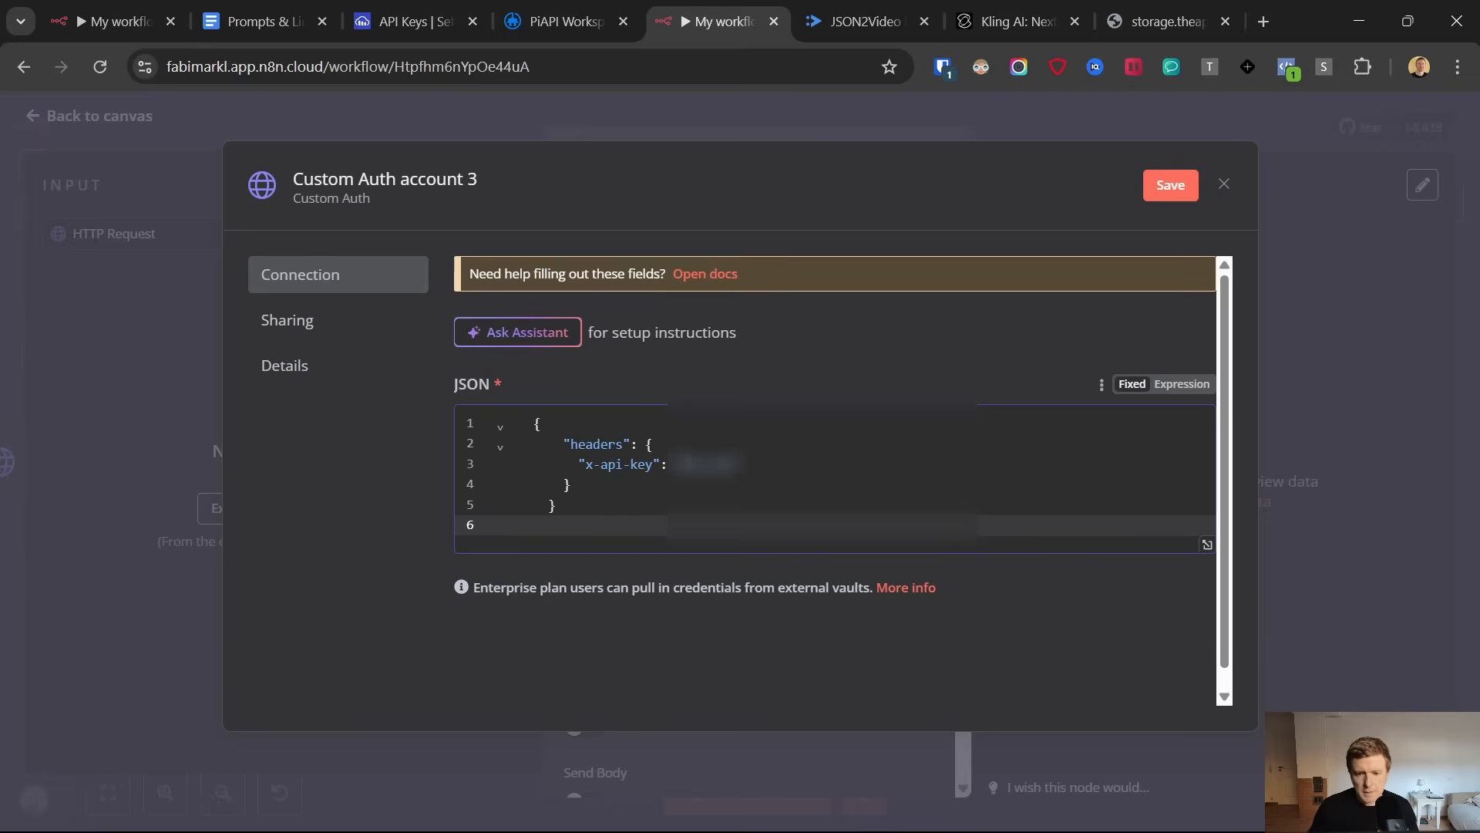
{"action": "left_click", "coordinate": [740, 464]}
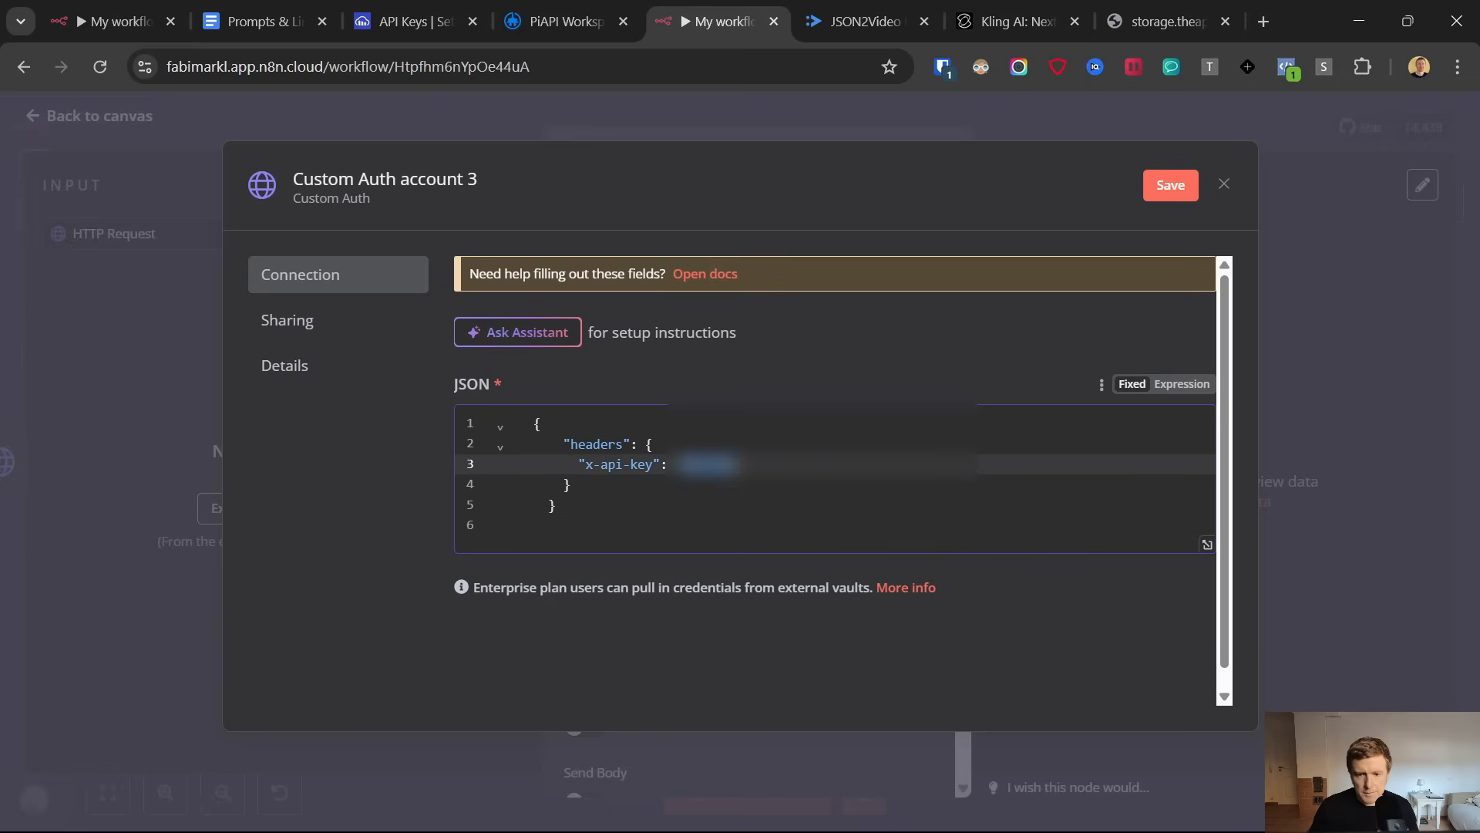
{"action": "left_click", "coordinate": [1178, 188]}
{"action": "left_click", "coordinate": [1224, 186]}
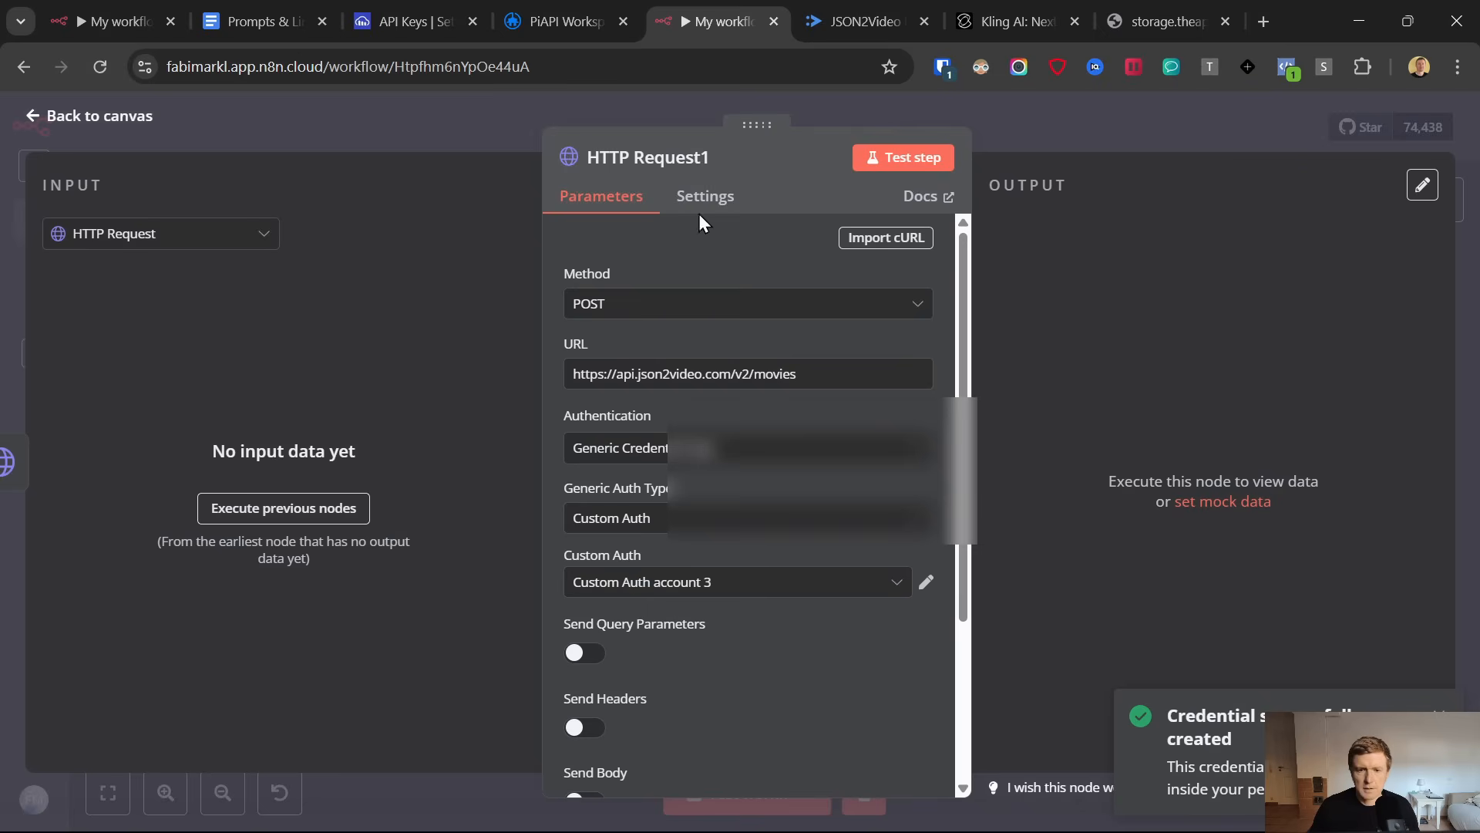
Enable Send Body on the HTTP Request1 node and specify the JSON body using JSON
{"action": "scroll", "coordinate": [716, 548], "scroll_direction": "down", "scroll_amount": 3}
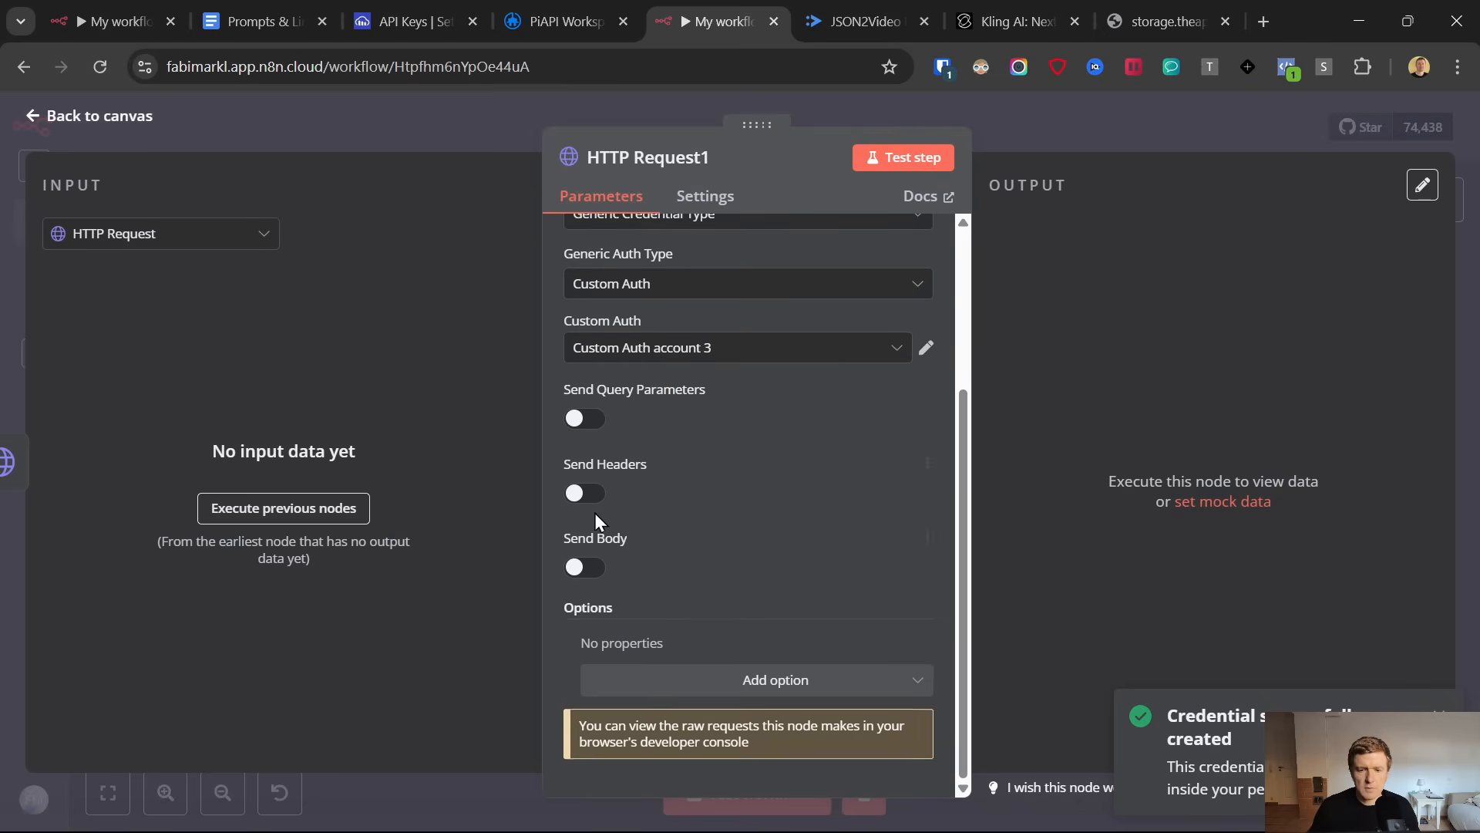
{"action": "left_click", "coordinate": [600, 569]}
{"action": "scroll", "coordinate": [602, 568], "scroll_direction": "down", "scroll_amount": 3}
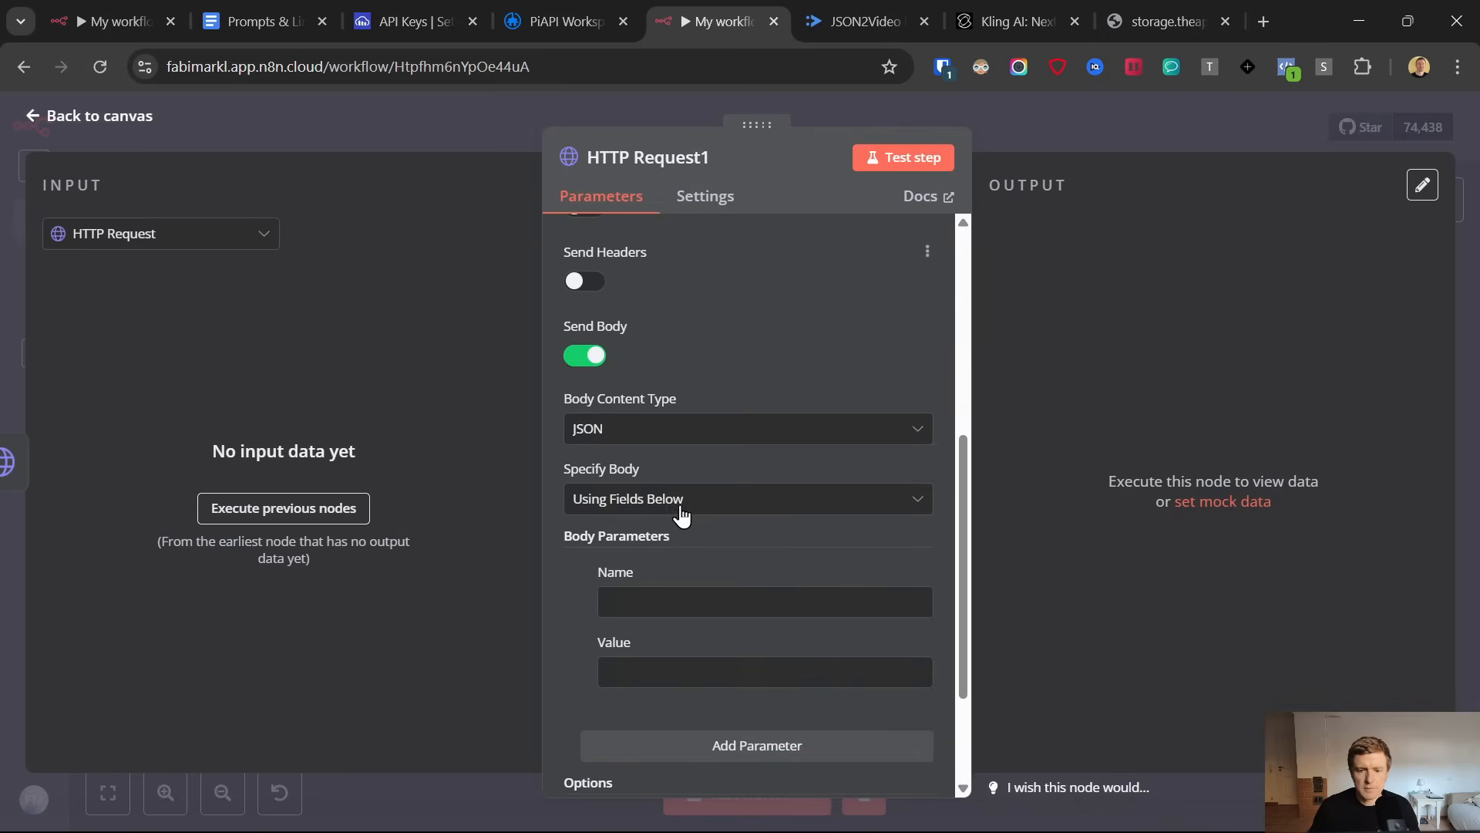
{"action": "left_click", "coordinate": [666, 498]}
{"action": "left_click", "coordinate": [646, 588]}
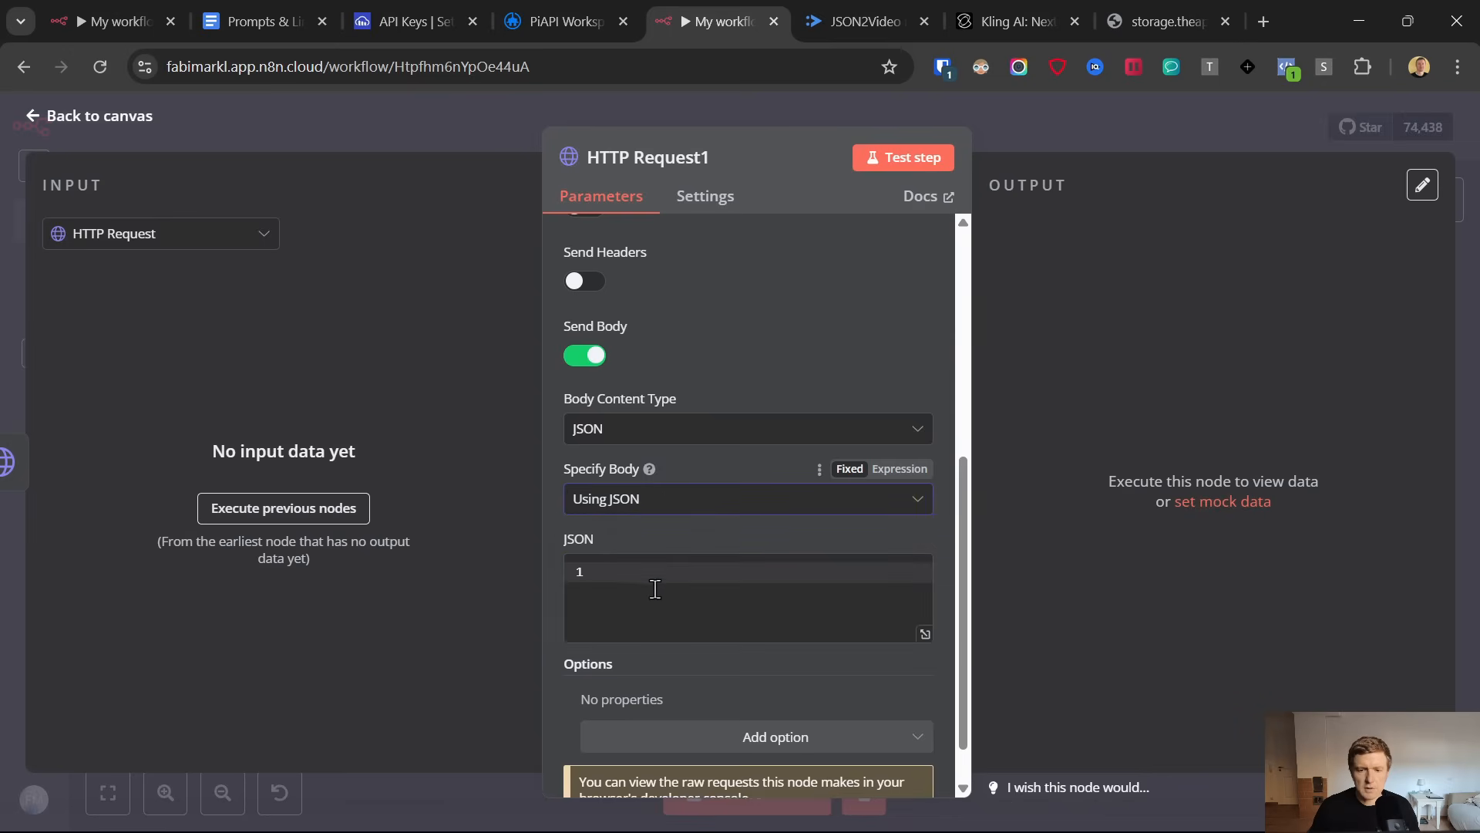
Copy the 720 × 1280 video and audio merge JSON from the Prompts & Links document into the node's JSON body
{"action": "left_click", "coordinate": [682, 609]}
{"action": "left_click", "coordinate": [239, 11]}
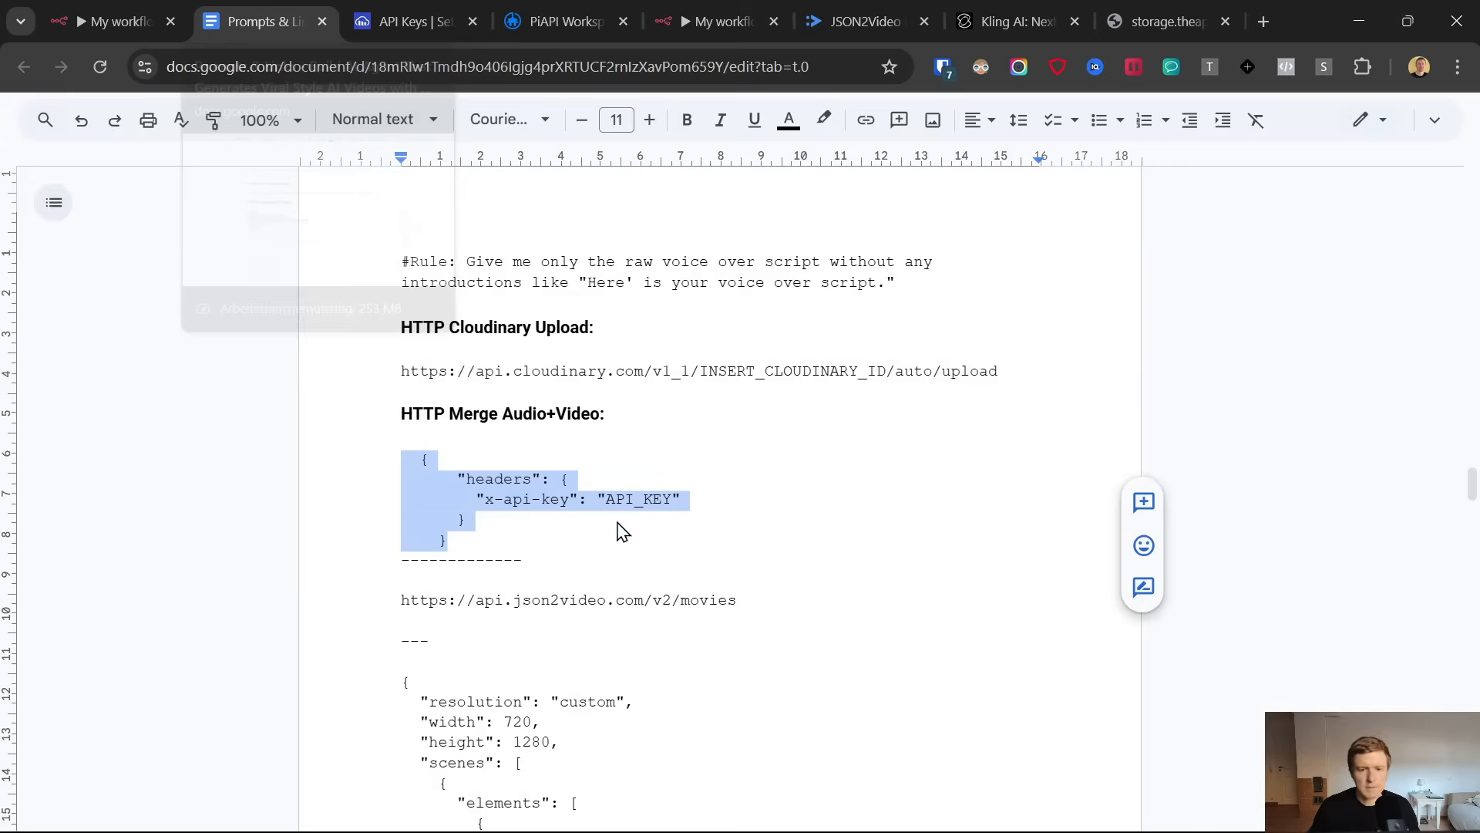
{"action": "scroll", "coordinate": [501, 478], "scroll_direction": "down", "scroll_amount": 4}
{"action": "left_click", "coordinate": [399, 370]}
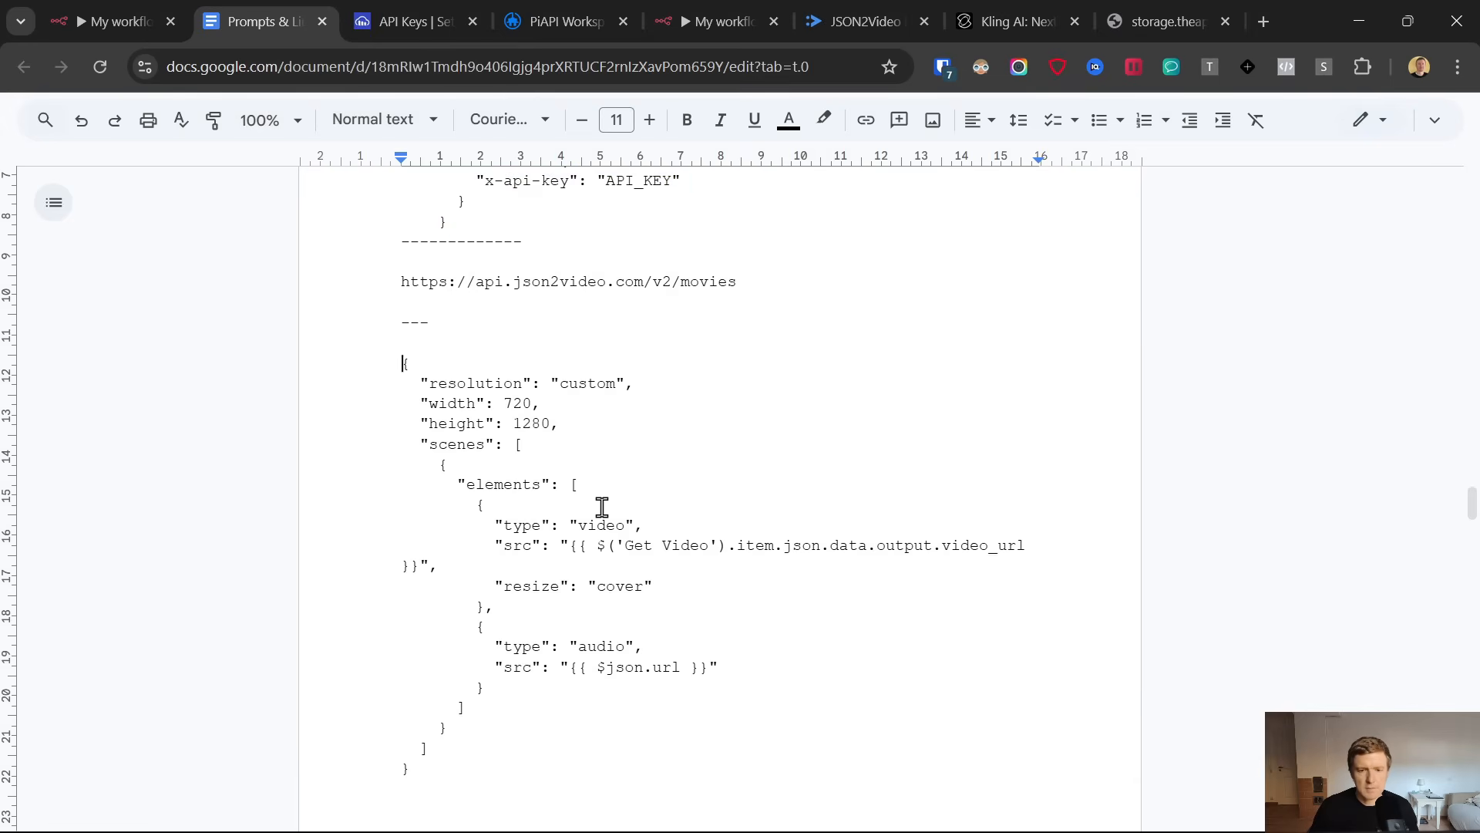
{"action": "scroll", "coordinate": [594, 488], "scroll_direction": "down", "scroll_amount": 4}
{"action": "left_click", "coordinate": [464, 452], "text": "shift"}
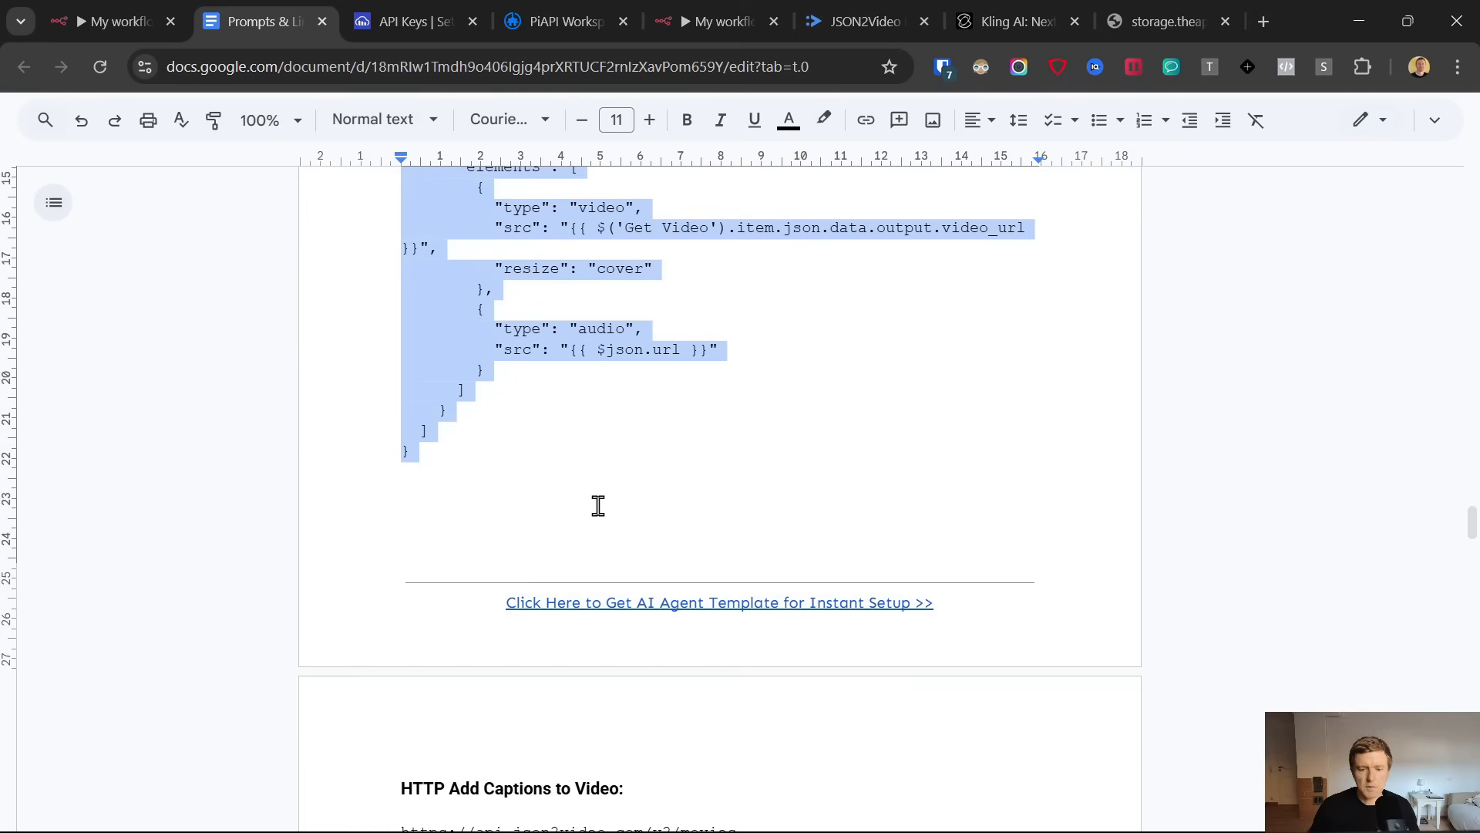
{"action": "left_click", "coordinate": [725, 22]}
{"action": "left_click", "coordinate": [698, 588]}
{"action": "key", "text": "ctrl+v"}
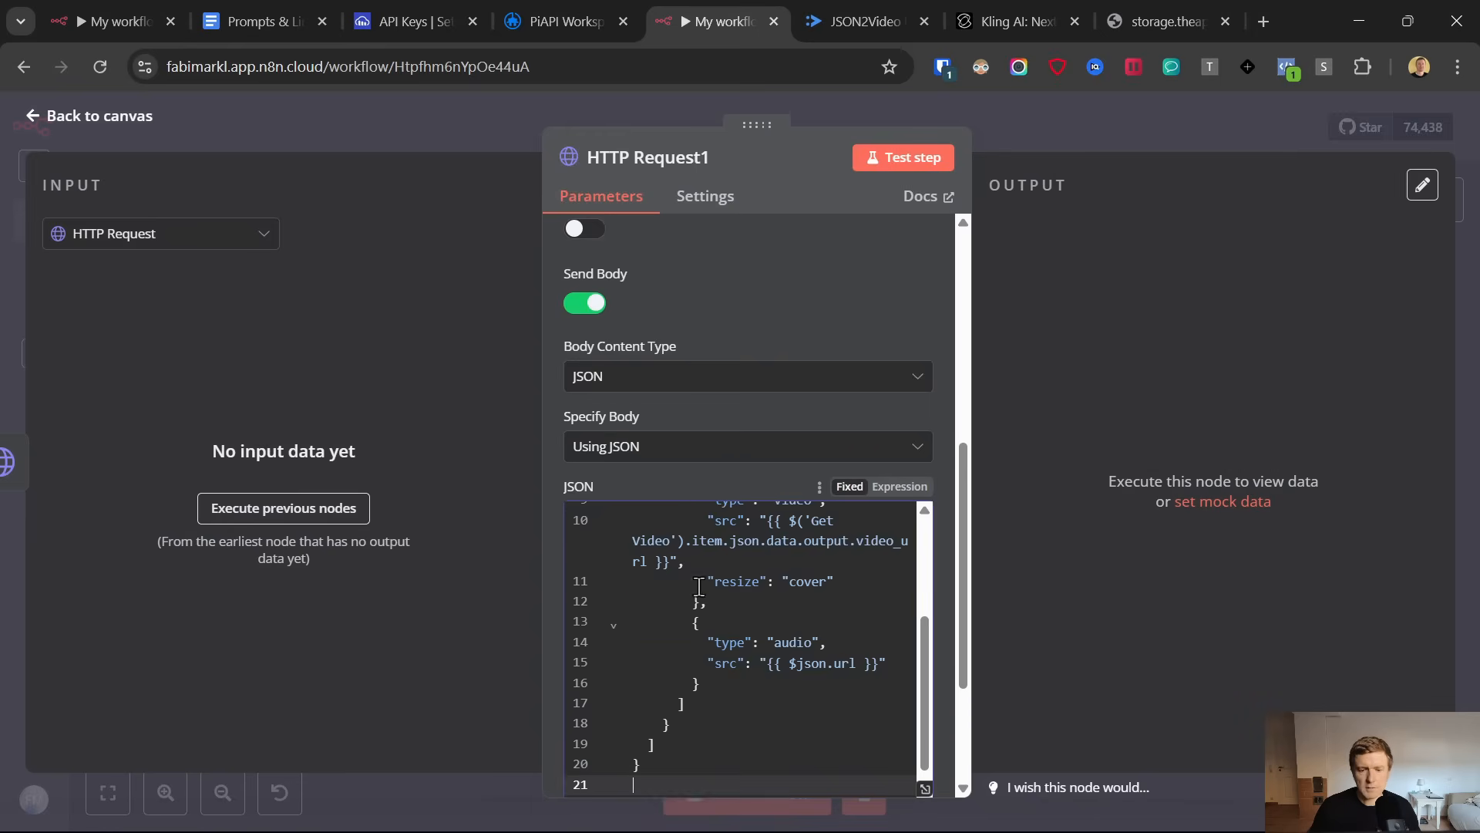
Switch the JSON body to an expression and execute the previous nodes to load input data
{"action": "scroll", "coordinate": [703, 555], "scroll_direction": "up", "scroll_amount": 3}
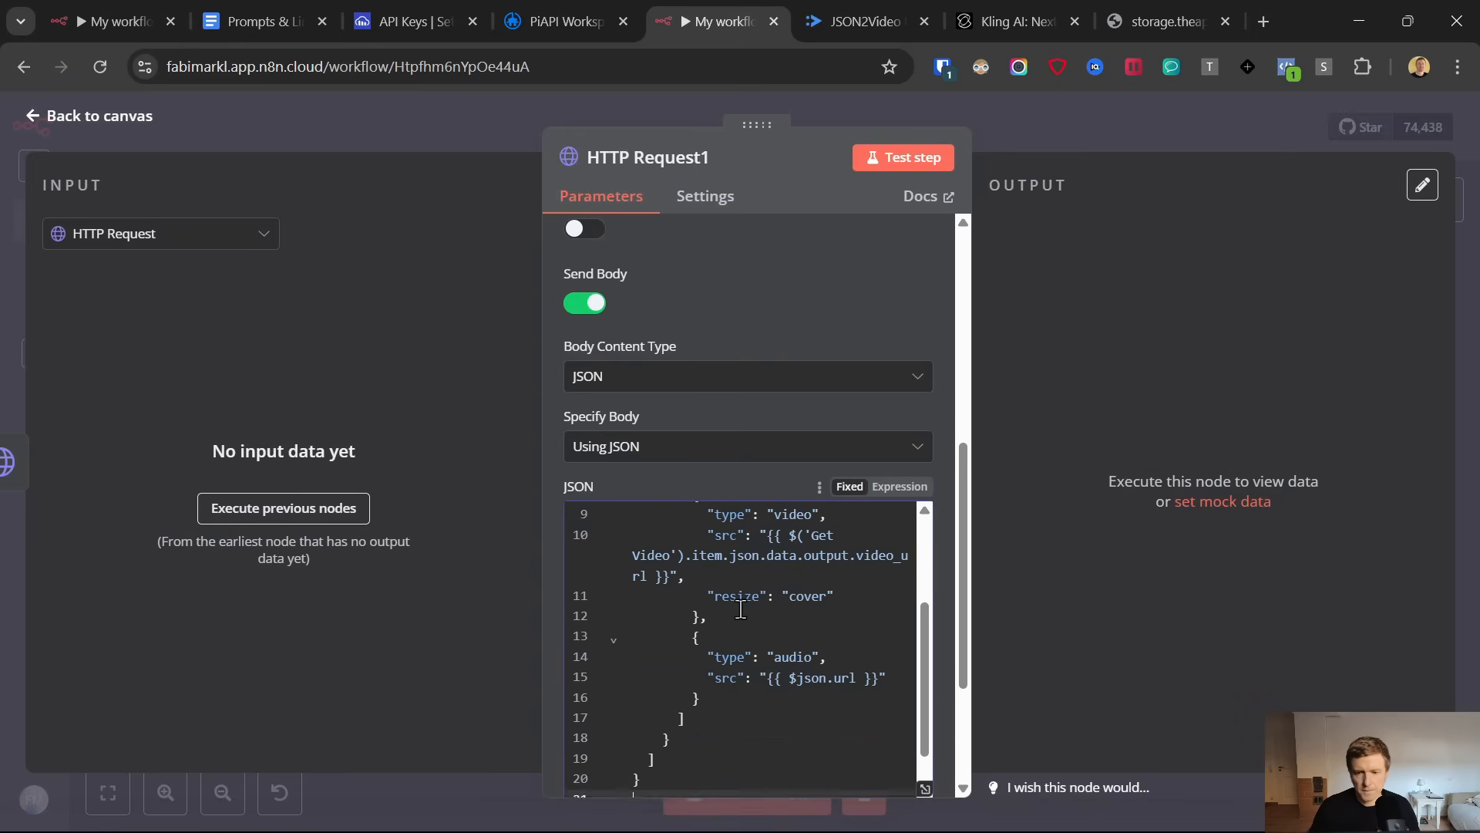
{"action": "left_click", "coordinate": [907, 493]}
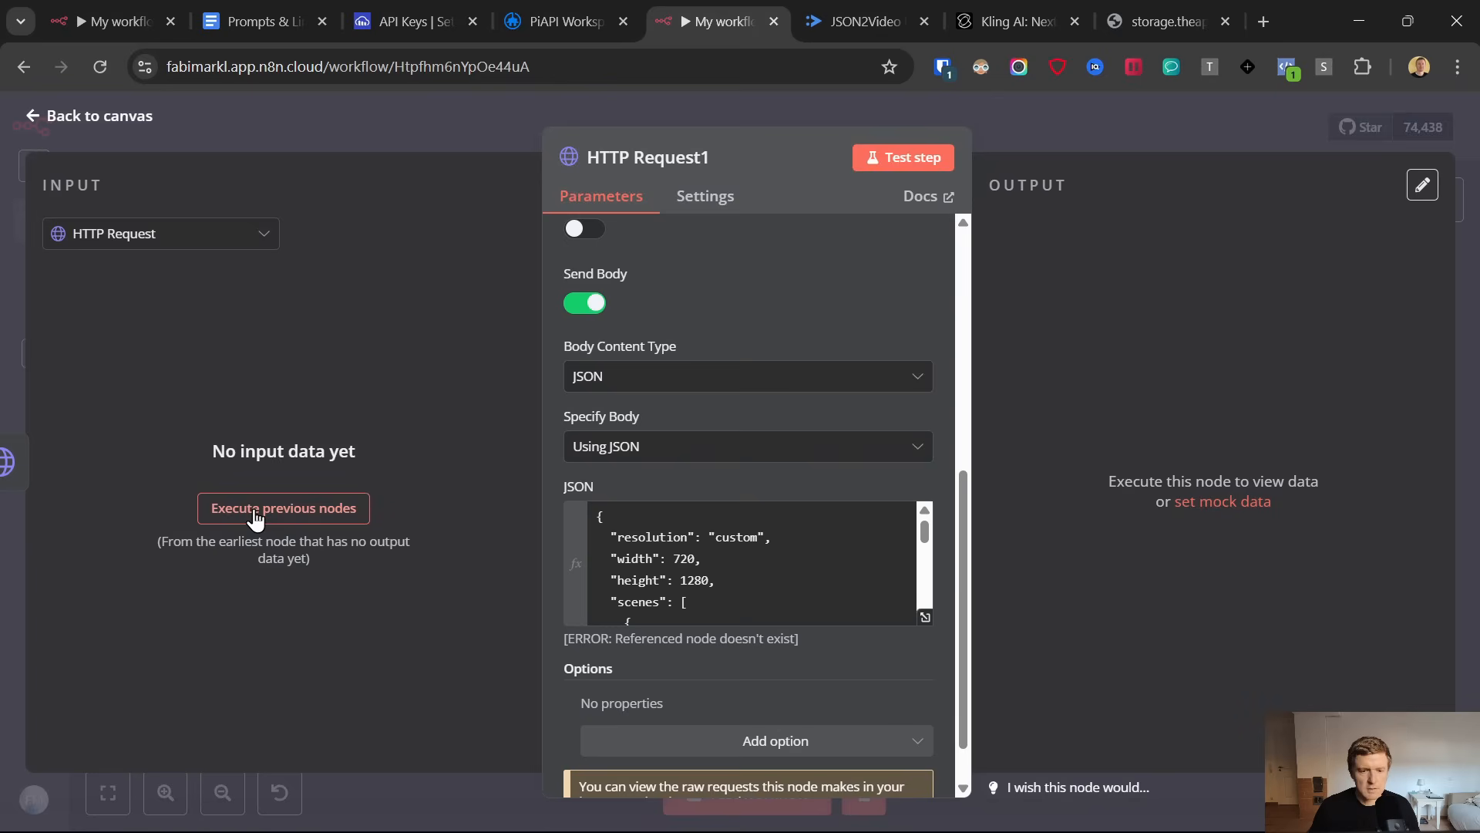
{"action": "left_click", "coordinate": [290, 521]}
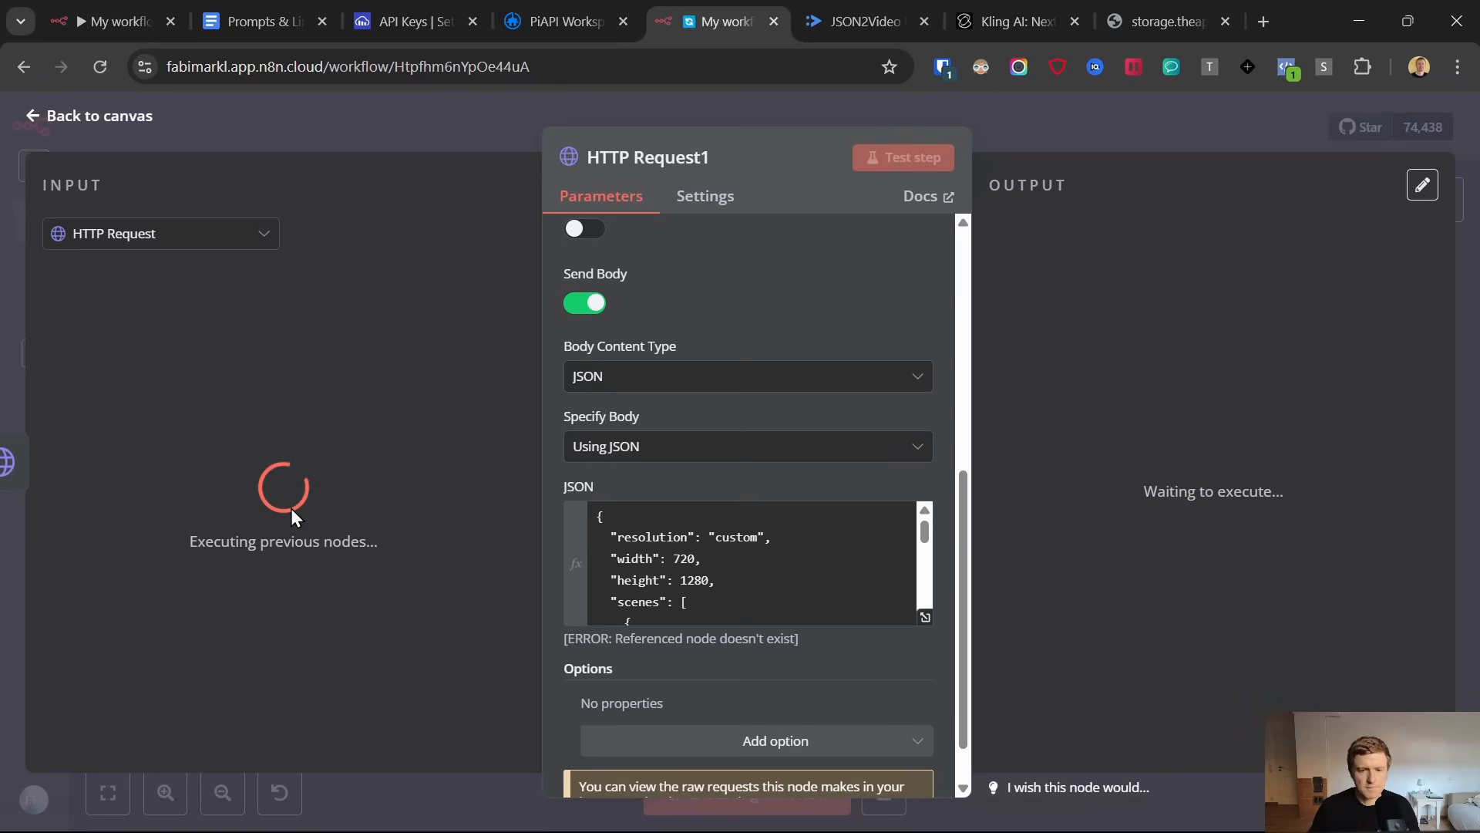
Examine the video and audio source expressions of the JSON body and their results in the enlarged expression editor
{"action": "scroll", "coordinate": [748, 554], "scroll_direction": "down", "scroll_amount": 3}
{"action": "scroll", "coordinate": [748, 553], "scroll_direction": "down", "scroll_amount": 4}
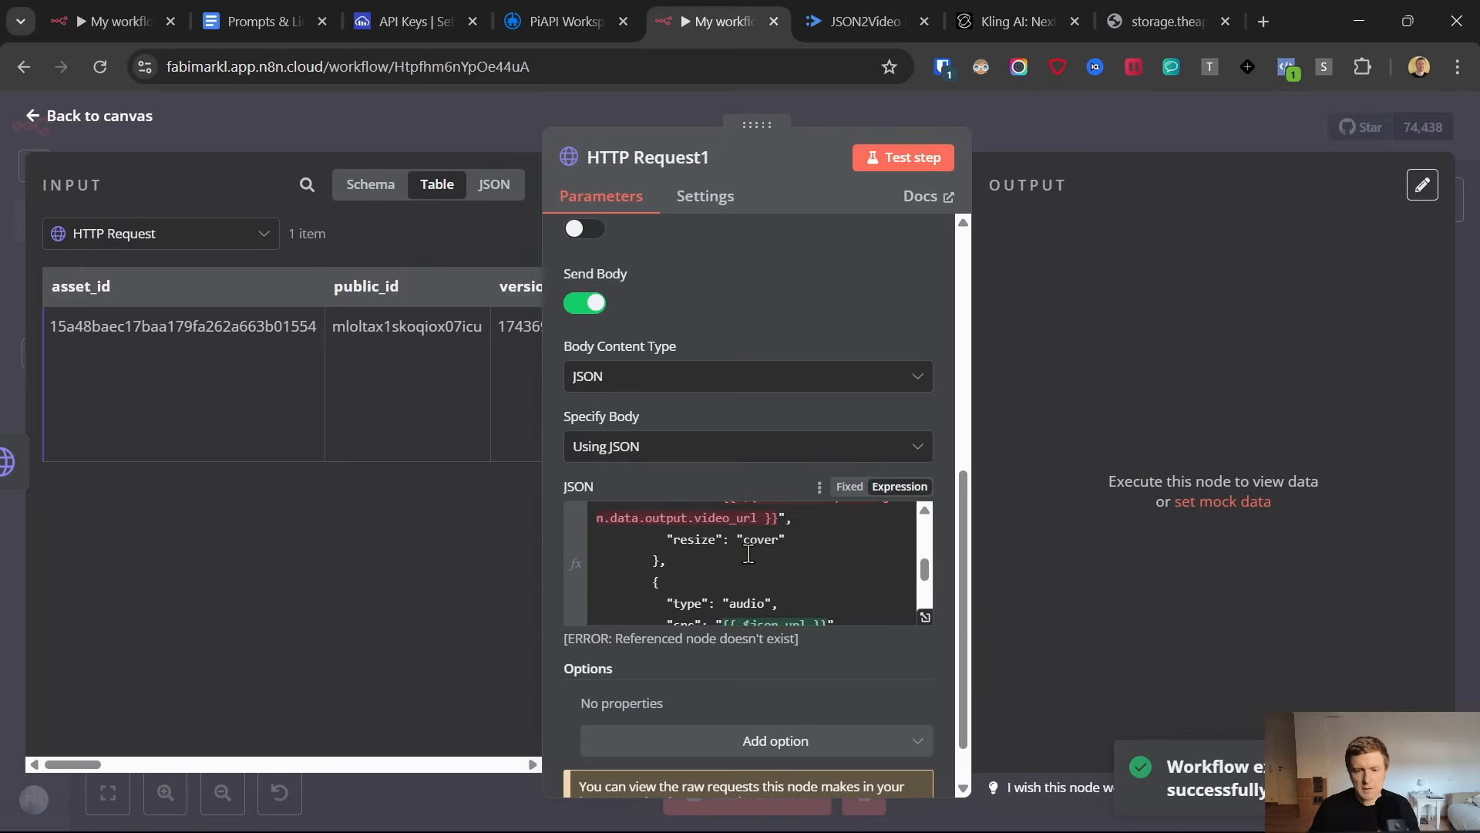
{"action": "scroll", "coordinate": [748, 553], "scroll_direction": "up", "scroll_amount": 2}
{"action": "scroll", "coordinate": [748, 553], "scroll_direction": "down", "scroll_amount": 2}
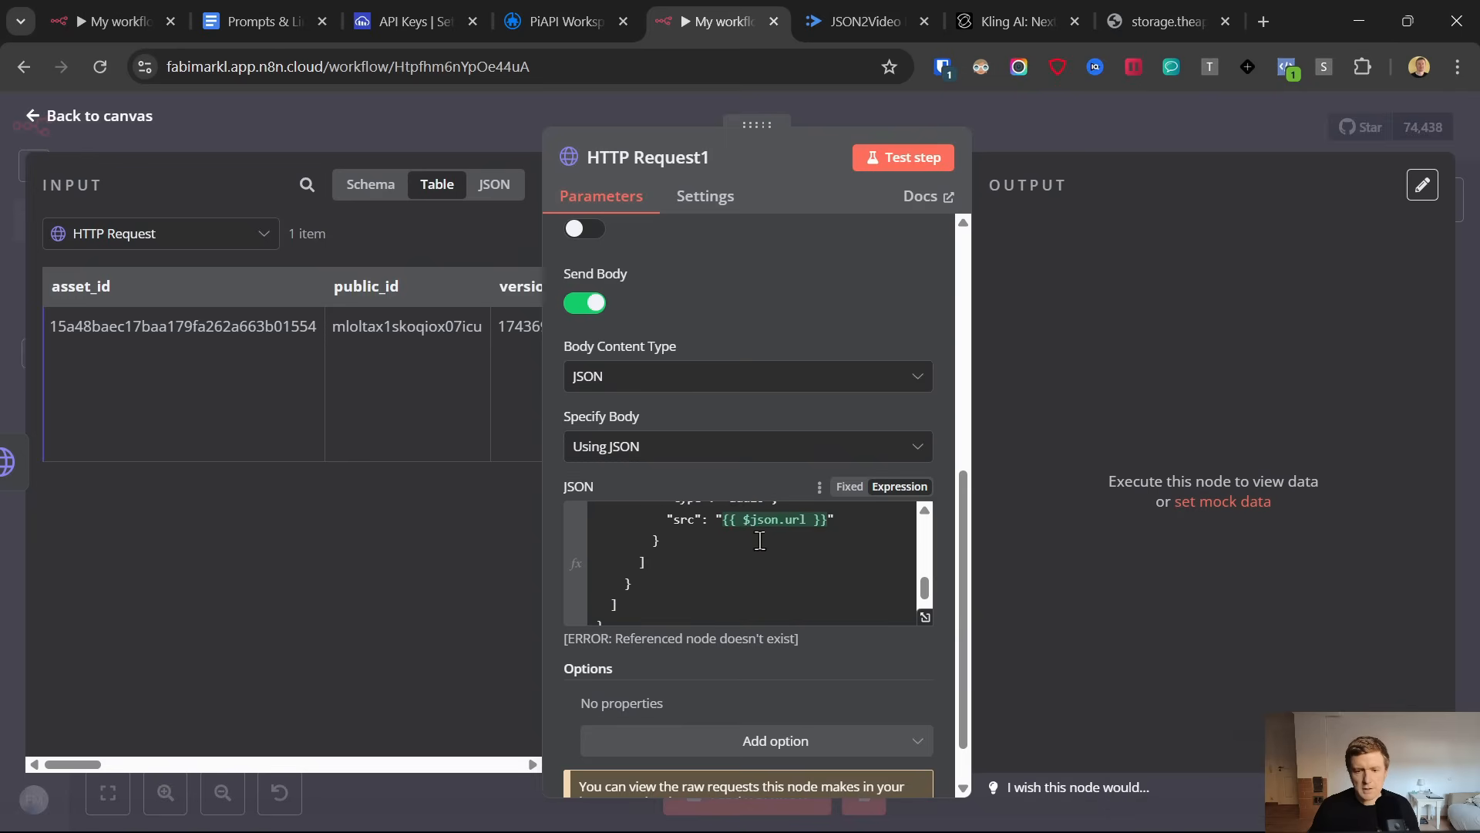
{"action": "left_click", "coordinate": [757, 521]}
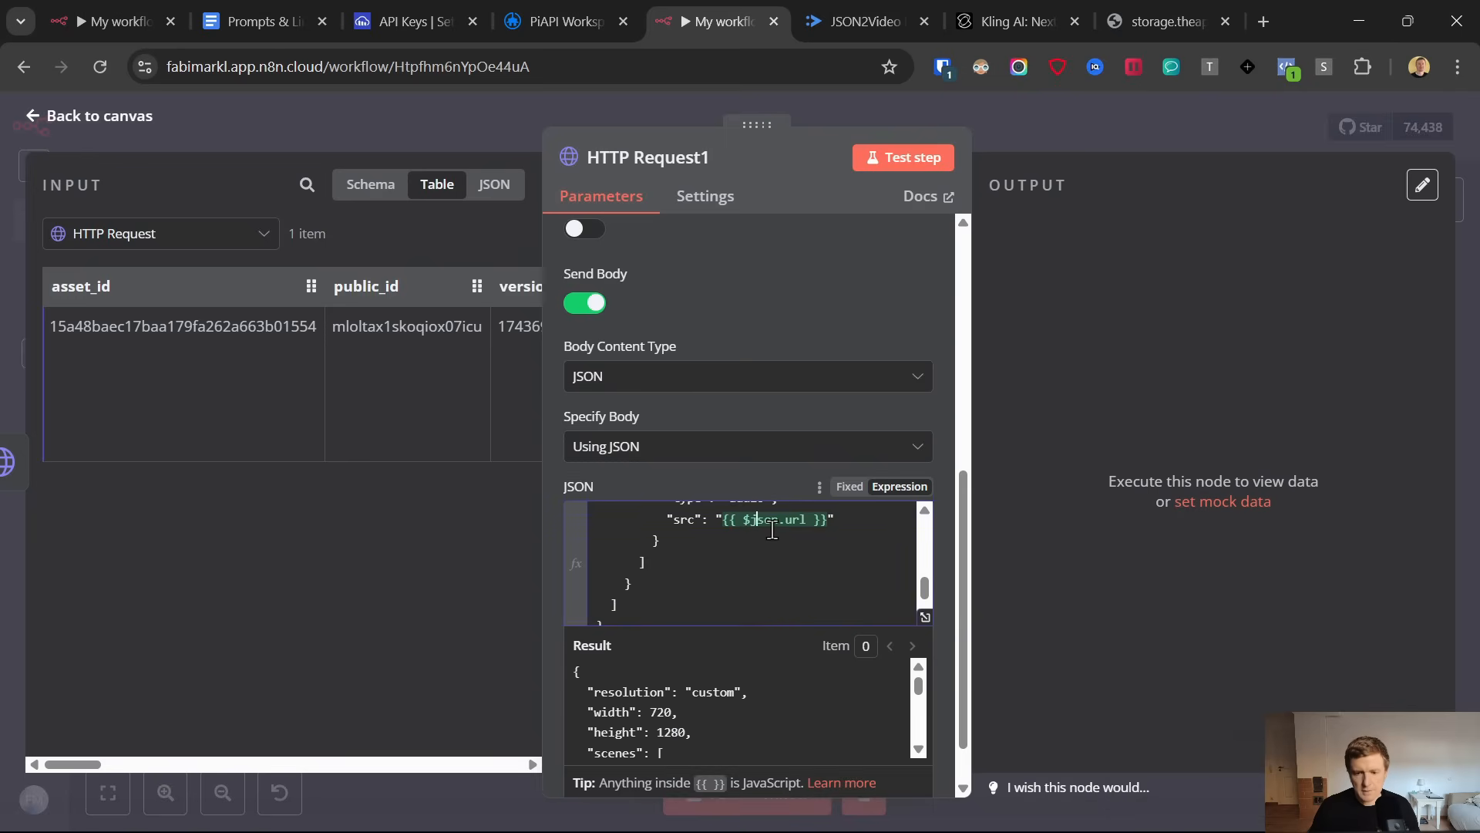
{"action": "left_click", "coordinate": [925, 616]}
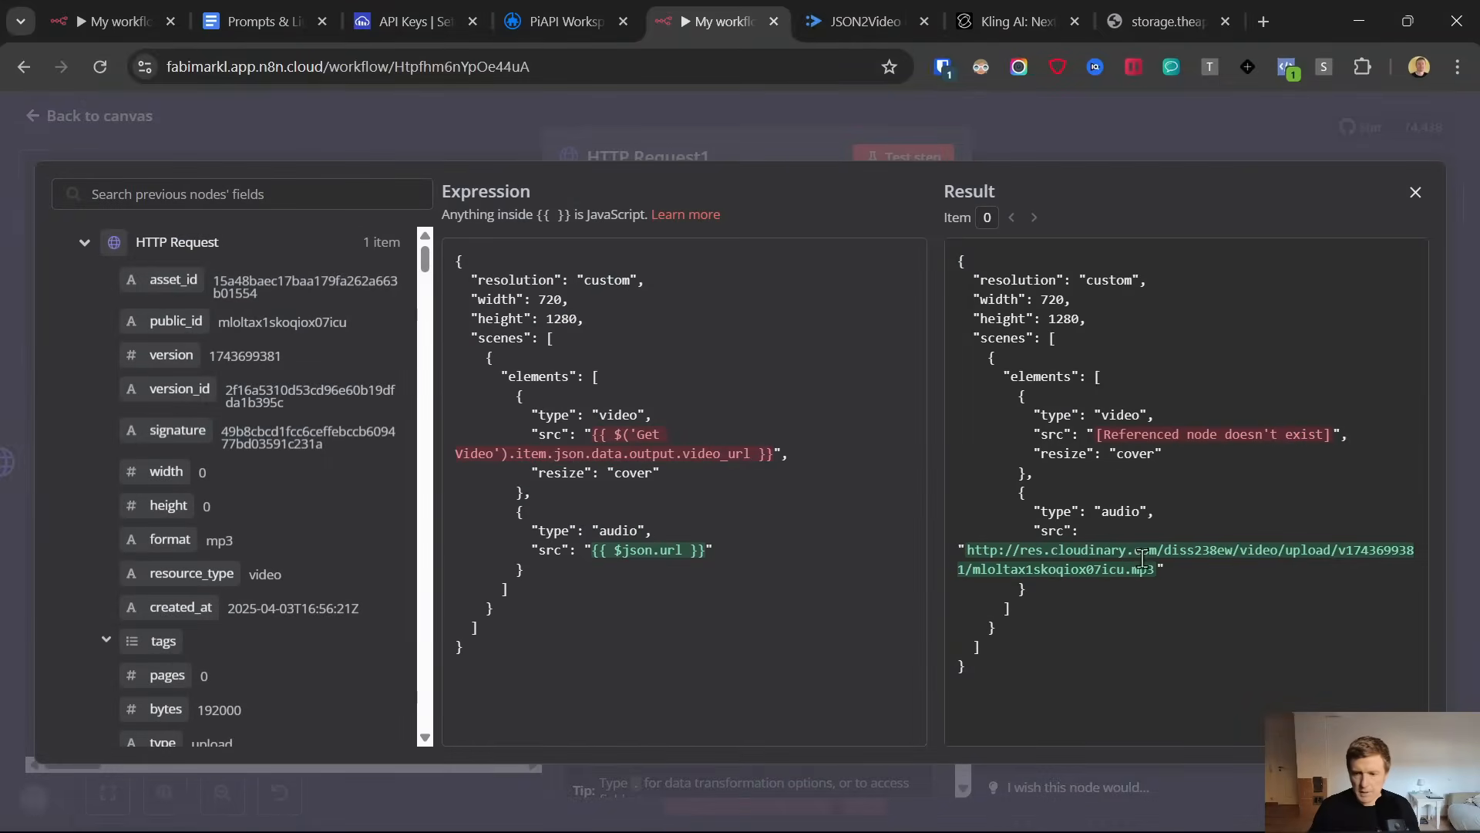
{"action": "left_click_drag", "start_coordinate": [1216, 567], "coordinate": [1153, 532]}
{"action": "left_click", "coordinate": [1133, 426]}
Replace the video element's src expression in the JSON body with the video_url field from the Get Video URL node's output
{"action": "left_click_drag", "start_coordinate": [824, 462], "coordinate": [760, 453]}
{"action": "scroll", "coordinate": [289, 428], "scroll_direction": "down", "scroll_amount": 3}
{"action": "key", "text": "BackSpace"}
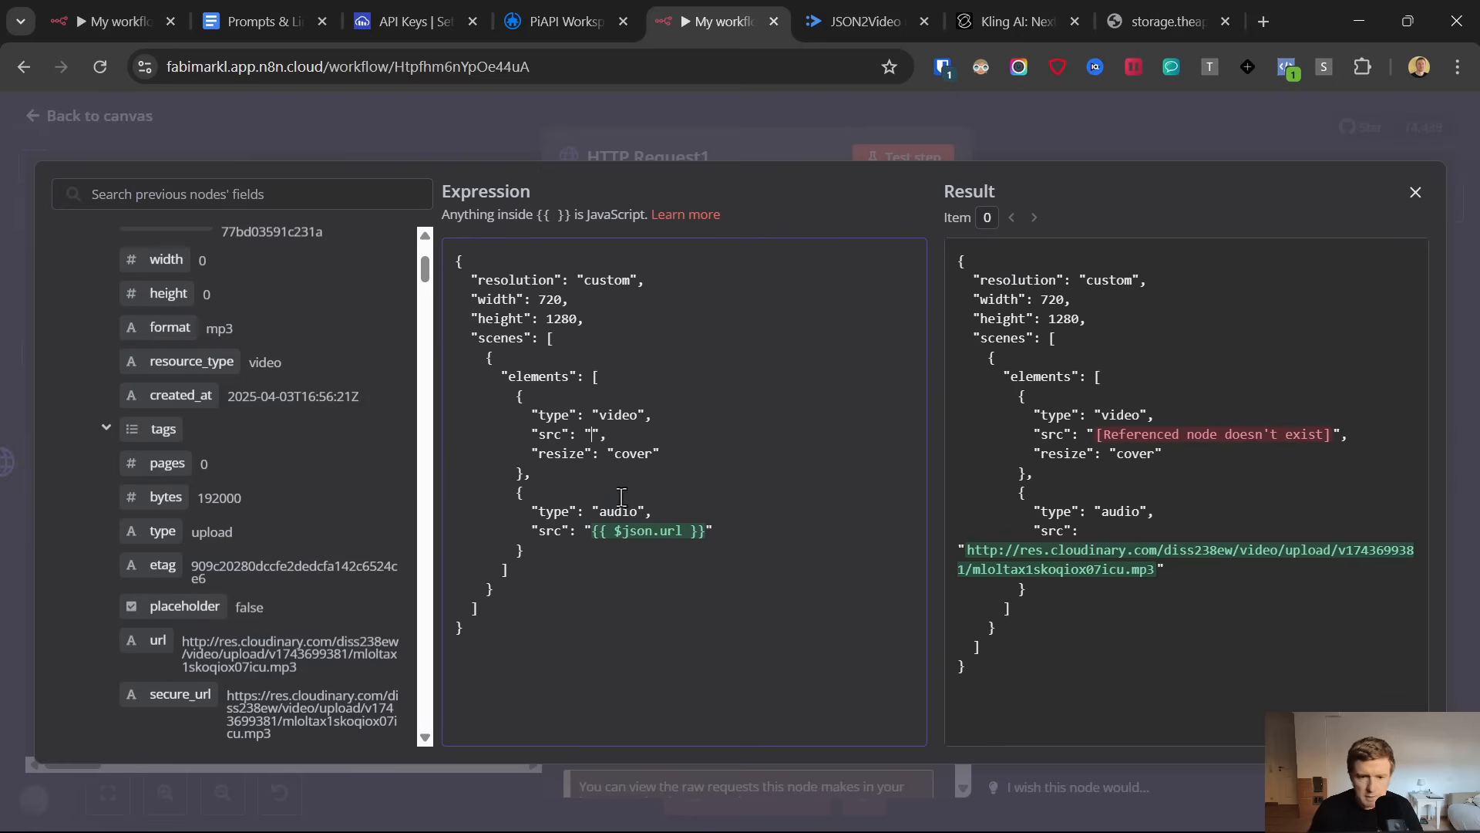
{"action": "scroll", "coordinate": [259, 479], "scroll_direction": "down", "scroll_amount": 7}
{"action": "scroll", "coordinate": [260, 484], "scroll_direction": "down", "scroll_amount": 10}
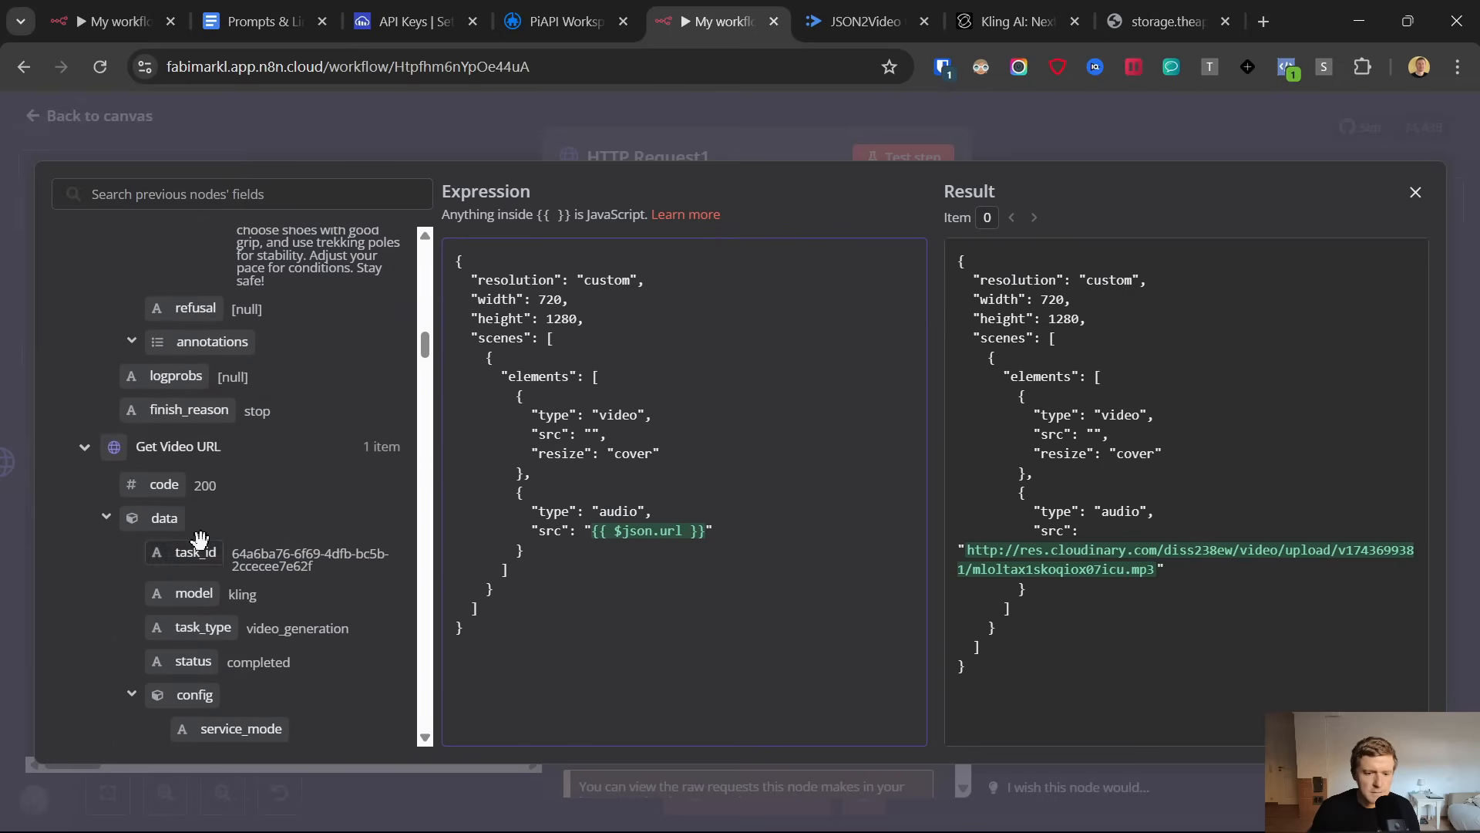
{"action": "scroll", "coordinate": [254, 487], "scroll_direction": "down", "scroll_amount": 5}
{"action": "scroll", "coordinate": [203, 488], "scroll_direction": "down", "scroll_amount": 8}
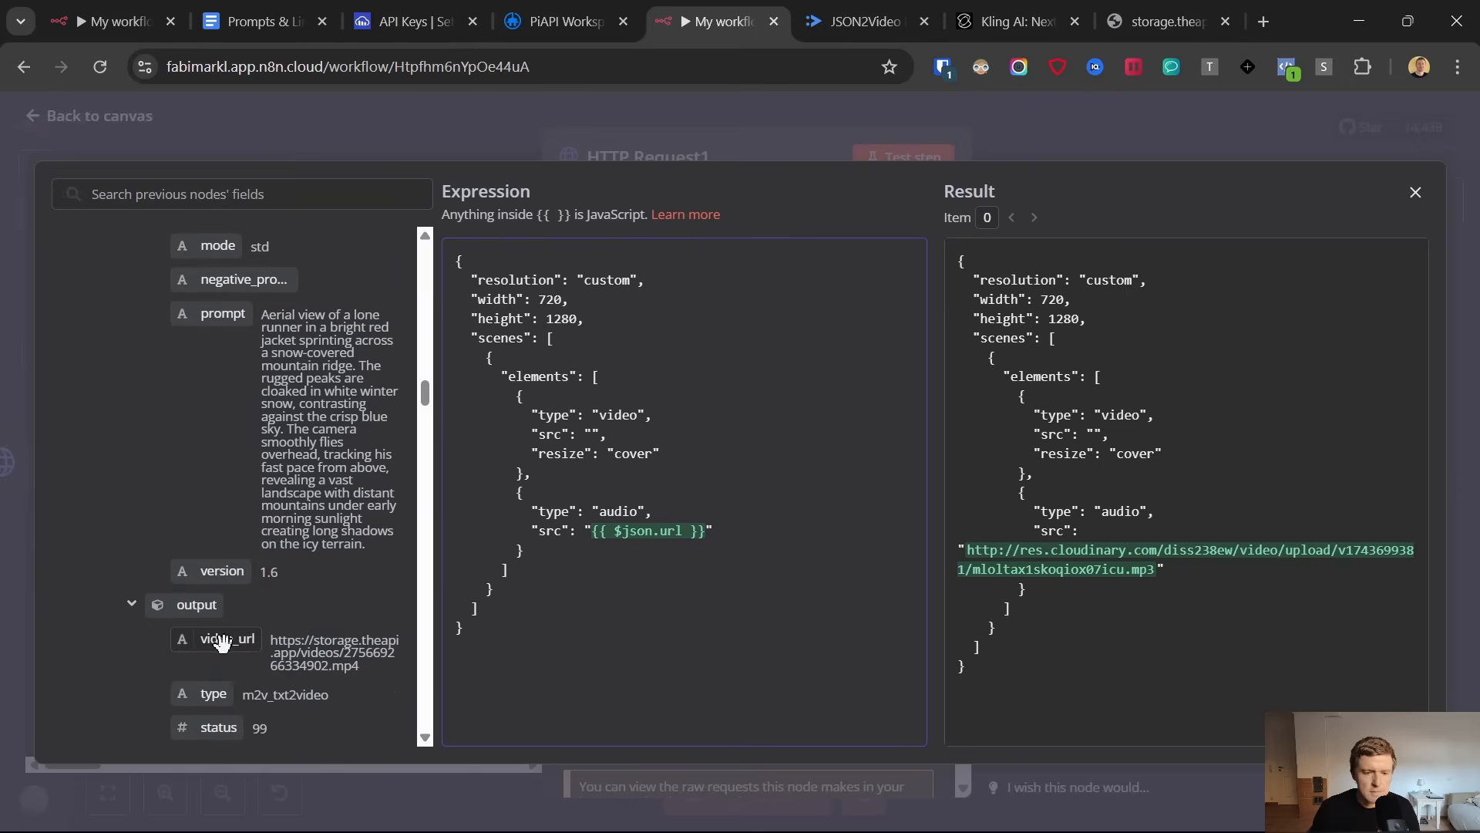
{"action": "left_click_drag", "start_coordinate": [222, 642], "coordinate": [592, 434]}
{"action": "left_click", "coordinate": [682, 475]}
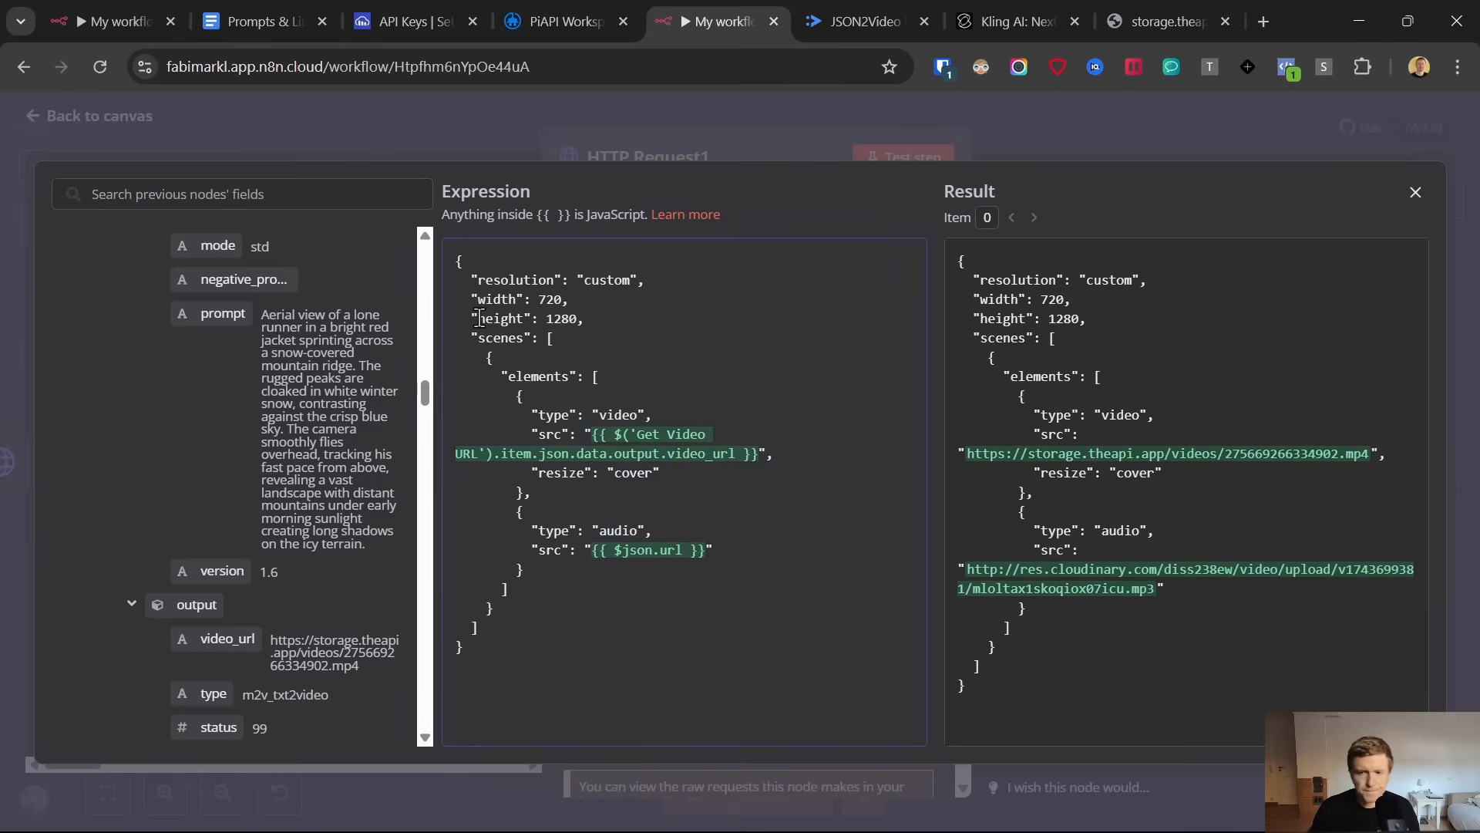
Close the expression editor, test the HTTP Request1 node and return to the canvas
{"action": "left_click", "coordinate": [63, 133]}
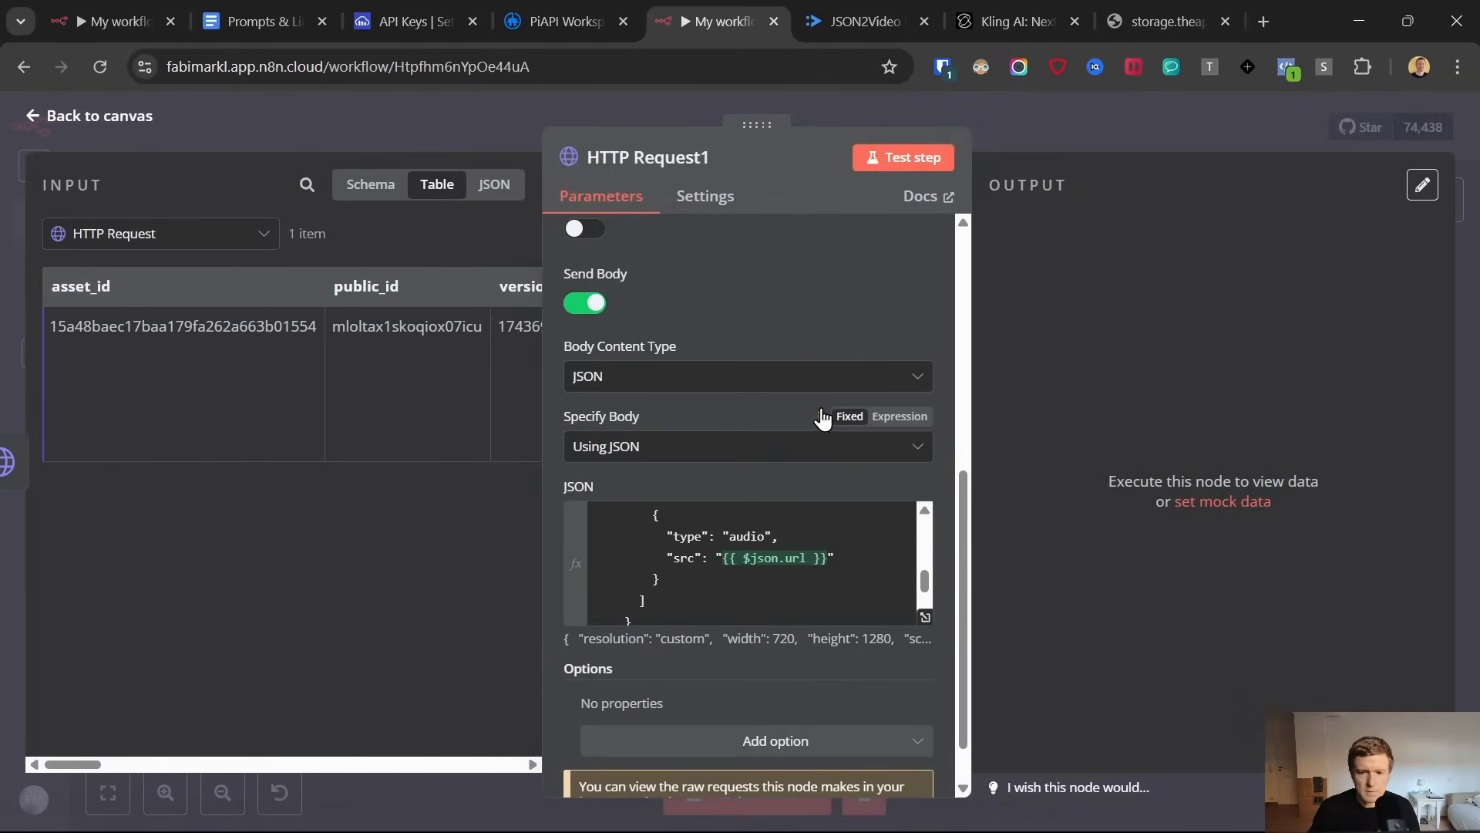
{"action": "scroll", "coordinate": [839, 318], "scroll_direction": "up", "scroll_amount": 5}
{"action": "scroll", "coordinate": [771, 232], "scroll_direction": "up", "scroll_amount": 2}
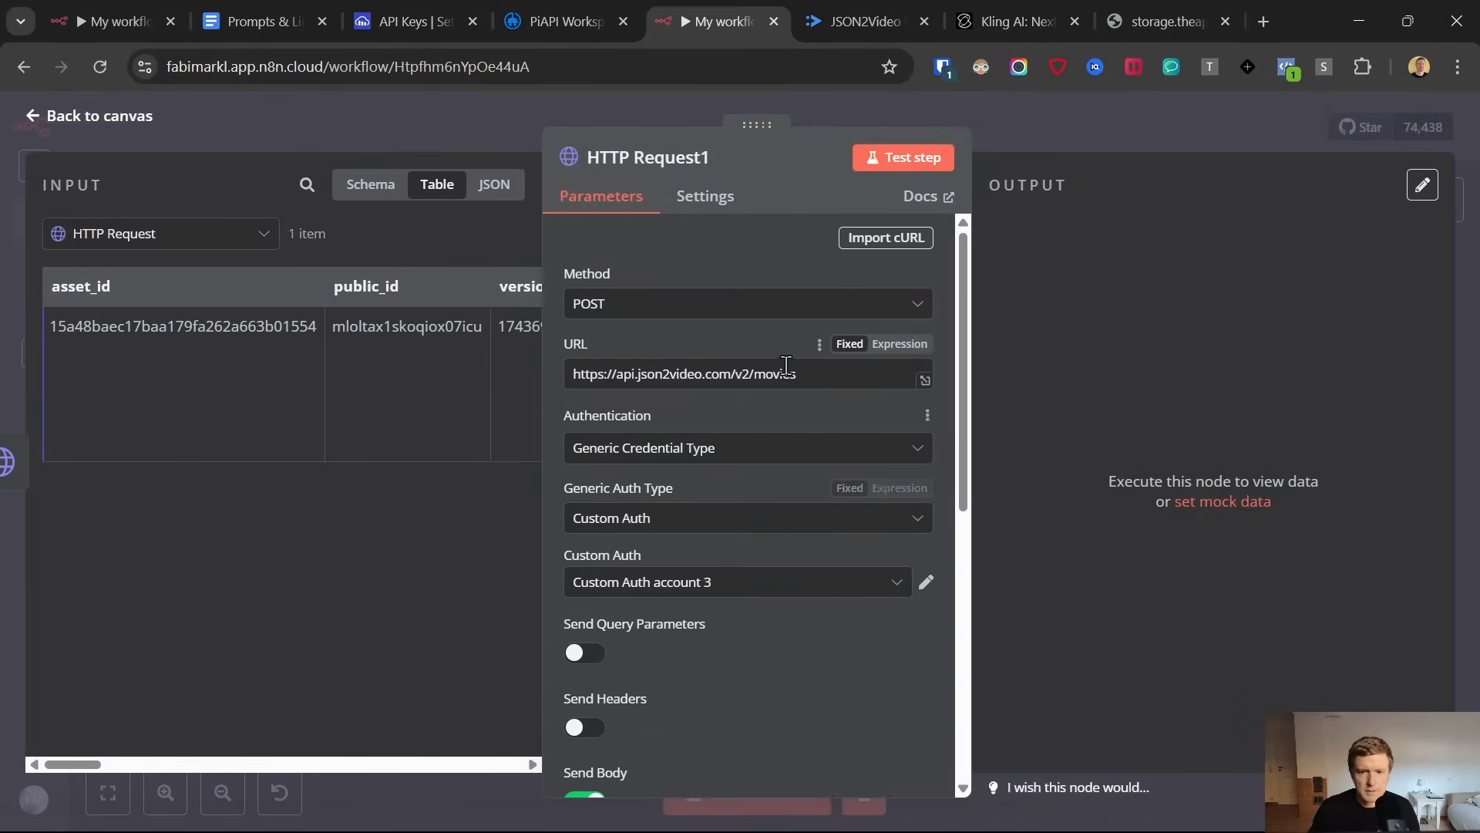
{"action": "left_click", "coordinate": [904, 162]}
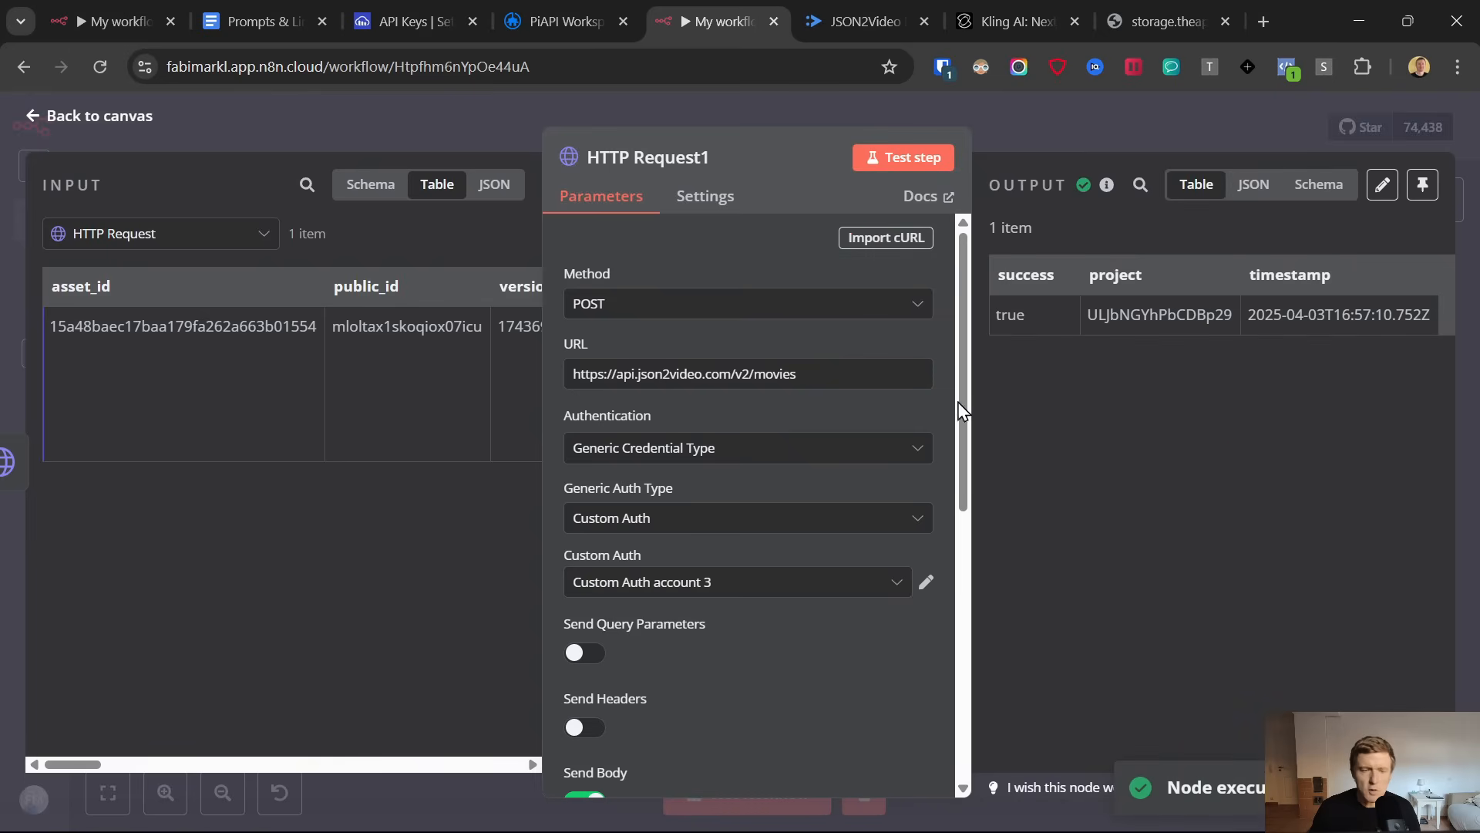
{"action": "left_click", "coordinate": [28, 122]}
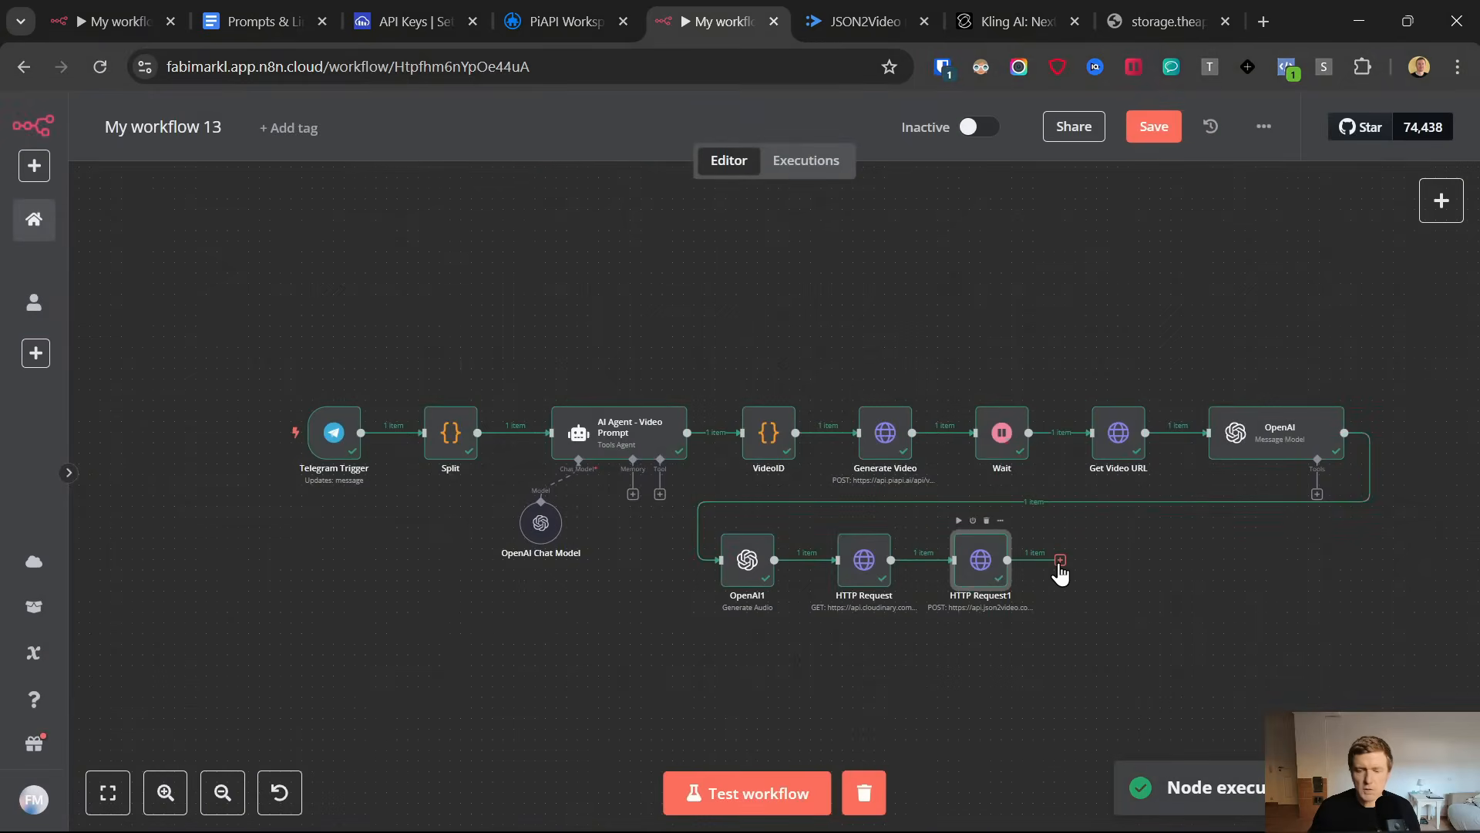
Add a Wait node after HTTP Request1 and set its wait amount to 30 seconds
{"action": "left_click", "coordinate": [1061, 562]}
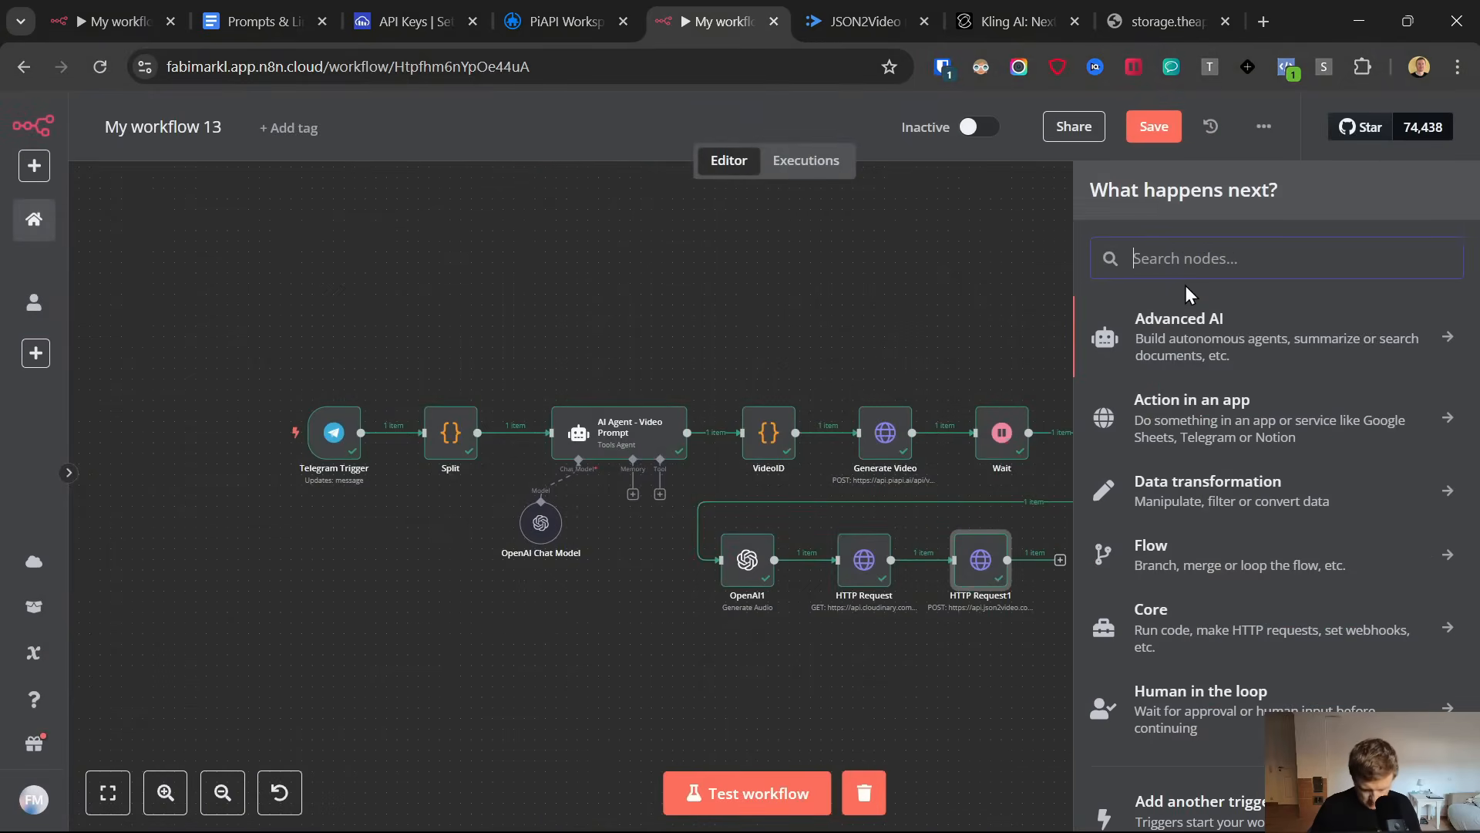
{"action": "type", "text": "wait"}
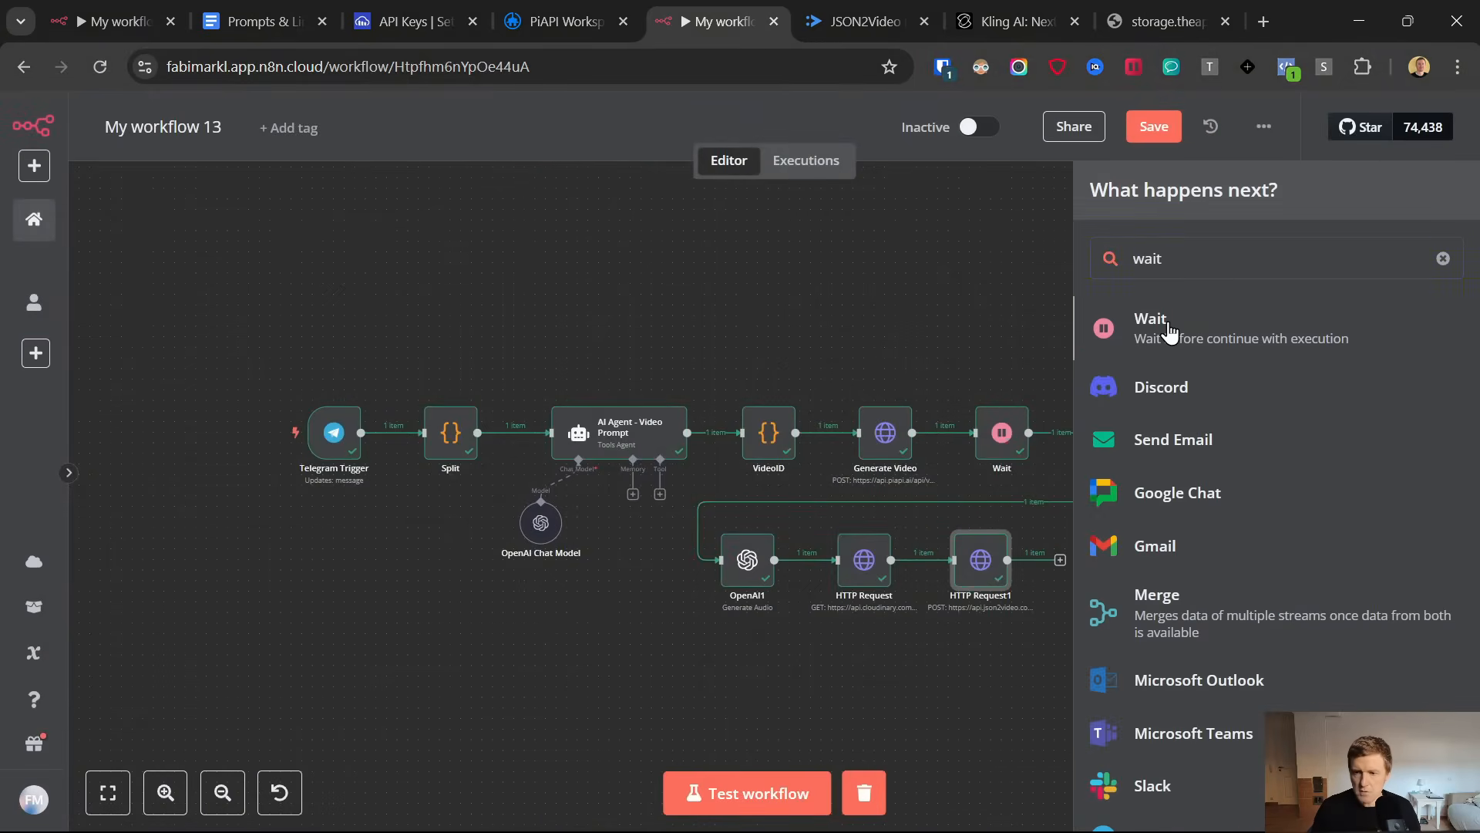
{"action": "left_click", "coordinate": [1168, 330]}
{"action": "double_click", "coordinate": [580, 338]}
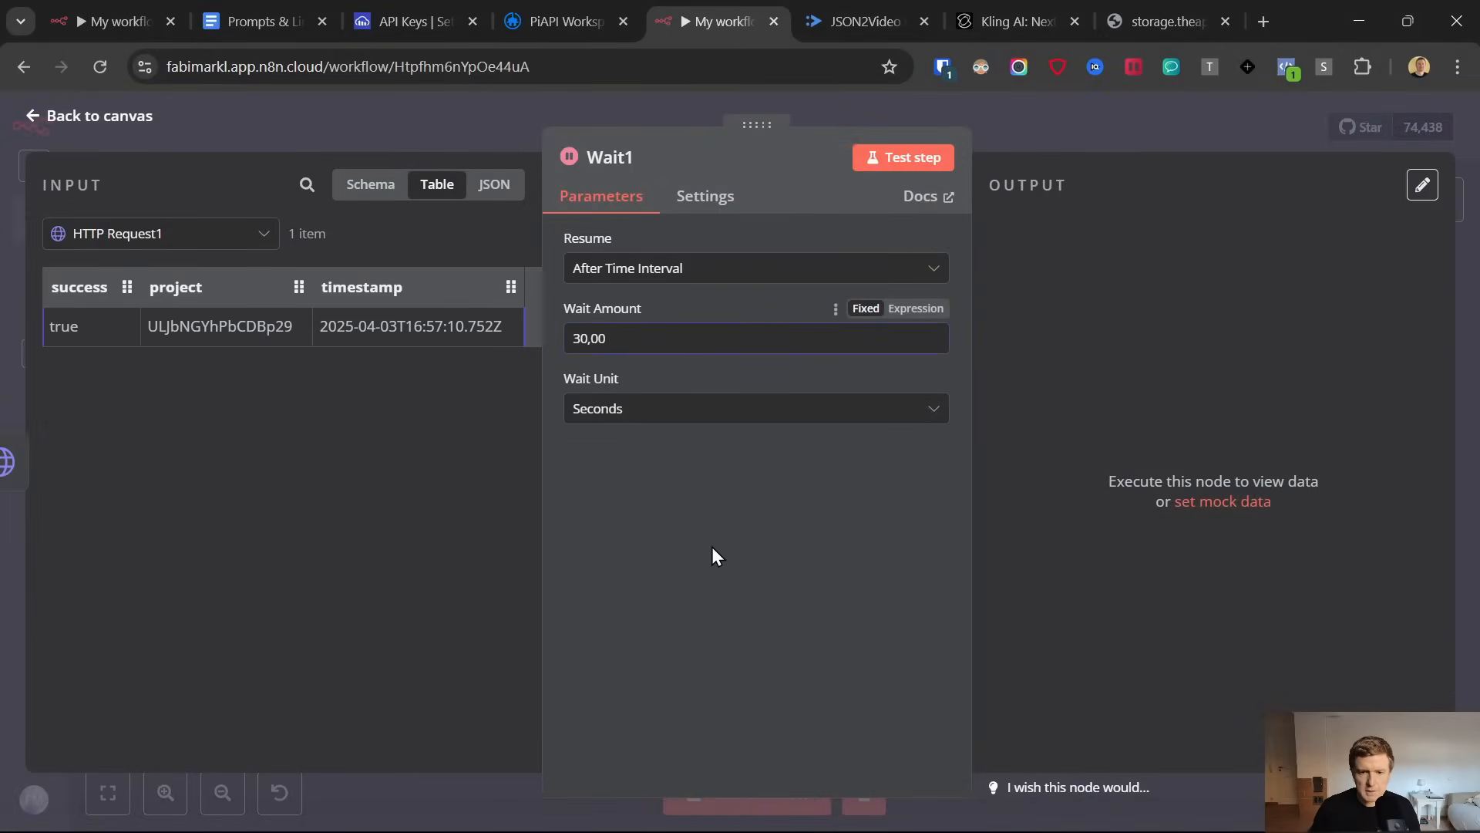
{"action": "left_click", "coordinate": [31, 121]}
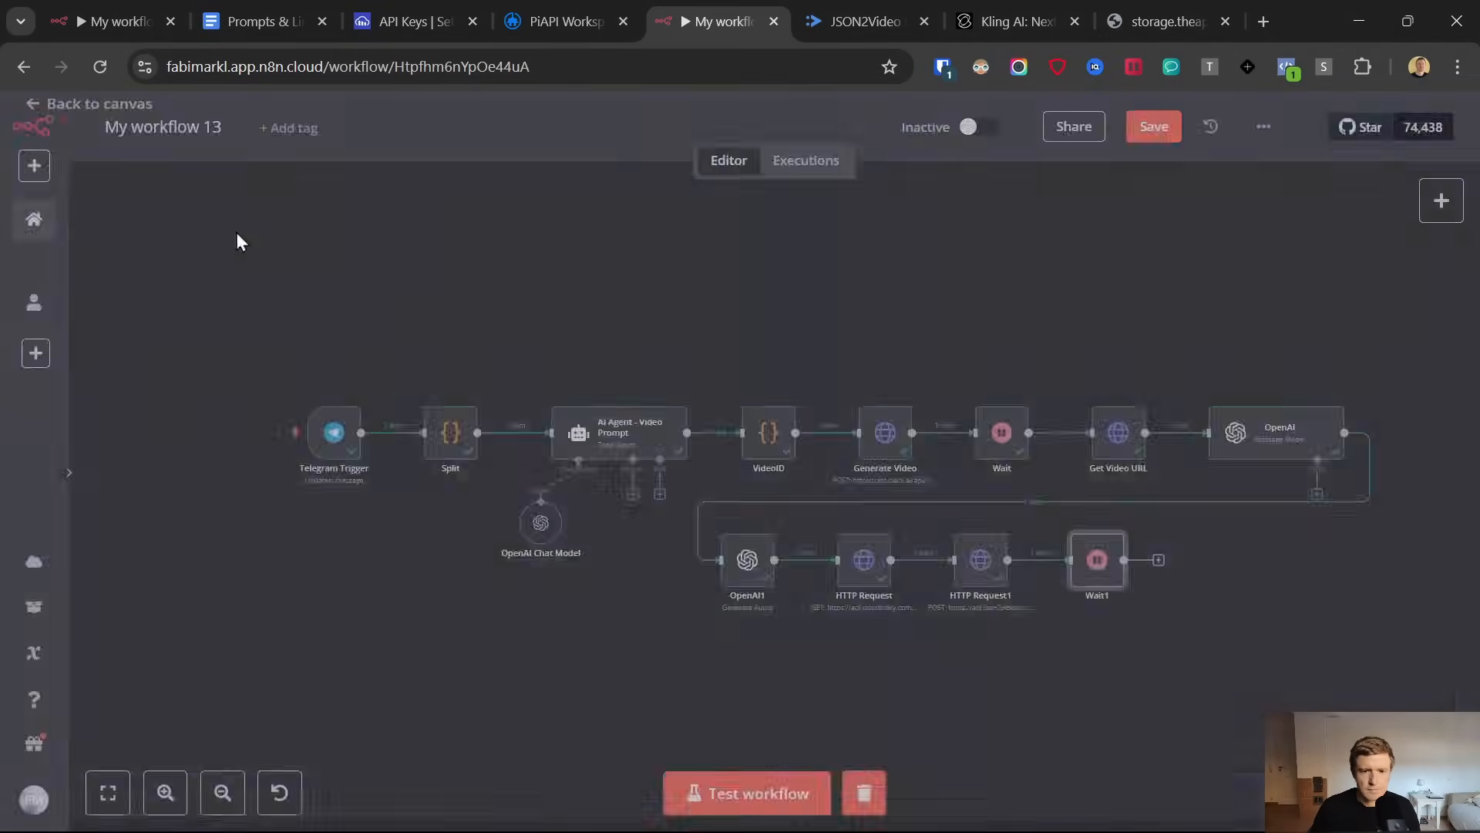
Add an HTTP Request node after Wait1 and keep its method as GET
{"action": "left_click", "coordinate": [1148, 561]}
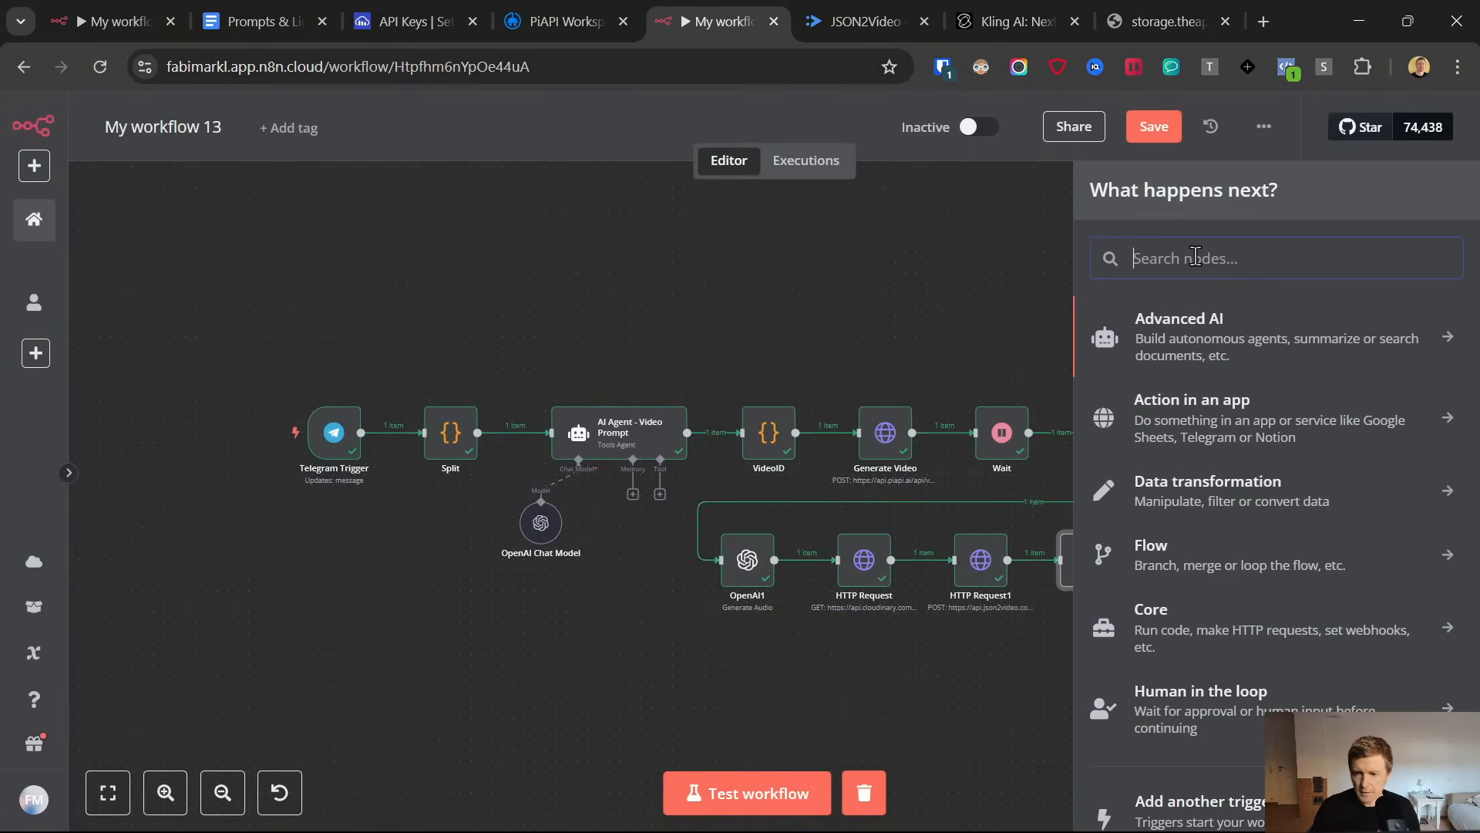
{"action": "type", "text": "http"}
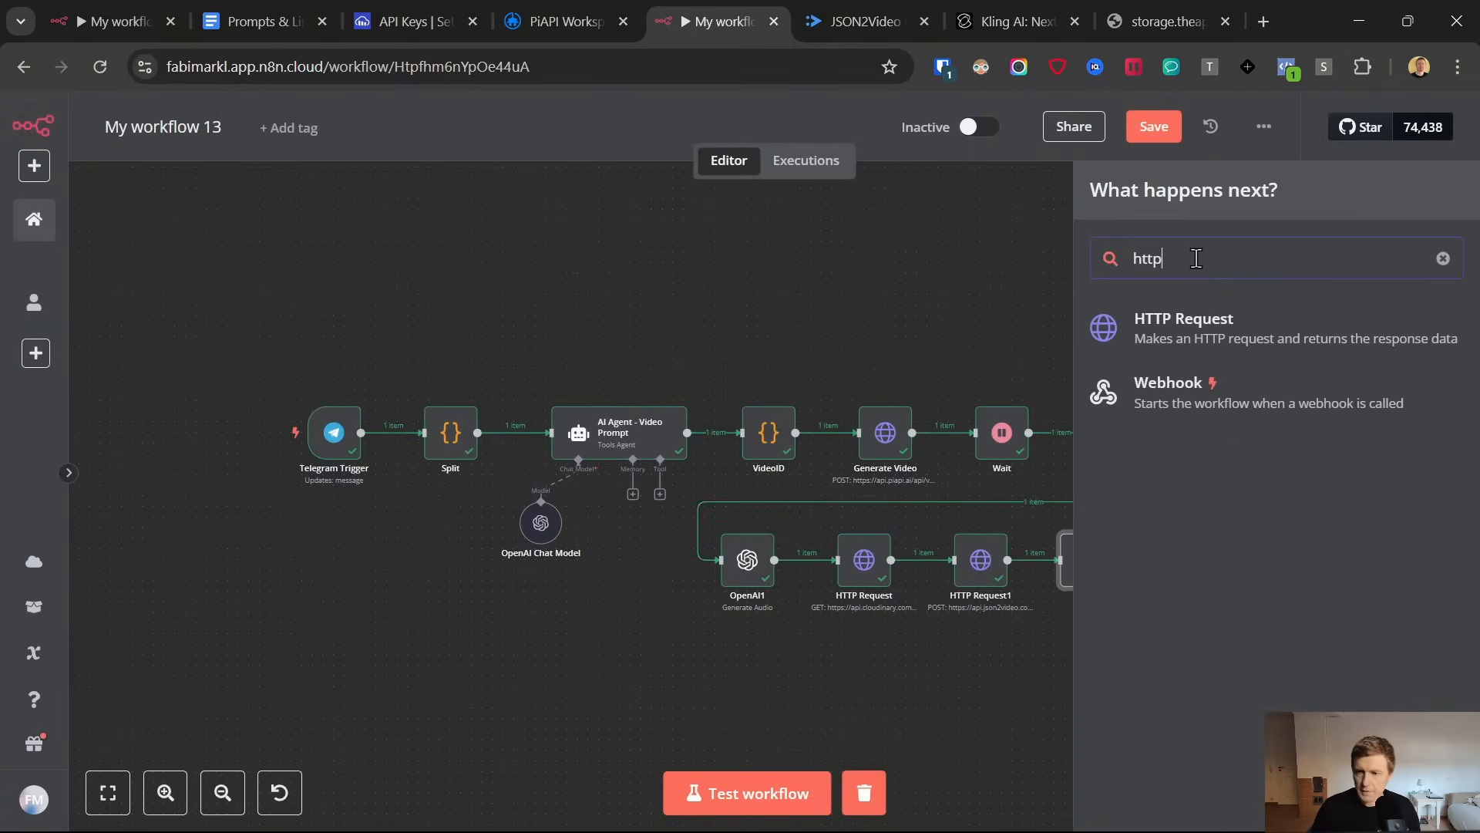
{"action": "left_click", "coordinate": [1166, 346]}
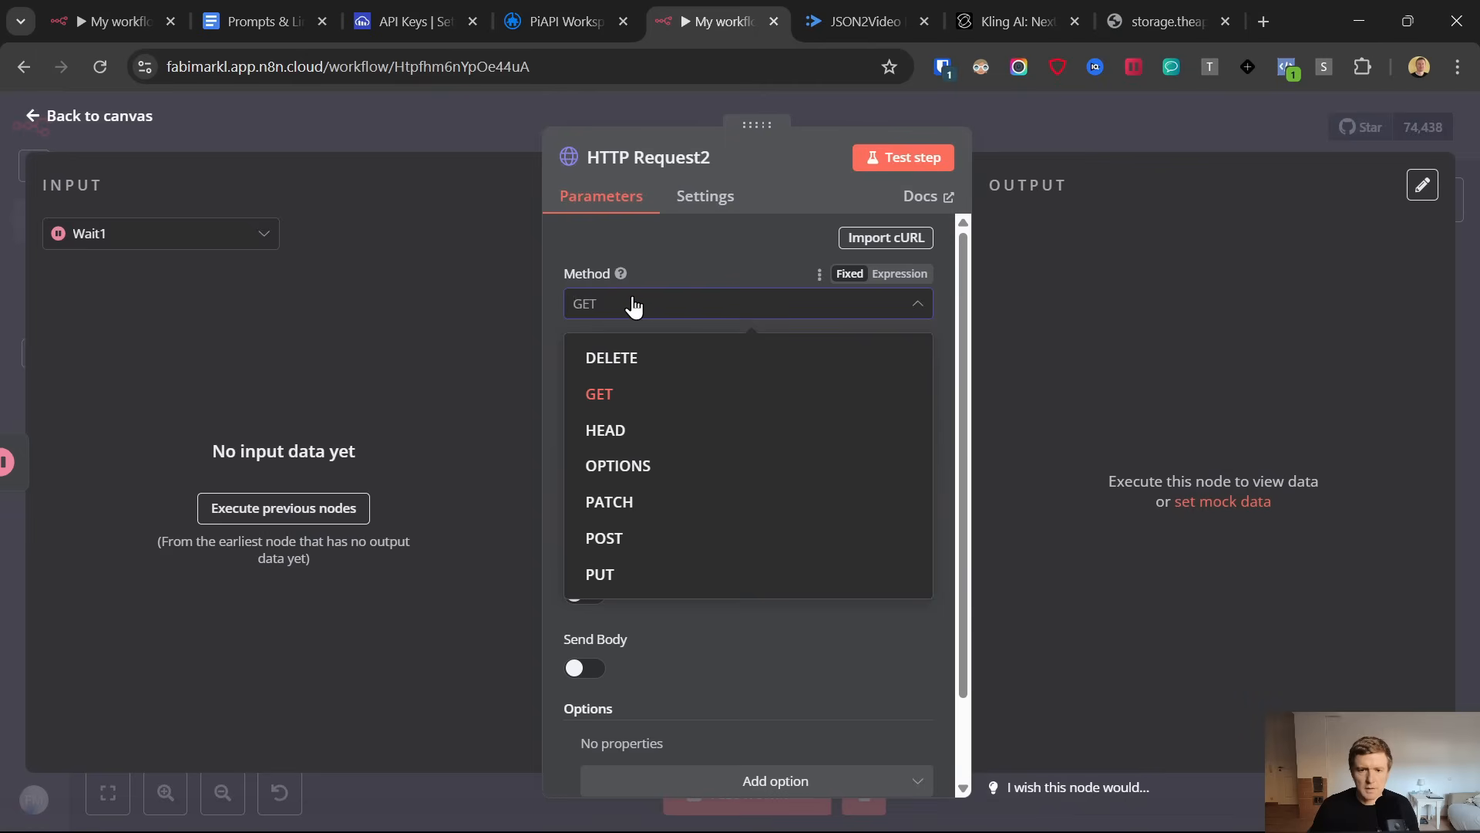
{"action": "left_click", "coordinate": [629, 306]}
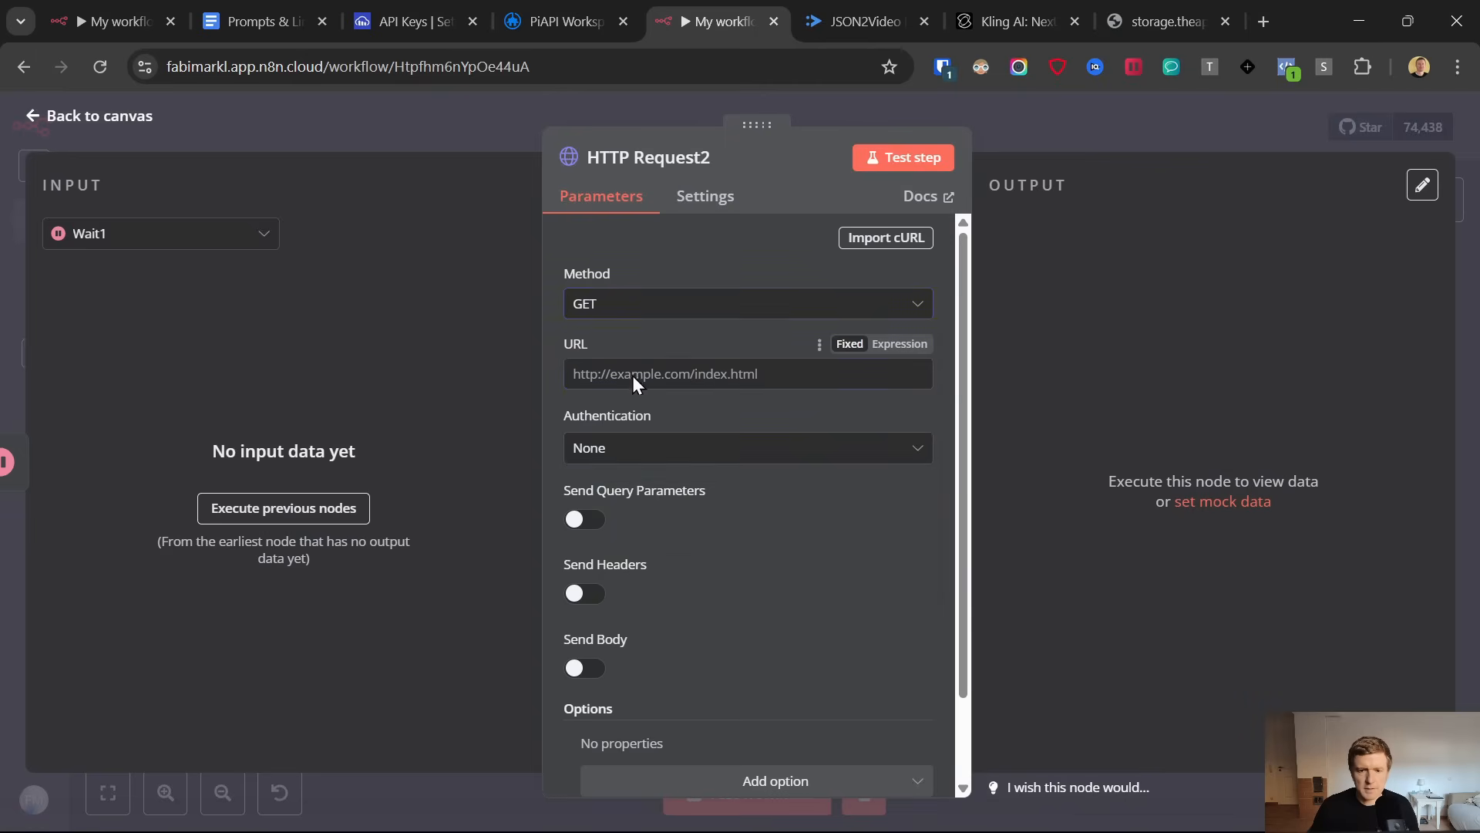
{"action": "left_click", "coordinate": [241, 21]}
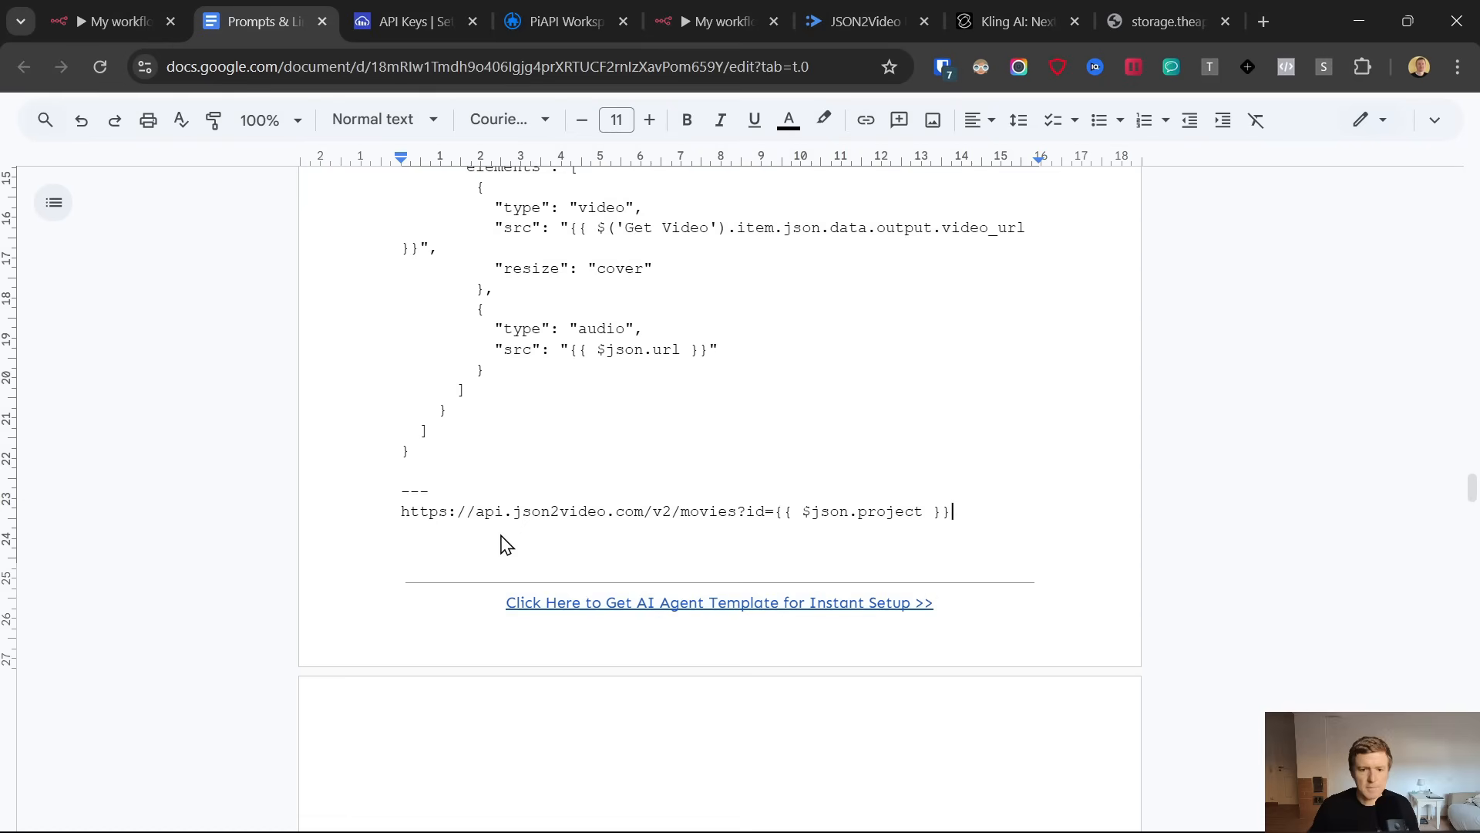
{"action": "triple_click", "coordinate": [607, 521]}
{"action": "key", "text": "ctrl+c"}
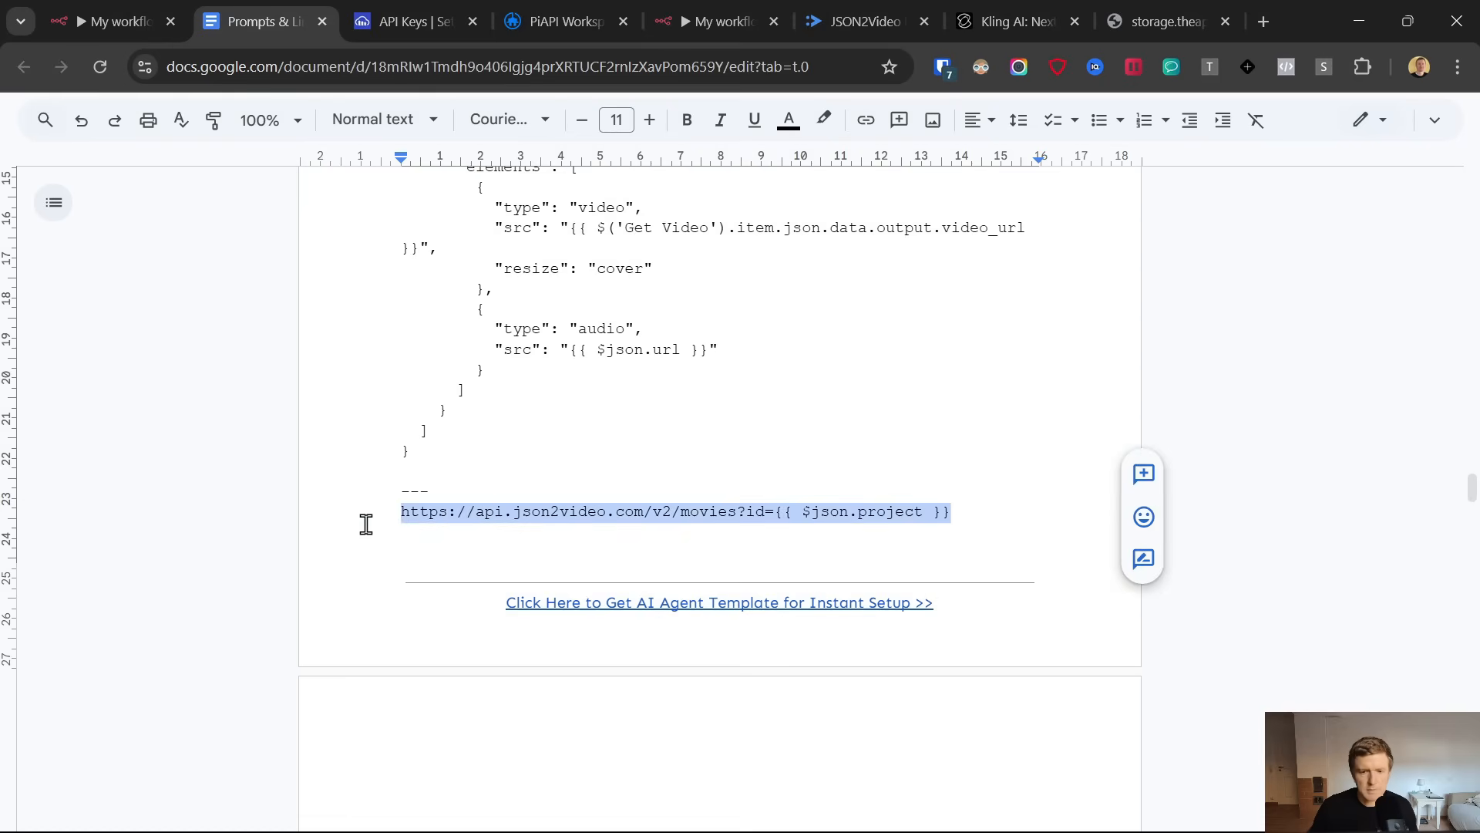
{"action": "left_click", "coordinate": [679, 7]}
{"action": "key", "text": "ctrl+v"}
Set the HTTP Request2 node's authentication to Generic Credential Type with Custom Auth
{"action": "left_click", "coordinate": [655, 449]}
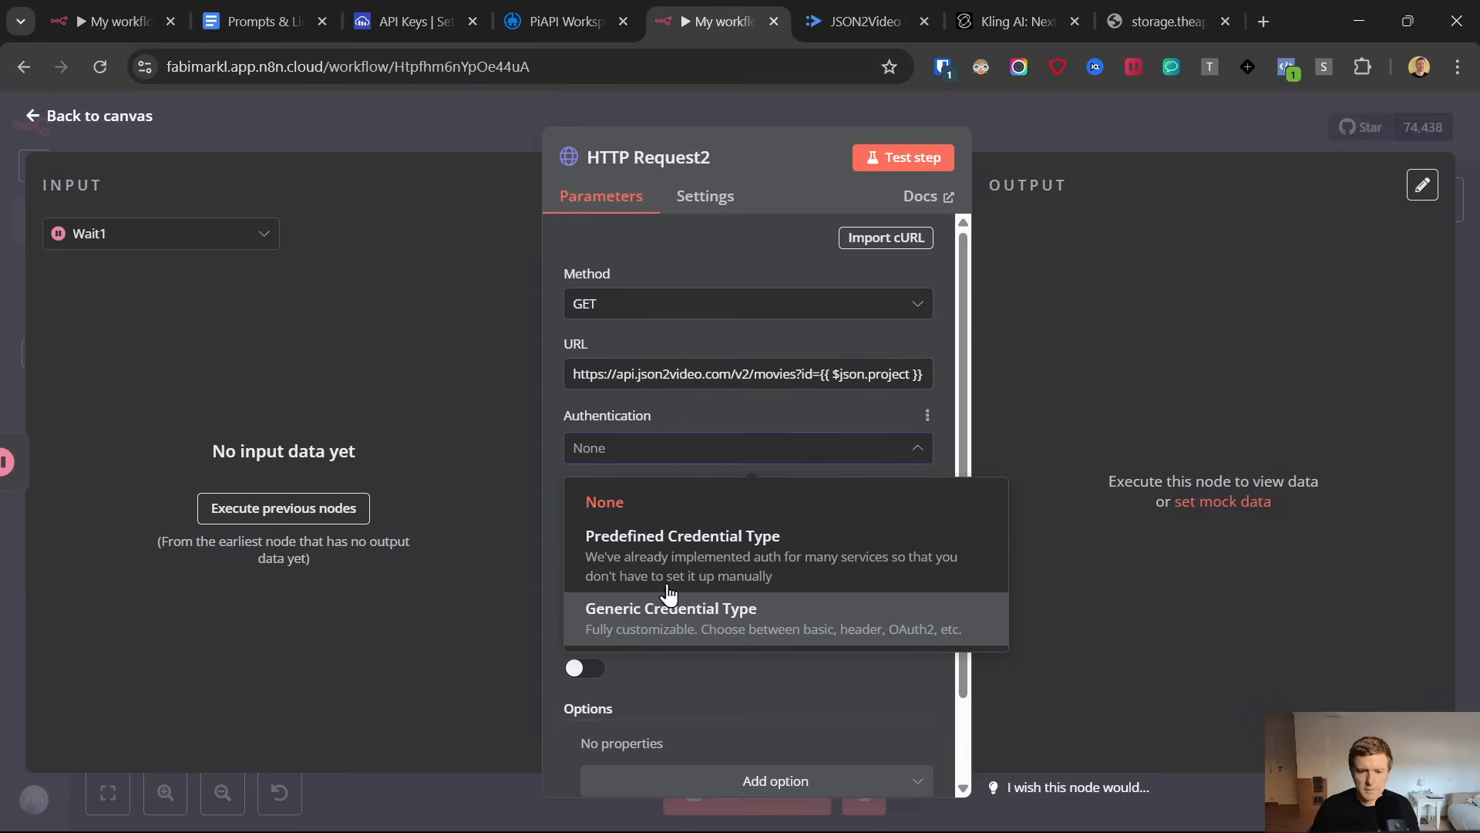
{"action": "left_click", "coordinate": [666, 611]}
{"action": "left_click", "coordinate": [649, 519]}
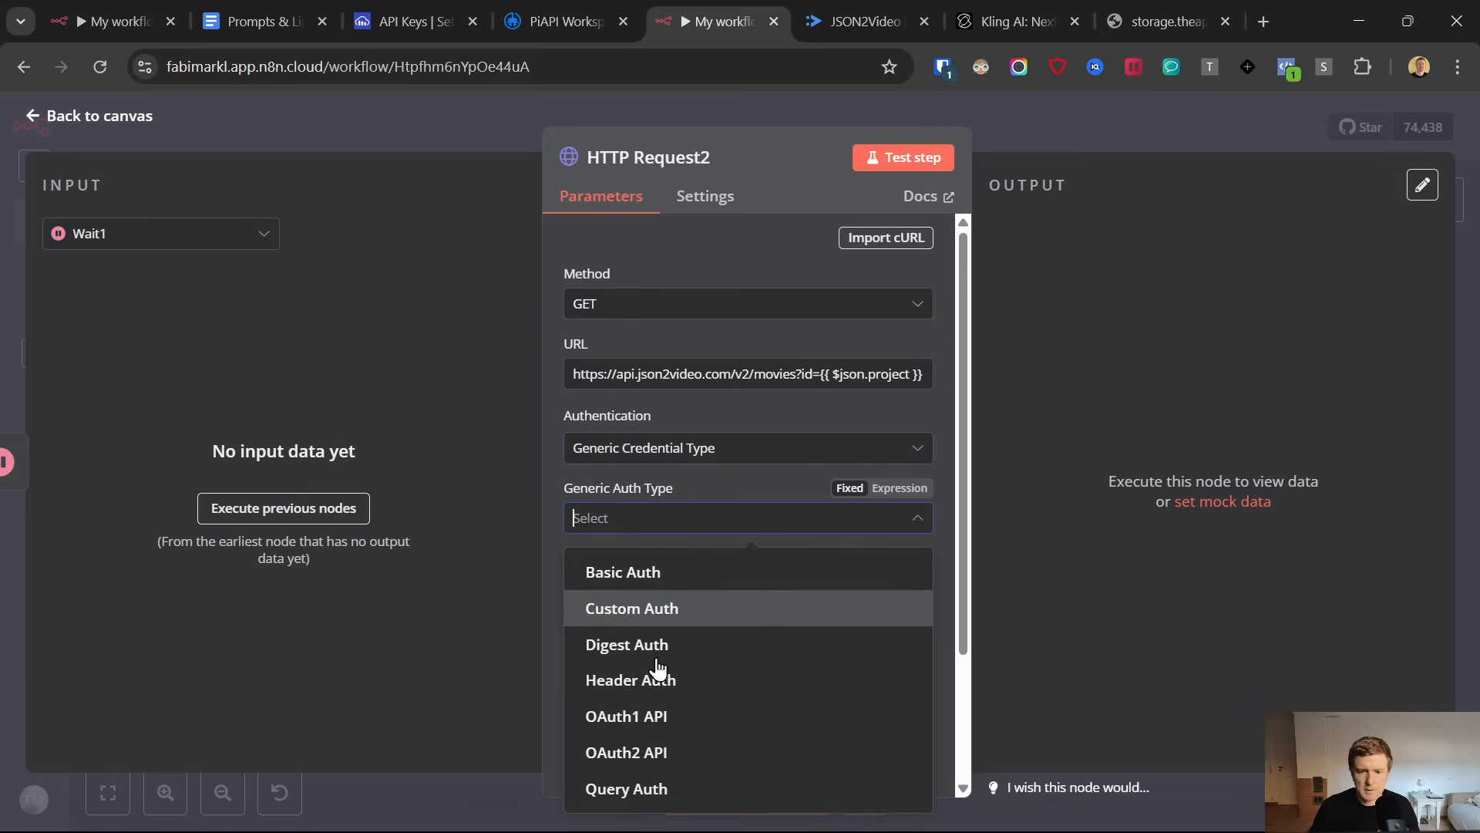
{"action": "left_click", "coordinate": [668, 620]}
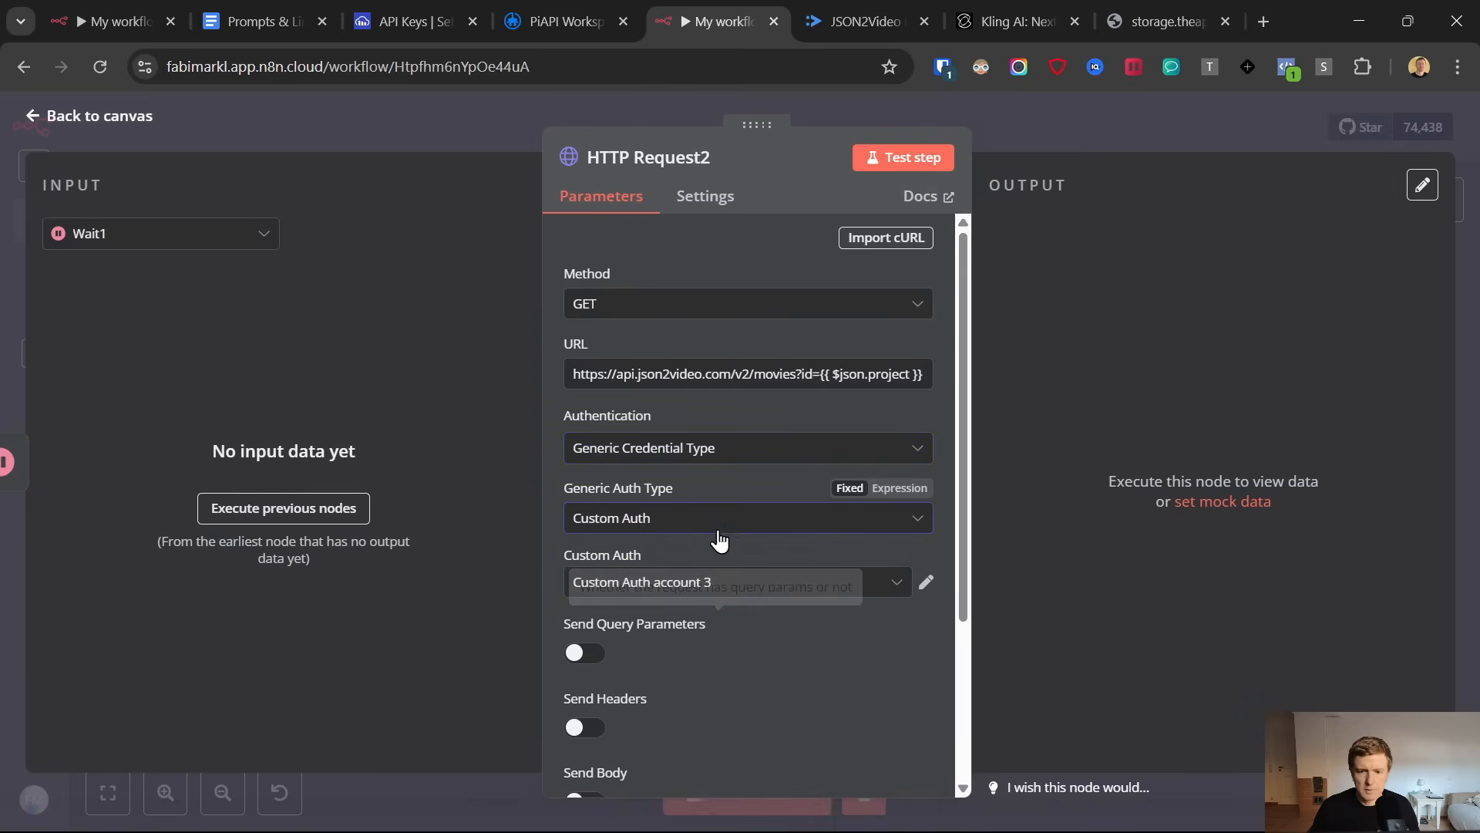
{"action": "scroll", "coordinate": [729, 519], "scroll_direction": "down", "scroll_amount": 3}
{"action": "scroll", "coordinate": [729, 520], "scroll_direction": "up", "scroll_amount": 3}
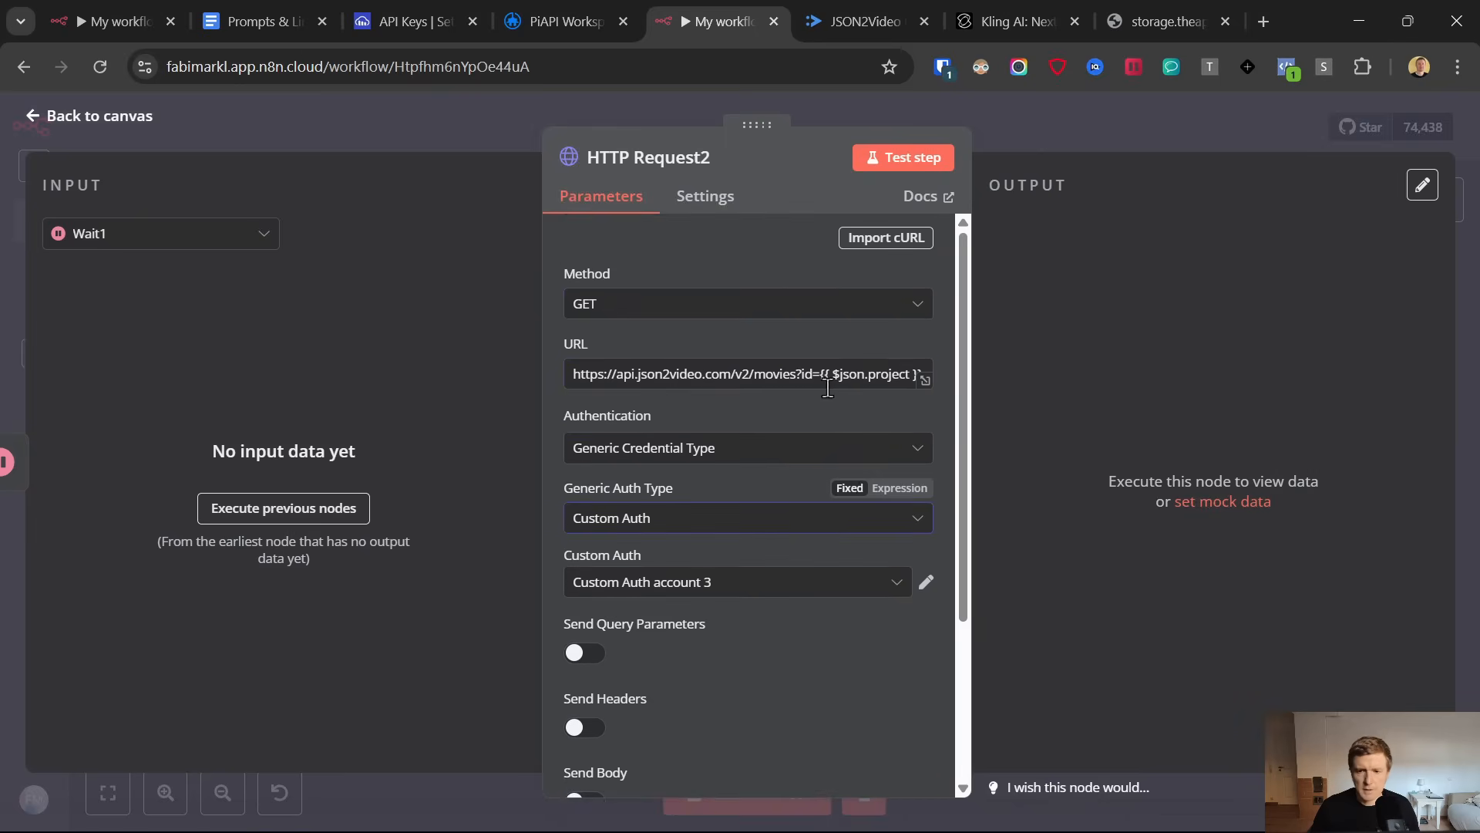
Switch the HTTP Request2 URL to an expression and execute the previous nodes to resolve the project ID
{"action": "left_click_drag", "start_coordinate": [824, 374], "coordinate": [844, 374]}
{"action": "right_click", "coordinate": [844, 374]}
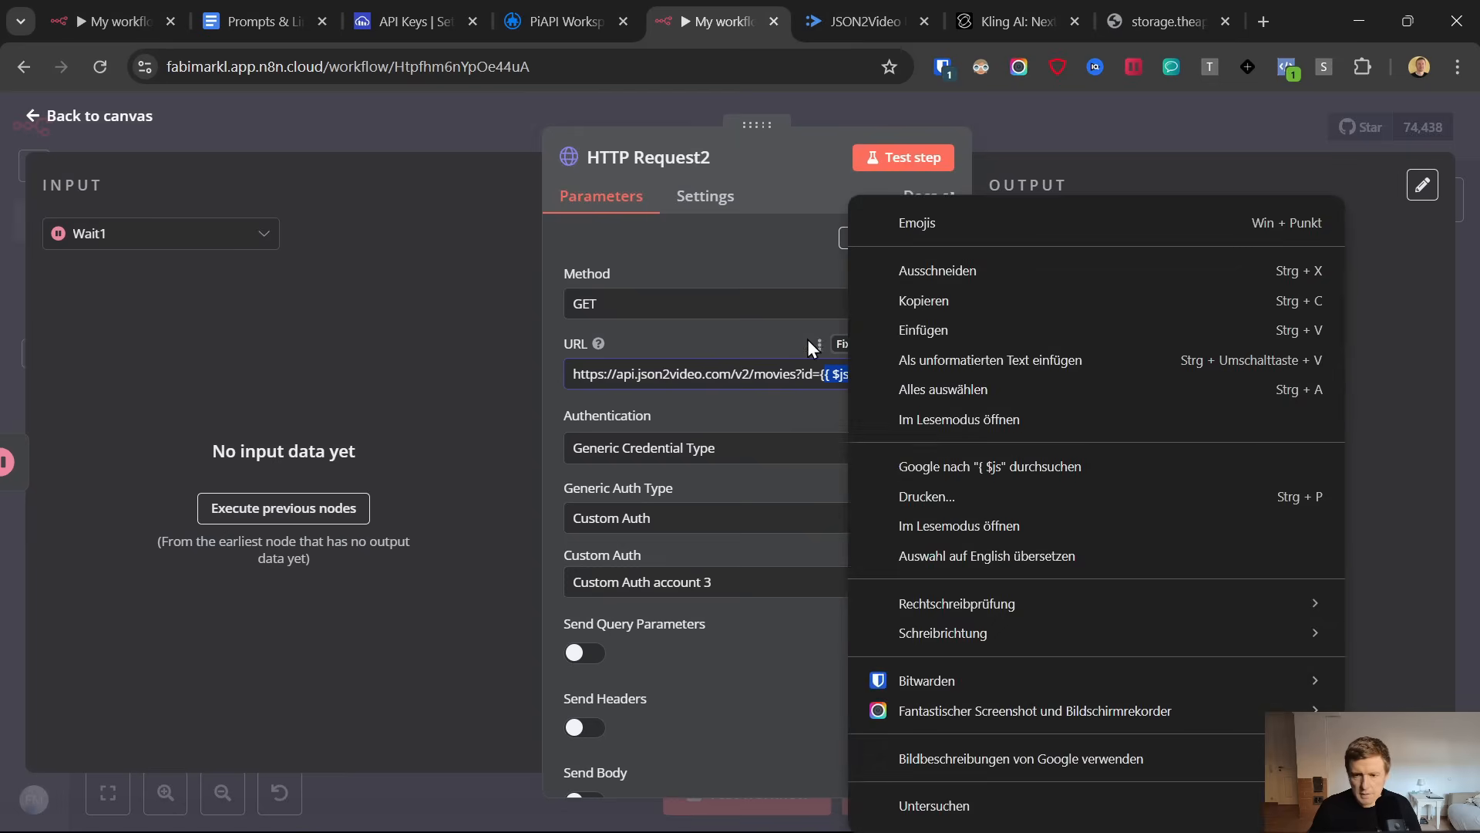
{"action": "left_click", "coordinate": [807, 340]}
{"action": "left_click", "coordinate": [884, 345]}
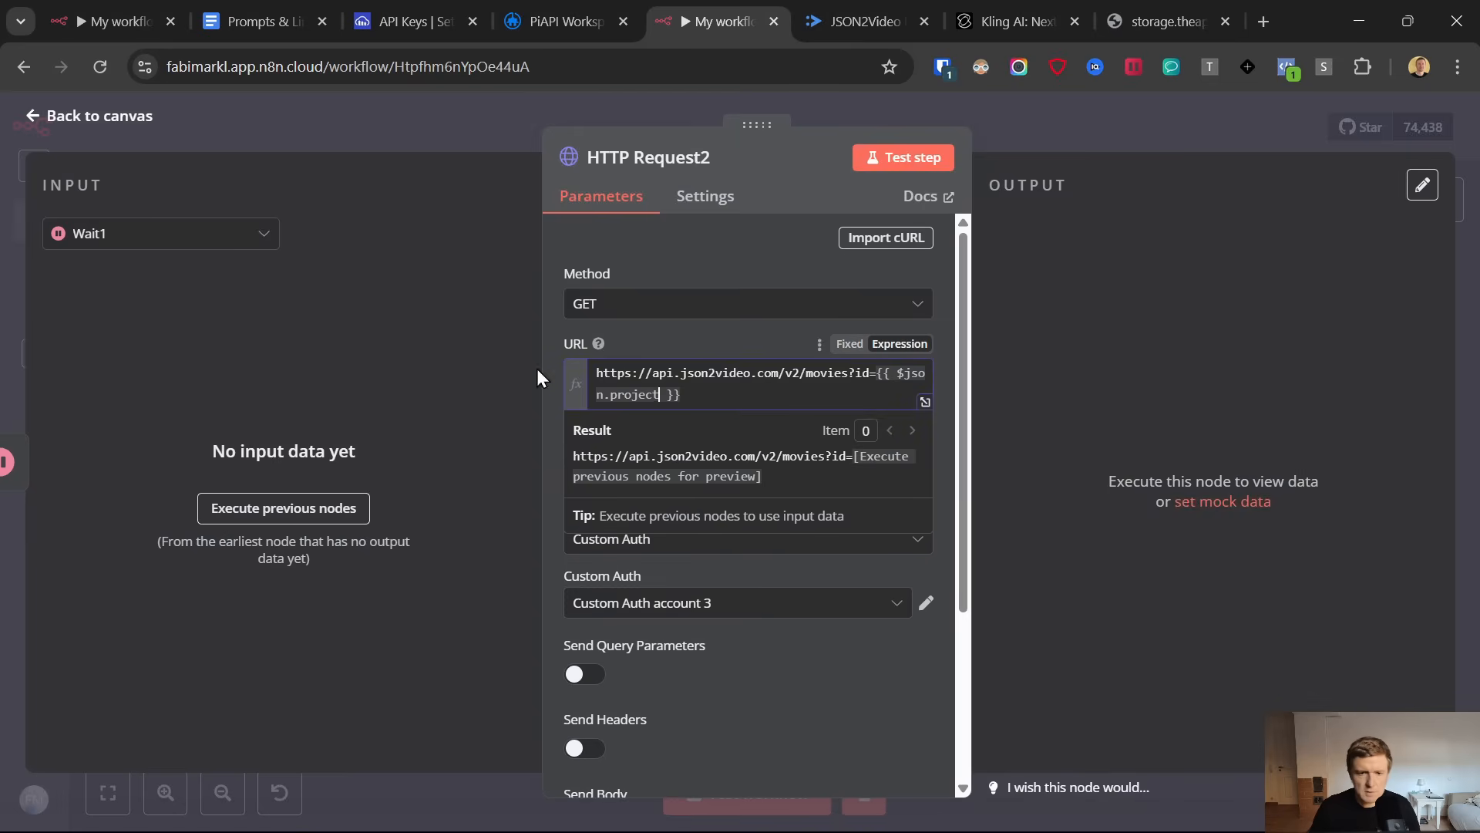
{"action": "left_click", "coordinate": [285, 508]}
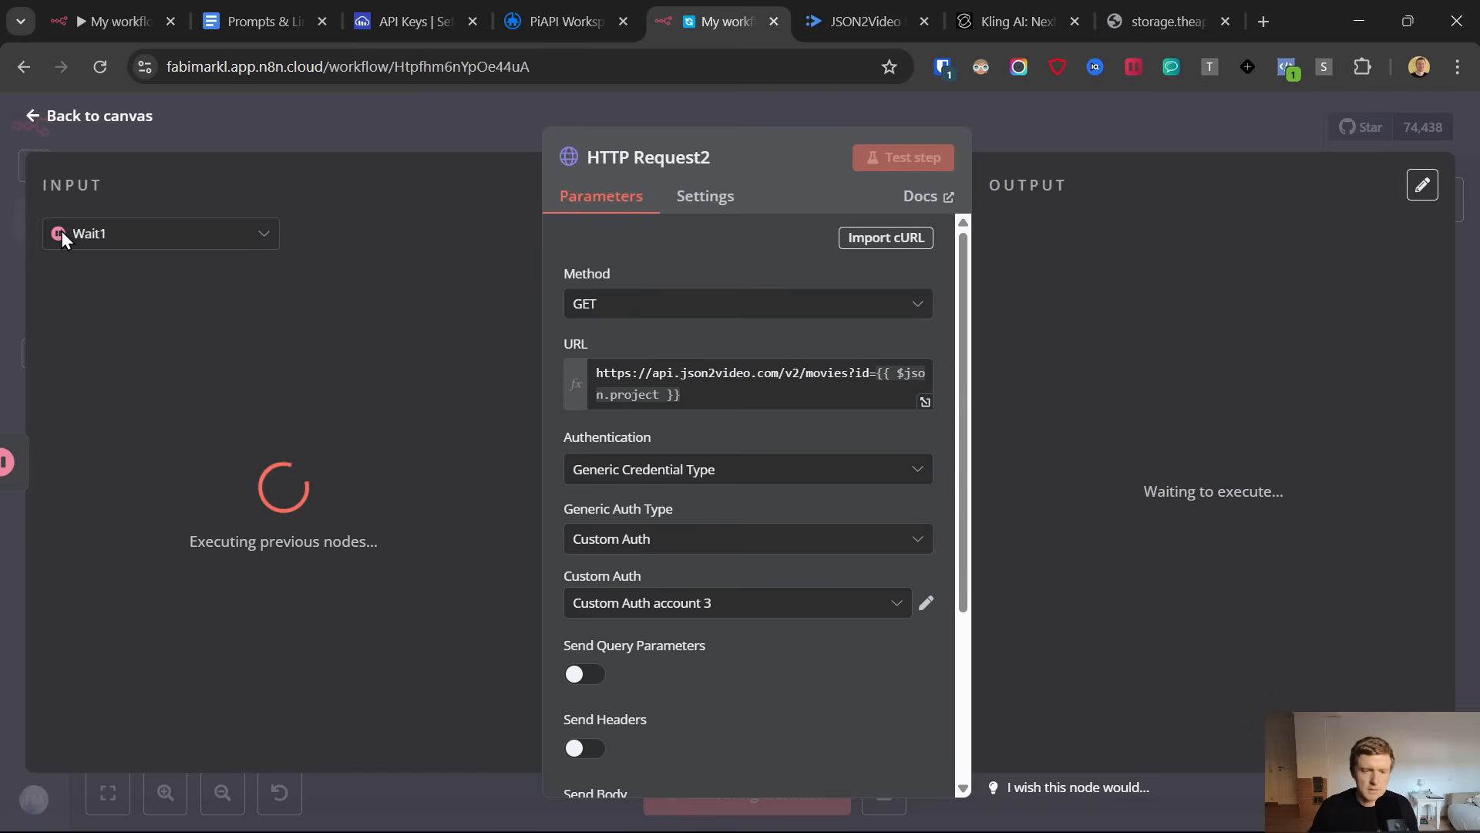
{"action": "left_click", "coordinate": [677, 394]}
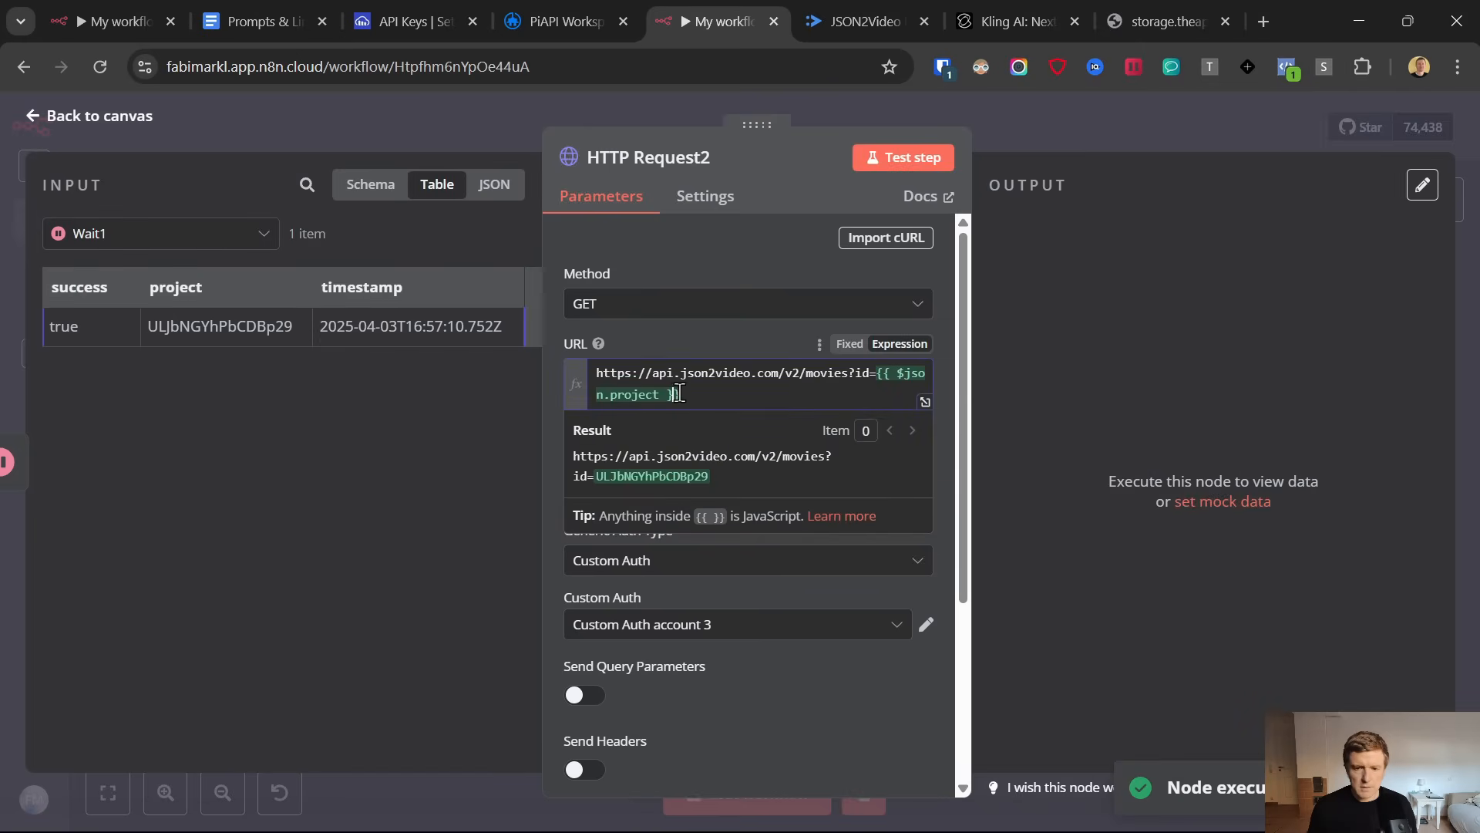
Test the HTTP Request2 node, open the rendered movie's URL from its output in a new tab, and return to the canvas
{"action": "left_click", "coordinate": [918, 158]}
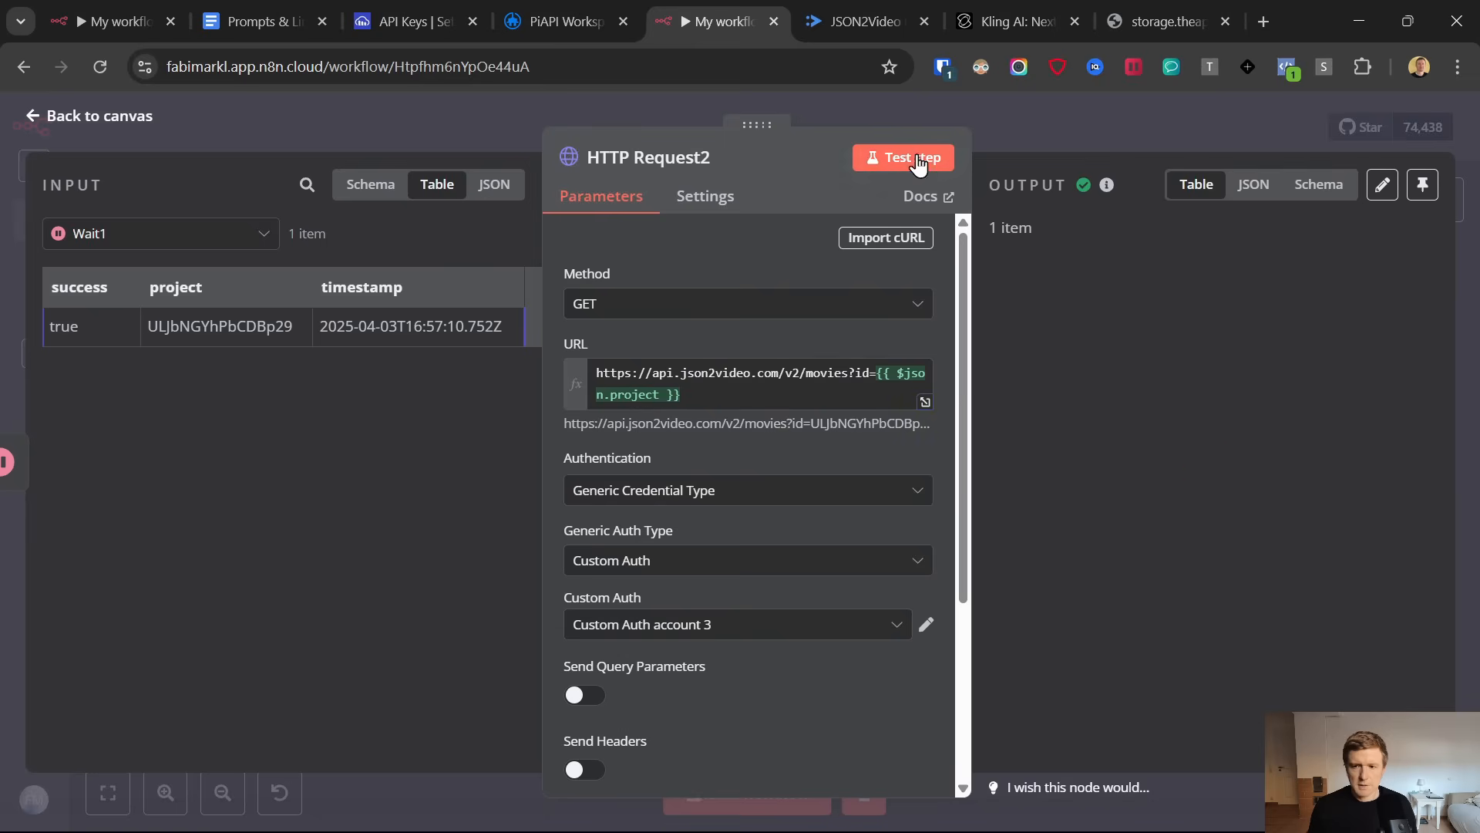
{"action": "left_click_drag", "start_coordinate": [1394, 449], "coordinate": [1115, 423]}
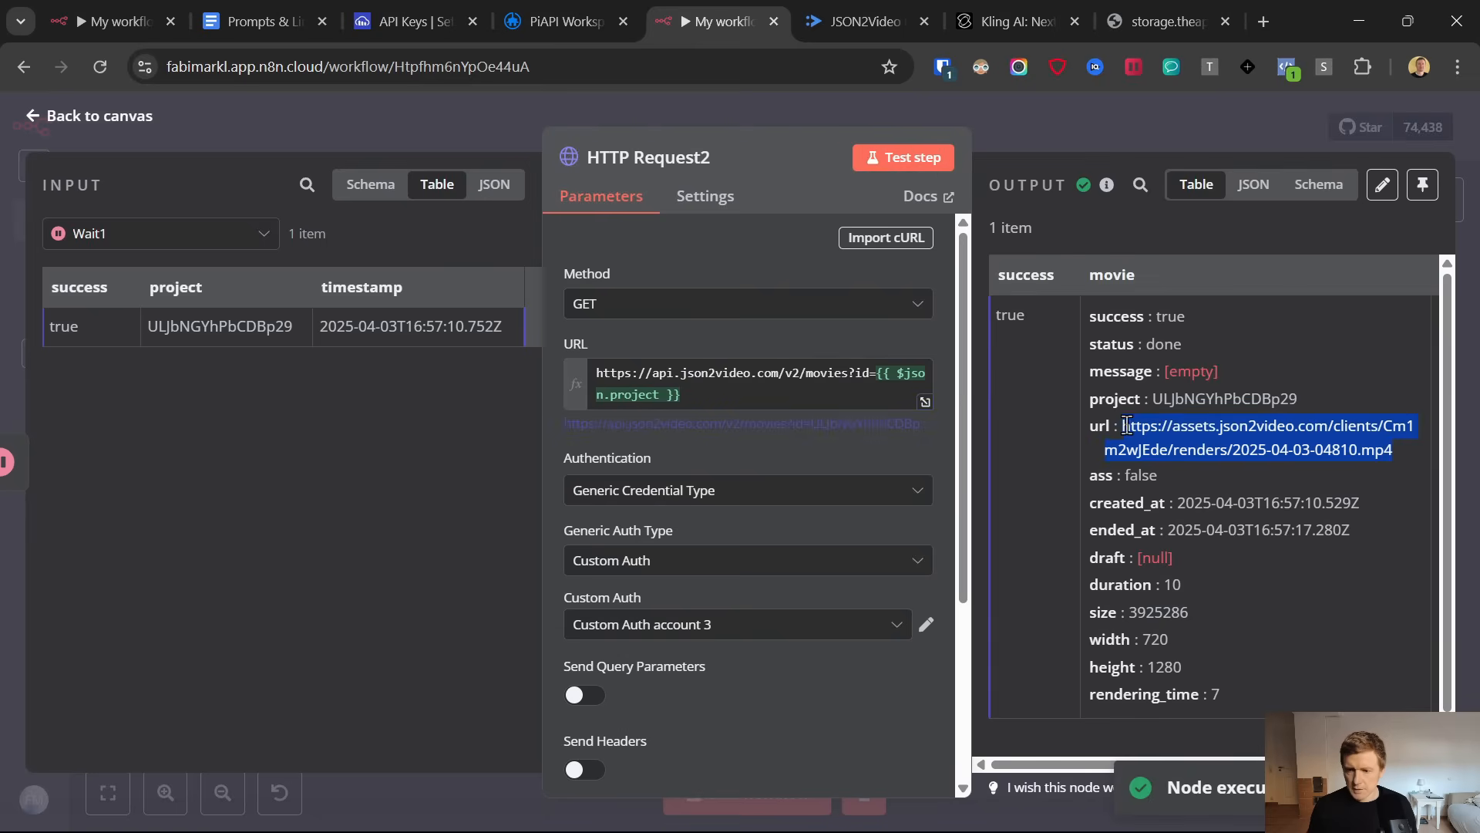
{"action": "right_click", "coordinate": [1142, 426]}
{"action": "left_click", "coordinate": [869, 511]}
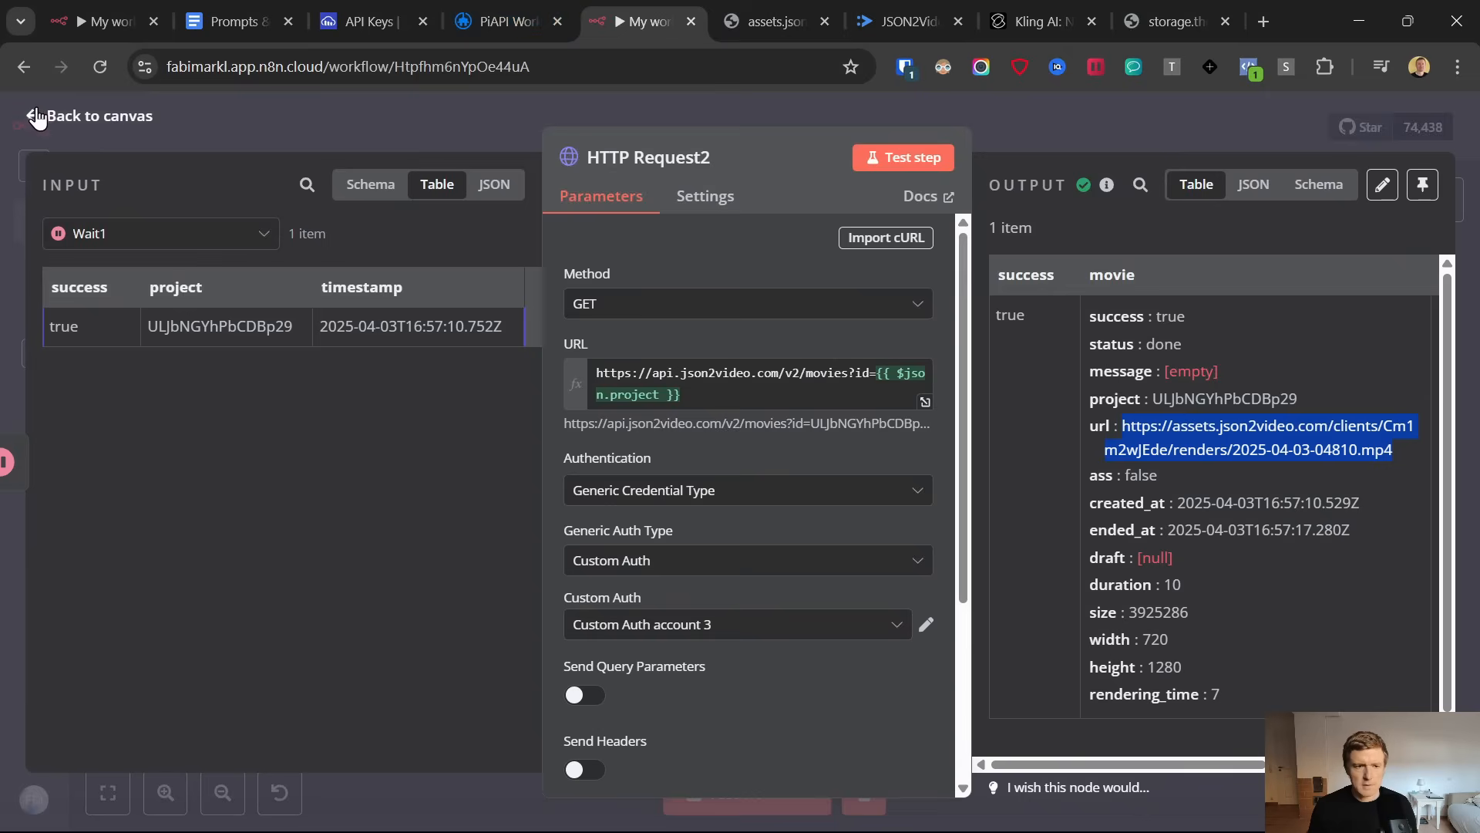
{"action": "left_click", "coordinate": [36, 117]}
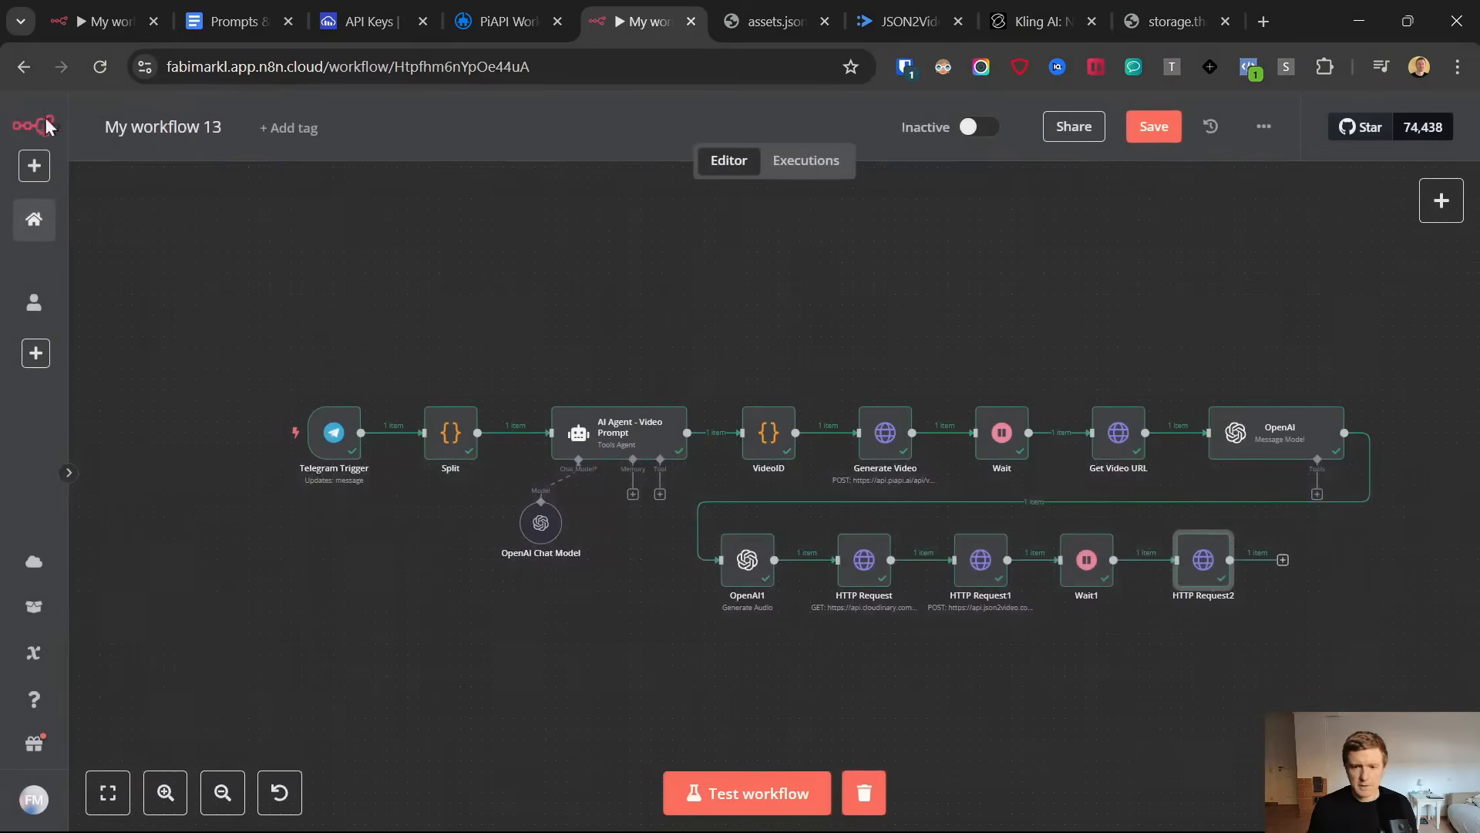
Add a Wait node after HTTP Request2, set its wait amount to 20 seconds, and return to the canvas
{"action": "left_click", "coordinate": [1283, 564]}
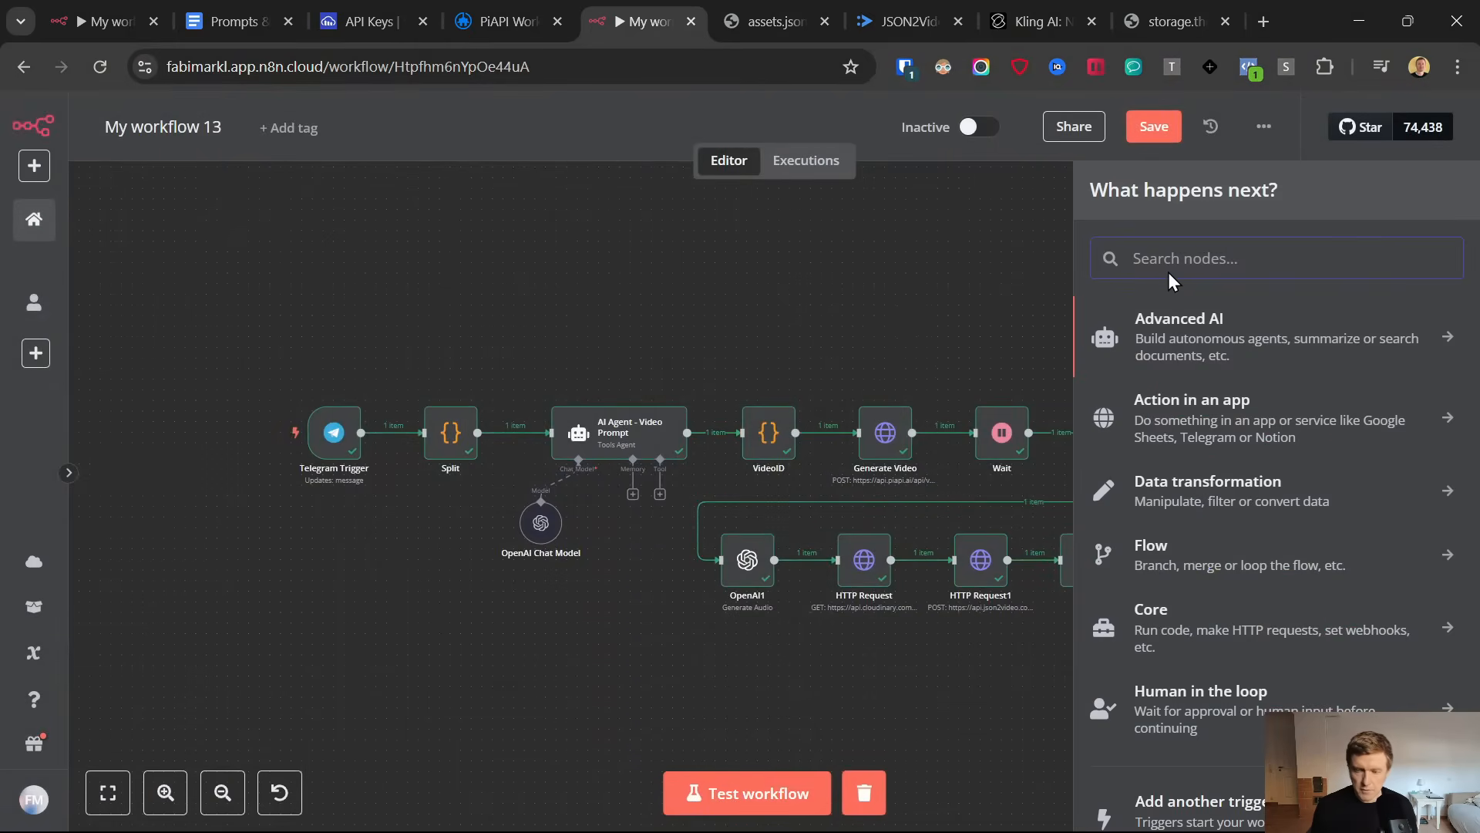
{"action": "type", "text": "wait"}
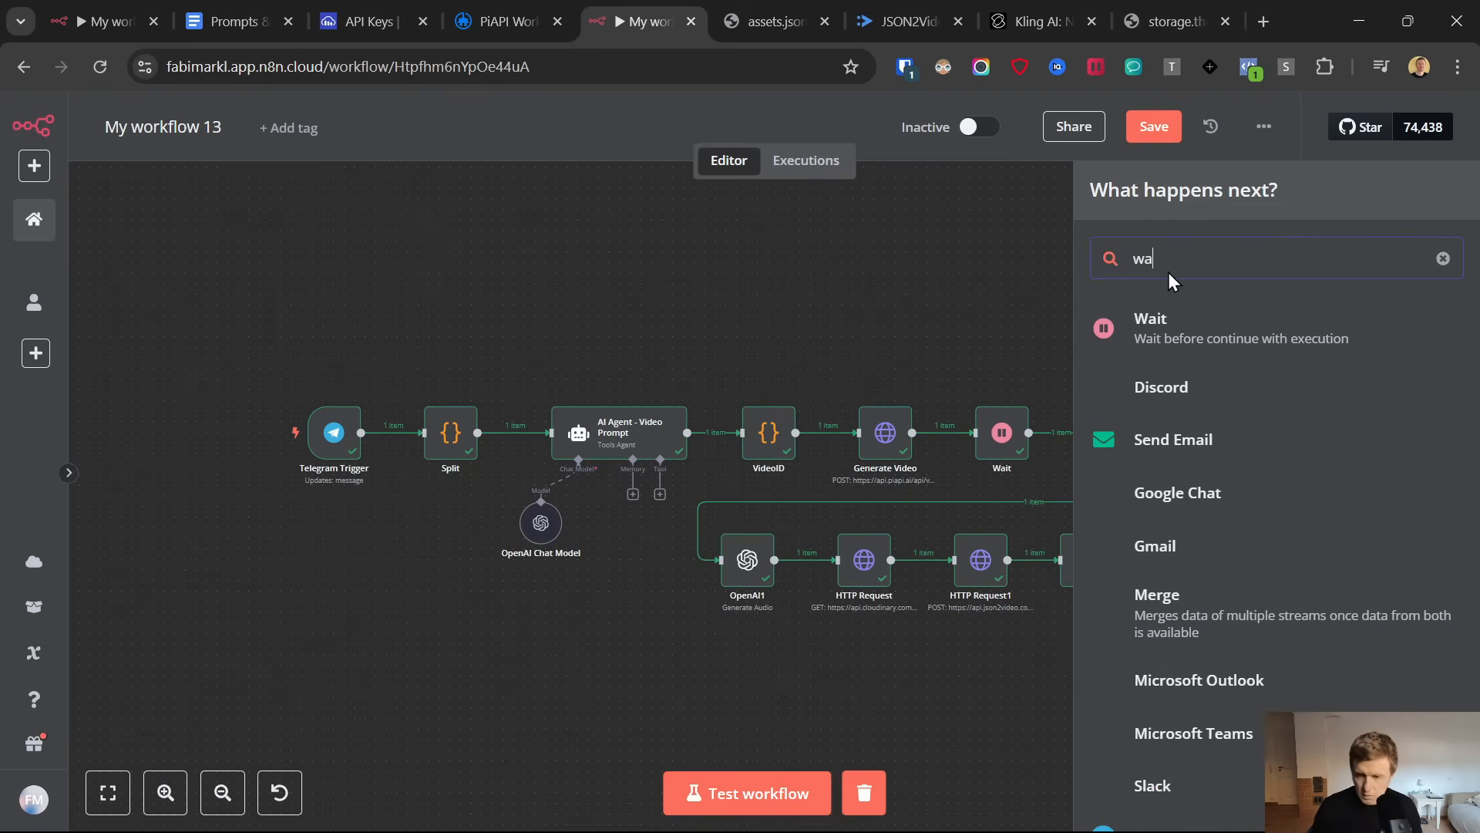
{"action": "left_click", "coordinate": [1173, 325]}
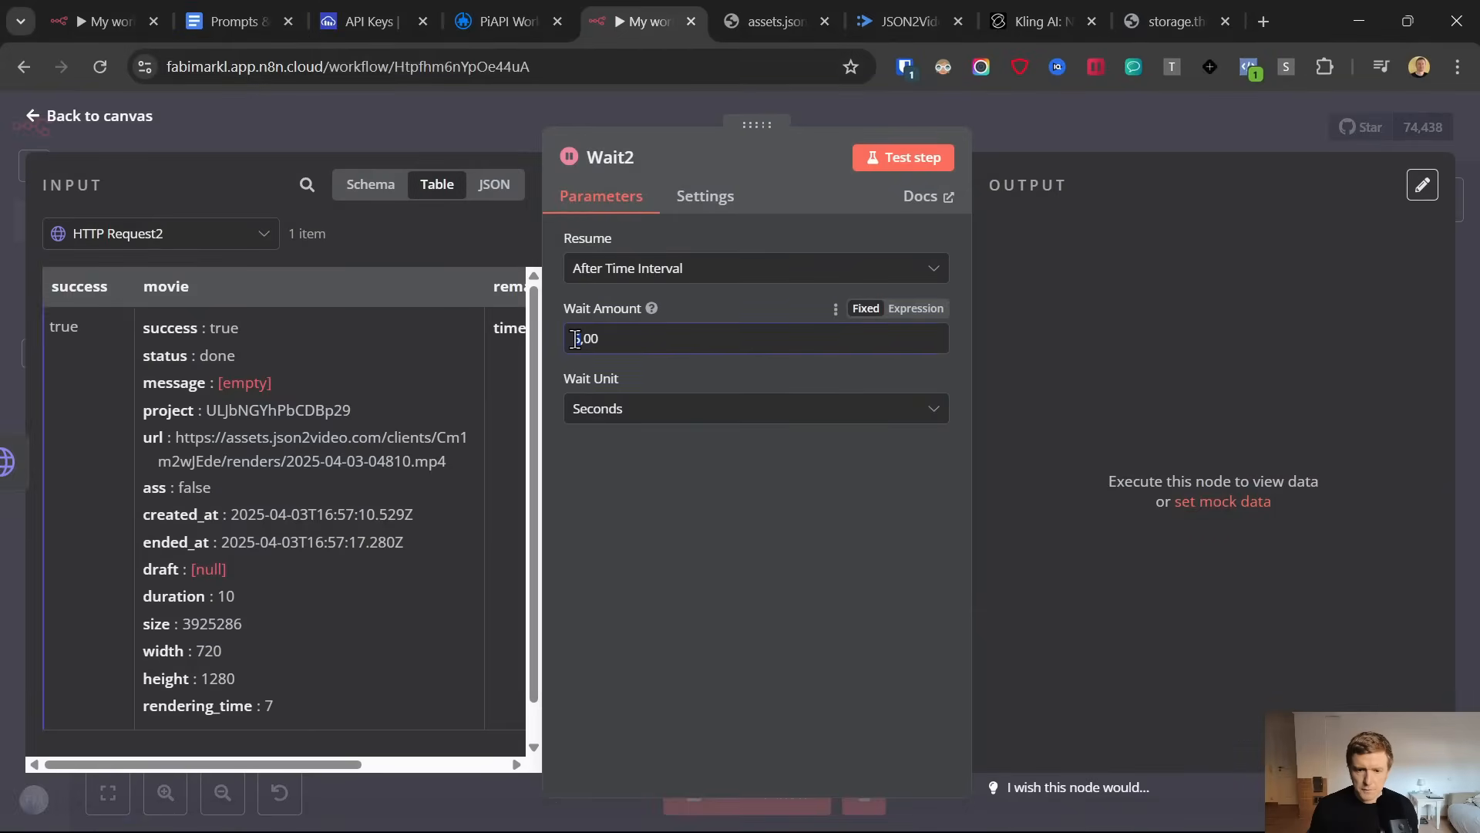
{"action": "left_click_drag", "start_coordinate": [575, 339], "coordinate": [569, 334]}
{"action": "type", "text": "20"}
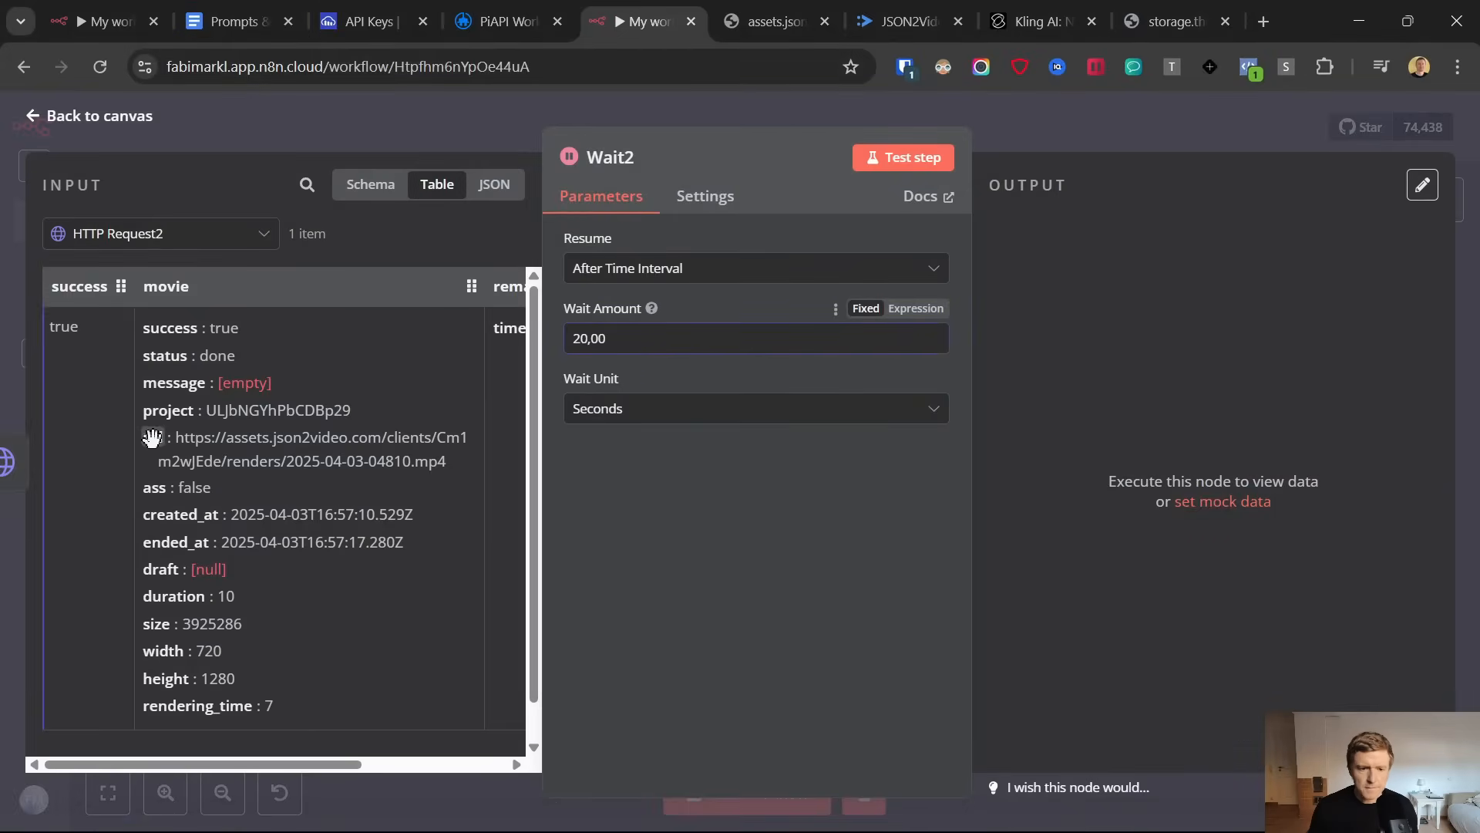
{"action": "left_click", "coordinate": [612, 508]}
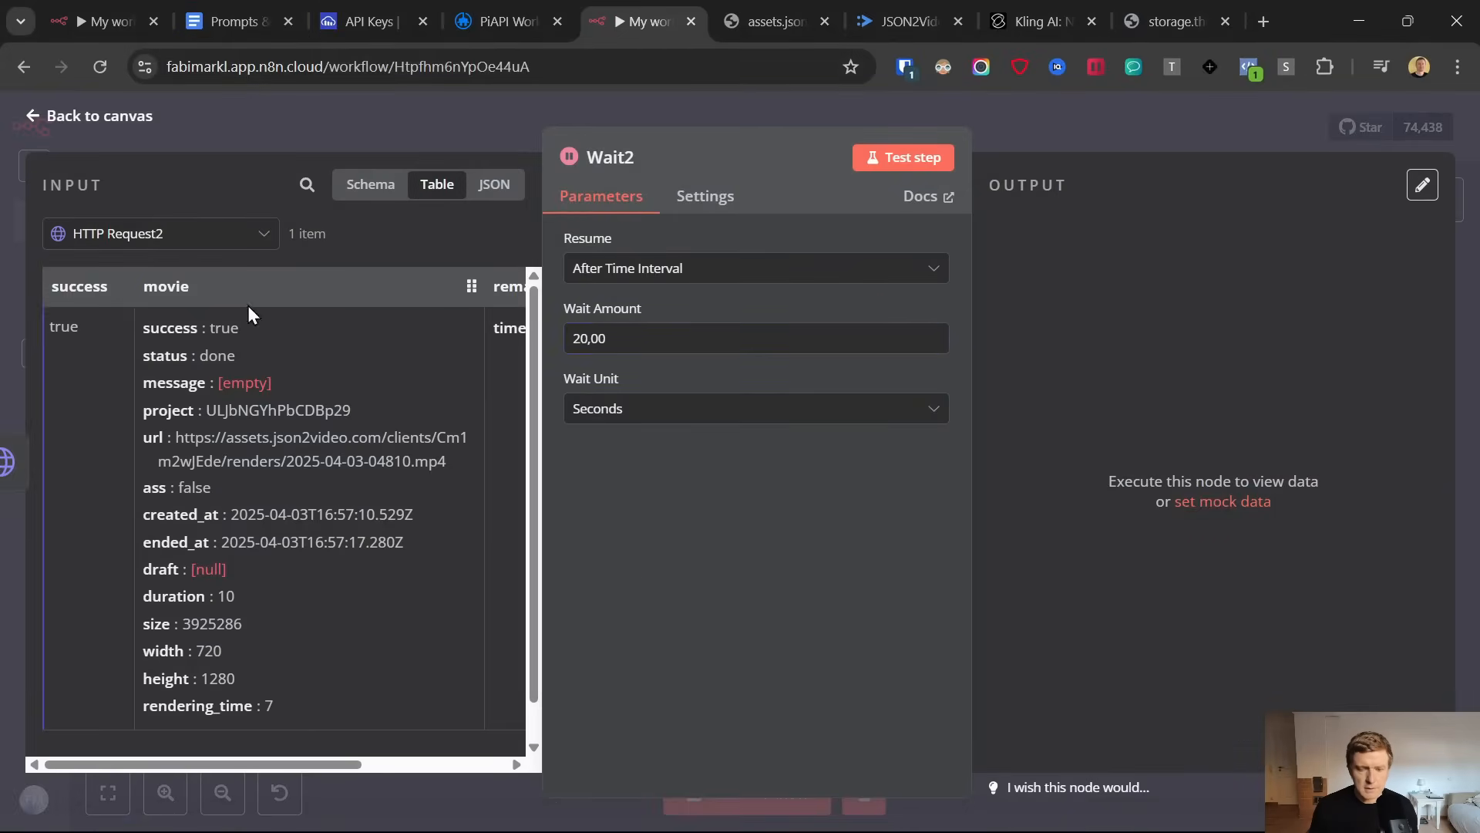
{"action": "left_click", "coordinate": [32, 118]}
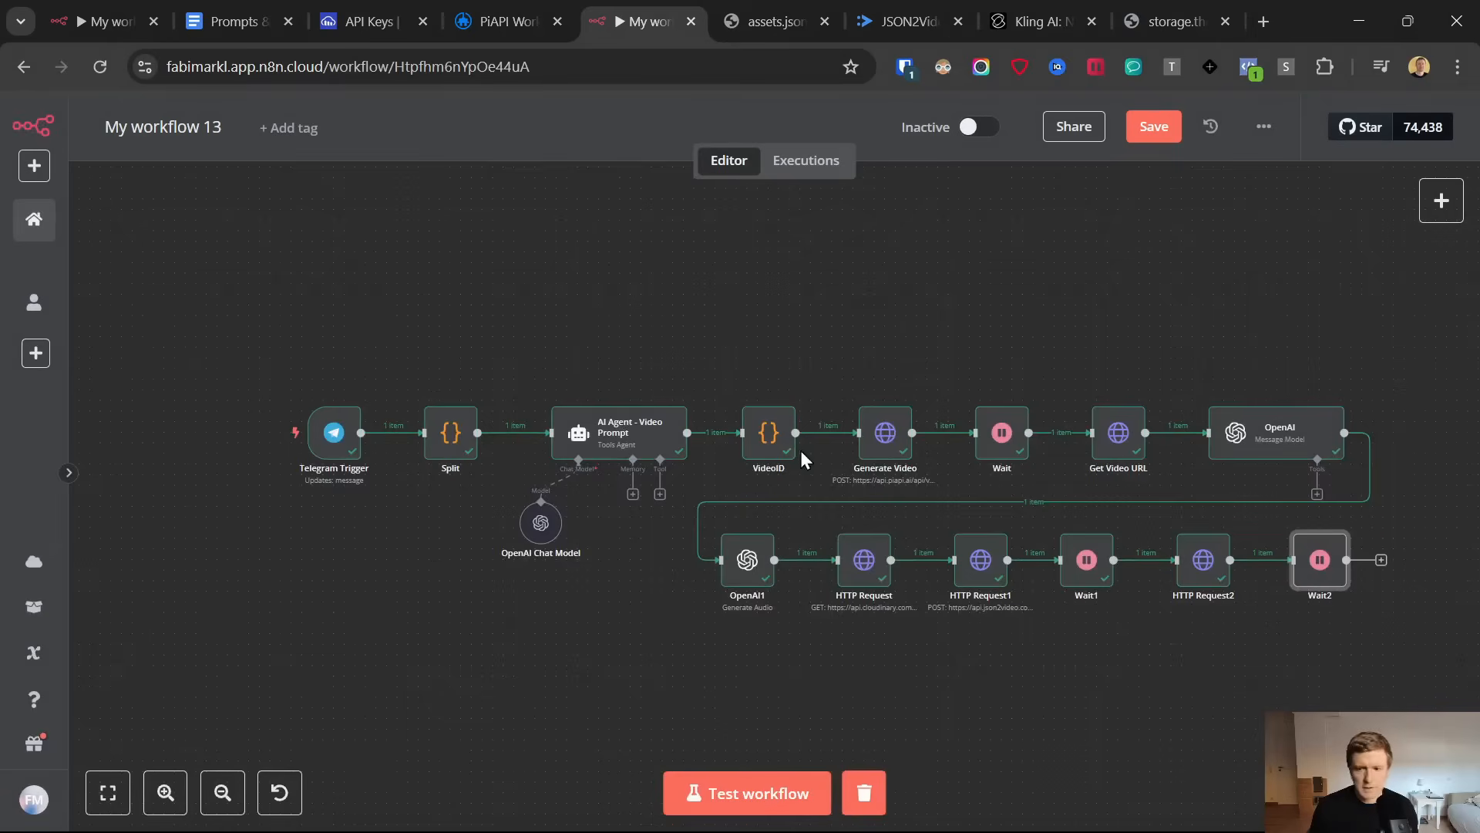
Add an HTTP Request node after the Wait2 node and set its method to POST
{"action": "left_click", "coordinate": [1381, 559]}
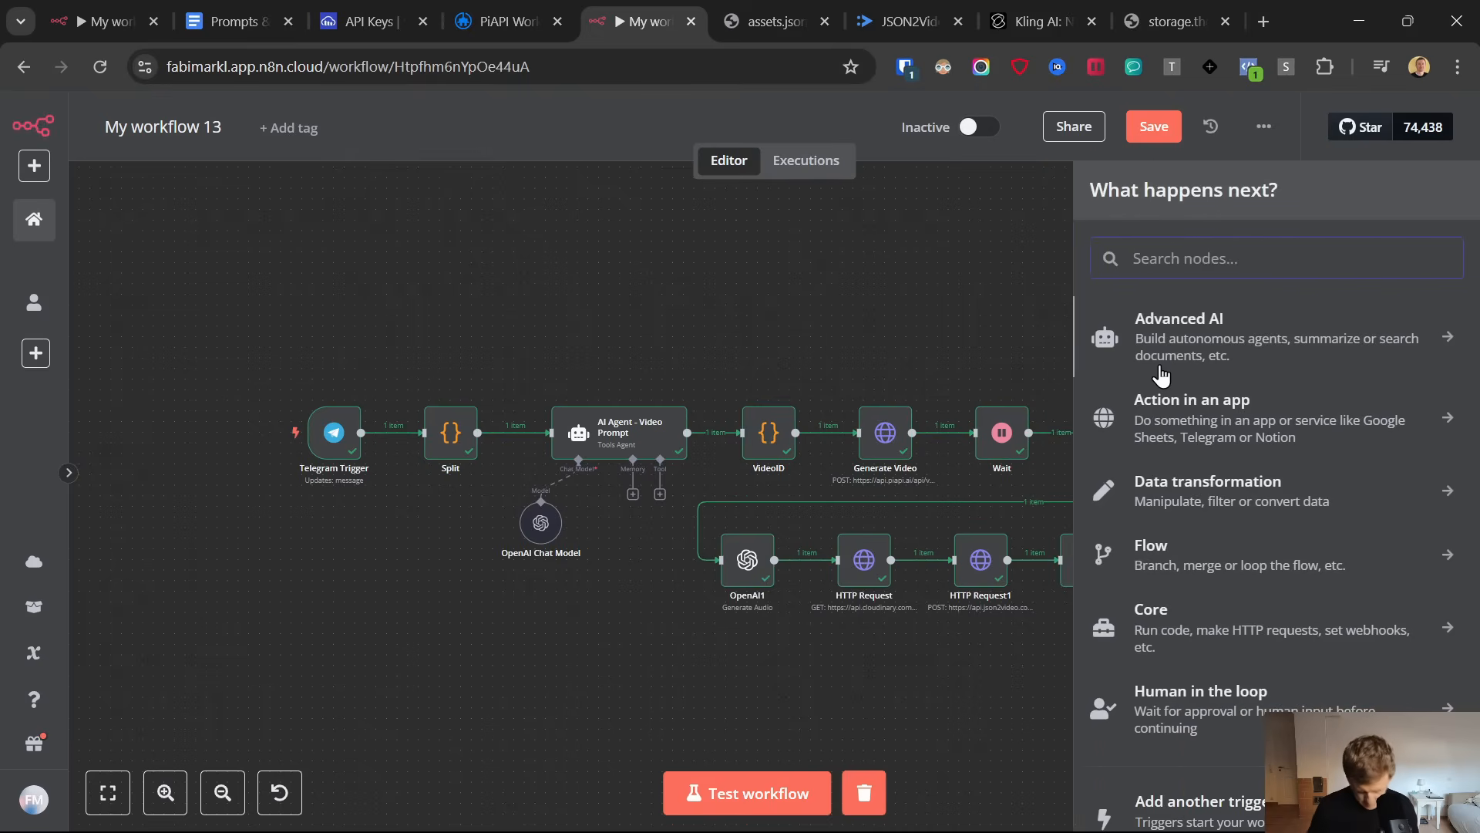
{"action": "type", "text": "http"}
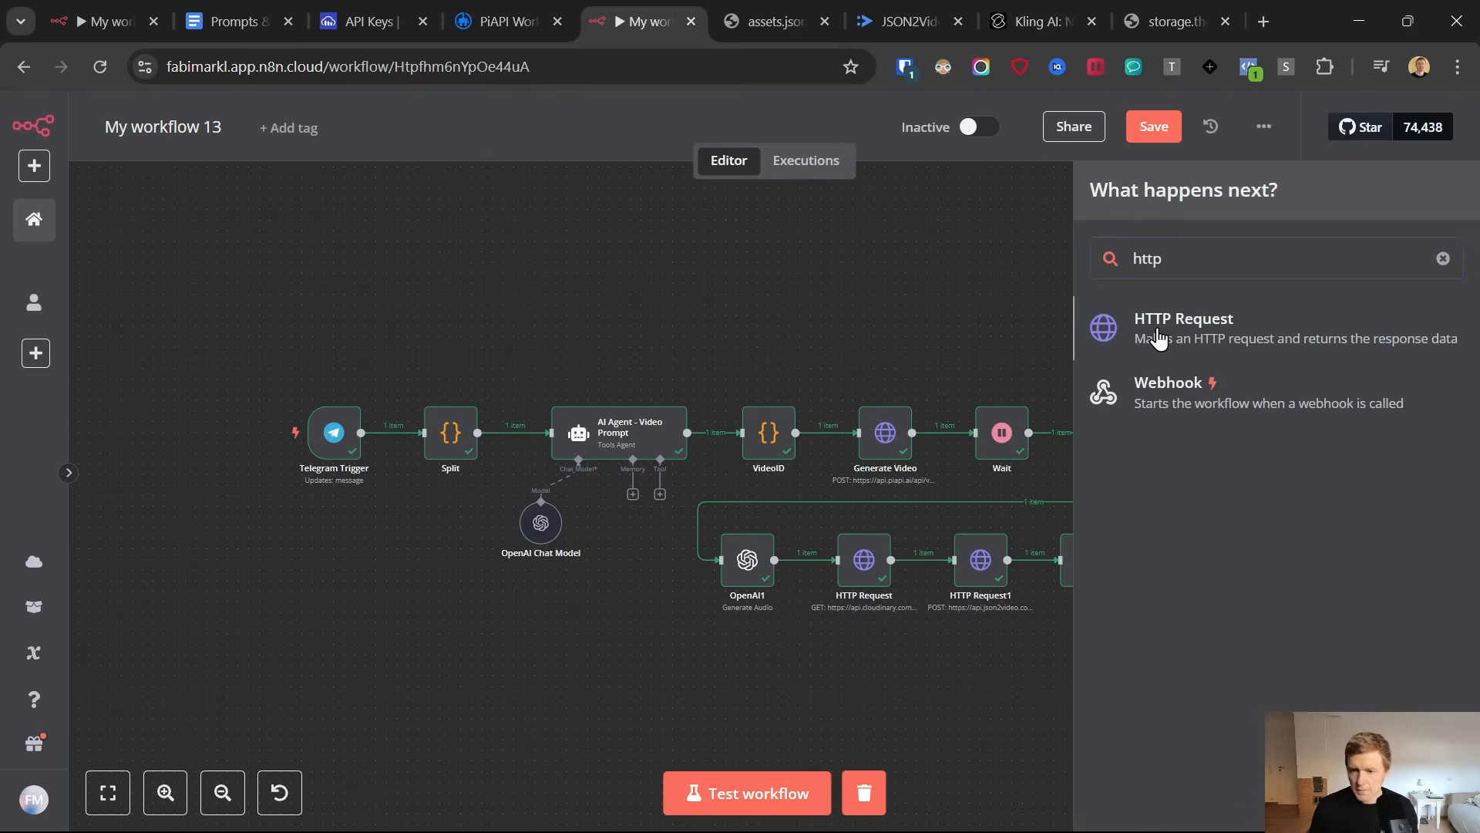
{"action": "key", "text": "Return"}
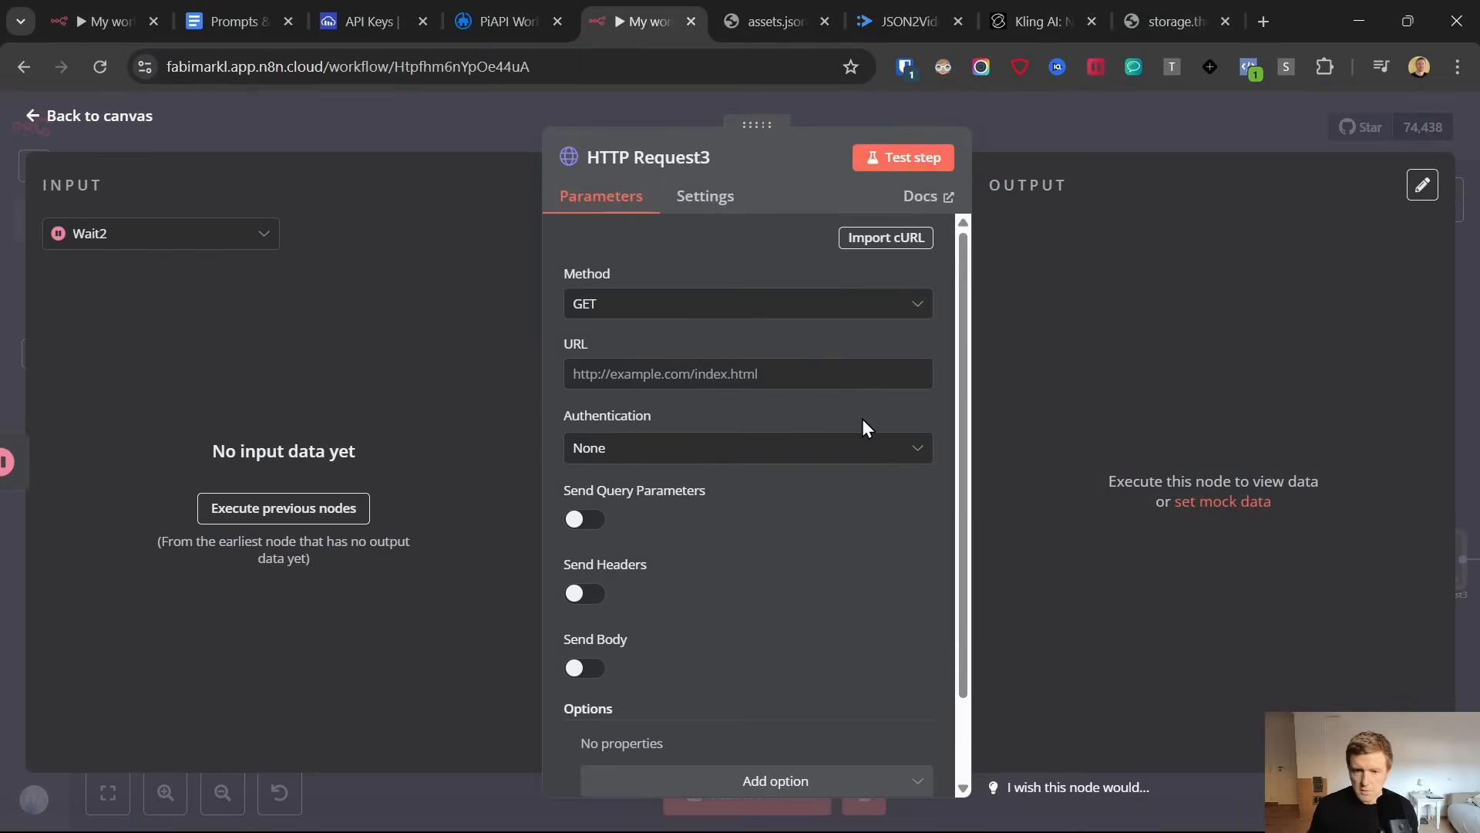
{"action": "left_click", "coordinate": [625, 309]}
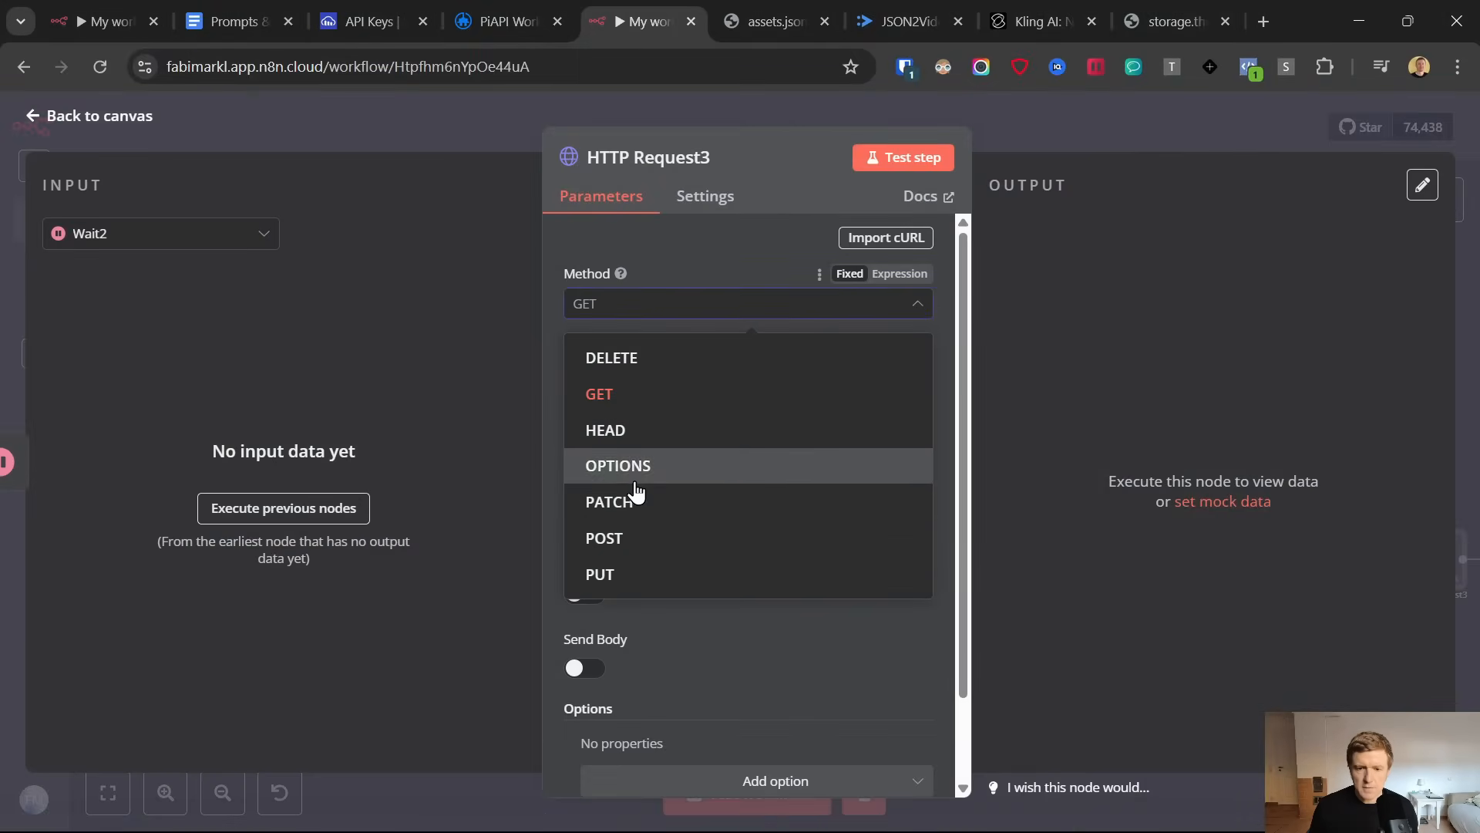
{"action": "left_click", "coordinate": [623, 540]}
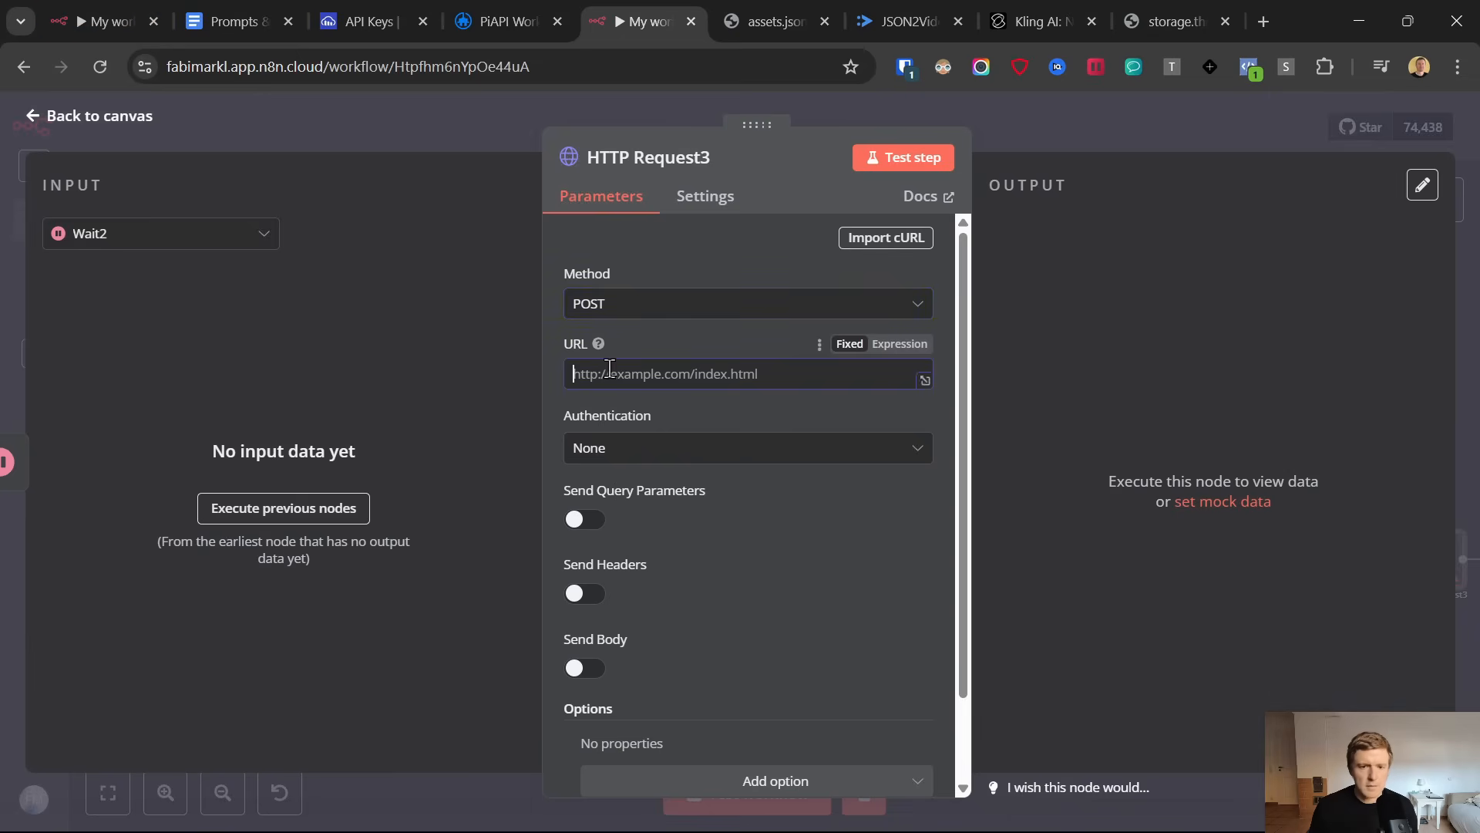
{"action": "left_click", "coordinate": [231, 22]}
{"action": "scroll", "coordinate": [540, 497], "scroll_direction": "down", "scroll_amount": 5}
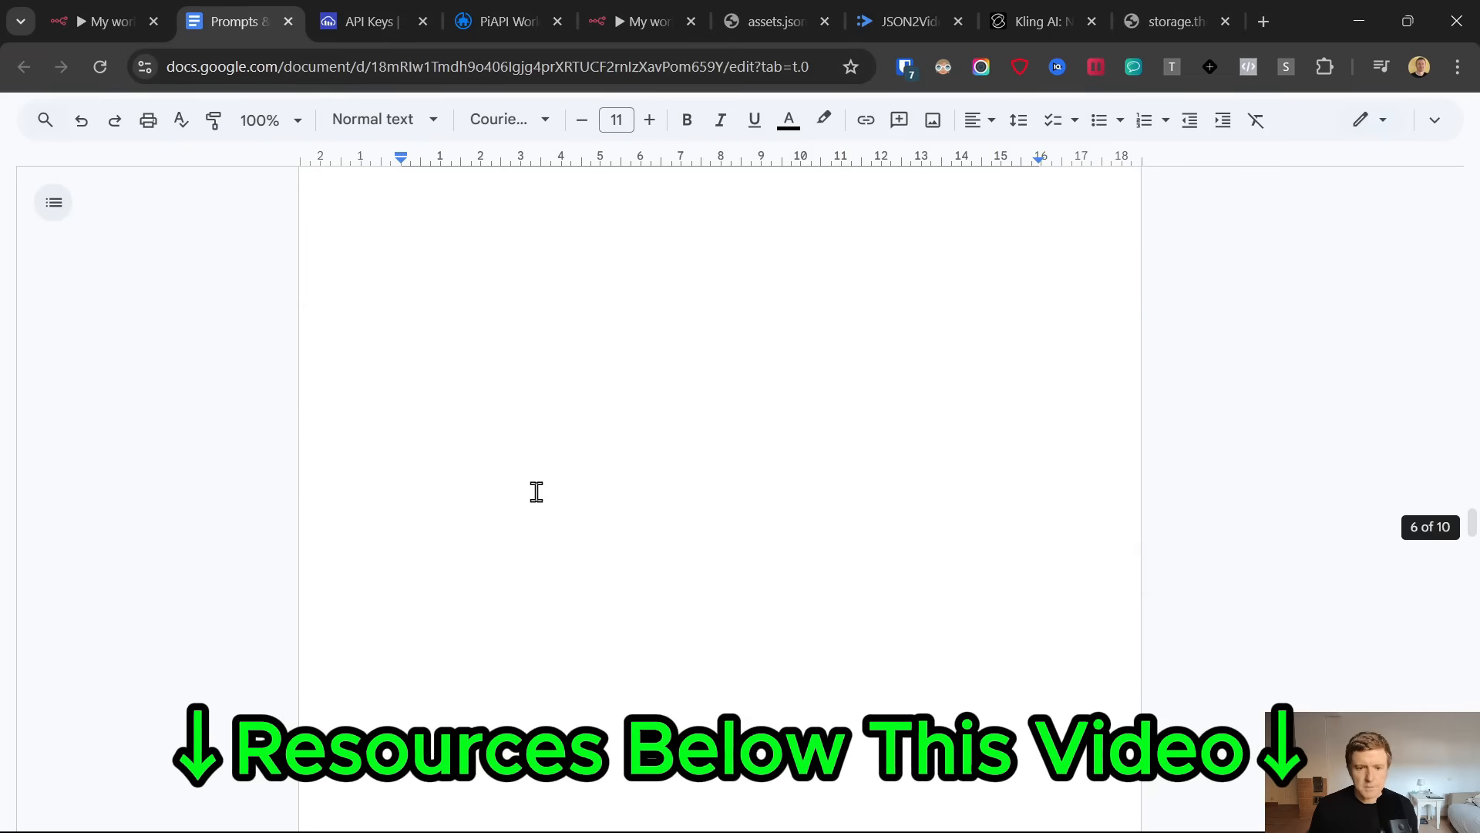
{"action": "left_click_drag", "start_coordinate": [397, 446], "coordinate": [816, 439]}
{"action": "key", "text": "ctrl+c"}
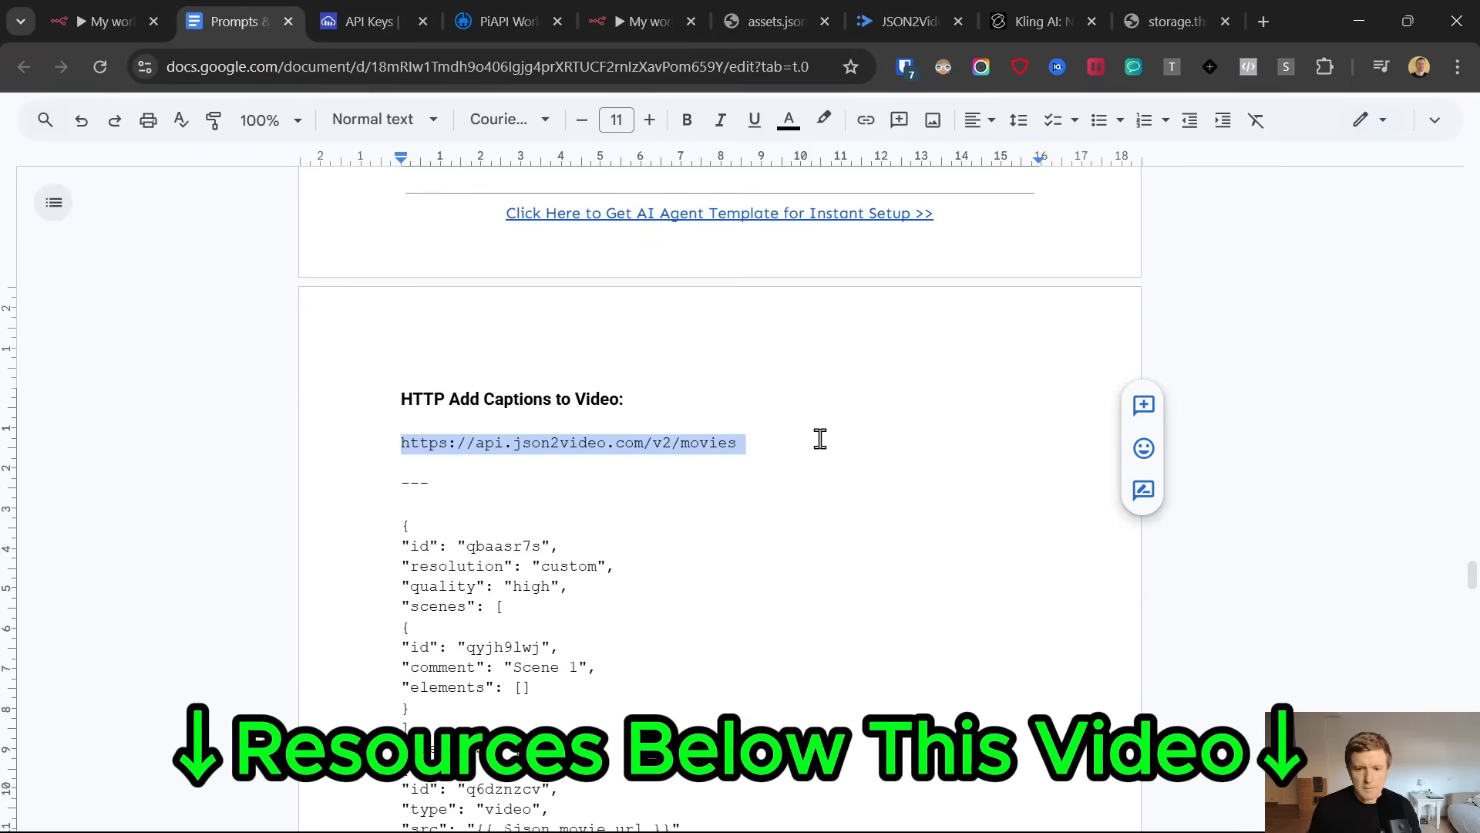
{"action": "left_click", "coordinate": [651, 19]}
{"action": "left_click", "coordinate": [717, 375]}
{"action": "key", "text": "ctrl+v"}
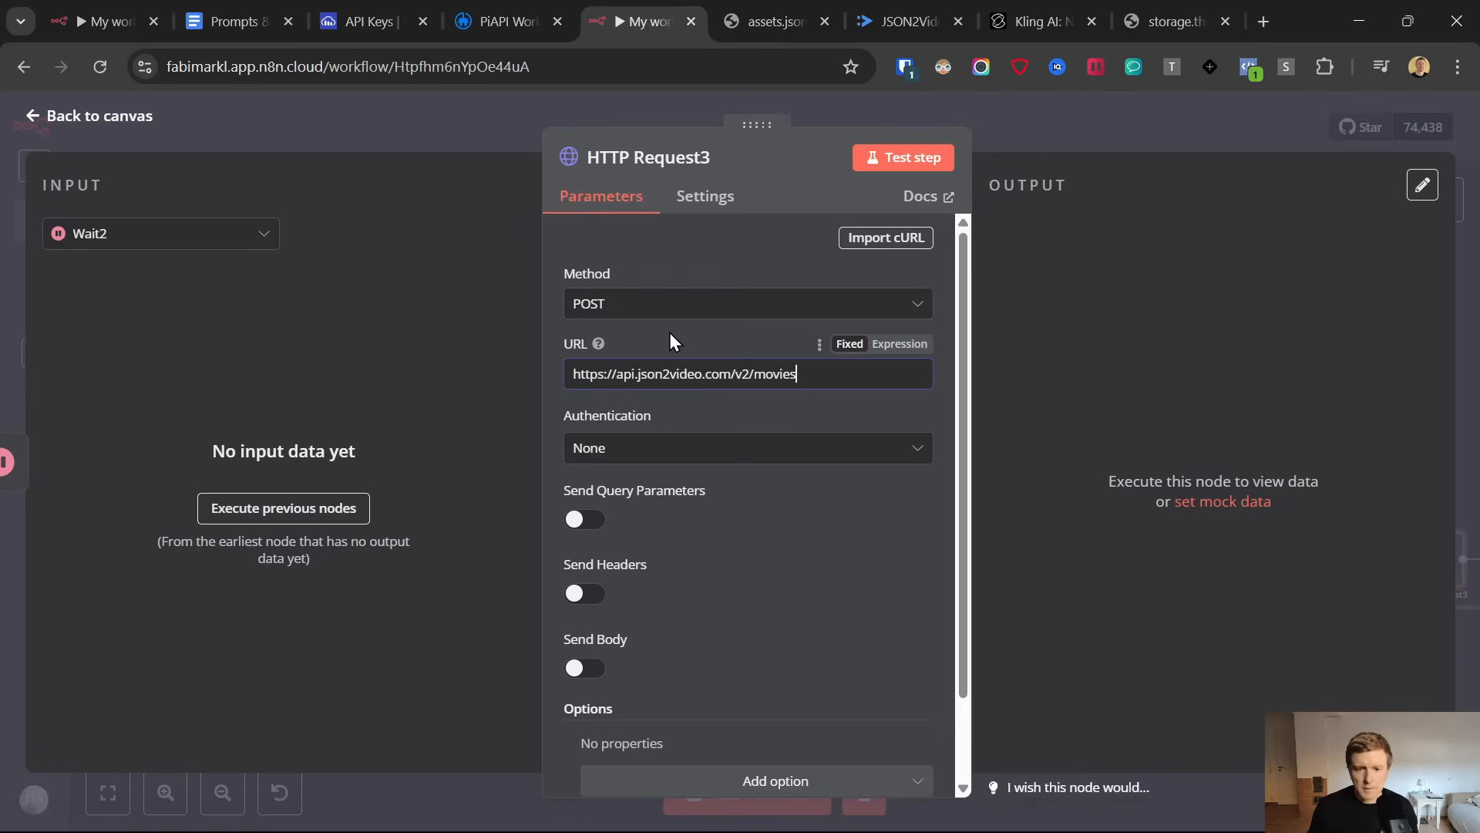
Set the HTTP Request3 node's authentication to Generic Credential Type with Custom Auth
{"action": "left_click", "coordinate": [660, 451]}
{"action": "left_click", "coordinate": [632, 628]}
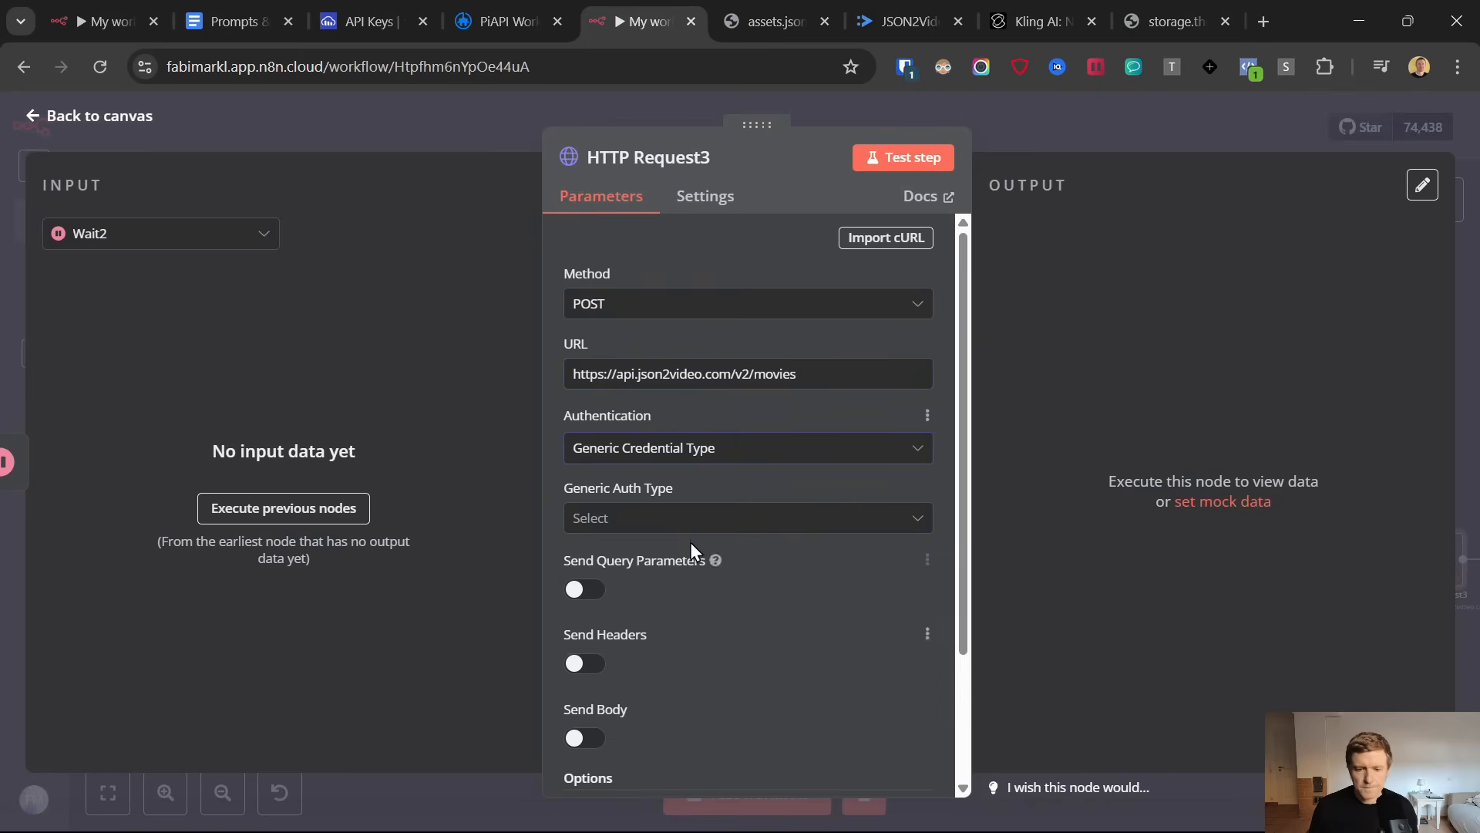
{"action": "left_click", "coordinate": [668, 524]}
{"action": "left_click", "coordinate": [650, 609]}
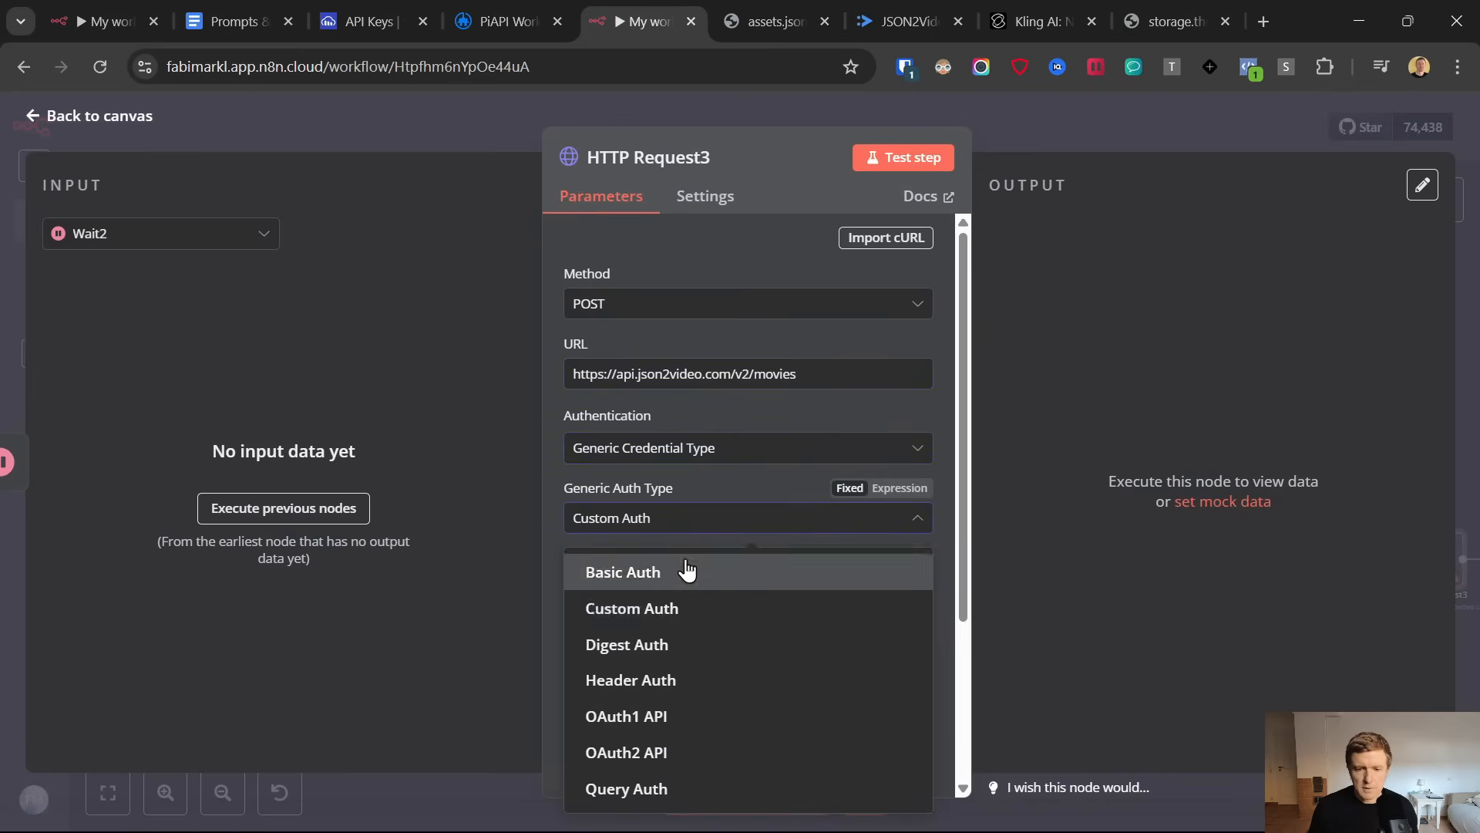
Enable Send Body on the HTTP Request3 node and specify the body using JSON
{"action": "scroll", "coordinate": [714, 612], "scroll_direction": "down", "scroll_amount": 3}
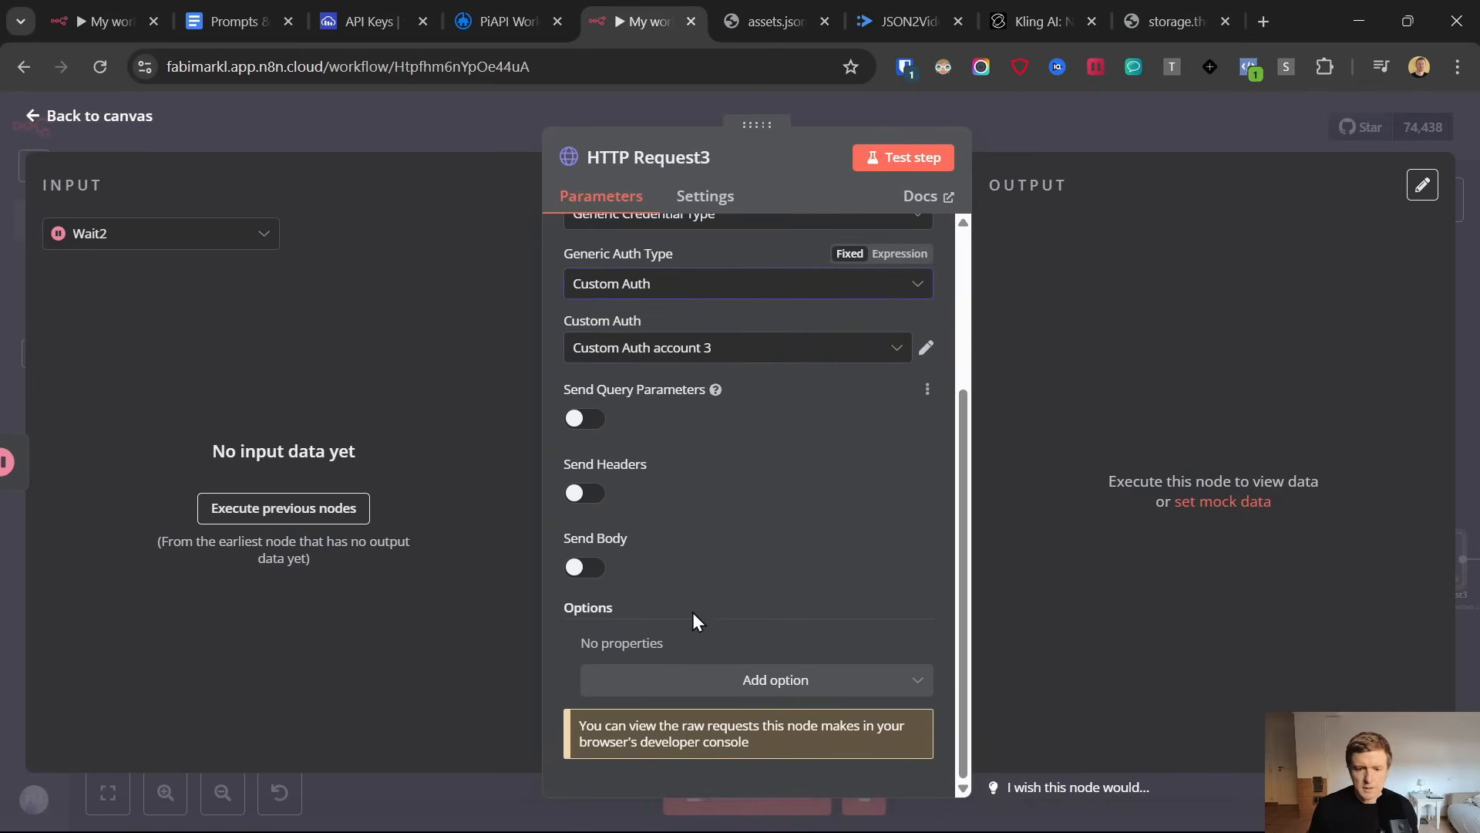
{"action": "left_click", "coordinate": [585, 566]}
{"action": "scroll", "coordinate": [669, 529], "scroll_direction": "down", "scroll_amount": 3}
{"action": "left_click", "coordinate": [665, 502]}
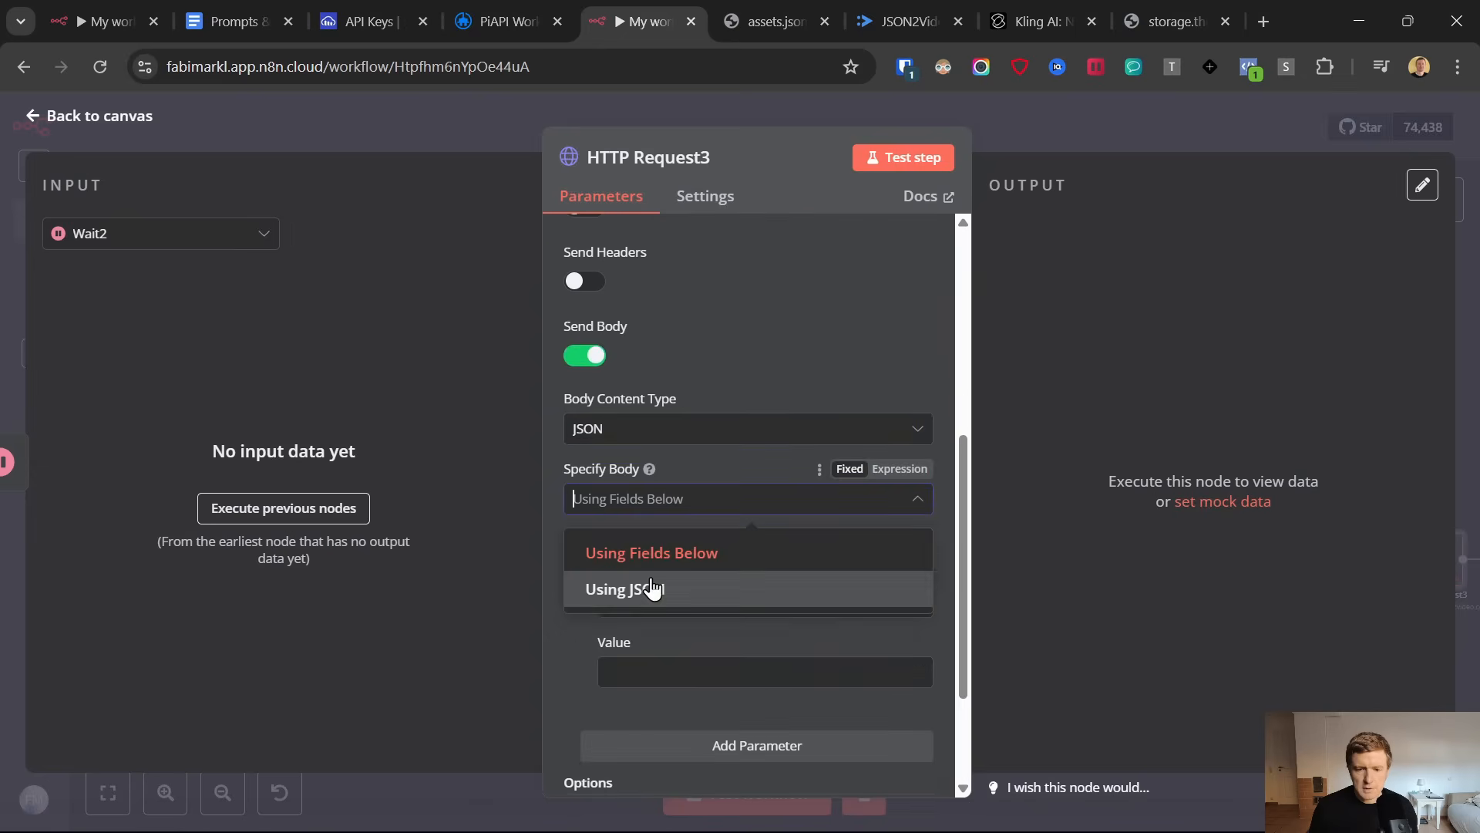
{"action": "left_click", "coordinate": [651, 591]}
Copy the complete JSON code under HTTP Add Captions to Video from the document into the HTTP Request3 node's JSON body
{"action": "left_click", "coordinate": [236, 14]}
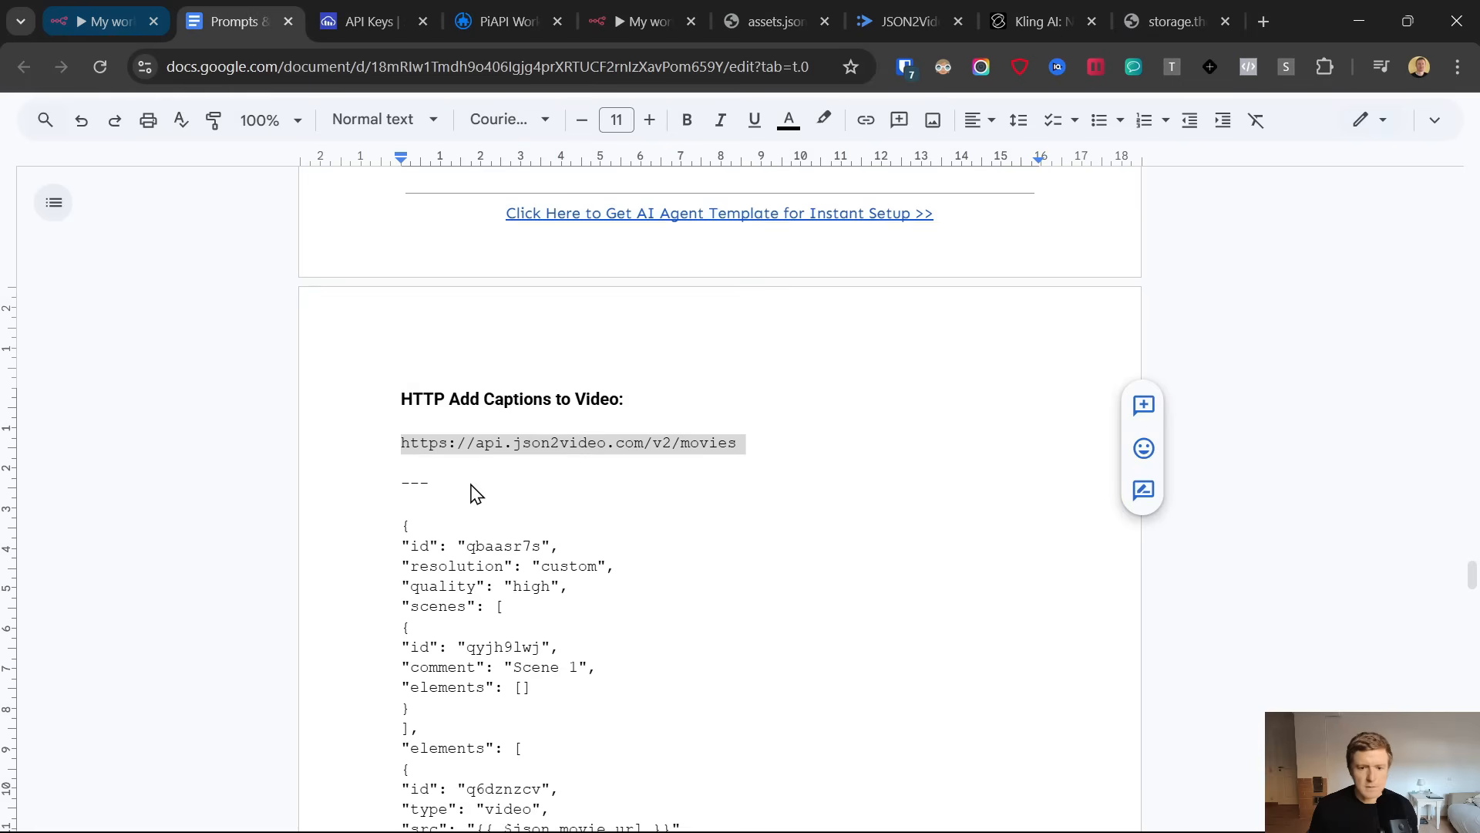
{"action": "left_click", "coordinate": [395, 521]}
{"action": "scroll", "coordinate": [602, 507], "scroll_direction": "down", "scroll_amount": 5}
{"action": "scroll", "coordinate": [581, 512], "scroll_direction": "down", "scroll_amount": 7}
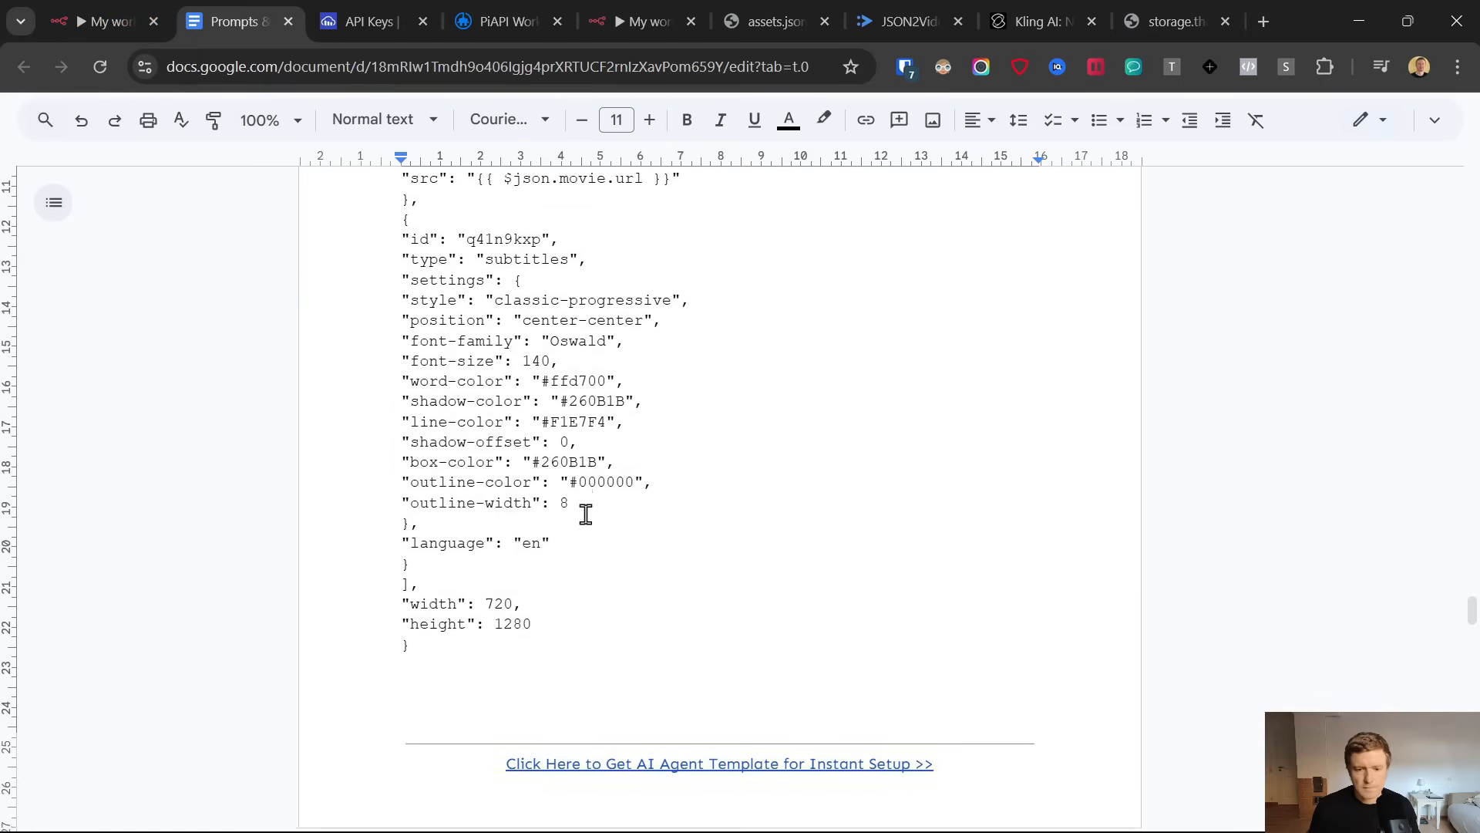
{"action": "scroll", "coordinate": [539, 506], "scroll_direction": "up", "scroll_amount": 2}
{"action": "left_click", "coordinate": [436, 349], "text": "shift"}
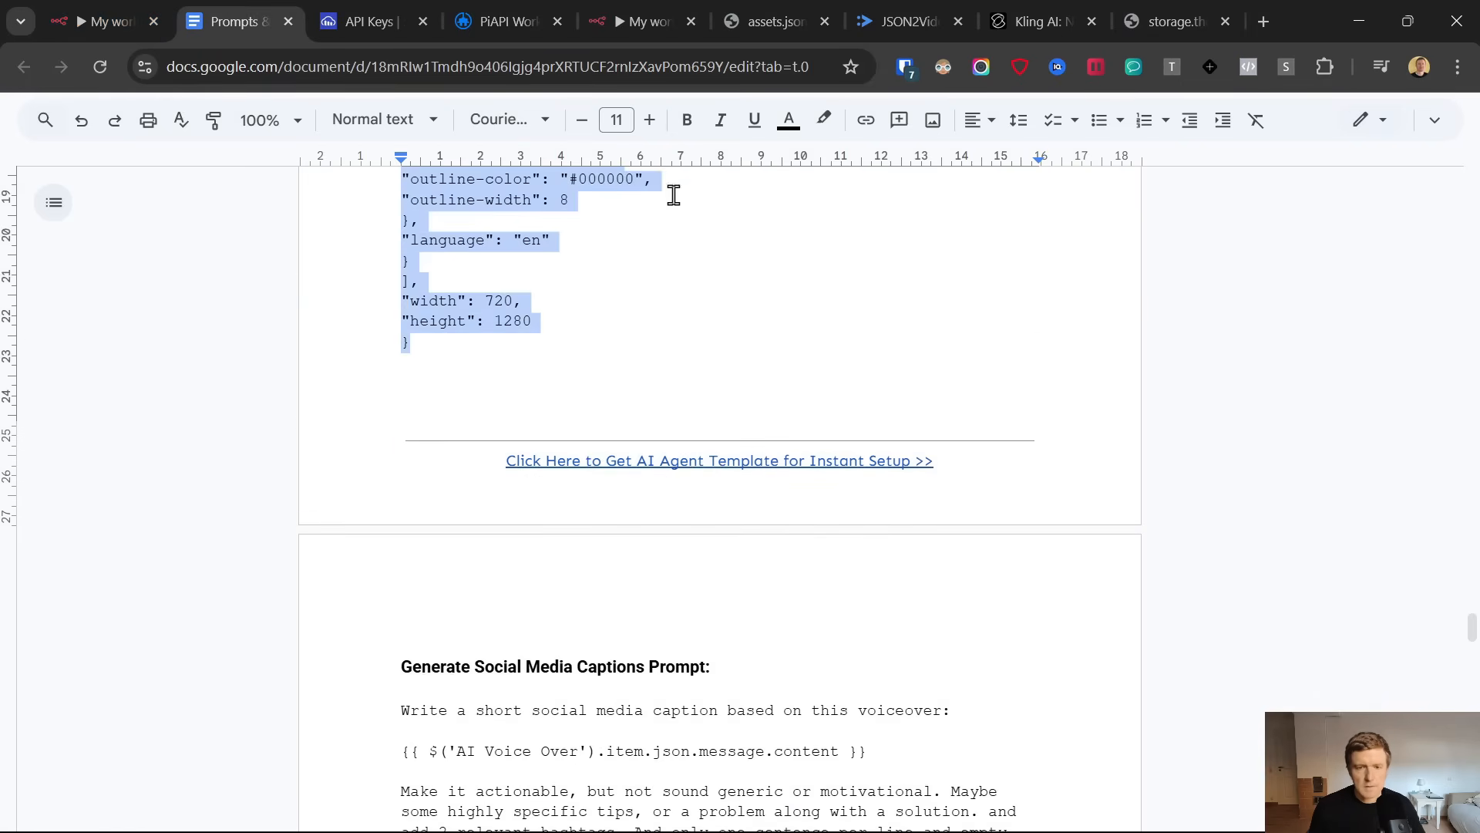
{"action": "left_click", "coordinate": [628, 21]}
{"action": "left_click", "coordinate": [590, 502]}
{"action": "left_click", "coordinate": [687, 467]}
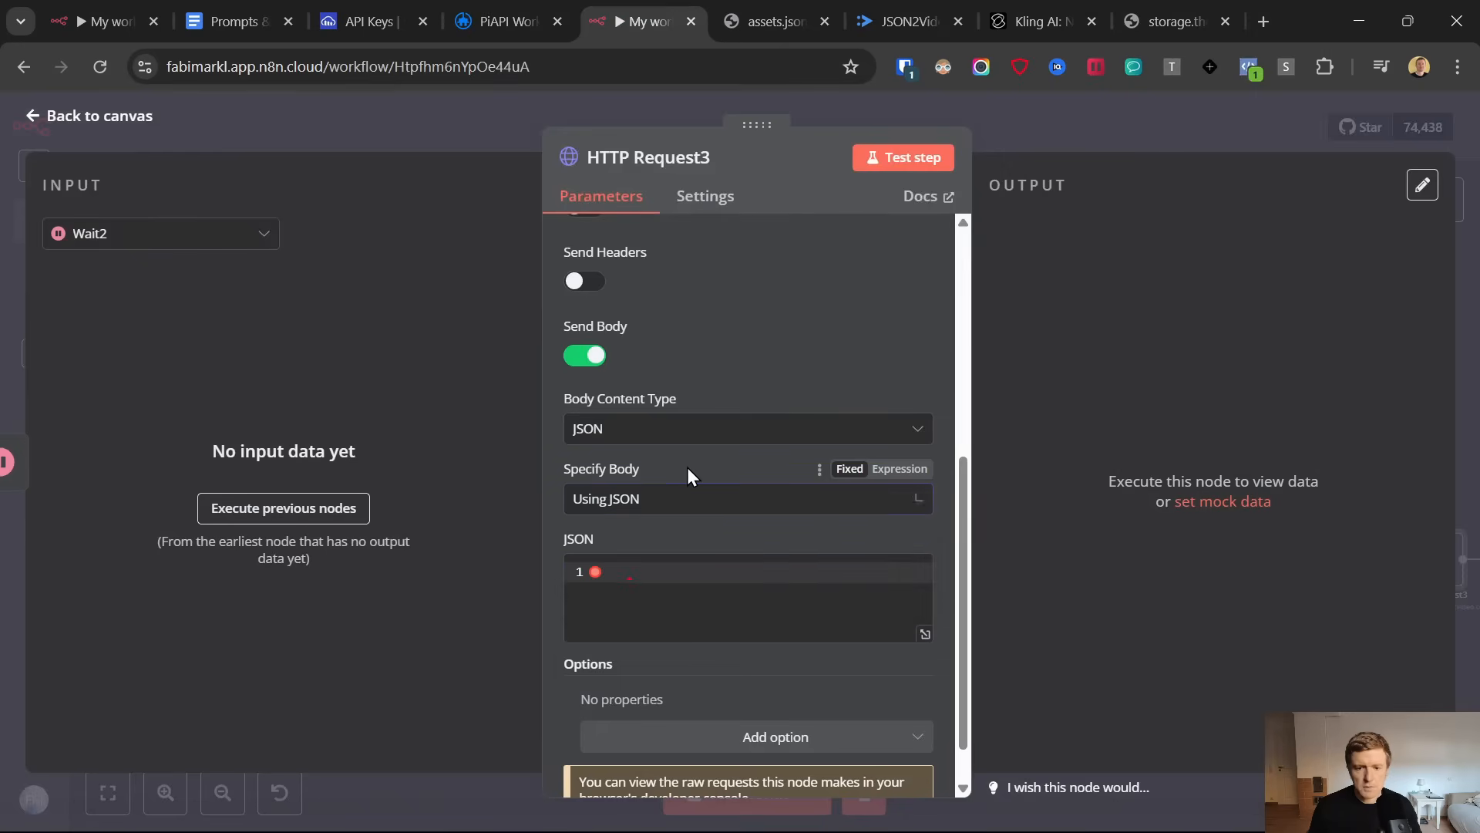
{"action": "left_click", "coordinate": [651, 568]}
{"action": "key", "text": "ctrl+v"}
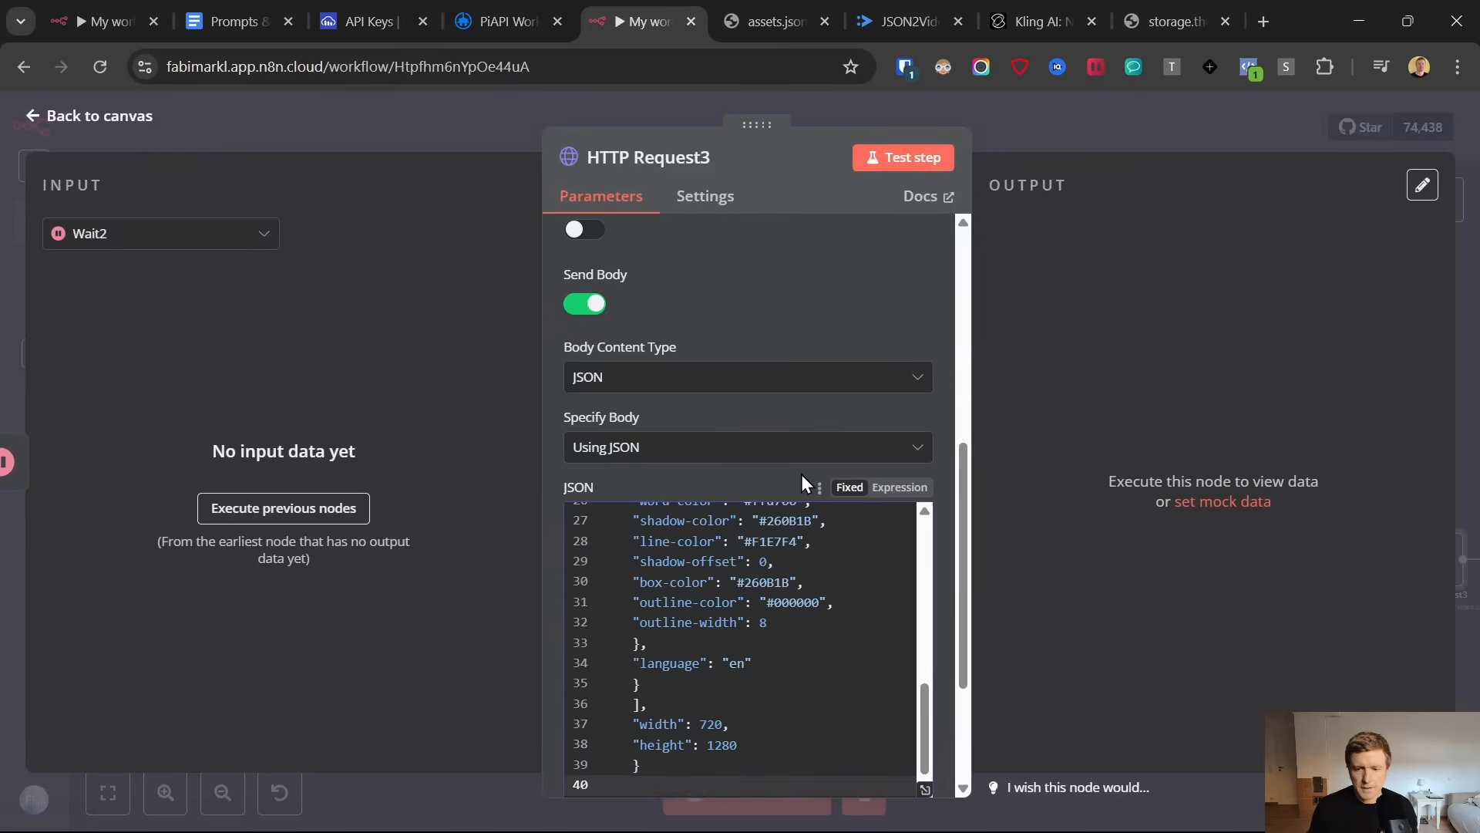
Switch the JSON body to an expression, locate the {{ $json.movie.url }} video source, and execute the previous nodes to supply its input data
{"action": "left_click", "coordinate": [900, 487]}
{"action": "scroll", "coordinate": [793, 579], "scroll_direction": "up", "scroll_amount": 4}
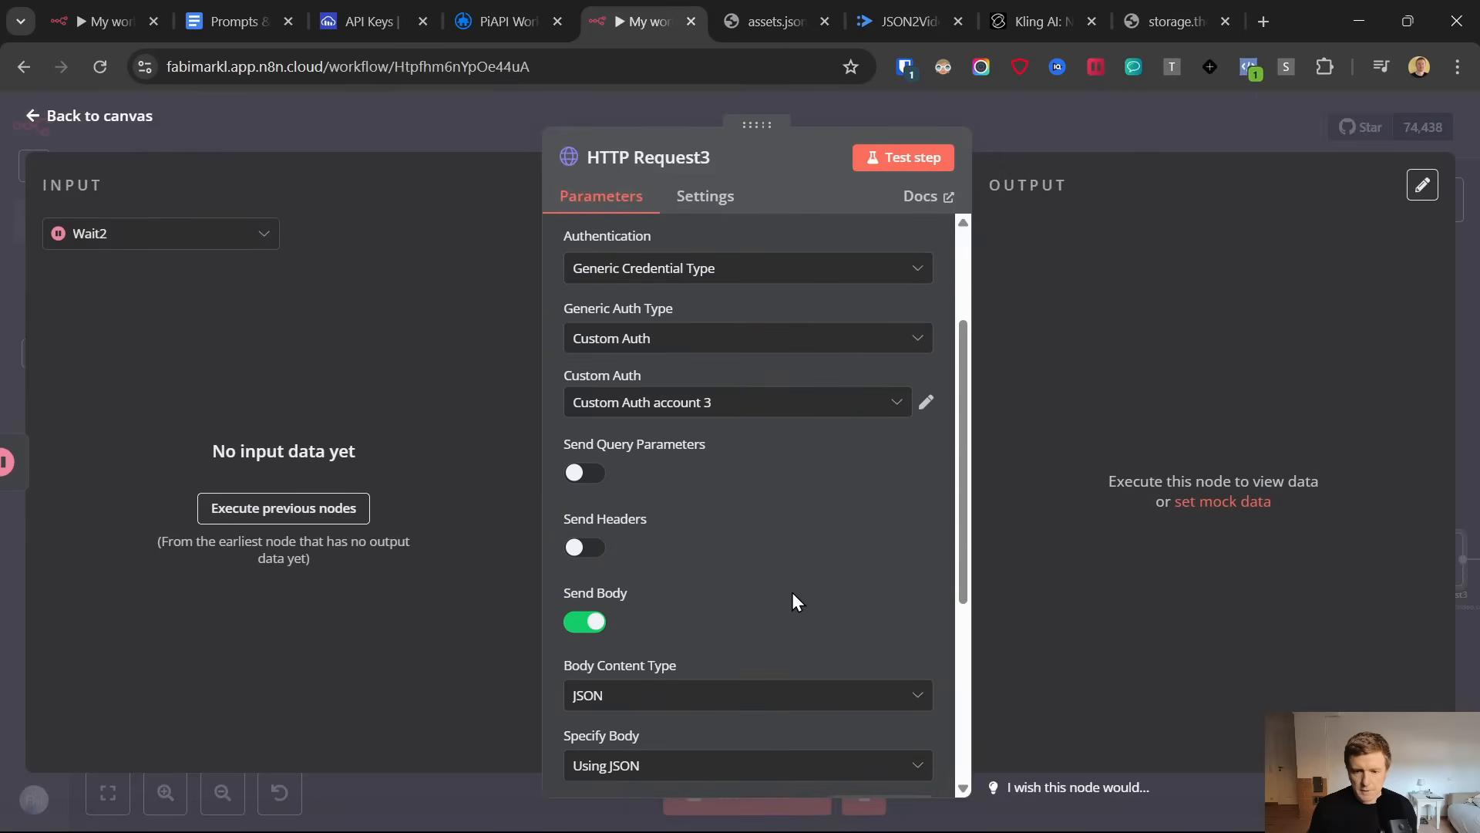
{"action": "scroll", "coordinate": [793, 592], "scroll_direction": "down", "scroll_amount": 5}
{"action": "left_click", "coordinate": [784, 445]}
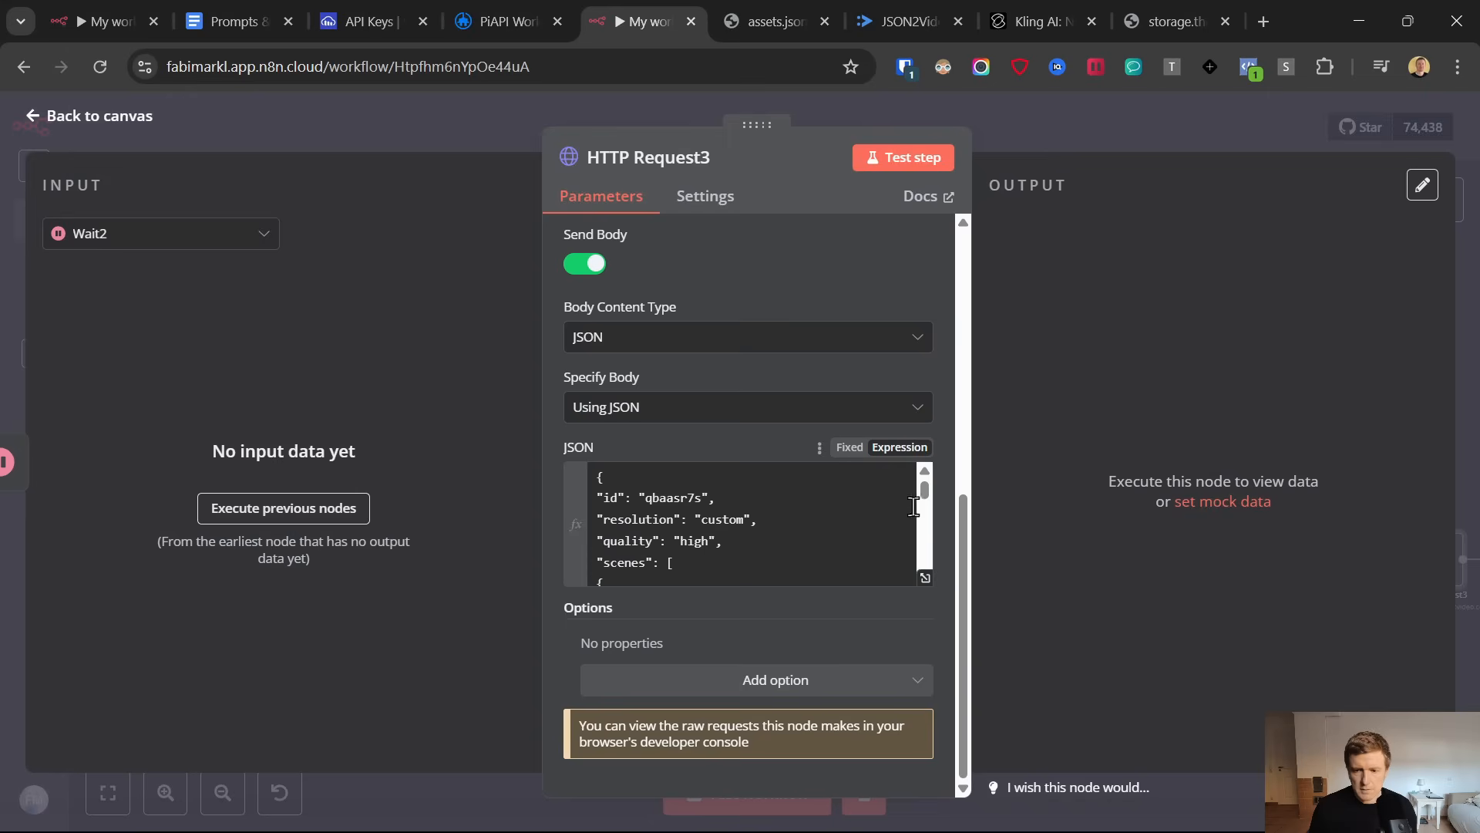
{"action": "mouse_move", "coordinate": [926, 500]}
{"action": "left_mouse_down"}
{"action": "mouse_move", "coordinate": [936, 526]}
{"action": "mouse_move", "coordinate": [929, 515]}
{"action": "left_mouse_up"}
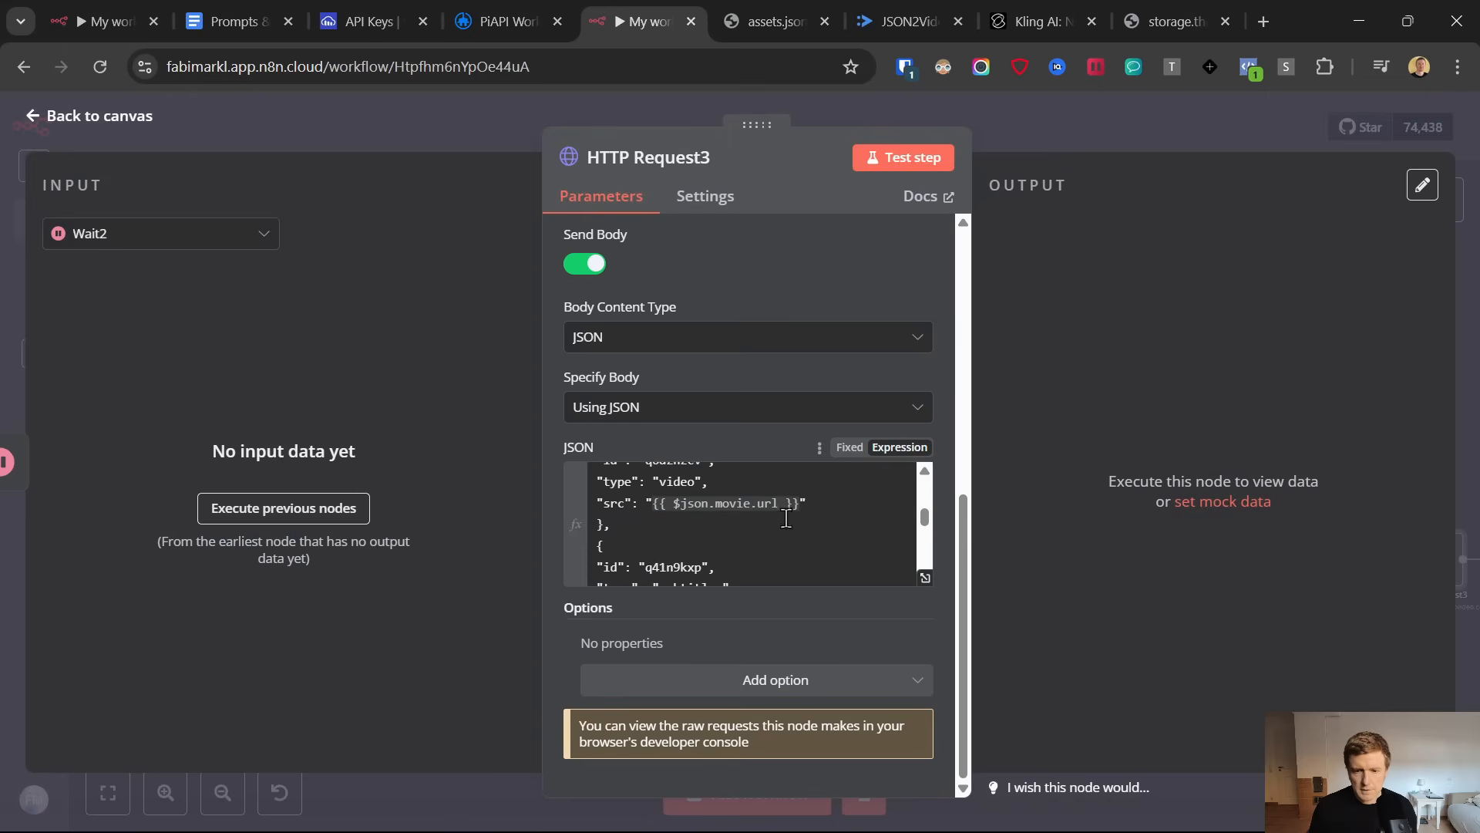
{"action": "left_click", "coordinate": [705, 506]}
{"action": "left_click_drag", "start_coordinate": [655, 501], "coordinate": [797, 502]}
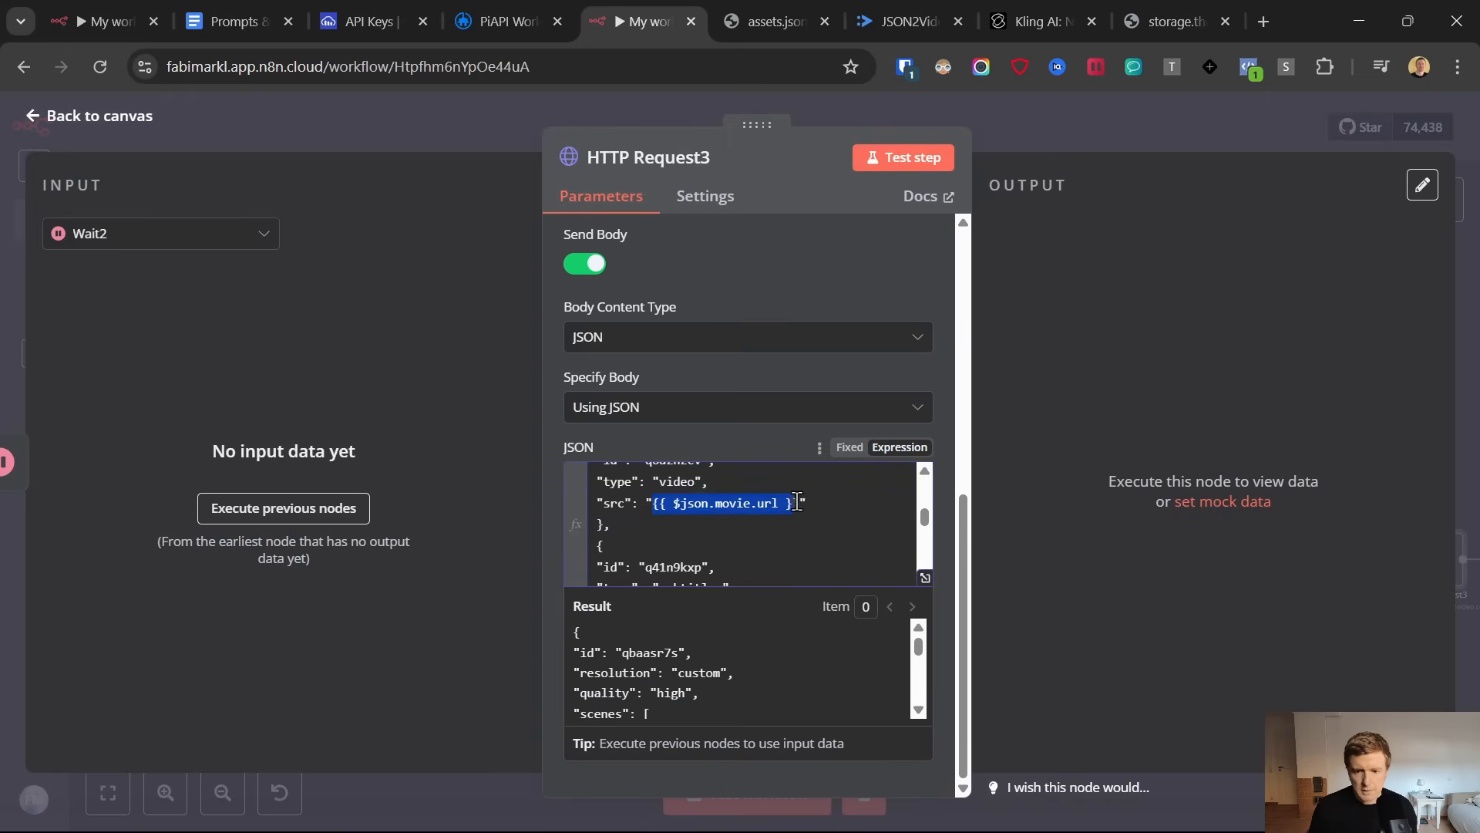
{"action": "left_click", "coordinate": [286, 509]}
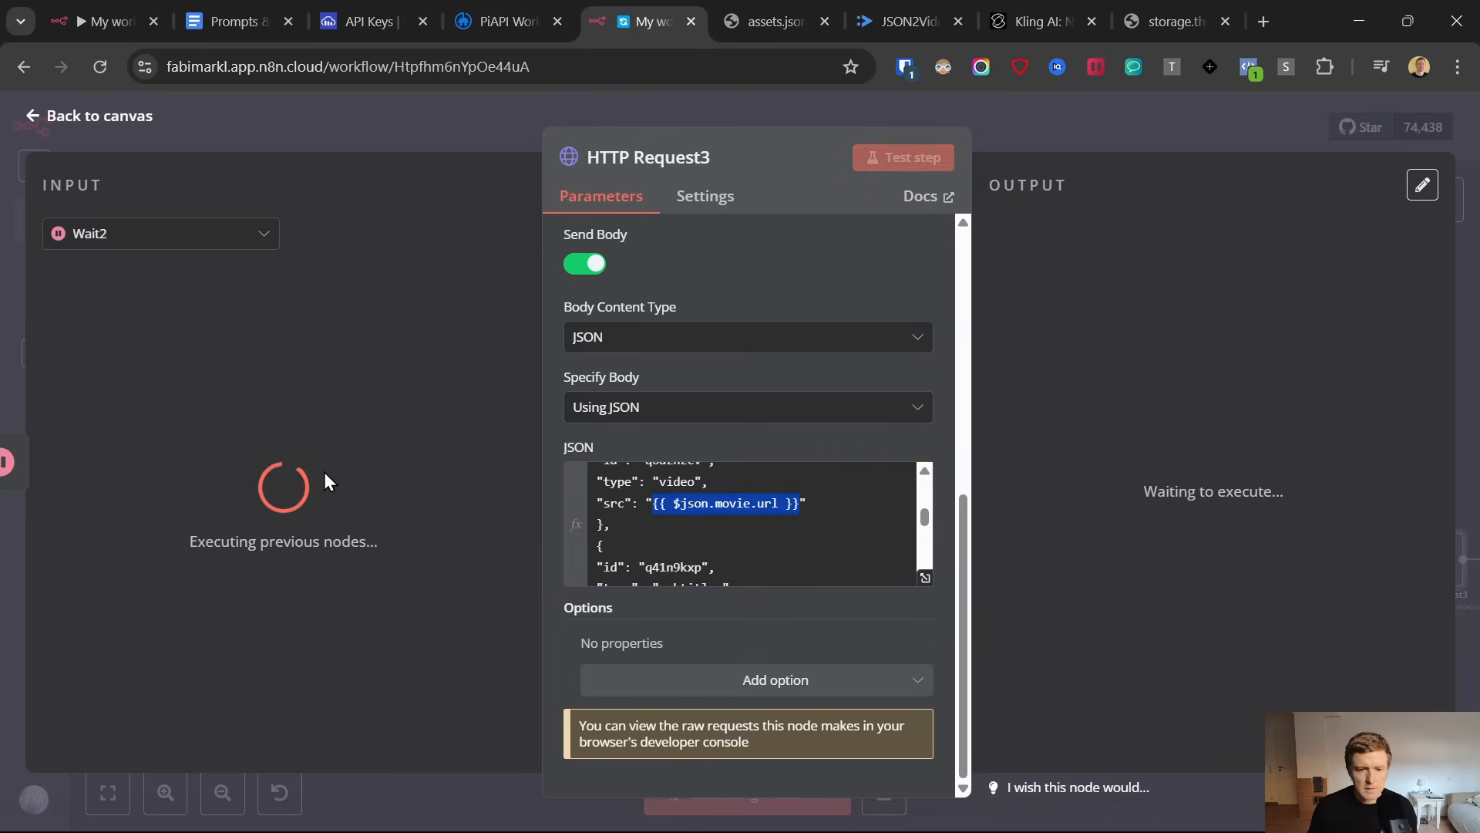
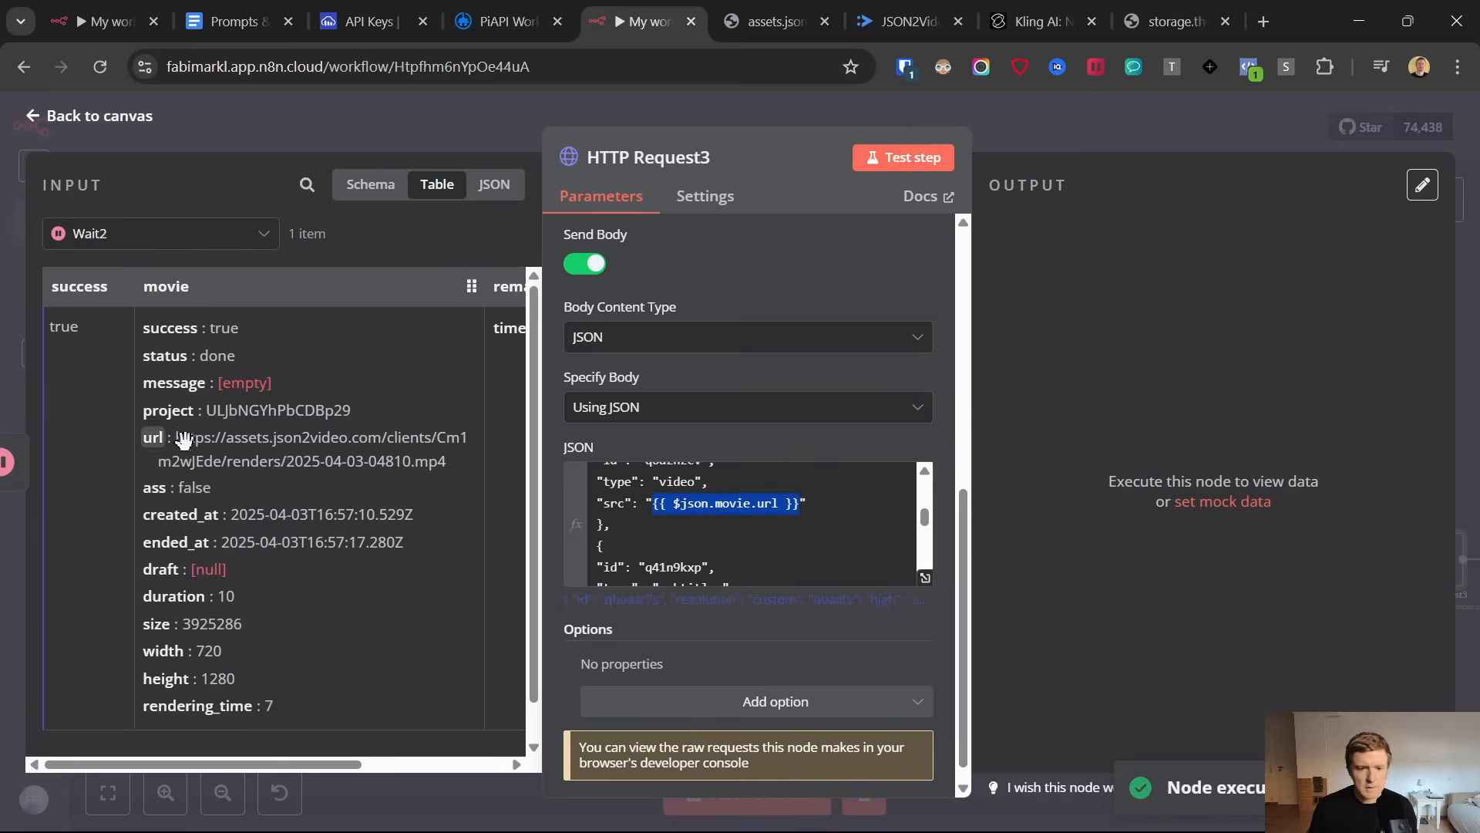
Run the HTTP Request3 node and move it on the canvas to a new row below OpenAI1
{"action": "left_click", "coordinate": [678, 505]}
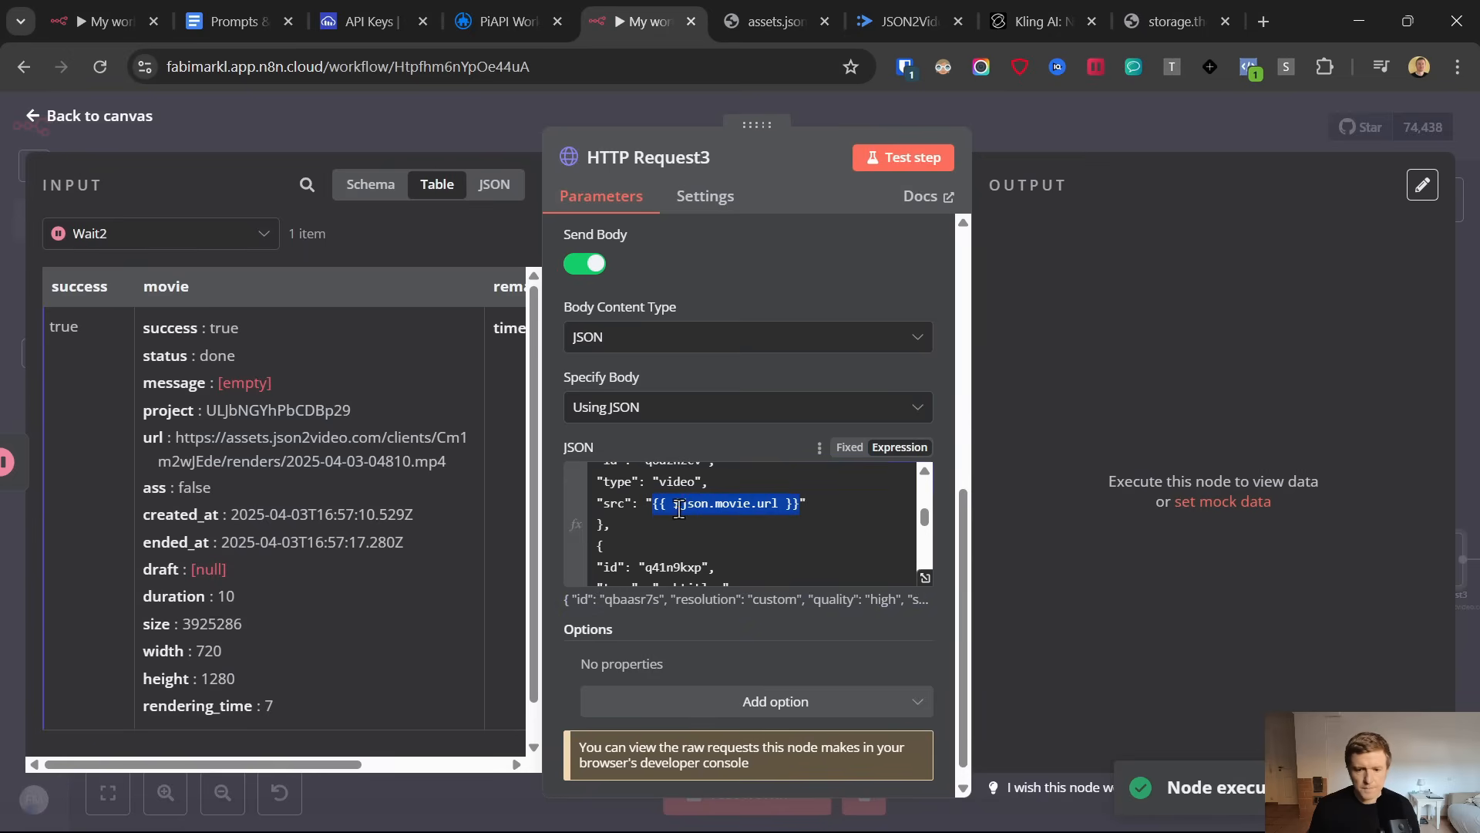
{"action": "left_click", "coordinate": [897, 160]}
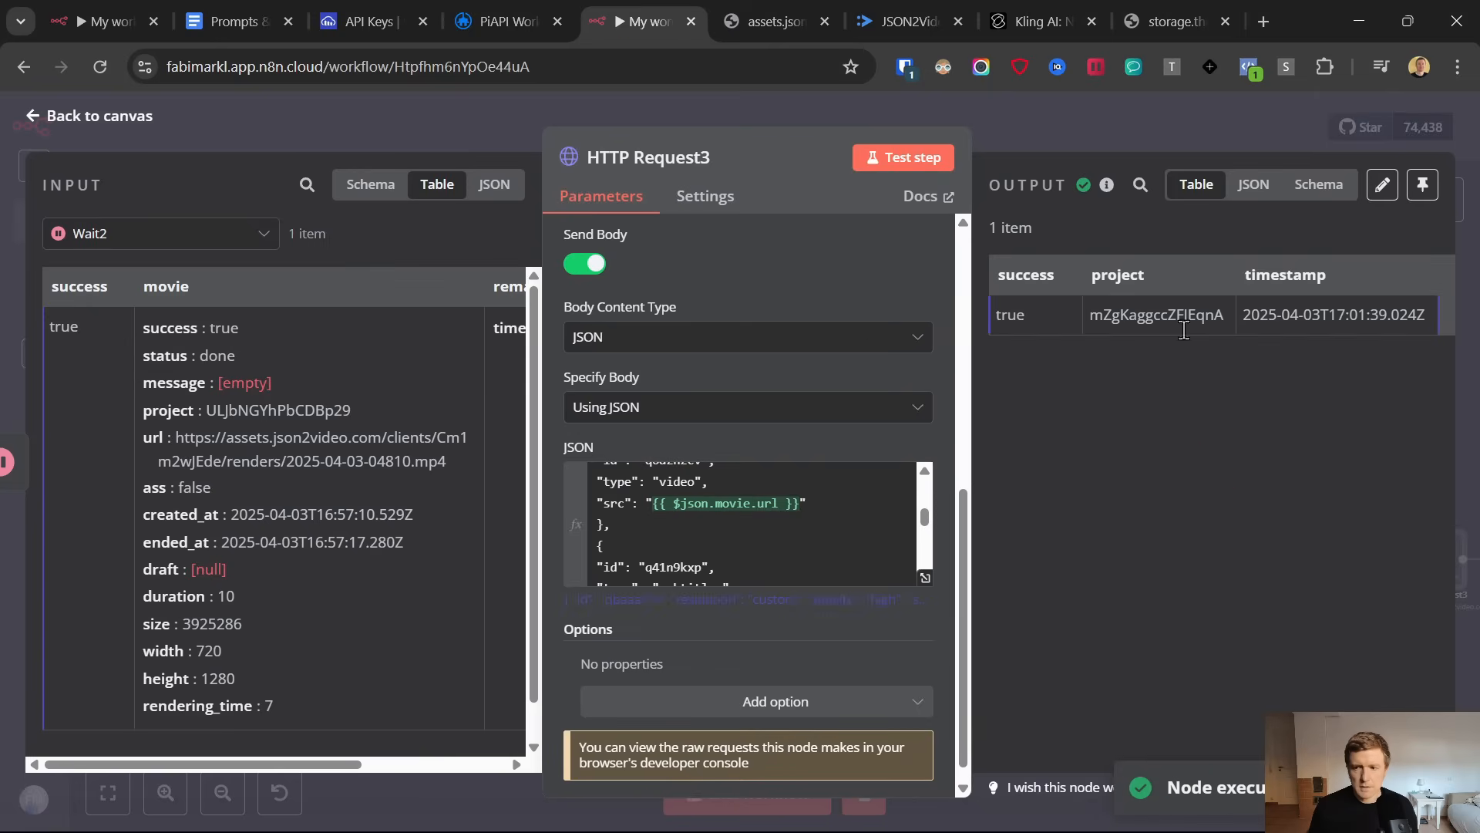
{"action": "left_click", "coordinate": [32, 120]}
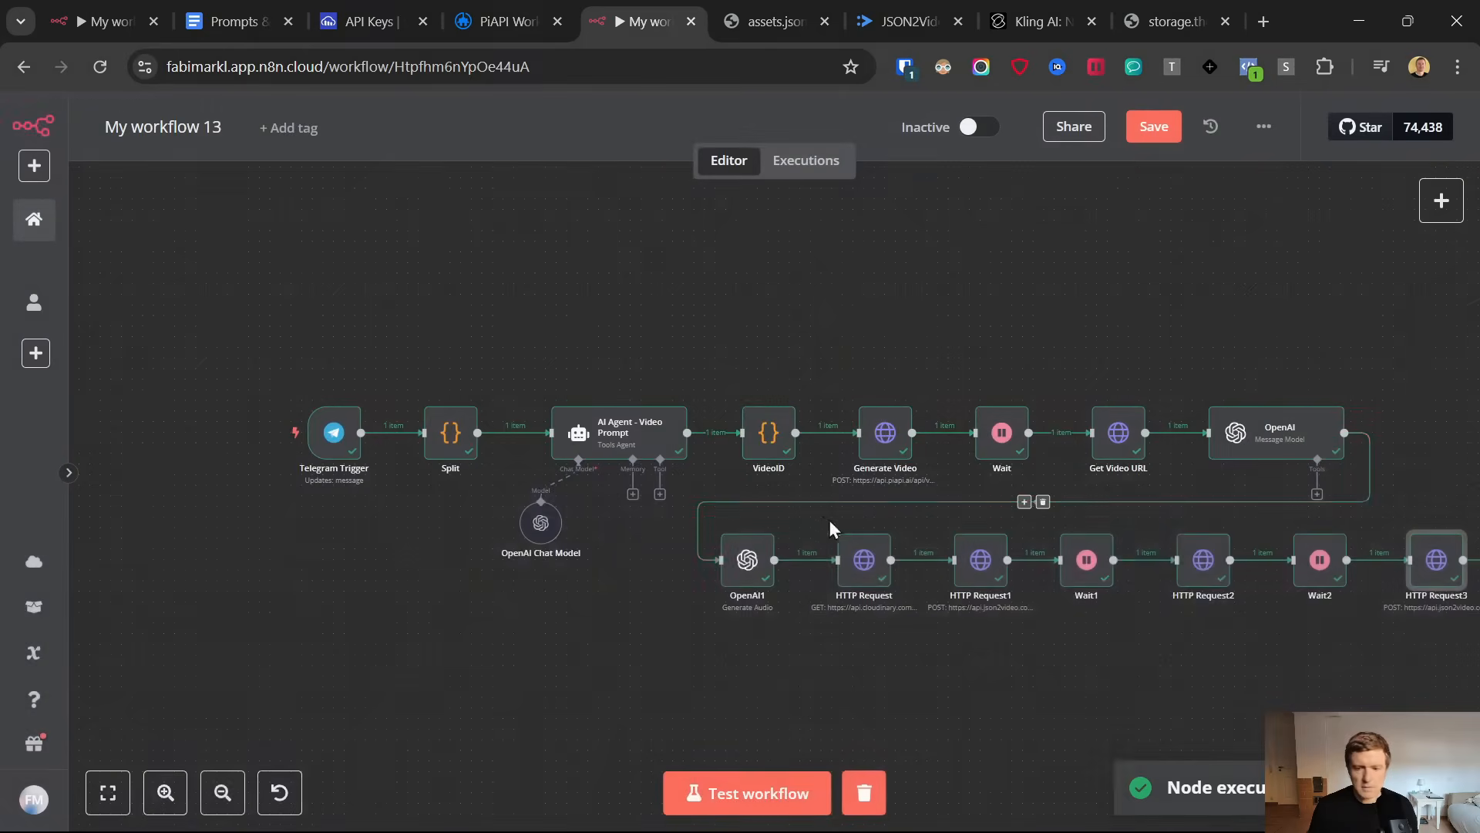
{"action": "left_click_drag", "start_coordinate": [697, 685], "coordinate": [719, 685]}
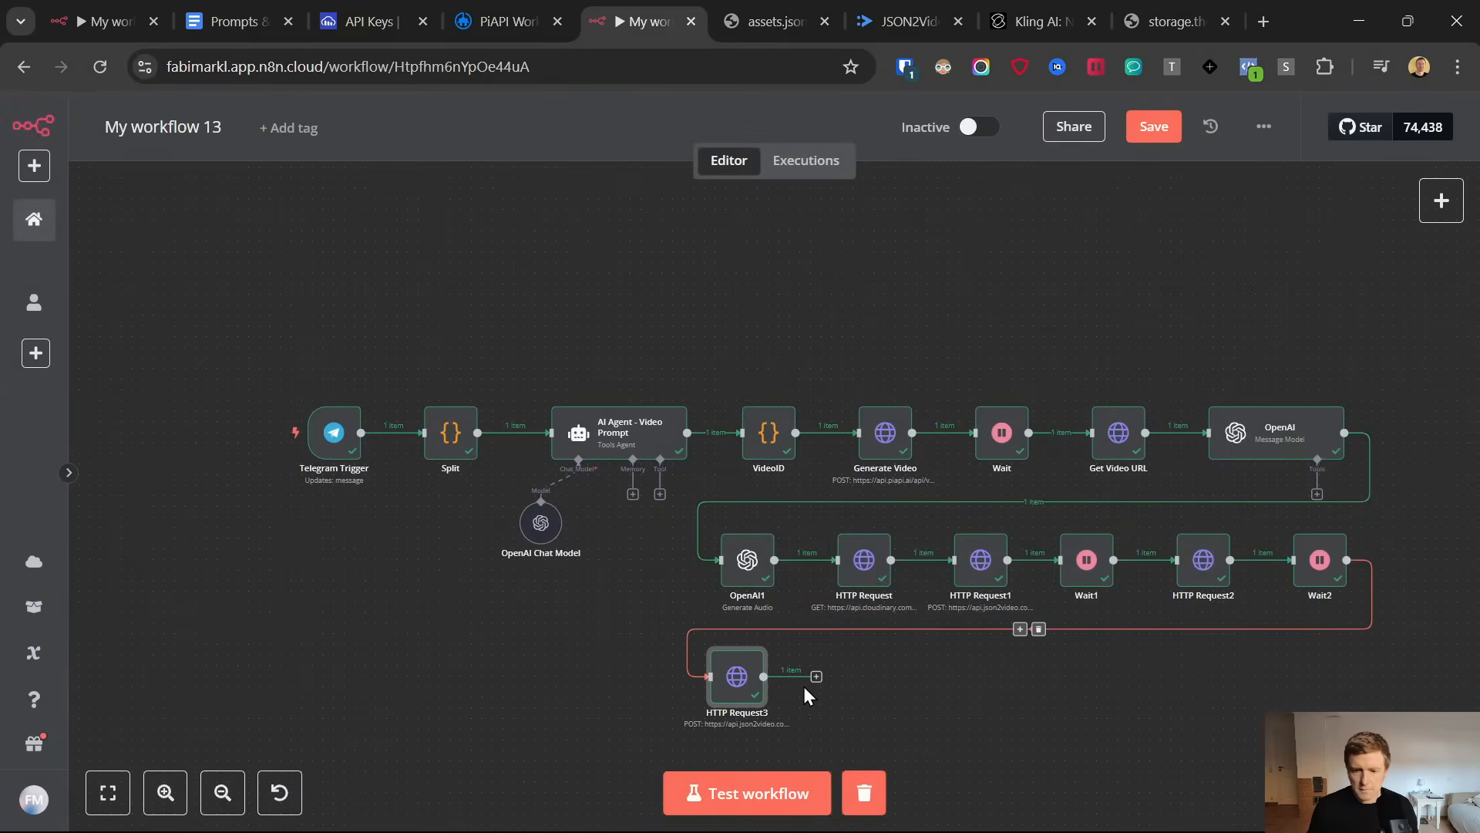
Add a Wait node after HTTP Request3 that resumes after a time interval of 30 seconds
{"action": "left_click", "coordinate": [815, 678]}
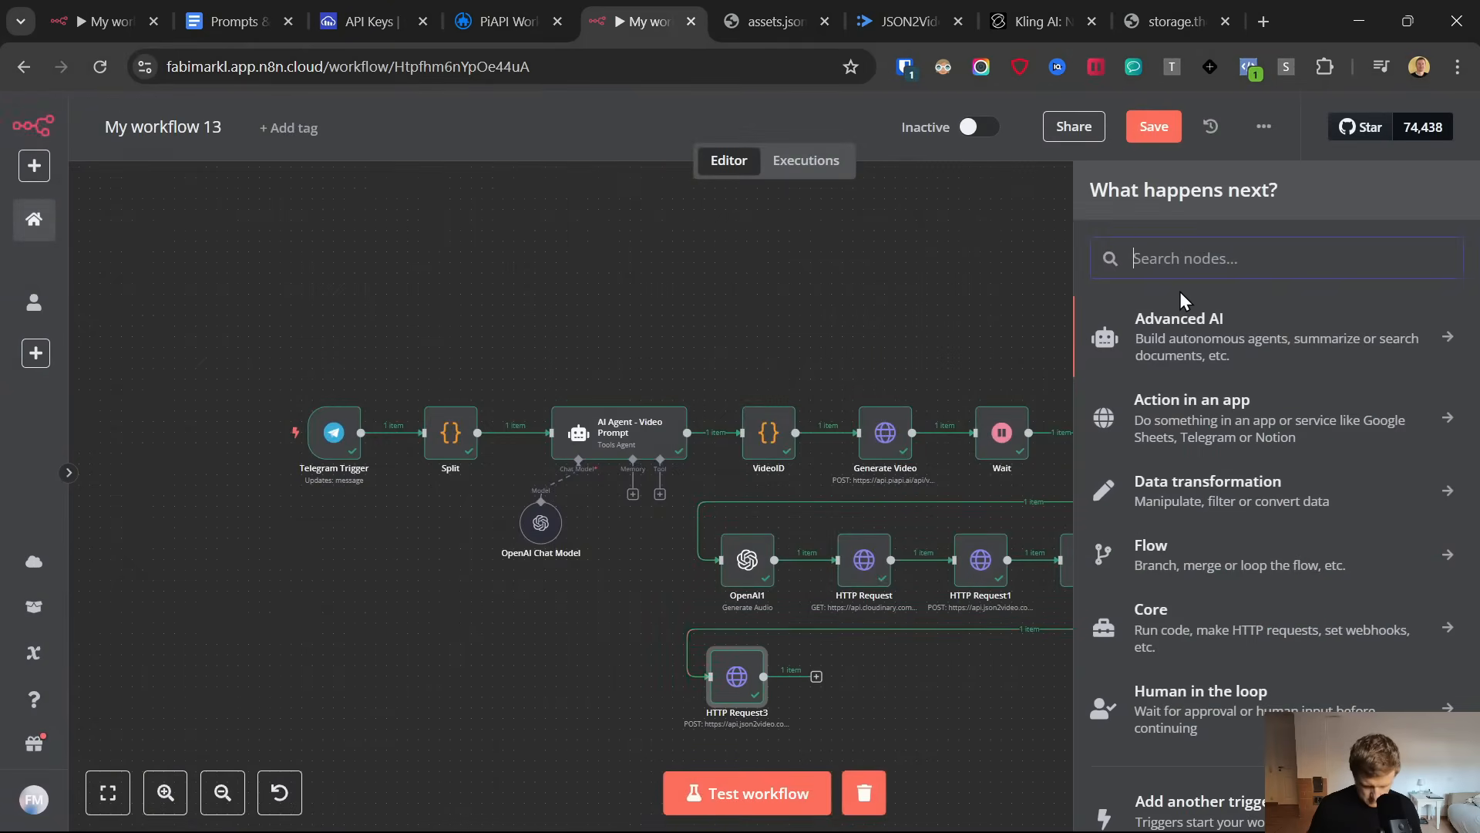
{"action": "type", "text": "wait"}
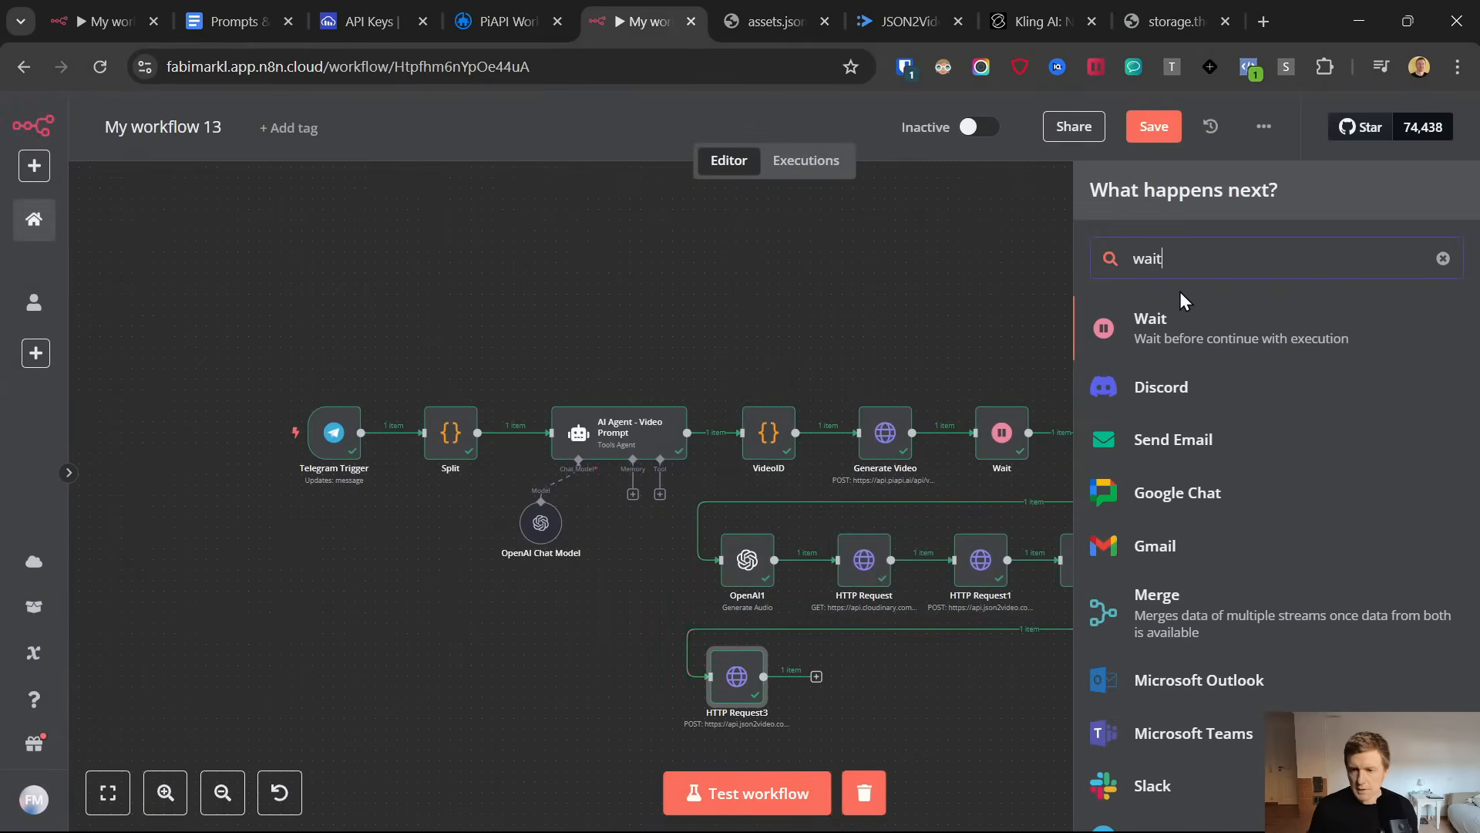
{"action": "left_click", "coordinate": [1144, 335]}
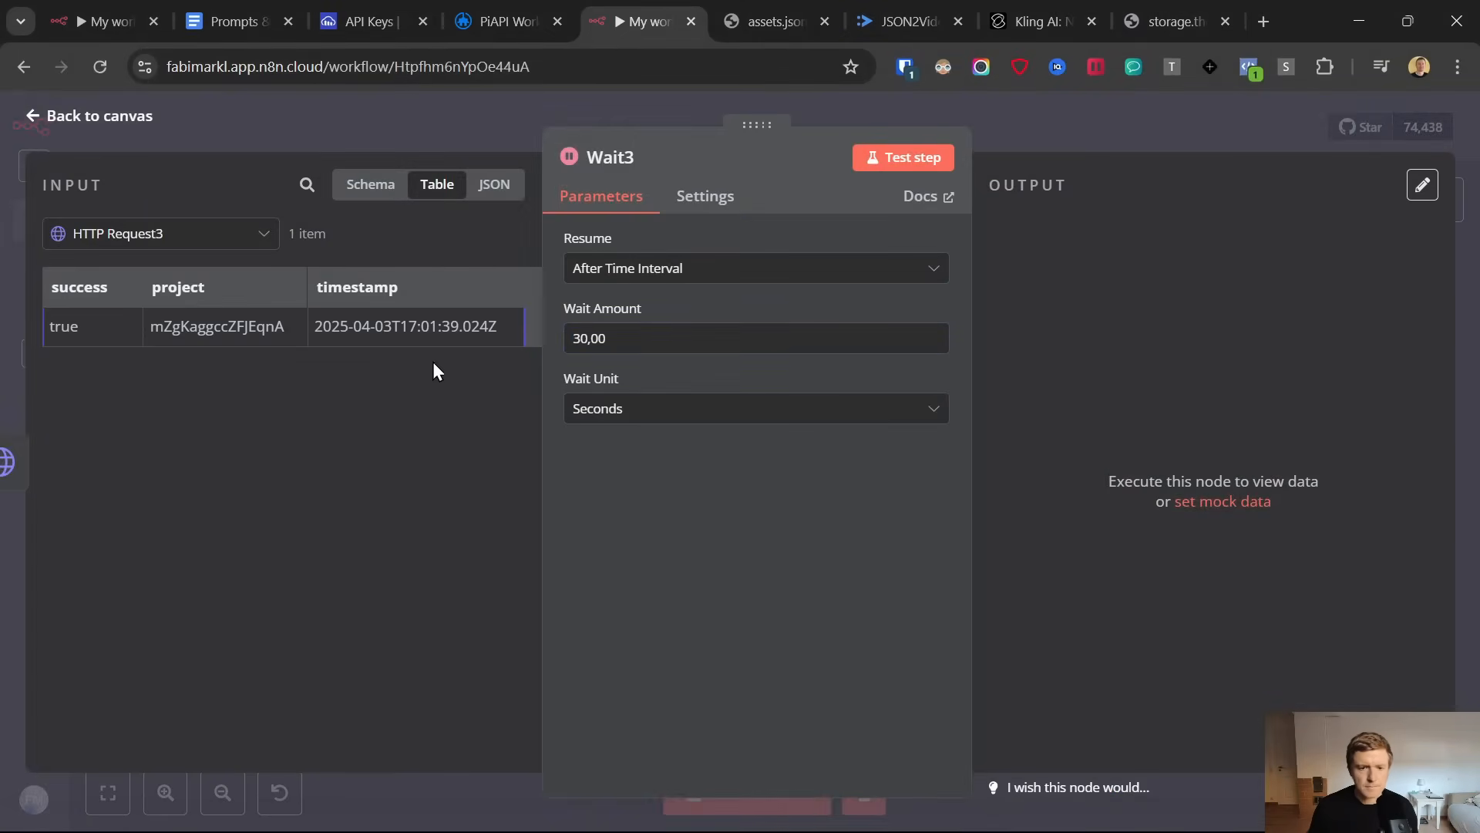
{"action": "left_click", "coordinate": [28, 113]}
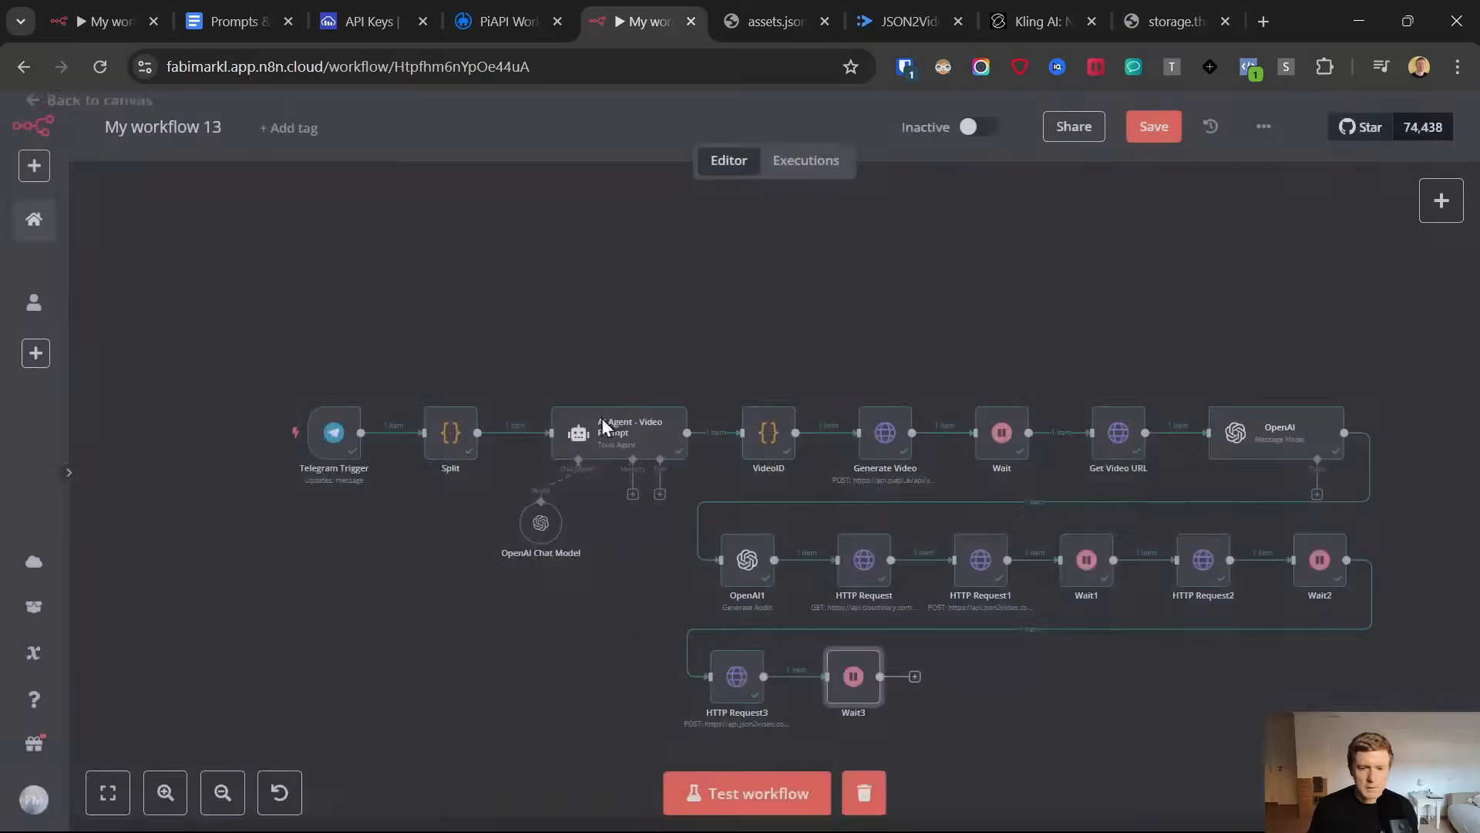
{"action": "left_click", "coordinate": [915, 676]}
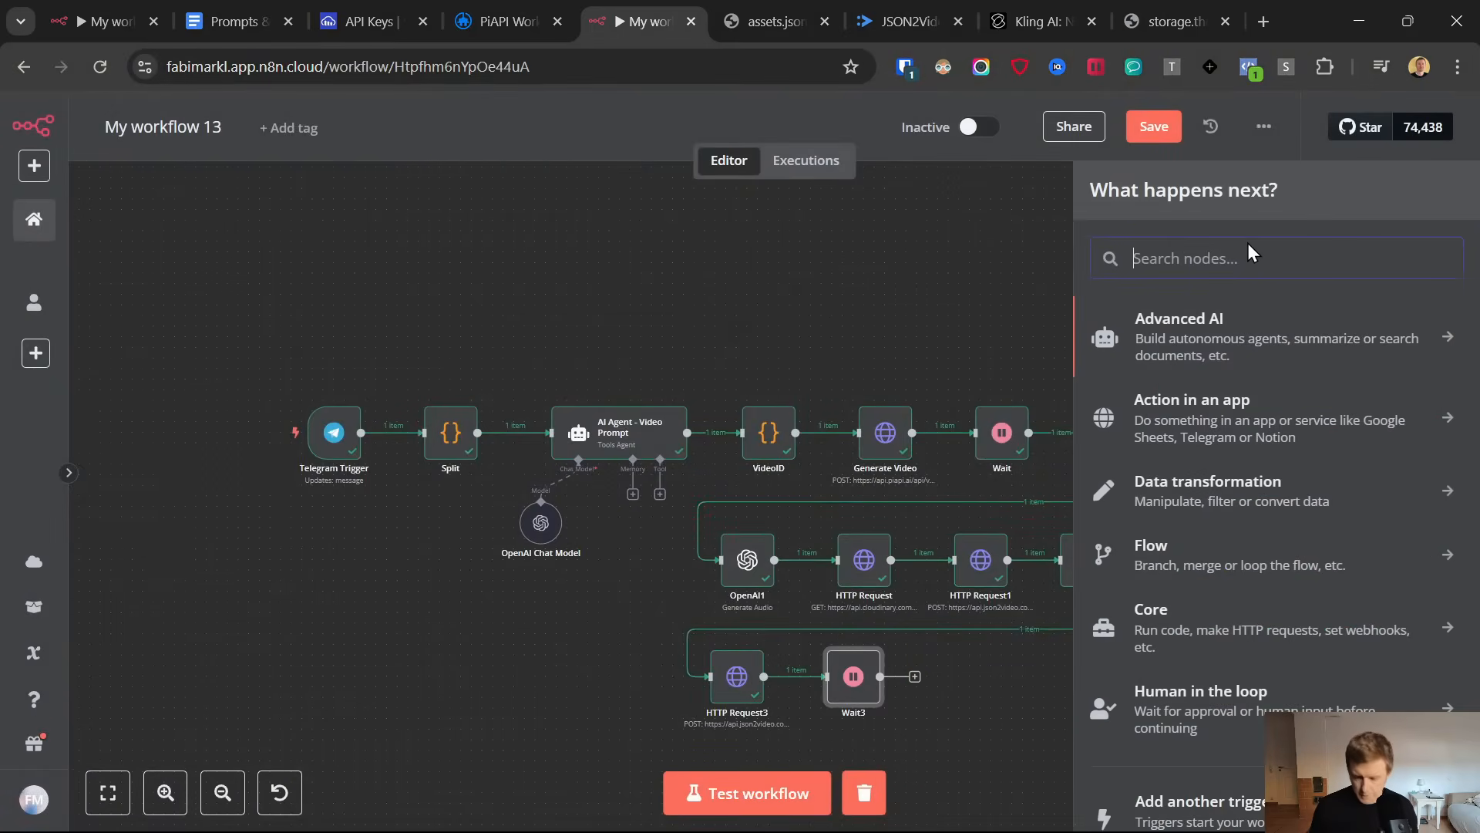
{"action": "type", "text": "http"}
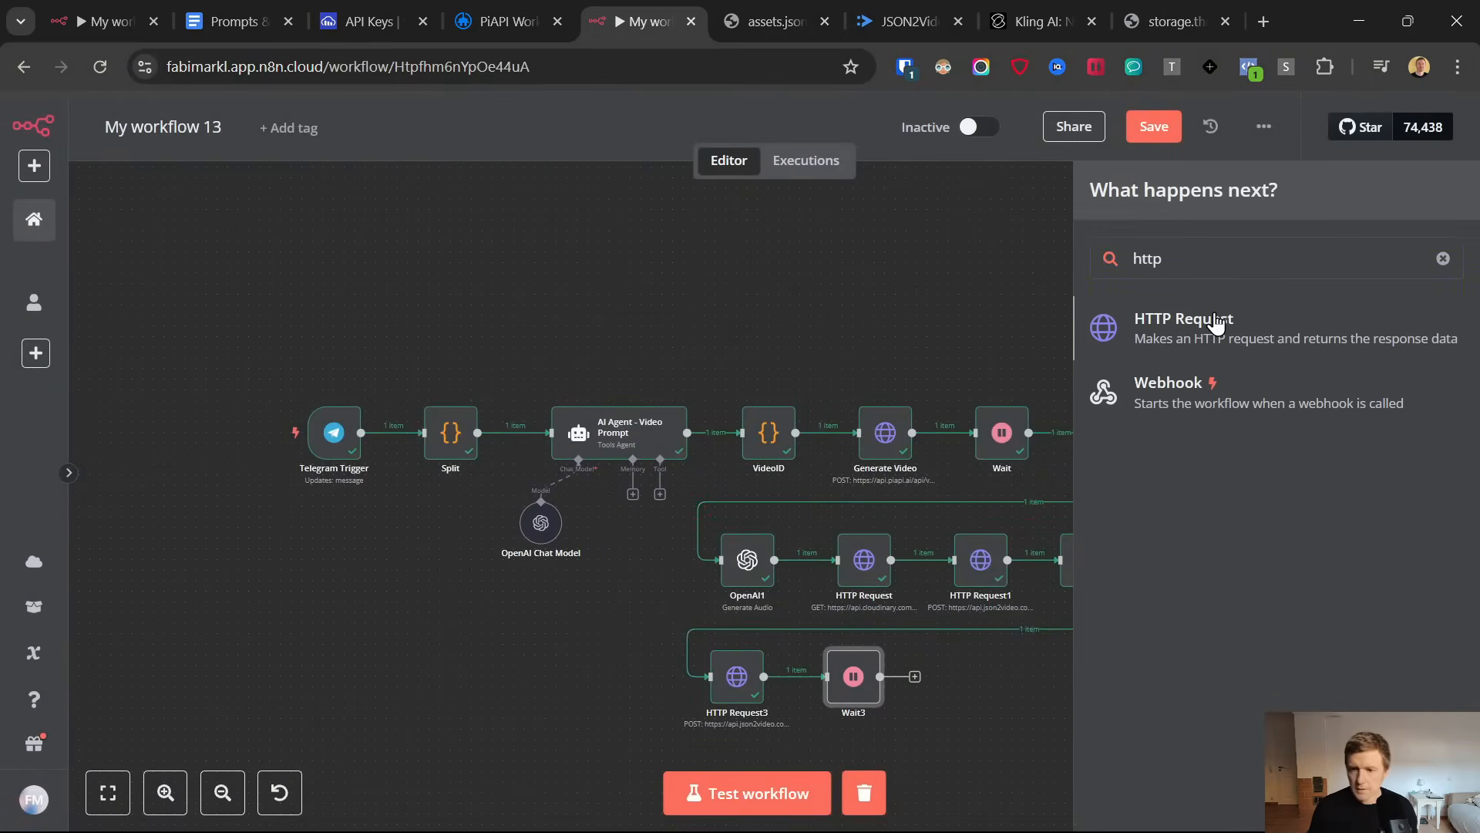
{"action": "left_click", "coordinate": [1216, 322]}
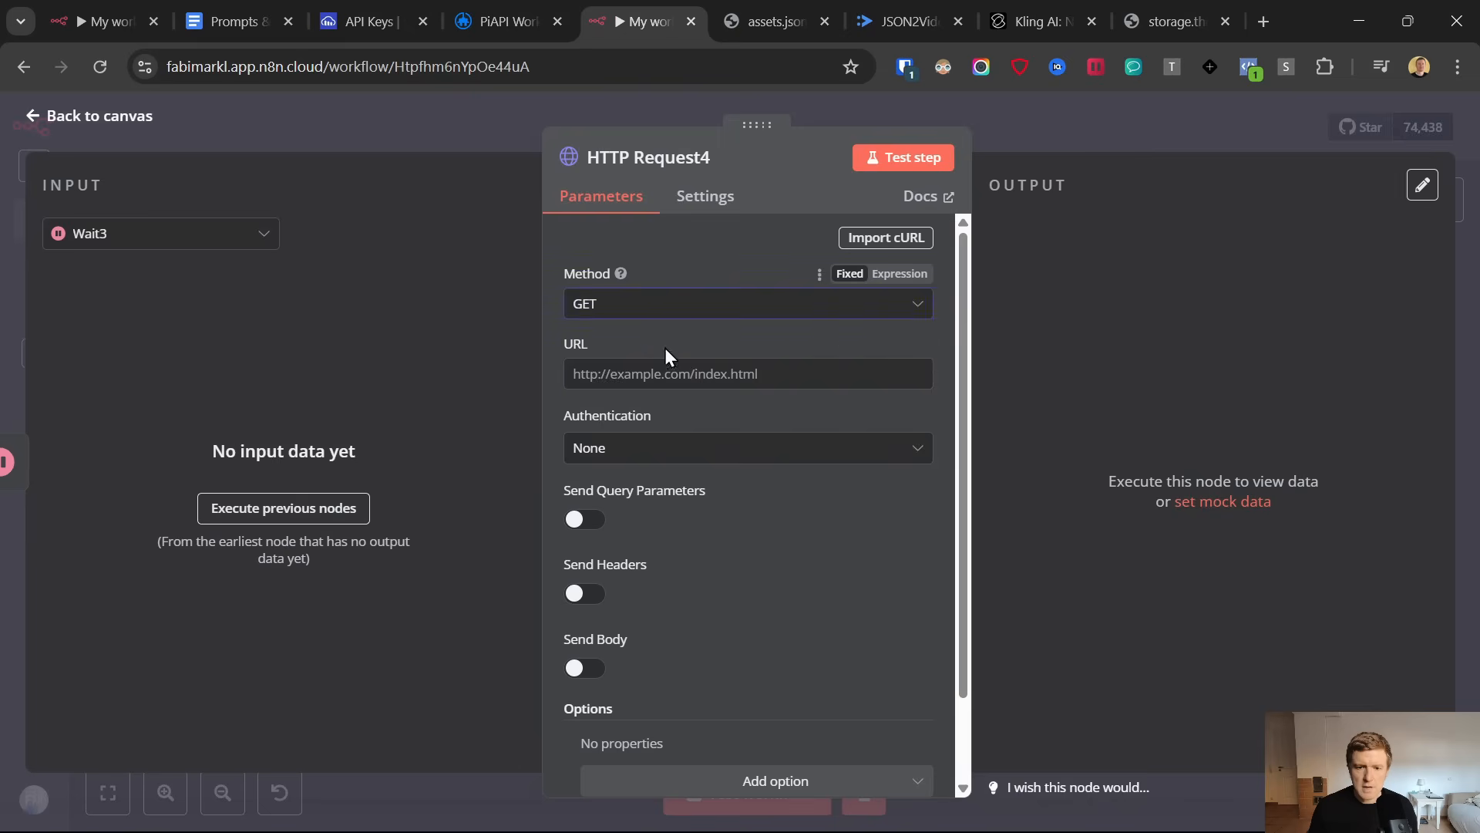
{"action": "left_click", "coordinate": [231, 22]}
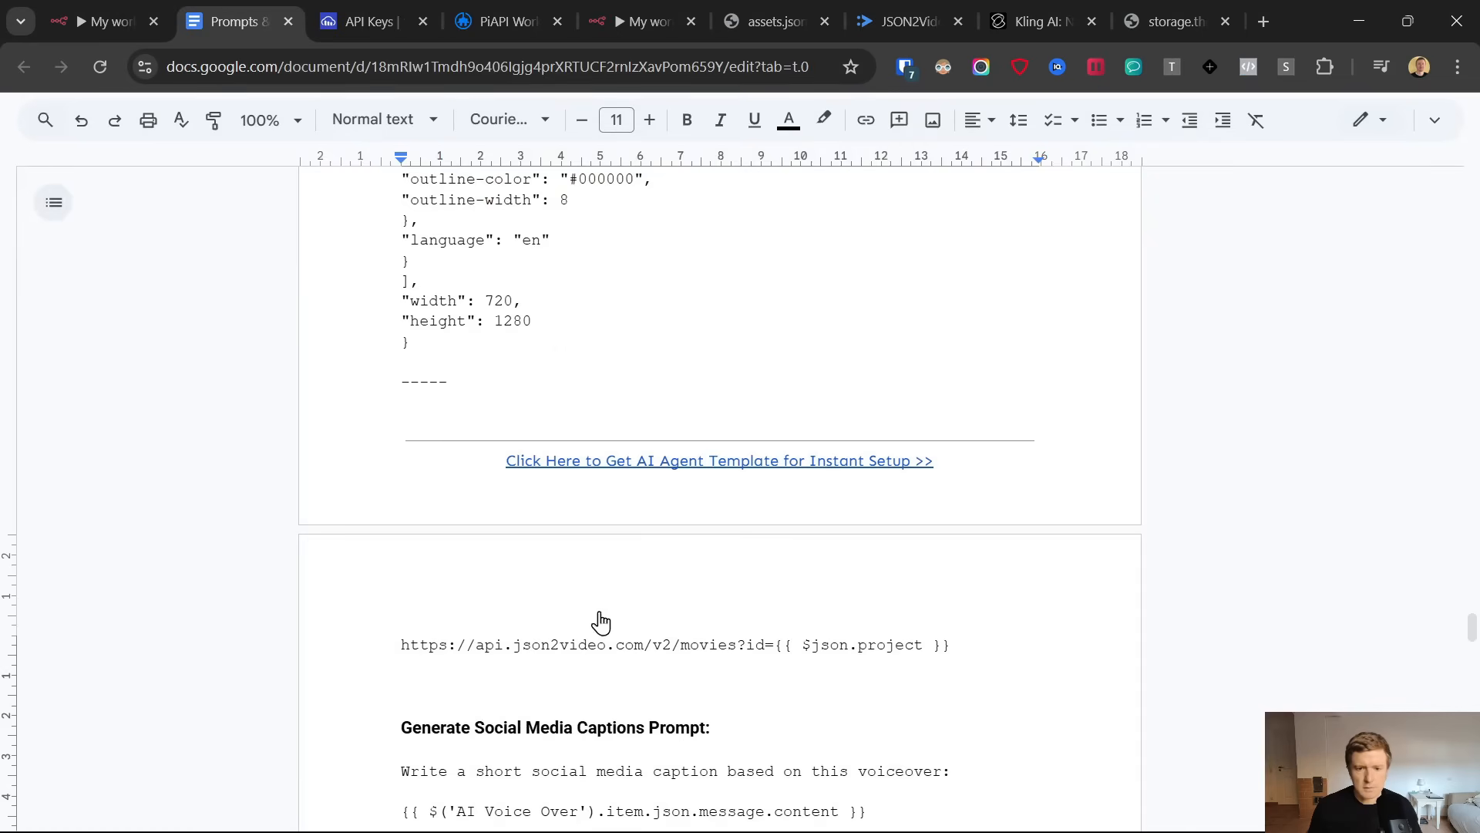
{"action": "left_click_drag", "start_coordinate": [489, 663], "coordinate": [374, 648]}
{"action": "key", "text": "ctrl+c"}
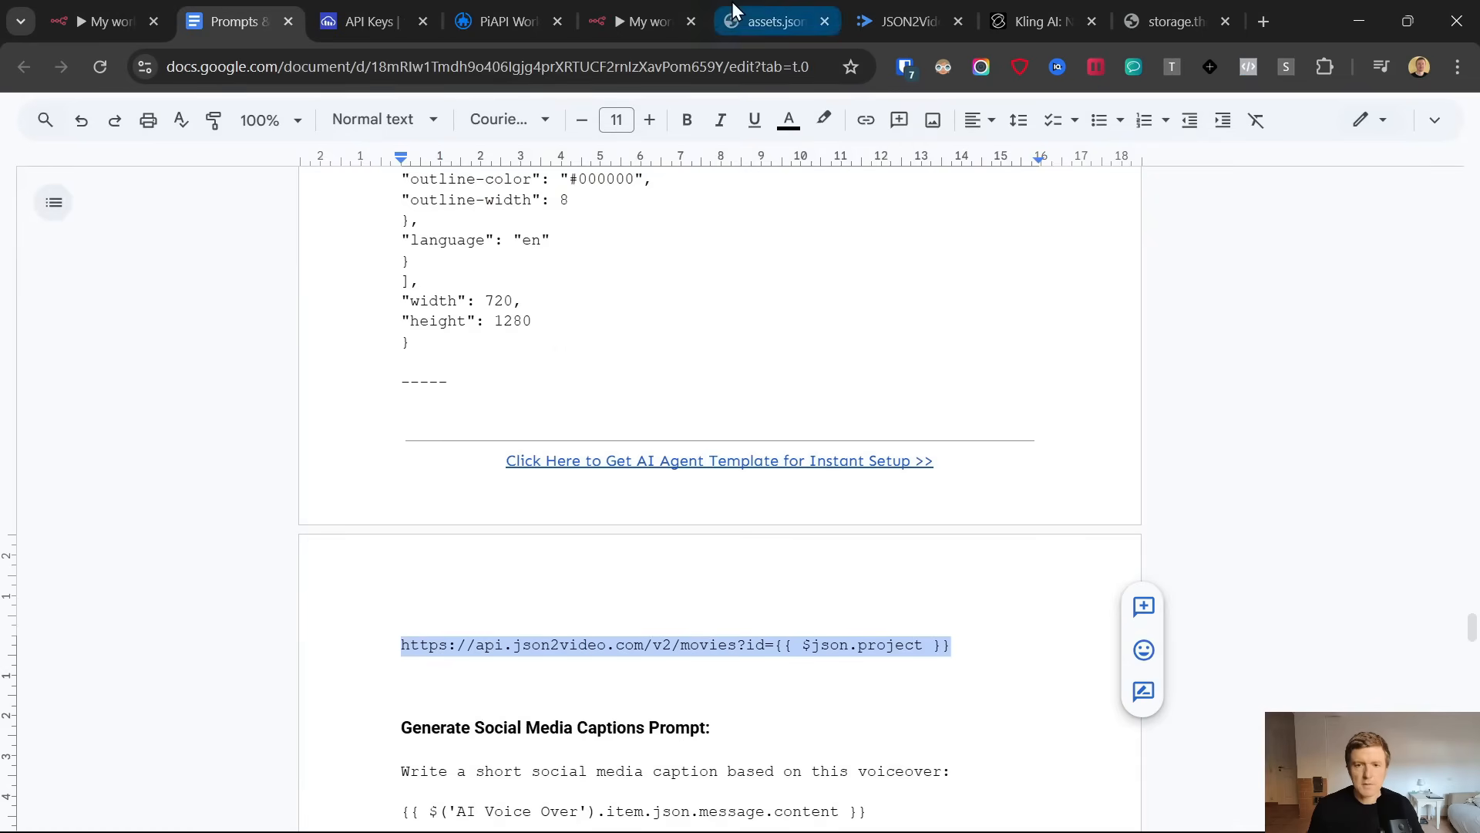
{"action": "left_click", "coordinate": [640, 21]}
{"action": "key", "text": "ctrl+v"}
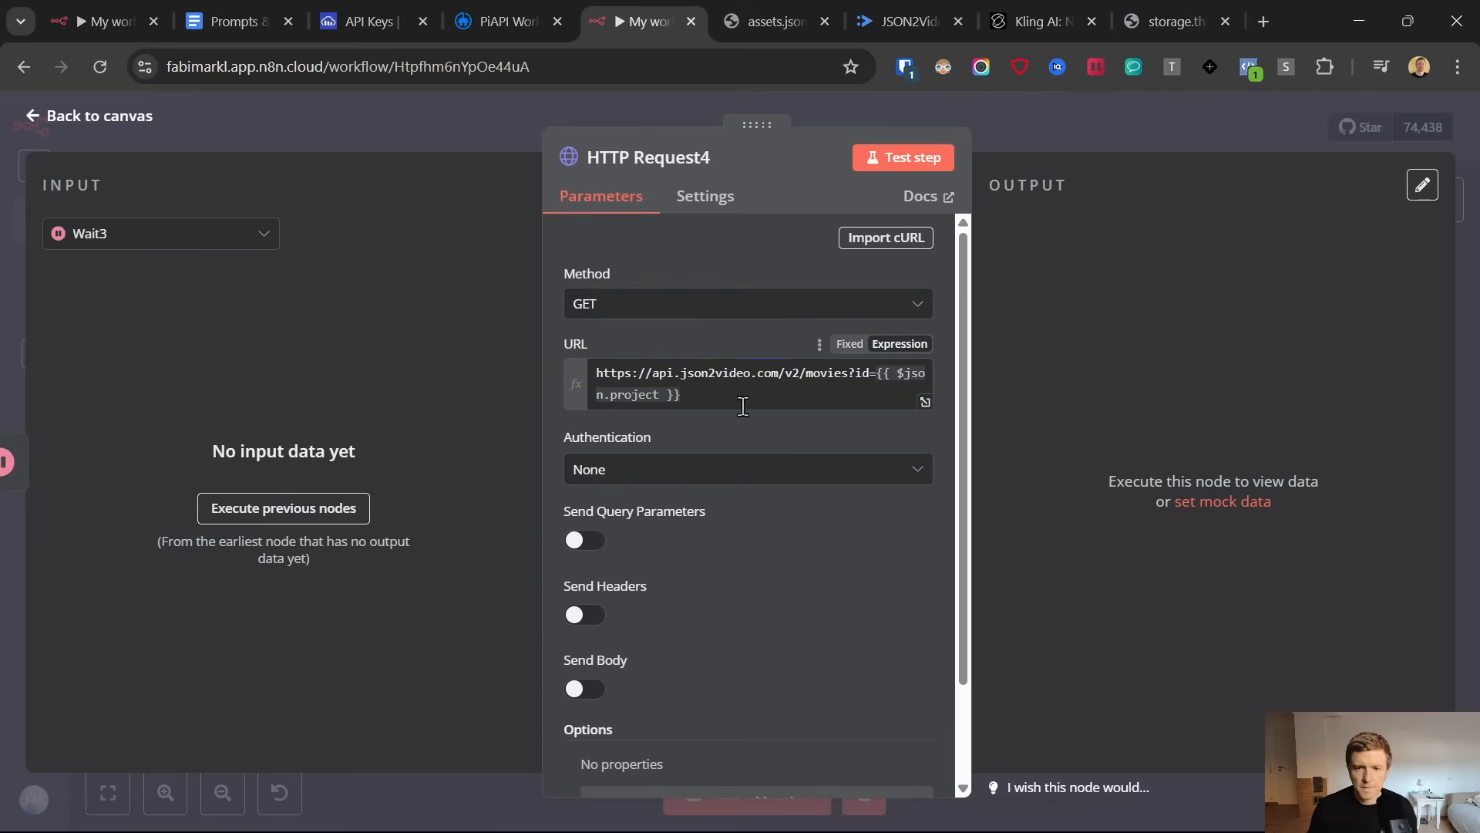
Set the HTTP Request4 node's authentication to Generic Credential Type with Custom Auth and run the node
{"action": "left_click", "coordinate": [649, 474]}
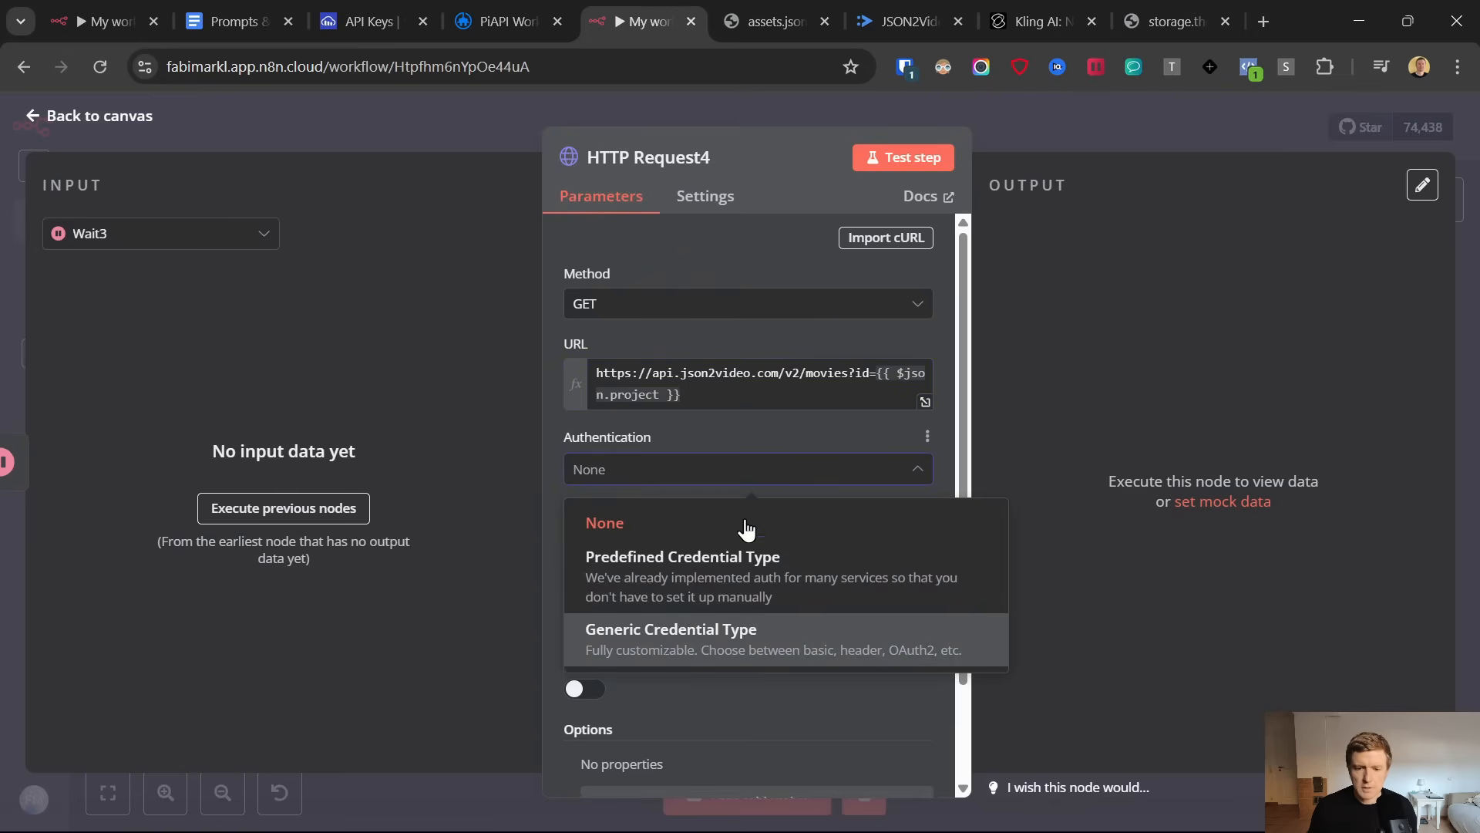
{"action": "left_click", "coordinate": [749, 636]}
{"action": "left_click", "coordinate": [692, 542]}
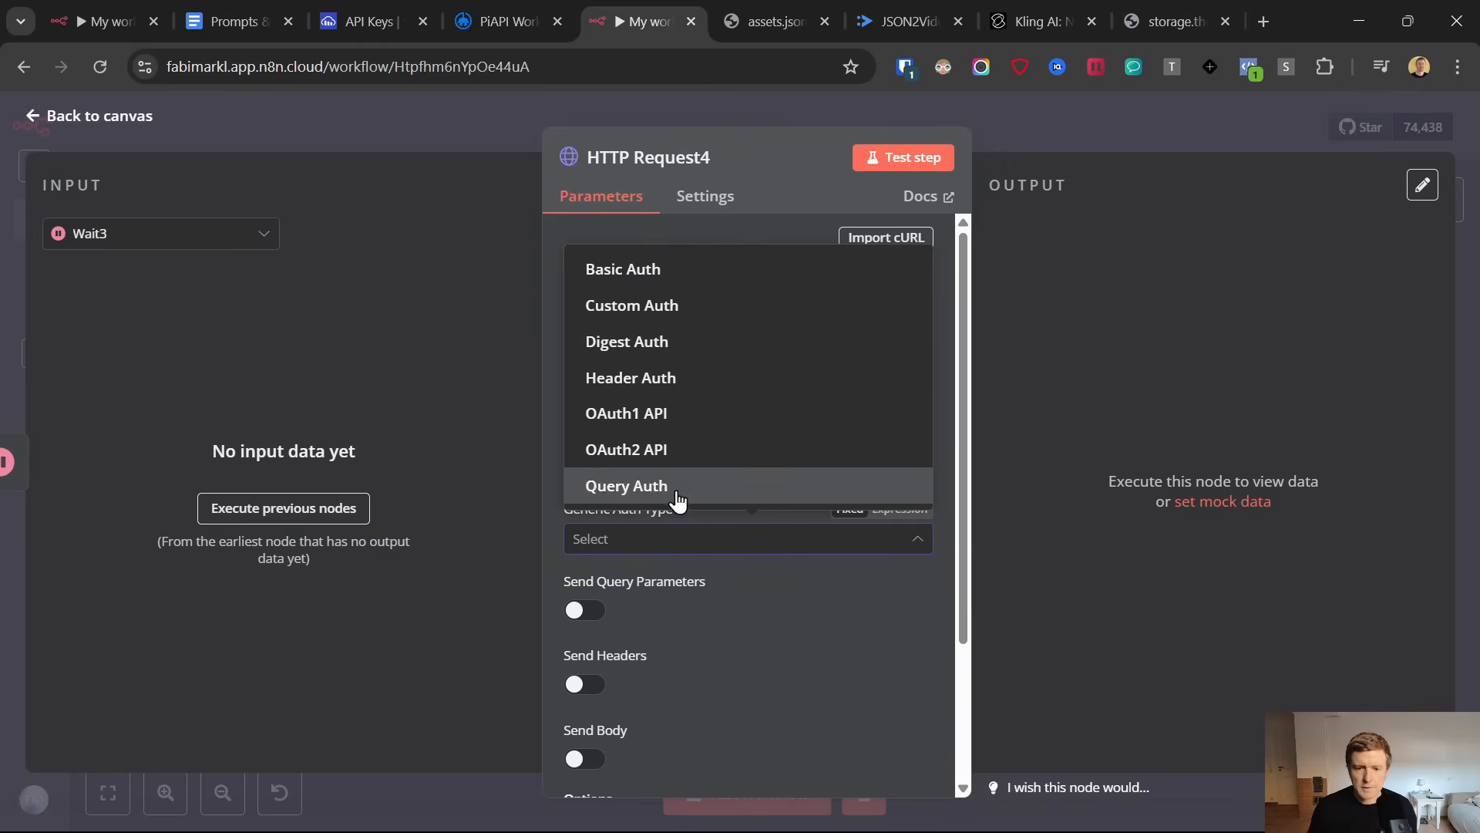
{"action": "left_click", "coordinate": [683, 306]}
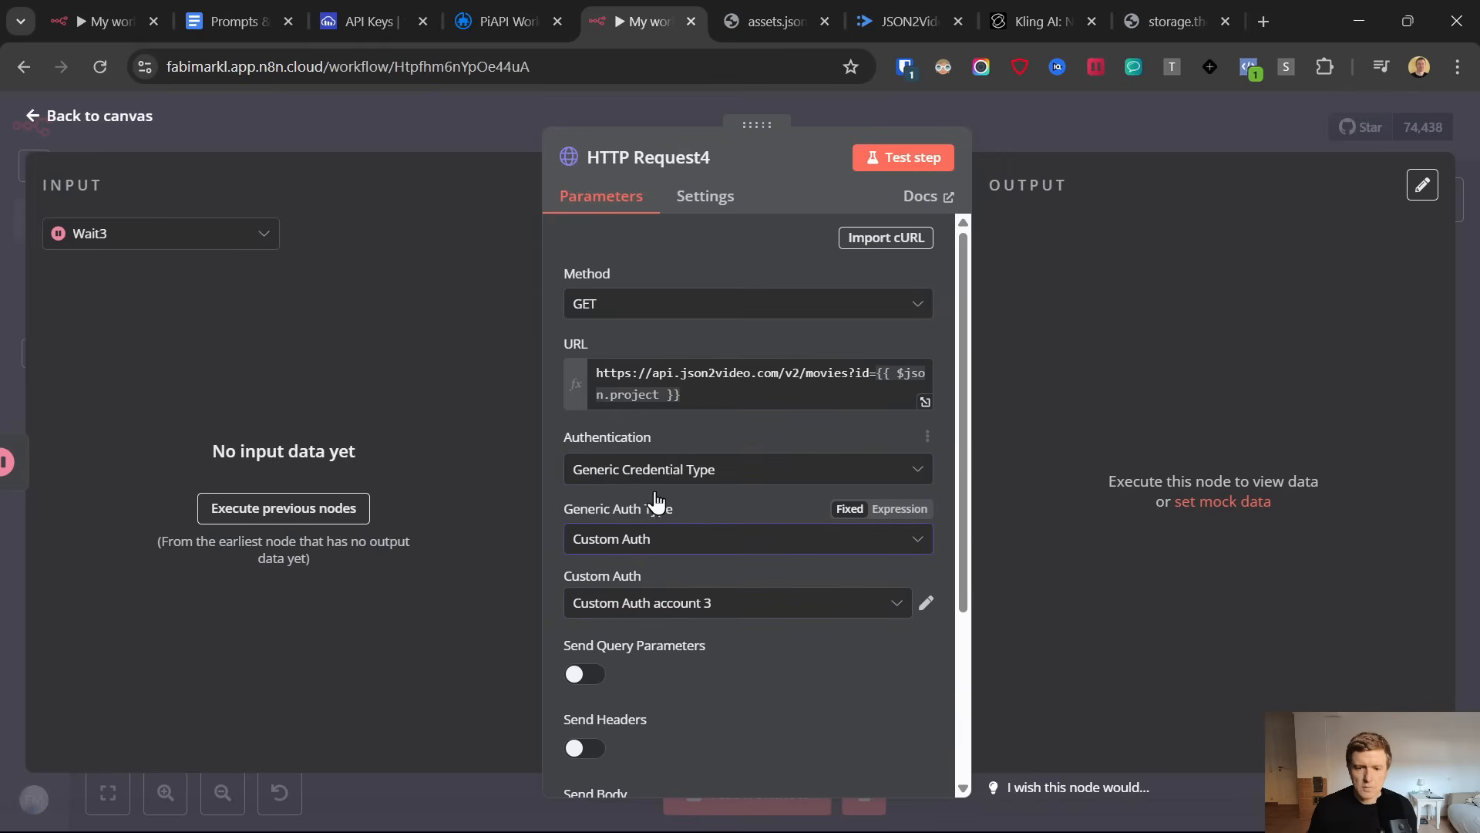
{"action": "left_click", "coordinate": [894, 158]}
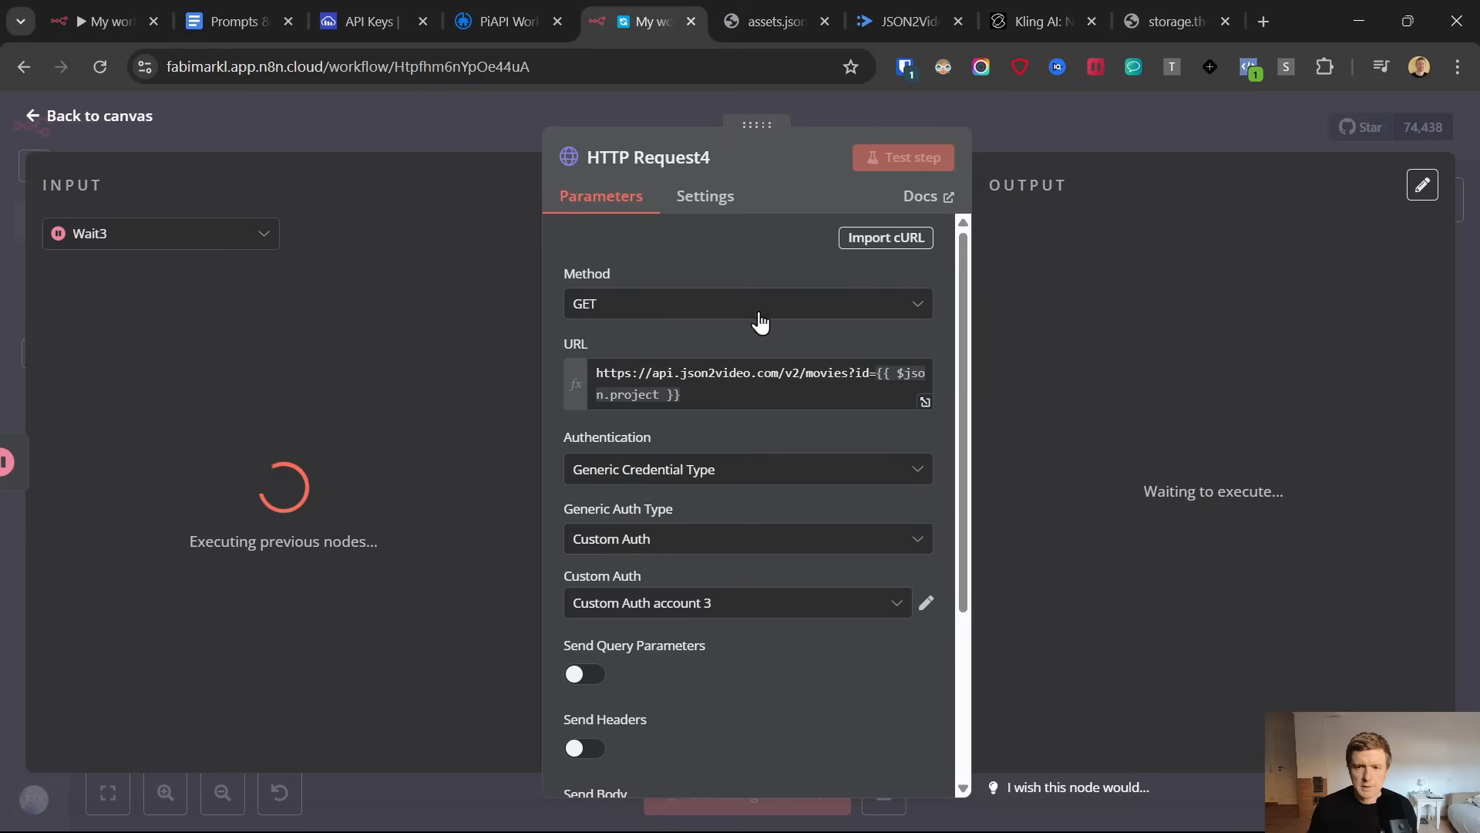
{"action": "left_click", "coordinate": [628, 377]}
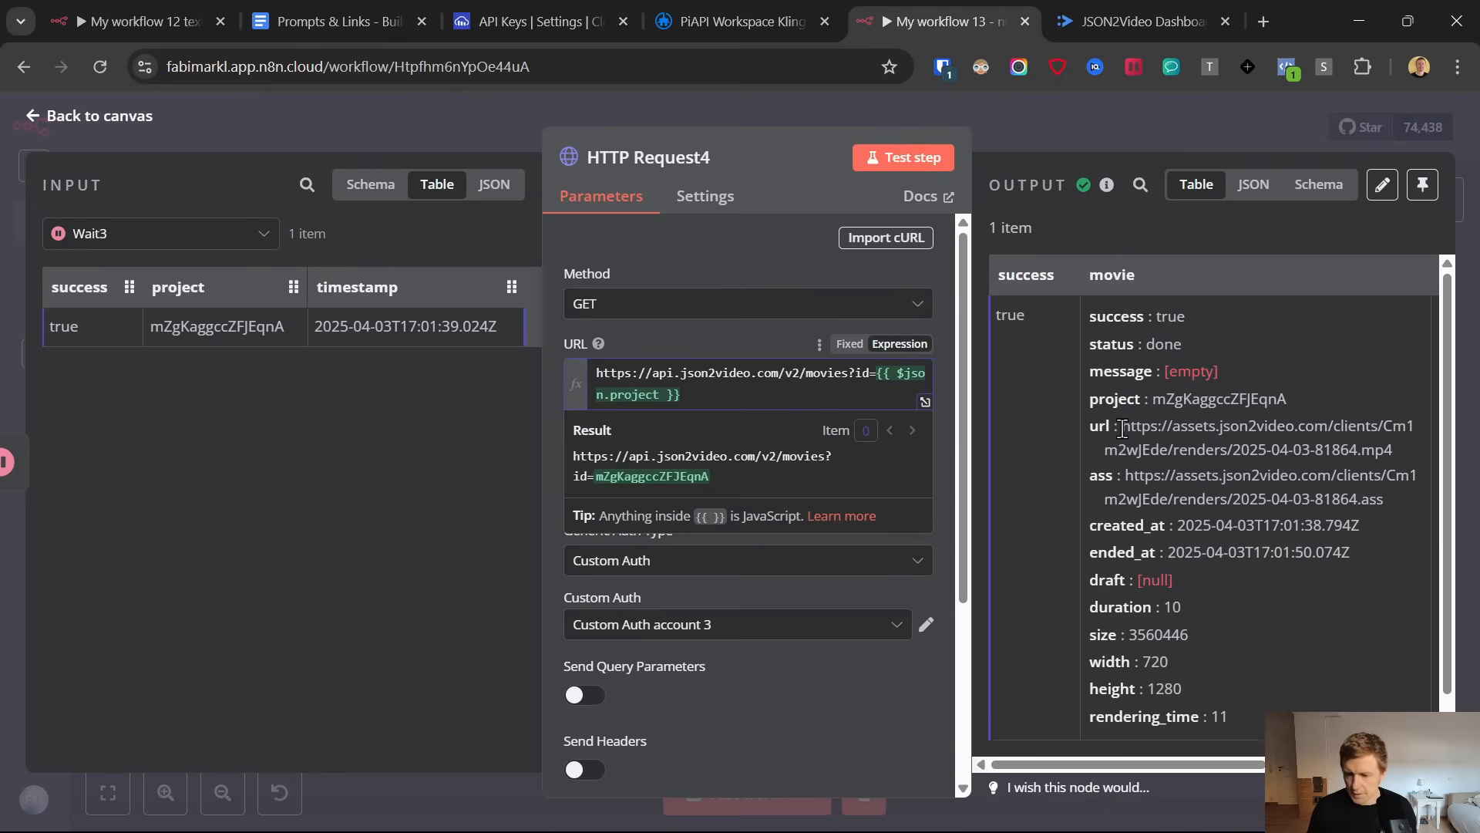
Open the movie url from the HTTP Request4 output, watch the captioned video with its sound, and close it
{"action": "left_click_drag", "start_coordinate": [1122, 429], "coordinate": [1355, 444]}
{"action": "right_click", "coordinate": [1321, 426]}
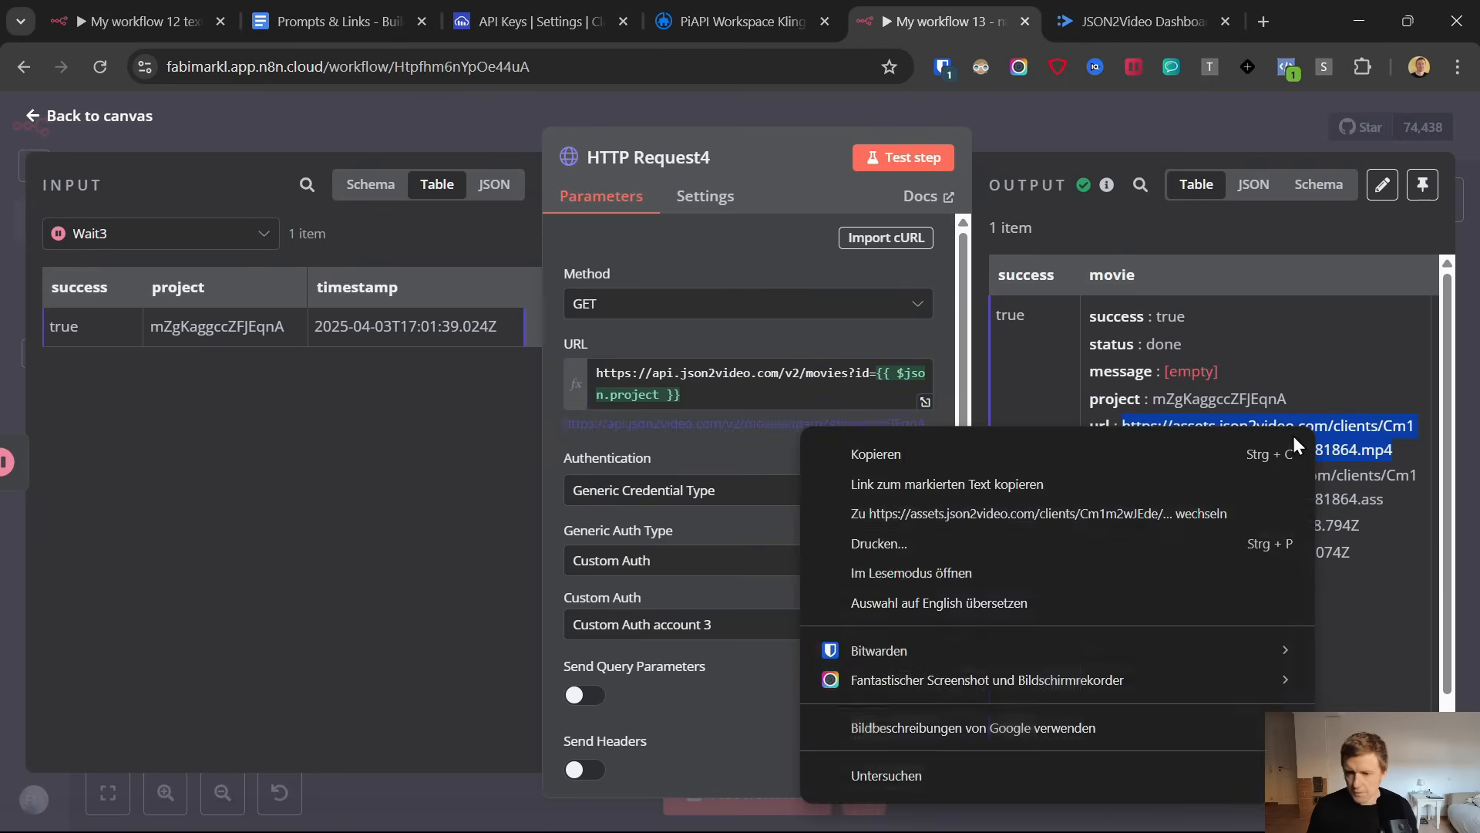
{"action": "left_click", "coordinate": [1059, 515]}
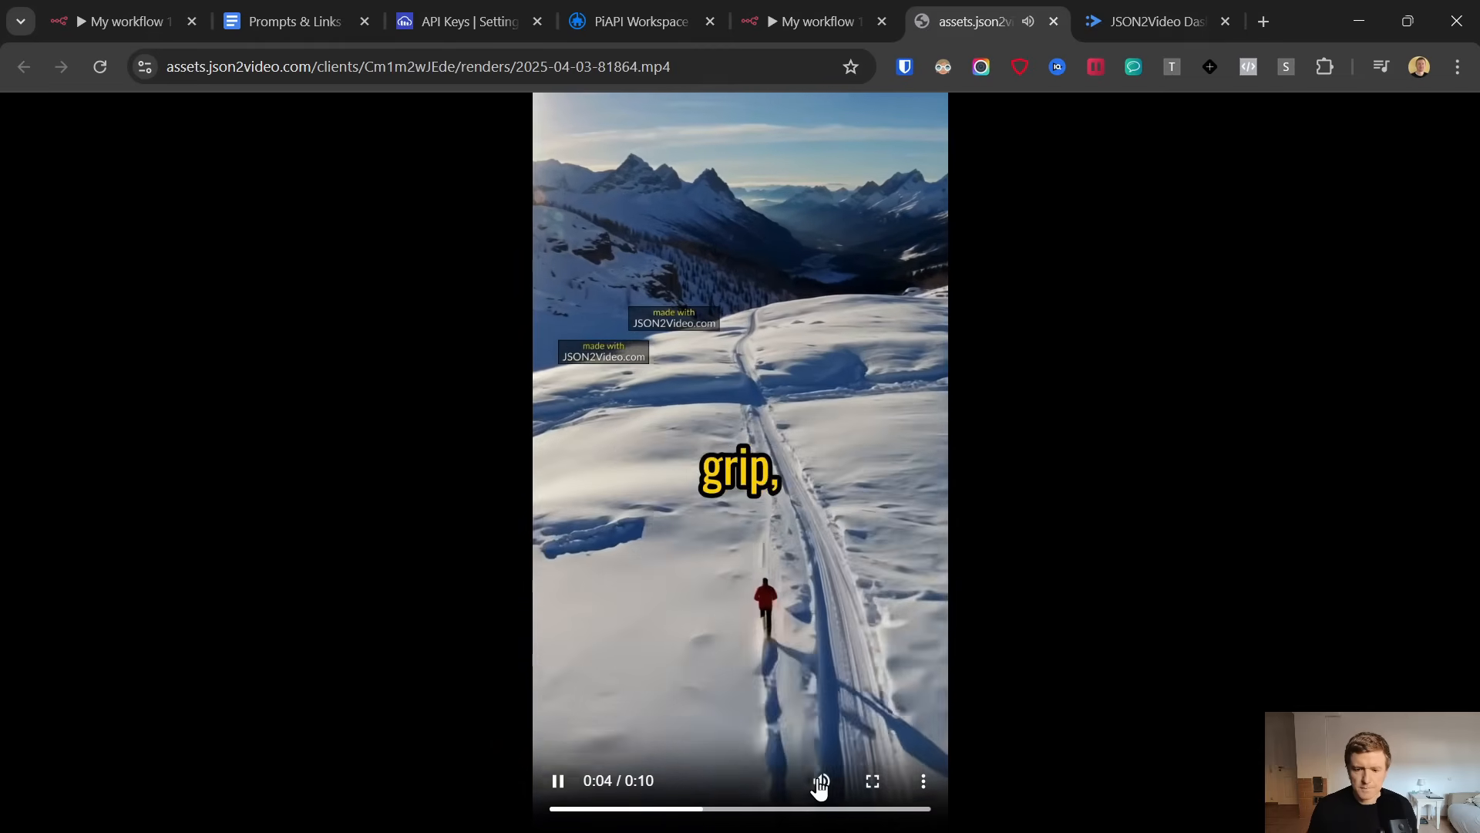
{"action": "left_click", "coordinate": [822, 781]}
{"action": "left_click", "coordinate": [823, 779]}
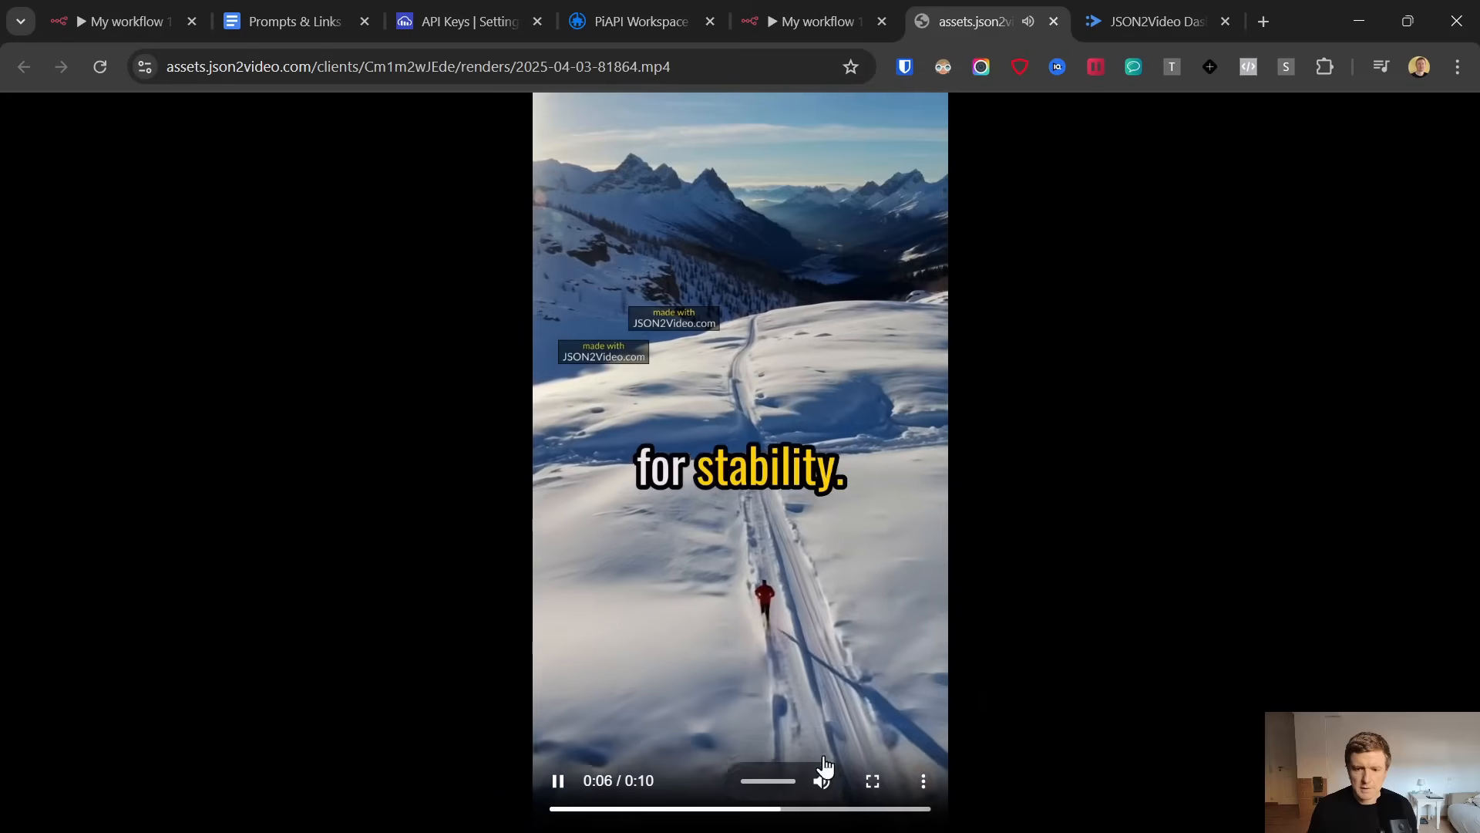
{"action": "left_click", "coordinate": [821, 780]}
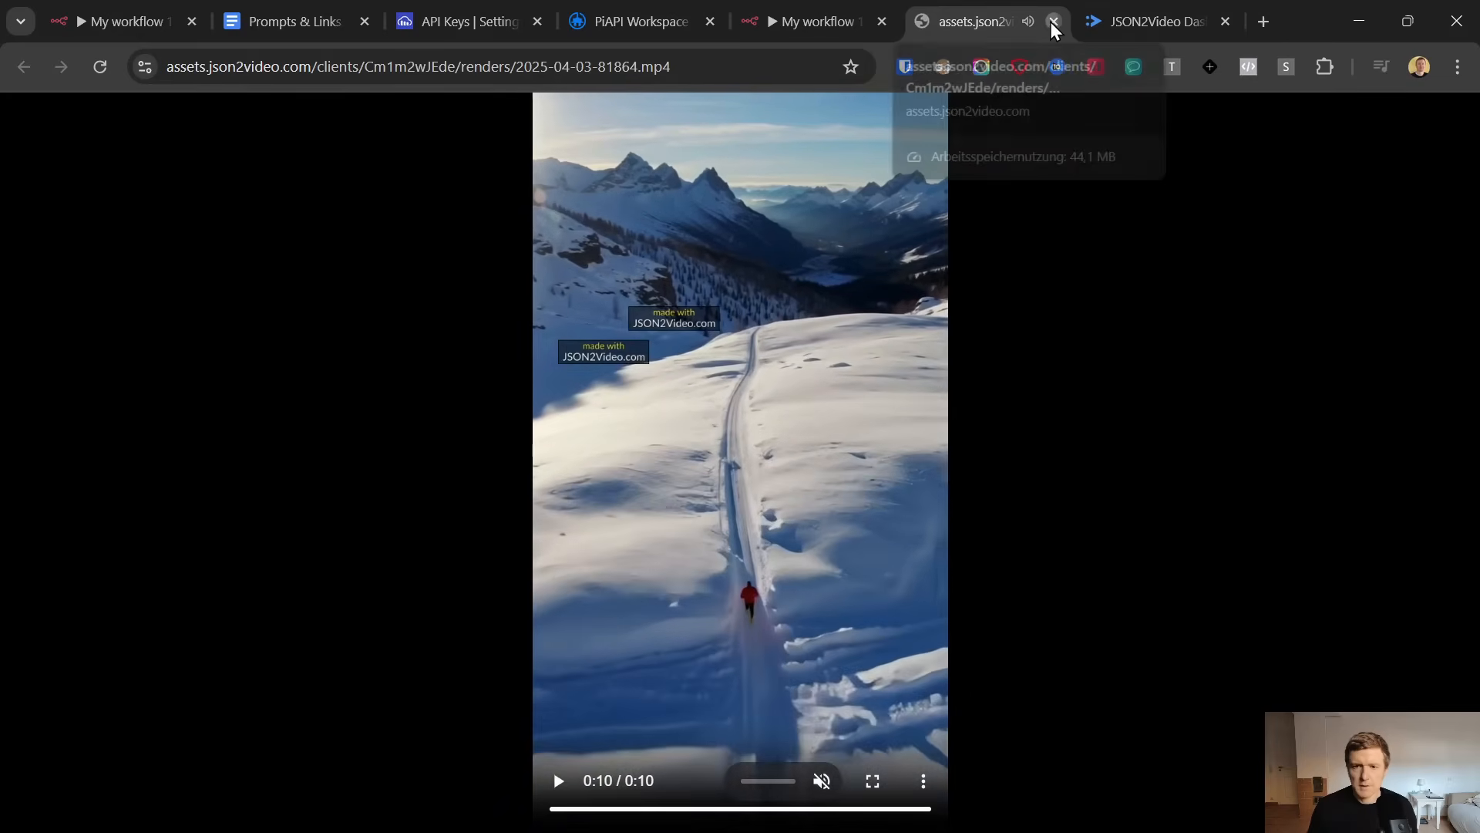
{"action": "left_click", "coordinate": [1053, 21]}
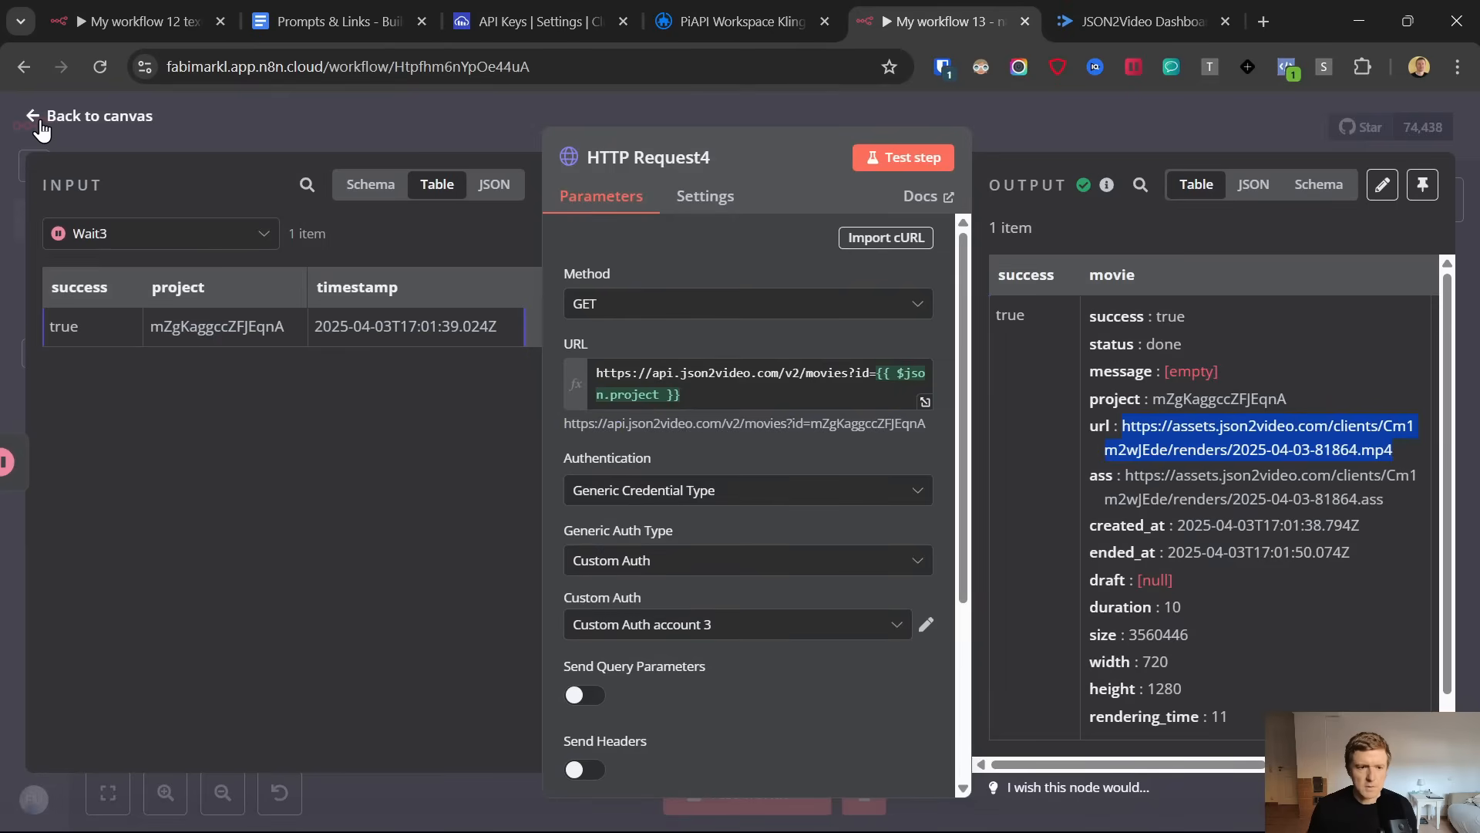
Return to the canvas and move the HTTP Request4 node closer to Wait3
{"action": "left_click", "coordinate": [40, 120]}
{"action": "left_click_drag", "start_coordinate": [974, 681], "coordinate": [951, 673]}
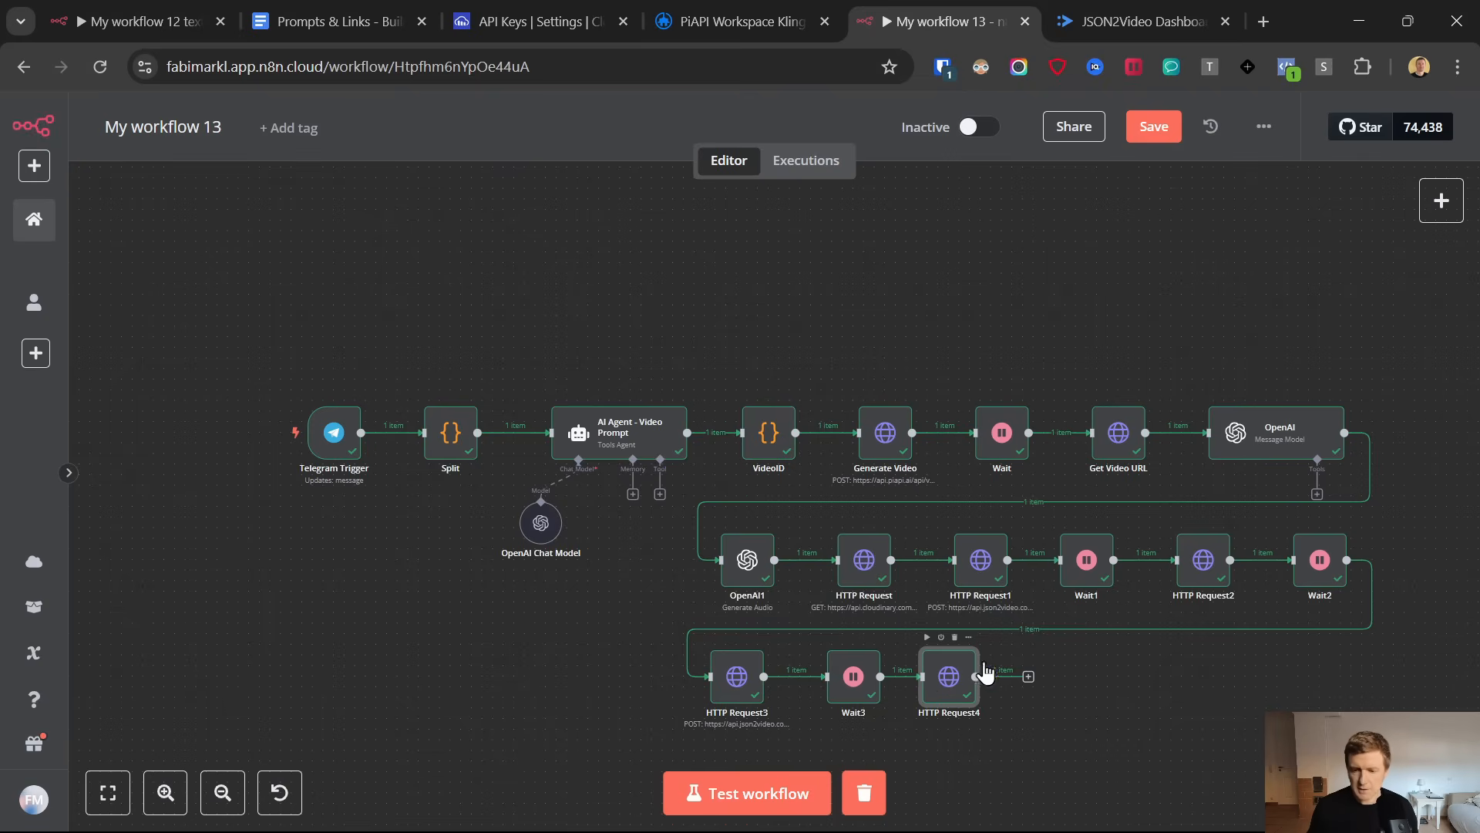
{"action": "left_click", "coordinate": [1029, 677]}
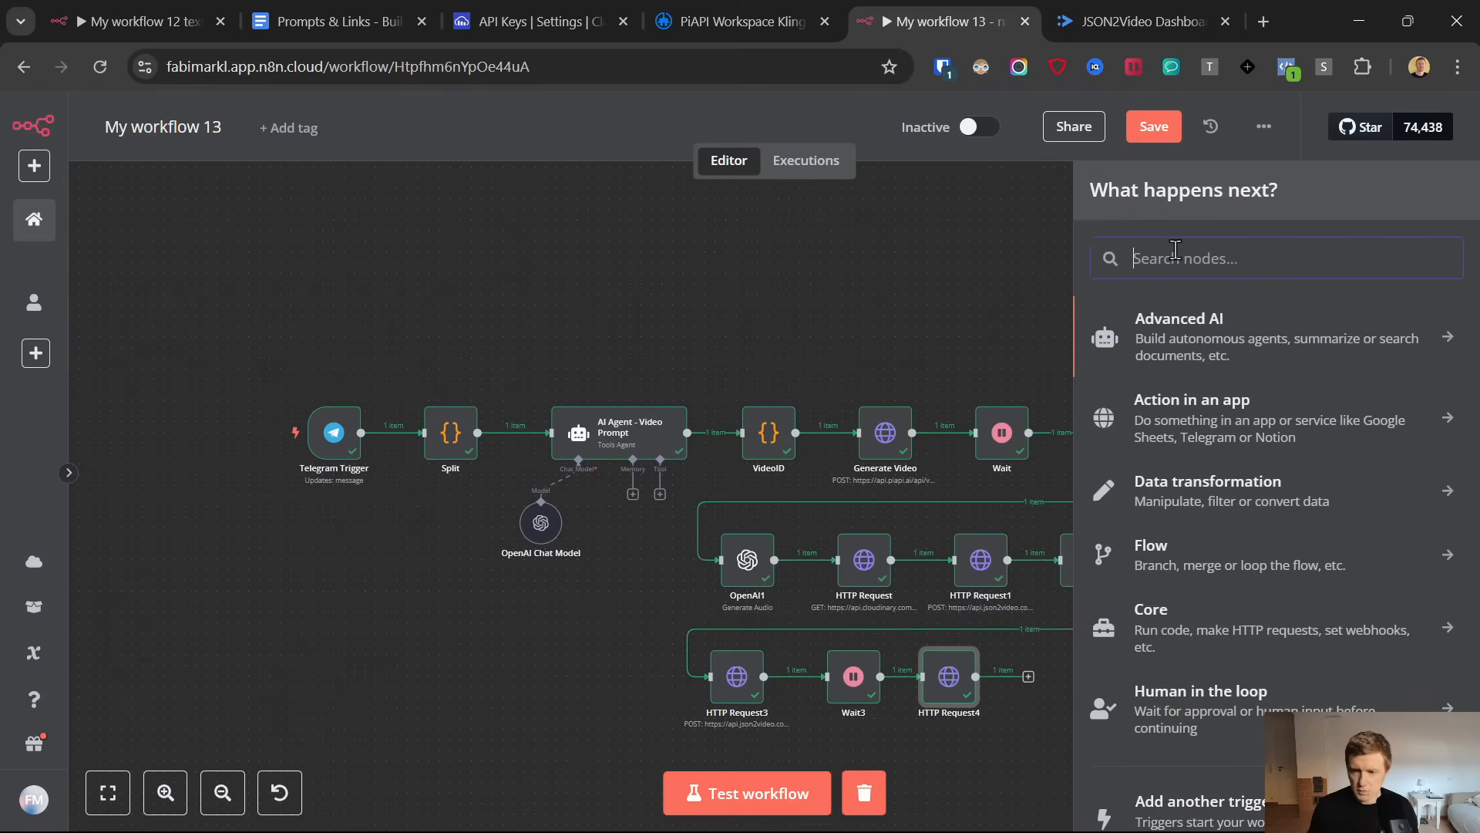
{"action": "type", "text": "open"}
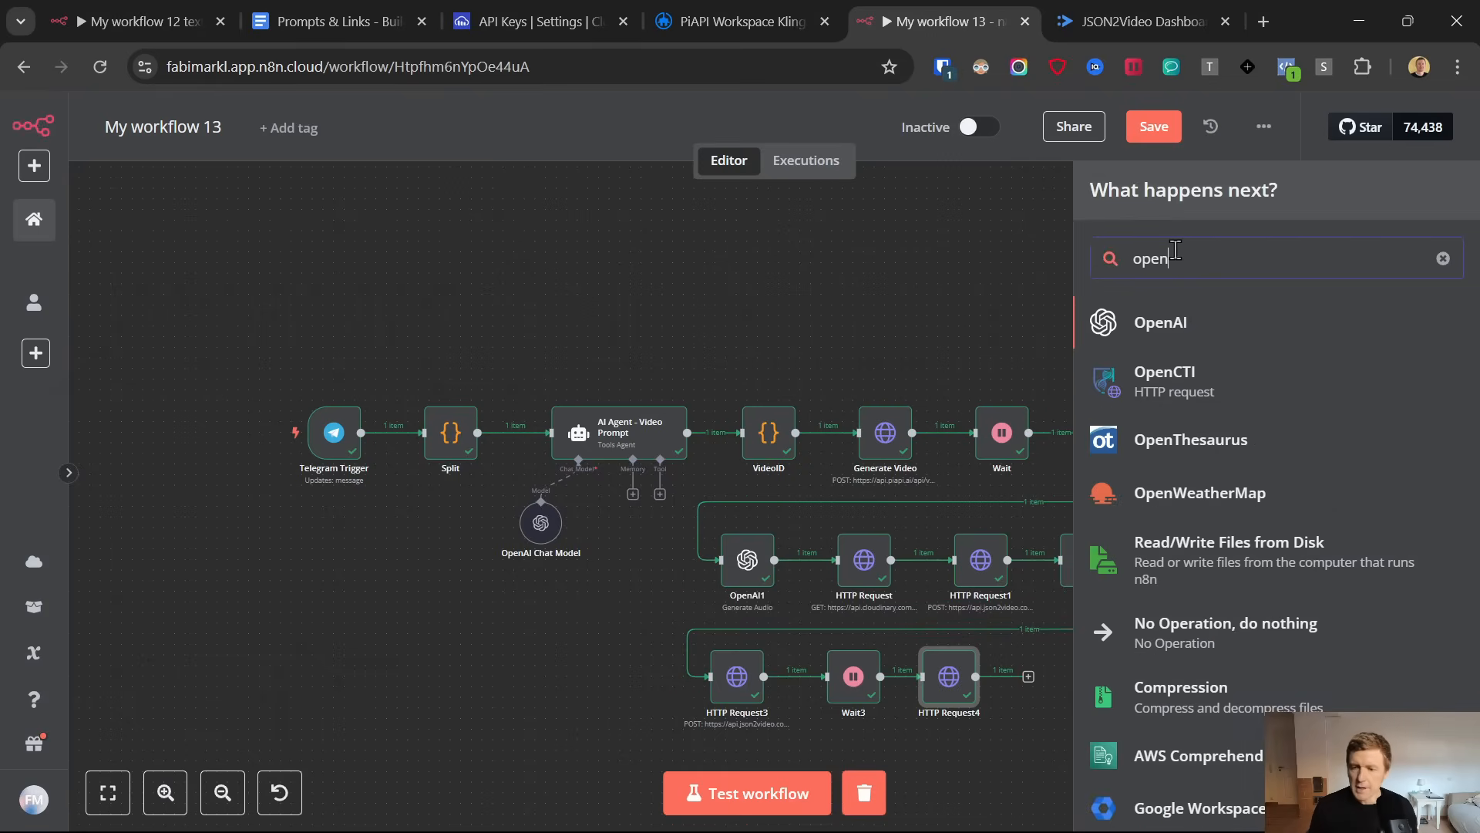
{"action": "scroll", "coordinate": [1170, 320], "scroll_direction": "down", "scroll_amount": 1}
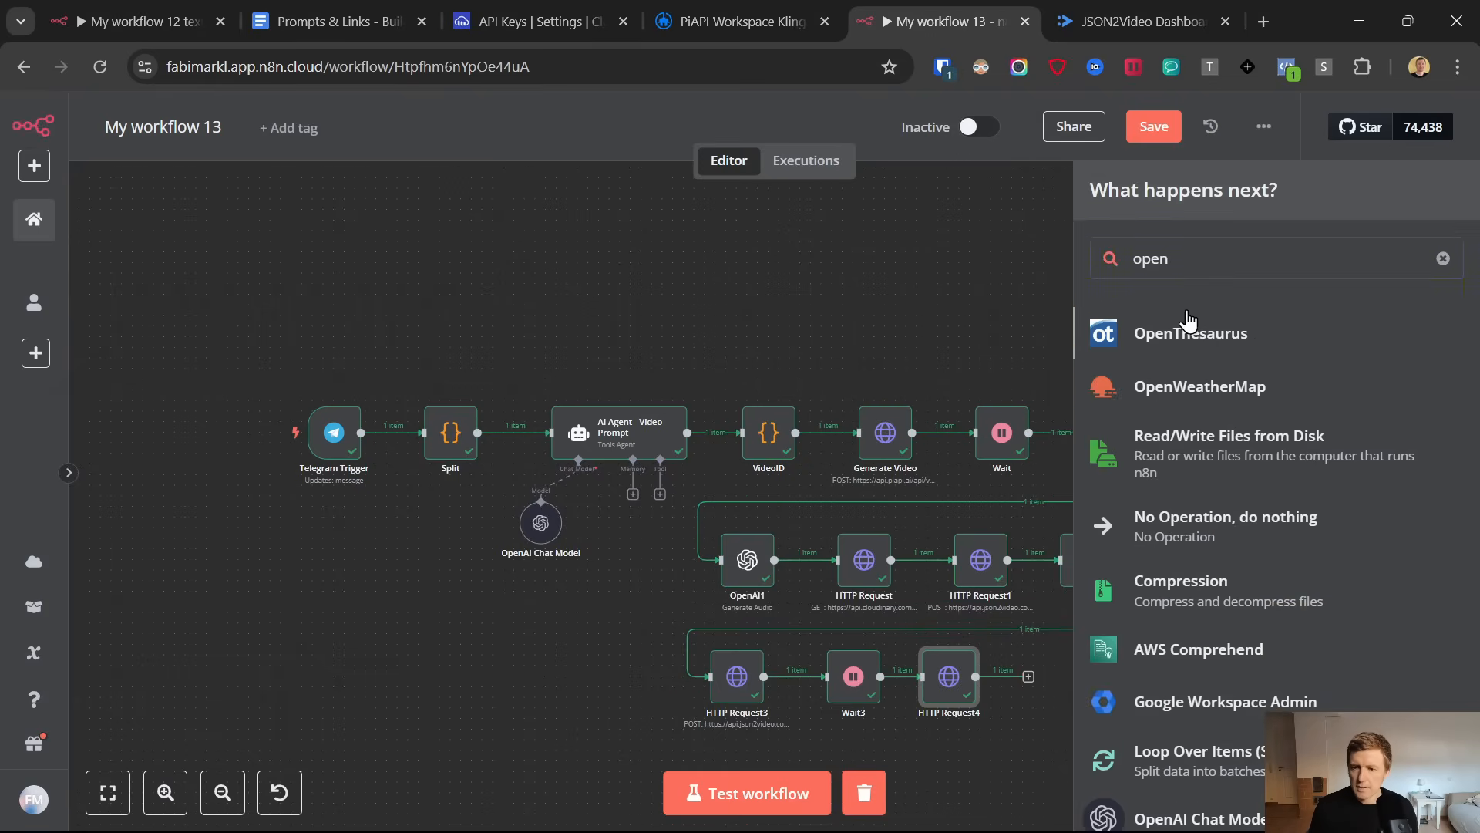
{"action": "left_click", "coordinate": [1184, 316]}
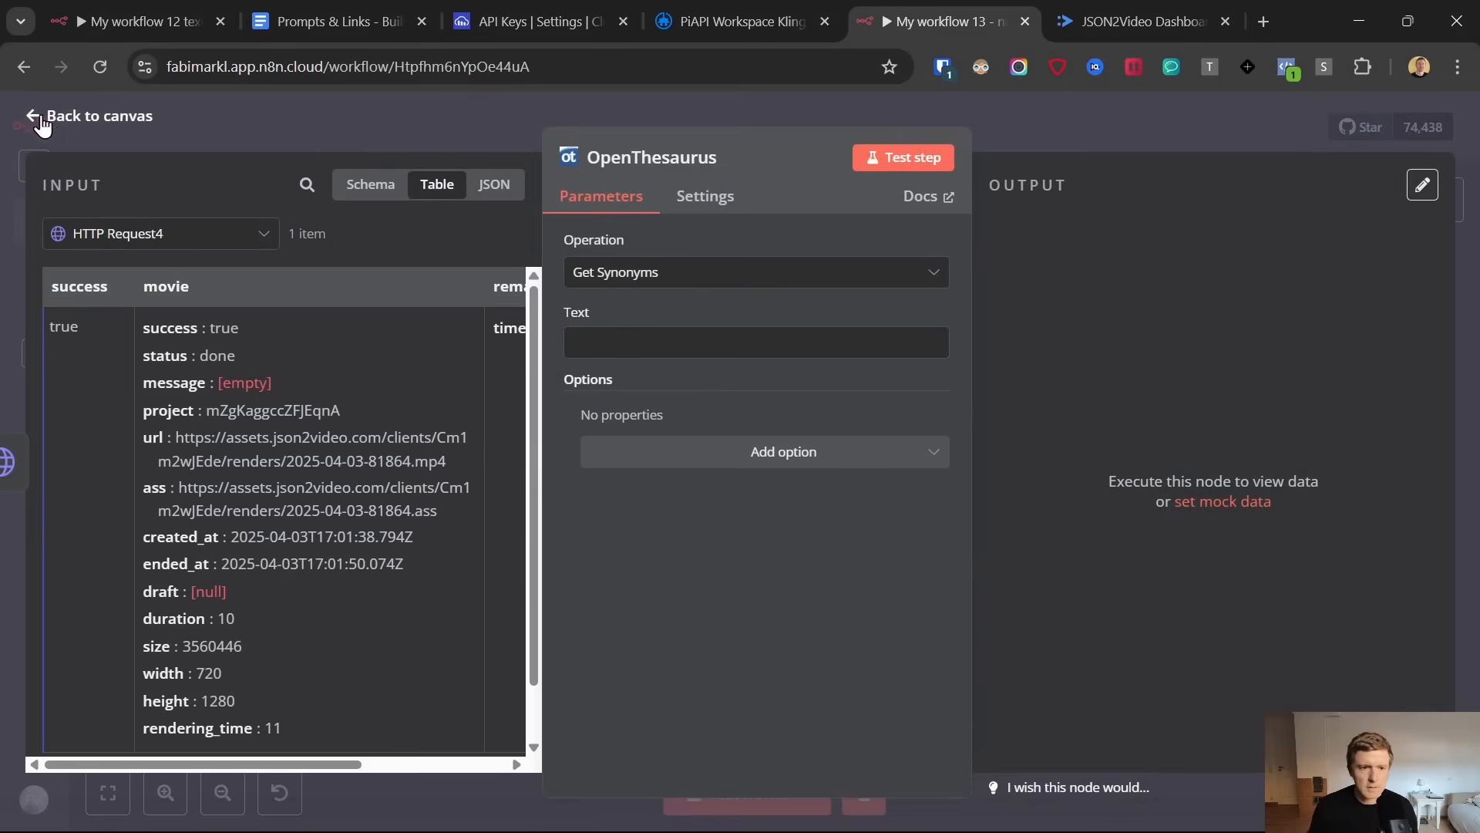
{"action": "left_click", "coordinate": [40, 123]}
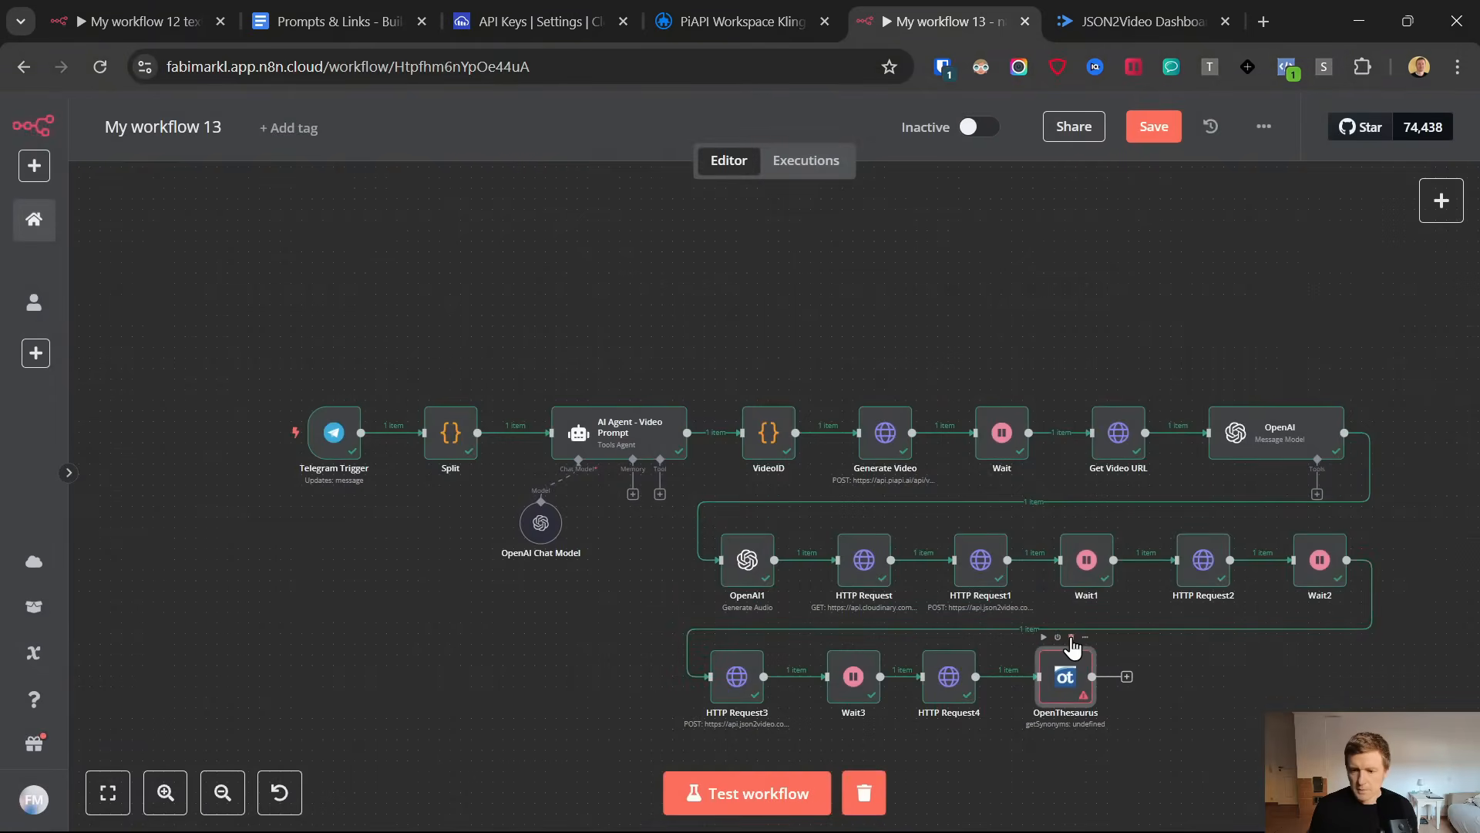
{"action": "left_click", "coordinate": [1071, 637]}
Duplicate the OpenAI Message Model node, place the copy beside HTTP Request4 and connect it to that node's output
{"action": "right_click", "coordinate": [1277, 426]}
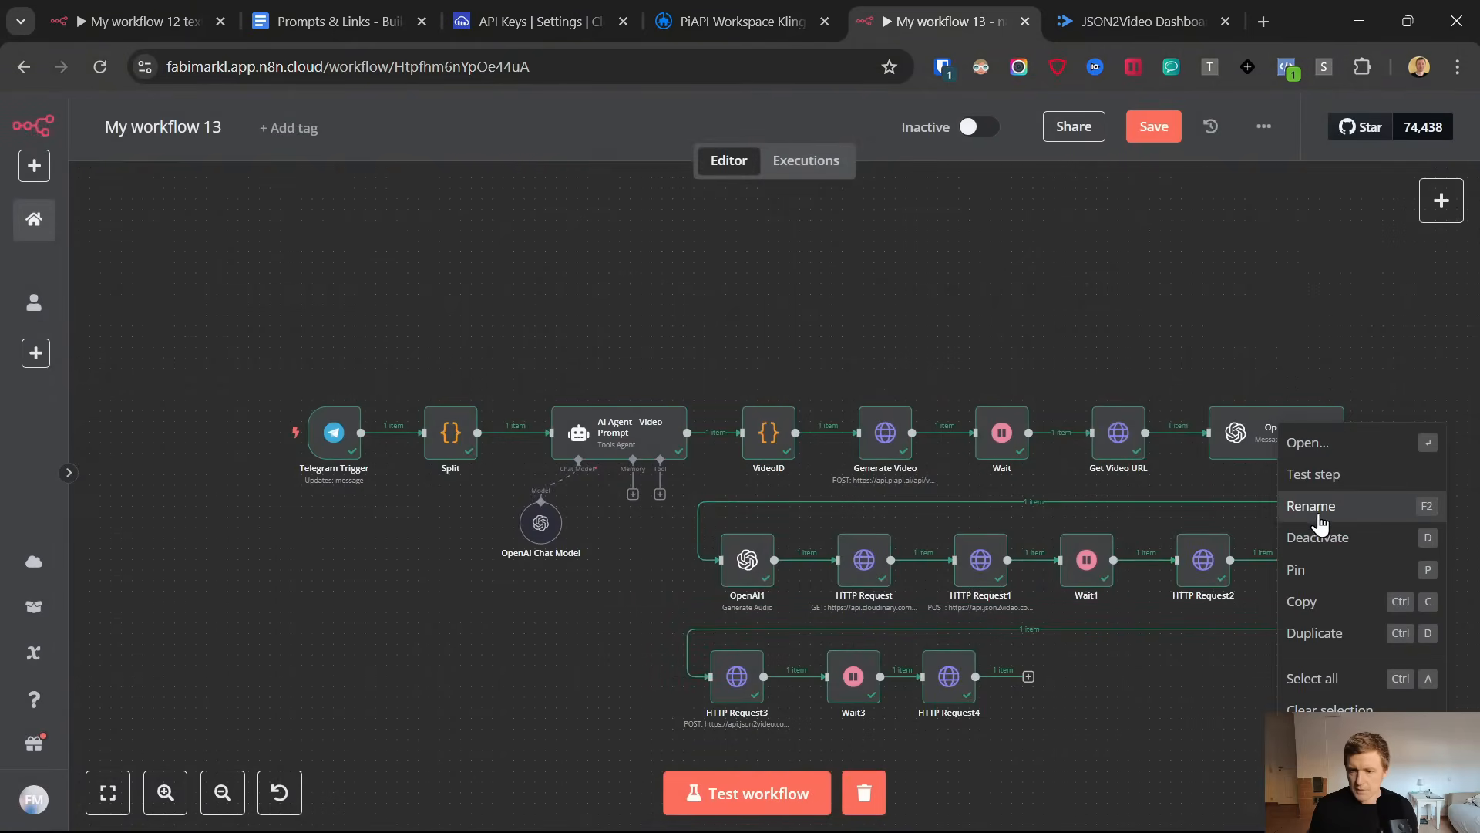
{"action": "left_click", "coordinate": [1315, 633]}
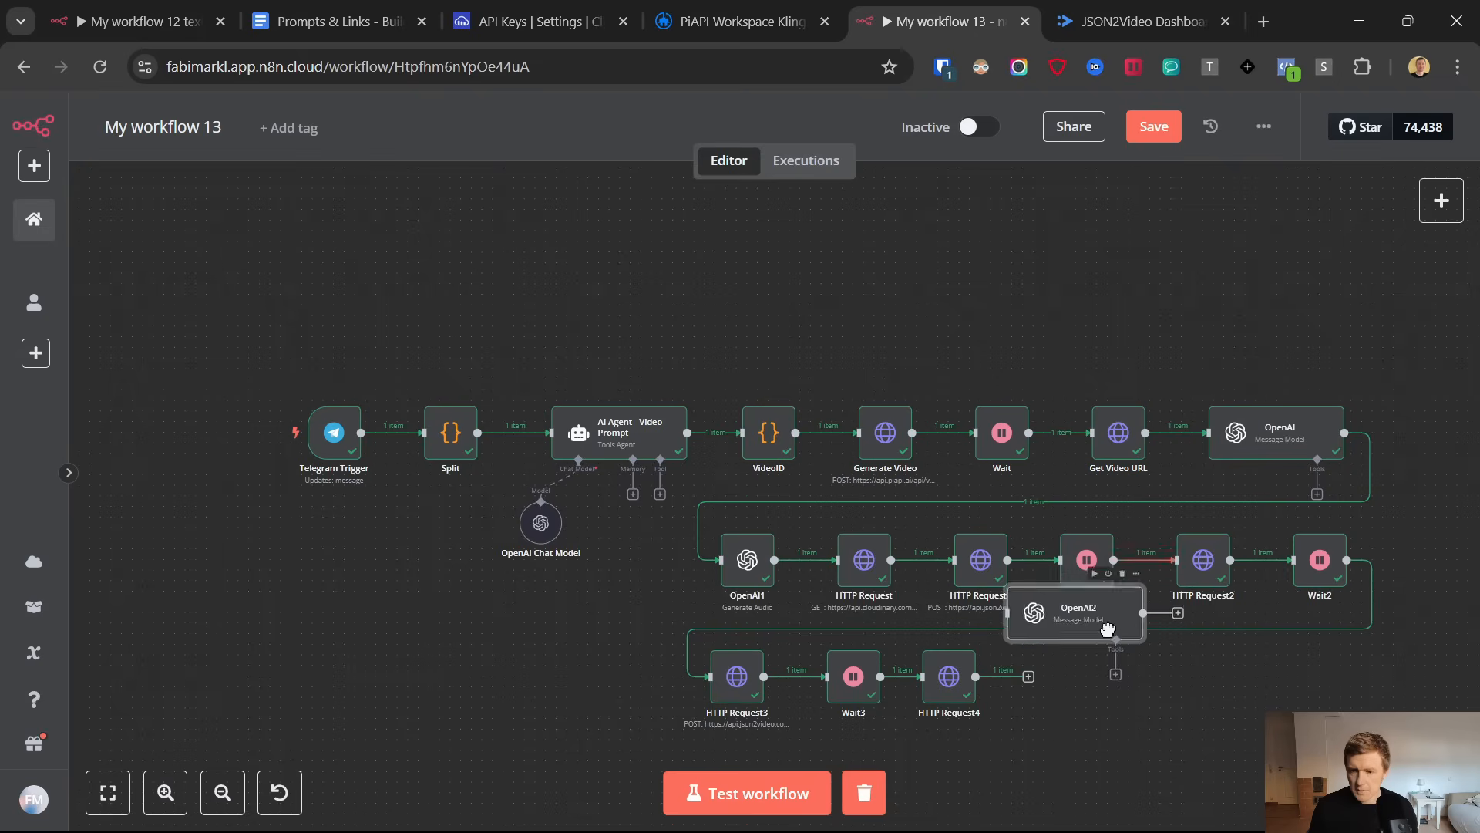
{"action": "left_click_drag", "start_coordinate": [1107, 629], "coordinate": [1061, 672]}
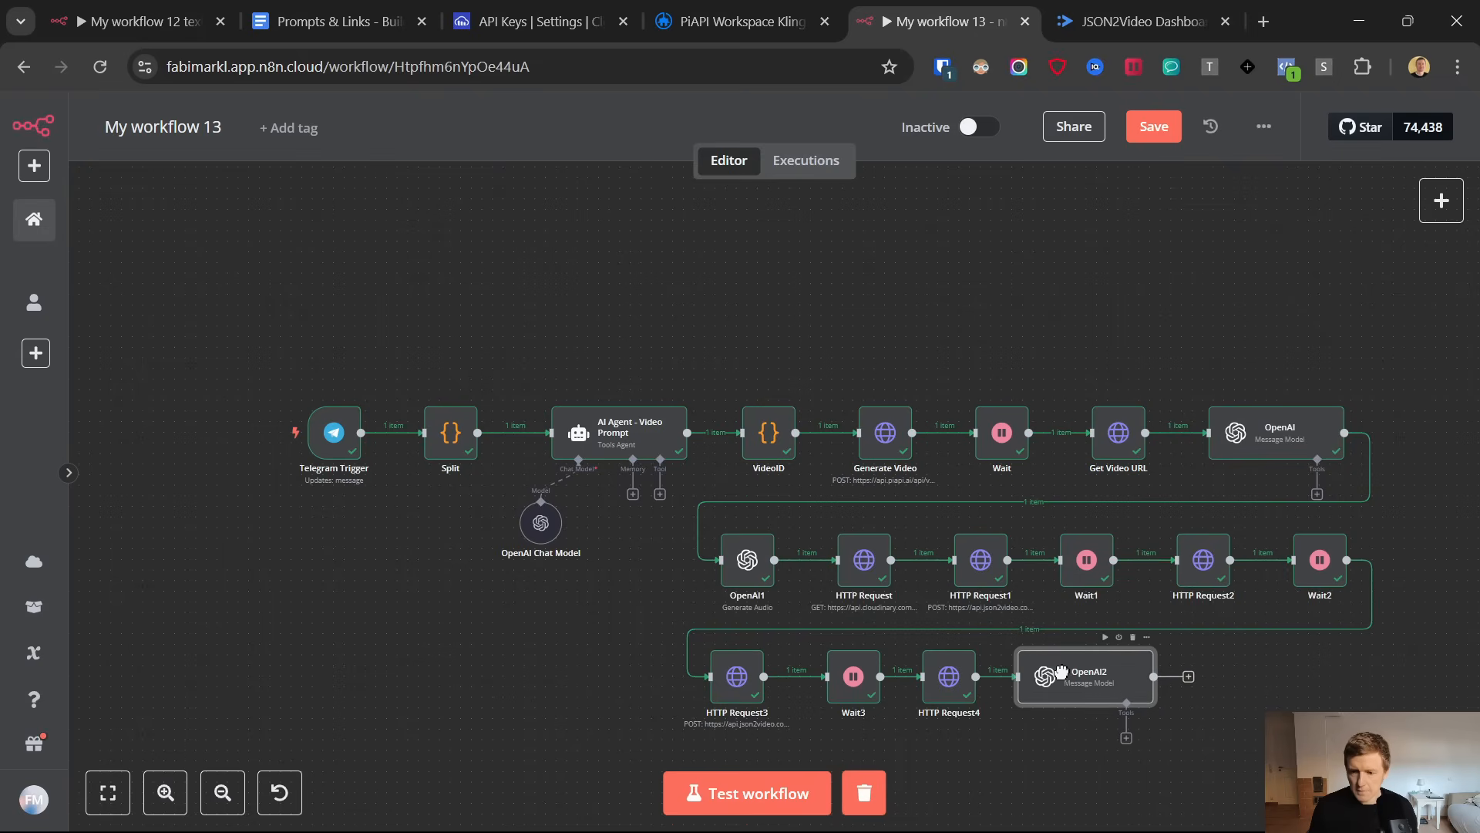
Replace the OpenAI2 node's prompt with the social media caption prompt copied from the Prompts & Links document
{"action": "double_click", "coordinate": [1050, 669]}
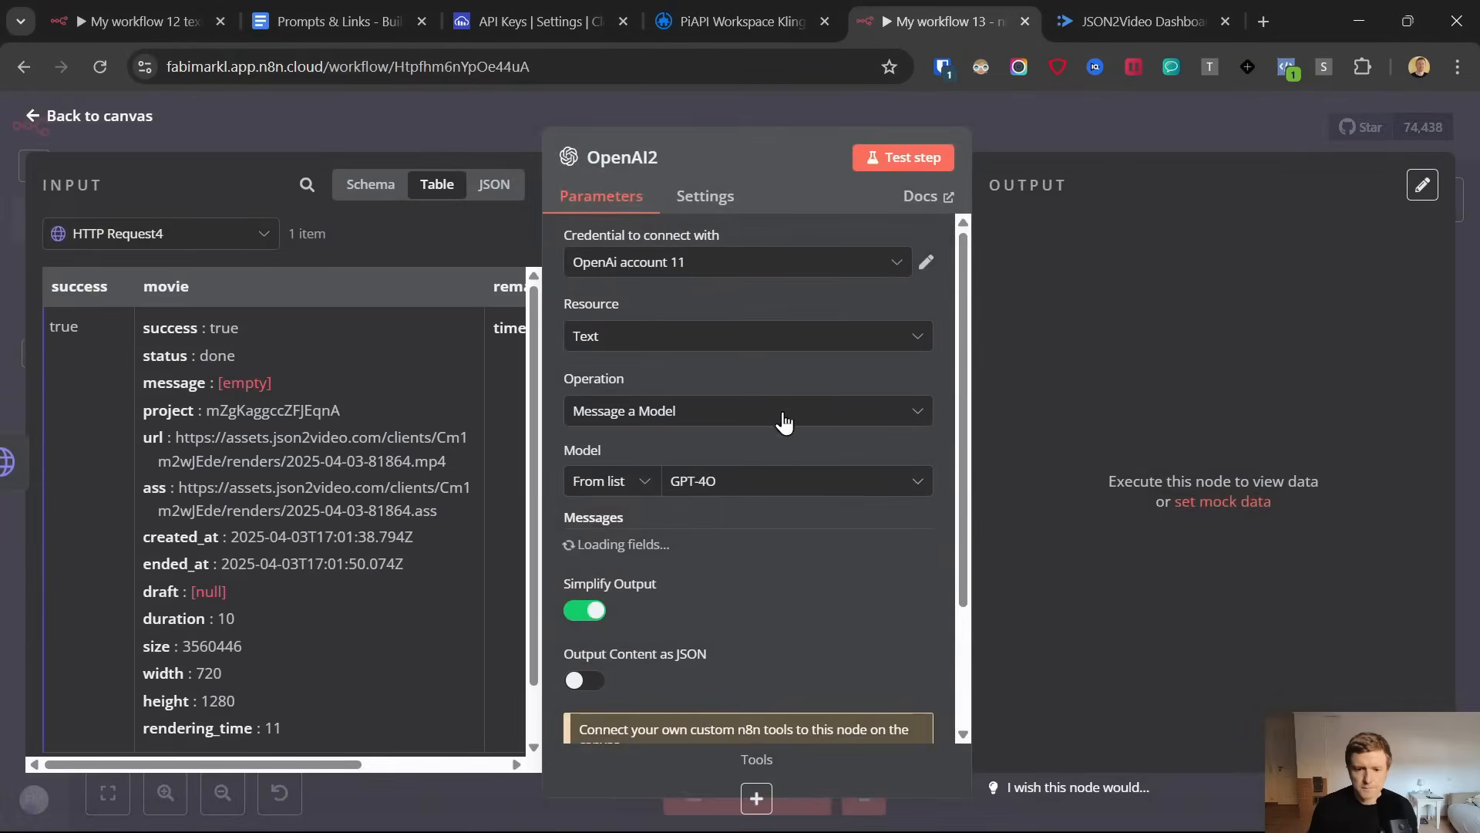
{"action": "scroll", "coordinate": [783, 420], "scroll_direction": "down", "scroll_amount": 3}
{"action": "left_click", "coordinate": [331, 22]}
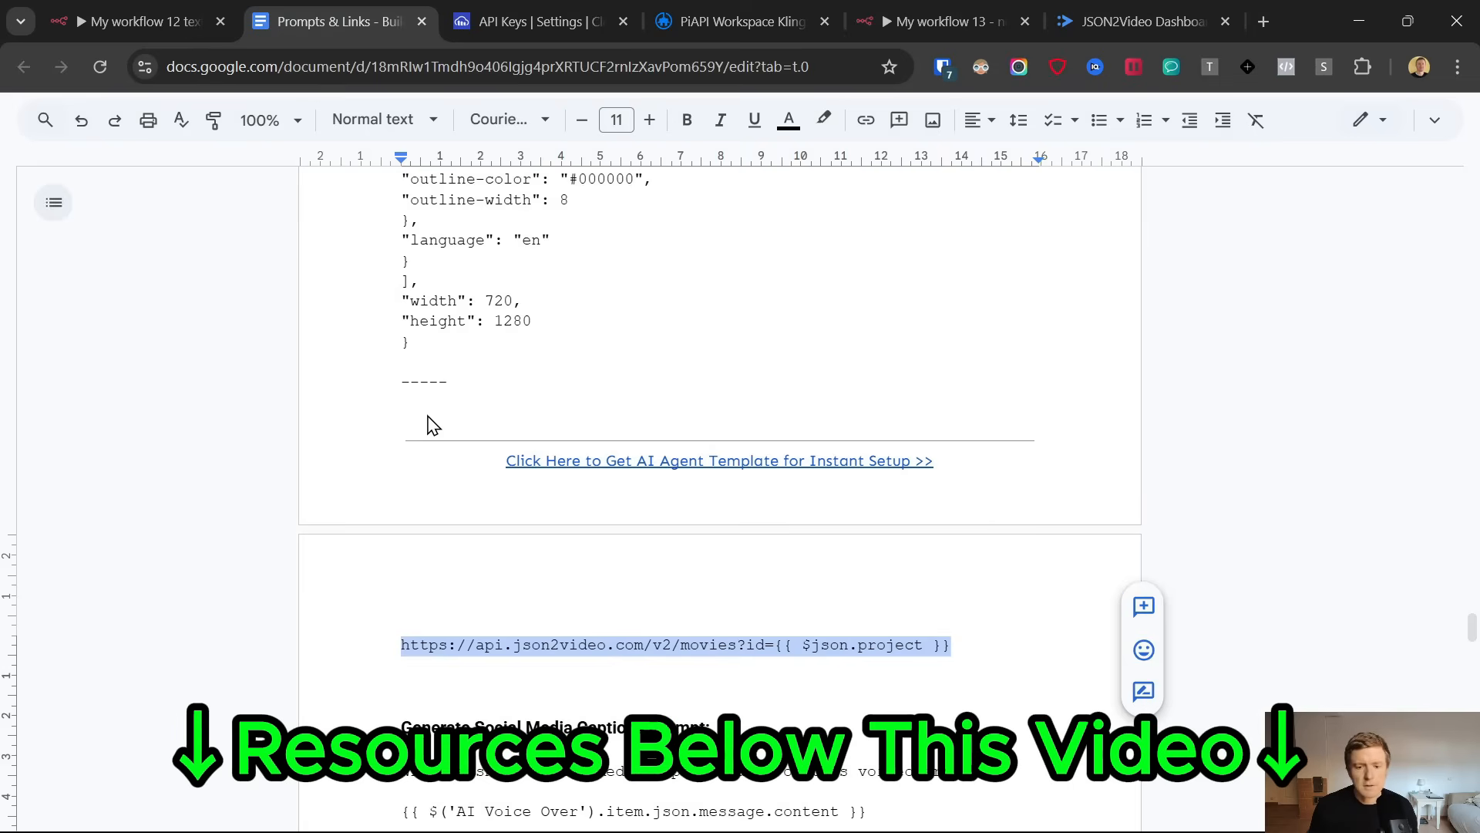
{"action": "scroll", "coordinate": [430, 423], "scroll_direction": "down", "scroll_amount": 5}
{"action": "left_click_drag", "start_coordinate": [401, 347], "coordinate": [1026, 510]}
{"action": "left_click", "coordinate": [709, 17]}
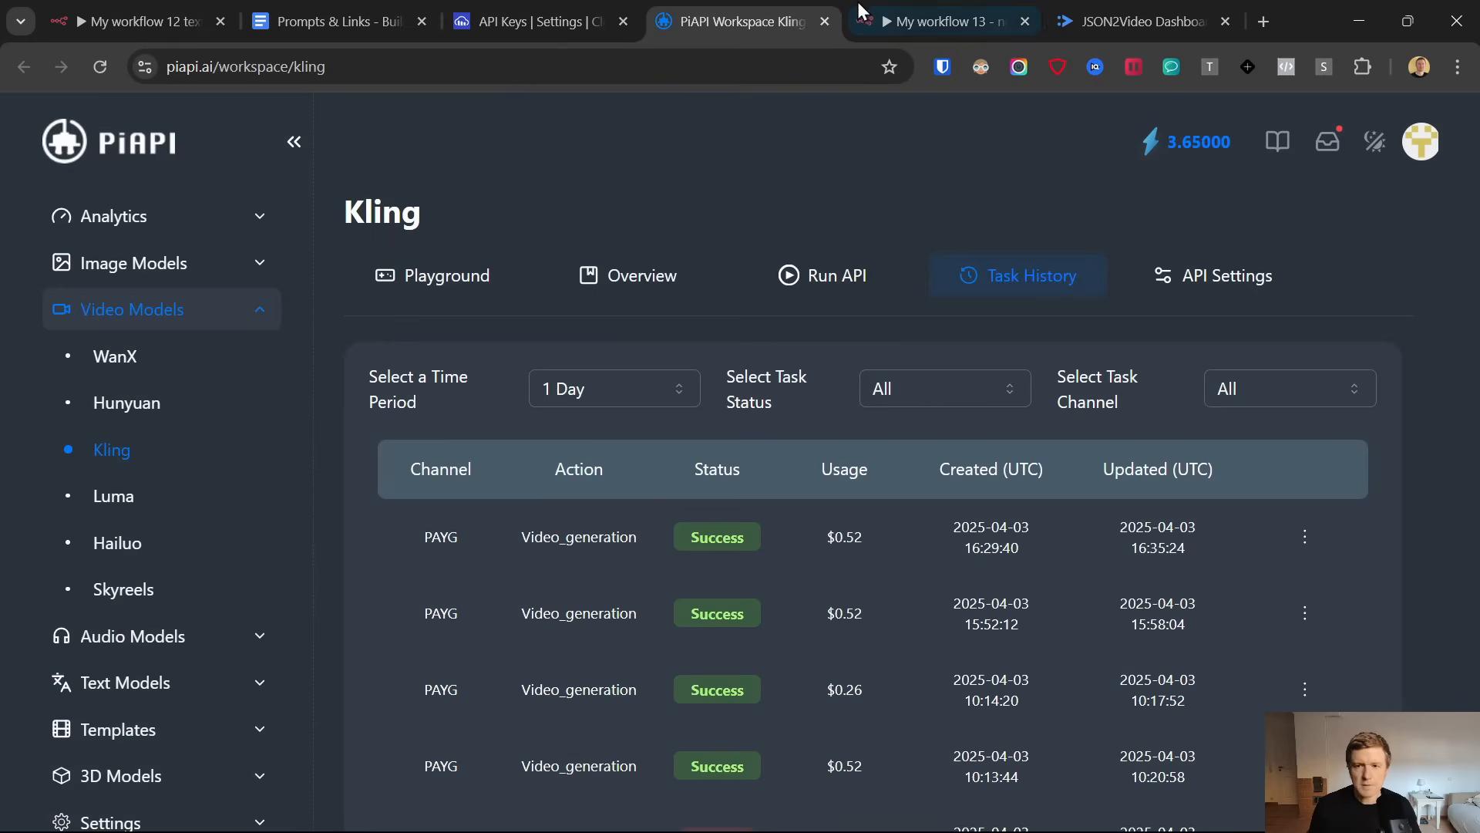
{"action": "left_click", "coordinate": [944, 17]}
{"action": "left_click", "coordinate": [868, 383]}
{"action": "key", "text": "ctrl+a"}
{"action": "key", "text": "ctrl+v"}
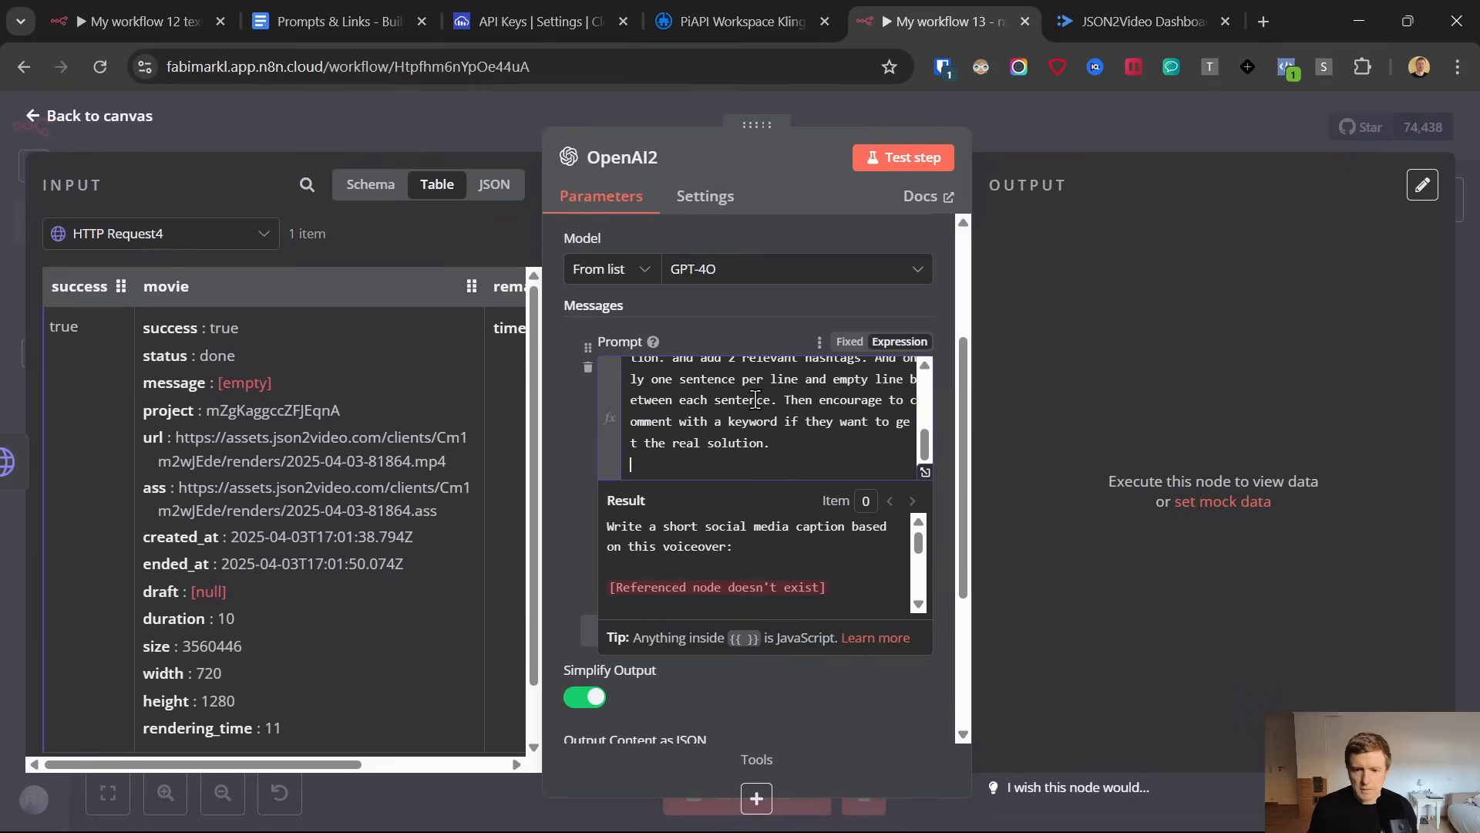
Replace the 'AI Voice Over' reference in the OpenAI2 prompt with the message content from the OpenAI node
{"action": "scroll", "coordinate": [789, 429], "scroll_direction": "up", "scroll_amount": 4}
{"action": "left_click_drag", "start_coordinate": [694, 456], "coordinate": [644, 442]}
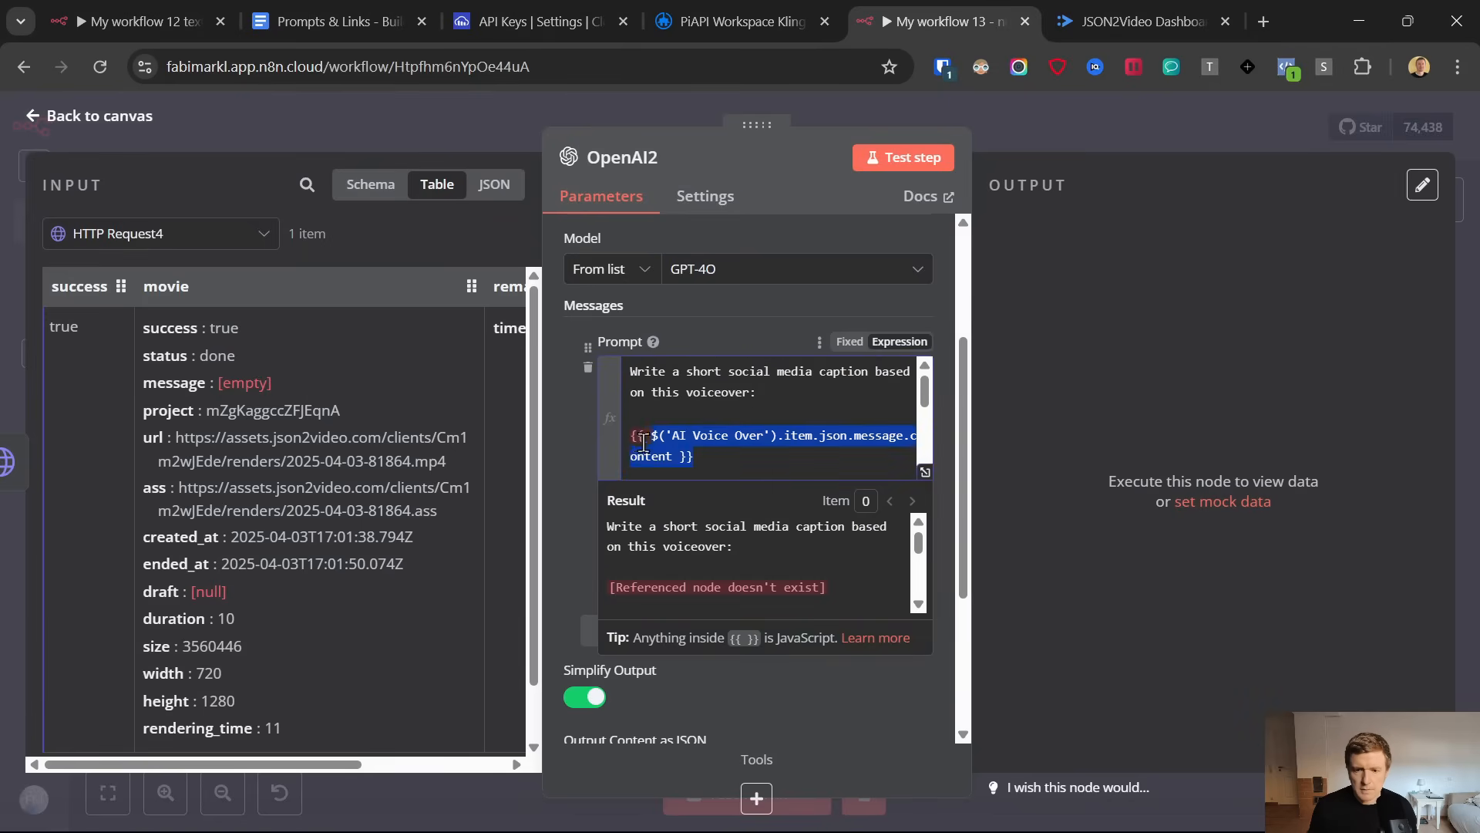
{"action": "key", "text": "BackSpace"}
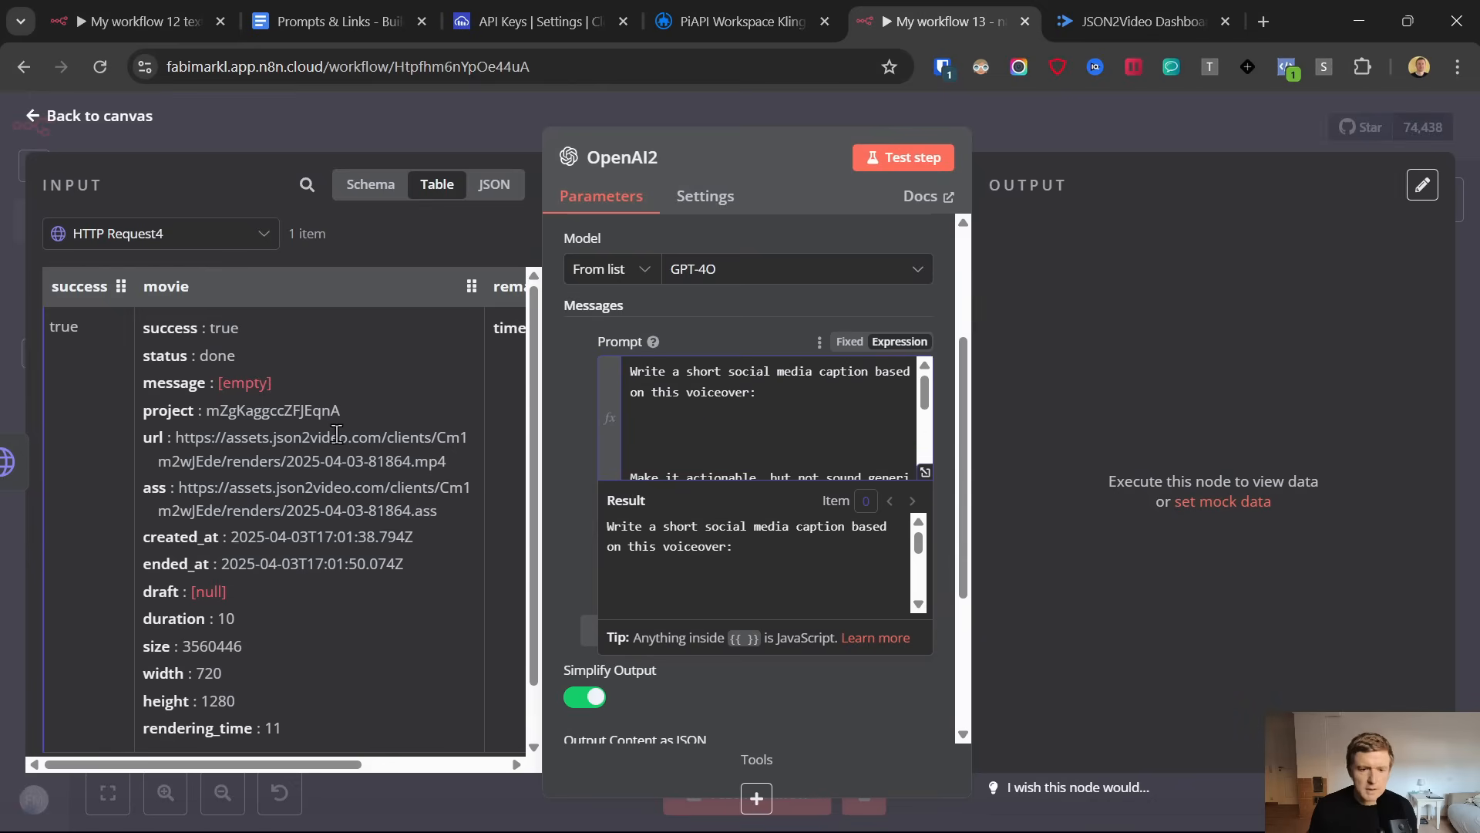
{"action": "scroll", "coordinate": [336, 435], "scroll_direction": "down", "scroll_amount": 1}
{"action": "left_click", "coordinate": [146, 240]}
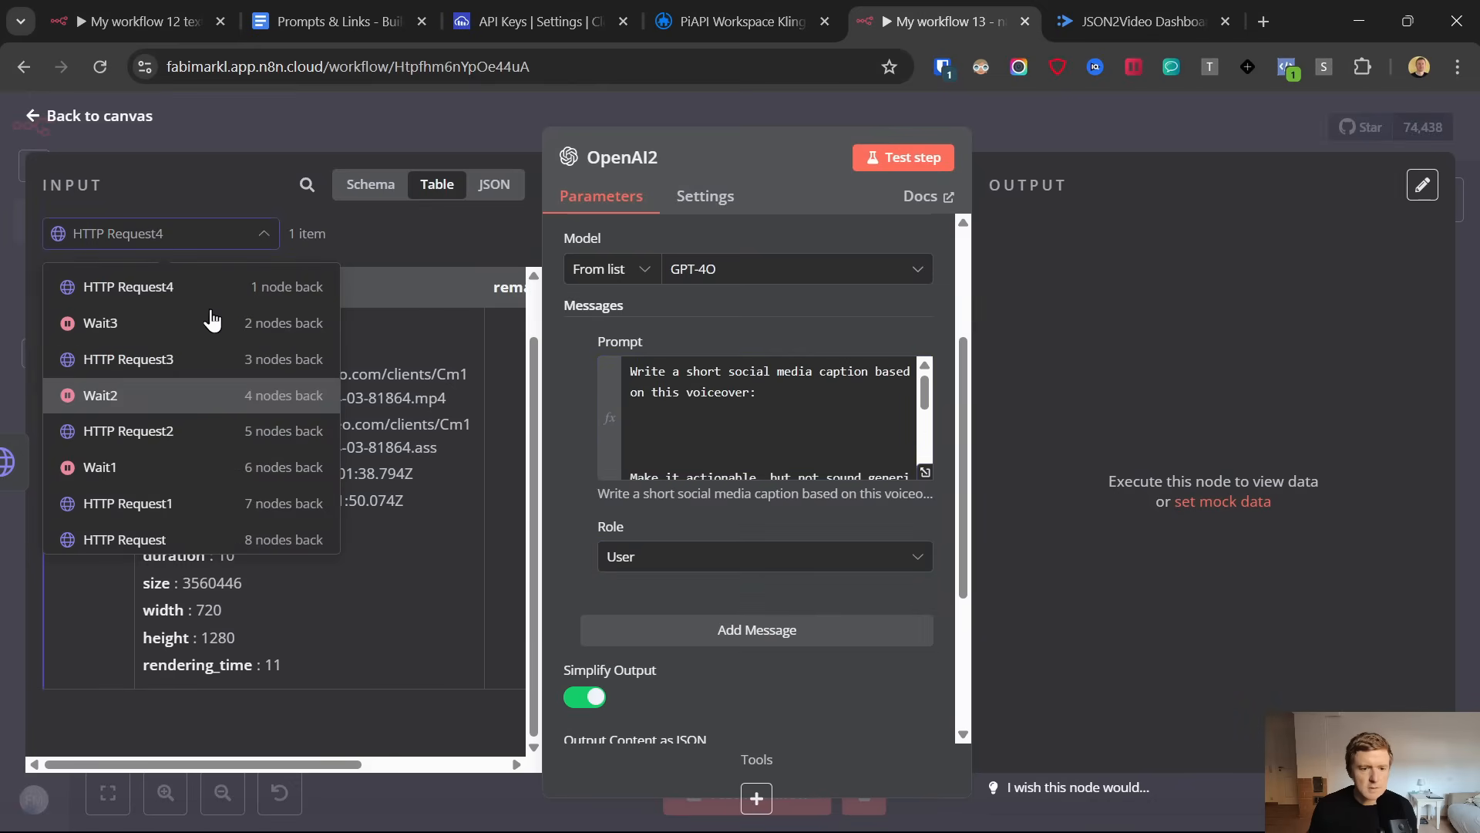
{"action": "left_click", "coordinate": [362, 187]}
{"action": "scroll", "coordinate": [329, 488], "scroll_direction": "down", "scroll_amount": 10}
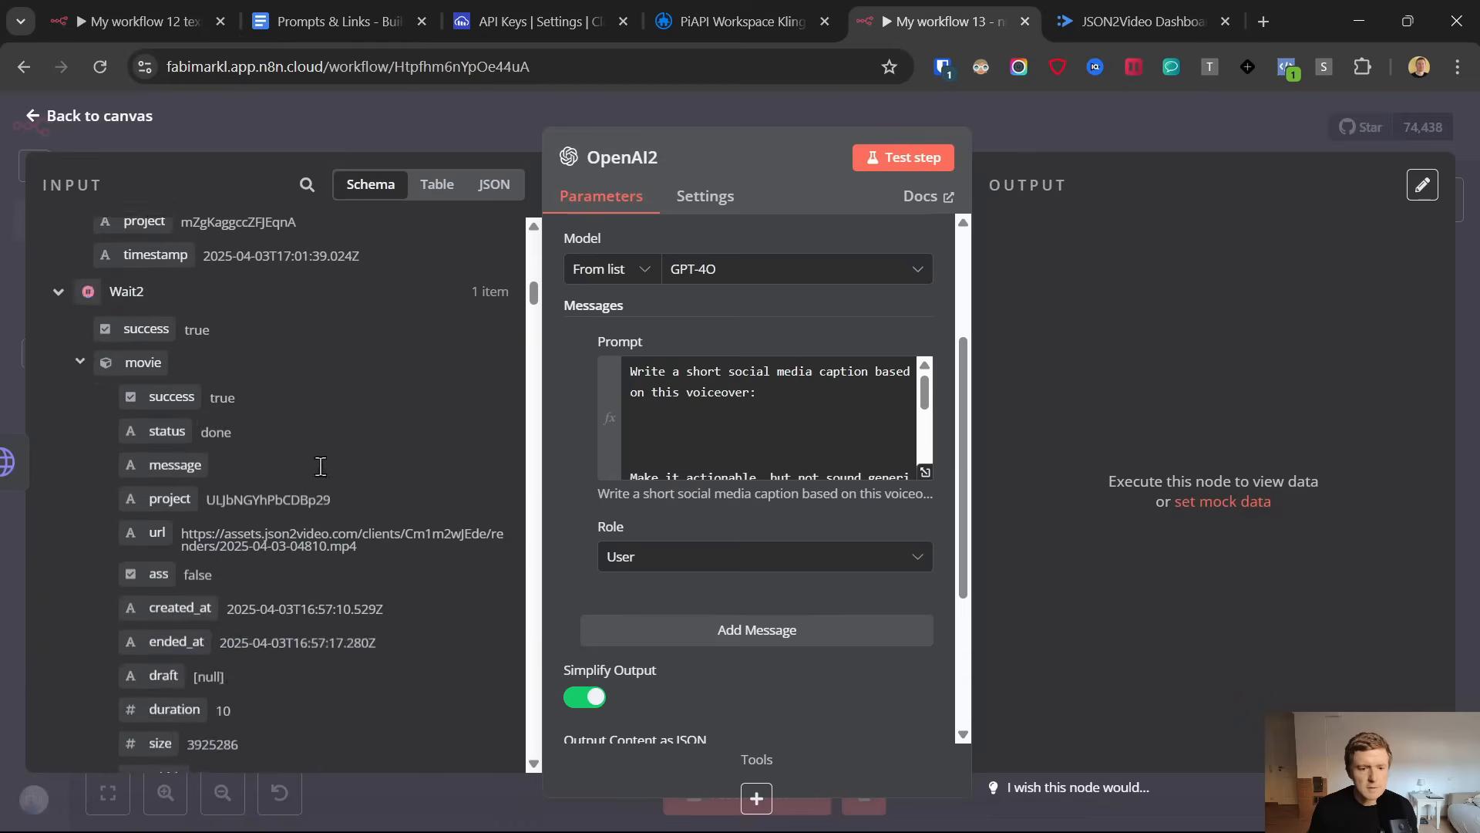
{"action": "scroll", "coordinate": [330, 490], "scroll_direction": "down", "scroll_amount": 15}
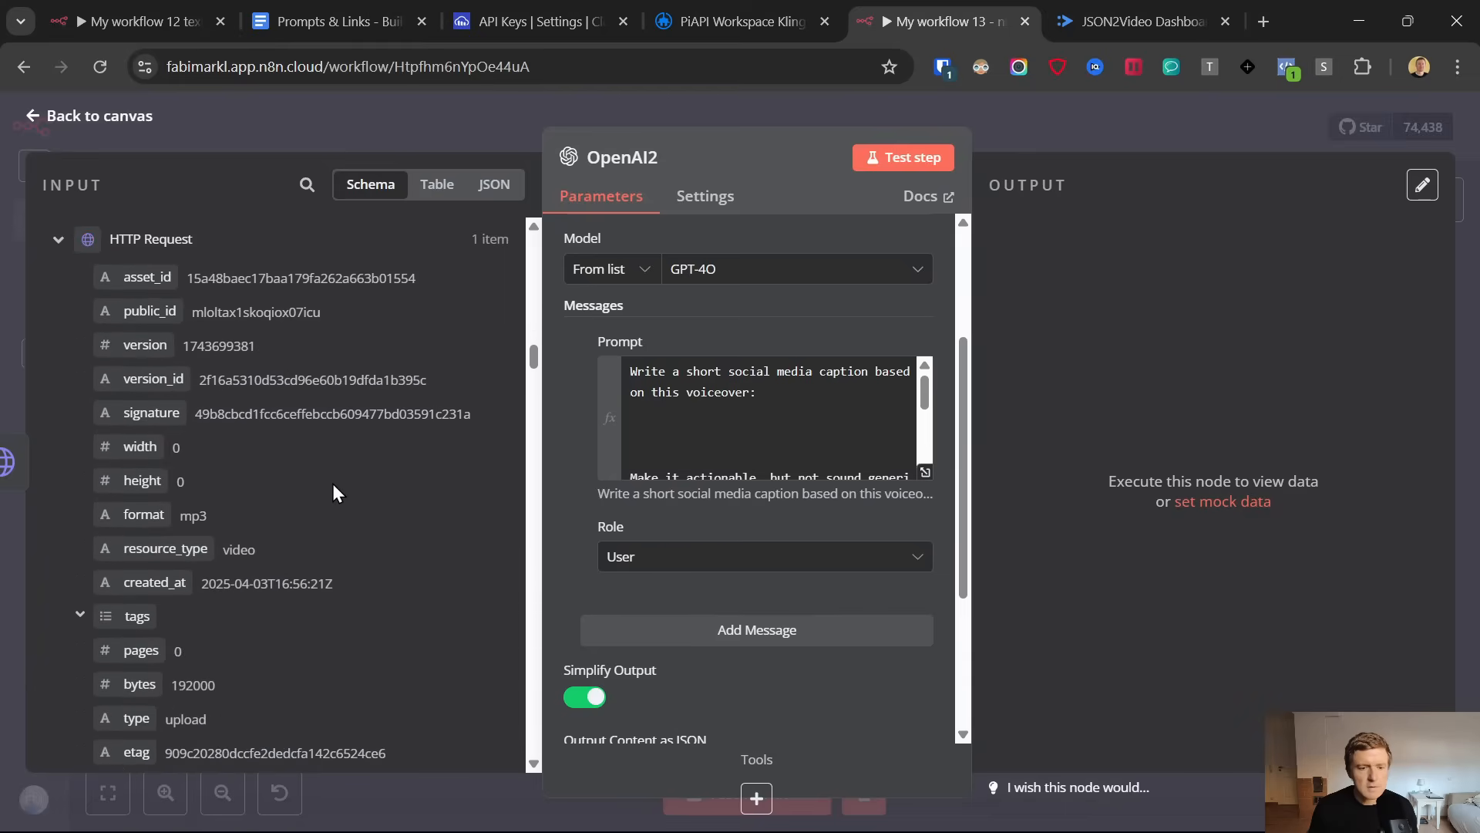
{"action": "scroll", "coordinate": [333, 487], "scroll_direction": "down", "scroll_amount": 12}
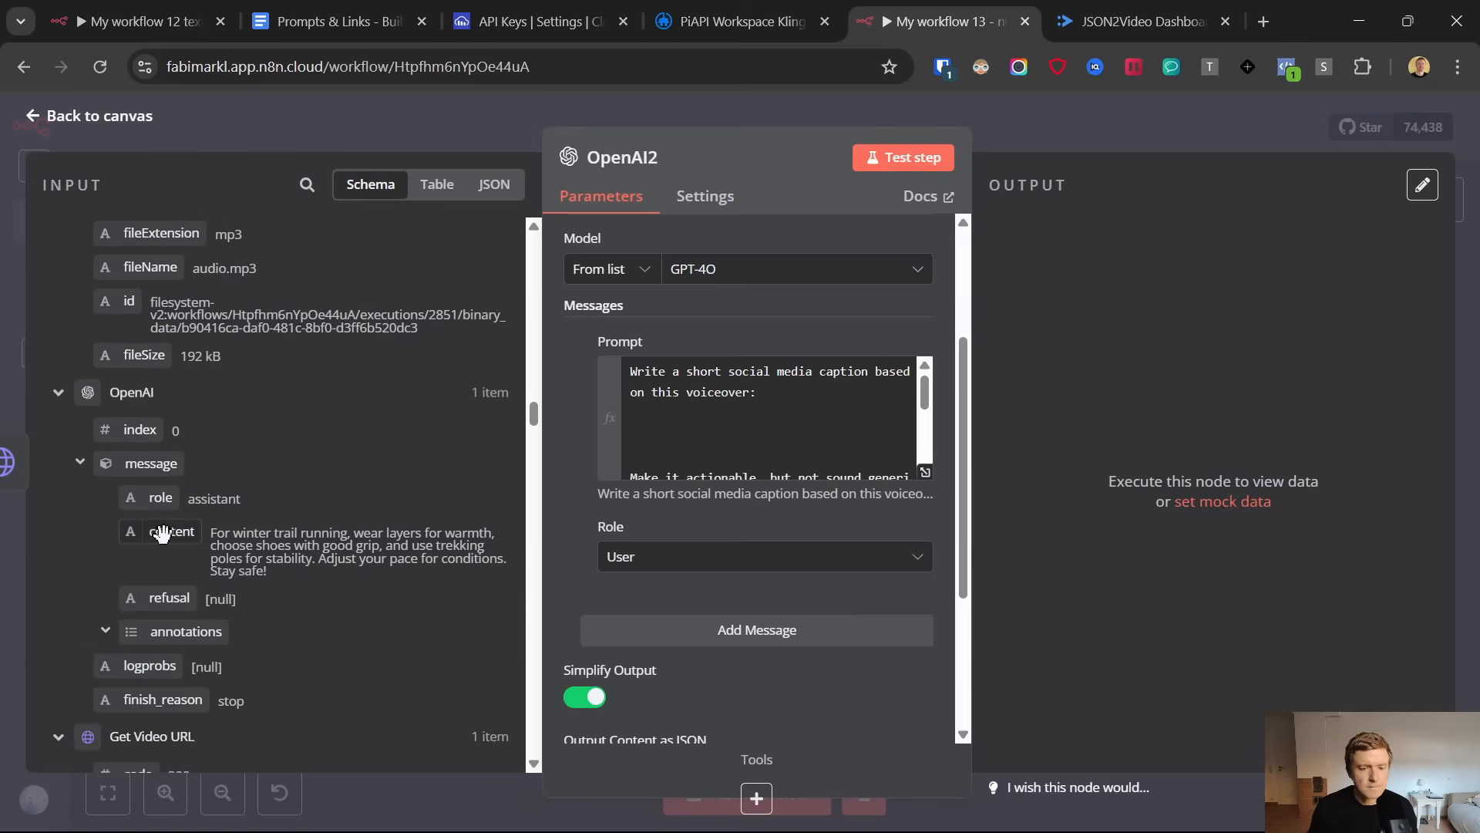
{"action": "left_click_drag", "start_coordinate": [162, 532], "coordinate": [730, 441]}
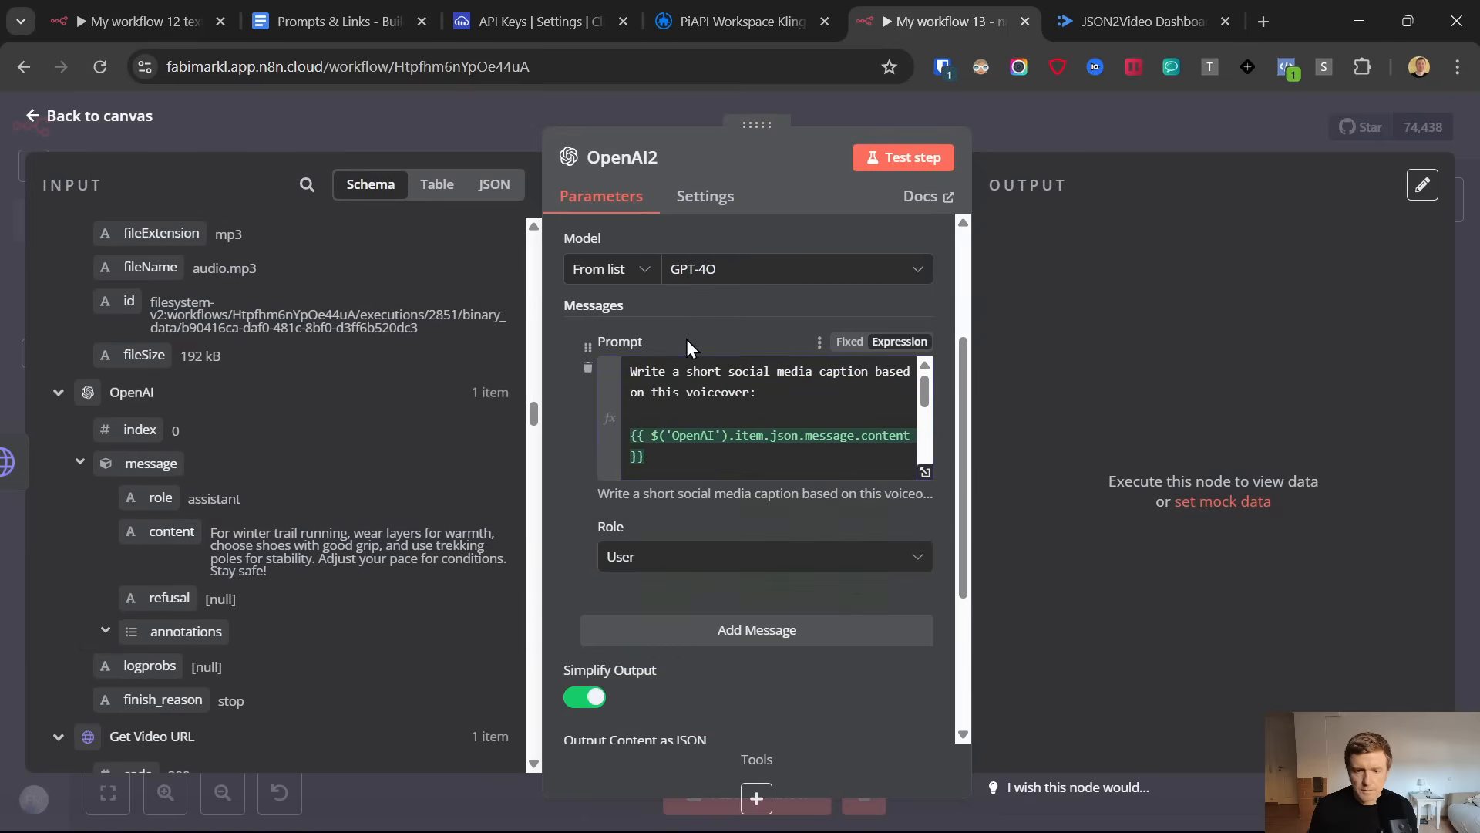
{"action": "key", "text": "ctrl+v"}
Run the OpenAI2 node, read through the generated caption and return to the canvas
{"action": "left_click", "coordinate": [902, 158]}
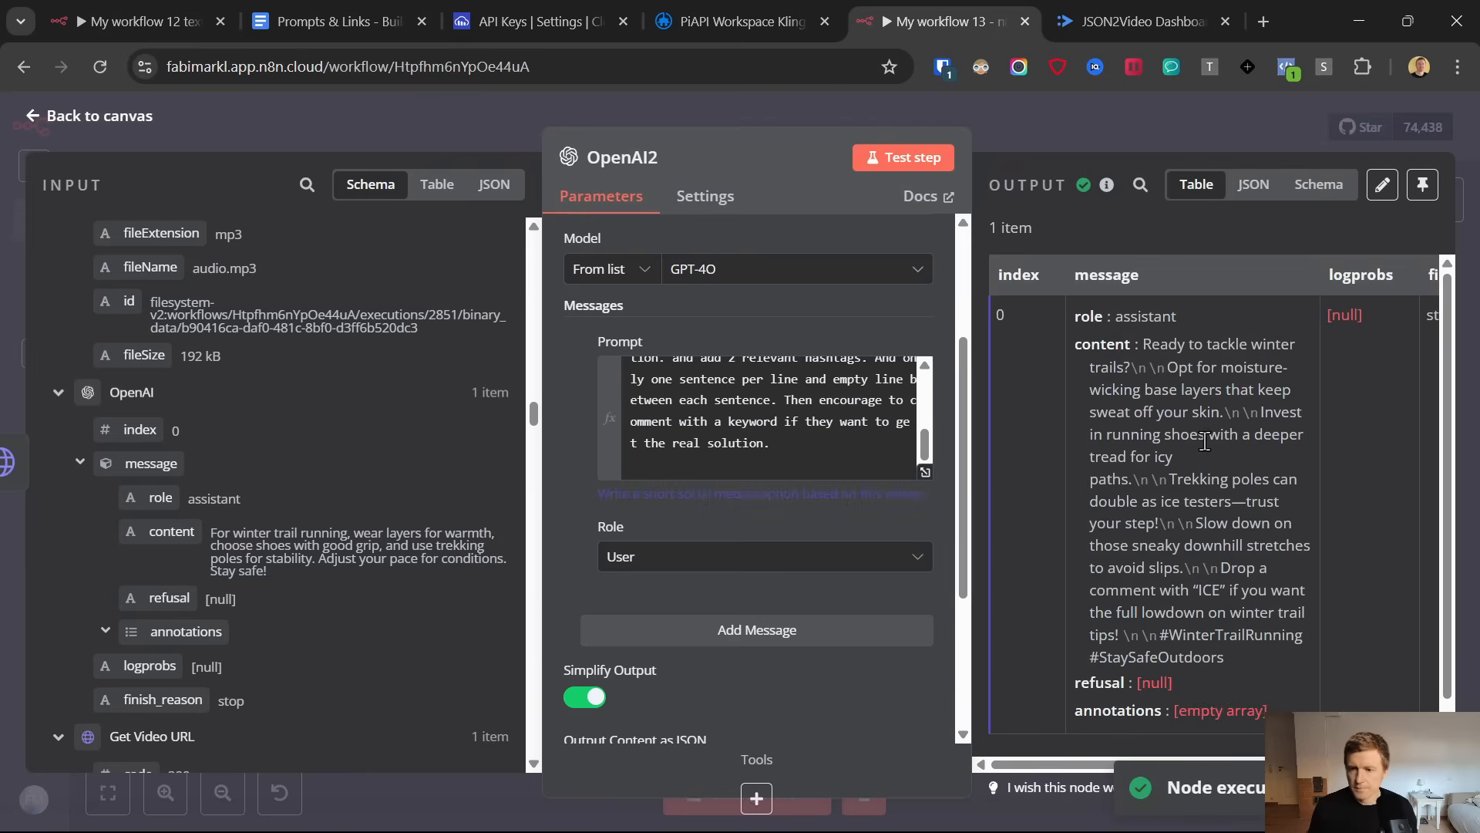
{"action": "scroll", "coordinate": [1205, 443], "scroll_direction": "down", "scroll_amount": 1}
{"action": "left_click", "coordinate": [34, 116]}
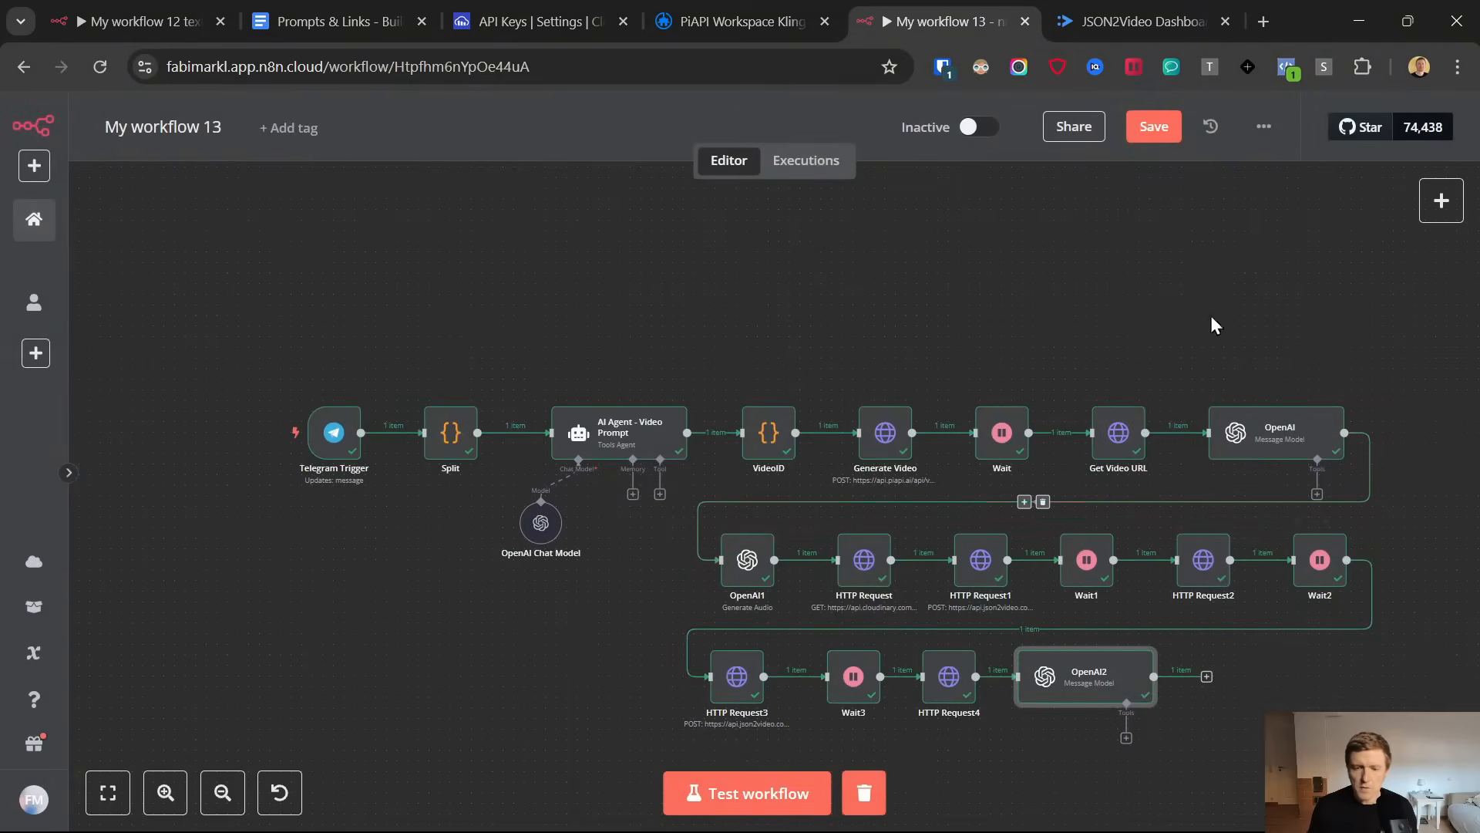
Add a Google Sheets node with the Append row in sheet action after OpenAI2
{"action": "left_click", "coordinate": [1207, 679]}
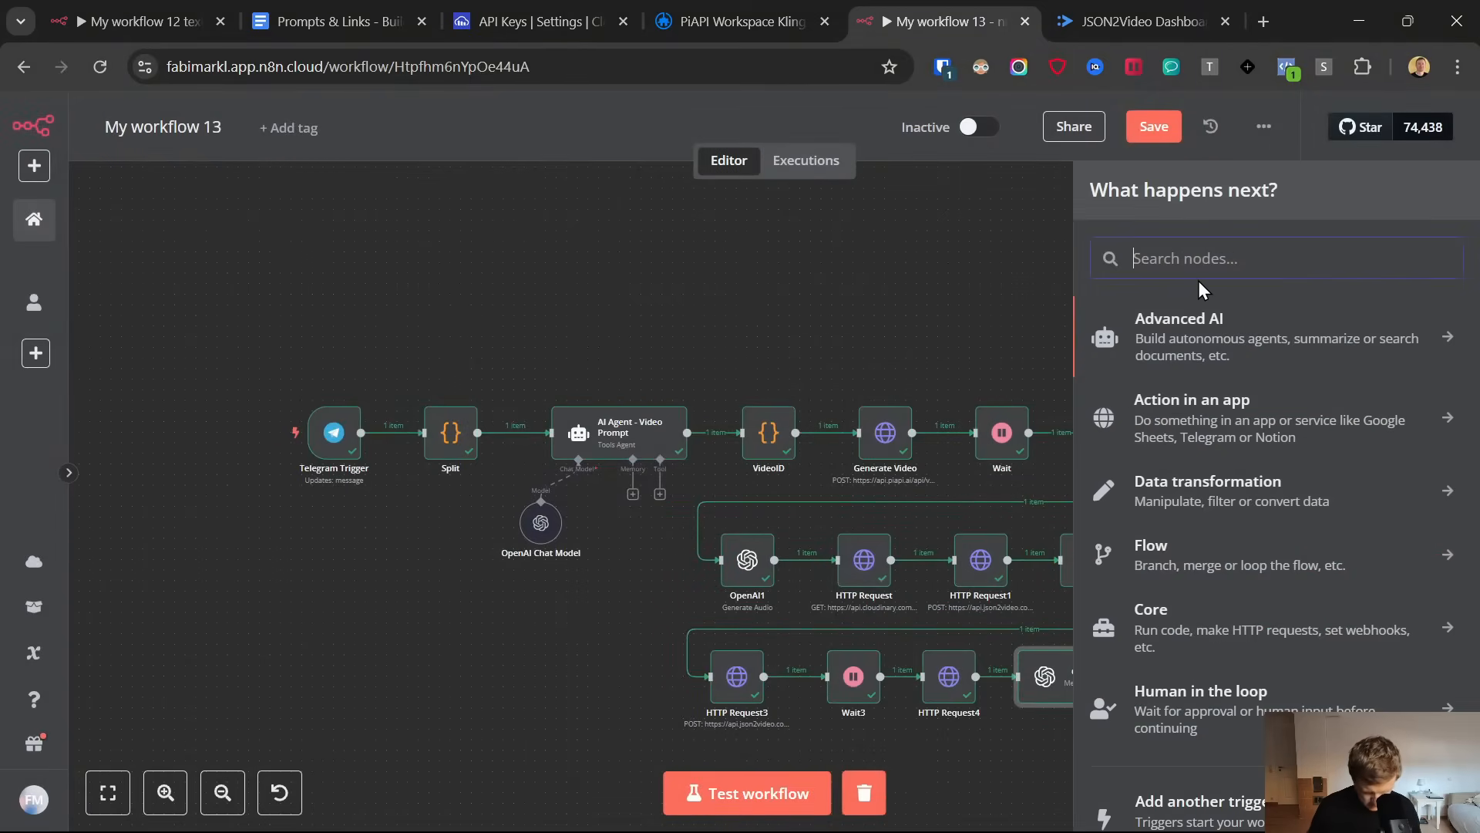
{"action": "type", "text": "shee"}
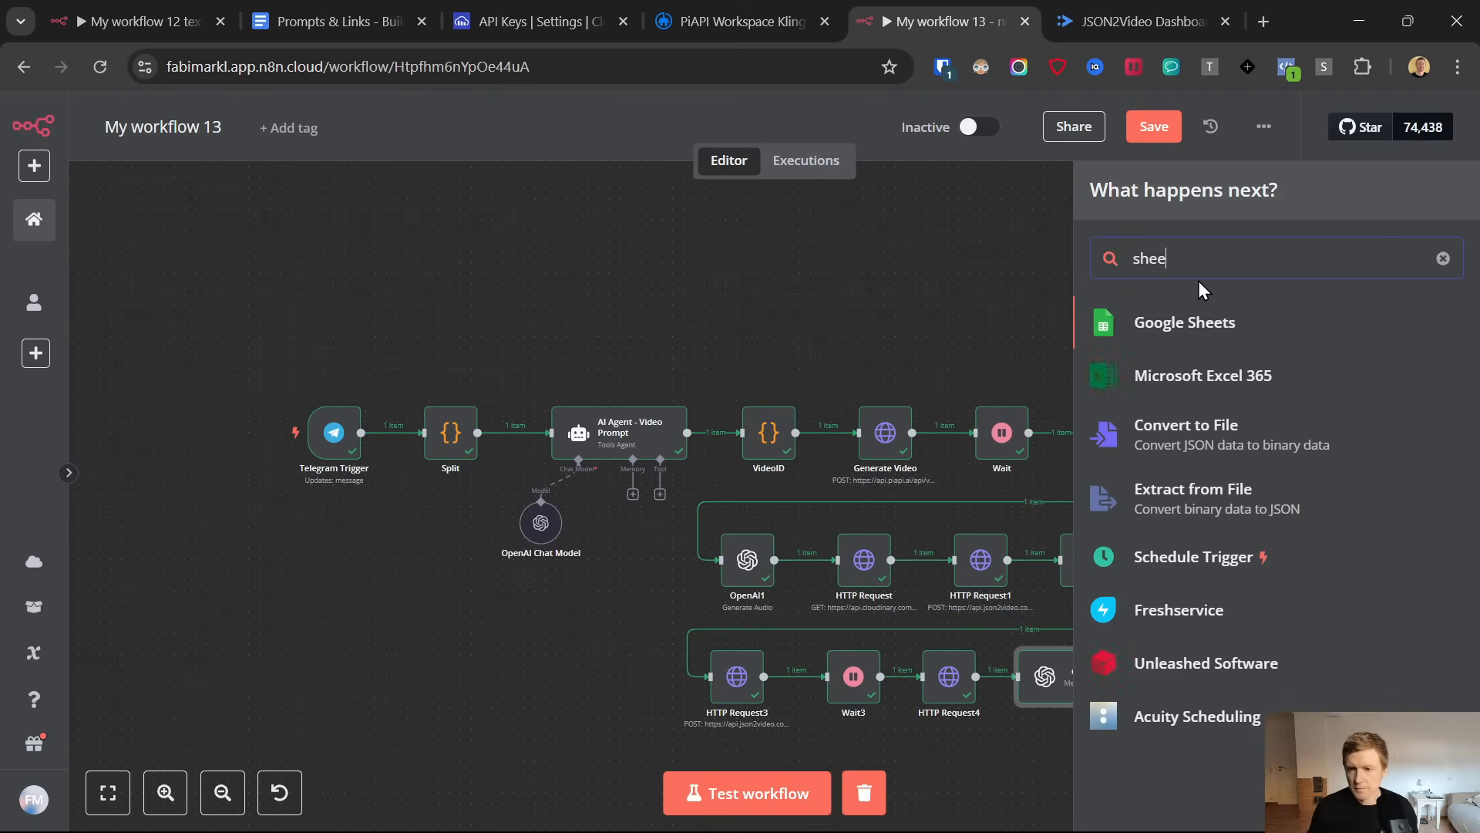
{"action": "left_click", "coordinate": [1198, 337]}
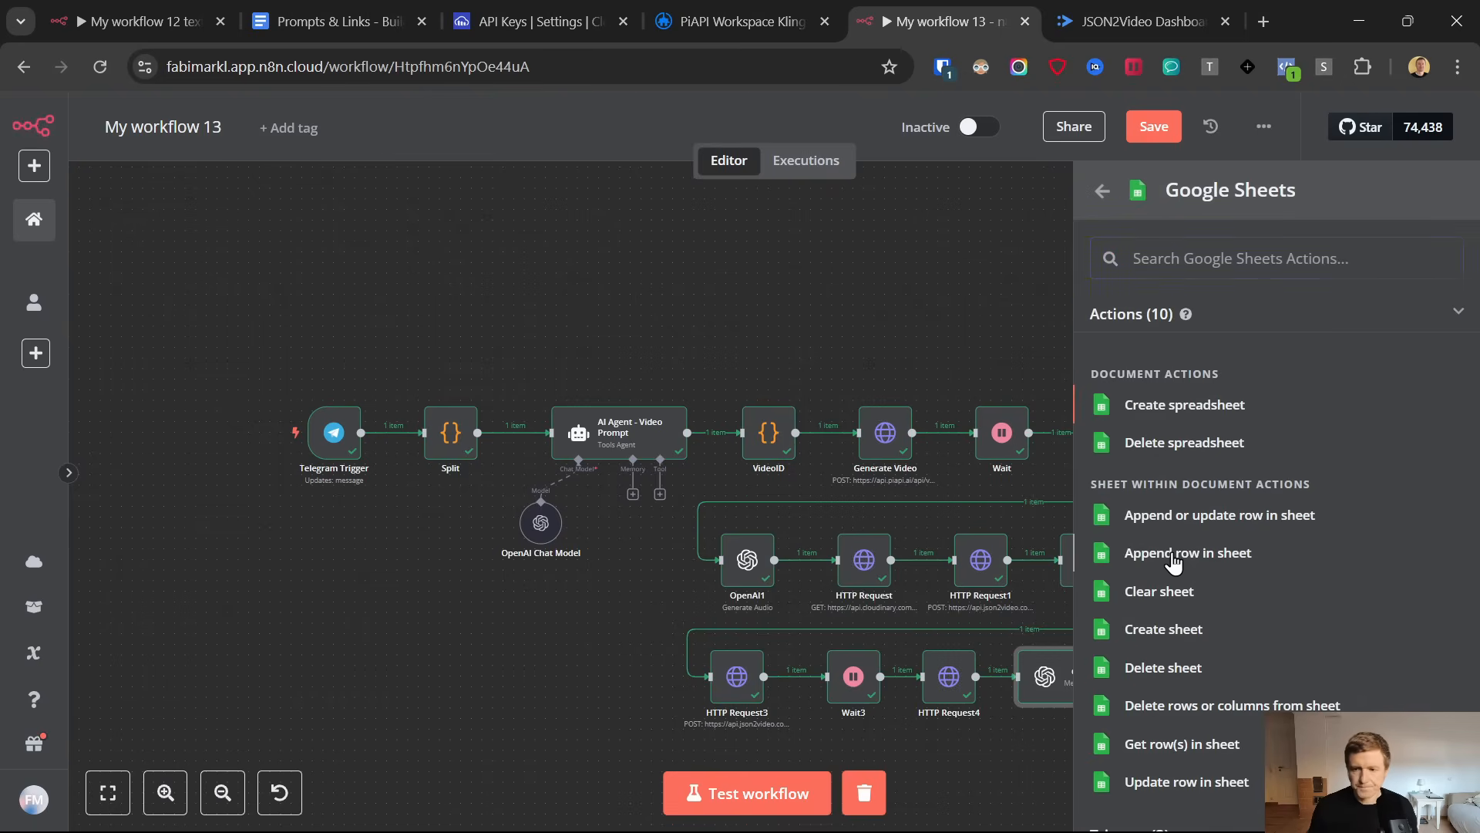
{"action": "left_click", "coordinate": [1174, 555]}
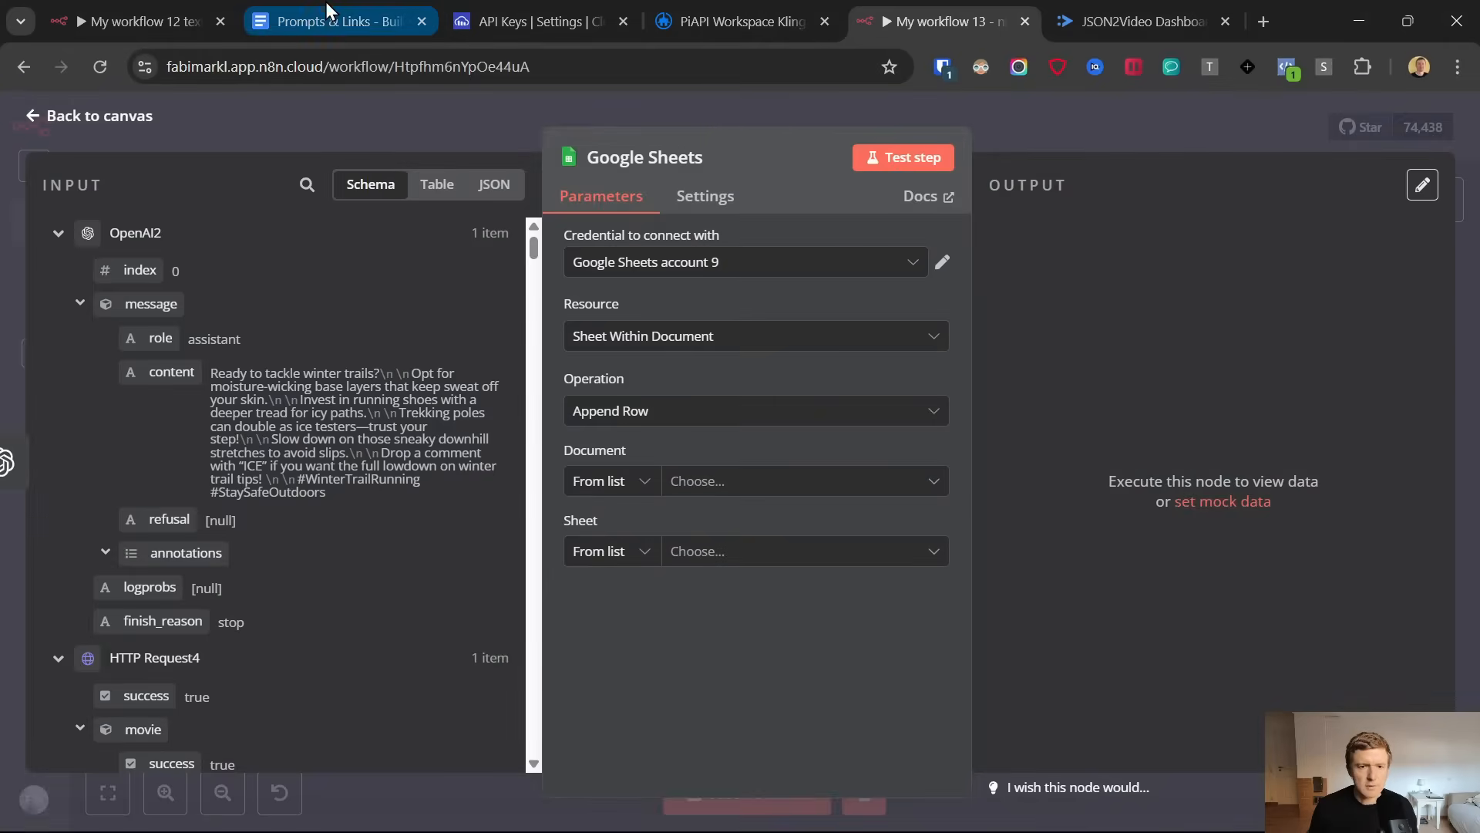
Open the Google Sheet Template link in the Prompts & Links document and make a copy of the spreadsheet
{"action": "left_click", "coordinate": [339, 21]}
{"action": "left_click_drag", "start_coordinate": [1472, 651], "coordinate": [1464, 182]}
{"action": "scroll", "coordinate": [476, 466], "scroll_direction": "down", "scroll_amount": 2}
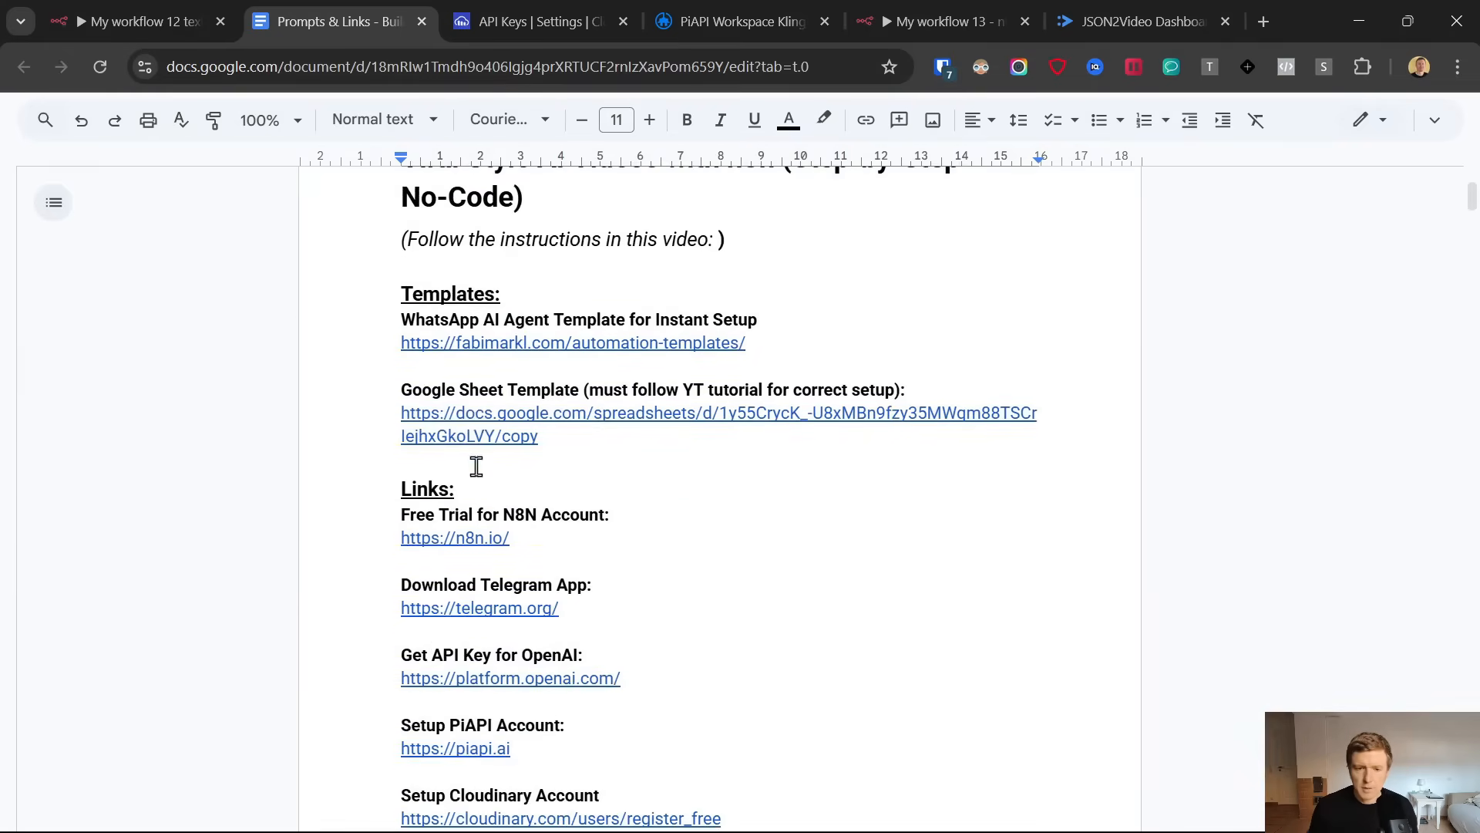
{"action": "left_click", "coordinate": [468, 412]}
{"action": "left_click", "coordinate": [496, 461]}
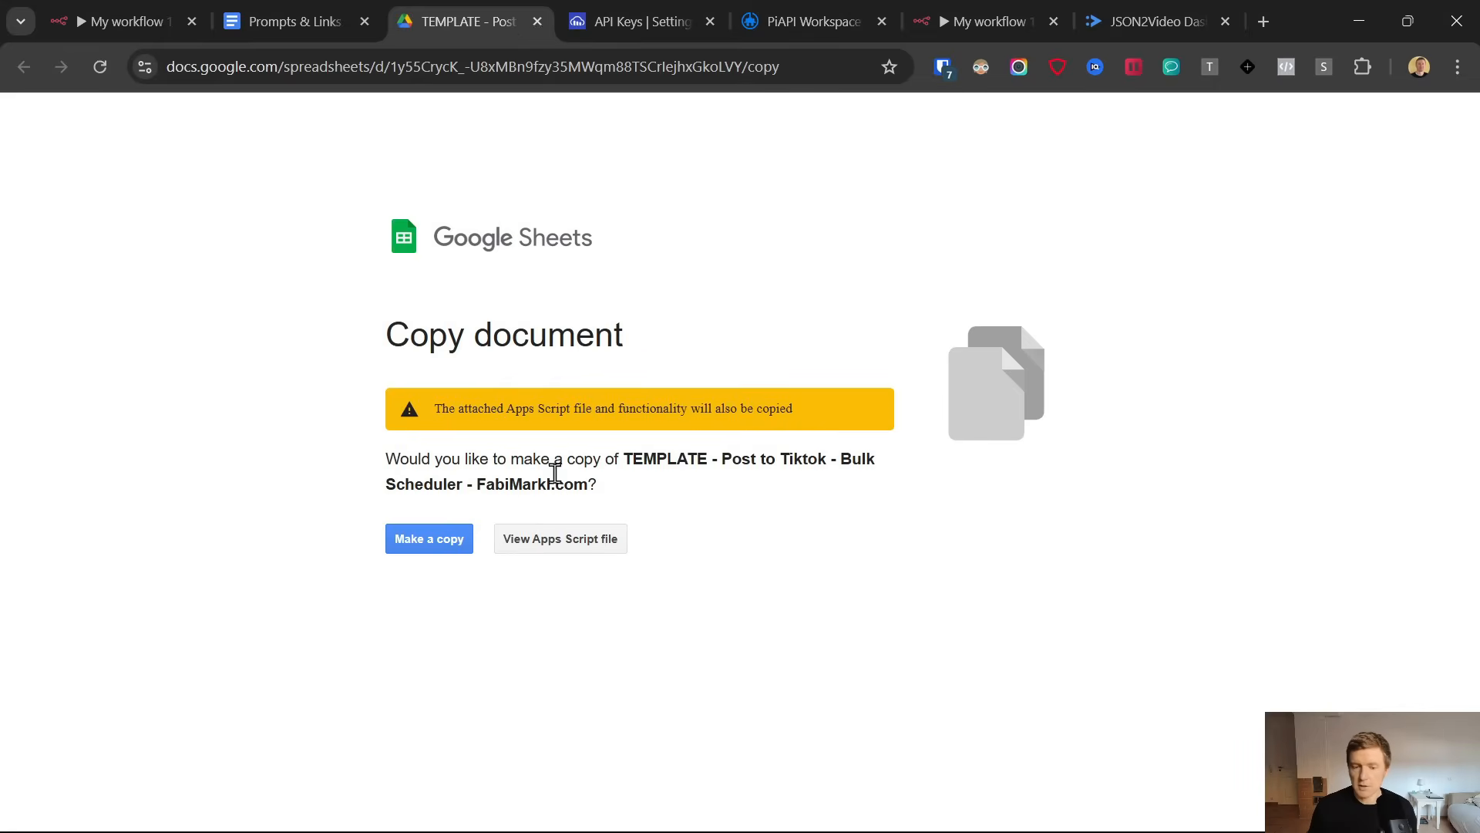
{"action": "left_click", "coordinate": [440, 545]}
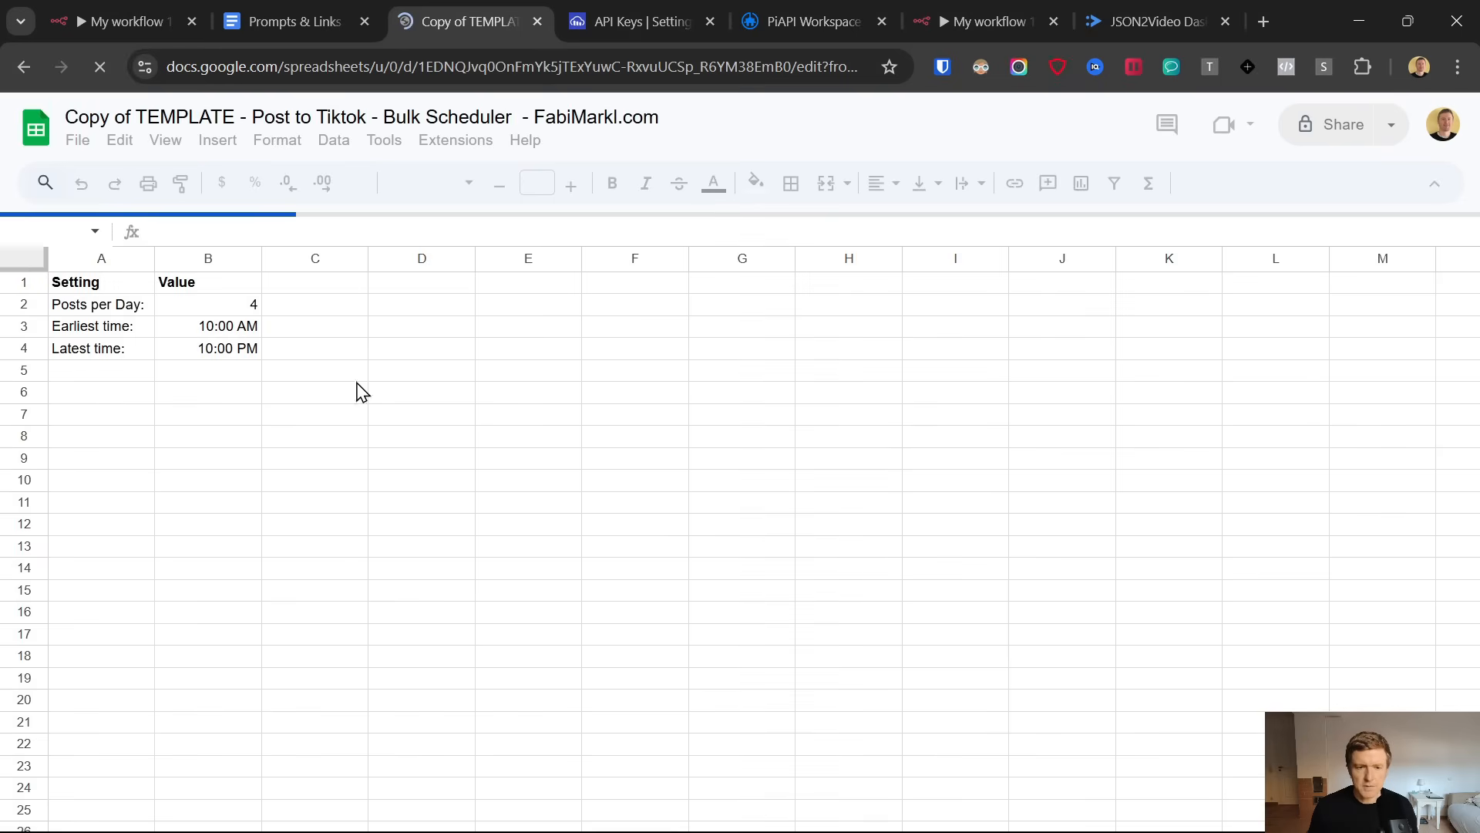
Examine the posting settings on the Schedule sheet and the column headers on the Videos sheet
{"action": "left_click_drag", "start_coordinate": [73, 284], "coordinate": [227, 355]}
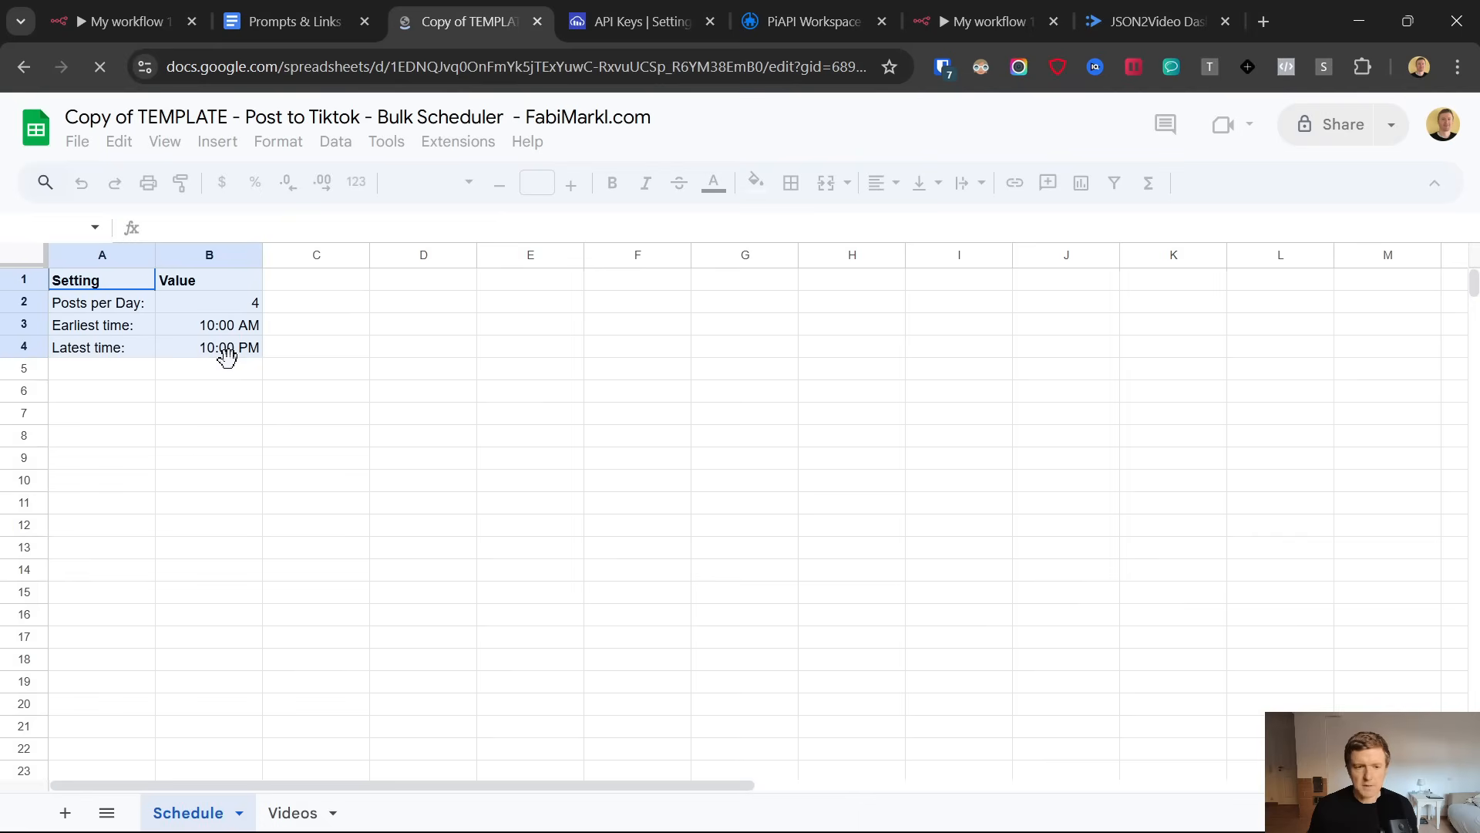
{"action": "left_click", "coordinate": [104, 308]}
{"action": "left_click", "coordinate": [222, 309], "text": "shift"}
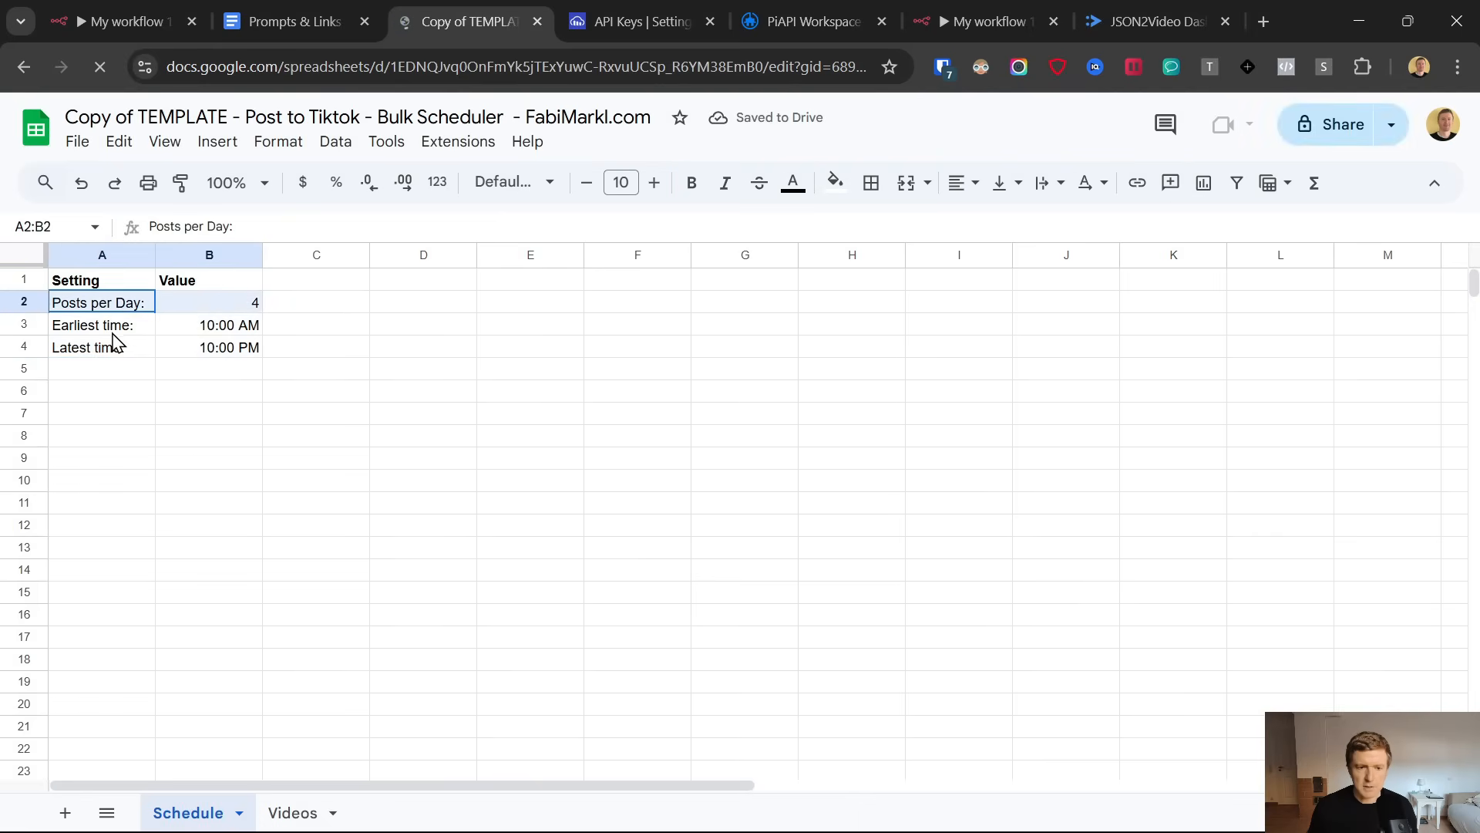
{"action": "left_click_drag", "start_coordinate": [93, 325], "coordinate": [218, 350]}
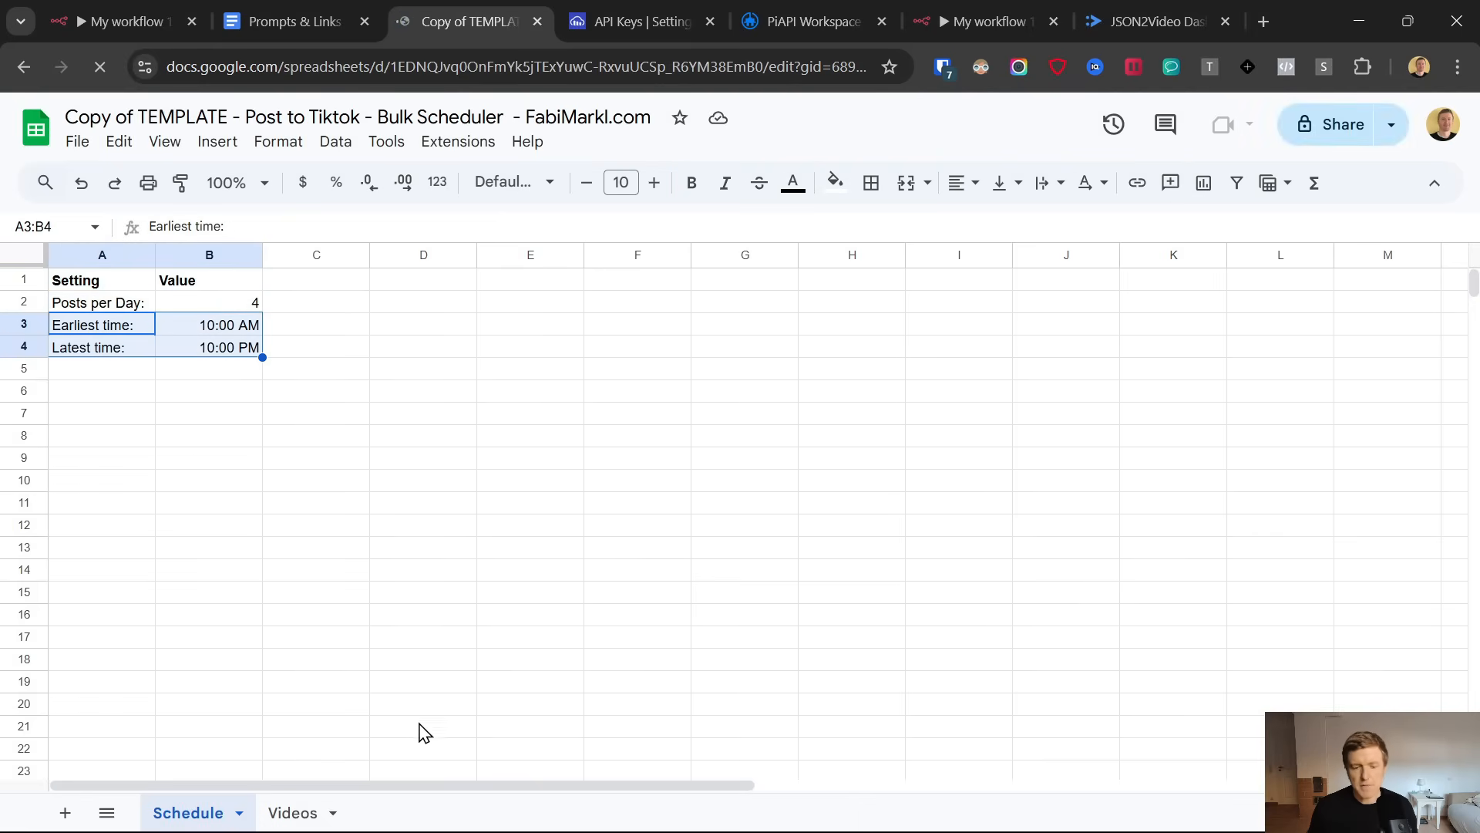
{"action": "left_click", "coordinate": [293, 814]}
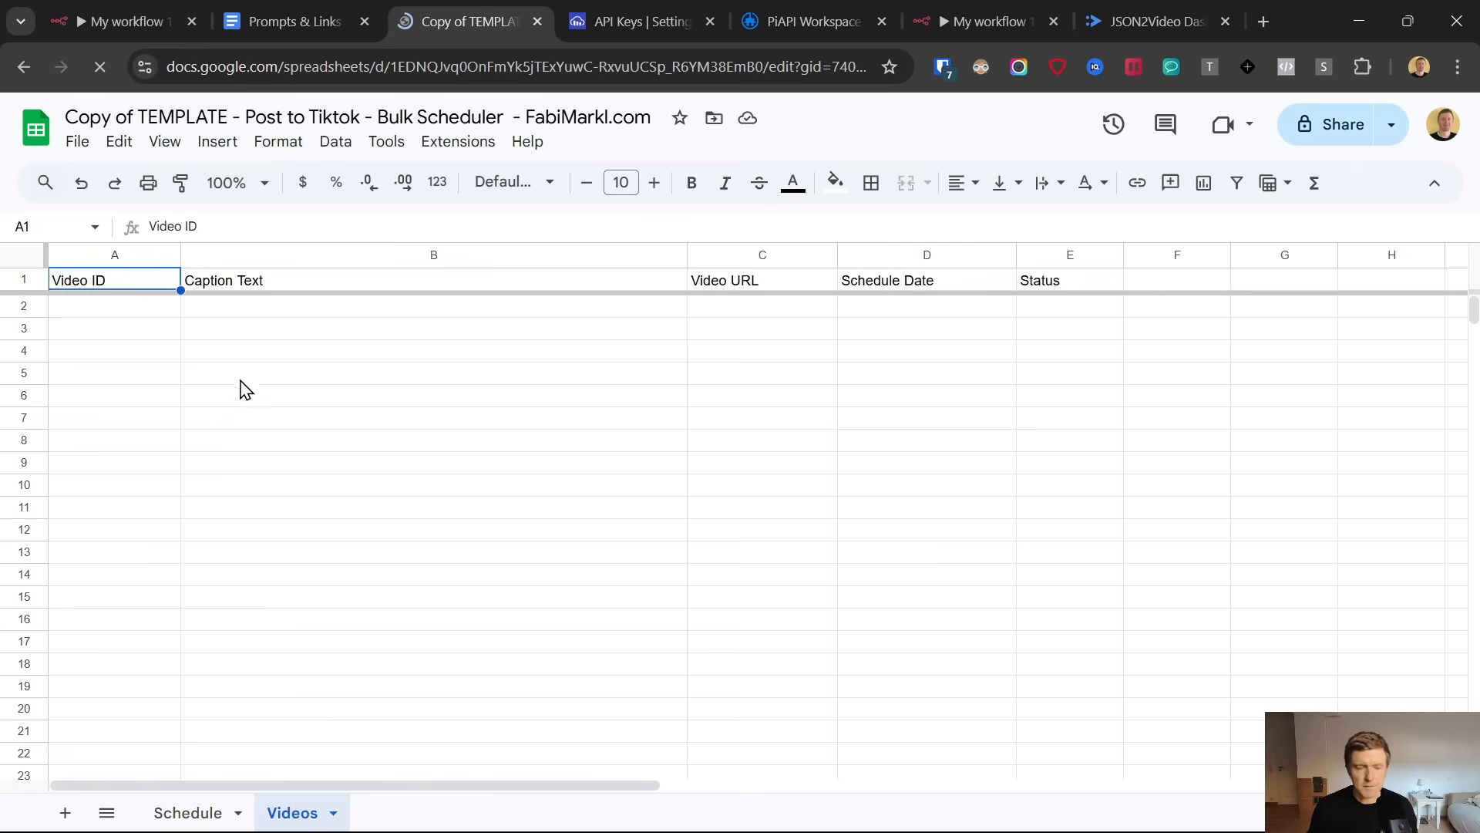
{"action": "left_click", "coordinate": [139, 316]}
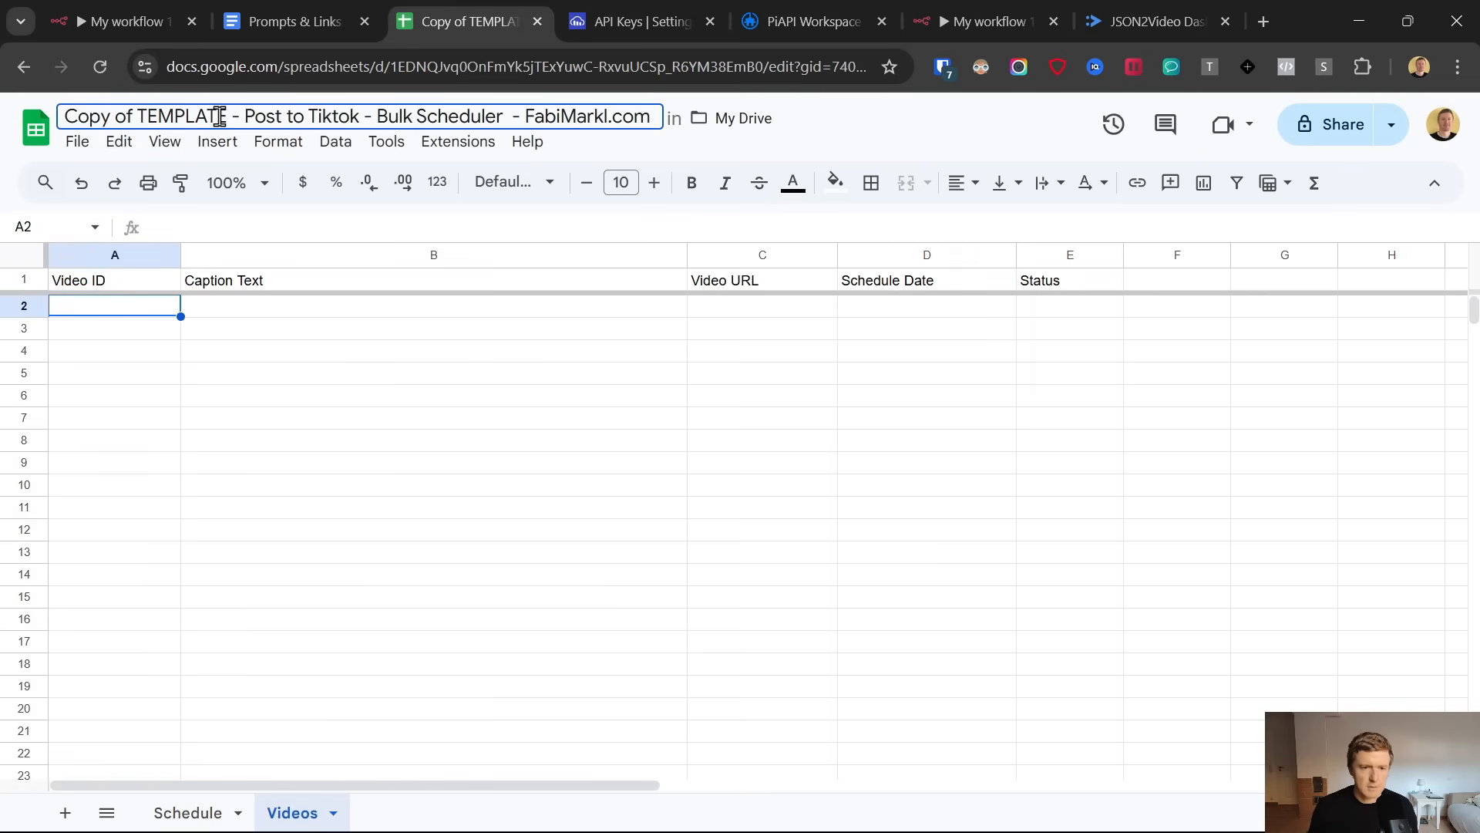
Replace "Copy of TEMPLATE" in the spreadsheet's title with "Setup Demo 123"
{"action": "left_click_drag", "start_coordinate": [229, 116], "coordinate": [57, 123]}
{"action": "type", "text": "Setup Dem"}
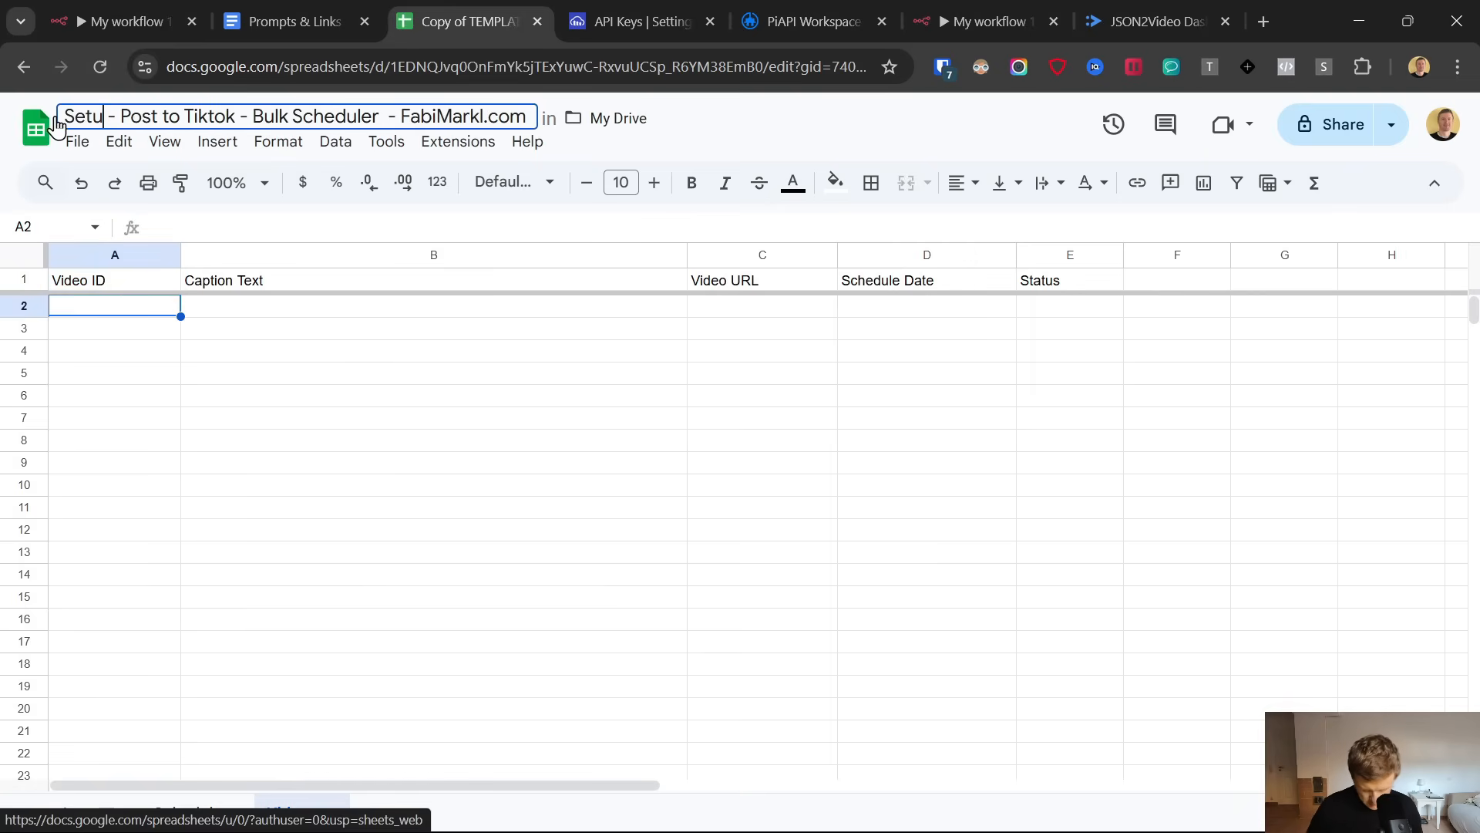
{"action": "type", "text": "o 123"}
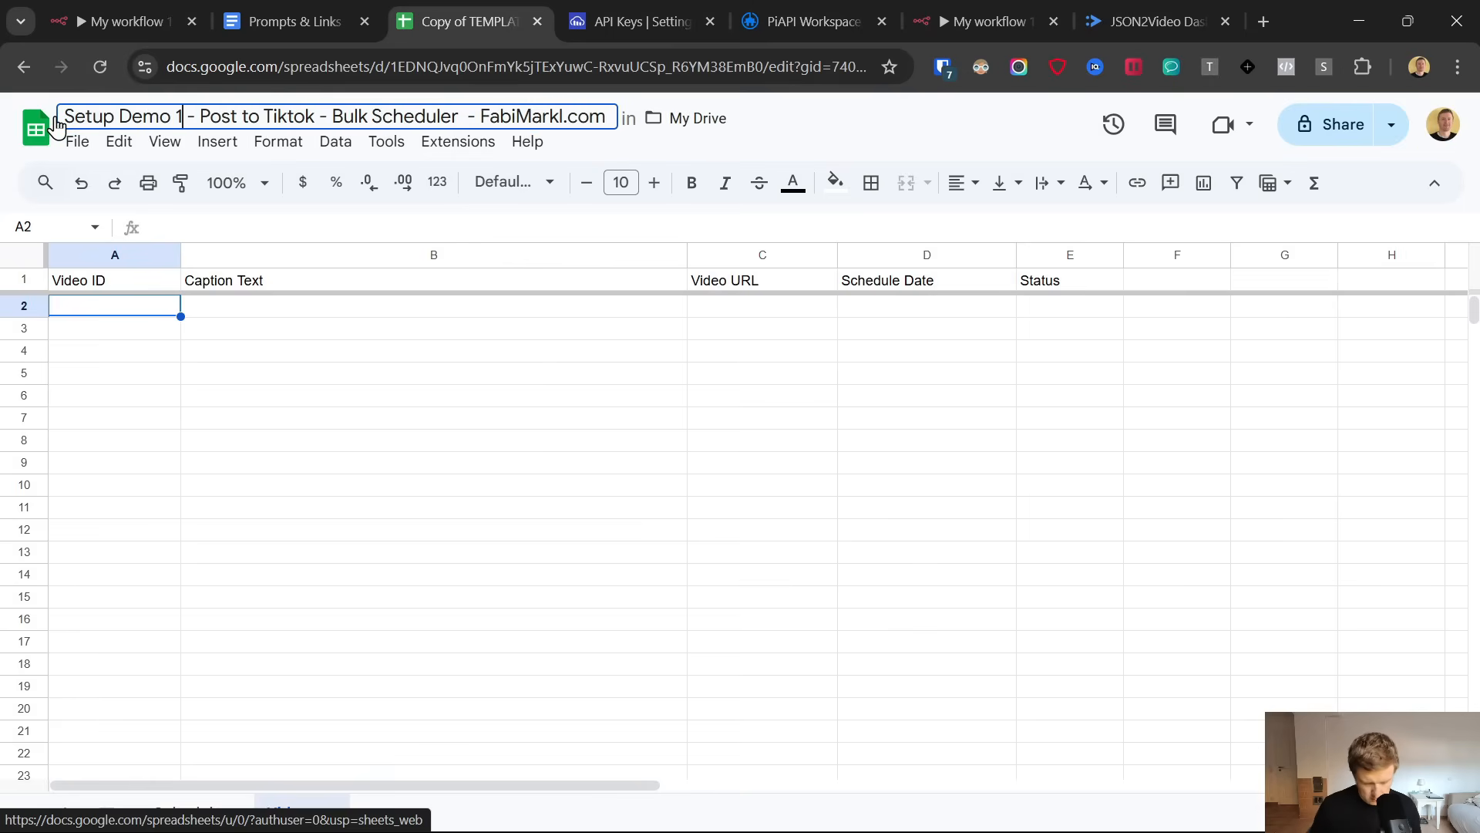
{"action": "left_click", "coordinate": [309, 420]}
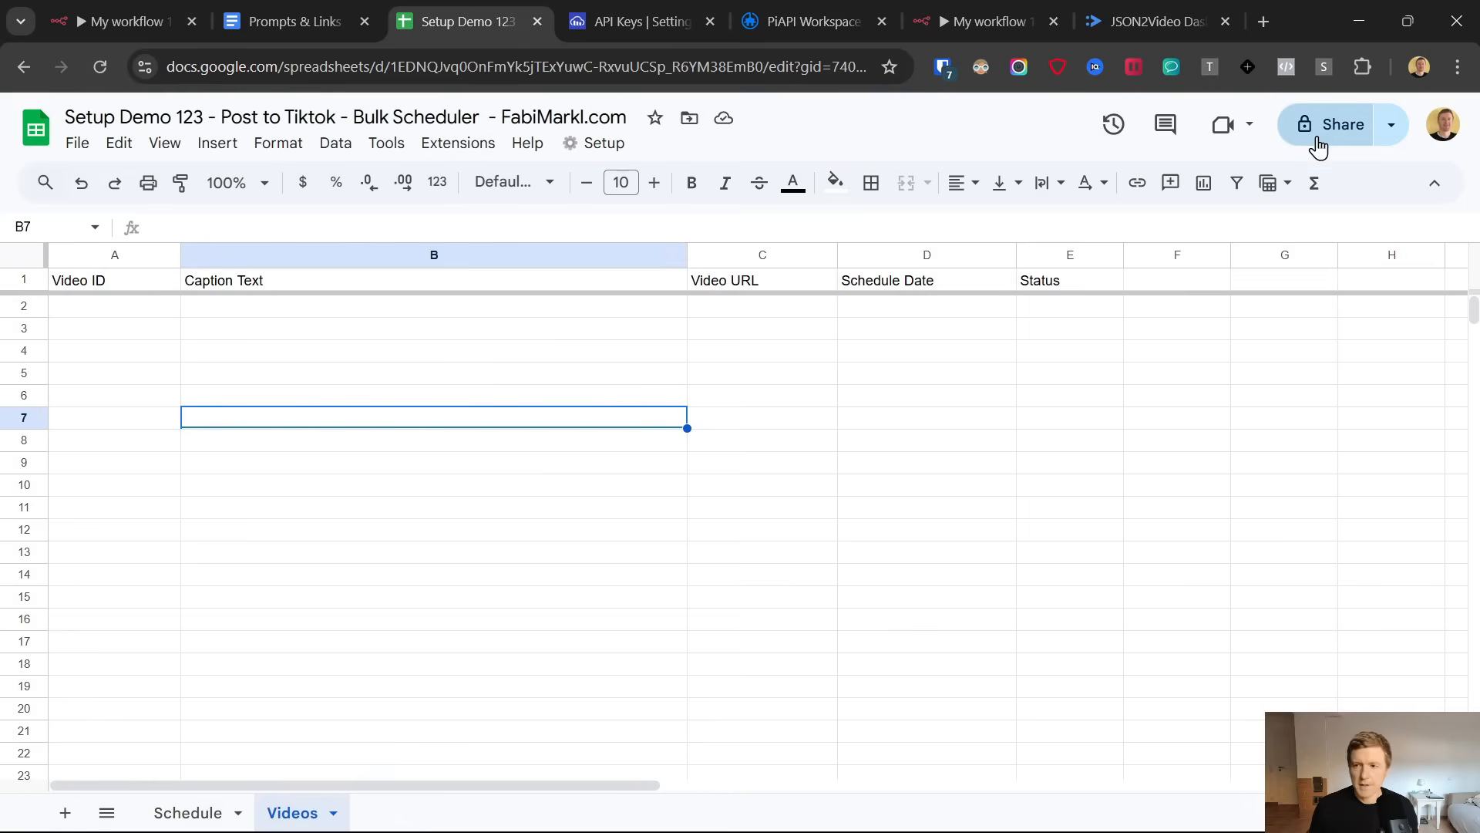
Return to the n8n Google Sheets node and create a new OAuth2 credential for it by signing in with a Google account
{"action": "left_click", "coordinate": [917, 18]}
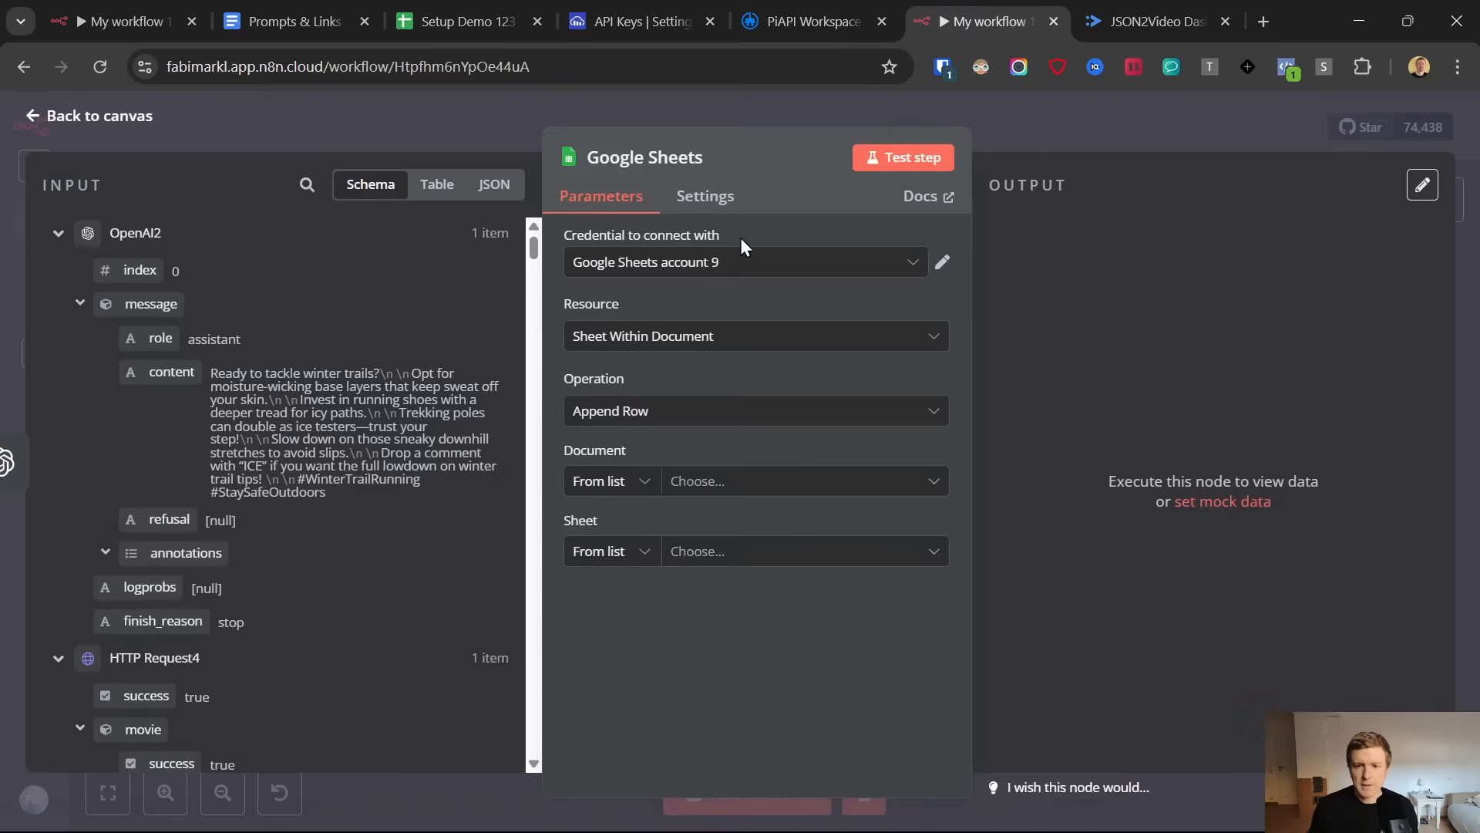
{"action": "left_click", "coordinate": [753, 261]}
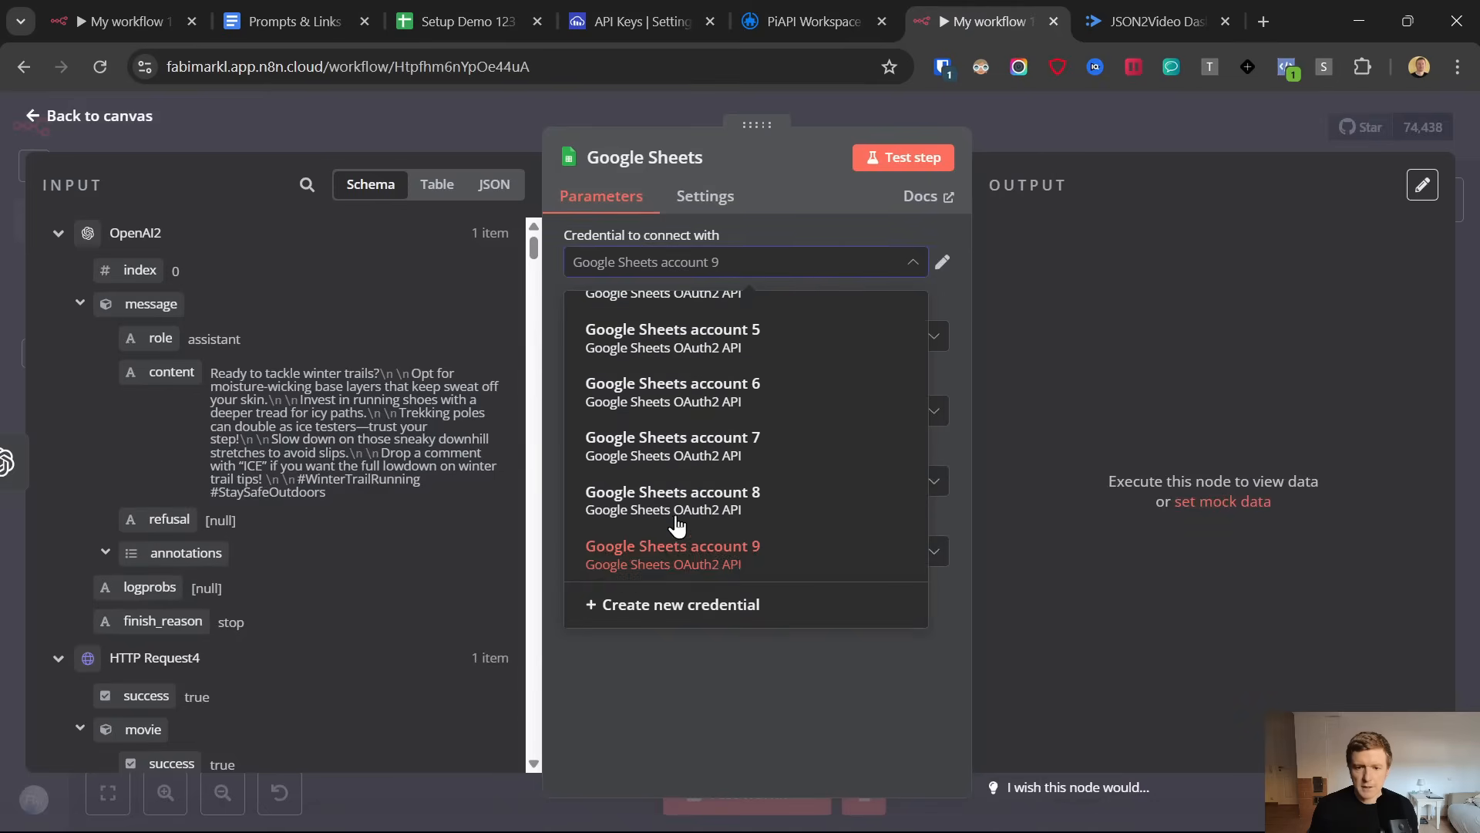
{"action": "left_click", "coordinate": [682, 605]}
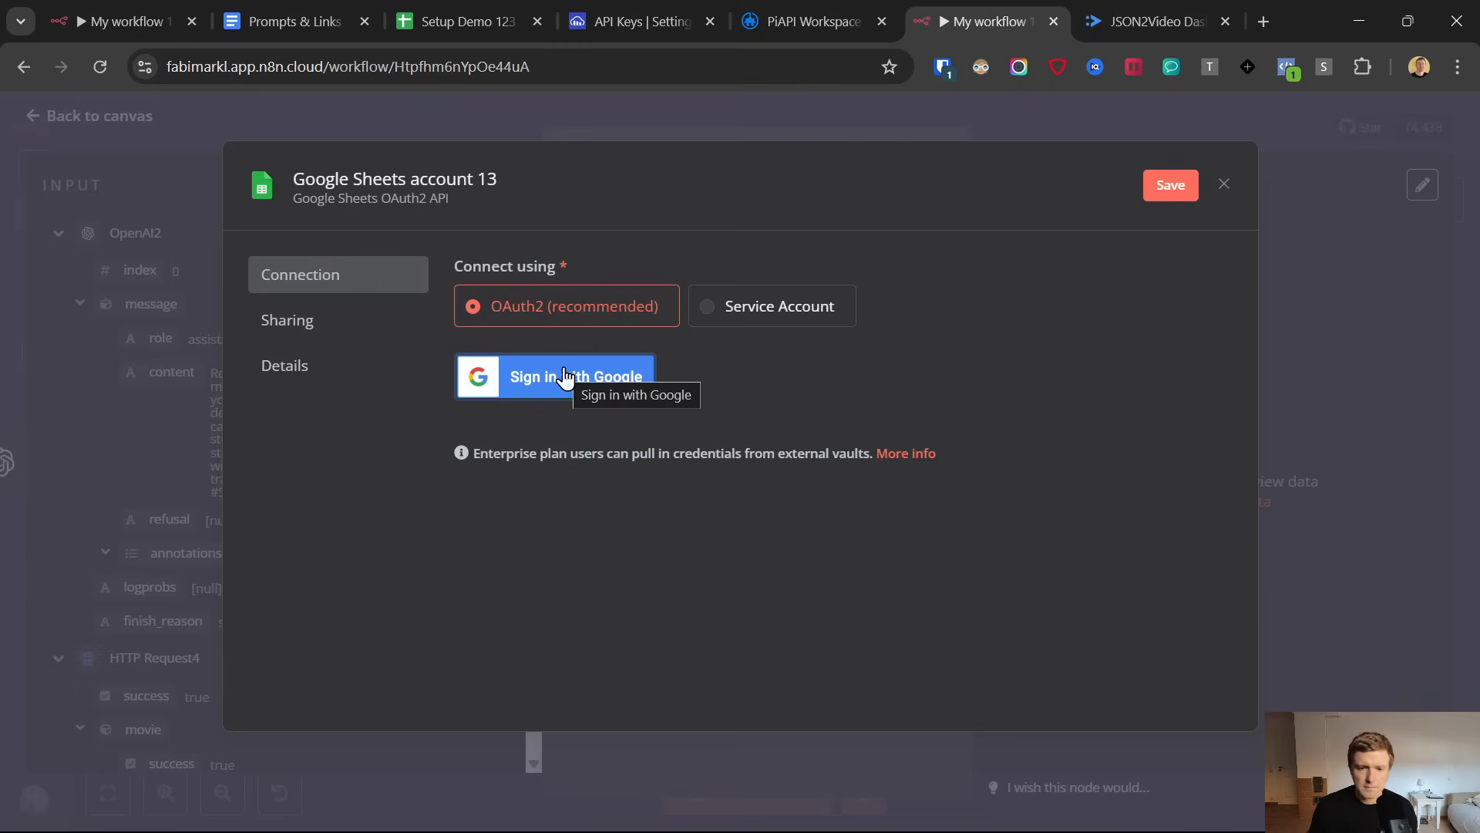
{"action": "left_click", "coordinate": [479, 17]}
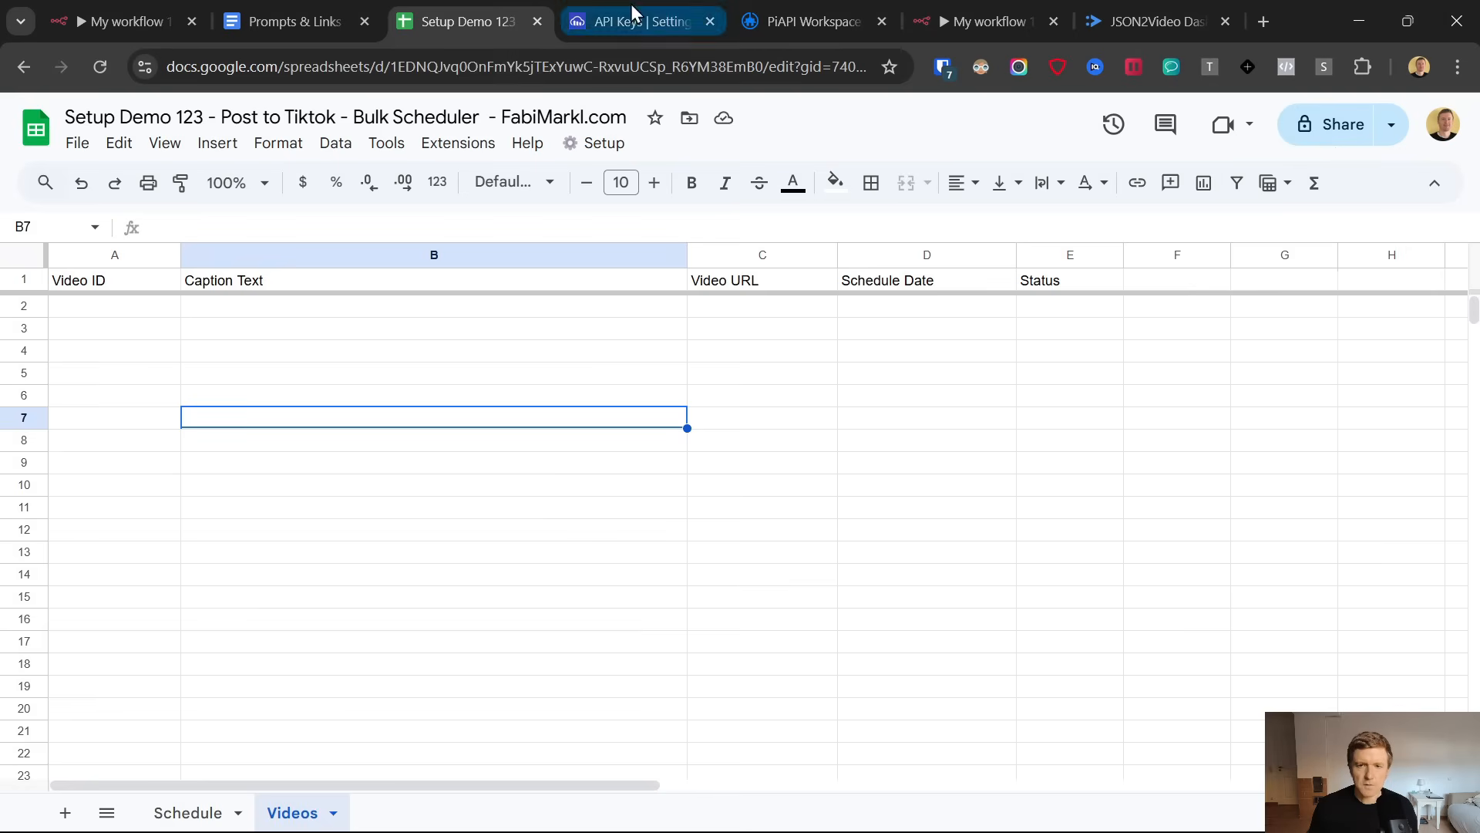
{"action": "left_click", "coordinate": [929, 31]}
{"action": "left_click", "coordinate": [594, 381]}
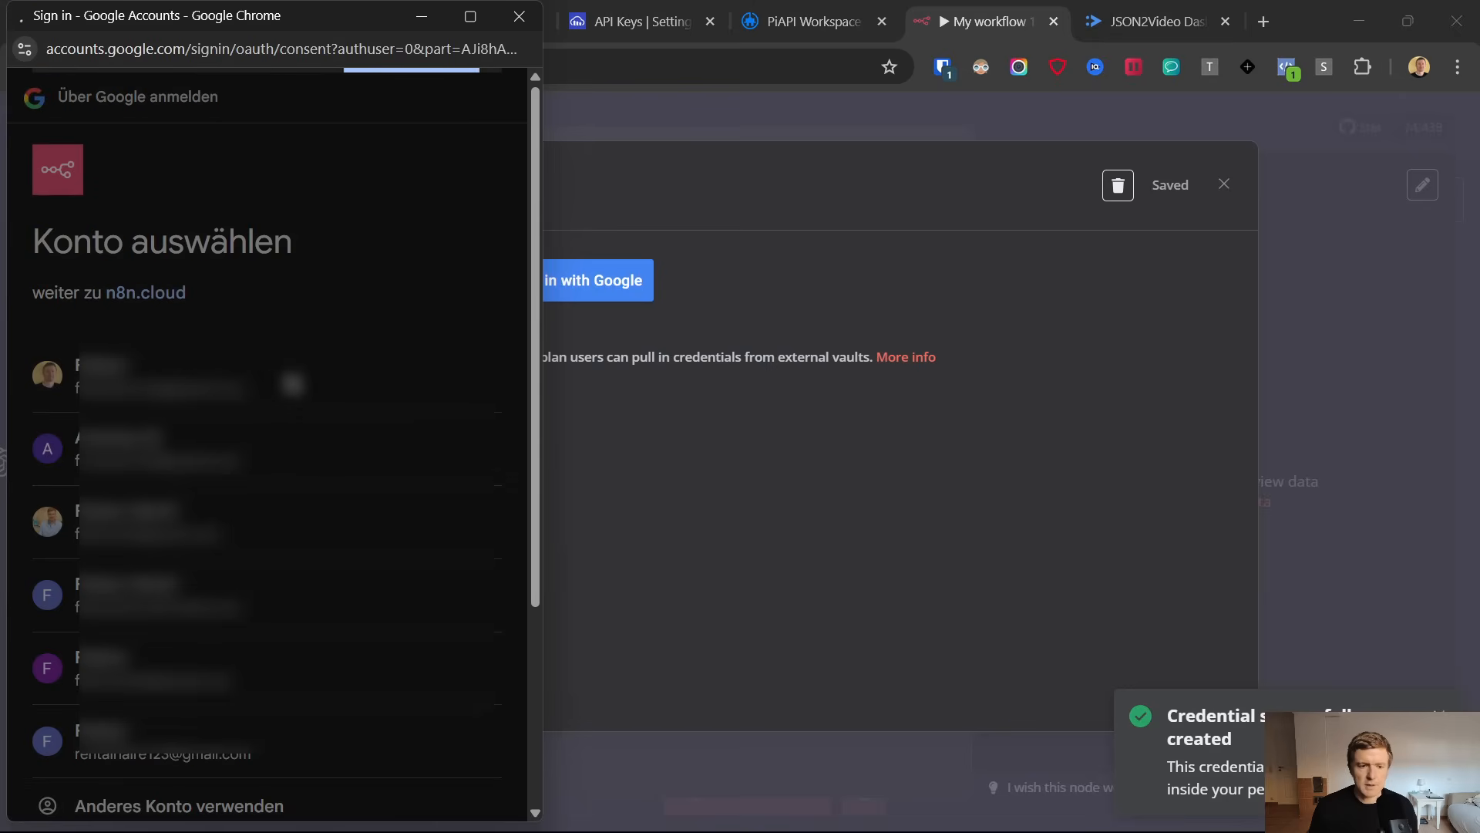
{"action": "left_click", "coordinate": [405, 751]}
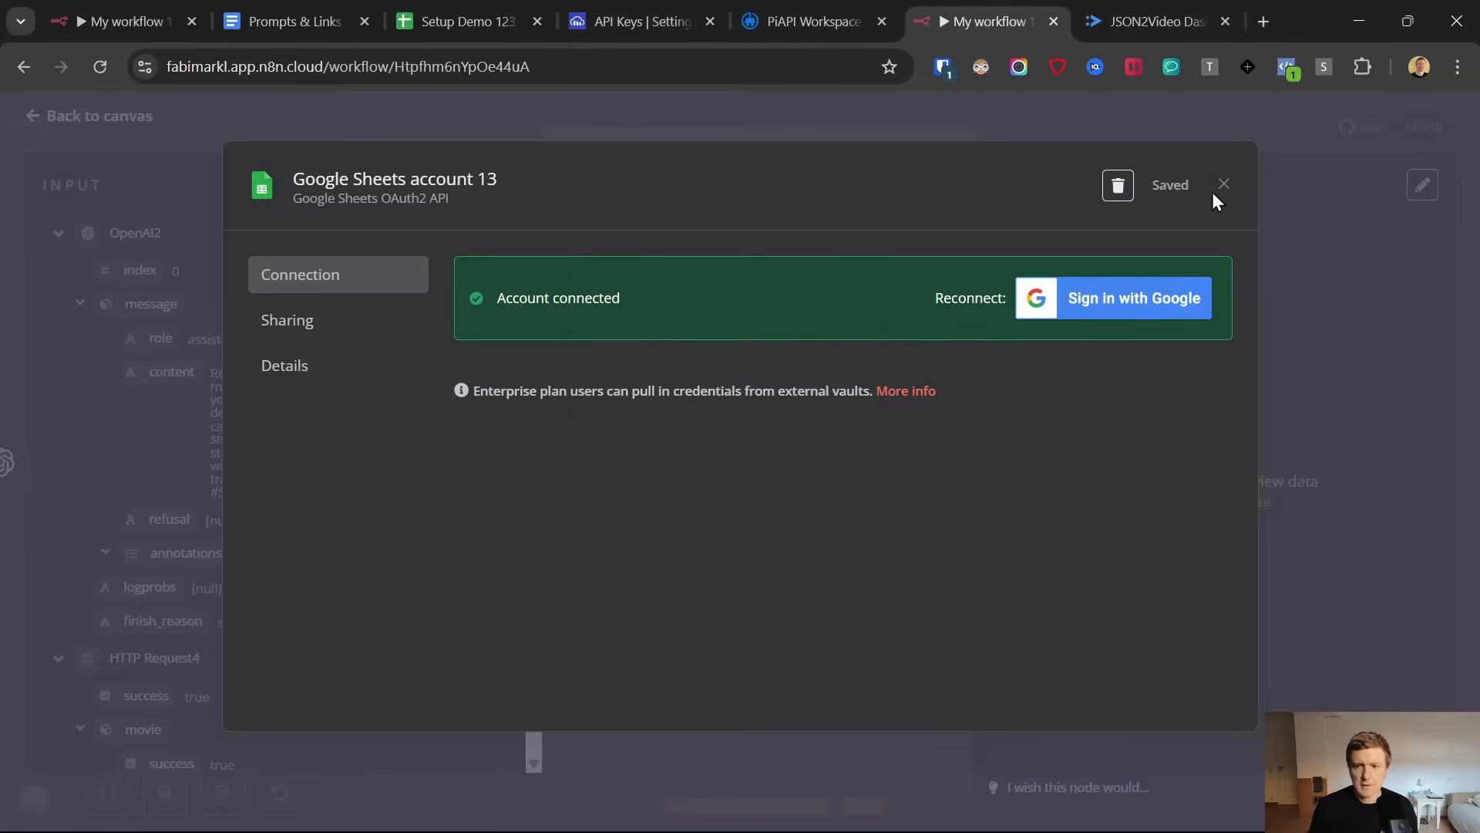
{"action": "left_click", "coordinate": [1223, 185]}
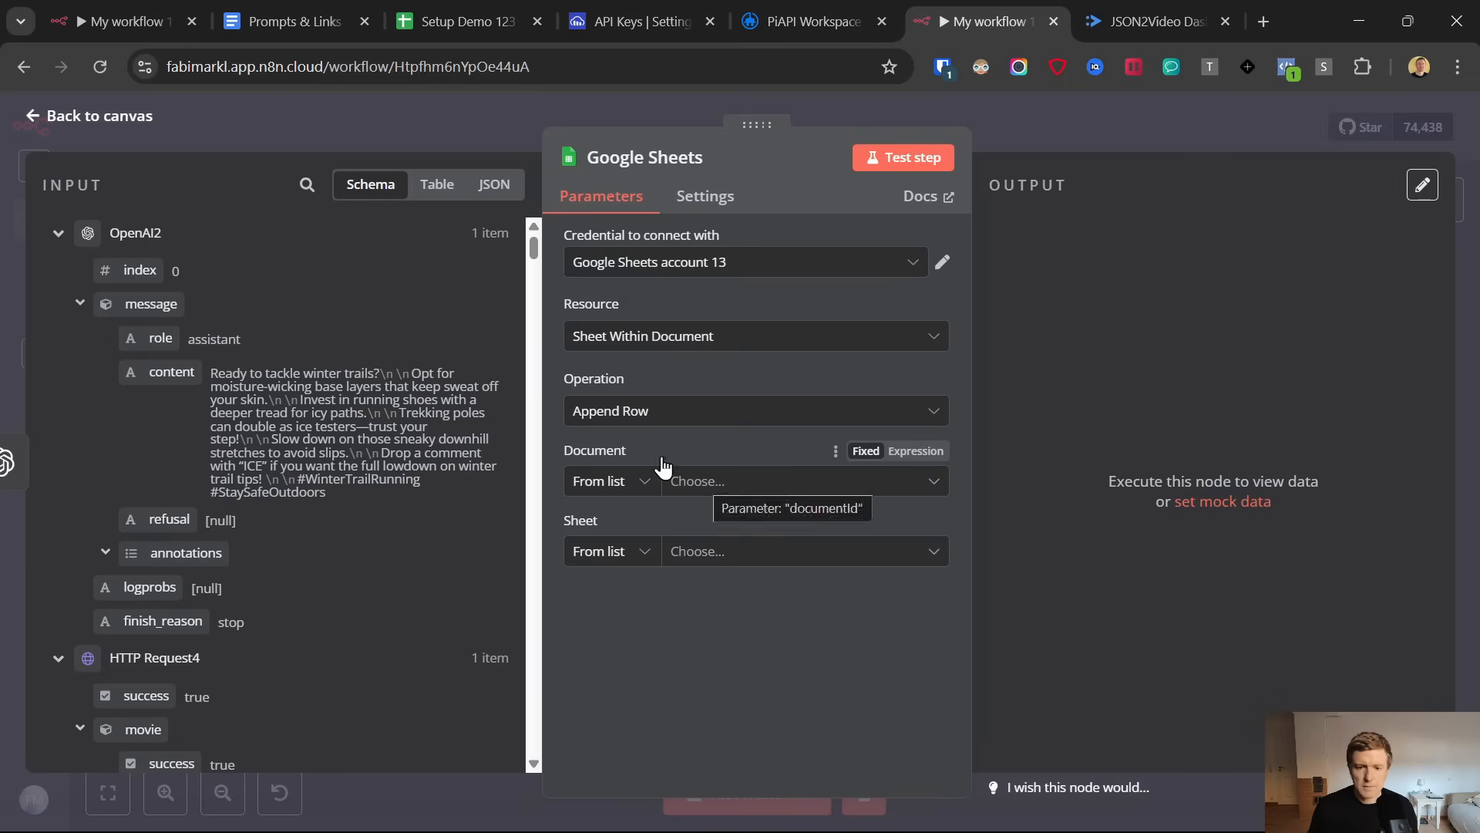
Set the Google Sheets node to append rows to the Videos sheet of the Setup Demo 123 spreadsheet
{"action": "left_click", "coordinate": [698, 481]}
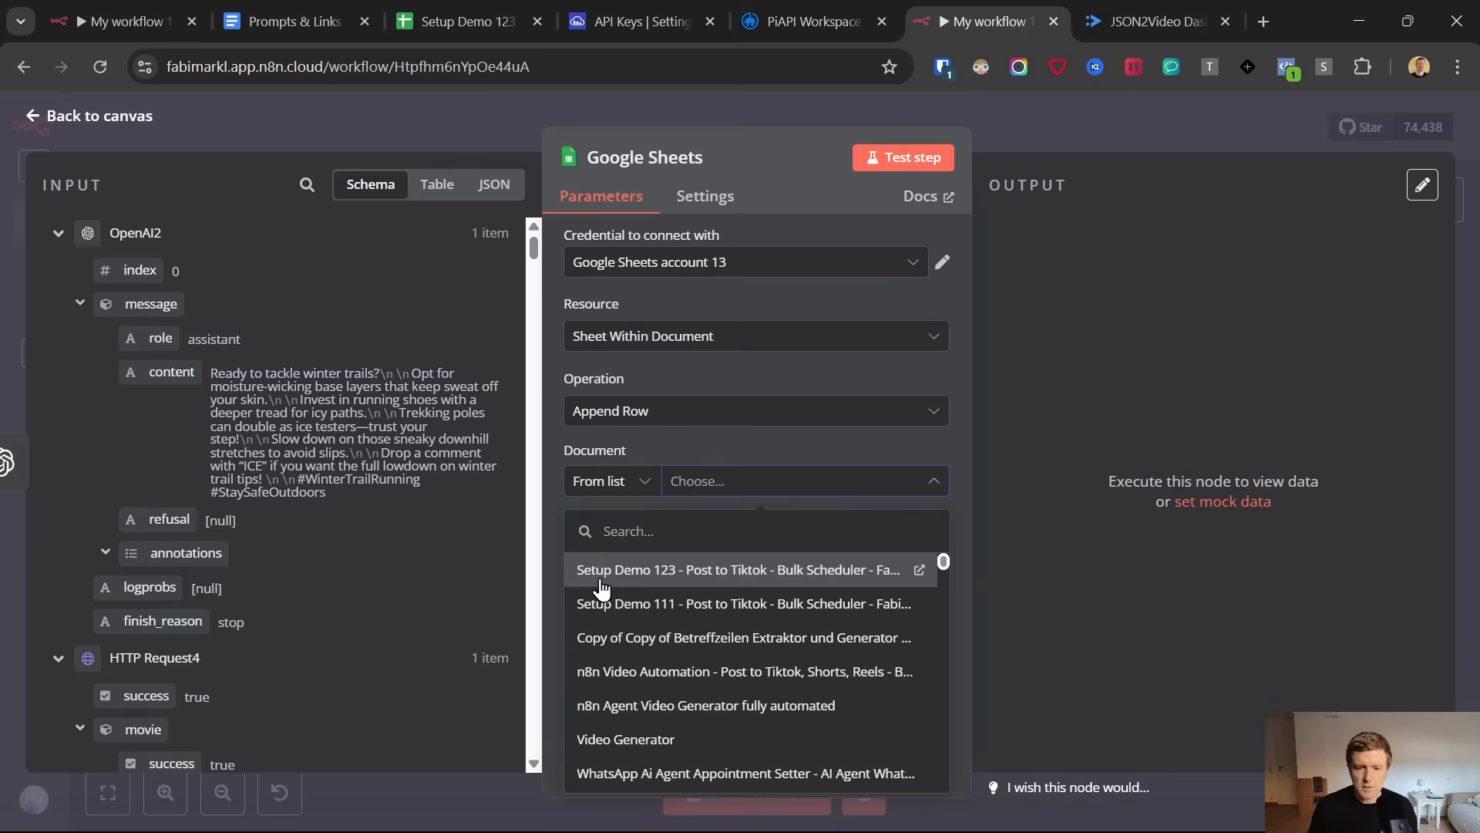
{"action": "left_click", "coordinate": [615, 586]}
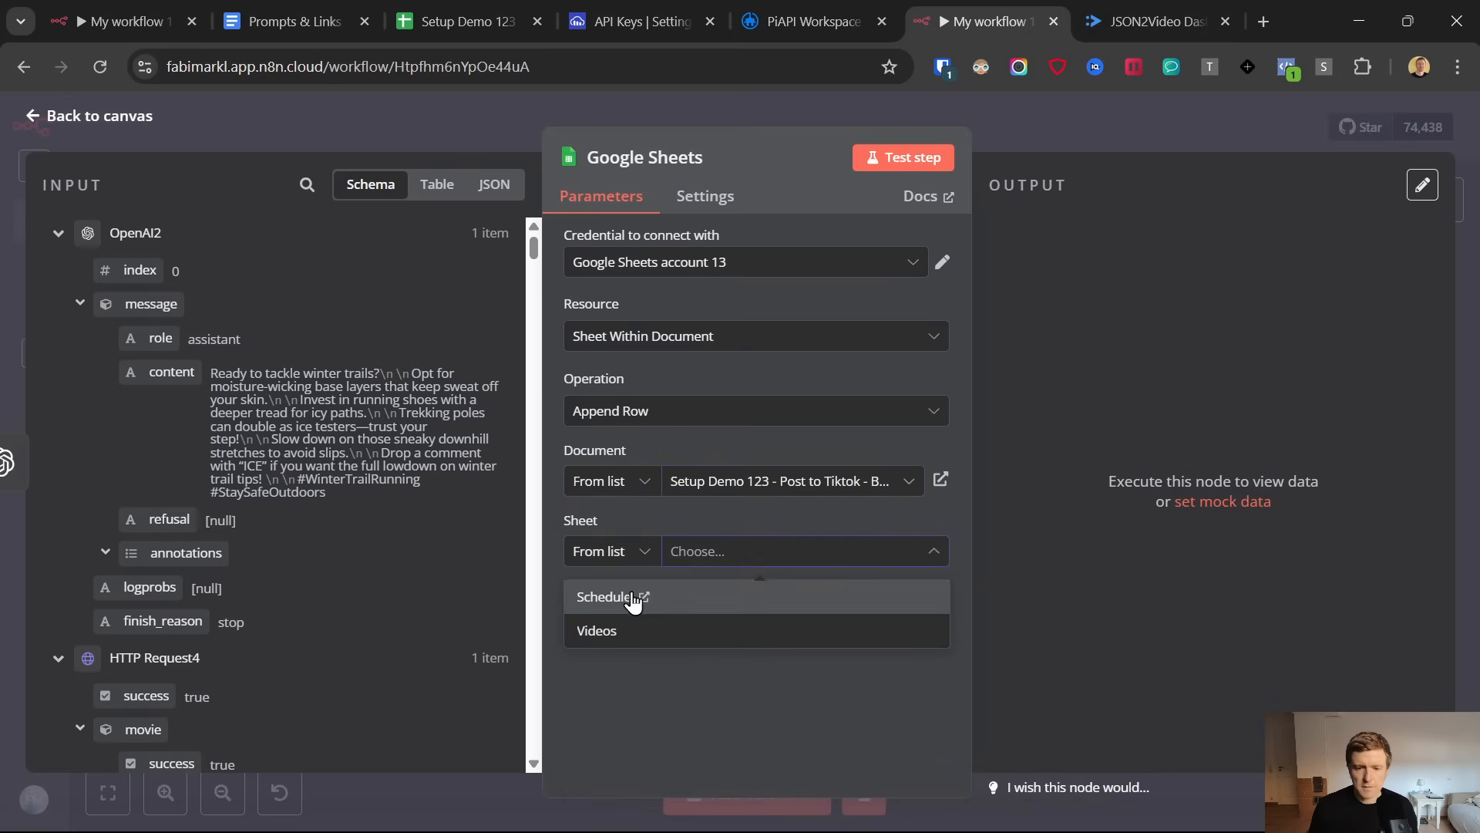
{"action": "left_click", "coordinate": [686, 630]}
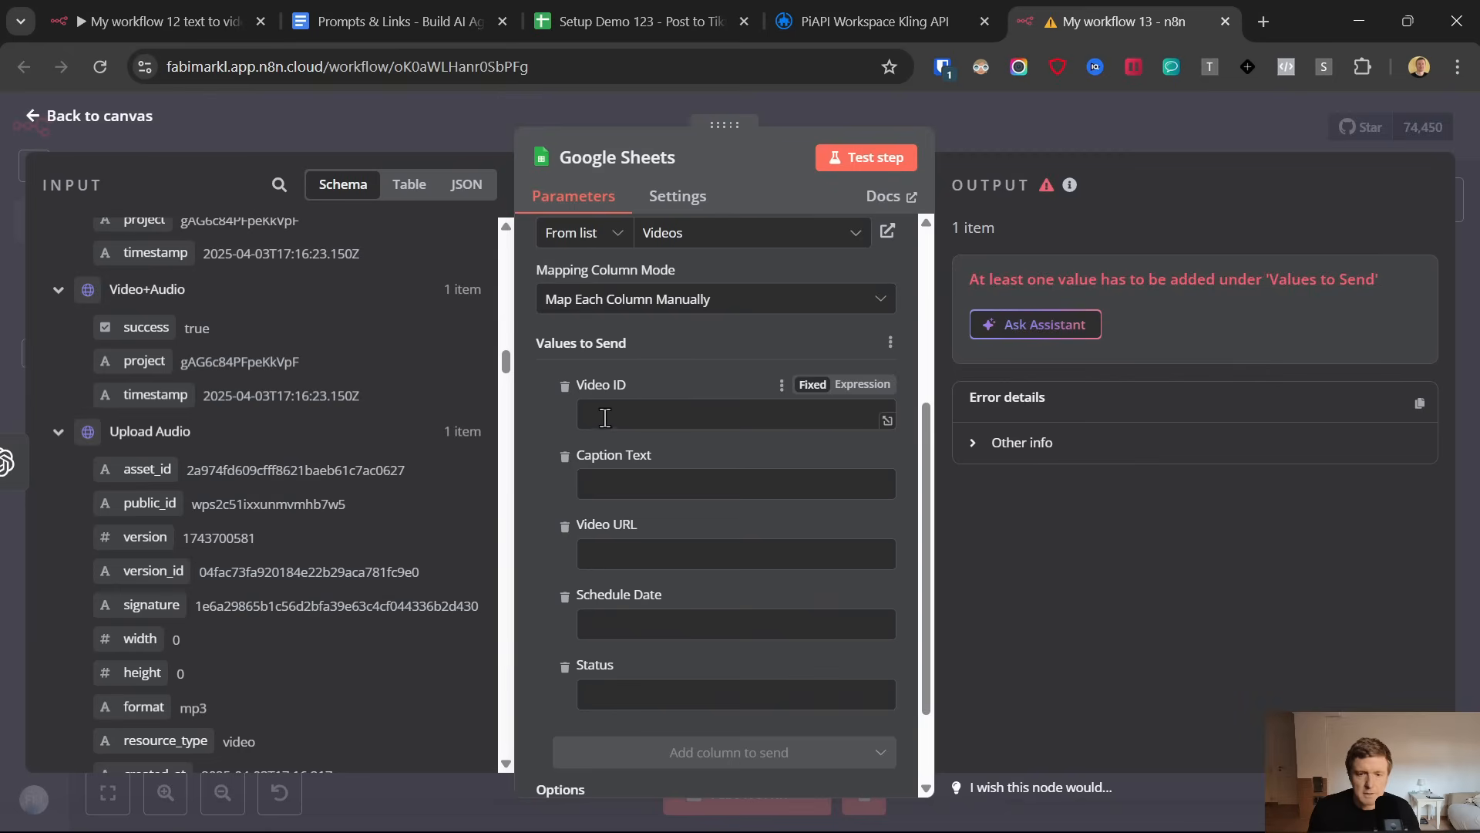
Check the column headers on the Videos sheet, and map the code value from the Code1 node to Video ID
{"action": "left_click", "coordinate": [620, 4]}
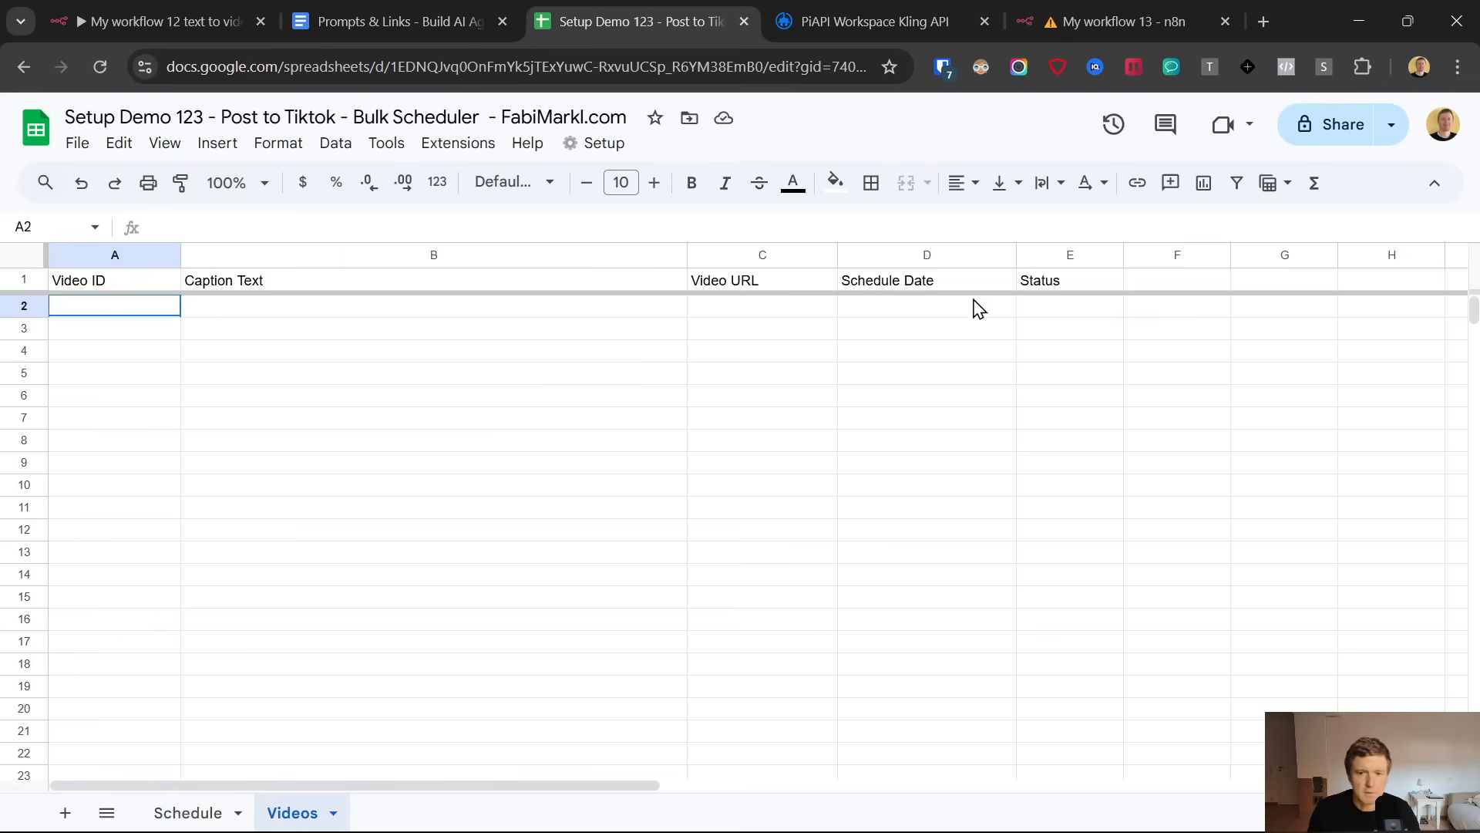
{"action": "left_click", "coordinate": [1084, 6]}
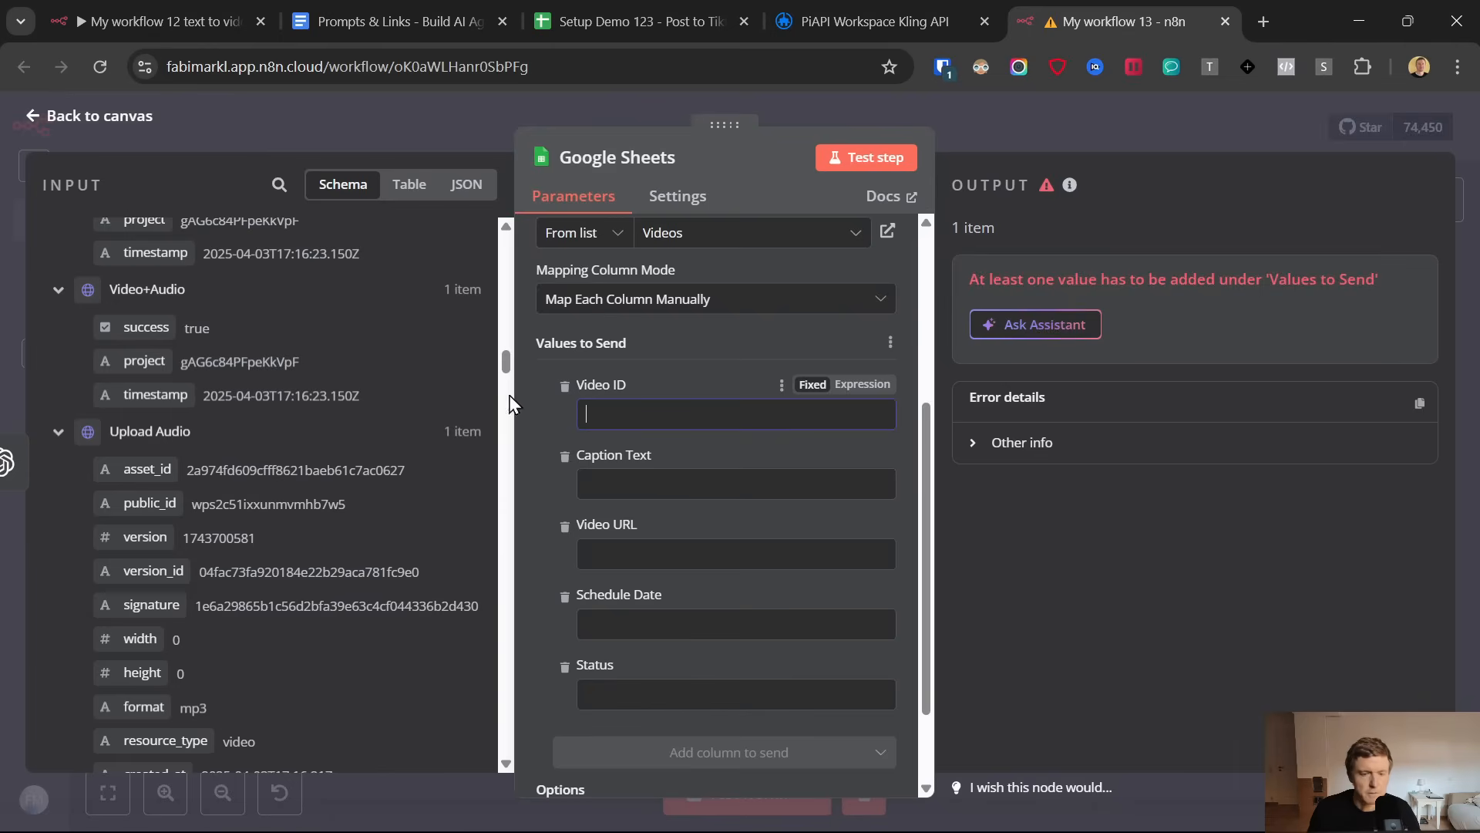
{"action": "left_click_drag", "start_coordinate": [506, 364], "coordinate": [505, 710]}
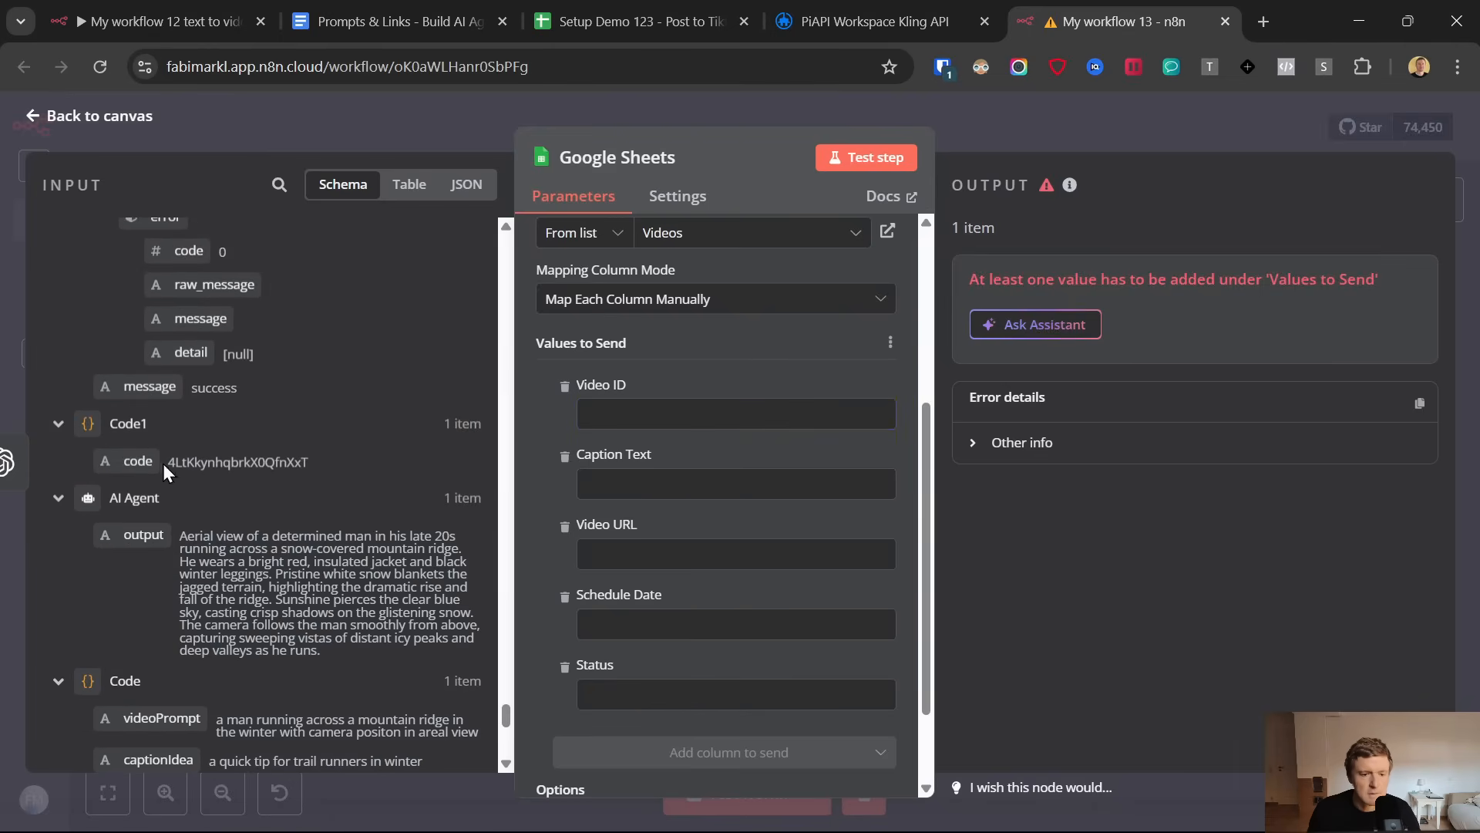
{"action": "left_click_drag", "start_coordinate": [403, 461], "coordinate": [674, 414]}
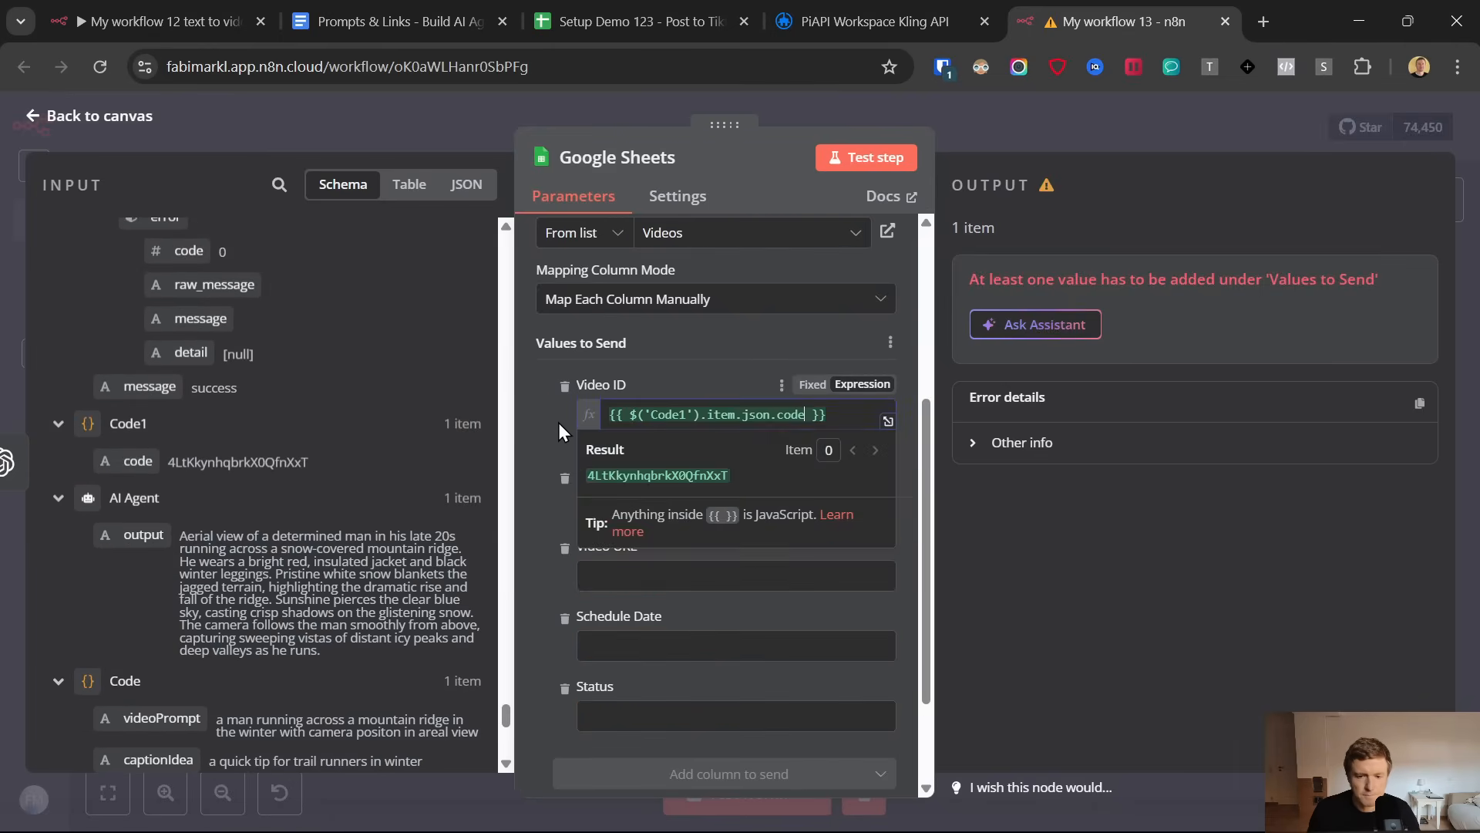
Map movie.url from the Video URL1 node to Video URL, and remove the Schedule Date and Status columns from the values to send
{"action": "scroll", "coordinate": [353, 530], "scroll_direction": "up", "scroll_amount": 10}
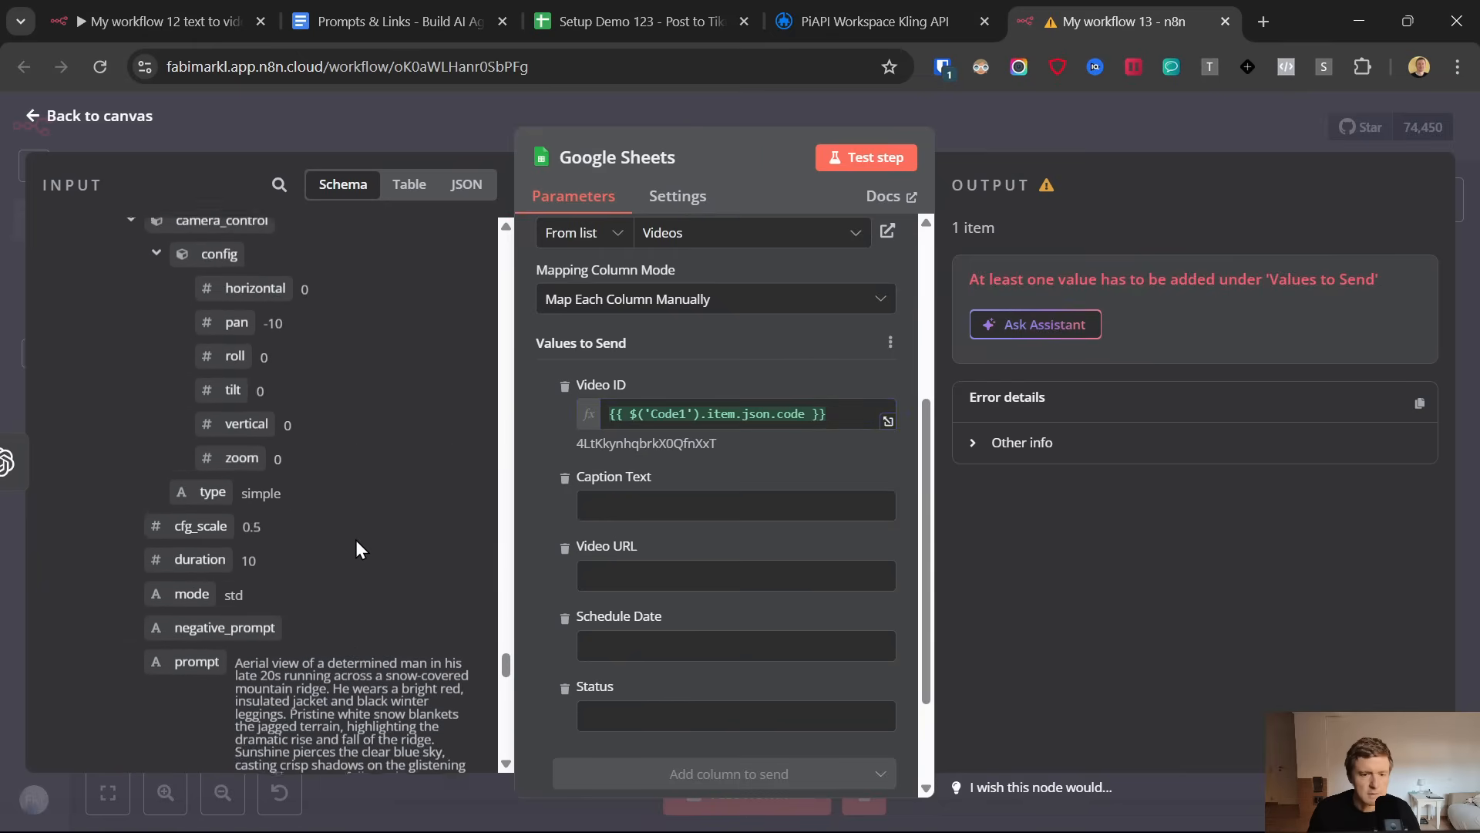
{"action": "scroll", "coordinate": [356, 549], "scroll_direction": "up", "scroll_amount": 15}
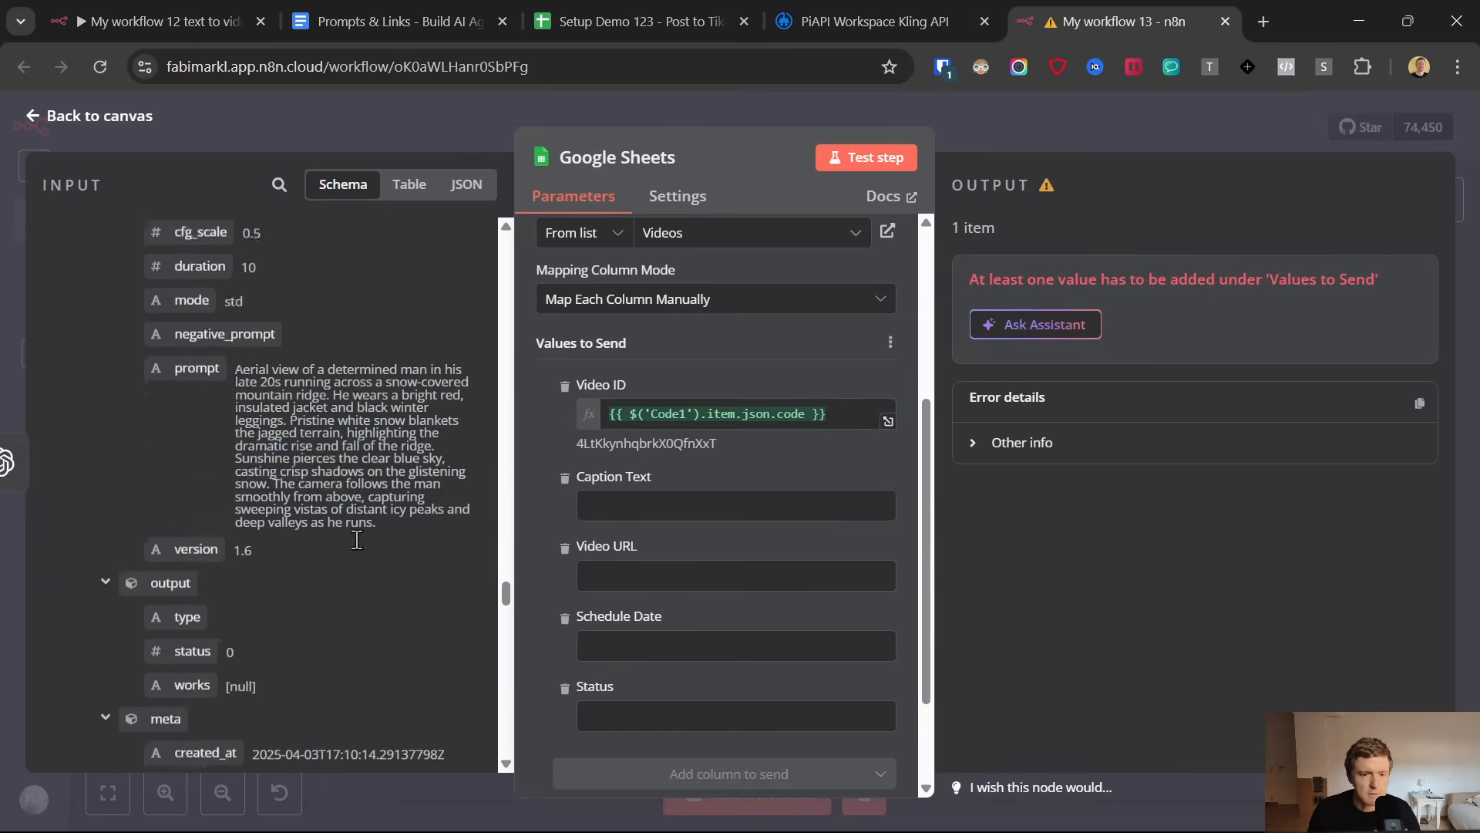
{"action": "scroll", "coordinate": [359, 546], "scroll_direction": "up", "scroll_amount": 15}
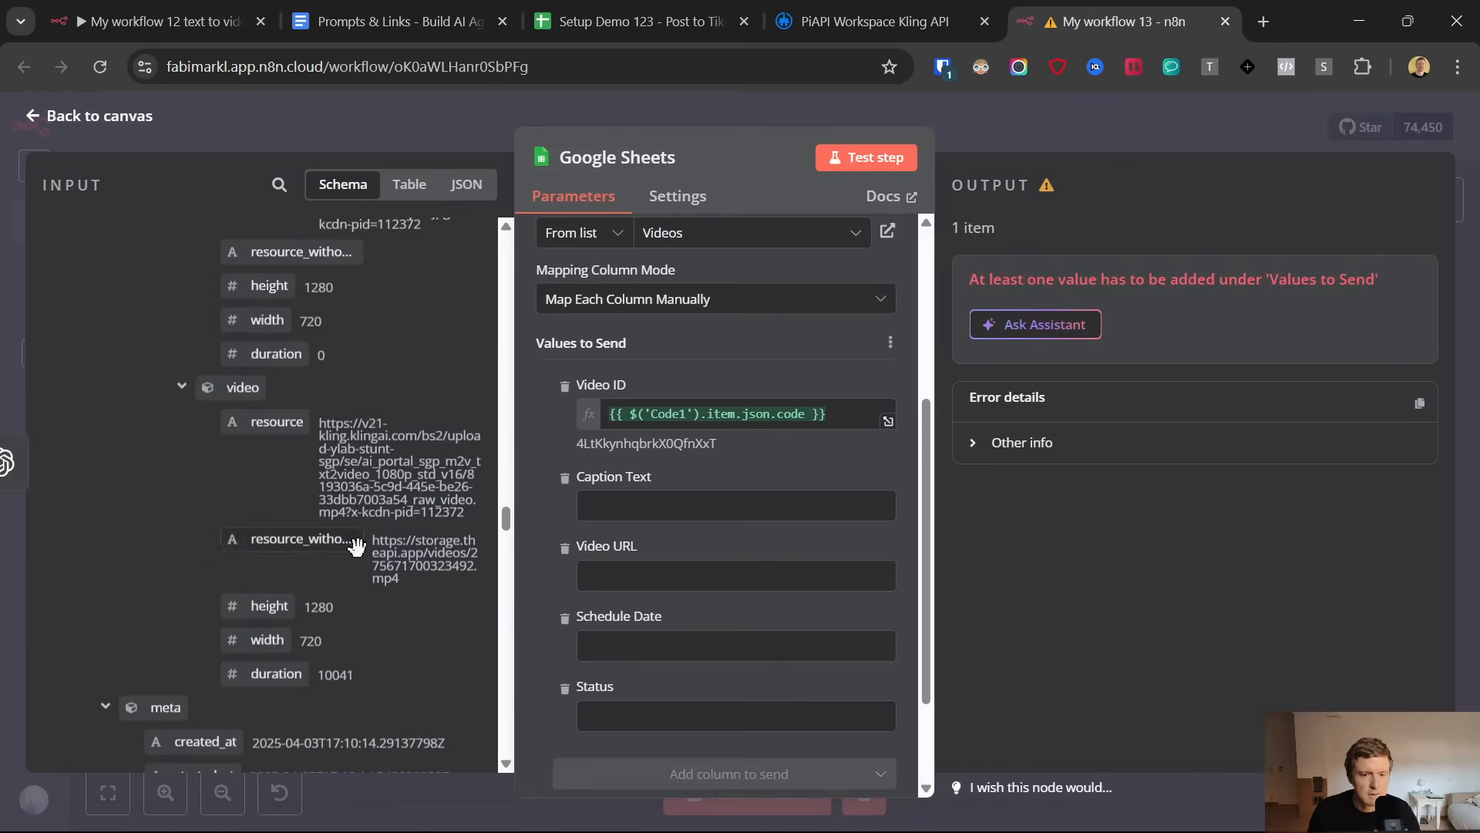
{"action": "scroll", "coordinate": [313, 471], "scroll_direction": "up", "scroll_amount": 15}
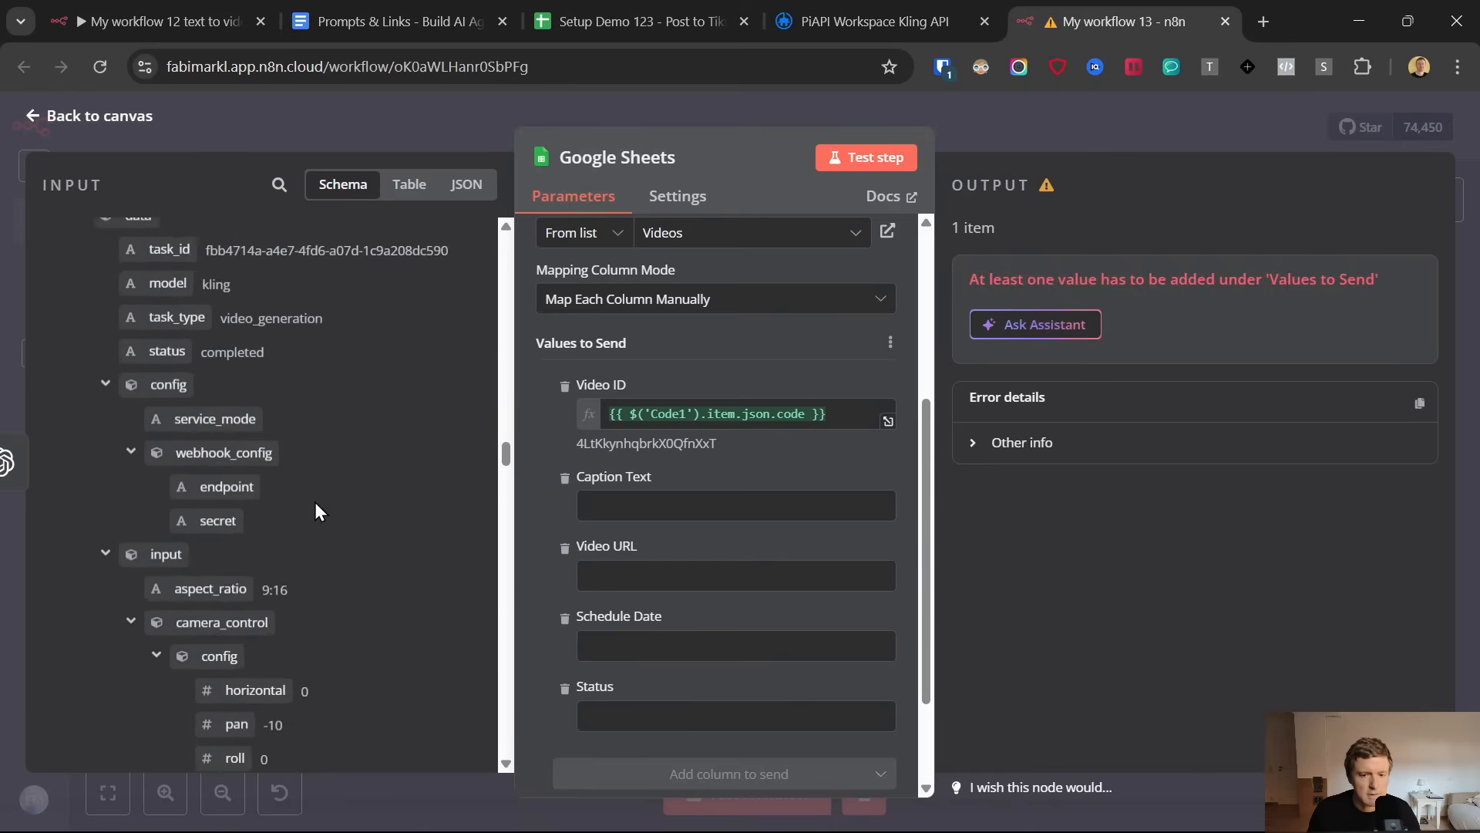
{"action": "scroll", "coordinate": [319, 515], "scroll_direction": "up", "scroll_amount": 5}
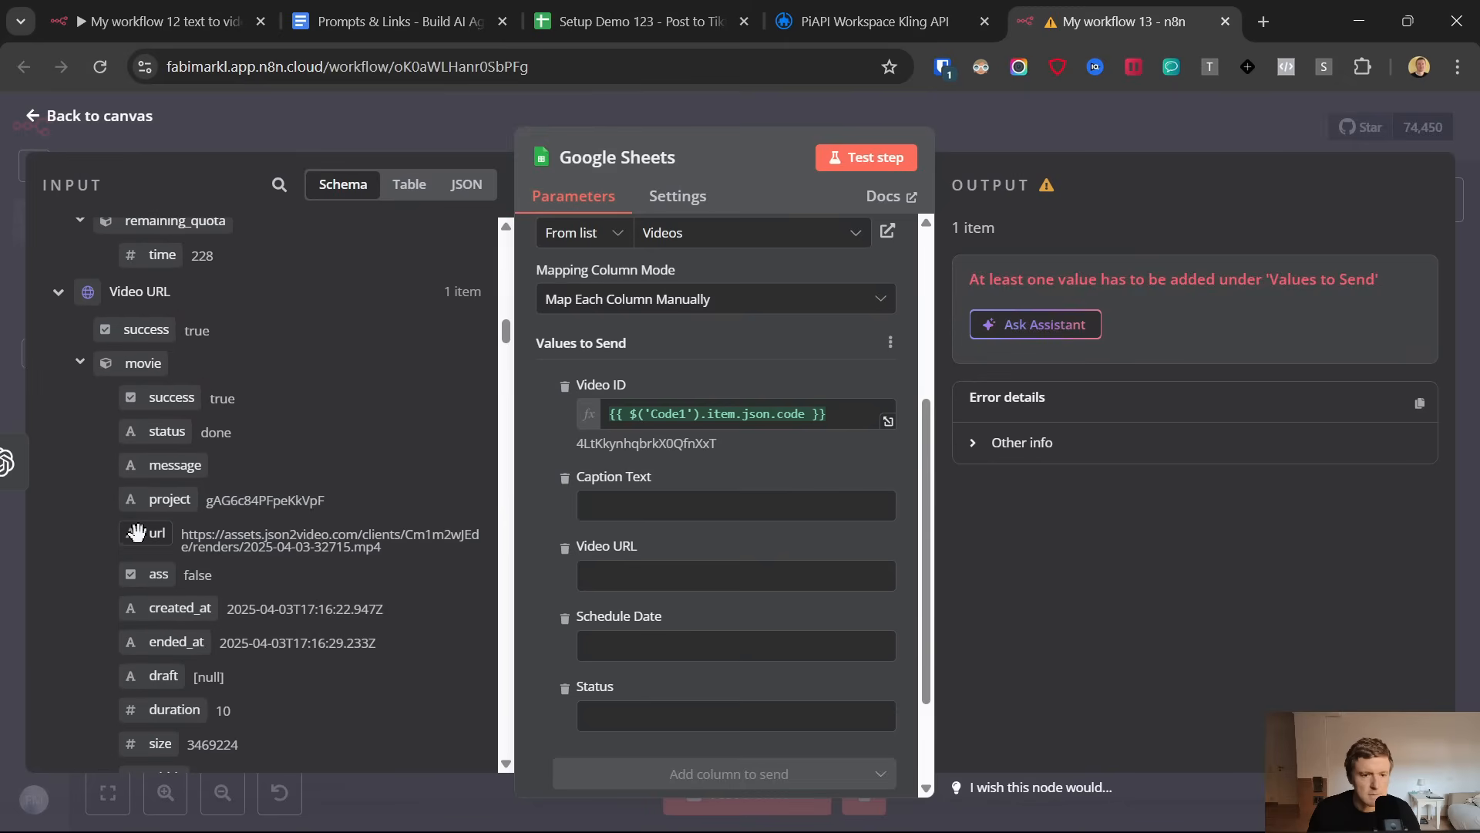
{"action": "scroll", "coordinate": [146, 537], "scroll_direction": "up", "scroll_amount": 8}
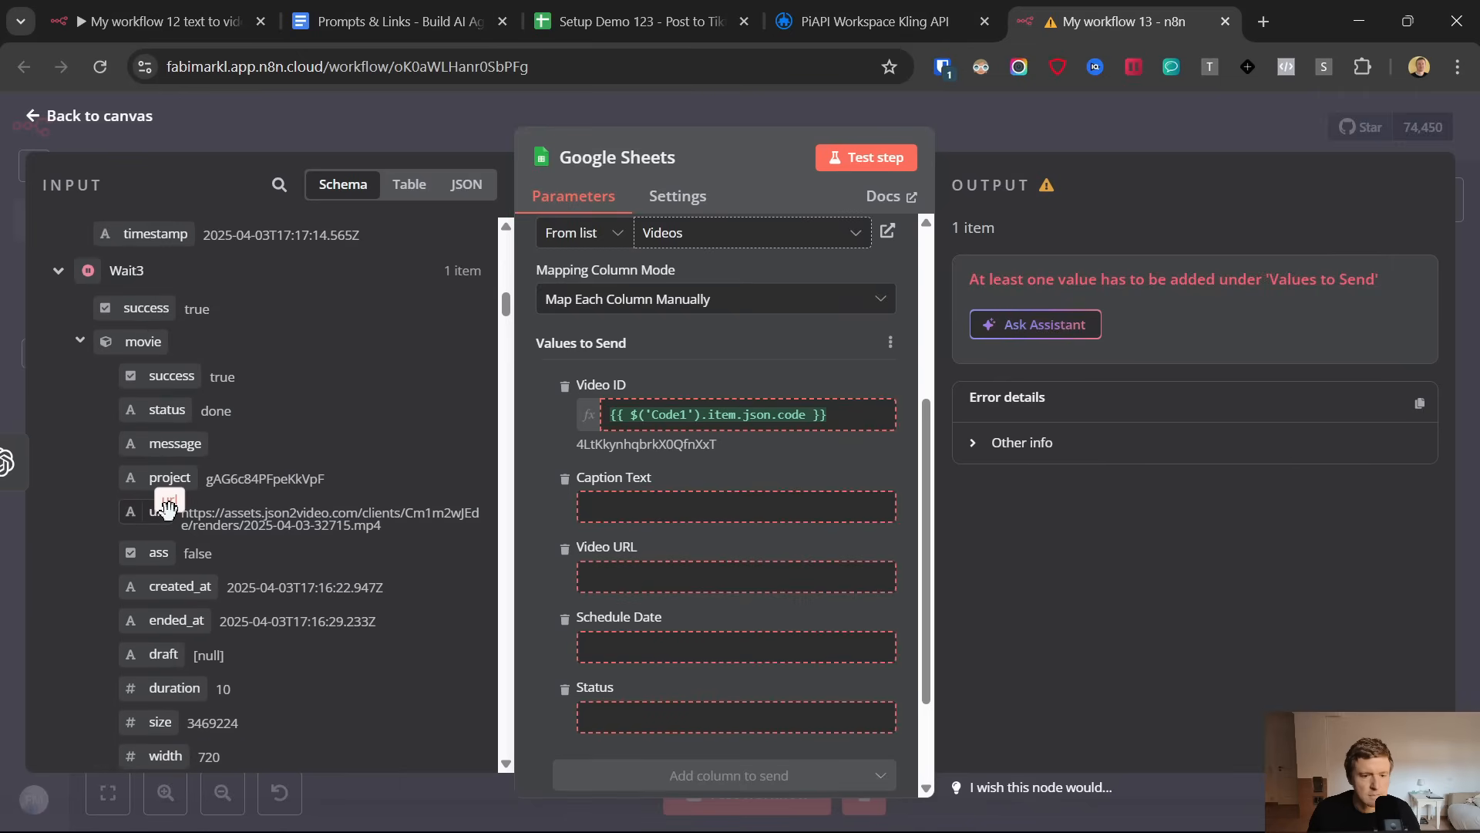
{"action": "scroll", "coordinate": [155, 515], "scroll_direction": "up", "scroll_amount": 5}
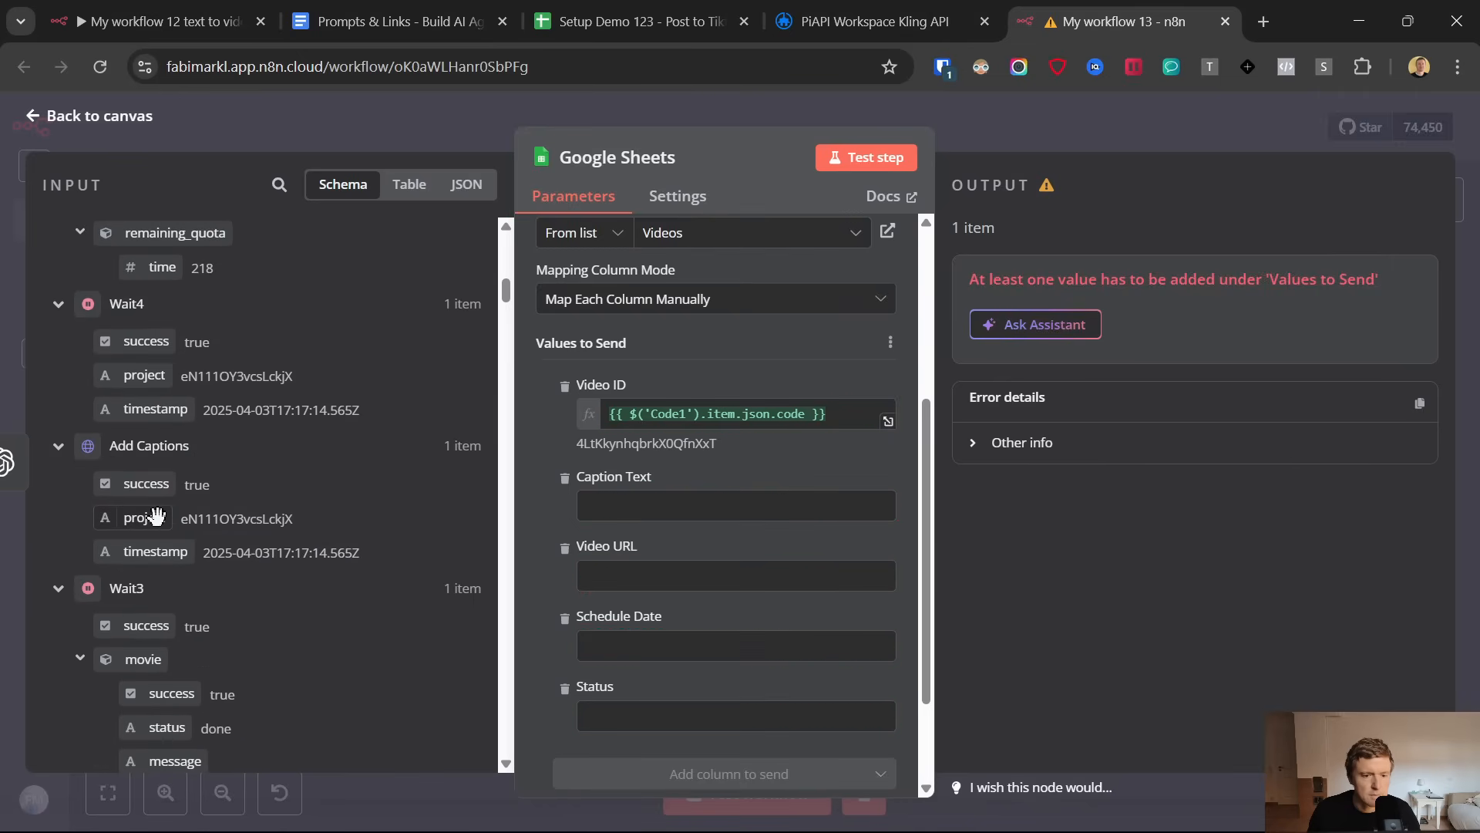
{"action": "scroll", "coordinate": [157, 516], "scroll_direction": "down", "scroll_amount": 3}
{"action": "scroll", "coordinate": [157, 516], "scroll_direction": "up", "scroll_amount": 10}
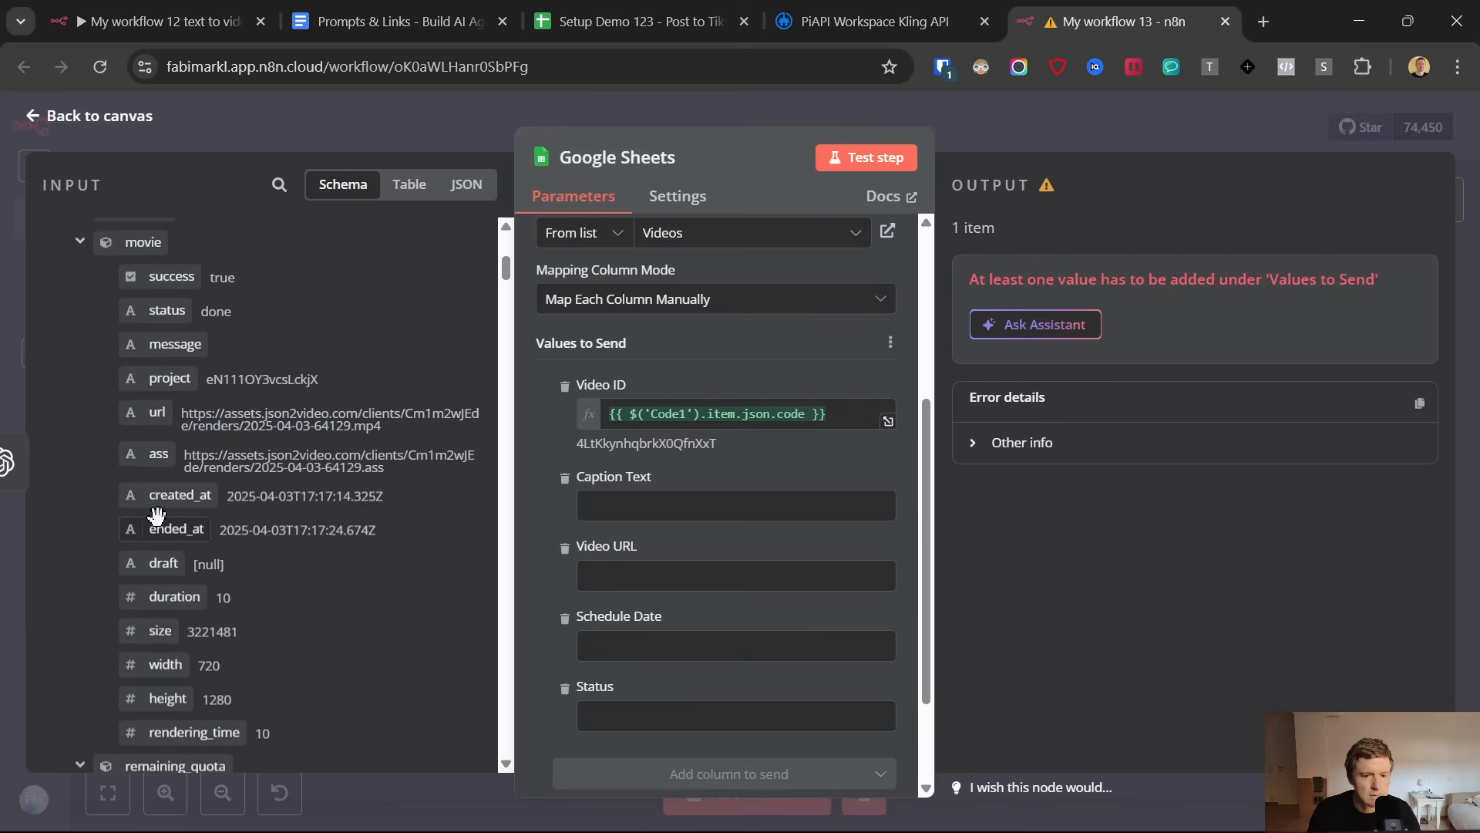
{"action": "scroll", "coordinate": [157, 516], "scroll_direction": "up", "scroll_amount": 4}
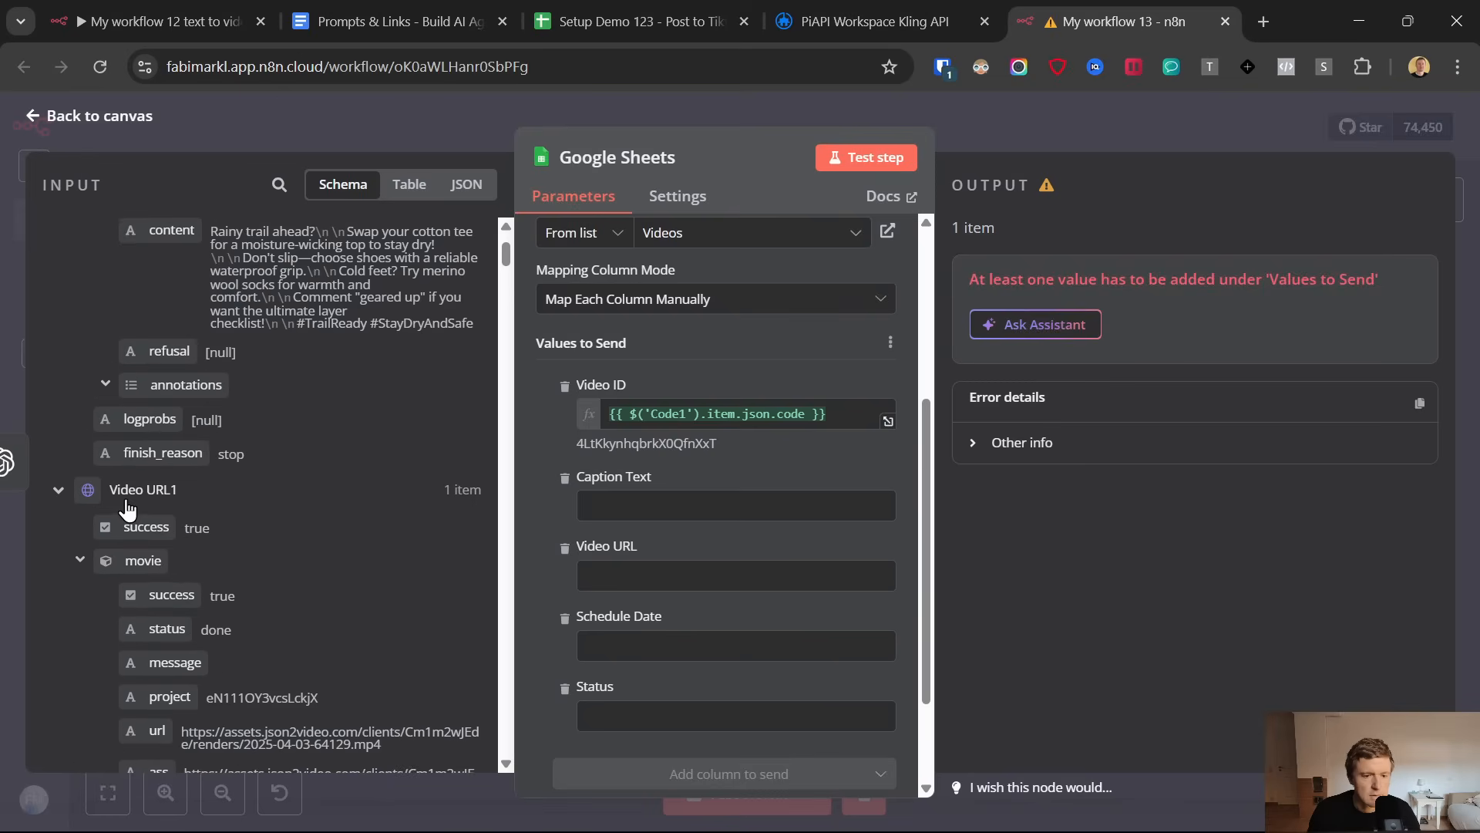
{"action": "scroll", "coordinate": [142, 511], "scroll_direction": "up", "scroll_amount": 2}
{"action": "scroll", "coordinate": [142, 510], "scroll_direction": "down", "scroll_amount": 4}
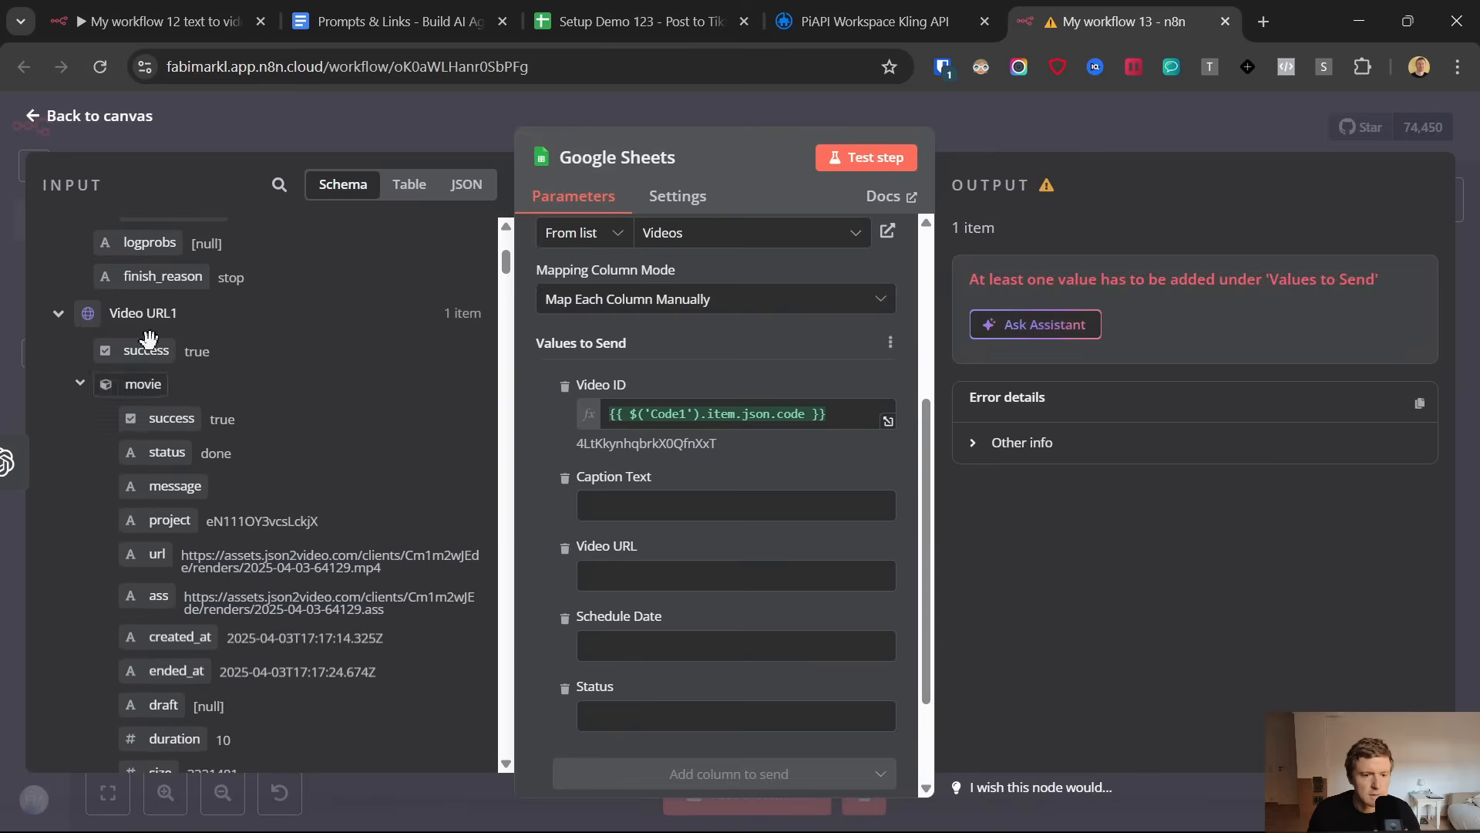
{"action": "left_click_drag", "start_coordinate": [153, 553], "coordinate": [586, 570]}
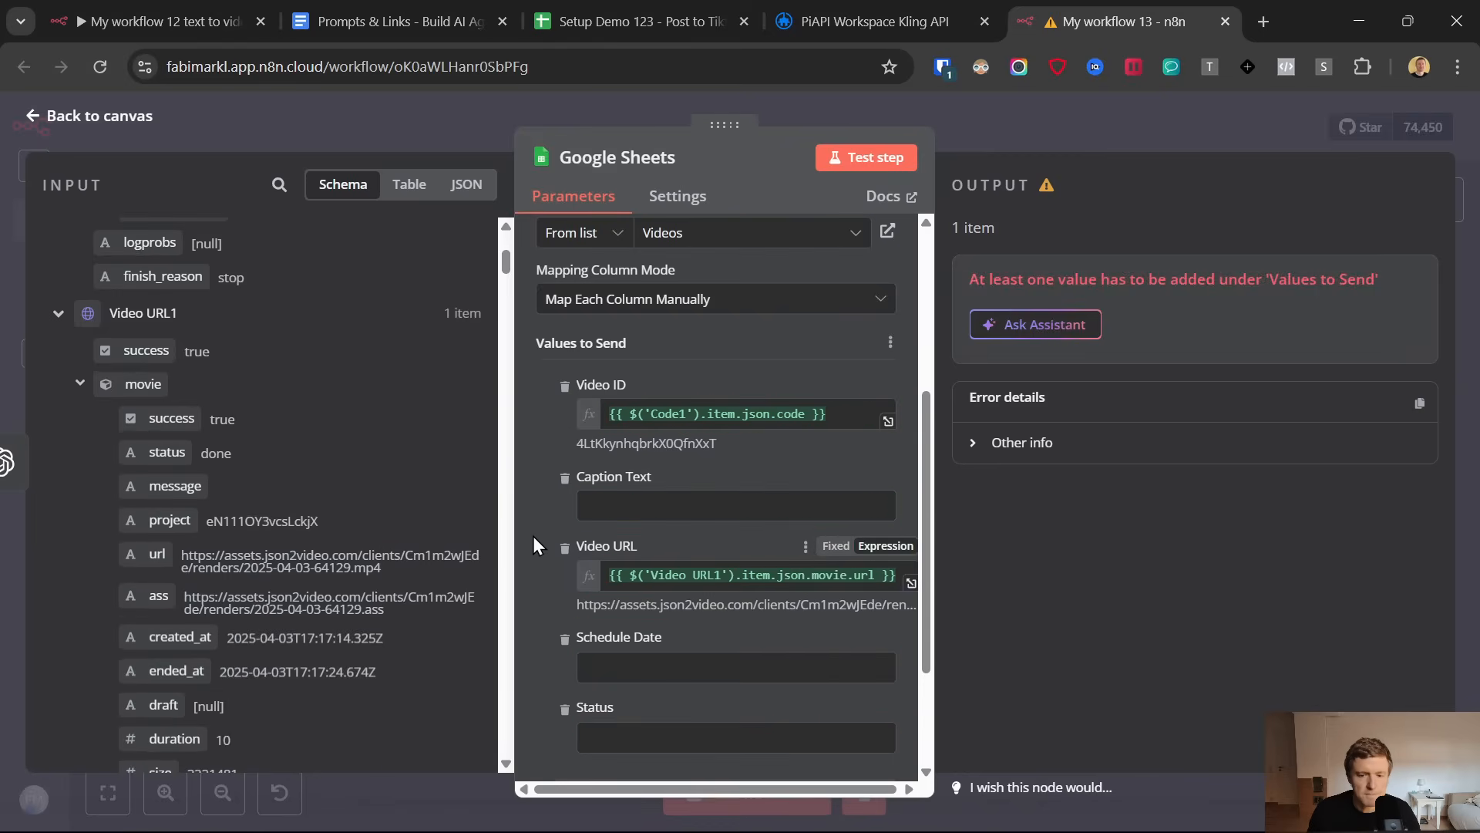
{"action": "left_click", "coordinate": [565, 645]}
{"action": "left_click", "coordinate": [564, 642]}
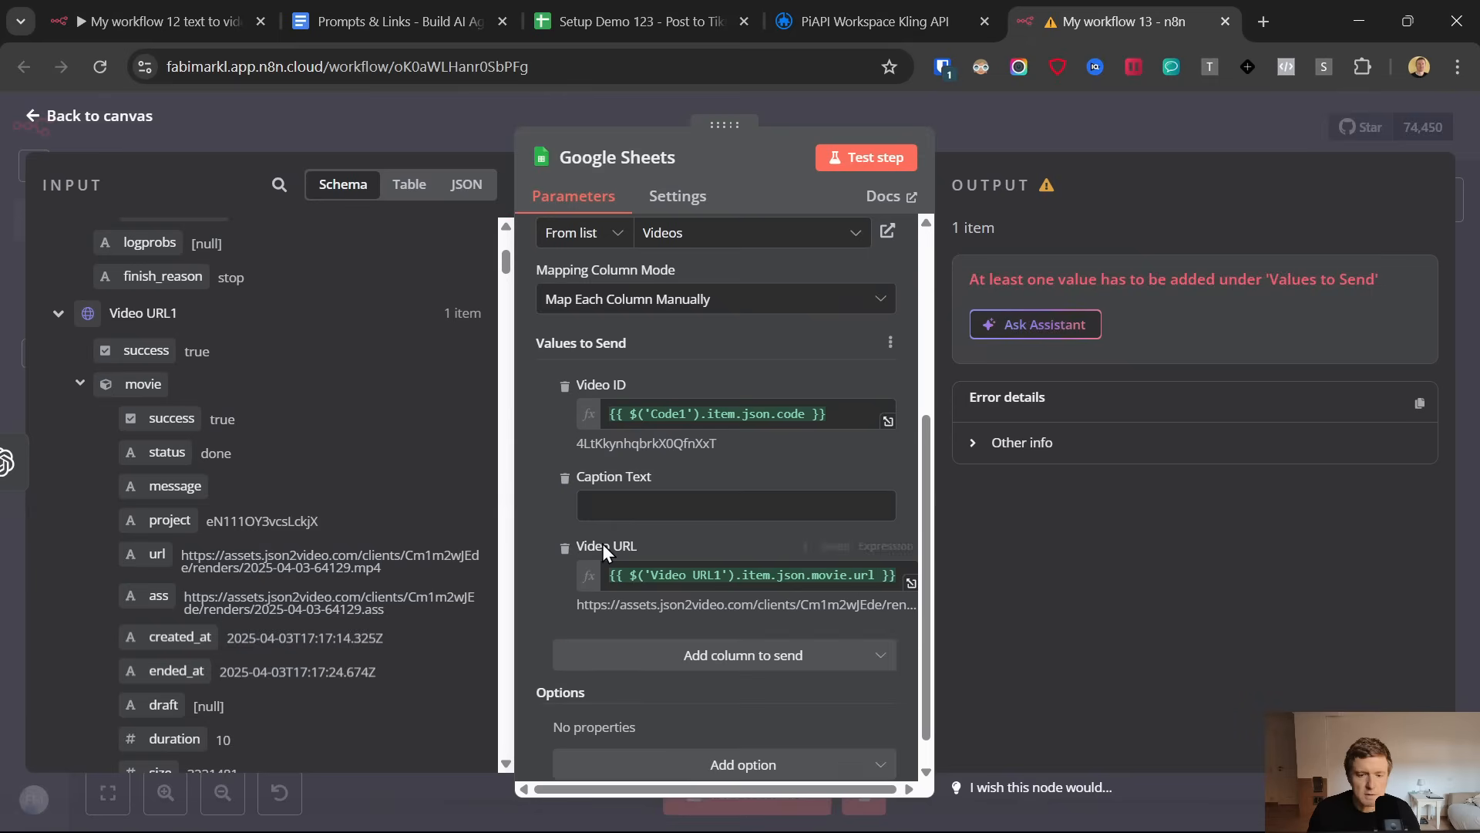
Map the message content from the OpenAI2 node to Caption Text
{"action": "left_click", "coordinate": [626, 500]}
{"action": "scroll", "coordinate": [276, 529], "scroll_direction": "up", "scroll_amount": 3}
{"action": "scroll", "coordinate": [276, 529], "scroll_direction": "down", "scroll_amount": 10}
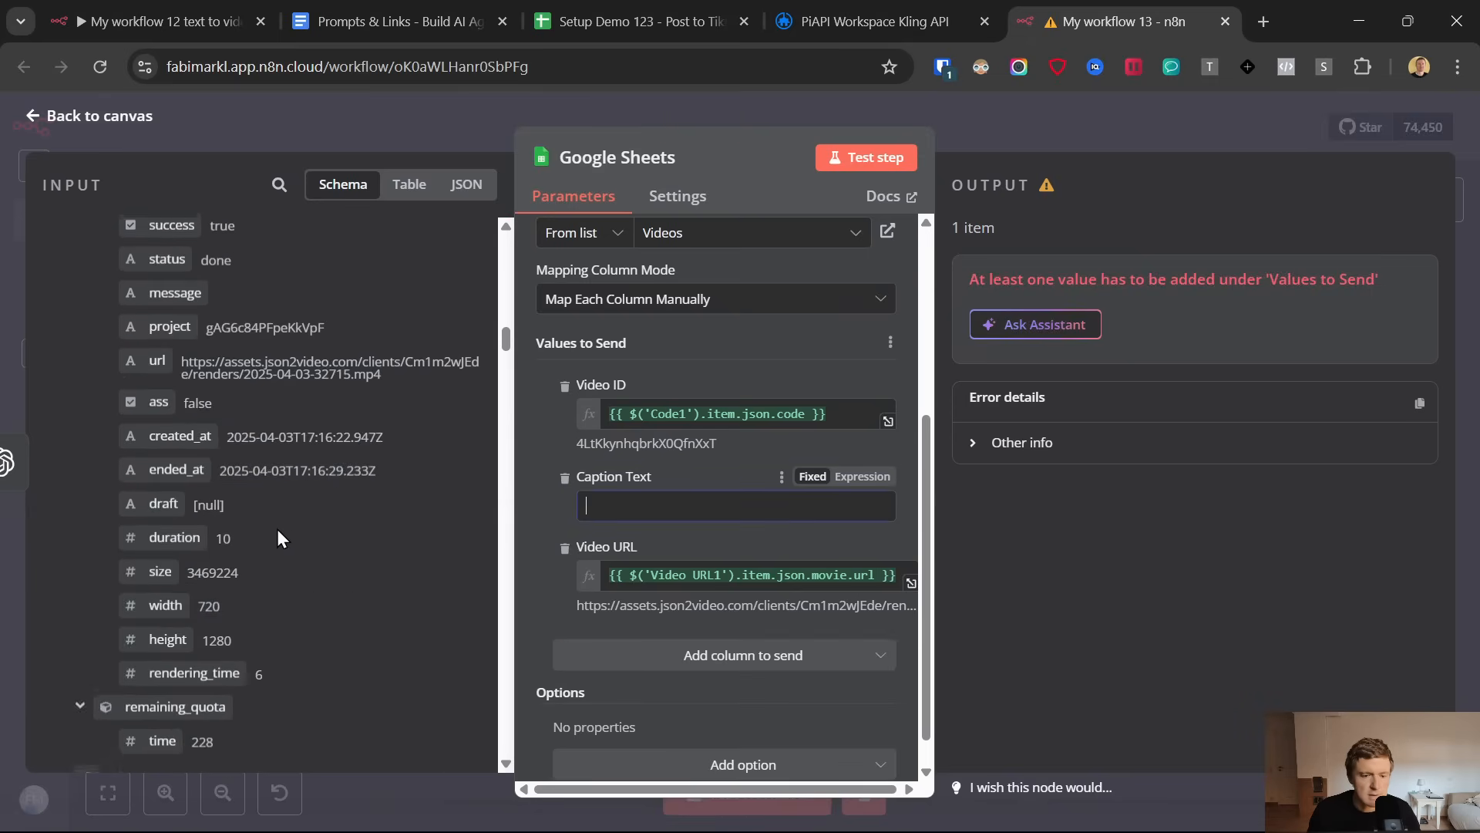
{"action": "scroll", "coordinate": [279, 532], "scroll_direction": "down", "scroll_amount": 15}
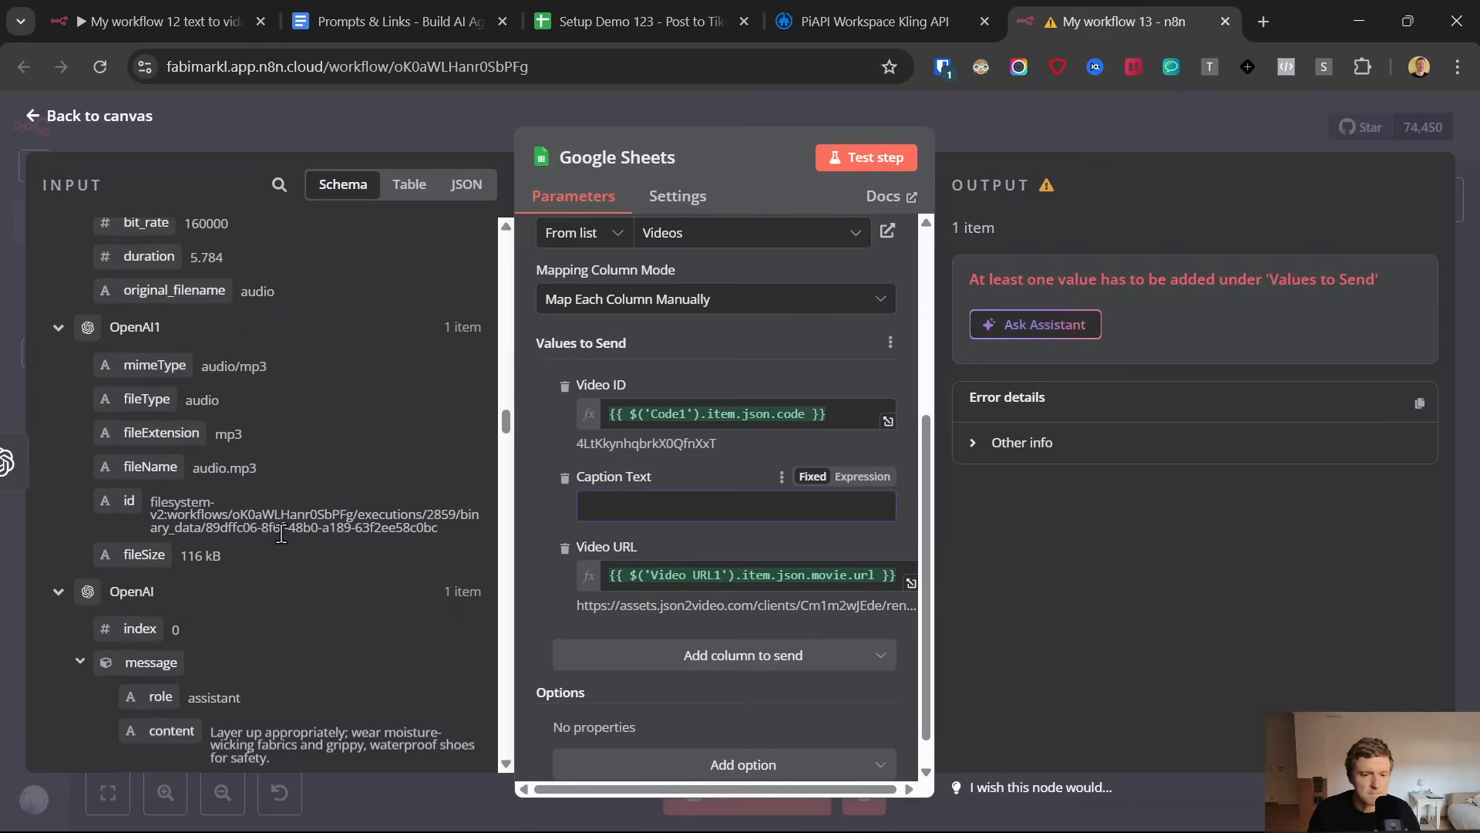
{"action": "scroll", "coordinate": [277, 513], "scroll_direction": "up", "scroll_amount": 20}
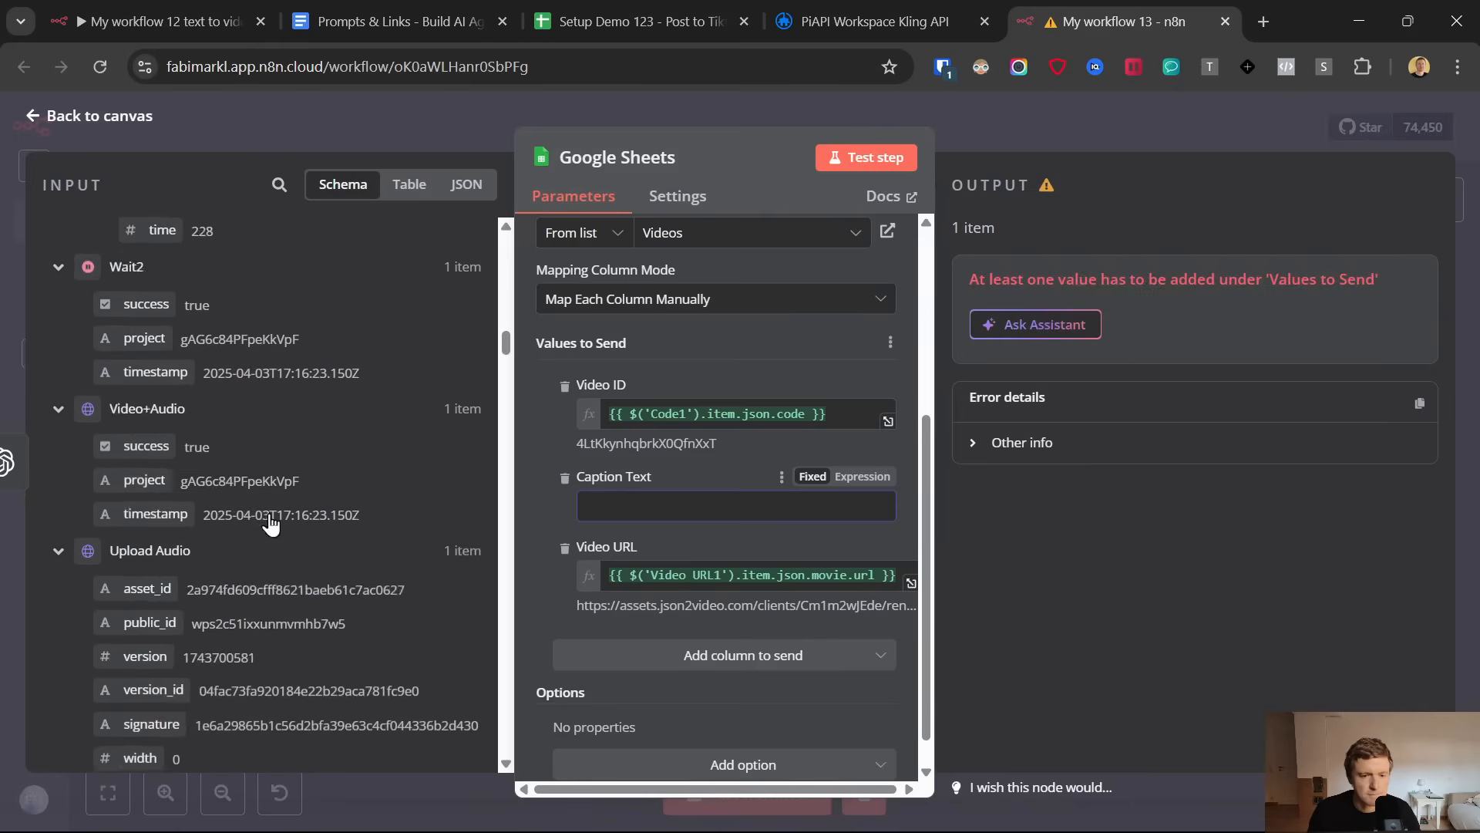
{"action": "scroll", "coordinate": [271, 521], "scroll_direction": "up", "scroll_amount": 10}
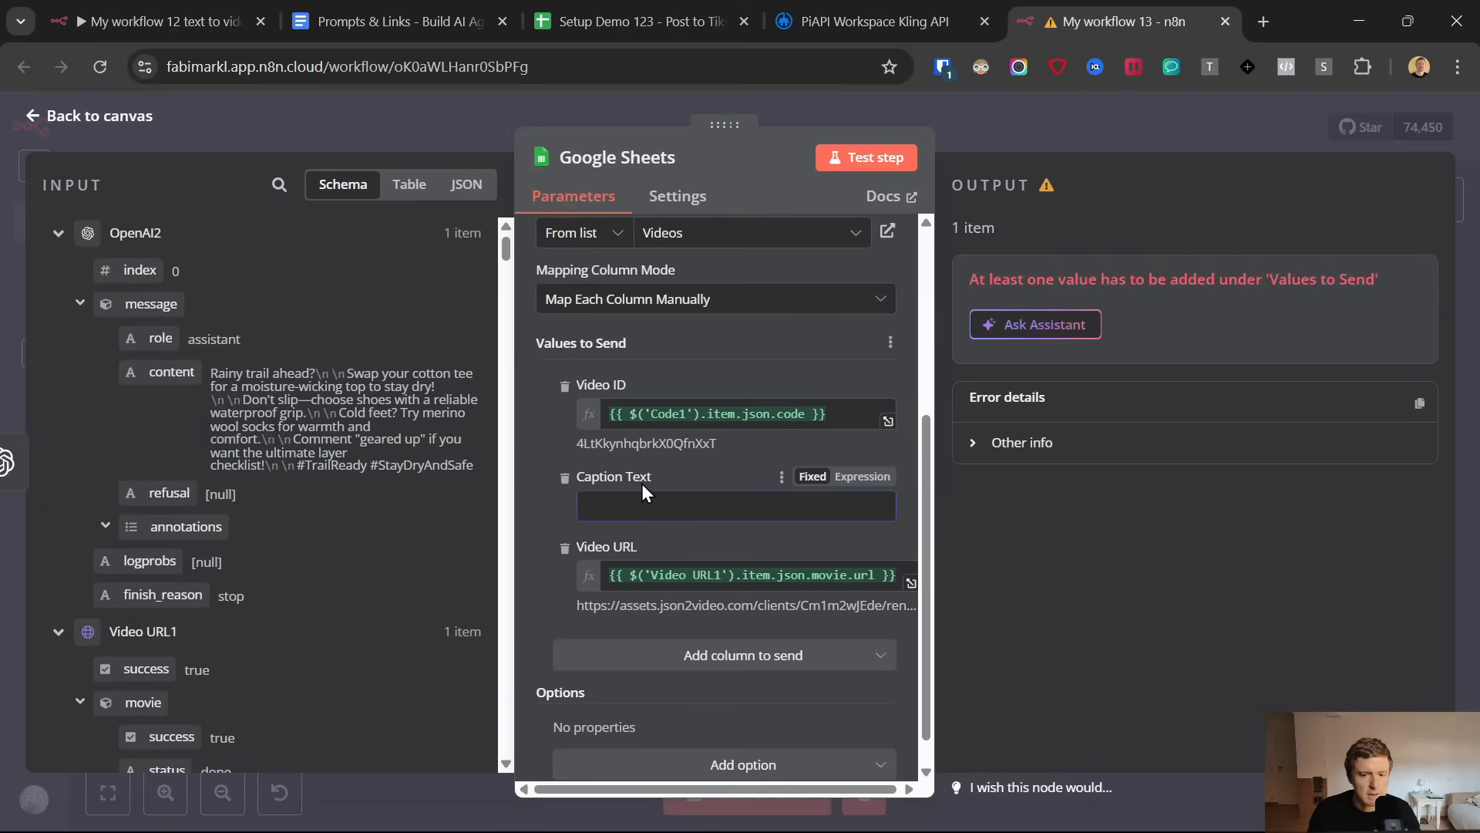
{"action": "left_click_drag", "start_coordinate": [192, 372], "coordinate": [609, 507]}
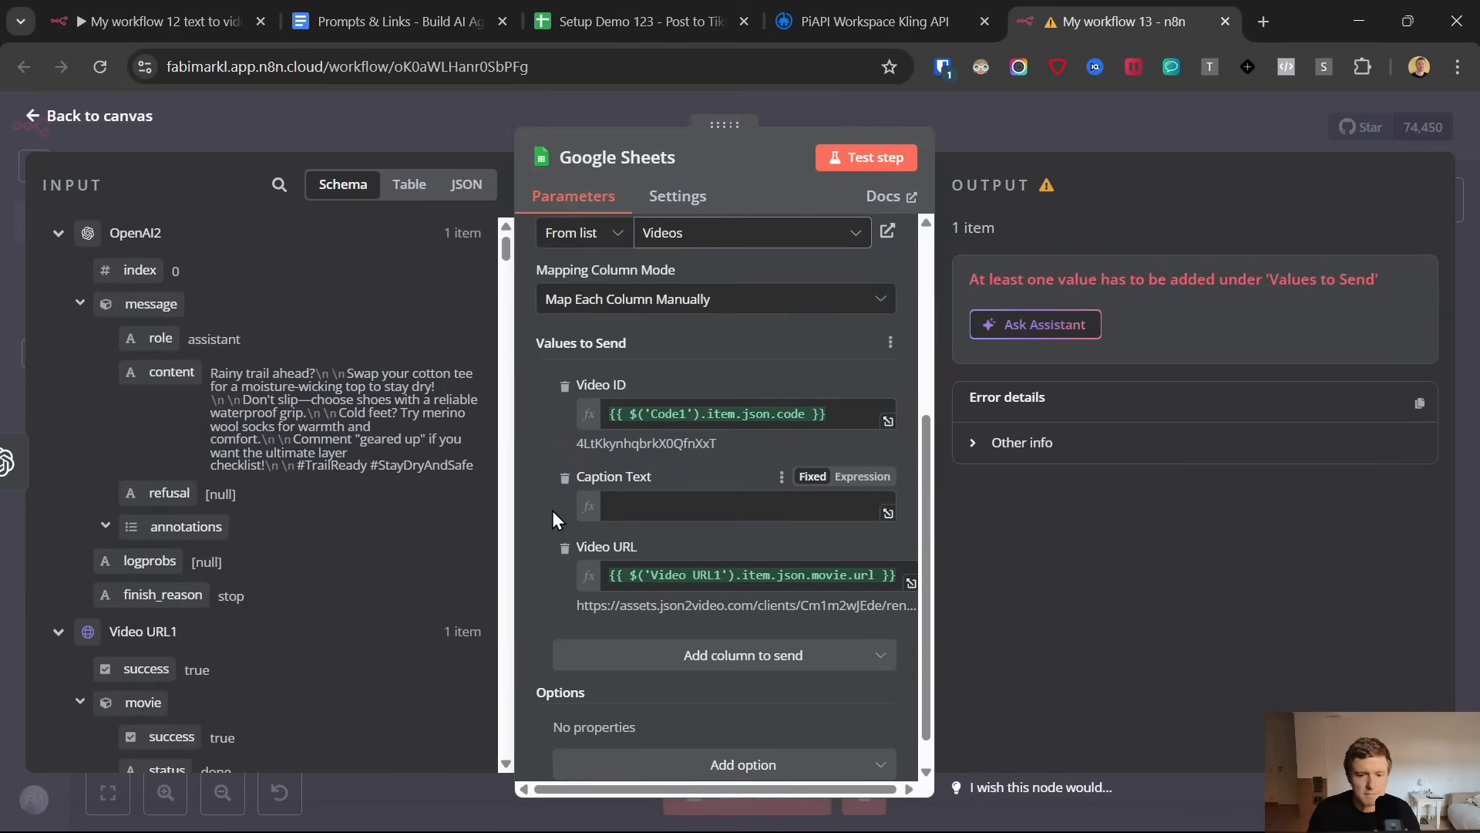
{"action": "left_click", "coordinate": [539, 501]}
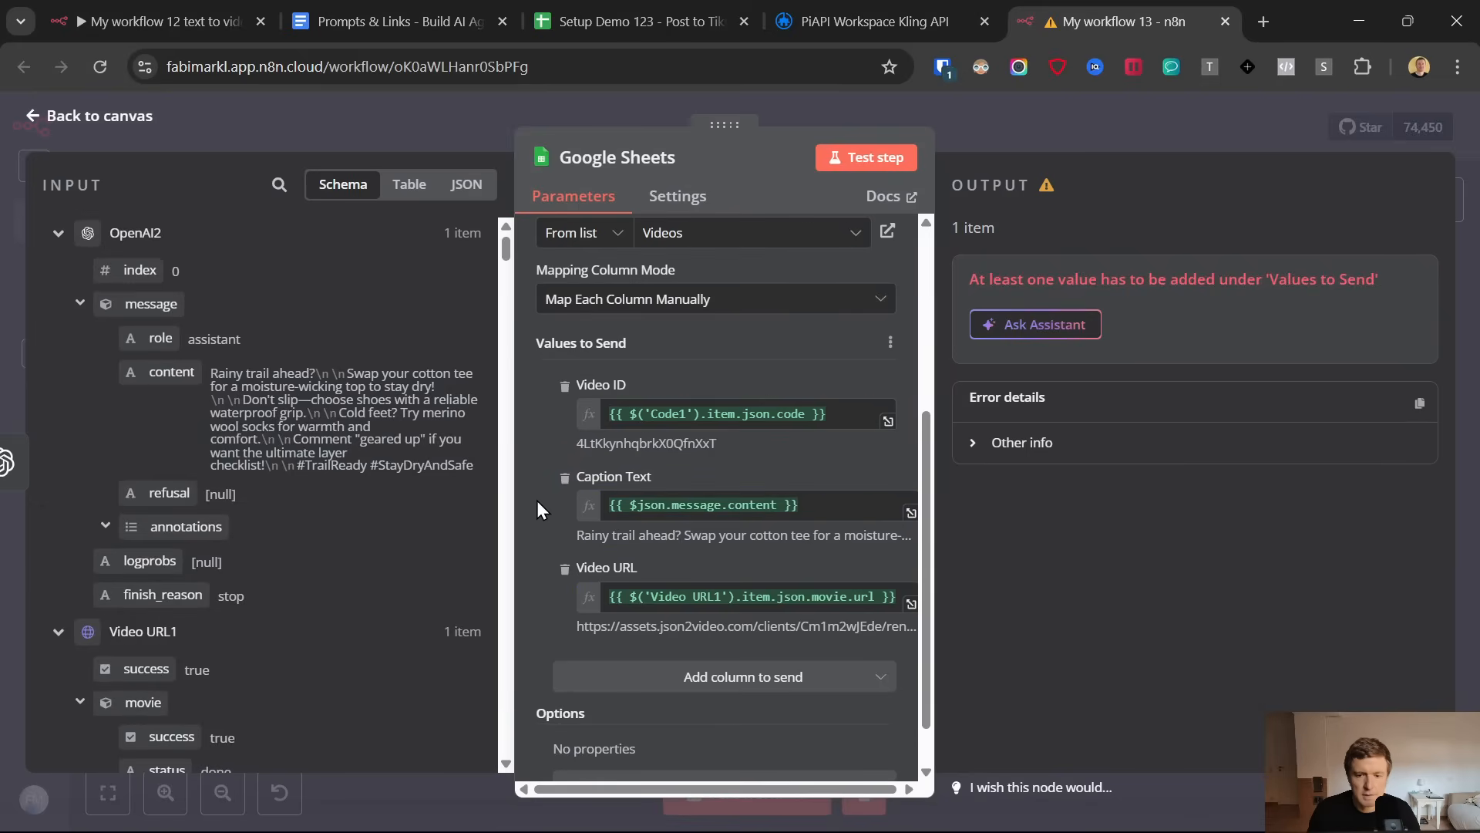
Test the Google Sheets node, check the appended row on the Videos sheet, and return to the workflow canvas
{"action": "left_click", "coordinate": [867, 157]}
{"action": "left_click", "coordinate": [585, 3]}
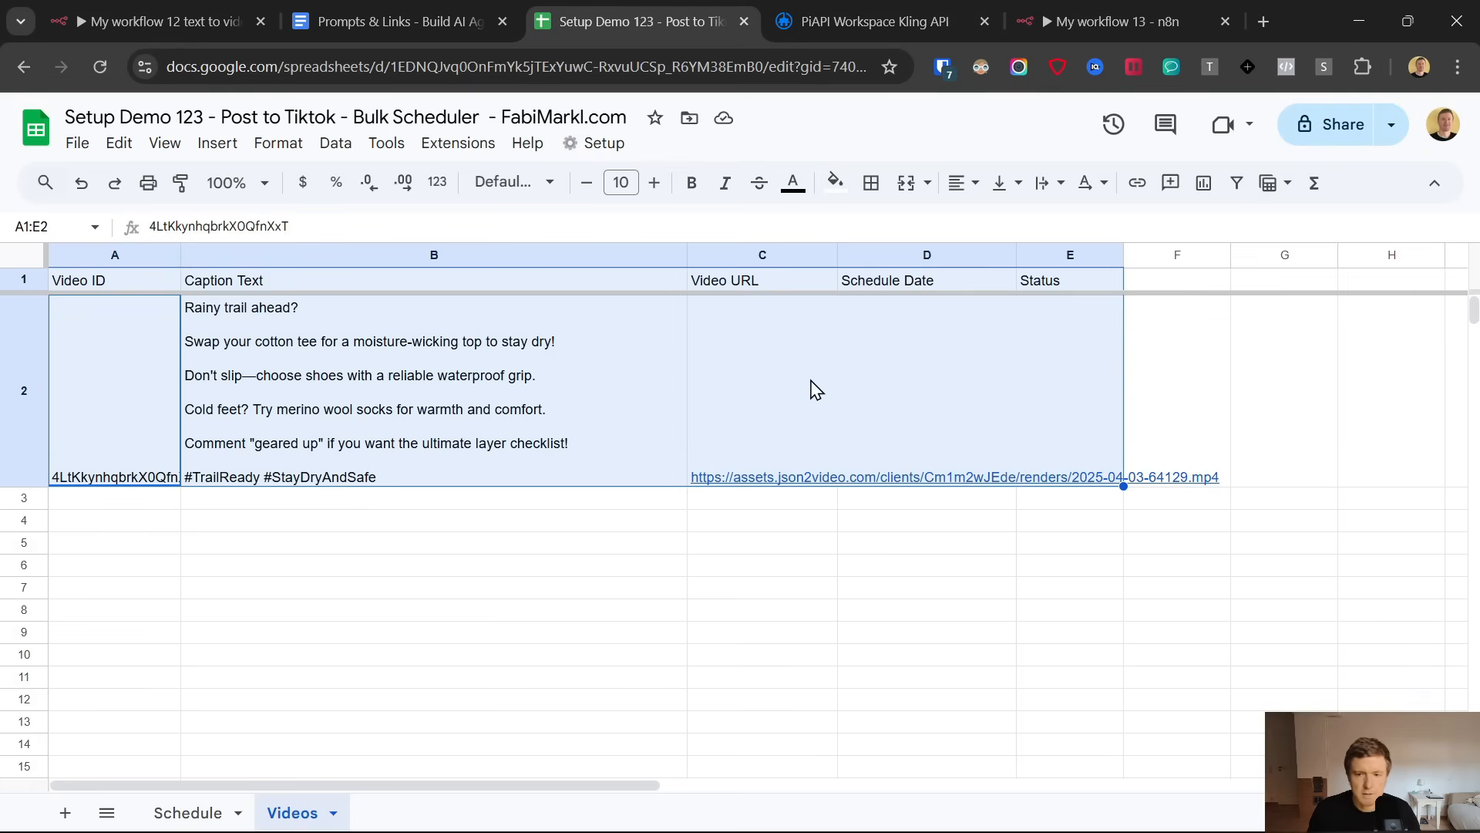
{"action": "left_click", "coordinate": [825, 3]}
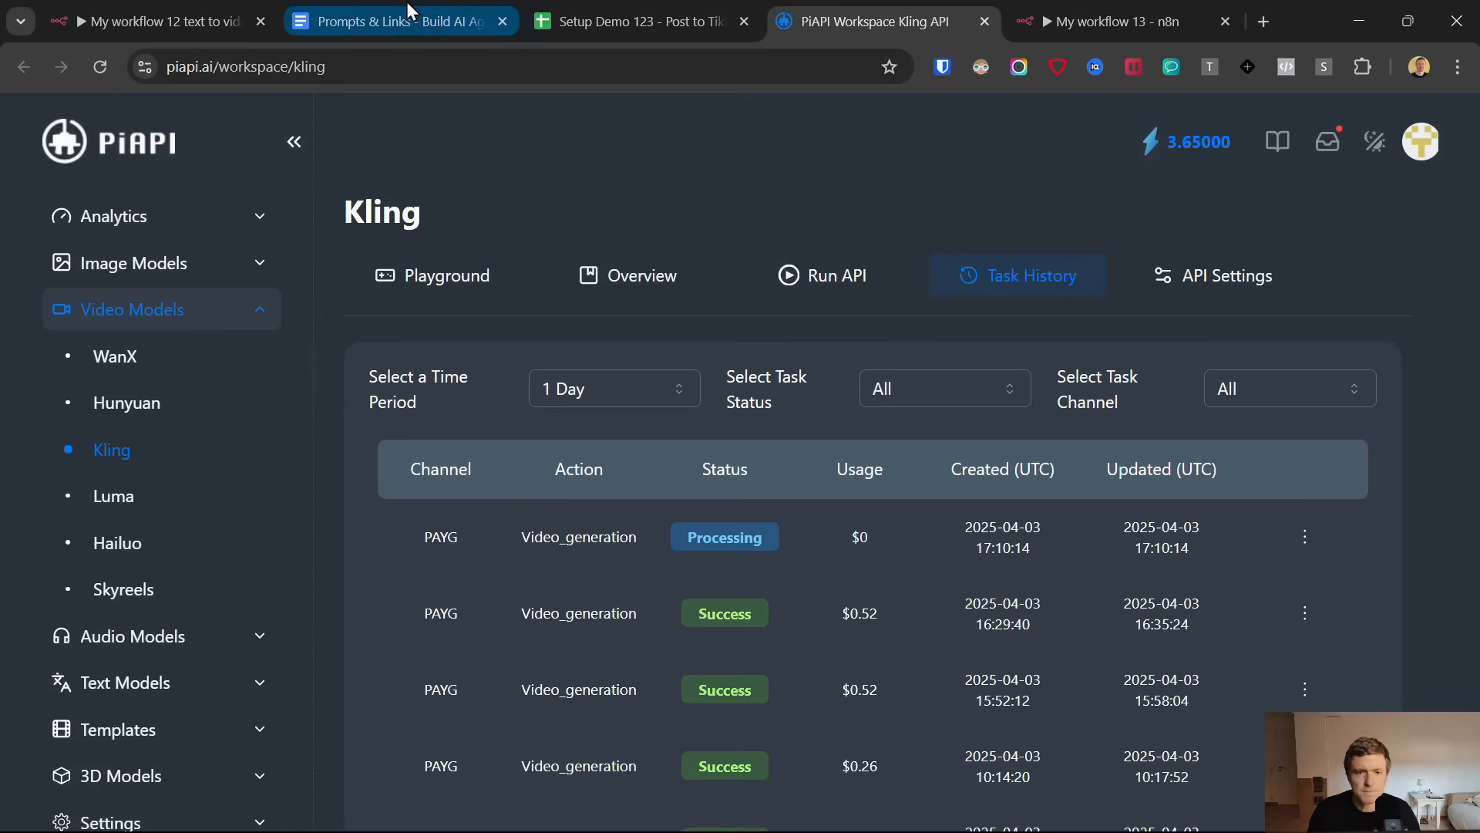
{"action": "left_click", "coordinate": [1171, 6]}
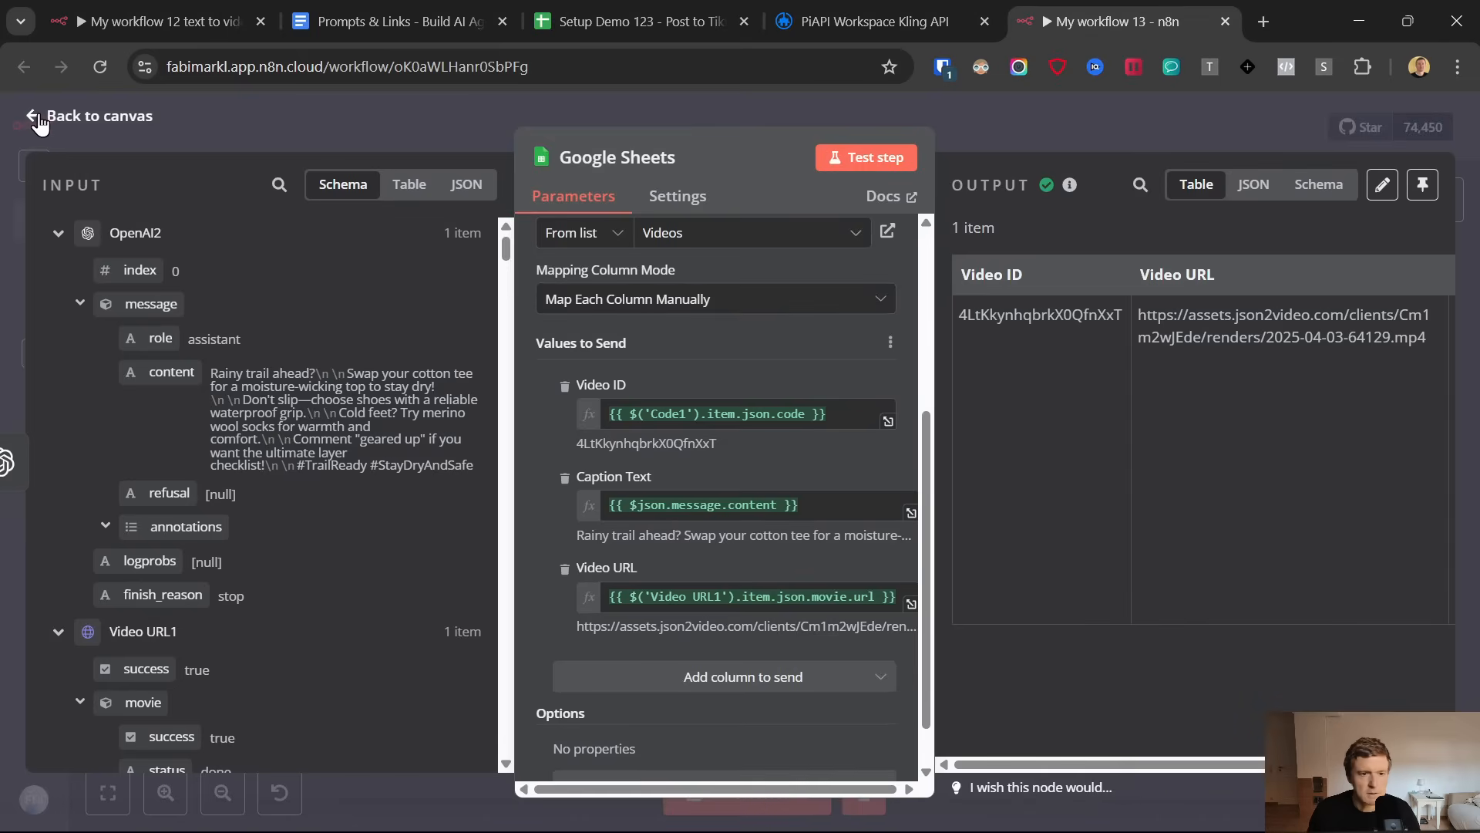
{"action": "left_click", "coordinate": [39, 117]}
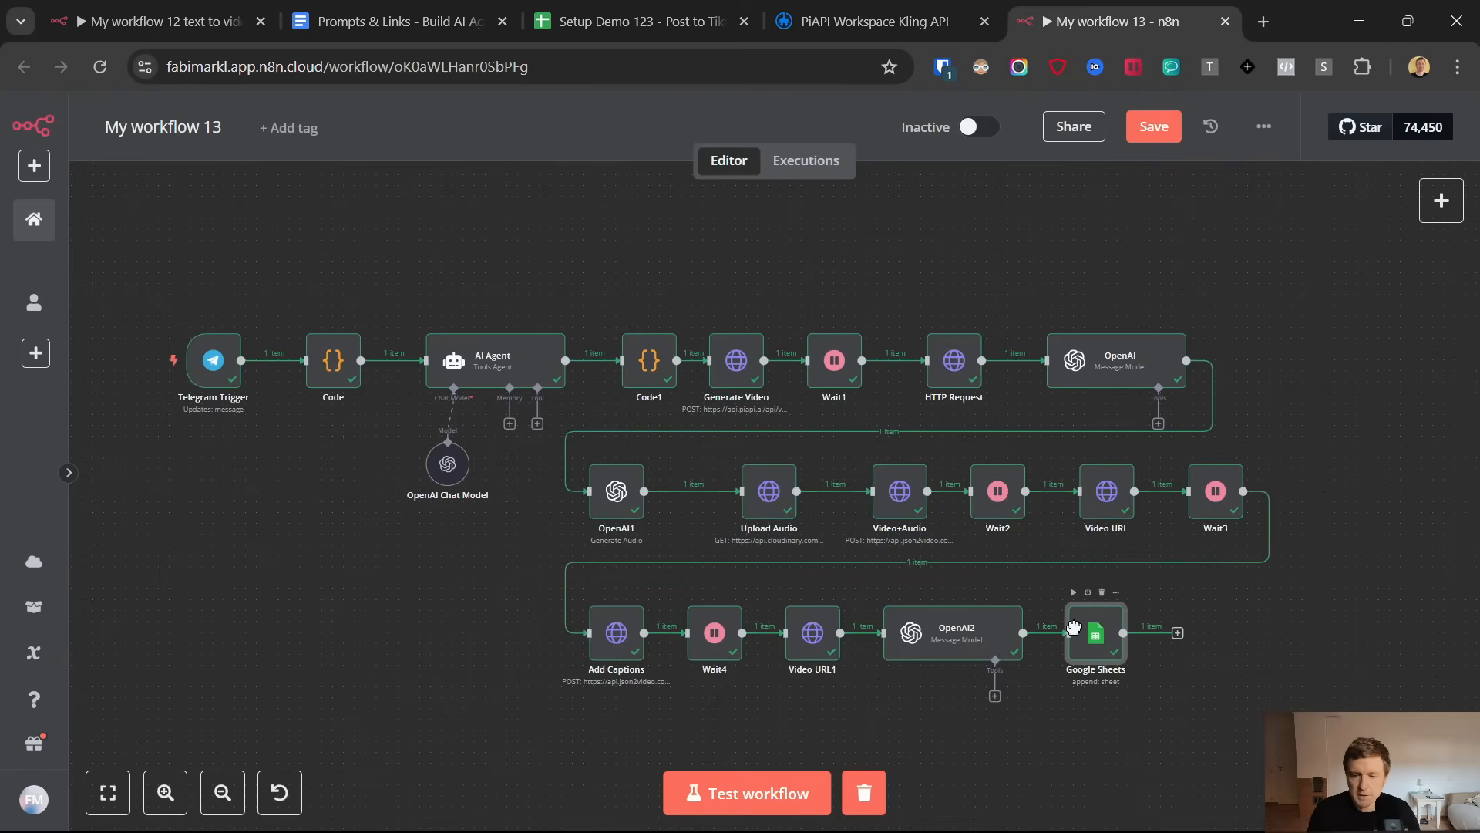
Look at the bot's chat in Telegram, and add a Telegram node with the "Send a text message" action after the Google Sheets node
{"action": "left_click", "coordinate": [933, 809]}
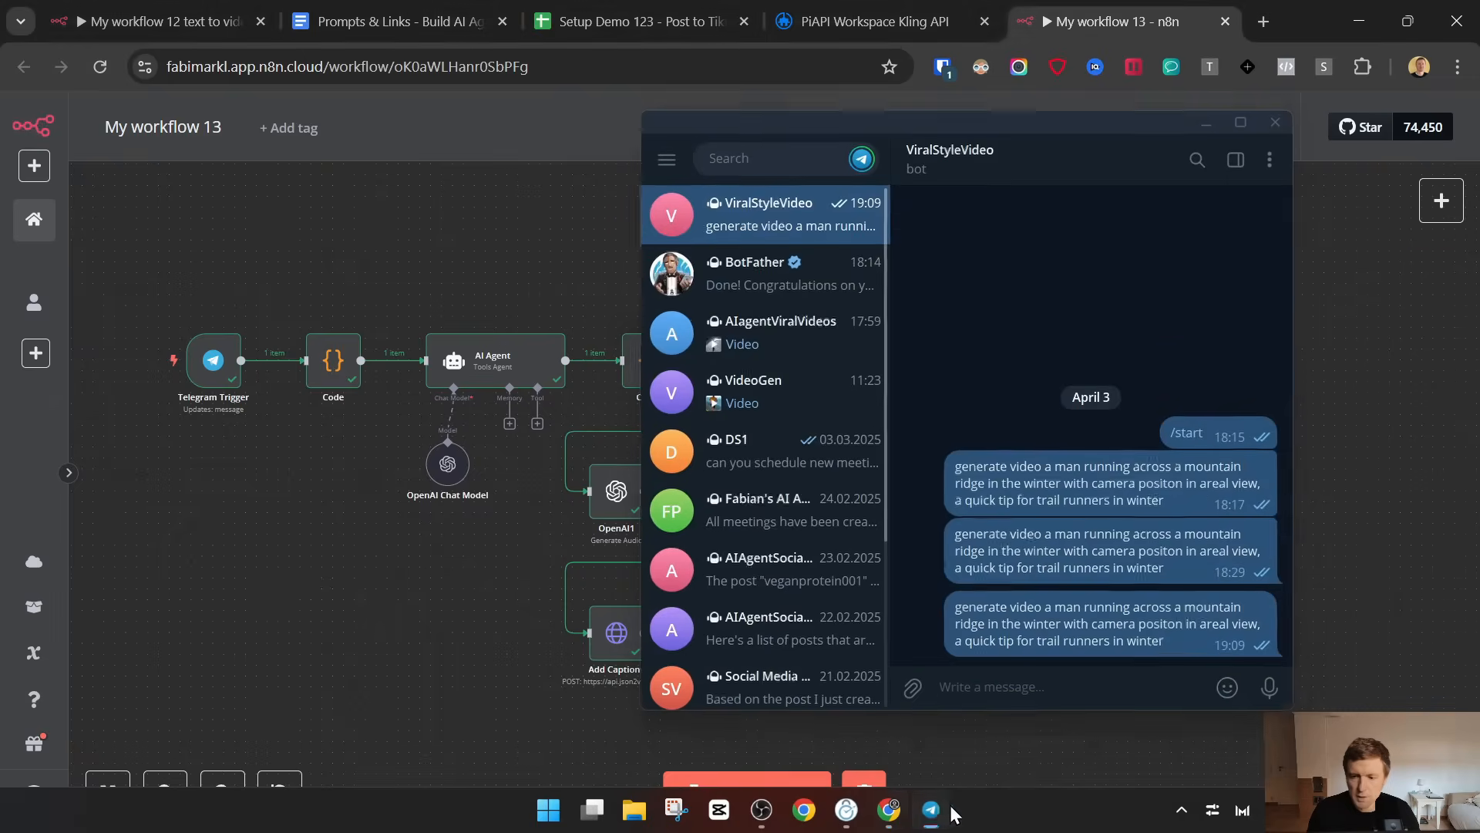
{"action": "left_click", "coordinate": [933, 809]}
{"action": "left_click", "coordinate": [1440, 201]}
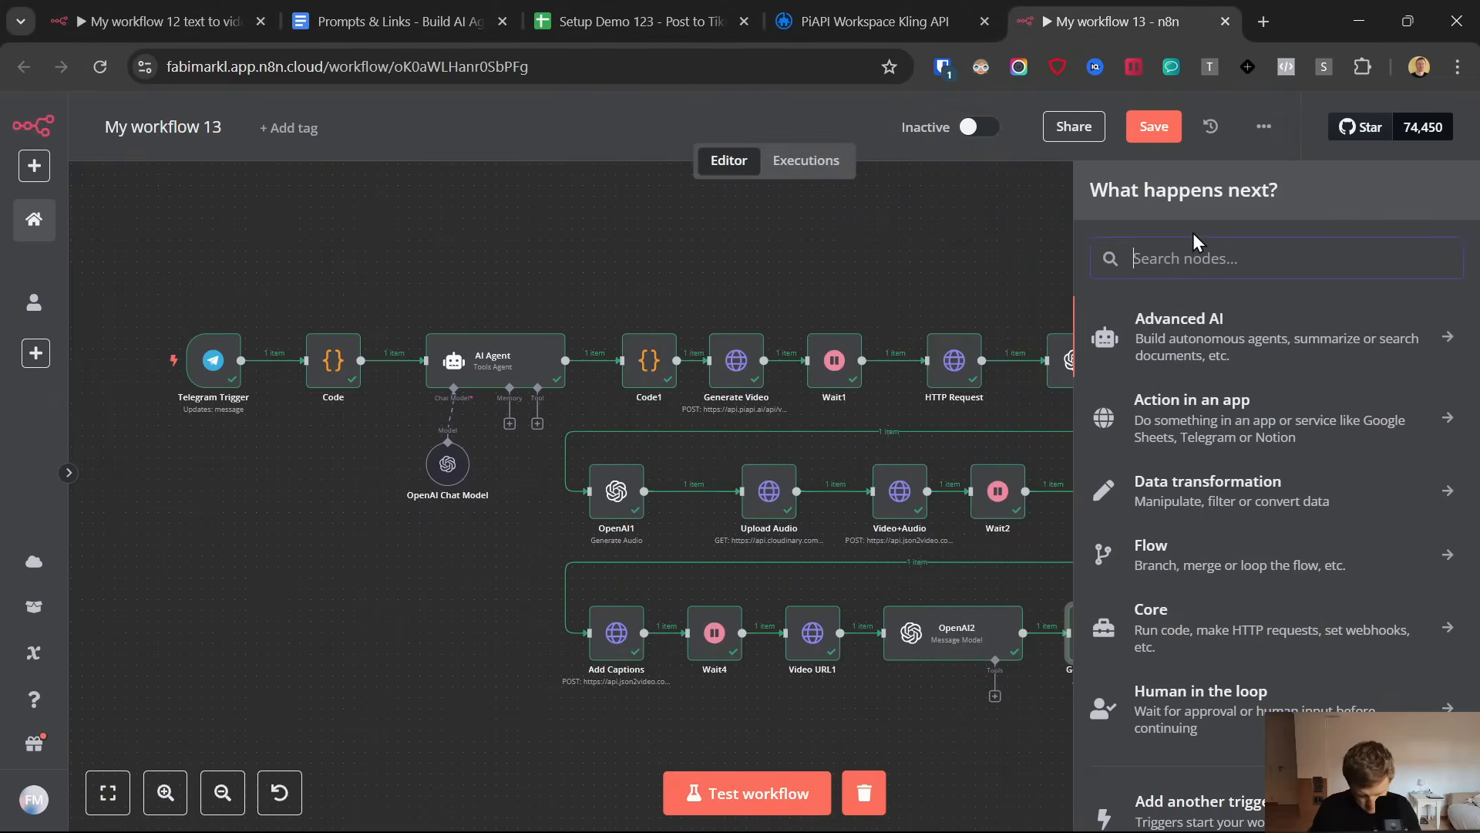
{"action": "type", "text": "tele"}
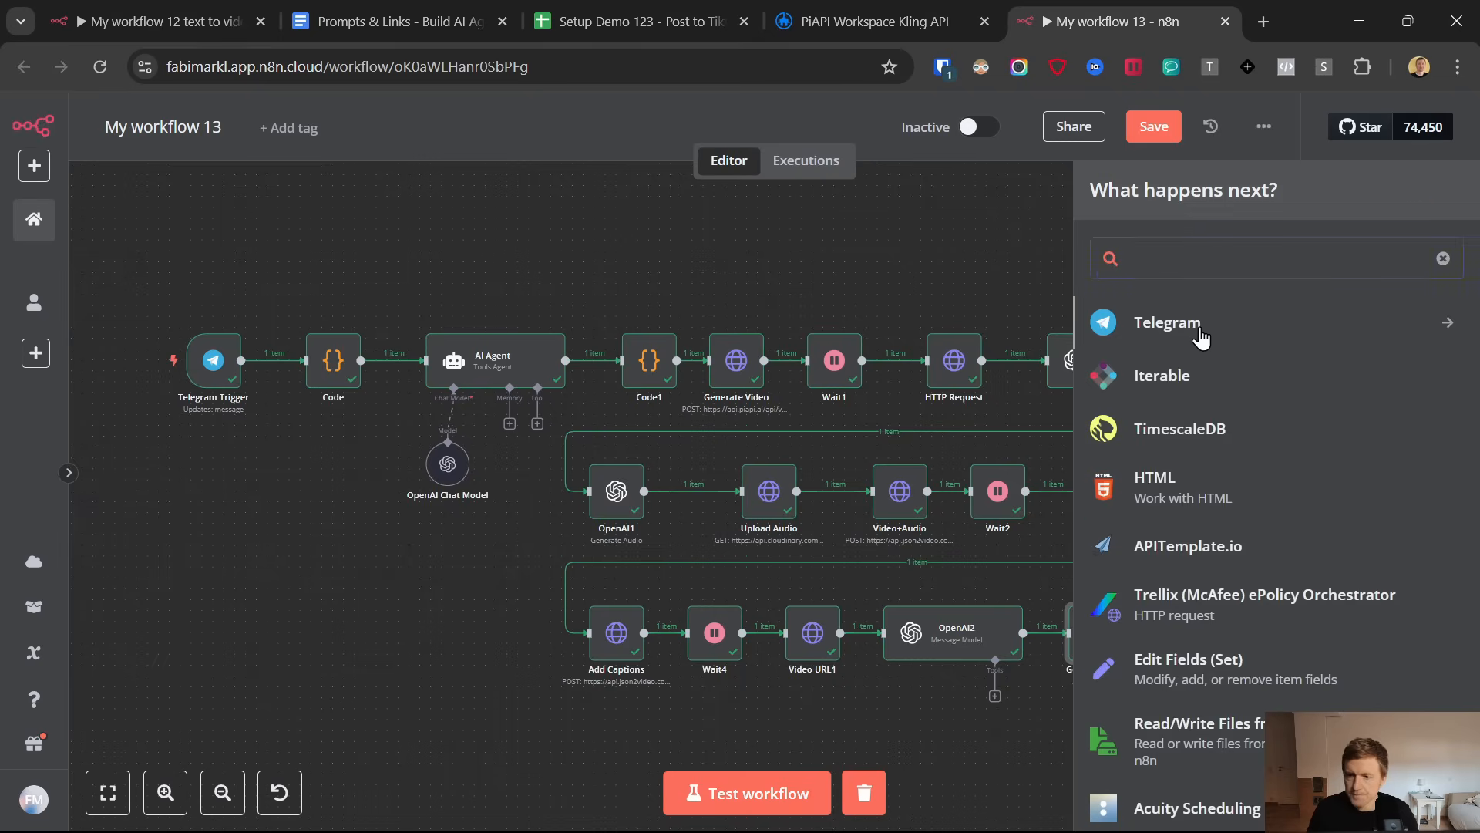
{"action": "left_click", "coordinate": [1200, 332]}
{"action": "scroll", "coordinate": [1173, 607], "scroll_direction": "down", "scroll_amount": 4}
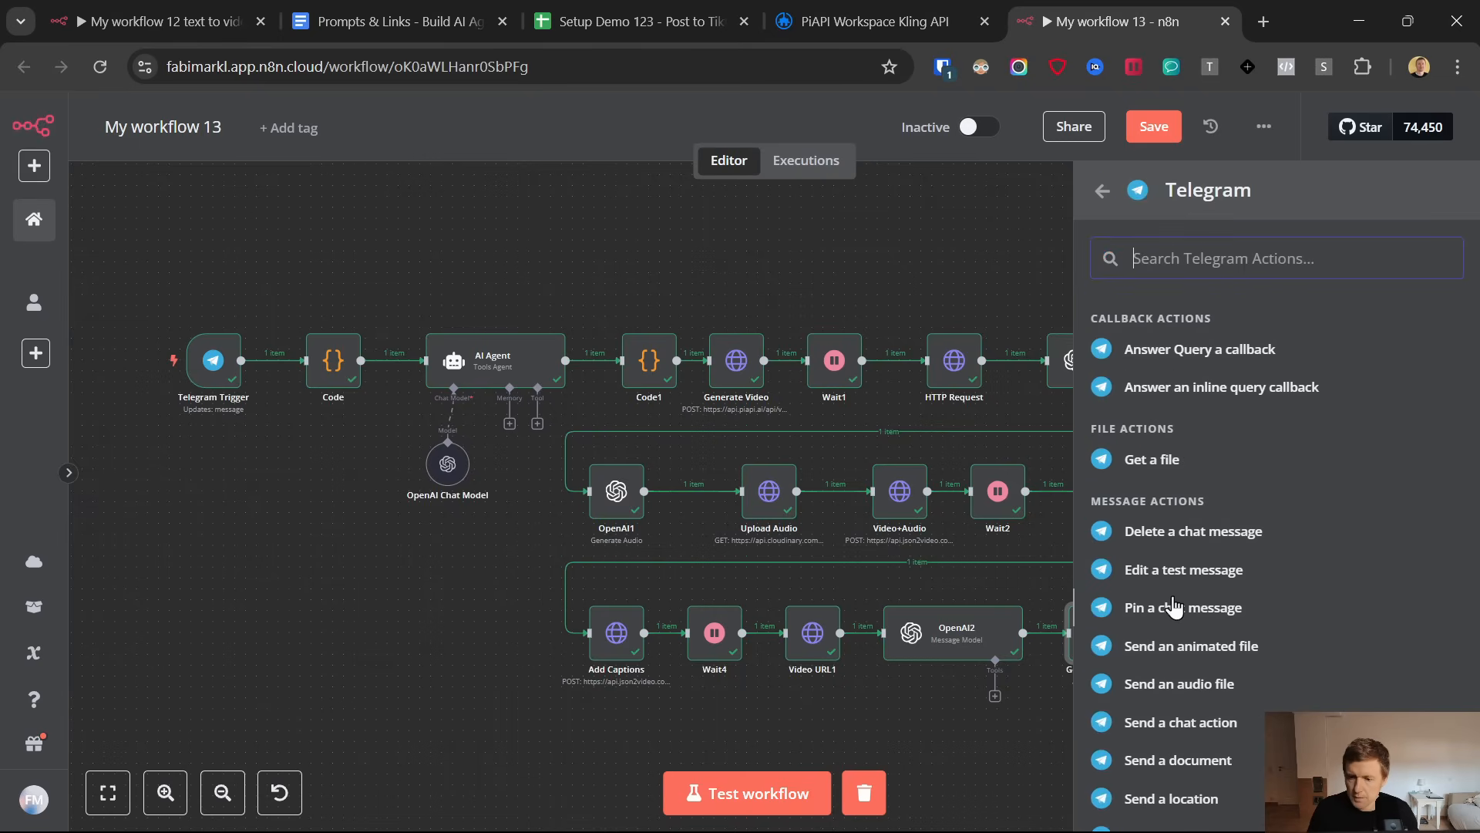
{"action": "scroll", "coordinate": [1148, 617], "scroll_direction": "down", "scroll_amount": 4}
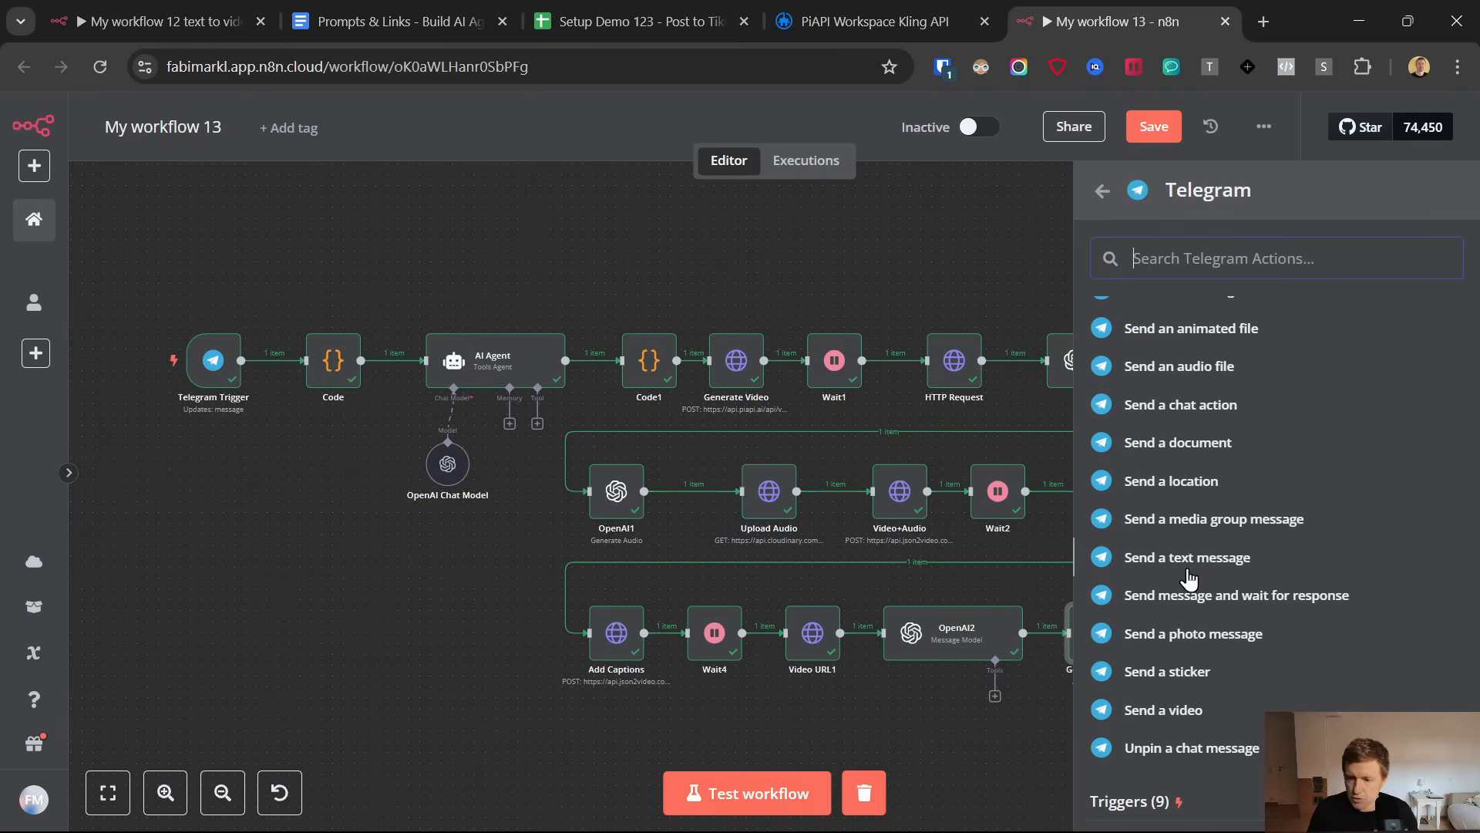
{"action": "left_click", "coordinate": [1189, 559]}
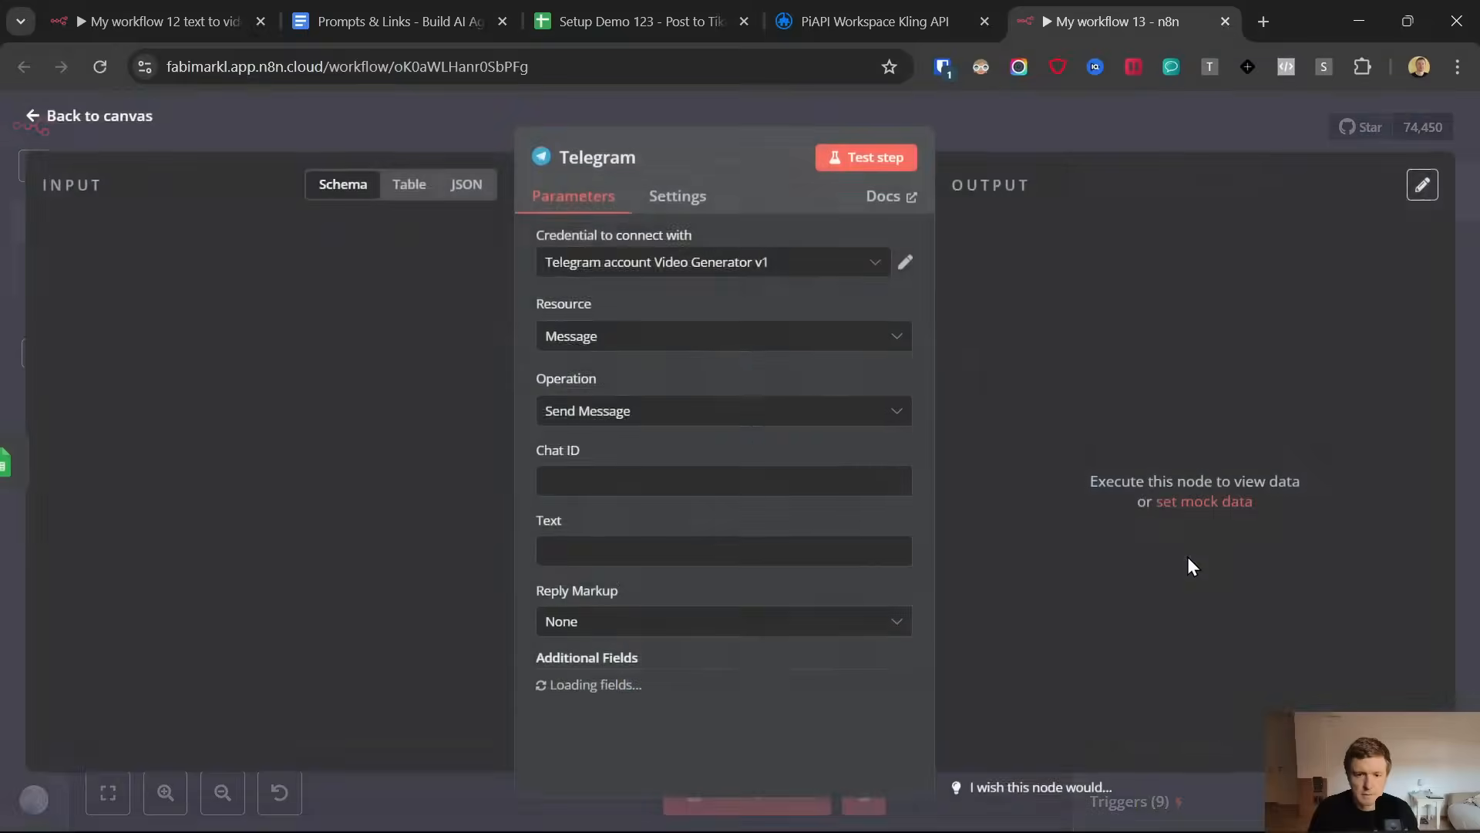
Set the Telegram node's credential to Telegram account 15, and locate the original message's chat id in the input data for Chat ID
{"action": "left_click", "coordinate": [717, 262]}
{"action": "scroll", "coordinate": [728, 444], "scroll_direction": "up", "scroll_amount": 4}
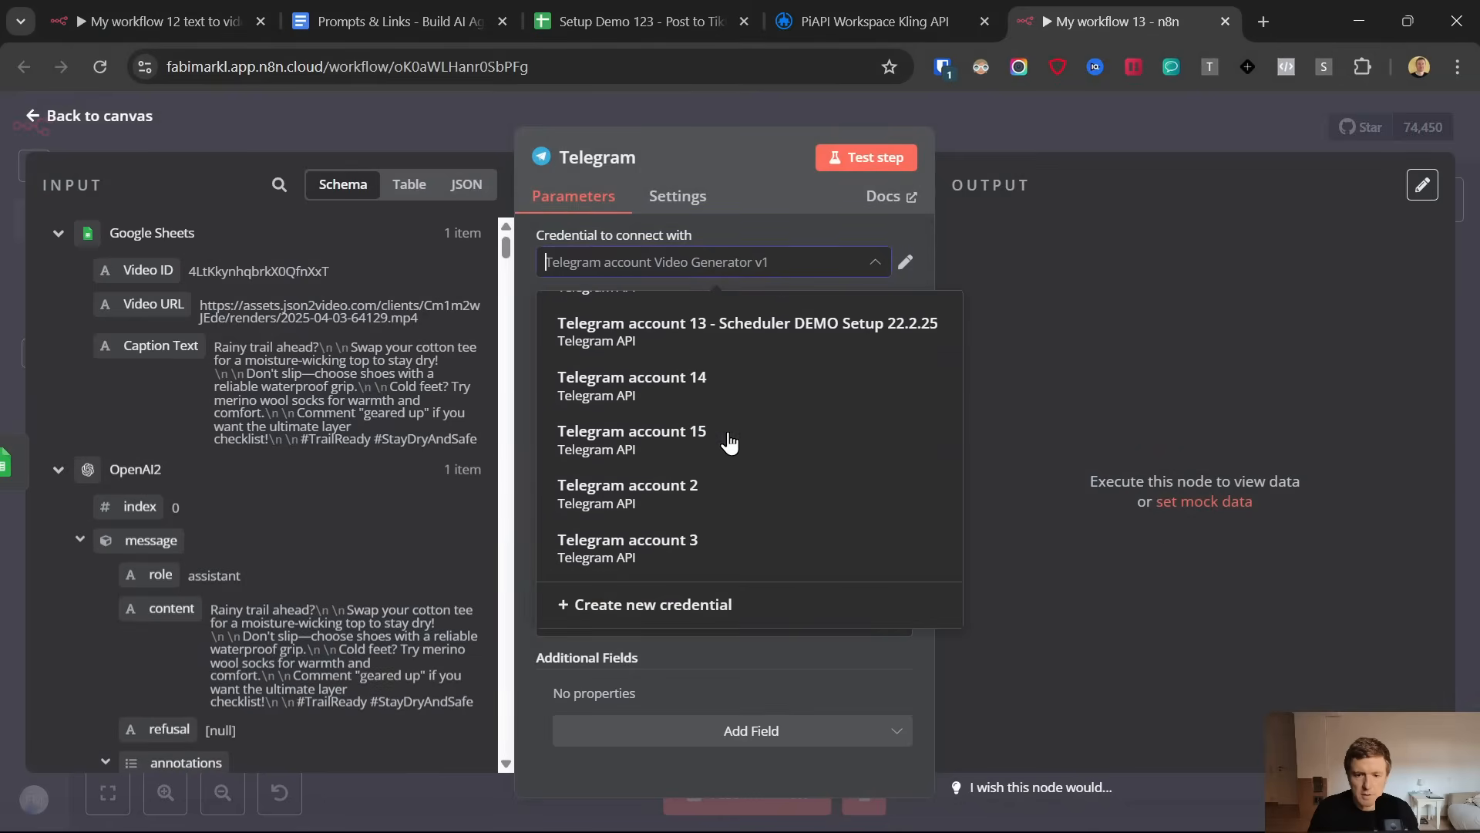
{"action": "left_click", "coordinate": [678, 436]}
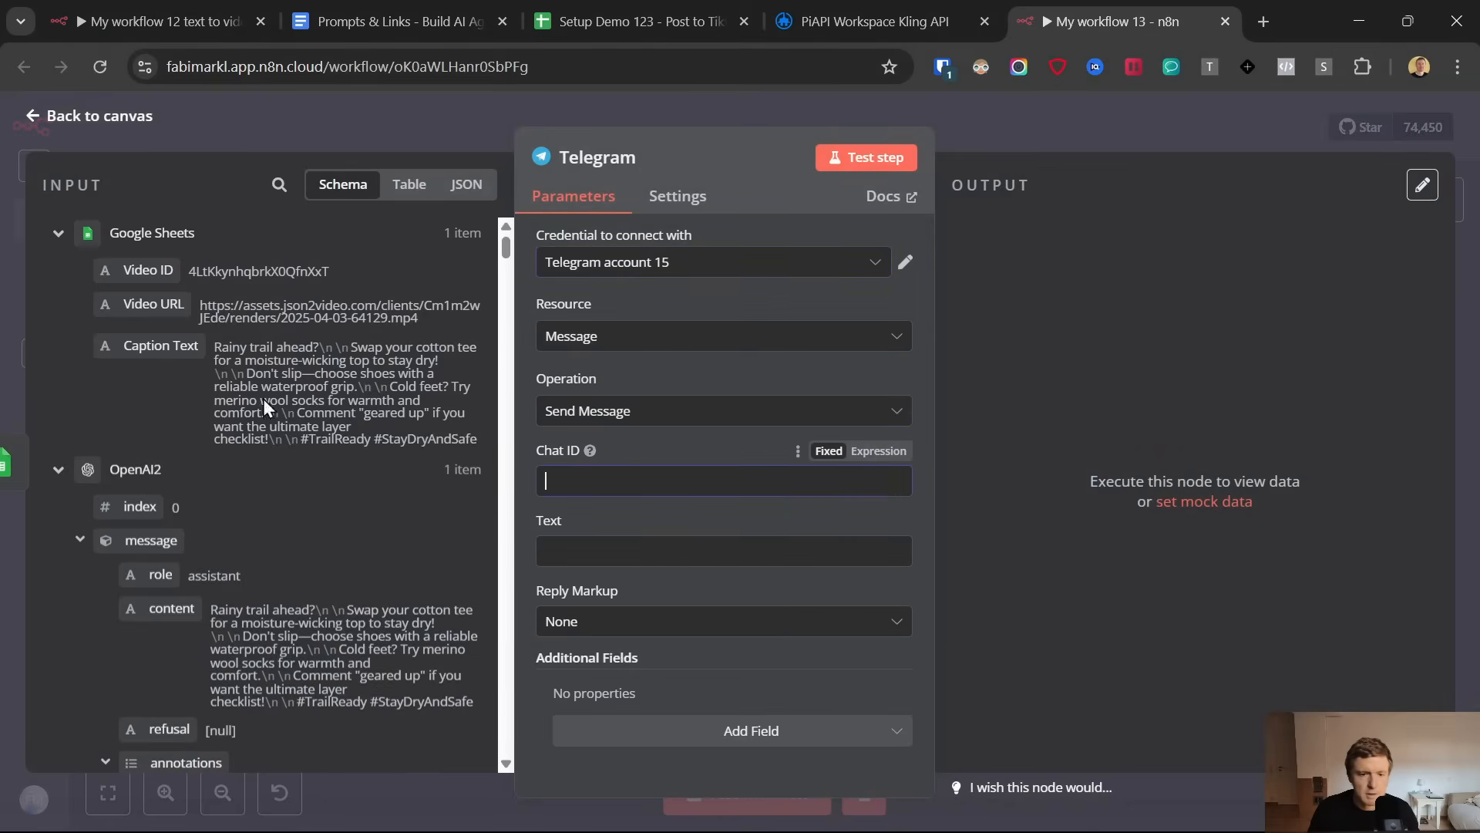
{"action": "left_click_drag", "start_coordinate": [503, 248], "coordinate": [506, 798]}
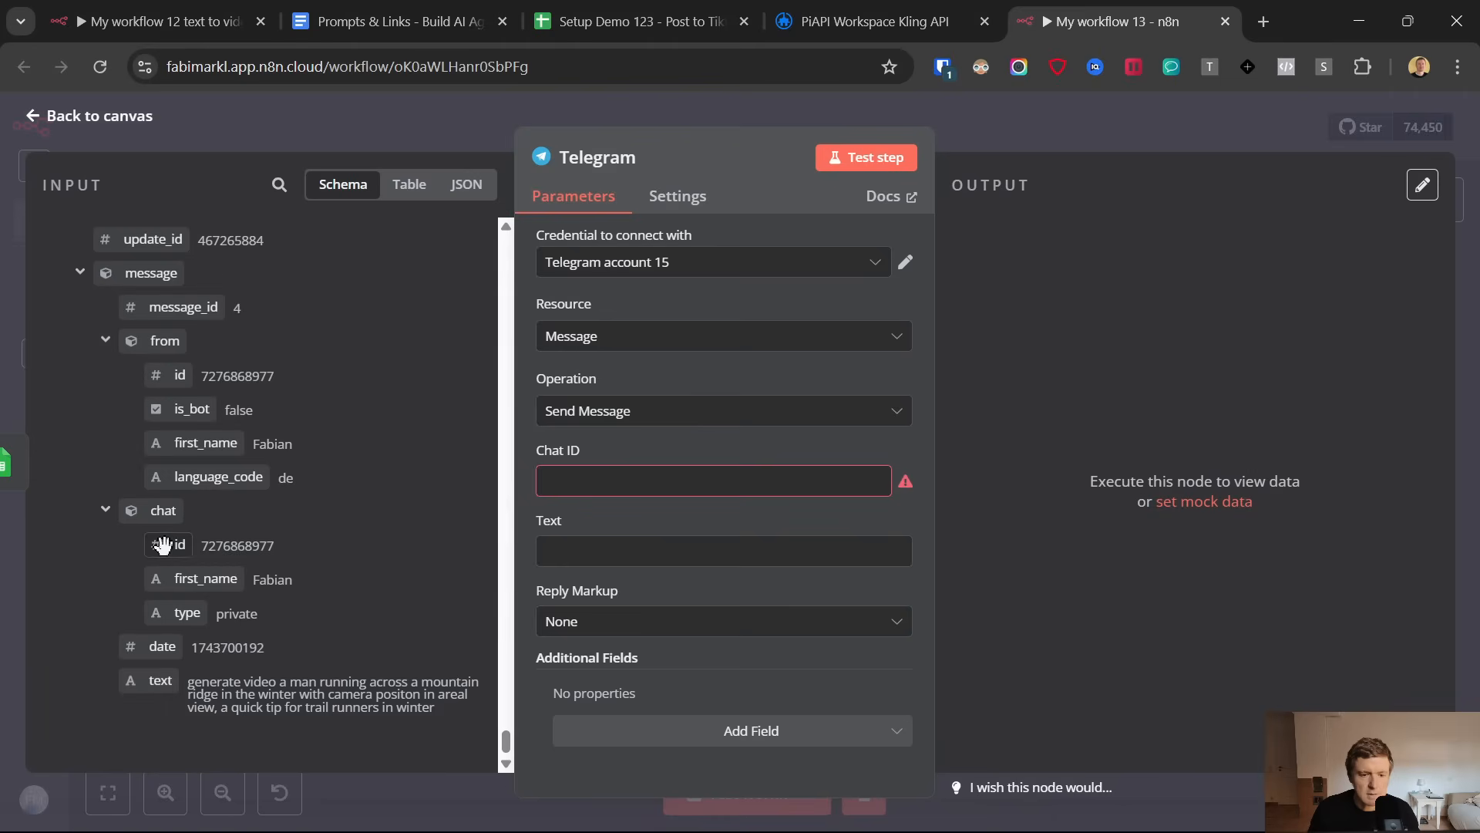